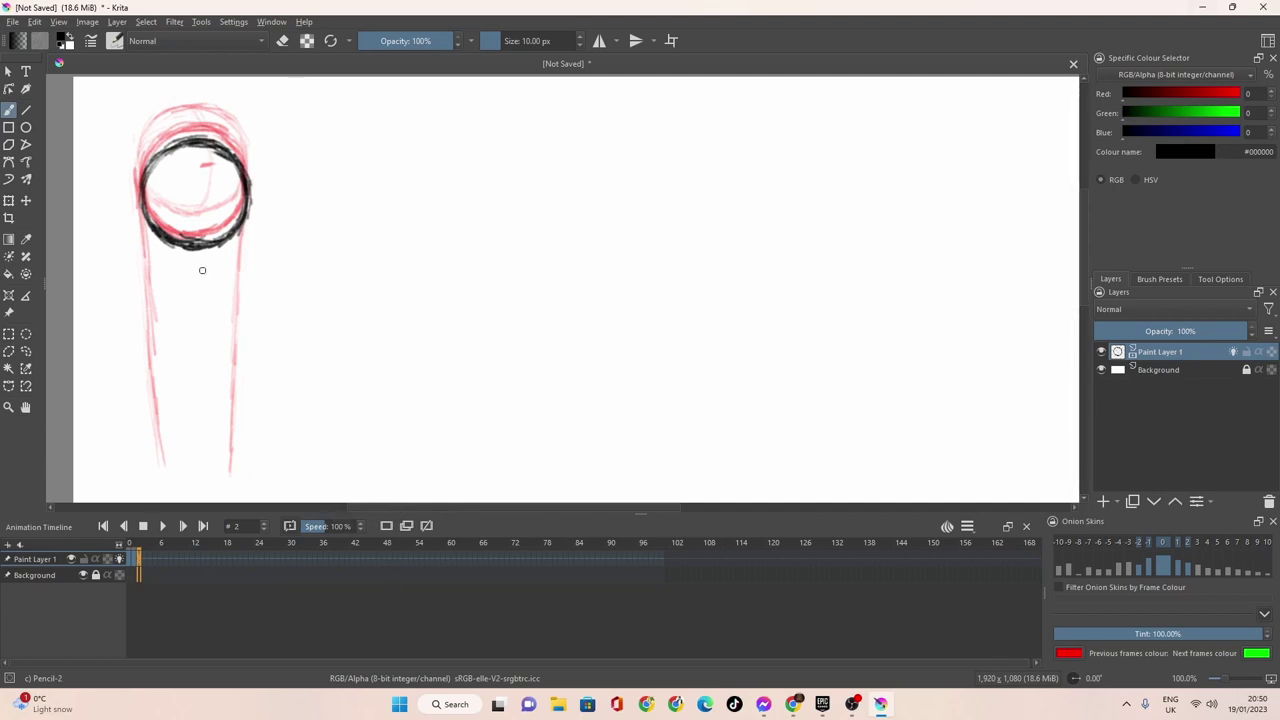
Add a blank frame at frame 3 and sketch two converging guide lines with a slightly smaller ball overlapping the previous ball's lower edge.
click(143, 571)
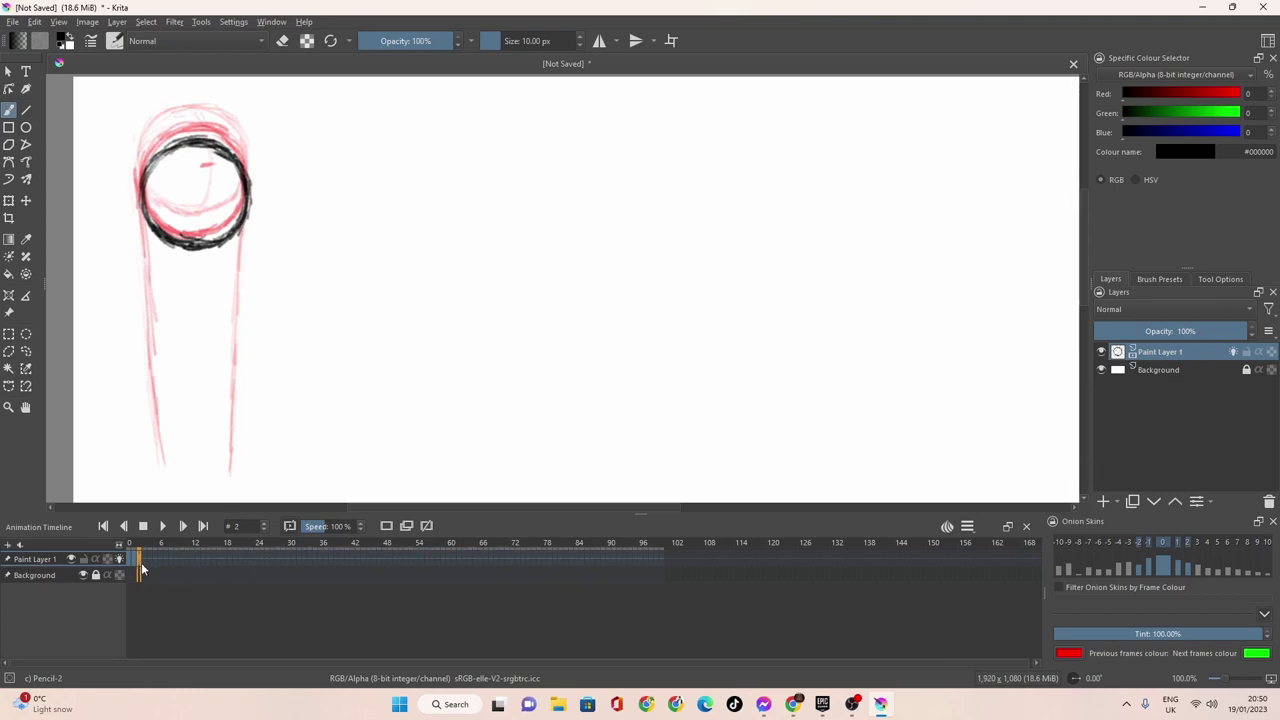
click(386, 526)
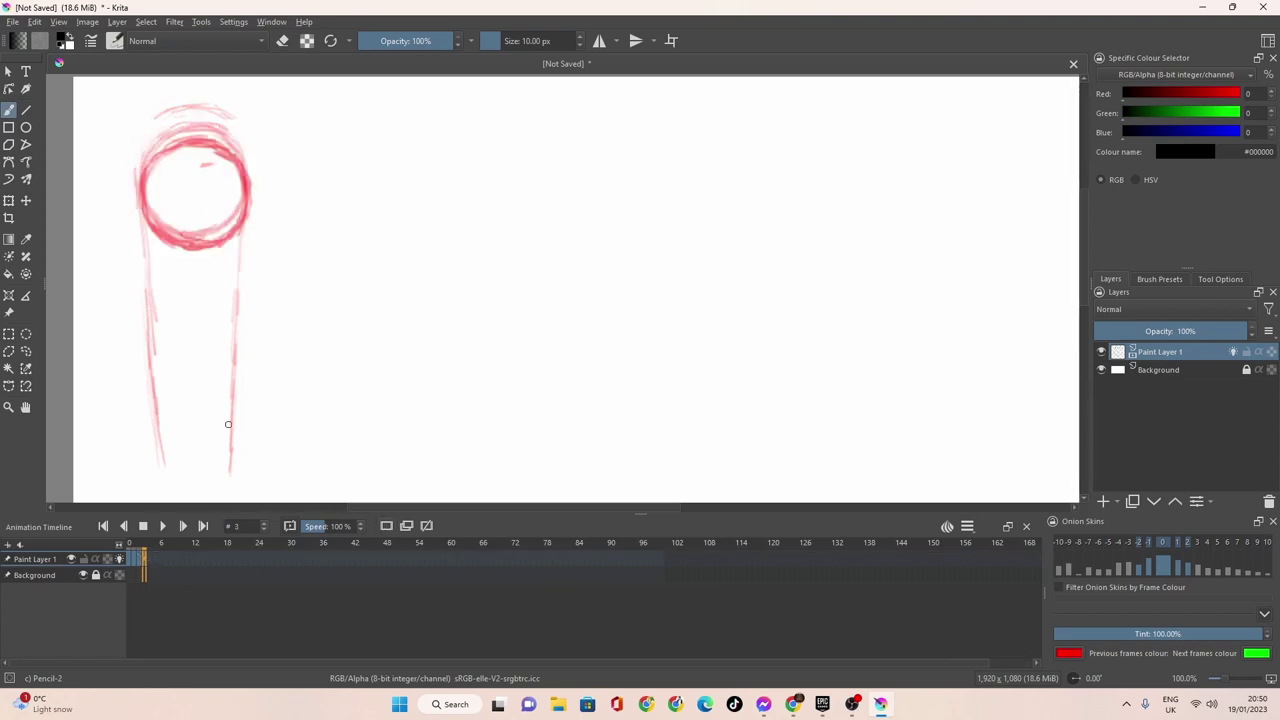
drag(135, 201, 158, 484)
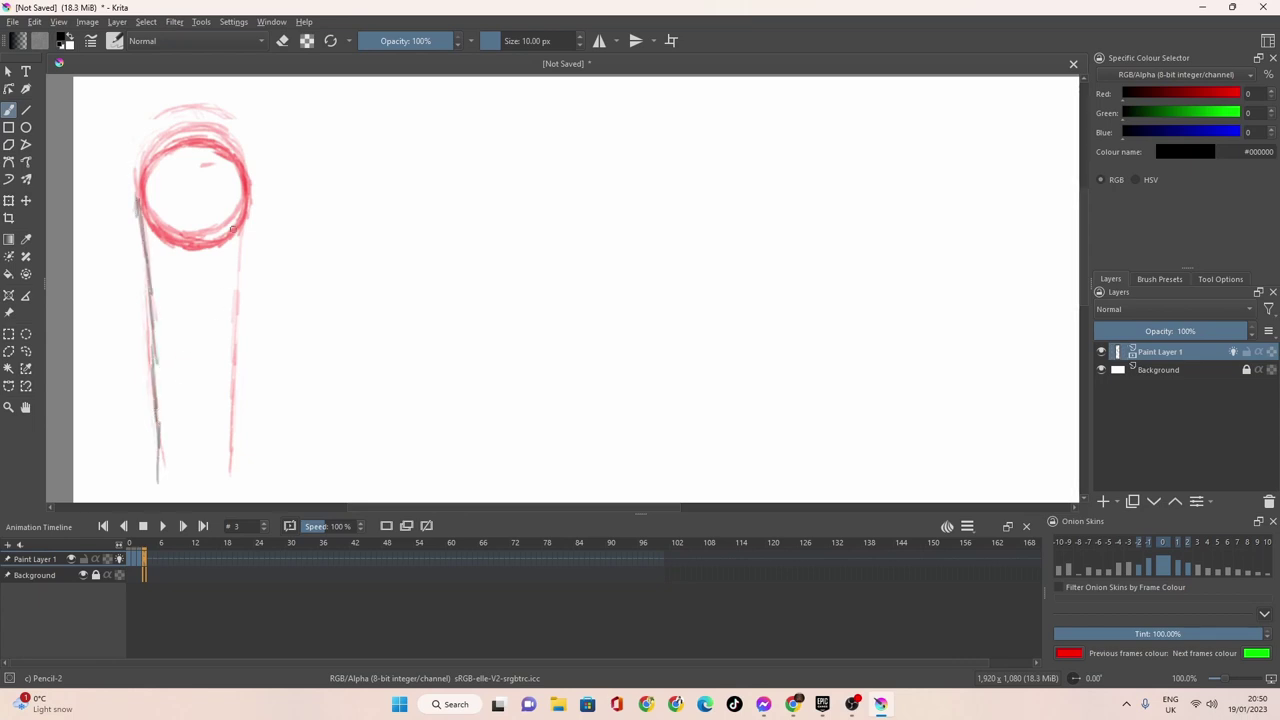
drag(248, 205, 230, 478)
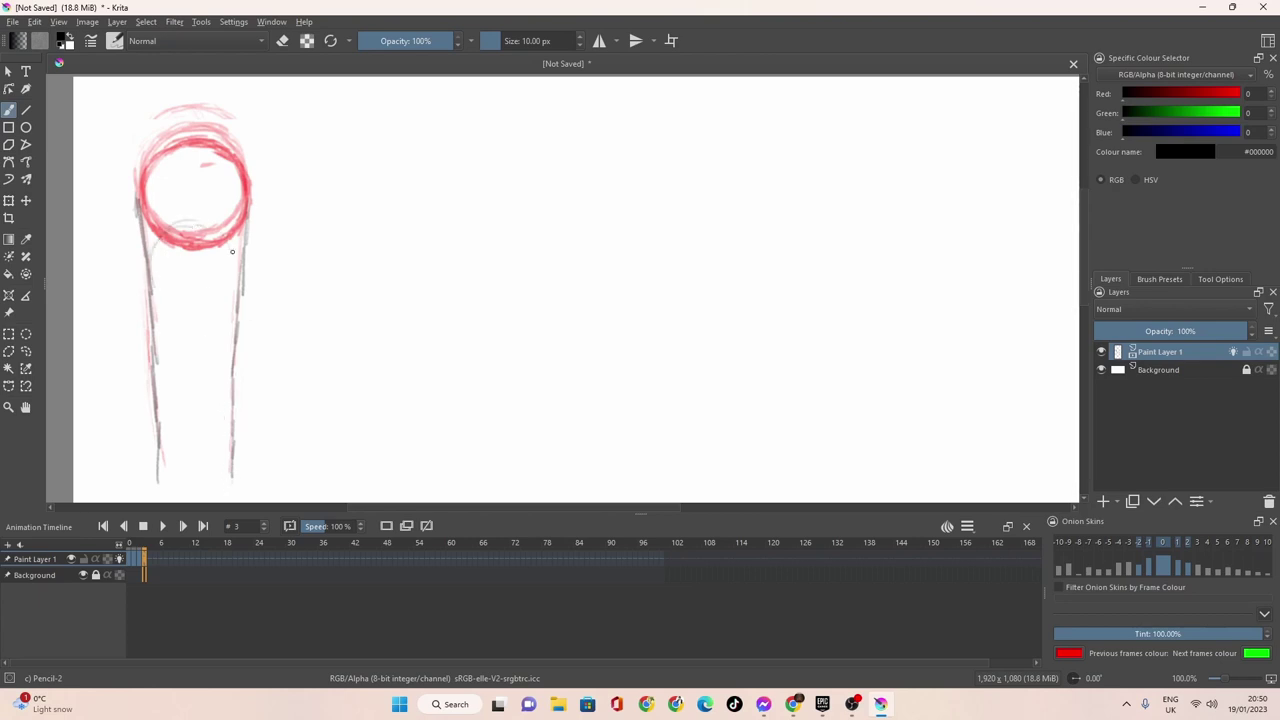
mouse_move(238, 242)
mouse_down()
mouse_move(241, 280)
mouse_move(208, 312)
mouse_move(164, 306)
mouse_move(150, 284)
mouse_move(196, 310)
mouse_move(226, 306)
mouse_move(240, 262)
mouse_move(220, 230)
mouse_move(201, 218)
mouse_move(150, 263)
mouse_up()
mouse_move(190, 226)
mouse_down()
mouse_move(238, 242)
mouse_move(244, 270)
mouse_move(236, 255)
mouse_move(238, 292)
mouse_move(196, 316)
mouse_up()
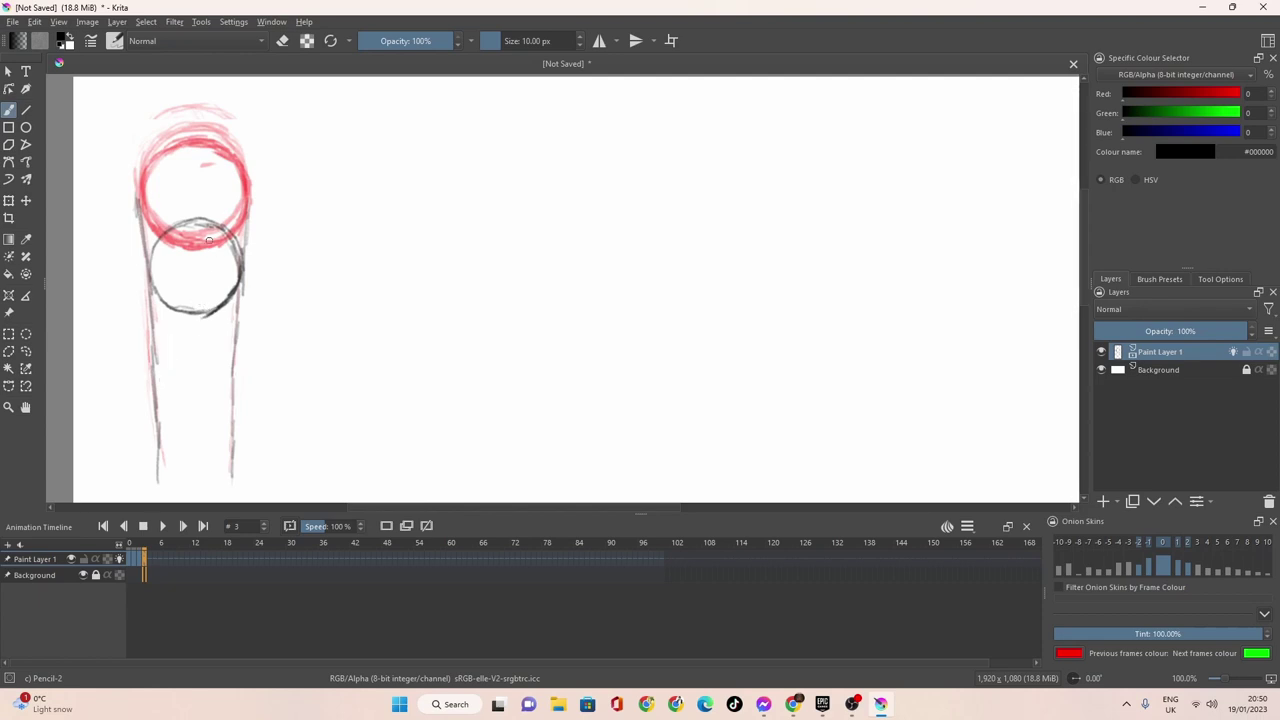
Add a blank frame at frame 4 and sketch a vertically stretched oval ball overlapping the lower edge of the previous ball.
click(150, 560)
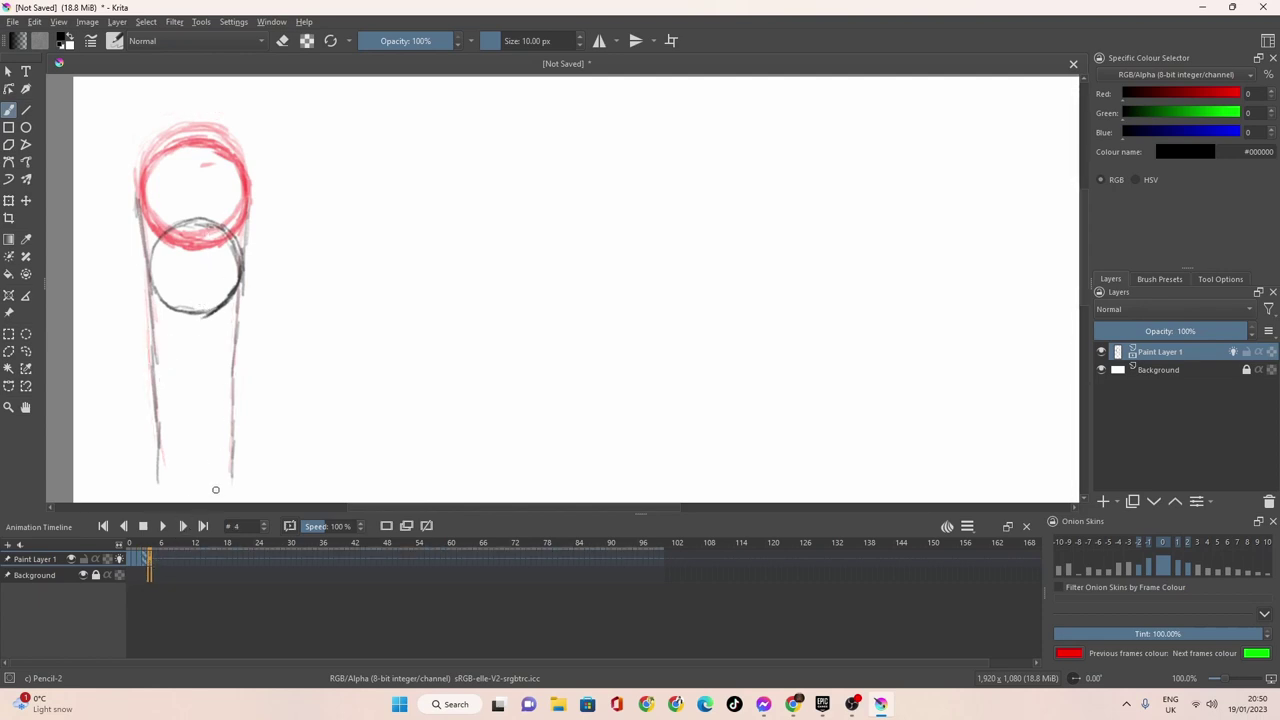
click(385, 528)
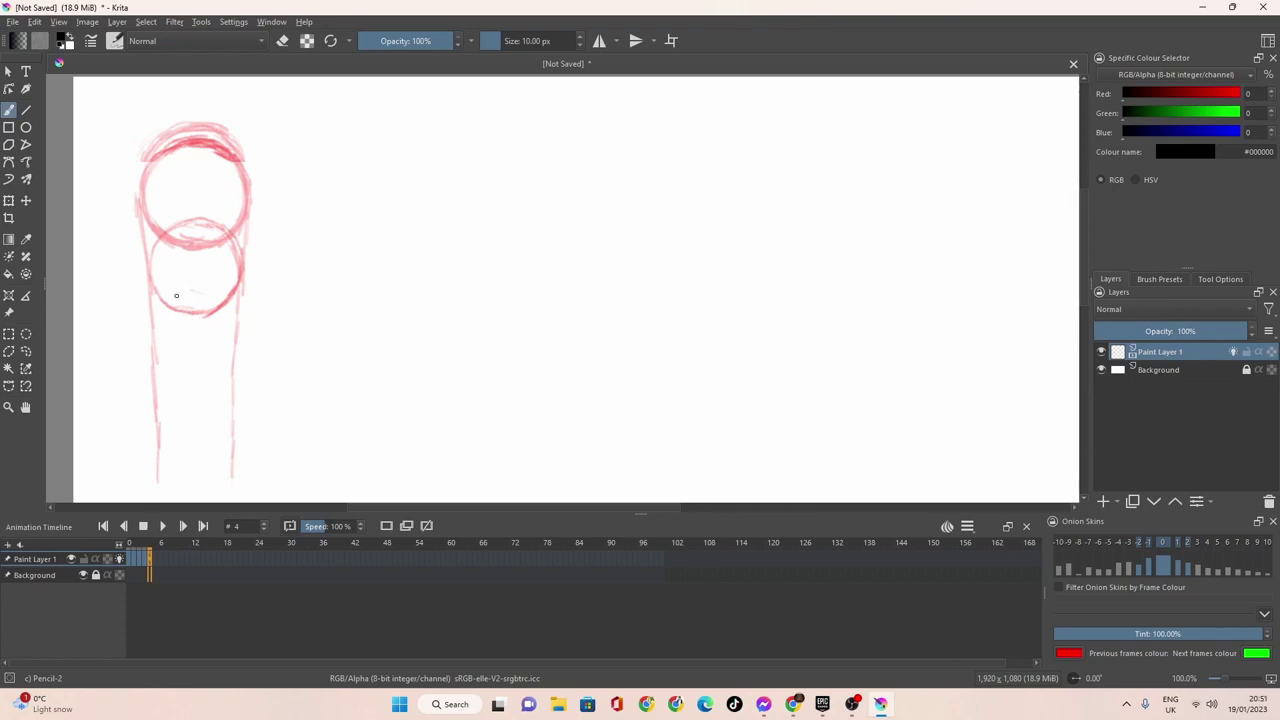
mouse_move(166, 318)
mouse_down()
mouse_move(158, 365)
mouse_move(177, 293)
mouse_move(229, 324)
mouse_move(236, 349)
mouse_move(218, 294)
mouse_move(168, 298)
mouse_move(161, 344)
mouse_move(174, 402)
mouse_move(166, 383)
mouse_move(202, 398)
mouse_move(227, 374)
mouse_move(215, 397)
mouse_move(233, 366)
mouse_move(231, 314)
mouse_move(199, 292)
mouse_move(168, 299)
mouse_move(160, 317)
mouse_move(212, 288)
mouse_up()
mouse_move(212, 288)
mouse_down()
mouse_move(236, 323)
mouse_move(231, 366)
mouse_move(226, 309)
mouse_move(170, 296)
mouse_move(197, 286)
mouse_move(175, 294)
mouse_move(155, 354)
mouse_move(177, 399)
mouse_move(228, 384)
mouse_move(185, 395)
mouse_up()
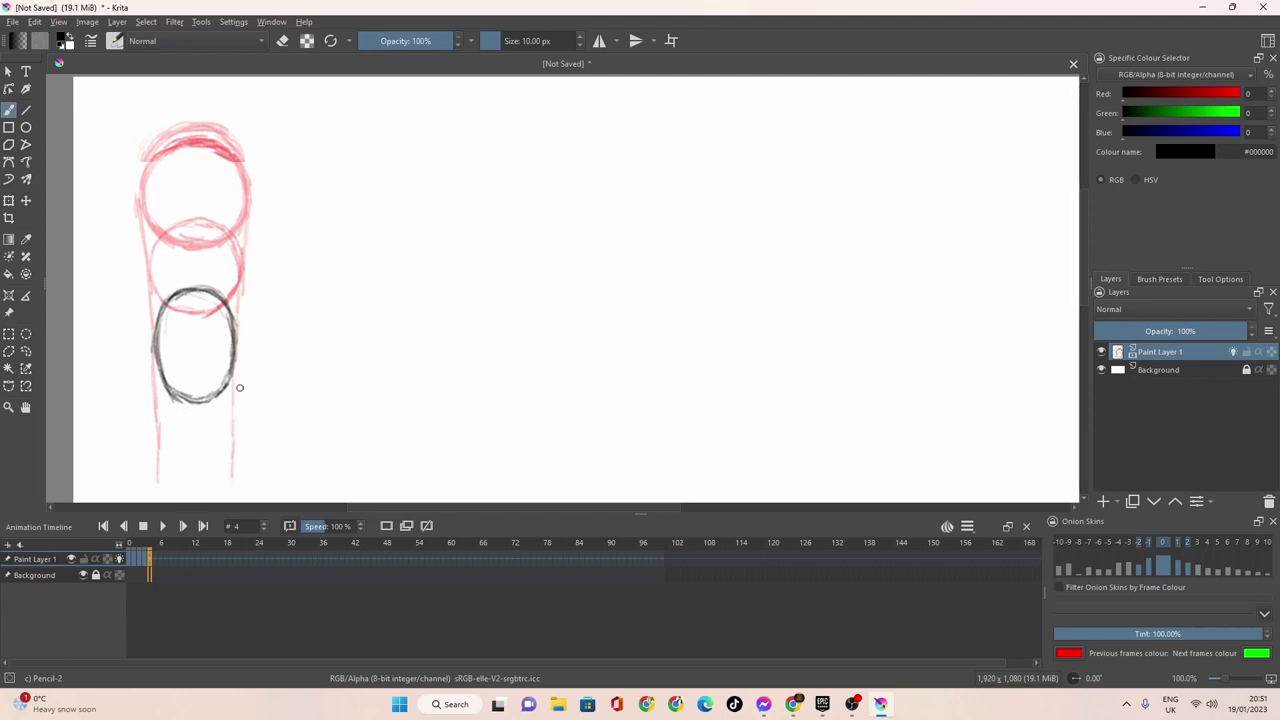
Add a blank frame at frame 5 and sketch an oval ball slightly lower than the one on the previous frame.
click(157, 558)
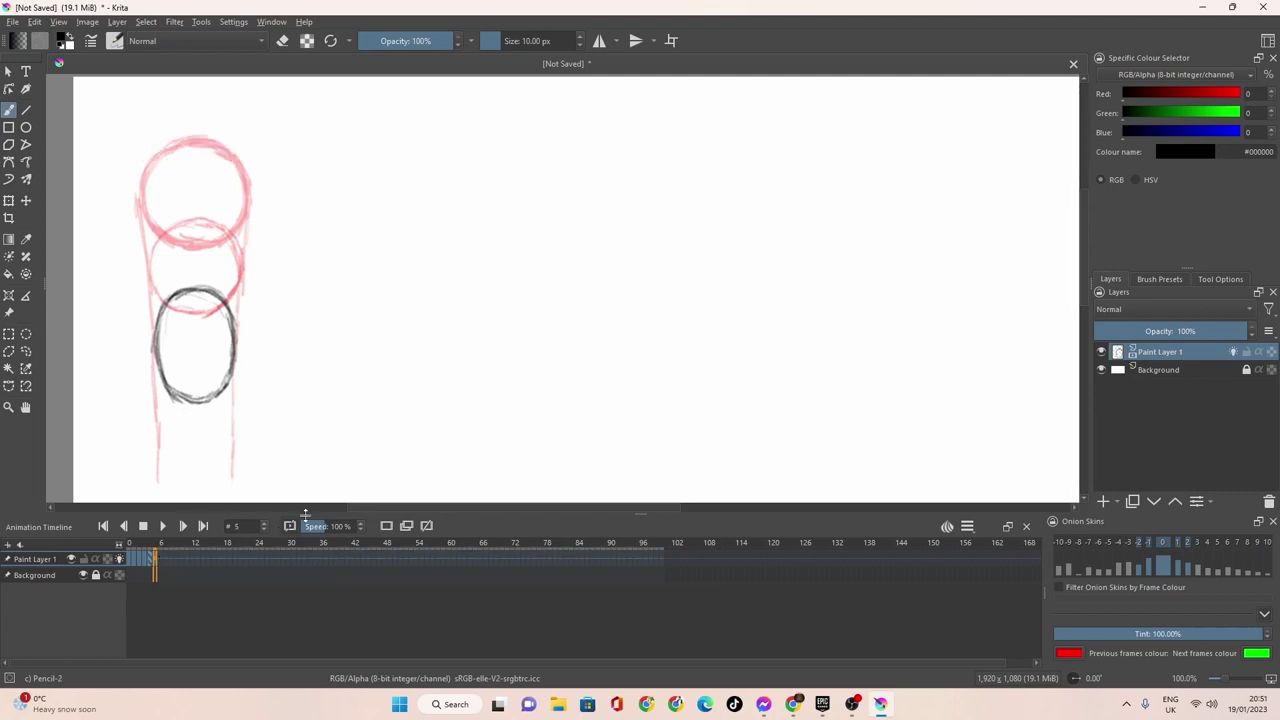
click(387, 527)
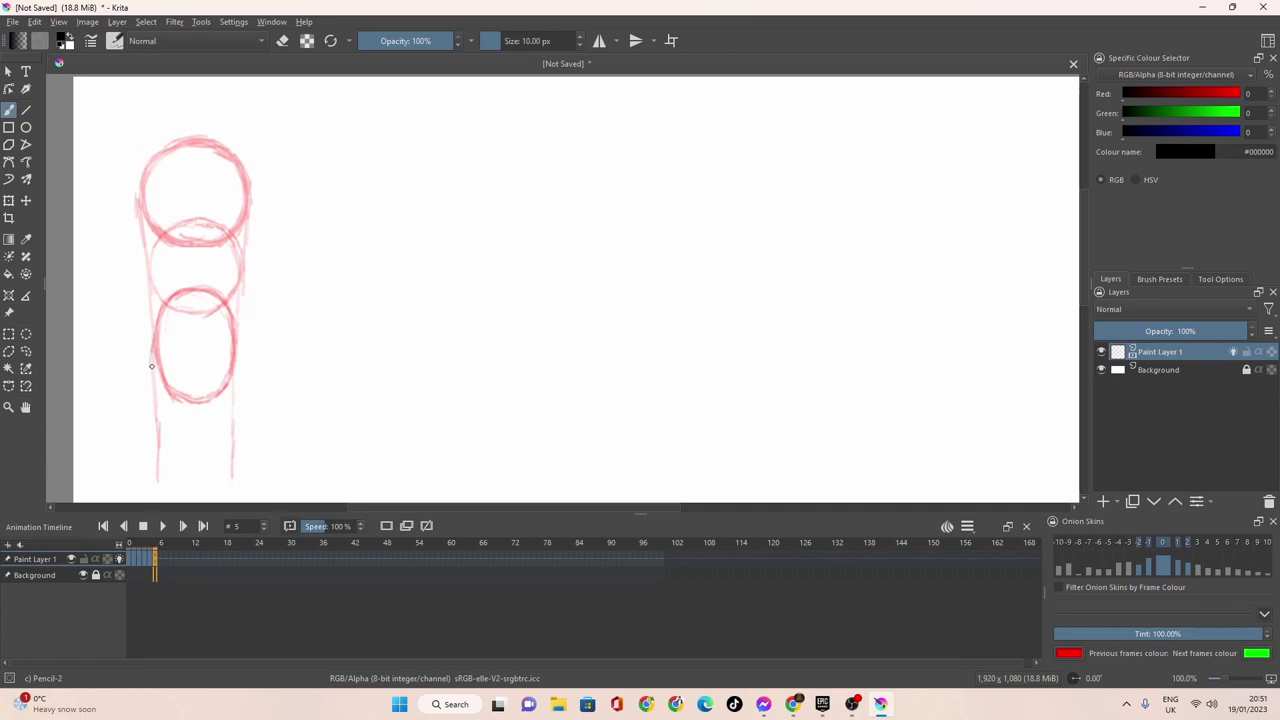
mouse_move(154, 350)
mouse_down()
mouse_move(187, 416)
mouse_move(212, 411)
mouse_move(178, 416)
mouse_move(156, 360)
mouse_move(158, 396)
mouse_move(178, 419)
mouse_move(212, 416)
mouse_move(230, 378)
mouse_move(216, 418)
mouse_move(232, 354)
mouse_move(224, 325)
mouse_move(181, 317)
mouse_move(158, 348)
mouse_move(156, 366)
mouse_move(166, 329)
mouse_move(191, 316)
mouse_move(225, 332)
mouse_move(231, 376)
mouse_move(202, 422)
mouse_move(156, 392)
mouse_move(158, 338)
mouse_move(214, 321)
mouse_move(235, 355)
mouse_up()
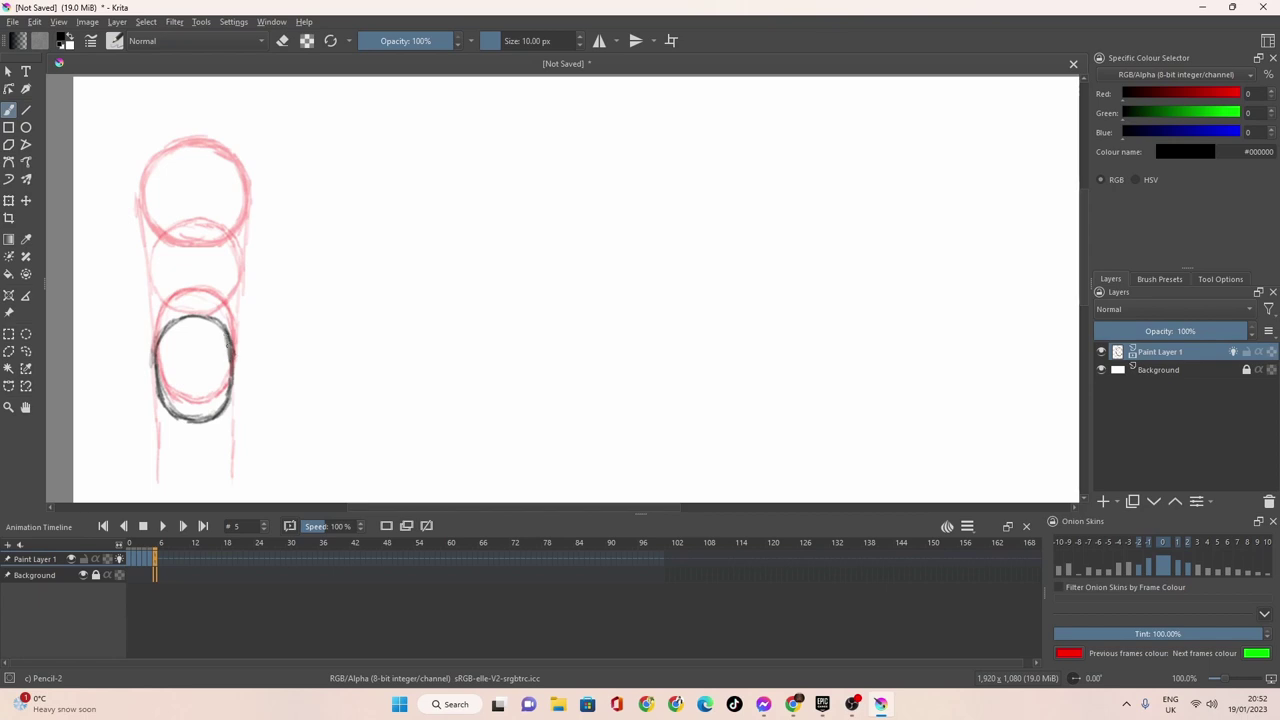
Trace the two path guide lines along both sides of the ball on frame 5.
click(160, 566)
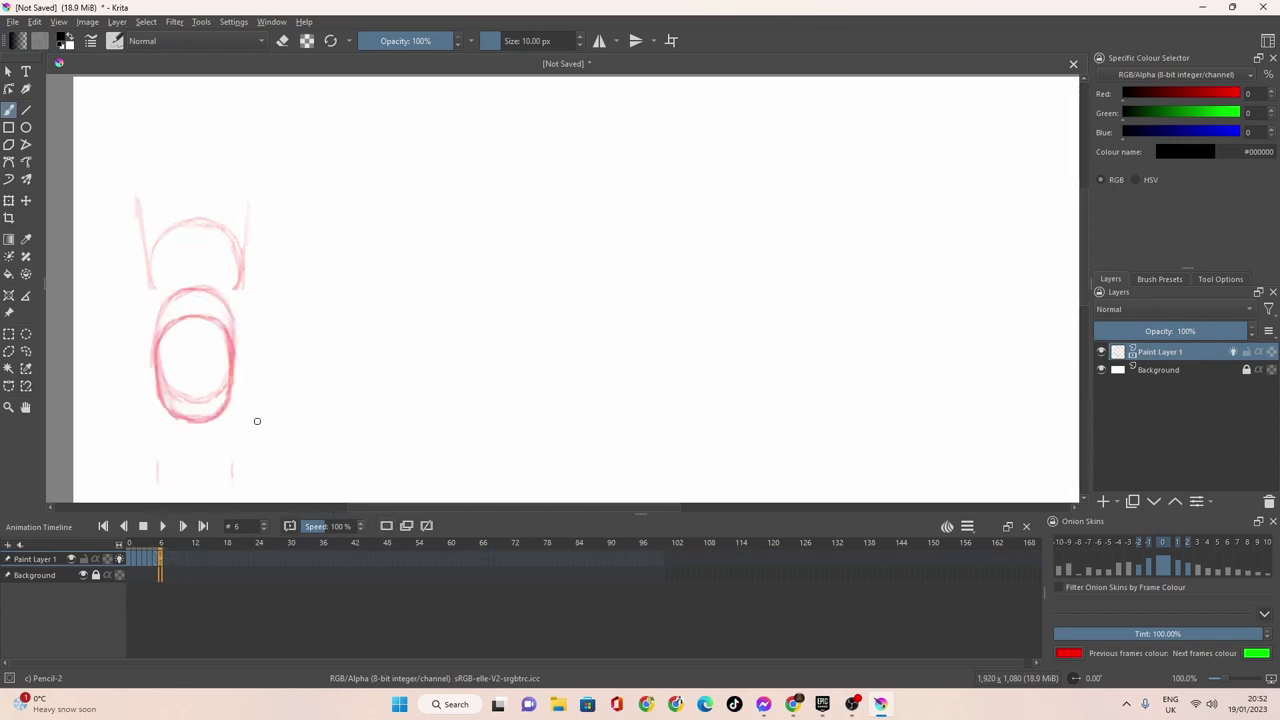
click(158, 560)
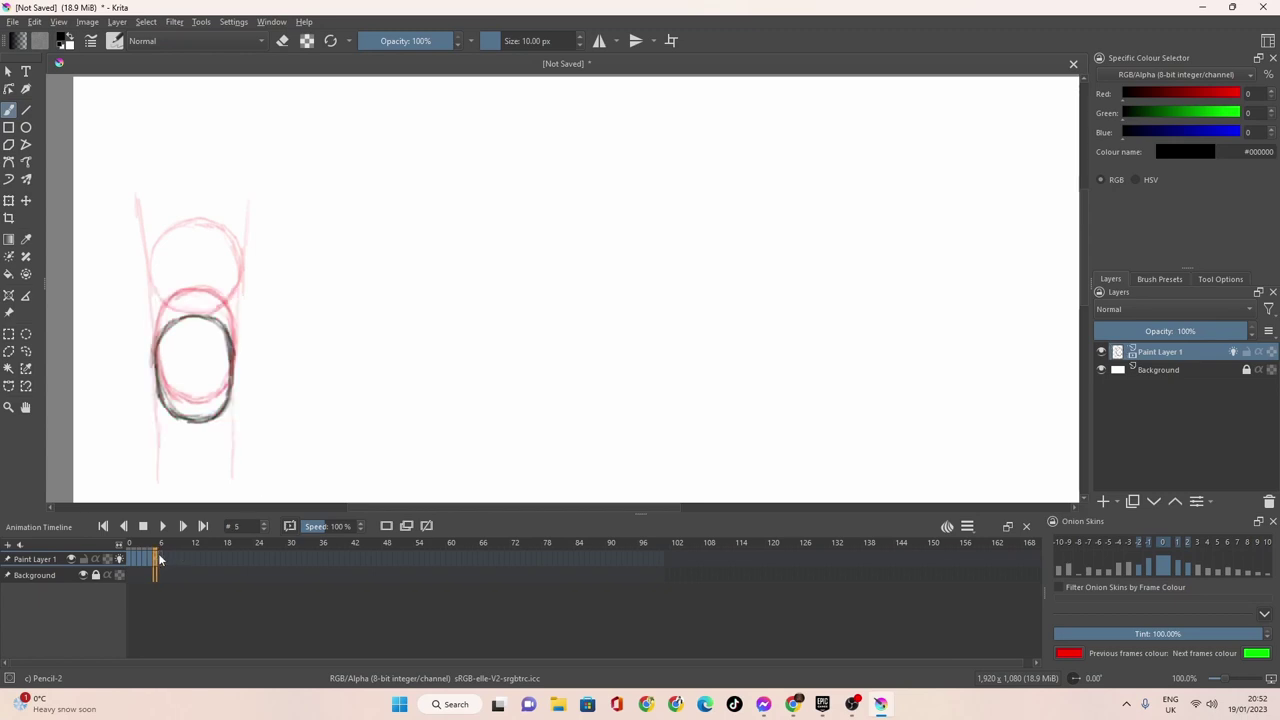
drag(141, 273, 161, 462)
drag(236, 284, 236, 482)
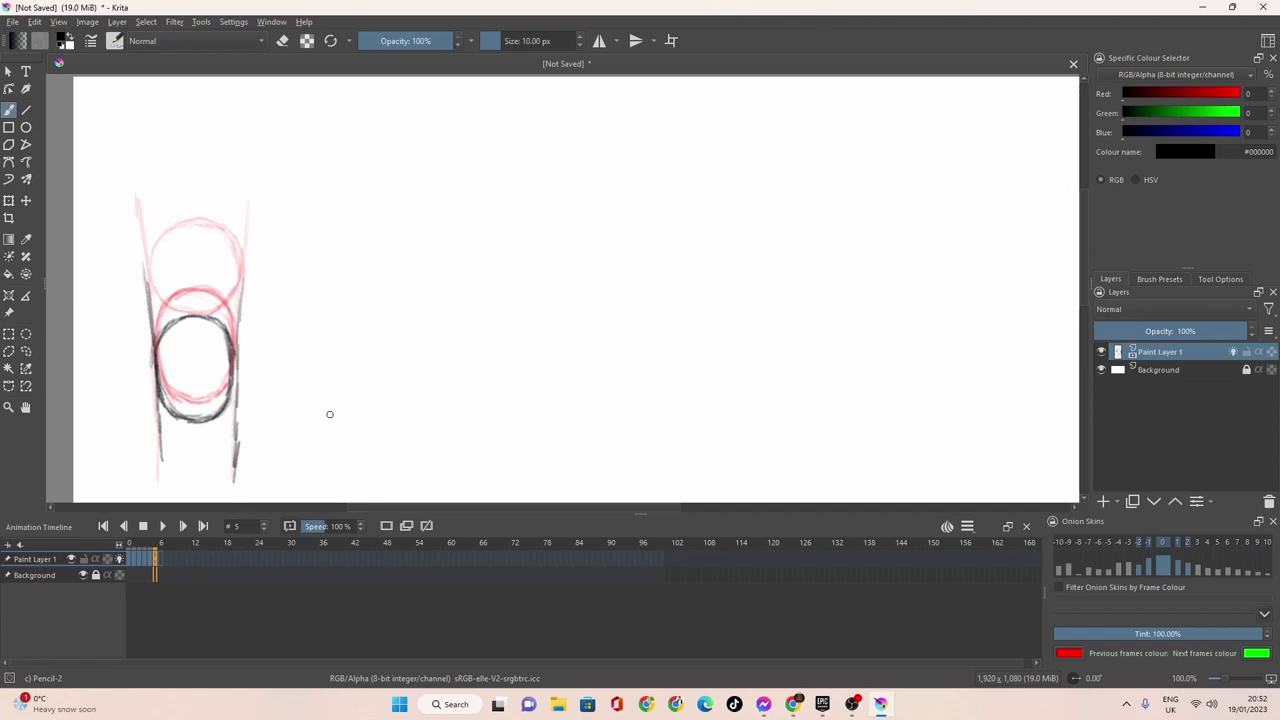
Trace the two path guide lines along both sides of the stretched ball on frame 4.
mouse_move(329, 414)
mouse_down()
mouse_move(334, 383)
mouse_move(374, 340)
mouse_move(401, 224)
mouse_move(394, 200)
mouse_move(363, 263)
mouse_move(388, 327)
mouse_up()
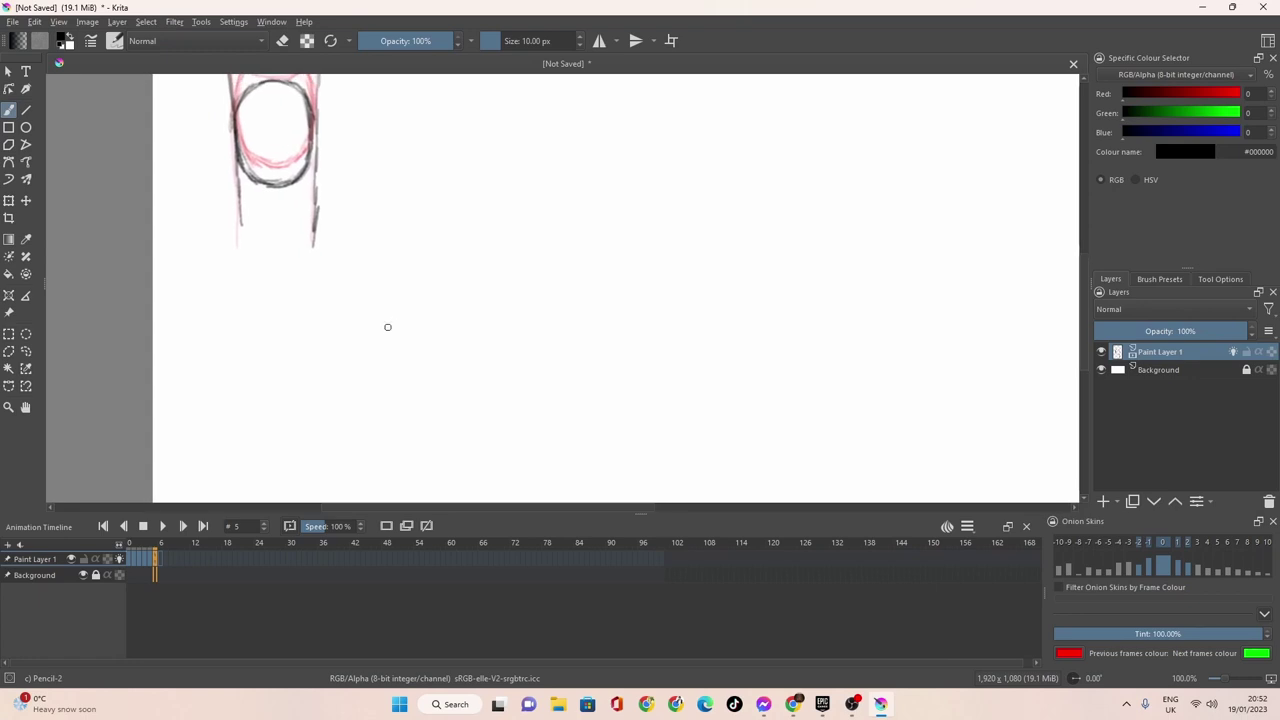
mouse_move(400, 280)
mouse_down()
mouse_move(420, 363)
mouse_move(404, 369)
mouse_up()
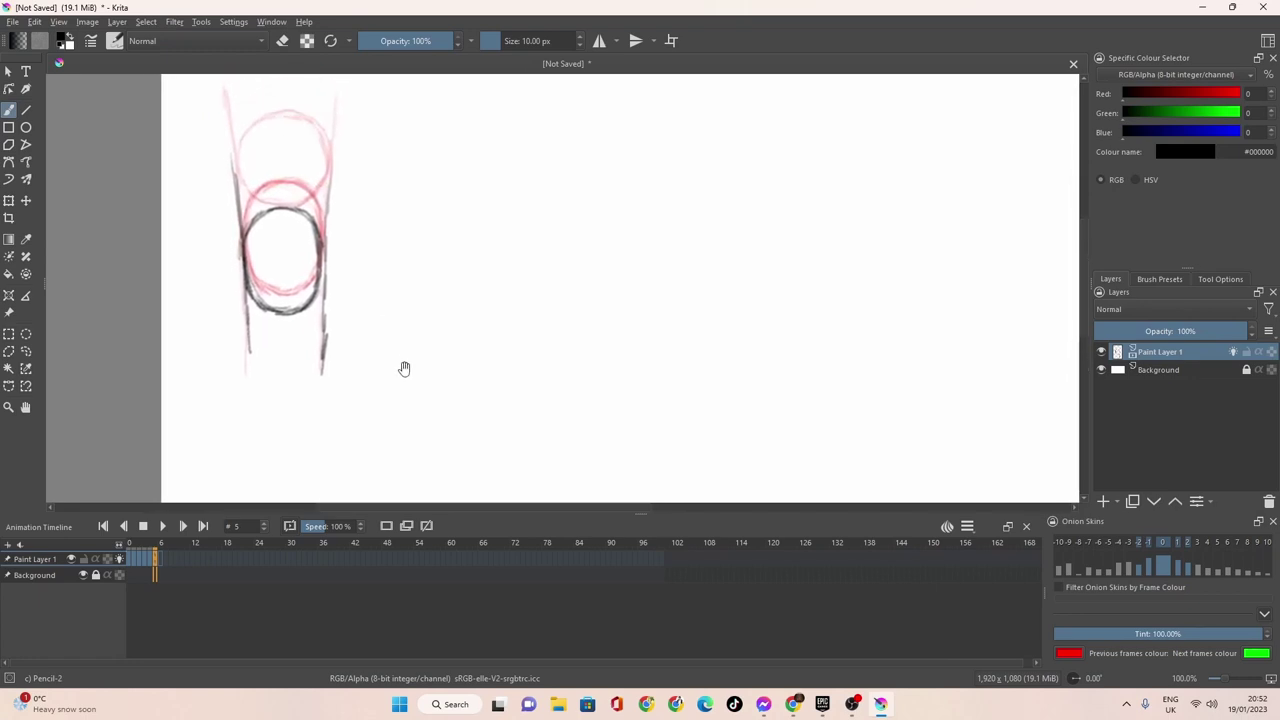
drag(148, 568, 149, 564)
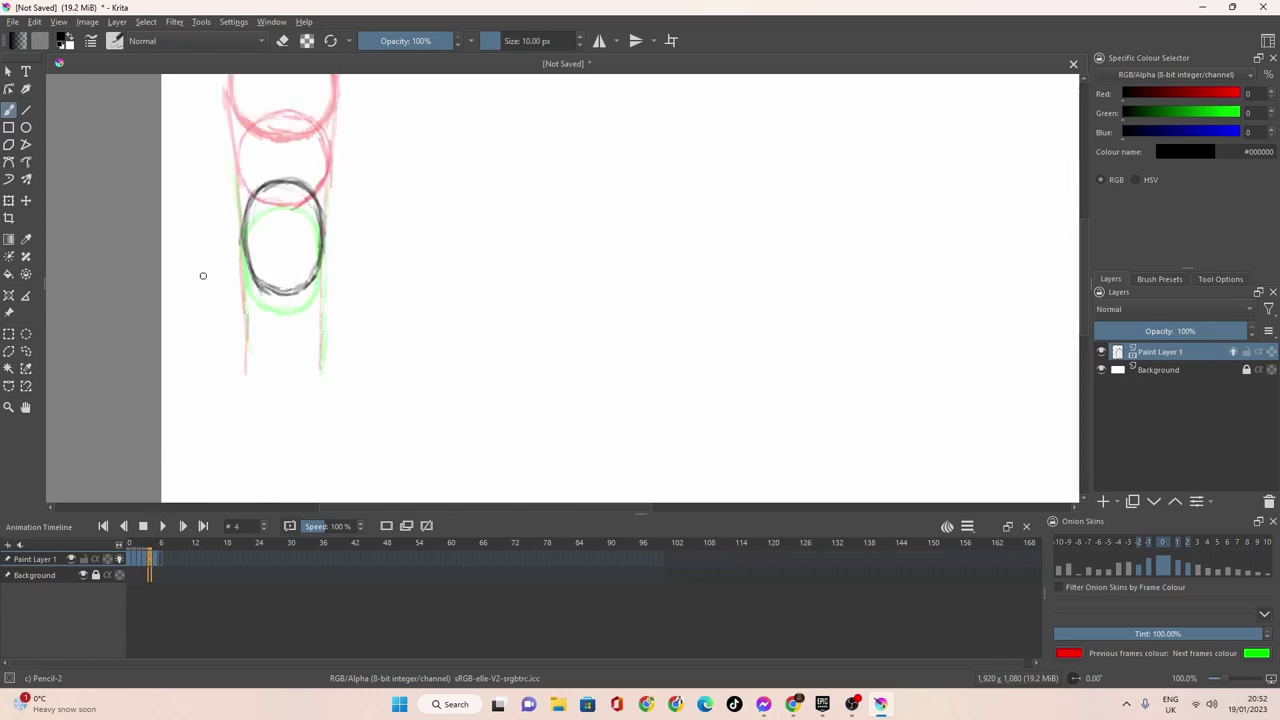
drag(235, 150, 250, 385)
drag(325, 178, 321, 390)
drag(324, 258, 325, 212)
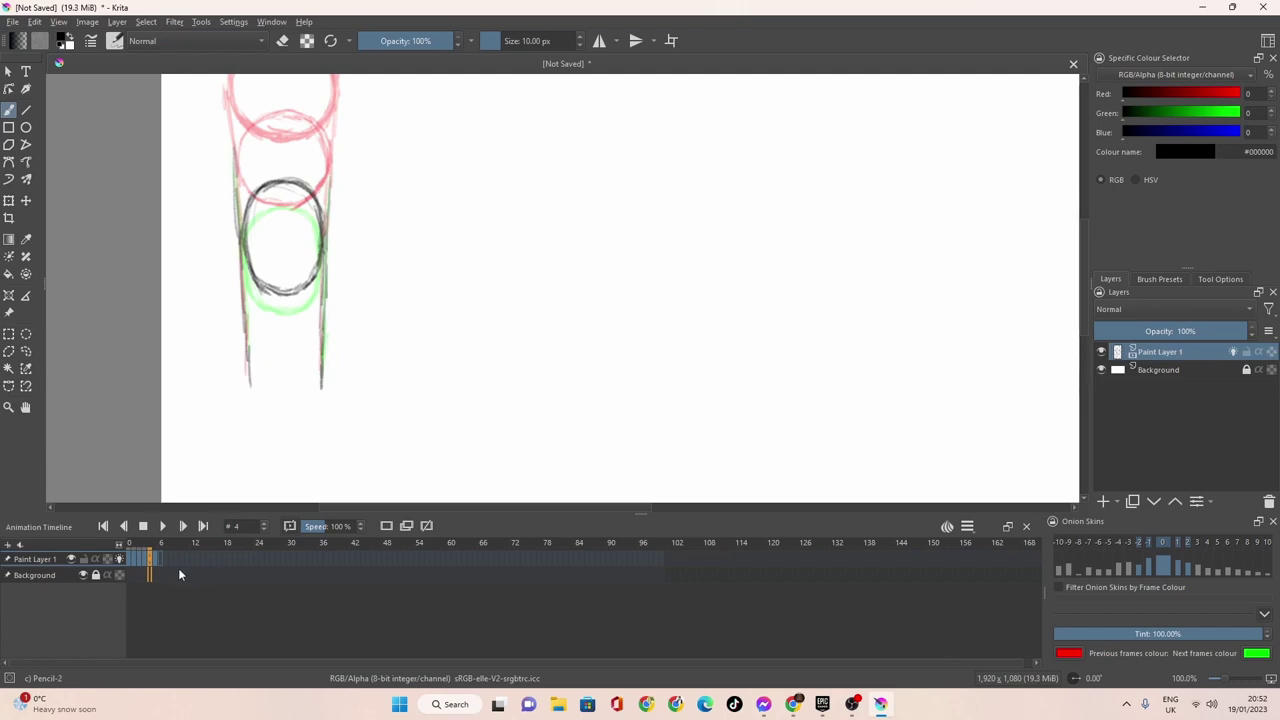
On frame 6, sketch a wide squashed ball below the previous one and a horizontal ground line beneath it.
click(159, 559)
click(161, 558)
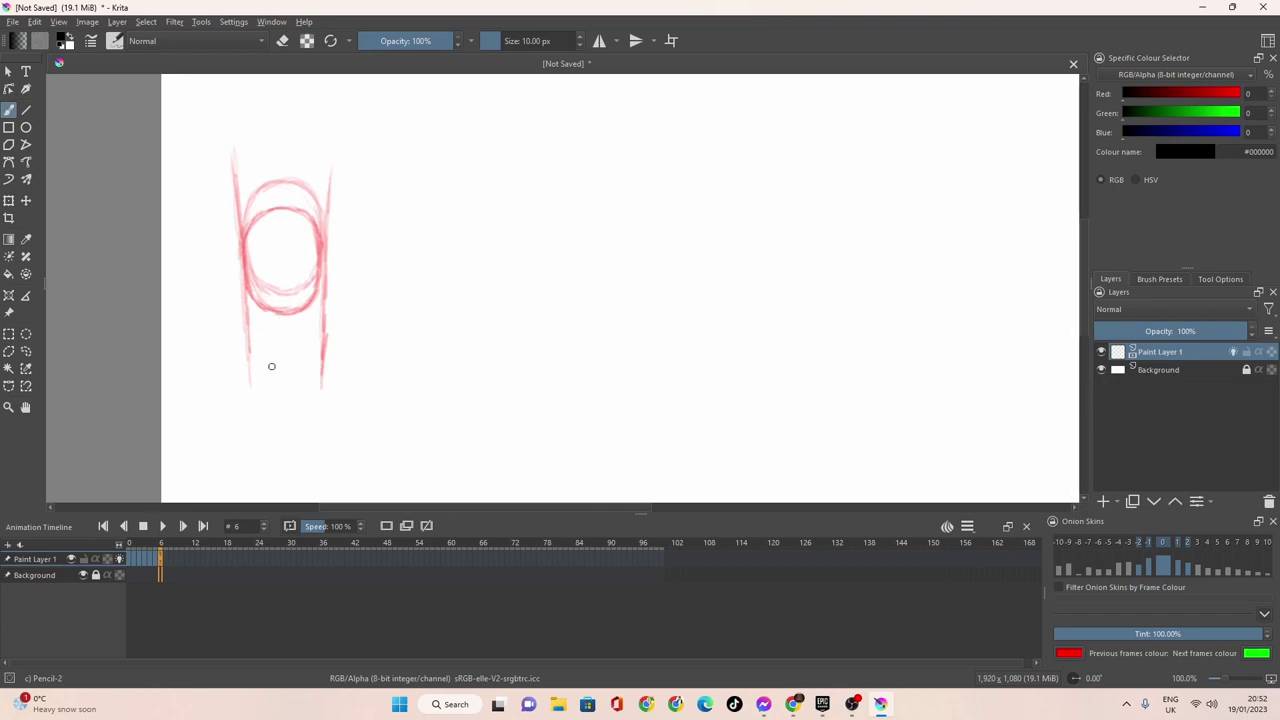
mouse_move(319, 322)
mouse_down()
mouse_move(231, 338)
mouse_move(248, 383)
mouse_move(227, 347)
mouse_move(247, 376)
mouse_move(304, 385)
mouse_move(264, 389)
mouse_move(340, 369)
mouse_move(332, 329)
mouse_move(309, 319)
mouse_move(342, 350)
mouse_move(280, 314)
mouse_move(234, 335)
mouse_move(253, 381)
mouse_move(234, 351)
mouse_move(241, 329)
mouse_move(325, 318)
mouse_move(340, 338)
mouse_move(333, 377)
mouse_move(345, 346)
mouse_move(331, 322)
mouse_move(284, 315)
mouse_move(234, 348)
mouse_move(258, 380)
mouse_move(297, 389)
mouse_up()
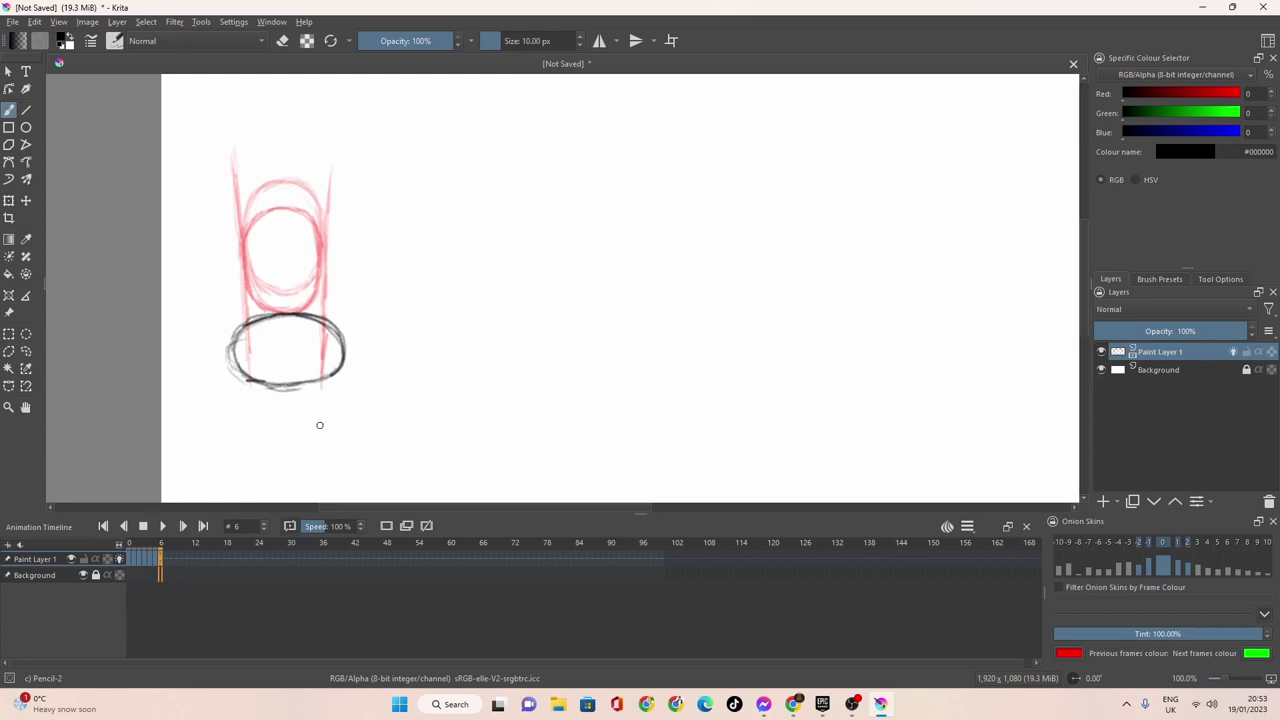
mouse_move(178, 391)
mouse_down()
mouse_move(237, 385)
mouse_move(182, 389)
mouse_move(333, 390)
mouse_move(180, 388)
mouse_move(458, 383)
mouse_up()
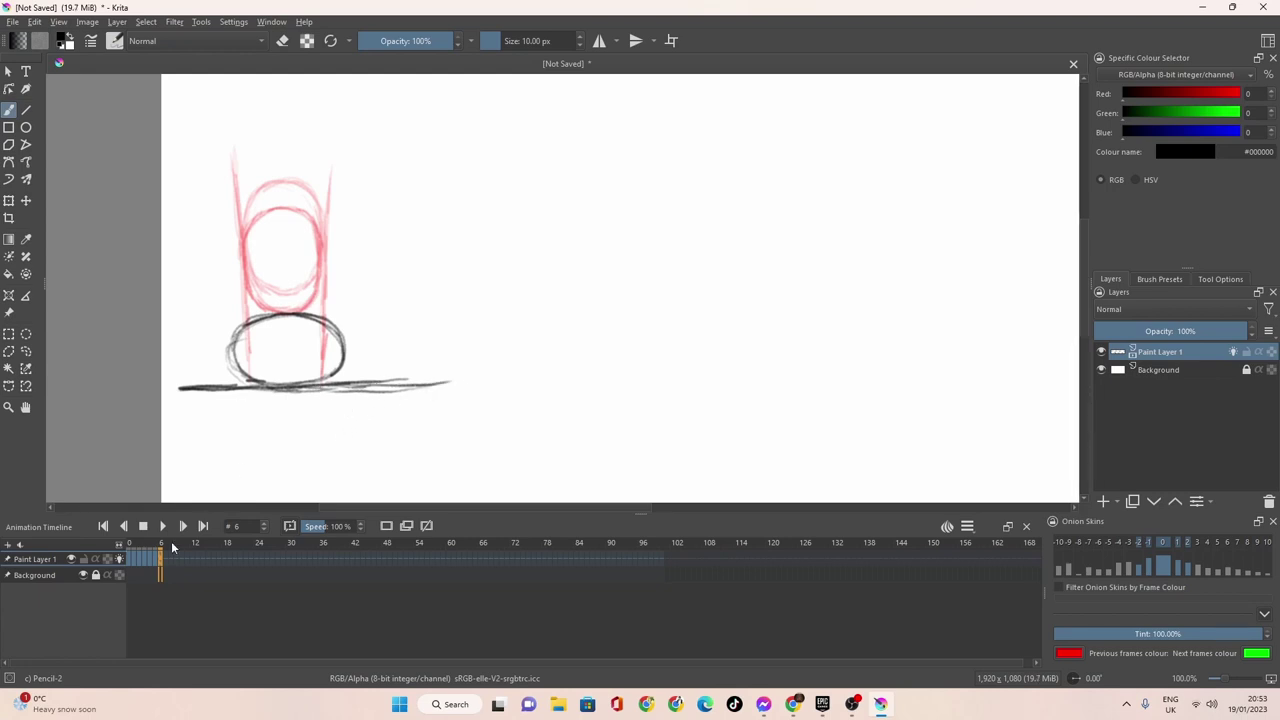
Switch off the next-frame onion skins and draw a curved horizontal contour, a tail with a pointed tip and a small arc below frame 0's ball.
click(133, 559)
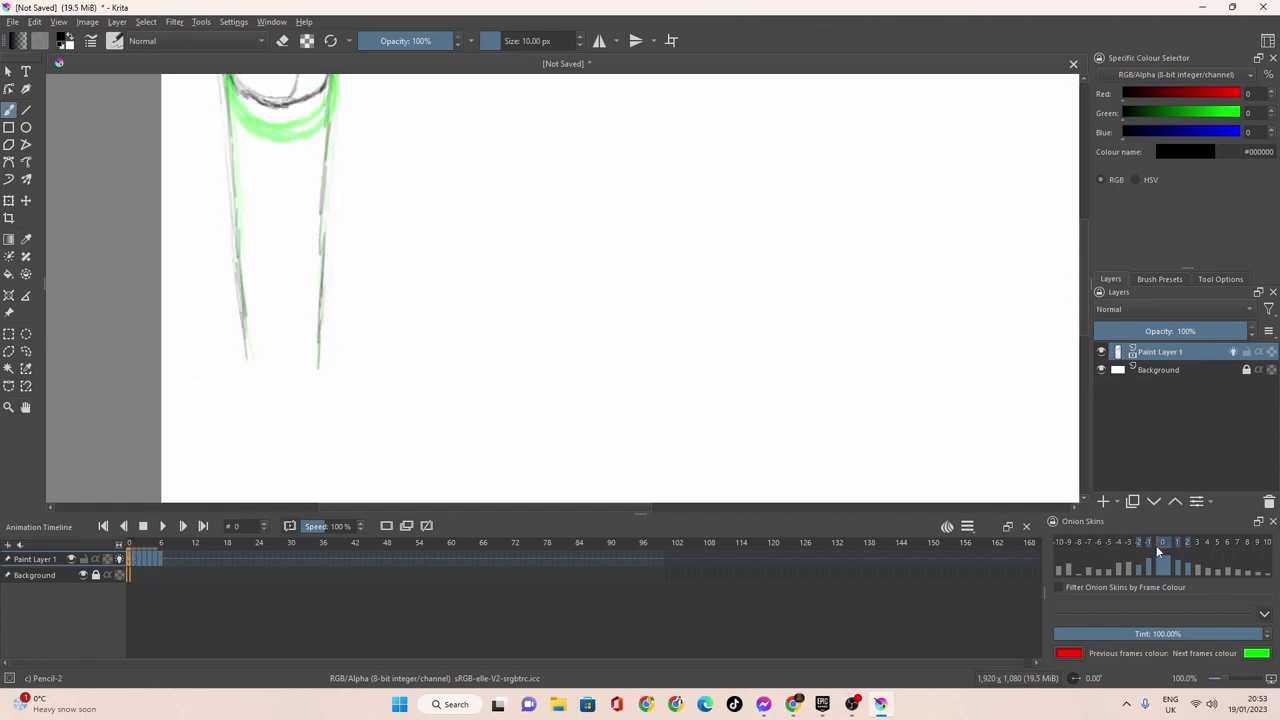
click(1173, 543)
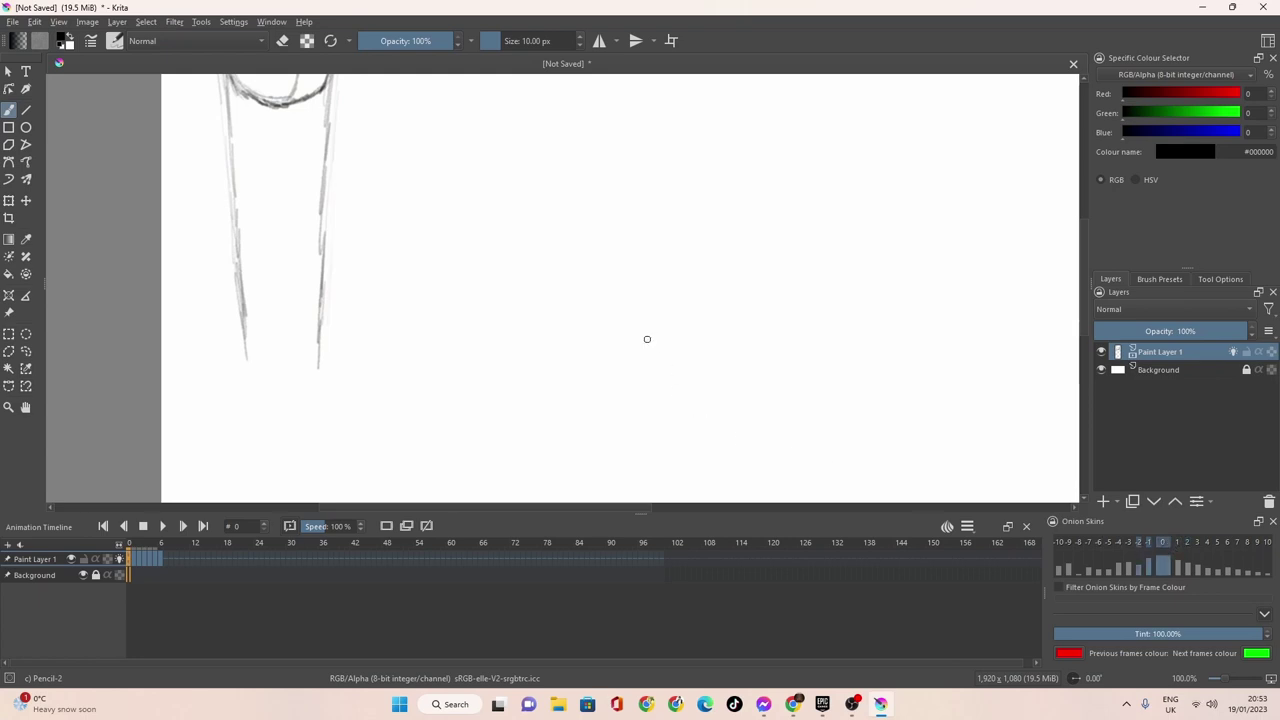
mouse_move(646, 331)
mouse_down()
mouse_move(709, 400)
mouse_move(706, 431)
mouse_up()
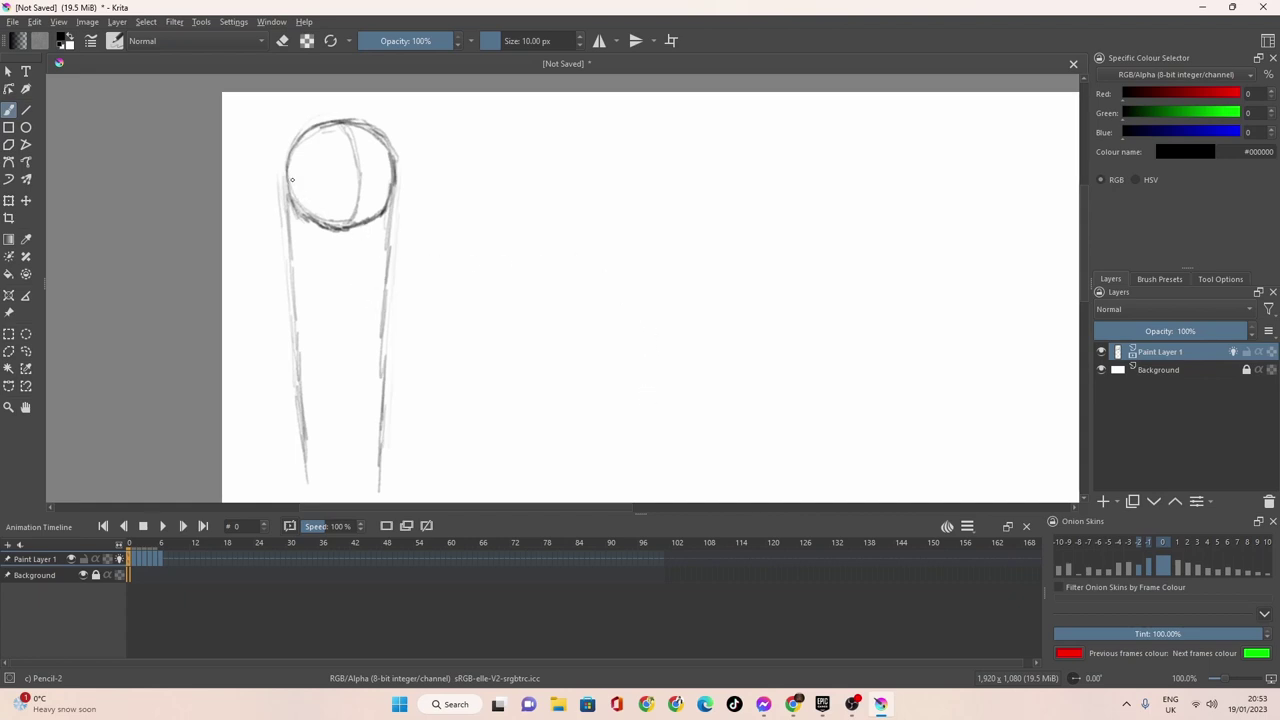
mouse_move(289, 182)
mouse_down()
mouse_move(355, 204)
mouse_move(391, 181)
mouse_move(331, 203)
mouse_move(373, 200)
mouse_move(395, 181)
mouse_move(347, 206)
mouse_move(393, 236)
mouse_move(378, 204)
mouse_move(368, 222)
mouse_move(364, 202)
mouse_move(434, 233)
mouse_up()
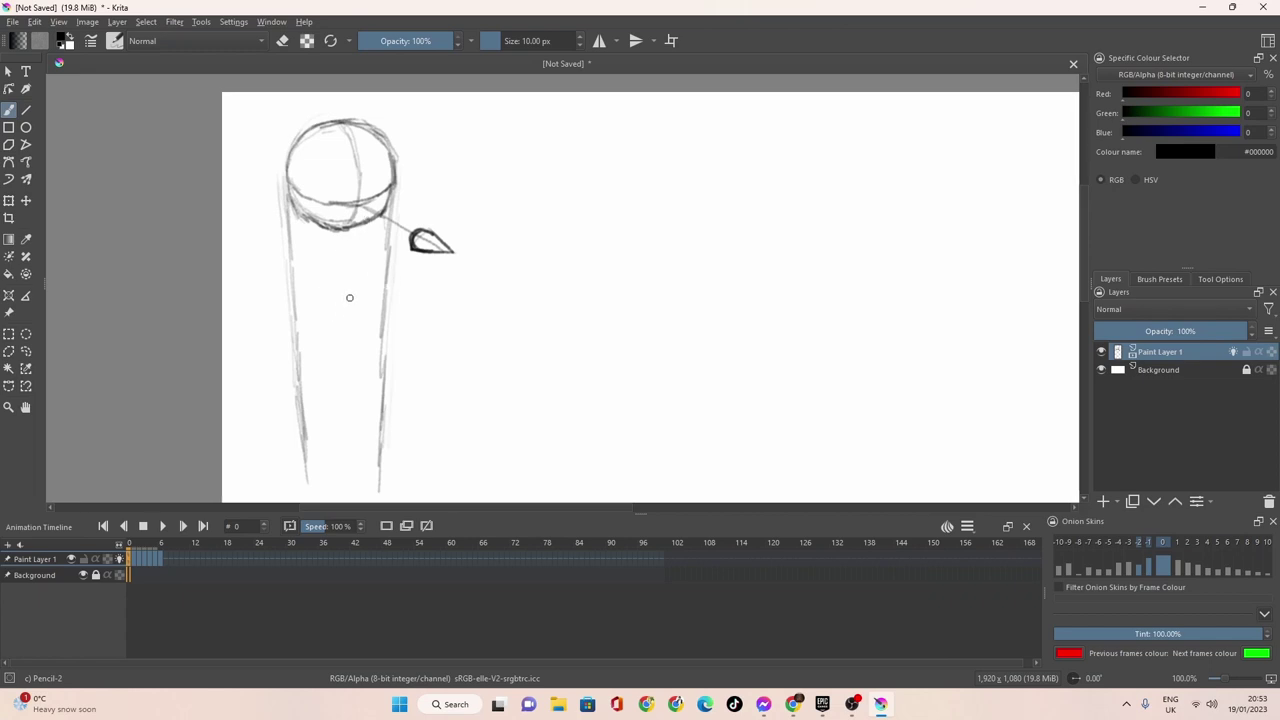
drag(360, 240, 312, 250)
Draw a curved vertical contour down the ball on frame 1, comparing it with frame 0 using only the nearest previous onion skin.
click(141, 558)
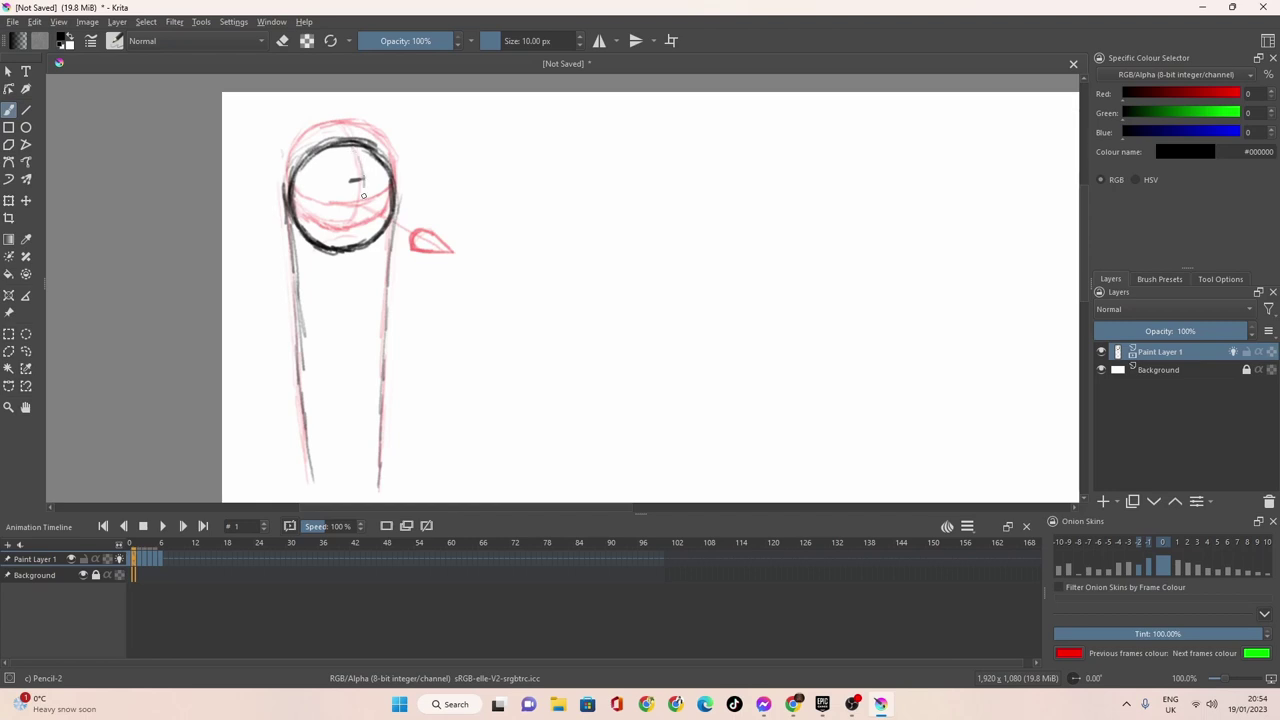
drag(349, 150, 356, 221)
click(131, 560)
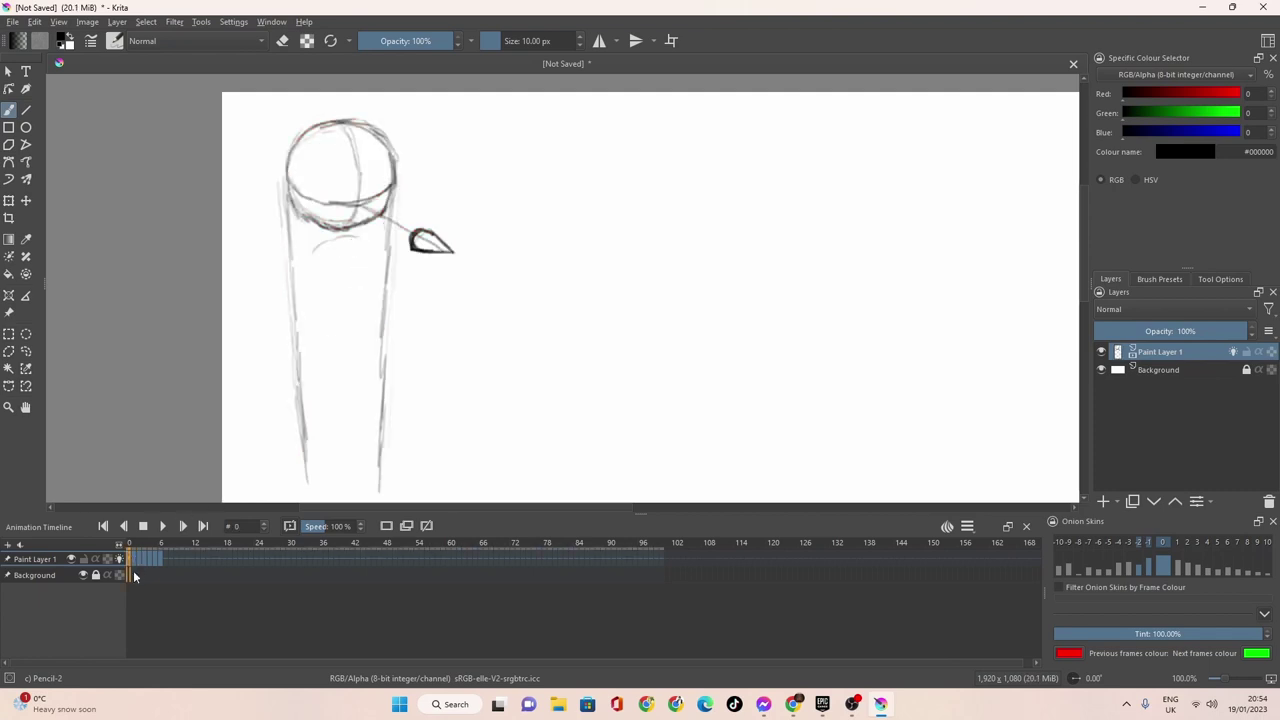
click(133, 563)
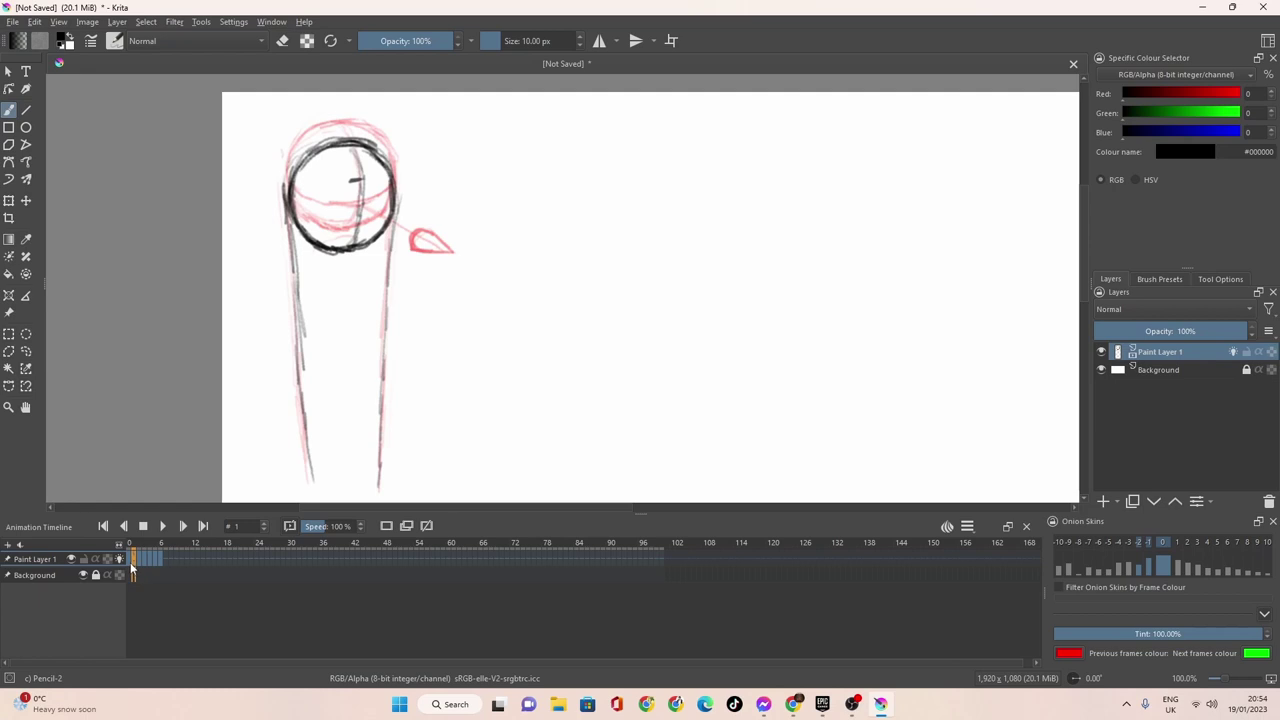
click(130, 565)
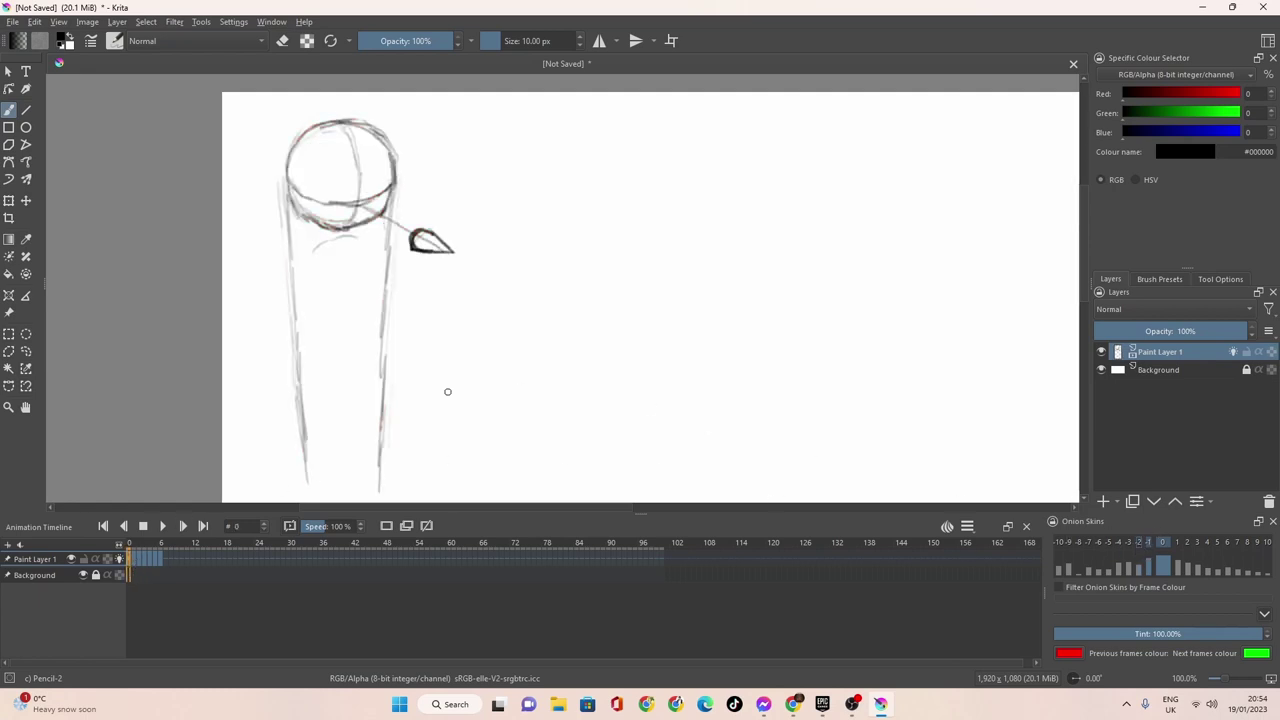
click(135, 565)
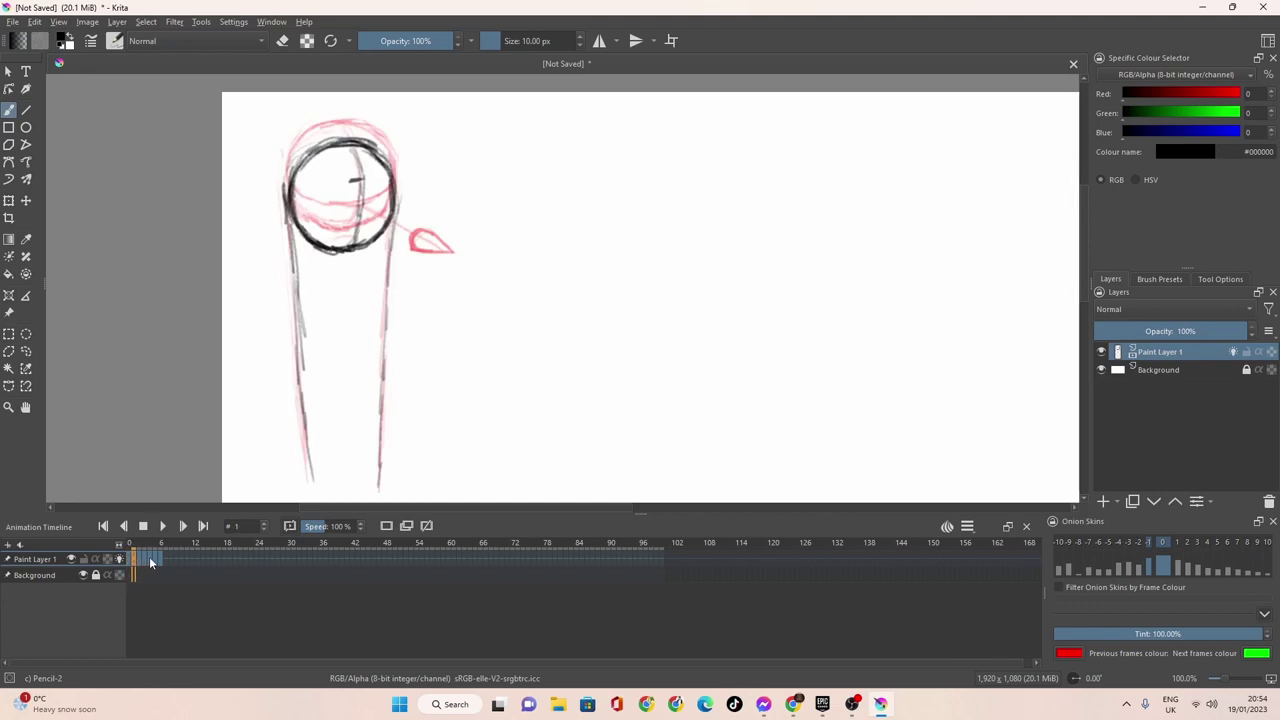
click(131, 565)
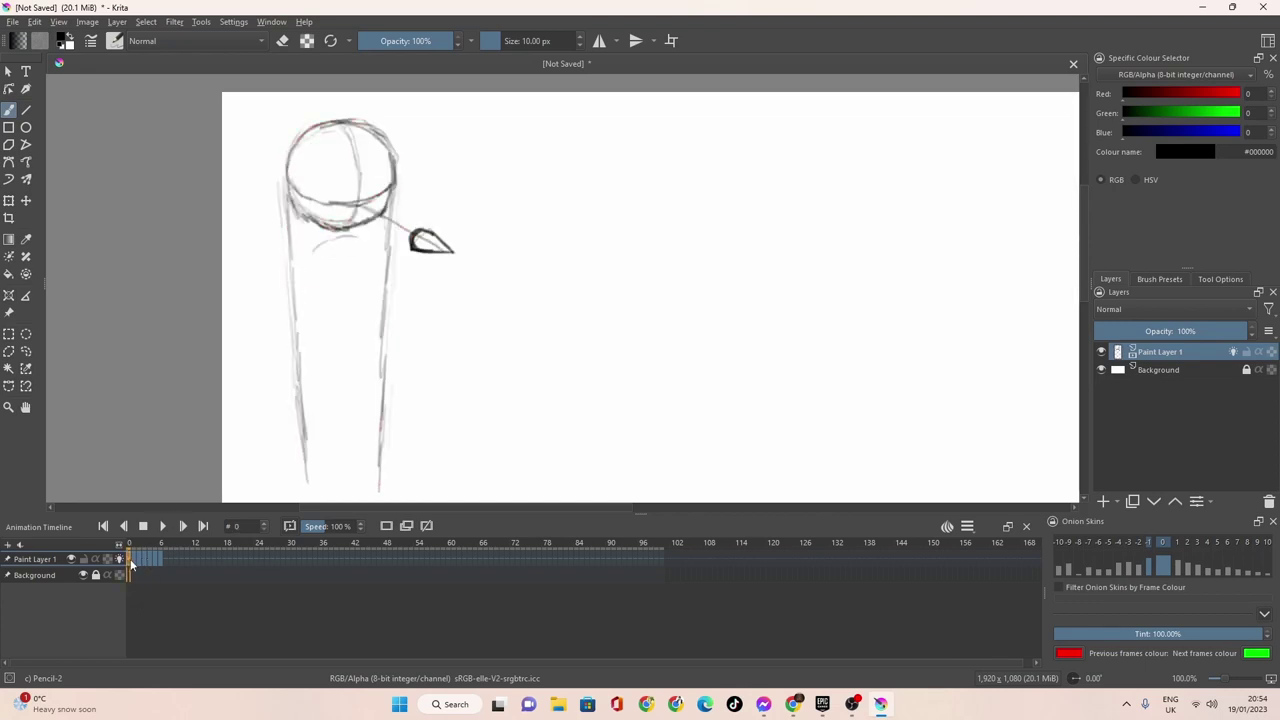
click(135, 562)
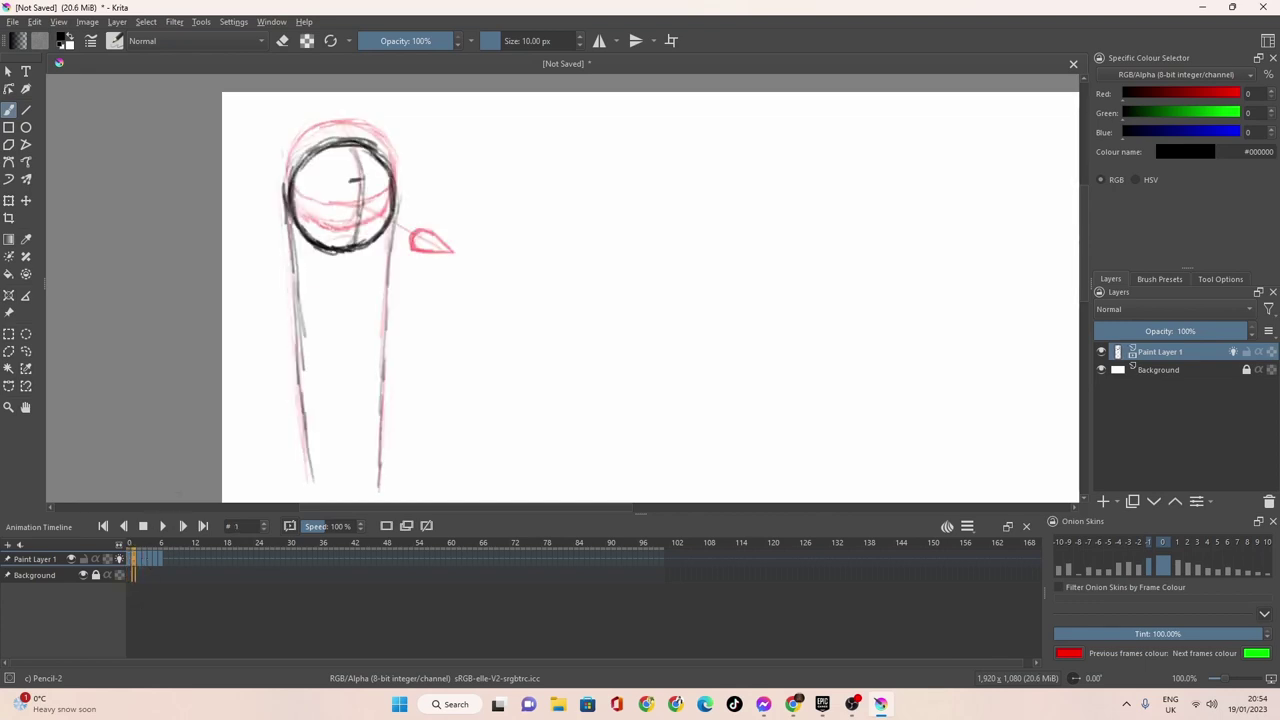
drag(356, 174, 356, 230)
Check frame 0 again and draw a curved horizontal contour across the lower part of the ball on frame 1.
click(131, 562)
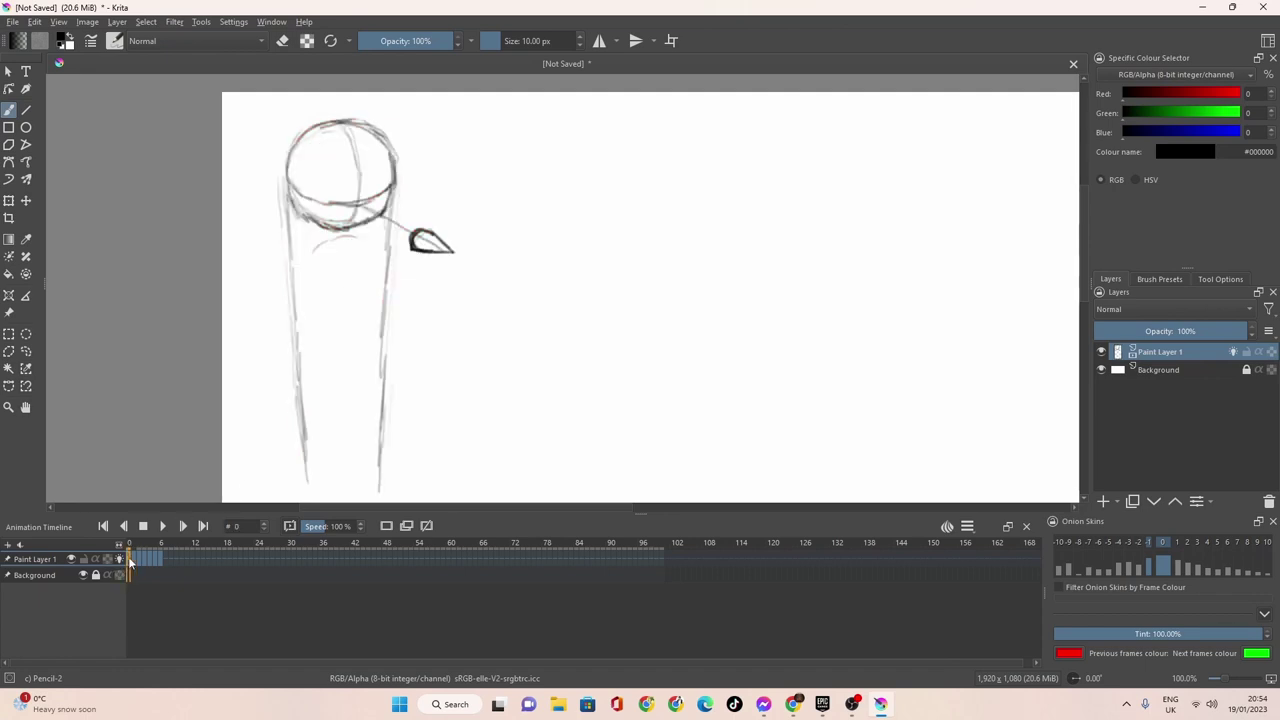
click(135, 563)
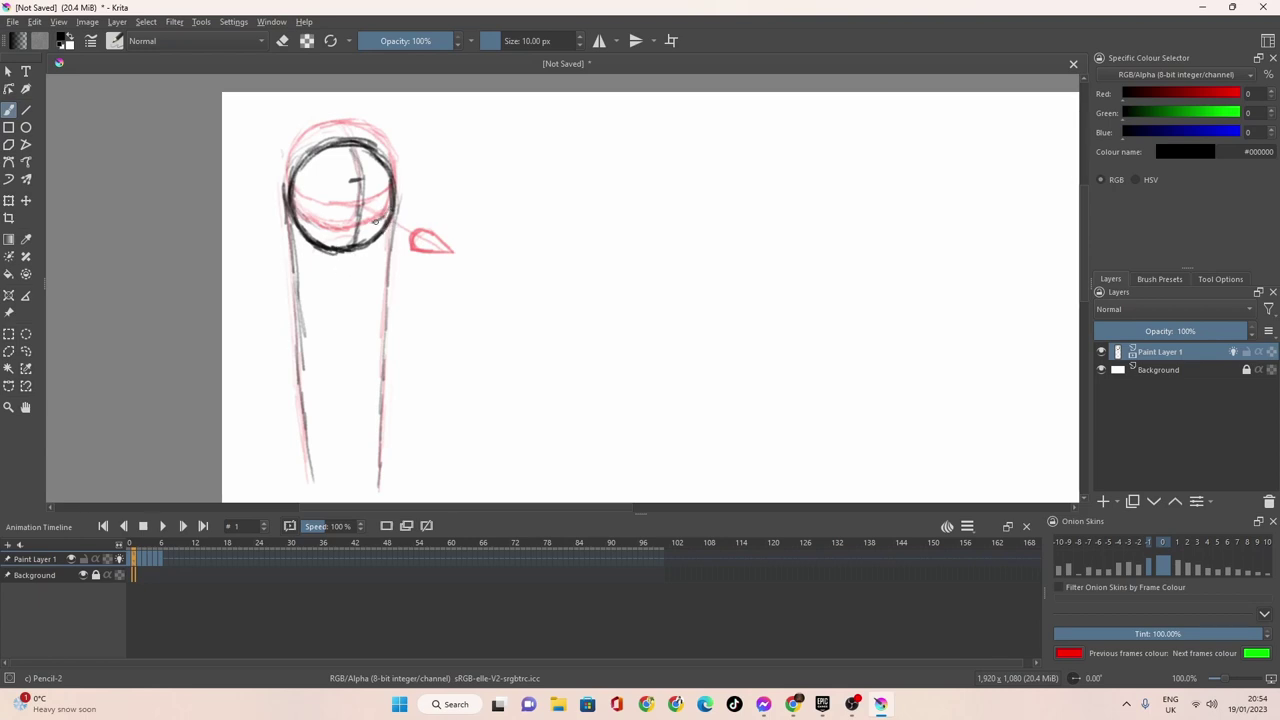
mouse_move(376, 221)
mouse_down()
mouse_move(330, 228)
mouse_move(300, 214)
mouse_move(352, 233)
mouse_move(388, 214)
mouse_move(358, 237)
mouse_up()
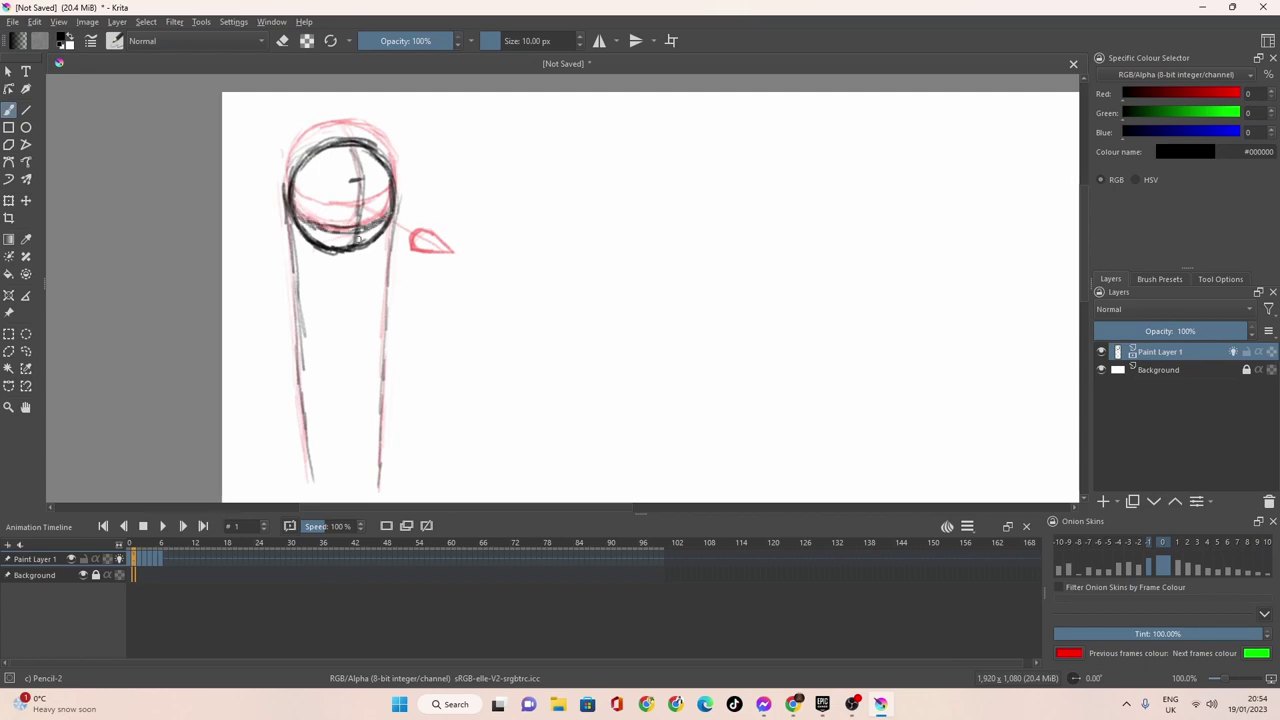
Draw a diagonal tail with a pointed tip below the ball on frame 1, comparing it with frames 0 and 2.
click(133, 563)
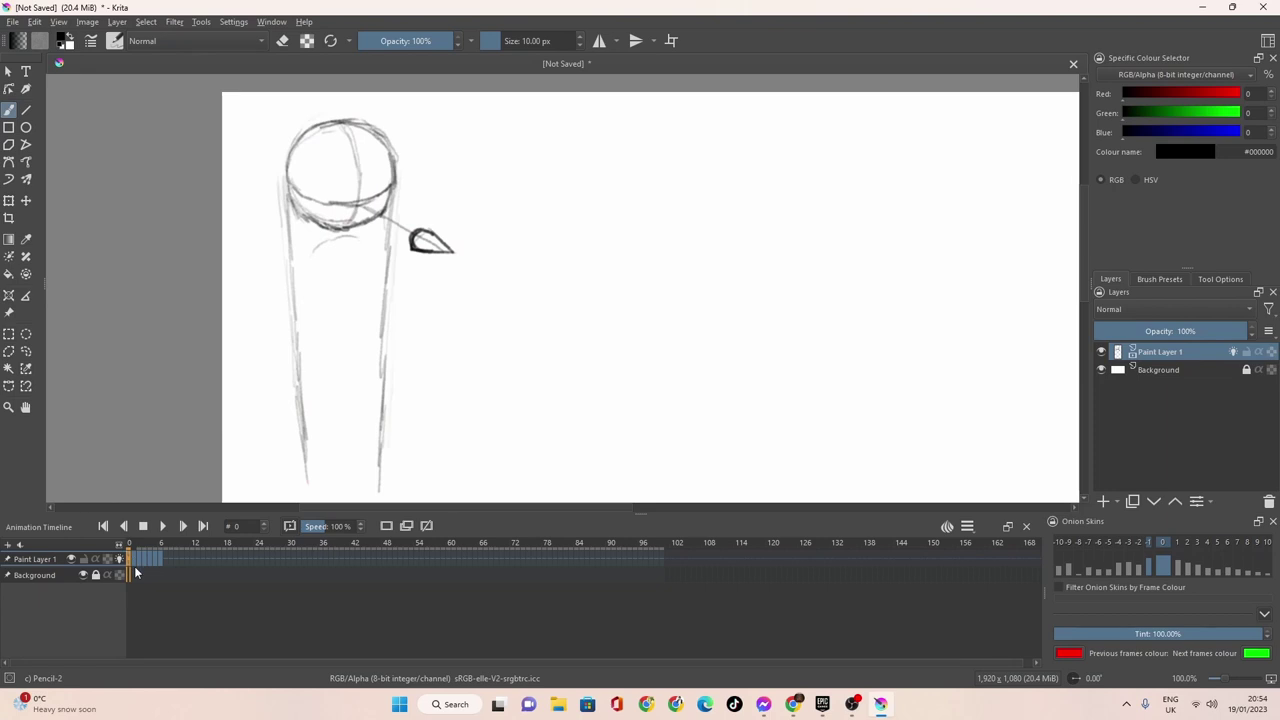
click(135, 562)
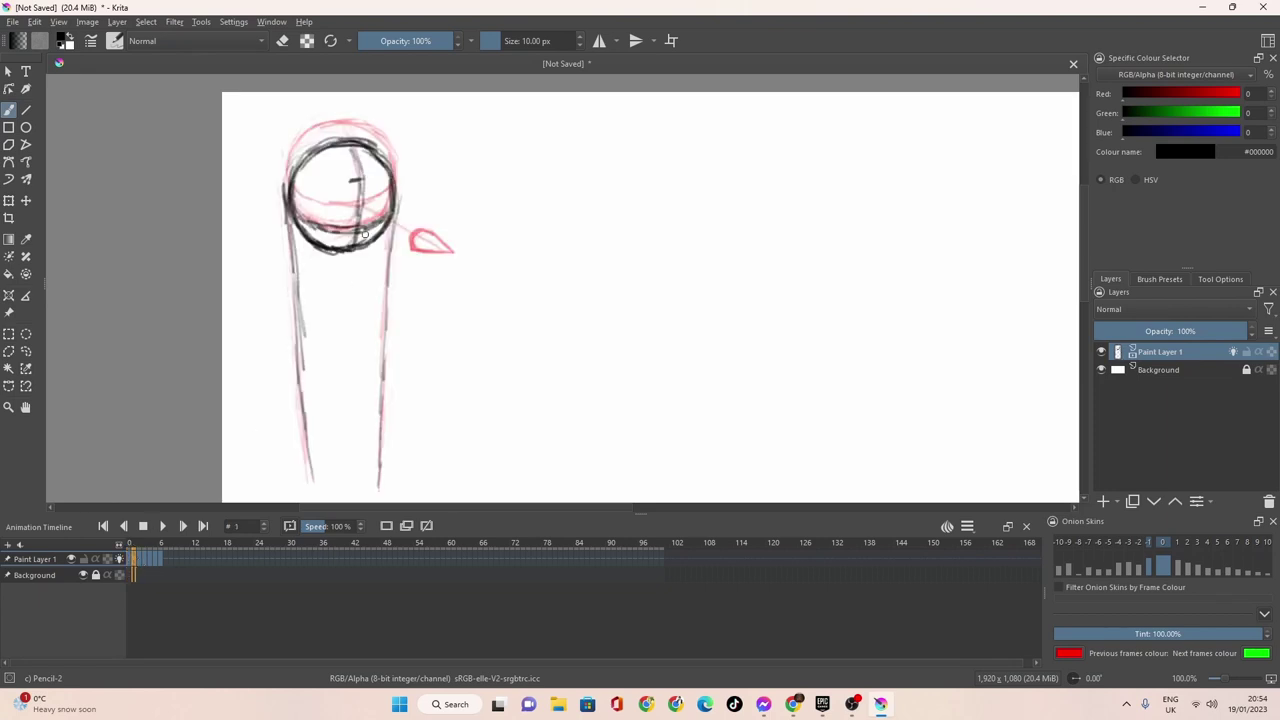
mouse_move(365, 234)
mouse_down()
mouse_move(436, 284)
mouse_move(406, 266)
mouse_move(406, 282)
mouse_move(428, 284)
mouse_up()
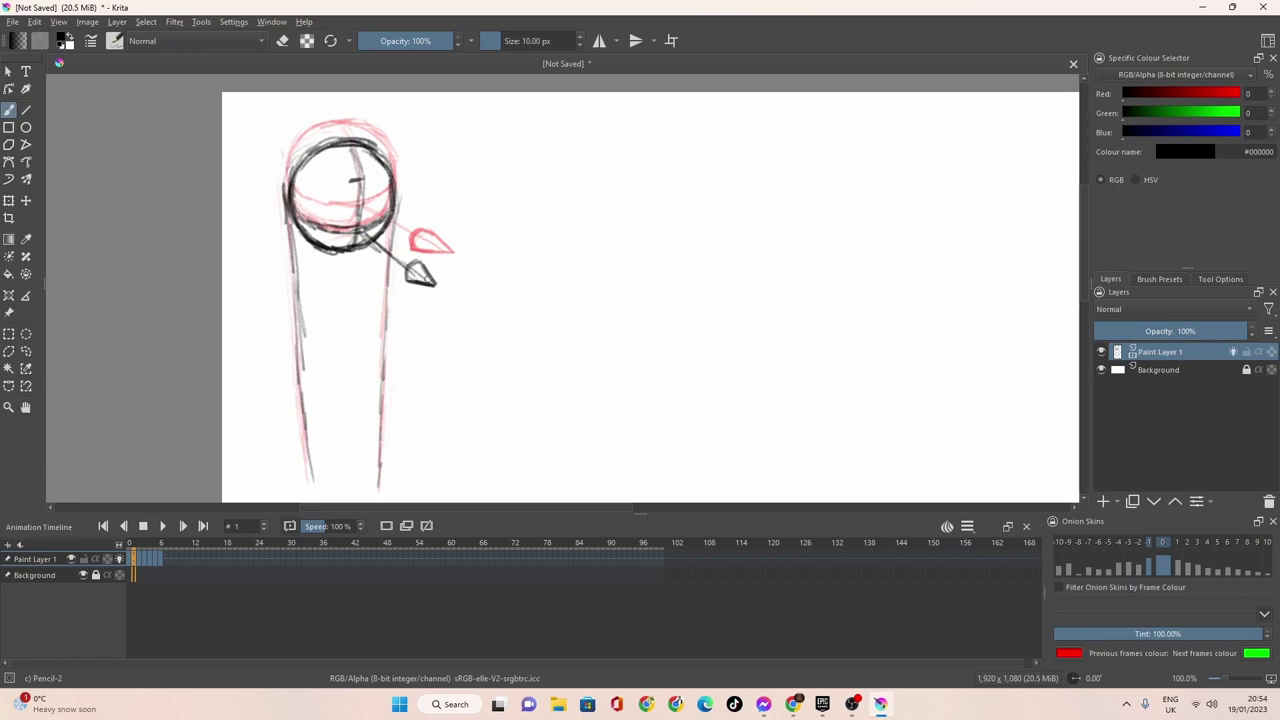
click(138, 560)
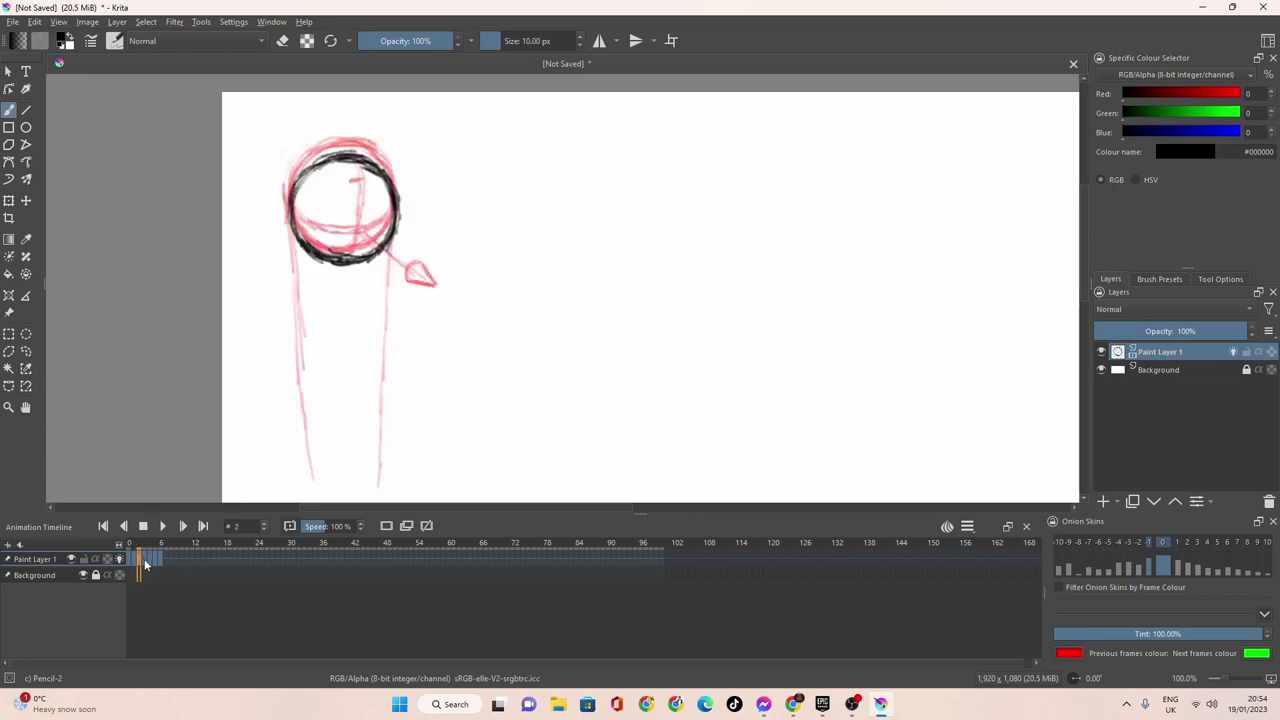
click(133, 566)
click(132, 566)
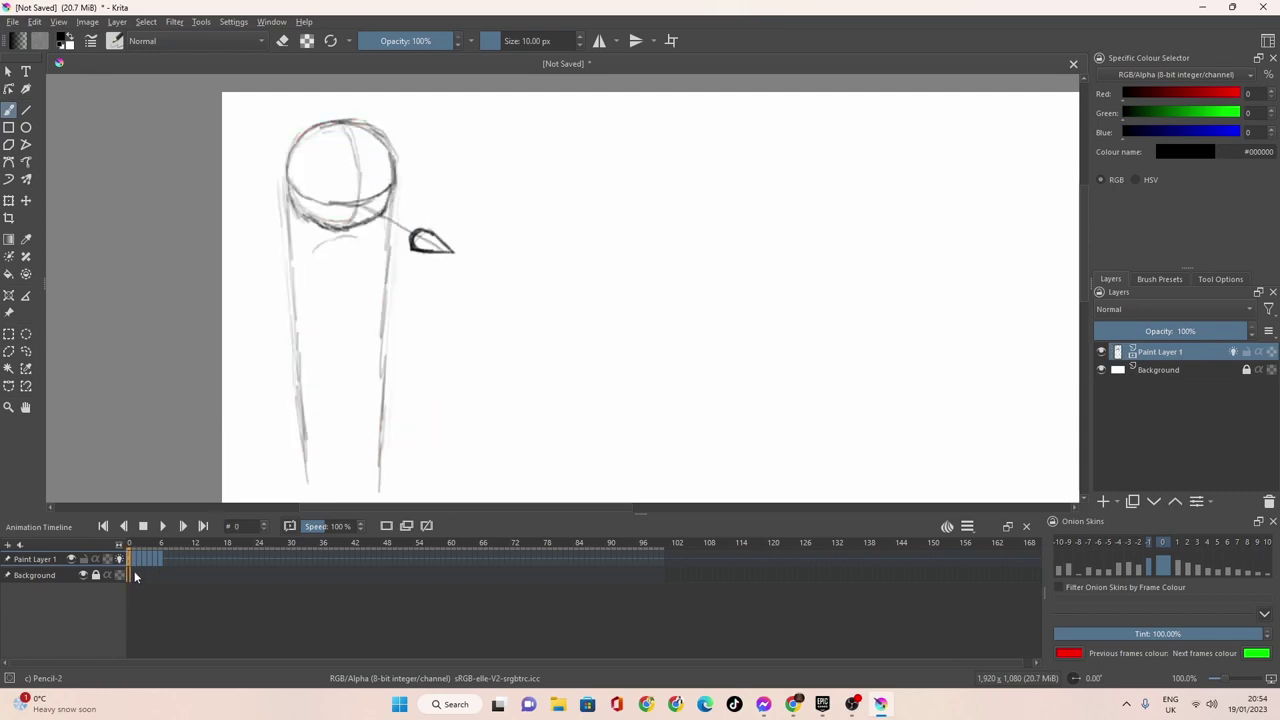
click(135, 562)
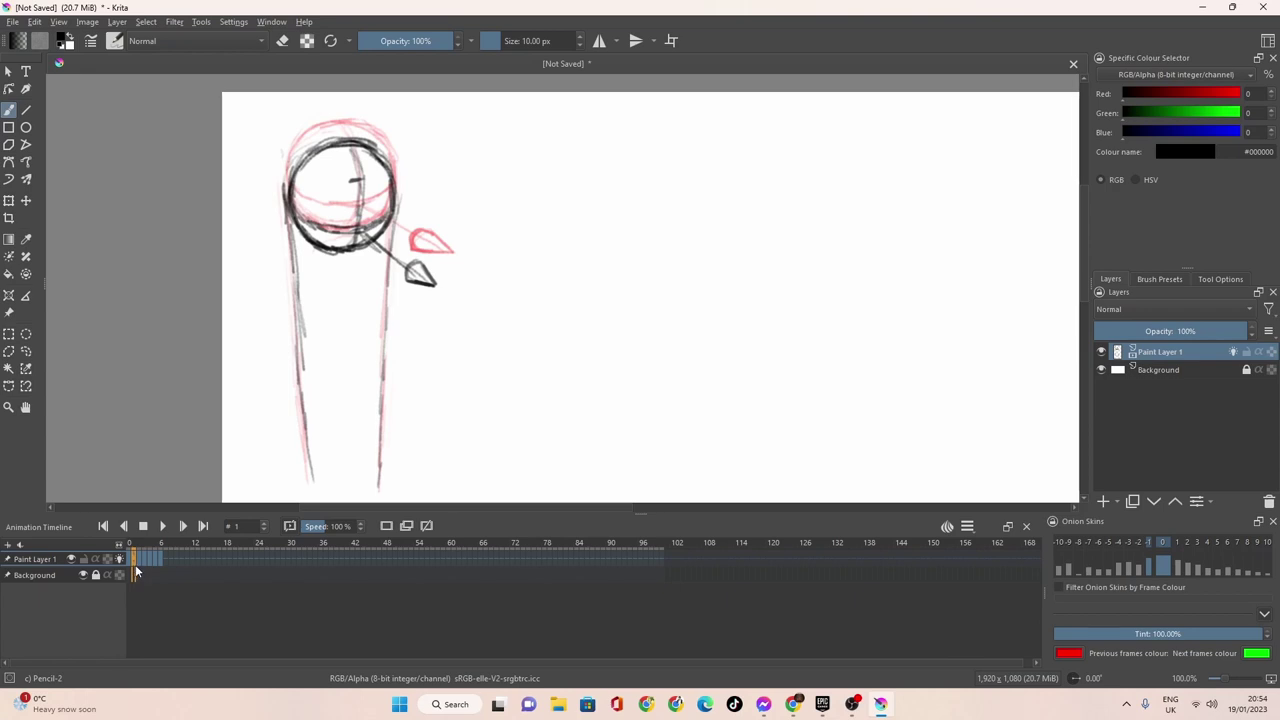
On frame 2, draw curved horizontal and vertical contours on the ball and a diagonal tail with a pointed tip.
click(139, 560)
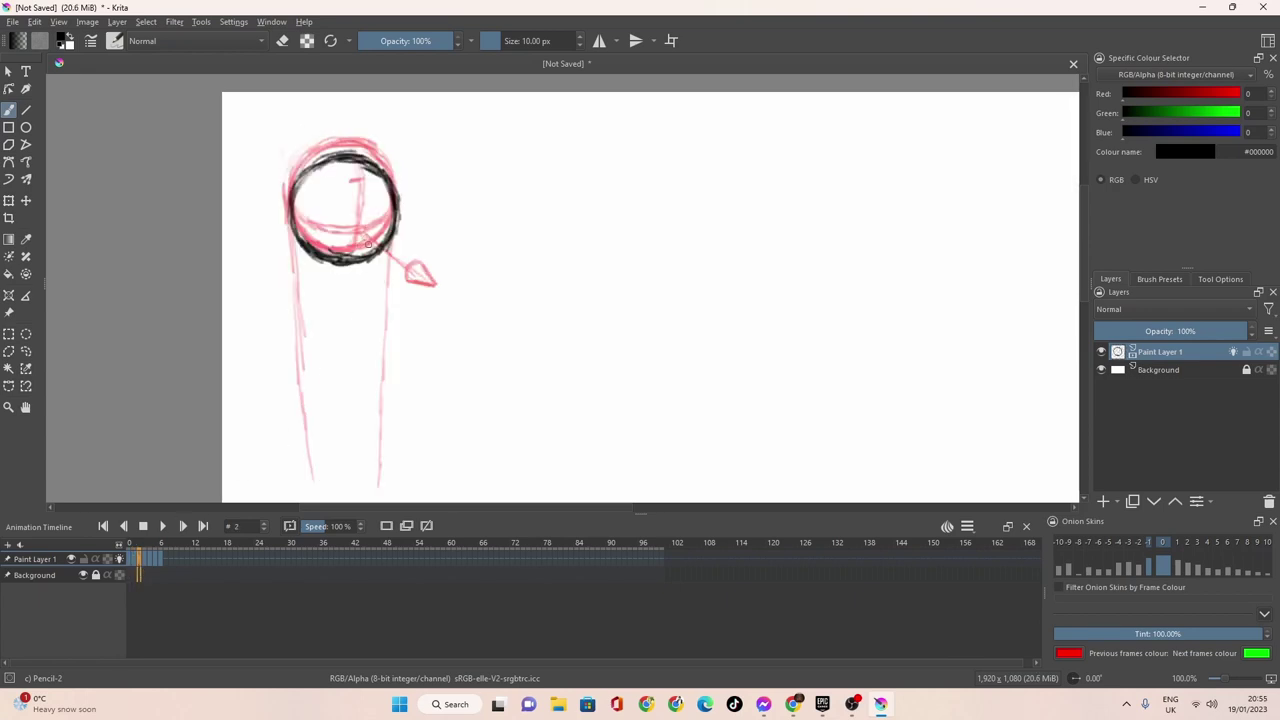
mouse_move(390, 226)
mouse_down()
mouse_move(323, 241)
mouse_move(292, 212)
mouse_up()
mouse_move(352, 166)
mouse_down()
mouse_move(361, 260)
mouse_move(362, 186)
mouse_move(367, 244)
mouse_move(430, 322)
mouse_move(396, 312)
mouse_move(424, 320)
mouse_move(406, 308)
mouse_up()
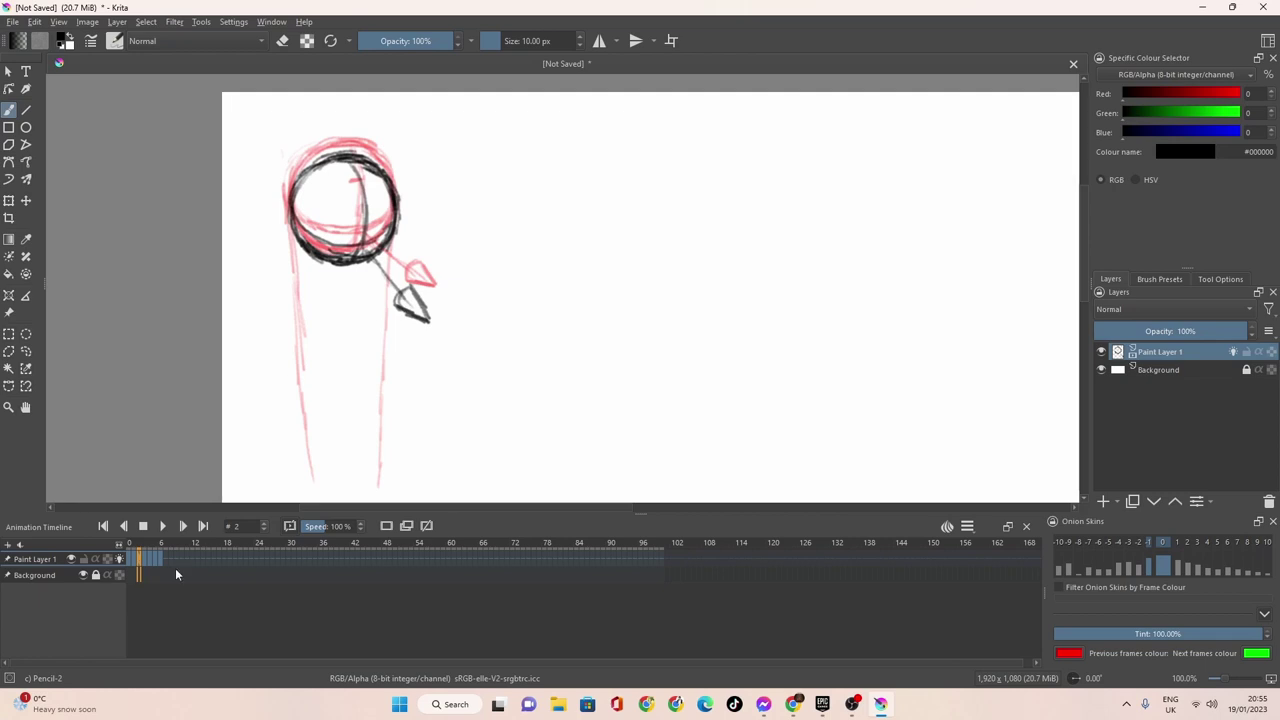
On frame 3, draw curved horizontal and vertical contours on the ball and a short tail with a pointed tip.
click(151, 562)
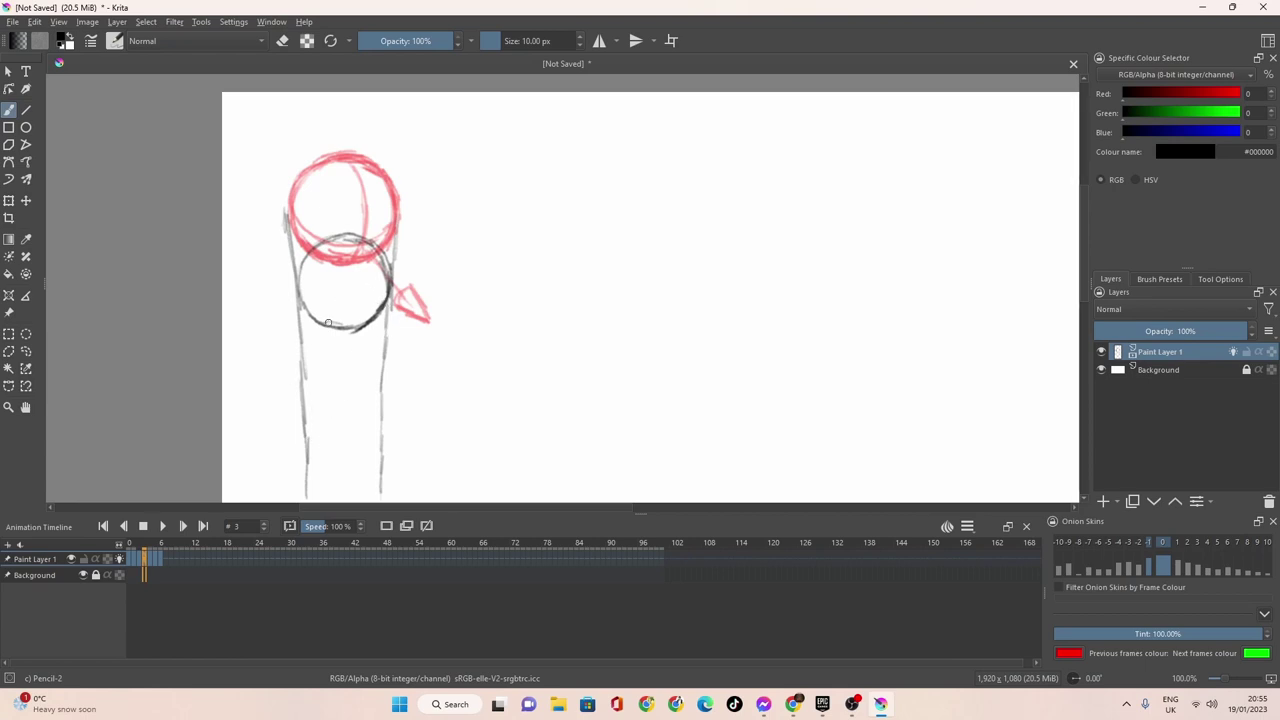
mouse_move(303, 299)
mouse_down()
mouse_move(326, 316)
mouse_move(364, 311)
mouse_move(333, 316)
mouse_up()
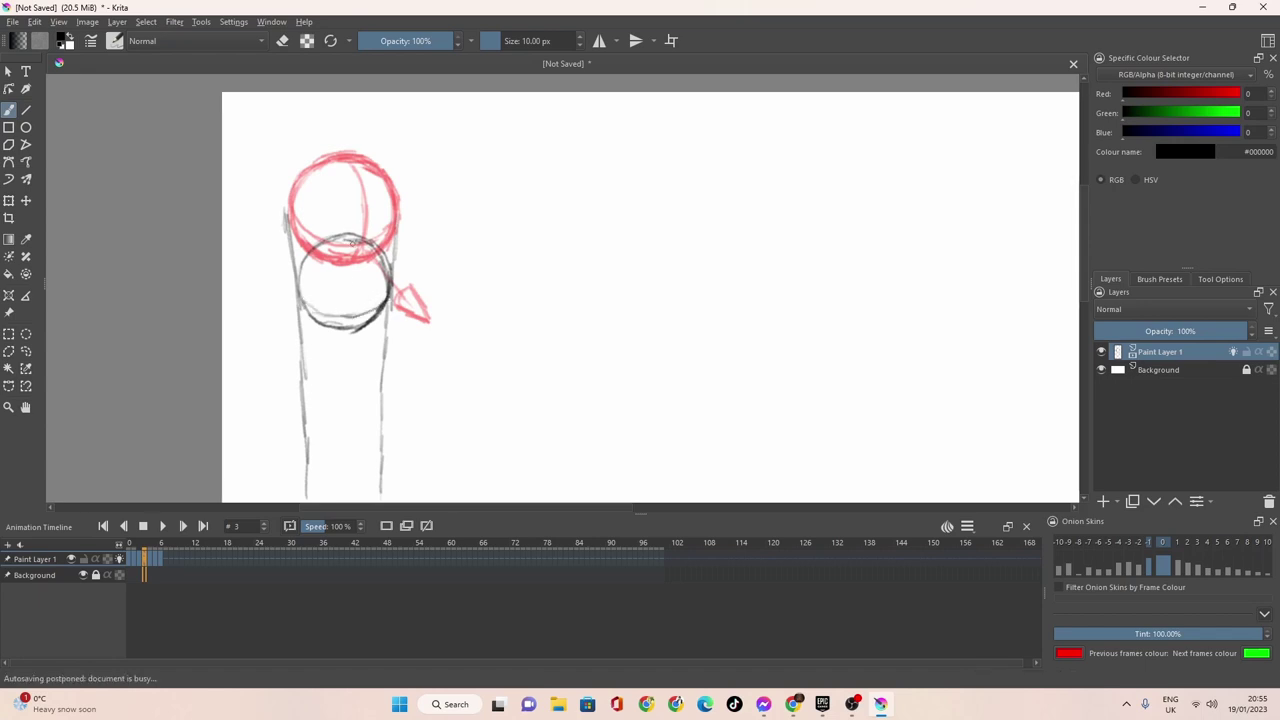
mouse_move(362, 258)
mouse_down()
mouse_move(356, 323)
mouse_move(368, 277)
mouse_move(353, 232)
mouse_move(364, 290)
mouse_move(364, 277)
mouse_move(351, 329)
mouse_move(361, 320)
mouse_move(406, 367)
mouse_up()
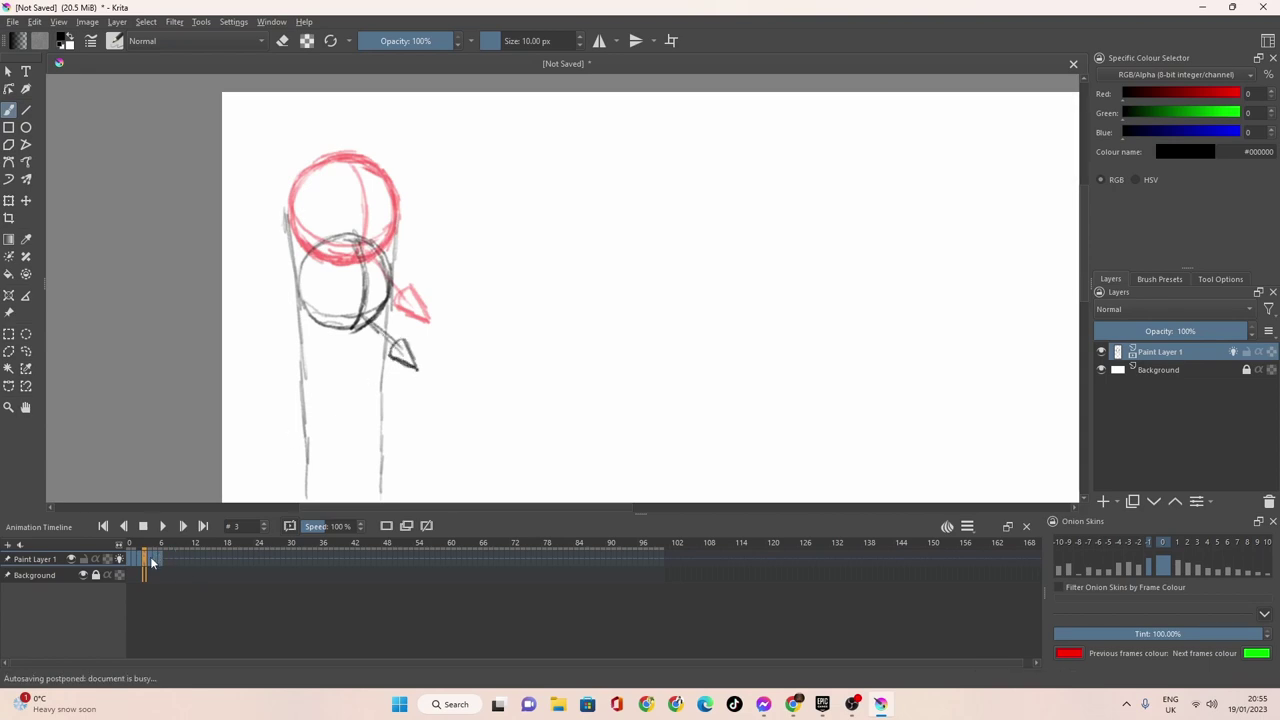
On frame 4, draw curved vertical and horizontal contours on the stretched ball and a straight diagonal tail line.
click(152, 562)
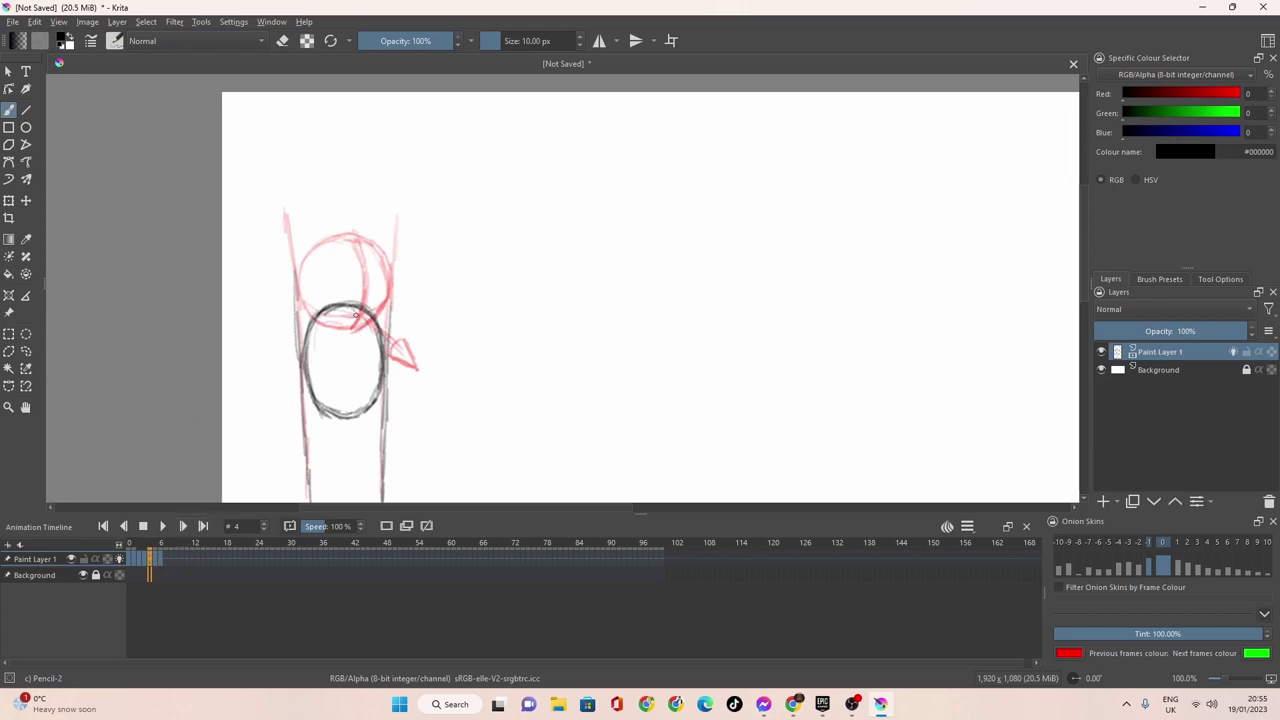
mouse_move(355, 315)
mouse_down()
mouse_move(356, 415)
mouse_move(356, 318)
mouse_move(361, 408)
mouse_move(354, 397)
mouse_up()
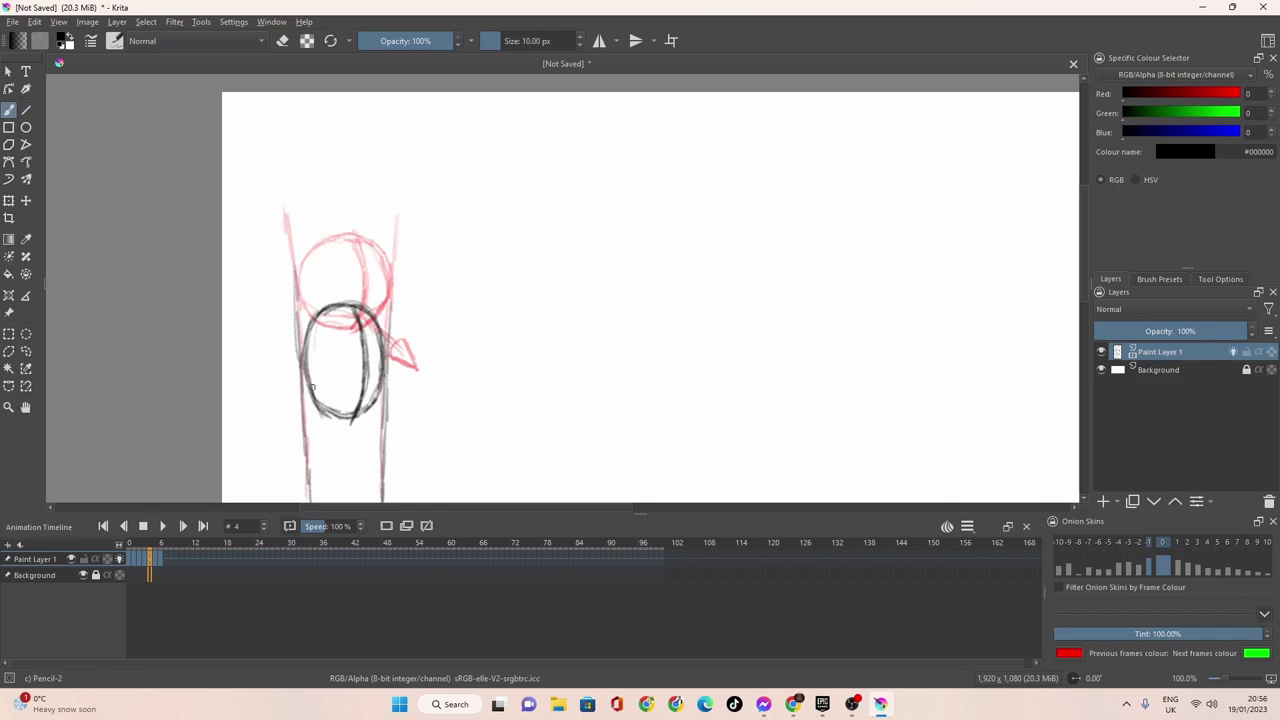
mouse_move(321, 393)
mouse_down()
mouse_move(374, 392)
mouse_move(312, 392)
mouse_move(352, 404)
mouse_up()
drag(446, 446, 438, 337)
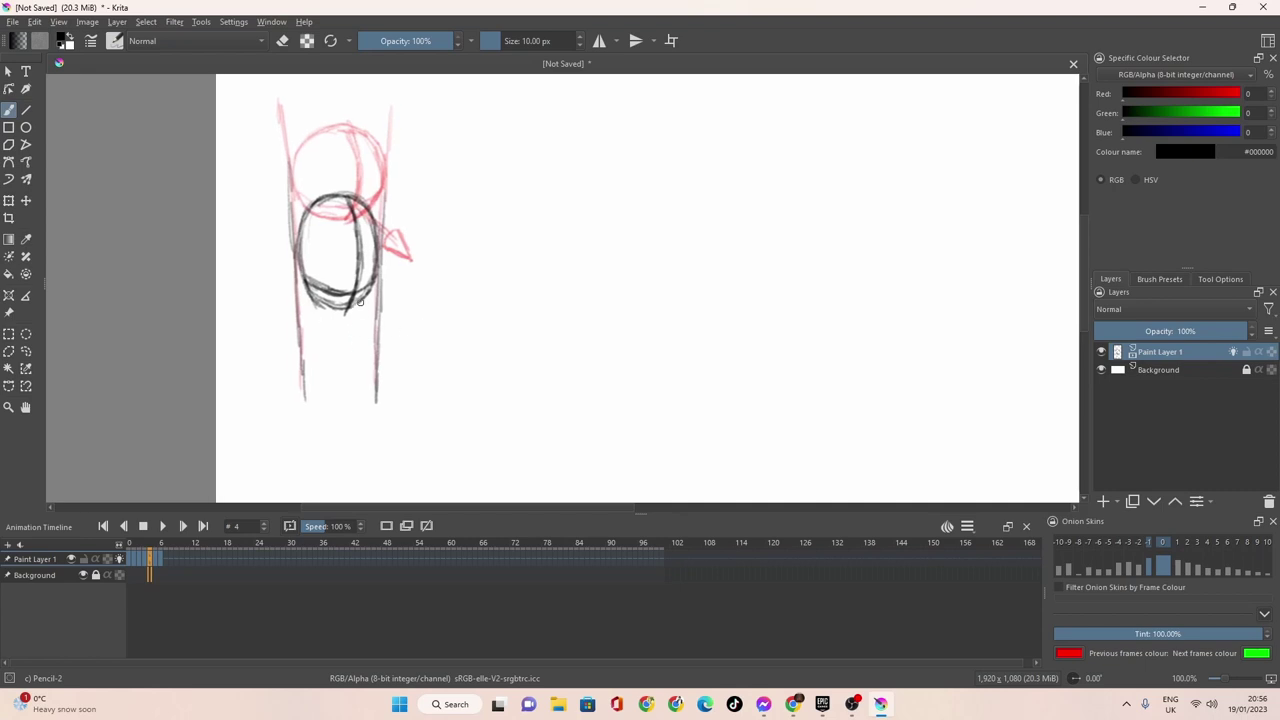
drag(350, 294, 424, 367)
Draw curved contours on the ball on frame 5 and on the squashed ball above the ground line on frame 6.
click(157, 561)
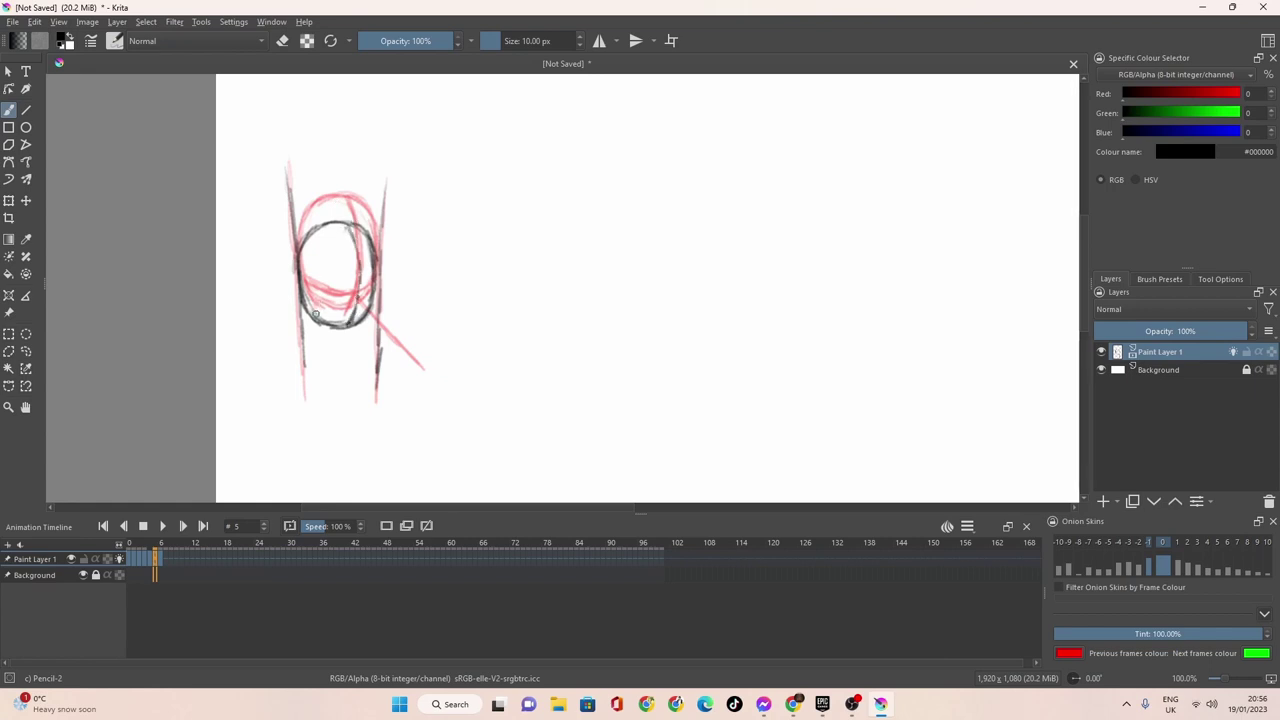
mouse_move(304, 298)
mouse_down()
mouse_move(332, 311)
mouse_move(364, 302)
mouse_move(338, 312)
mouse_move(372, 294)
mouse_move(324, 312)
mouse_move(337, 322)
mouse_up()
click(162, 559)
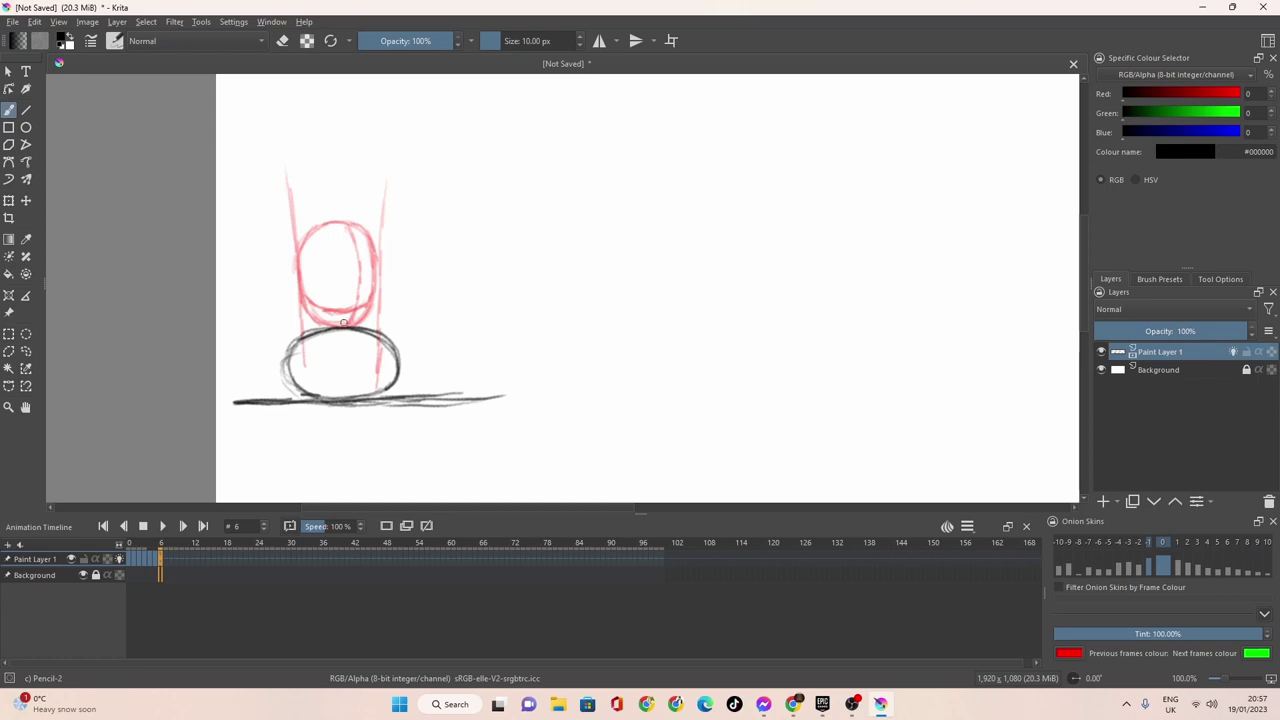
mouse_move(291, 372)
mouse_down()
mouse_move(360, 384)
mouse_move(401, 369)
mouse_up()
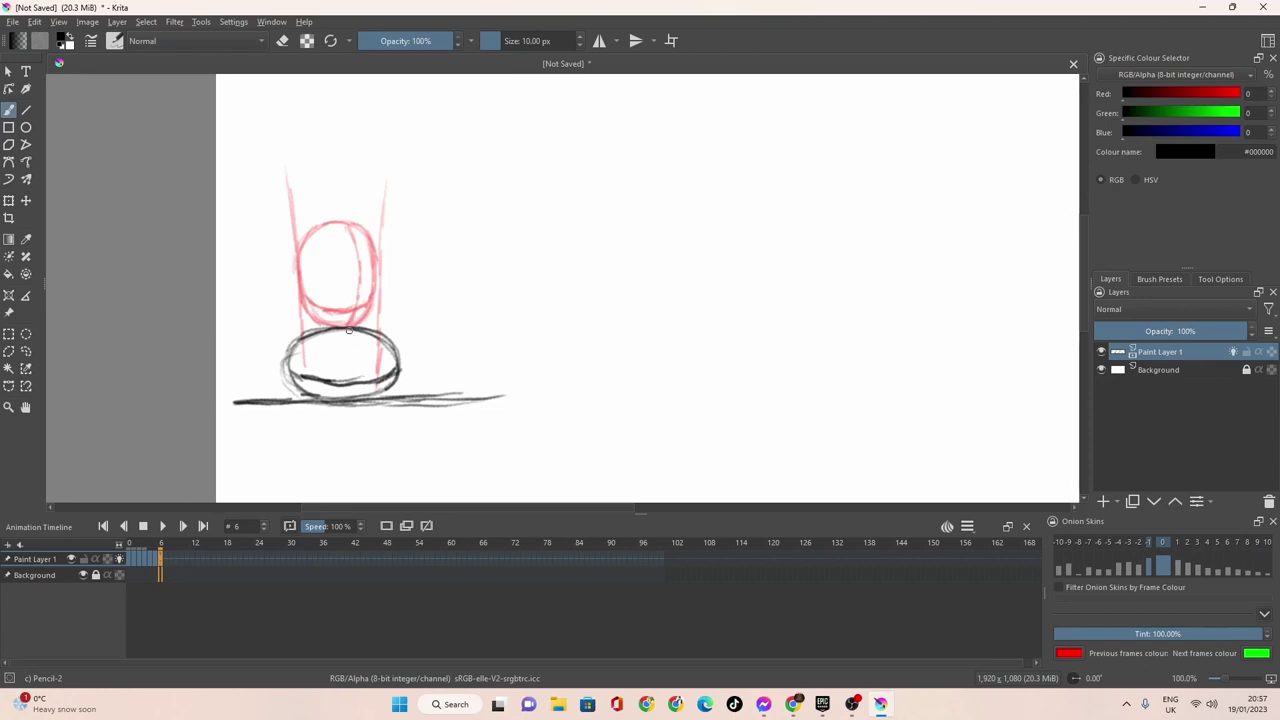
drag(358, 345, 364, 384)
drag(362, 384, 352, 334)
Switch off the nearest previous onion skin and erase the tail on frame 0 with a 33.30 px eraser.
click(1148, 543)
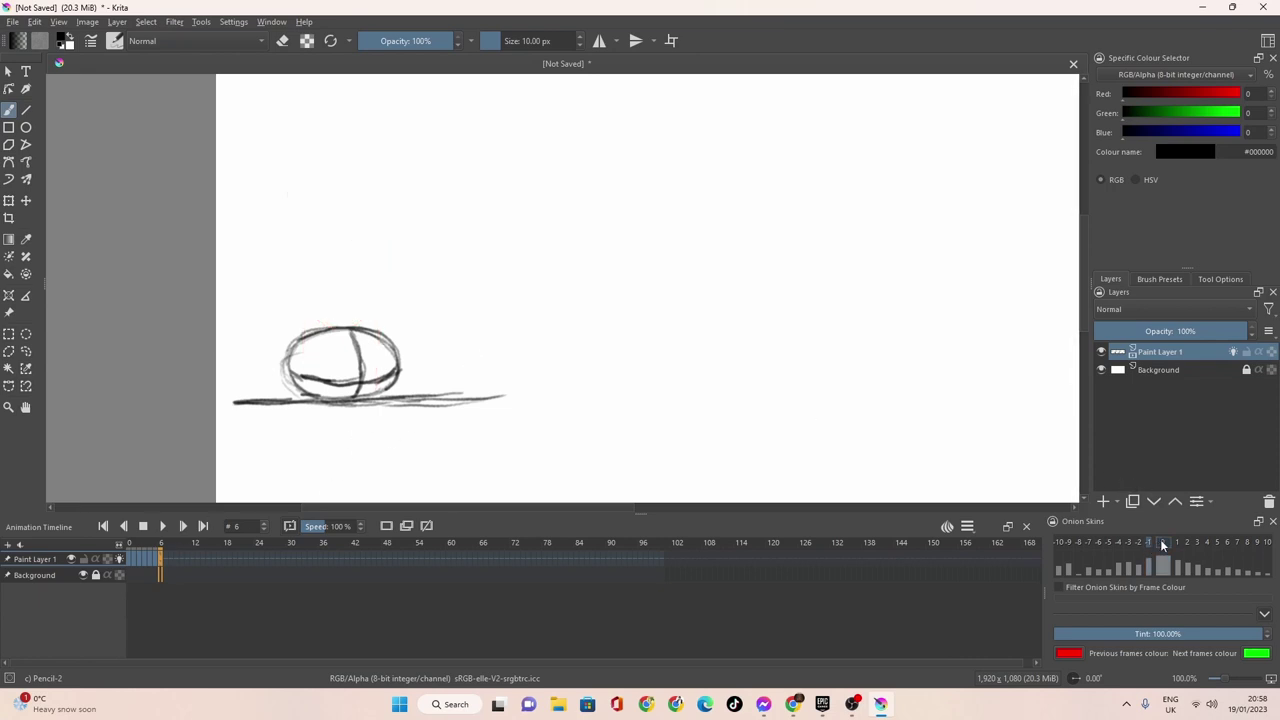
click(130, 559)
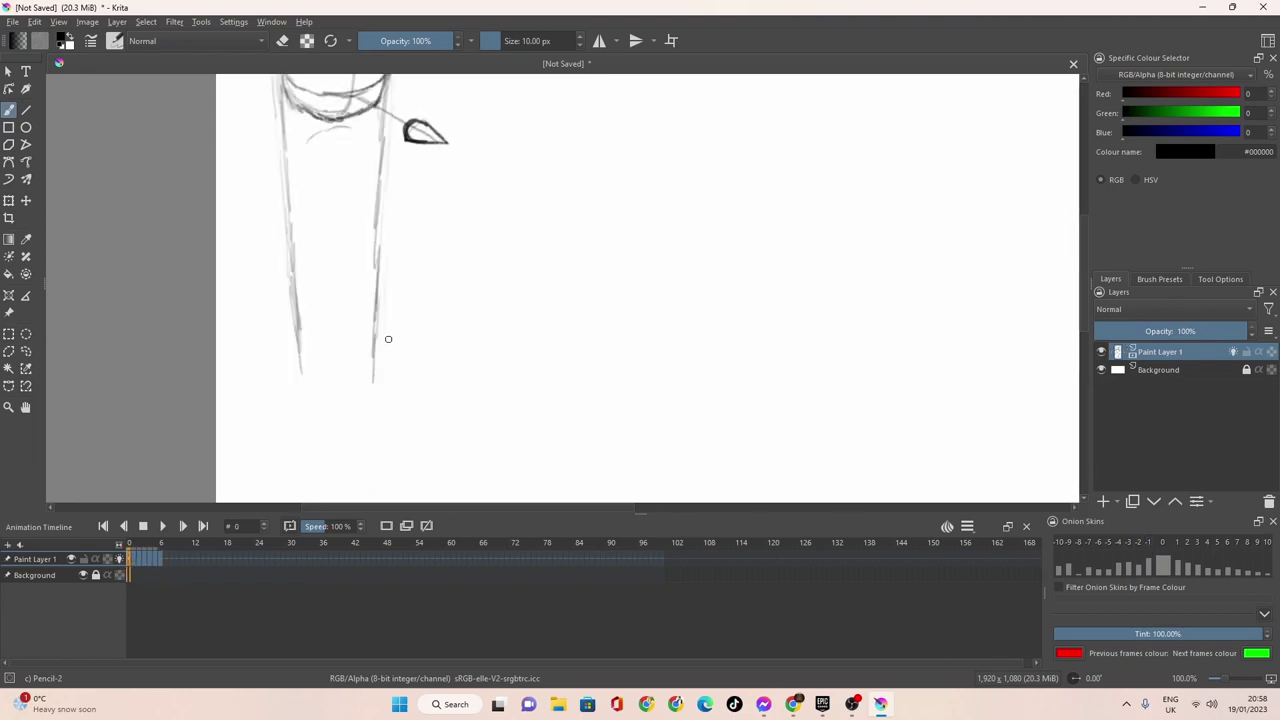
drag(550, 280, 591, 409)
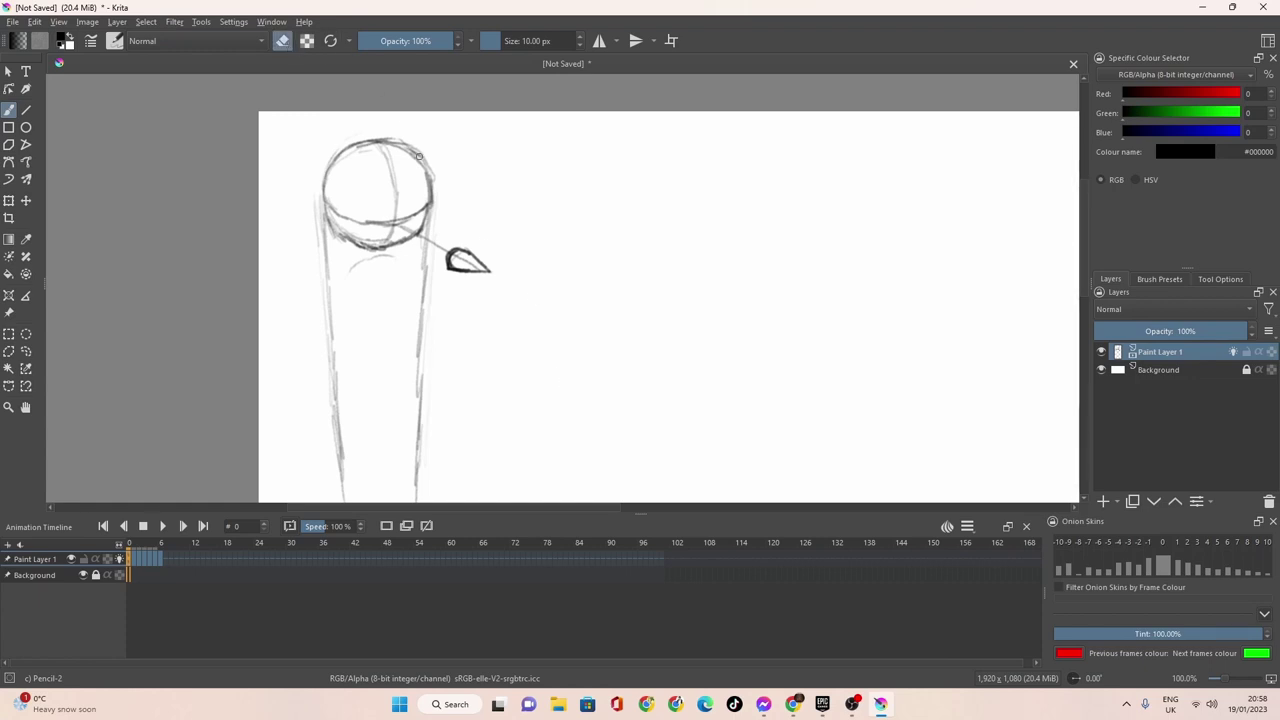
click(511, 40)
mouse_move(473, 243)
mouse_down()
mouse_move(454, 285)
mouse_move(483, 261)
mouse_move(481, 287)
mouse_move(458, 283)
mouse_move(443, 242)
mouse_up()
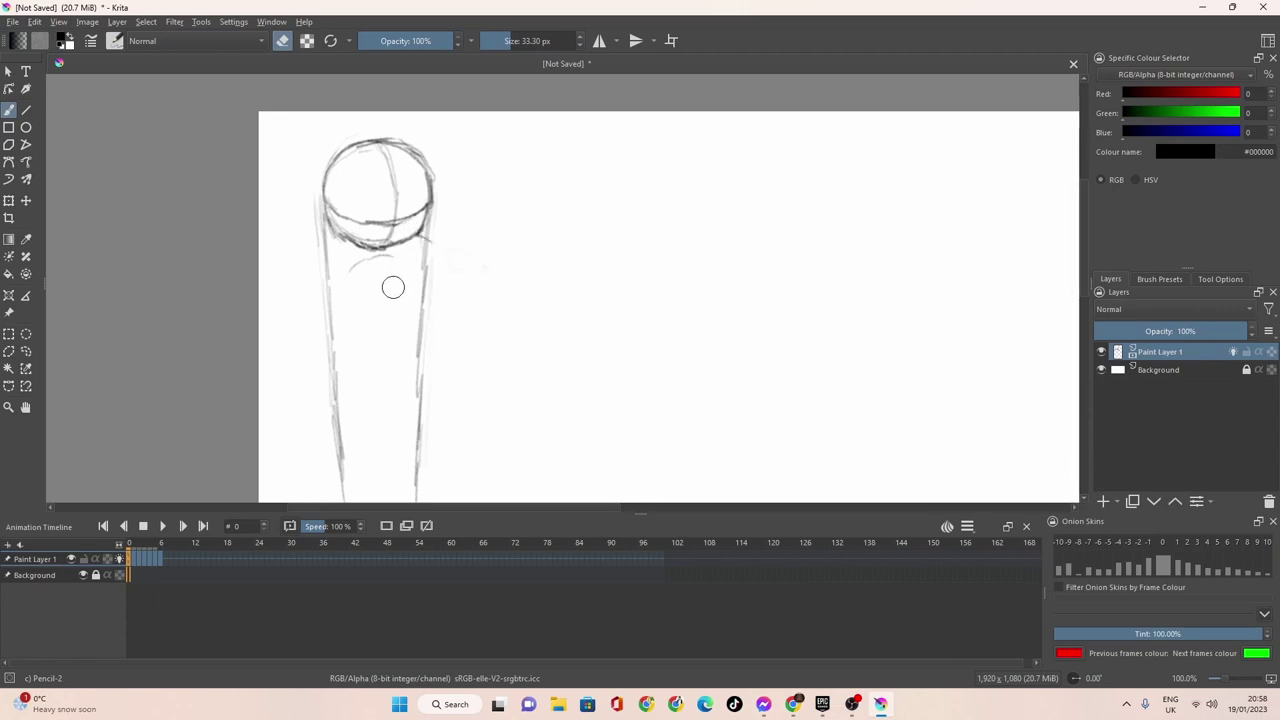
Erase the pointed tails below the balls on frames 1, 2 and 3.
key(Right)
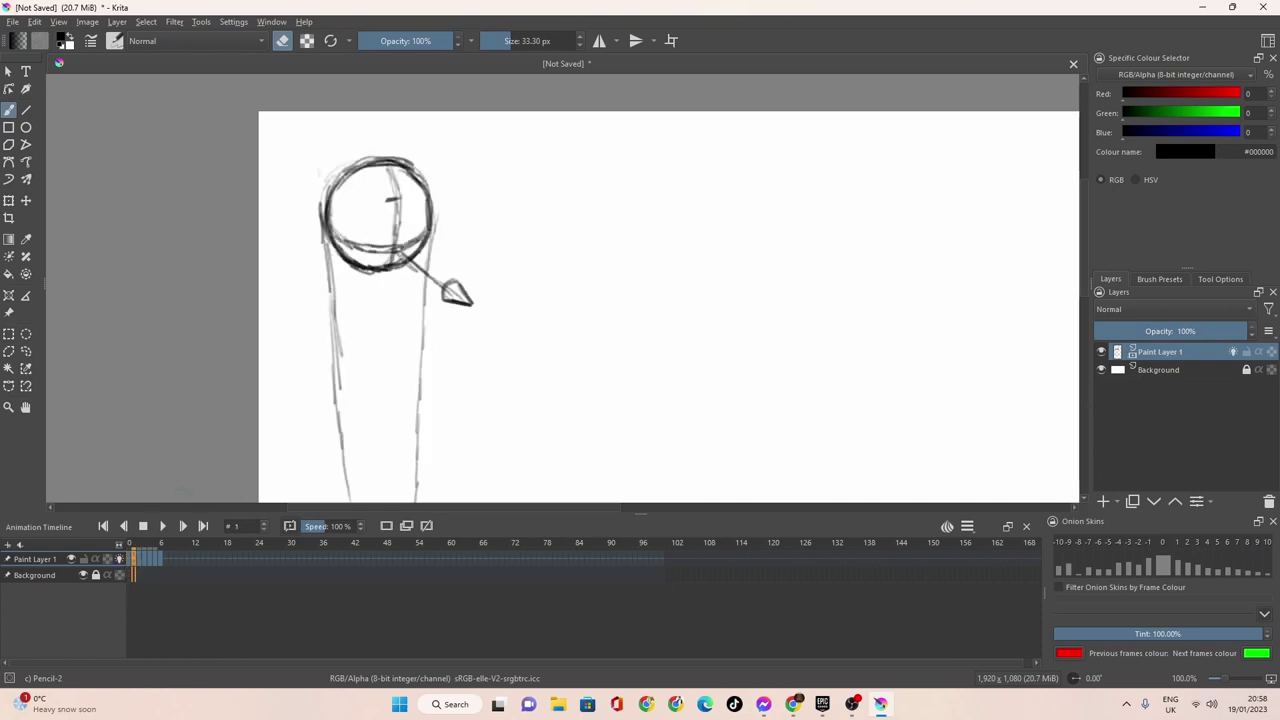
mouse_move(451, 306)
mouse_down()
mouse_move(444, 275)
mouse_move(448, 323)
mouse_move(467, 296)
mouse_move(469, 318)
mouse_move(426, 314)
mouse_move(405, 260)
mouse_up()
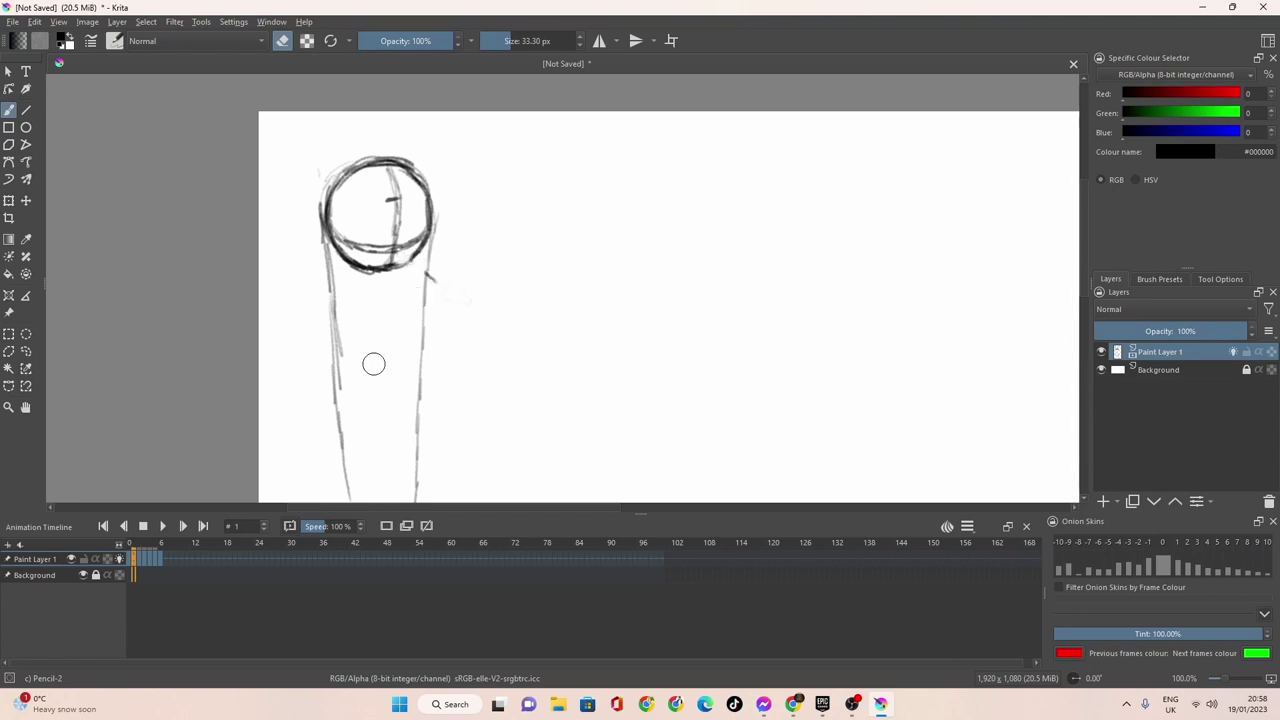
click(140, 562)
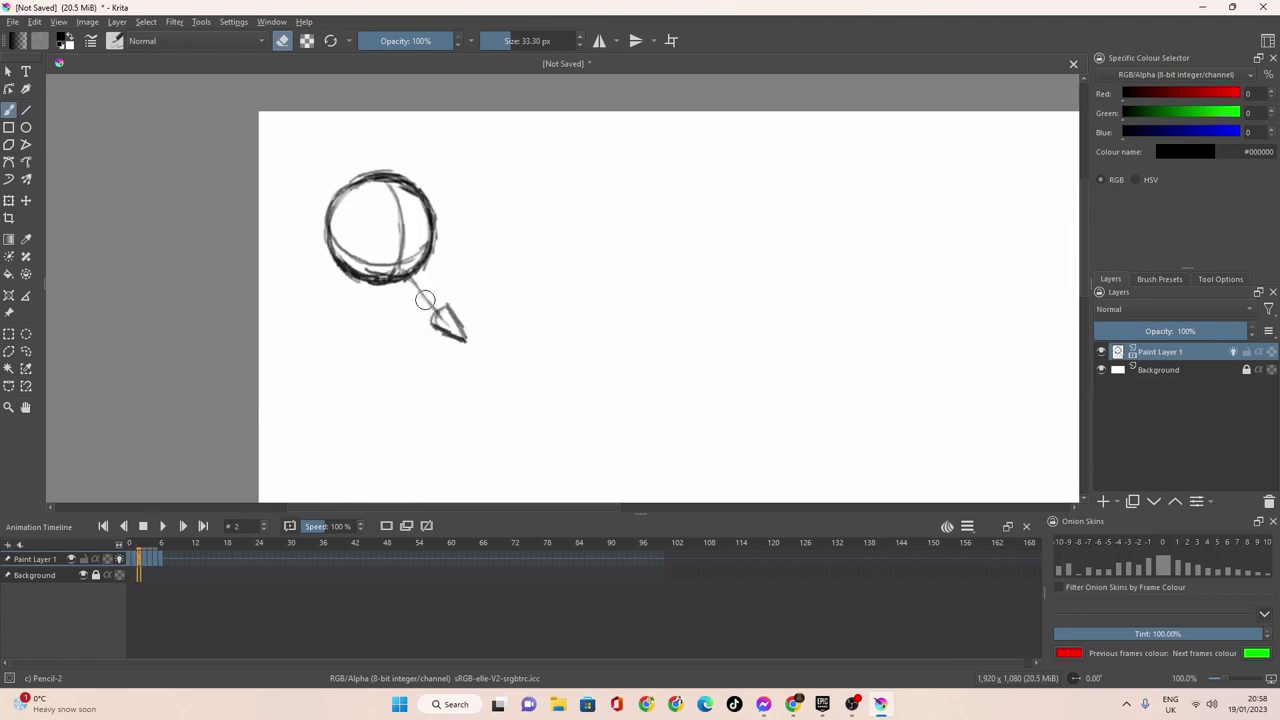
mouse_move(423, 300)
mouse_down()
mouse_move(468, 325)
mouse_move(461, 358)
mouse_move(440, 312)
mouse_move(406, 288)
mouse_up()
click(145, 562)
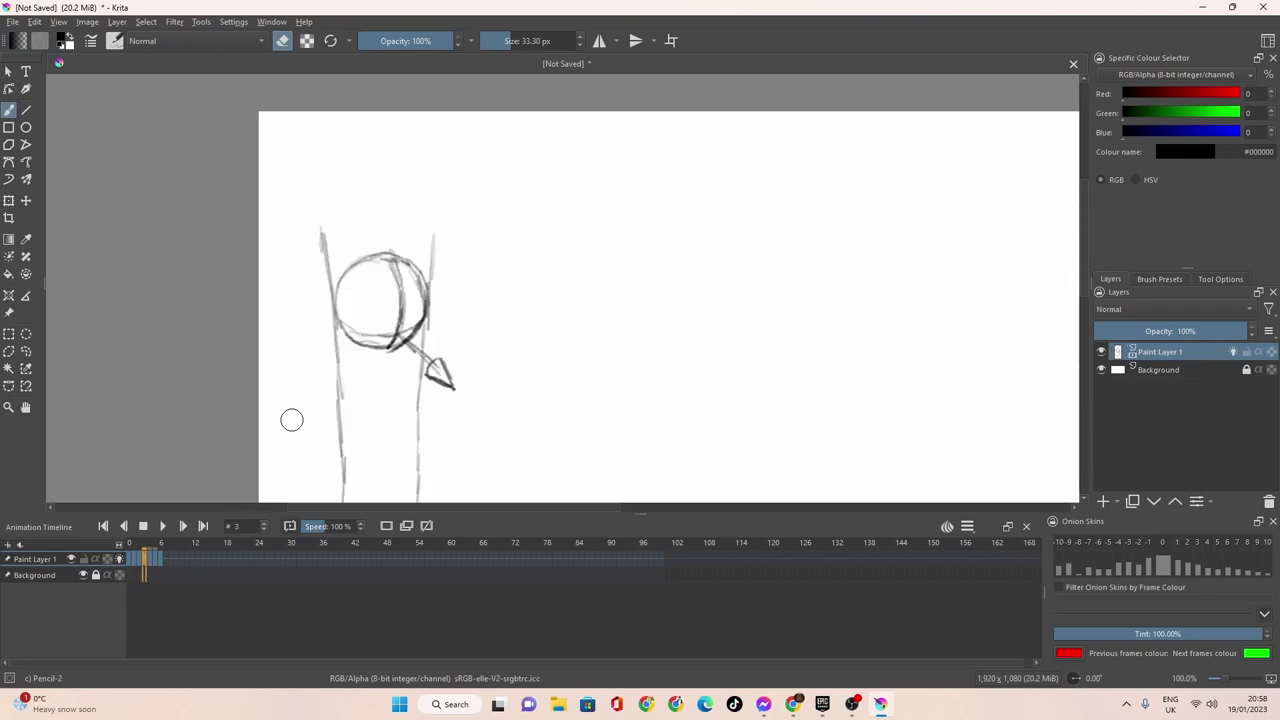
mouse_move(430, 339)
mouse_down()
mouse_move(406, 345)
mouse_move(412, 360)
mouse_move(455, 393)
mouse_move(437, 363)
mouse_move(406, 383)
mouse_up()
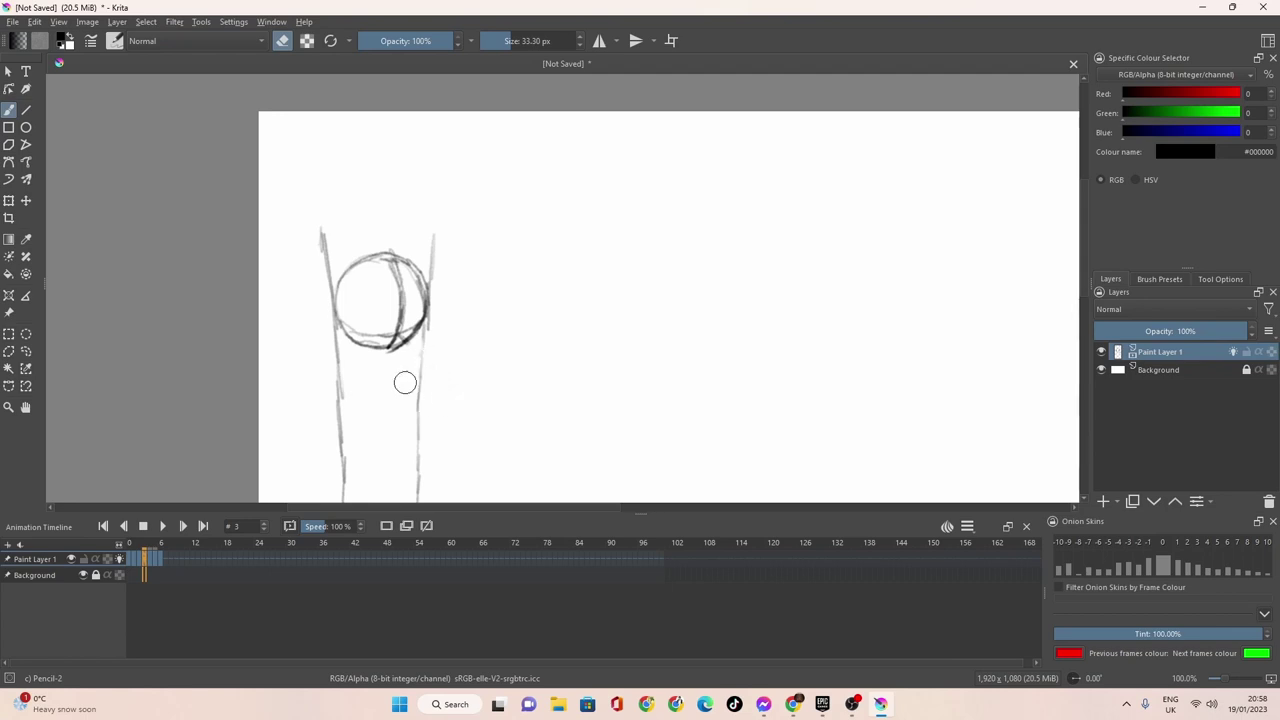
Erase the diagonal tail line on frame 4, check frames 5 and 6, and return to frame 0.
click(150, 562)
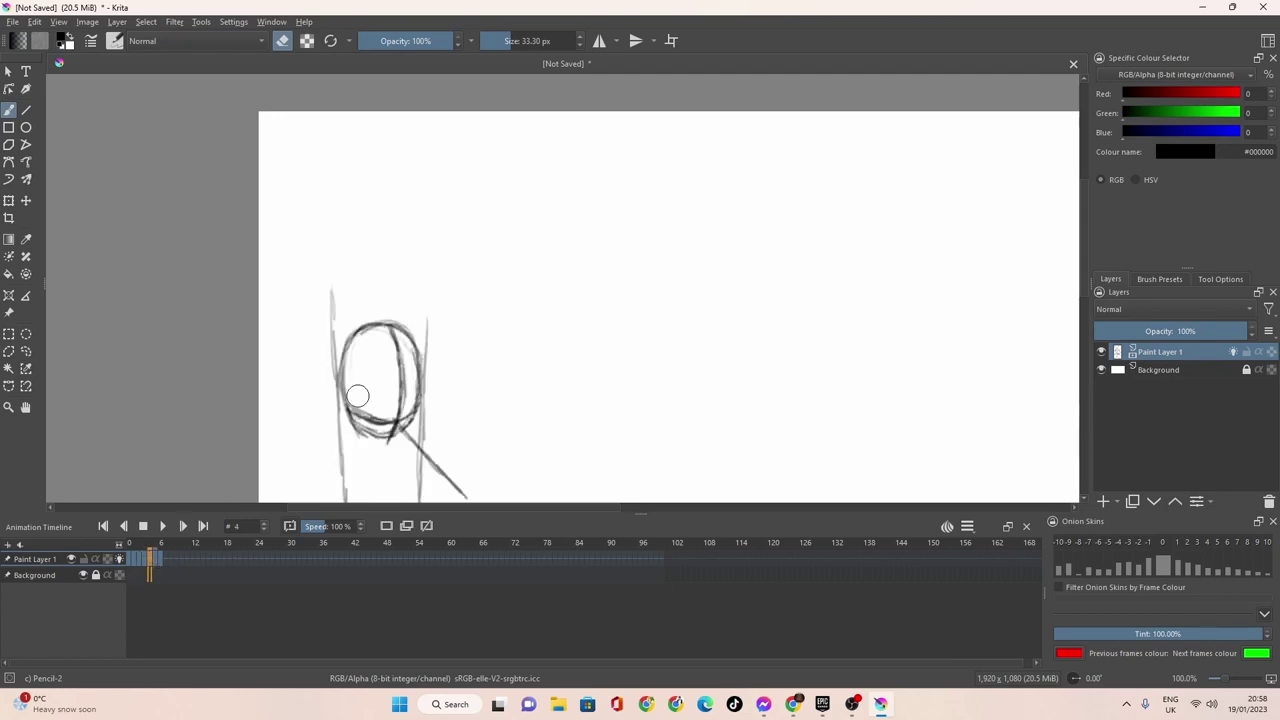
drag(531, 363, 529, 250)
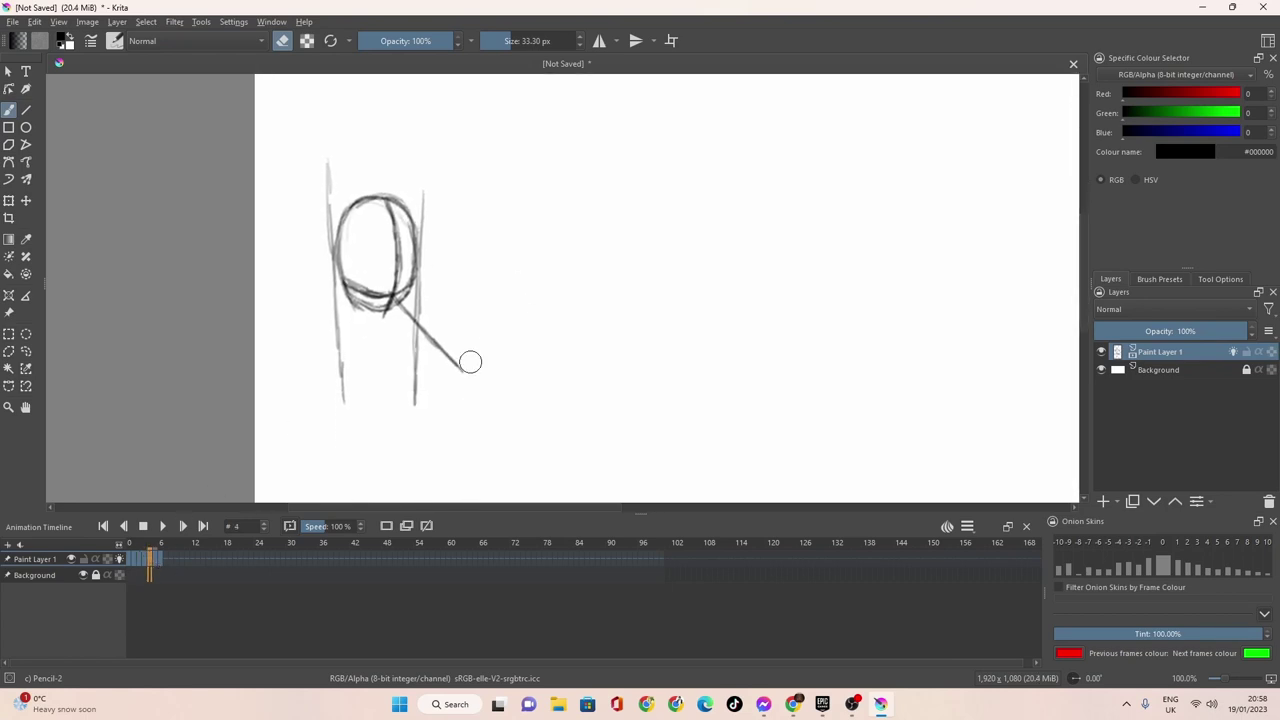
mouse_move(453, 356)
mouse_down()
mouse_move(428, 330)
mouse_move(372, 338)
mouse_move(426, 329)
mouse_up()
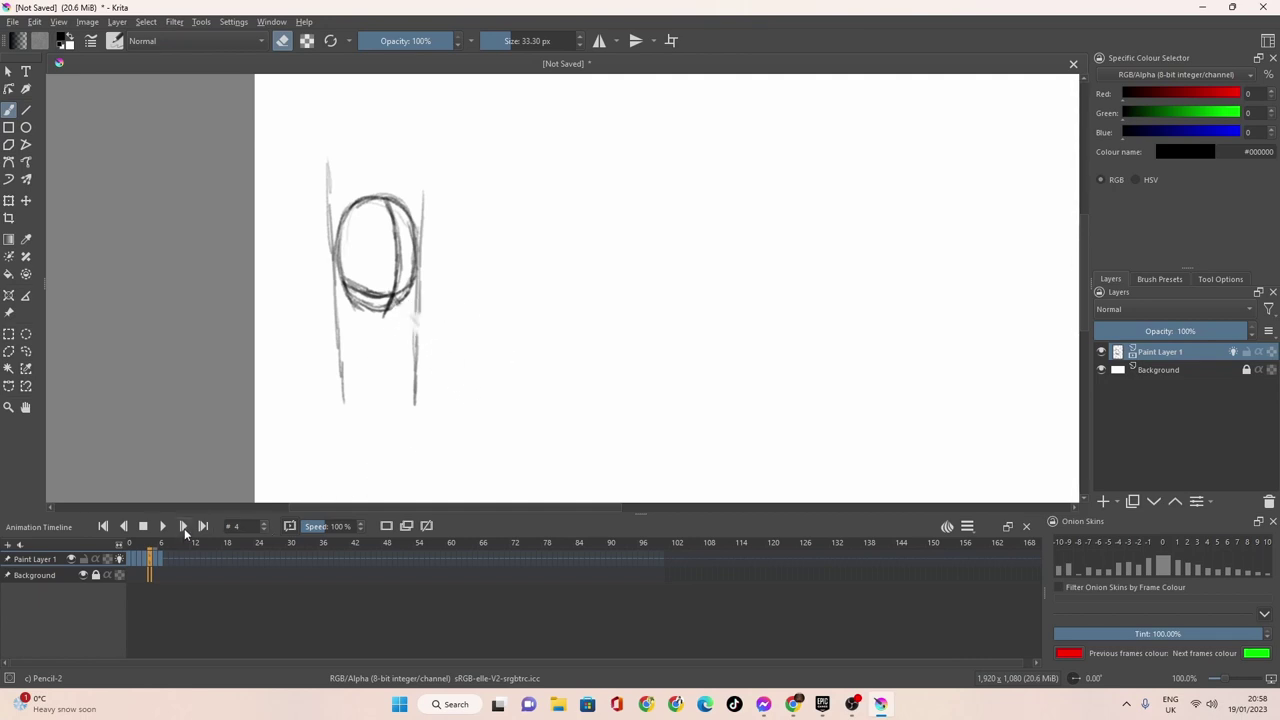
click(157, 562)
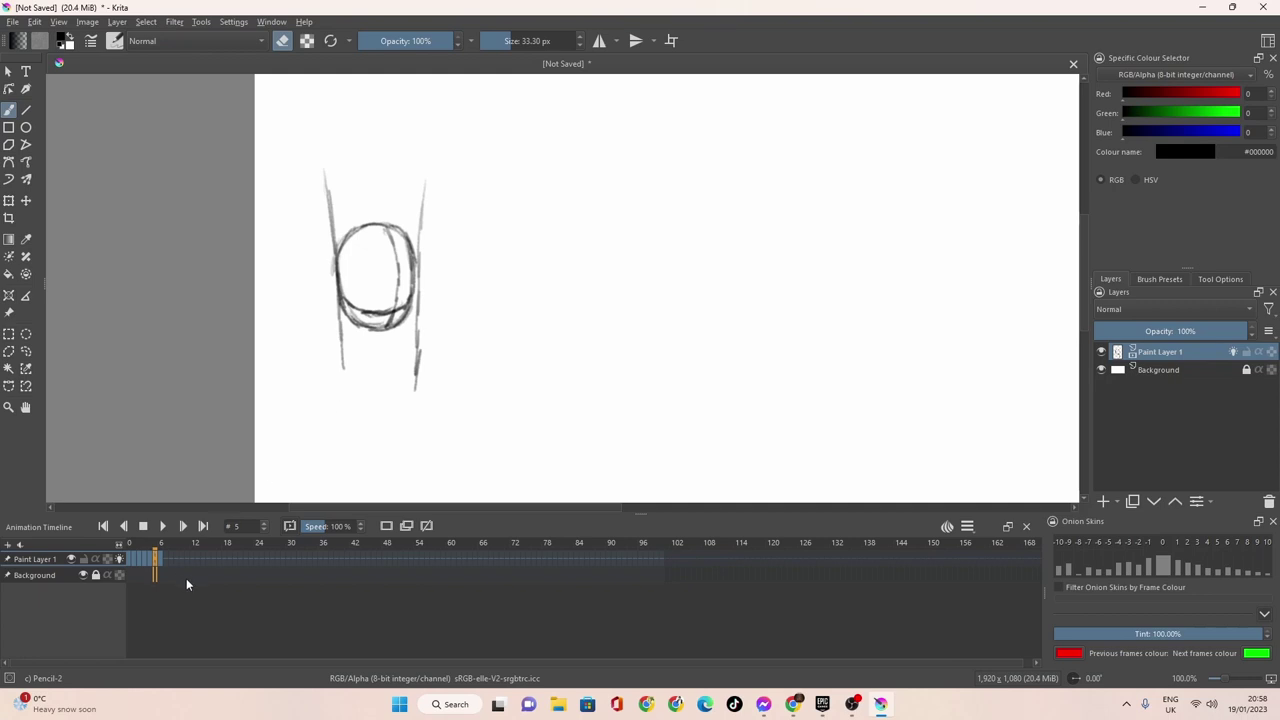
click(164, 565)
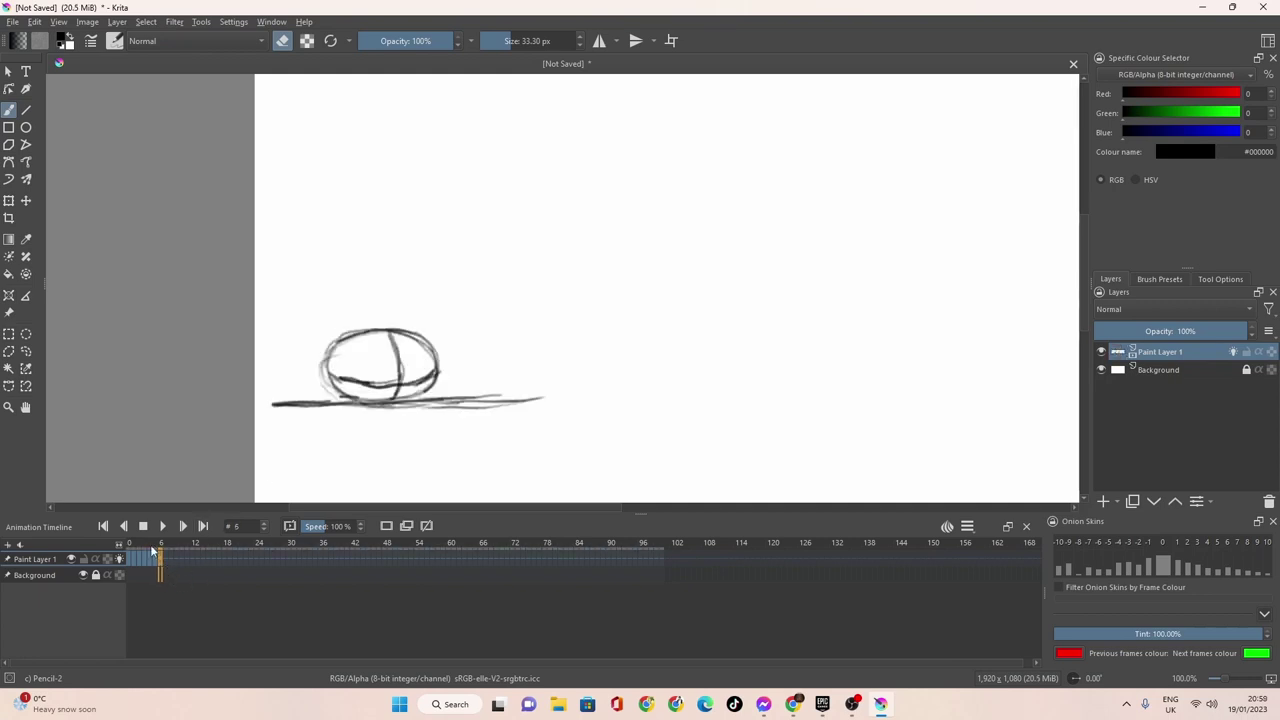
click(131, 558)
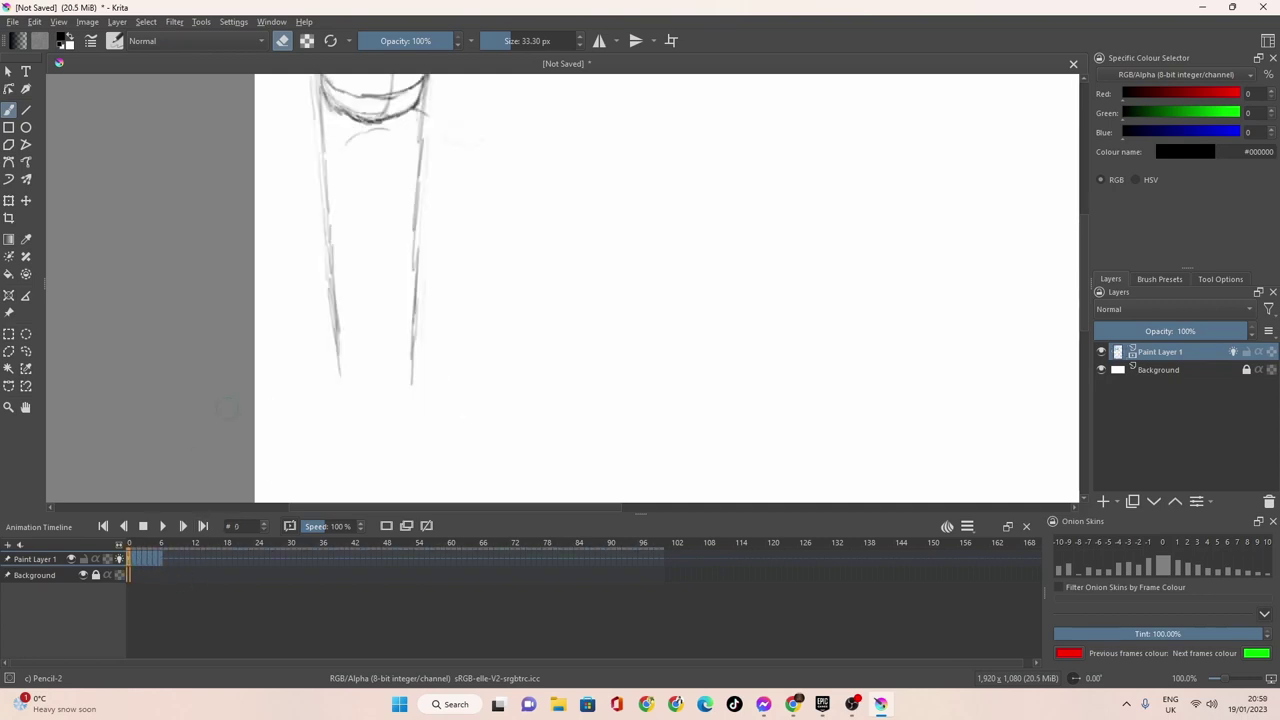
Try the Select Shapes tool on the area beside frame 0's ball.
scroll(440, 285, up, 3)
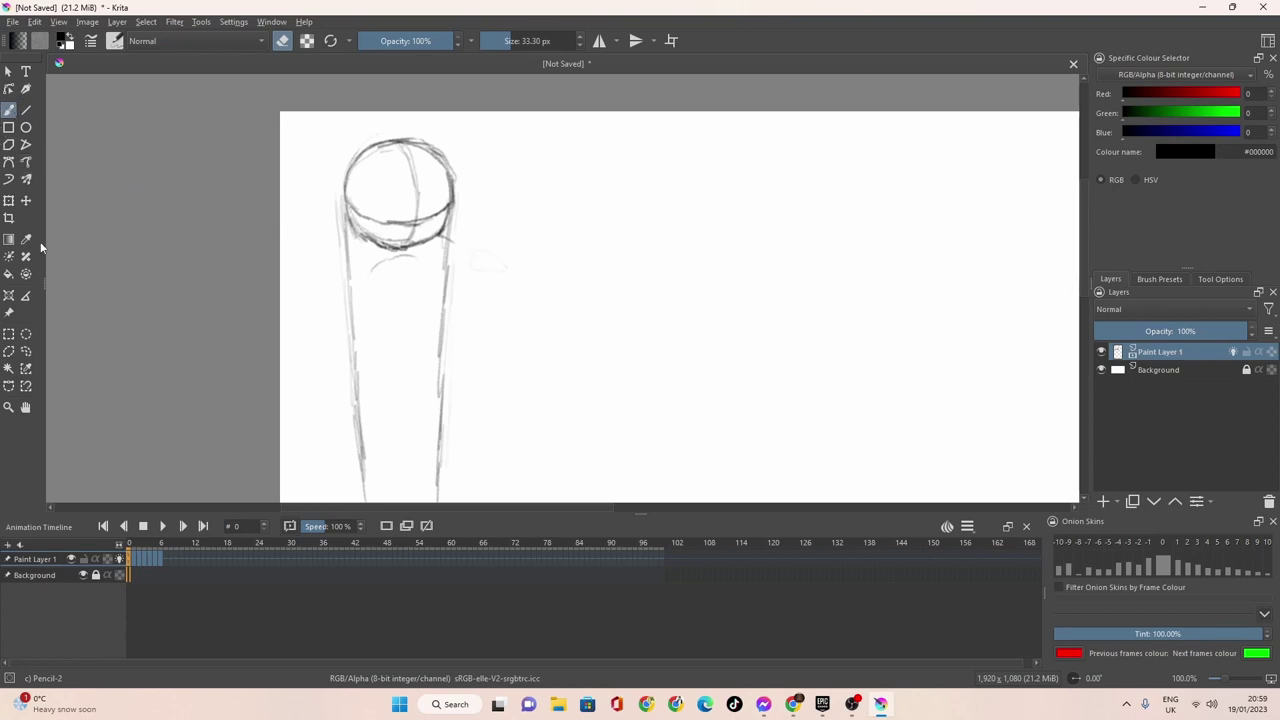
click(8, 72)
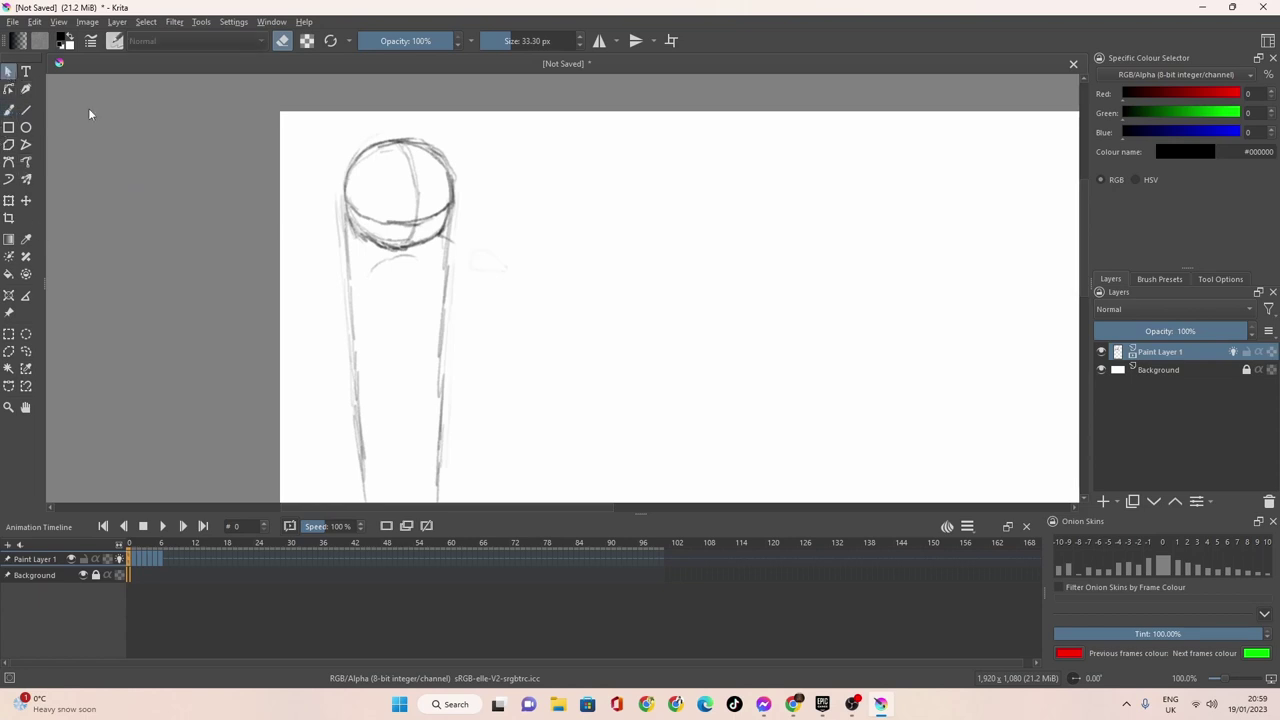
click(533, 244)
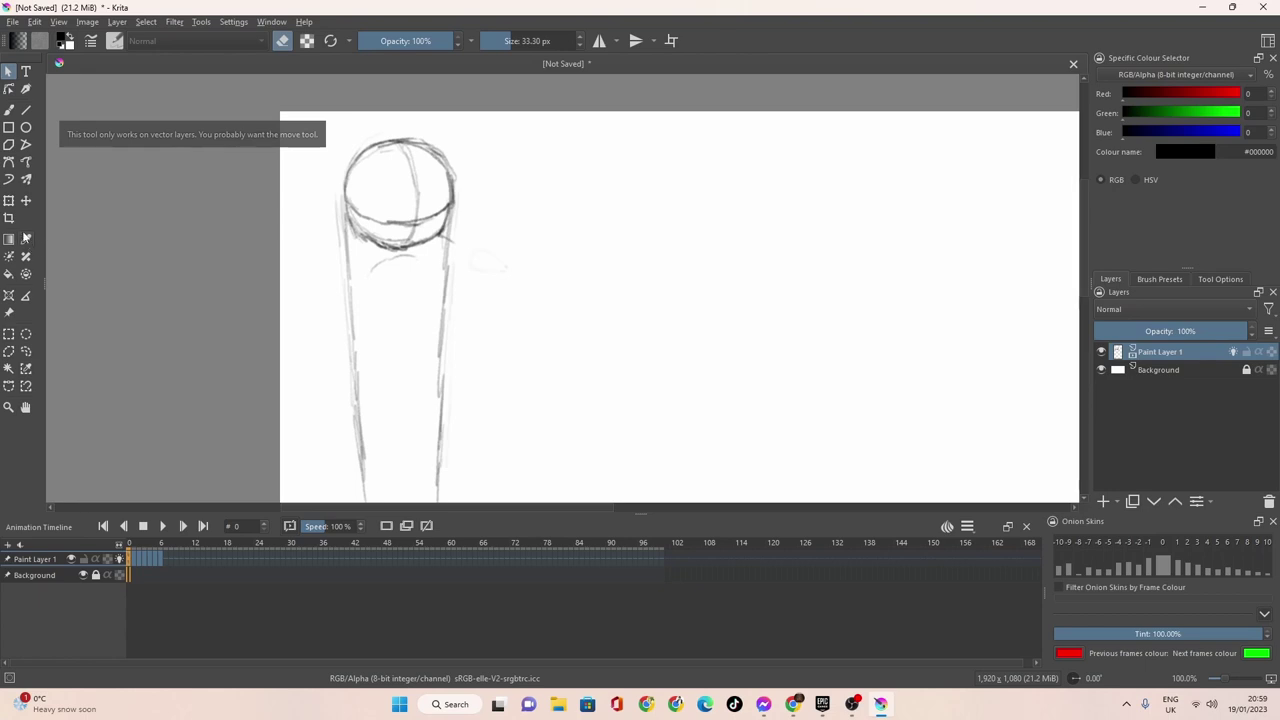
Sketch a round nose and two eyes with pupils on frame 0's ball using the Freehand Brush at 11.22 px.
click(9, 110)
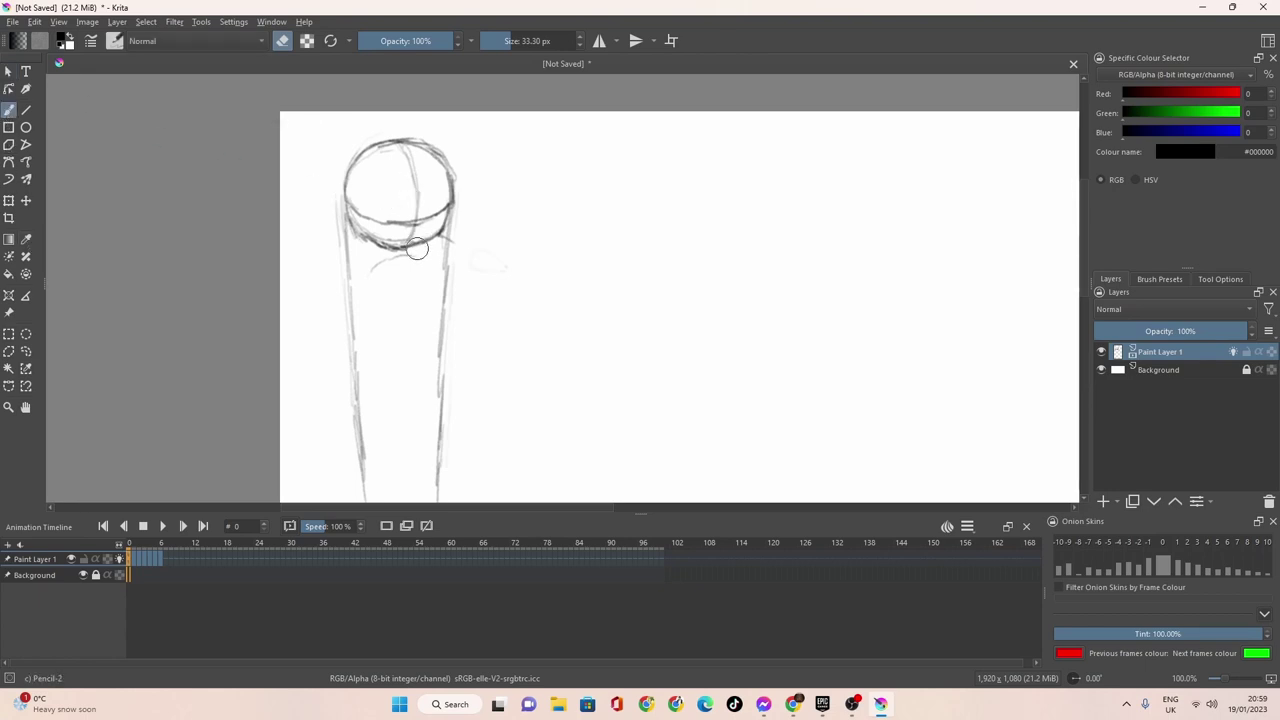
drag(508, 41, 500, 41)
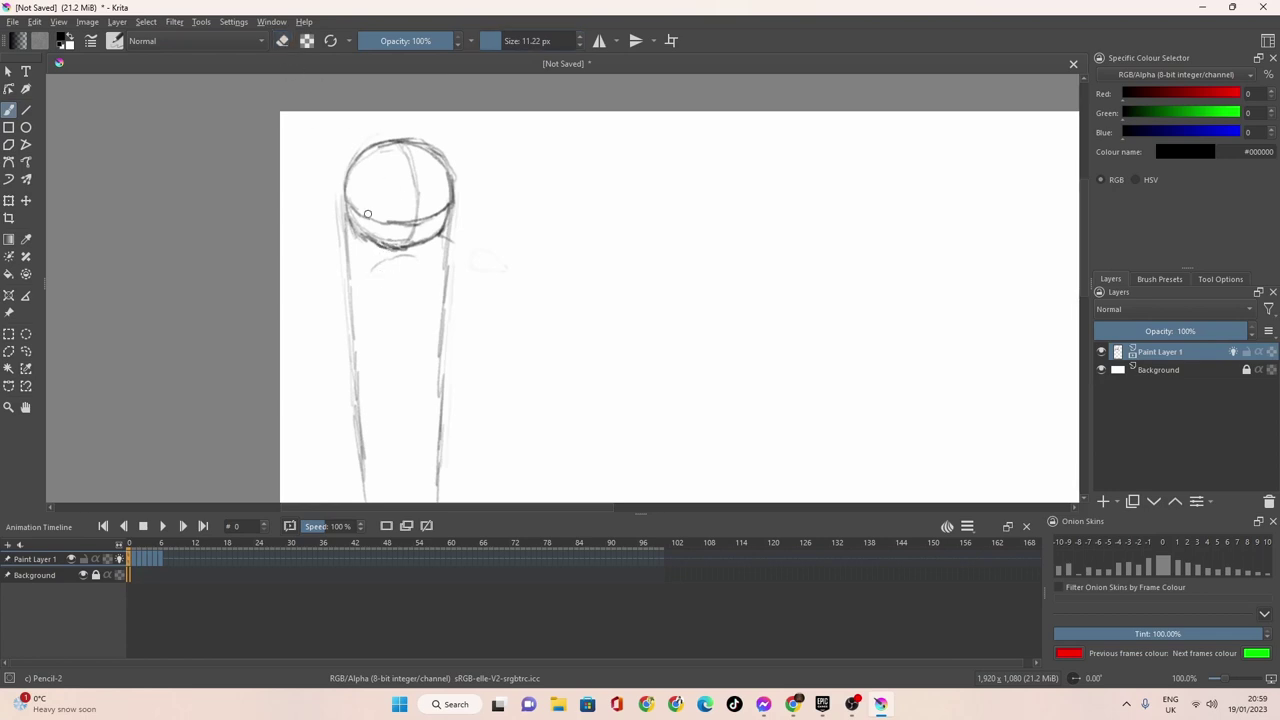
mouse_move(400, 212)
mouse_down()
mouse_move(432, 226)
mouse_move(416, 206)
mouse_move(401, 213)
mouse_move(401, 234)
mouse_move(424, 237)
mouse_move(411, 203)
mouse_move(397, 217)
mouse_move(407, 236)
mouse_move(428, 236)
mouse_move(430, 218)
mouse_move(402, 230)
mouse_up()
mouse_move(367, 204)
mouse_down()
mouse_move(363, 214)
mouse_move(384, 186)
mouse_move(390, 222)
mouse_move(378, 186)
mouse_move(365, 205)
mouse_move(381, 186)
mouse_move(365, 220)
mouse_move(380, 210)
mouse_up()
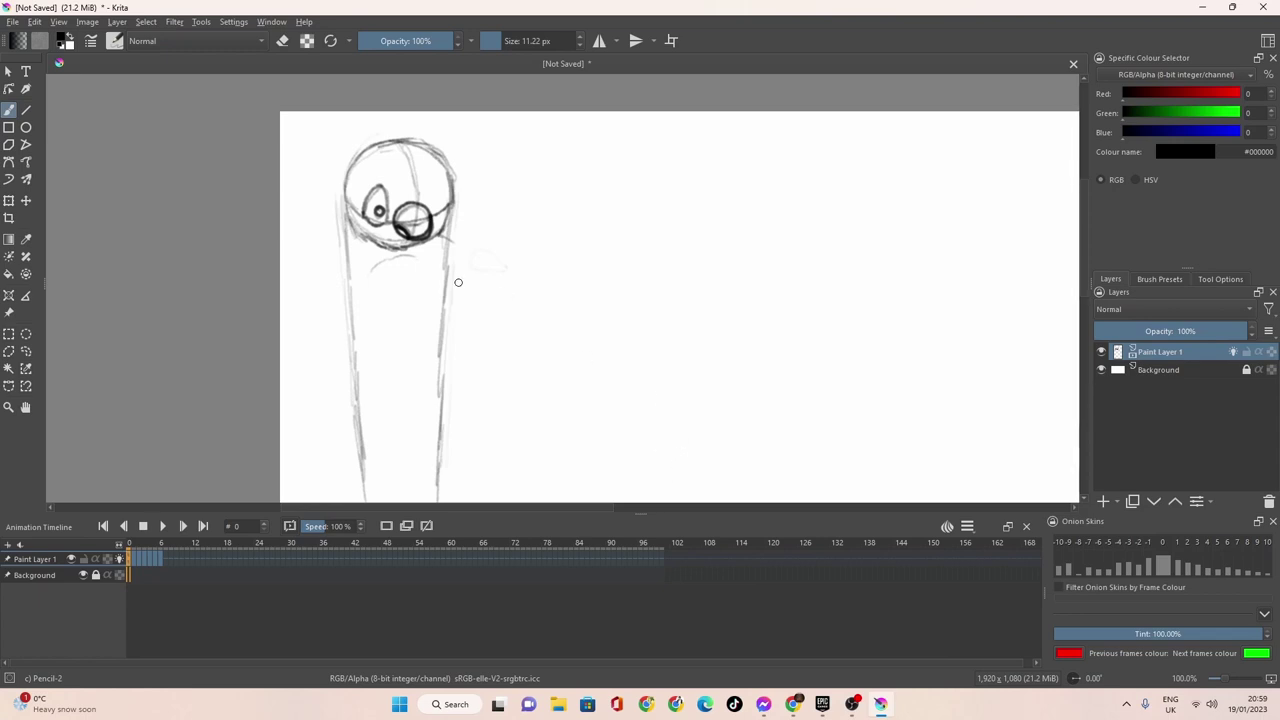
mouse_move(425, 195)
mouse_down()
mouse_move(433, 178)
mouse_move(446, 216)
mouse_up()
drag(433, 204, 431, 201)
Draw a round nose where the contour lines cross on the balls of frames 1 and 2.
click(133, 558)
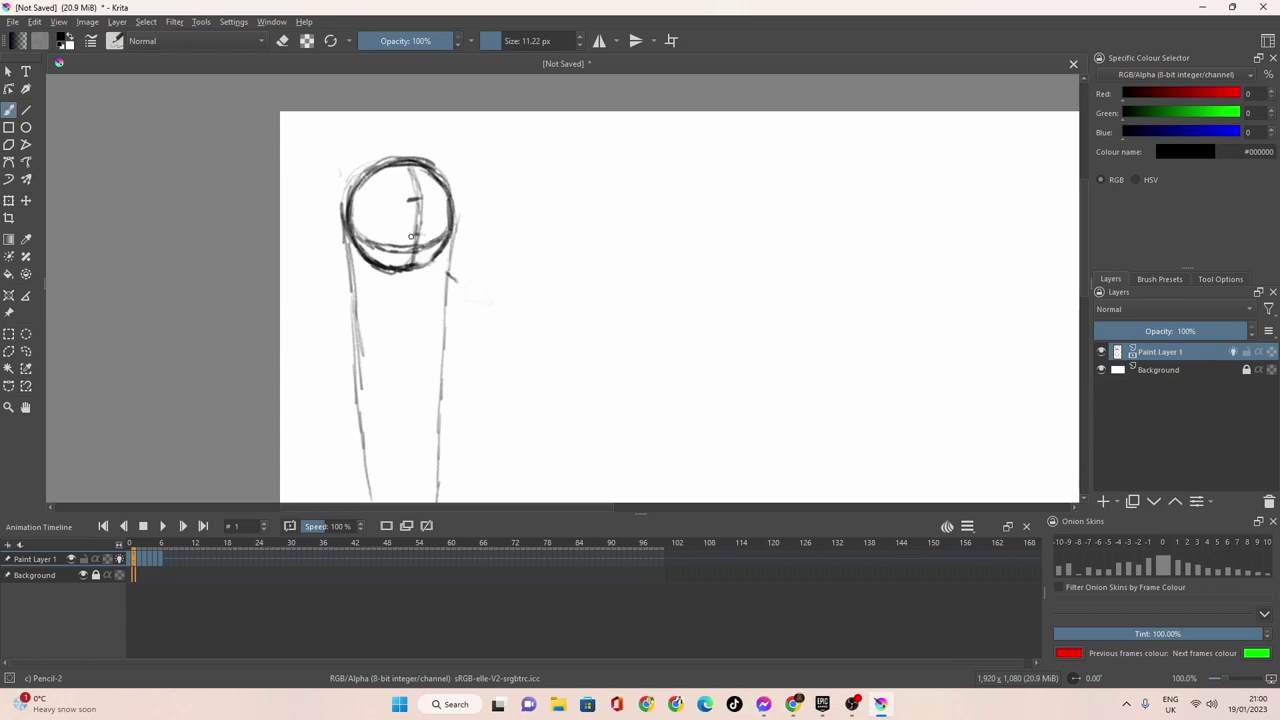
mouse_move(403, 248)
mouse_down()
mouse_move(432, 240)
mouse_move(410, 266)
mouse_move(398, 238)
mouse_move(400, 250)
mouse_move(424, 236)
mouse_move(405, 264)
mouse_move(404, 252)
mouse_up()
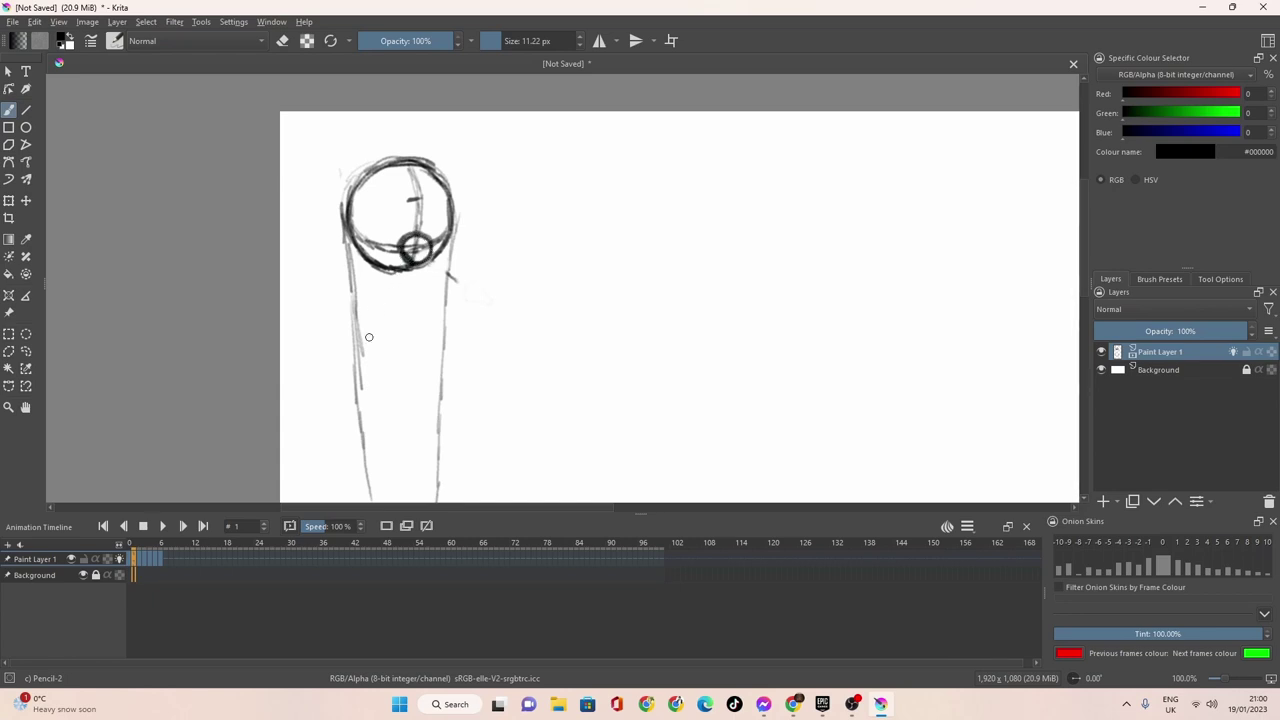
click(140, 559)
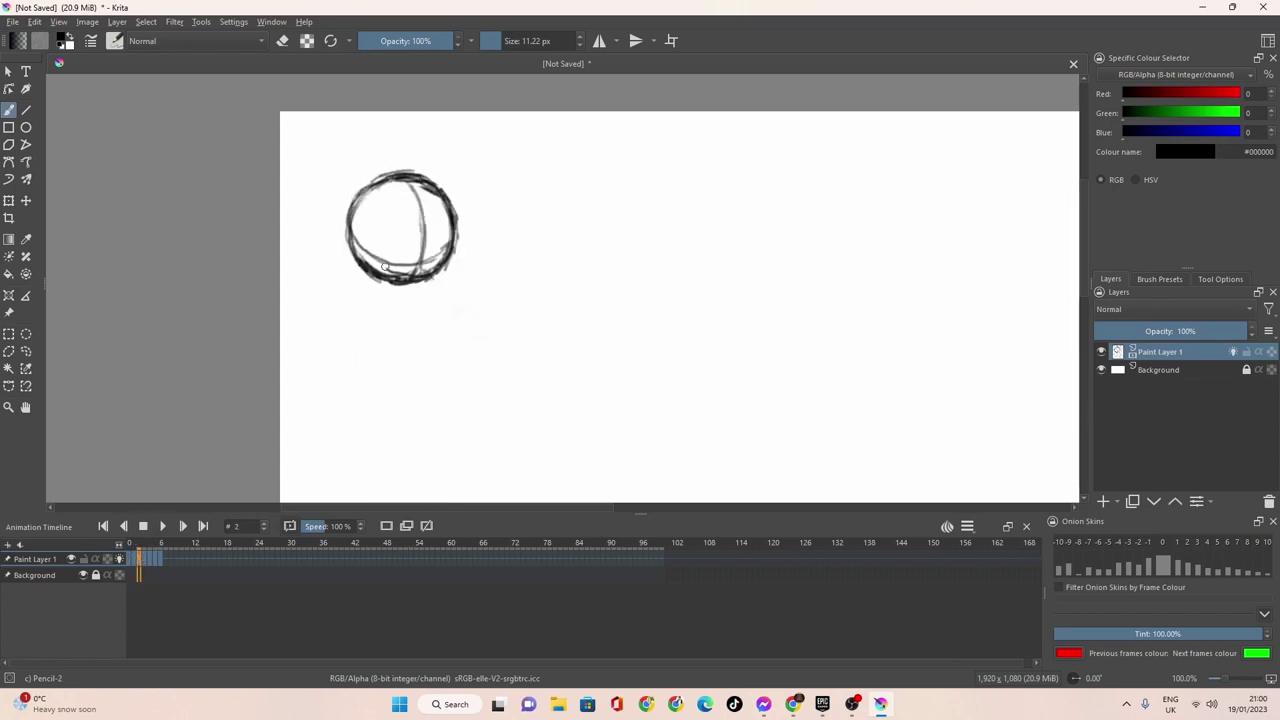
mouse_move(420, 260)
mouse_down()
mouse_move(401, 268)
mouse_move(433, 254)
mouse_move(405, 258)
mouse_up()
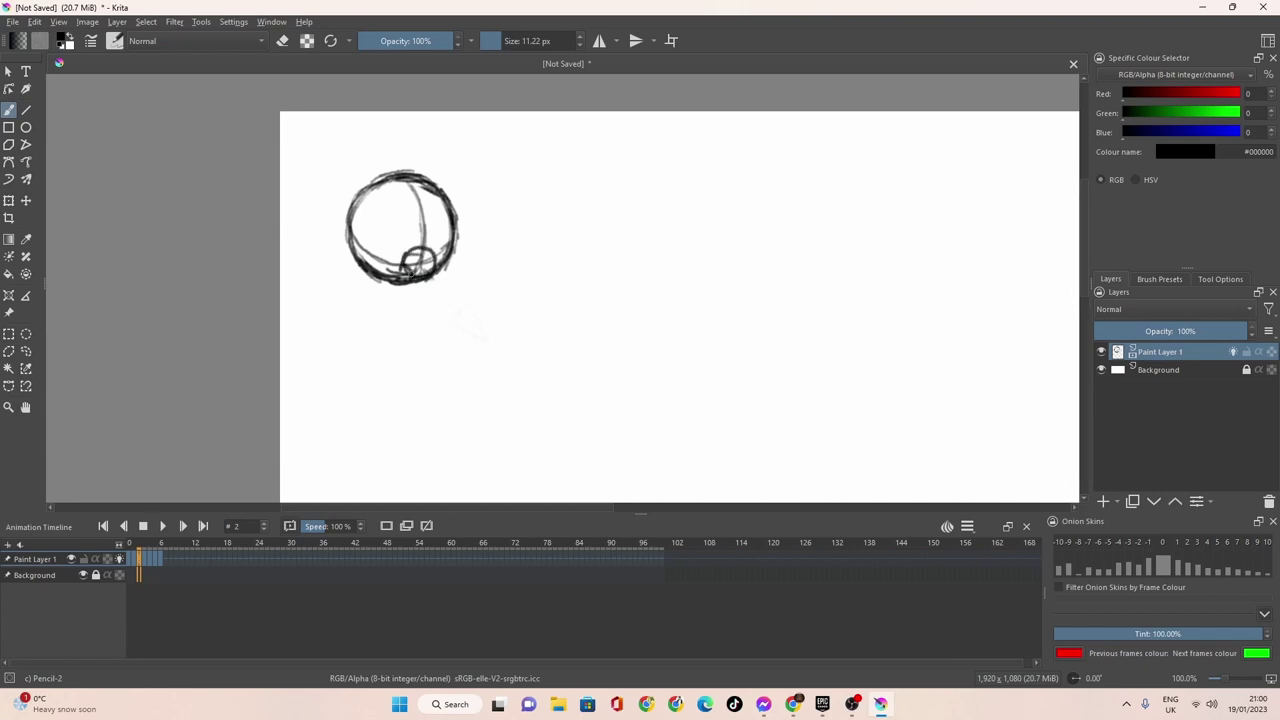
Show the next-frame onion skin on frame 2, trace the two long side lines below the ball, and hide the onion skin.
click(147, 558)
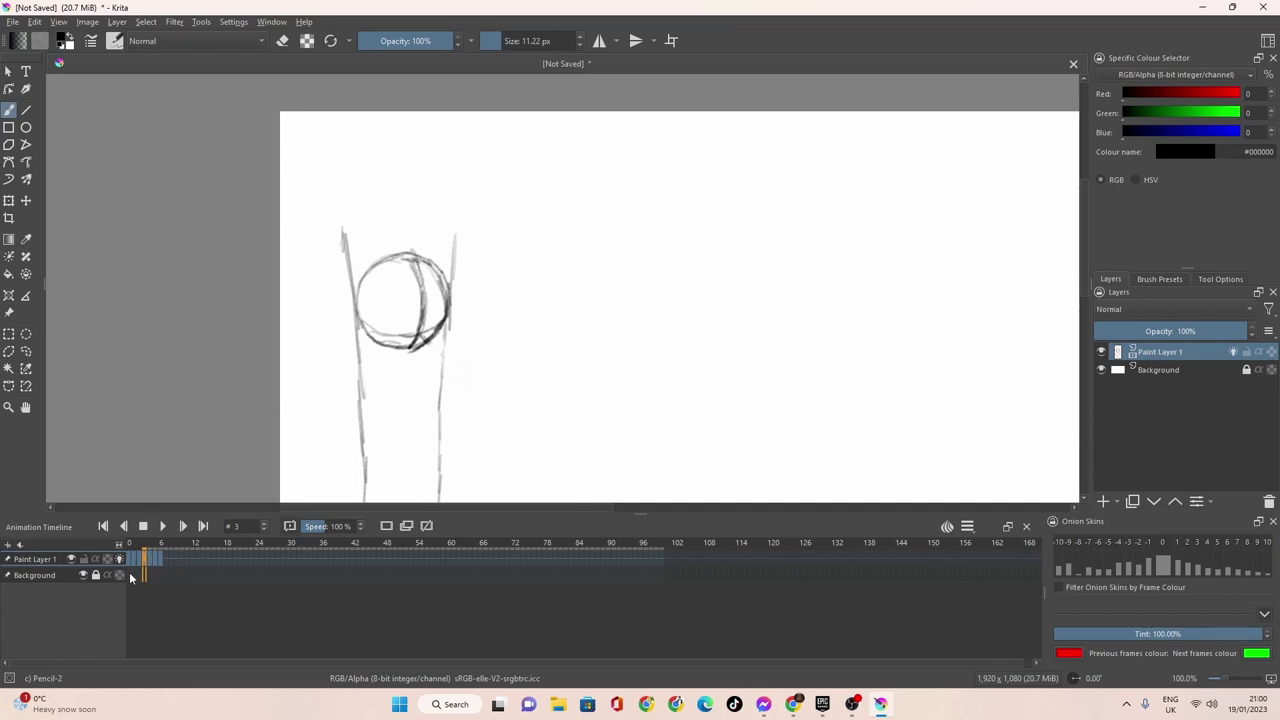
click(139, 558)
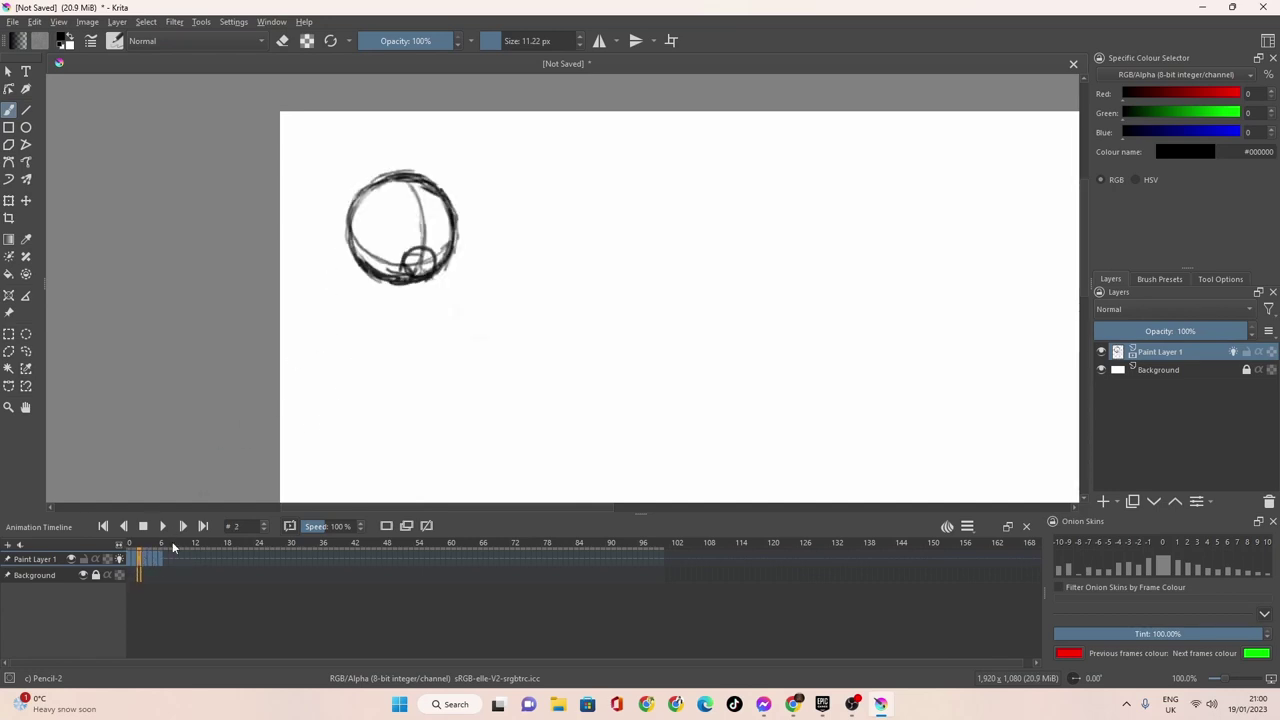
click(1177, 542)
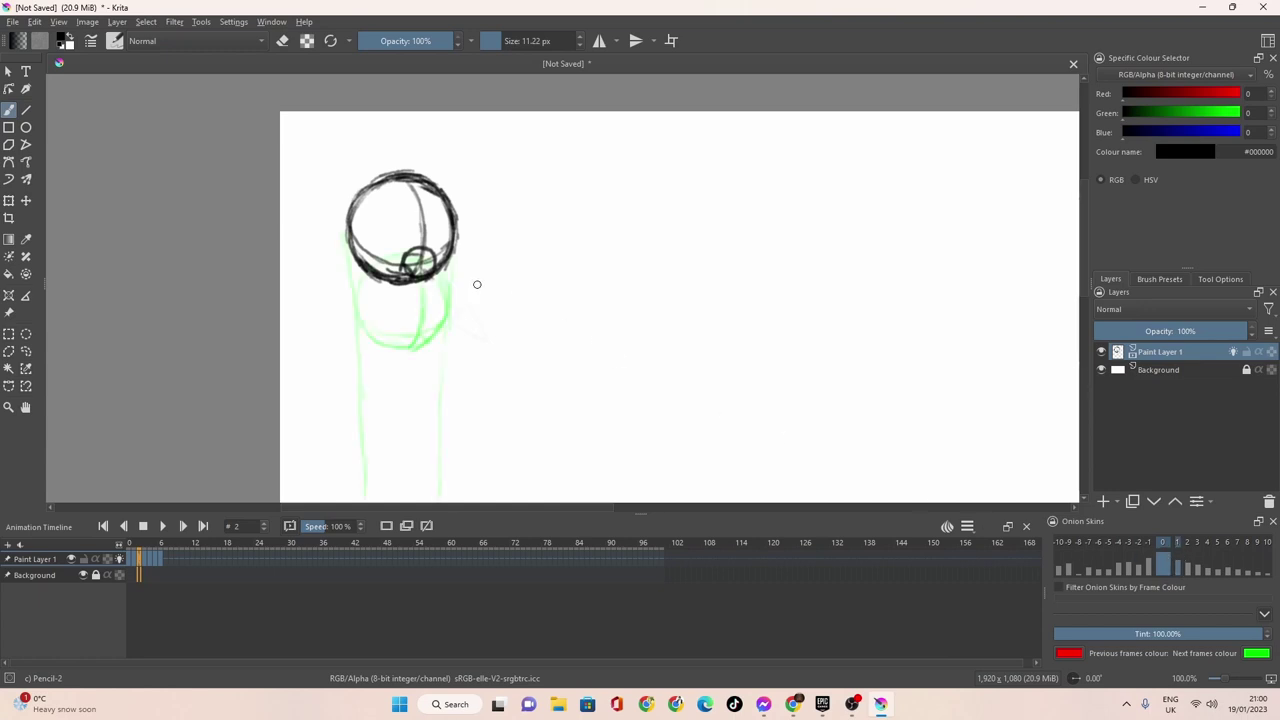
scroll(514, 397, down, 3)
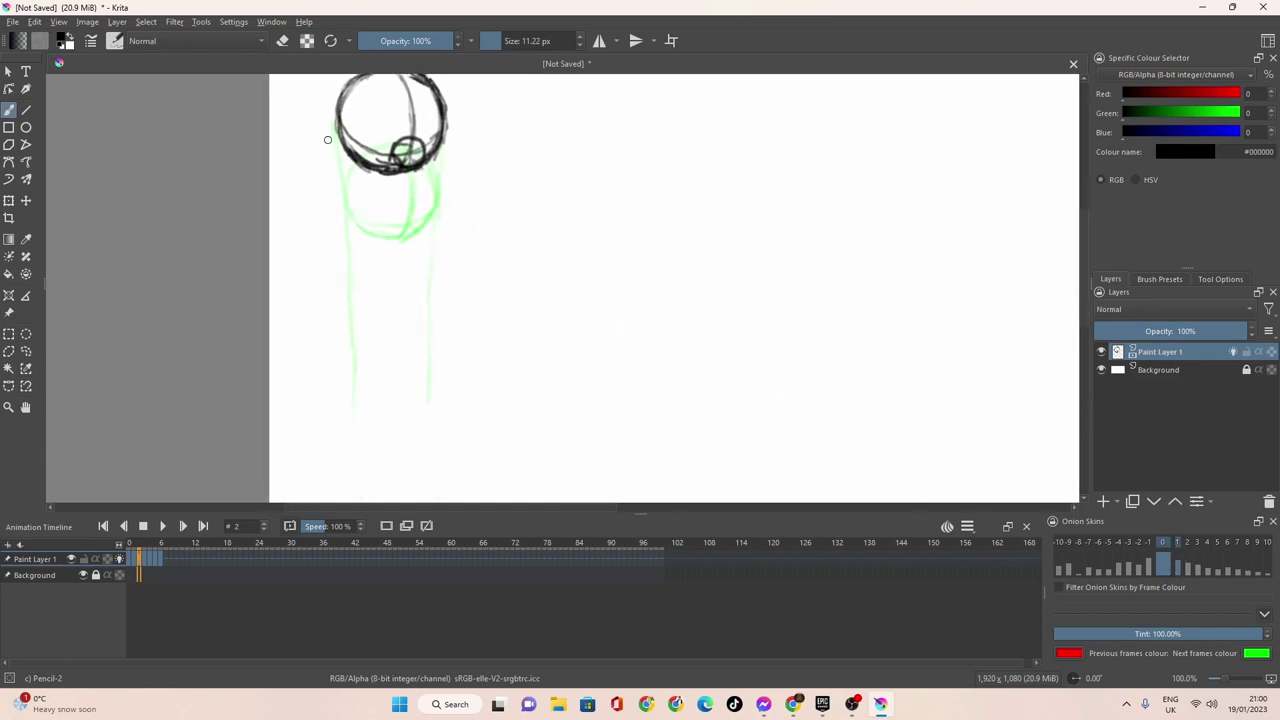
drag(336, 120, 358, 402)
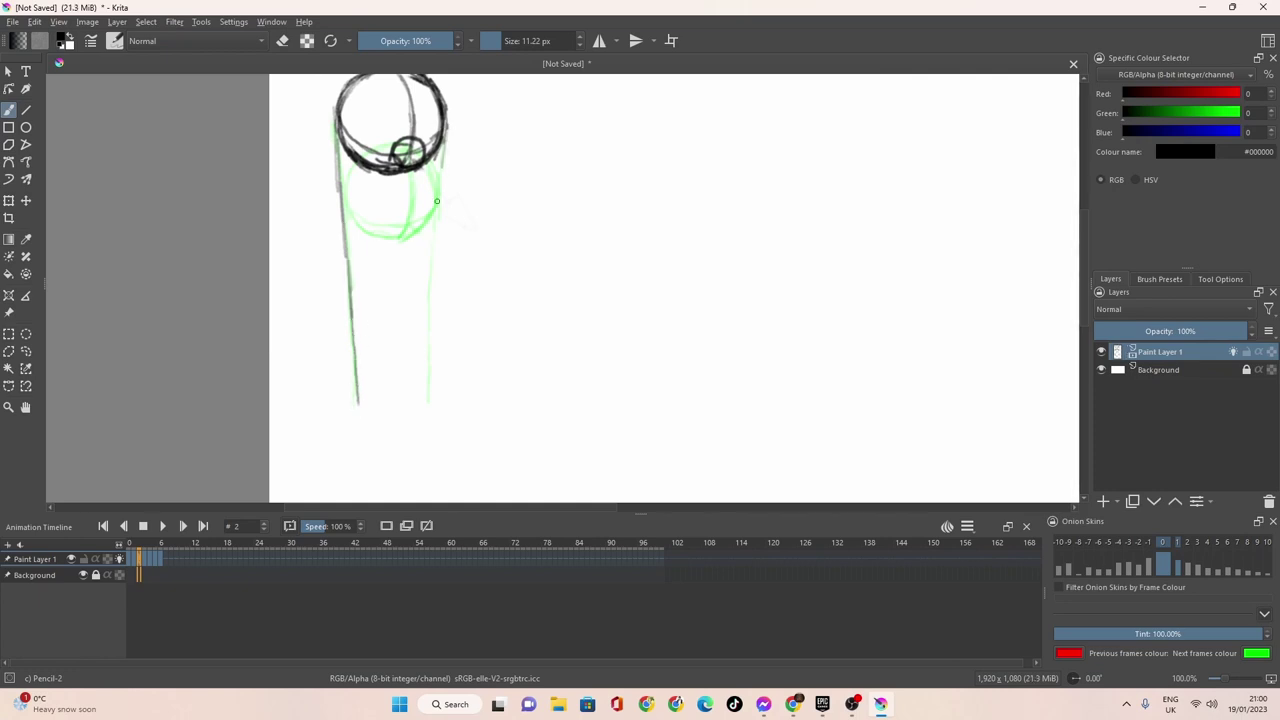
drag(445, 150, 426, 412)
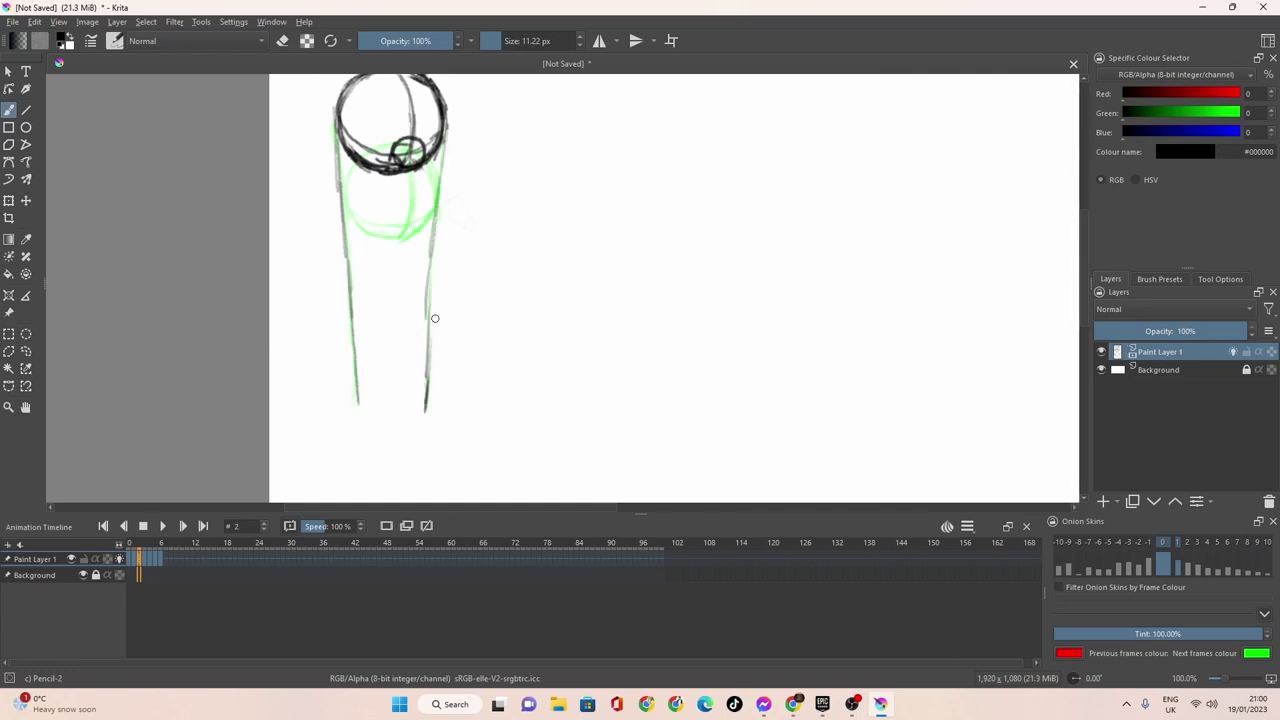
click(1178, 550)
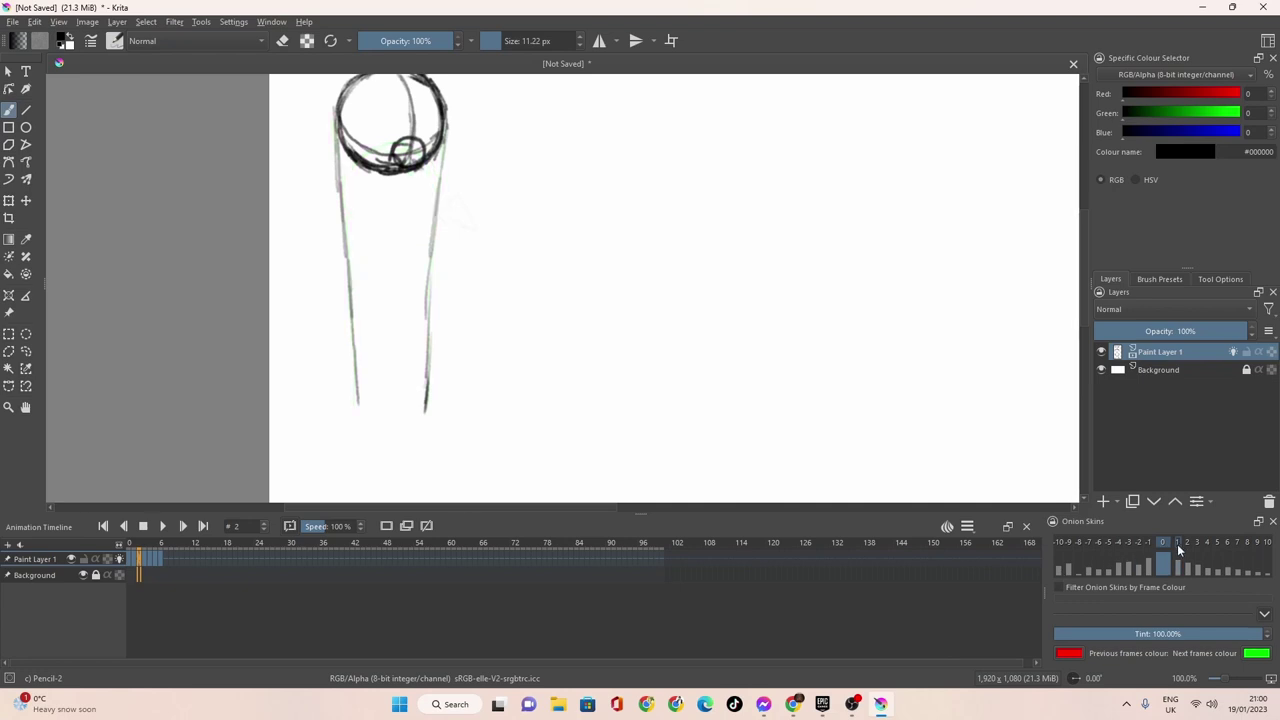
Draw a round nose where the contour lines cross on frame 3's ball.
click(146, 559)
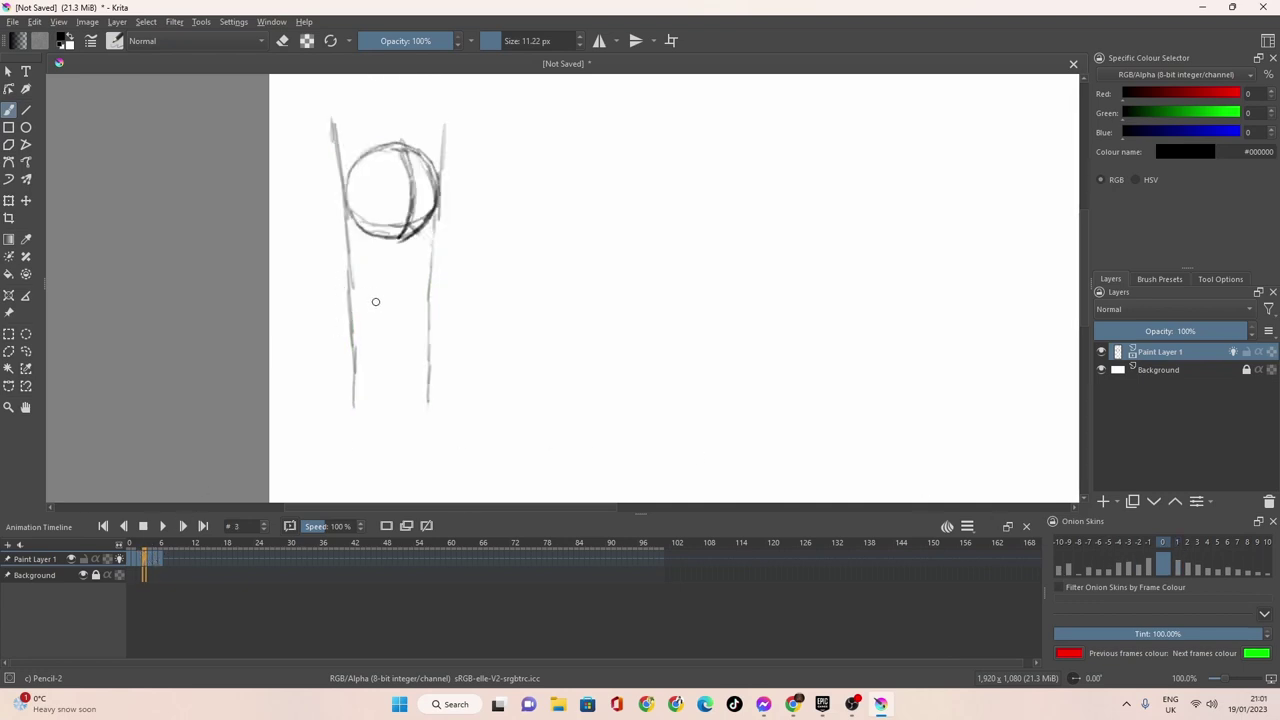
click(140, 562)
click(145, 560)
mouse_move(406, 211)
mouse_down()
mouse_move(393, 228)
mouse_move(416, 236)
mouse_move(405, 213)
mouse_move(412, 241)
mouse_move(391, 229)
mouse_move(405, 210)
mouse_up()
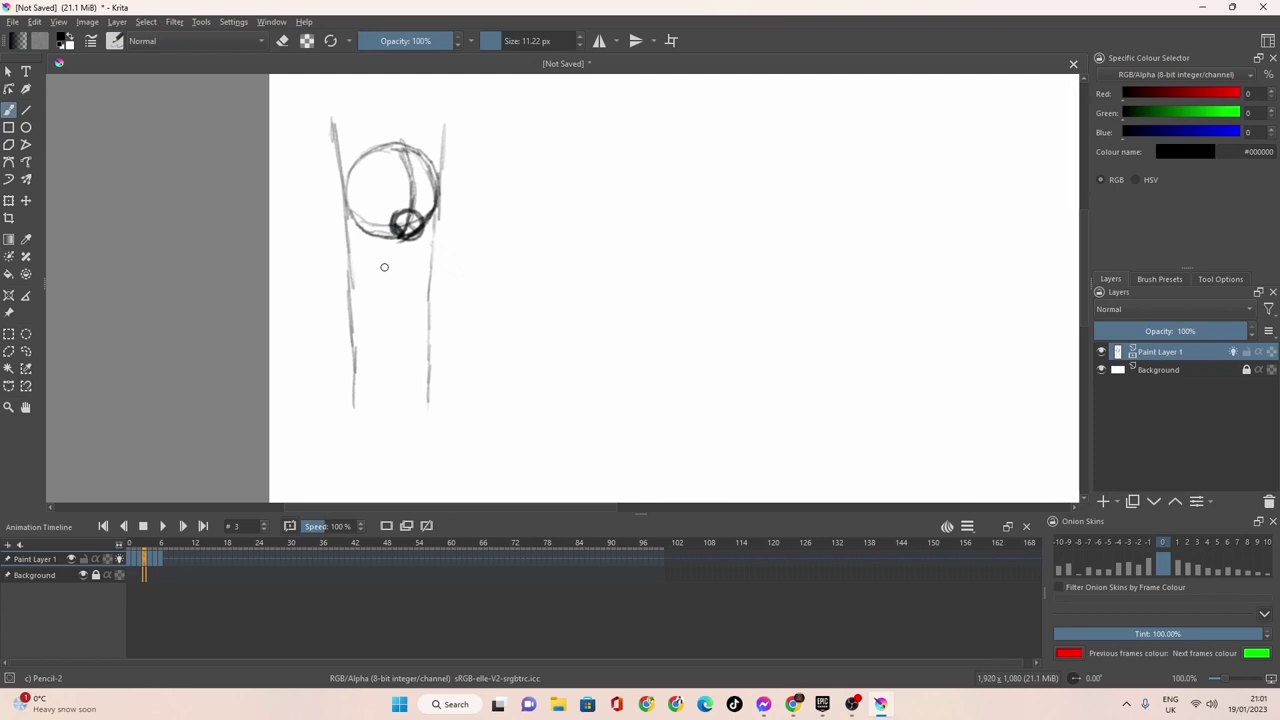
Compare frame 1 with its neighbouring frames by switching the nearest next and previous onion skins on and off.
drag(144, 566, 140, 566)
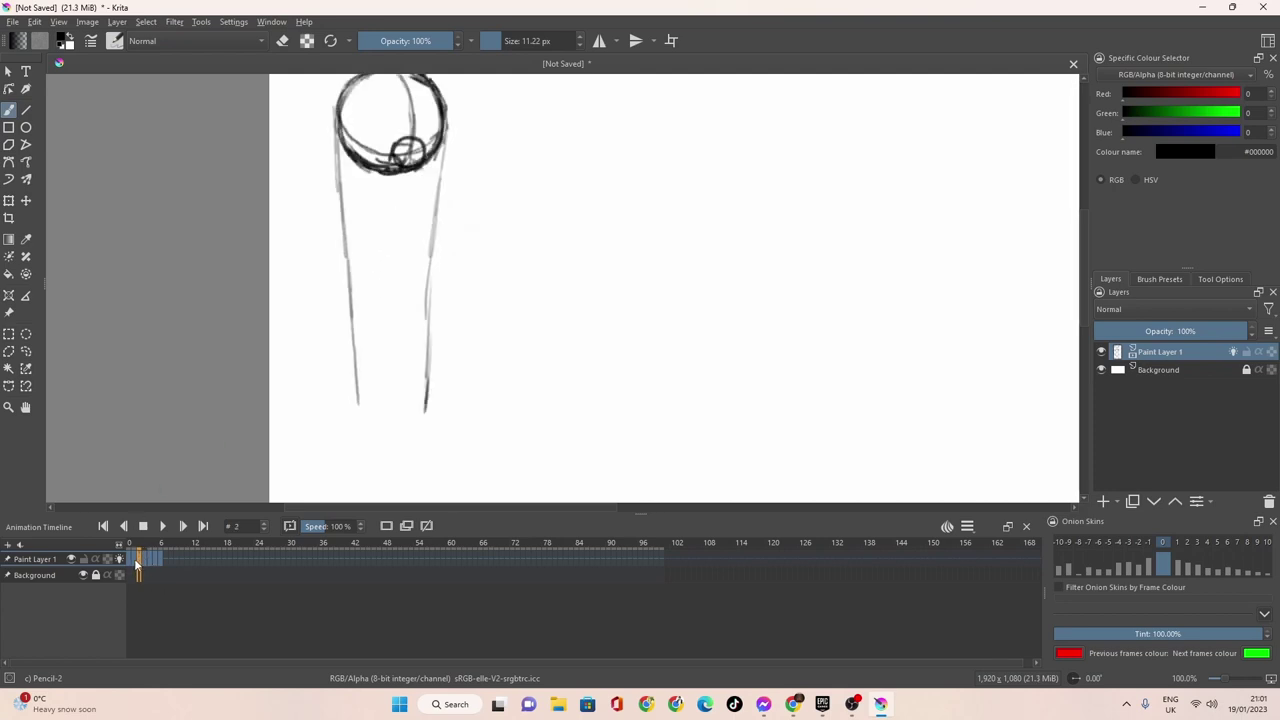
click(137, 563)
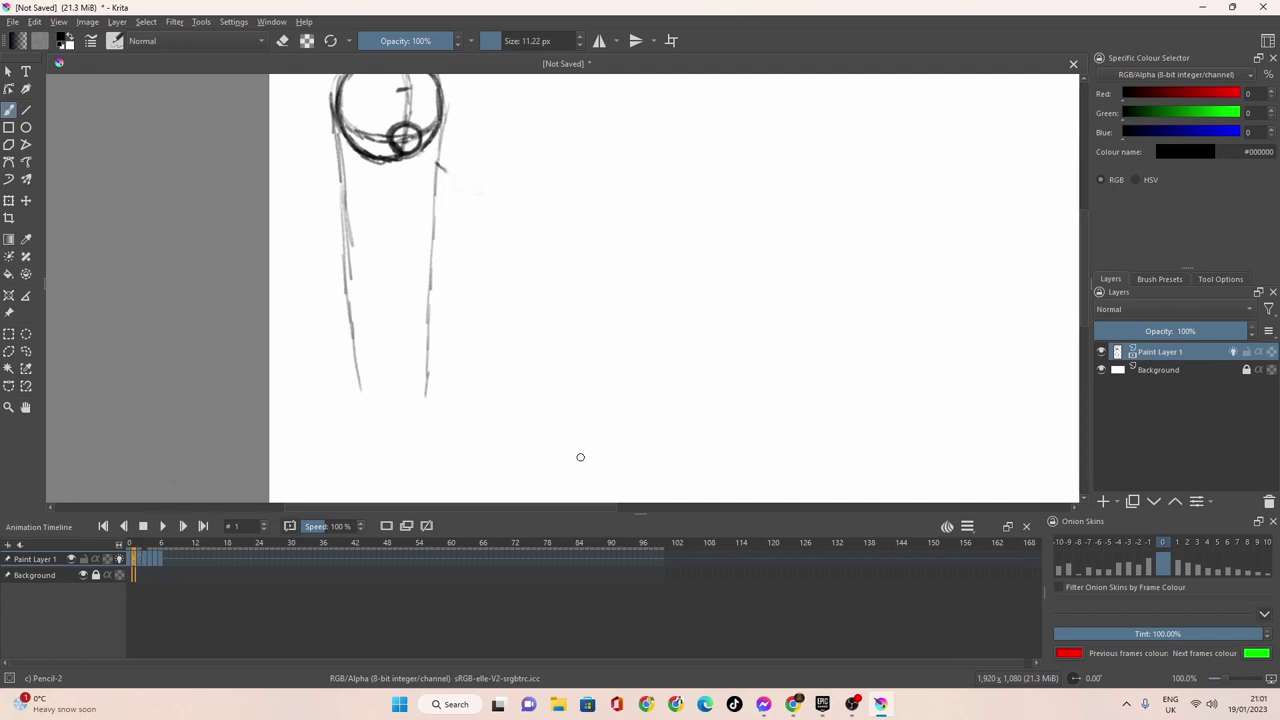
click(1177, 542)
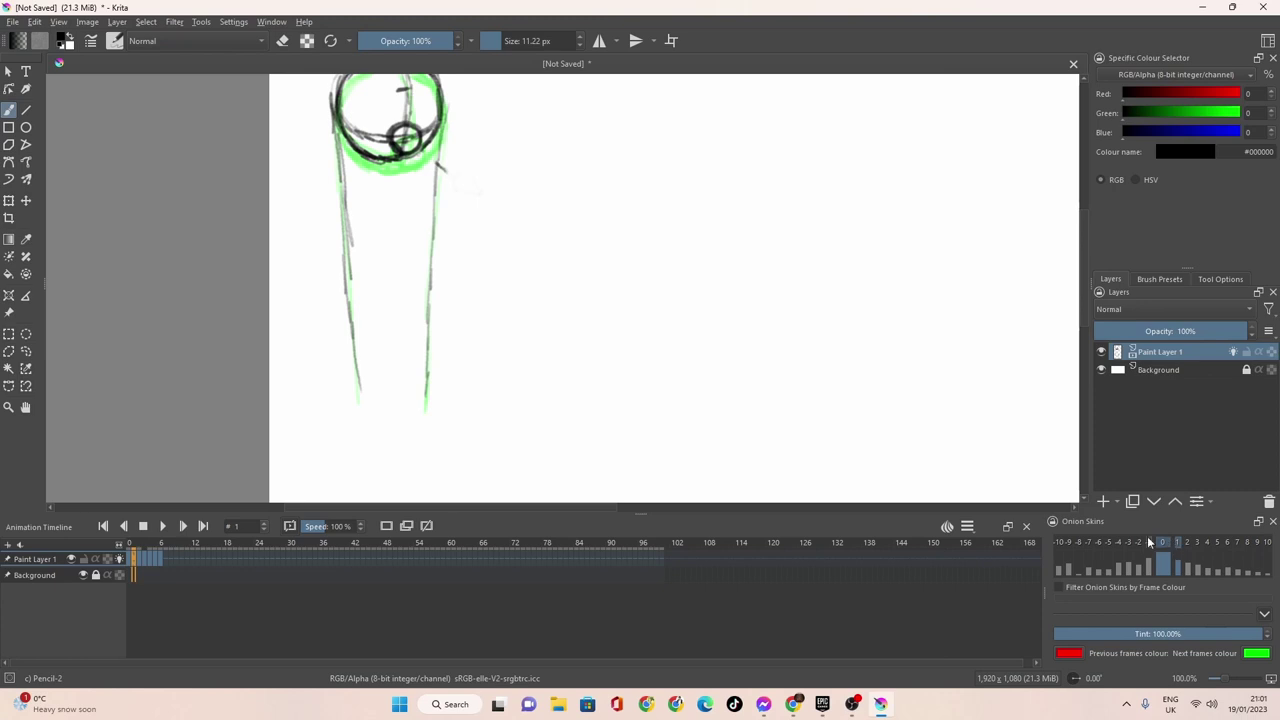
scroll(589, 391, up, 3)
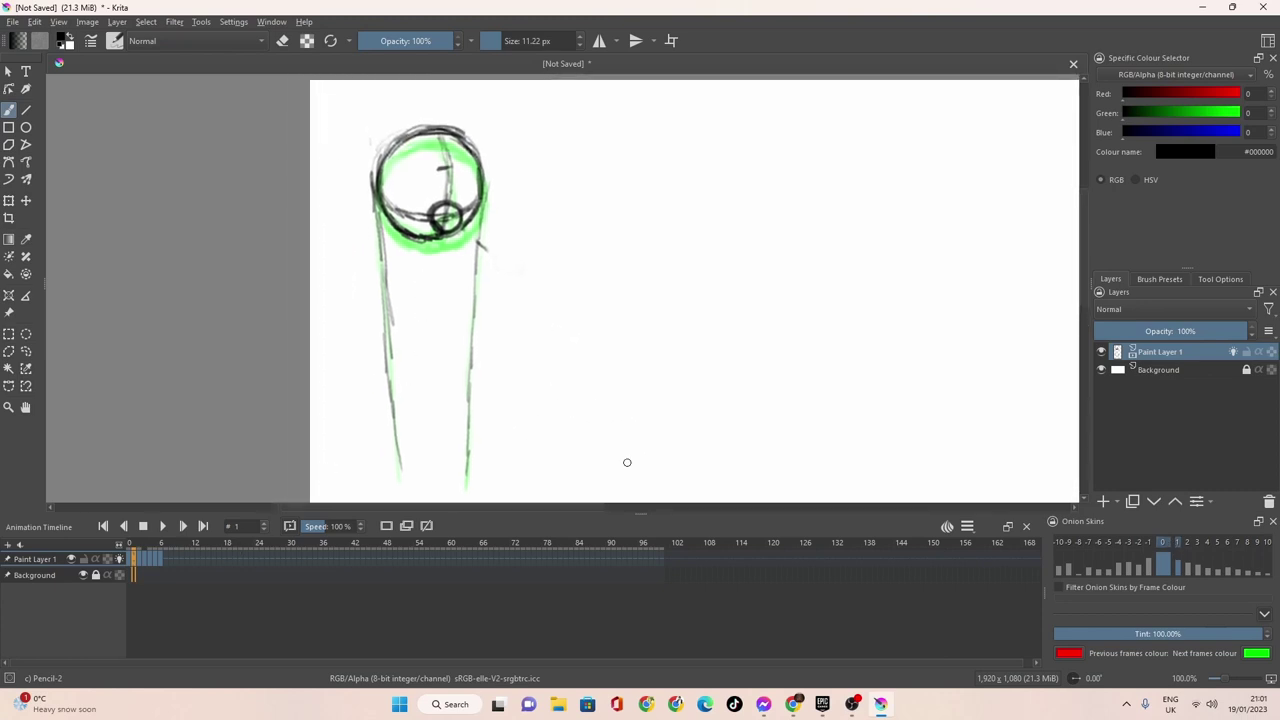
click(1152, 545)
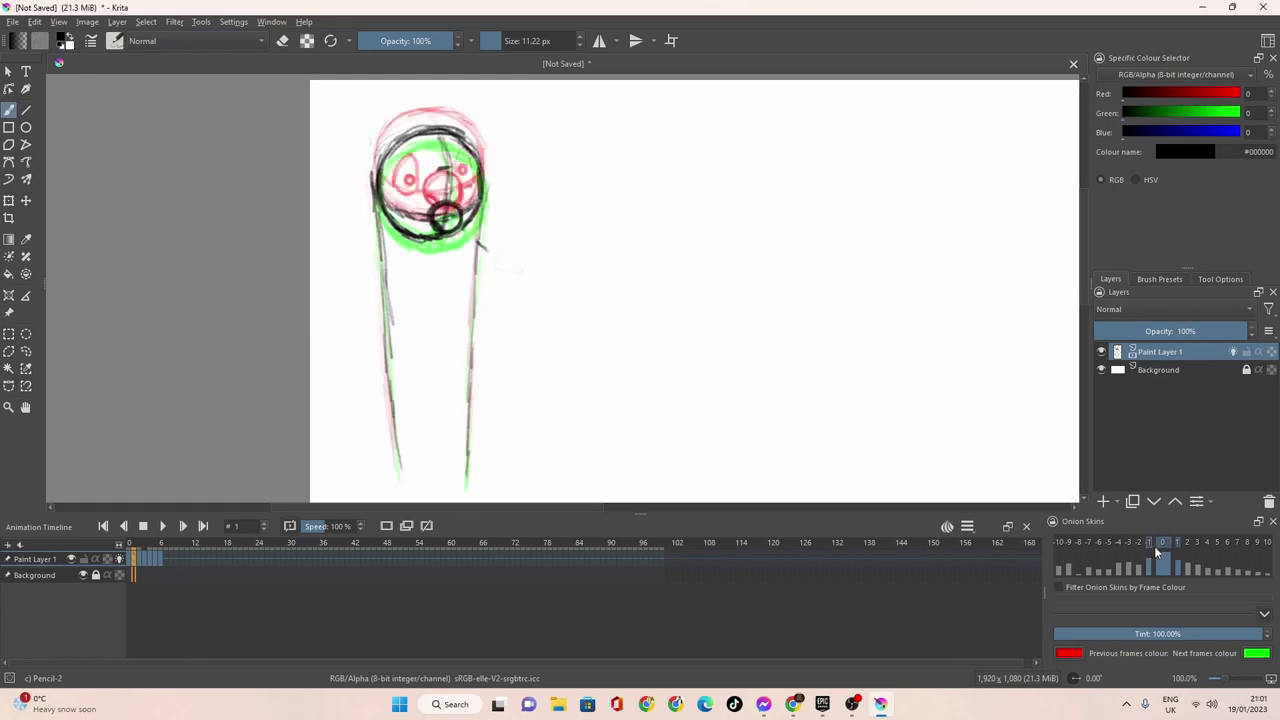
click(1175, 543)
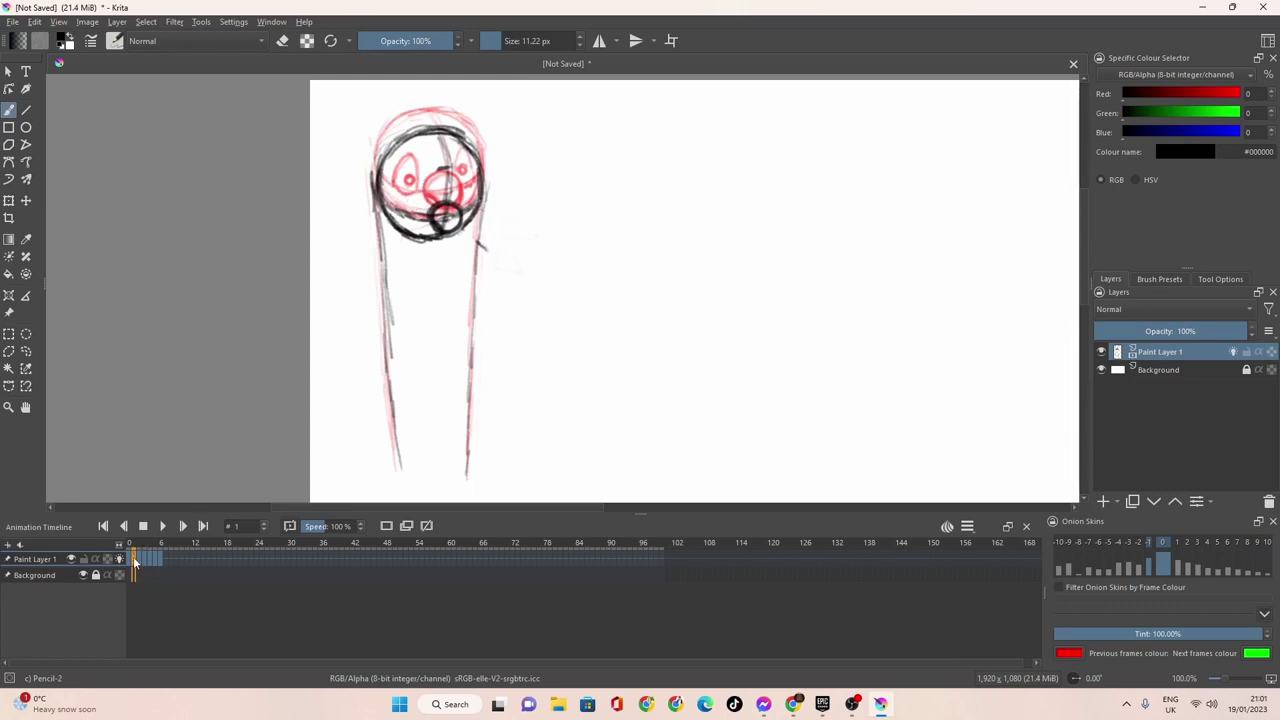
click(1147, 542)
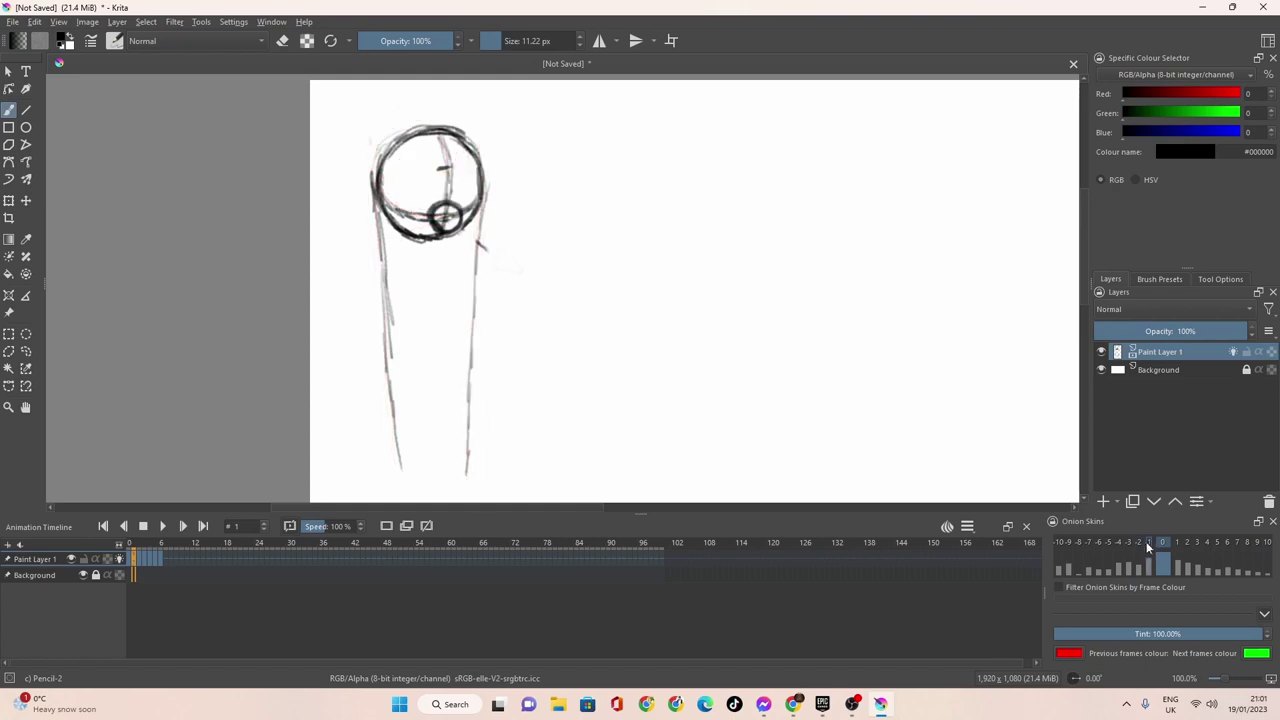
Compare frames 0 and 1, and outline two eyes beside the nose on frame 1.
click(136, 559)
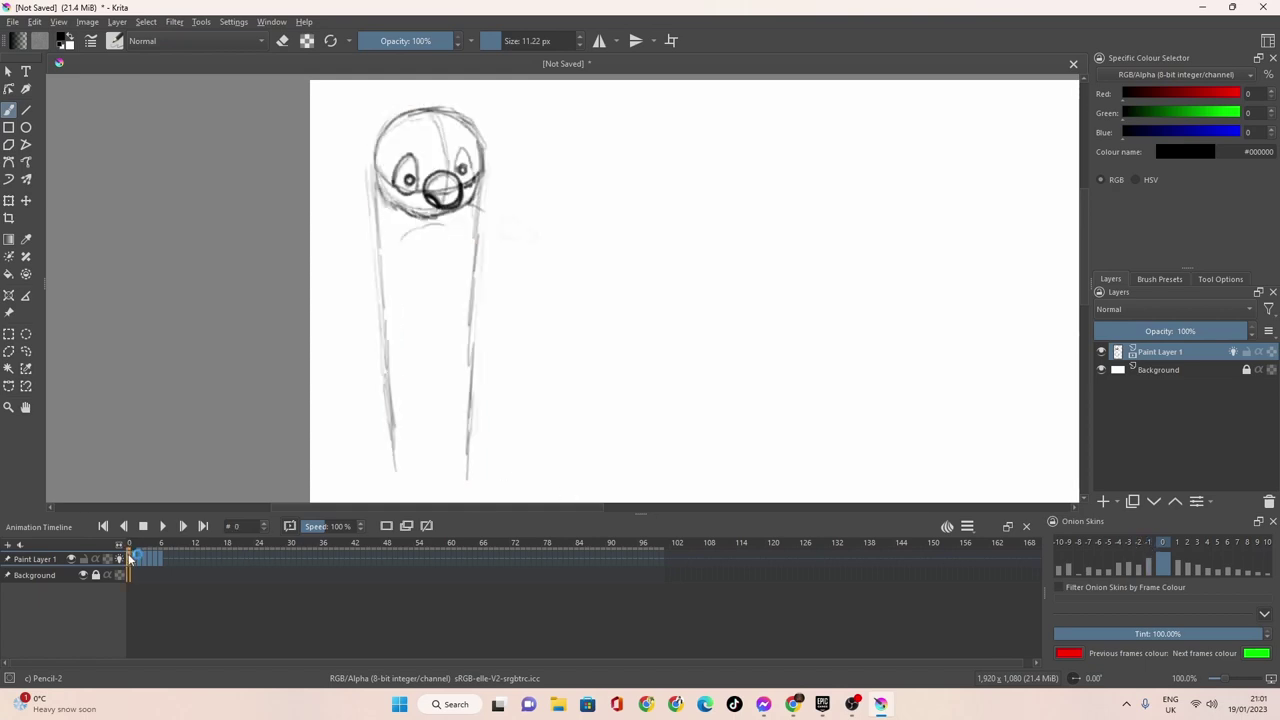
click(132, 560)
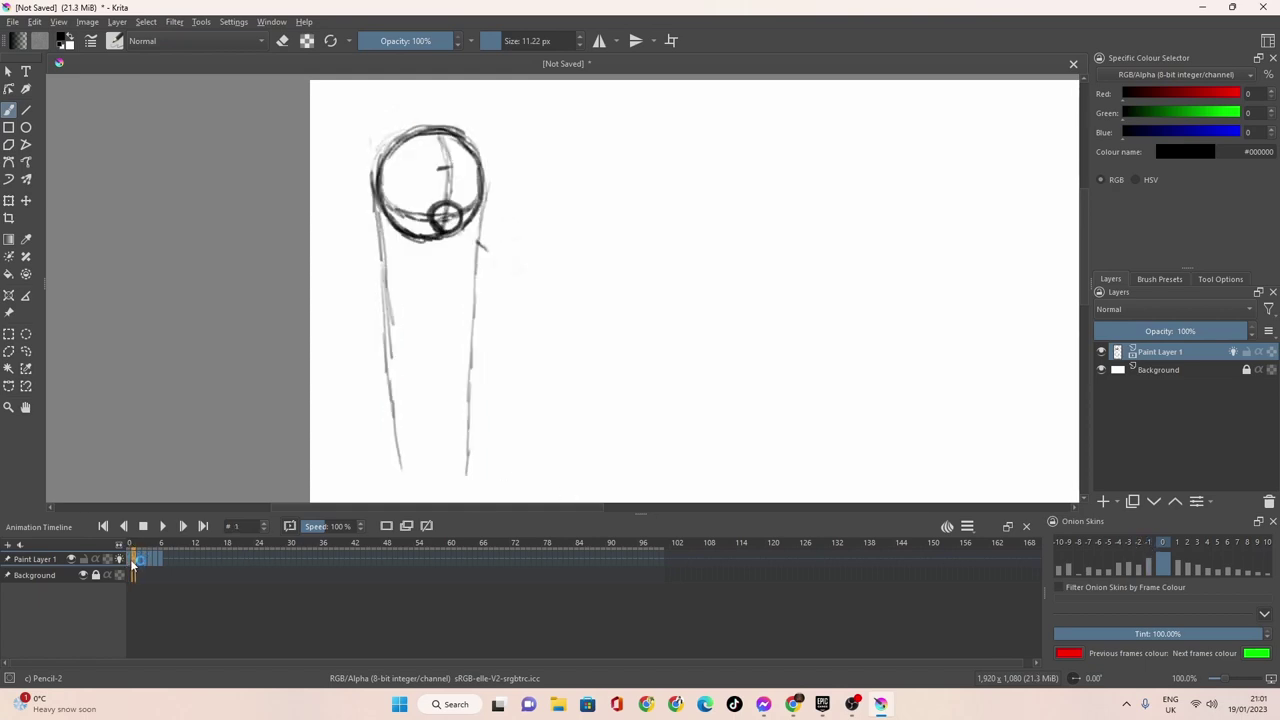
click(131, 561)
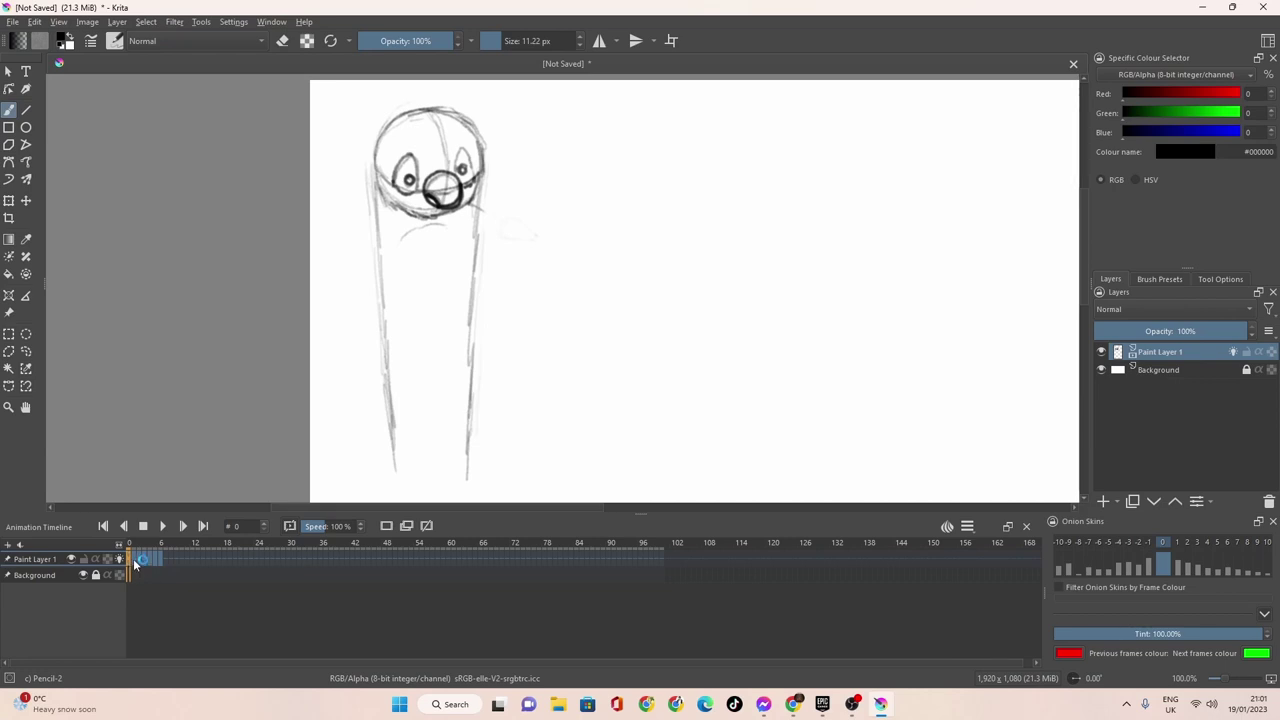
click(138, 559)
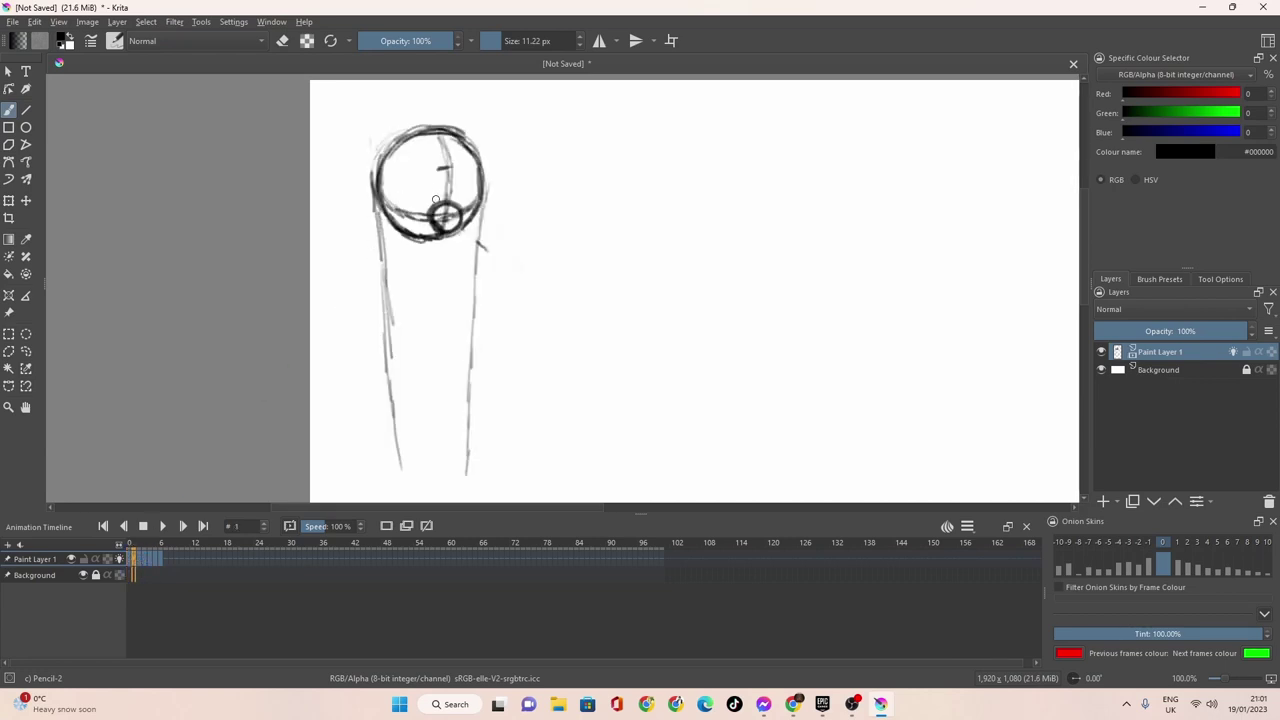
mouse_move(425, 186)
mouse_down()
mouse_move(407, 205)
mouse_move(418, 188)
mouse_move(433, 202)
mouse_move(442, 190)
mouse_up()
Erase the left eye on frame 0 and redraw its outline closer to the nose.
click(130, 558)
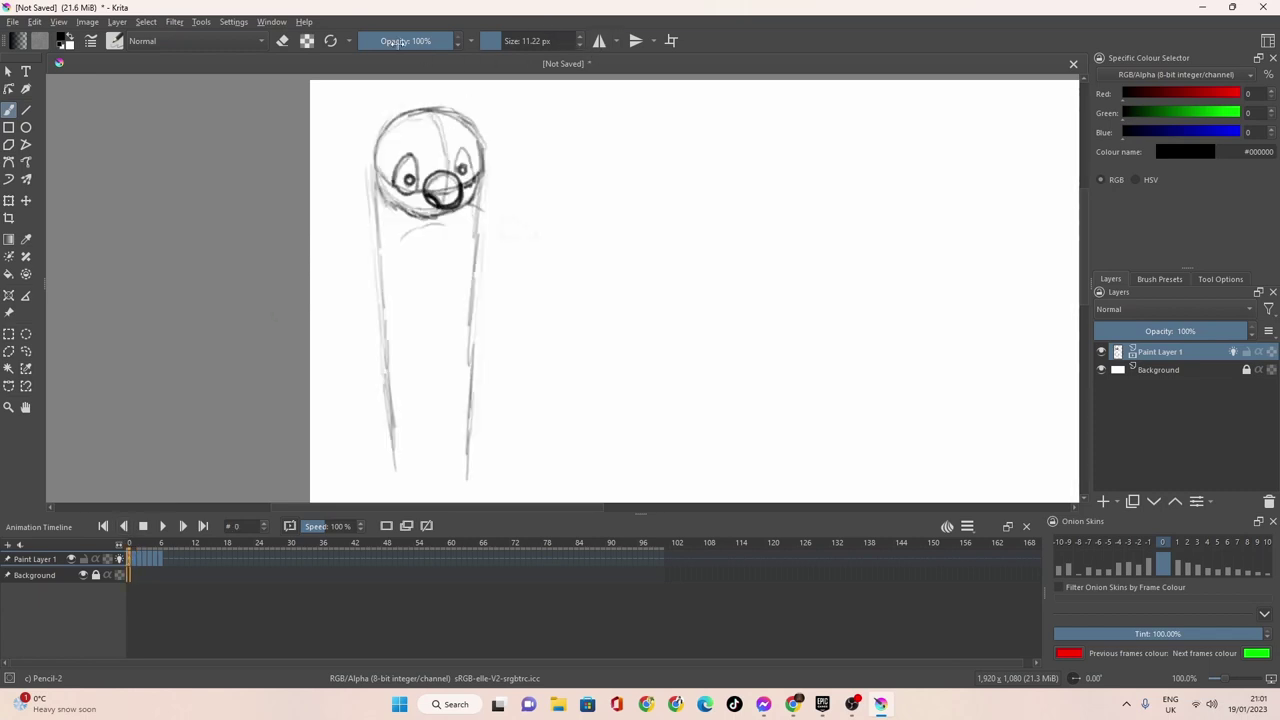
key(e)
mouse_move(410, 186)
mouse_down()
mouse_move(396, 167)
mouse_move(409, 153)
mouse_move(407, 183)
mouse_move(406, 168)
mouse_move(411, 195)
mouse_up()
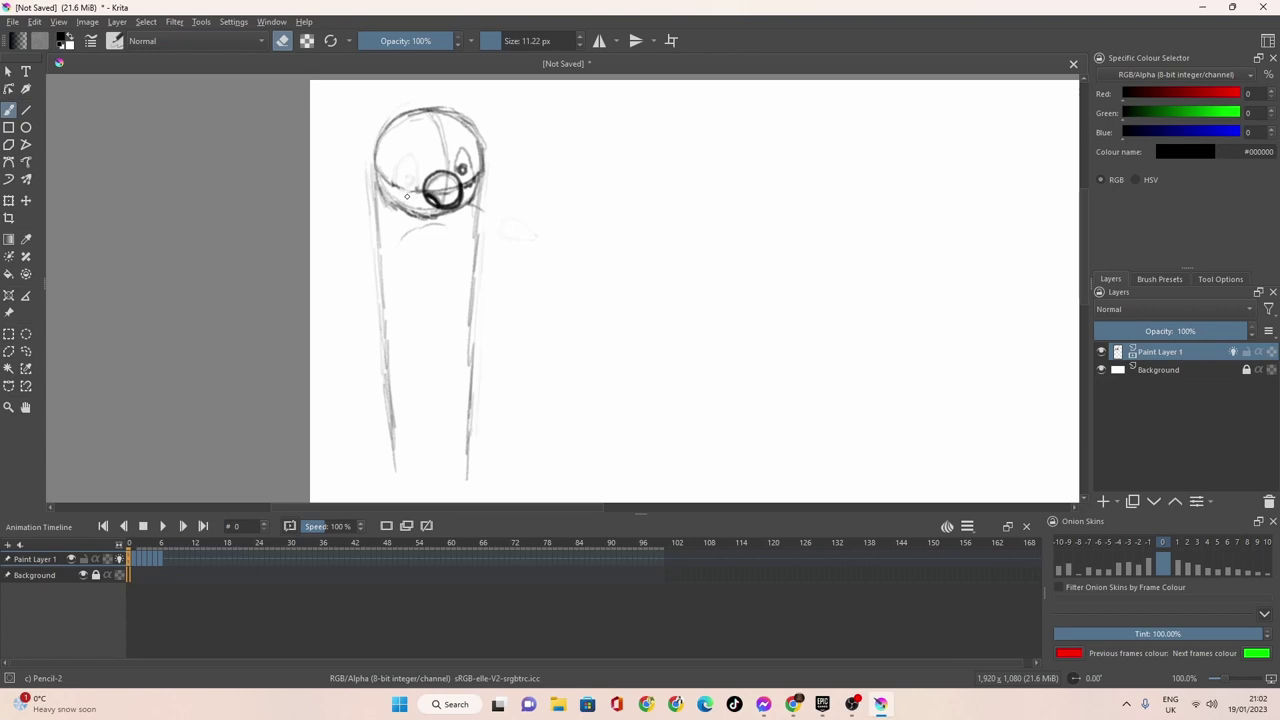
click(283, 41)
mouse_move(428, 174)
mouse_down()
mouse_move(409, 160)
mouse_move(403, 186)
mouse_move(425, 197)
mouse_up()
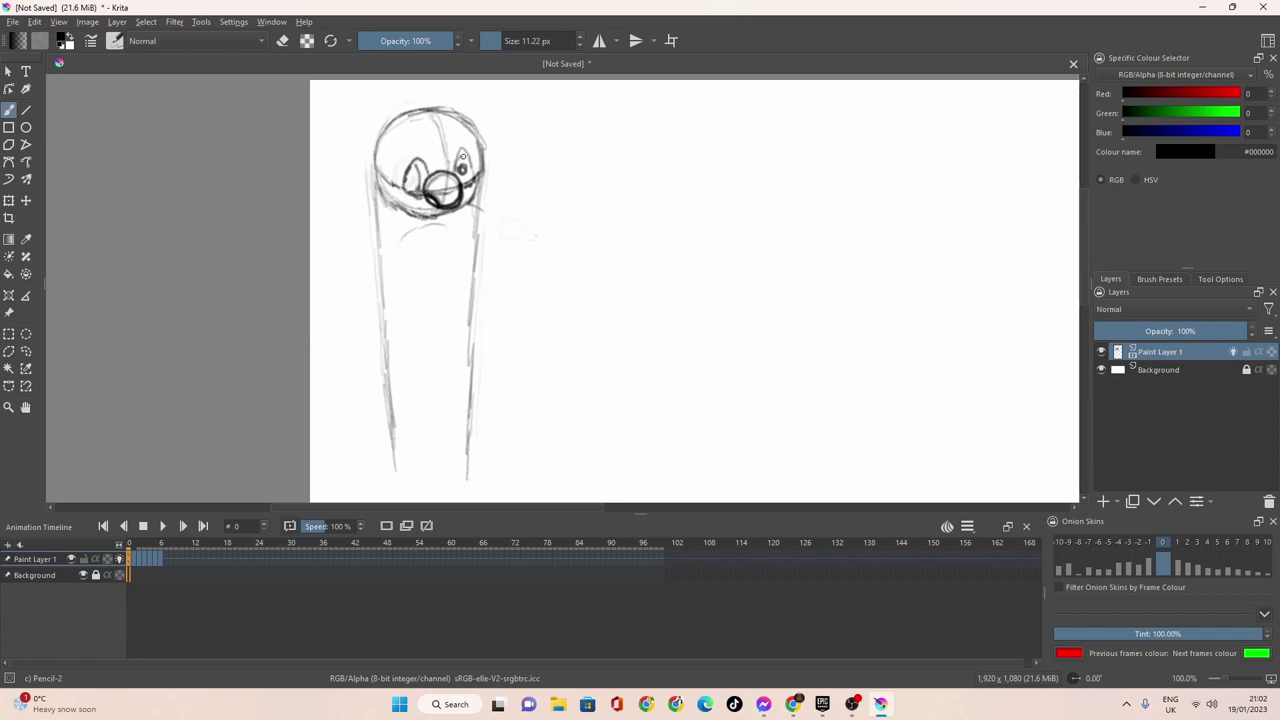
Redraw the right eye on frame 0, fill in both pupils and darken the eye outlines.
mouse_move(460, 156)
mouse_down()
mouse_move(472, 178)
mouse_move(458, 166)
mouse_up()
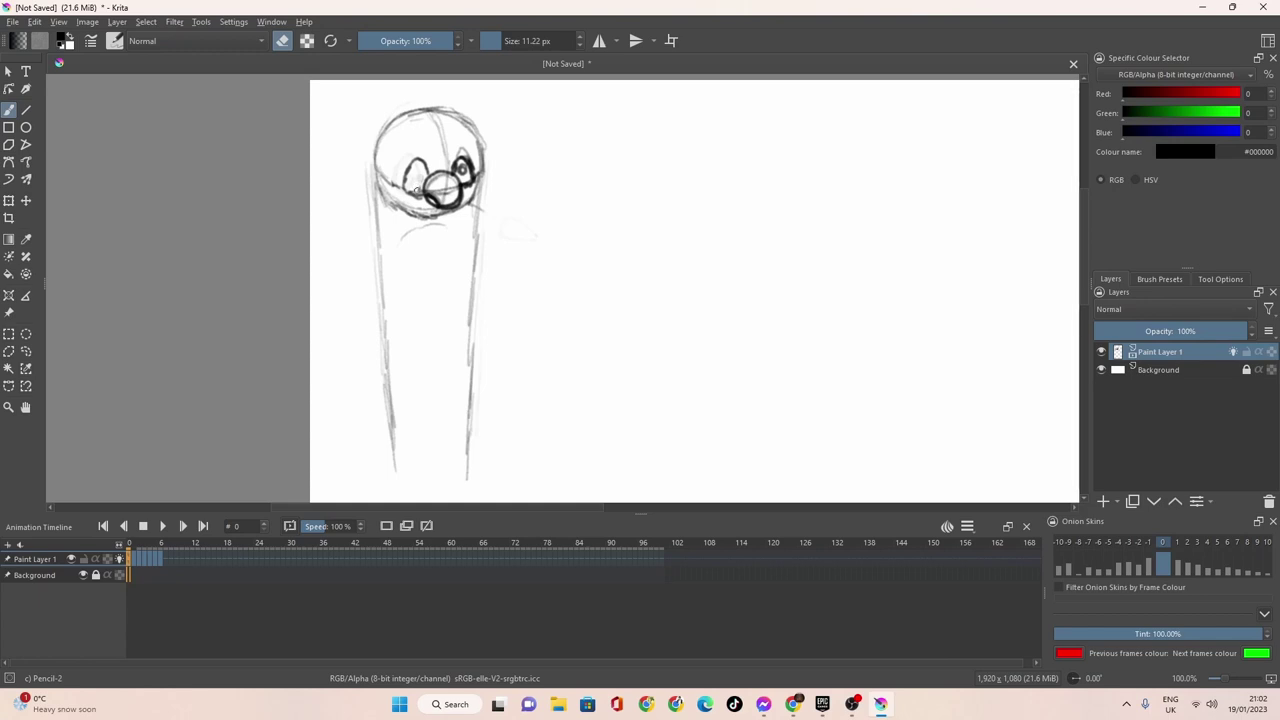
click(285, 42)
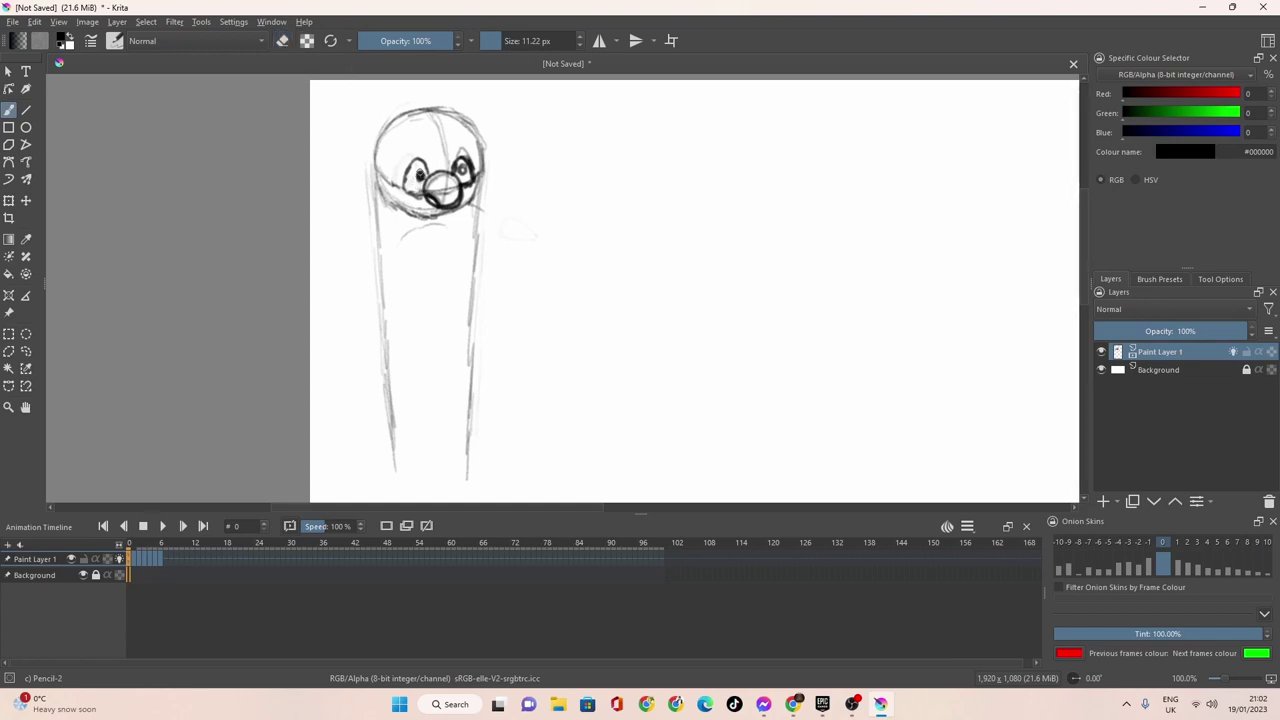
drag(460, 172, 462, 172)
mouse_move(422, 155)
mouse_down()
mouse_move(402, 189)
mouse_move(446, 197)
mouse_up()
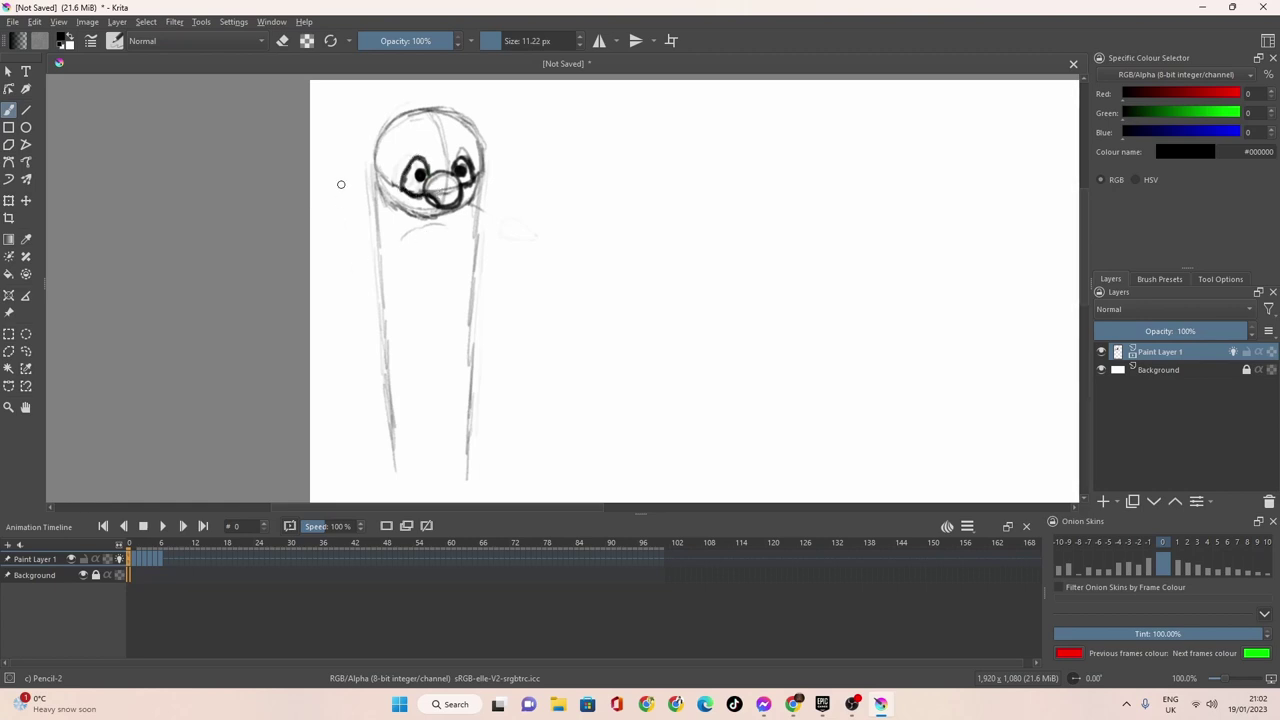
Draw pupils inside both eyes on frame 1 and go to frame 2.
click(136, 562)
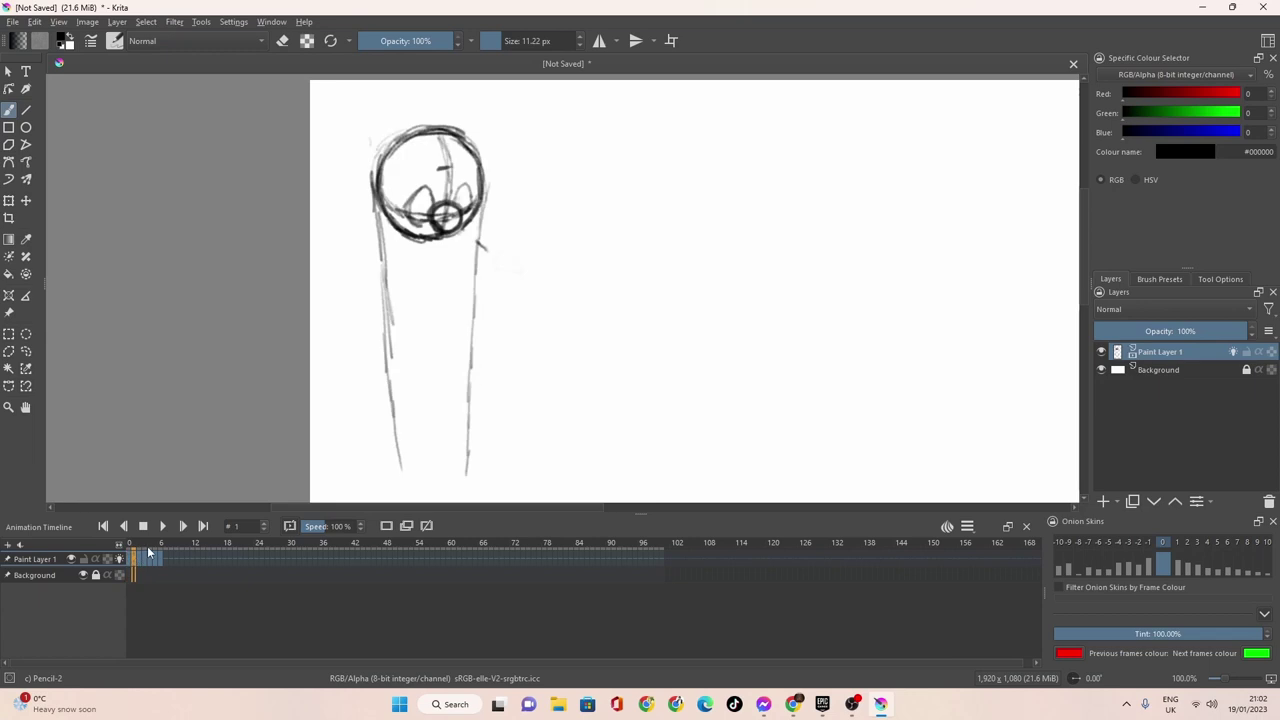
drag(428, 207, 427, 206)
drag(462, 197, 459, 202)
click(142, 562)
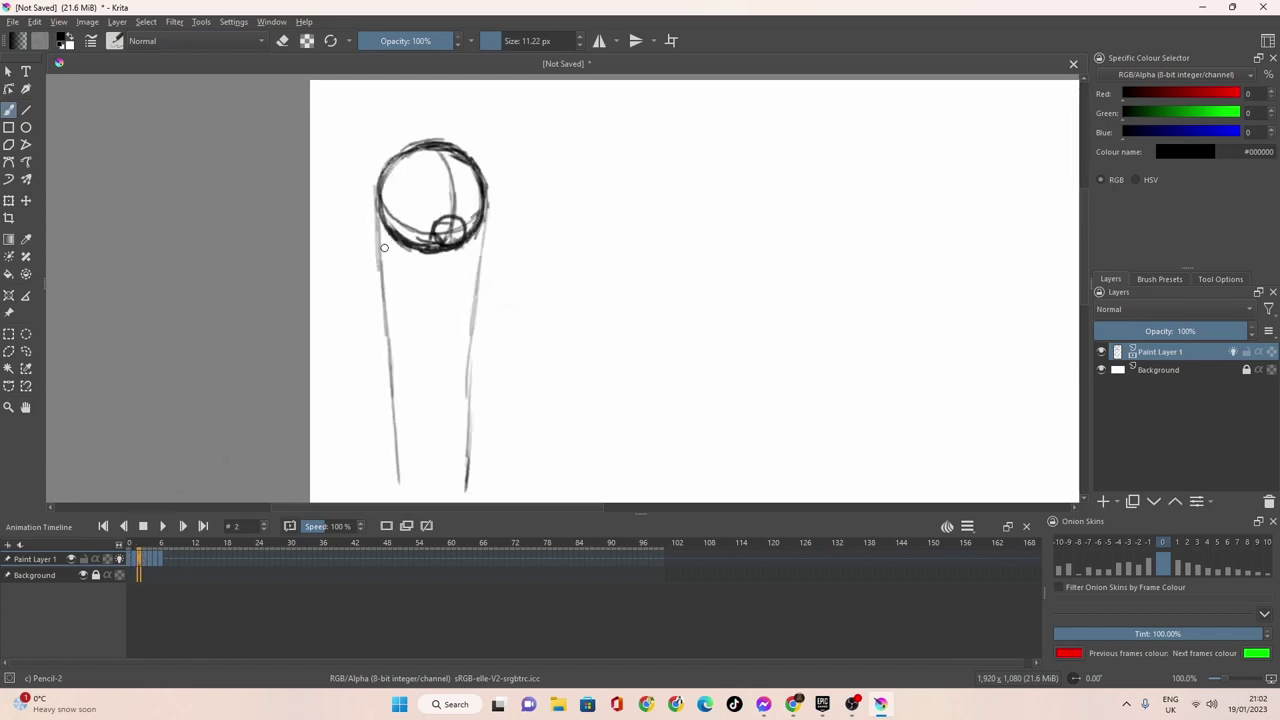
Draw two eyes with filled pupils beside the nose on frame 2, using frame 1 as reference.
click(135, 567)
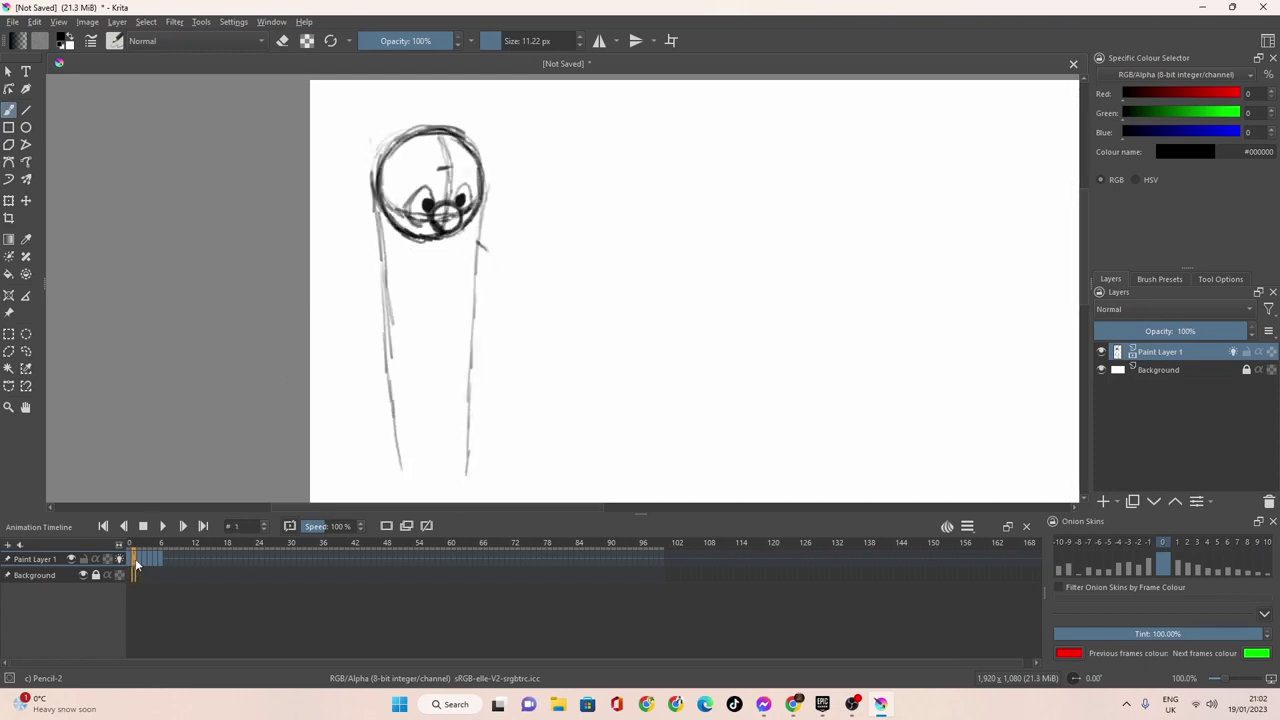
click(145, 558)
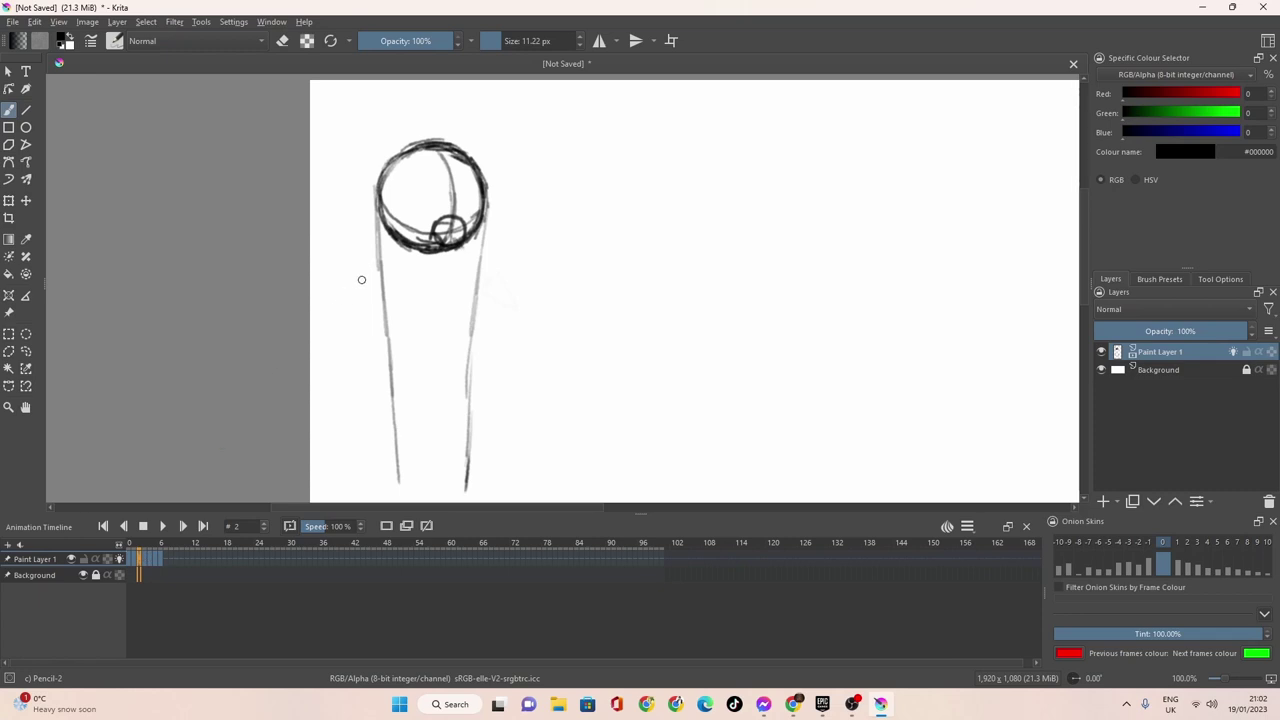
drag(439, 212, 412, 215)
mouse_move(465, 200)
mouse_down()
mouse_move(471, 229)
mouse_move(434, 215)
mouse_up()
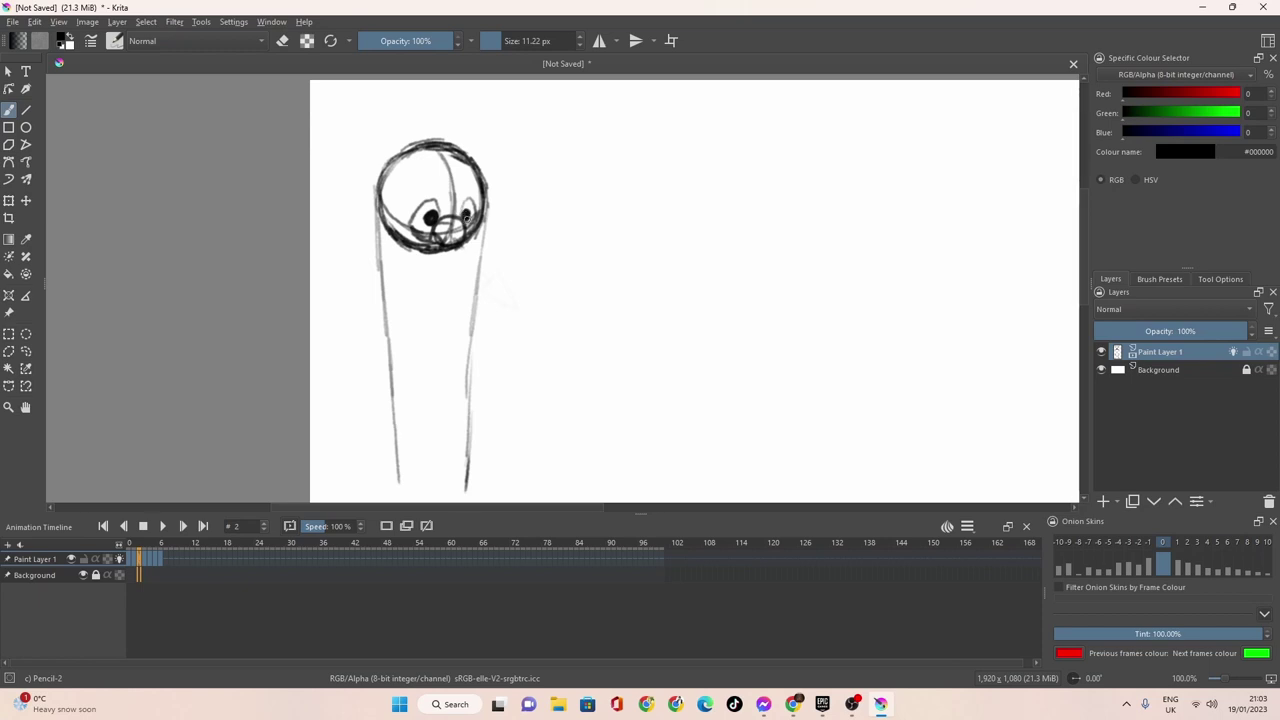
Draw two eyes with filled pupils above the nose on frame 3, and check frame 4 against it.
click(145, 561)
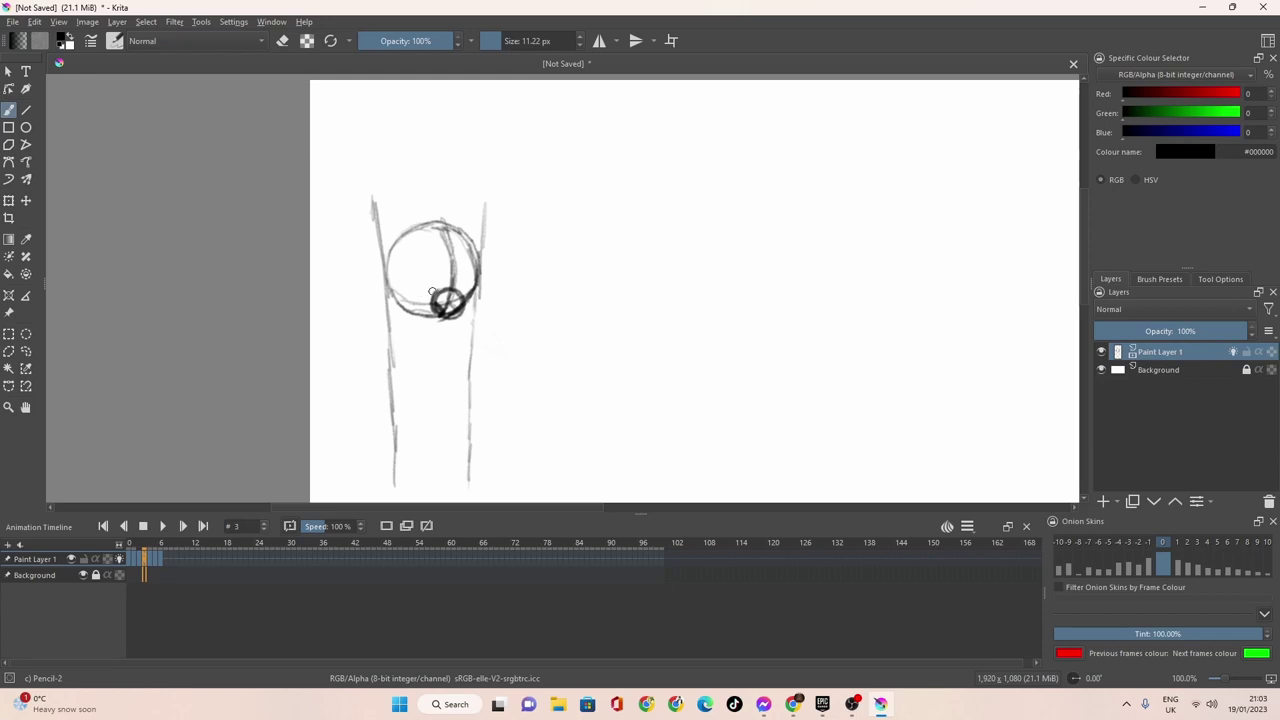
mouse_move(440, 292)
mouse_down()
mouse_move(440, 279)
mouse_move(416, 288)
mouse_move(430, 306)
mouse_move(429, 287)
mouse_move(464, 271)
mouse_move(470, 284)
mouse_up()
click(151, 566)
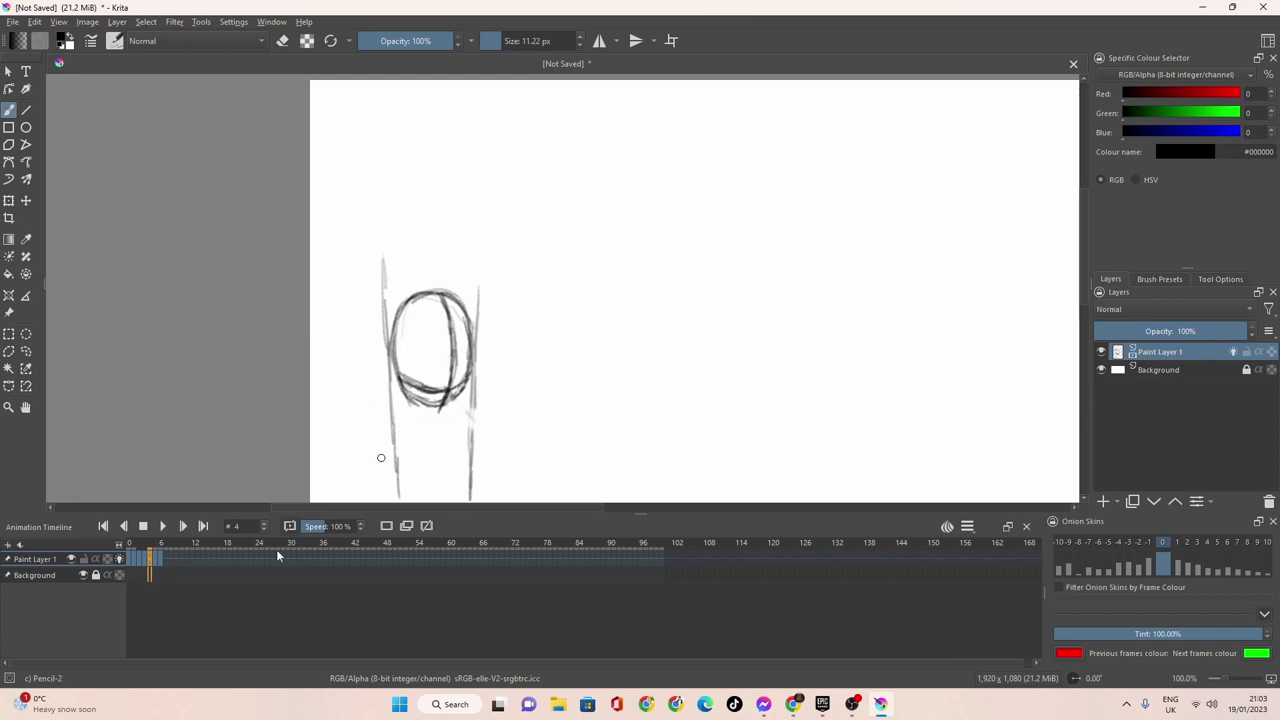
click(144, 560)
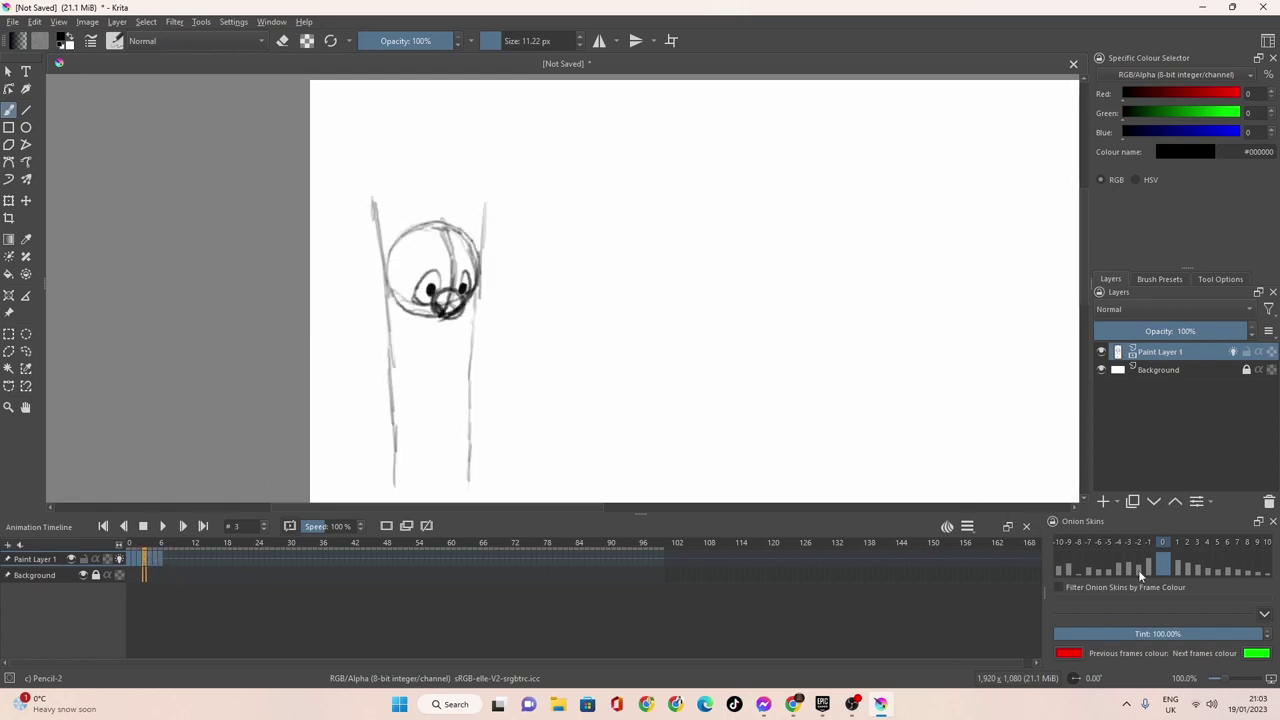
Show the previous frame as an onion skin, and draw a nose and two eyes with pupils on frame 4.
click(1150, 543)
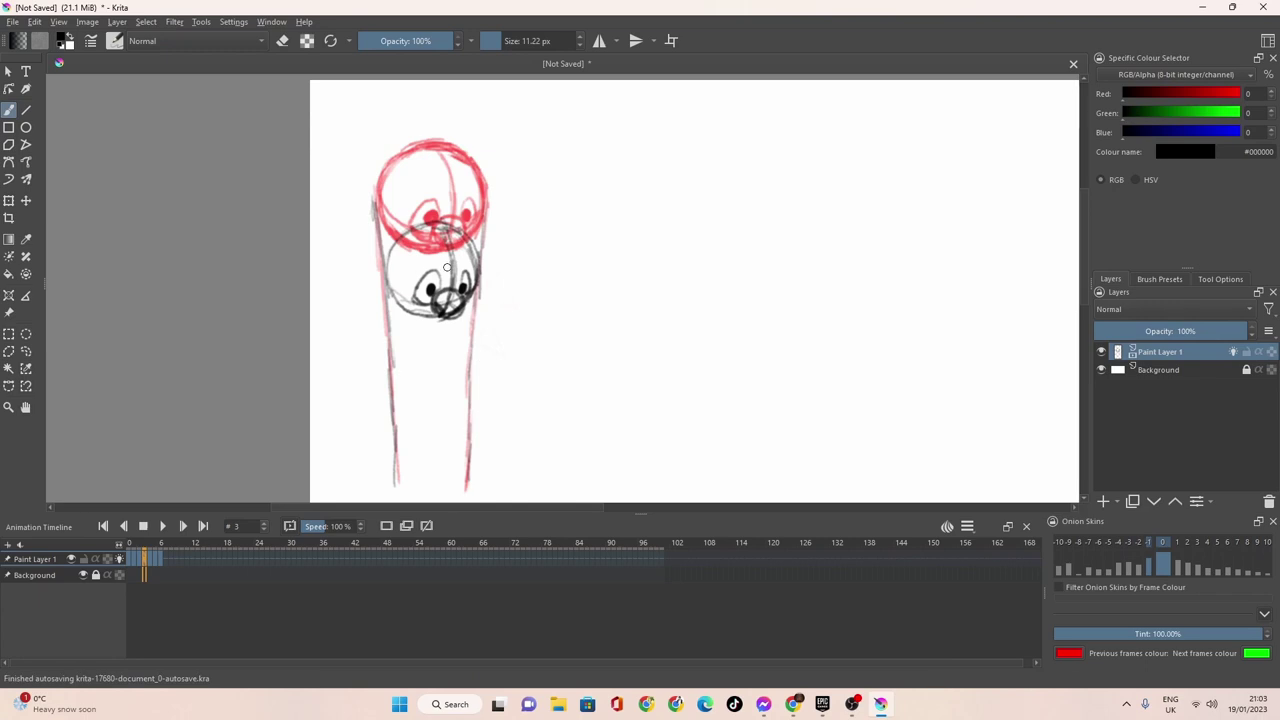
click(151, 561)
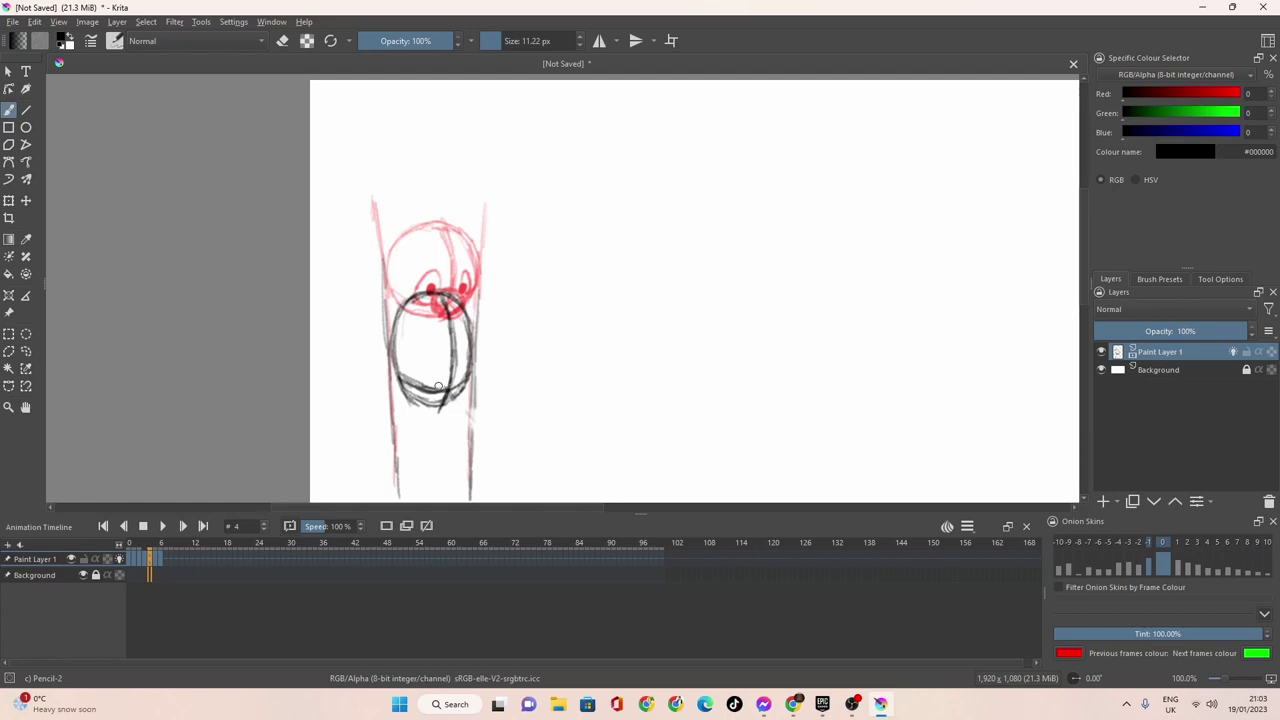
mouse_move(440, 380)
mouse_down()
mouse_move(445, 410)
mouse_move(446, 373)
mouse_move(434, 396)
mouse_move(459, 399)
mouse_move(457, 375)
mouse_move(444, 399)
mouse_move(452, 375)
mouse_move(438, 397)
mouse_move(409, 369)
mouse_move(415, 381)
mouse_move(443, 374)
mouse_move(433, 358)
mouse_move(420, 371)
mouse_move(427, 360)
mouse_move(442, 370)
mouse_move(437, 357)
mouse_move(425, 390)
mouse_move(466, 370)
mouse_up()
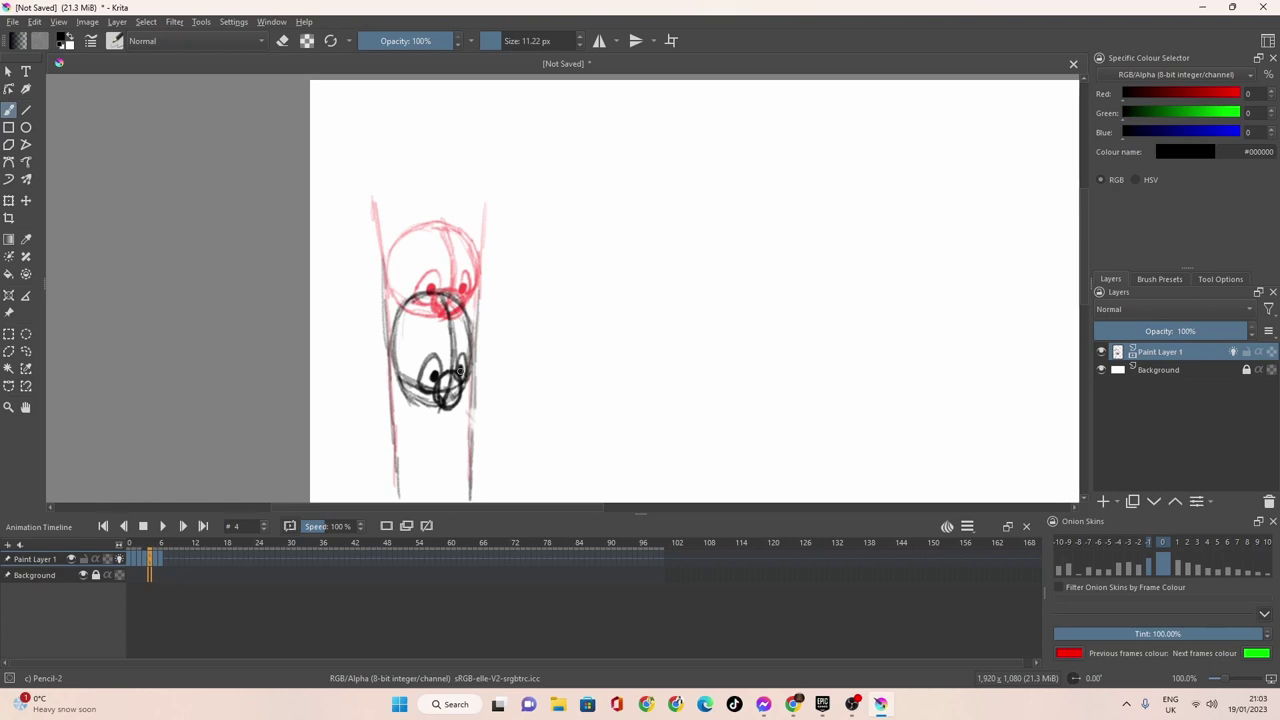
Draw a round nose and the eye outlines on the lower part of the ball on frame 5.
click(156, 561)
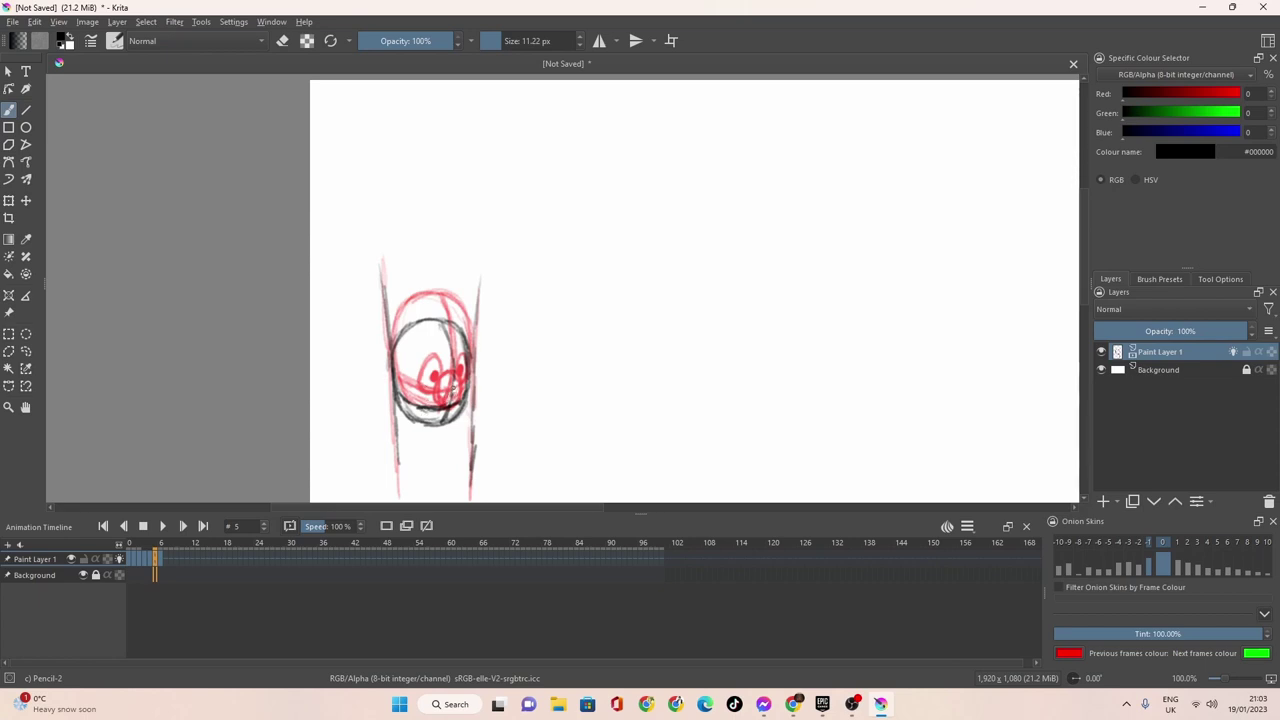
mouse_move(456, 381)
mouse_down()
mouse_move(439, 387)
mouse_move(446, 418)
mouse_move(460, 398)
mouse_move(438, 390)
mouse_move(442, 413)
mouse_up()
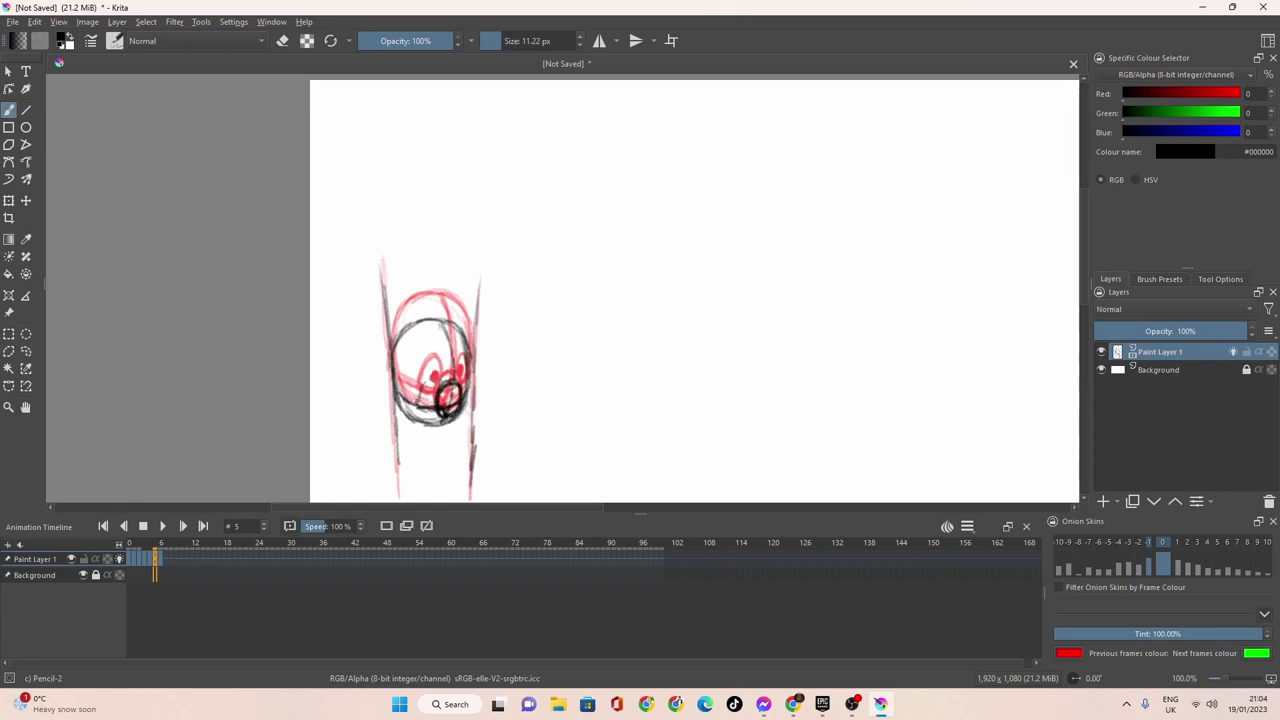
mouse_move(440, 374)
mouse_down()
mouse_move(420, 406)
mouse_move(438, 410)
mouse_up()
Draw a nose and two eyes with pupils on the squashed ball of frame 6, and fill the left pupil on frame 5.
click(162, 554)
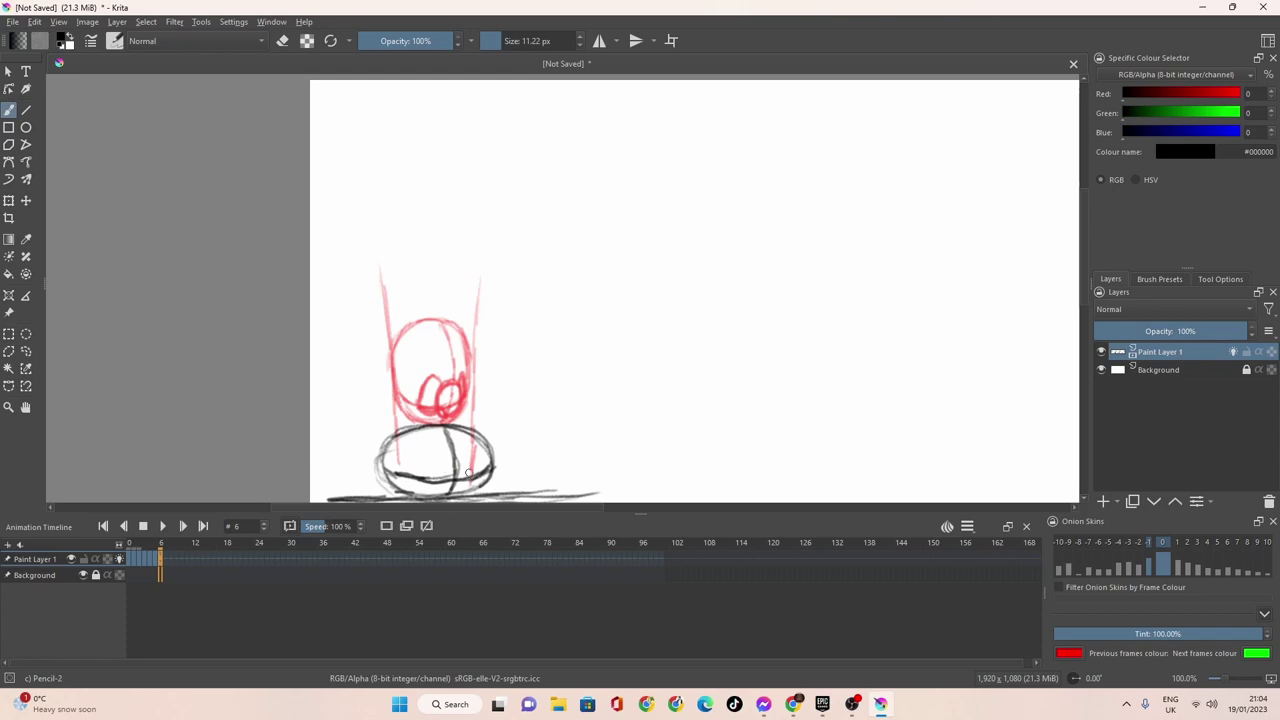
mouse_move(440, 474)
mouse_down()
mouse_move(471, 474)
mouse_move(450, 464)
mouse_move(432, 484)
mouse_move(411, 475)
mouse_move(430, 455)
mouse_move(438, 465)
mouse_move(434, 450)
mouse_move(412, 466)
mouse_move(437, 458)
mouse_move(415, 465)
mouse_move(422, 482)
mouse_move(466, 455)
mouse_up()
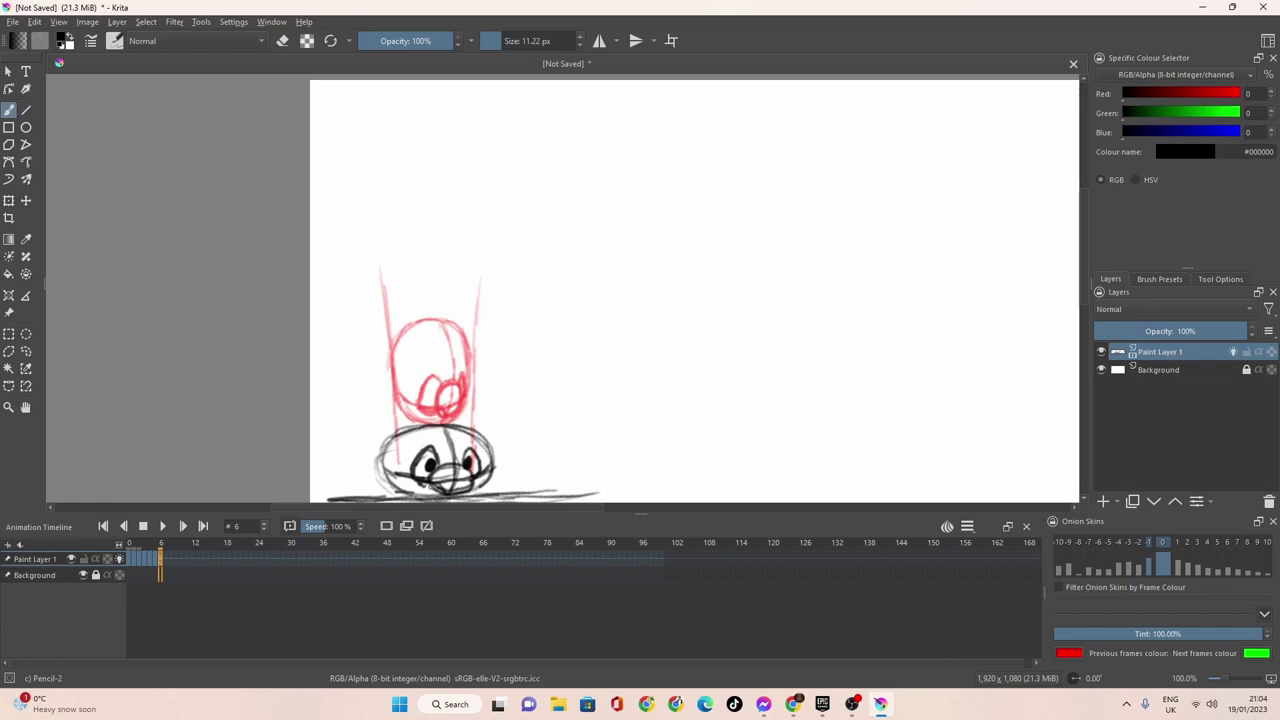
click(156, 561)
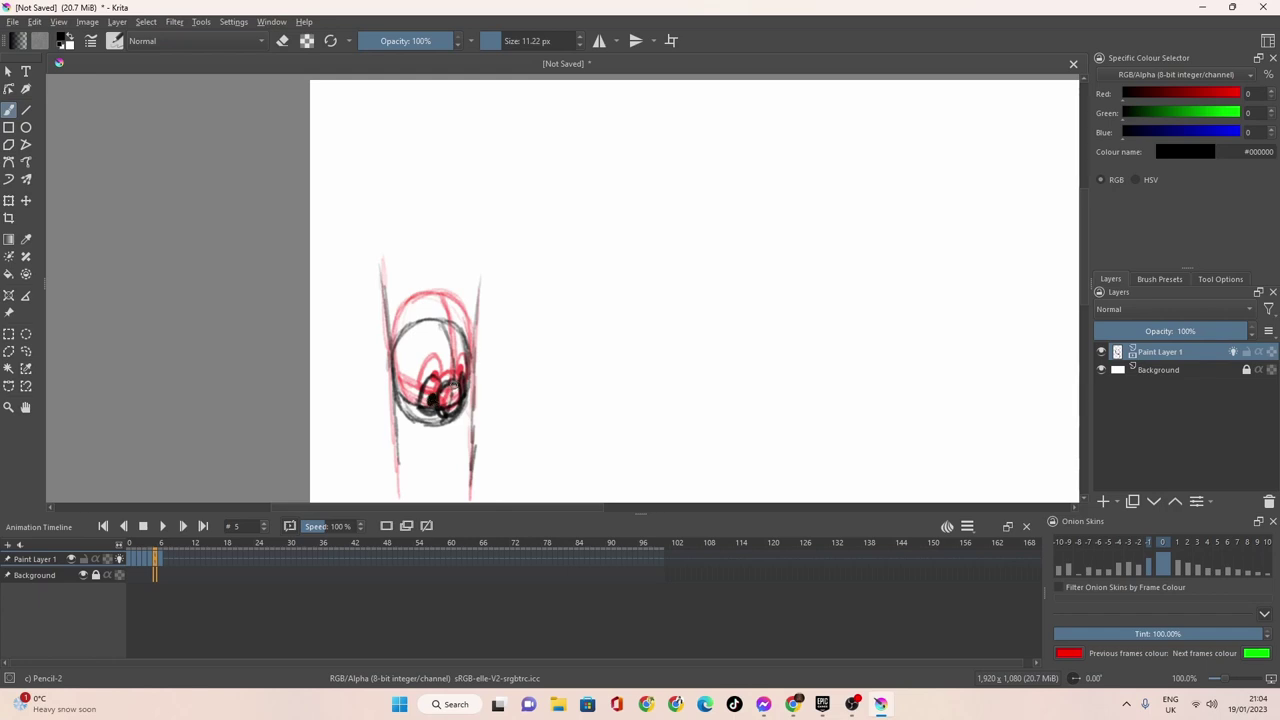
click(161, 559)
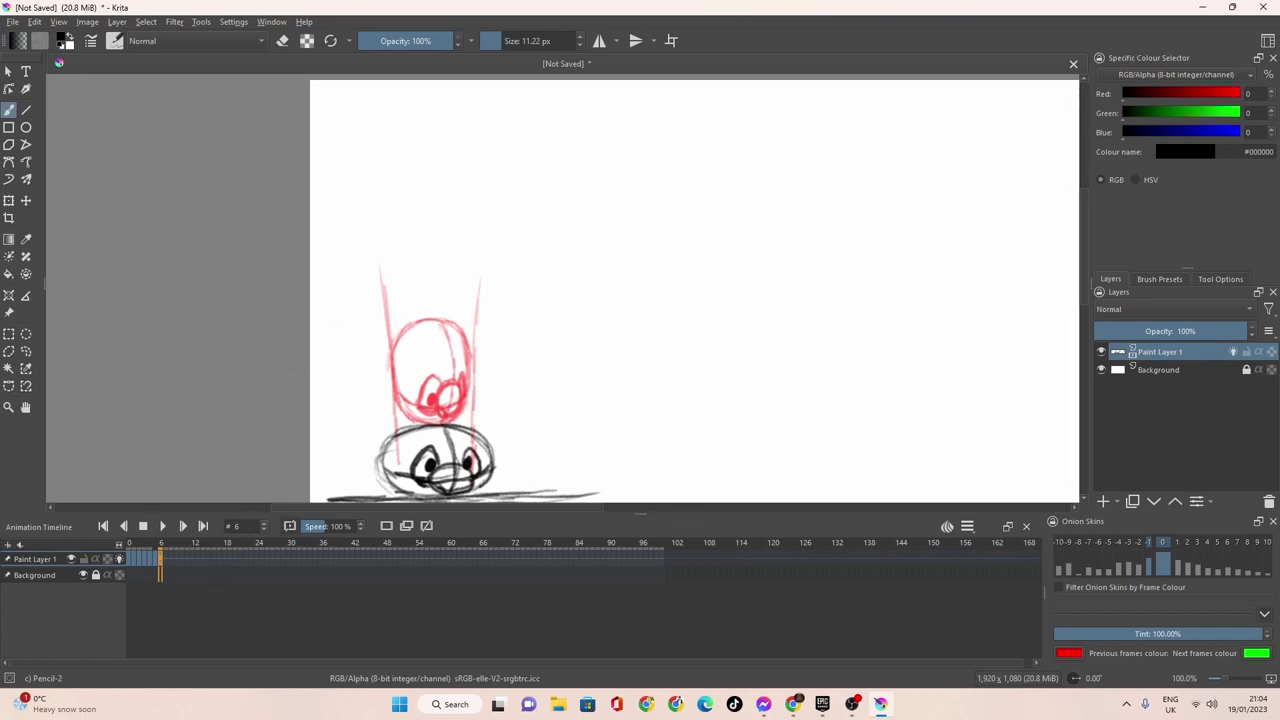
Set the onion skins to show one previous frame and two next frames.
click(1147, 542)
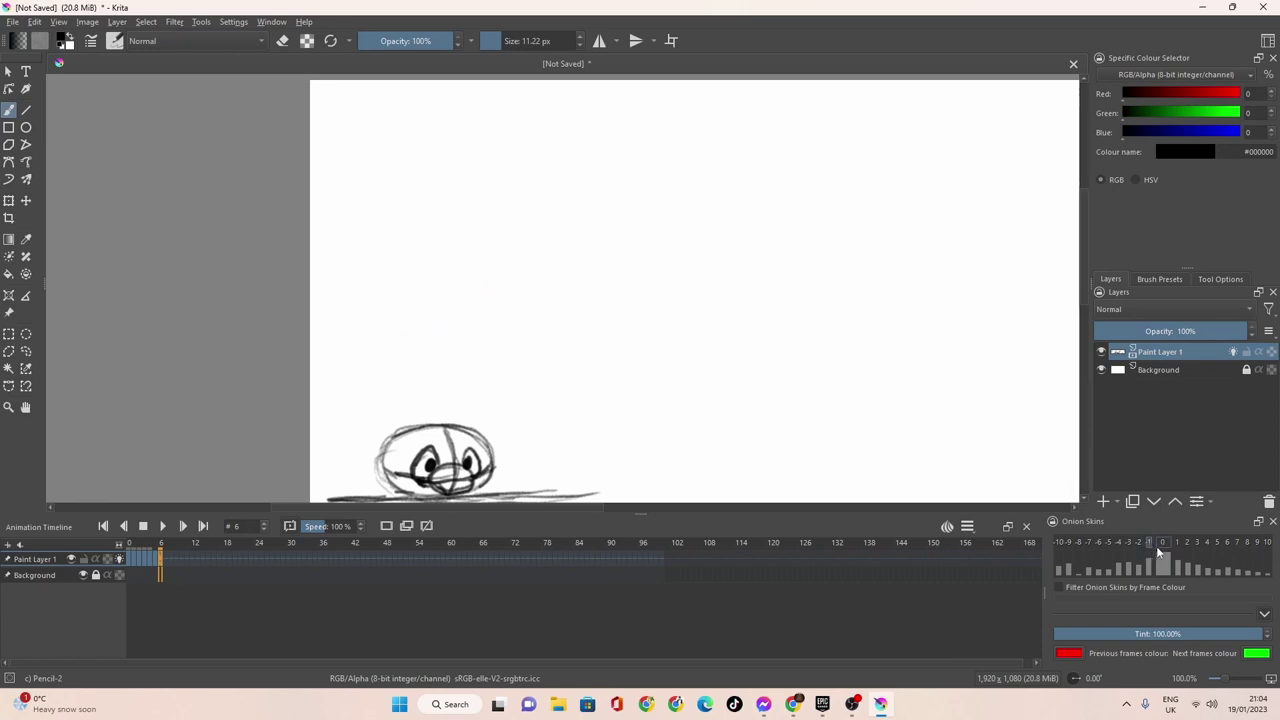
click(1147, 542)
click(1139, 542)
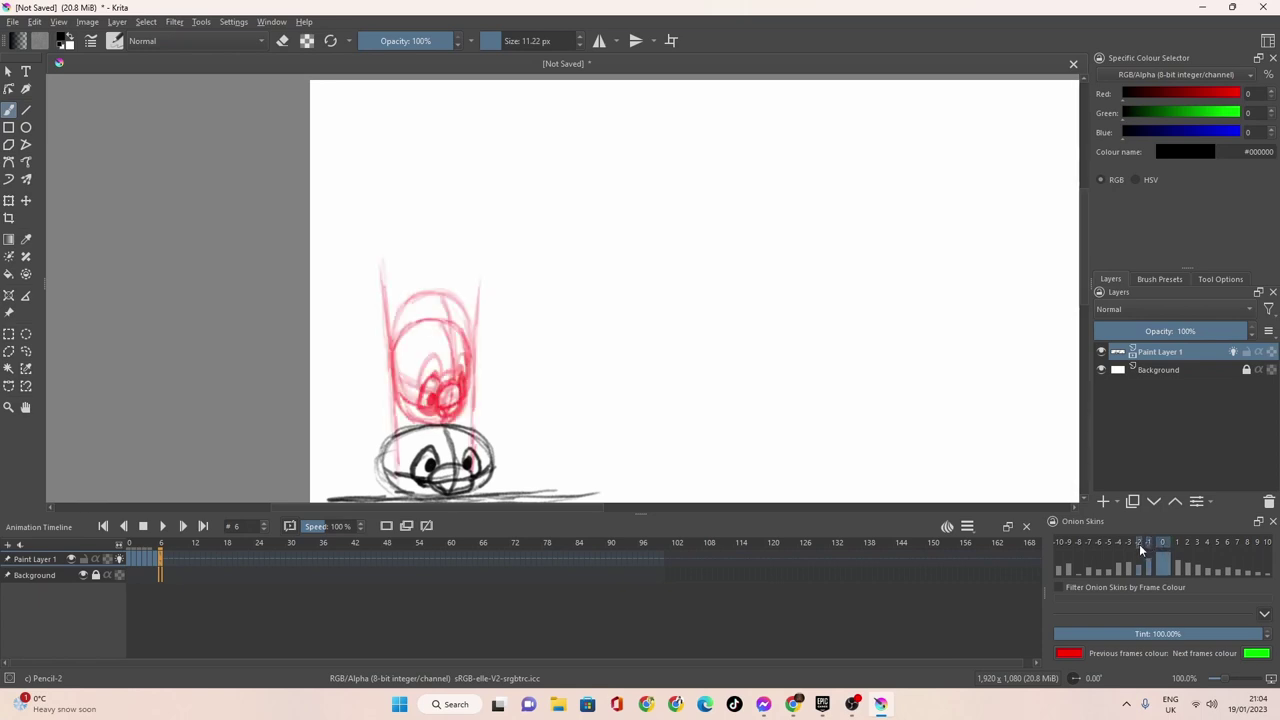
click(1131, 542)
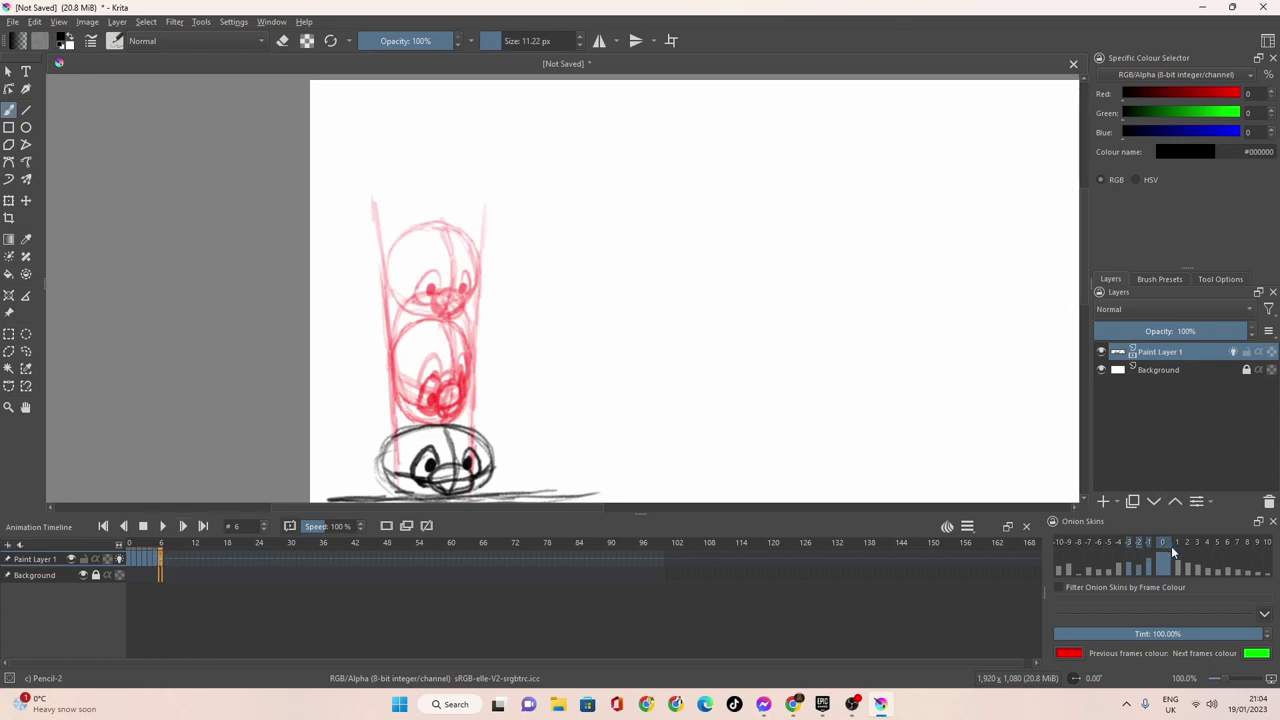
click(1132, 543)
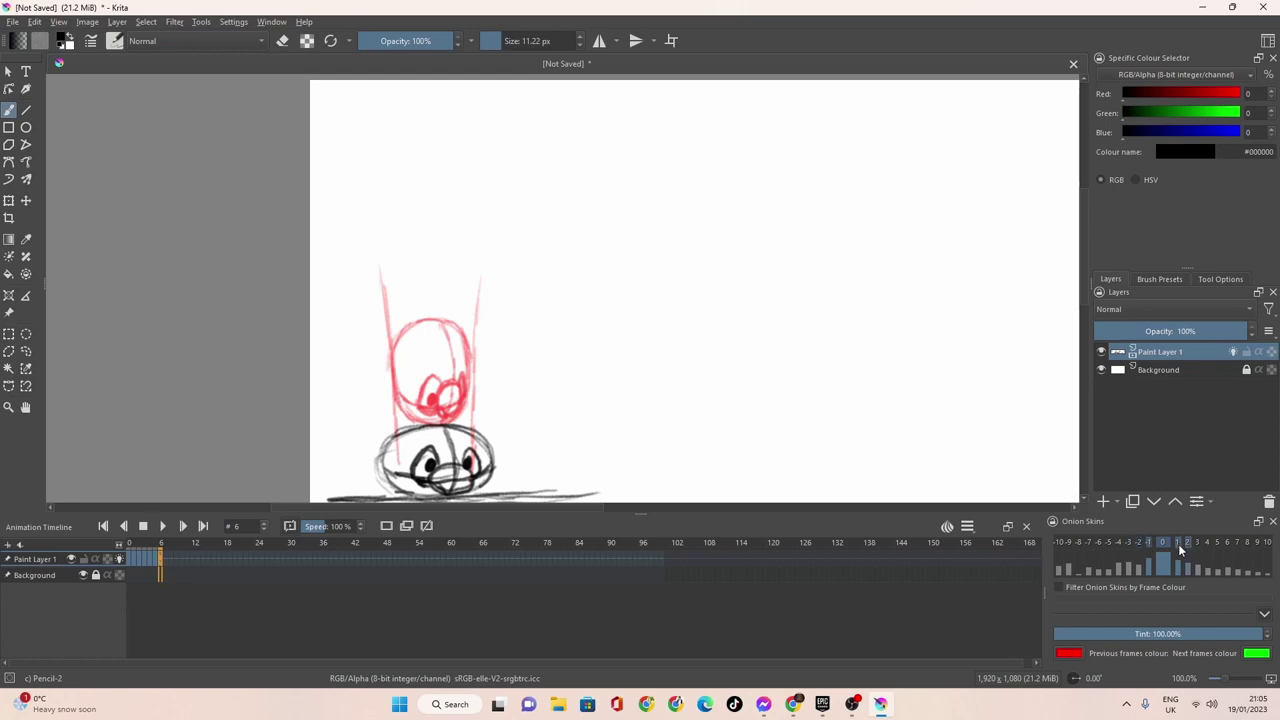
Trace the ground line from the onion skin beneath the ball on frames 5 and 4.
click(156, 558)
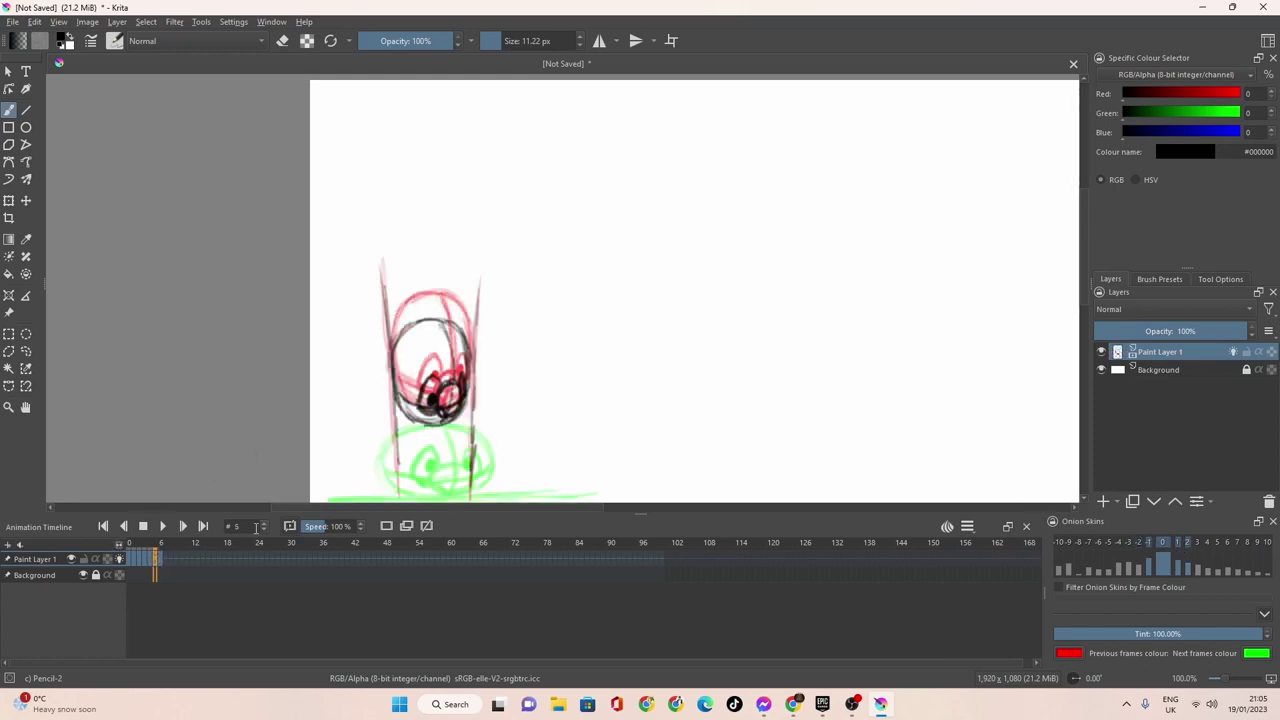
mouse_move(541, 492)
mouse_down()
mouse_move(330, 500)
mouse_move(558, 496)
mouse_up()
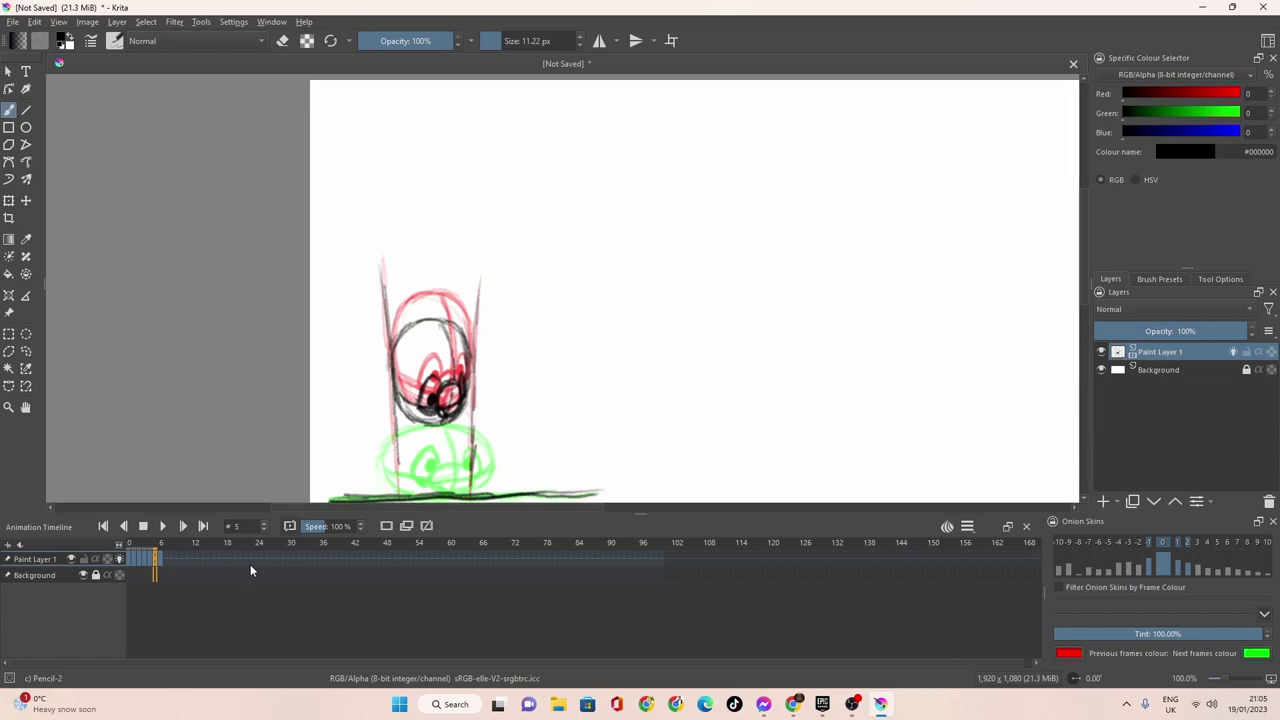
click(149, 561)
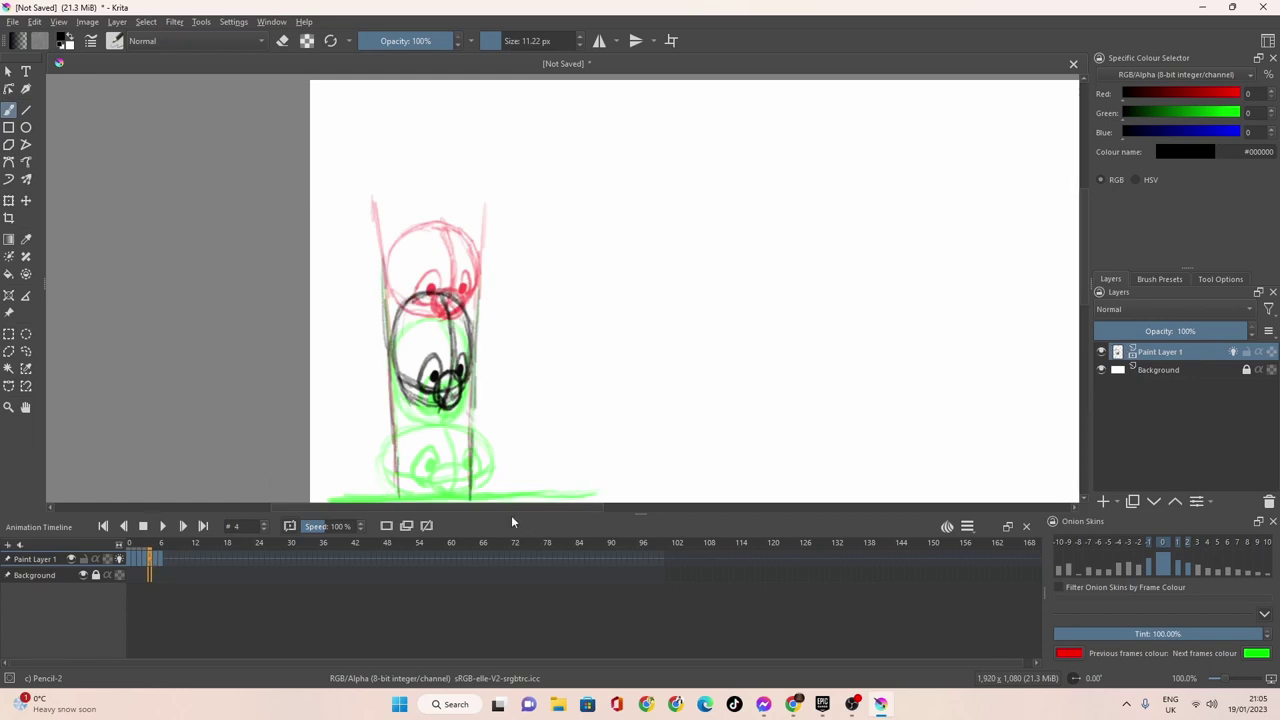
scroll(558, 445, down, 2)
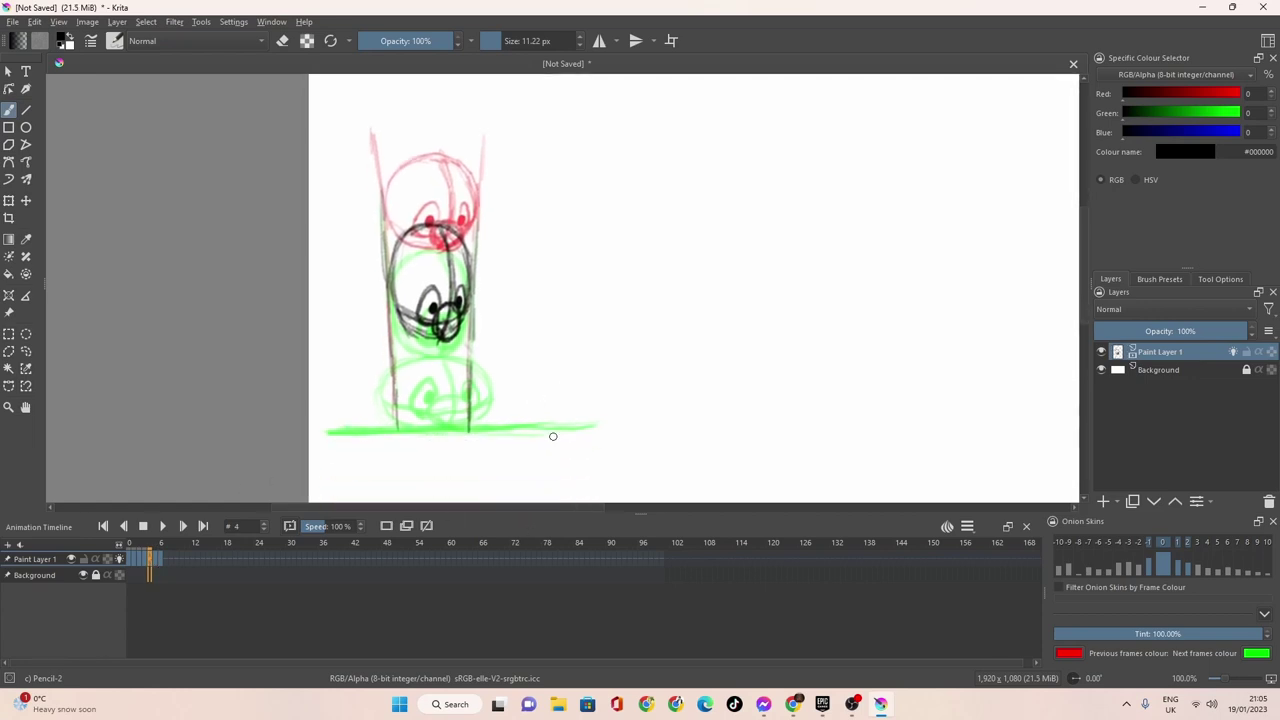
drag(582, 428, 360, 432)
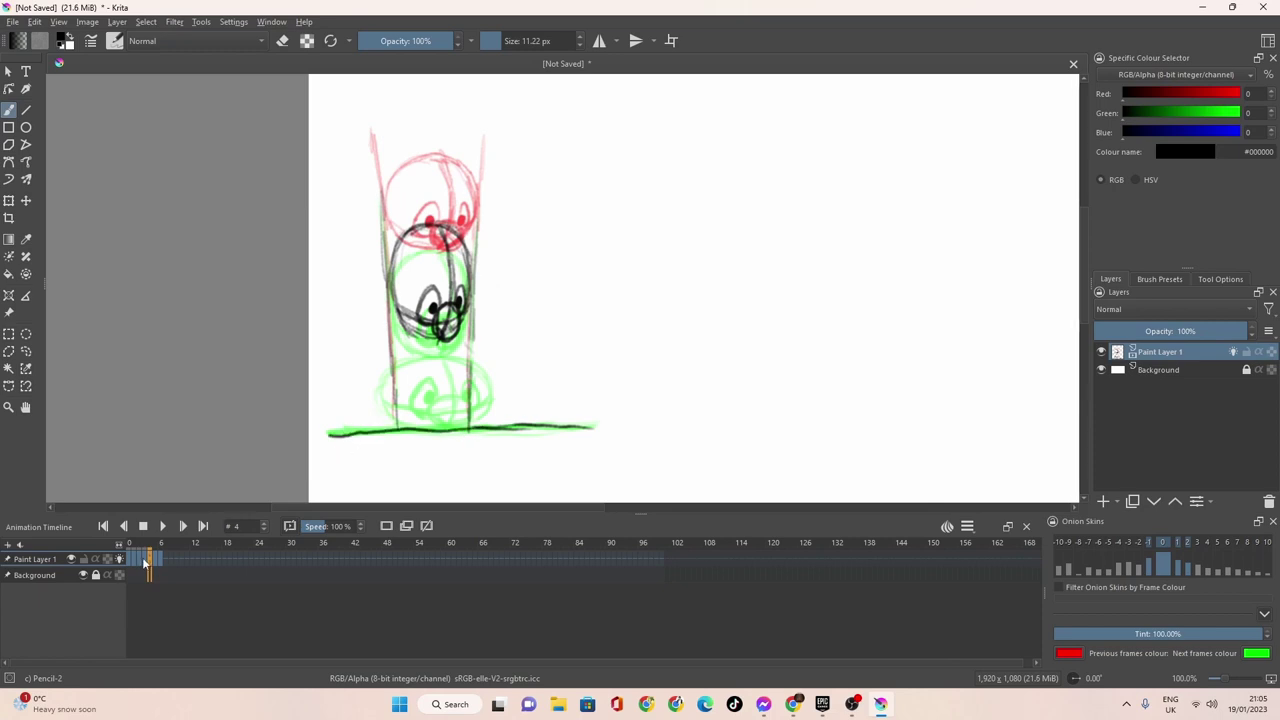
Trace the ground line beneath the ball on frames 3 and 2.
click(146, 559)
drag(600, 425, 325, 437)
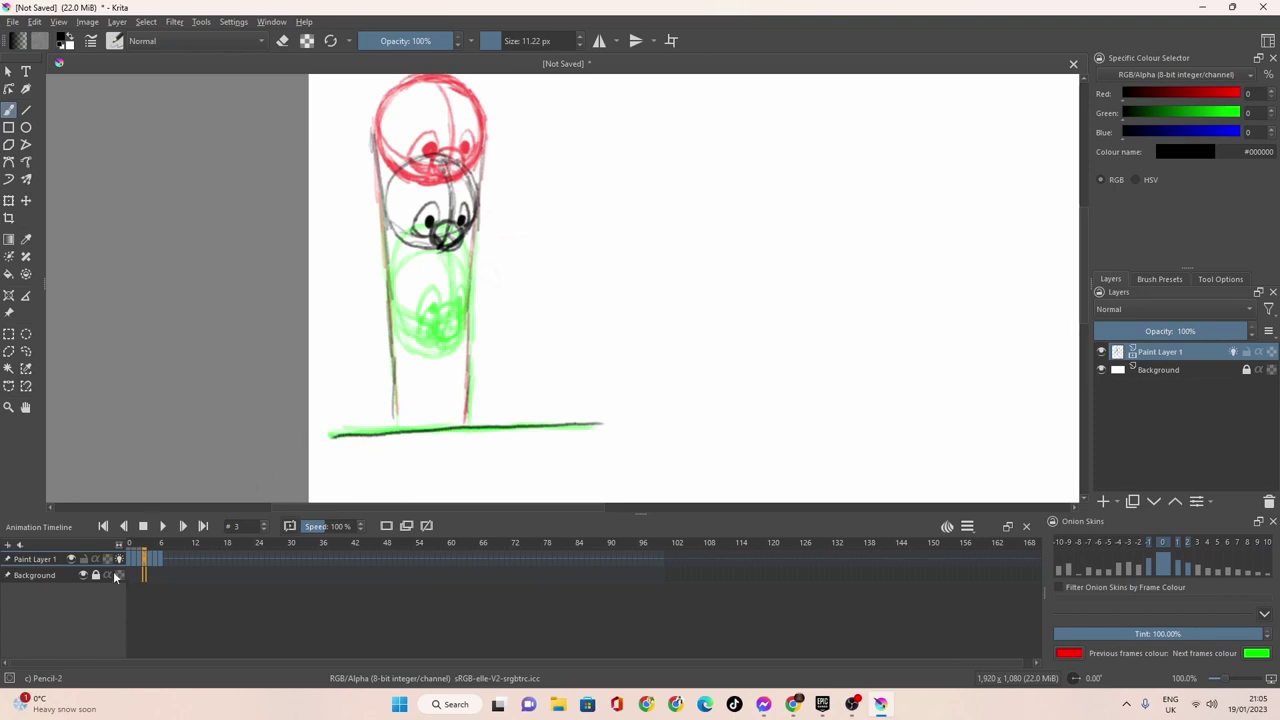
click(140, 560)
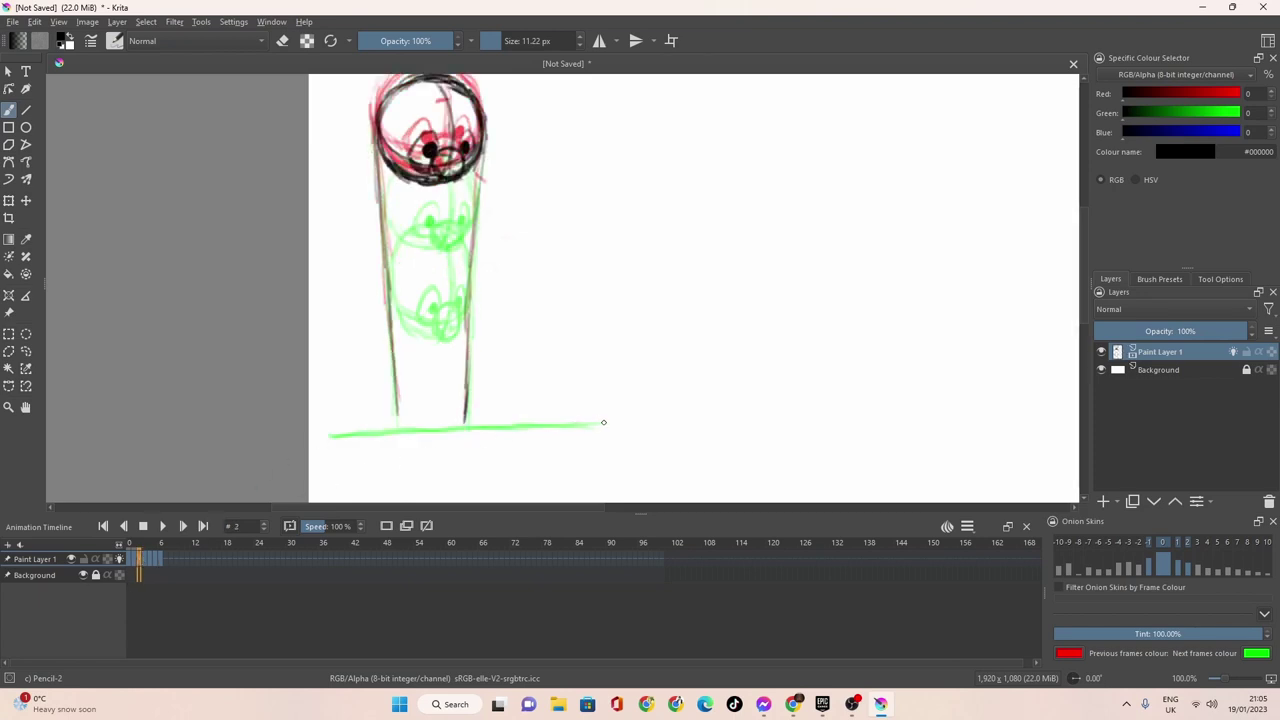
drag(603, 422, 328, 434)
Trace the ground line on frames 1 and 0, extending it to the canvas's left edge.
click(141, 561)
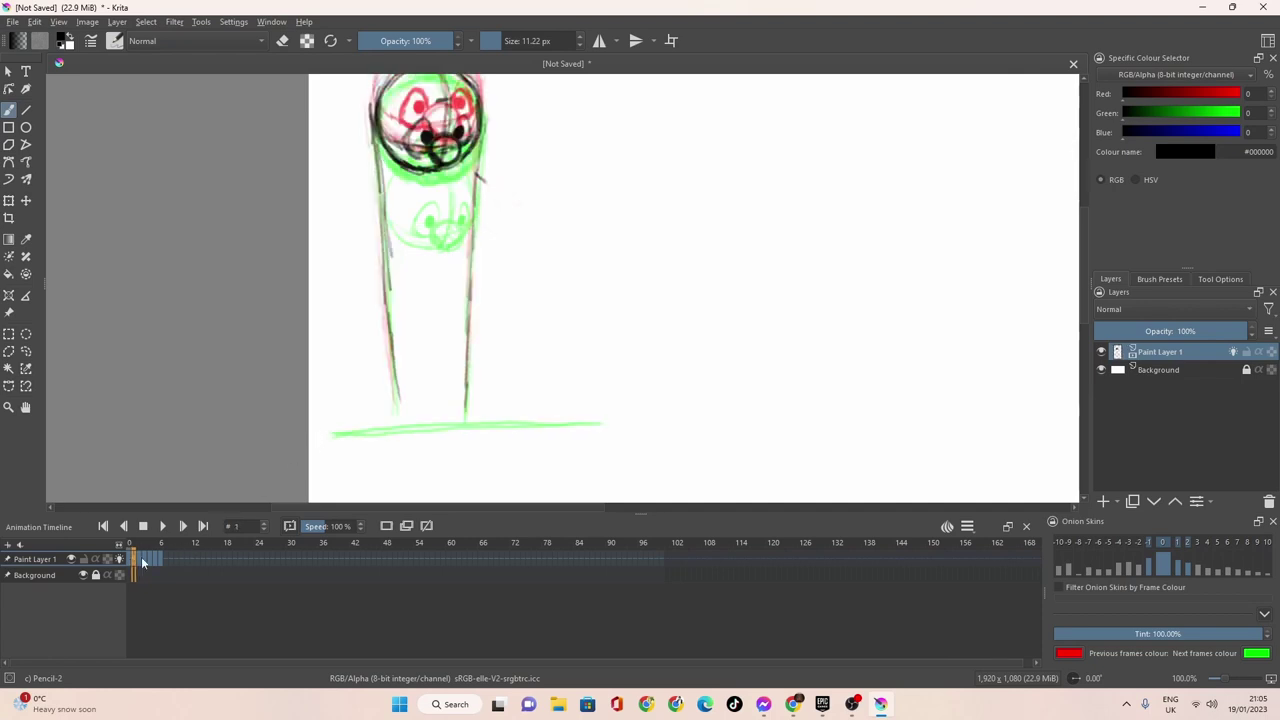
drag(598, 425, 311, 435)
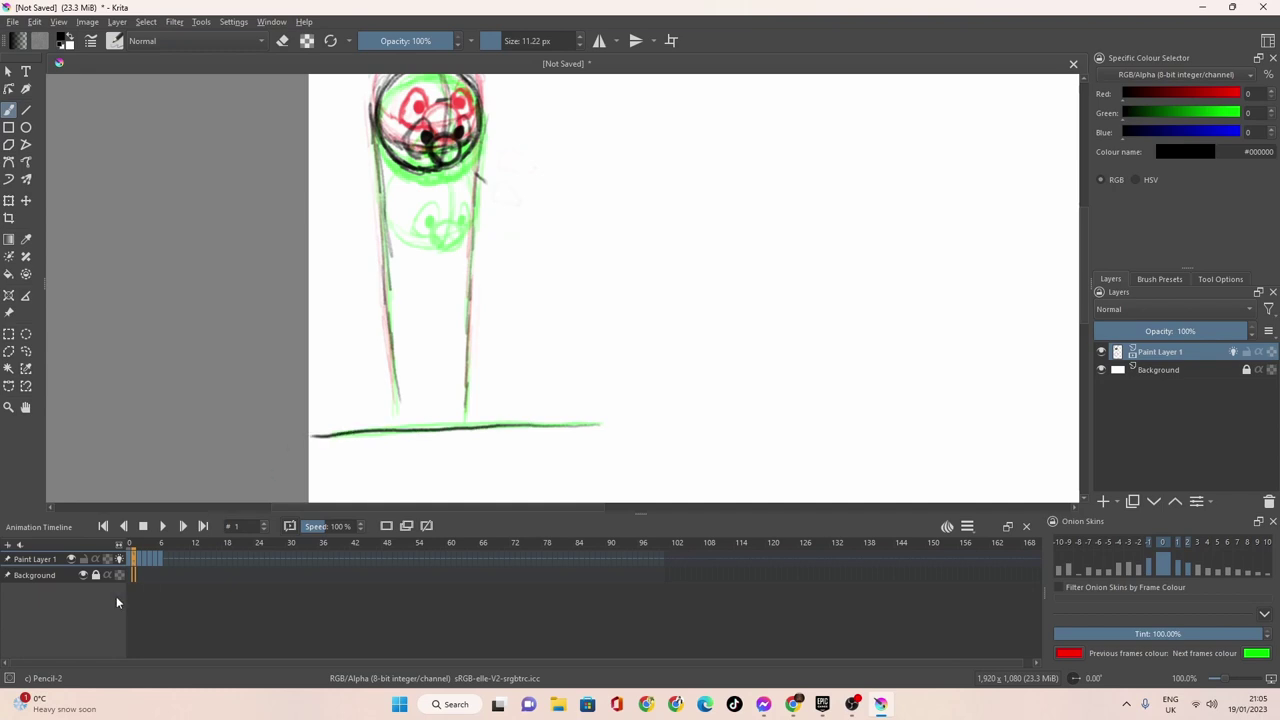
click(129, 559)
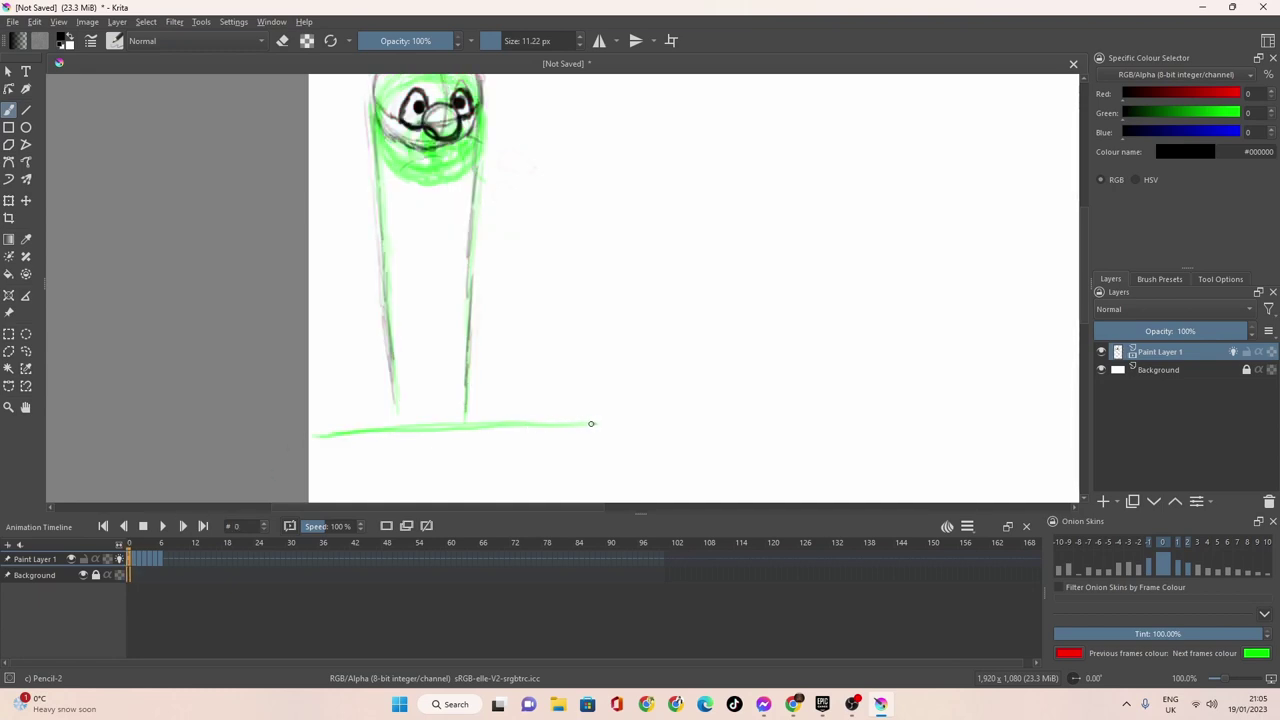
drag(591, 424, 310, 435)
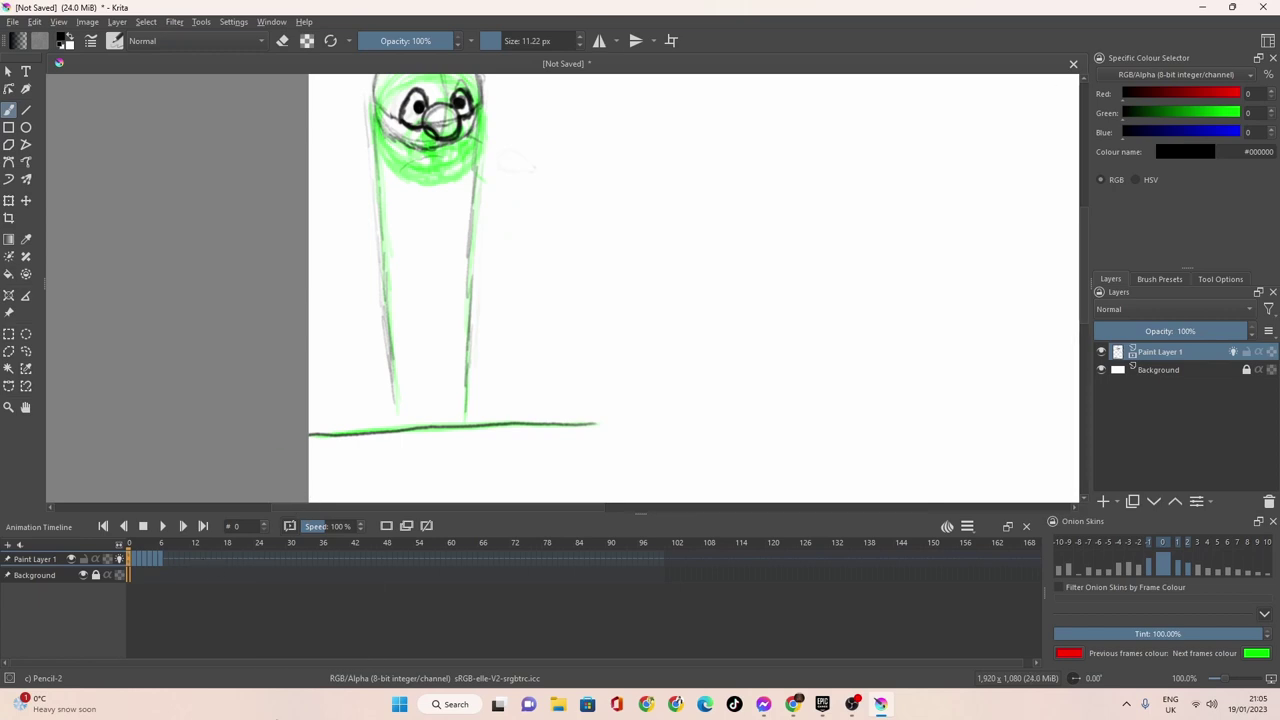
Preview the animation, stop playback and set the clip end to frame 8.
click(163, 526)
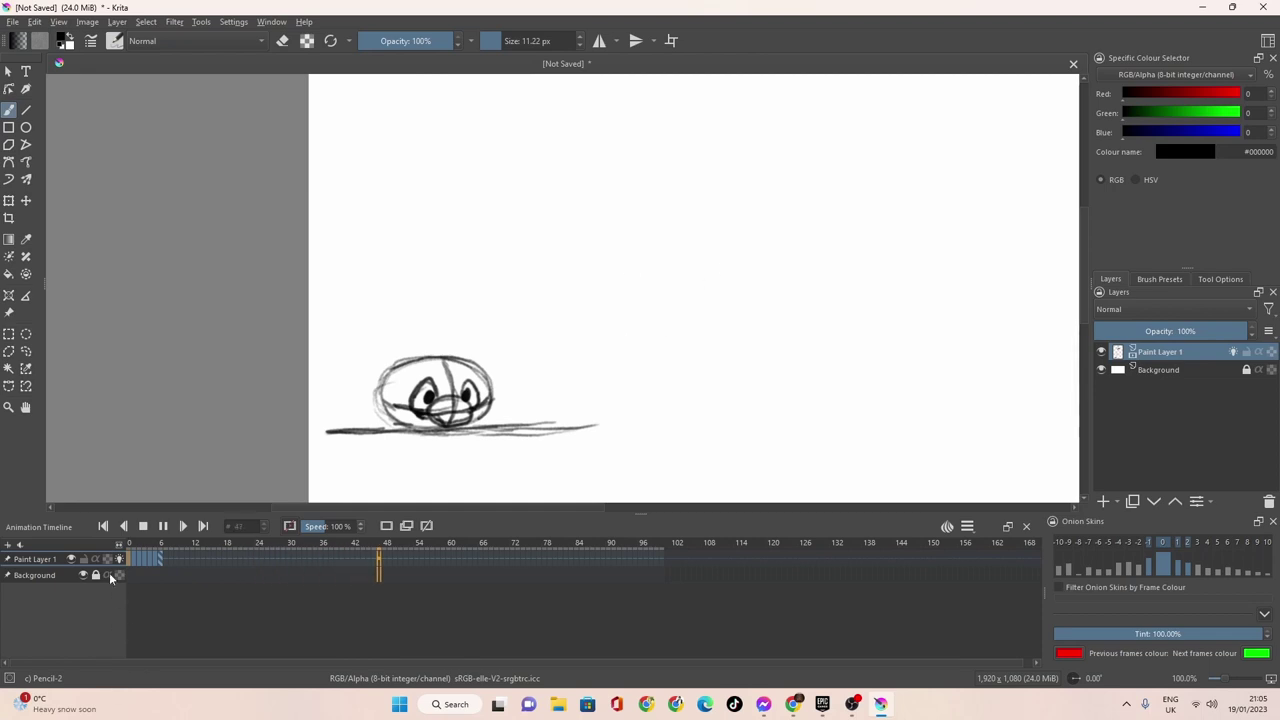
click(163, 526)
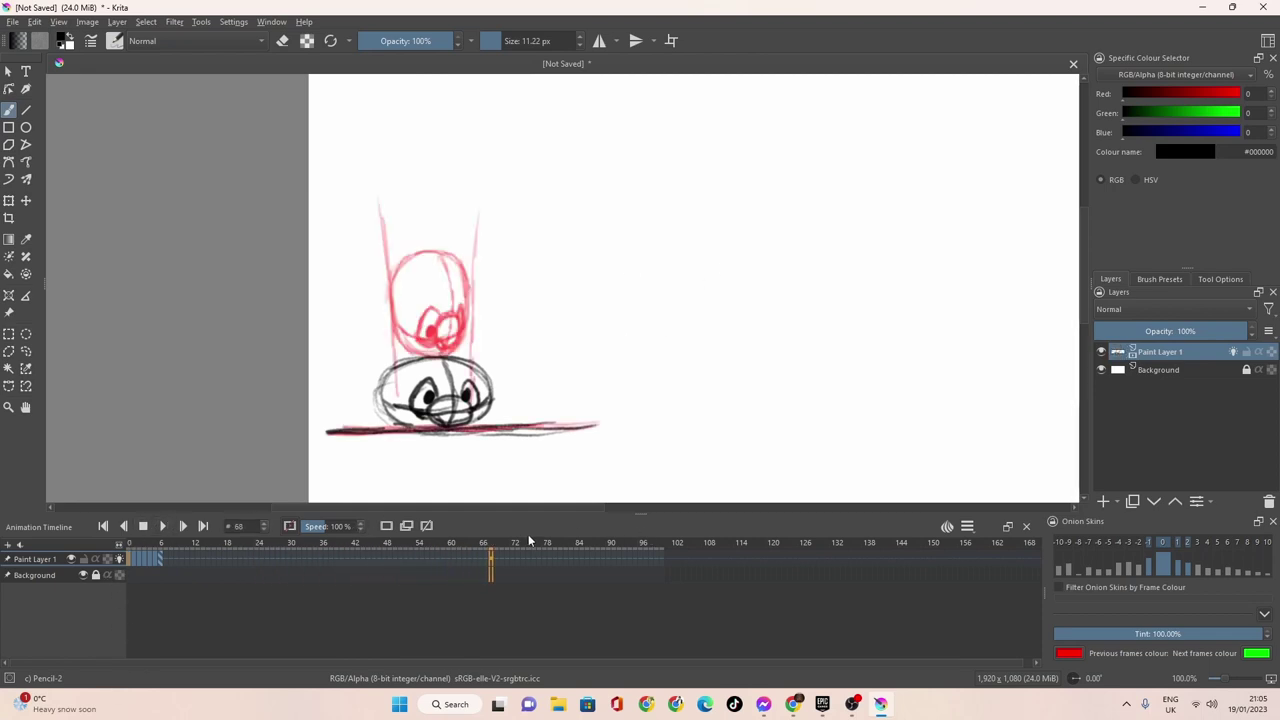
click(967, 526)
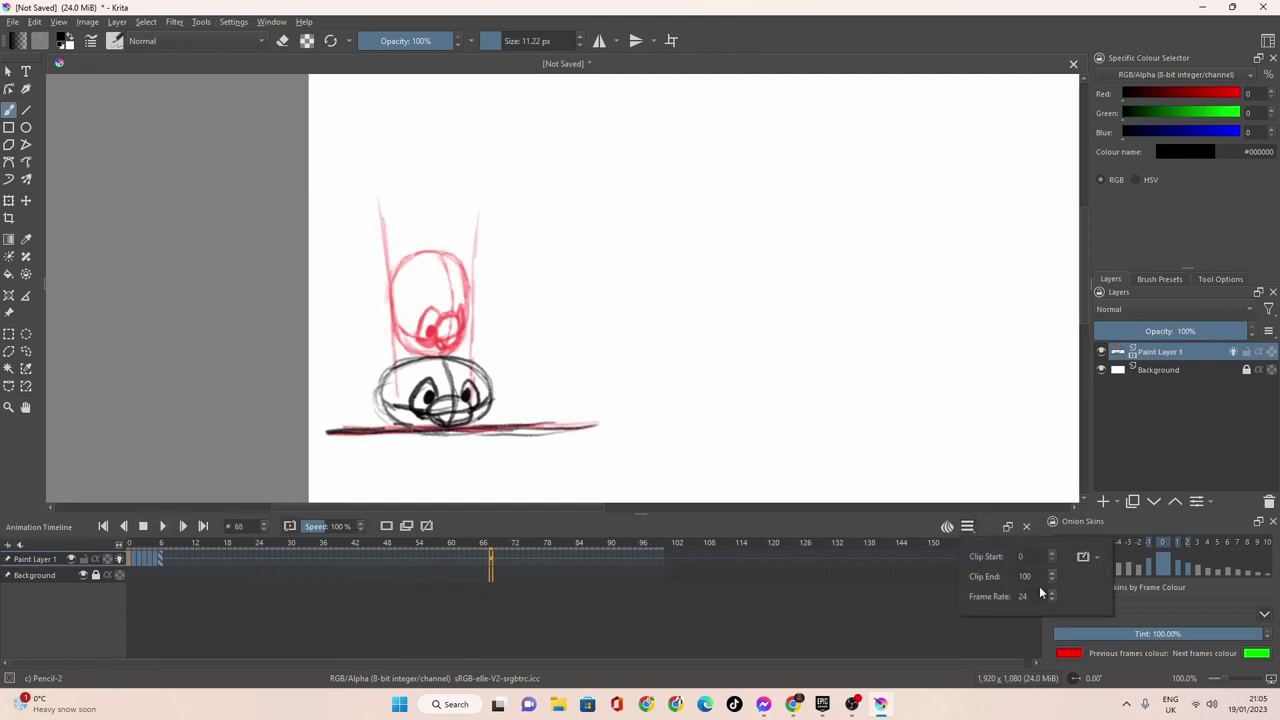
click(1041, 578)
key(BackSpace)
key(BackSpace)
key(BackSpace)
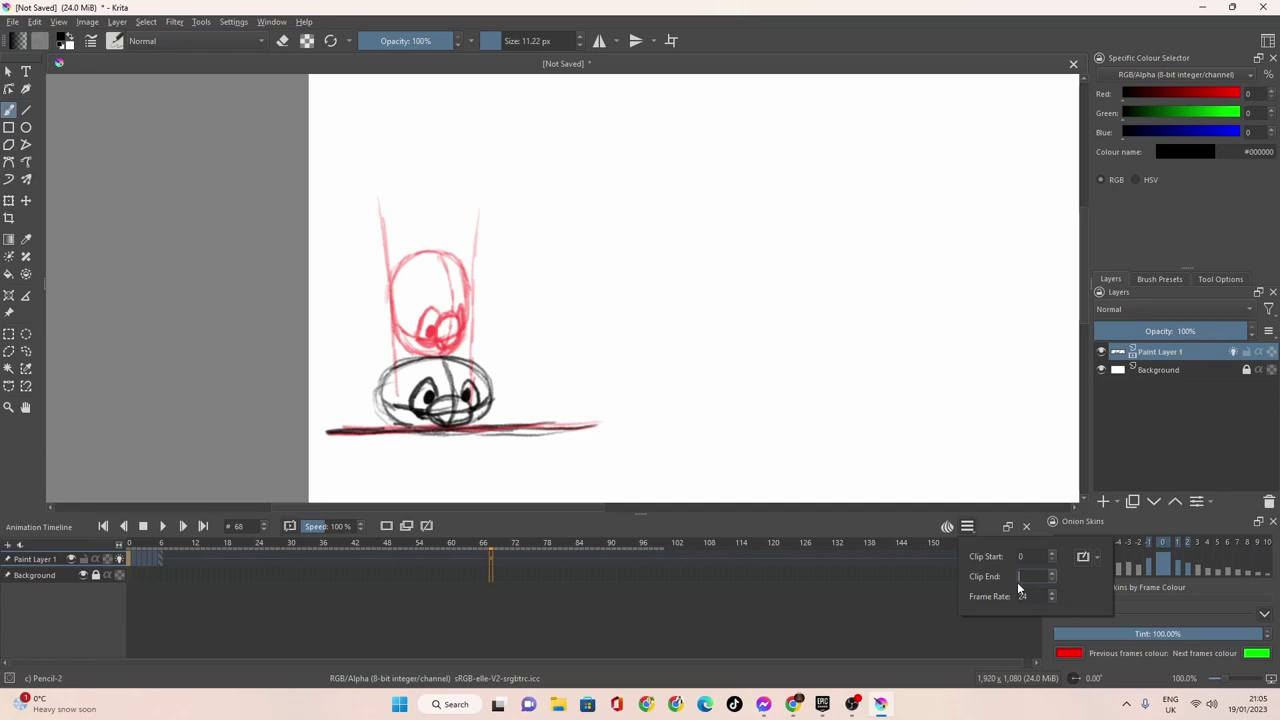
text(8)
click(839, 373)
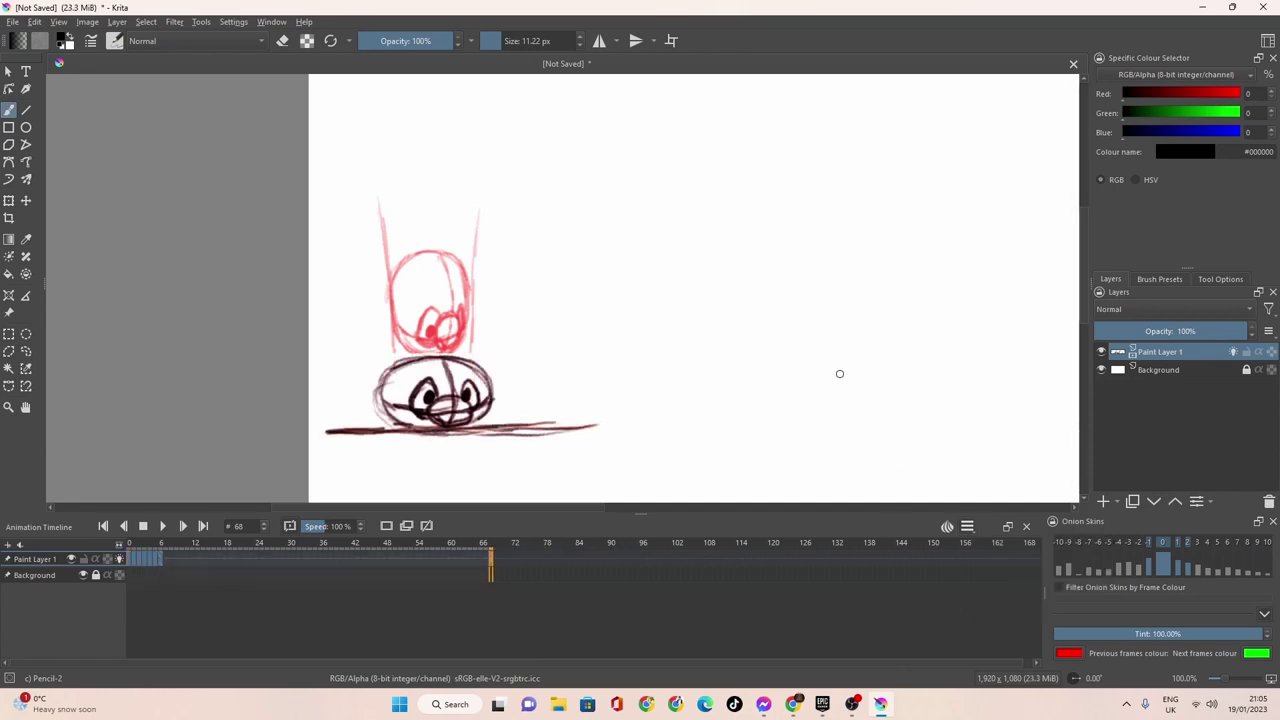
Preview the animation, shorten the clip end so playback covers only the drawn frames, and preview it again.
click(162, 526)
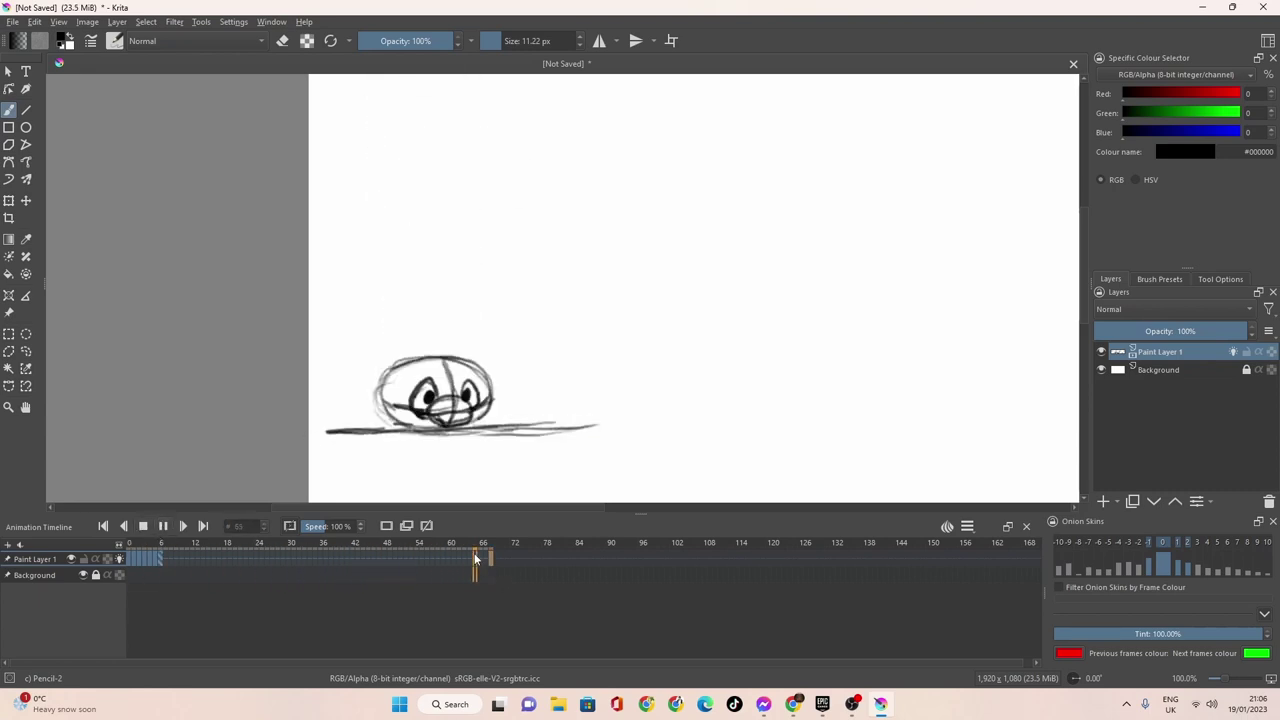
click(159, 527)
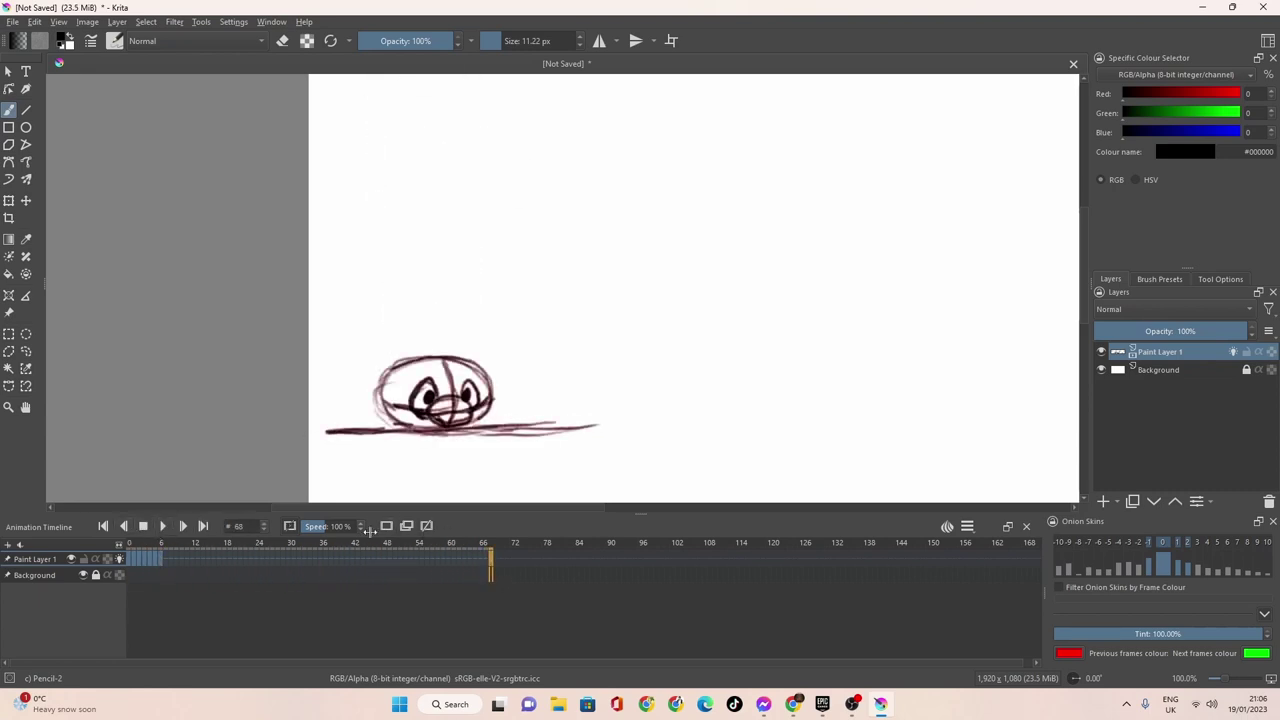
click(967, 527)
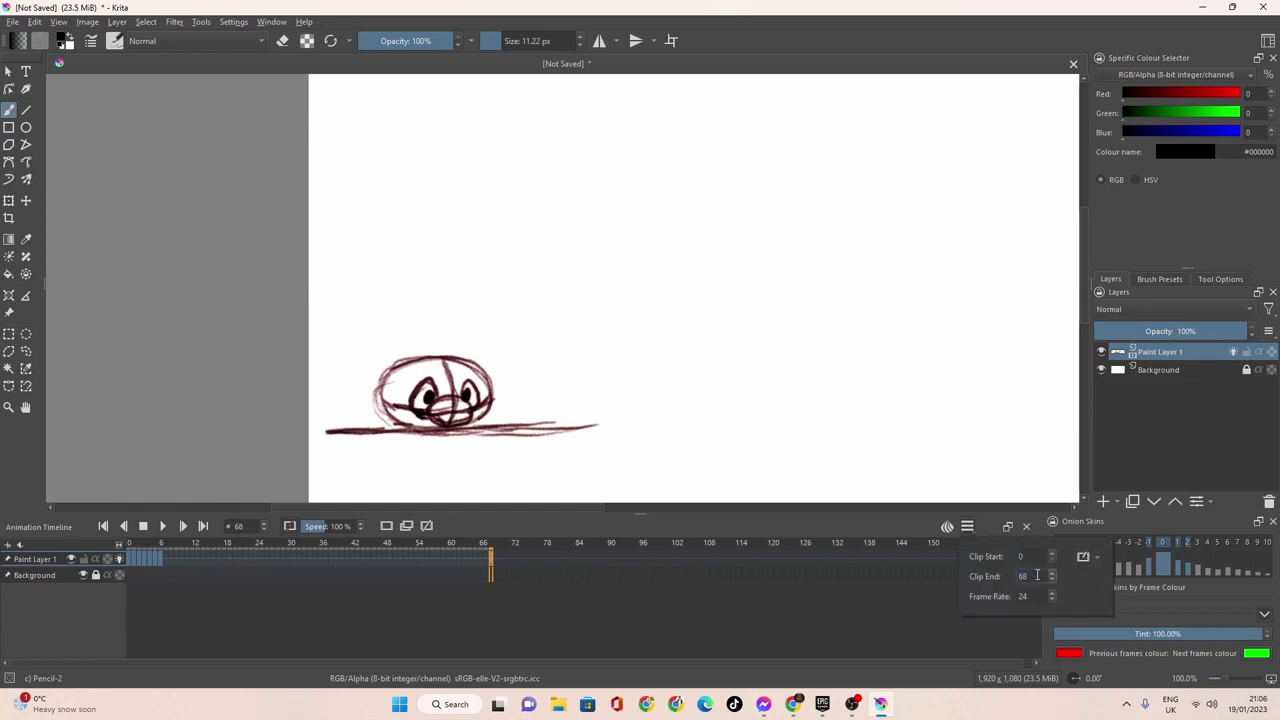
click(514, 618)
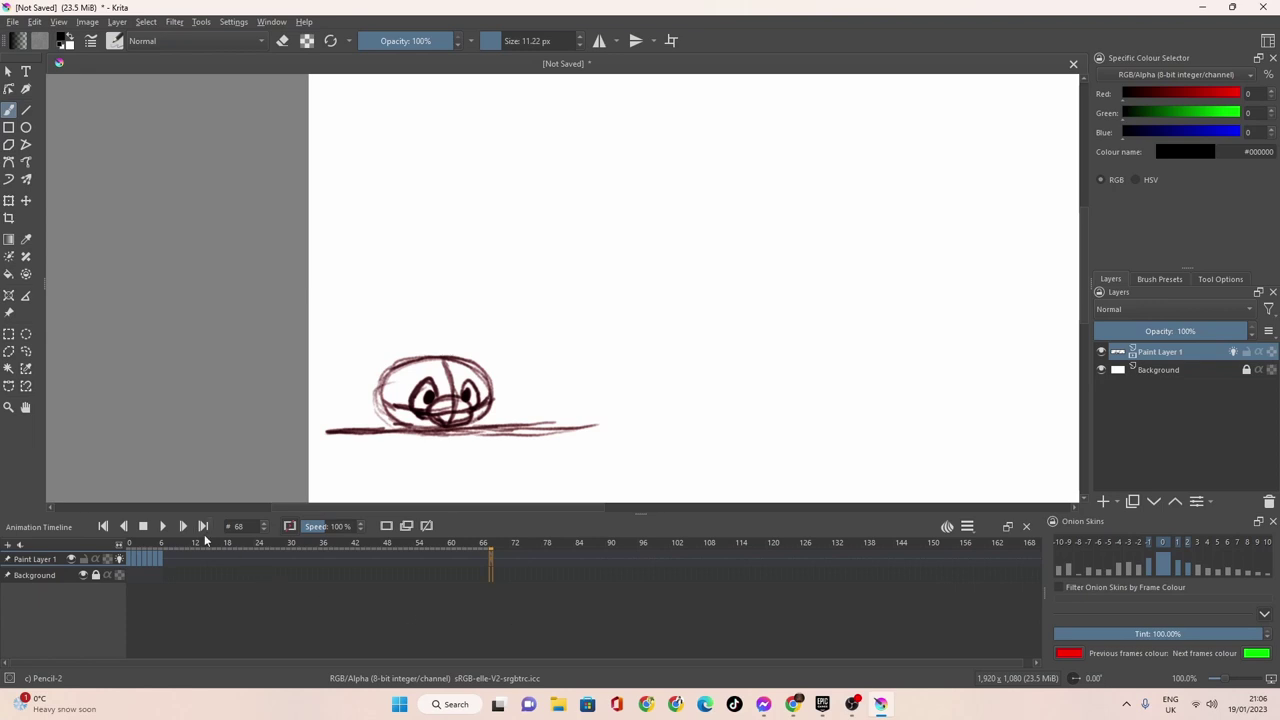
click(163, 526)
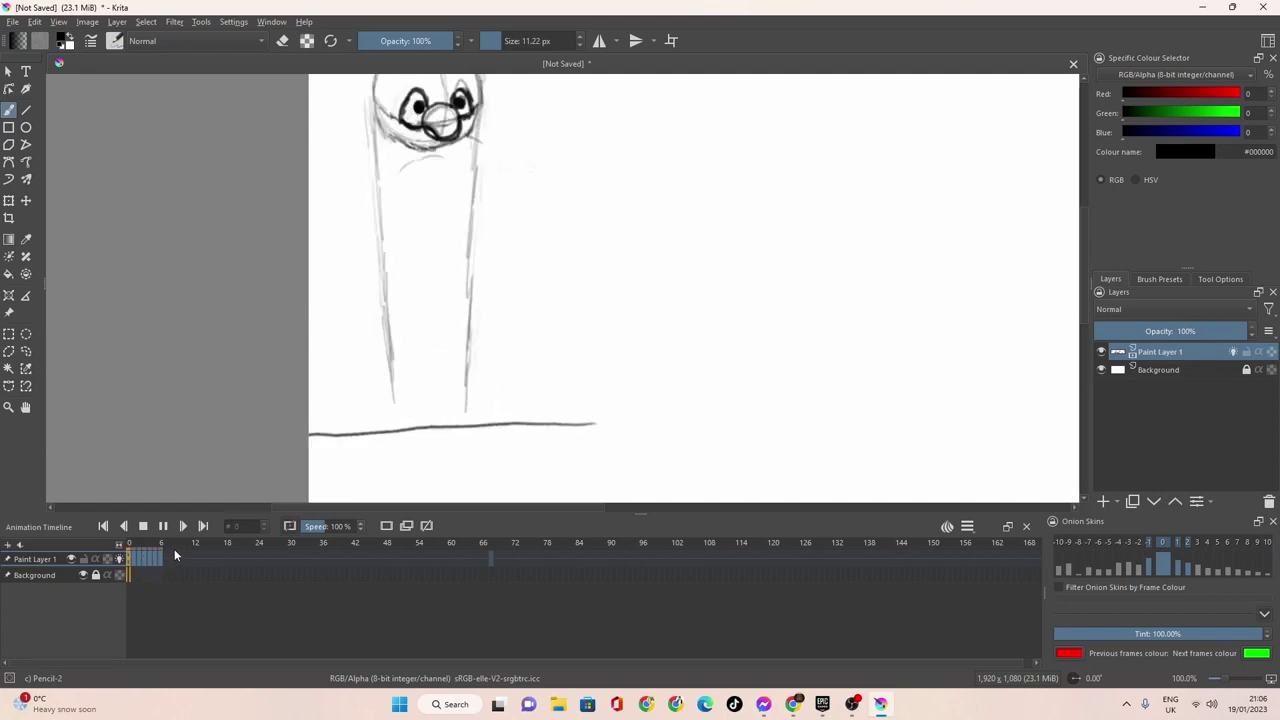
click(163, 526)
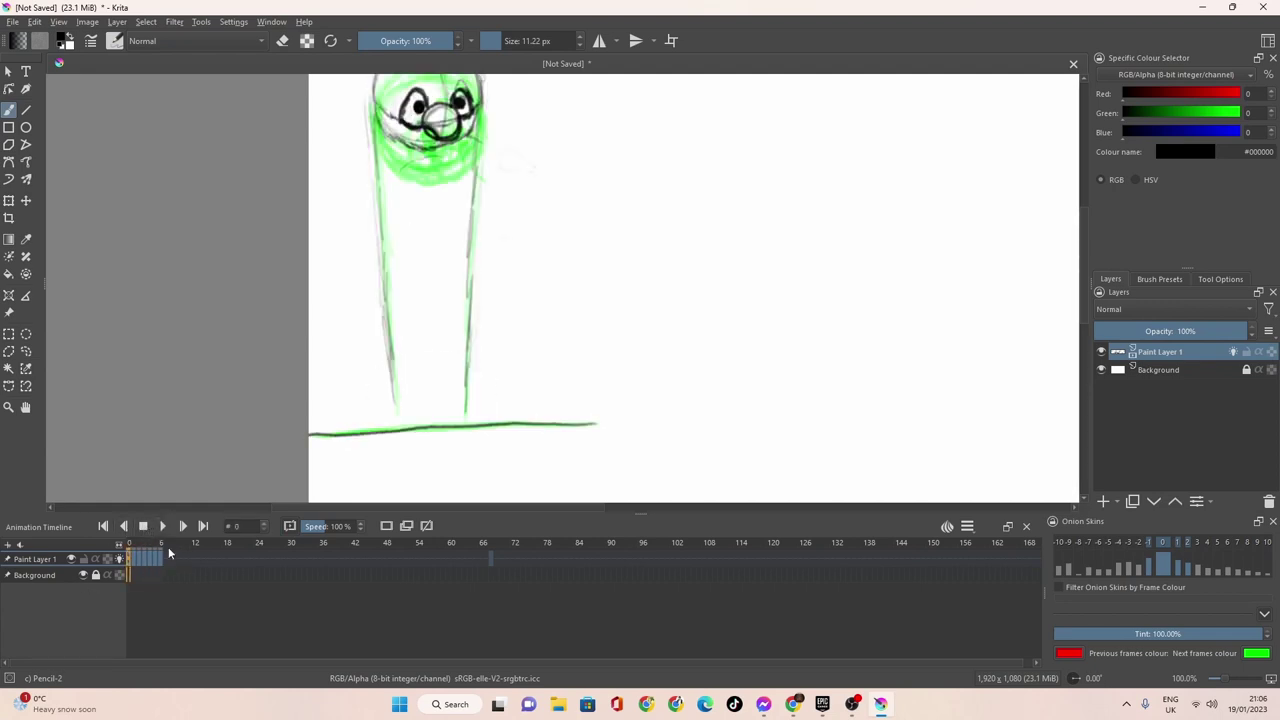
Move the squashed character's keyframe from frame 6 out to frame 9, leaving room for in-between frames.
click(163, 566)
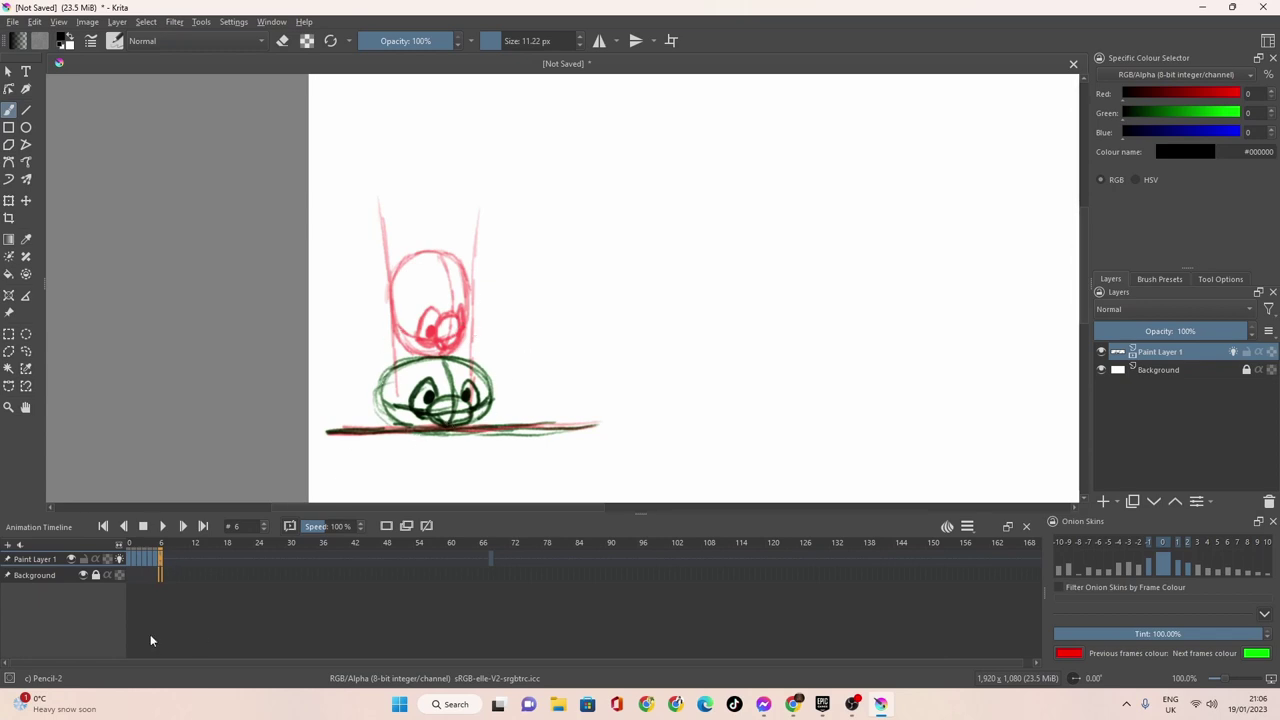
click(165, 557)
click(182, 553)
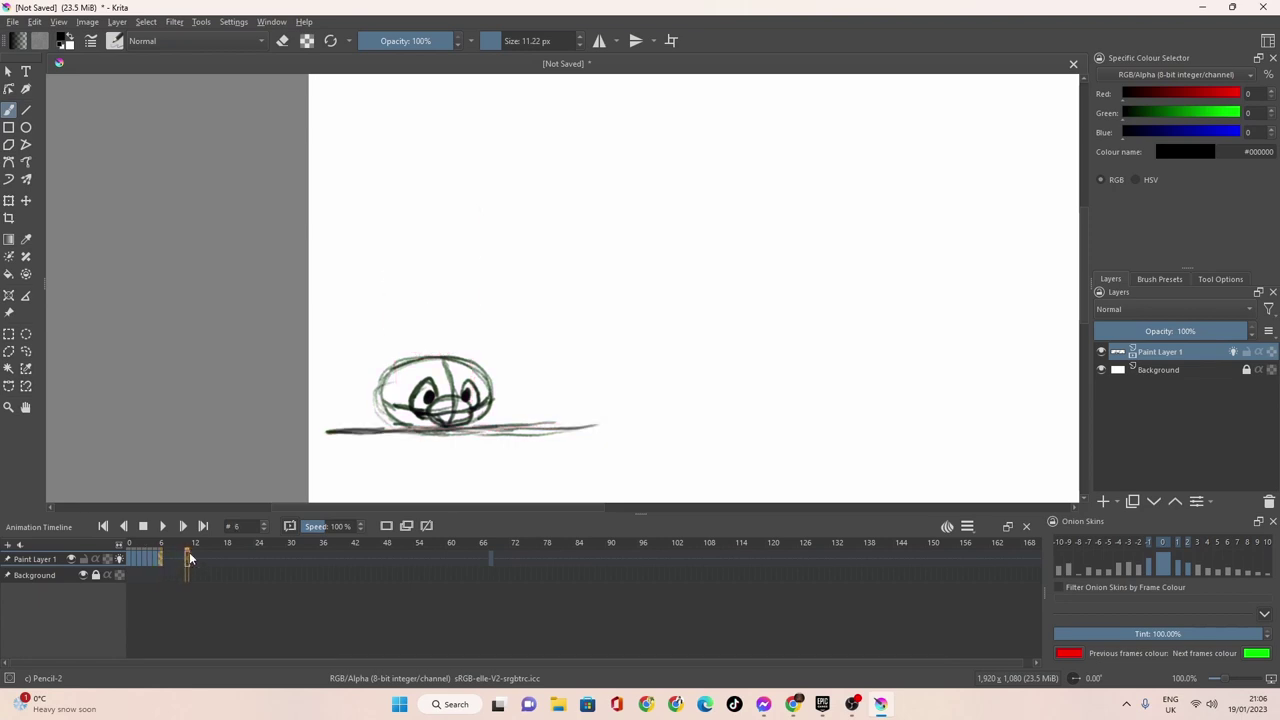
click(161, 560)
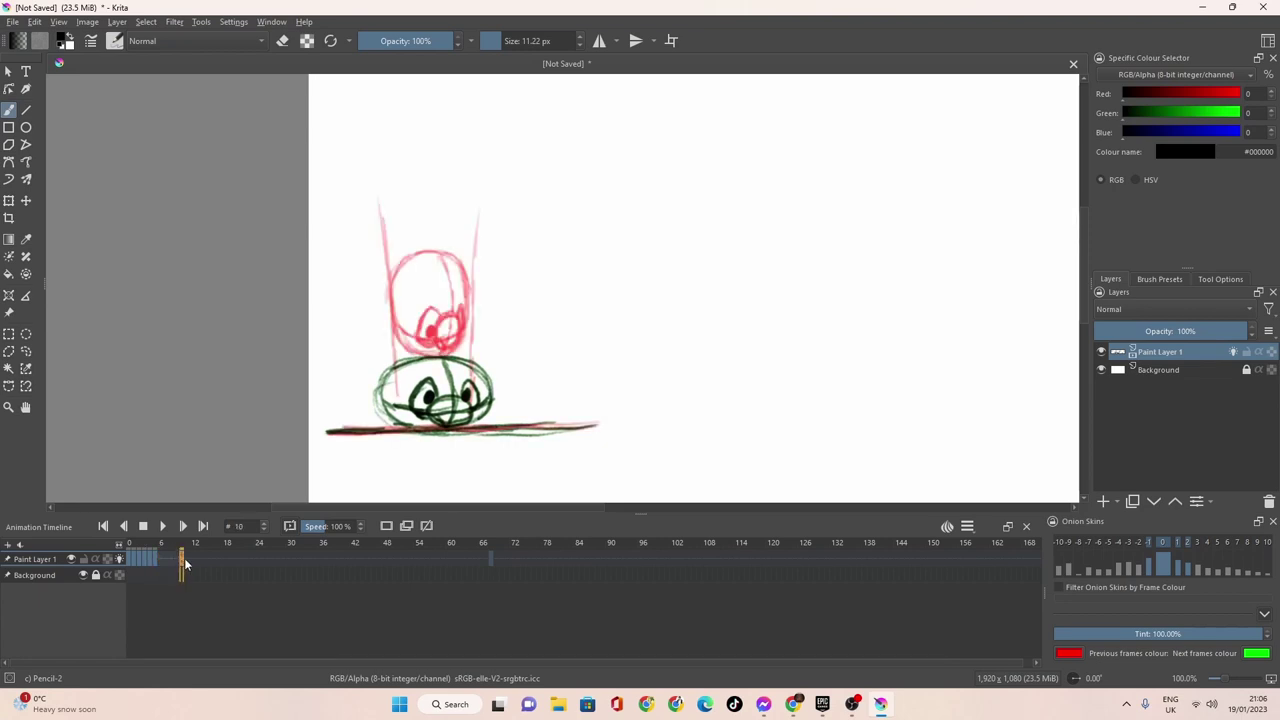
key(Left)
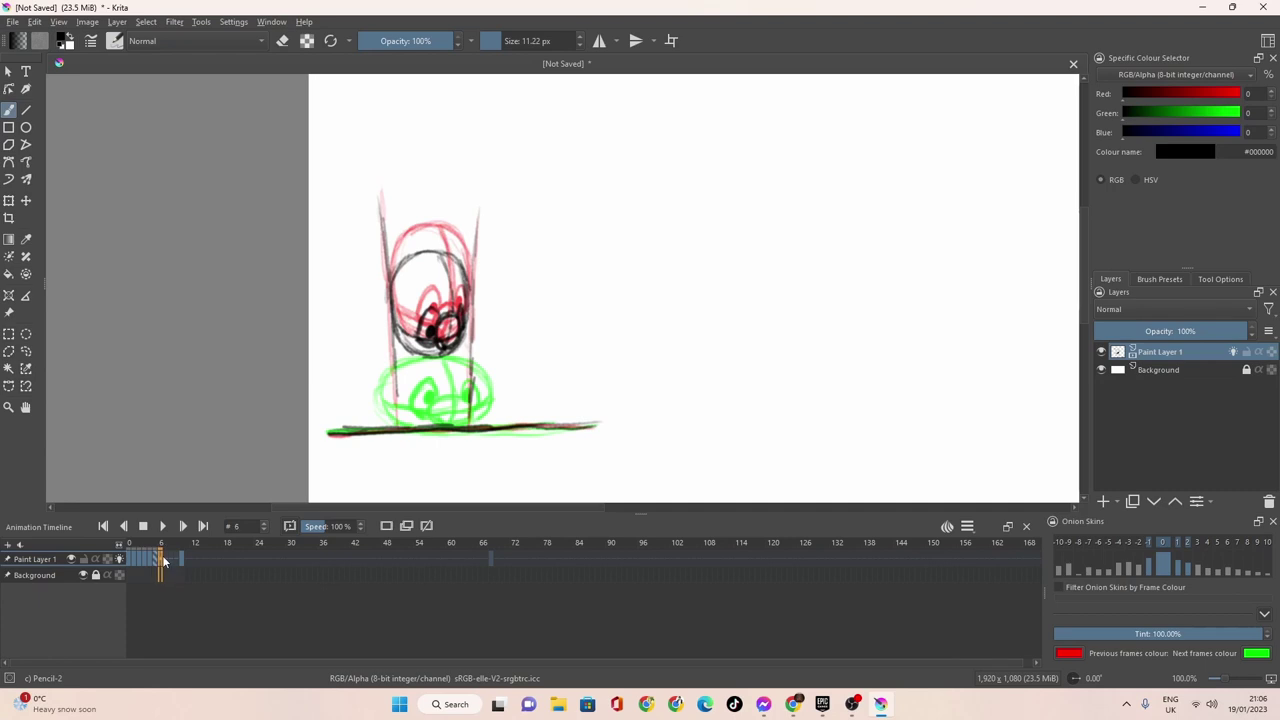
click(182, 557)
Duplicate the stretched character drawing from frame 5 onto frame 6.
click(160, 561)
click(165, 560)
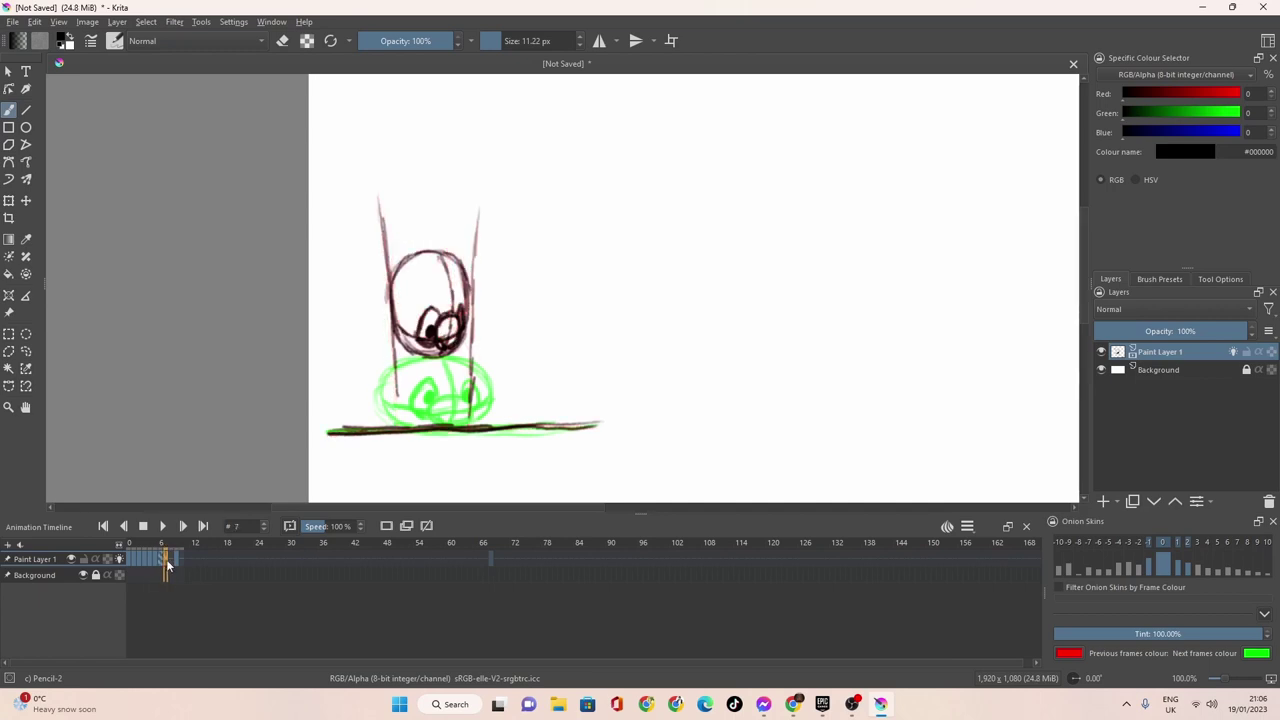
key(Left)
Turn off the active onion skins, add a blank frame at frame 7, and show the -1 onion skin there.
click(1173, 542)
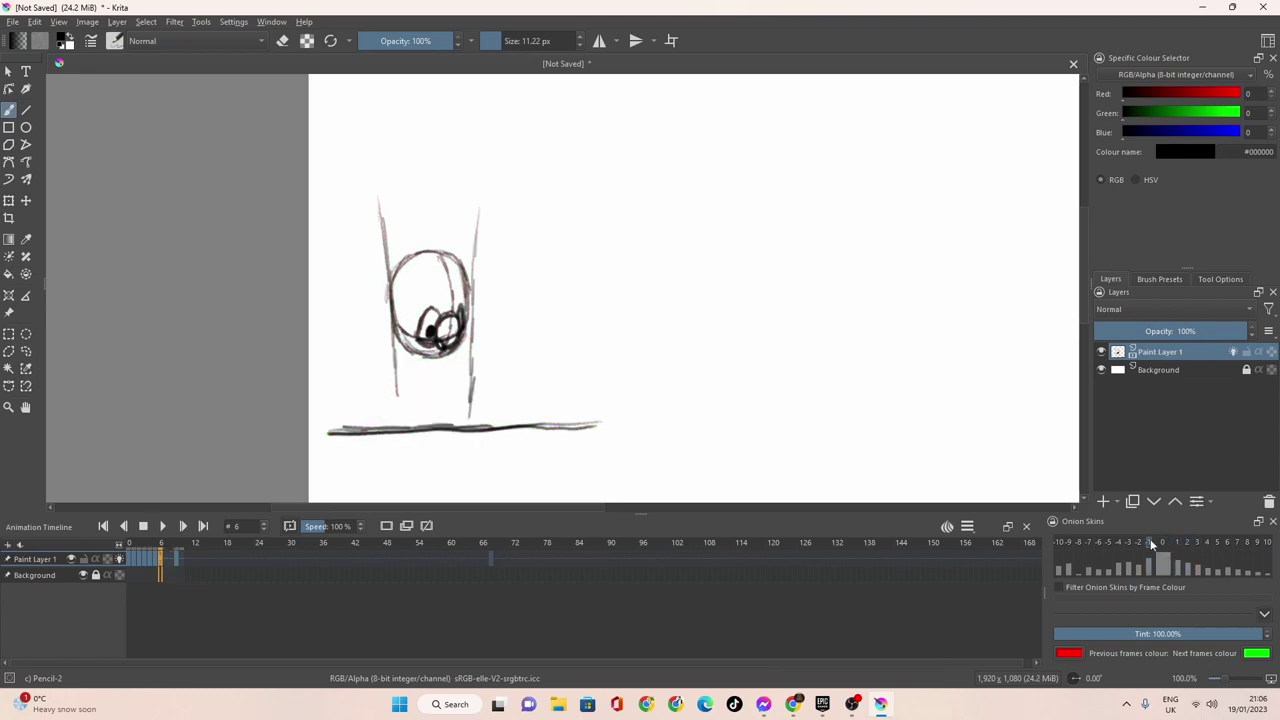
click(166, 558)
click(170, 562)
click(161, 560)
click(166, 560)
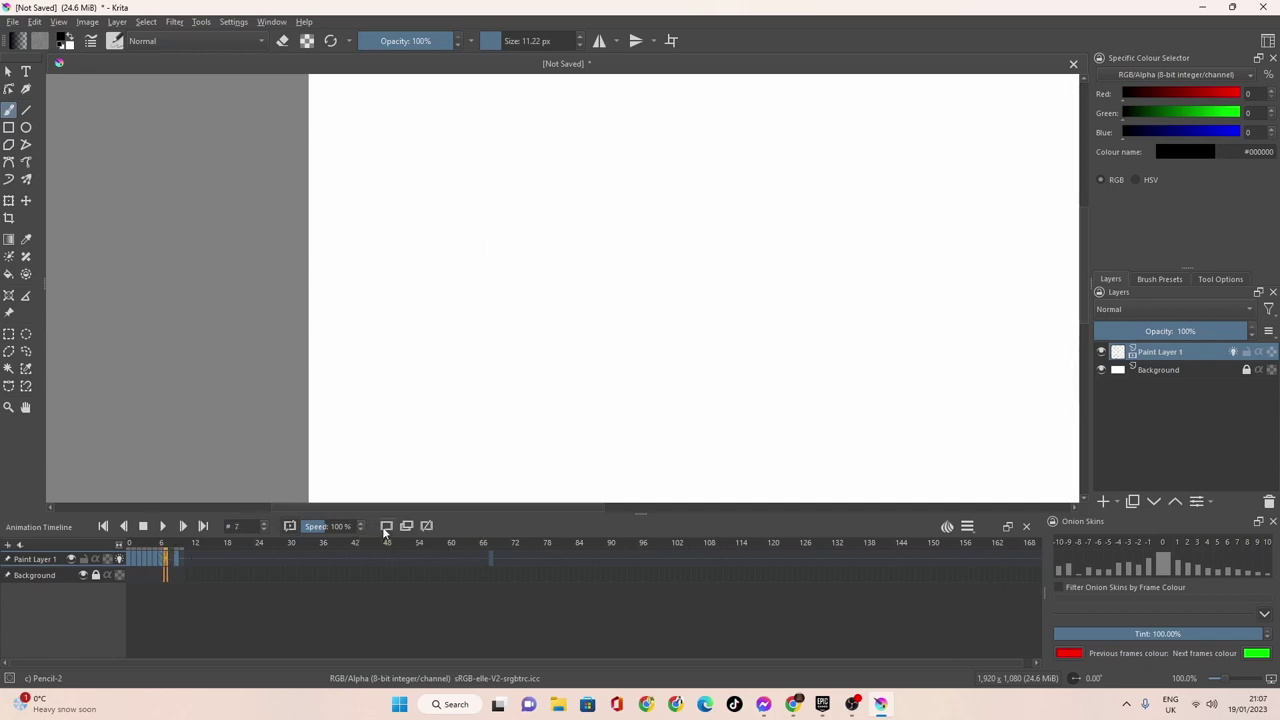
click(160, 560)
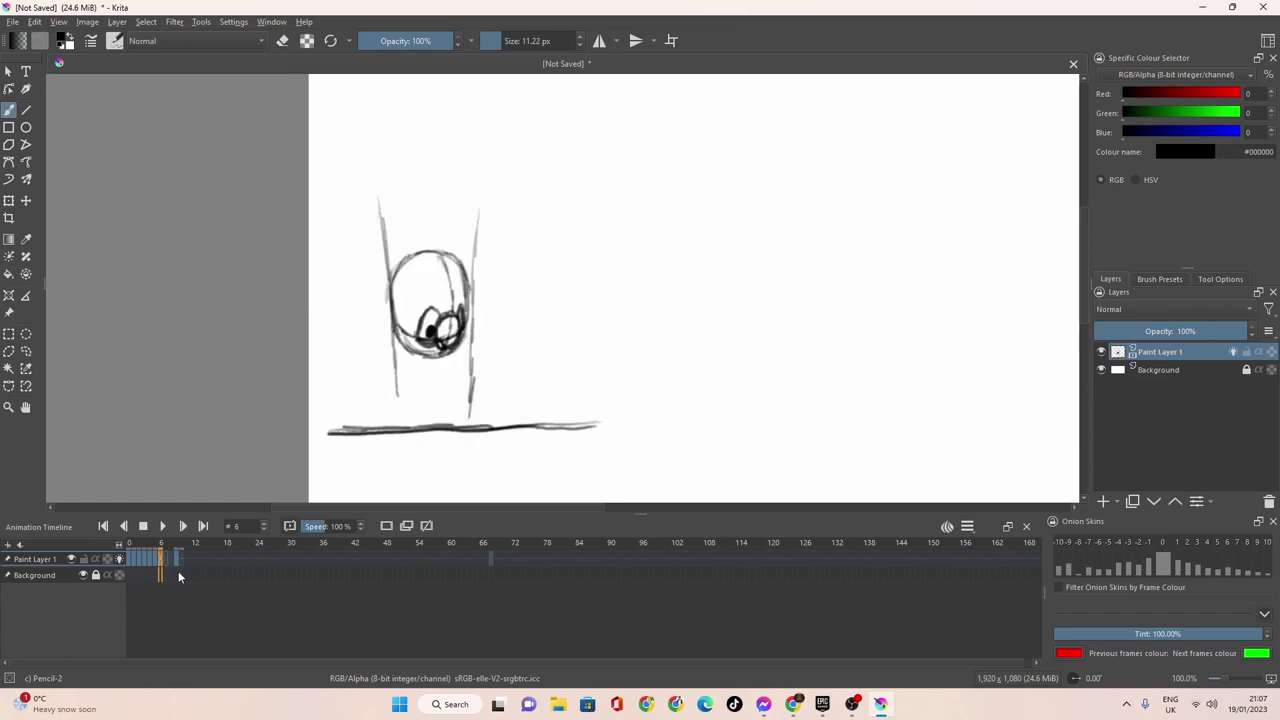
click(166, 563)
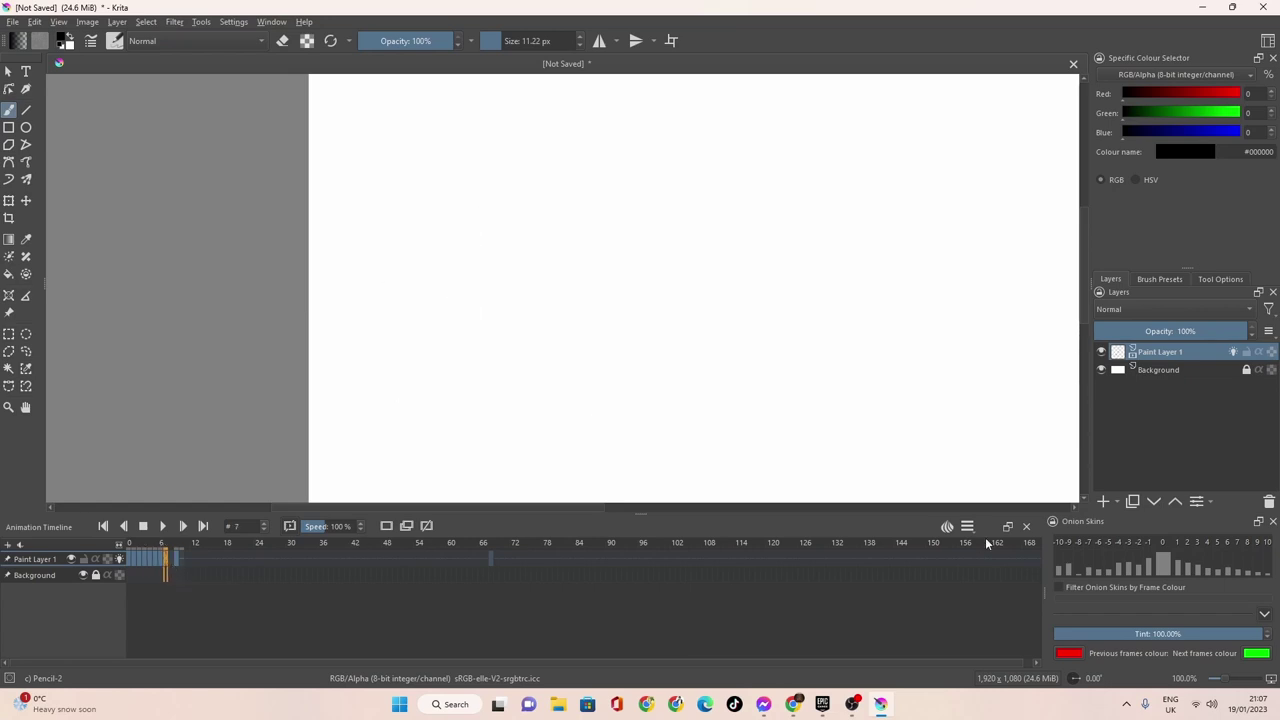
click(1148, 541)
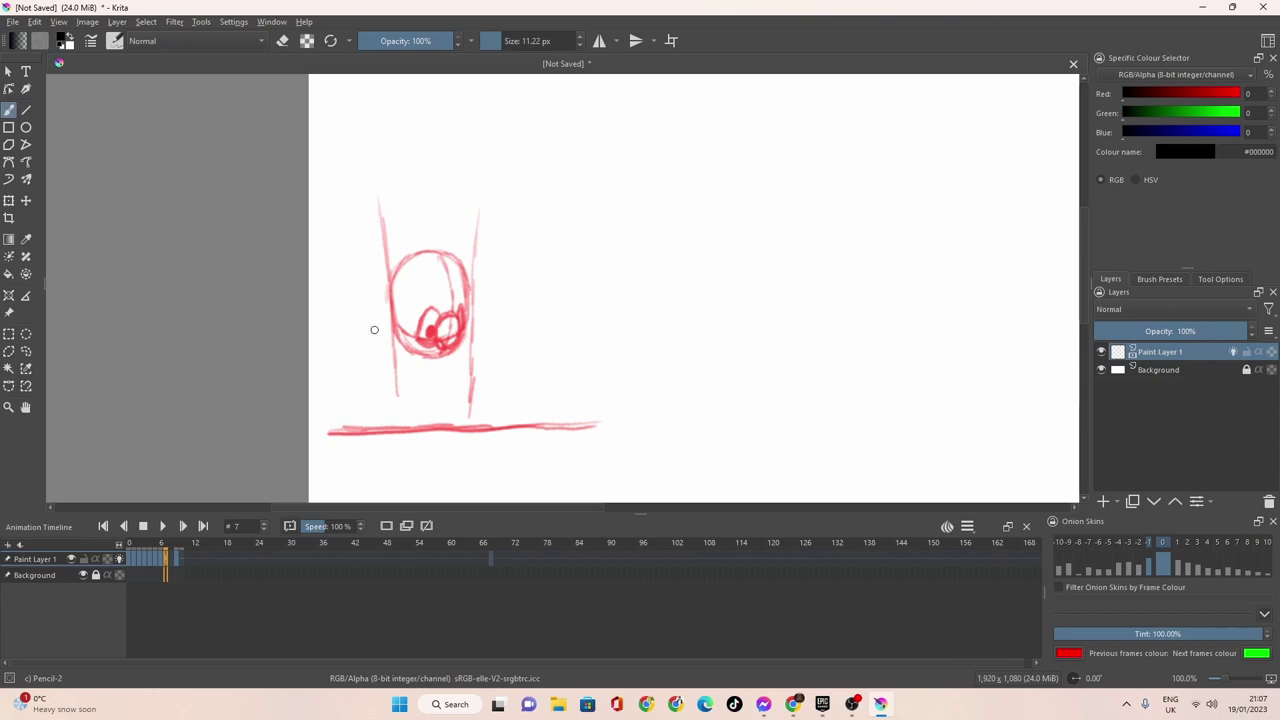
Check the drawing on frame 0, and turn on the distant previous-frame onion skins at -9 and -7.
click(130, 561)
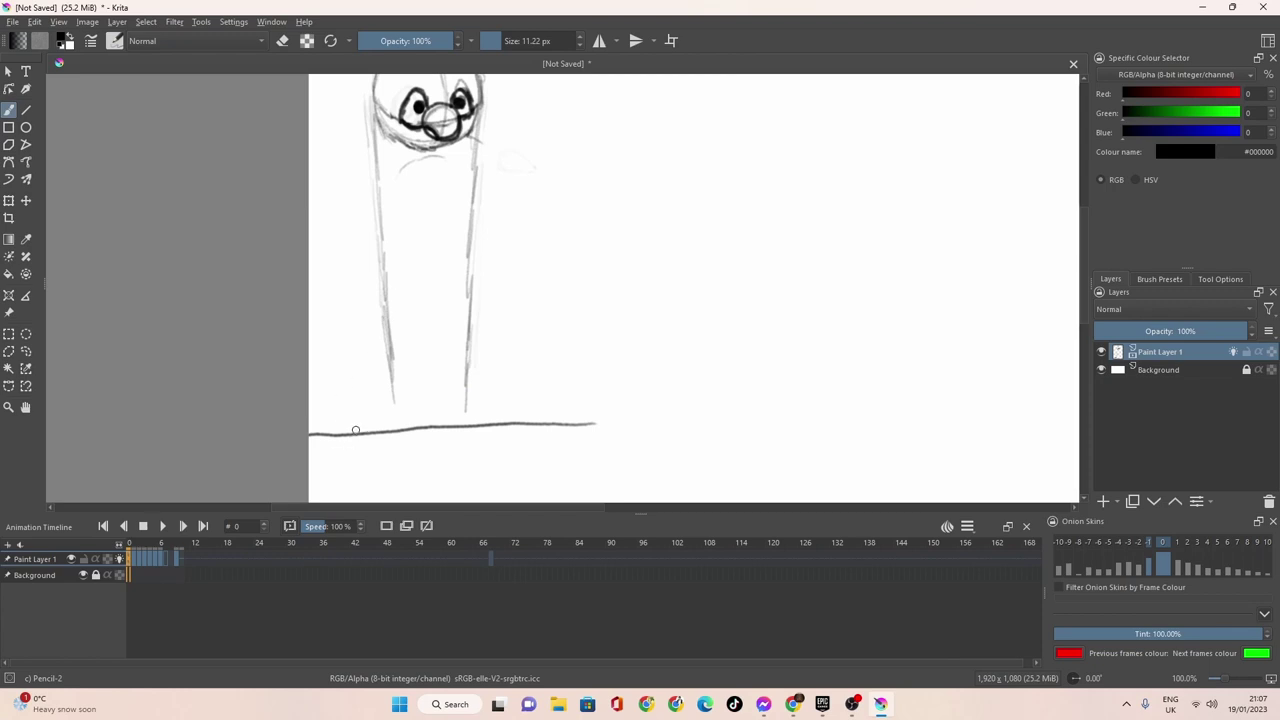
drag(351, 417, 360, 454)
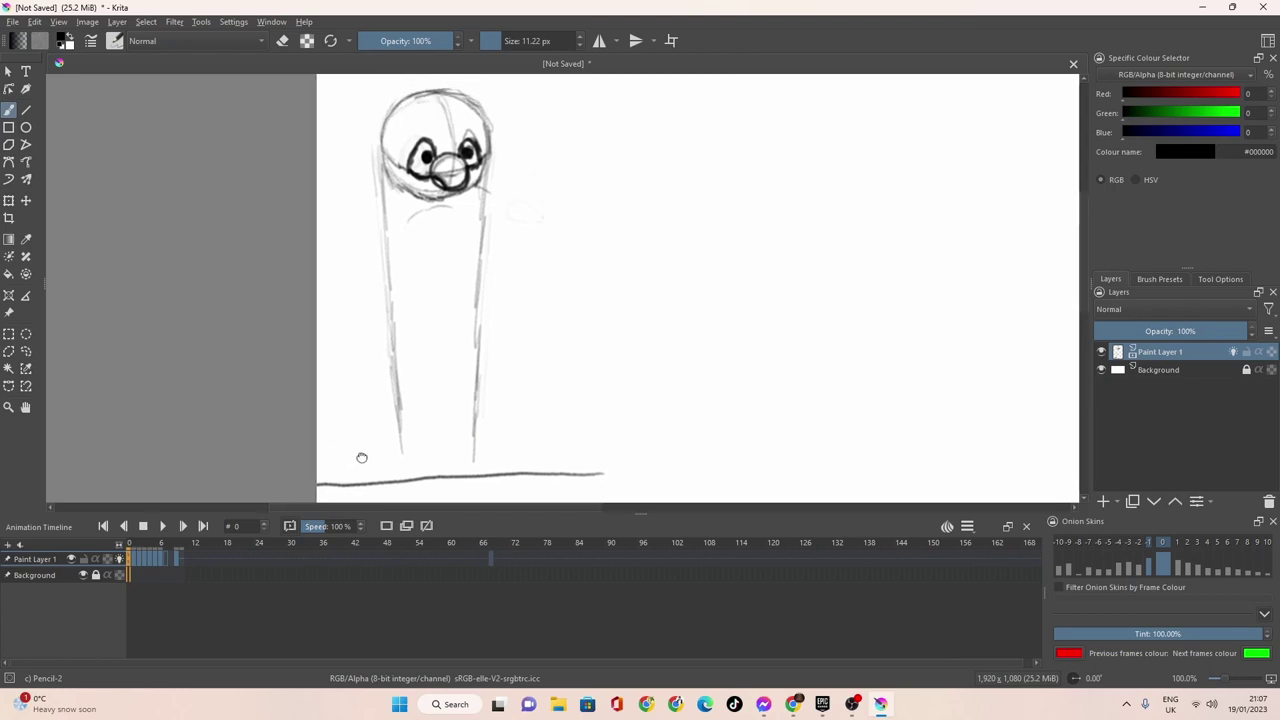
click(172, 560)
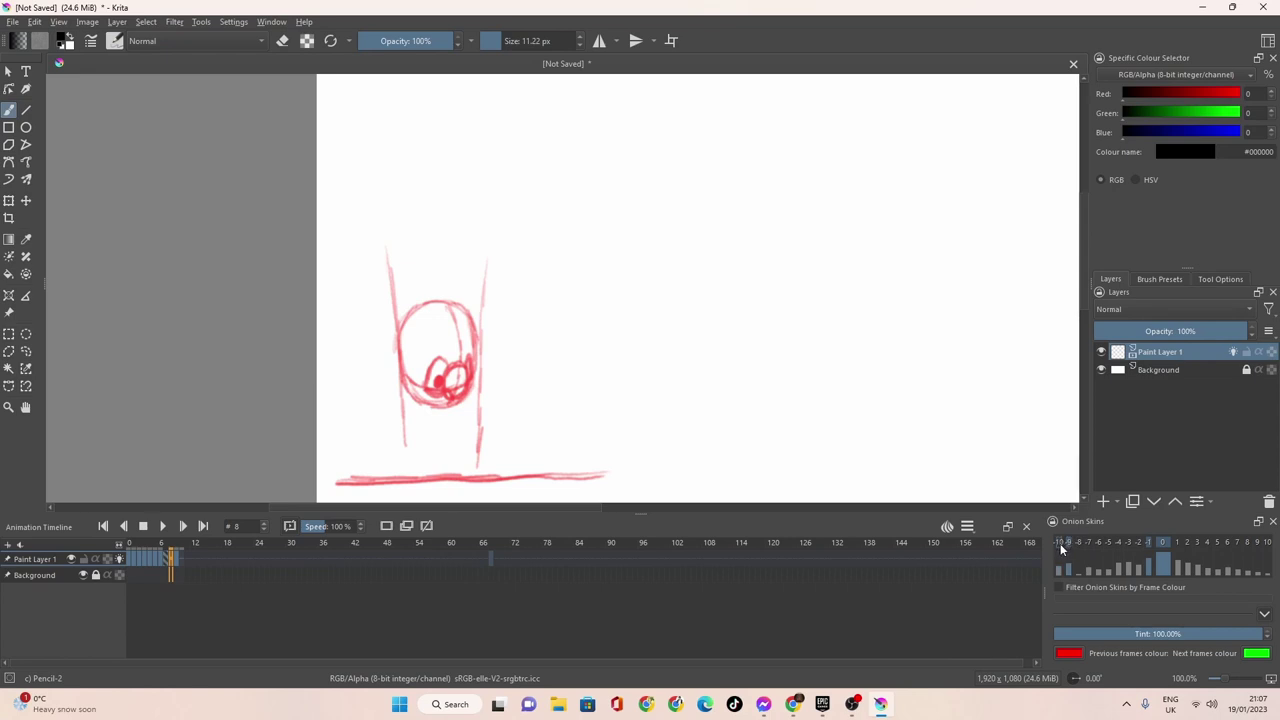
click(1088, 541)
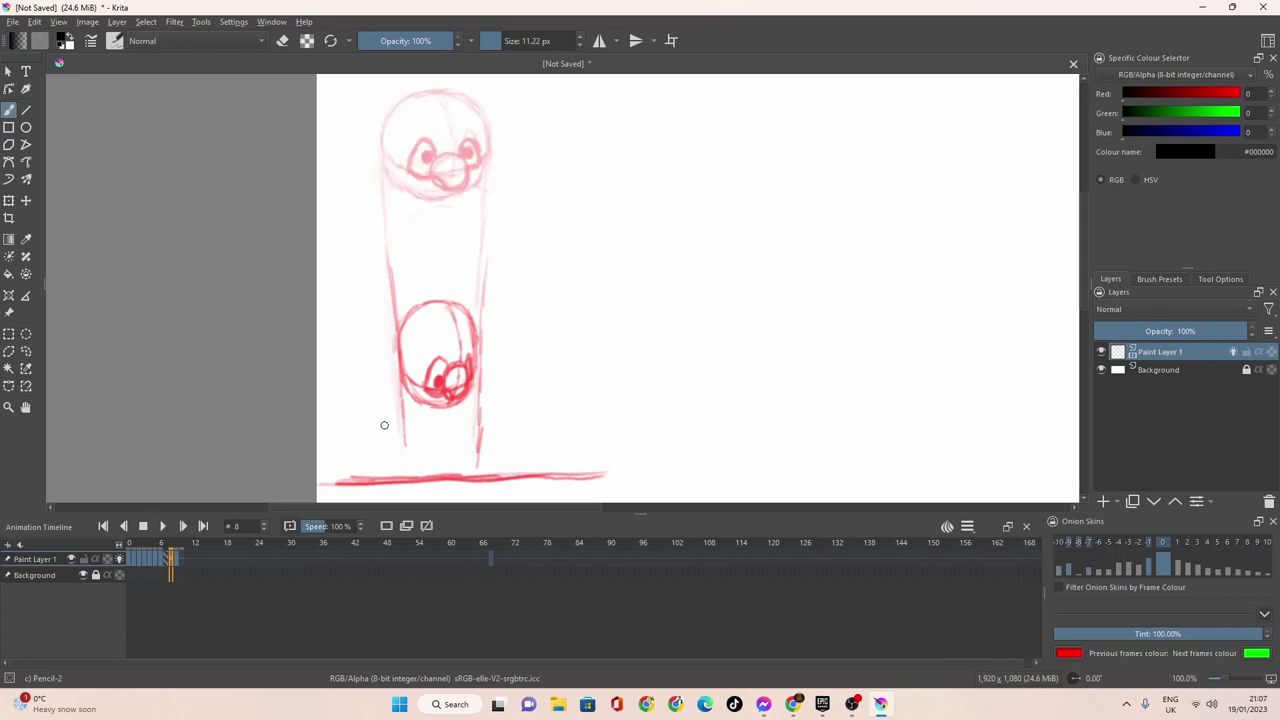
Sketch a round ball on frame 7 resting on the ground, just below the stretched character in the onion skin.
click(175, 558)
click(169, 557)
click(165, 559)
click(161, 560)
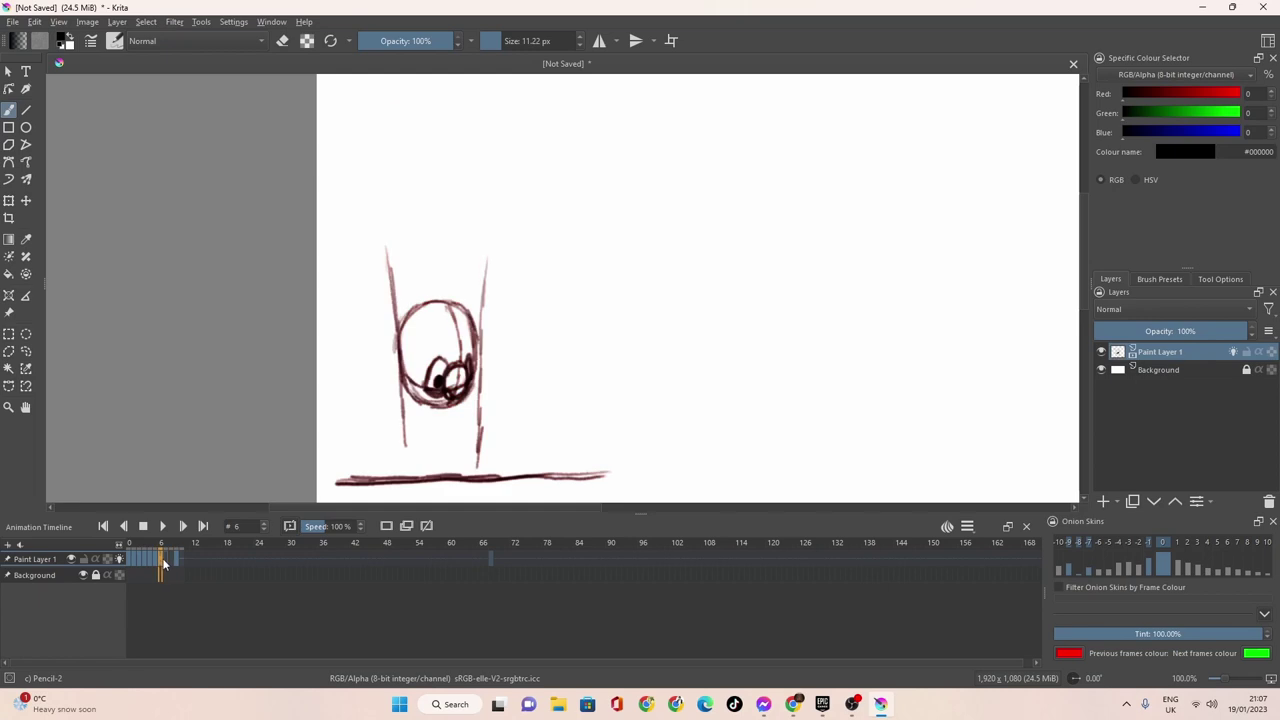
click(166, 560)
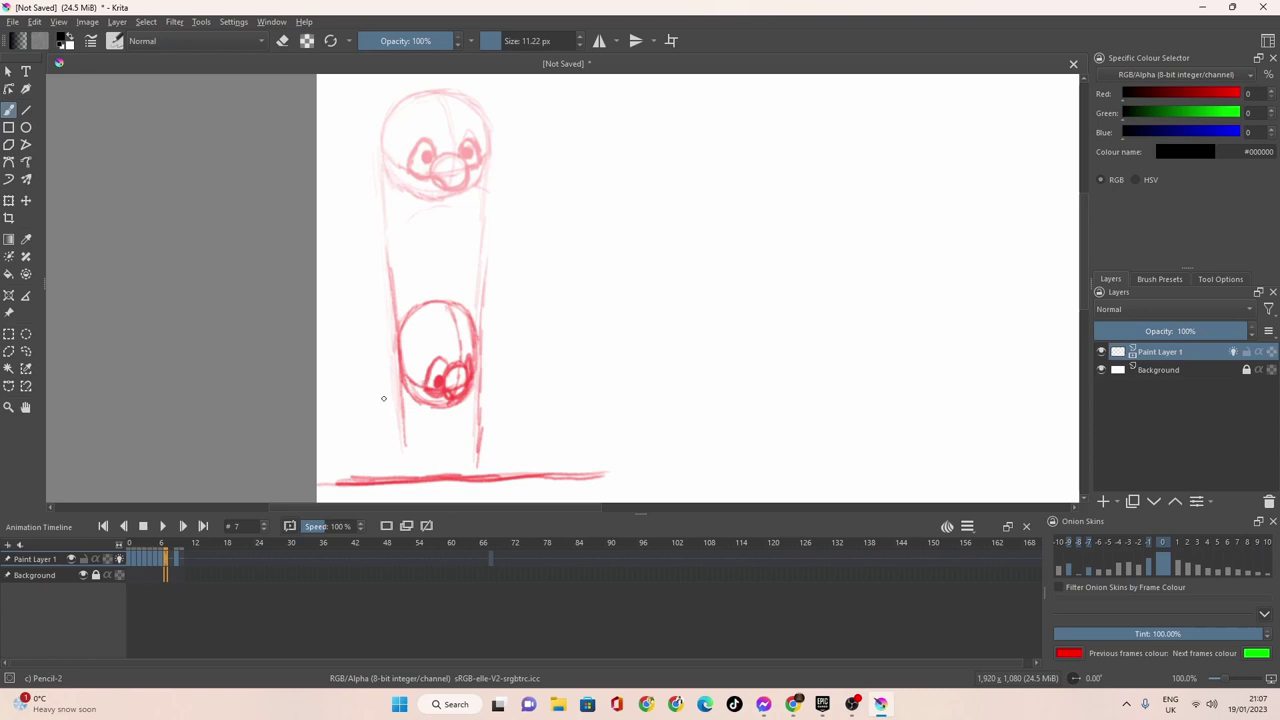
mouse_move(388, 382)
mouse_down()
mouse_move(388, 414)
mouse_move(403, 470)
mouse_move(422, 473)
mouse_move(401, 465)
mouse_move(403, 403)
mouse_move(391, 403)
mouse_move(388, 436)
mouse_move(492, 421)
mouse_move(491, 457)
mouse_move(448, 481)
mouse_move(426, 471)
mouse_move(460, 478)
mouse_move(489, 455)
mouse_move(496, 417)
mouse_move(455, 378)
mouse_up()
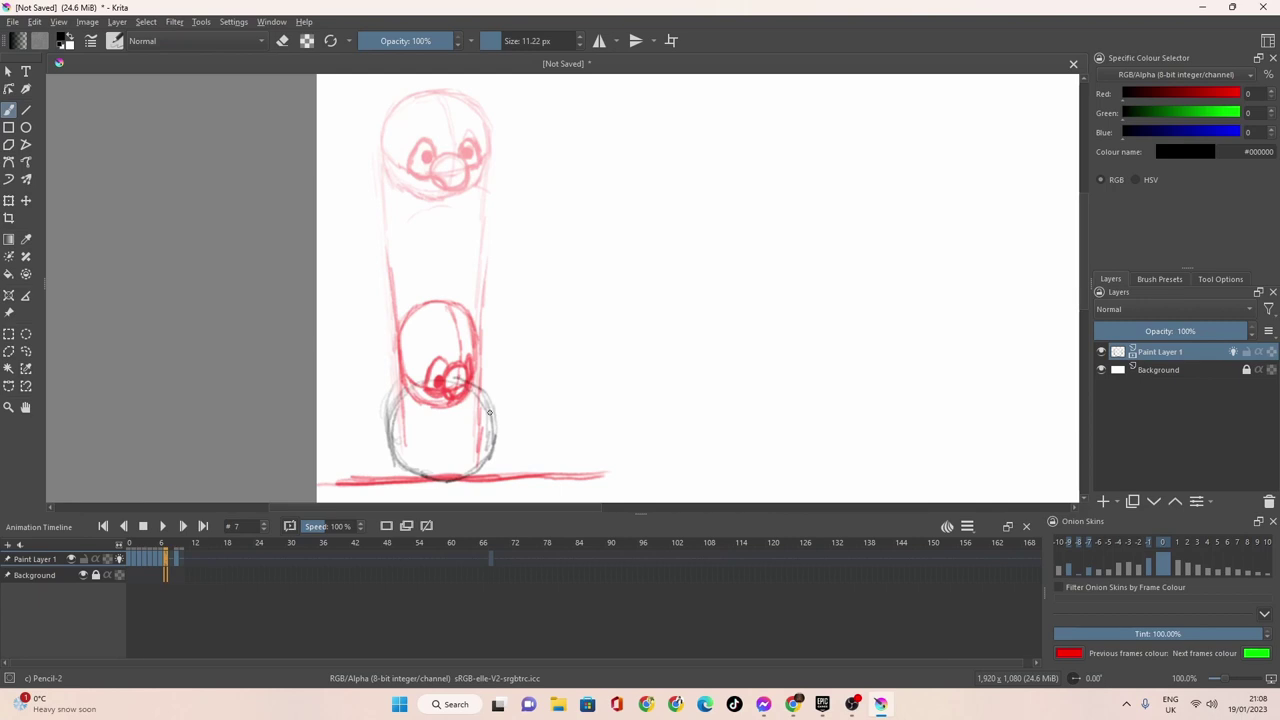
mouse_move(492, 420)
mouse_down()
mouse_move(463, 378)
mouse_move(411, 381)
mouse_move(386, 430)
mouse_move(401, 470)
mouse_move(451, 479)
mouse_move(489, 455)
mouse_move(485, 394)
mouse_move(476, 384)
mouse_move(496, 427)
mouse_move(482, 391)
mouse_move(434, 375)
mouse_move(397, 391)
mouse_move(390, 420)
mouse_move(426, 477)
mouse_move(397, 463)
mouse_move(386, 432)
mouse_move(397, 389)
mouse_move(433, 383)
mouse_up()
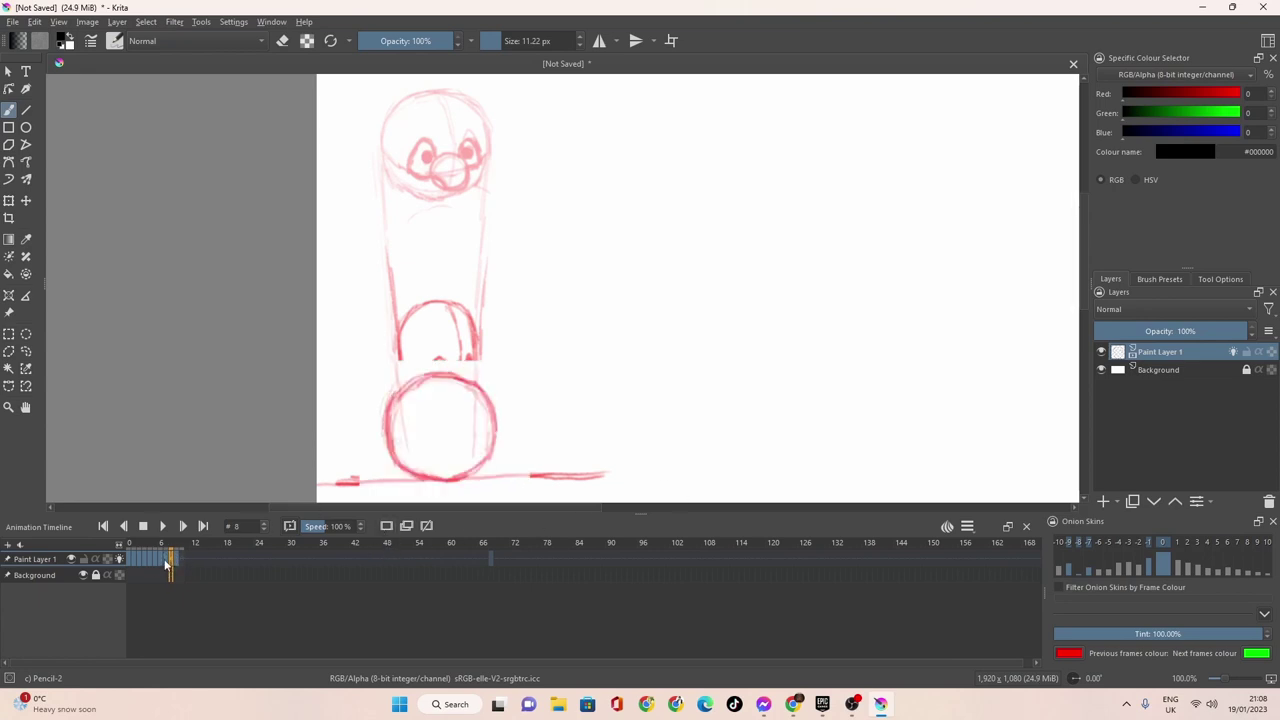
Trace the ground line from the onion skin on frames 7 and 8.
click(166, 560)
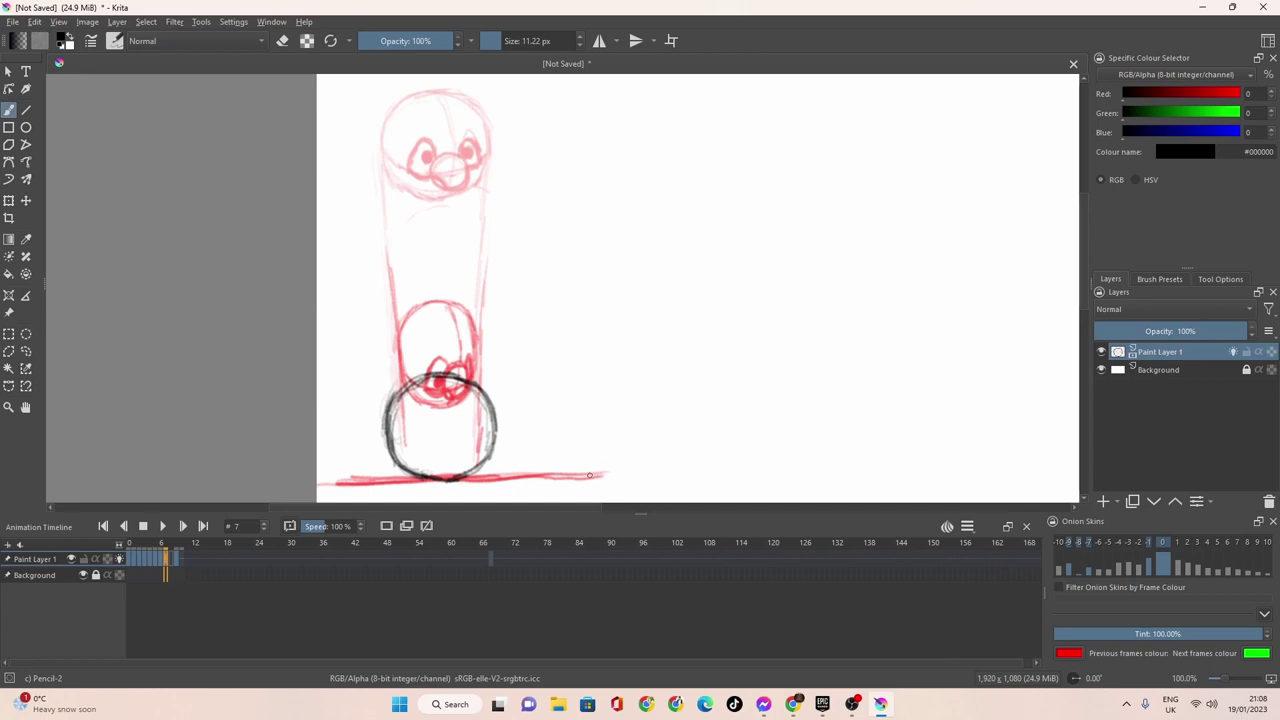
mouse_move(596, 476)
mouse_down()
mouse_move(323, 485)
mouse_move(540, 479)
mouse_up()
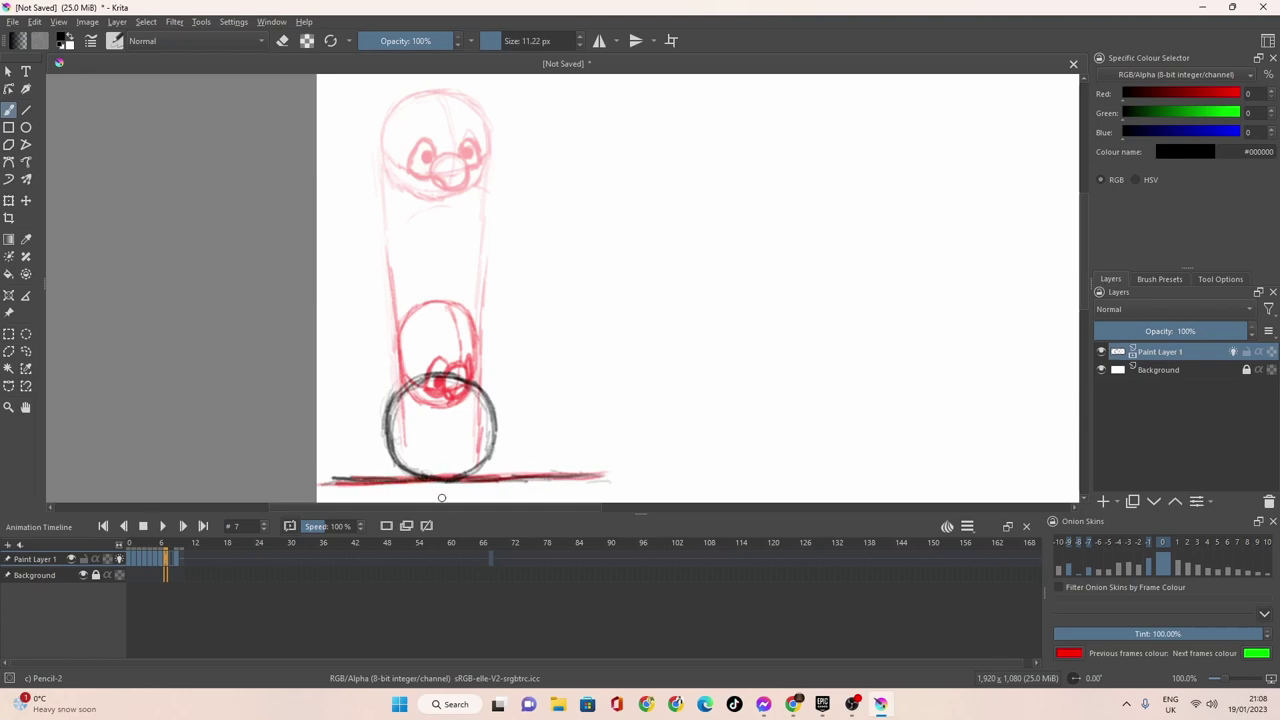
click(170, 558)
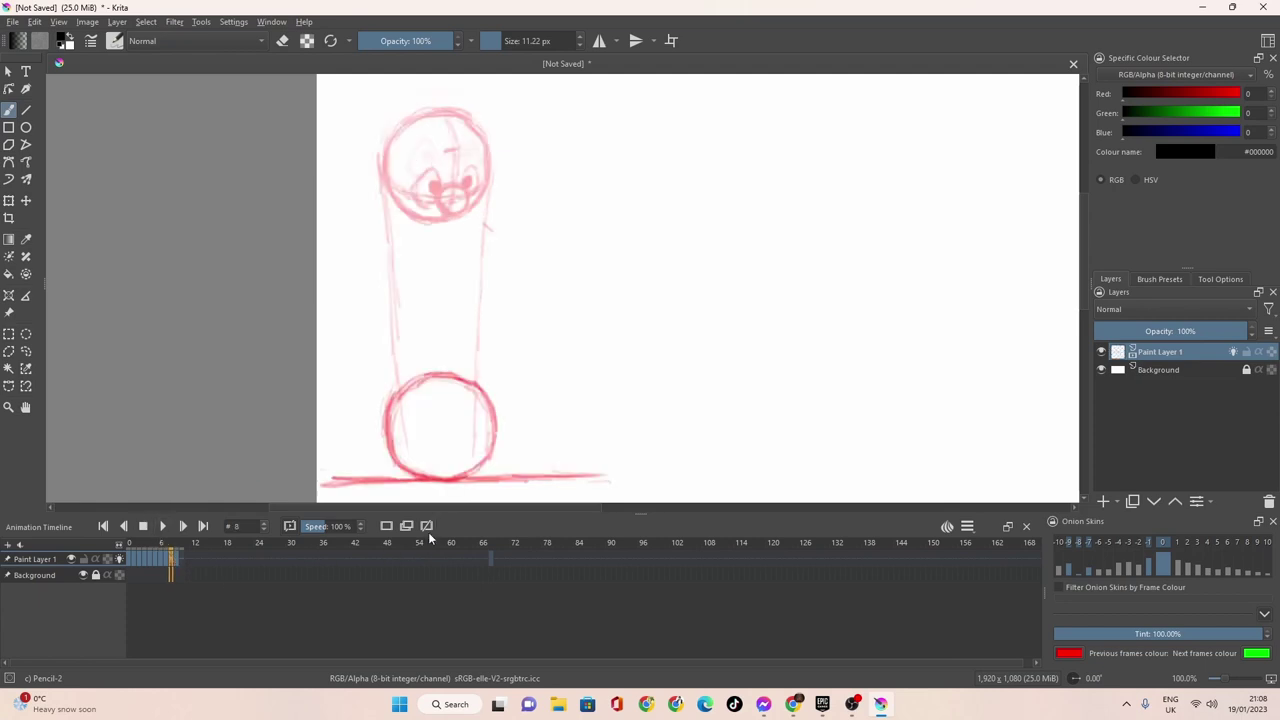
drag(326, 483, 592, 473)
Flip through frames 7 to 9, move the squashed character's keyframe to frame 10, and insert a blank frame at 9.
click(166, 560)
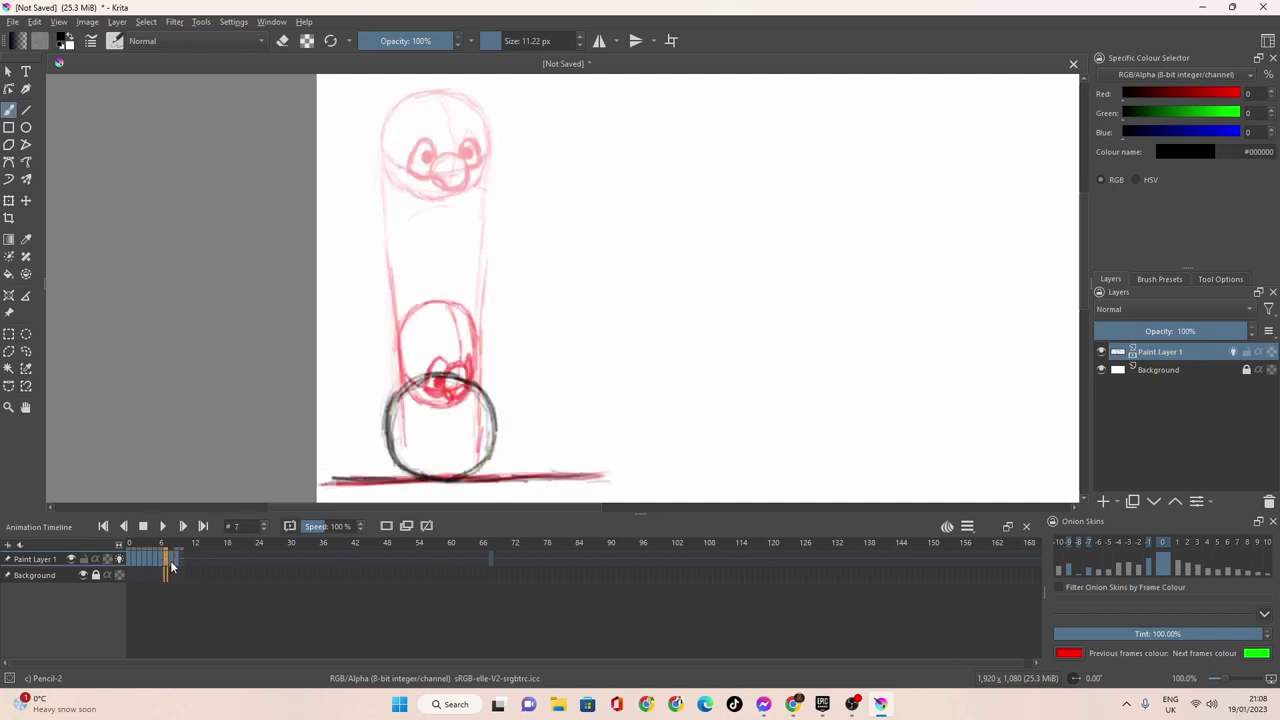
click(172, 560)
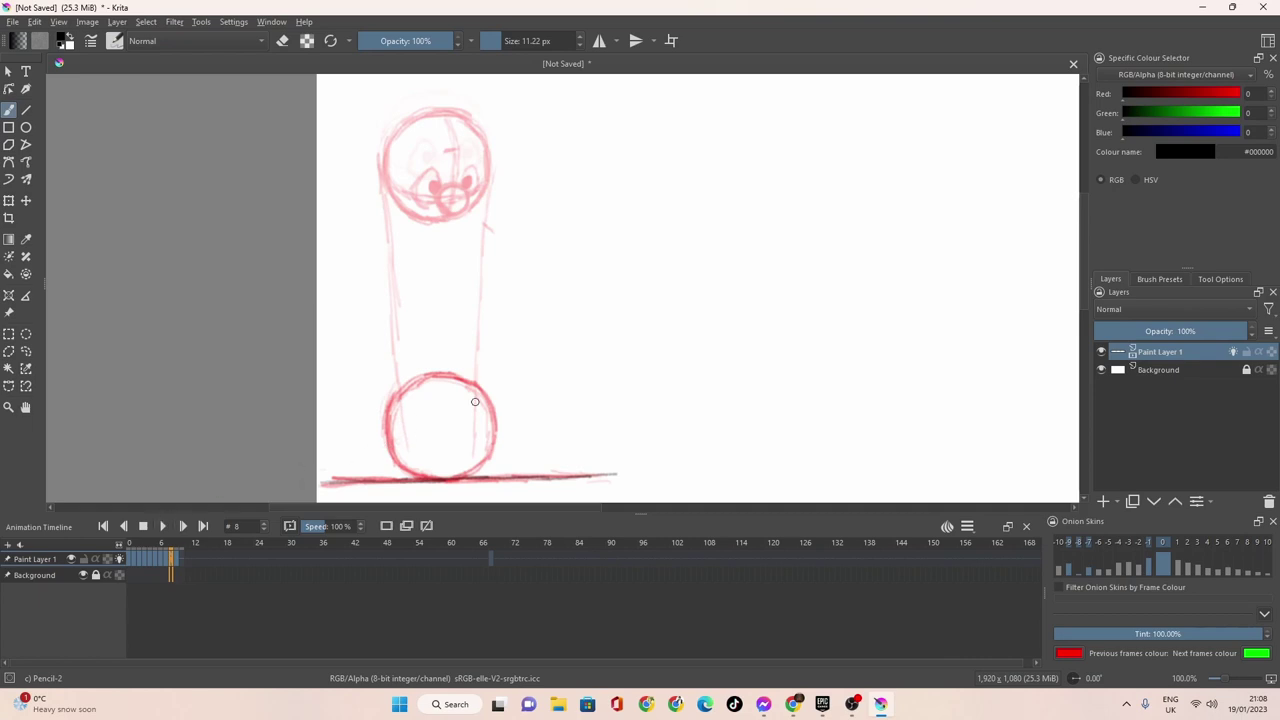
click(178, 561)
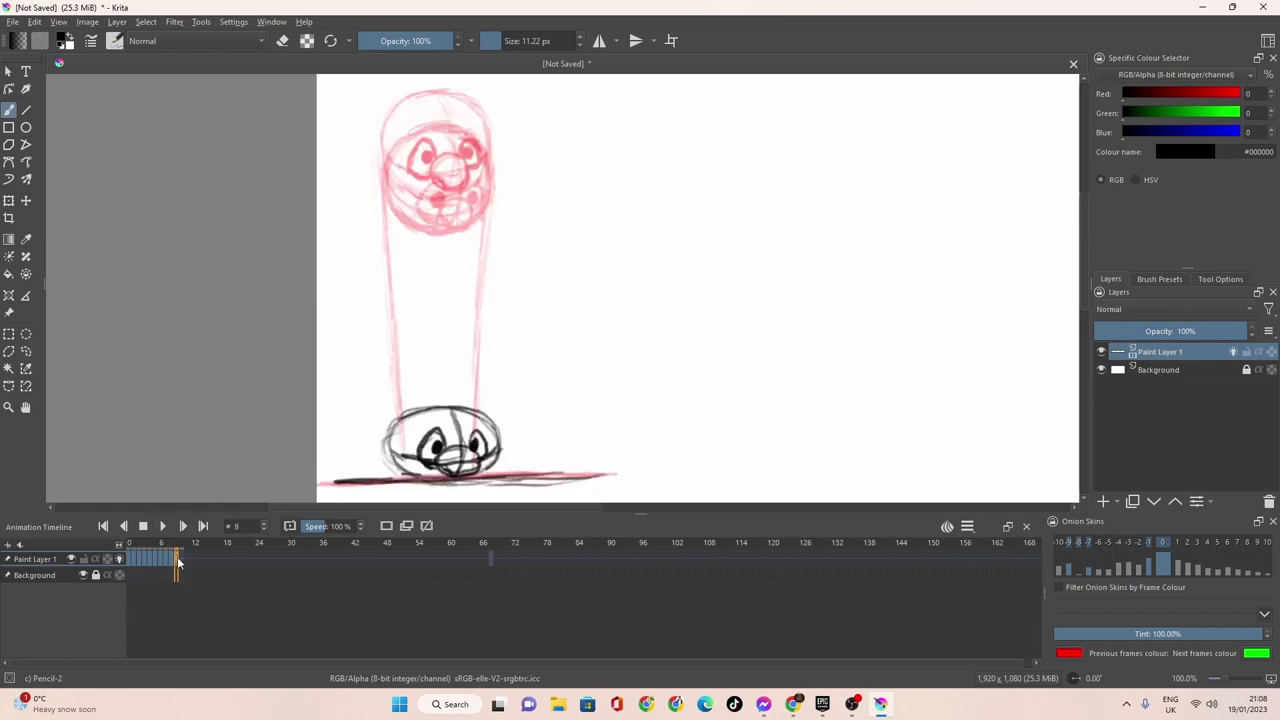
click(173, 562)
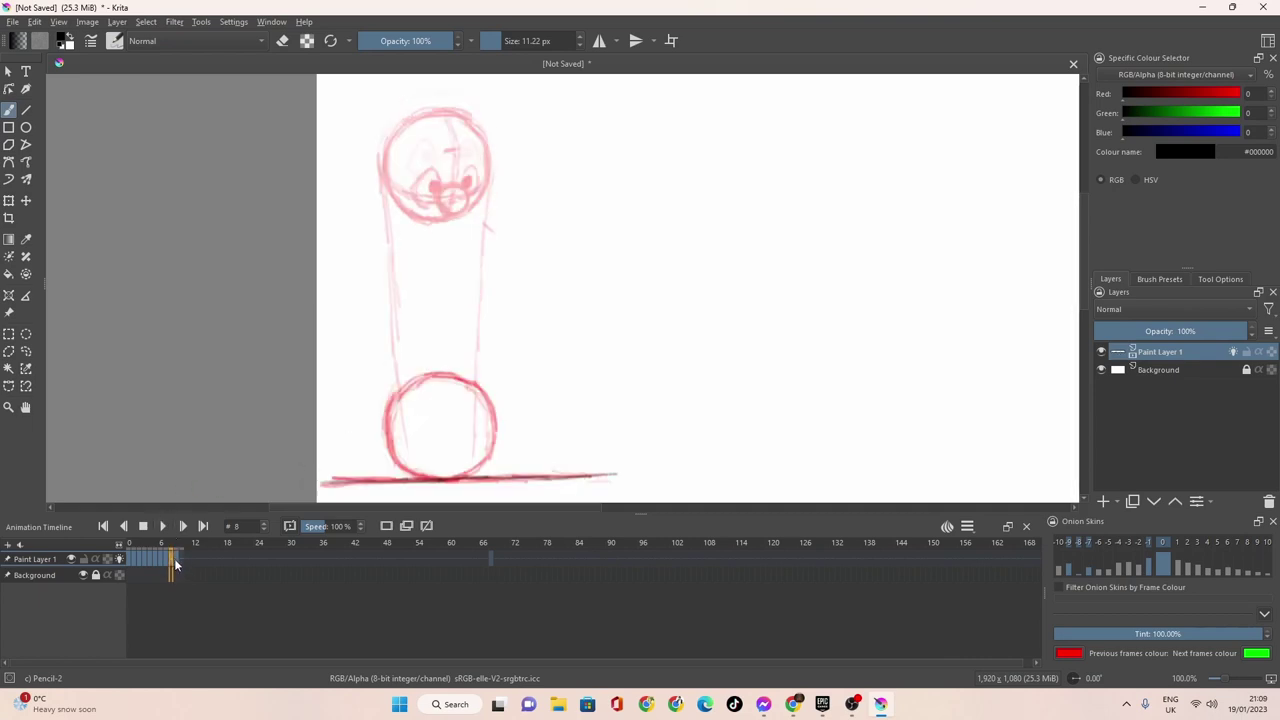
click(182, 561)
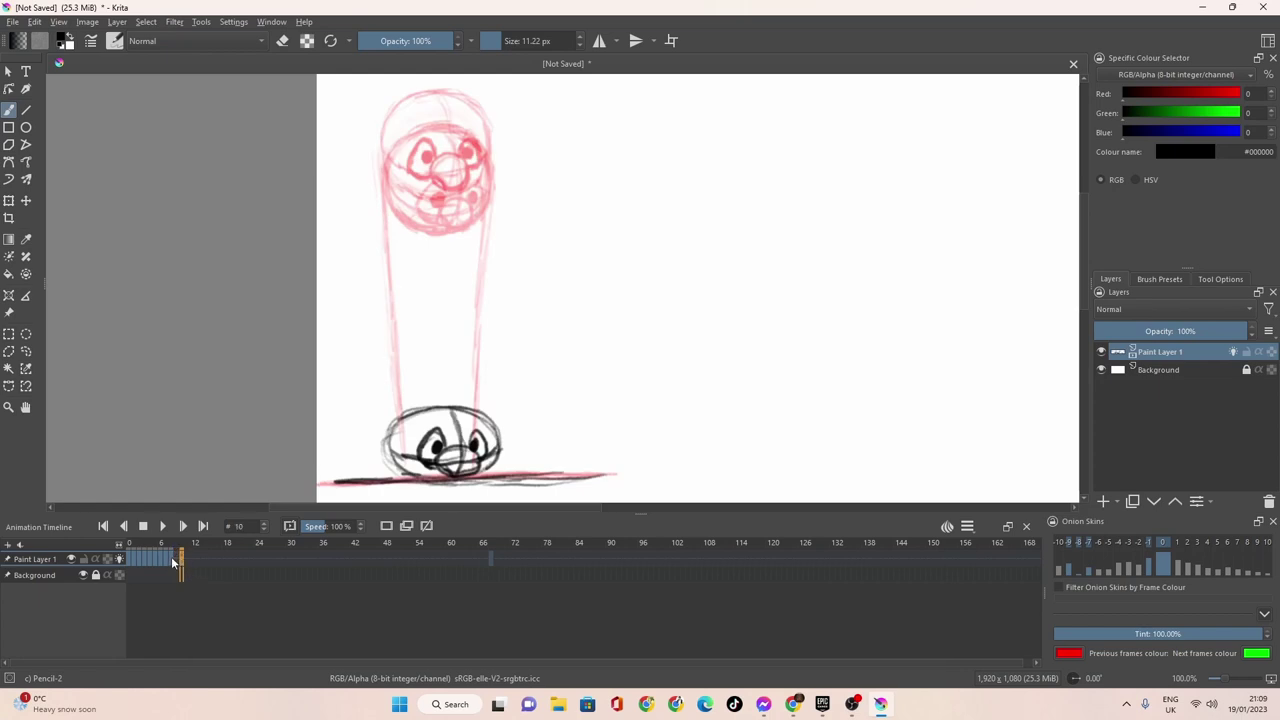
click(173, 561)
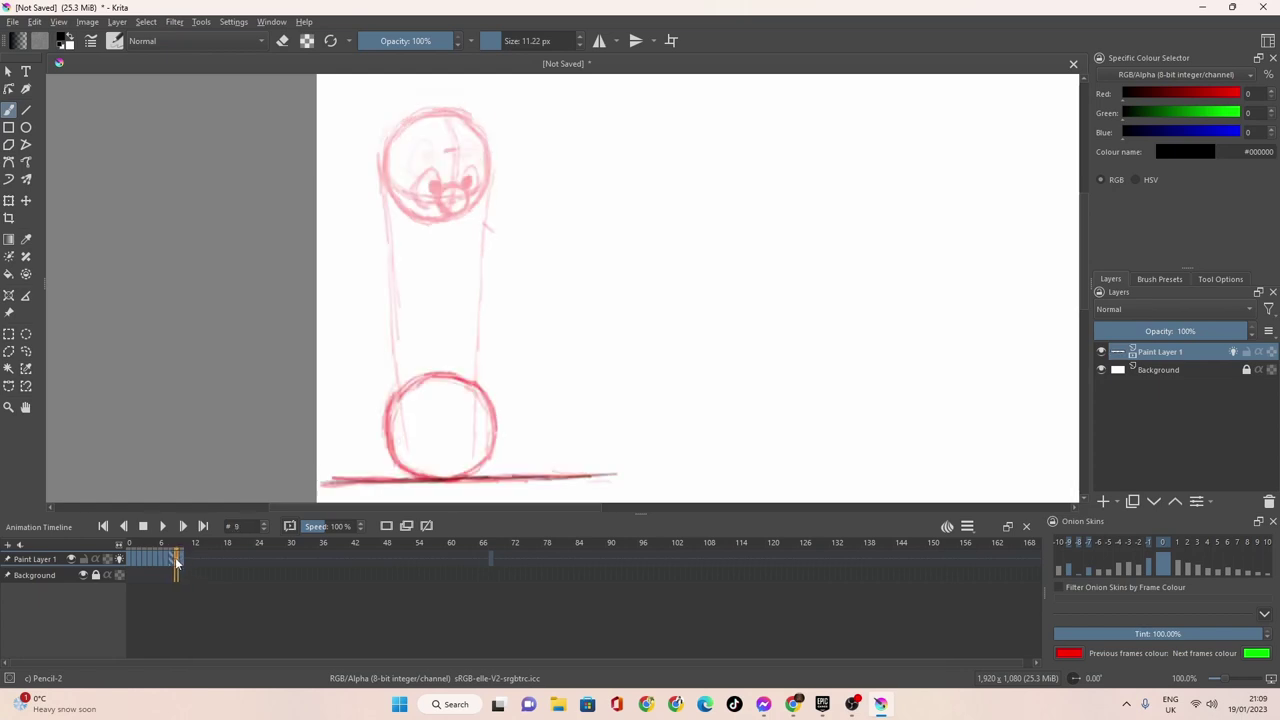
click(426, 526)
click(175, 560)
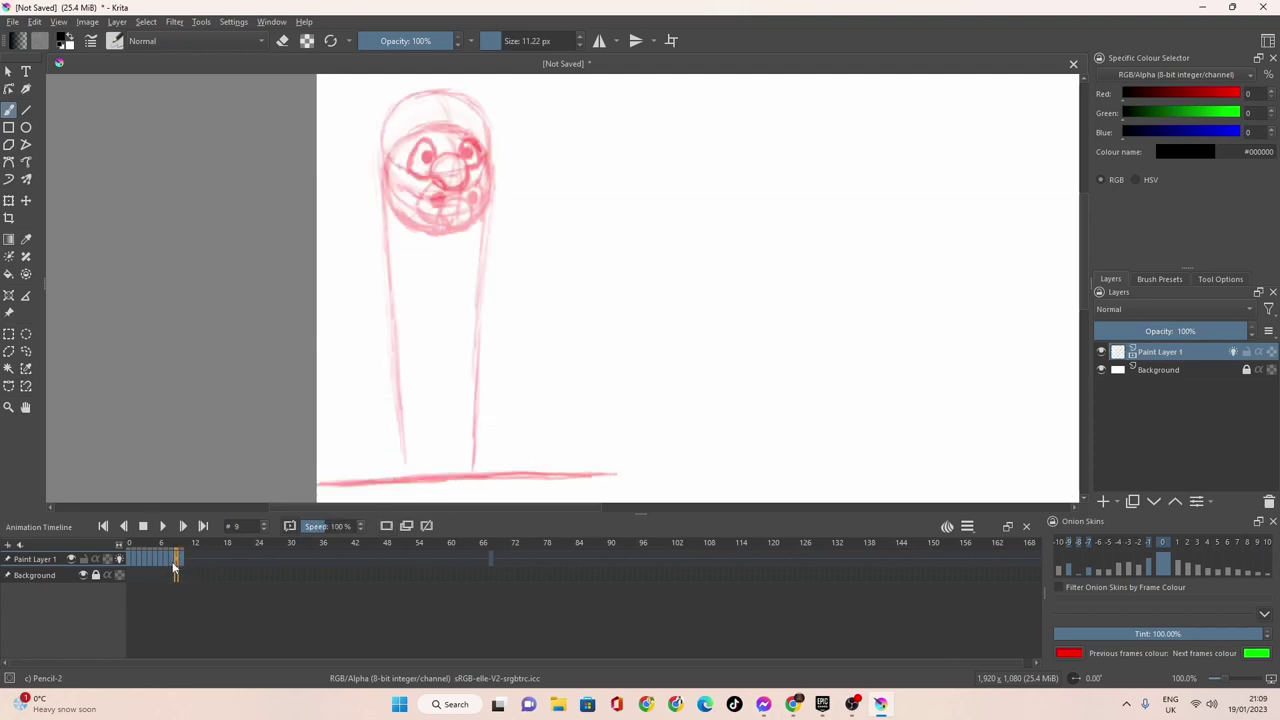
click(170, 562)
click(166, 562)
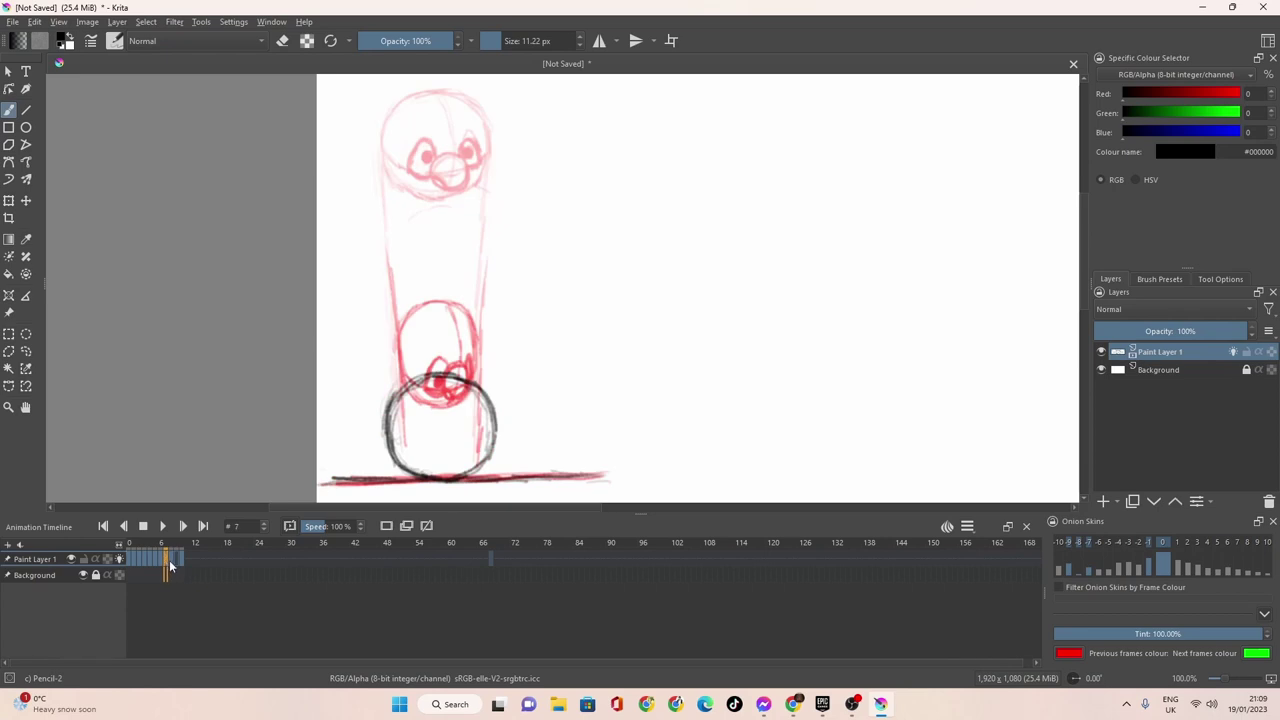
Sketch a slightly flattened, wider ball resting on the ground line on frame 8, using the round ball's onion skin as a guide.
click(174, 558)
click(176, 557)
click(171, 560)
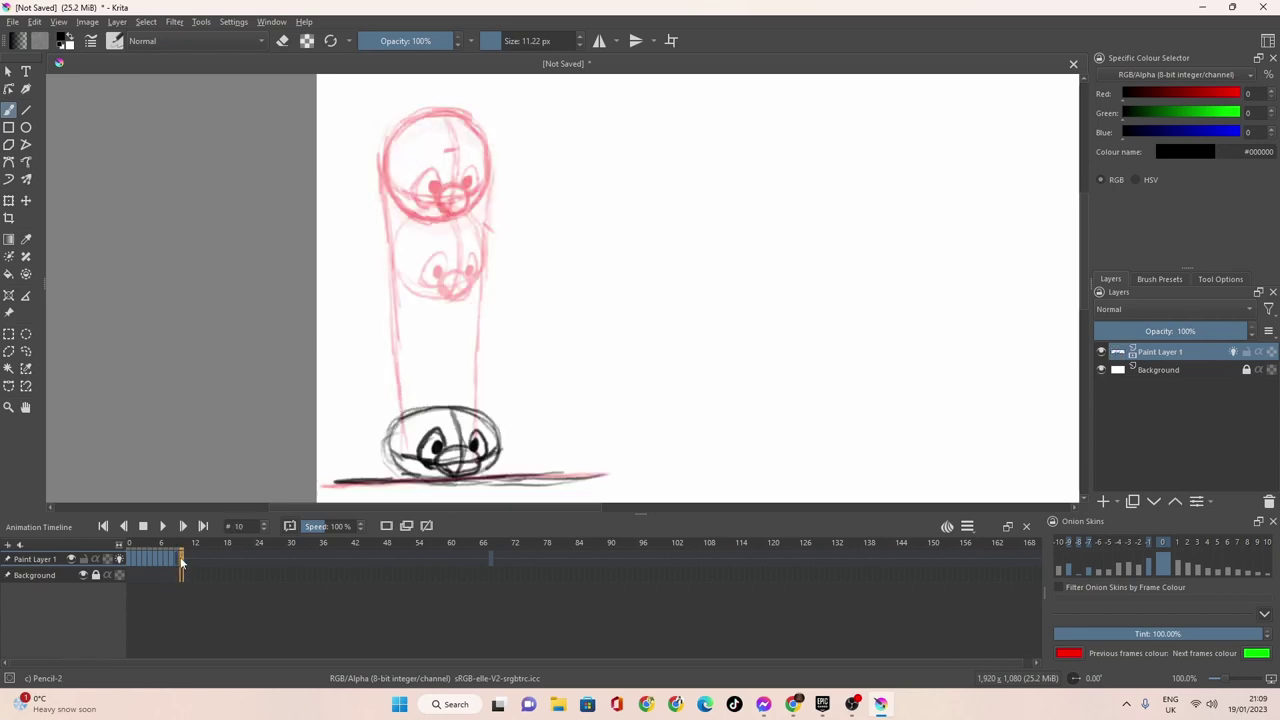
click(176, 558)
click(172, 560)
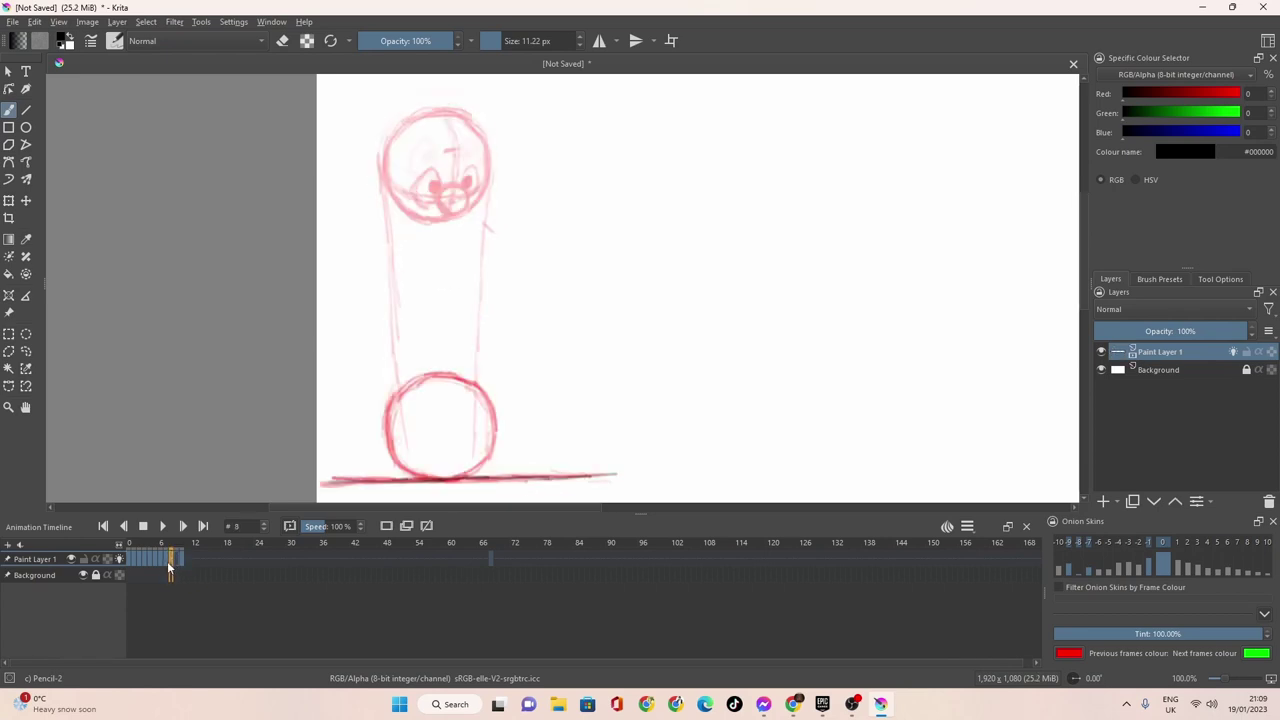
click(170, 559)
click(172, 561)
drag(459, 394, 398, 399)
mouse_move(412, 476)
mouse_down()
mouse_move(381, 446)
mouse_move(384, 415)
mouse_move(417, 395)
mouse_move(391, 407)
mouse_move(375, 462)
mouse_move(391, 408)
mouse_move(378, 462)
mouse_move(417, 477)
mouse_move(485, 472)
mouse_up()
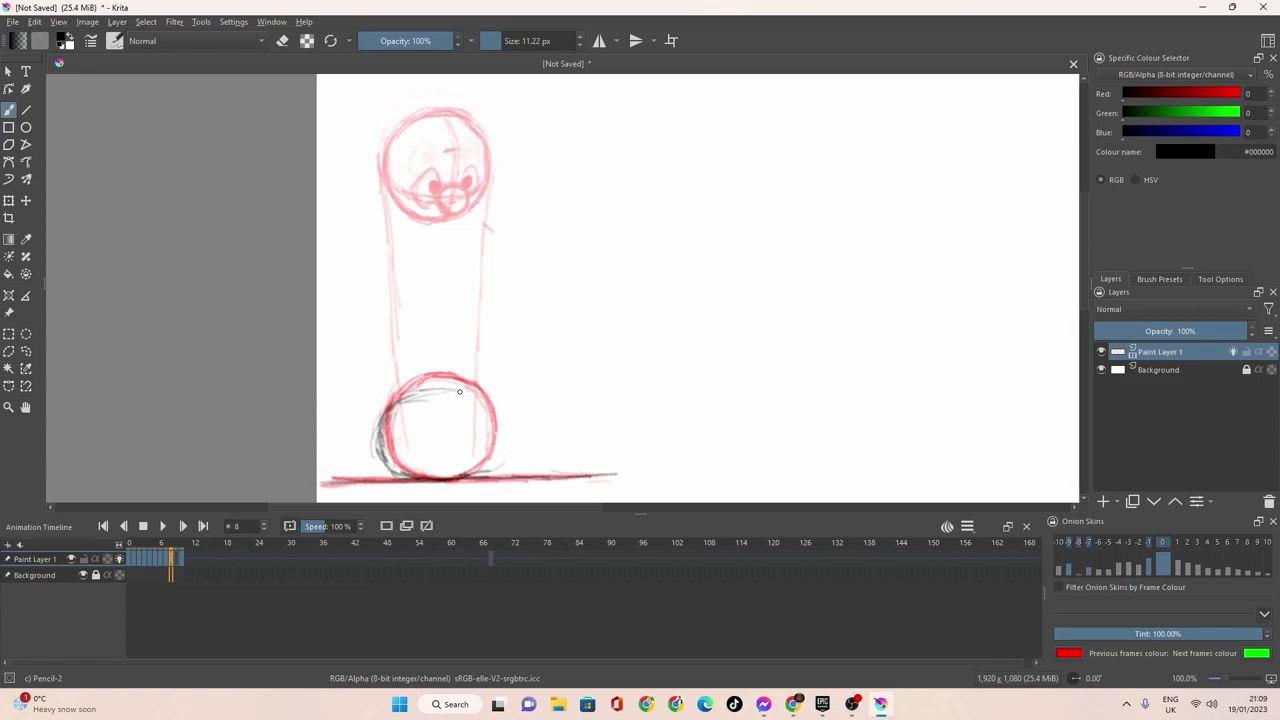
mouse_move(450, 390)
mouse_down()
mouse_move(502, 403)
mouse_move(508, 436)
mouse_move(493, 466)
mouse_move(463, 477)
mouse_move(510, 438)
mouse_move(495, 401)
mouse_move(506, 443)
mouse_move(501, 416)
mouse_move(466, 390)
mouse_move(499, 411)
mouse_move(503, 424)
mouse_move(457, 387)
mouse_move(495, 401)
mouse_move(506, 444)
mouse_move(483, 399)
mouse_move(503, 412)
mouse_move(418, 392)
mouse_move(397, 397)
mouse_move(378, 452)
mouse_move(455, 476)
mouse_move(494, 464)
mouse_move(464, 474)
mouse_move(509, 435)
mouse_up()
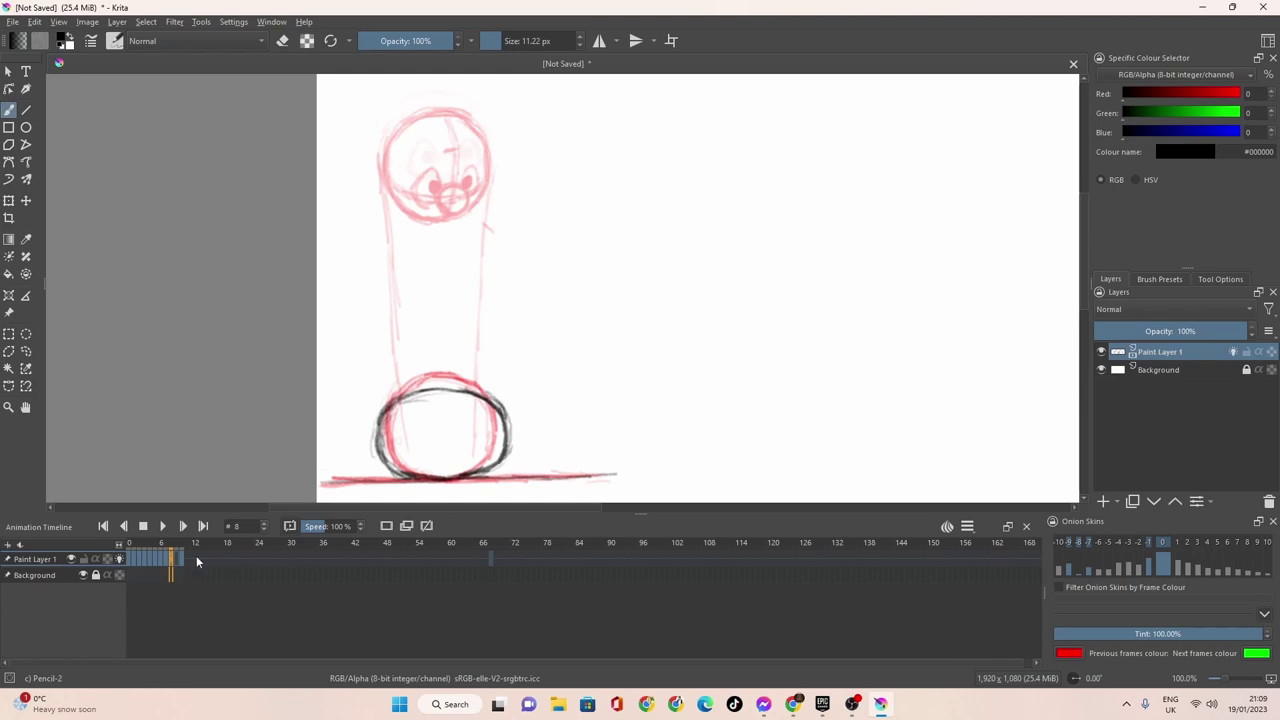
Move the squashed character's keyframe from frame 10 to frame 11 and insert a blank frame at 10.
click(180, 560)
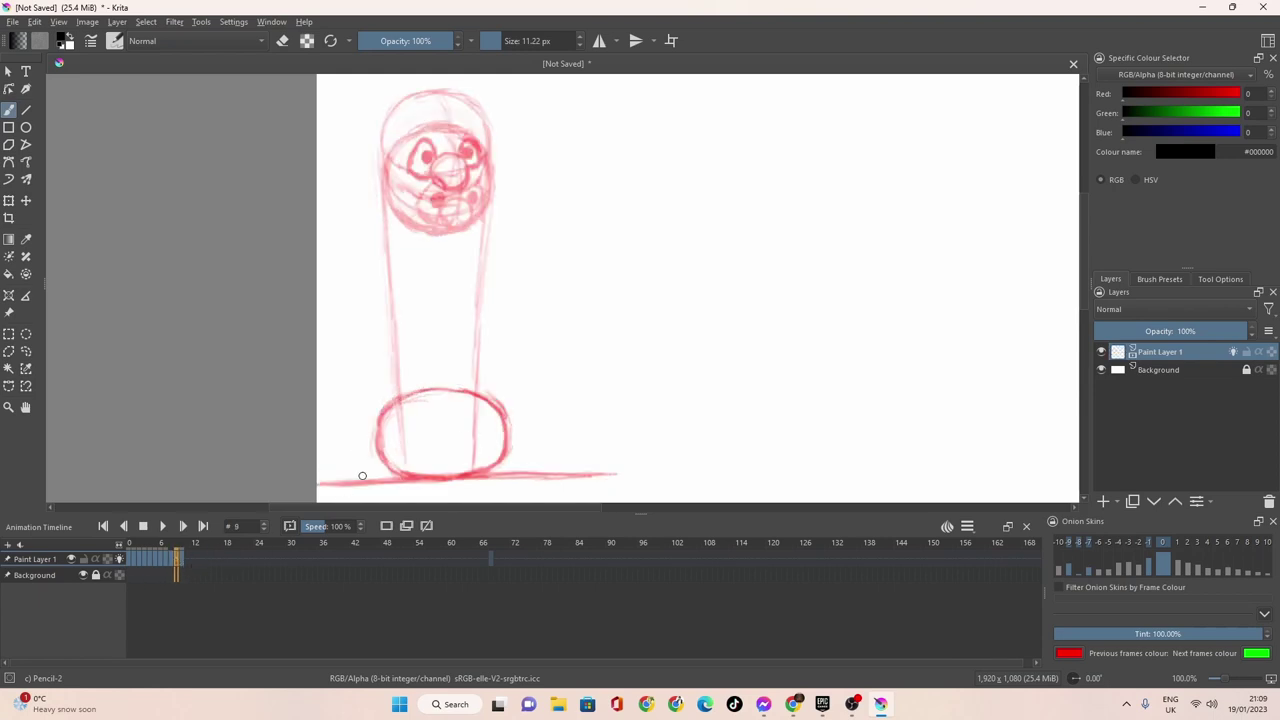
click(181, 560)
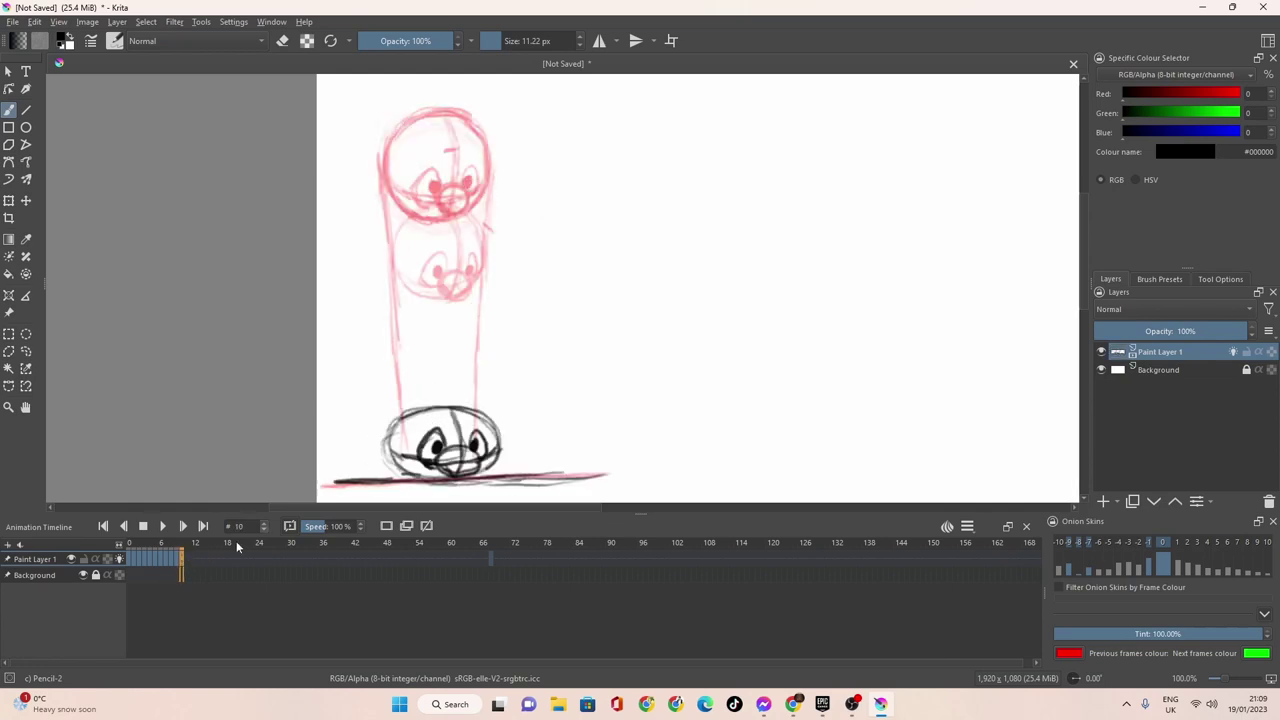
drag(186, 557, 191, 560)
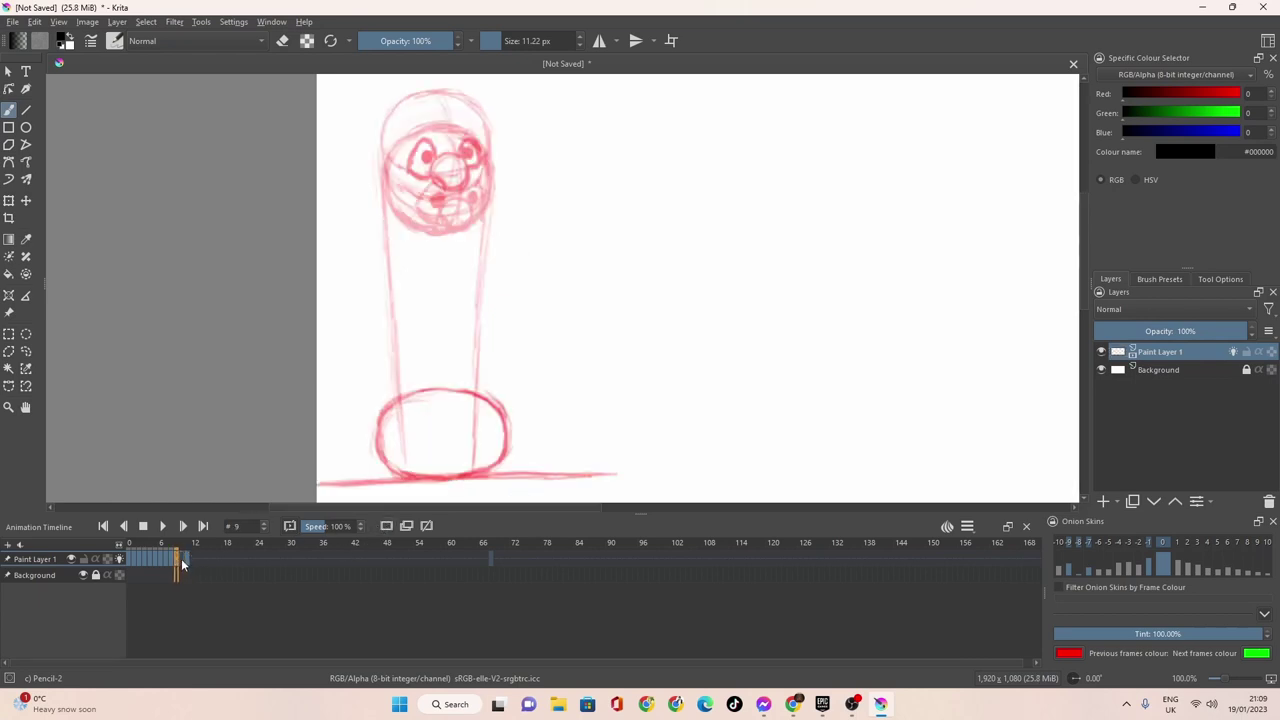
click(190, 558)
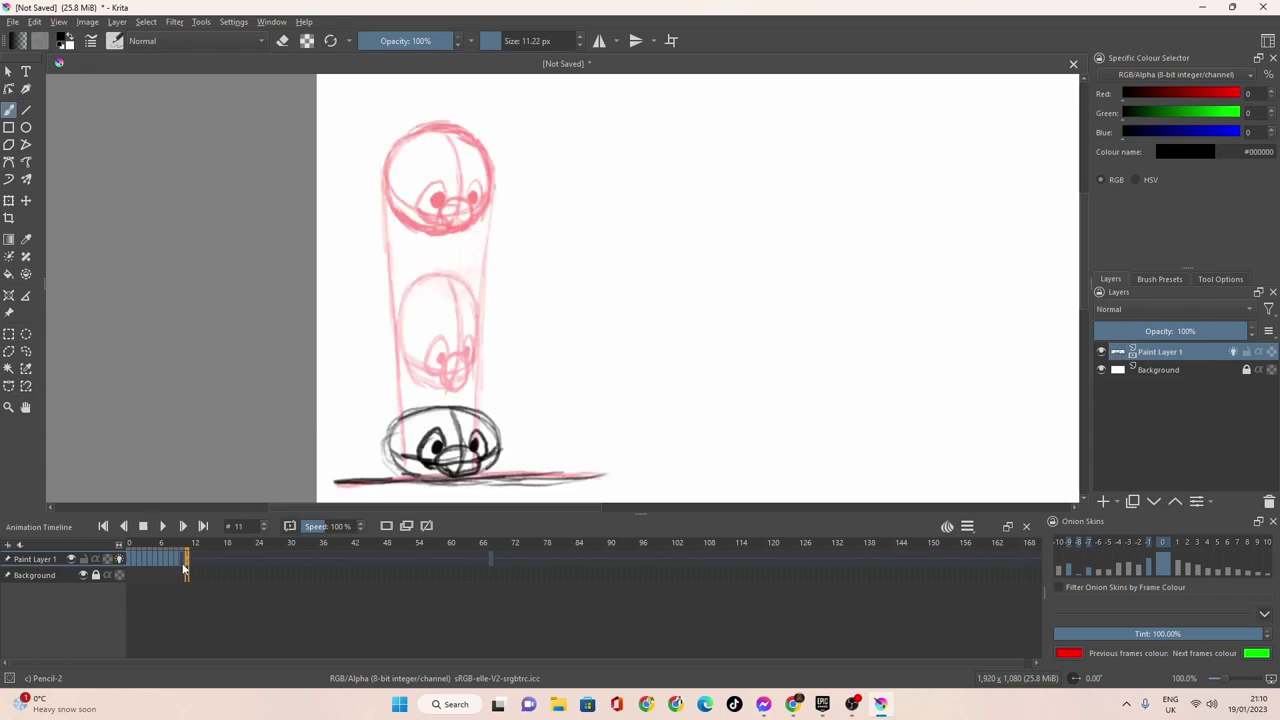
click(184, 565)
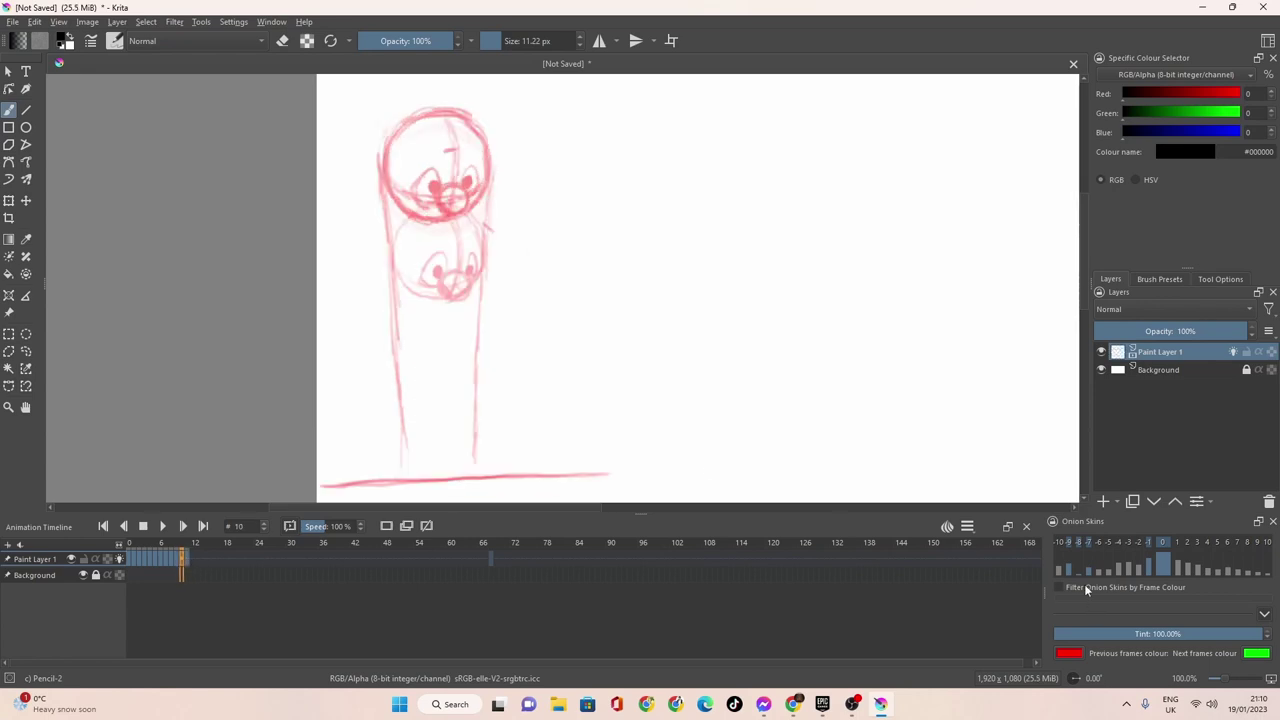
Turn off the distant onion skins at -9 and -7, and show only the previous frames at -2 and -1.
click(1075, 542)
click(1146, 543)
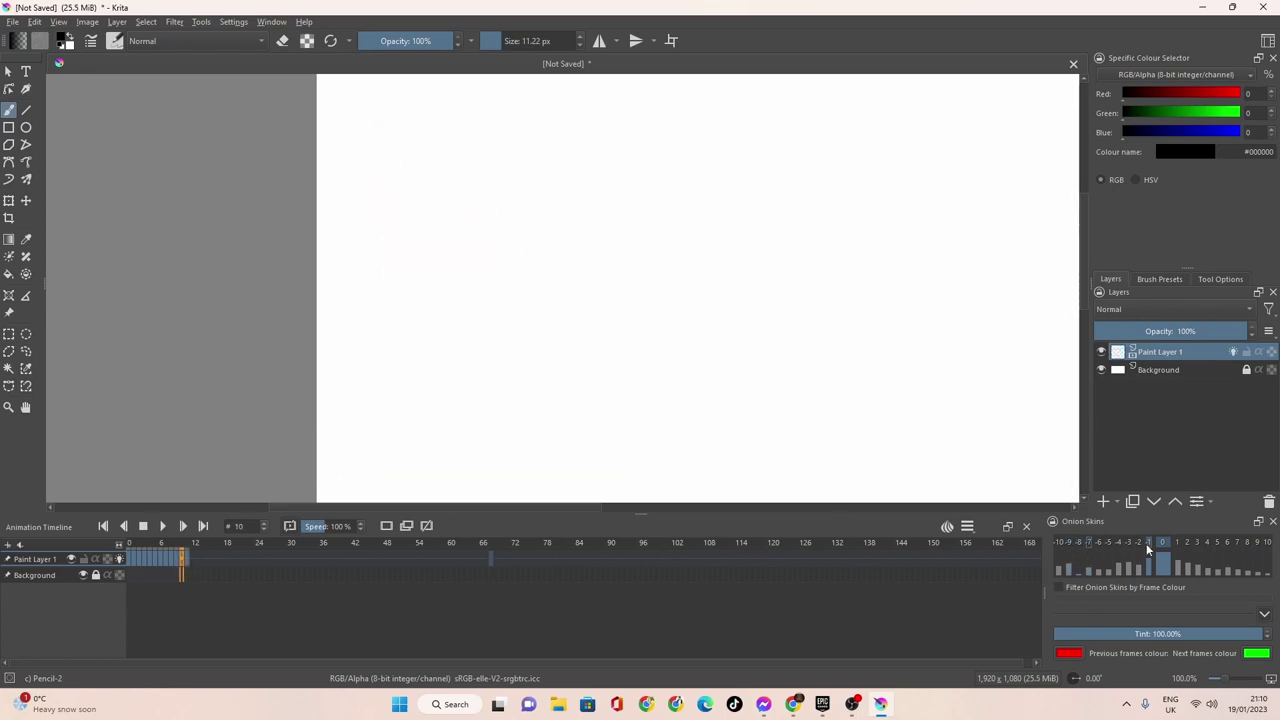
click(1138, 542)
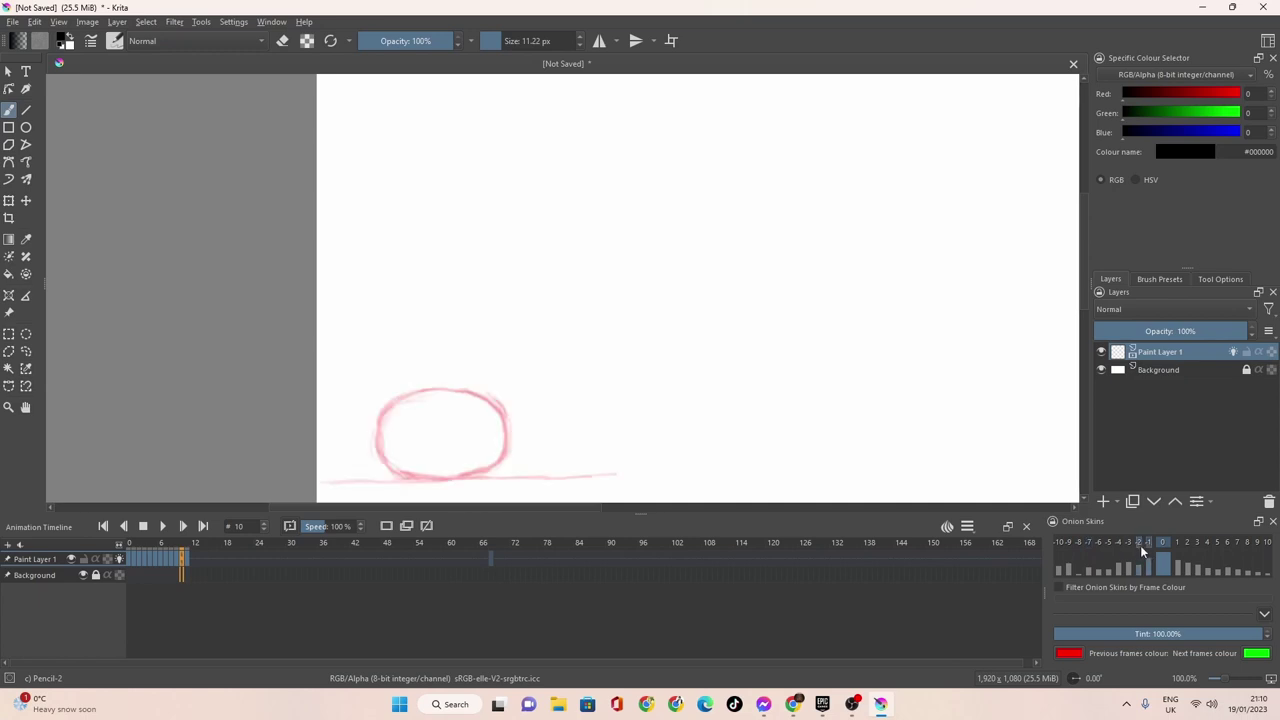
Sketch a flatter ball on frame 9, trace the ground line beneath it, and darken the ball's outline.
click(178, 557)
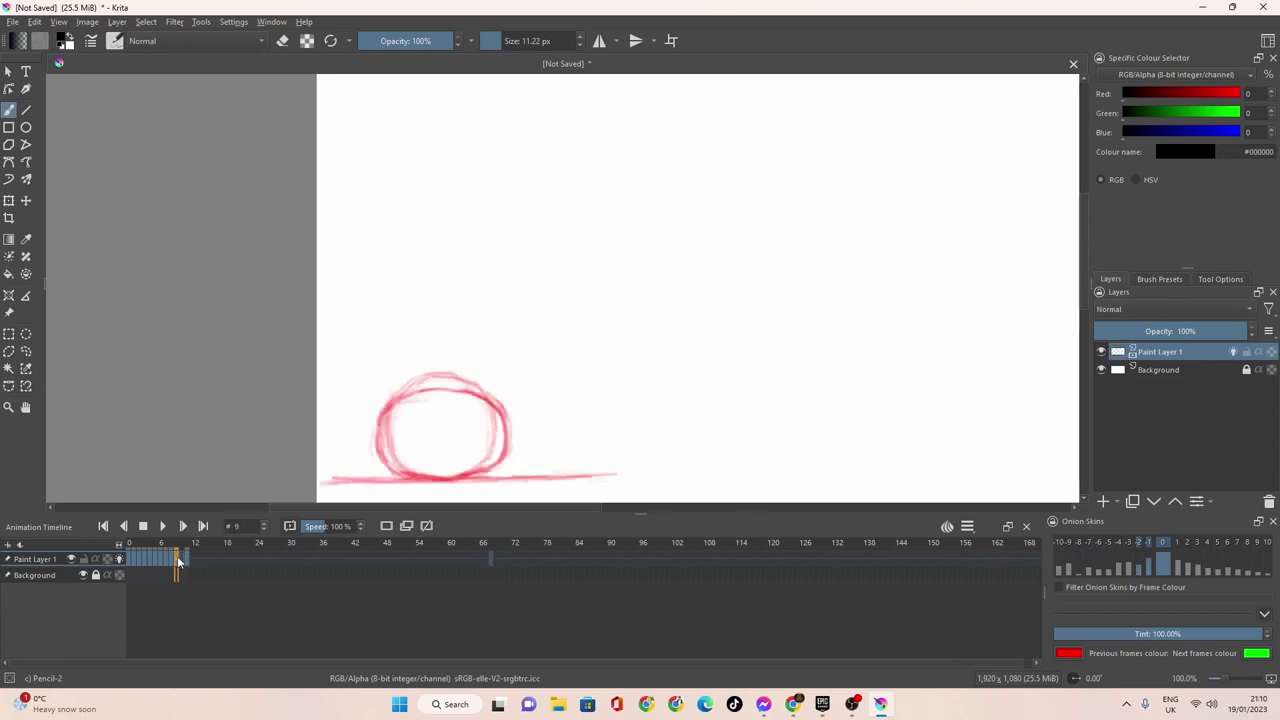
click(173, 560)
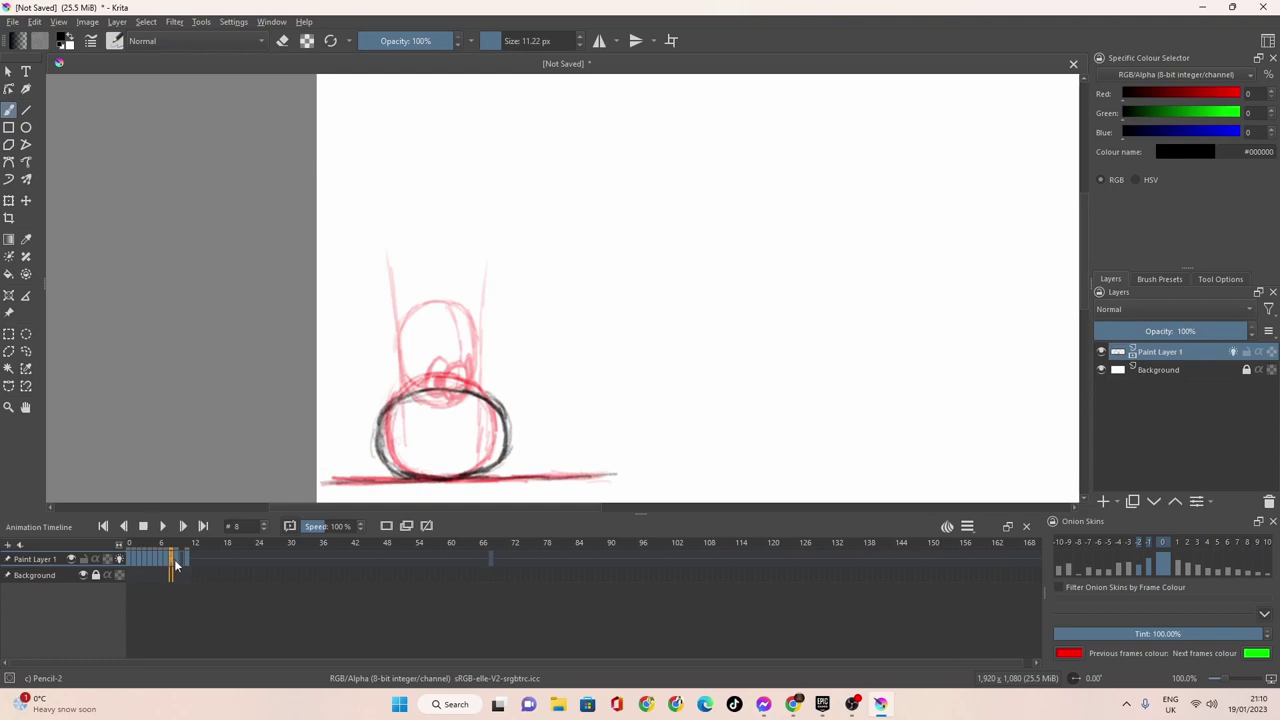
click(177, 557)
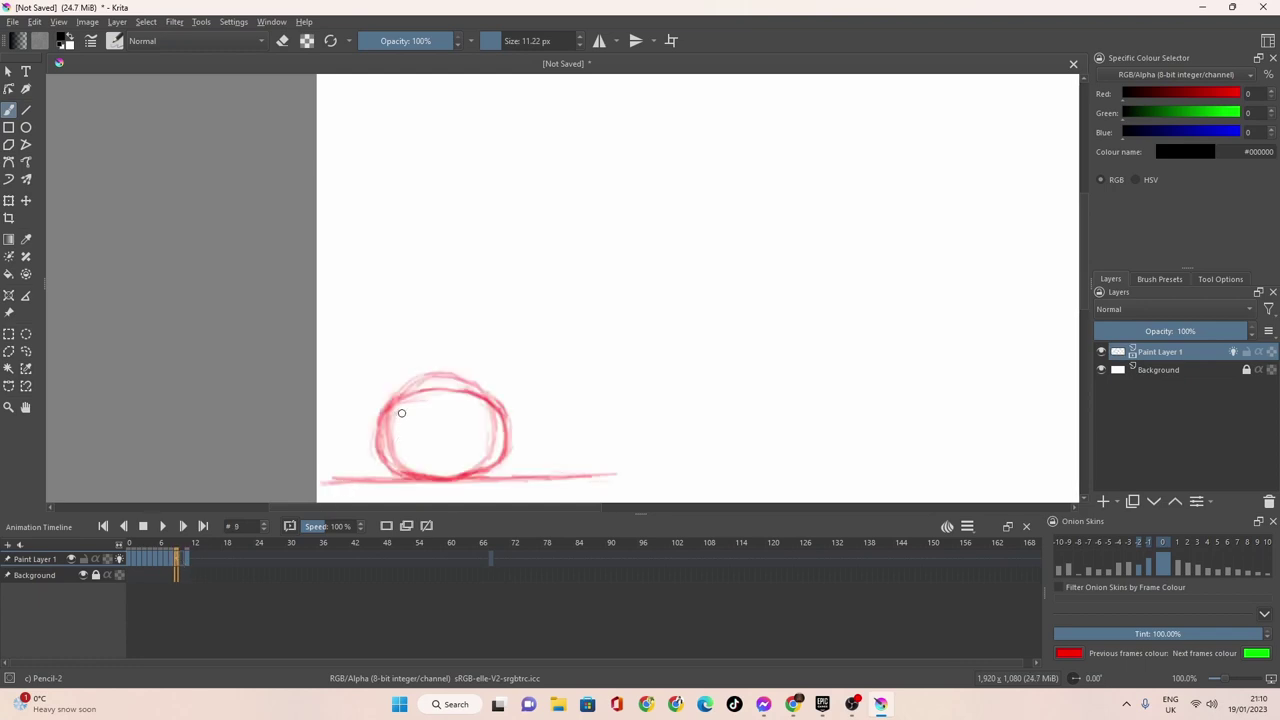
mouse_move(400, 410)
mouse_down()
mouse_move(379, 432)
mouse_move(390, 465)
mouse_move(385, 427)
mouse_move(431, 409)
mouse_move(487, 414)
mouse_move(475, 415)
mouse_move(502, 441)
mouse_move(493, 467)
mouse_move(451, 480)
mouse_move(413, 477)
mouse_move(389, 452)
mouse_up()
click(182, 562)
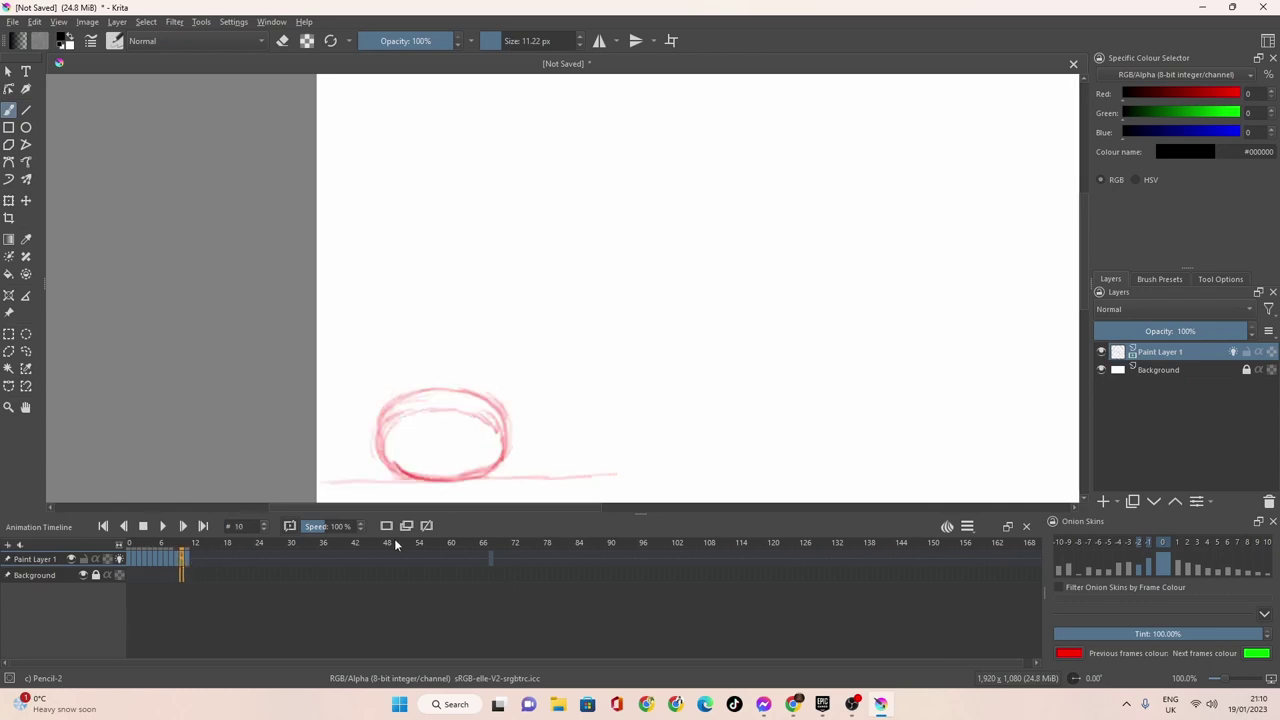
click(174, 567)
click(177, 560)
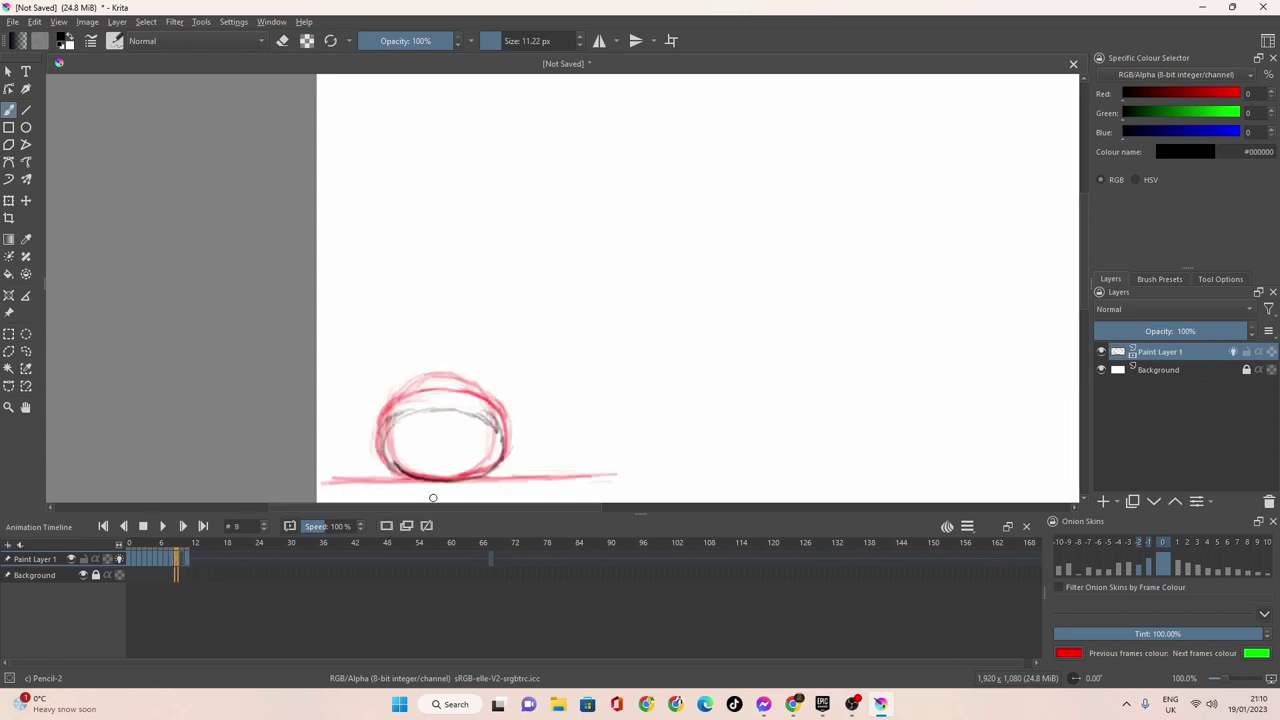
drag(329, 479, 604, 478)
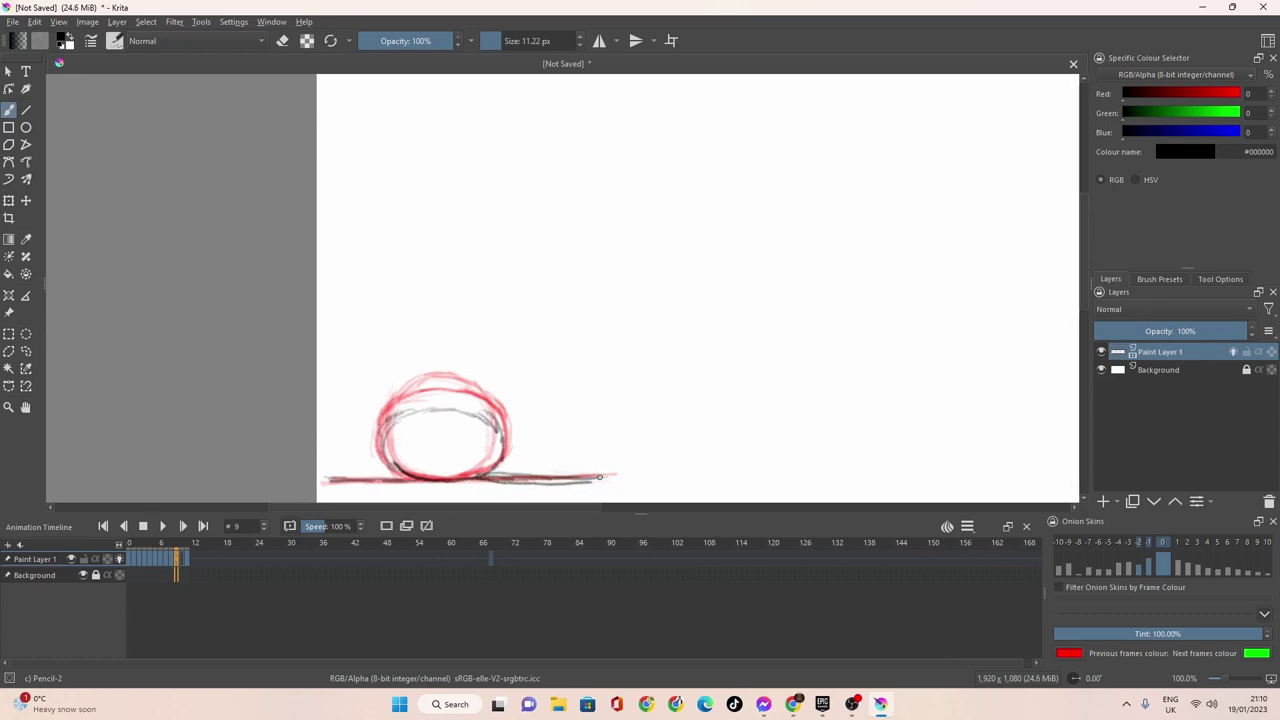
mouse_move(413, 481)
mouse_down()
mouse_move(390, 429)
mouse_move(385, 459)
mouse_move(394, 421)
mouse_move(412, 414)
mouse_move(451, 408)
mouse_move(499, 427)
mouse_move(501, 455)
mouse_move(479, 477)
mouse_move(390, 448)
mouse_up()
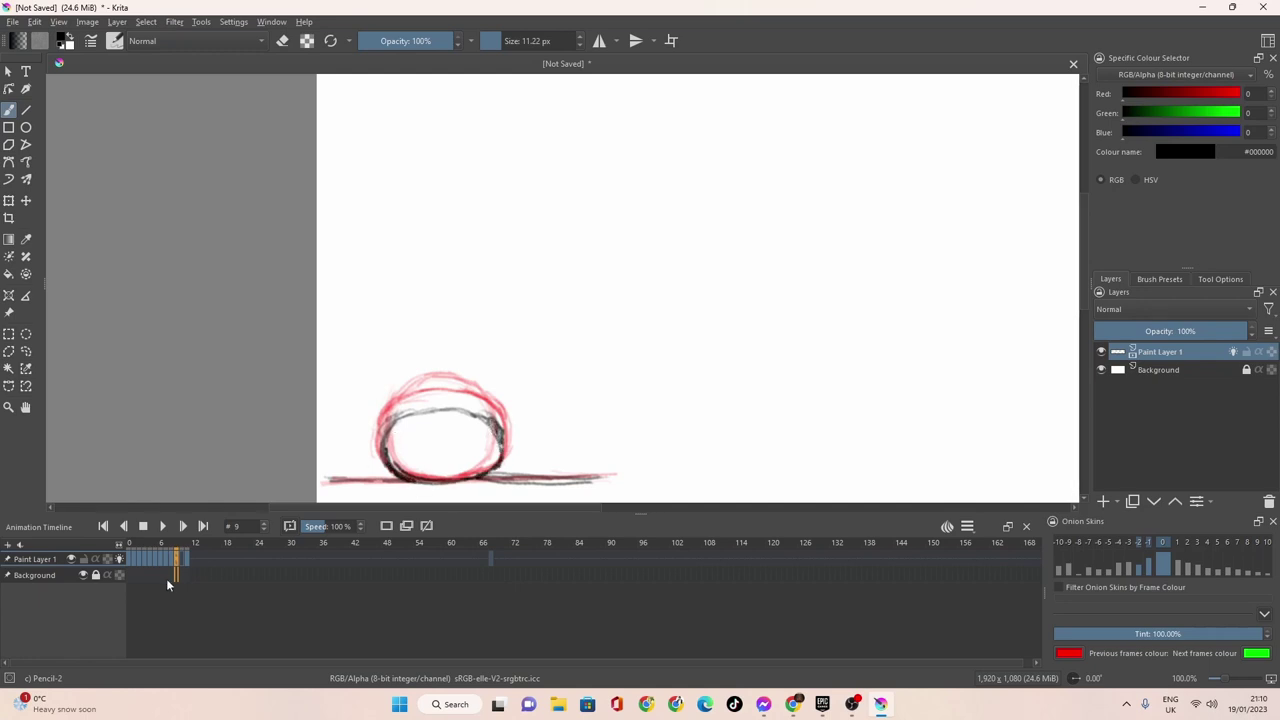
Sketch an even flatter oval on frame 10 and compare it with the squashed character on frame 11.
click(182, 562)
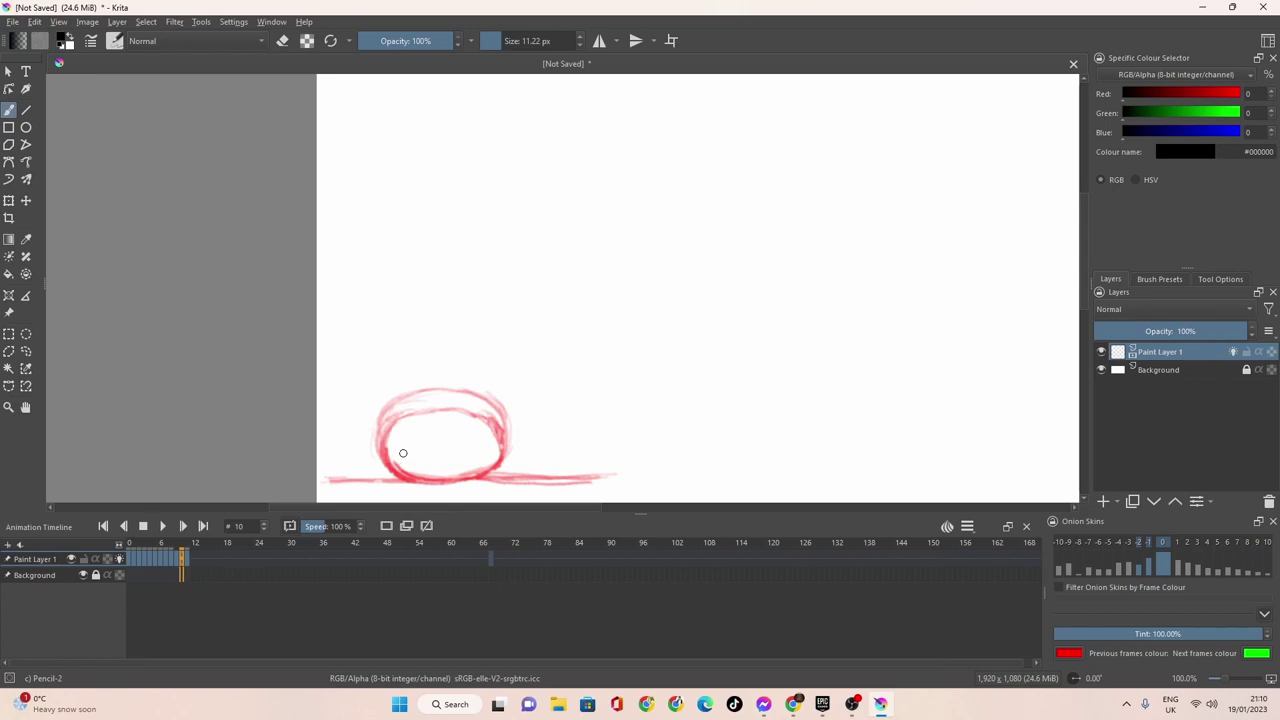
mouse_move(397, 432)
mouse_down()
mouse_move(443, 423)
mouse_move(493, 445)
mouse_move(489, 467)
mouse_move(466, 478)
mouse_move(405, 477)
mouse_move(389, 451)
mouse_move(440, 422)
mouse_move(483, 430)
mouse_move(496, 448)
mouse_move(478, 474)
mouse_up()
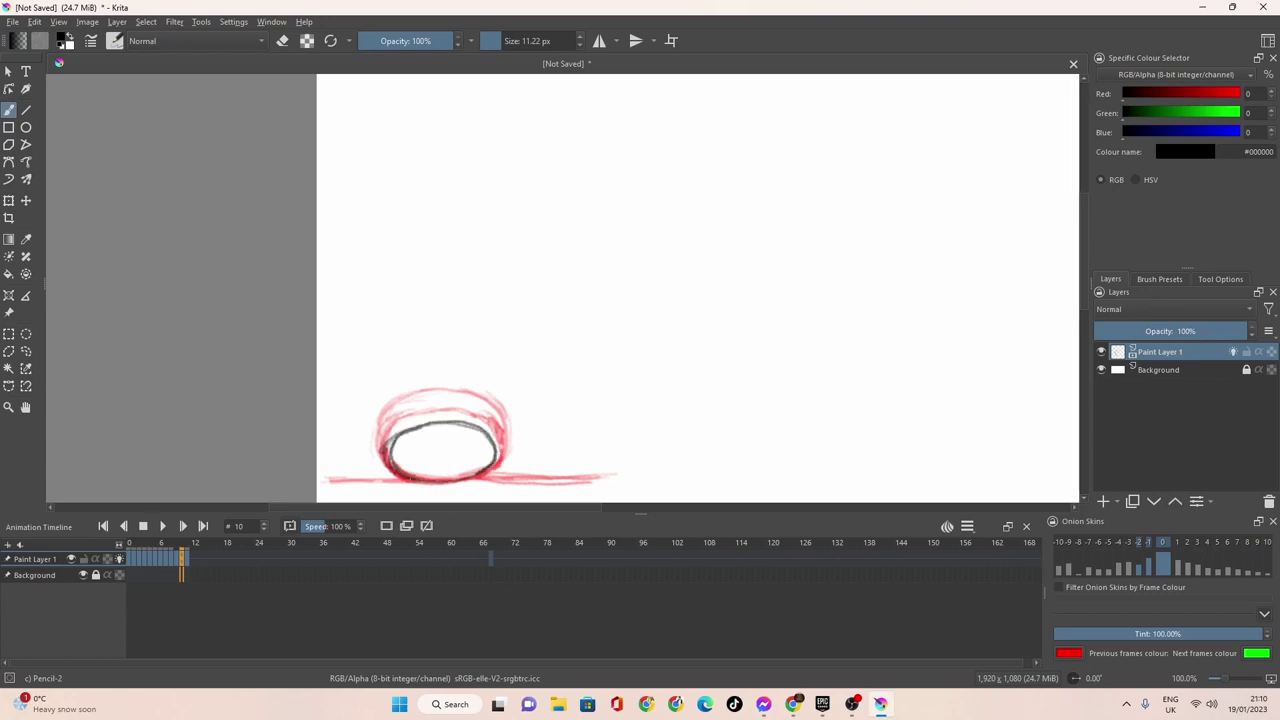
click(188, 558)
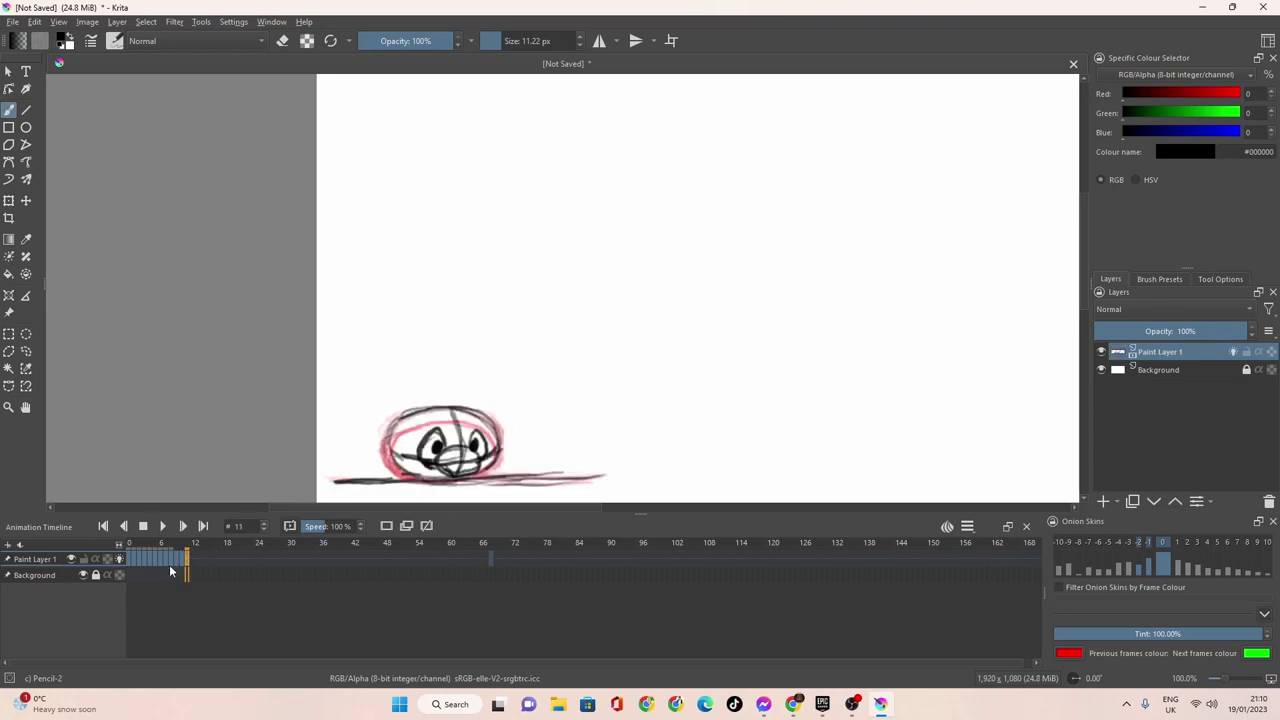
click(183, 562)
click(188, 562)
click(182, 562)
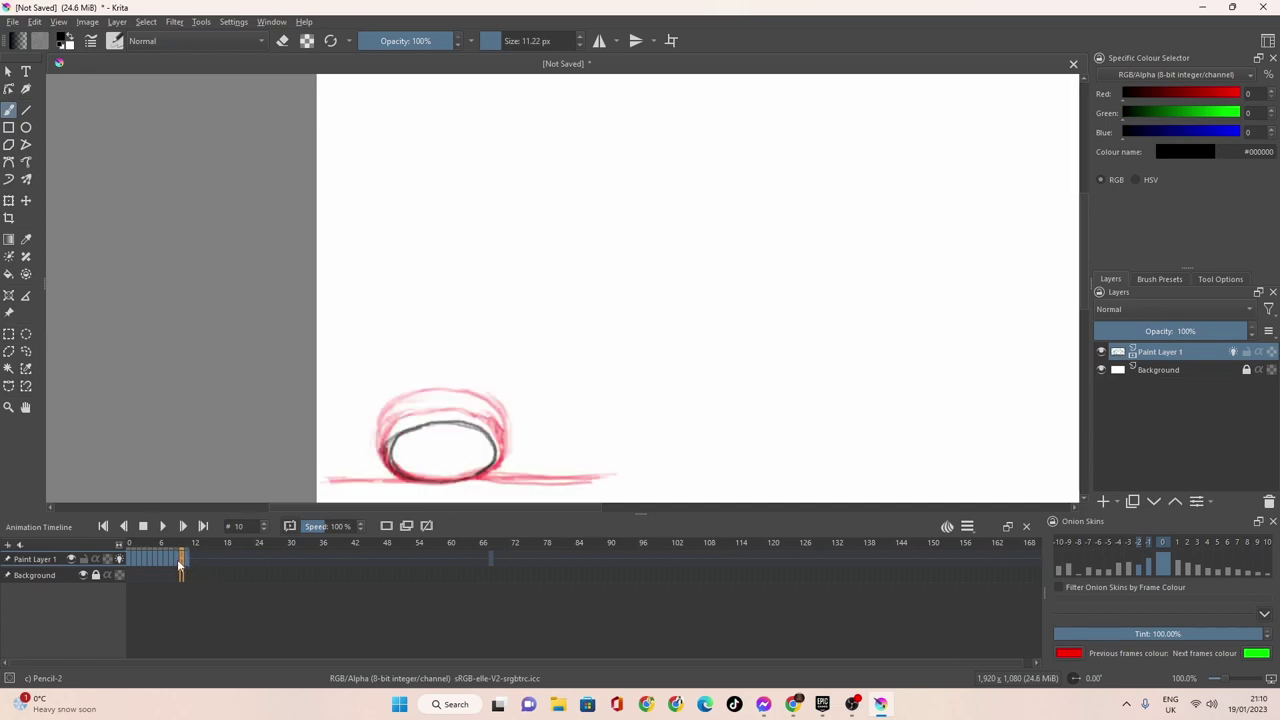
Draw the curved horizontal and vertical face guide lines across the round ball on frame 7.
click(175, 563)
click(171, 563)
click(166, 563)
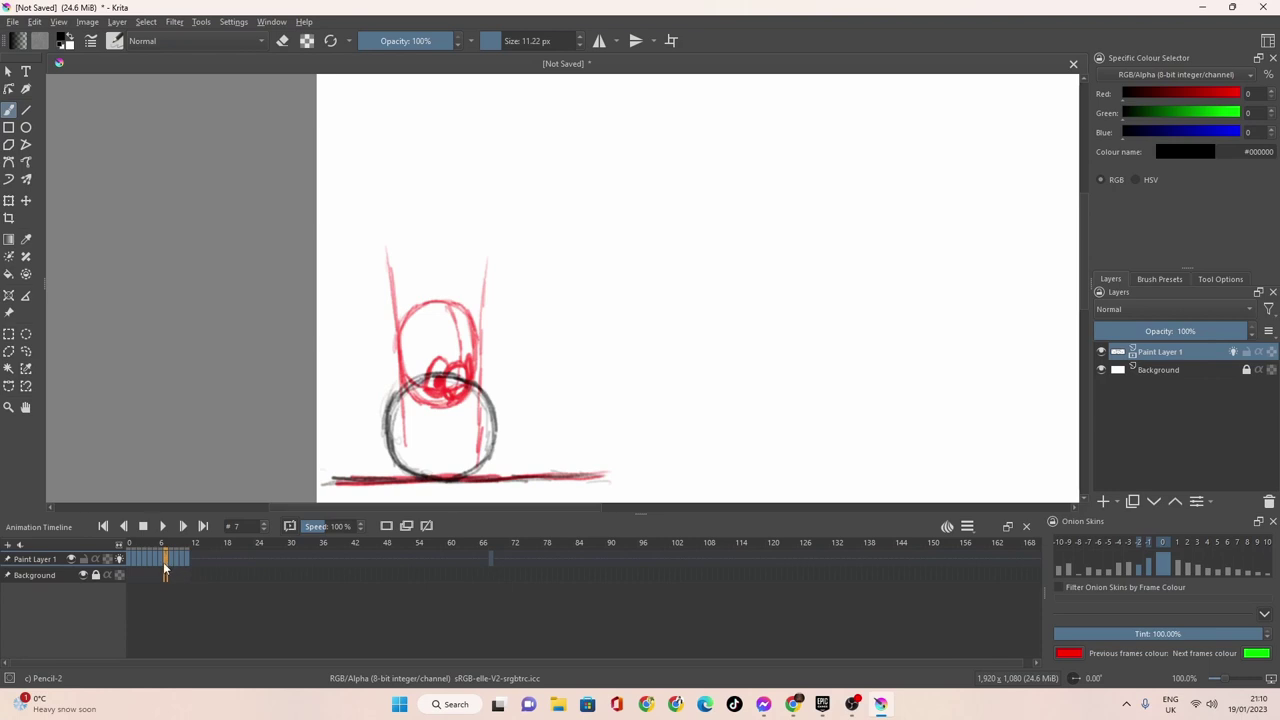
click(161, 563)
click(165, 561)
mouse_move(392, 438)
mouse_down()
mouse_move(490, 441)
mouse_move(482, 455)
mouse_move(431, 462)
mouse_up()
mouse_move(459, 384)
mouse_down()
mouse_move(452, 476)
mouse_move(464, 443)
mouse_move(454, 385)
mouse_move(458, 462)
mouse_up()
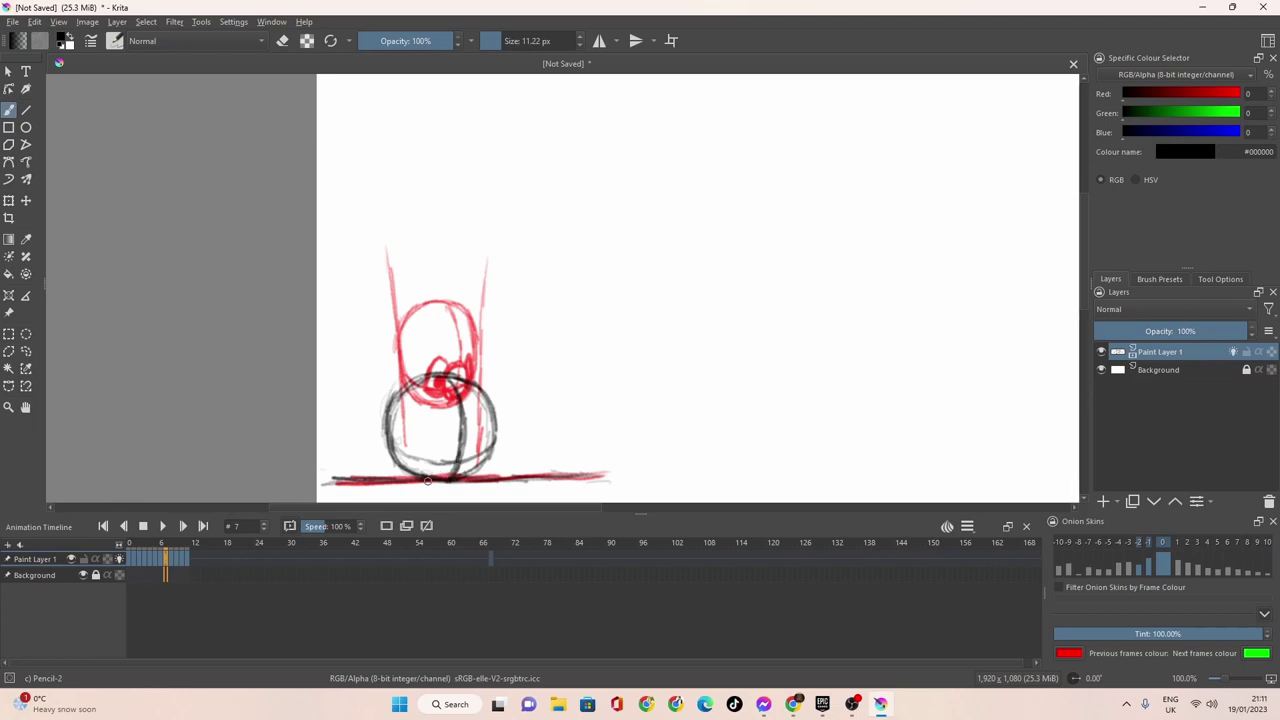
Draw the curved vertical face guide line on the flattened balls on frames 8, 9 and 10.
click(171, 562)
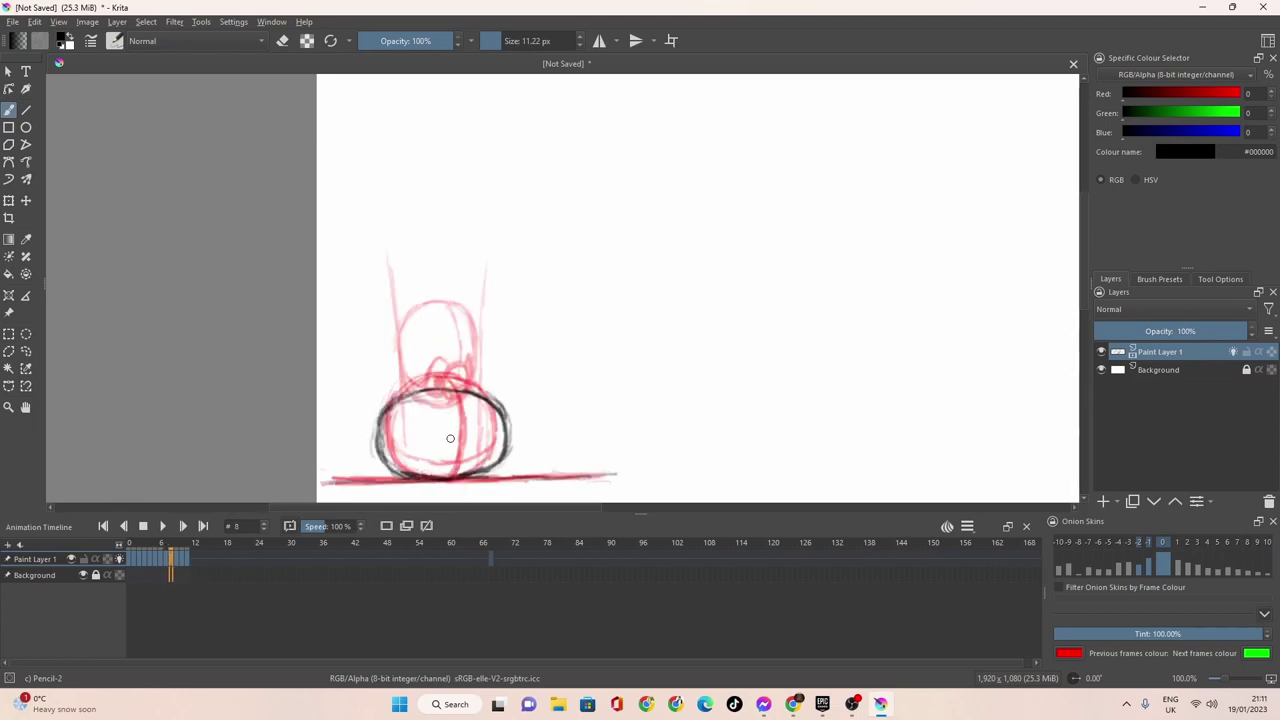
mouse_move(465, 436)
mouse_down()
mouse_move(466, 466)
mouse_move(465, 395)
mouse_move(465, 464)
mouse_up()
click(176, 564)
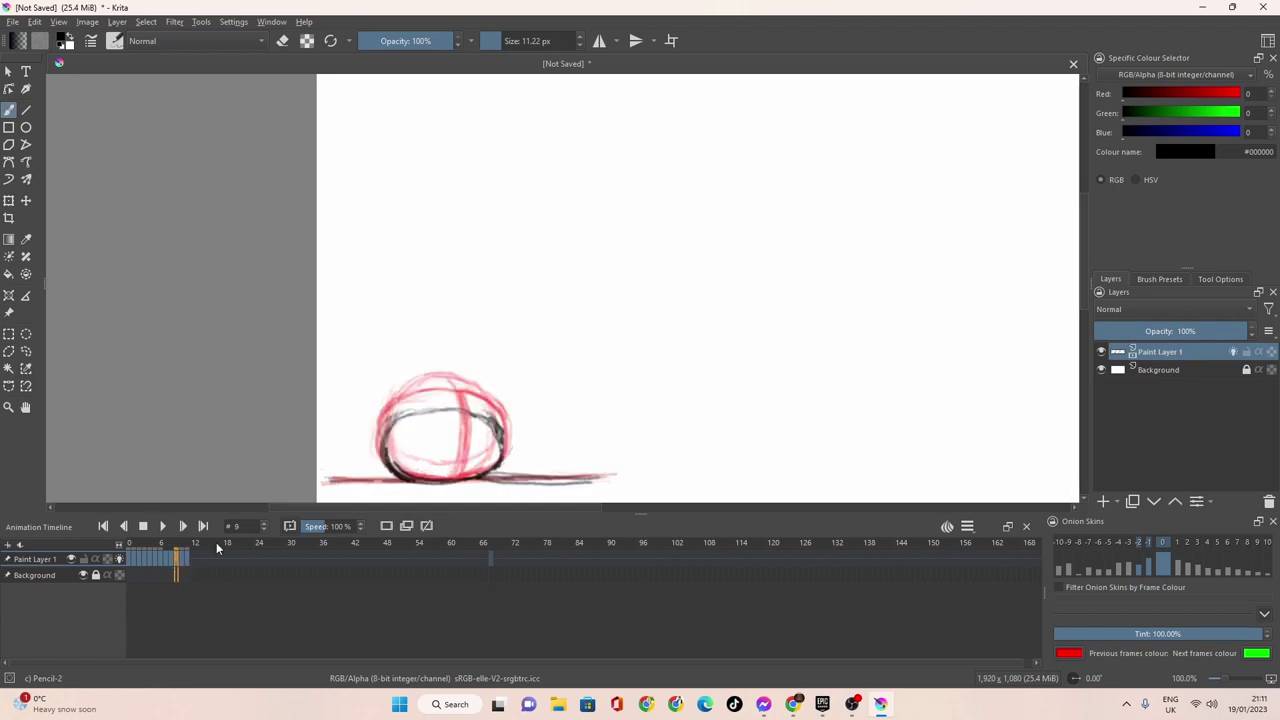
drag(461, 408, 464, 484)
click(181, 566)
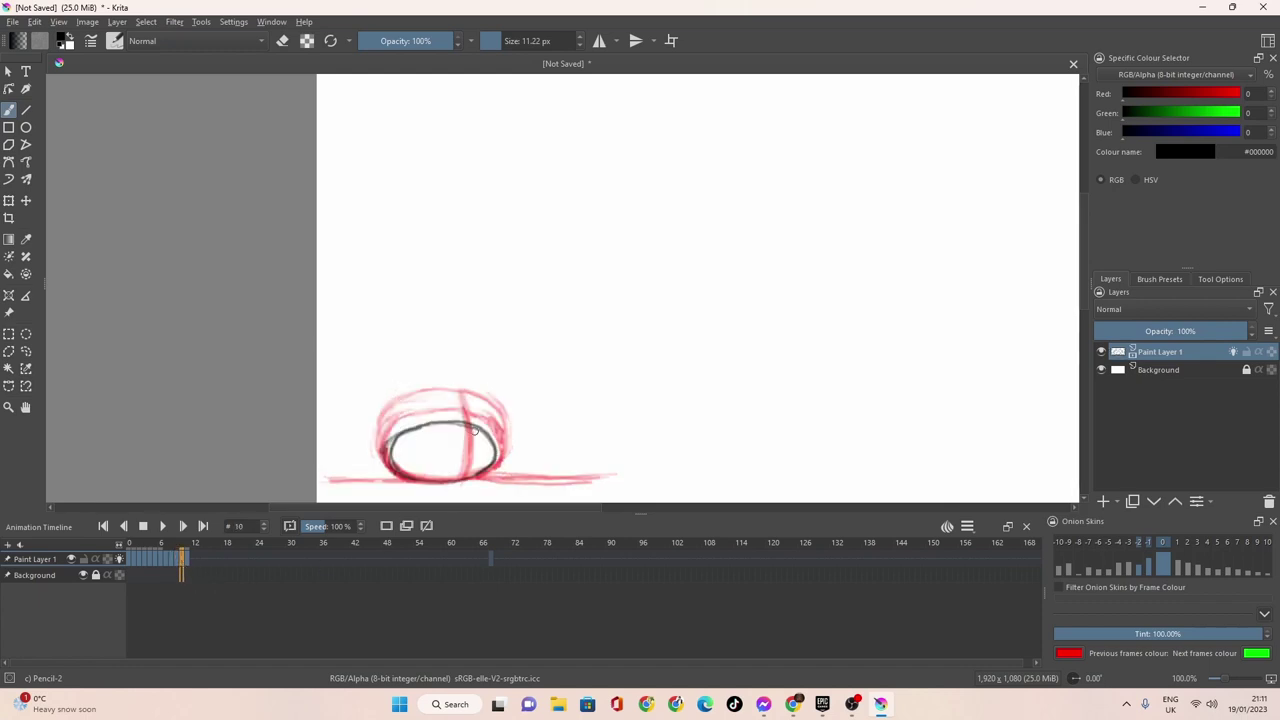
drag(468, 472, 466, 422)
Turn on the next-frame onion skin at 1 and turn off the previous-frame ones at -2 and -1.
click(186, 566)
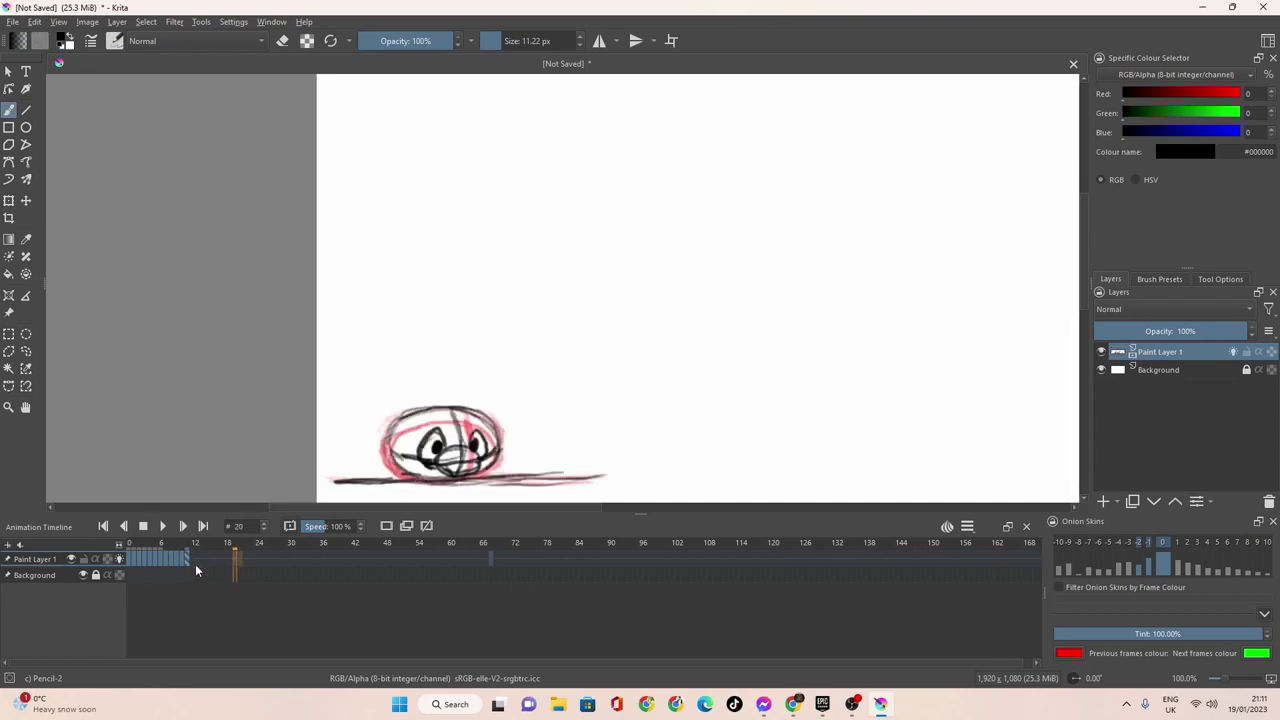
click(181, 564)
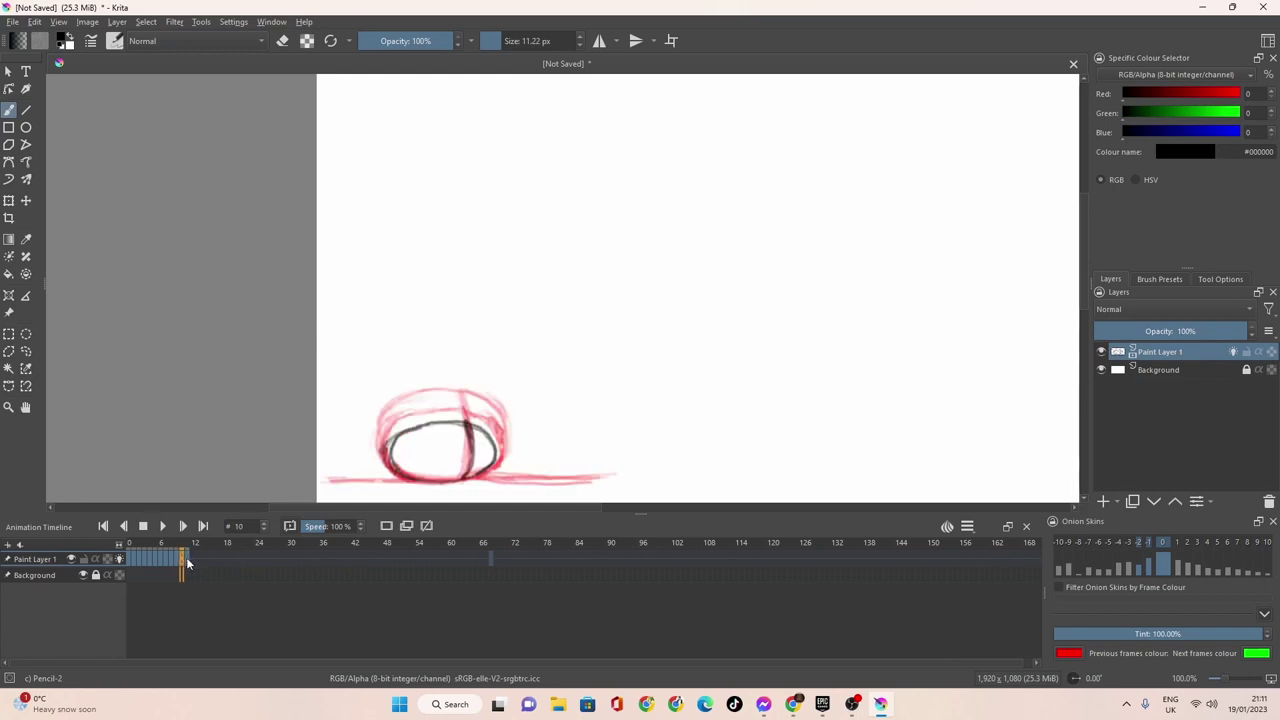
click(188, 564)
click(182, 564)
click(1177, 542)
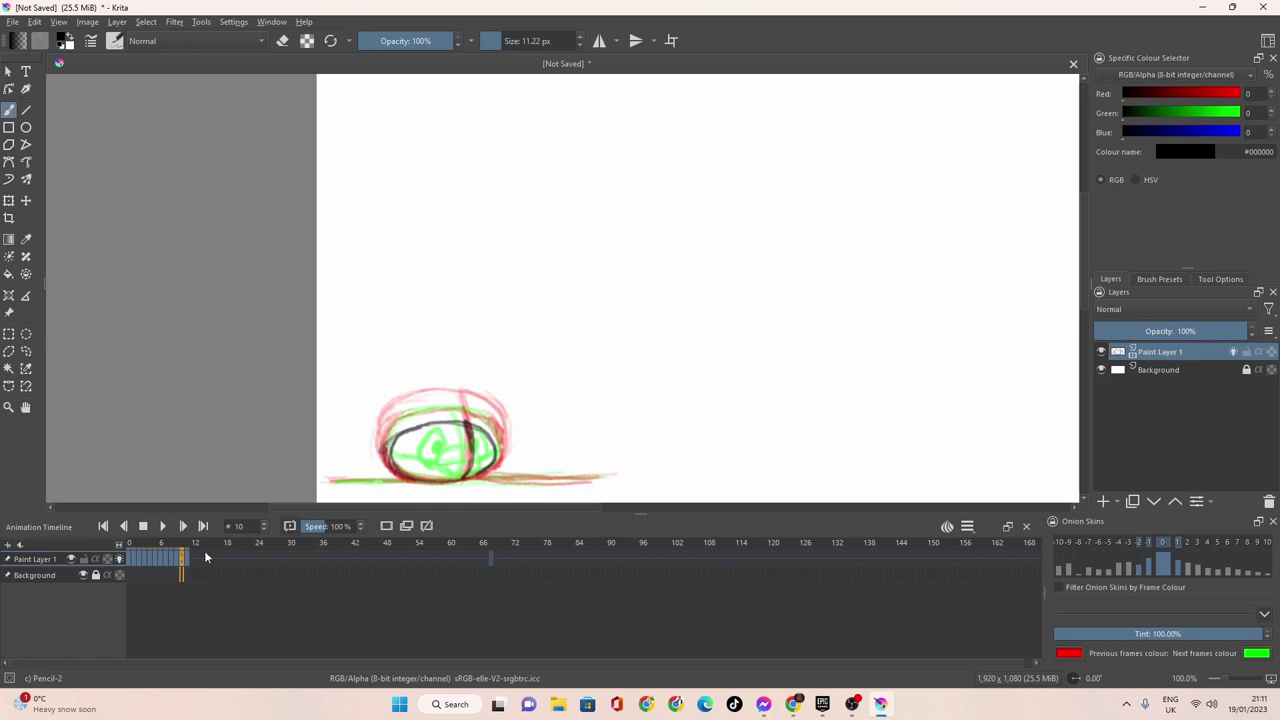
click(176, 560)
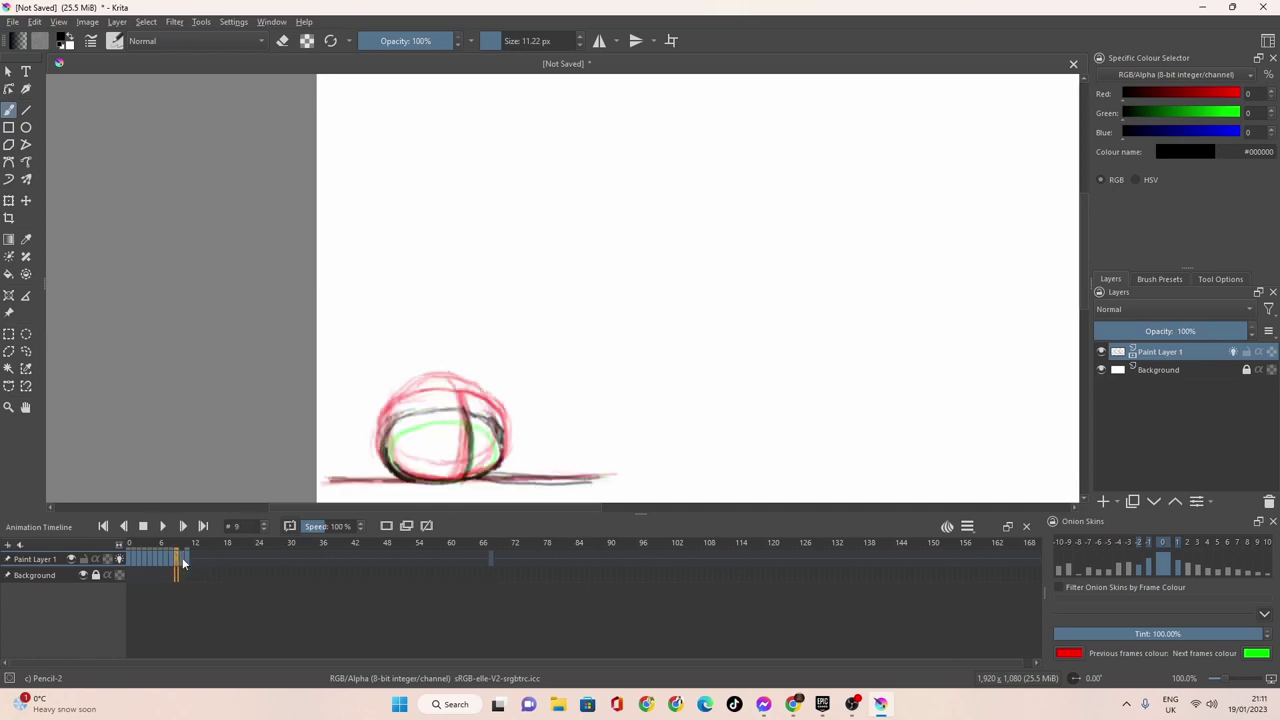
click(1139, 542)
click(1146, 542)
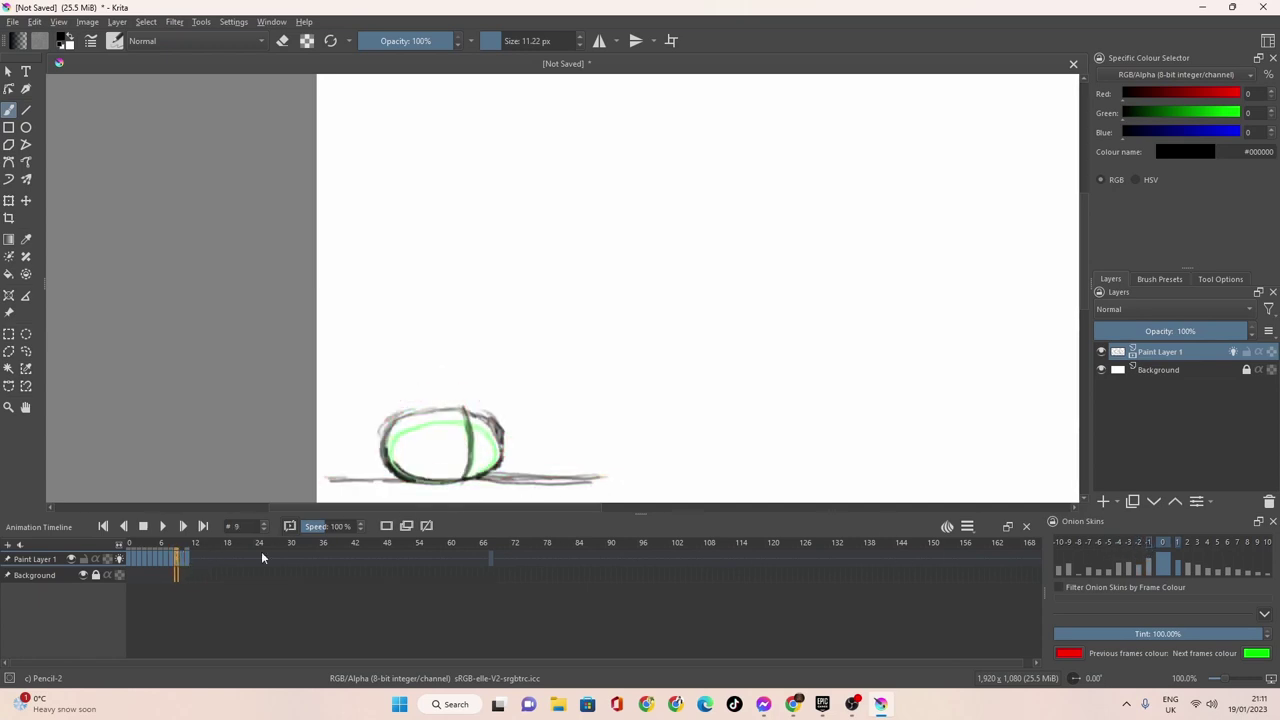
Flip through frames 9 to 11 to compare the flattened balls with the squashed character.
click(188, 566)
click(183, 566)
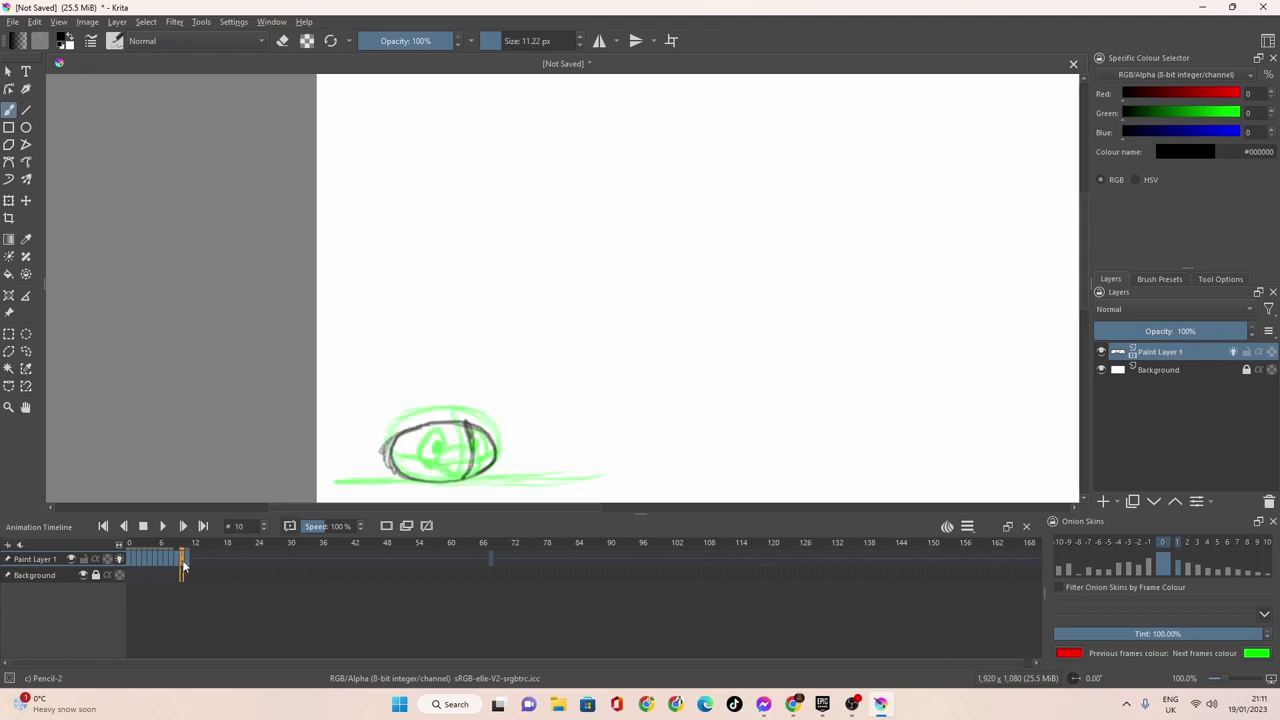
click(179, 566)
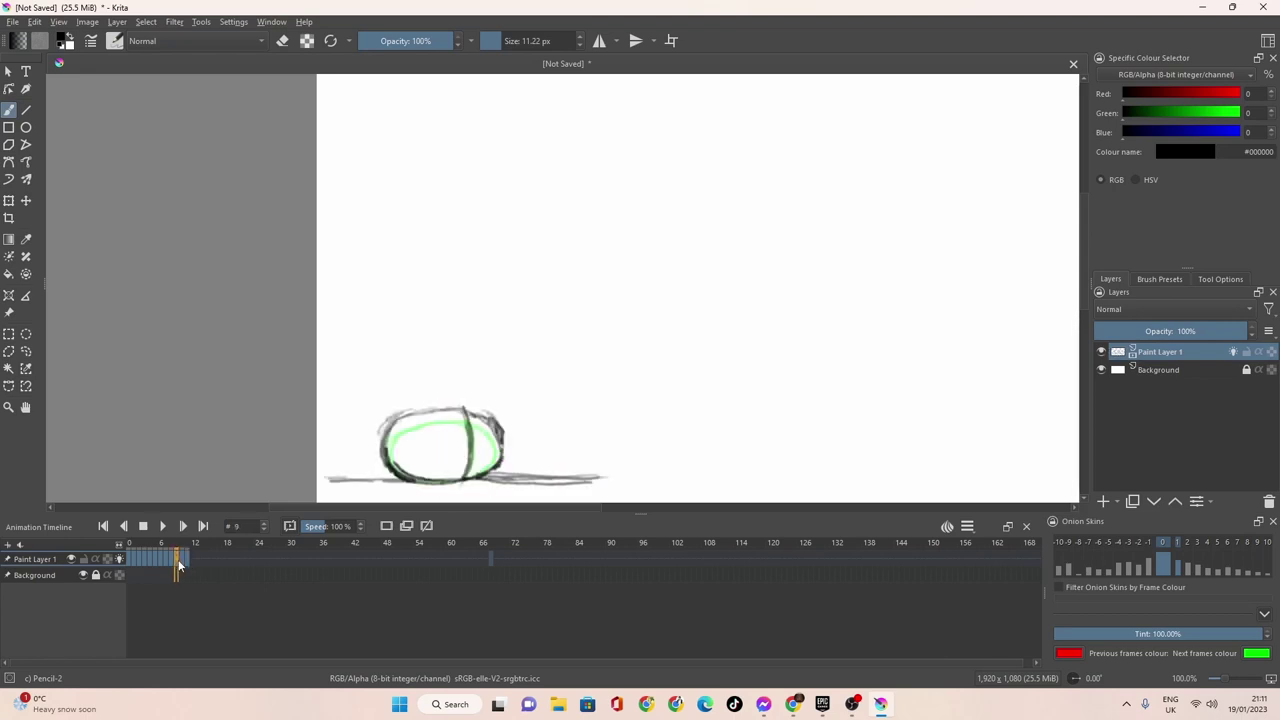
click(182, 566)
click(187, 566)
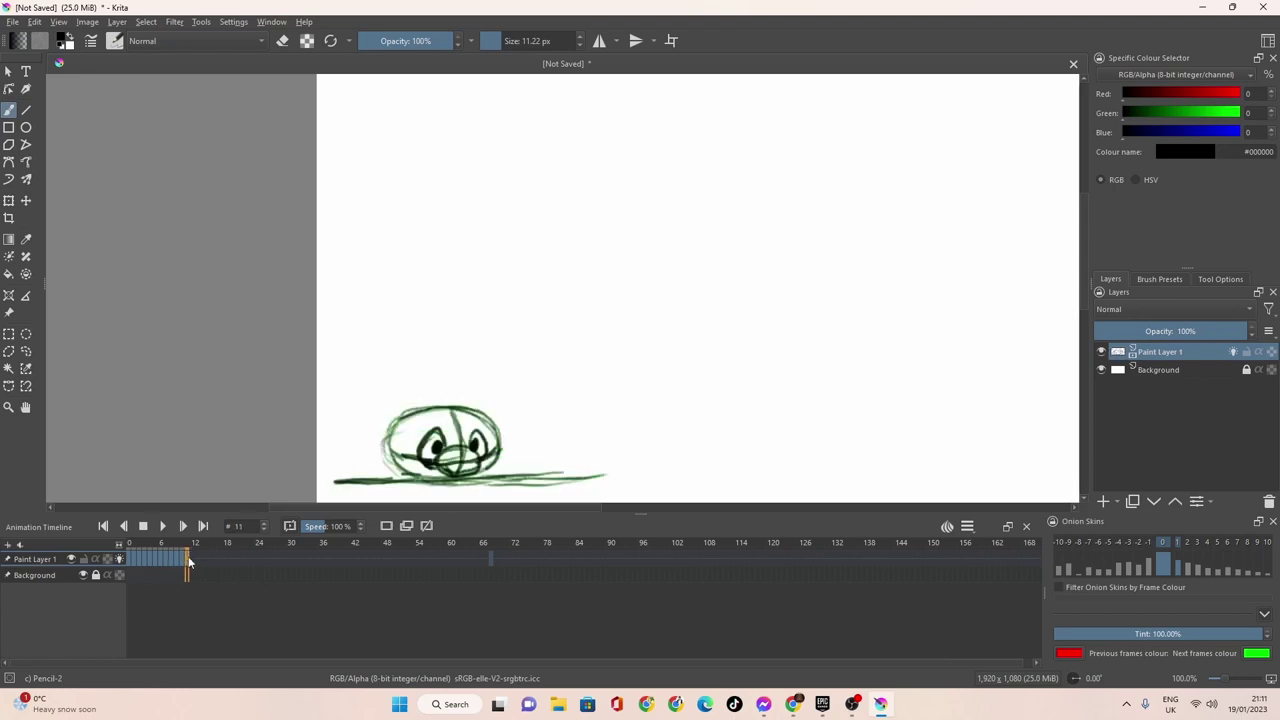
Erase the flattened ball on frame 10 with a 37.83 px eraser and set the drawing brush size to 10.20 px.
click(182, 566)
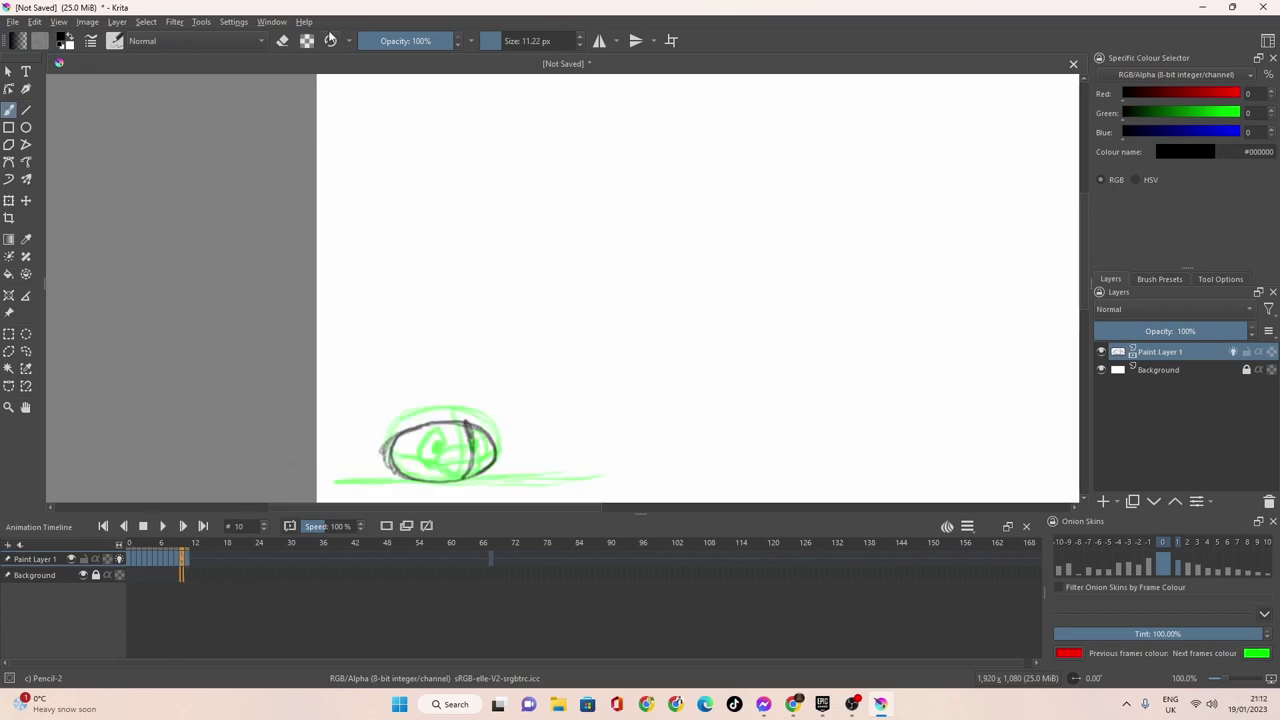
click(282, 40)
click(504, 46)
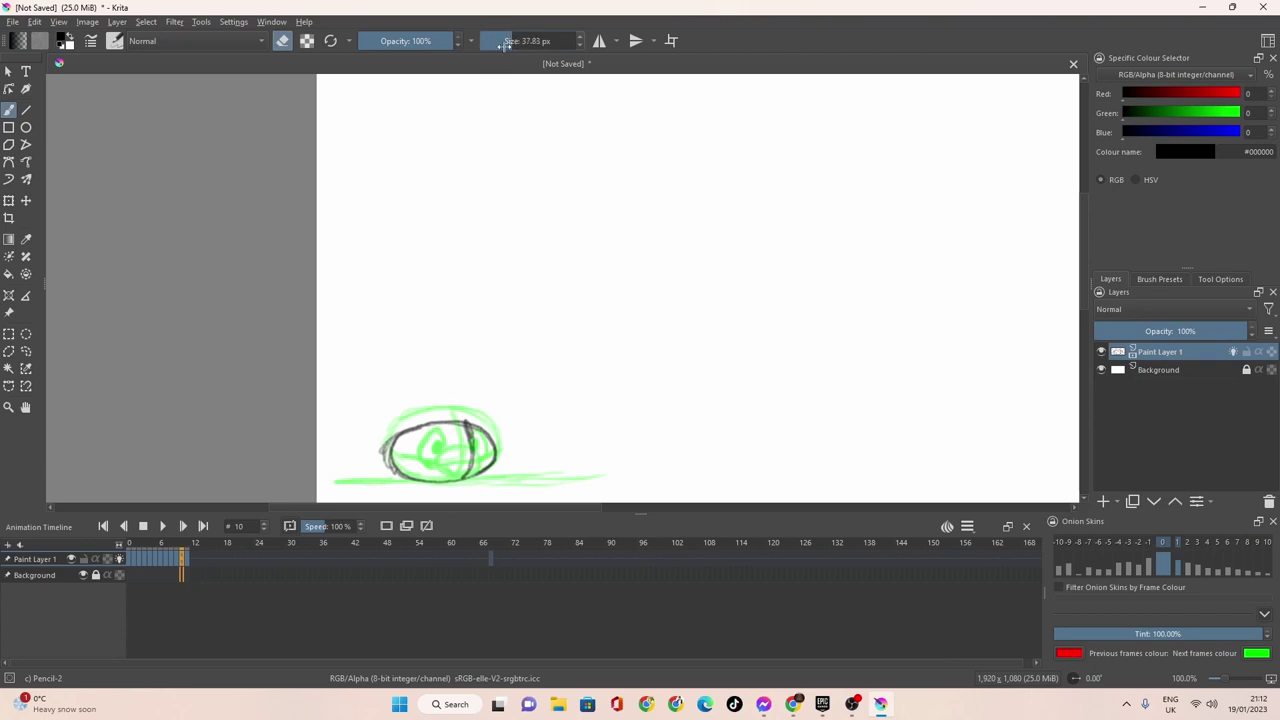
mouse_move(408, 414)
mouse_down()
mouse_move(378, 465)
mouse_move(443, 413)
mouse_move(418, 445)
mouse_move(485, 434)
mouse_move(479, 471)
mouse_move(422, 478)
mouse_move(381, 465)
mouse_up()
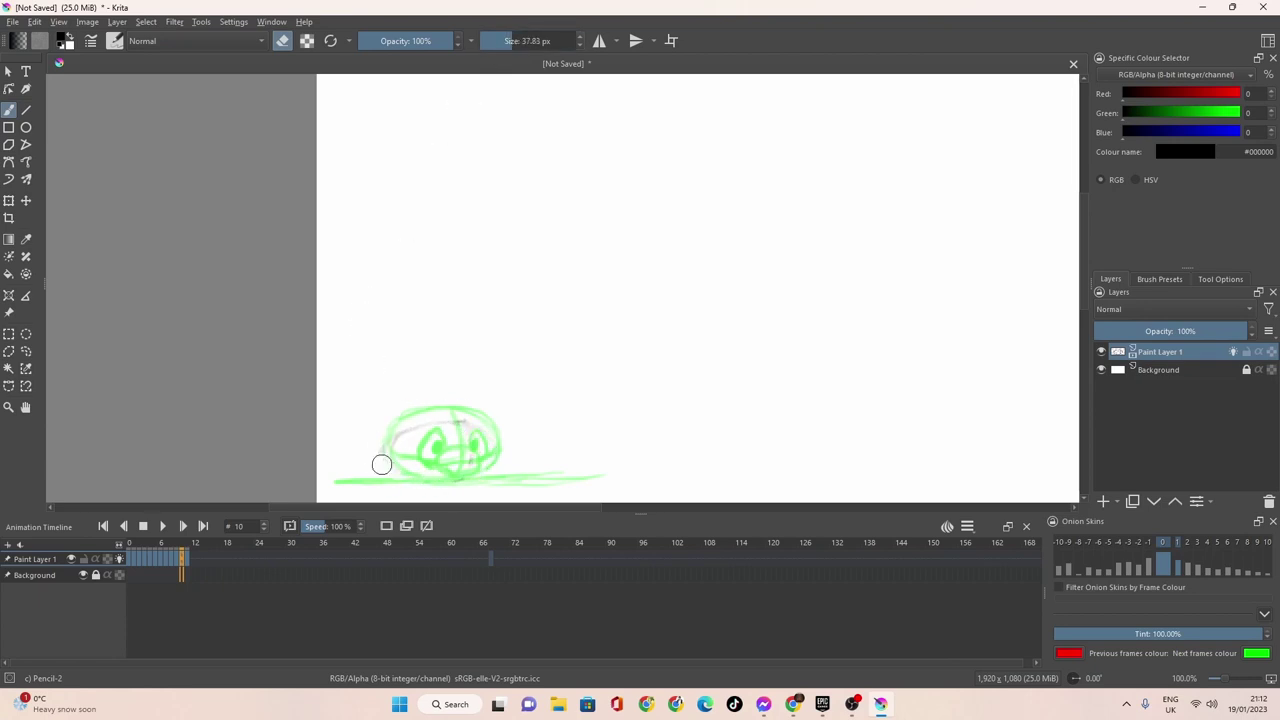
click(187, 562)
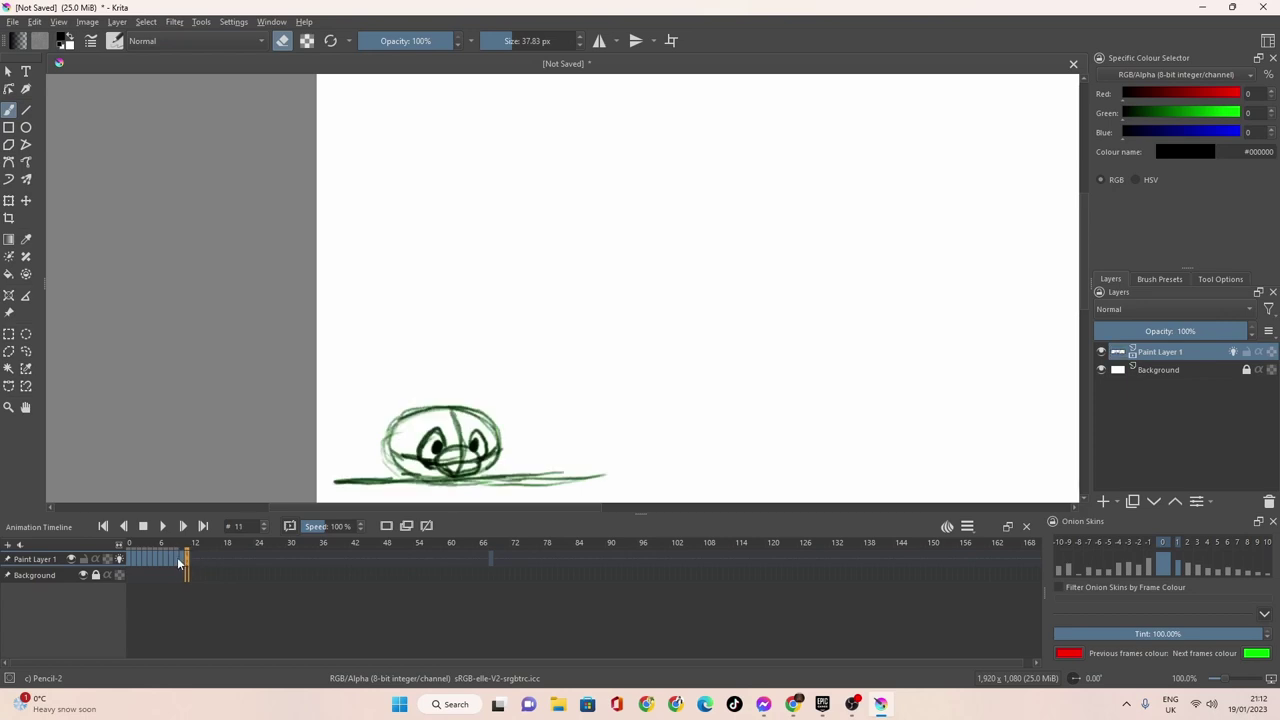
click(182, 563)
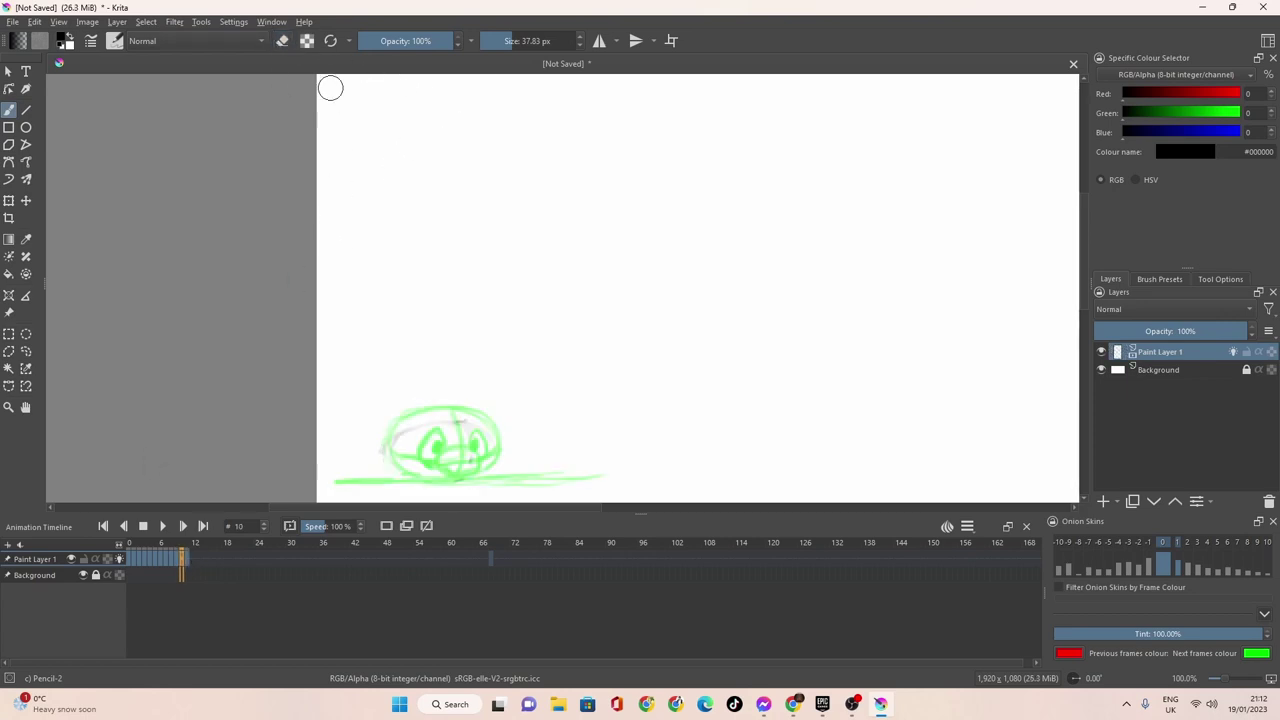
click(506, 44)
drag(506, 44, 497, 44)
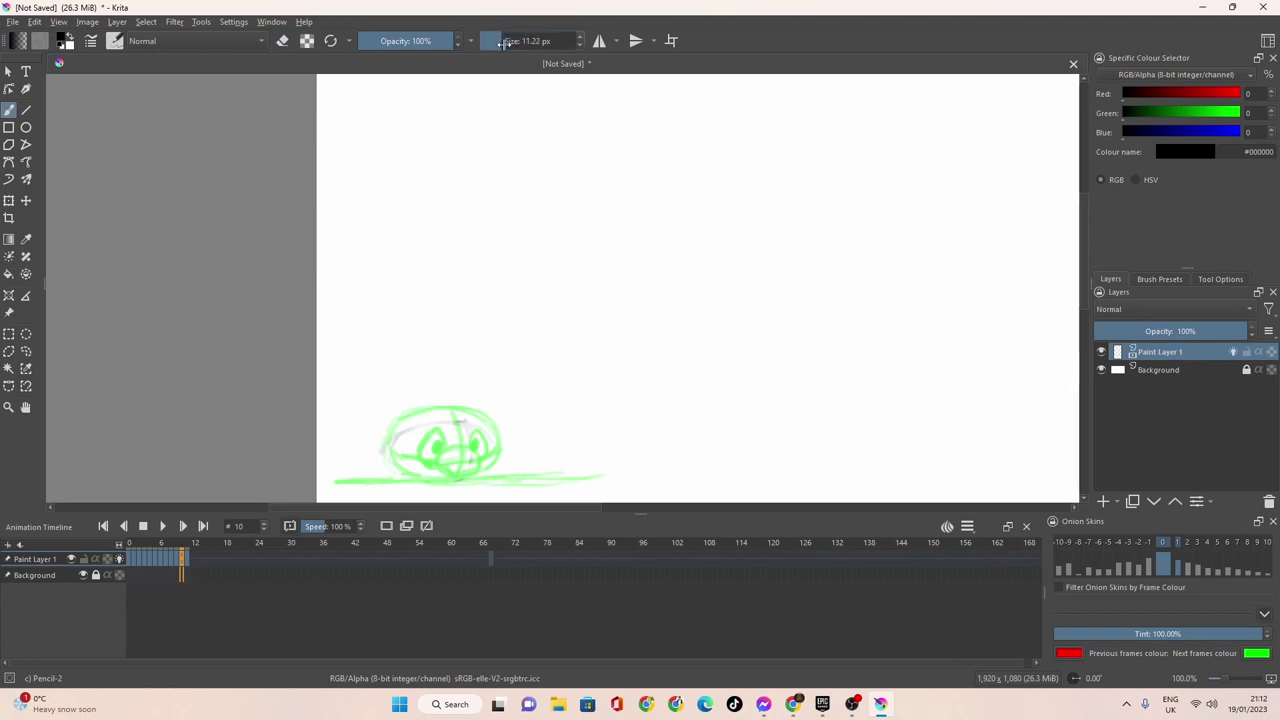
mouse_move(473, 477)
mouse_down()
mouse_move(397, 457)
mouse_move(408, 416)
mouse_move(391, 449)
mouse_move(400, 466)
mouse_move(481, 469)
mouse_up()
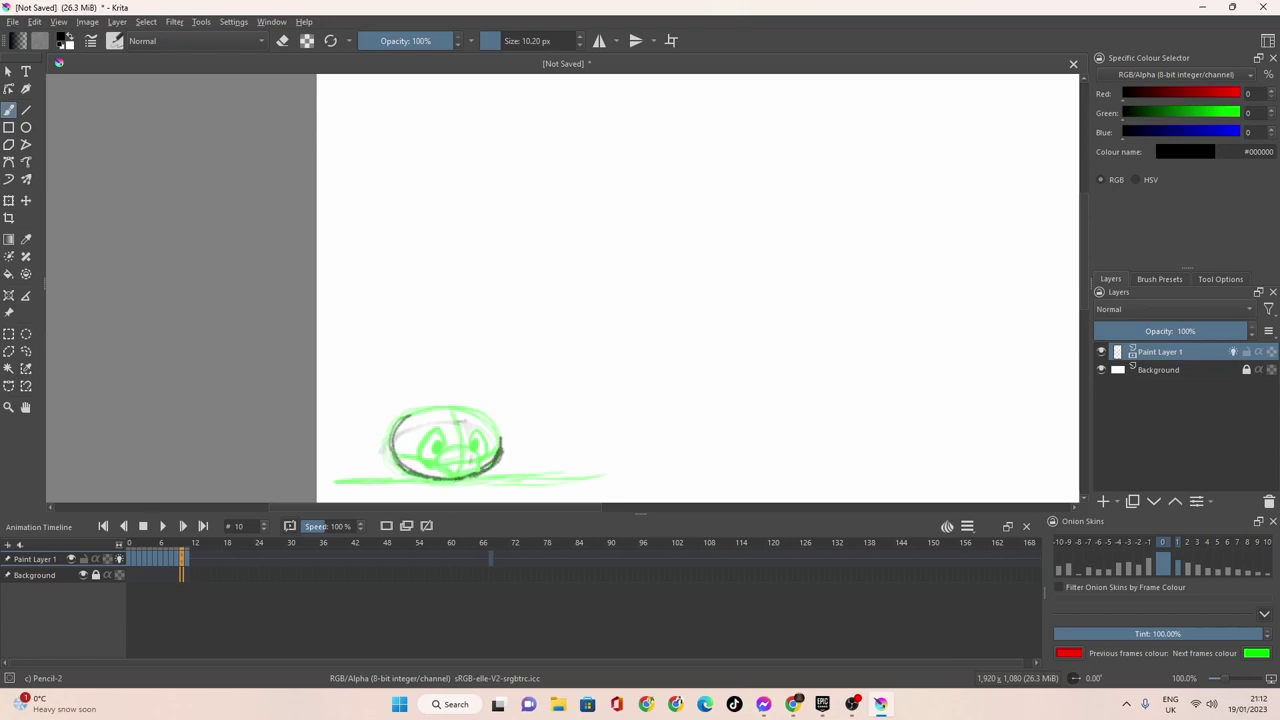
drag(475, 414, 428, 414)
key(Delete)
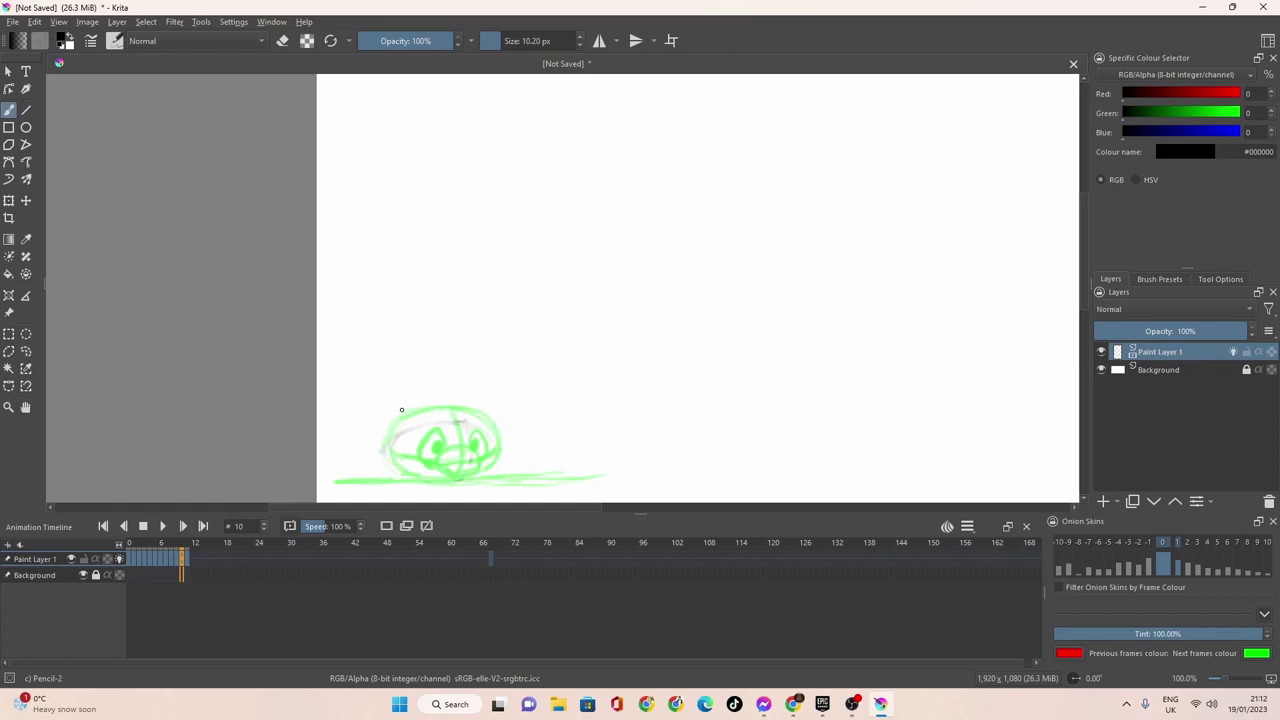
Redraw the flattened ball outline on frame 10, tracing the squashed character's outline from the green onion skin.
mouse_move(406, 412)
mouse_down()
mouse_move(411, 473)
mouse_move(395, 460)
mouse_move(433, 479)
mouse_move(419, 474)
mouse_move(468, 476)
mouse_move(434, 480)
mouse_move(493, 460)
mouse_up()
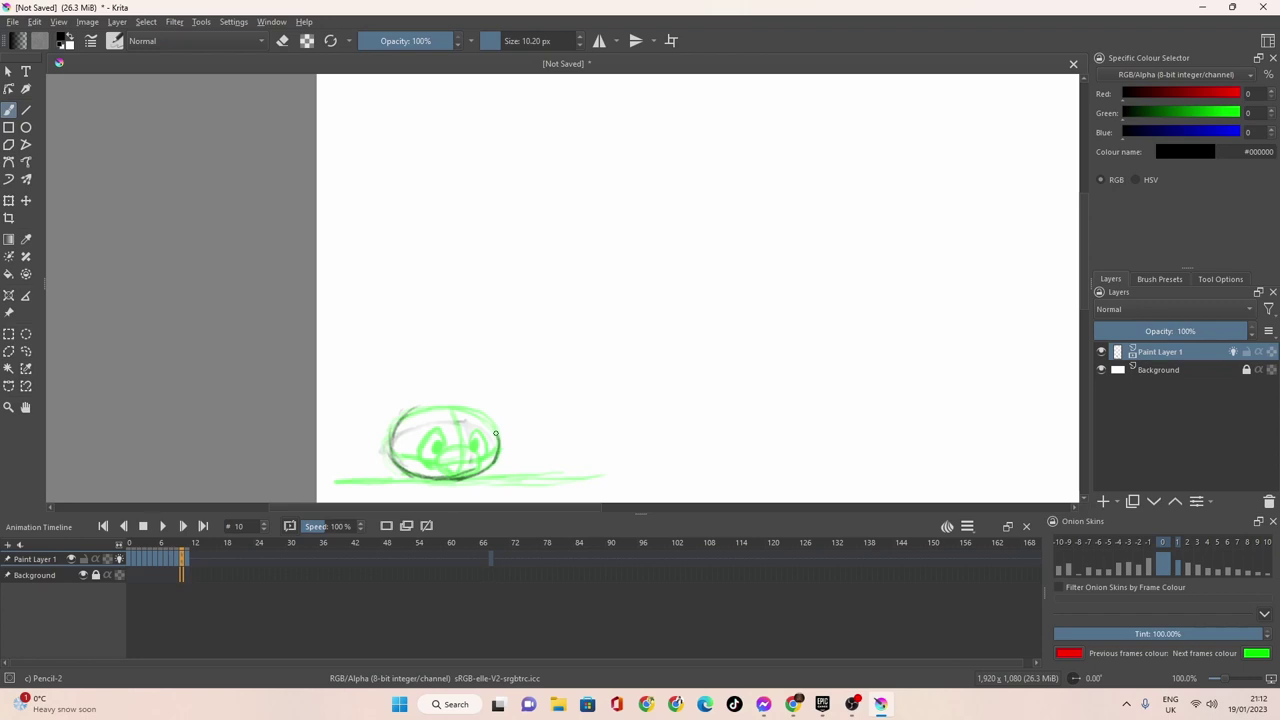
mouse_move(481, 416)
mouse_down()
mouse_move(396, 420)
mouse_move(412, 412)
mouse_move(392, 432)
mouse_move(398, 461)
mouse_move(386, 441)
mouse_move(404, 412)
mouse_up()
mouse_move(396, 418)
mouse_down()
mouse_move(393, 465)
mouse_move(420, 478)
mouse_up()
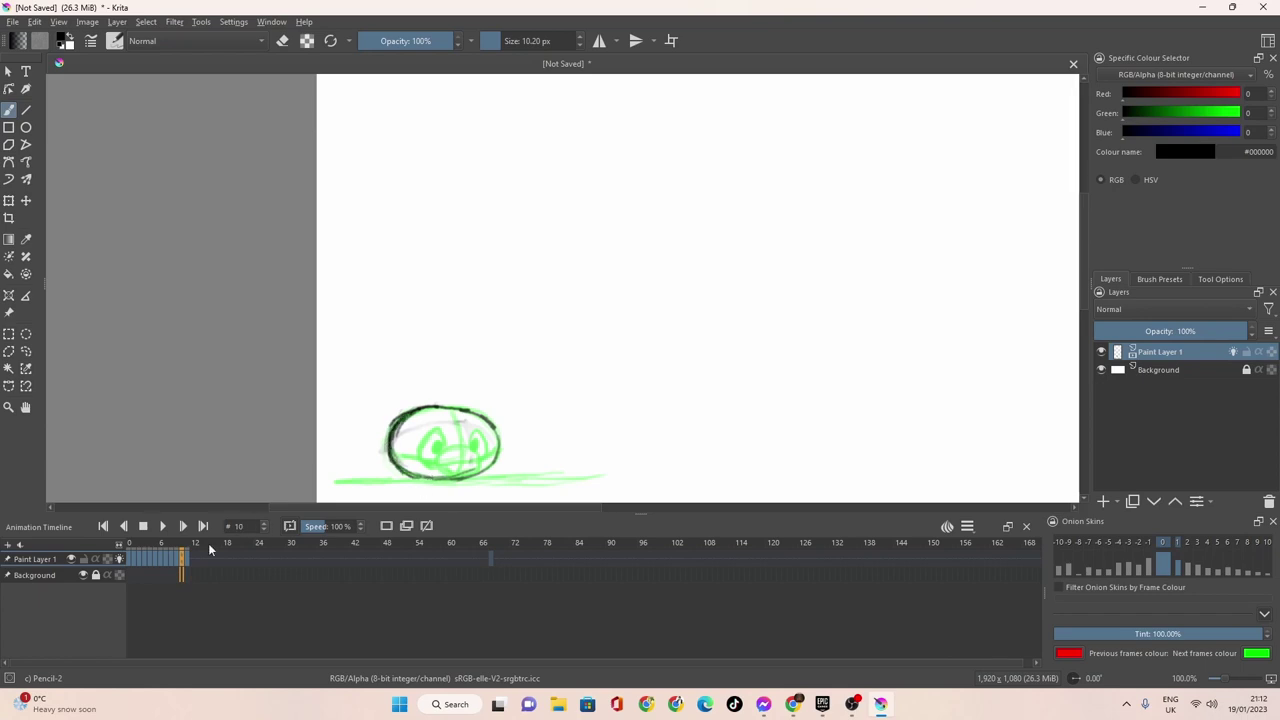
Flip through frames 8 to 11 to compare the redrawn ball outline with its neighbouring drawings.
click(179, 562)
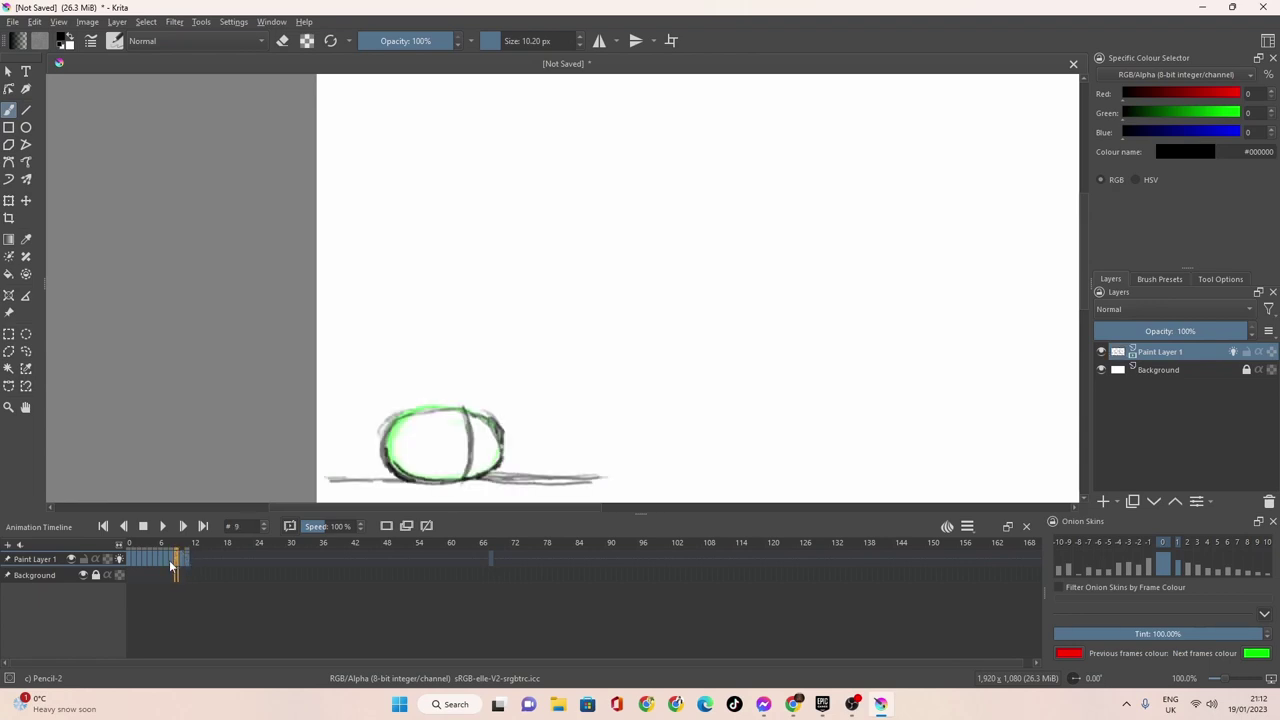
click(174, 562)
click(176, 562)
click(180, 562)
click(186, 562)
click(177, 562)
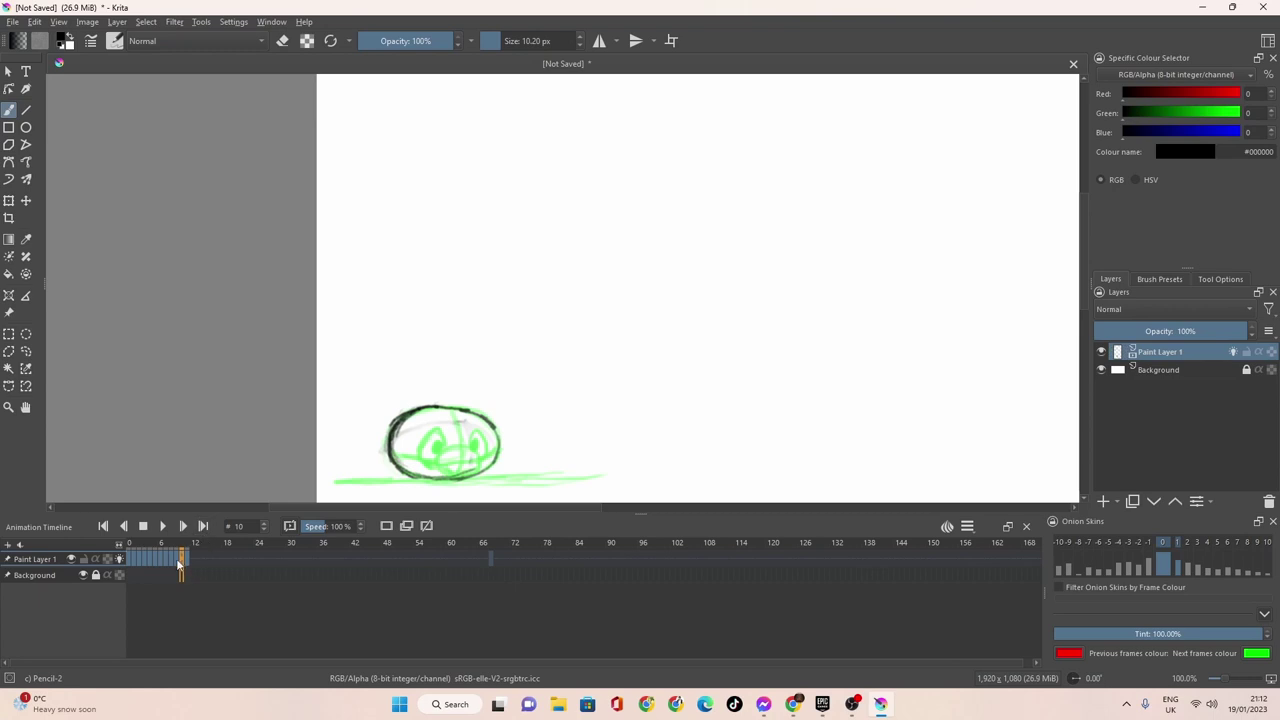
click(172, 562)
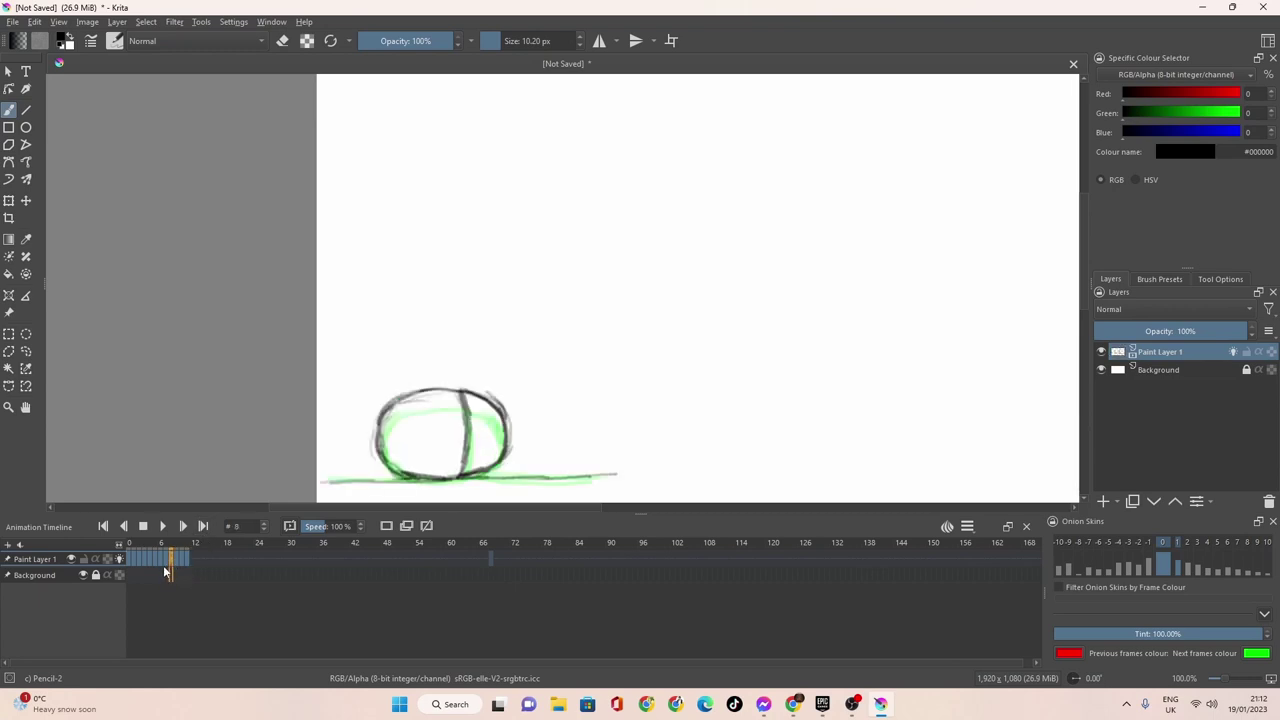
Turn on the previous-frame onion skin at -1 and draw the eyes and beak on the round ball on frame 7.
click(164, 563)
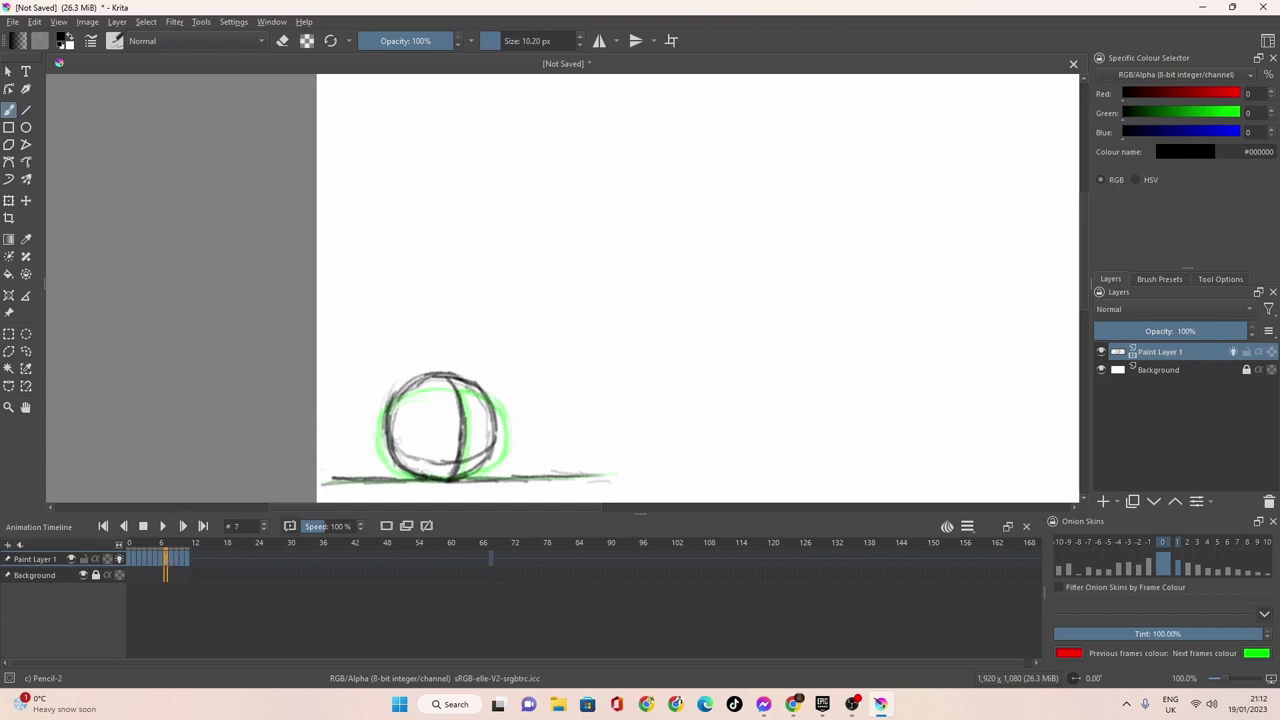
click(1147, 541)
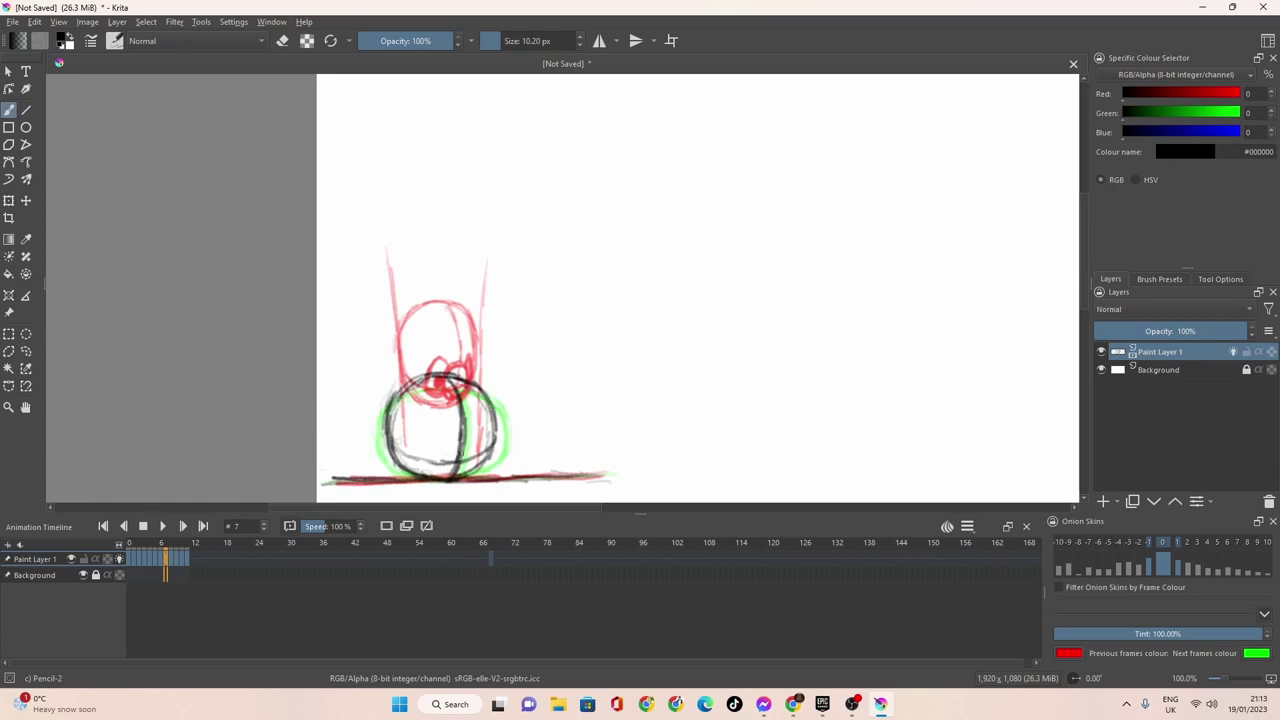
mouse_move(452, 446)
mouse_down()
mouse_move(443, 470)
mouse_move(470, 446)
mouse_move(458, 478)
mouse_move(442, 466)
mouse_move(470, 462)
mouse_move(440, 450)
mouse_move(446, 480)
mouse_move(440, 451)
mouse_move(472, 452)
mouse_move(462, 480)
mouse_move(438, 470)
mouse_move(442, 460)
mouse_move(450, 476)
mouse_move(446, 428)
mouse_move(428, 428)
mouse_move(422, 456)
mouse_move(436, 470)
mouse_move(420, 448)
mouse_move(446, 426)
mouse_move(452, 446)
mouse_move(436, 448)
mouse_move(470, 448)
mouse_move(472, 428)
mouse_move(486, 450)
mouse_move(474, 440)
mouse_move(474, 452)
mouse_move(474, 436)
mouse_up()
Draw the beak and both eyes with pupils on the flattened ball on frame 8, following the red onion skin.
click(172, 566)
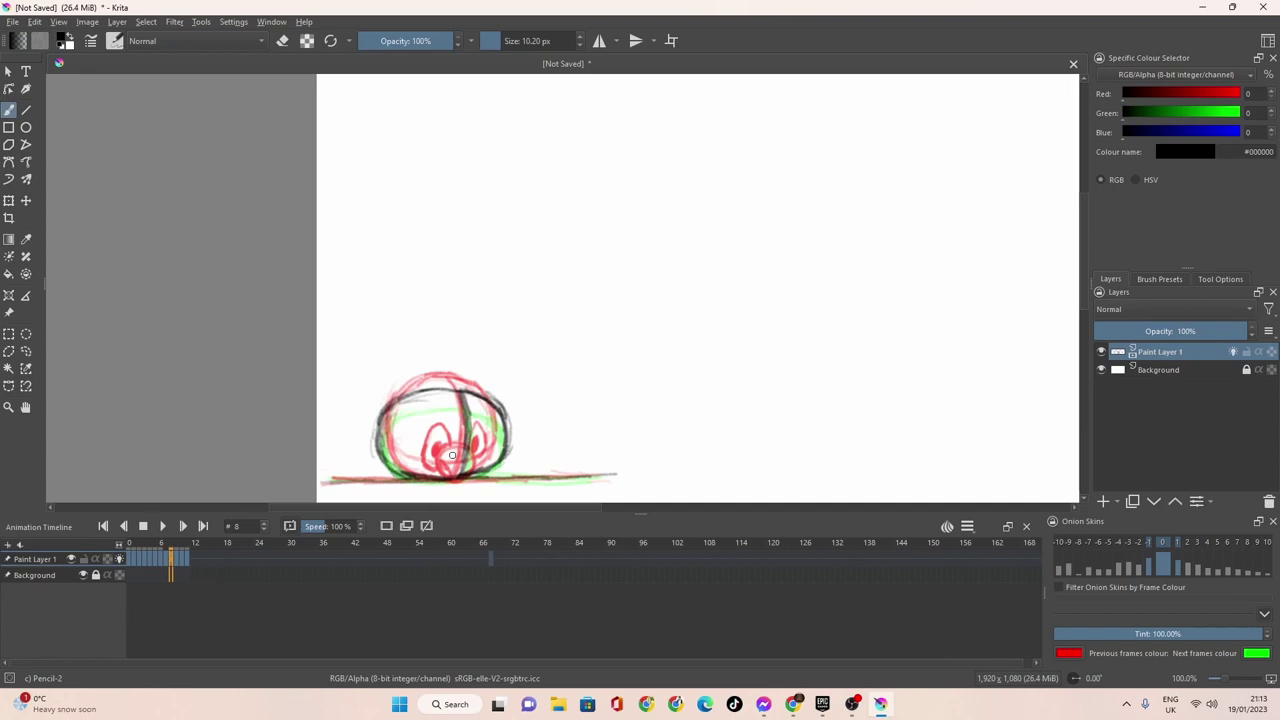
mouse_move(468, 450)
mouse_down()
mouse_move(438, 458)
mouse_move(448, 480)
mouse_move(465, 460)
mouse_move(452, 478)
mouse_up()
mouse_move(448, 431)
mouse_down()
mouse_move(430, 426)
mouse_move(423, 463)
mouse_move(440, 470)
mouse_move(437, 444)
mouse_move(486, 428)
mouse_move(478, 462)
mouse_up()
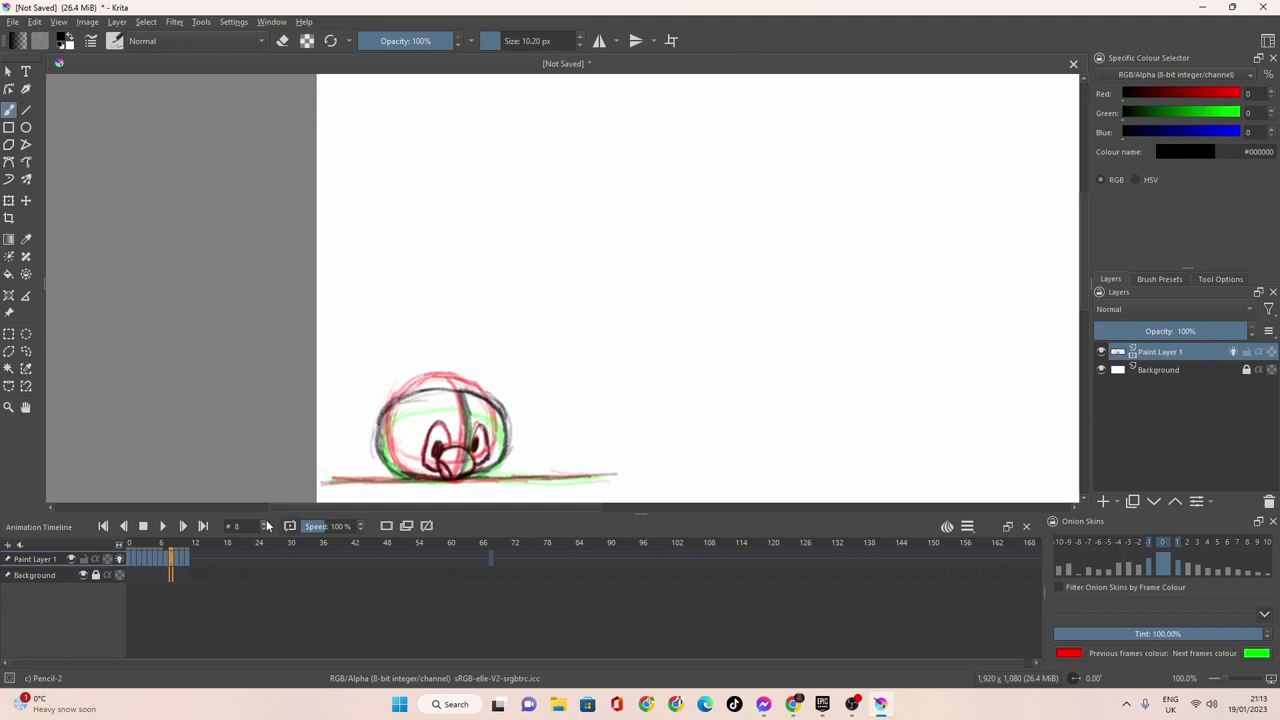
Draw the beak and both eyes on the flattened ball on frame 9, undoing the stray stroke along its upper edge.
click(179, 561)
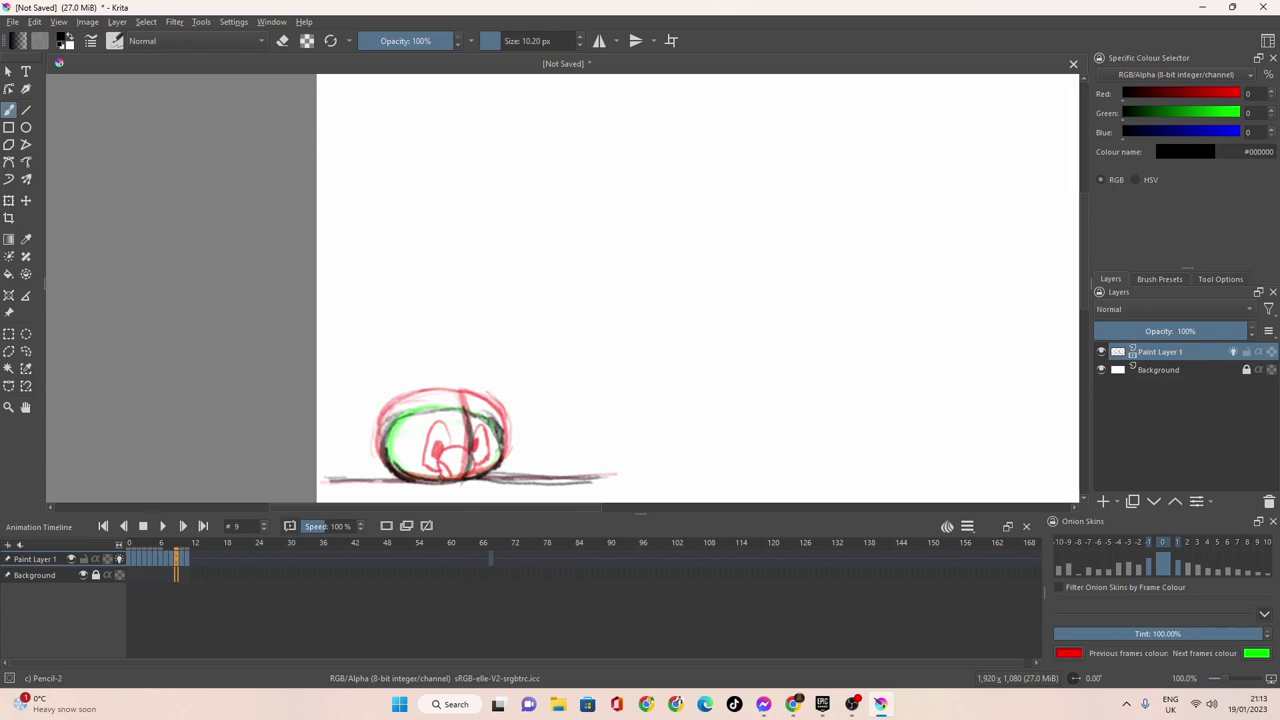
mouse_move(440, 478)
mouse_down()
mouse_move(472, 457)
mouse_move(468, 475)
mouse_move(449, 480)
mouse_move(438, 464)
mouse_move(451, 472)
mouse_move(439, 421)
mouse_move(428, 469)
mouse_move(466, 461)
mouse_move(475, 429)
mouse_move(468, 466)
mouse_up()
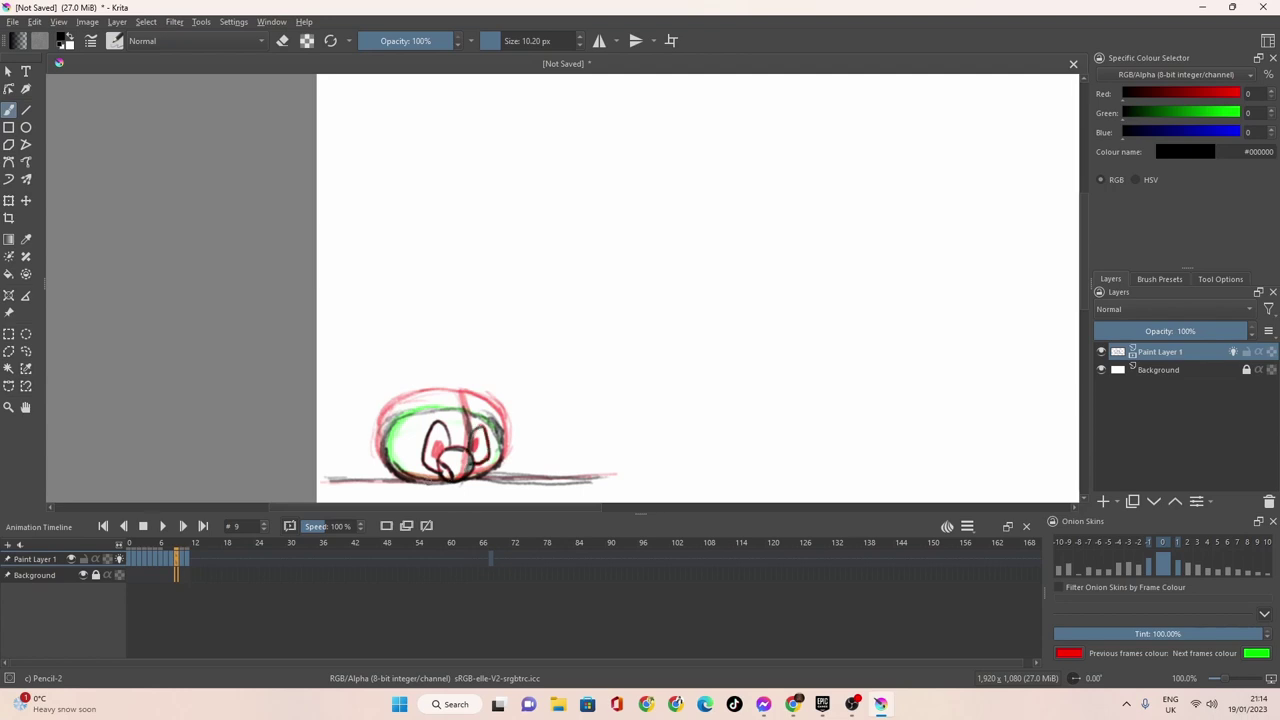
mouse_move(396, 418)
mouse_down()
mouse_move(474, 414)
mouse_move(394, 423)
mouse_move(405, 411)
mouse_move(383, 452)
mouse_move(413, 409)
mouse_move(476, 410)
mouse_up()
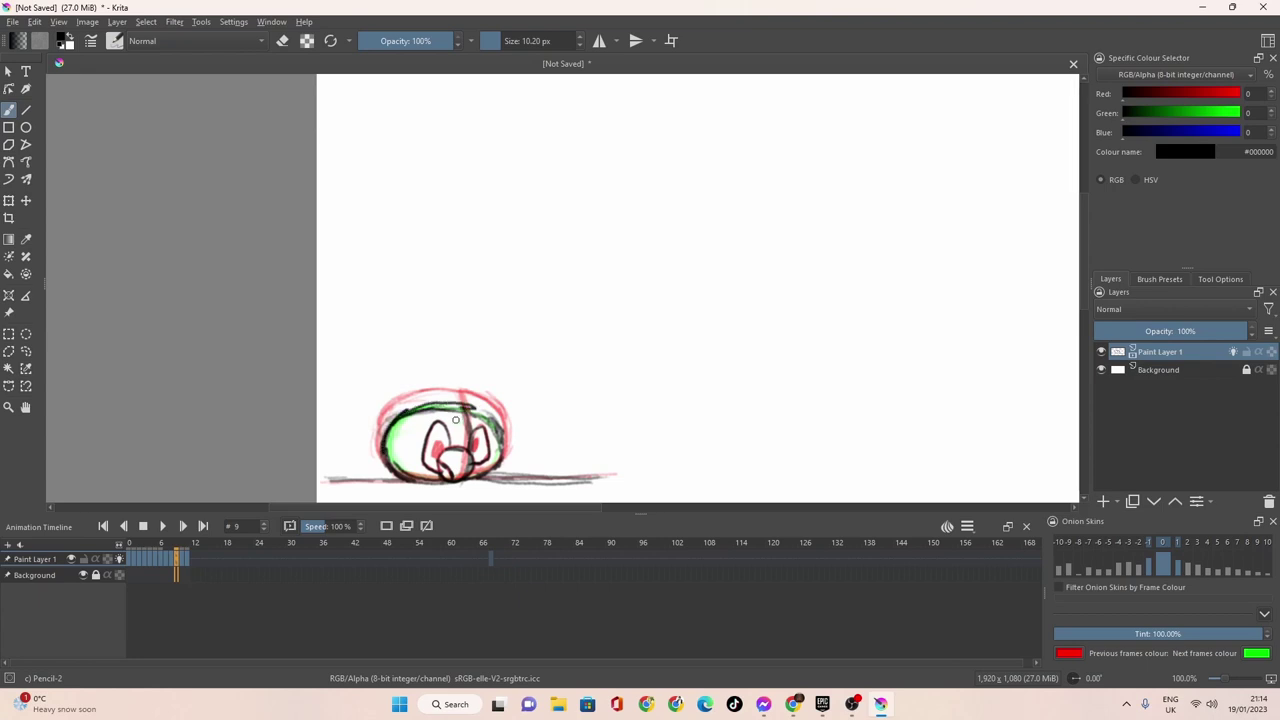
key(ctrl+z)
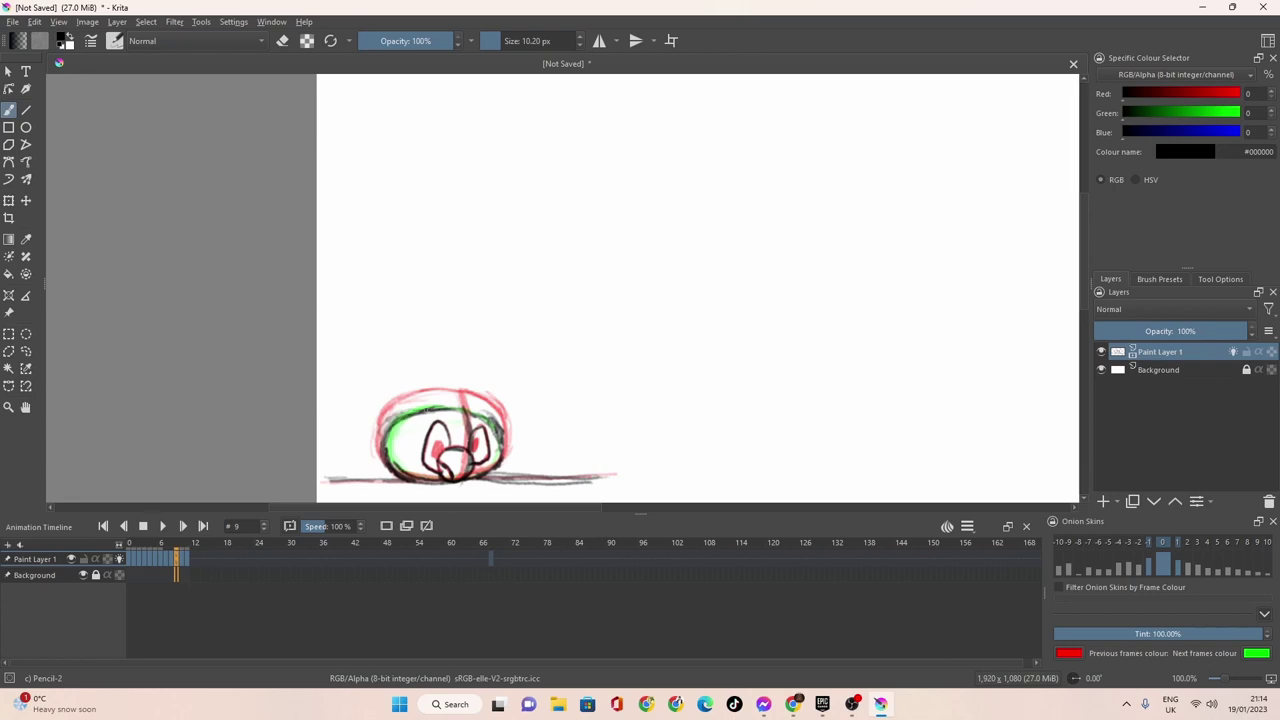
mouse_move(436, 412)
mouse_down()
mouse_move(488, 418)
mouse_move(498, 436)
mouse_move(486, 454)
mouse_up()
Play the animation from frame 0 to review the fall and squash, and stop the playback.
click(171, 560)
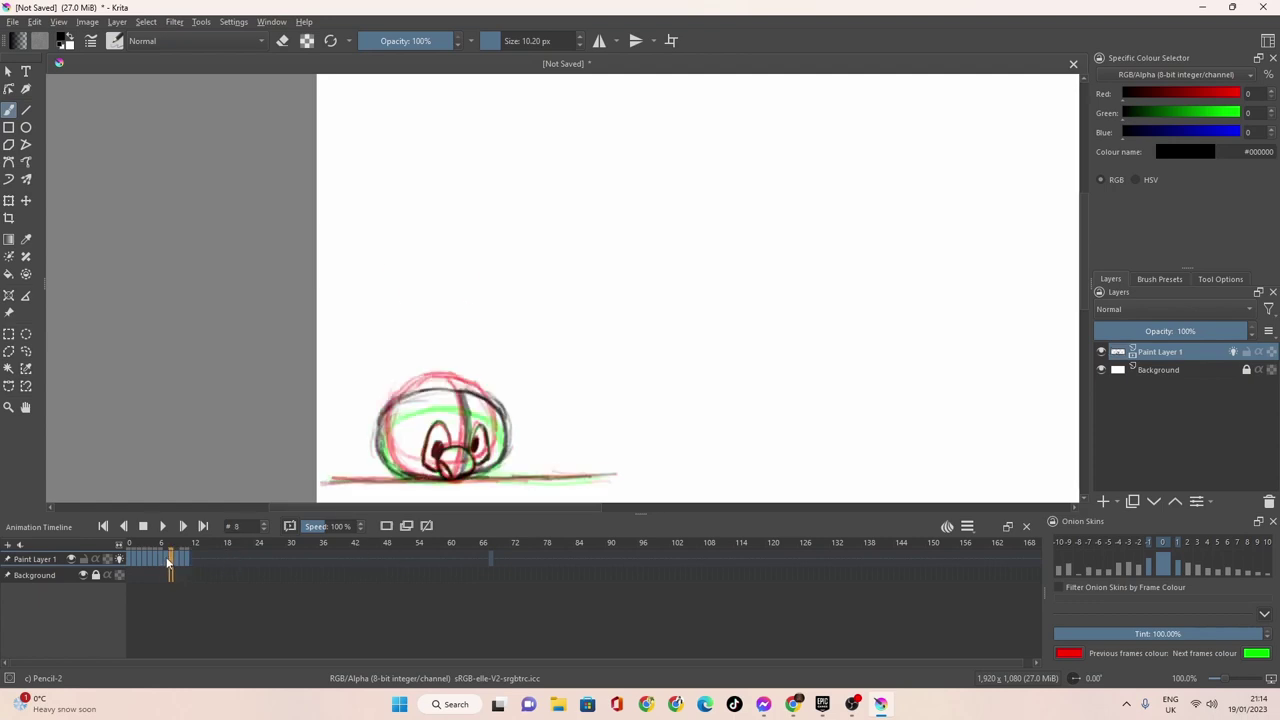
click(164, 561)
click(131, 559)
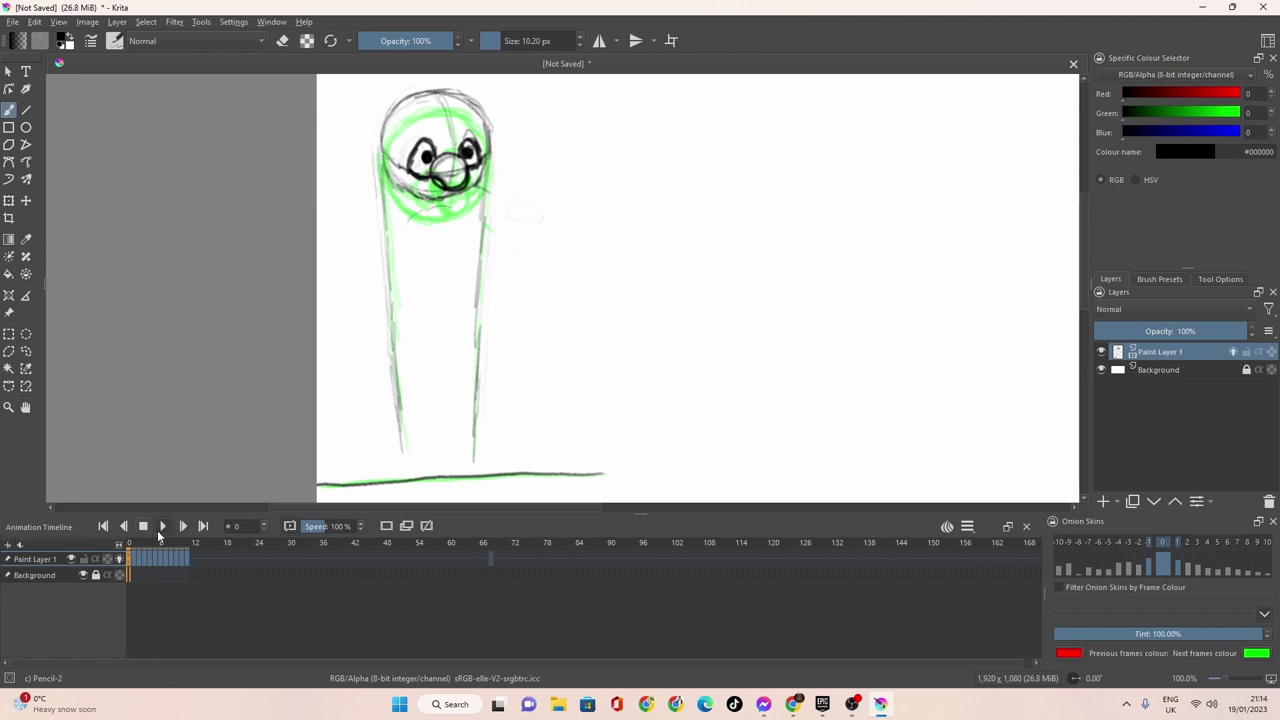
click(163, 526)
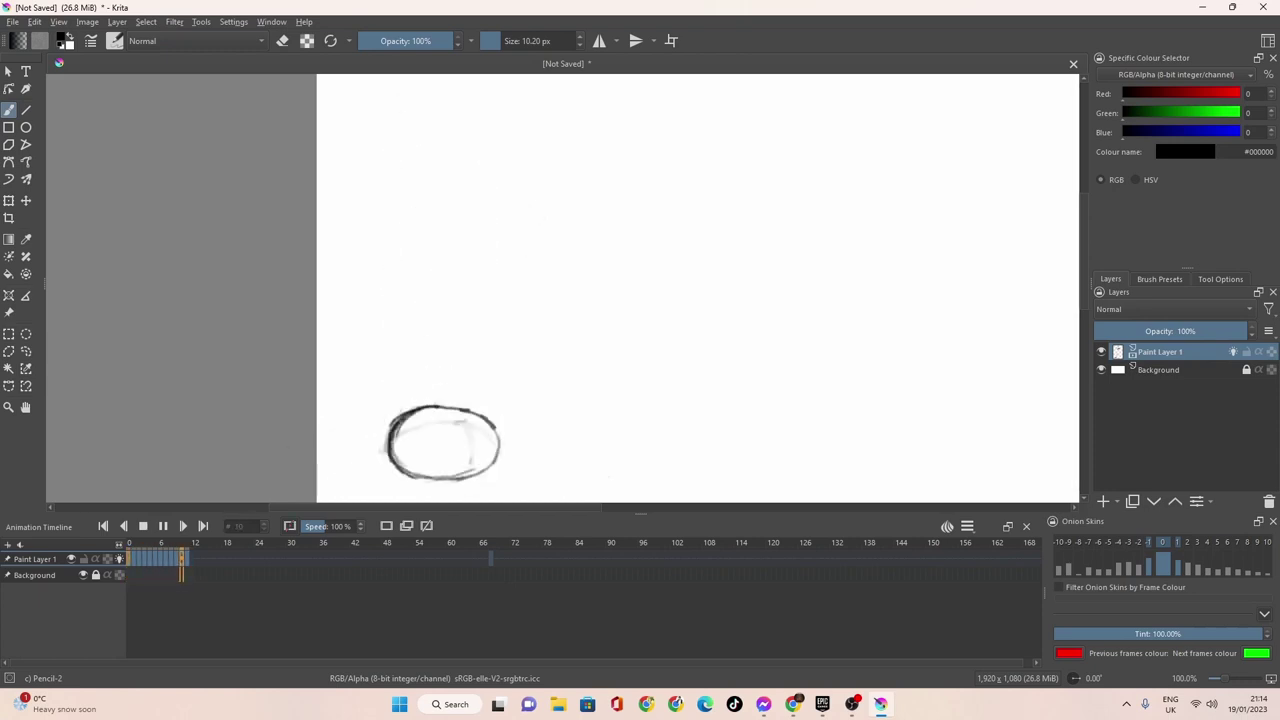
click(160, 528)
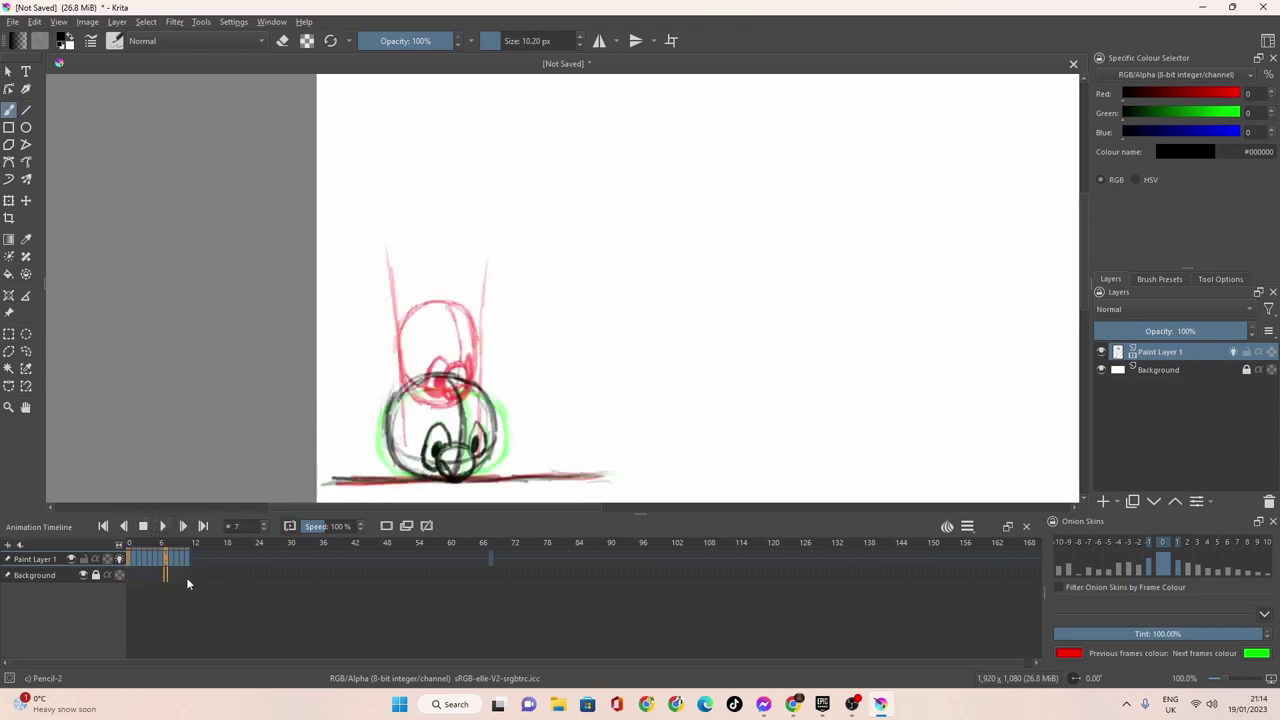
Add a blank frame 12, turn off the next-frame onion skin at 1, and draw the ball's outline over the squashed character.
click(186, 566)
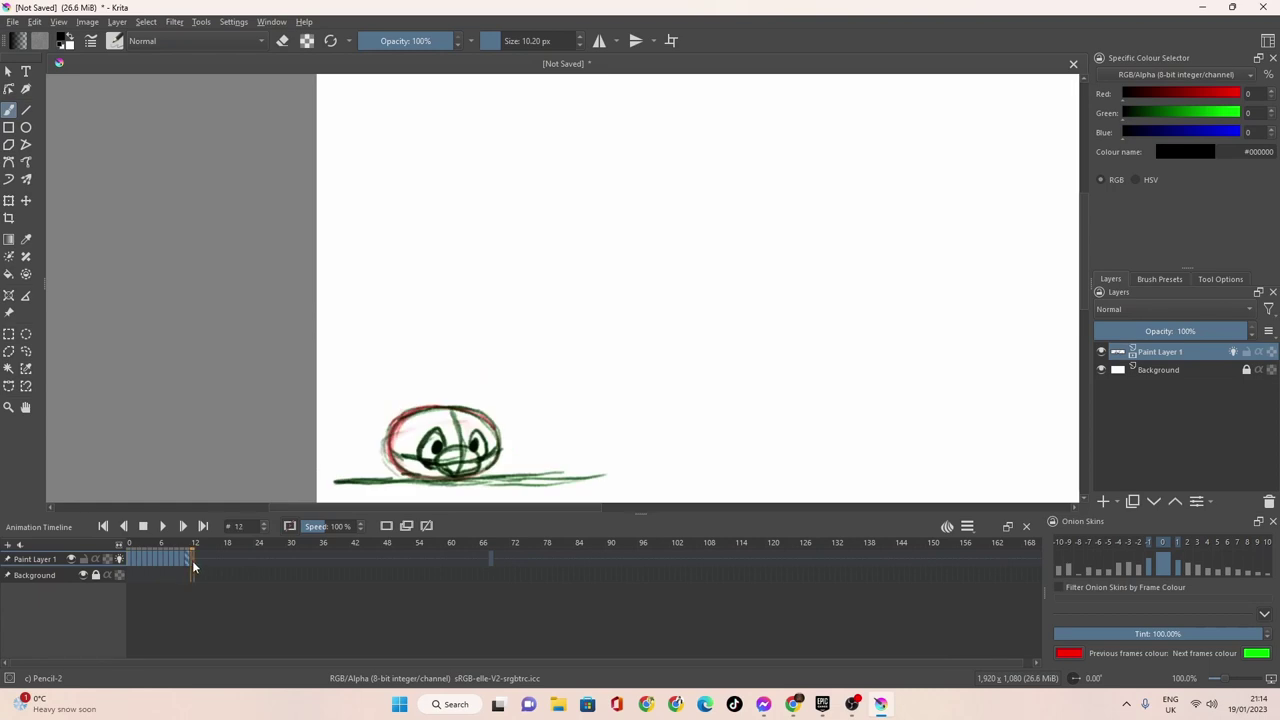
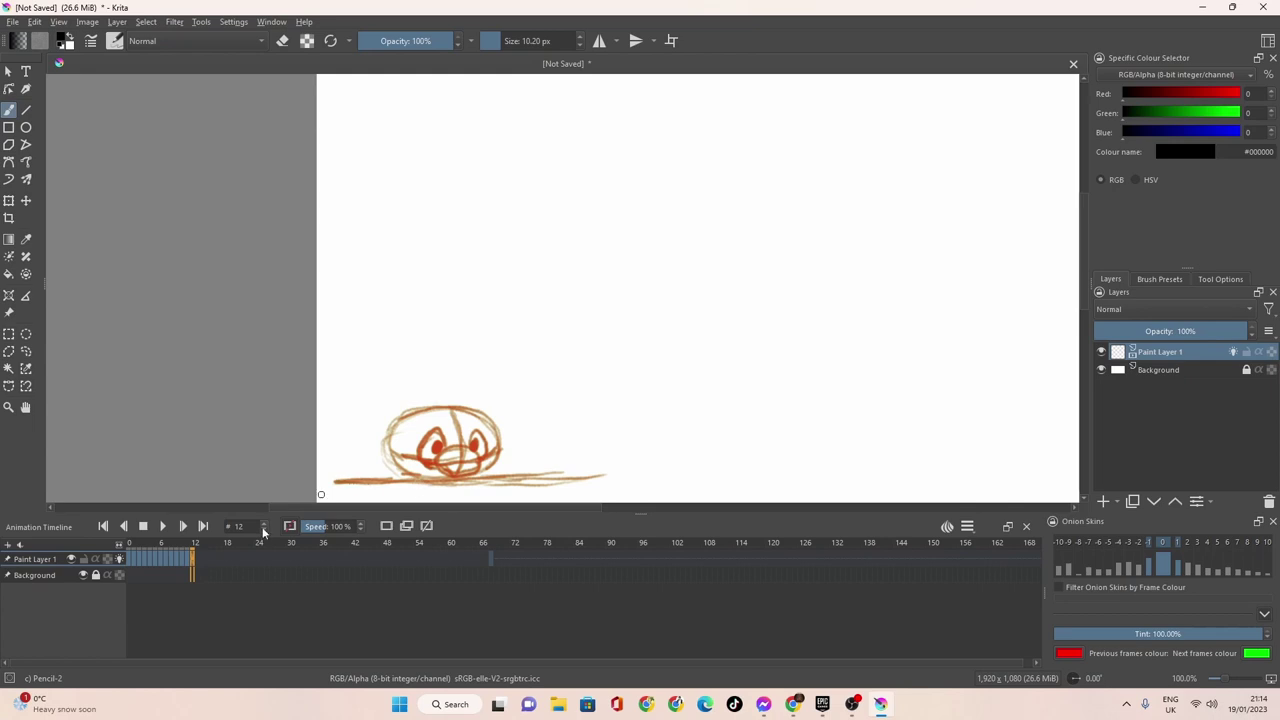
click(191, 558)
click(194, 558)
click(1180, 541)
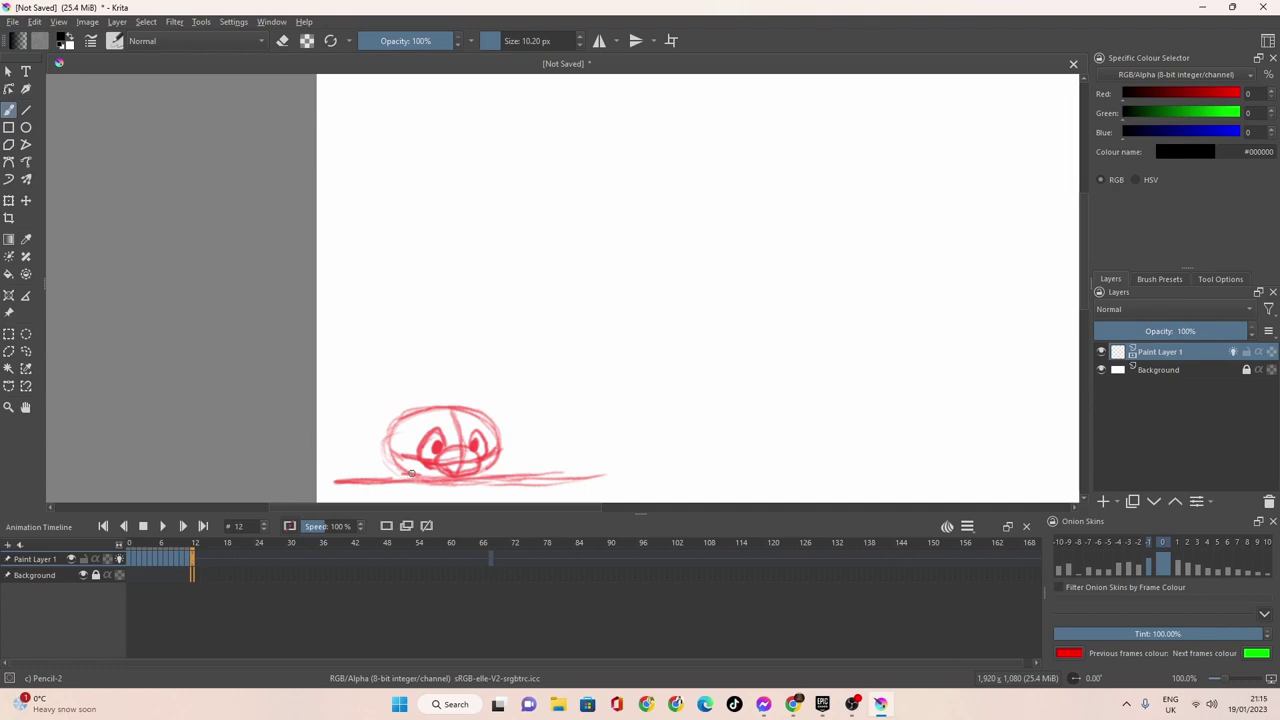
mouse_move(459, 481)
mouse_down()
mouse_move(395, 468)
mouse_move(393, 426)
mouse_move(391, 454)
mouse_move(408, 473)
mouse_move(468, 476)
mouse_move(433, 481)
mouse_move(488, 469)
mouse_move(494, 428)
mouse_move(465, 411)
mouse_move(422, 413)
mouse_move(393, 428)
mouse_move(396, 458)
mouse_up()
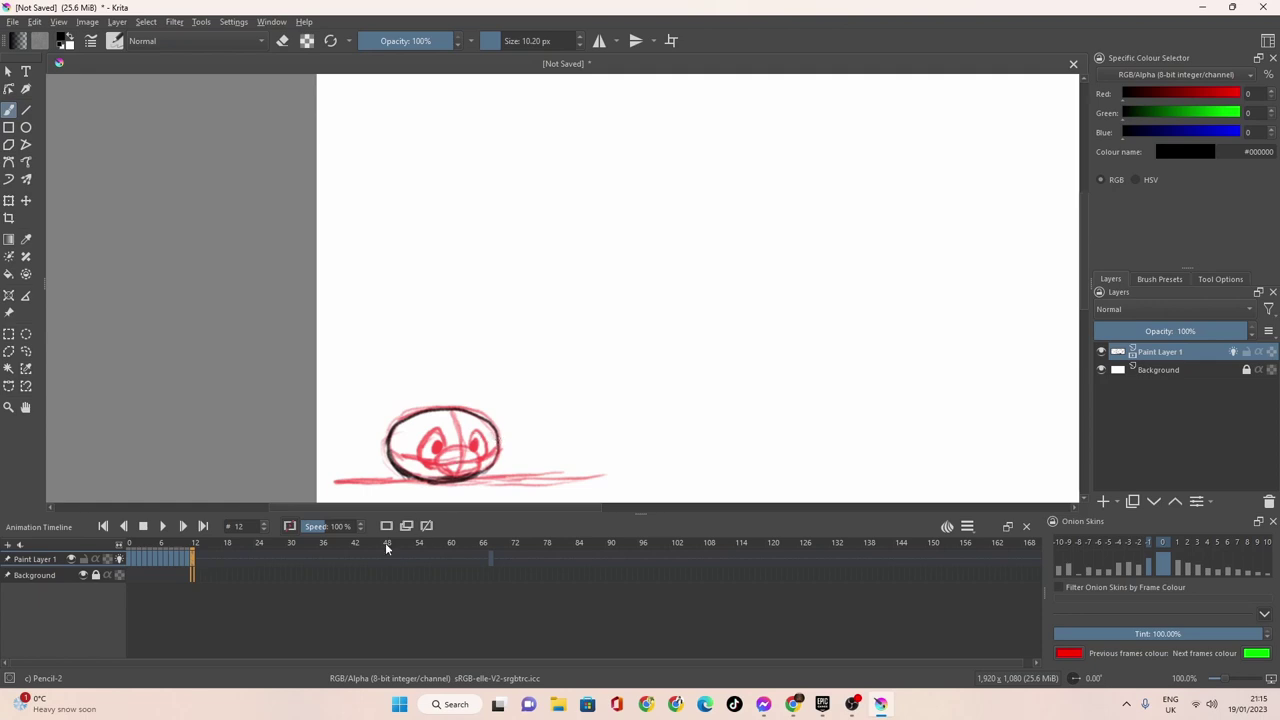
Compare the new ball outline with frame 11 and add a blank frame 13.
click(188, 557)
click(193, 557)
click(197, 558)
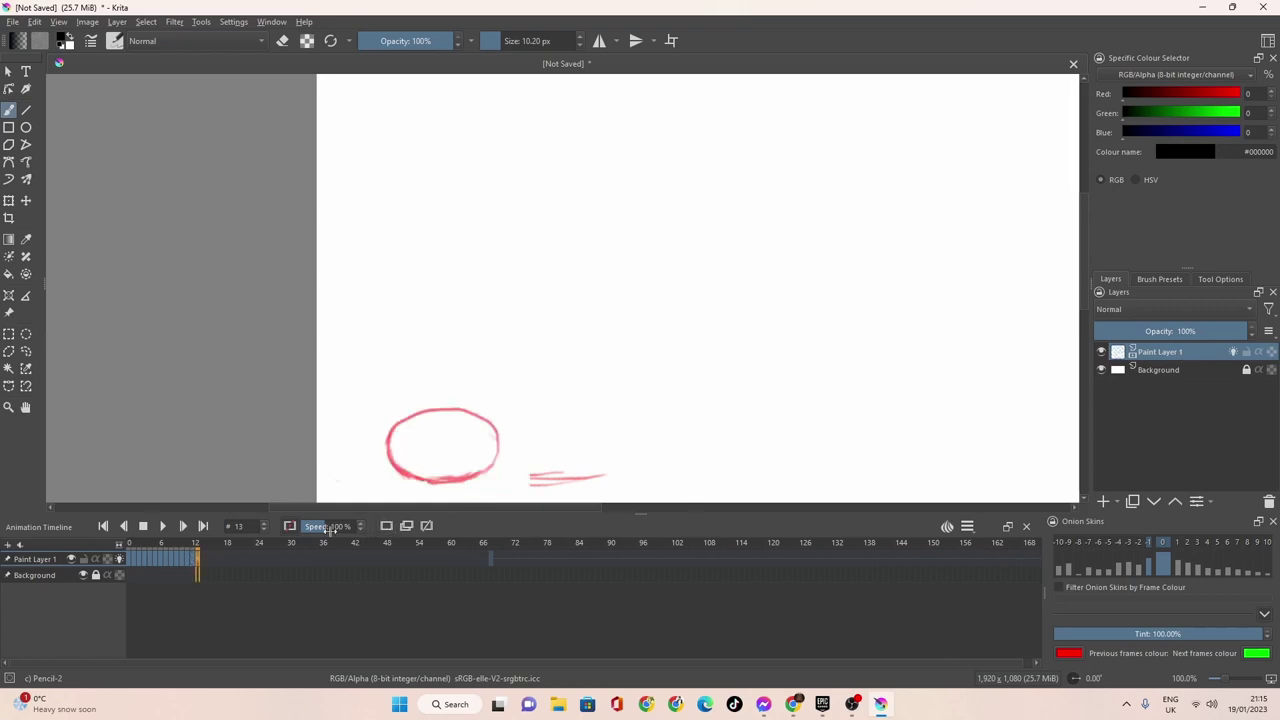
Turn off the previous-frame onion skin at -1 and turn on the ones at -4, -5 and -6 as references for frames 12 and 13.
click(194, 560)
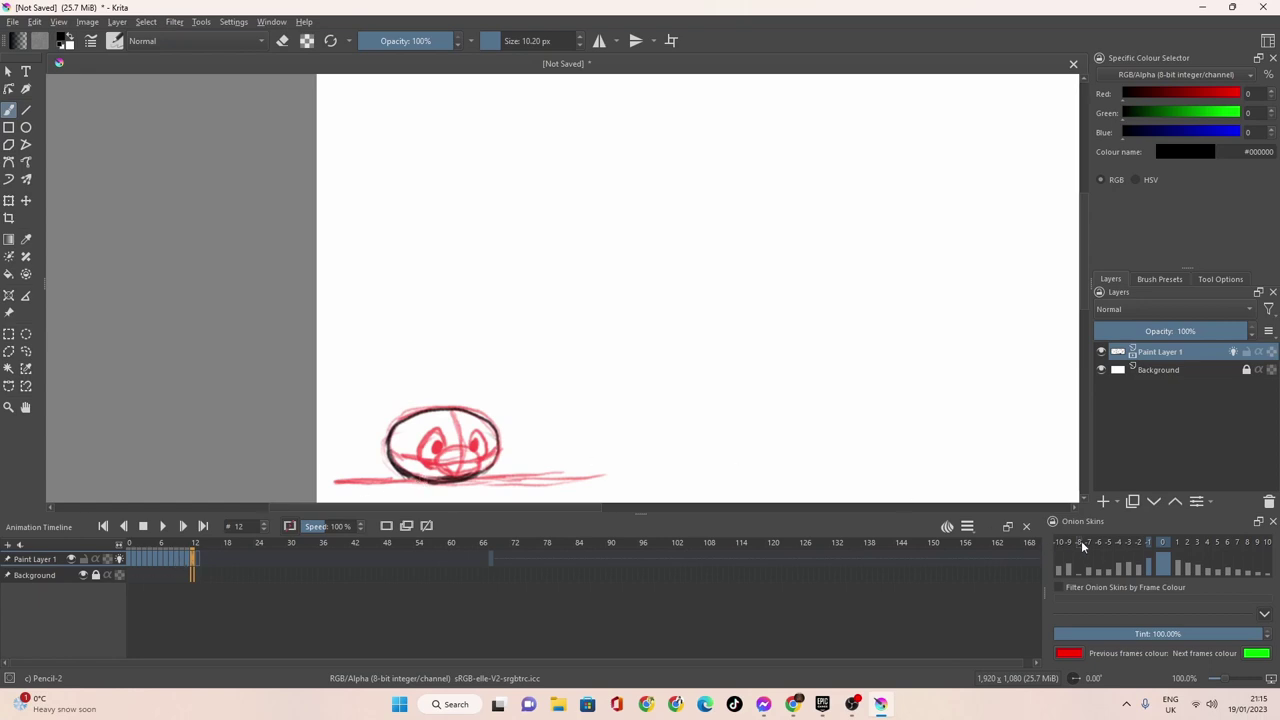
click(1130, 543)
click(1126, 544)
click(1131, 542)
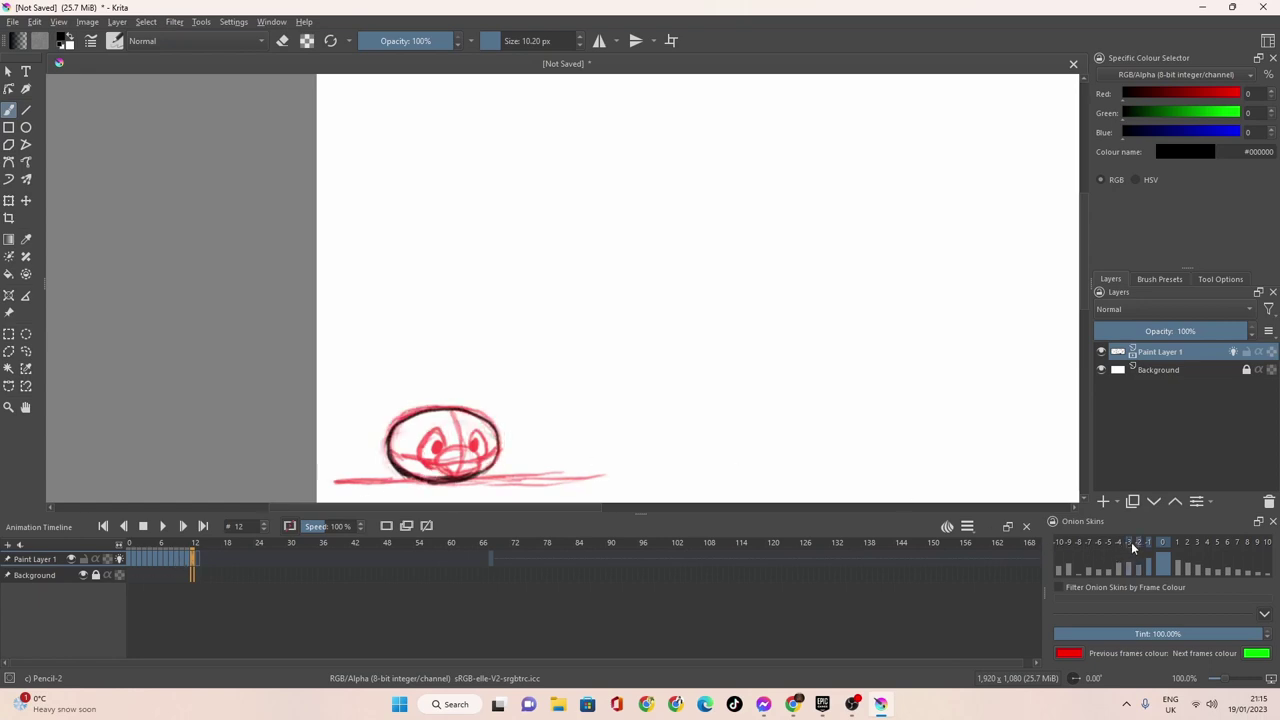
click(1138, 541)
click(1141, 541)
click(1117, 542)
click(1107, 541)
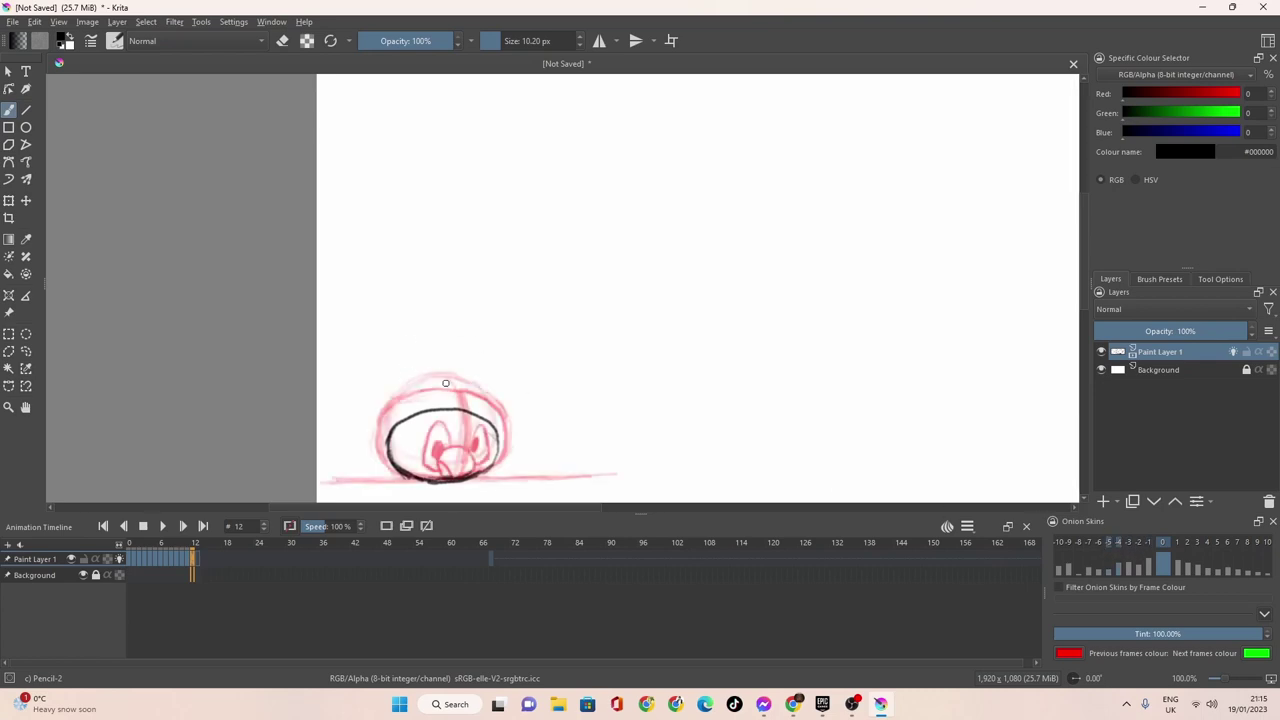
click(197, 560)
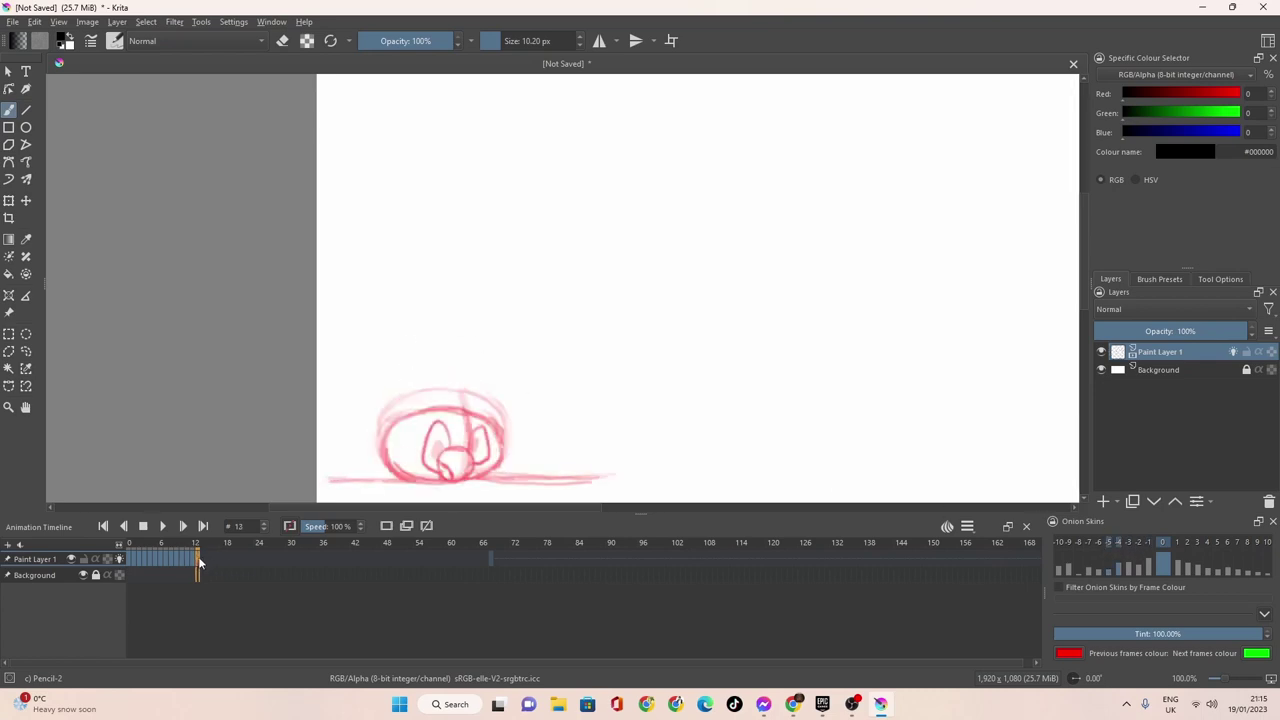
click(195, 559)
click(201, 556)
click(1098, 573)
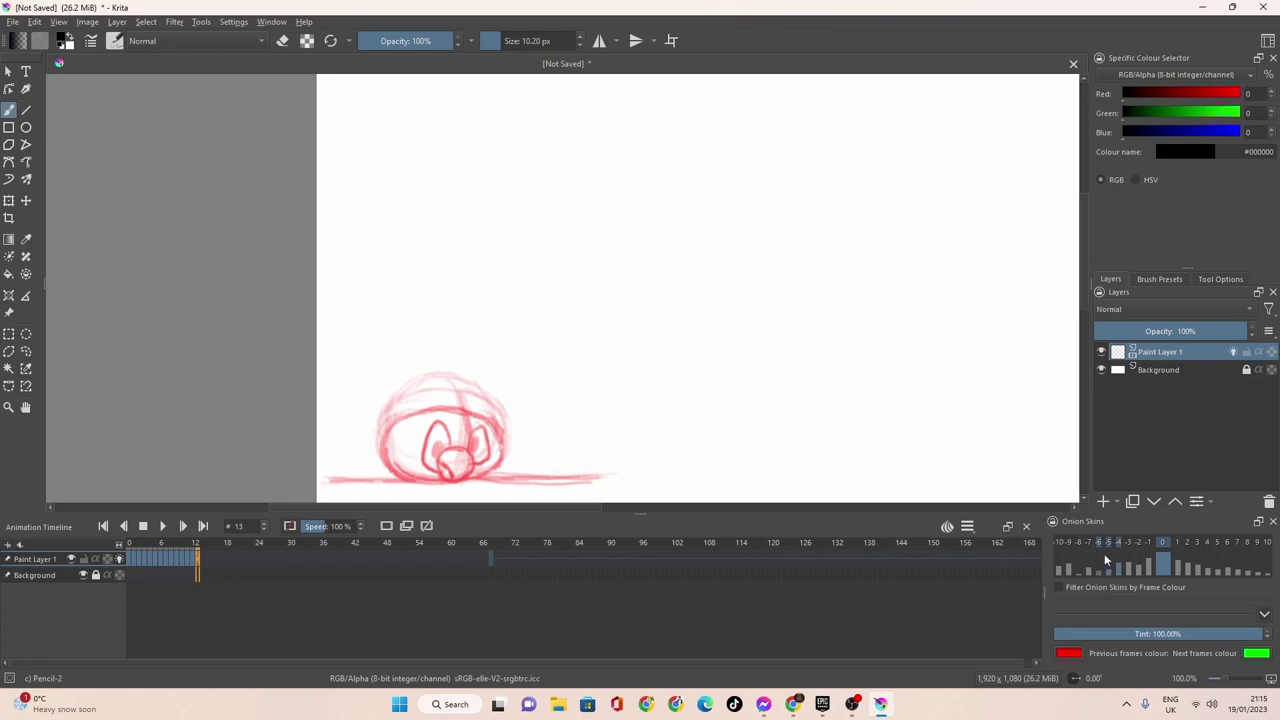
Turn off the onion skins at -4 and -5, keep -6, and draw the round ball outline on frame 13.
click(1108, 541)
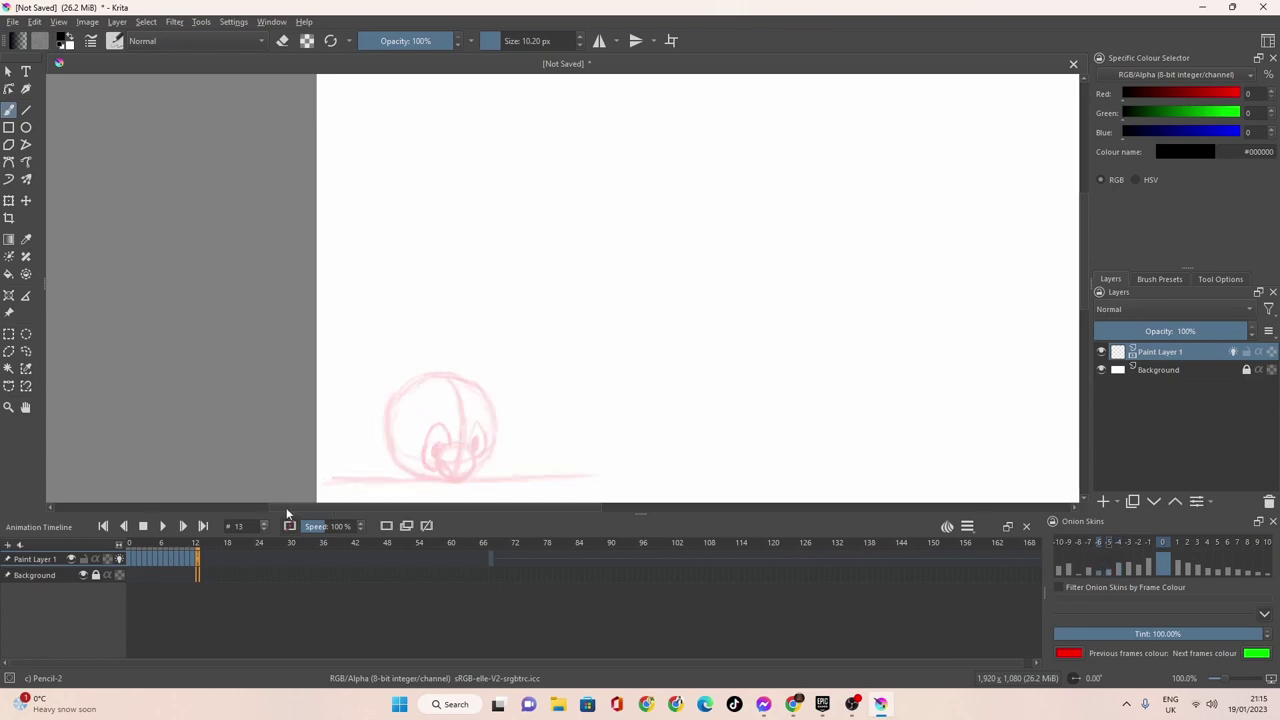
mouse_move(471, 380)
mouse_down()
mouse_move(426, 371)
mouse_move(408, 382)
mouse_up()
mouse_move(391, 456)
mouse_down()
mouse_move(394, 396)
mouse_move(420, 382)
mouse_move(474, 381)
mouse_move(501, 426)
mouse_up()
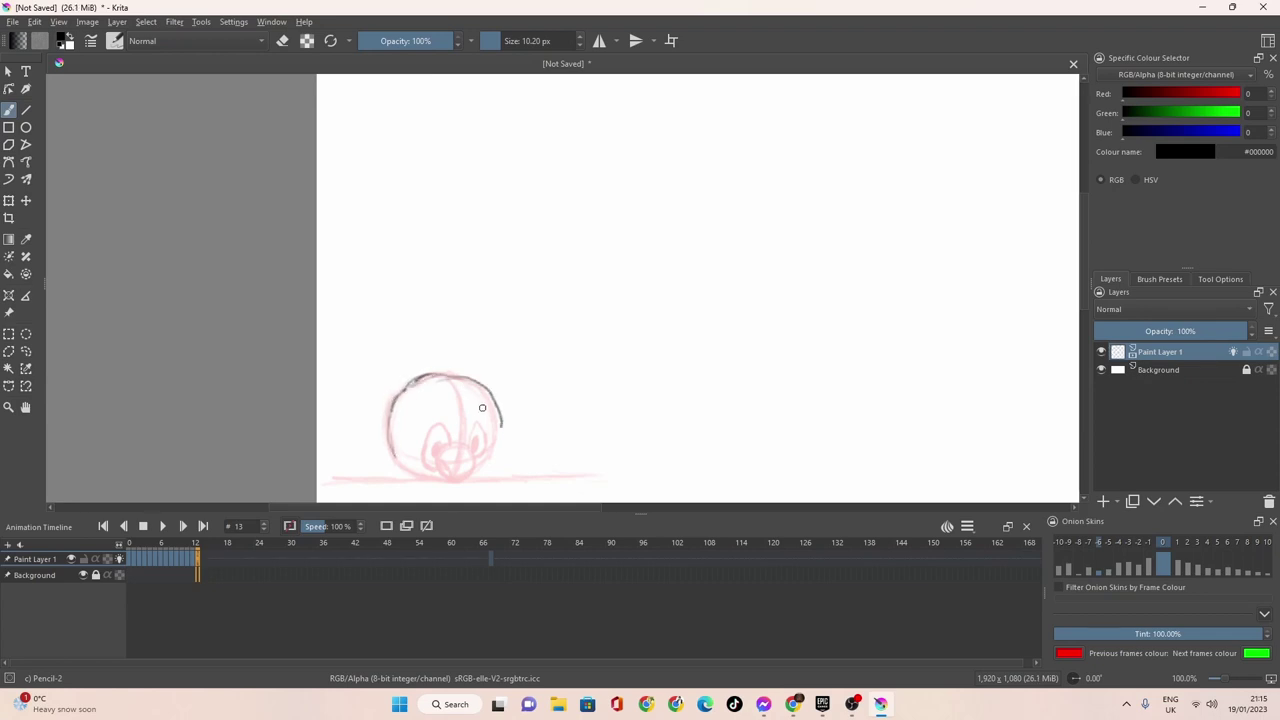
key(ctrl+z)
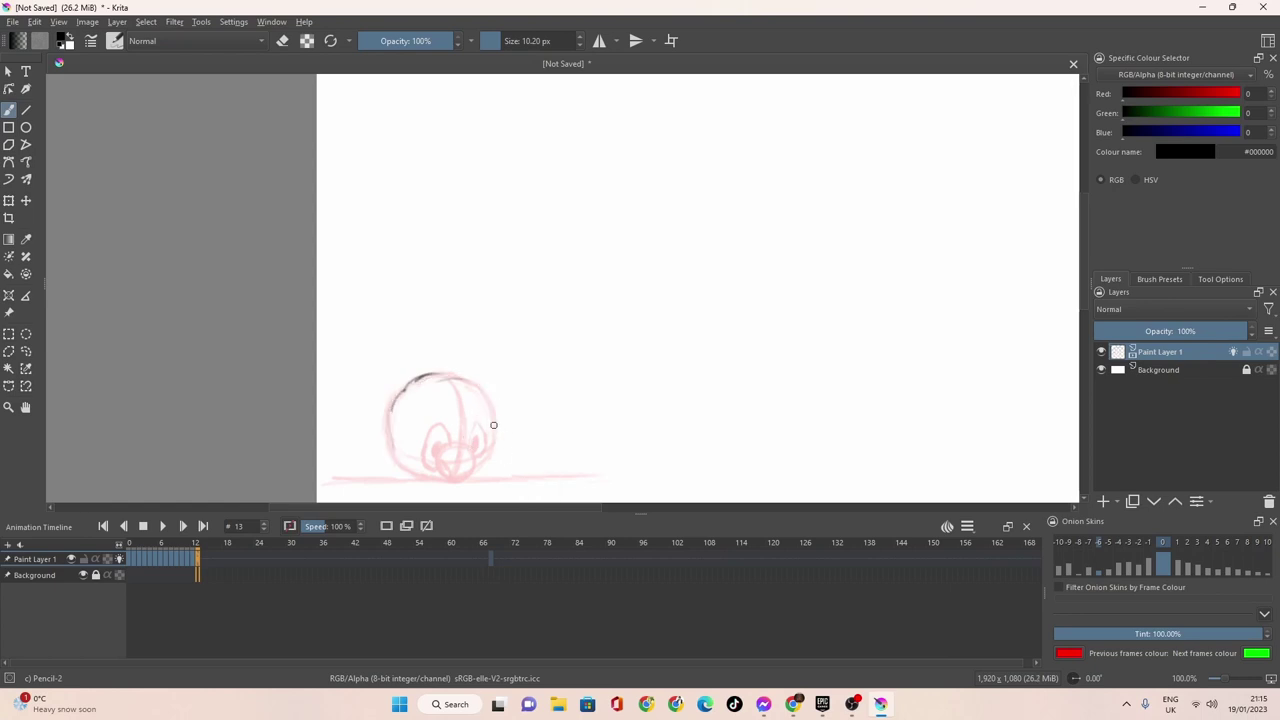
mouse_move(437, 373)
mouse_down()
mouse_move(402, 393)
mouse_move(422, 378)
mouse_move(390, 418)
mouse_move(401, 389)
mouse_move(391, 434)
mouse_up()
mouse_move(397, 447)
mouse_down()
mouse_move(437, 480)
mouse_move(488, 455)
mouse_move(475, 472)
mouse_move(496, 434)
mouse_move(494, 449)
mouse_move(493, 418)
mouse_move(458, 379)
mouse_move(483, 386)
mouse_move(494, 450)
mouse_move(448, 486)
mouse_move(468, 477)
mouse_move(432, 480)
mouse_move(399, 429)
mouse_move(388, 434)
mouse_move(397, 456)
mouse_move(389, 411)
mouse_move(396, 453)
mouse_move(442, 483)
mouse_up()
mouse_move(484, 402)
mouse_down()
mouse_move(465, 377)
mouse_move(476, 384)
mouse_move(442, 376)
mouse_move(454, 374)
mouse_move(390, 414)
mouse_up()
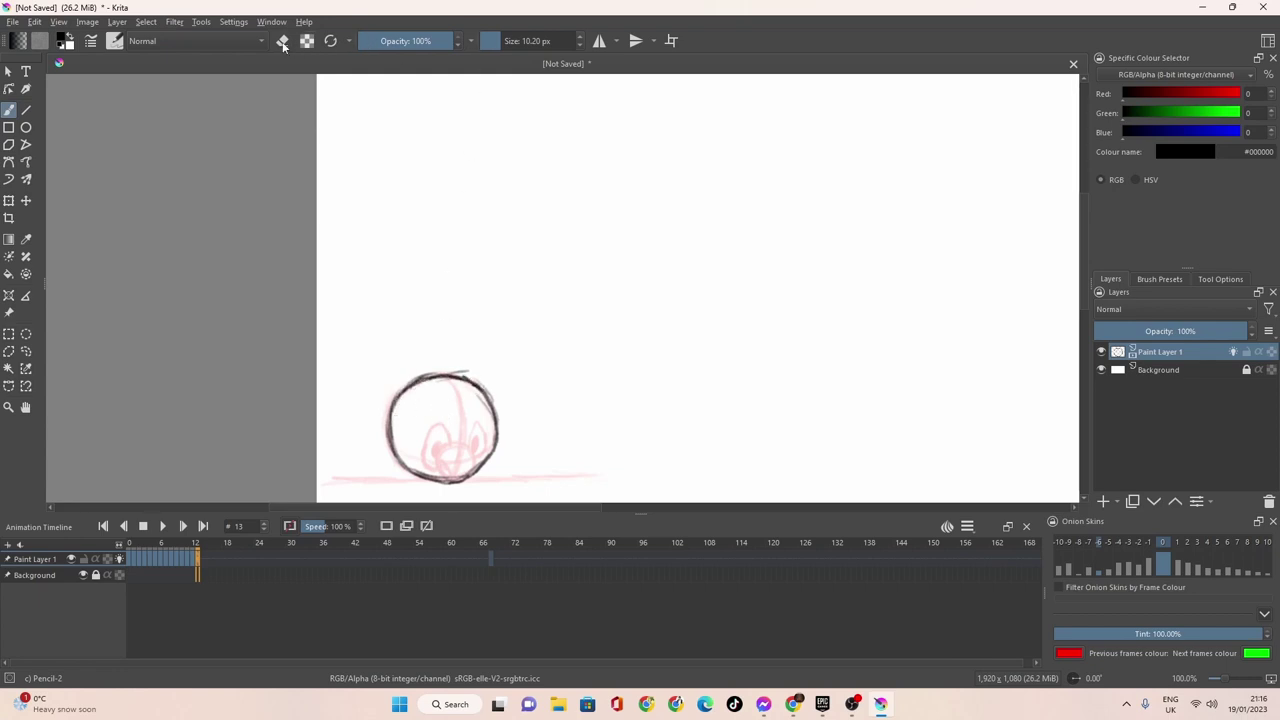
Add the curved vertical and horizontal guide lines to the ball on frame 13 and sketch the nose where they cross.
key(e)
key(e)
mouse_move(462, 478)
mouse_down()
mouse_move(452, 379)
mouse_move(460, 482)
mouse_up()
drag(397, 426, 437, 410)
mouse_move(490, 401)
mouse_down()
mouse_move(398, 424)
mouse_move(462, 408)
mouse_move(499, 428)
mouse_move(462, 405)
mouse_up()
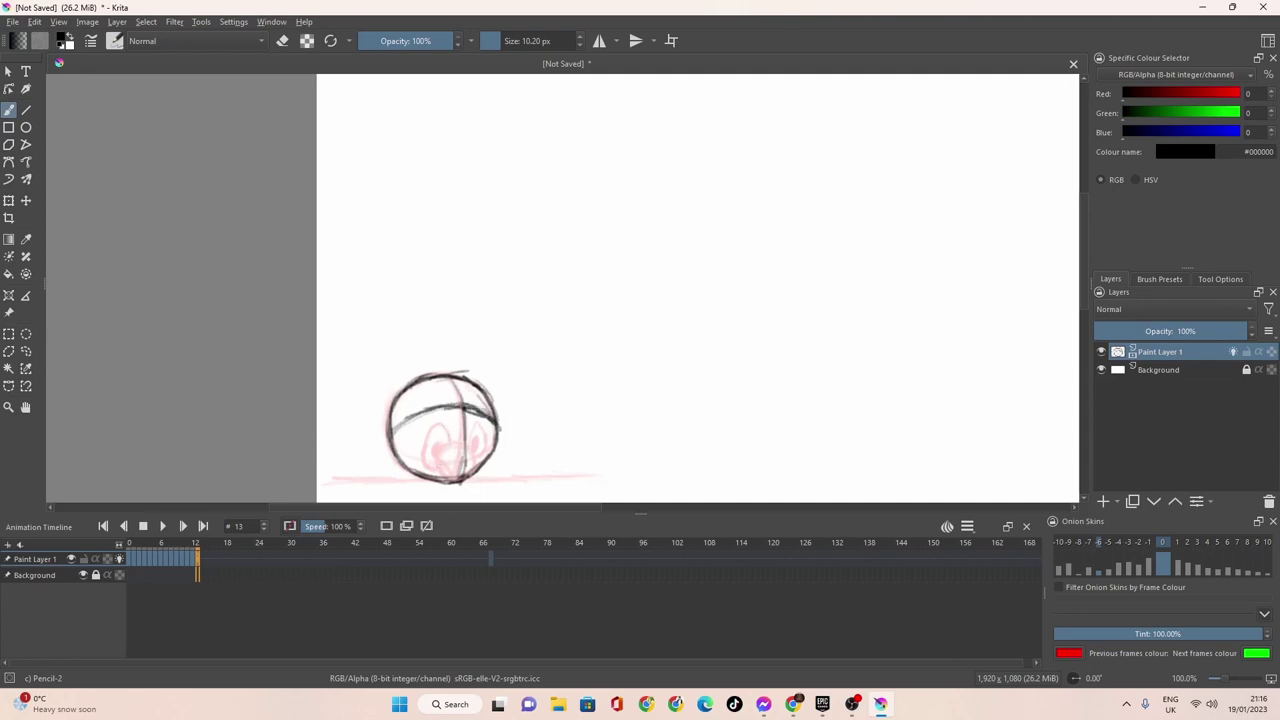
drag(450, 406, 392, 432)
drag(448, 393, 440, 410)
mouse_move(448, 417)
mouse_down()
mouse_move(444, 393)
mouse_move(460, 424)
mouse_move(448, 420)
mouse_move(456, 393)
mouse_move(476, 410)
mouse_move(452, 393)
mouse_move(448, 416)
mouse_move(468, 414)
mouse_move(452, 410)
mouse_up()
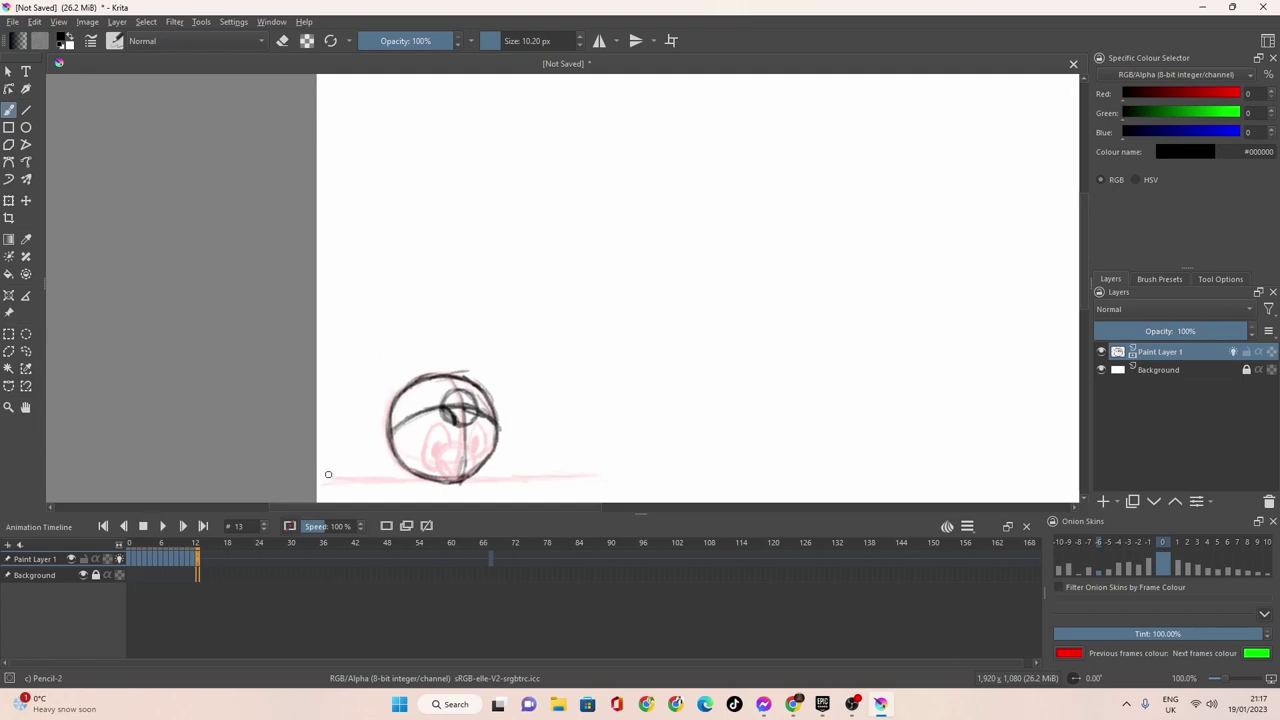
Draw the ground line, the eyes above the nose and a wide smile on frame 13.
drag(322, 481, 582, 477)
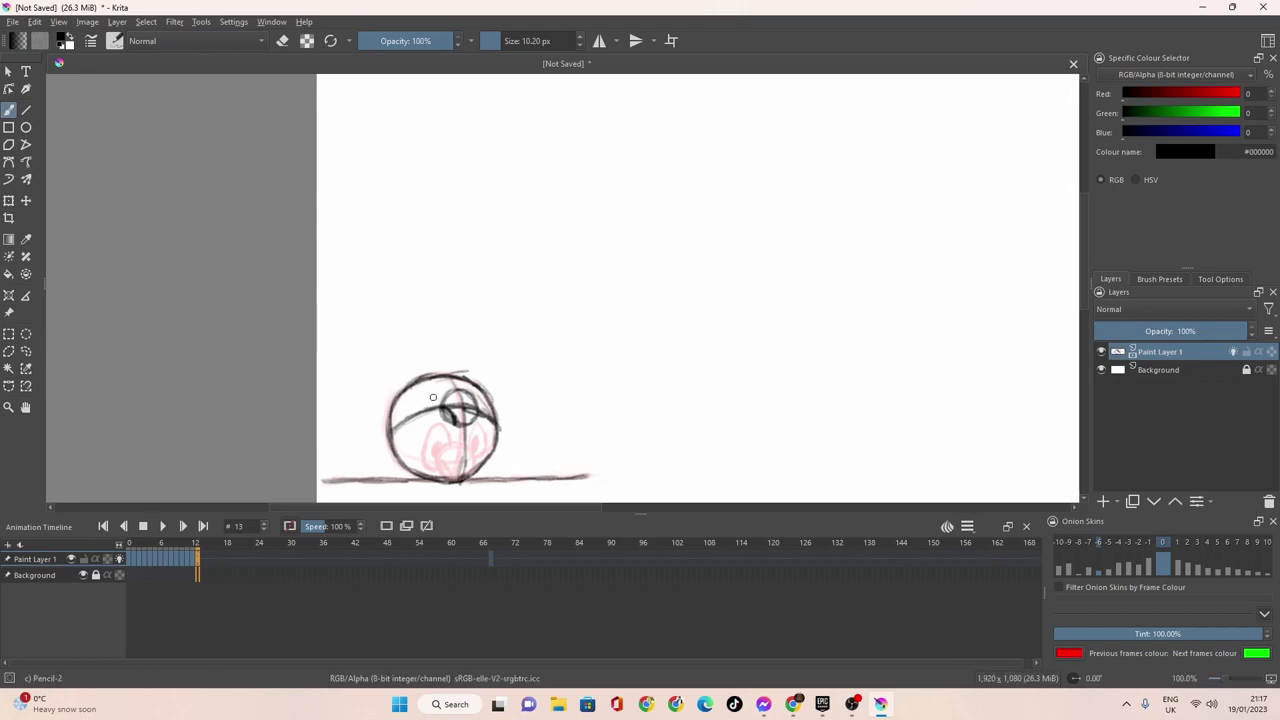
mouse_move(429, 397)
mouse_down()
mouse_move(445, 384)
mouse_move(432, 392)
mouse_move(440, 412)
mouse_move(440, 395)
mouse_move(457, 395)
mouse_move(441, 418)
mouse_move(456, 424)
mouse_move(478, 401)
mouse_move(464, 387)
mouse_move(428, 412)
mouse_move(428, 382)
mouse_move(446, 388)
mouse_move(432, 402)
mouse_up()
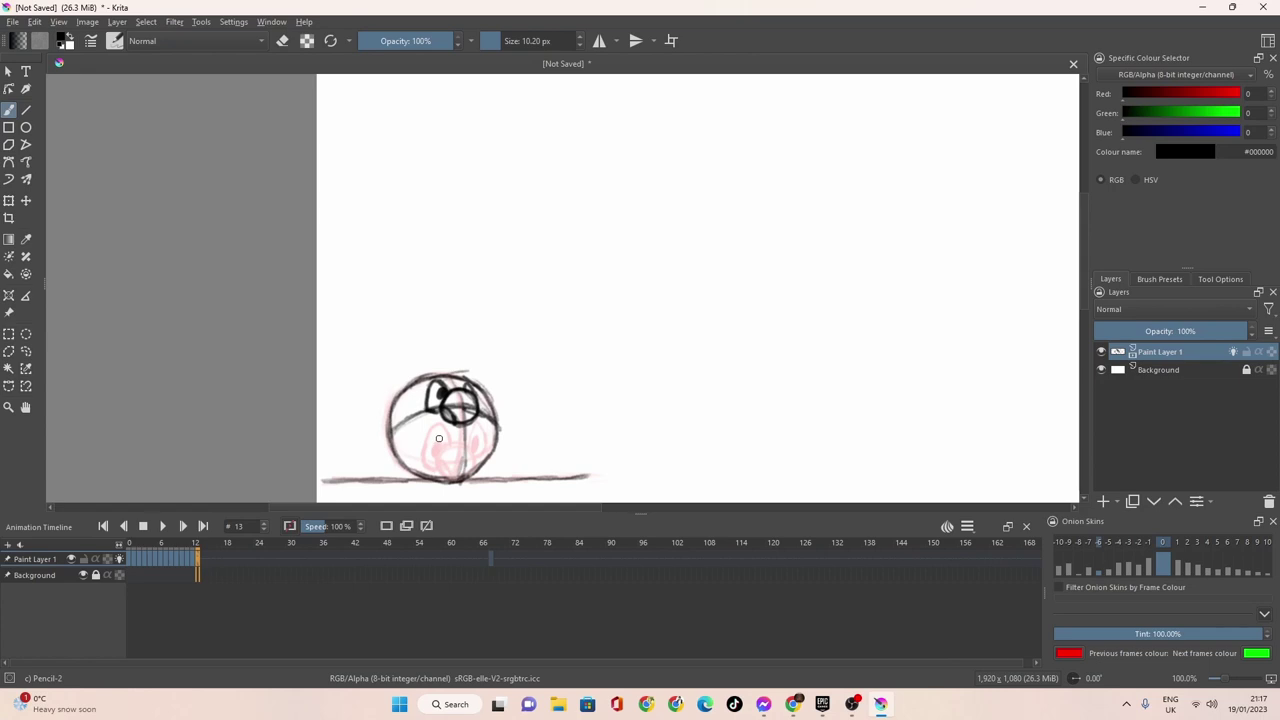
drag(433, 436, 488, 435)
mouse_move(482, 438)
mouse_down()
mouse_move(458, 458)
mouse_move(489, 434)
mouse_up()
Turn on the onion skins at -10, -9, -8 and -1 and add a blank frame 14.
click(1062, 541)
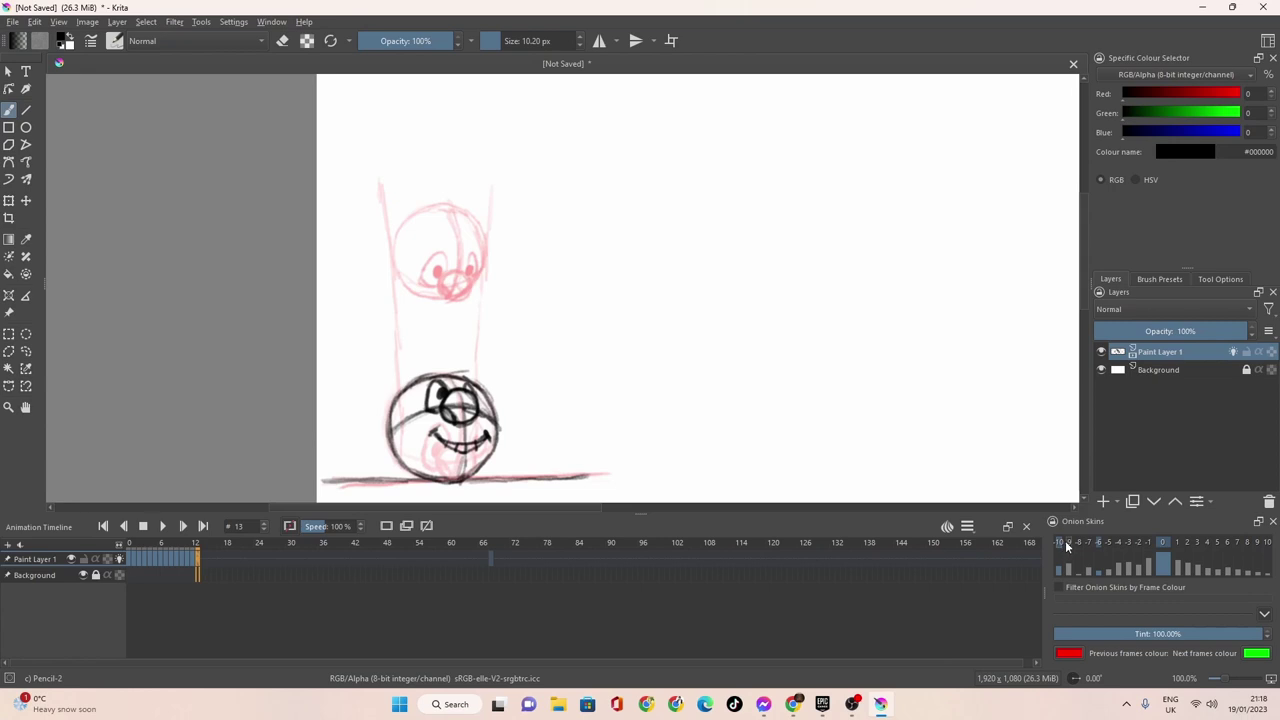
drag(1067, 543, 1080, 546)
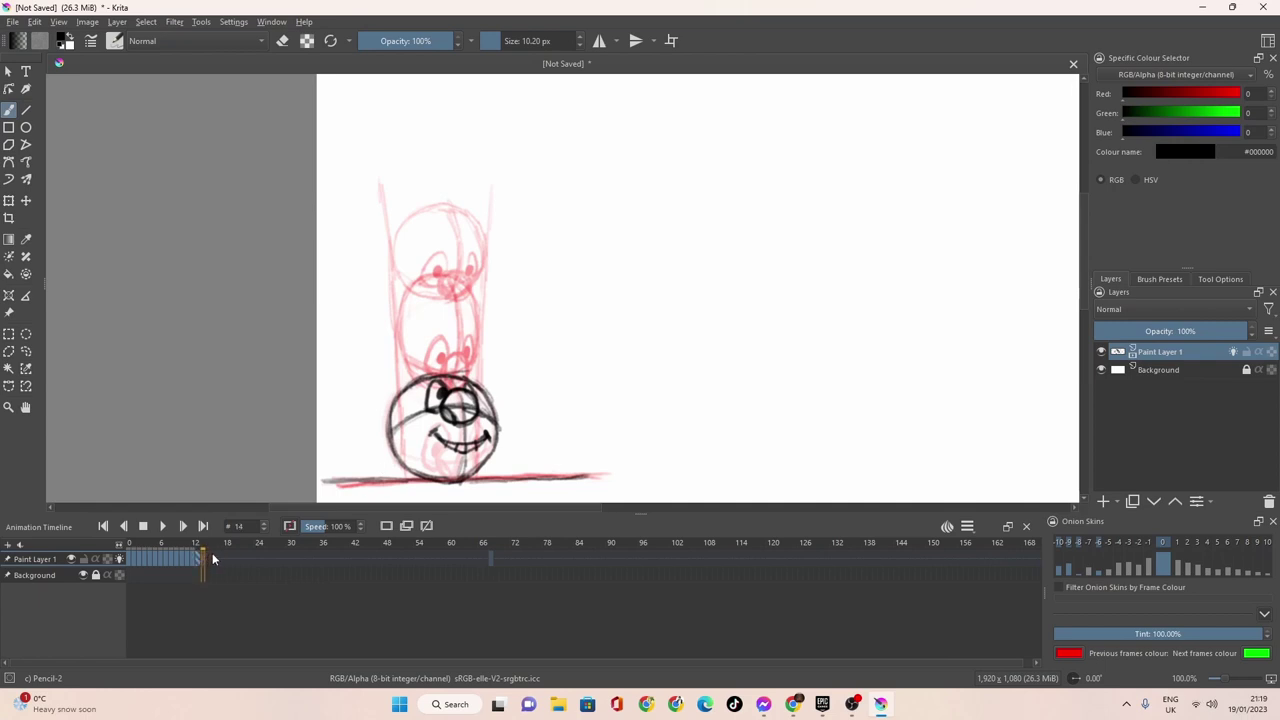
key(Delete)
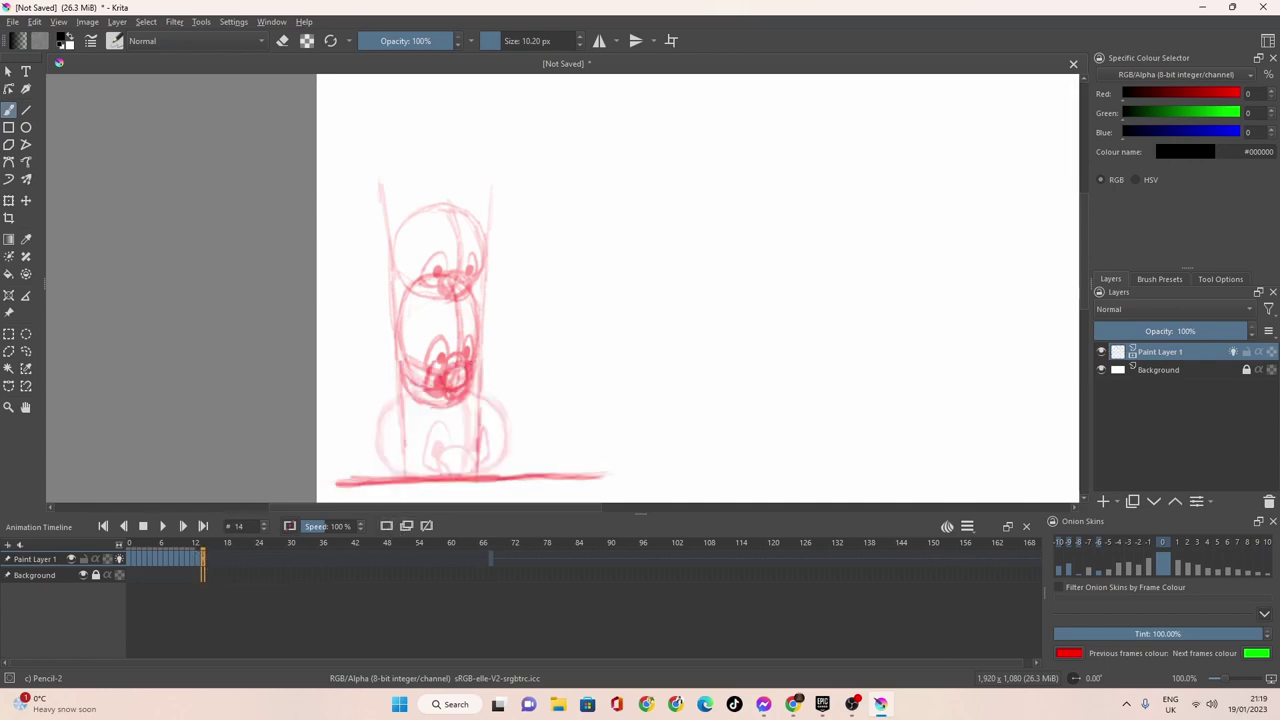
click(203, 558)
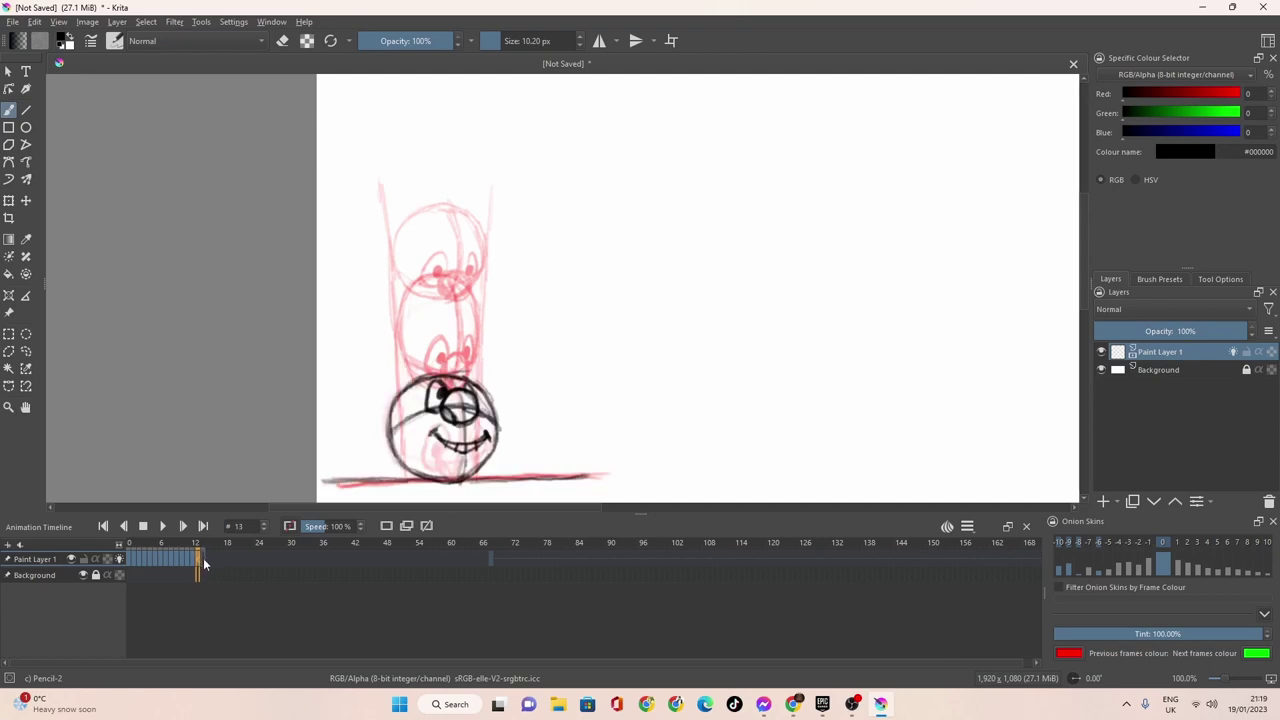
key(Delete)
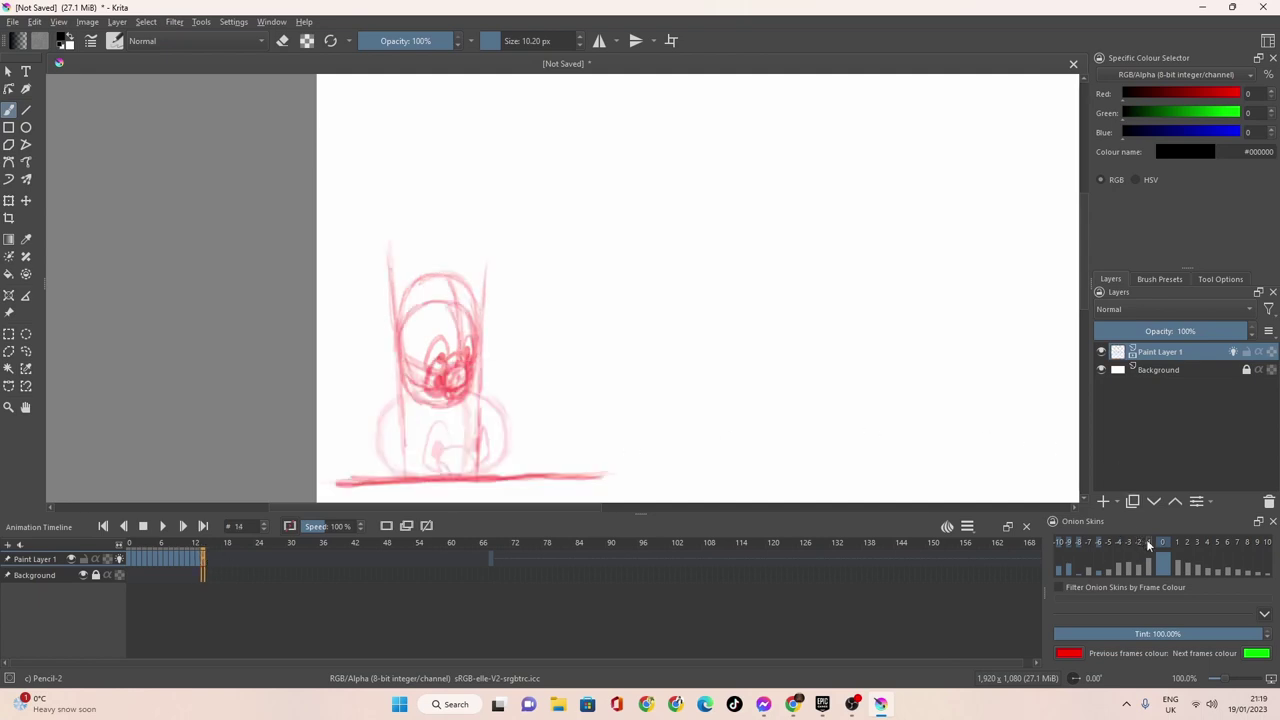
click(1146, 541)
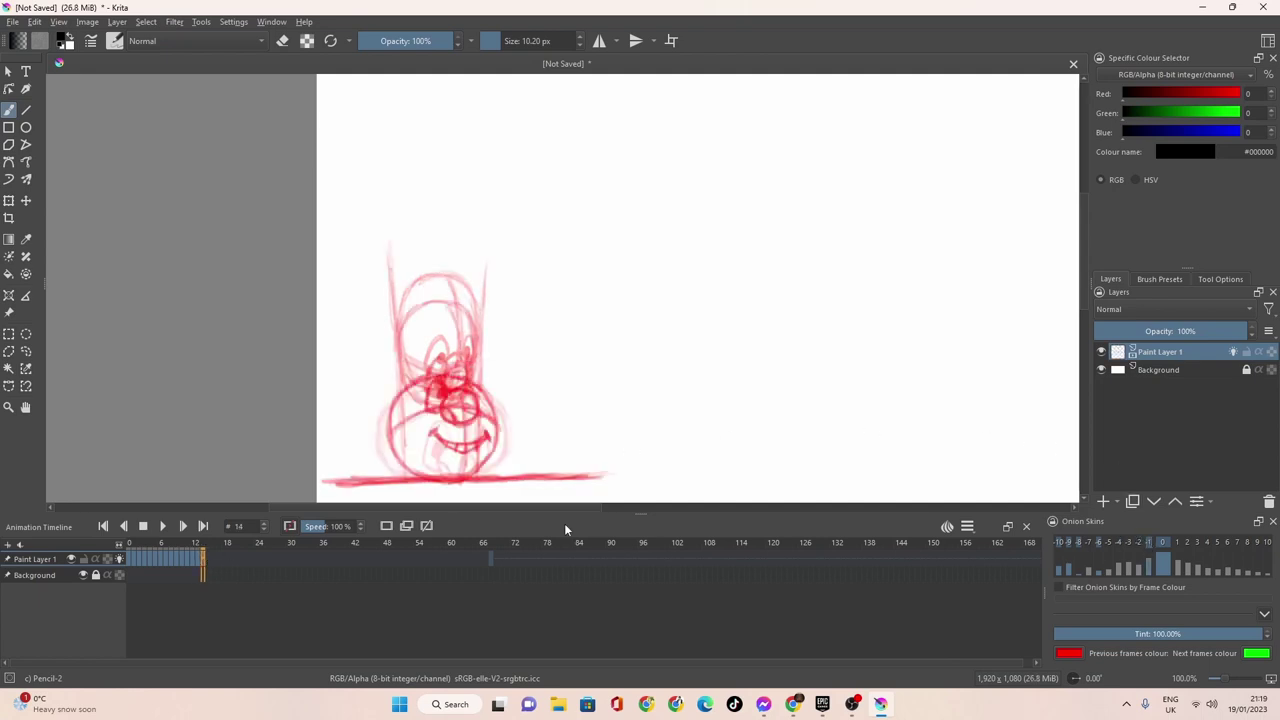
Draw the ball outline on frame 14 slightly above the ball of frame 13.
click(204, 557)
drag(390, 384, 390, 400)
mouse_move(394, 425)
mouse_down()
mouse_move(424, 357)
mouse_move(395, 392)
mouse_move(403, 432)
mouse_move(392, 409)
mouse_move(426, 441)
mouse_move(404, 436)
mouse_move(450, 456)
mouse_move(487, 429)
mouse_move(482, 442)
mouse_move(490, 376)
mouse_move(457, 355)
mouse_move(409, 364)
mouse_move(464, 356)
mouse_move(486, 372)
mouse_move(494, 414)
mouse_move(455, 457)
mouse_move(420, 454)
mouse_move(394, 424)
mouse_move(397, 373)
mouse_move(449, 350)
mouse_move(477, 381)
mouse_up()
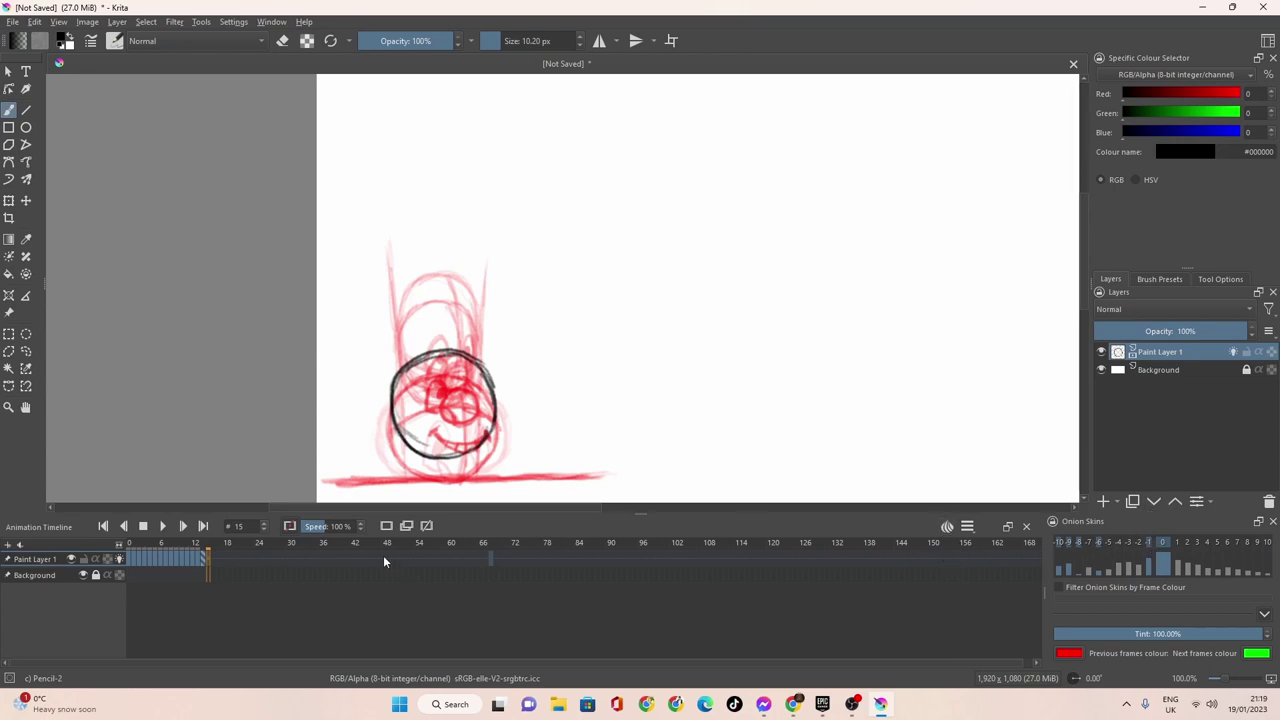
Add a blank frame 15, turn on the onion skin at -2, and draw the ball outline slightly above frame 14's.
key(ctrl+z)
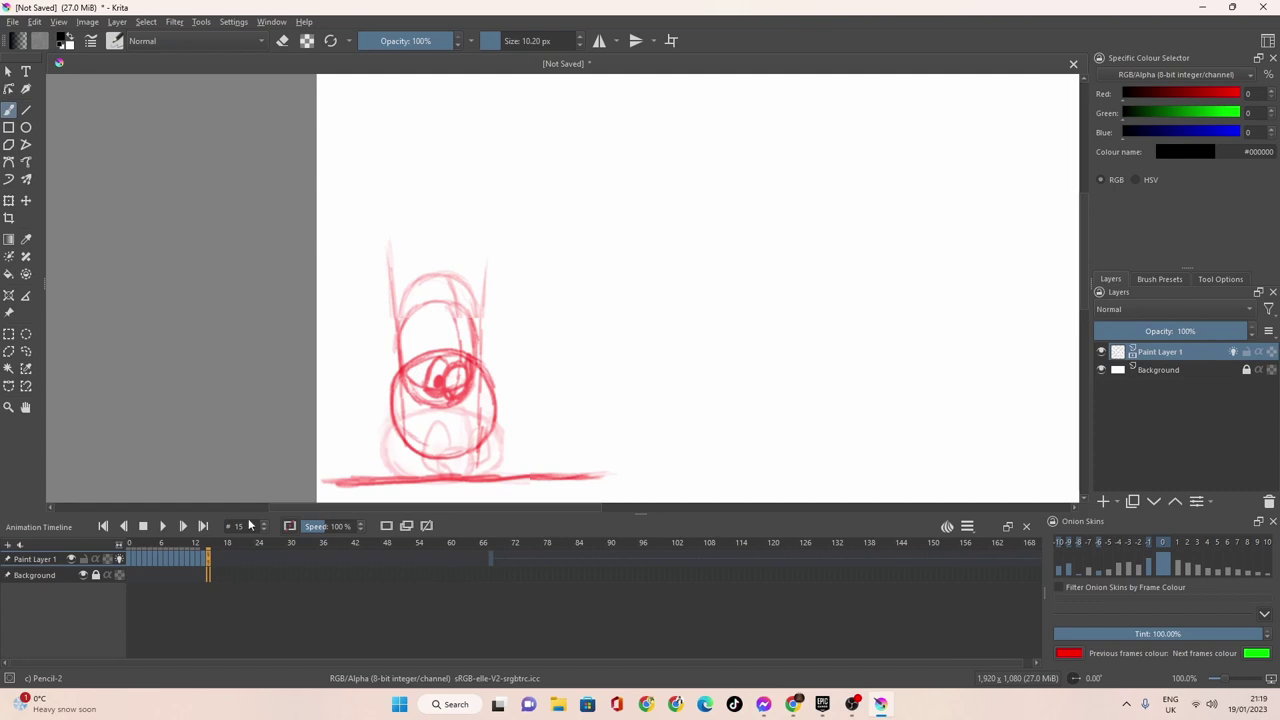
key(ctrl+shift+z)
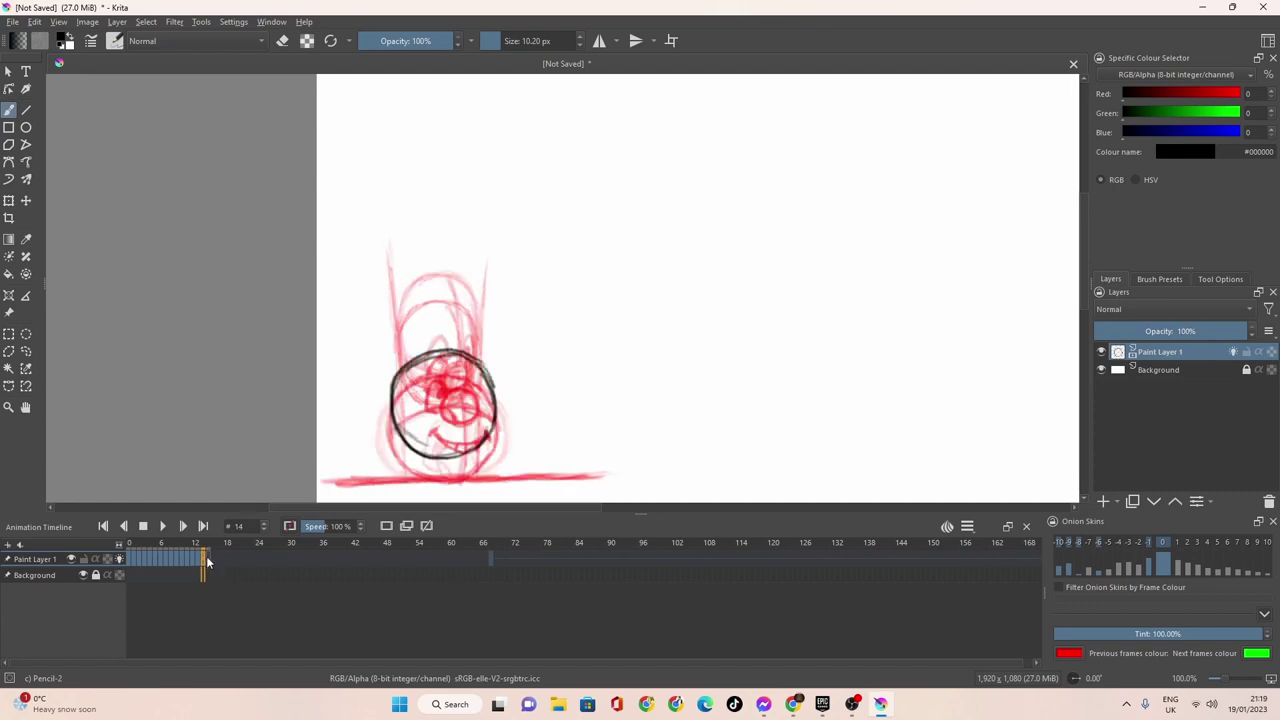
key(ctrl+z)
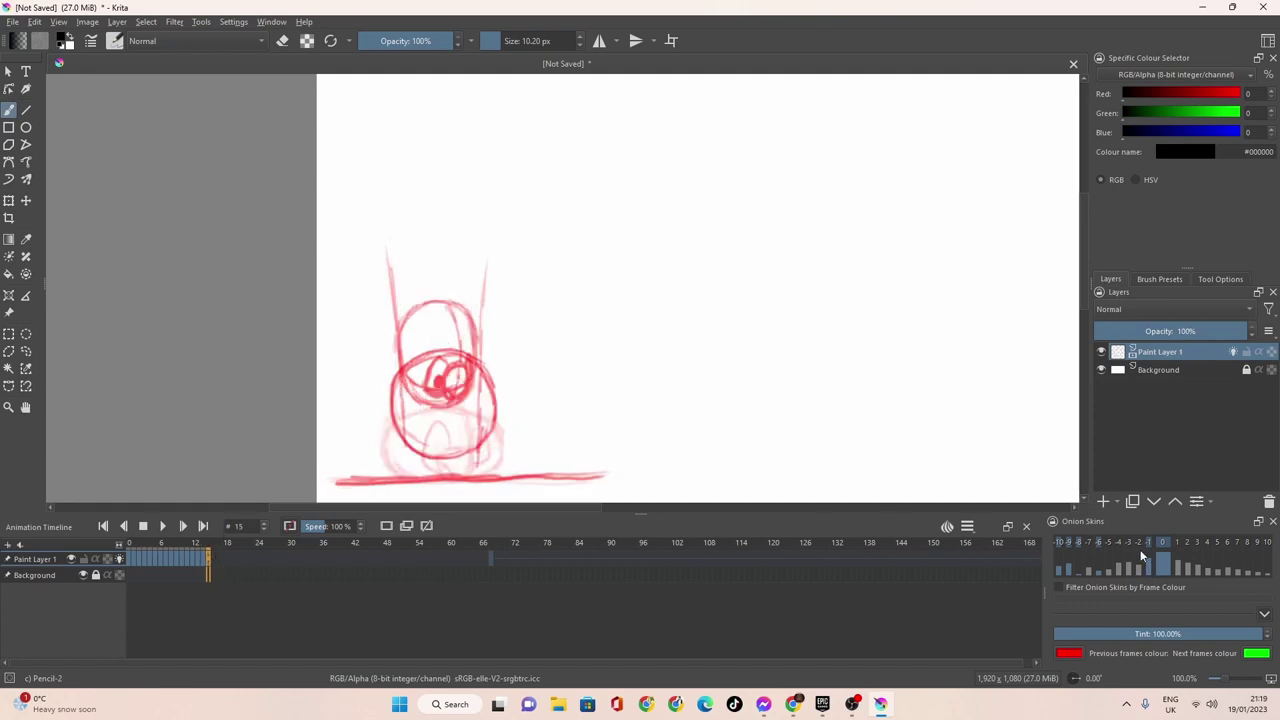
click(1140, 545)
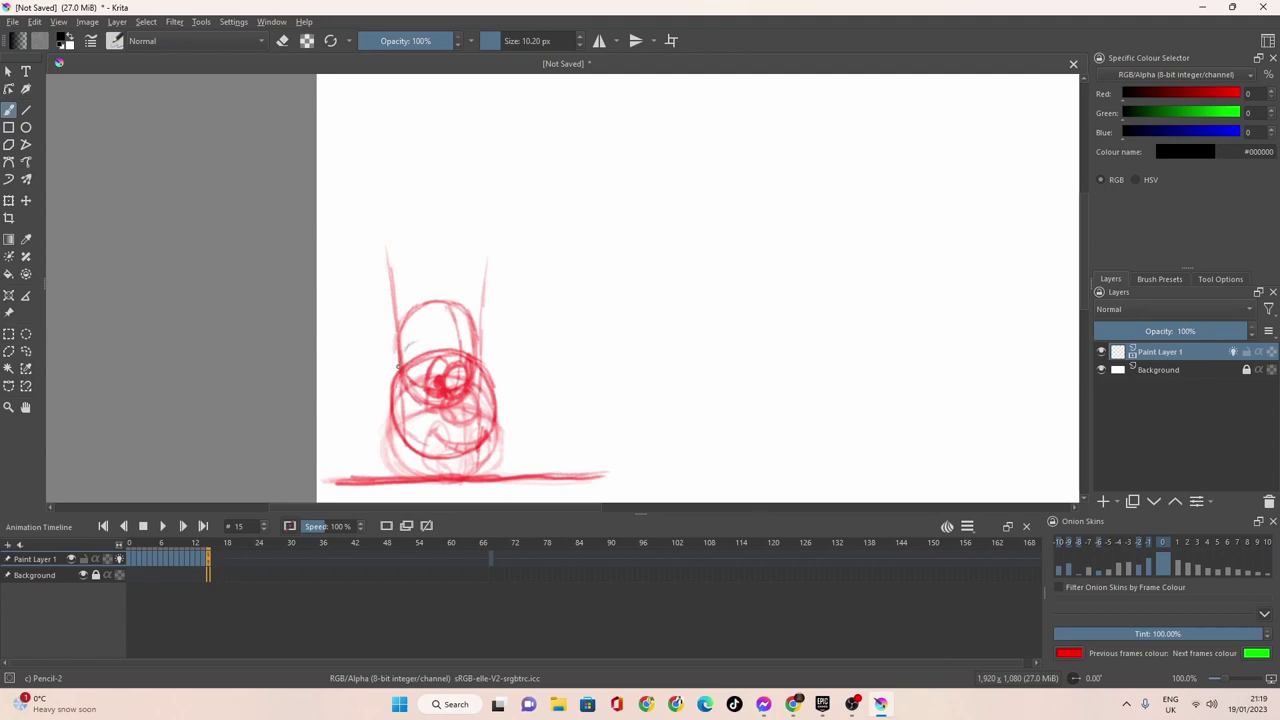
mouse_move(396, 375)
mouse_down()
mouse_move(424, 336)
mouse_move(455, 337)
mouse_move(497, 380)
mouse_move(497, 399)
mouse_move(469, 422)
mouse_move(402, 405)
mouse_move(405, 356)
mouse_move(435, 331)
mouse_move(479, 350)
mouse_move(497, 397)
mouse_move(487, 415)
mouse_move(484, 354)
mouse_move(459, 333)
mouse_move(424, 337)
mouse_move(462, 330)
mouse_move(490, 351)
mouse_move(497, 384)
mouse_move(463, 331)
mouse_move(440, 328)
mouse_move(403, 352)
mouse_move(398, 395)
mouse_move(461, 431)
mouse_up()
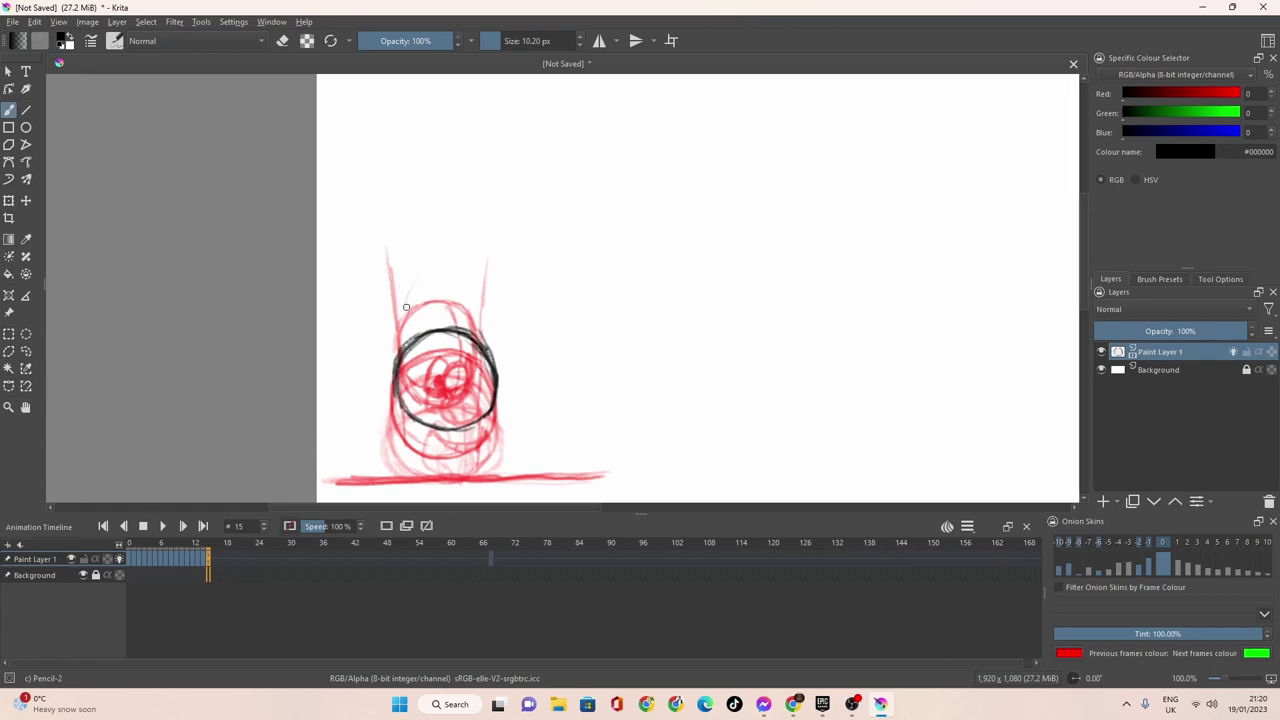
mouse_move(397, 289)
mouse_down()
mouse_move(404, 366)
mouse_move(426, 385)
mouse_move(457, 383)
mouse_up()
mouse_move(481, 326)
mouse_down()
mouse_move(463, 384)
mouse_move(478, 322)
mouse_move(459, 278)
mouse_move(406, 290)
mouse_move(402, 348)
mouse_move(437, 273)
mouse_move(482, 322)
mouse_move(474, 368)
mouse_up()
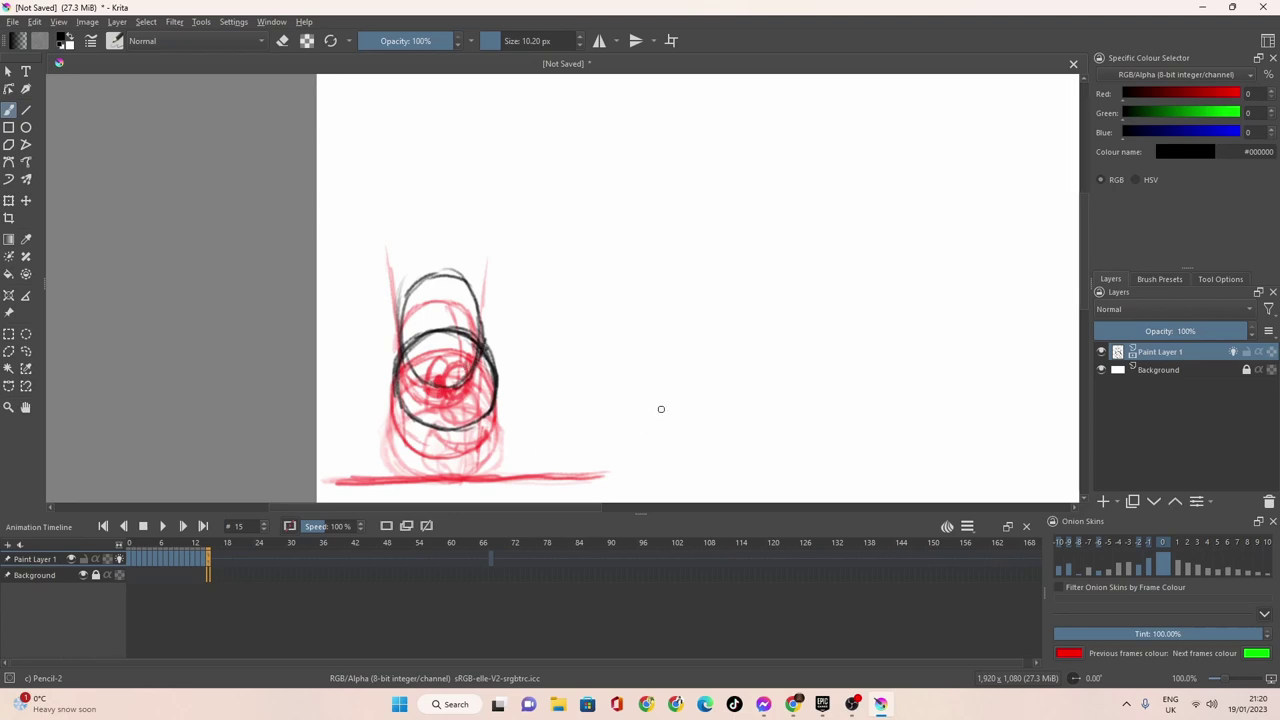
key(ctrl+z)
key(ctrl+z)
key(ctrl+z)
key(ctrl+z)
key(ctrl+z)
key(ctrl+z)
key(ctrl+z)
key(ctrl+z)
key(ctrl+z)
key(ctrl+z)
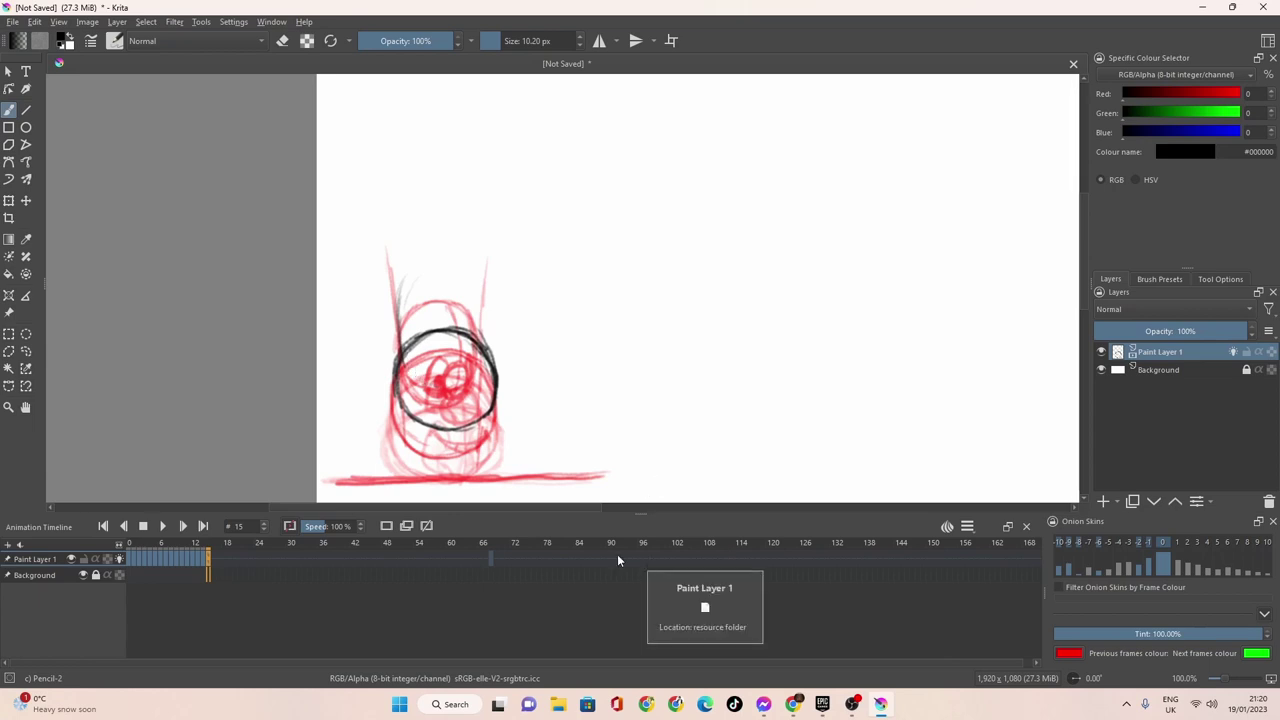
Add a blank frame 16, and draw a dark ground line under the ball on frame 14.
click(216, 560)
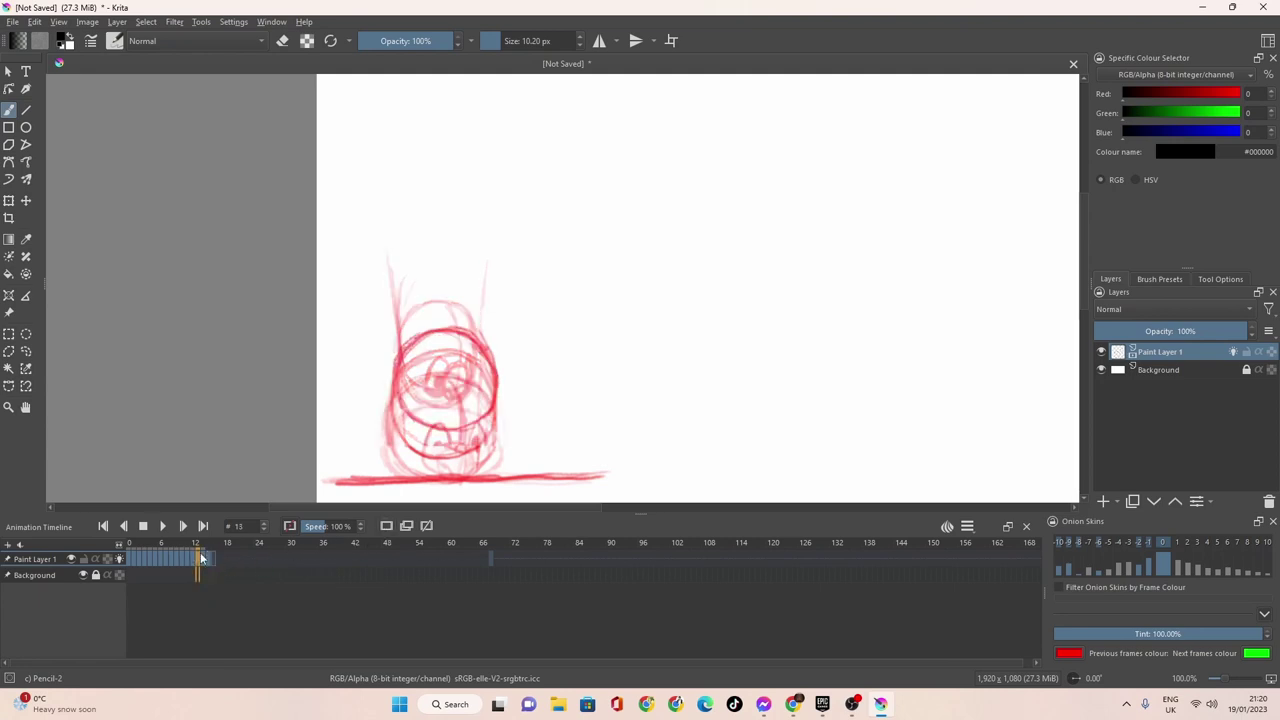
click(197, 560)
click(203, 559)
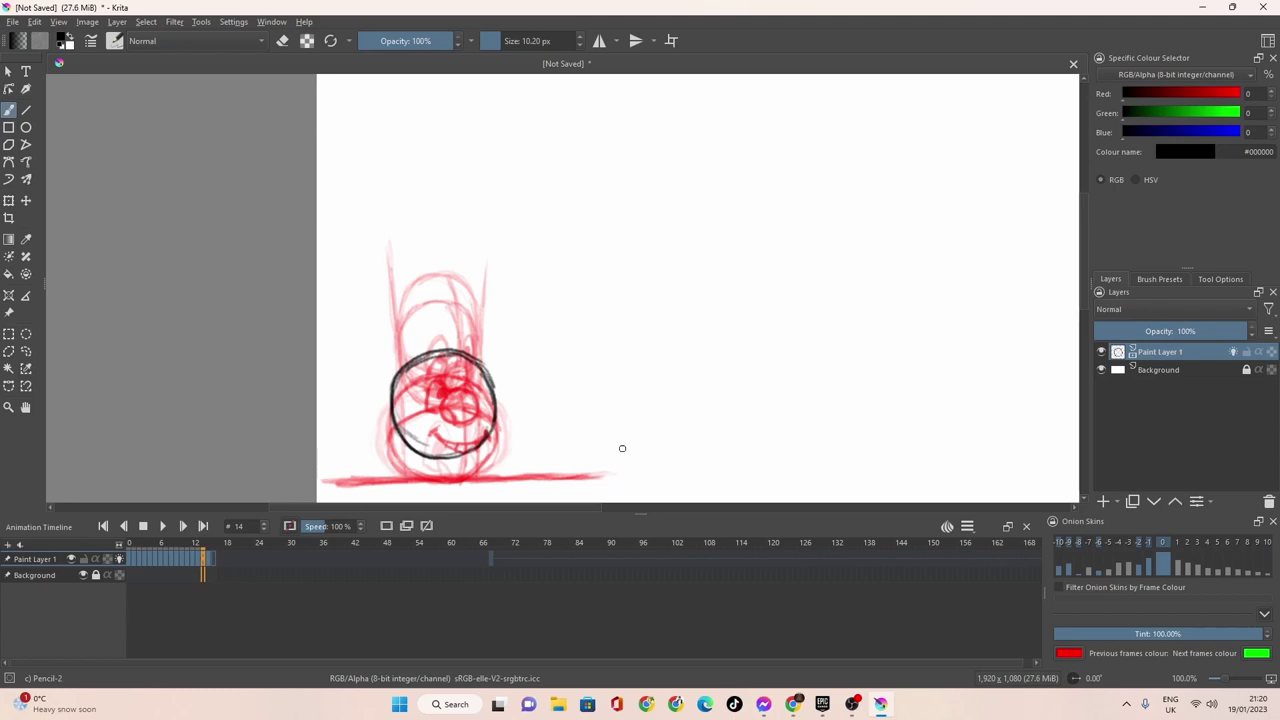
drag(606, 485, 420, 472)
key(ctrl+z)
mouse_move(588, 477)
mouse_down()
mouse_move(336, 481)
mouse_move(601, 477)
mouse_move(326, 480)
mouse_up()
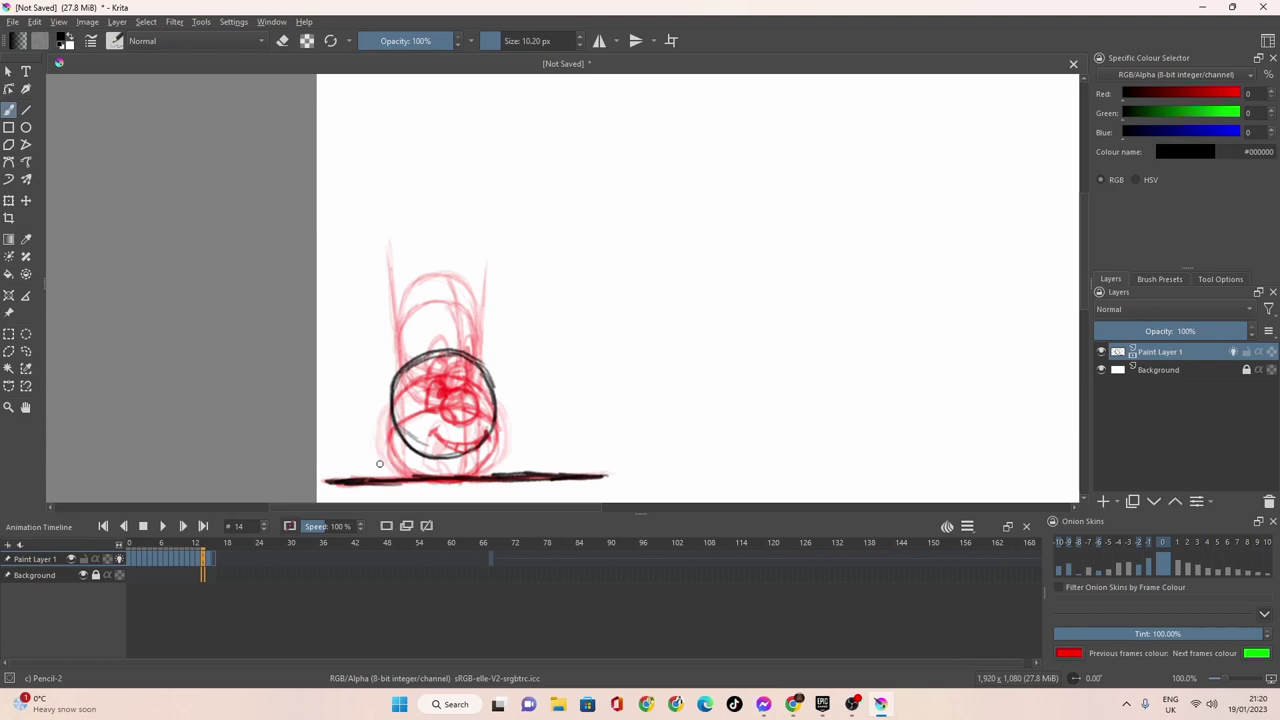
Draw a heavy, vertically stretched ball outline on frame 16 slightly above the ball of frame 15.
click(210, 558)
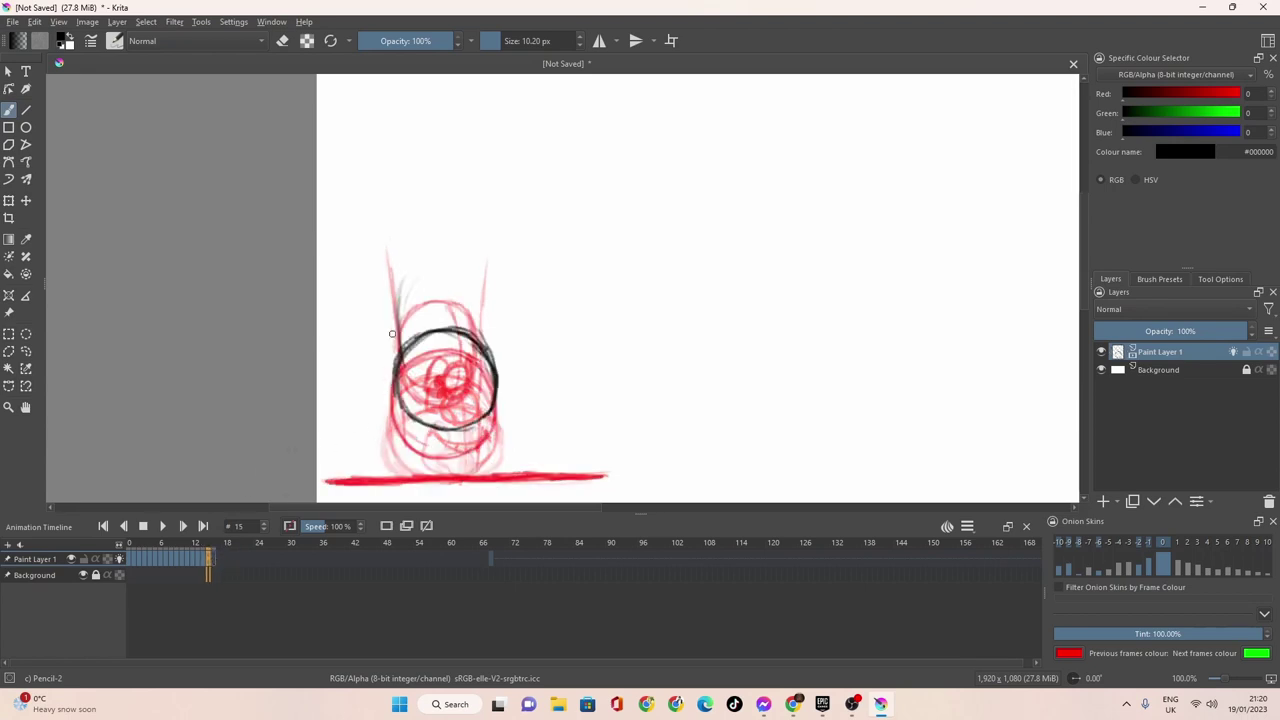
mouse_move(404, 352)
mouse_down()
mouse_move(418, 338)
mouse_move(396, 382)
mouse_move(436, 428)
mouse_move(466, 431)
mouse_move(497, 372)
mouse_move(485, 344)
mouse_up()
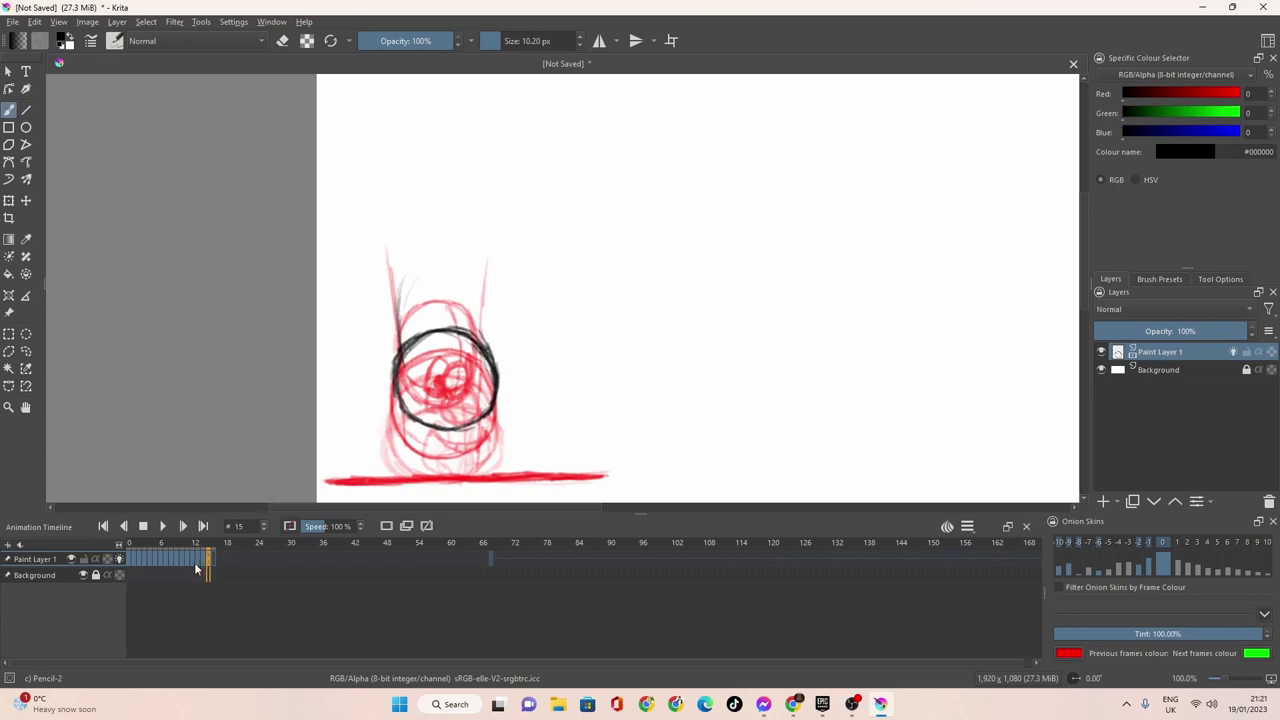
key(period)
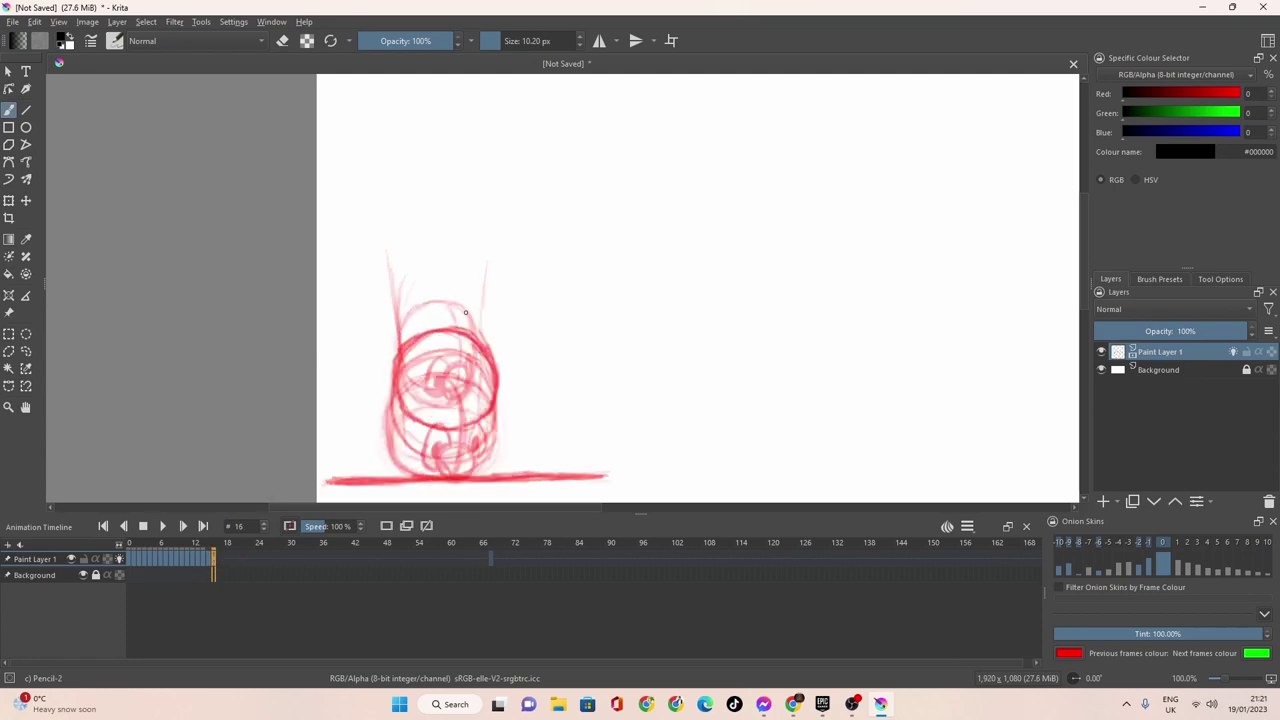
mouse_move(465, 313)
mouse_down()
mouse_move(418, 312)
mouse_move(396, 348)
mouse_move(406, 380)
mouse_move(484, 398)
mouse_move(496, 349)
mouse_move(480, 316)
mouse_move(430, 300)
mouse_move(401, 333)
mouse_move(406, 381)
mouse_move(436, 412)
mouse_move(481, 381)
mouse_move(432, 409)
mouse_move(404, 374)
mouse_move(400, 336)
mouse_move(410, 392)
mouse_move(400, 326)
mouse_move(439, 301)
mouse_move(478, 328)
mouse_move(484, 358)
mouse_move(466, 402)
mouse_move(443, 409)
mouse_move(481, 370)
mouse_move(485, 326)
mouse_move(457, 298)
mouse_move(428, 304)
mouse_move(395, 350)
mouse_move(440, 410)
mouse_move(410, 395)
mouse_move(441, 406)
mouse_move(484, 343)
mouse_move(470, 305)
mouse_move(419, 307)
mouse_move(401, 357)
mouse_up()
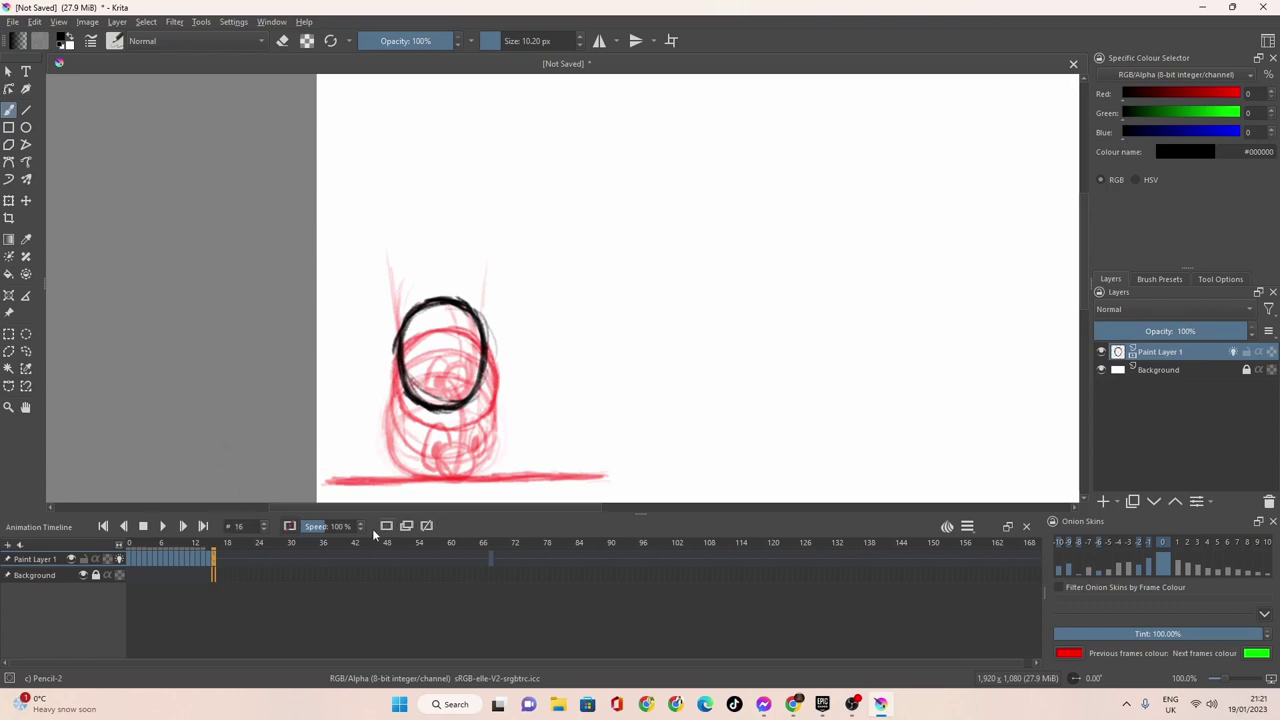
Add a blank frame 17, turn on its onion skins at -10, -9, -8 and -7, and turn off the one at -6.
key(Right)
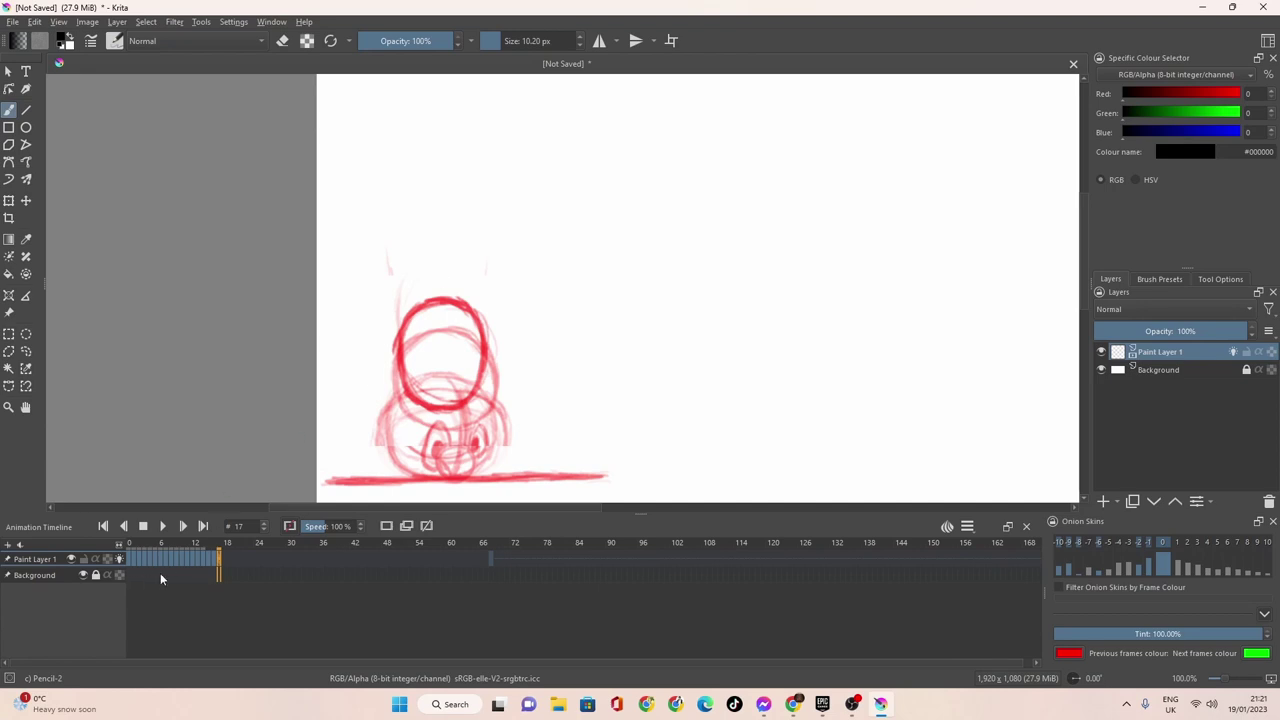
click(166, 557)
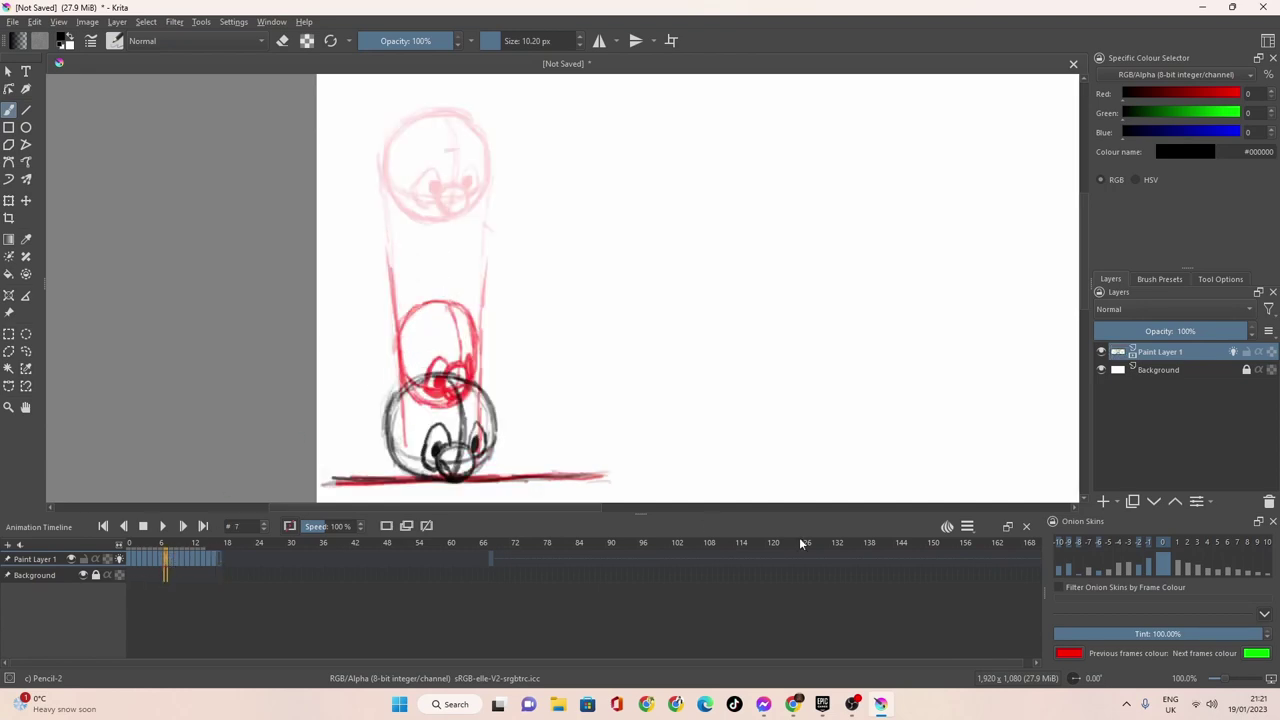
click(1091, 543)
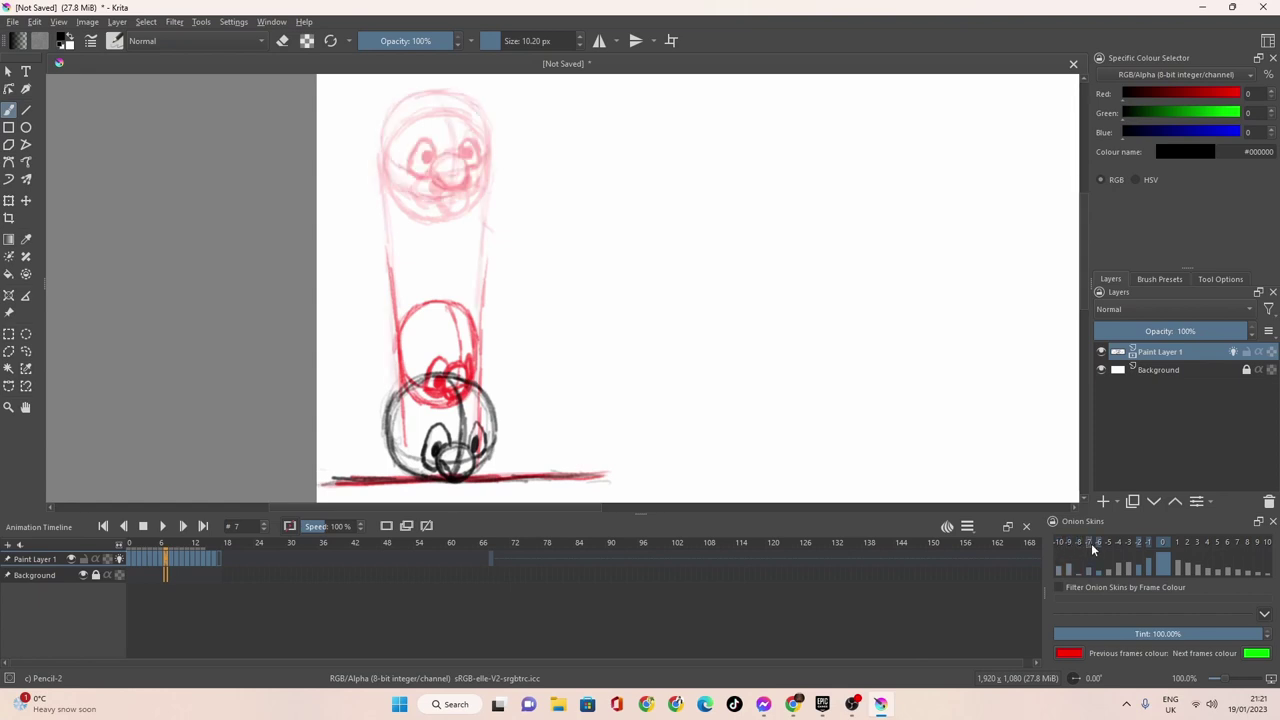
click(218, 558)
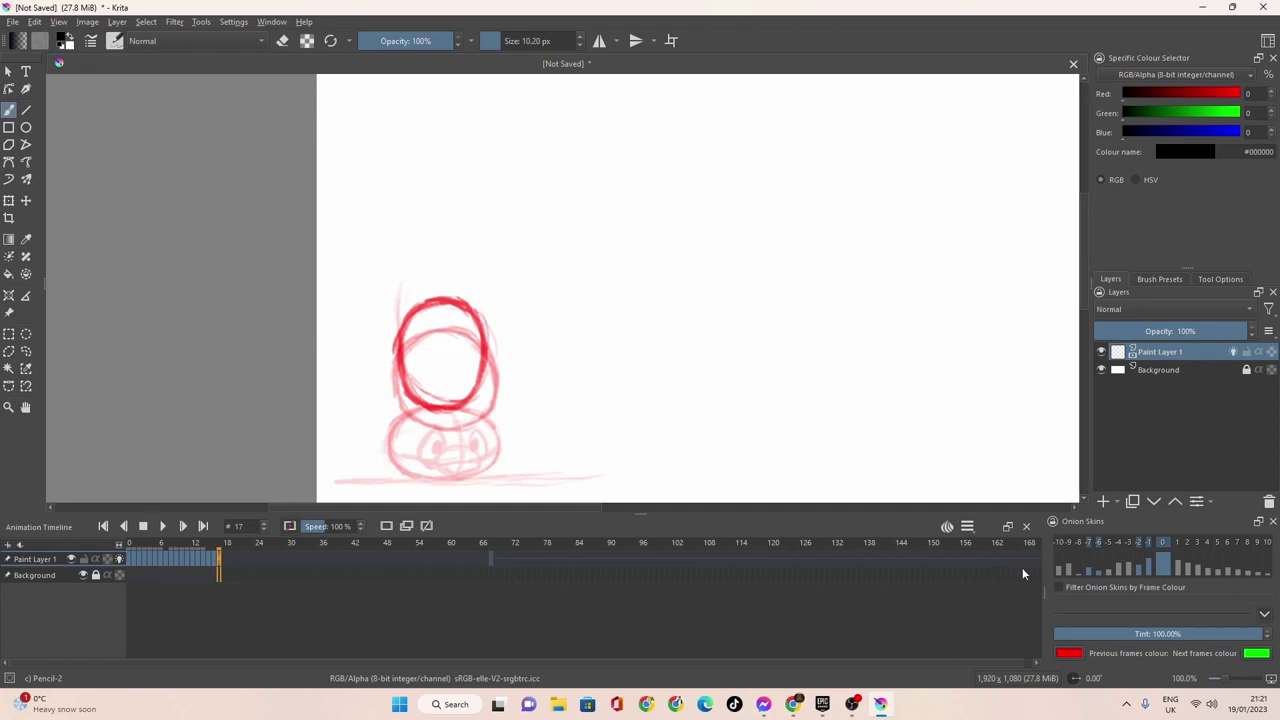
click(1067, 543)
click(1078, 542)
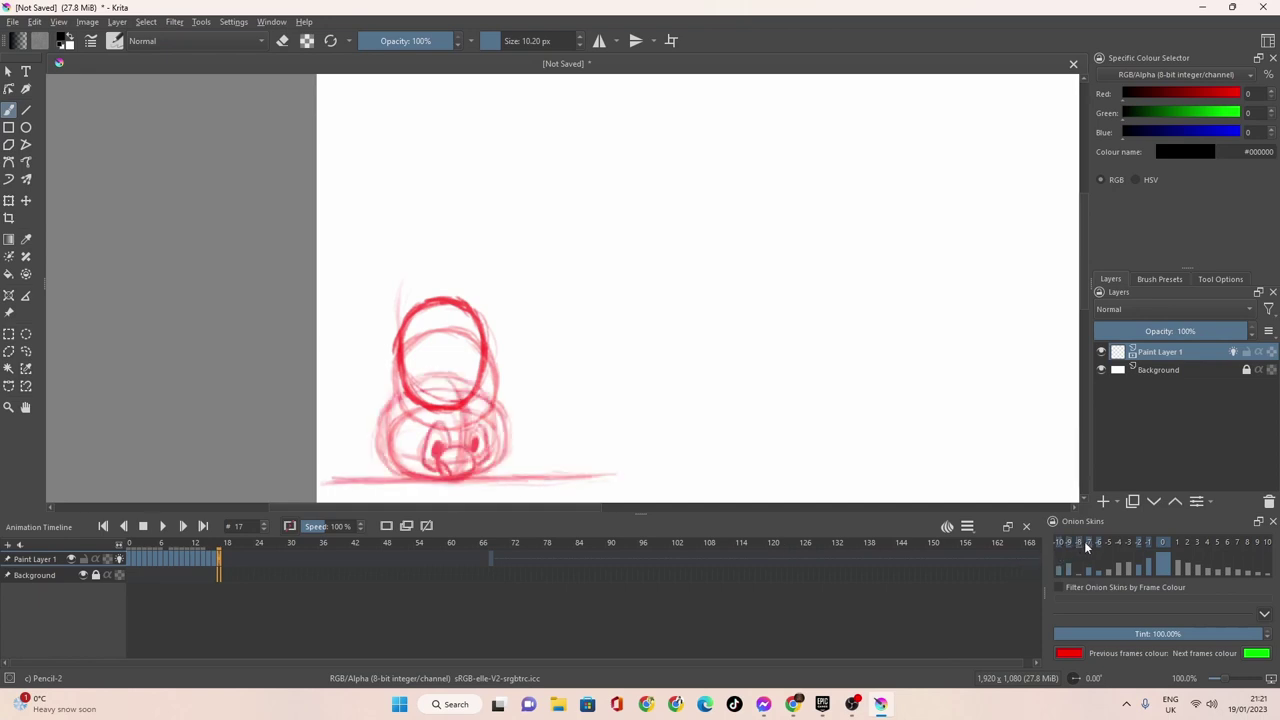
click(1088, 542)
click(1097, 541)
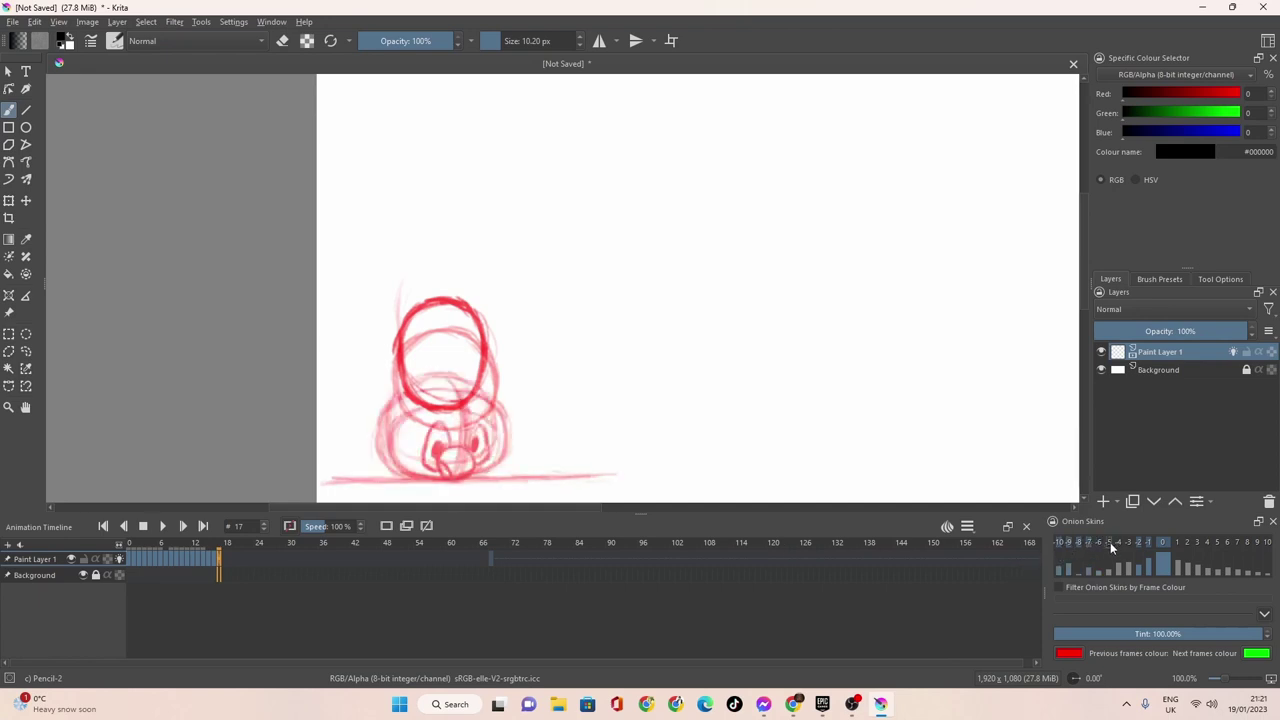
Turn off frame 17's other previous-frame onion skins so that only the one at -10 stays on.
click(1110, 542)
click(1117, 542)
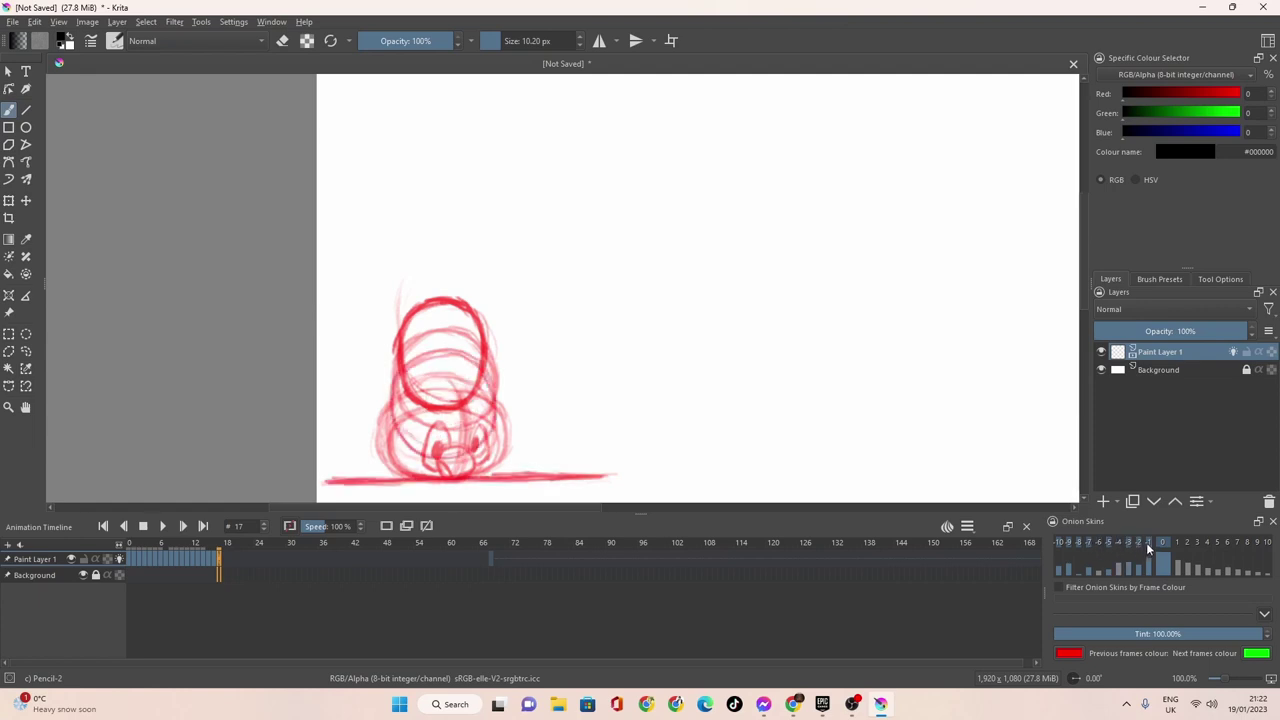
click(1146, 542)
click(1138, 541)
click(1109, 542)
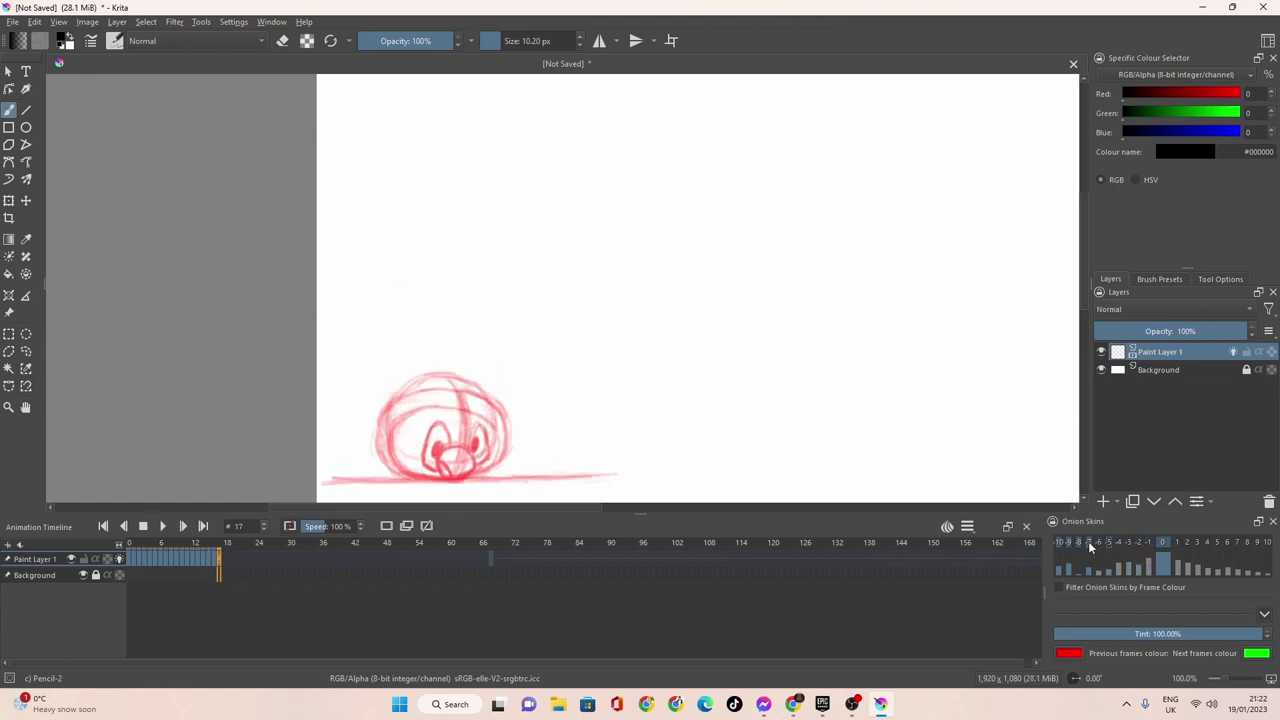
click(1087, 542)
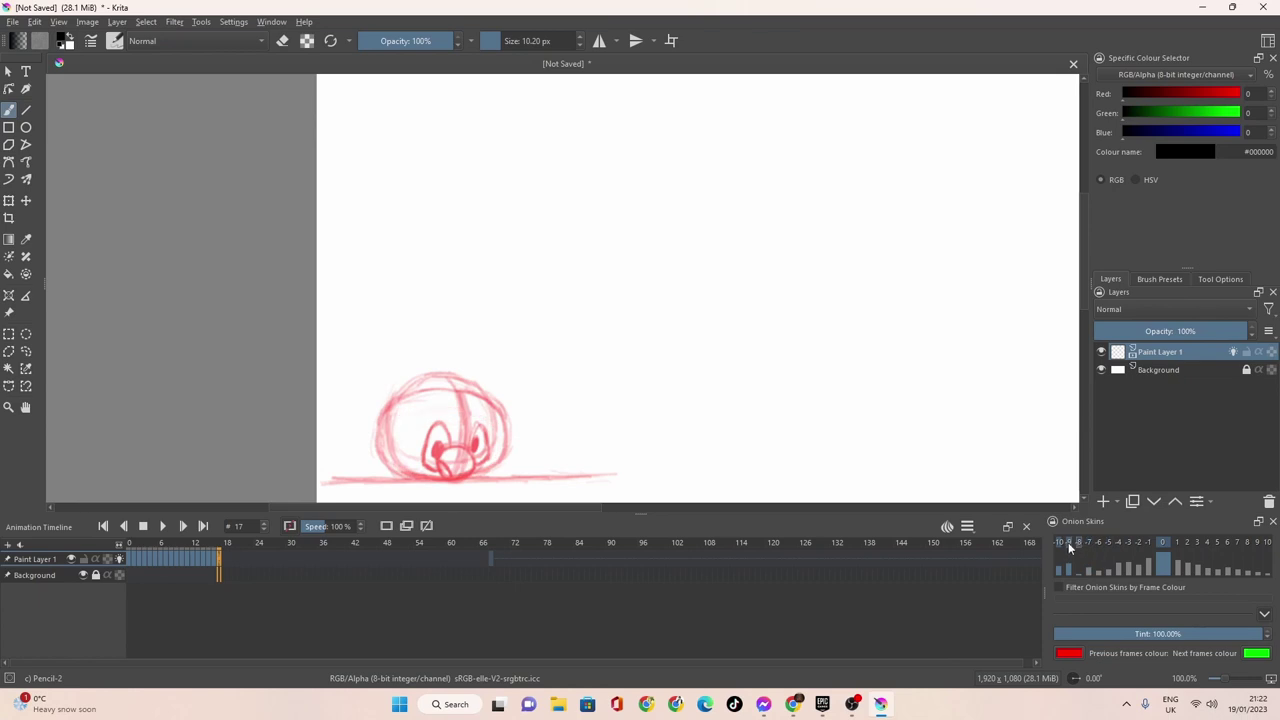
click(1069, 542)
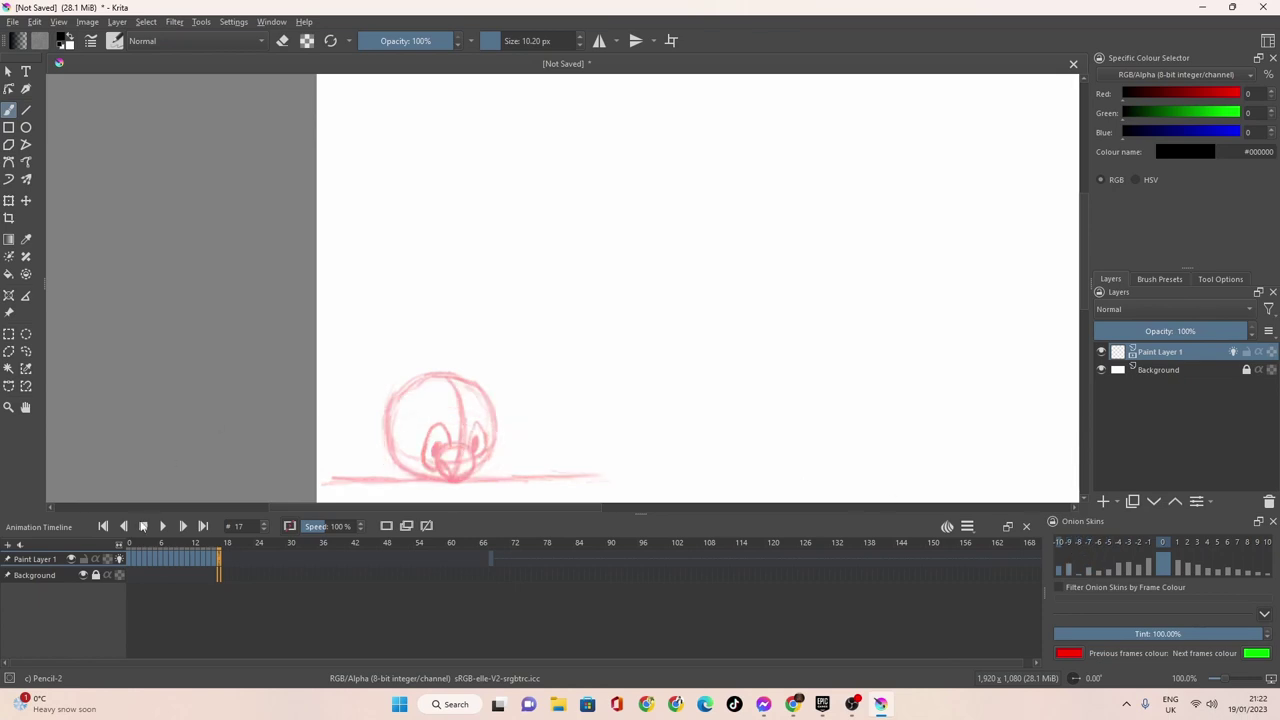
On frame 12, trace the two long tapering guide lines of the red onion skin, from beside the upper ball down to the ground.
click(129, 559)
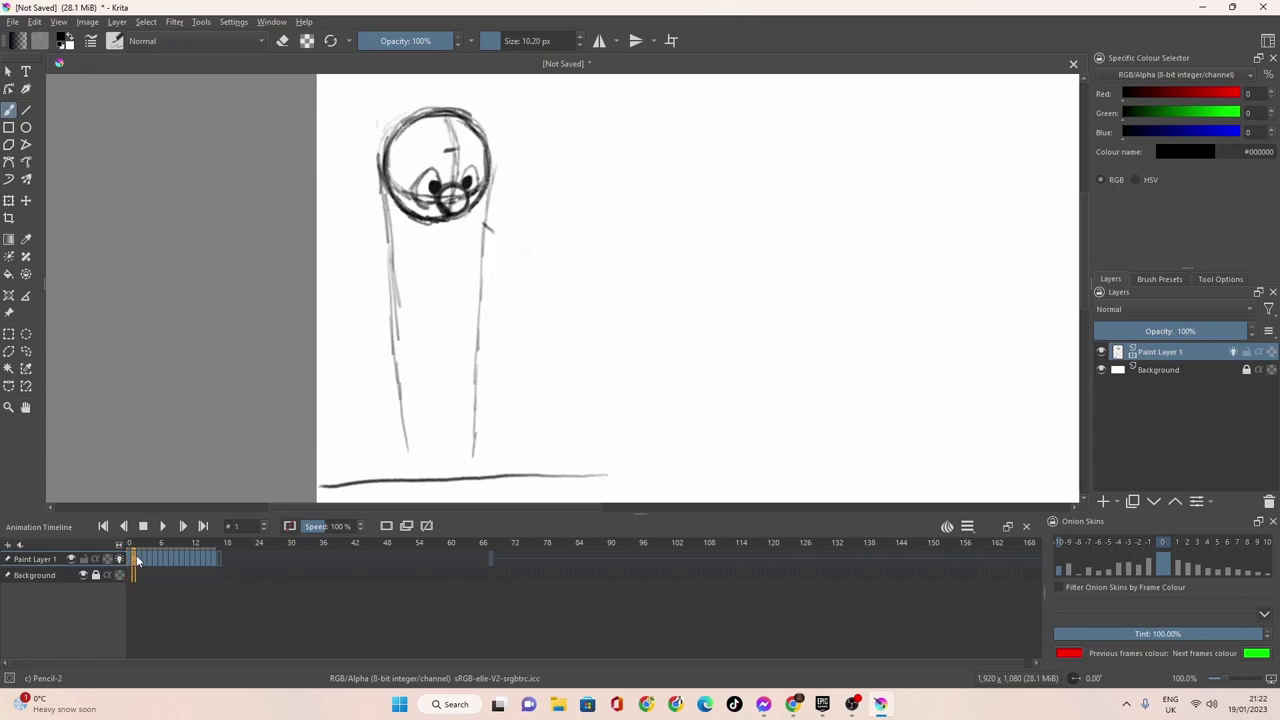
click(135, 559)
drag(138, 559, 195, 565)
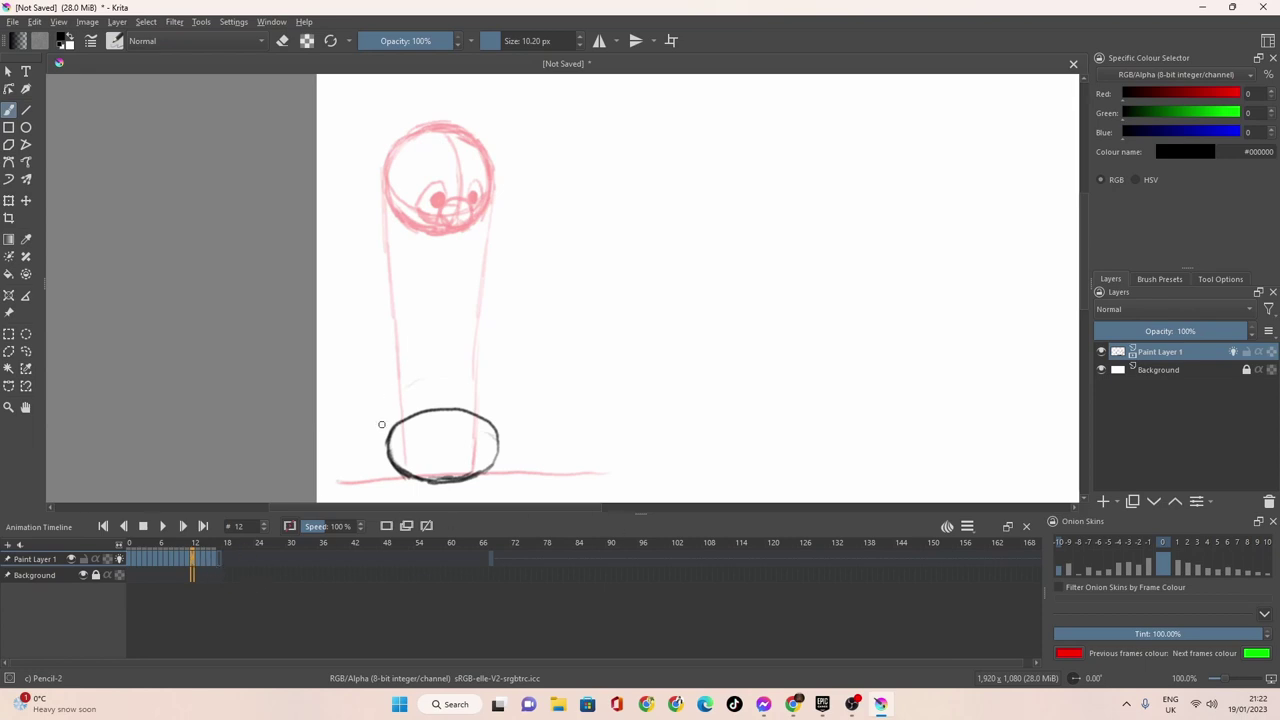
drag(403, 466, 395, 269)
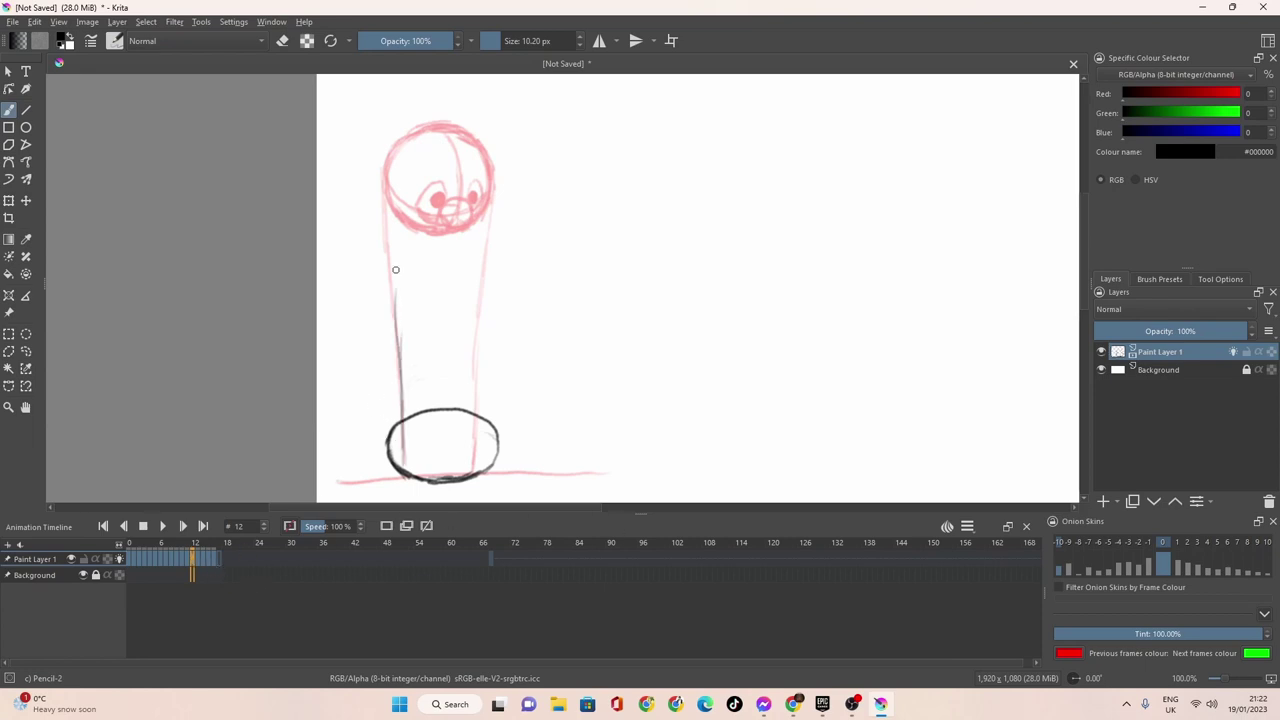
drag(387, 150, 400, 428)
drag(490, 150, 489, 240)
drag(490, 175, 481, 360)
drag(488, 272, 471, 472)
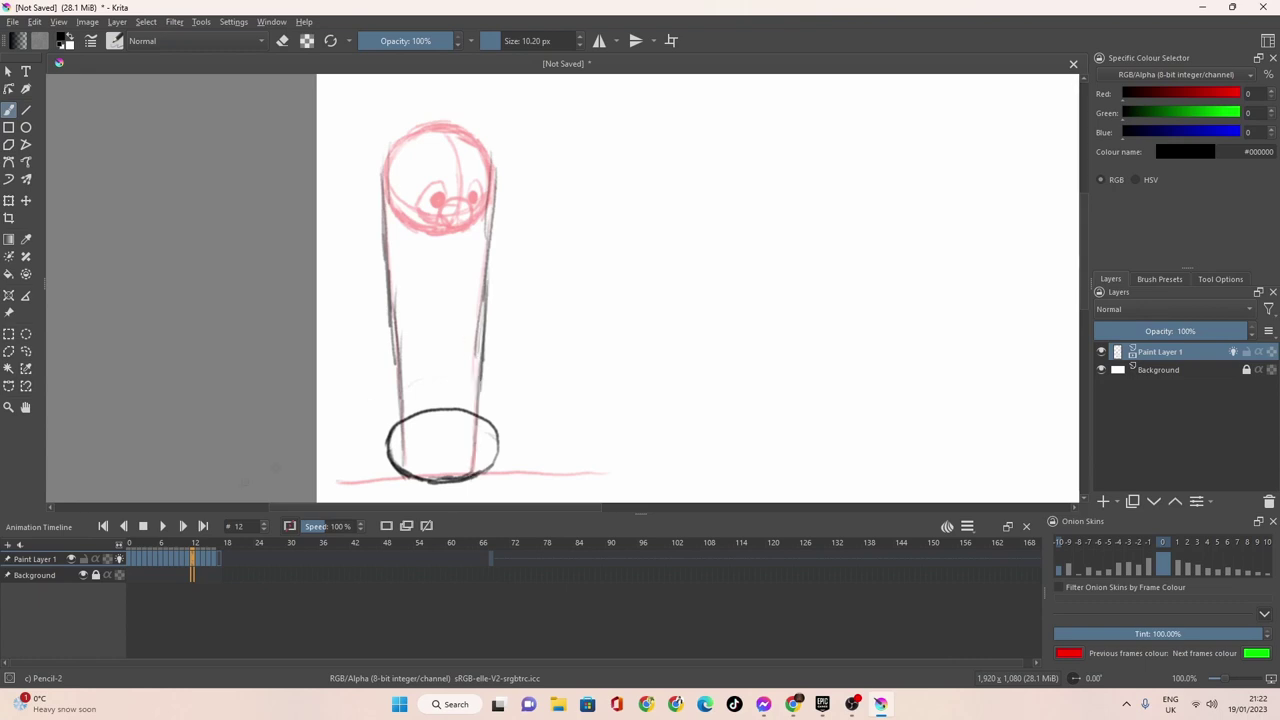
On frame 13, trace the two slanted guide lines running down either side of the smiling ball to the ground line.
click(201, 557)
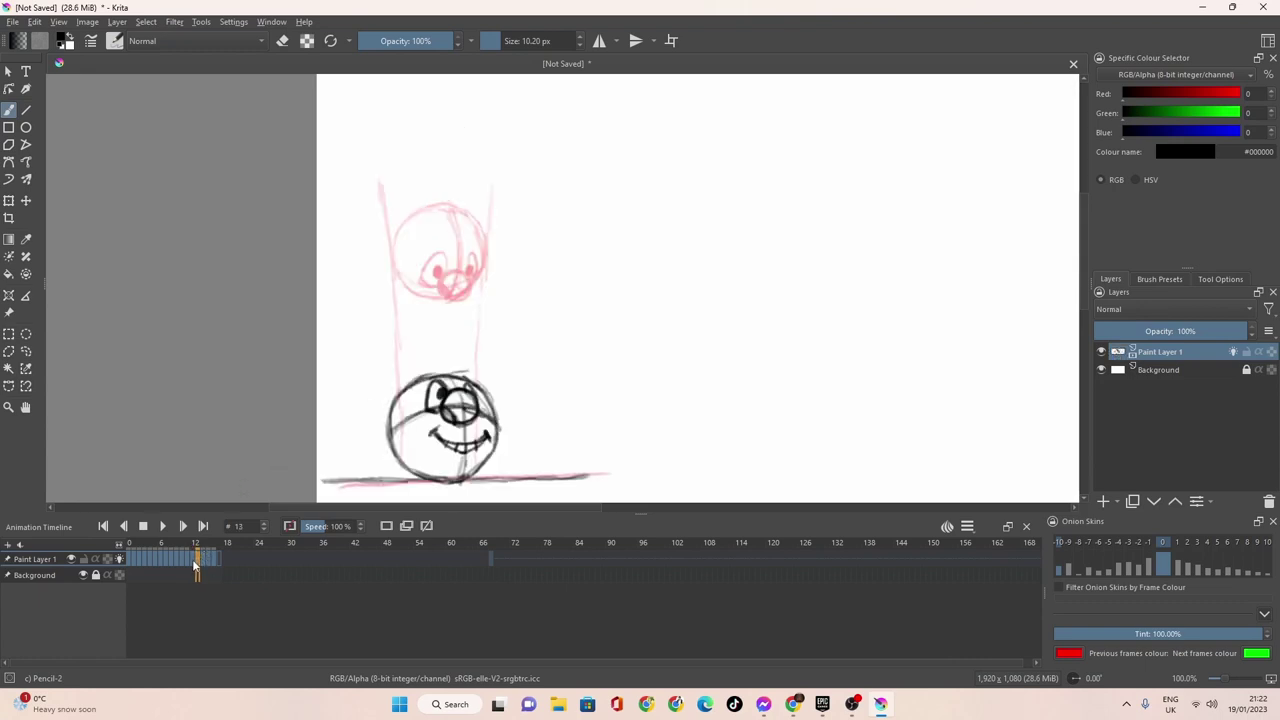
click(194, 562)
click(197, 561)
mouse_move(406, 482)
mouse_down()
mouse_move(379, 188)
mouse_move(389, 270)
mouse_up()
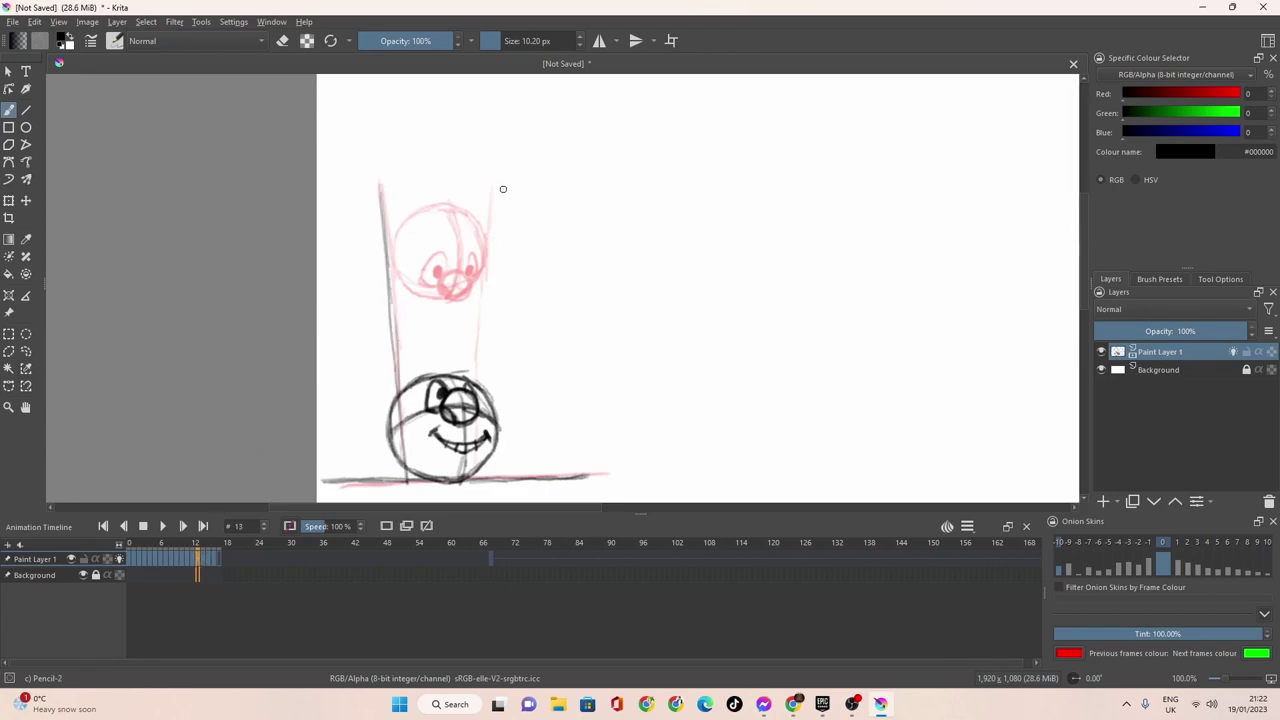
mouse_move(498, 182)
mouse_down()
mouse_move(473, 349)
mouse_move(478, 333)
mouse_move(478, 440)
mouse_up()
drag(484, 304, 469, 463)
On frame 14, trace the onion skin's two slanted guide lines beside the ball, down to the dark ground line.
click(205, 563)
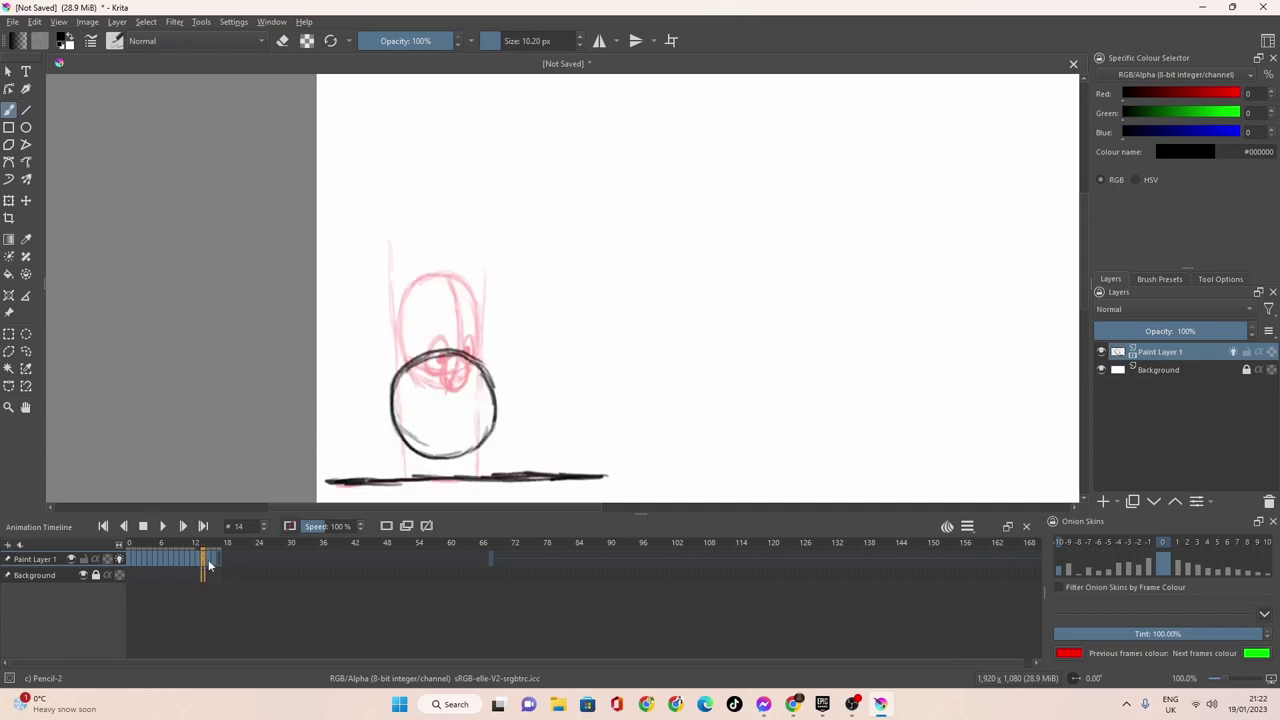
mouse_move(407, 476)
mouse_down()
mouse_move(386, 246)
mouse_move(401, 420)
mouse_up()
mouse_move(486, 296)
mouse_down()
mouse_move(492, 240)
mouse_move(474, 490)
mouse_up()
Step back and forth through frames 14 to 17 to compare their ball outlines and guide lines.
click(212, 559)
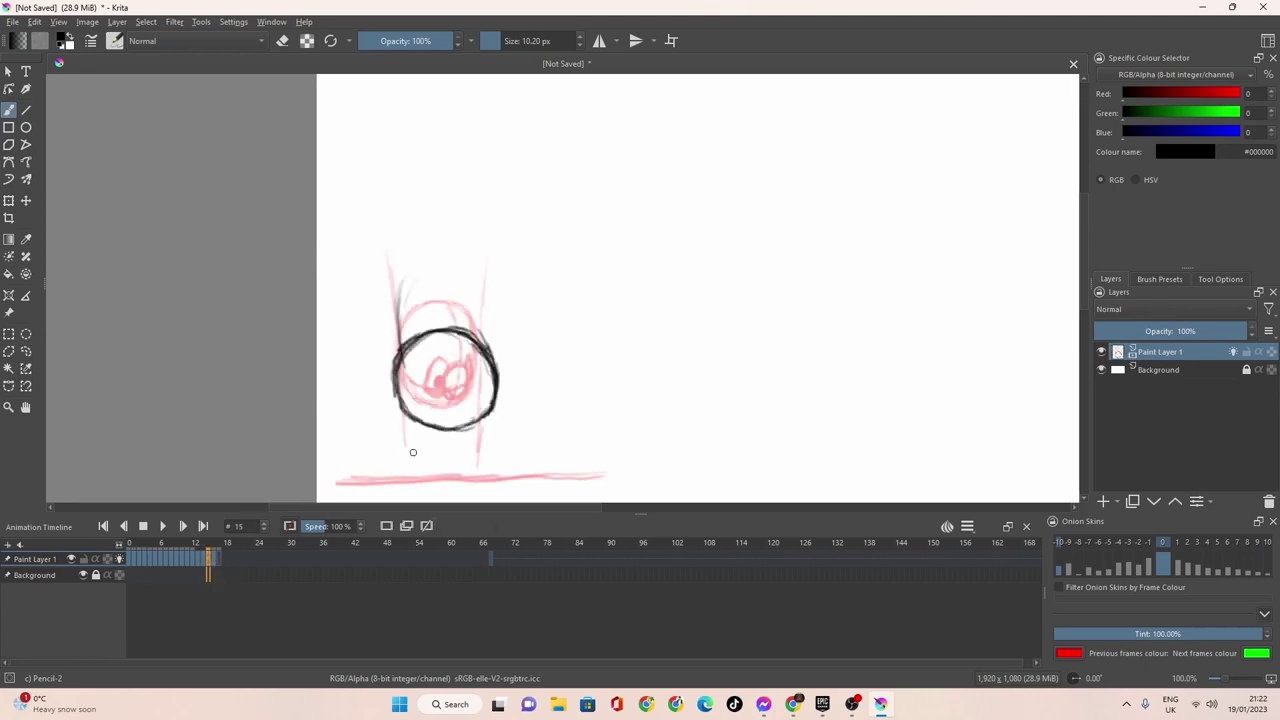
click(204, 565)
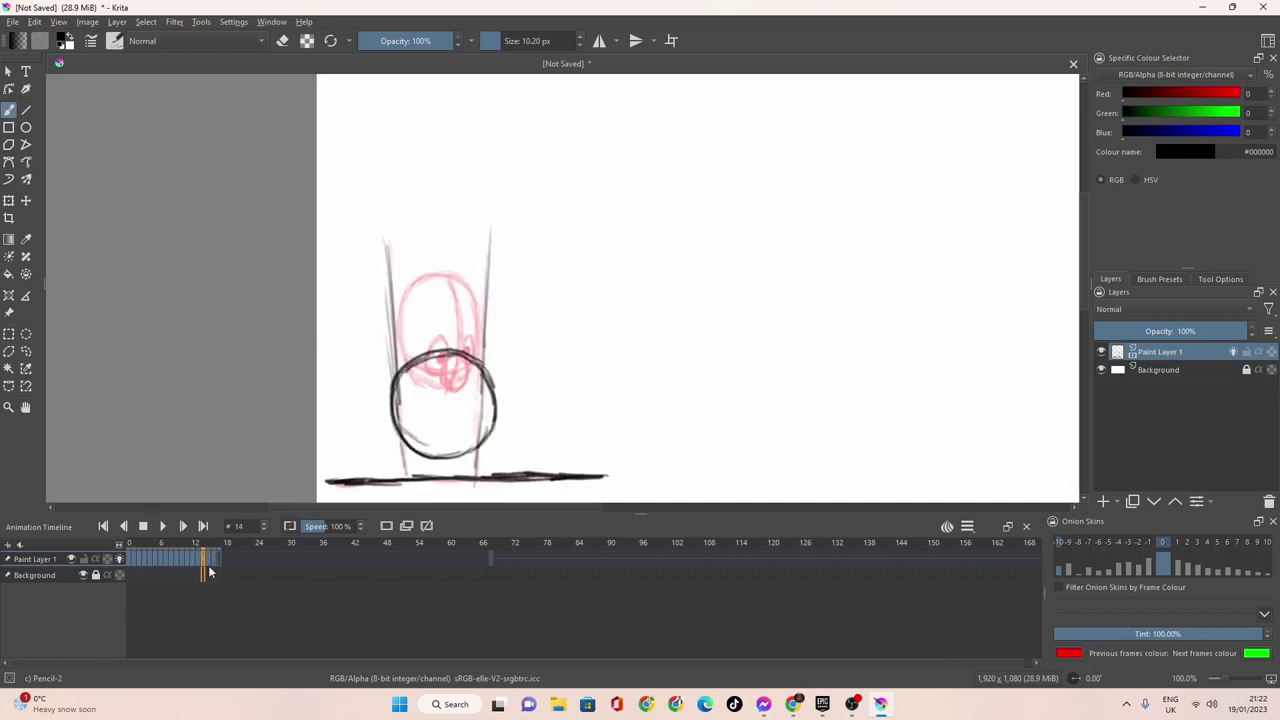
click(208, 562)
click(201, 562)
click(208, 566)
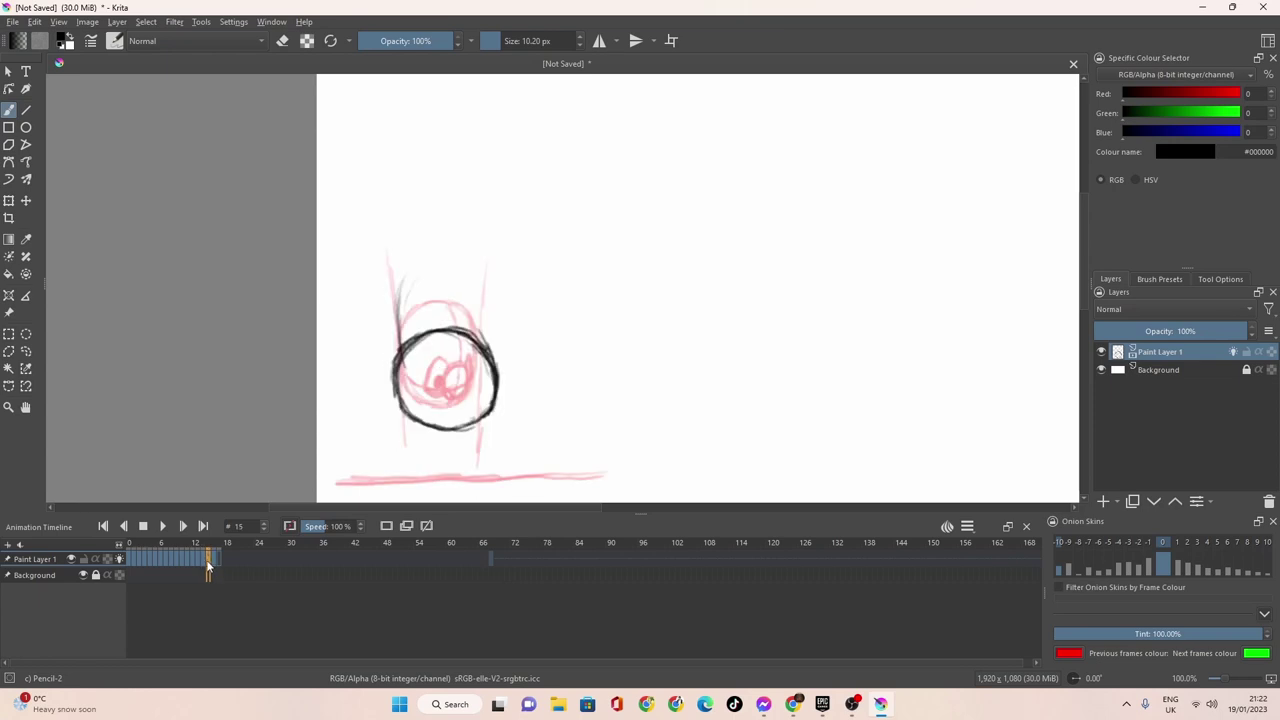
click(215, 558)
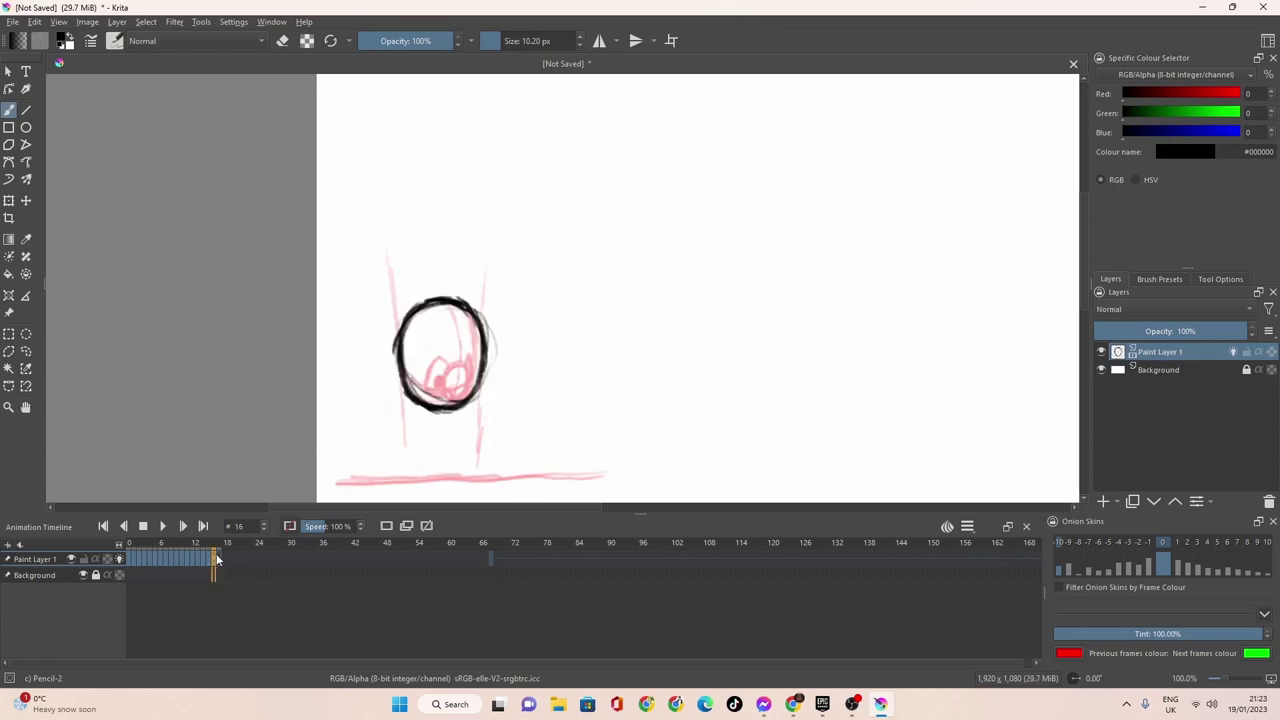
click(221, 558)
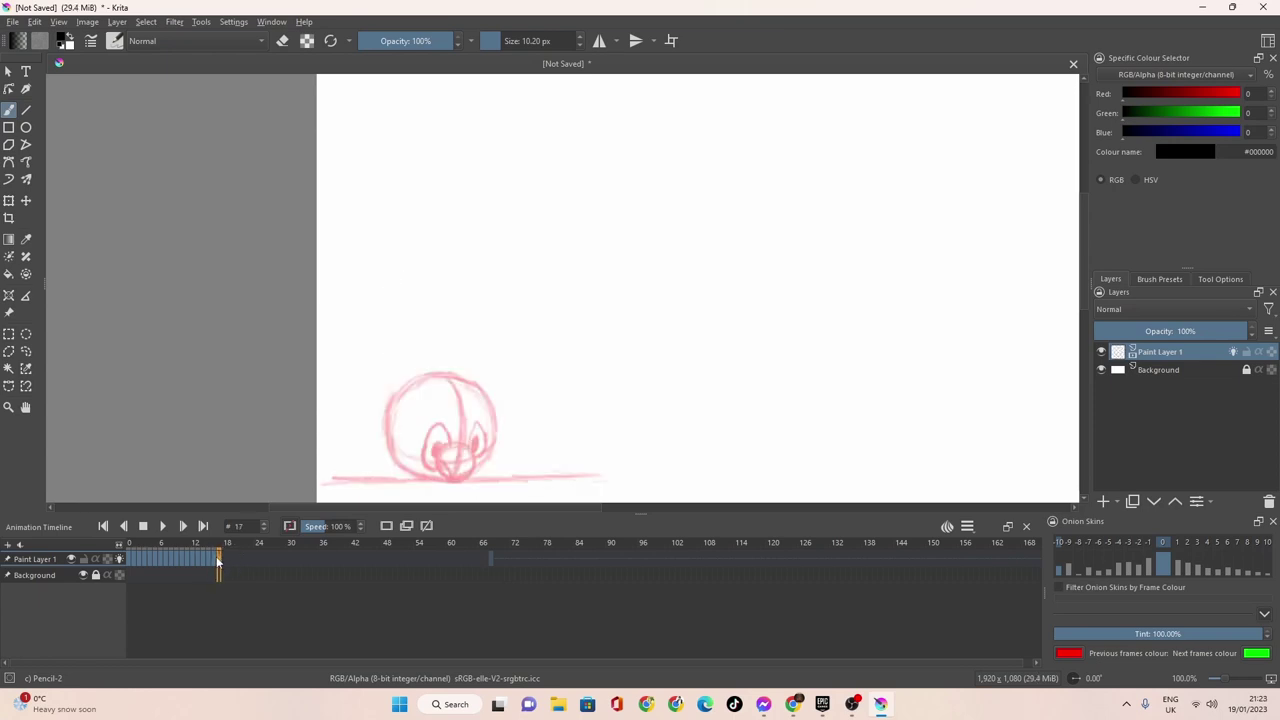
click(211, 566)
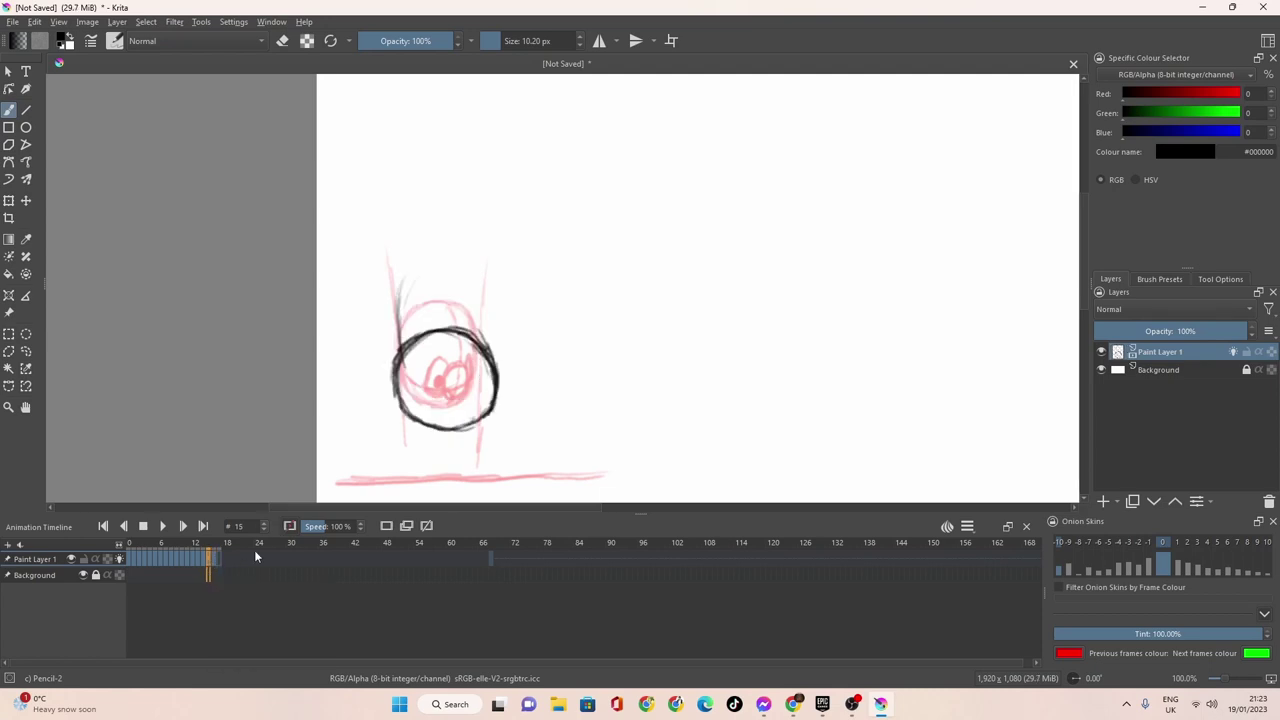
drag(209, 565, 219, 566)
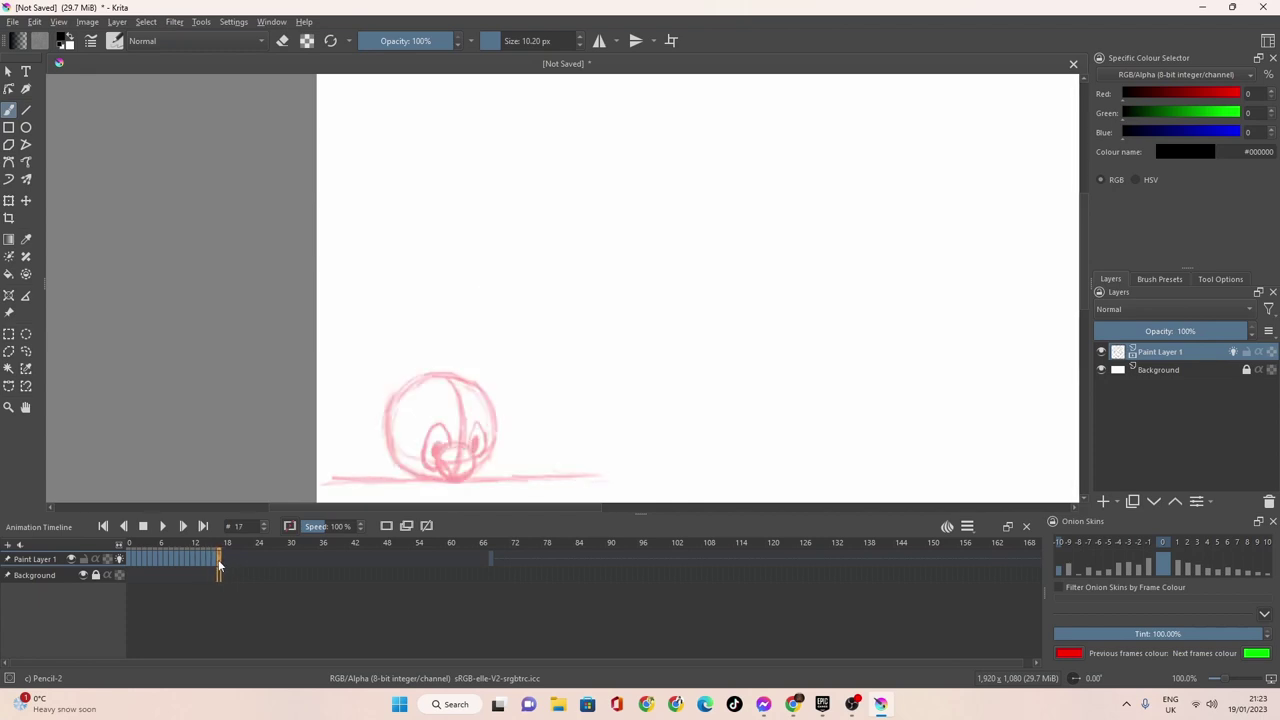
Set frame 17's onion skins so that only those at -10 and -4 are on.
click(1146, 544)
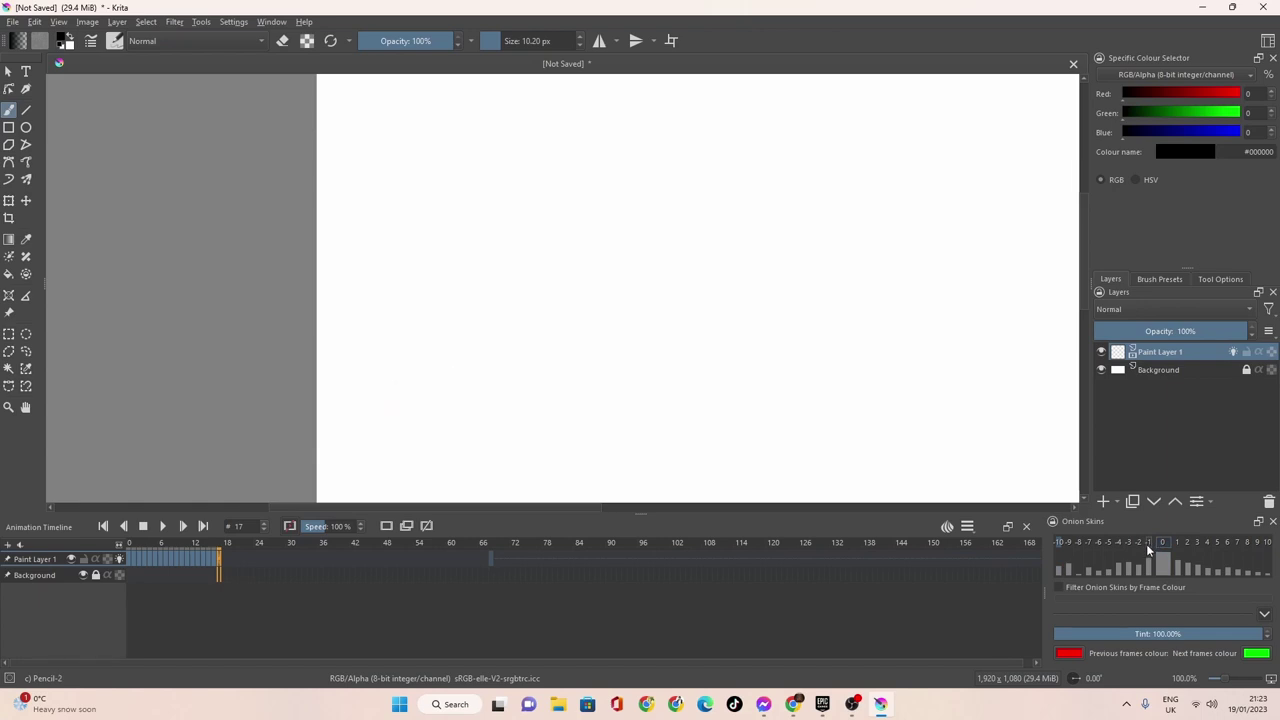
click(1161, 543)
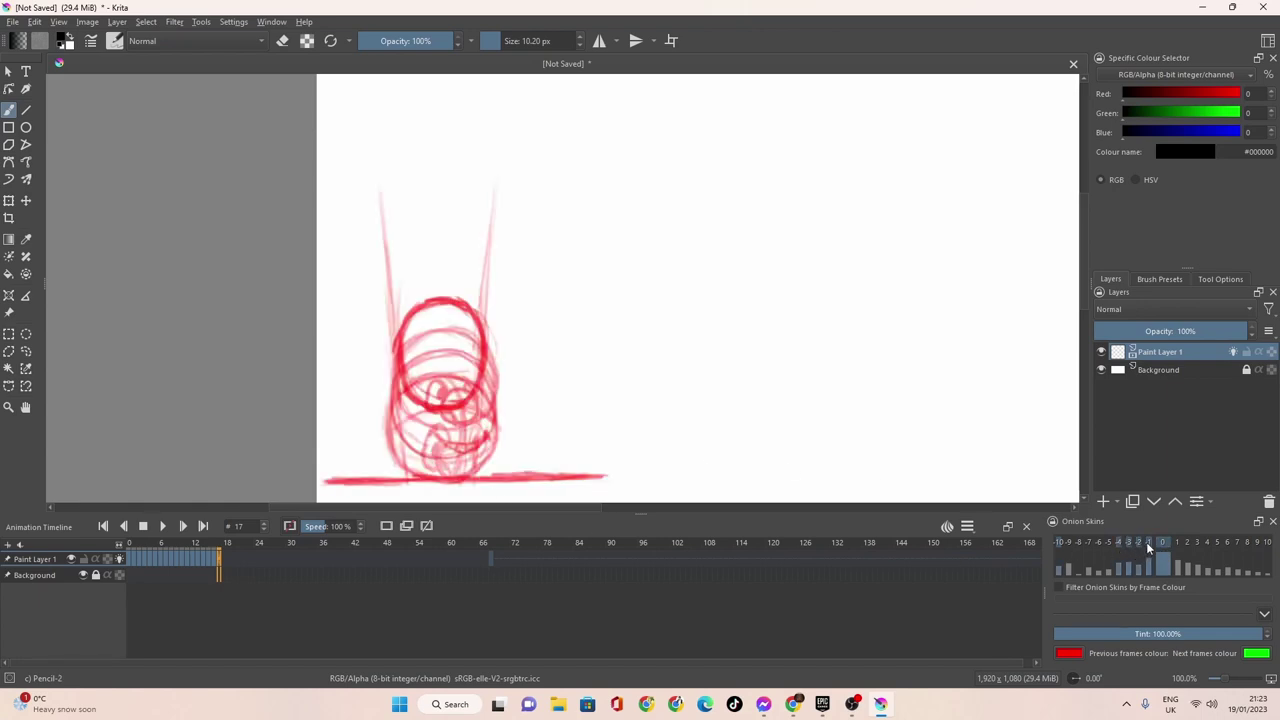
click(1140, 542)
click(1132, 543)
click(1128, 541)
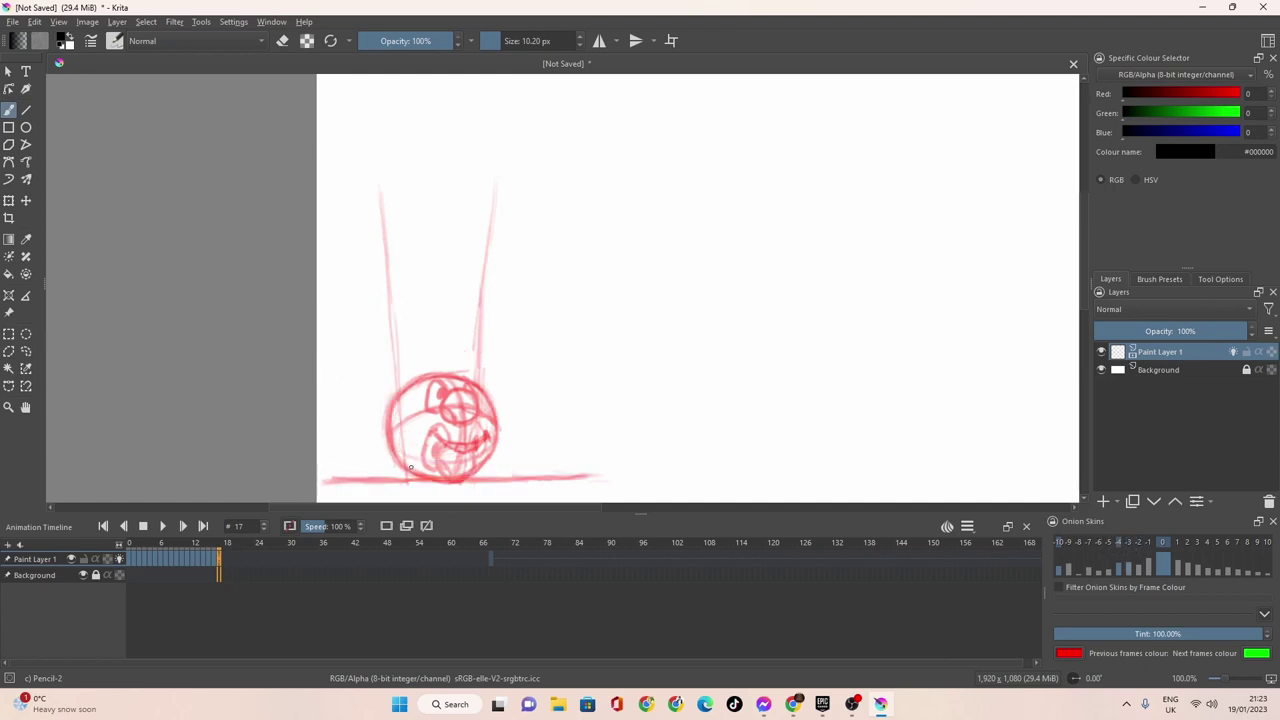
Trace the two slanted guide lines of the onion skins onto frame 17, from above the ball down to the ground.
drag(410, 478, 396, 346)
drag(380, 190, 405, 428)
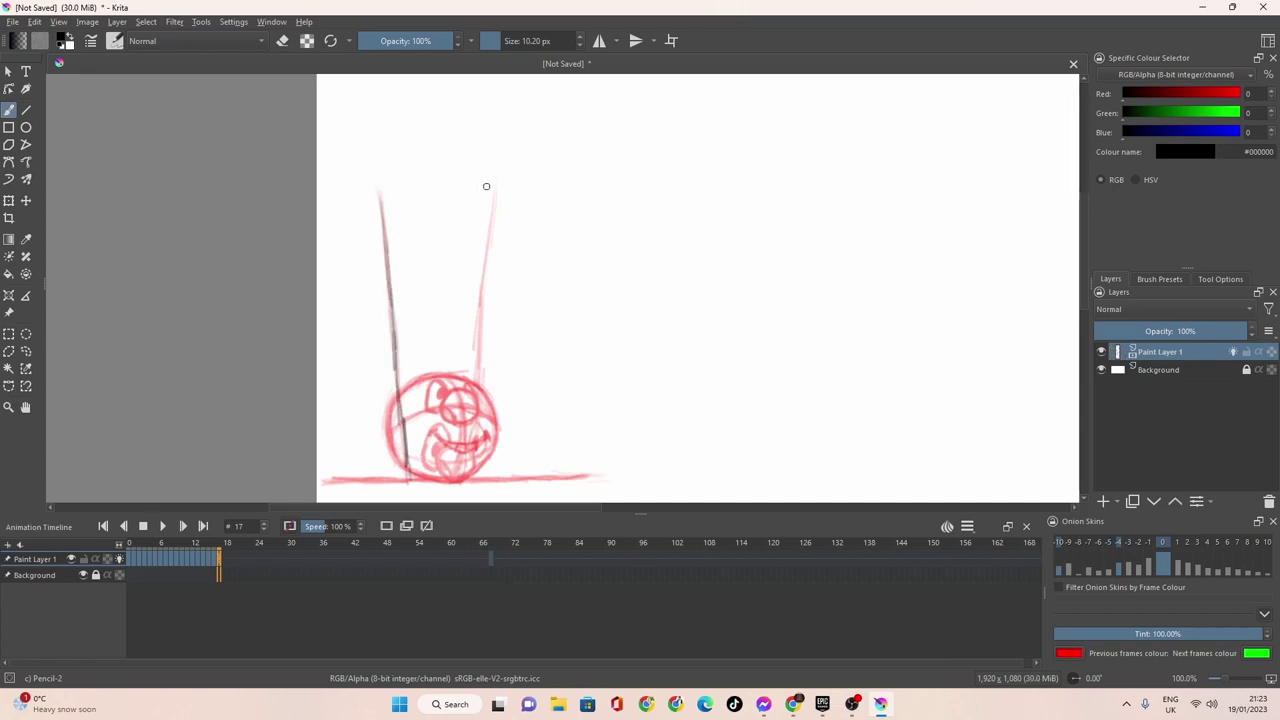
drag(495, 180, 473, 330)
drag(490, 233, 472, 476)
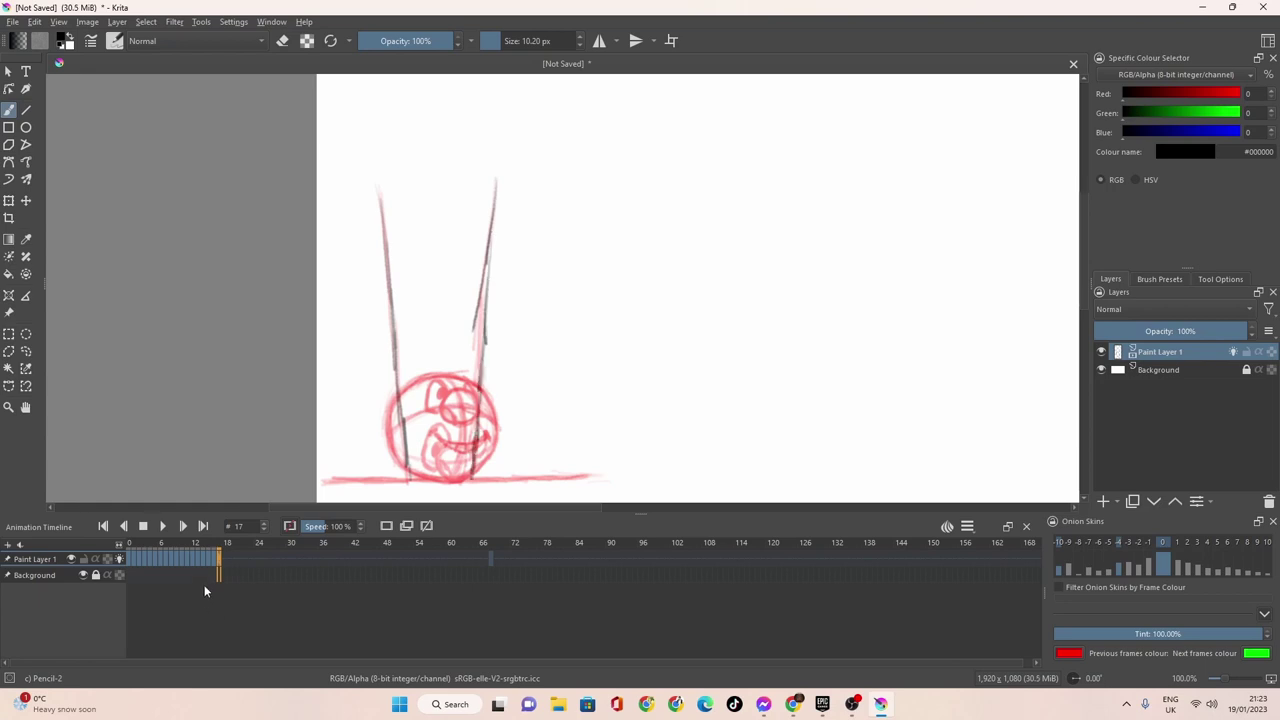
On frame 16, switch the onion skins to only -1 and -2, and trace the guide lines on both sides of the ball.
click(212, 560)
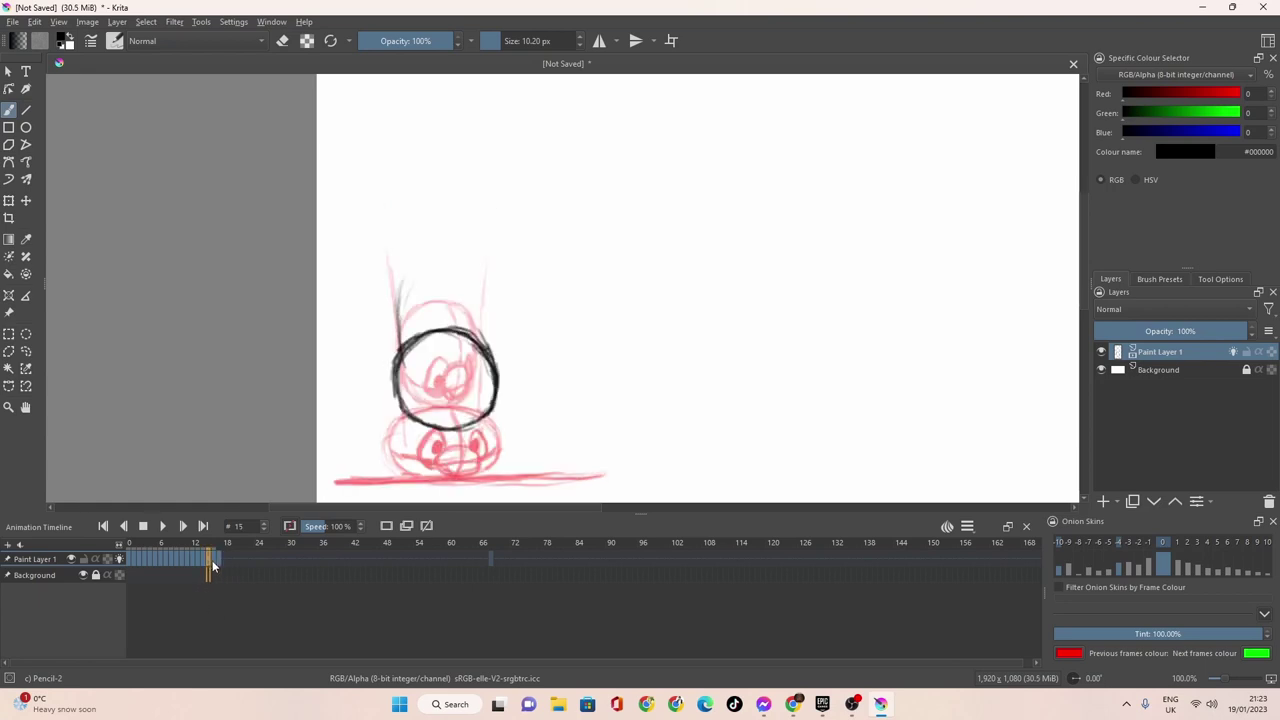
click(1118, 543)
click(1057, 544)
click(1148, 544)
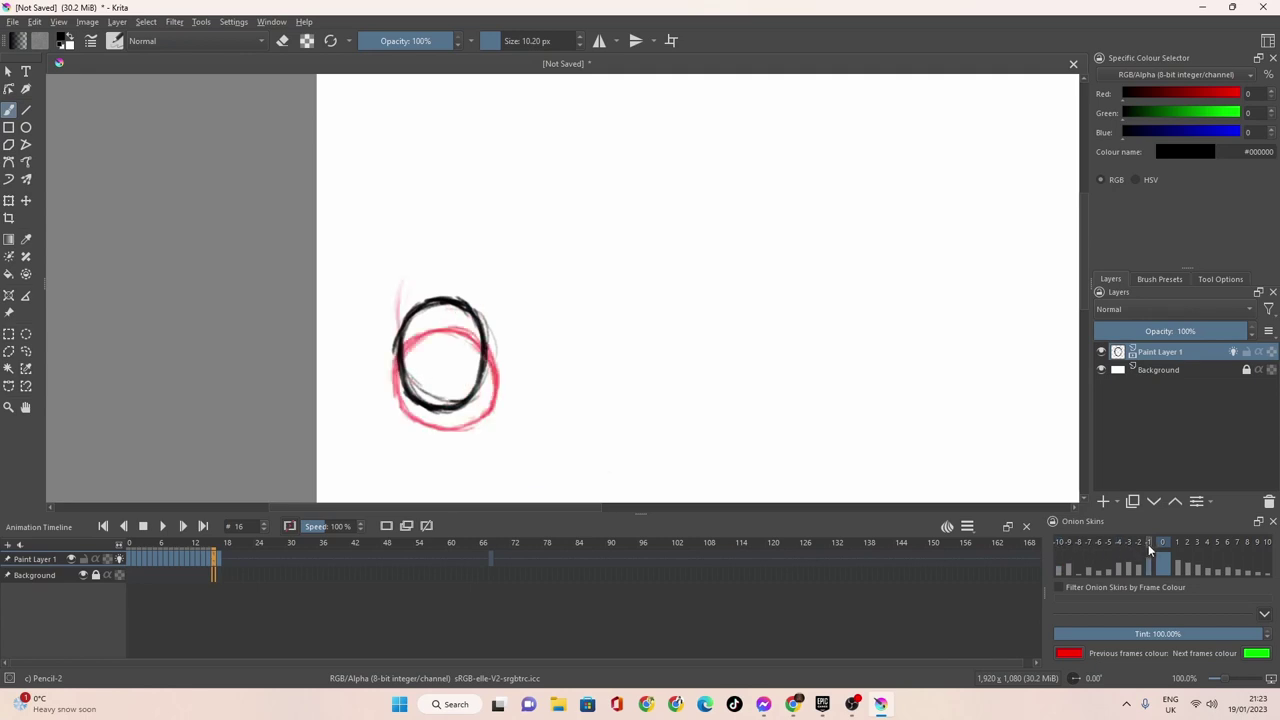
click(1139, 543)
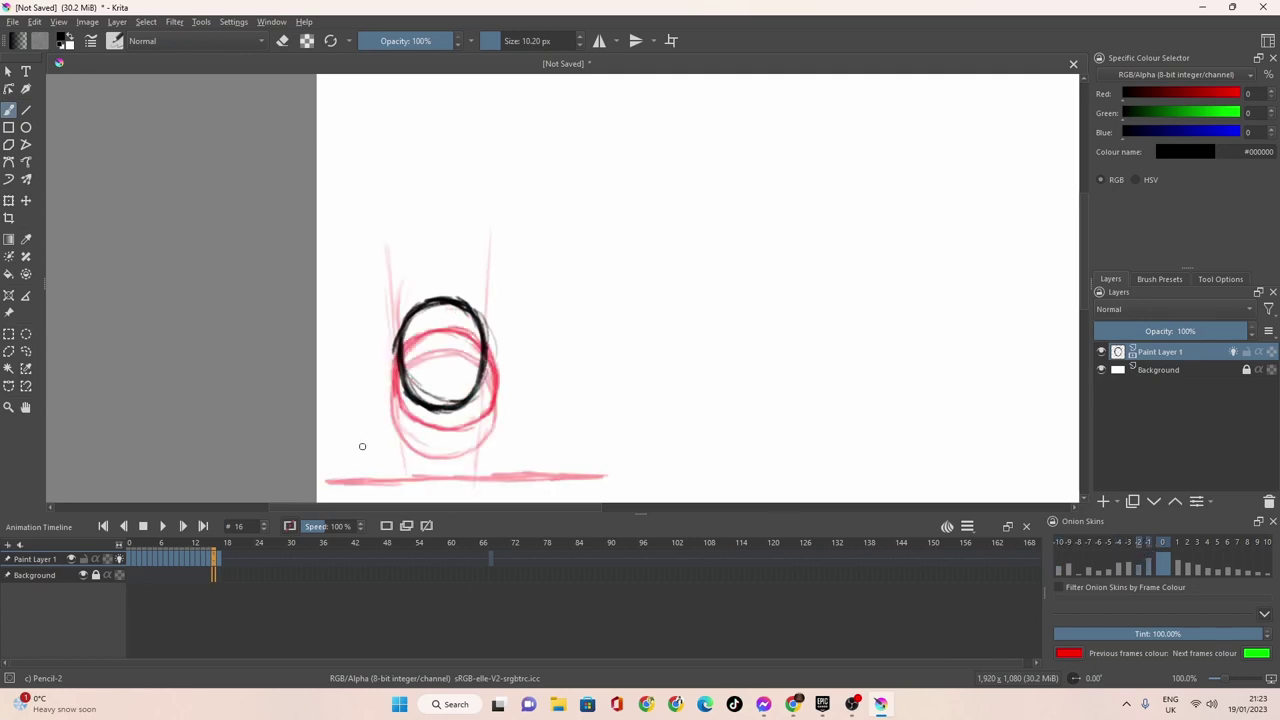
drag(388, 248, 404, 478)
drag(488, 224, 481, 460)
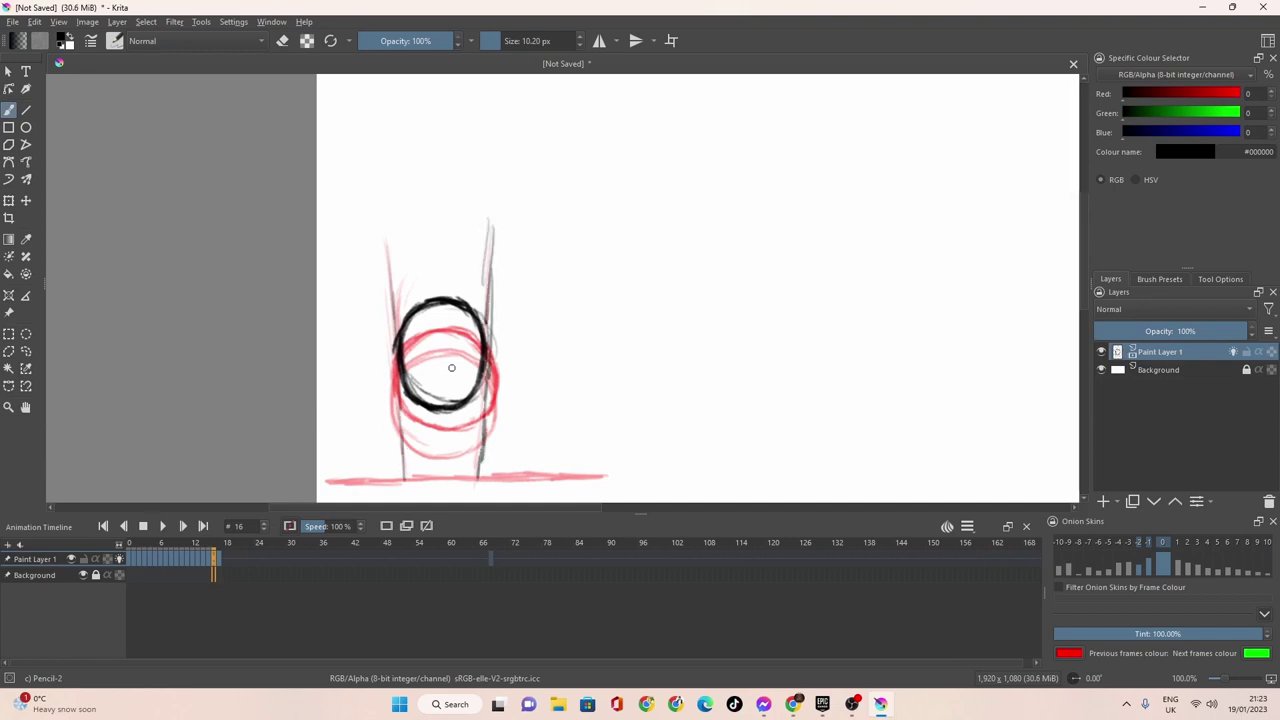
Add blank frames 18, 19 and 20 to Paint Layer 1 after frame 17.
key(Right)
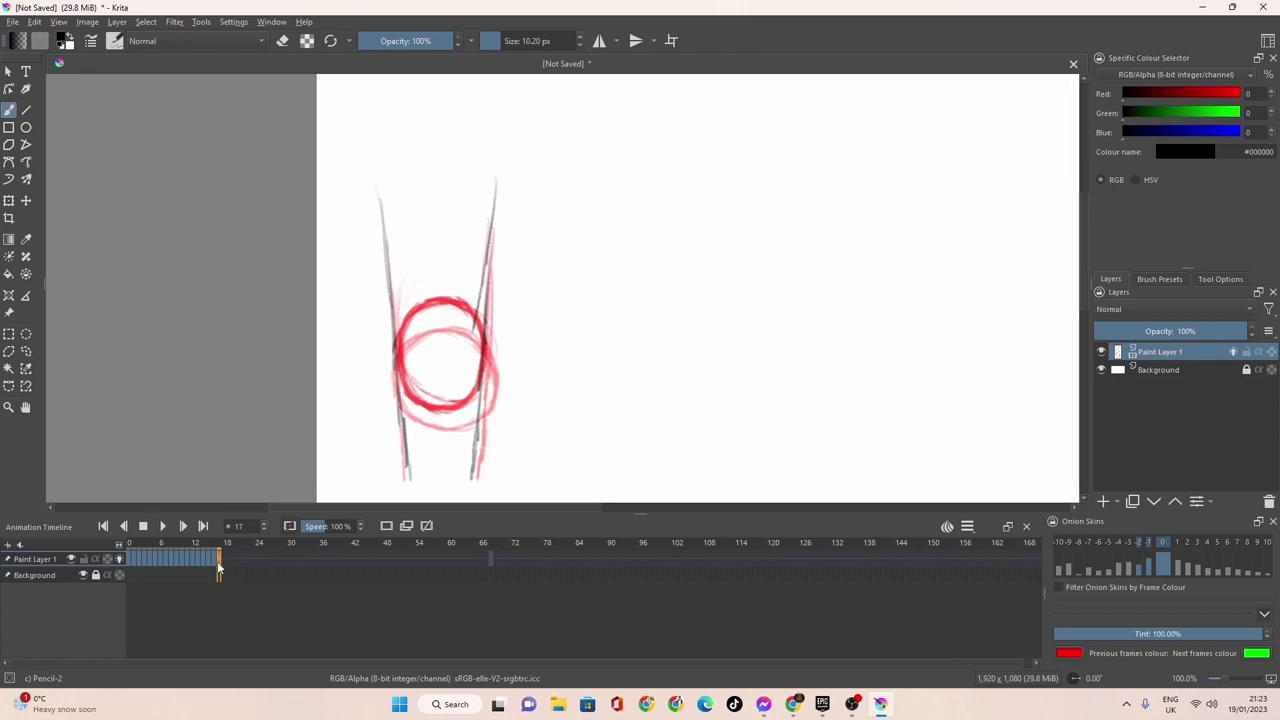
drag(218, 568, 221, 561)
click(231, 561)
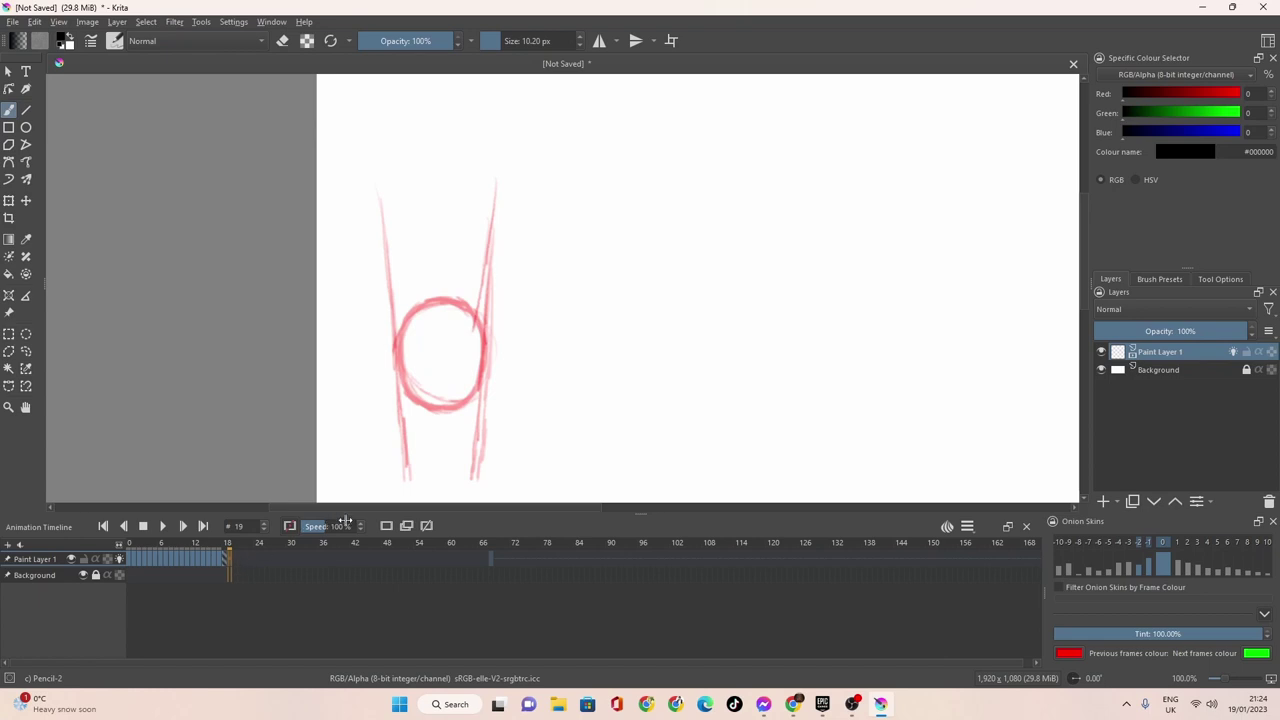
click(236, 562)
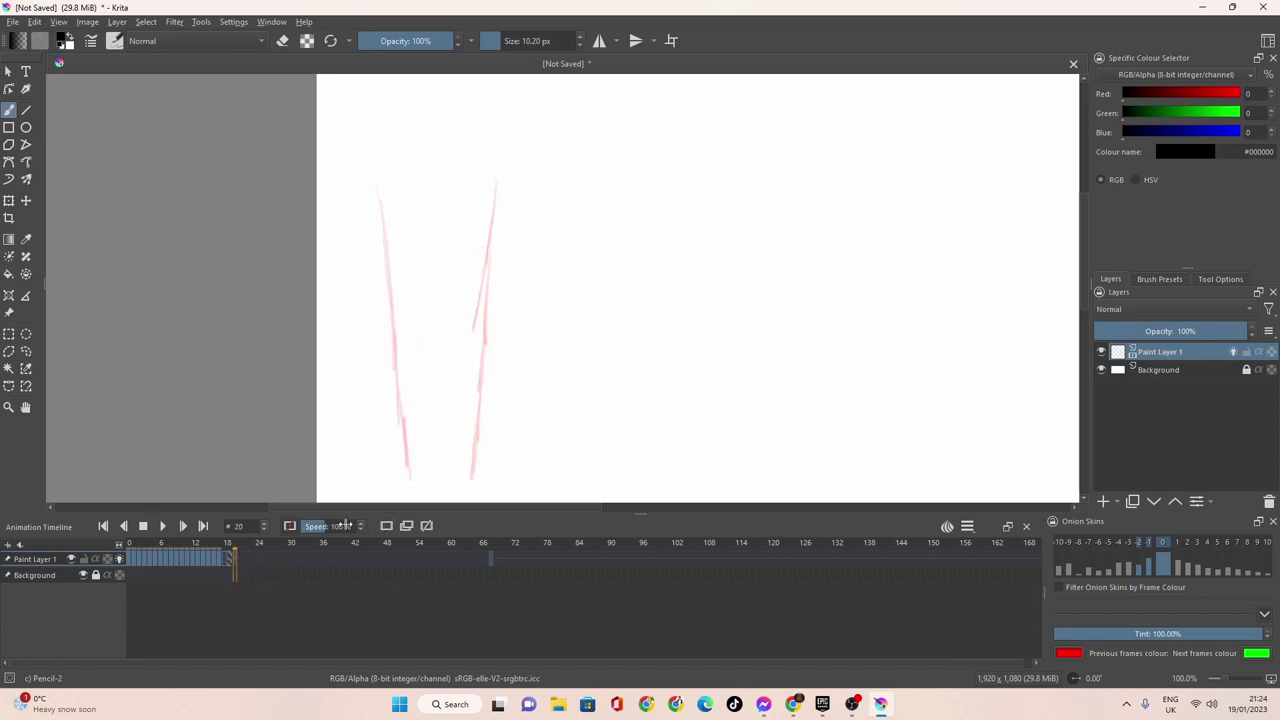
click(227, 562)
click(221, 560)
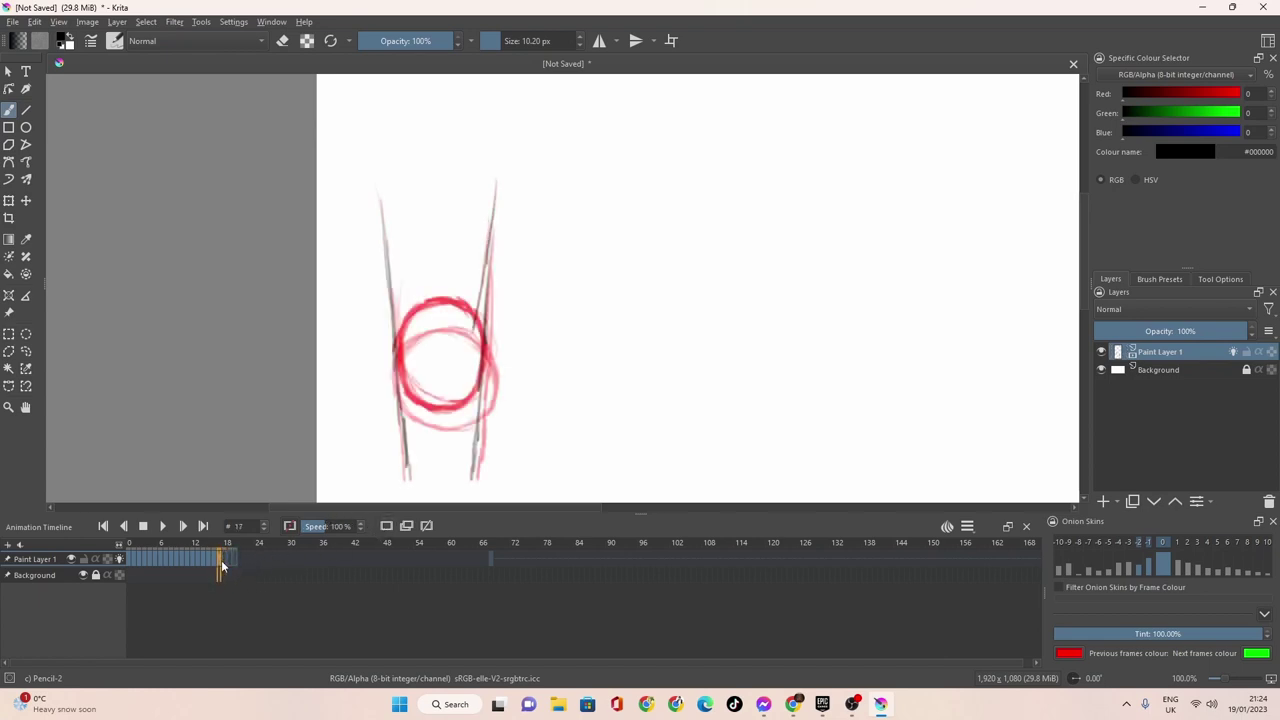
On frame 18, trace the two slanted guide lines from the onion skins of the previous frames.
click(225, 560)
click(221, 560)
click(226, 560)
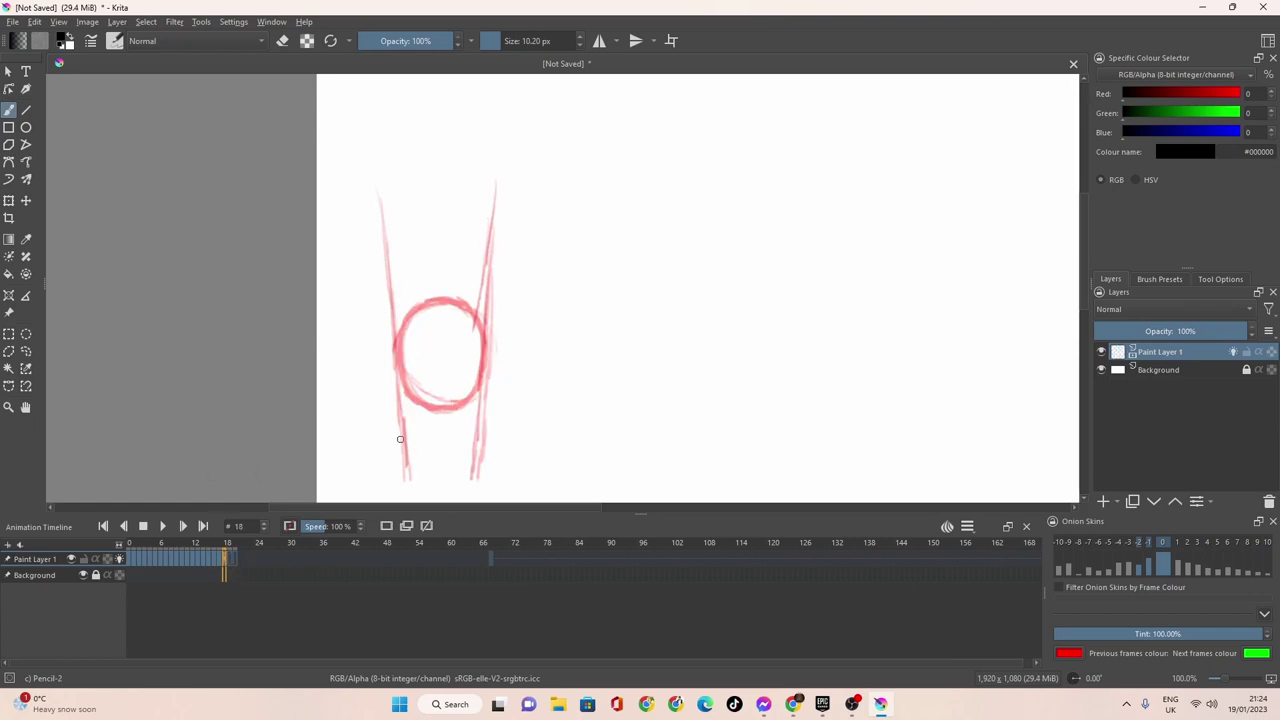
drag(407, 466, 386, 358)
drag(377, 192, 404, 446)
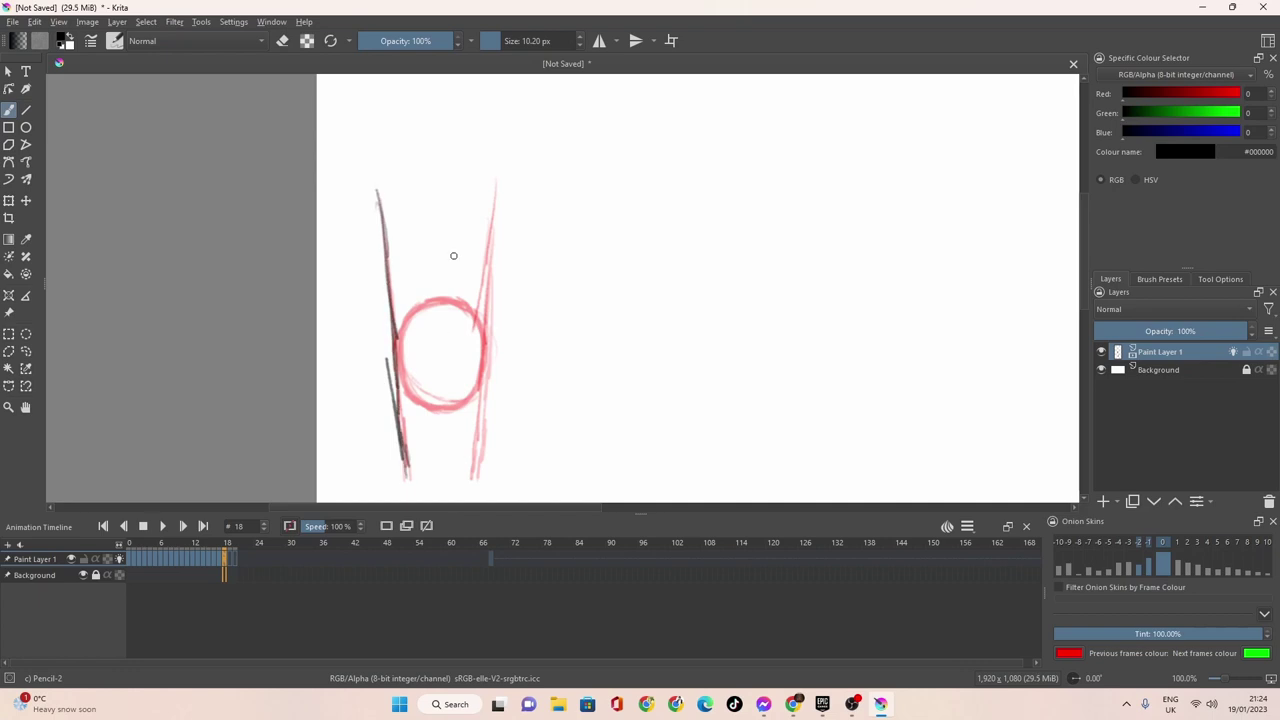
drag(495, 186, 474, 480)
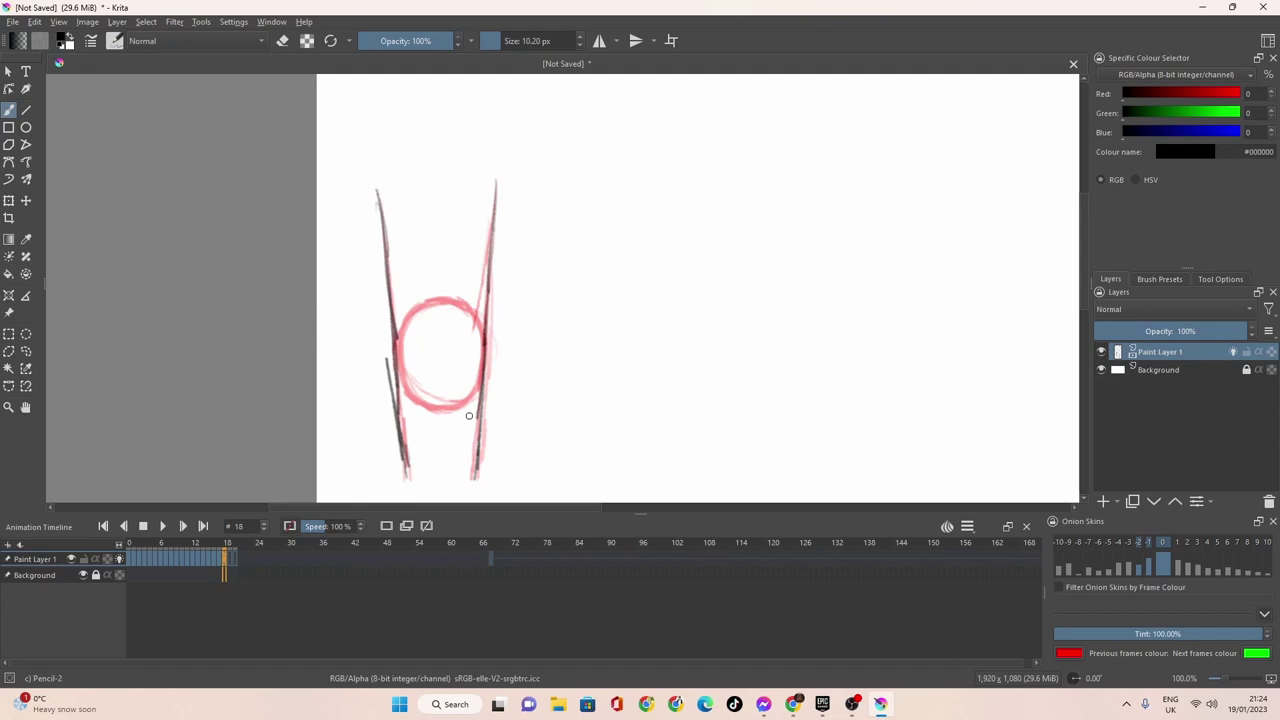
click(229, 558)
click(221, 560)
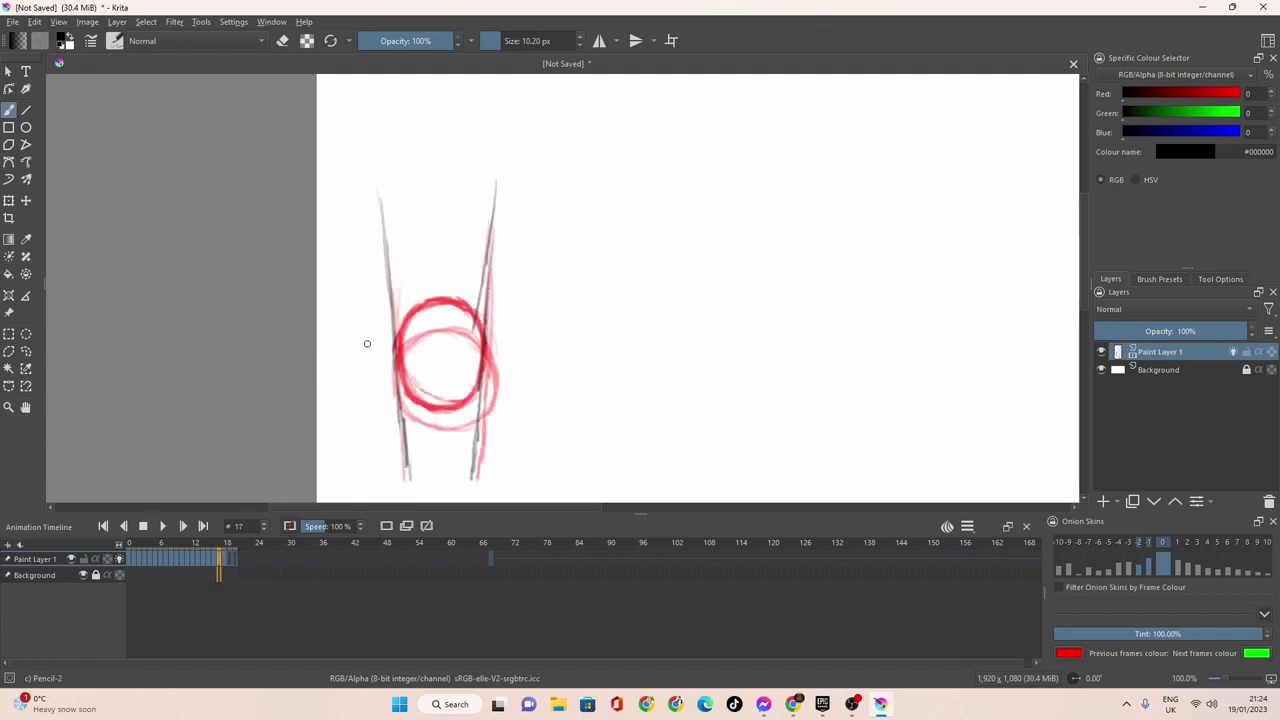
Compare frames 16 and 17, and sketch the ball outline on frame 17 slightly above the frame 16 ball, between the guide lines.
click(213, 563)
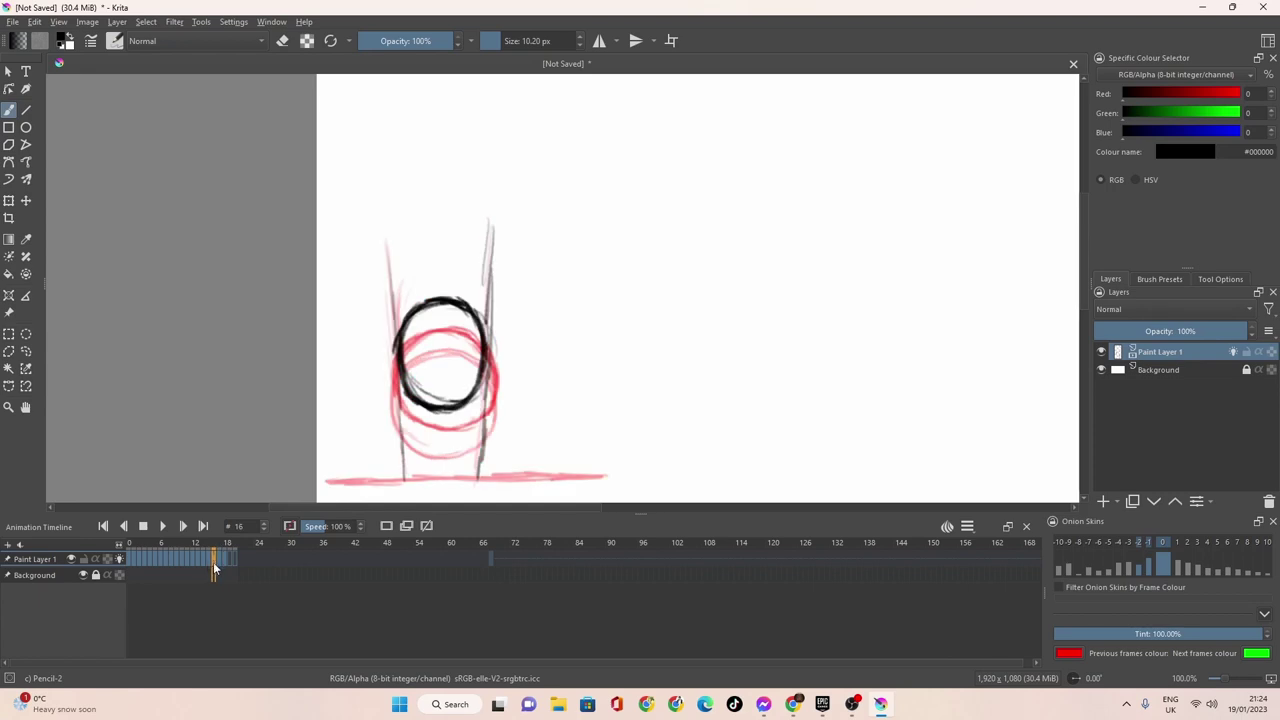
click(218, 557)
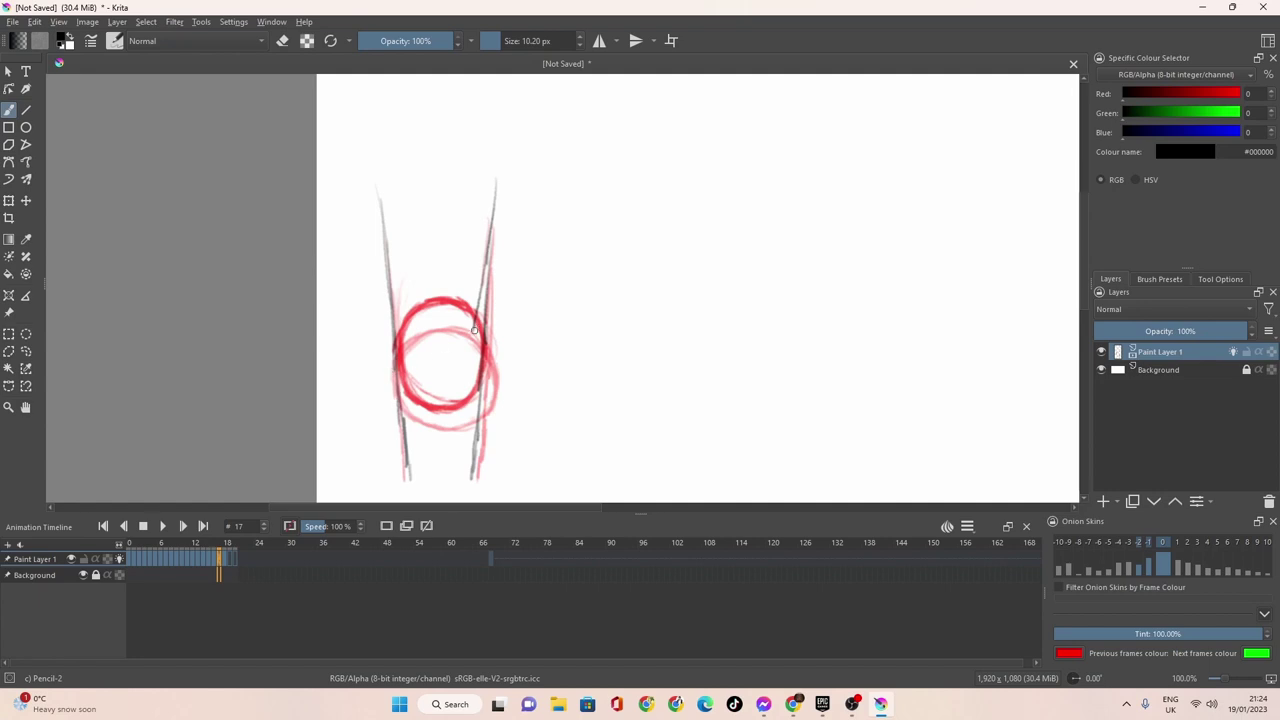
click(214, 560)
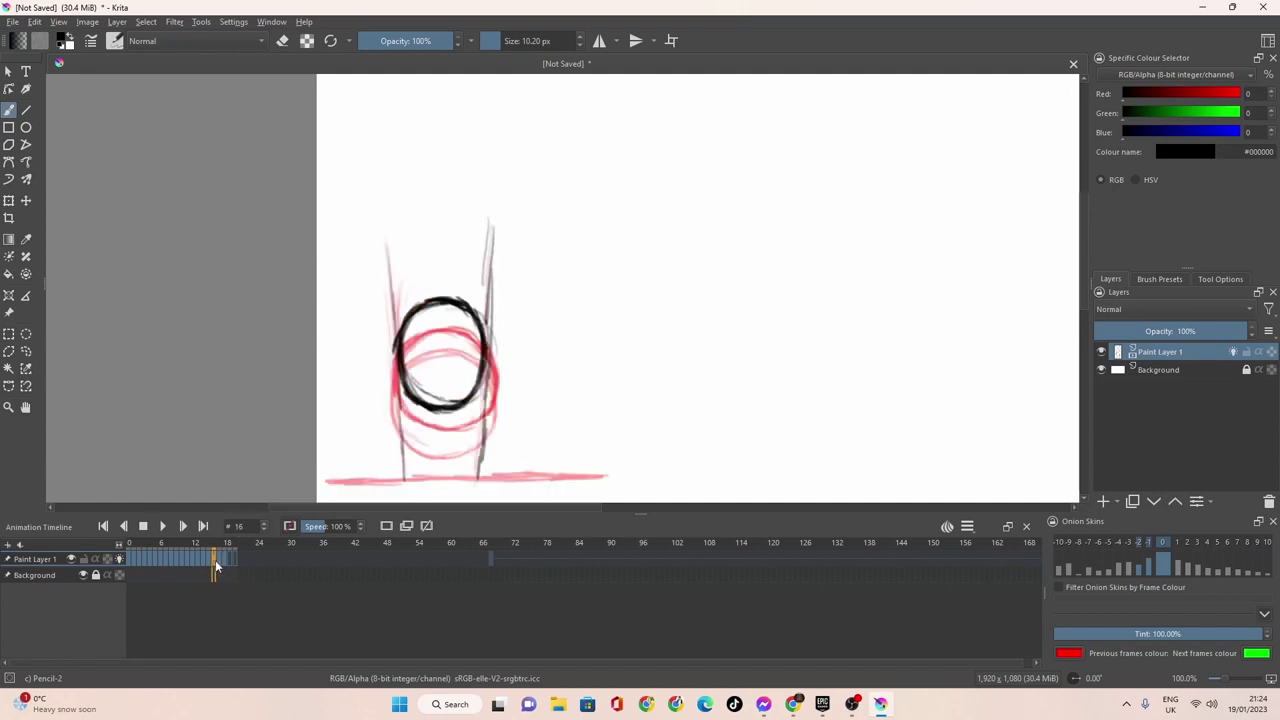
click(220, 567)
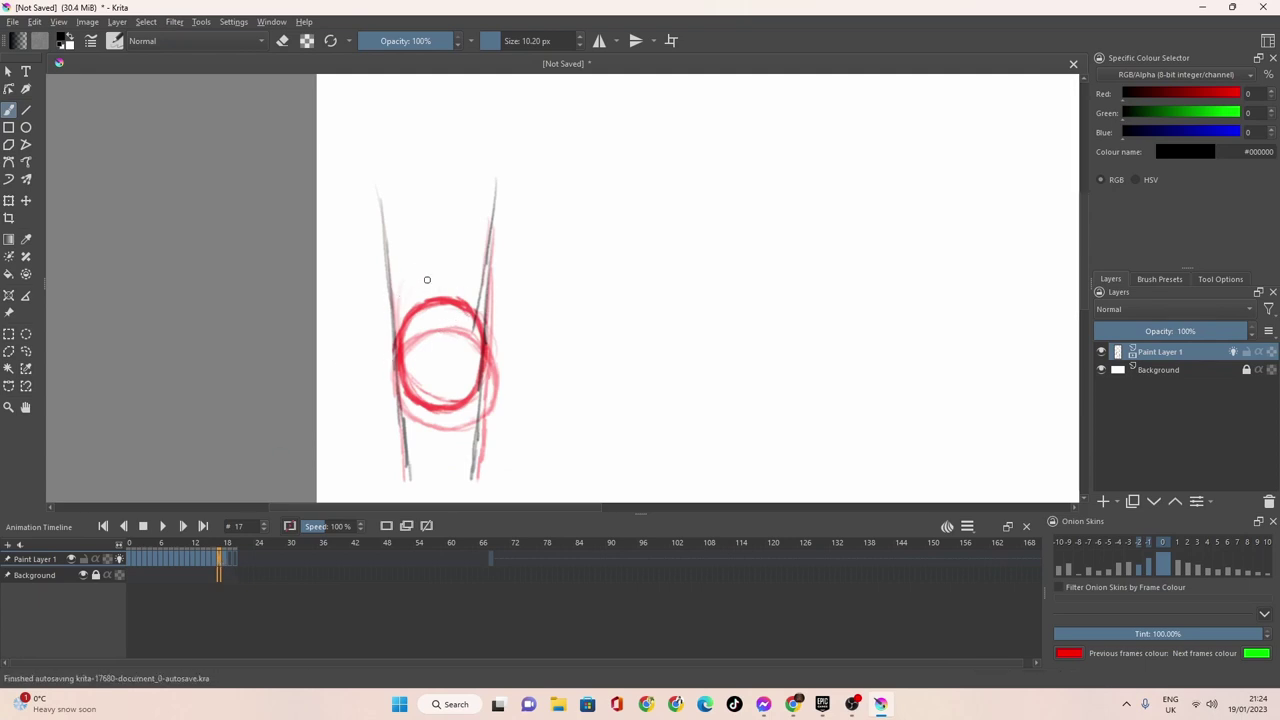
drag(400, 324, 398, 272)
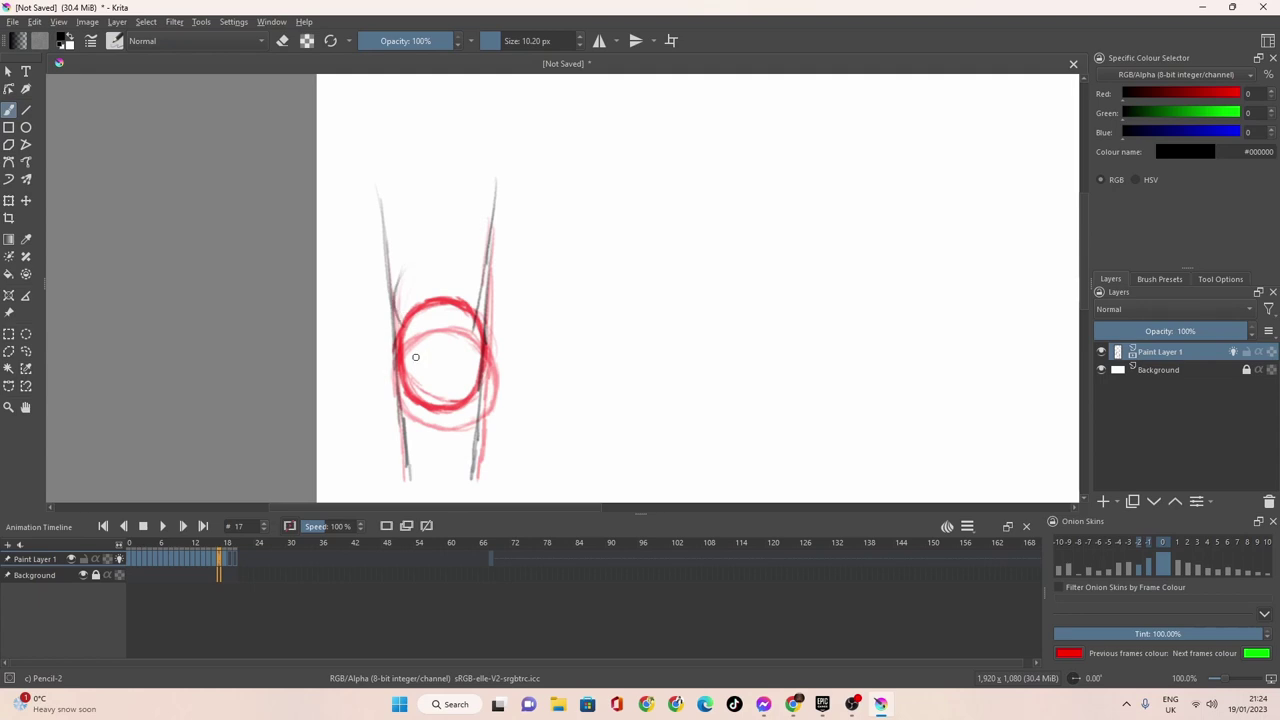
mouse_move(400, 350)
mouse_down()
mouse_move(402, 284)
mouse_move(454, 272)
mouse_move(484, 316)
mouse_move(476, 352)
mouse_move(420, 352)
mouse_move(430, 364)
mouse_move(480, 345)
mouse_move(466, 280)
mouse_move(486, 318)
mouse_move(463, 271)
mouse_move(416, 270)
mouse_move(393, 328)
mouse_move(412, 358)
mouse_move(476, 344)
mouse_move(485, 292)
mouse_move(445, 264)
mouse_move(405, 284)
mouse_move(395, 336)
mouse_up()
click(224, 564)
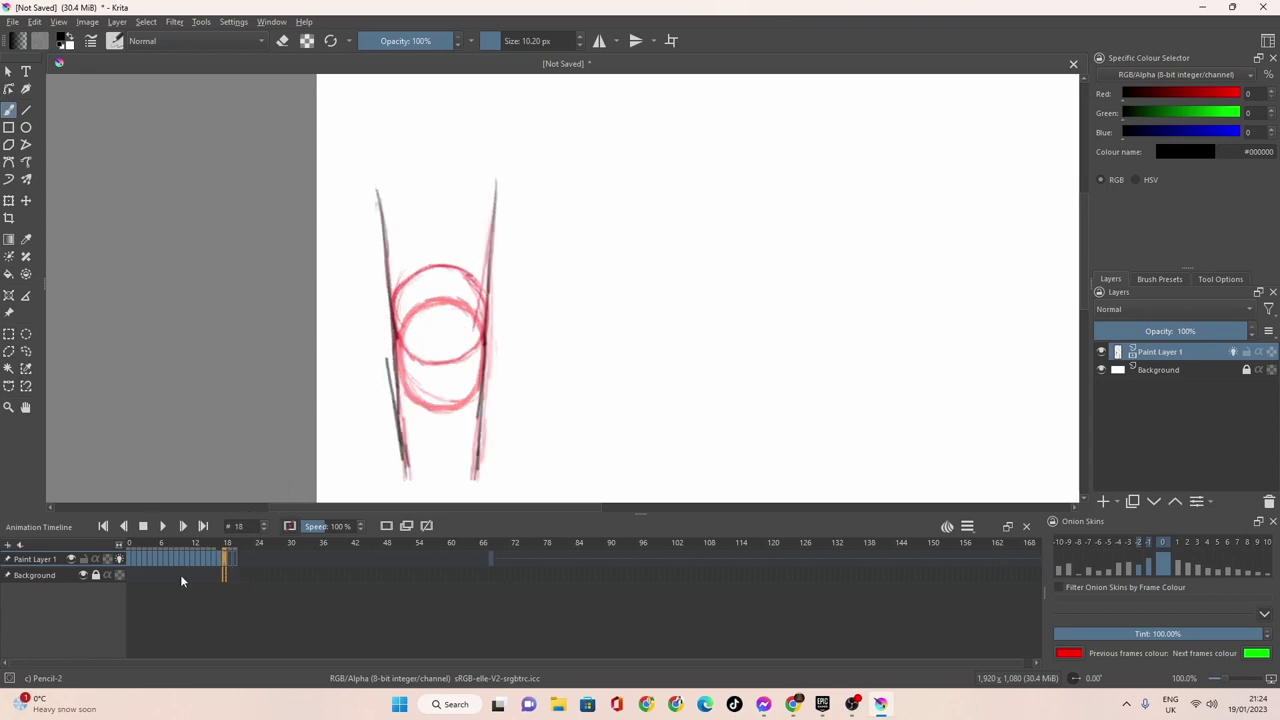
On frame 3, trace the outline of the upper onion-skin ball above the face drawing.
mouse_move(163, 560)
mouse_down()
mouse_move(181, 560)
mouse_move(149, 560)
mouse_up()
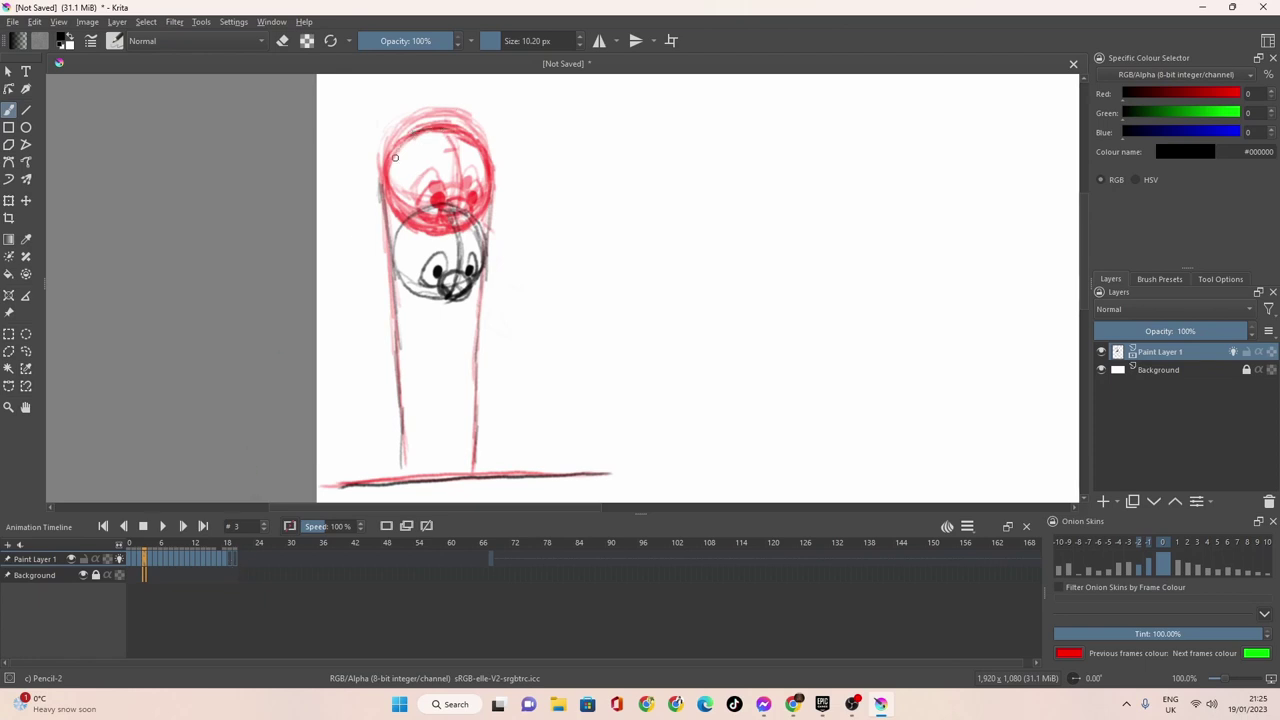
mouse_move(420, 232)
mouse_down()
mouse_move(493, 200)
mouse_move(487, 148)
mouse_move(456, 125)
mouse_move(401, 132)
mouse_move(384, 185)
mouse_move(425, 232)
mouse_up()
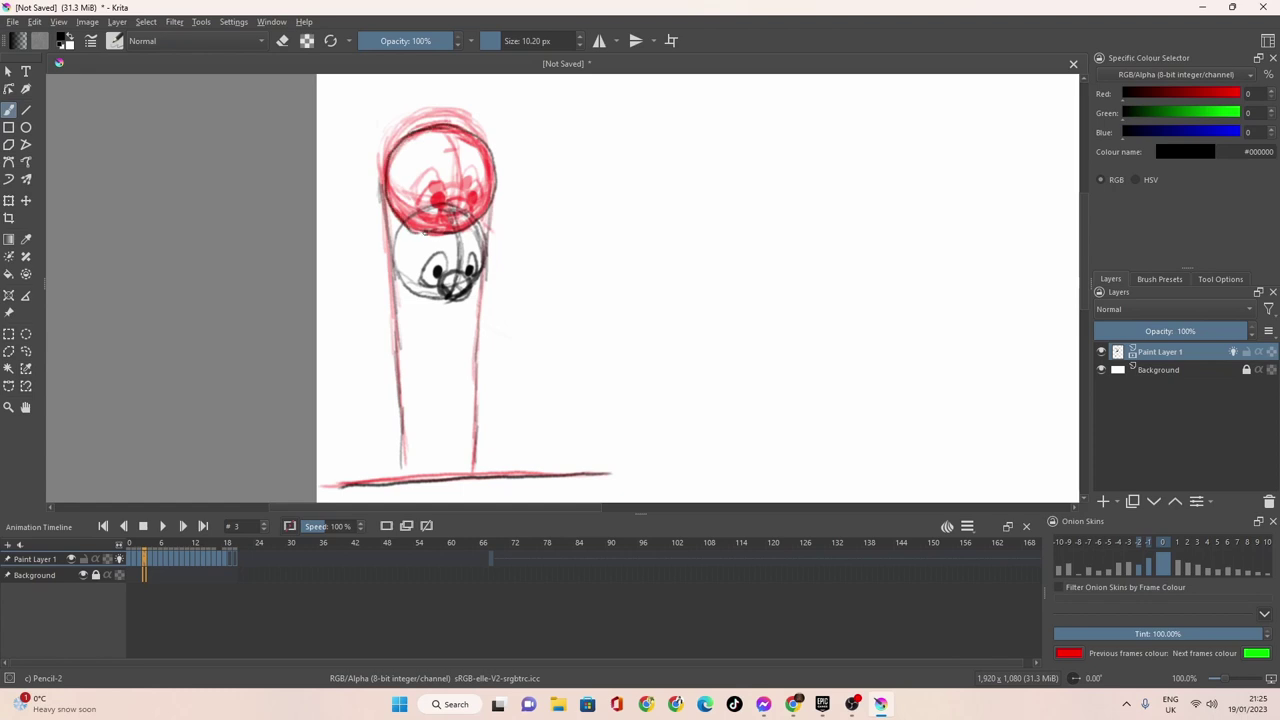
Step through frames 4 to 8 to review the character's fall and squash drawings.
click(155, 560)
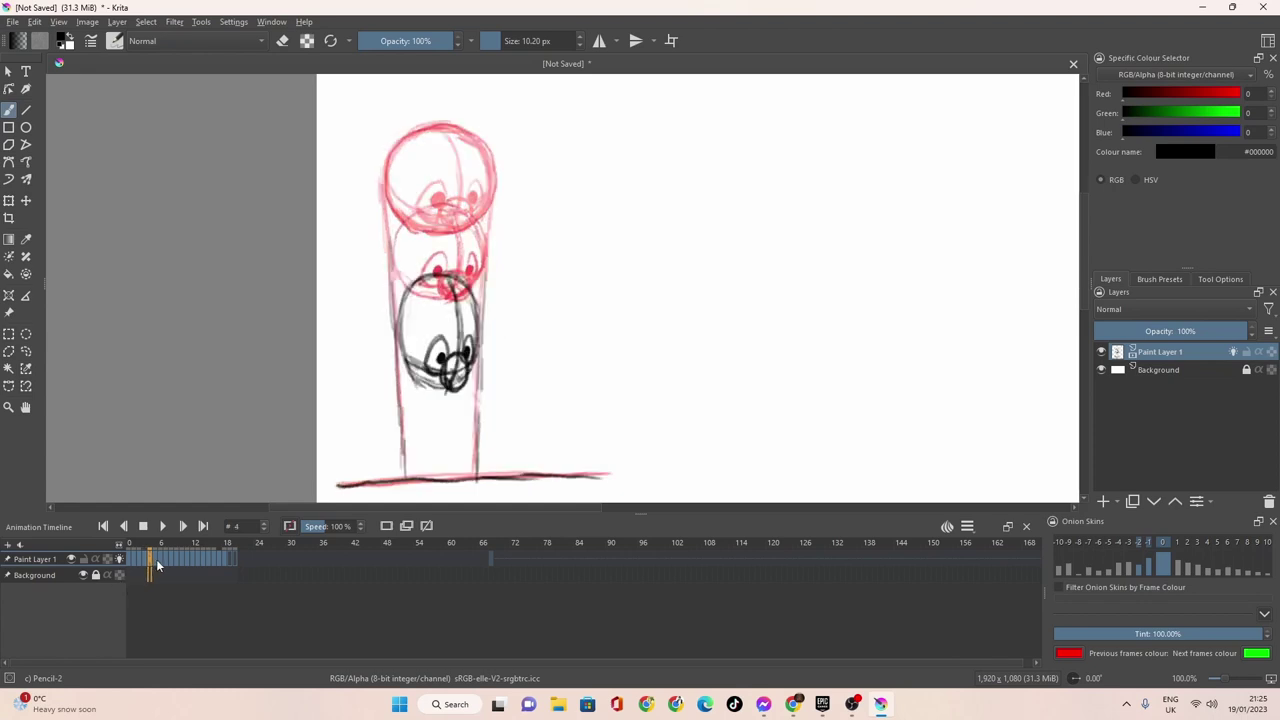
click(158, 558)
click(168, 558)
click(172, 560)
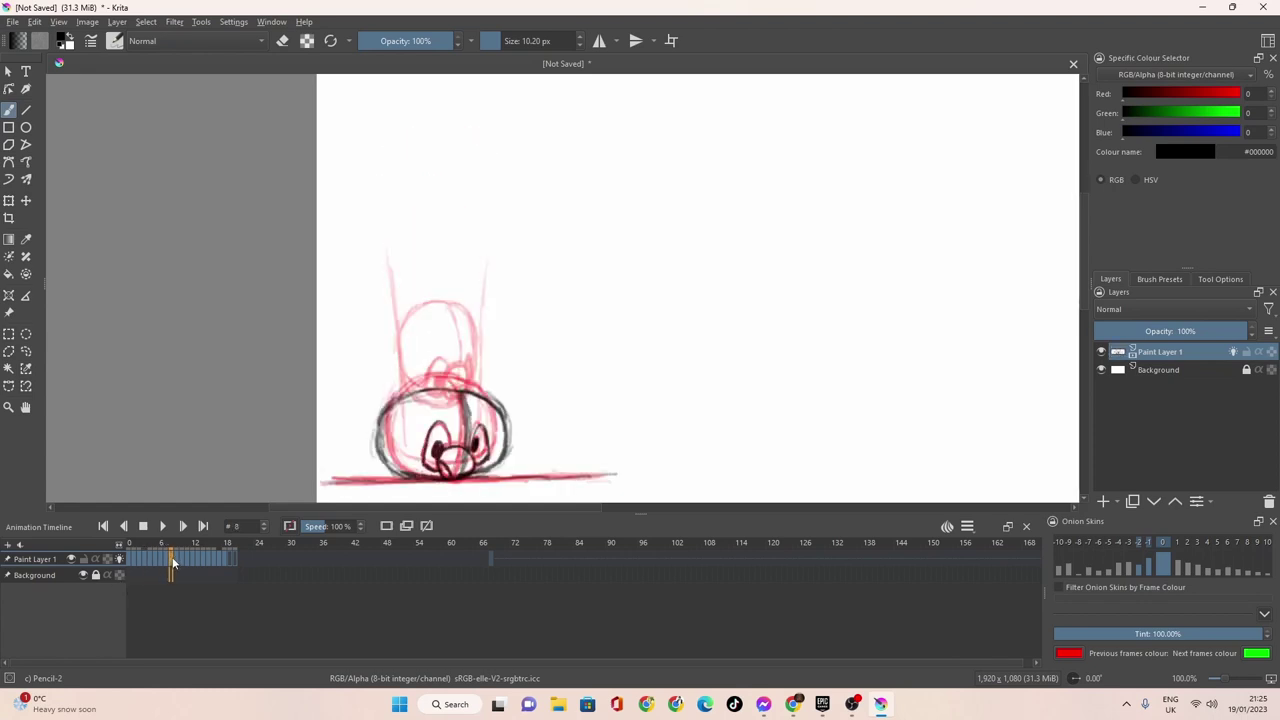
On frame 18, sketch the ball between the side lines, slightly above its position on the previous frame.
click(176, 557)
click(181, 556)
click(189, 558)
click(197, 561)
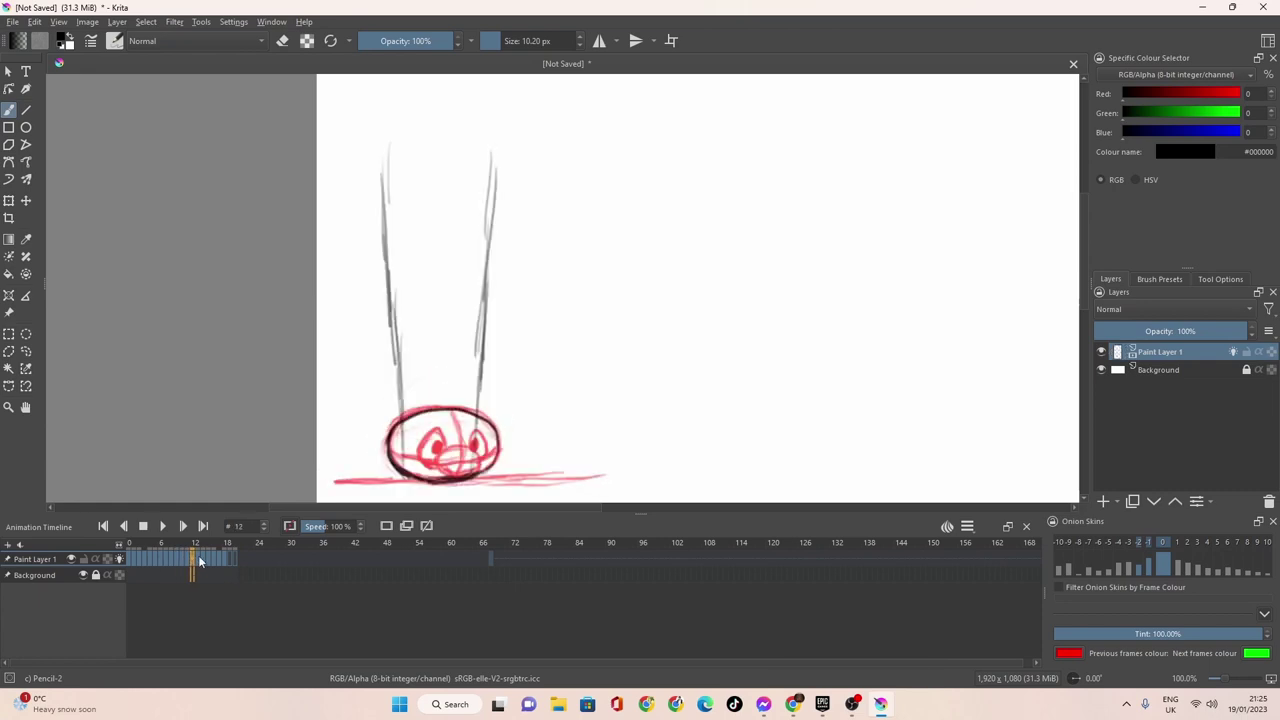
click(203, 559)
click(207, 556)
click(211, 556)
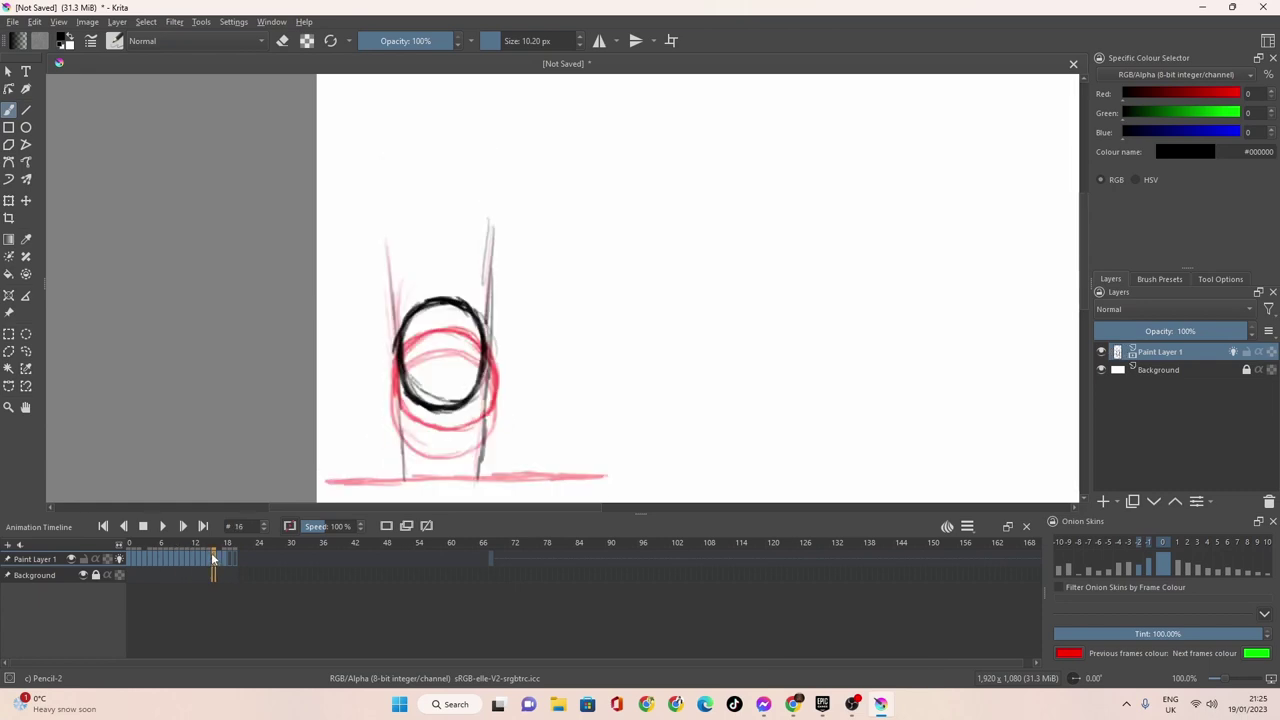
click(221, 558)
click(225, 556)
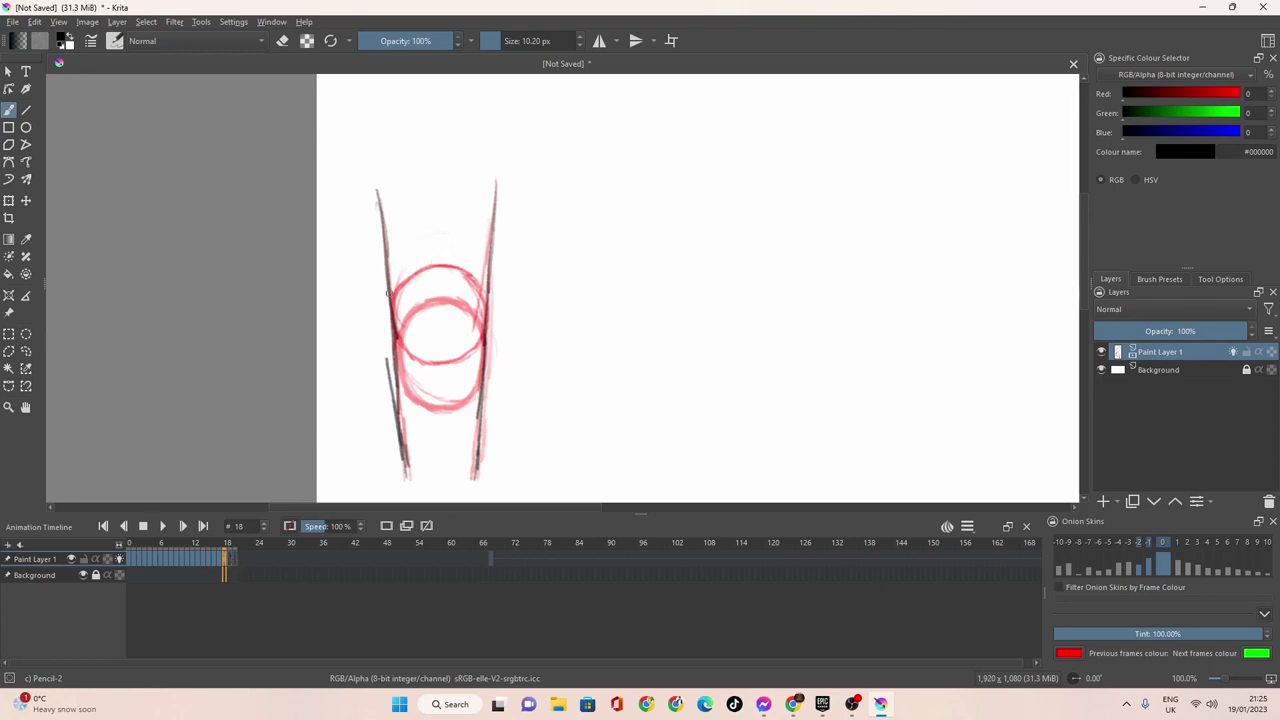
mouse_move(414, 338)
mouse_down()
mouse_move(394, 318)
mouse_move(428, 352)
mouse_move(455, 350)
mouse_move(484, 310)
mouse_move(474, 272)
mouse_move(440, 255)
mouse_move(410, 266)
mouse_move(392, 346)
mouse_move(394, 274)
mouse_move(440, 257)
mouse_move(480, 280)
mouse_move(462, 358)
mouse_move(410, 356)
mouse_move(440, 358)
mouse_move(476, 331)
mouse_up()
drag(478, 280, 440, 256)
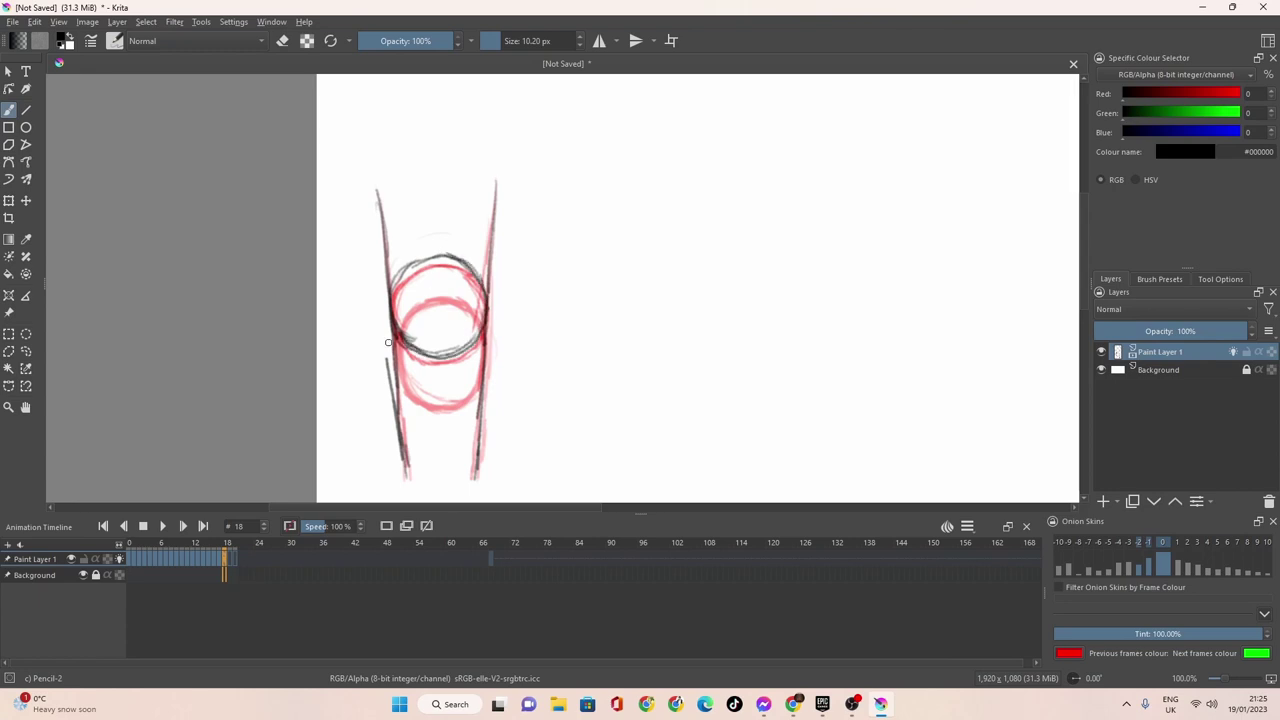
Sketch the ball on frames 19 and 20, raising it slightly above the preceding drawing each time.
click(232, 557)
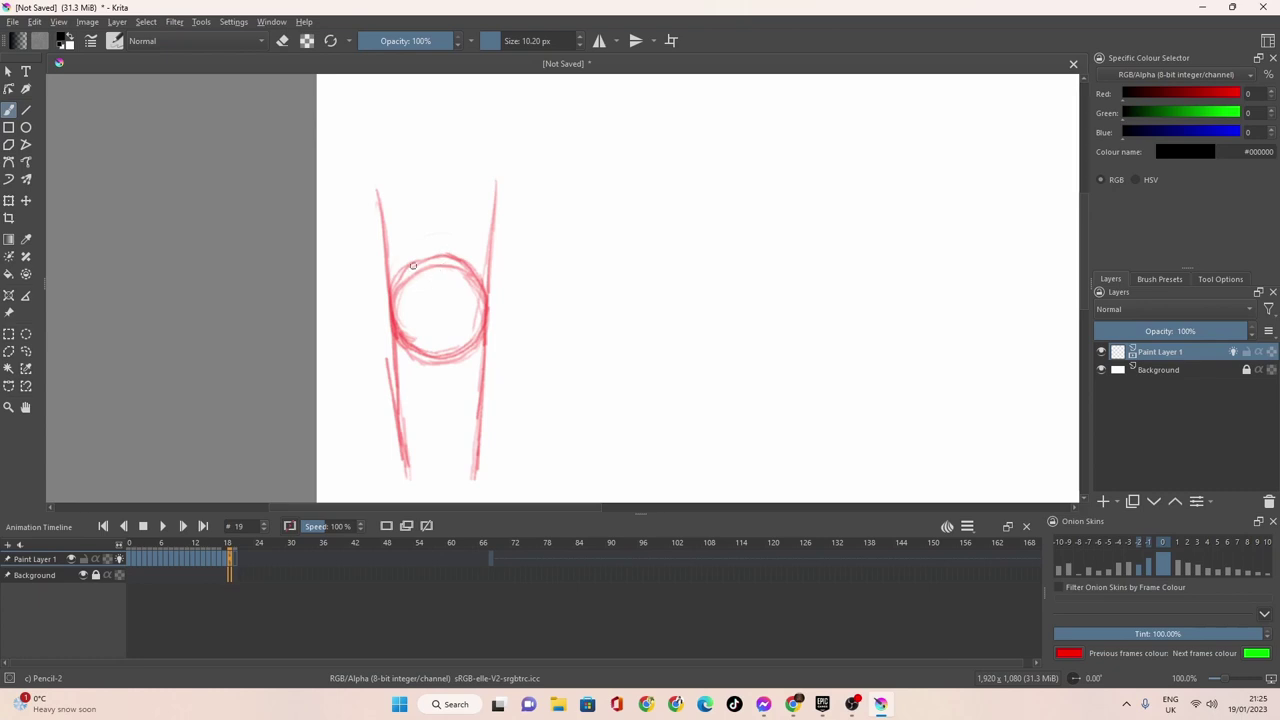
mouse_move(422, 247)
mouse_down()
mouse_move(391, 280)
mouse_move(398, 320)
mouse_move(428, 343)
mouse_move(416, 341)
mouse_move(470, 328)
mouse_move(462, 339)
mouse_move(436, 343)
mouse_move(472, 333)
mouse_move(481, 266)
mouse_move(485, 281)
mouse_move(469, 254)
mouse_move(476, 266)
mouse_move(444, 245)
mouse_move(405, 258)
mouse_up()
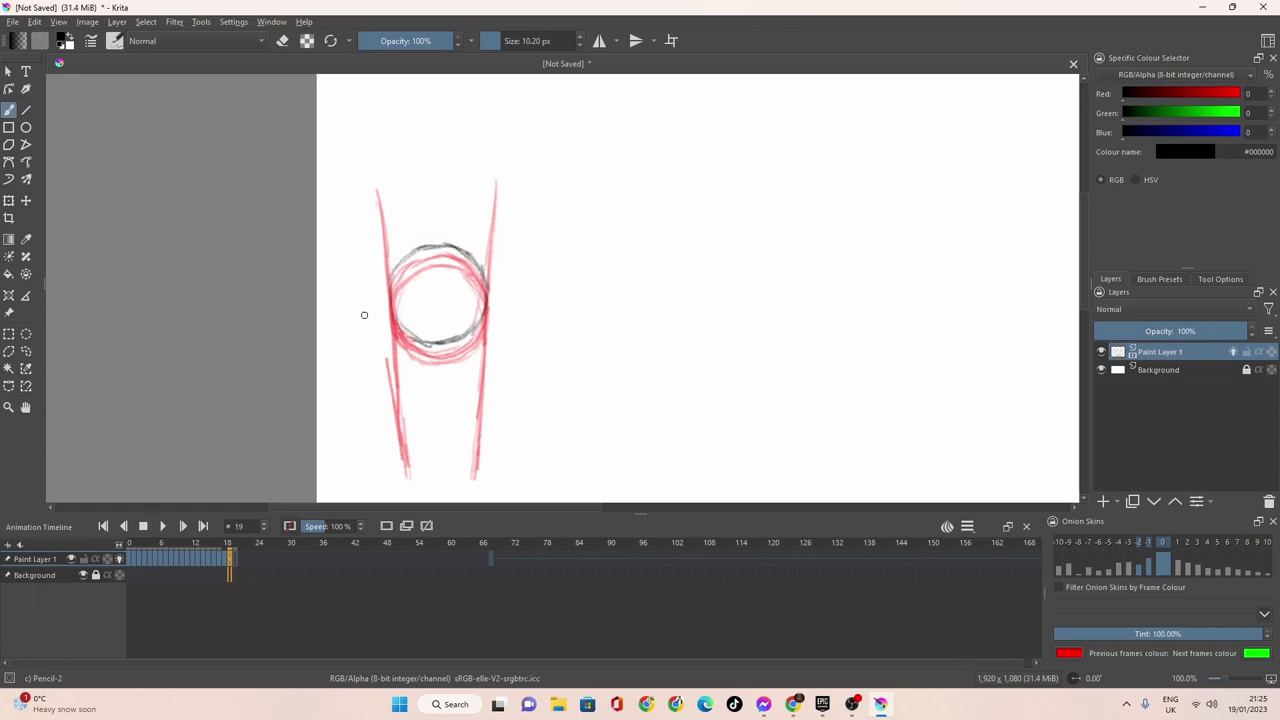
click(234, 559)
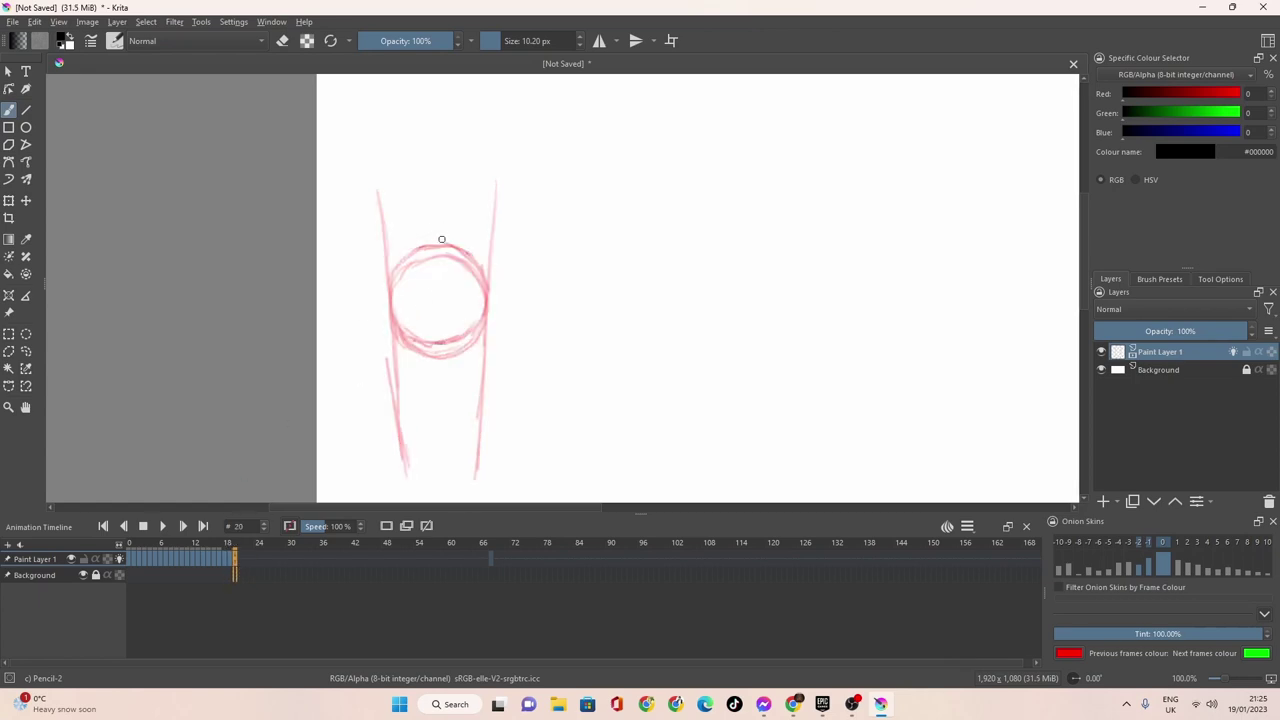
mouse_move(441, 240)
mouse_down()
mouse_move(407, 242)
mouse_move(390, 298)
mouse_move(417, 338)
mouse_move(468, 330)
mouse_move(482, 259)
mouse_move(489, 298)
mouse_move(464, 242)
mouse_move(472, 251)
mouse_move(402, 251)
mouse_move(394, 314)
mouse_move(397, 251)
mouse_move(391, 268)
mouse_move(392, 292)
mouse_move(439, 337)
mouse_up()
Add a blank keyframe at frame 21 of Paint Layer 1.
click(242, 560)
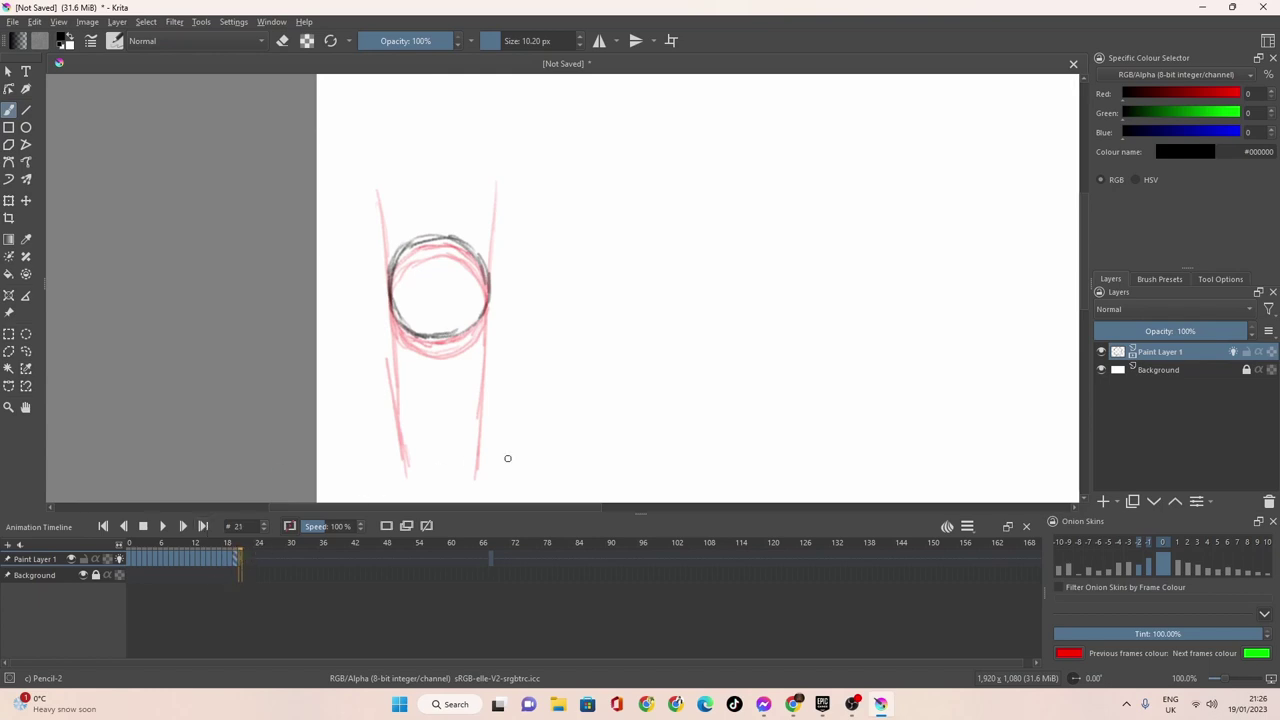
key(ctrl+z)
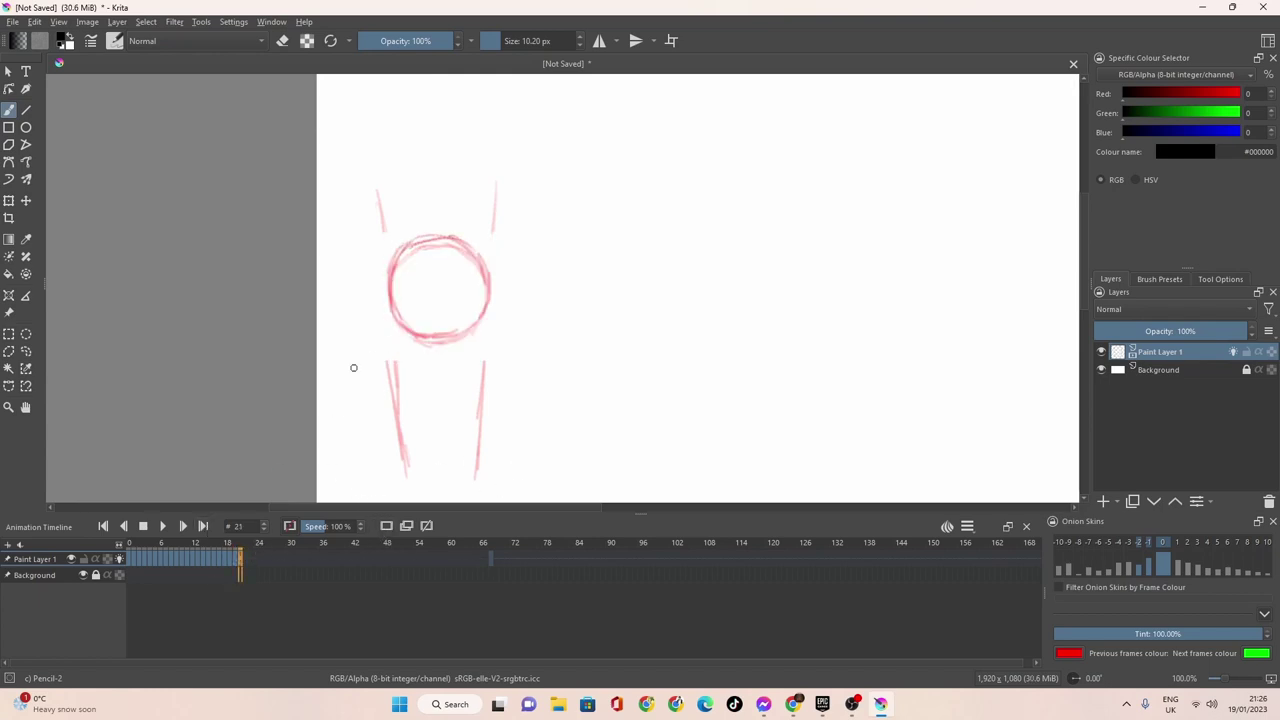
key(ctrl+shift+z)
key(ctrl+z)
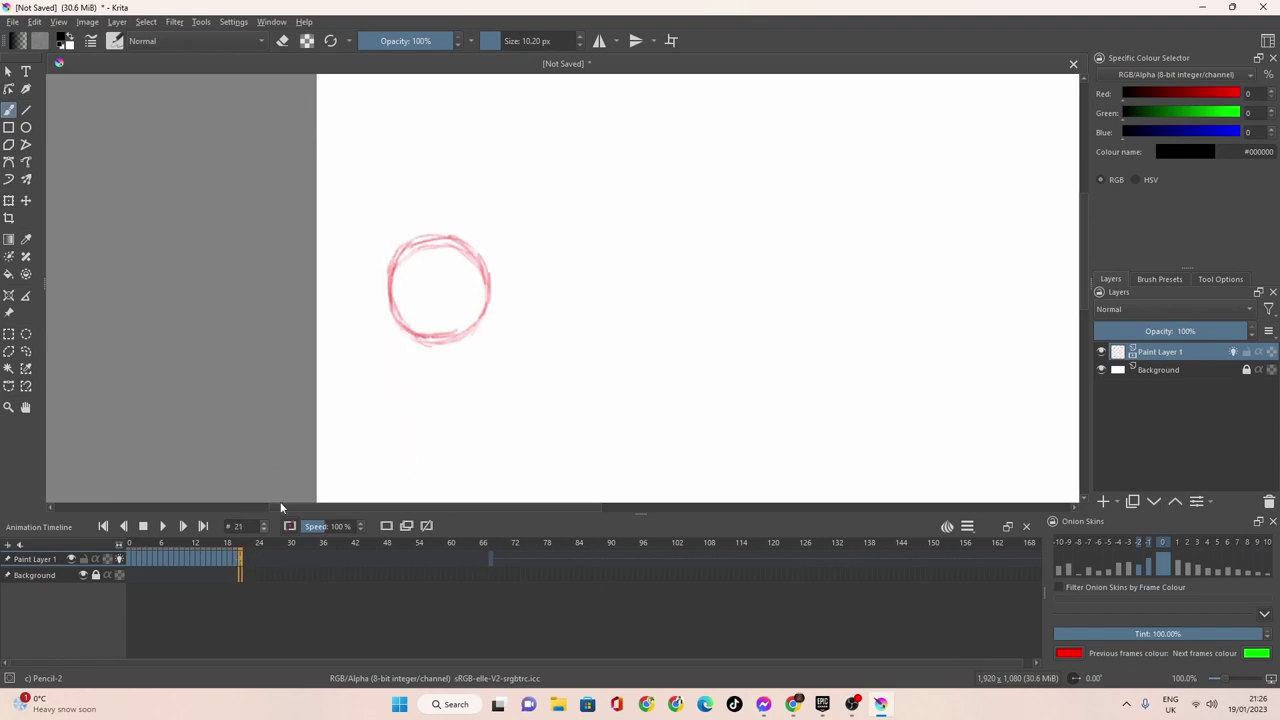
On frame 20, sketch the two side lines running down past the ball, extending them above the previous ones.
click(236, 558)
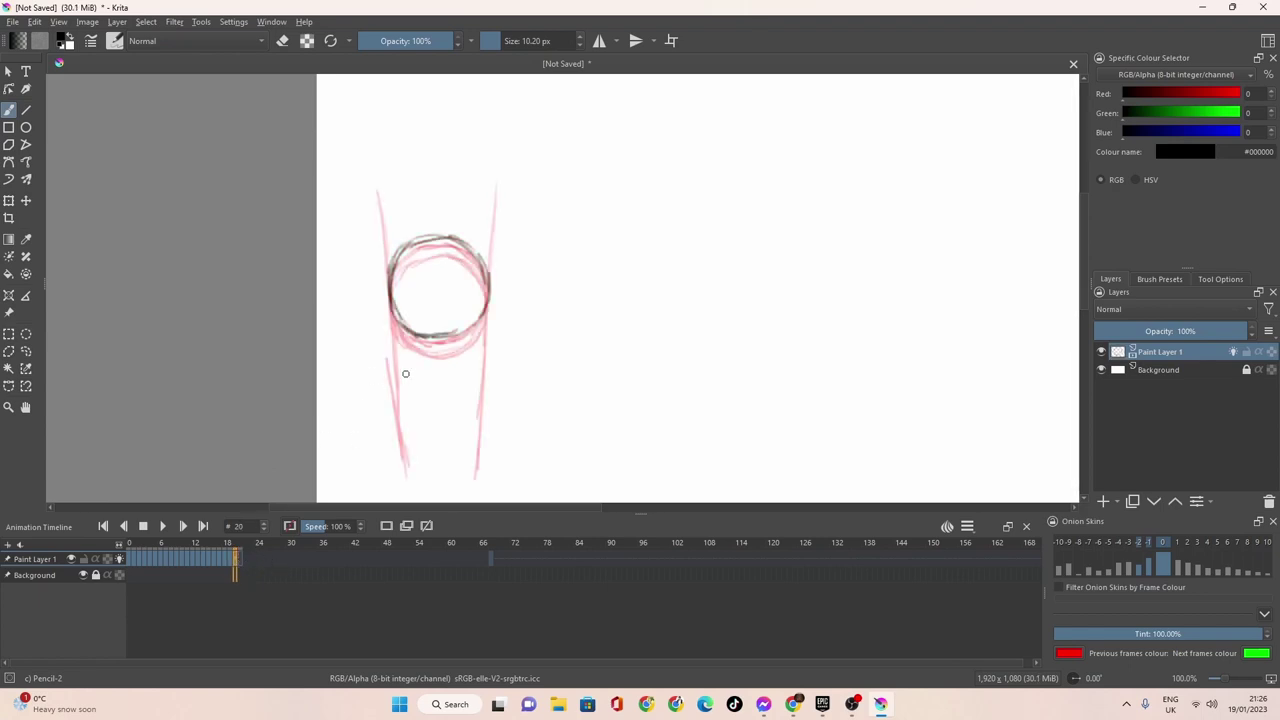
drag(404, 440, 391, 284)
drag(374, 148, 386, 320)
mouse_move(504, 130)
mouse_down()
mouse_move(495, 197)
mouse_move(503, 131)
mouse_move(481, 360)
mouse_up()
drag(479, 300, 474, 478)
On frame 5, sketch a circle around the ball's high position near the upper ends of the side lines.
click(129, 560)
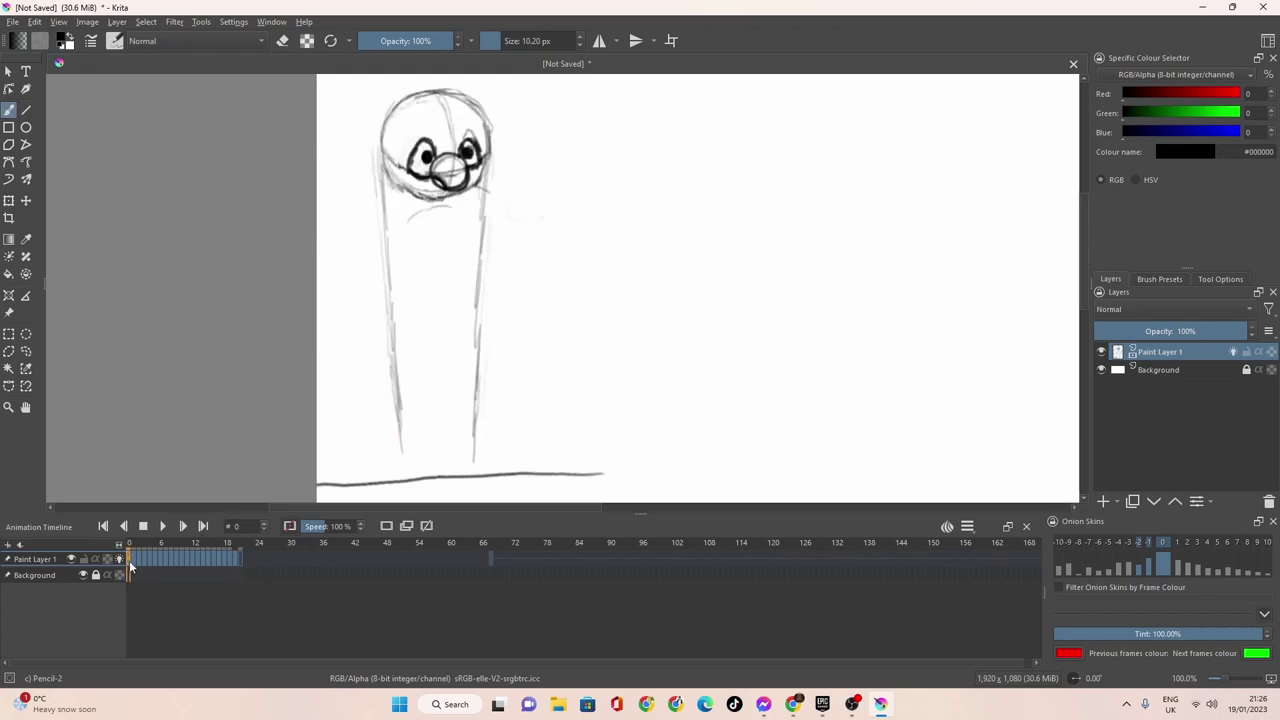
click(135, 563)
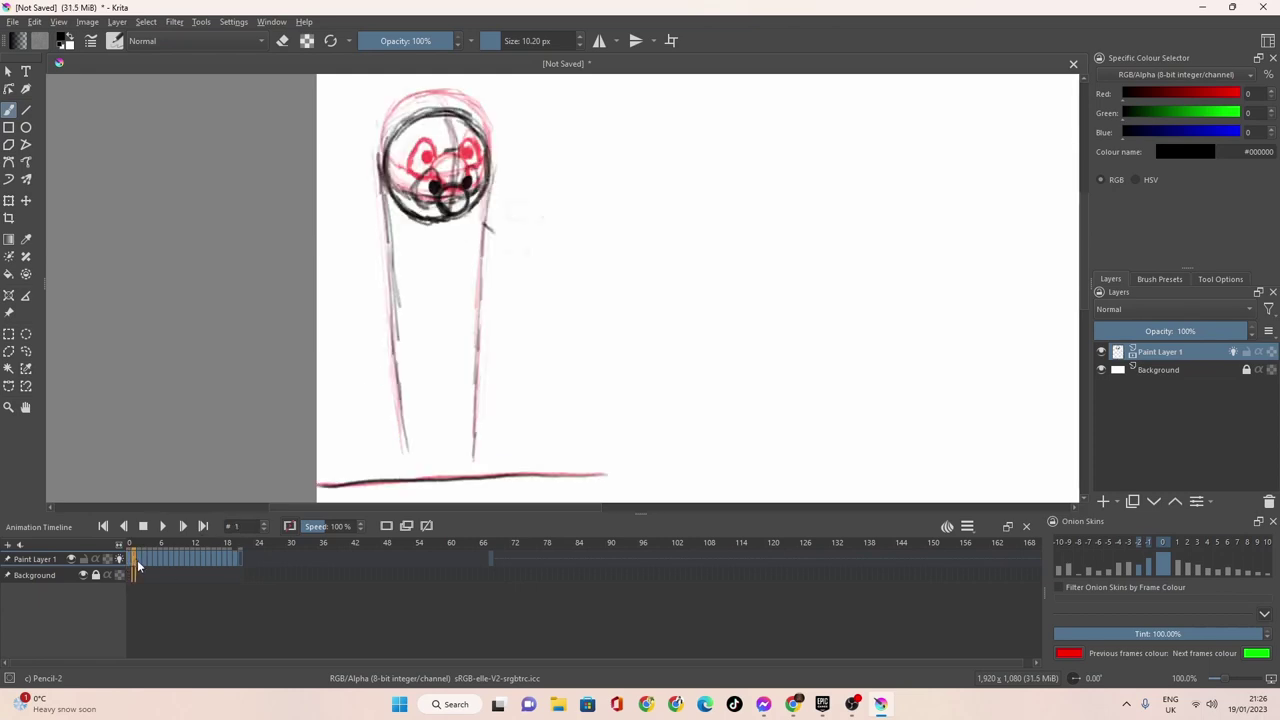
drag(138, 559, 165, 561)
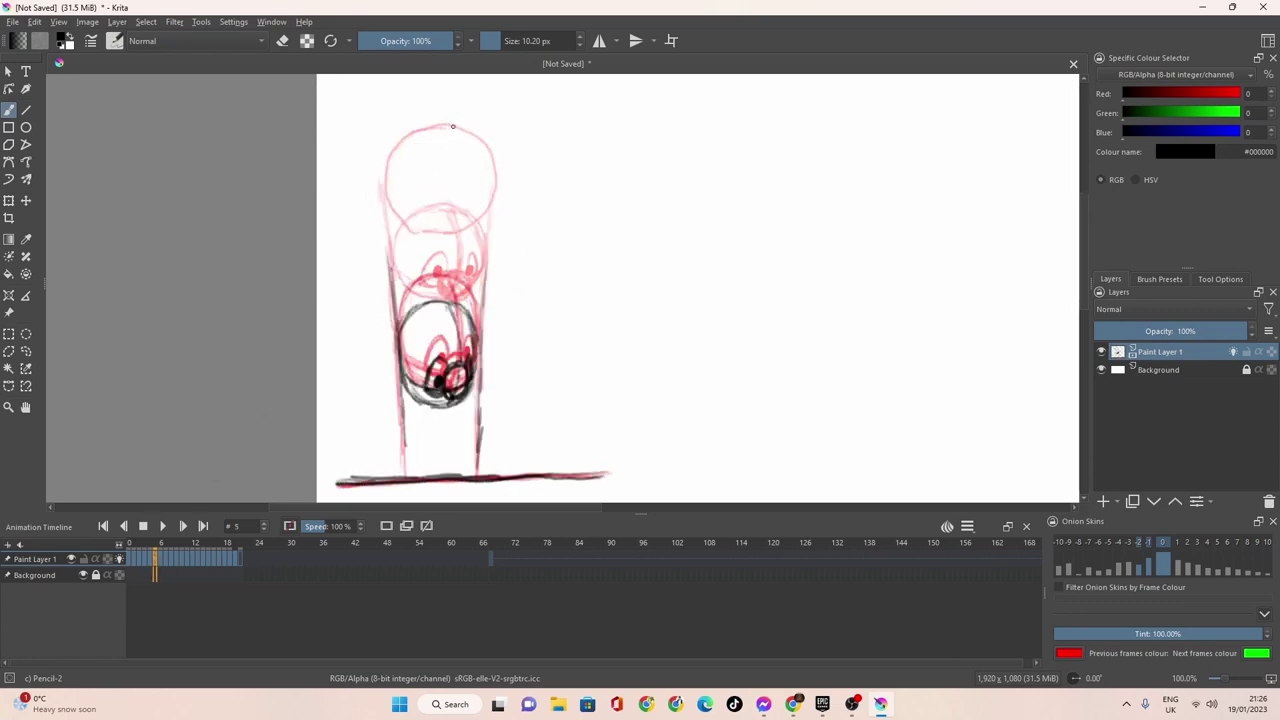
mouse_move(409, 134)
mouse_down()
mouse_move(388, 212)
mouse_move(425, 234)
mouse_move(478, 222)
mouse_move(494, 201)
mouse_move(494, 154)
mouse_move(468, 128)
mouse_move(486, 141)
mouse_move(412, 125)
mouse_up()
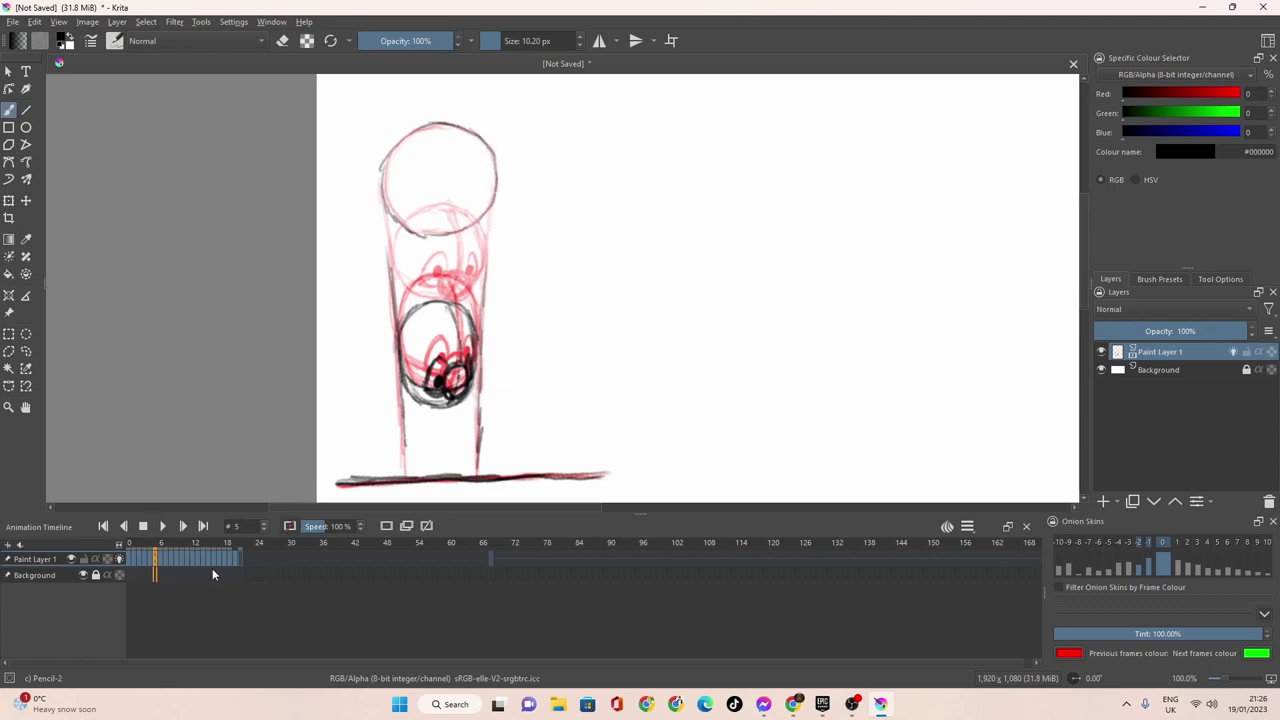
Turn on the onion skin for the tenth previous frame and check it around frames 6 and 7.
click(164, 559)
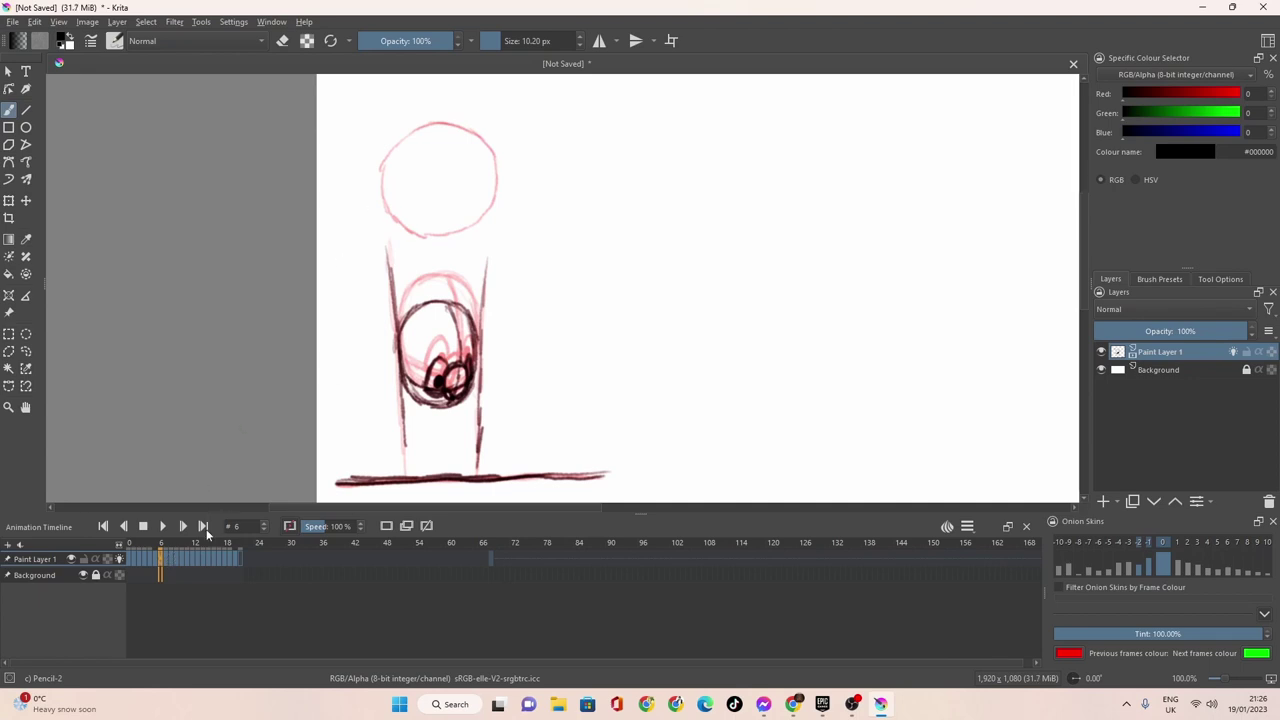
click(191, 561)
drag(184, 567, 165, 562)
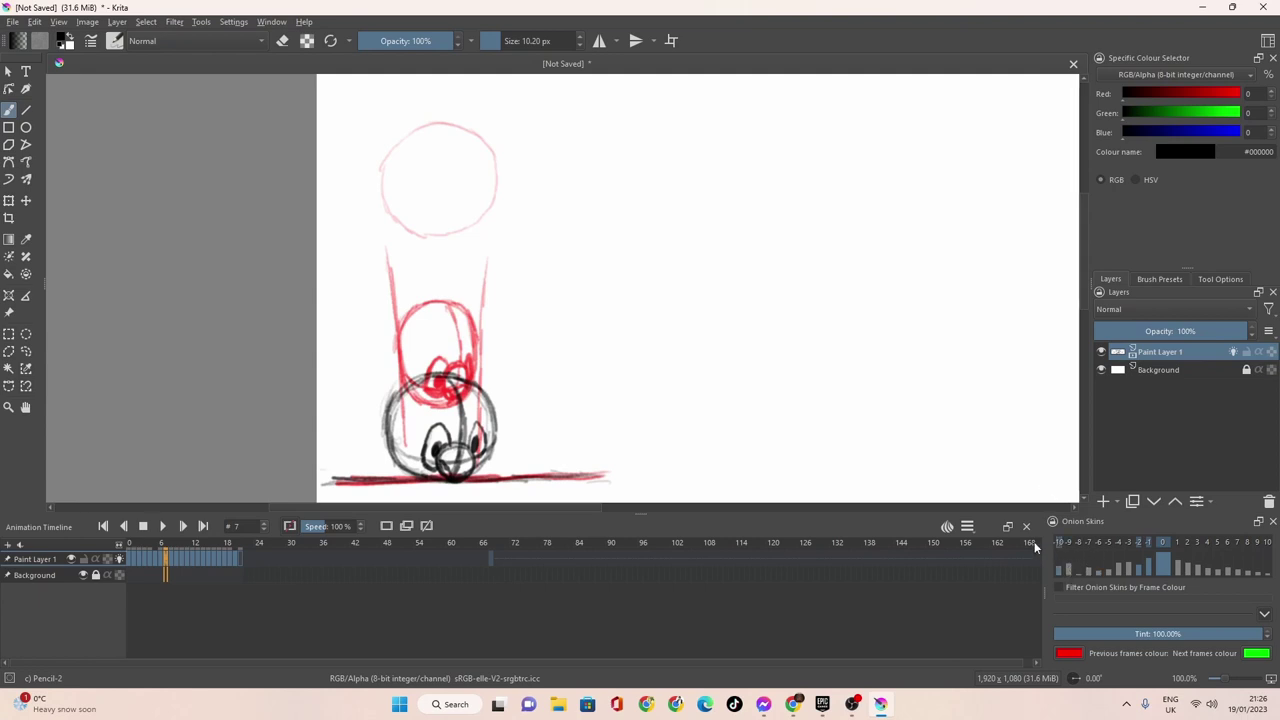
Trace the high circle above the existing ball onto frames 16 and 17.
click(236, 563)
drag(236, 563, 207, 559)
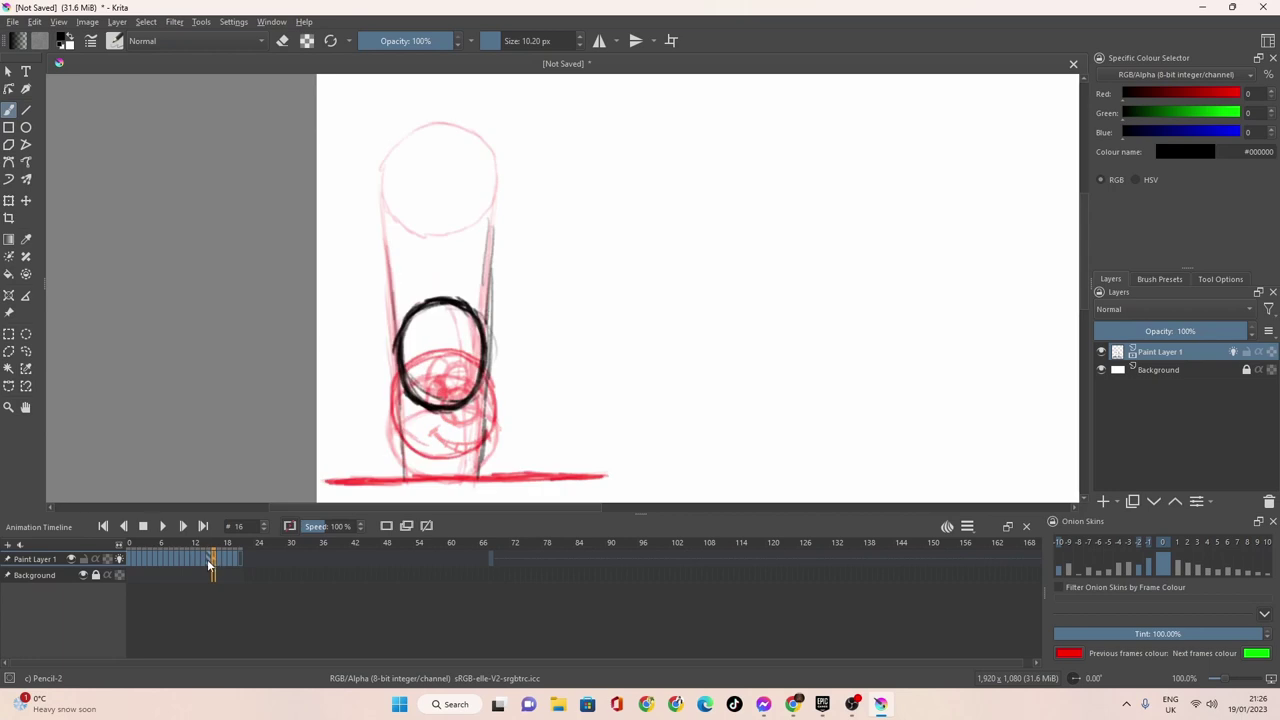
mouse_move(470, 125)
mouse_down()
mouse_move(402, 136)
mouse_move(386, 176)
mouse_move(388, 206)
mouse_move(430, 242)
mouse_move(468, 242)
mouse_up()
mouse_move(494, 150)
mouse_down()
mouse_move(488, 217)
mouse_move(435, 241)
mouse_up()
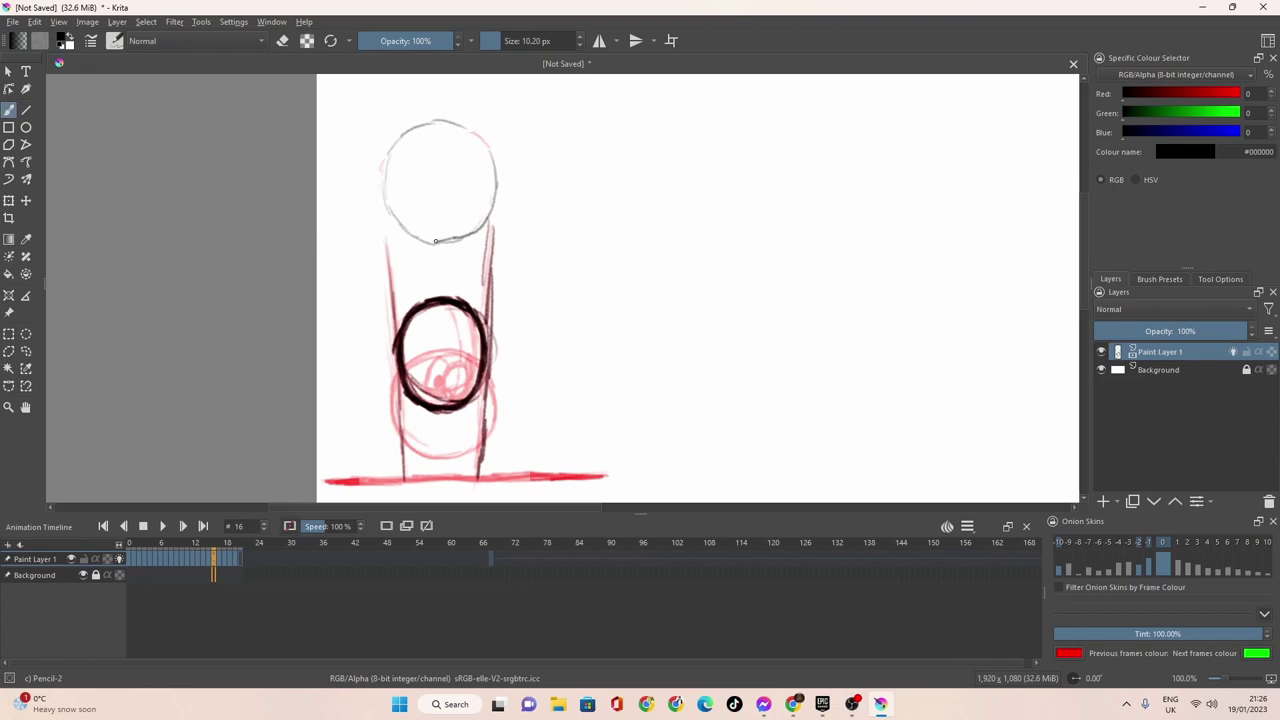
drag(494, 169, 468, 130)
mouse_move(214, 564)
mouse_down()
mouse_move(240, 560)
mouse_move(222, 568)
mouse_up()
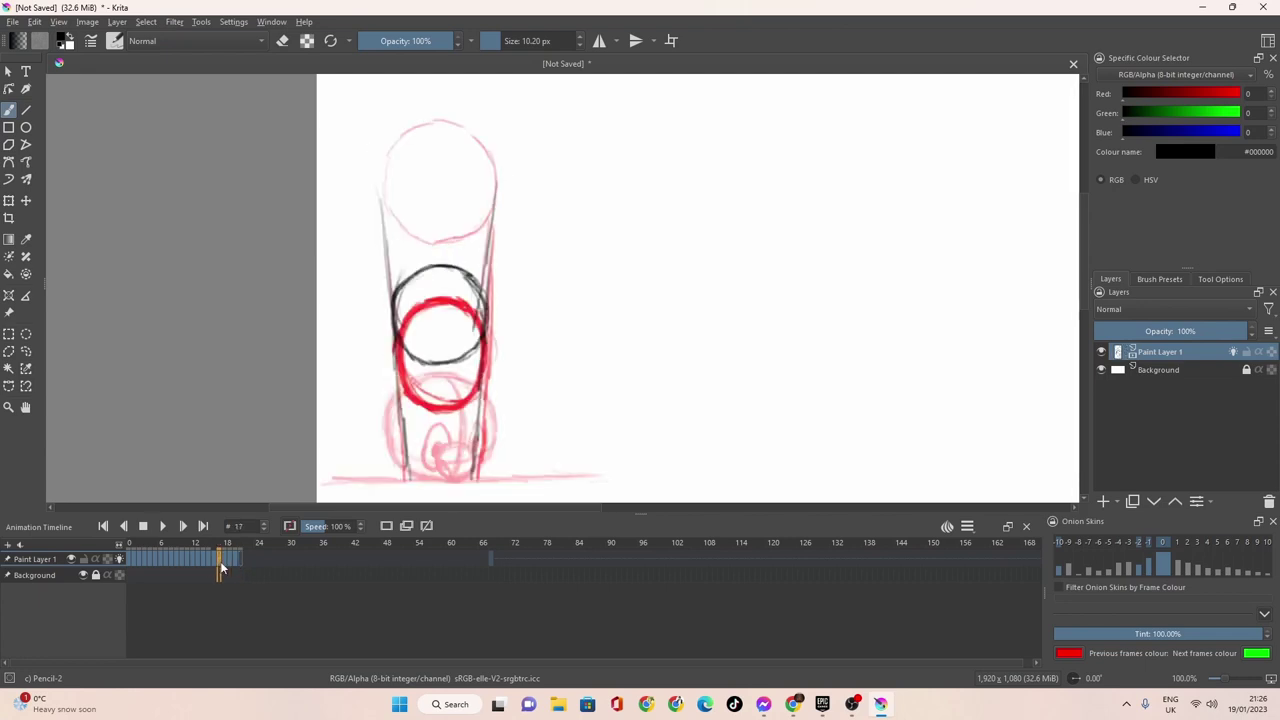
mouse_move(458, 122)
mouse_down()
mouse_move(419, 124)
mouse_move(388, 167)
mouse_move(394, 220)
mouse_move(419, 241)
mouse_move(480, 226)
mouse_move(497, 175)
mouse_move(485, 145)
mouse_move(435, 118)
mouse_up()
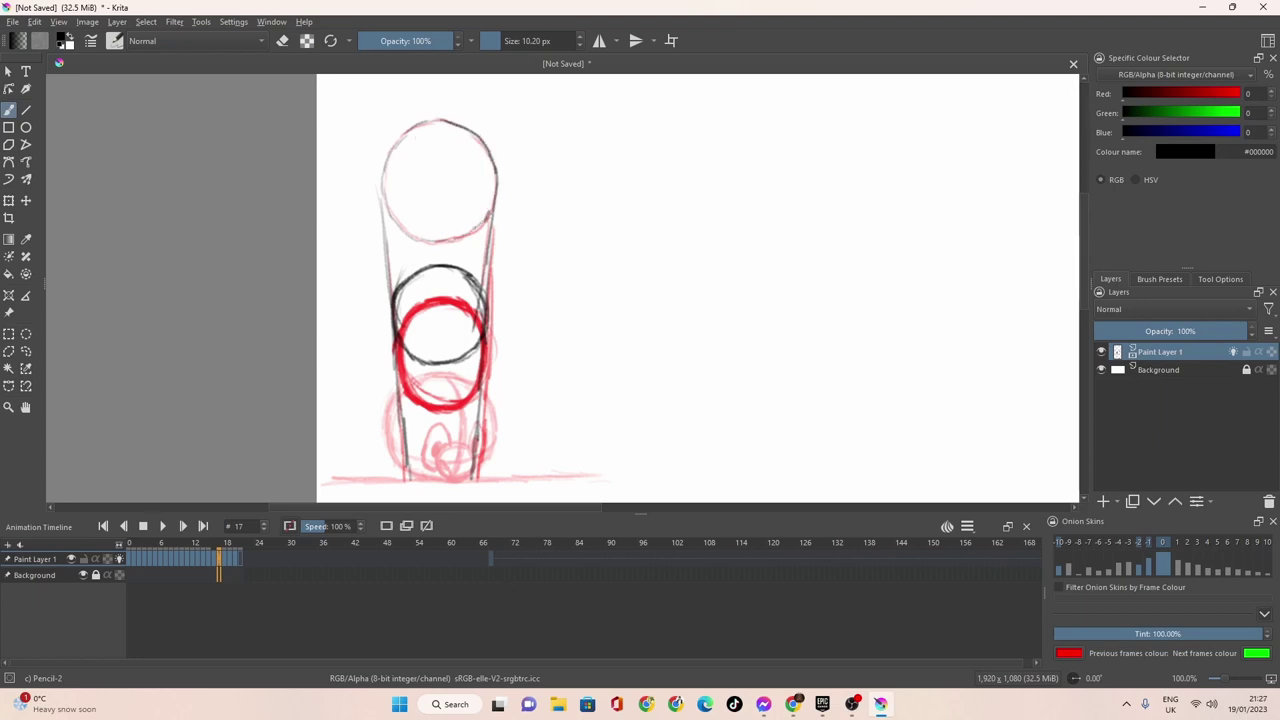
Add a short sketch stroke along the ball's left edge on frame 19.
click(226, 559)
click(231, 559)
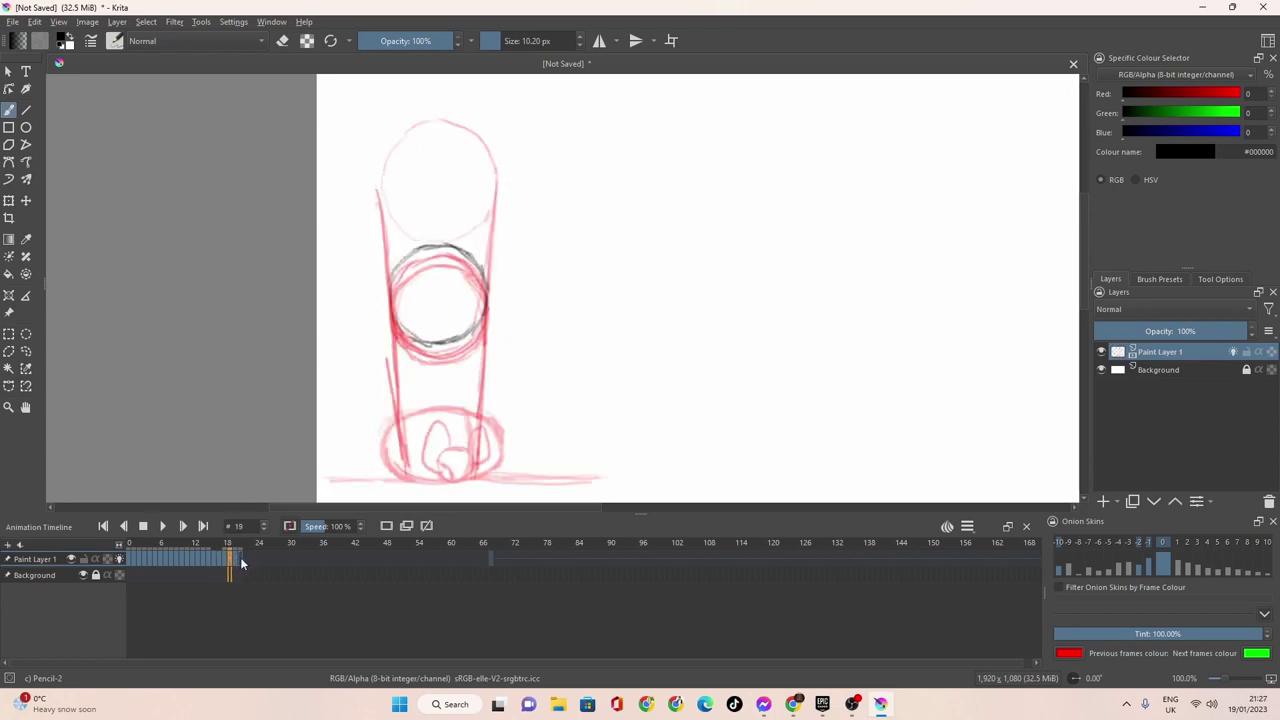
click(236, 559)
click(230, 559)
drag(391, 250, 403, 294)
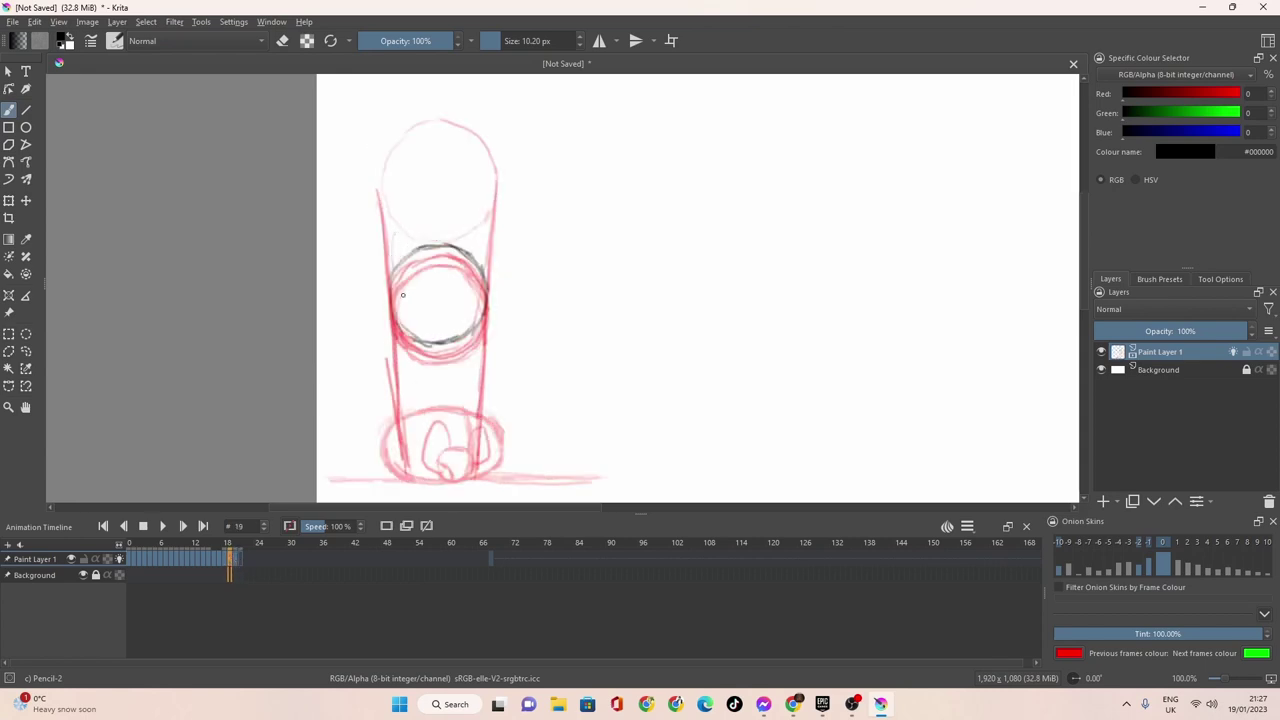
Turn on additional previous-frame onion skins, including the third previous frame, while on frame 18.
click(223, 559)
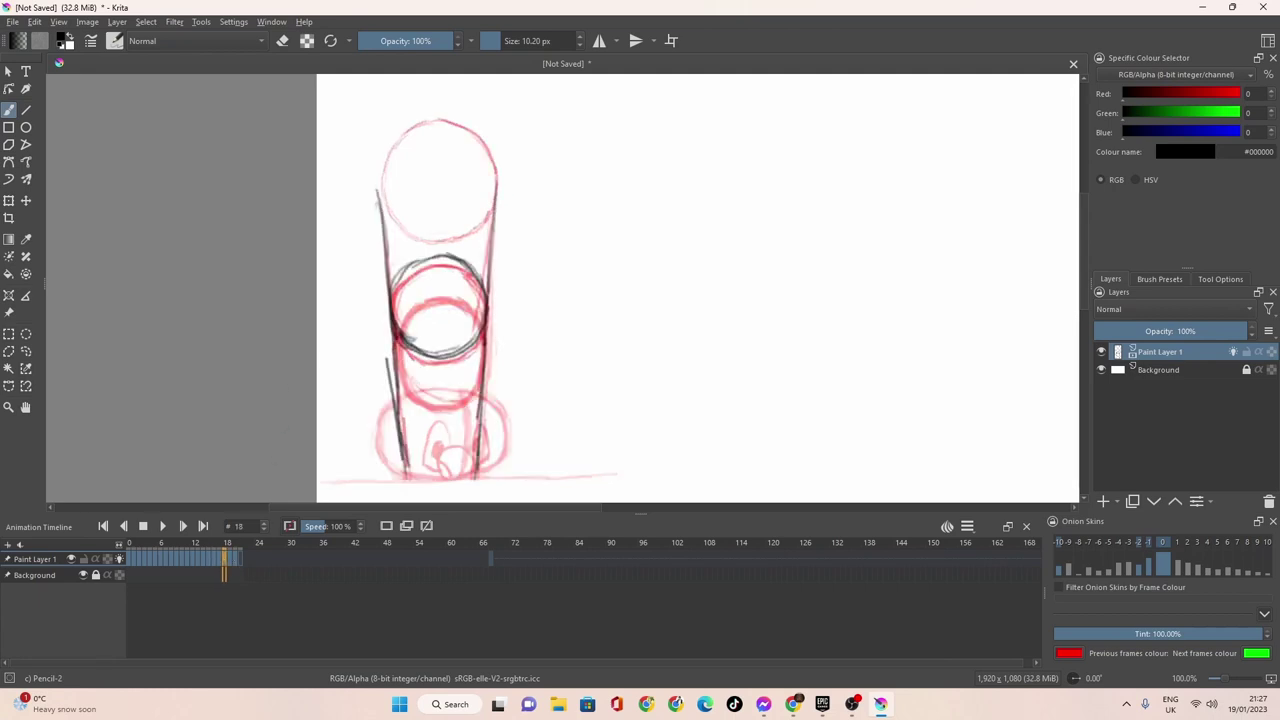
click(1130, 543)
click(1088, 543)
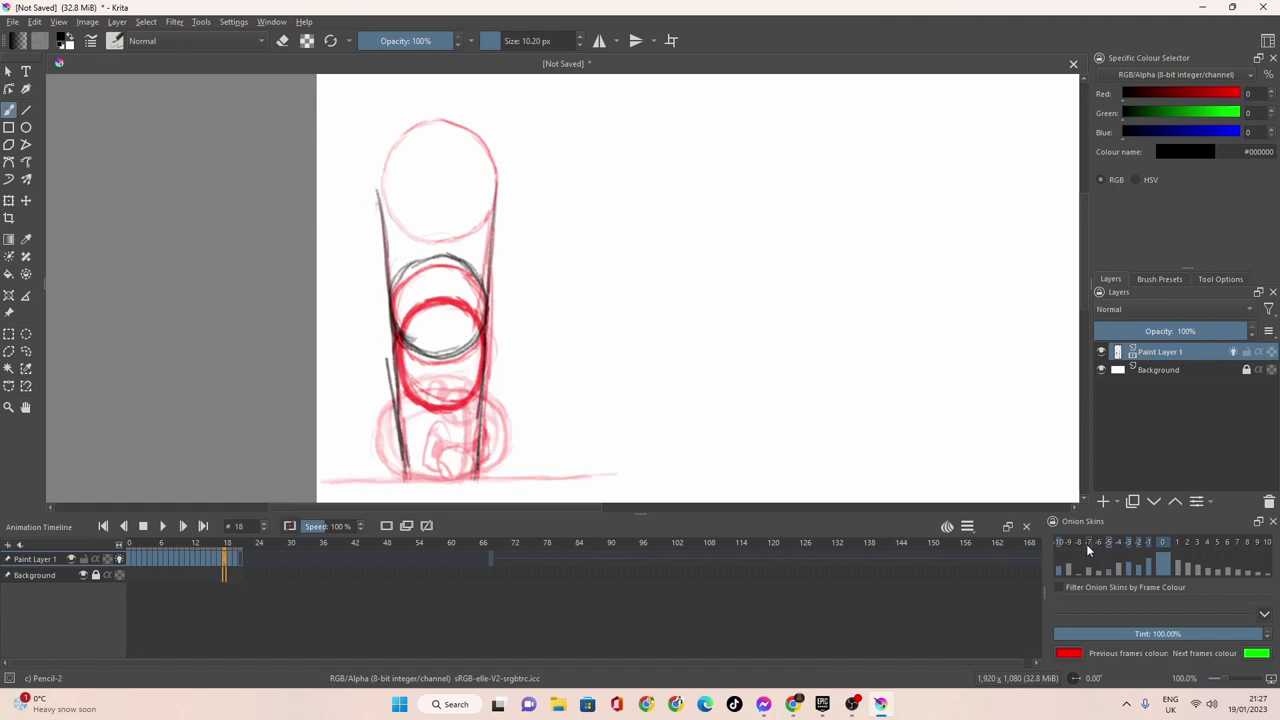
On frame 21, sketch the left and right side lines down to the ground, following the onion-skin lines.
click(231, 565)
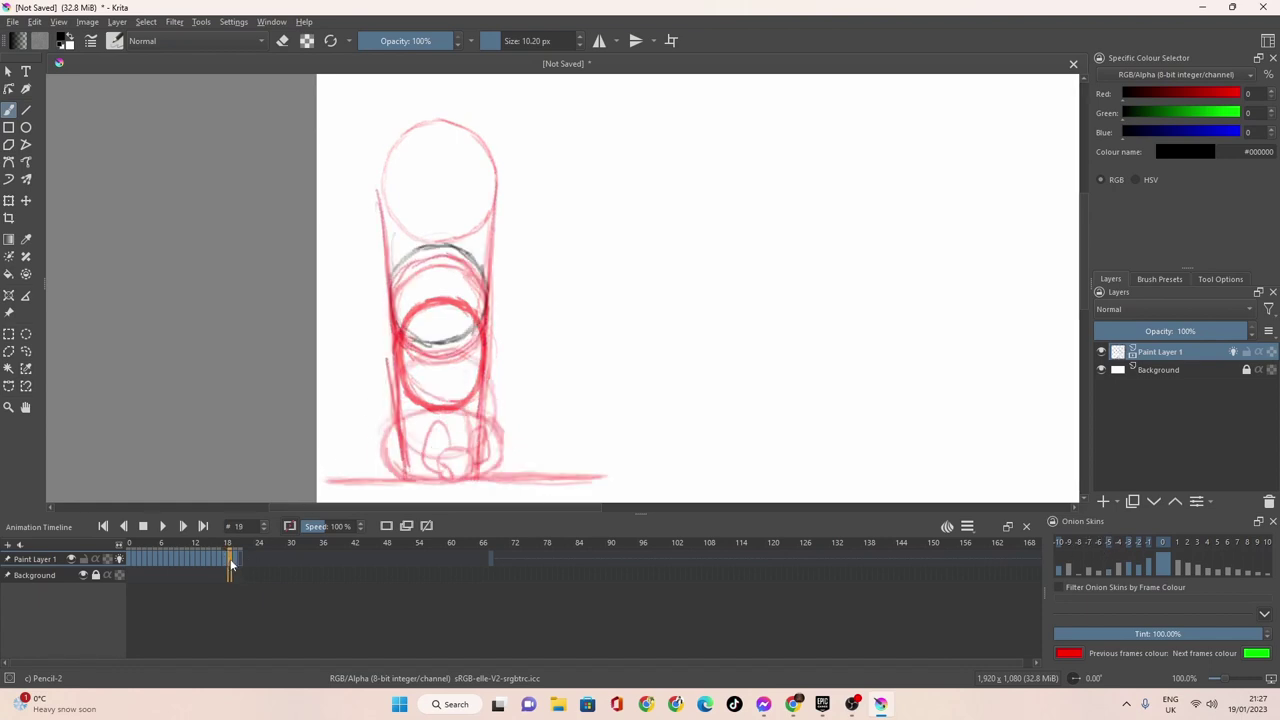
click(237, 563)
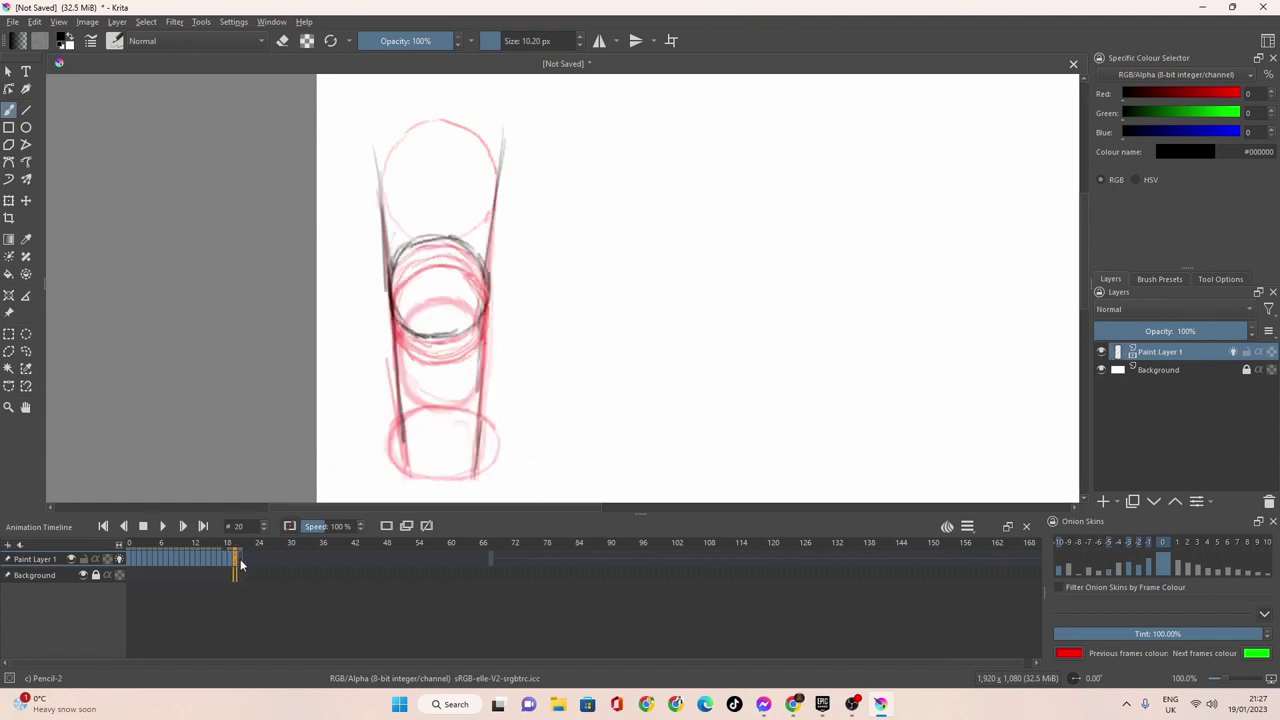
click(240, 561)
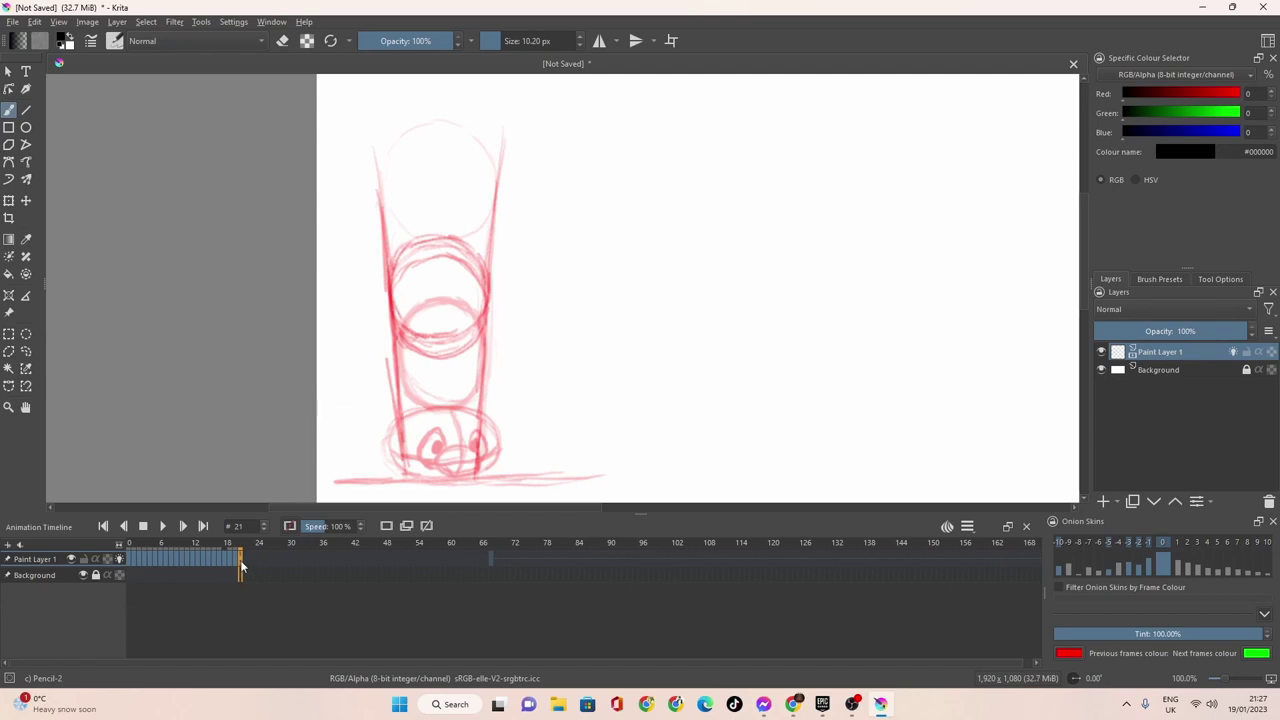
click(239, 565)
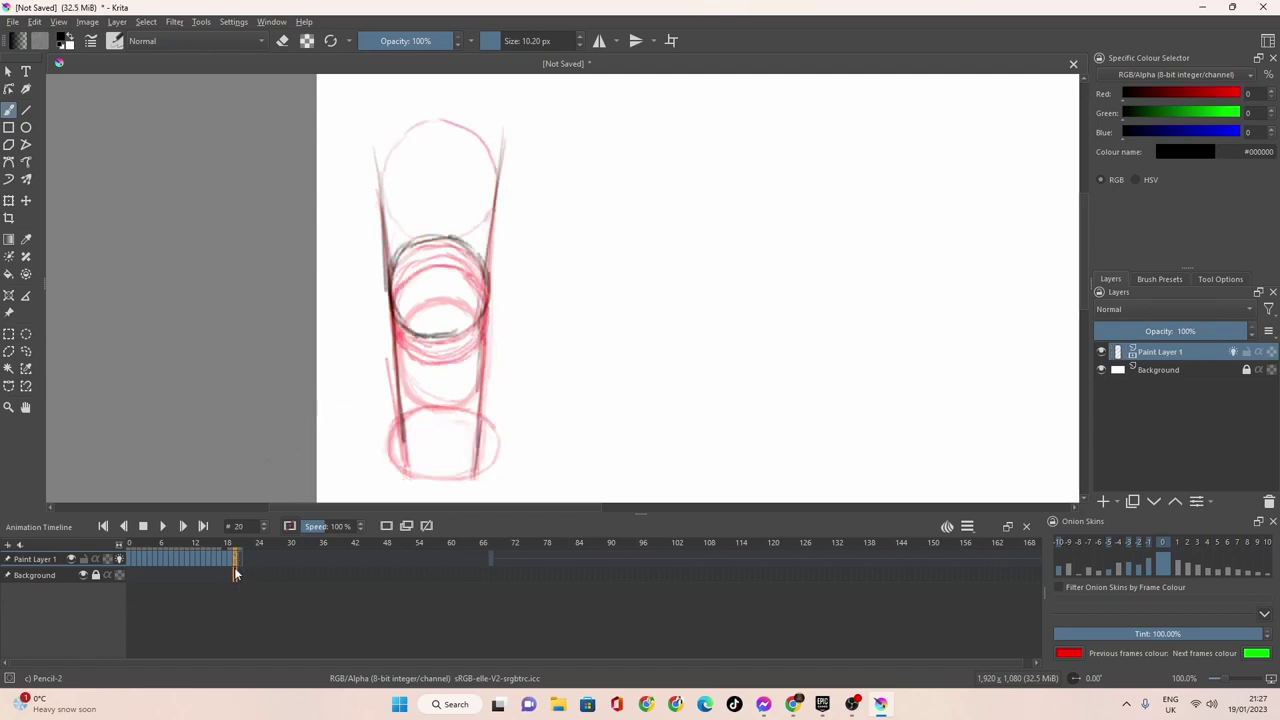
click(240, 561)
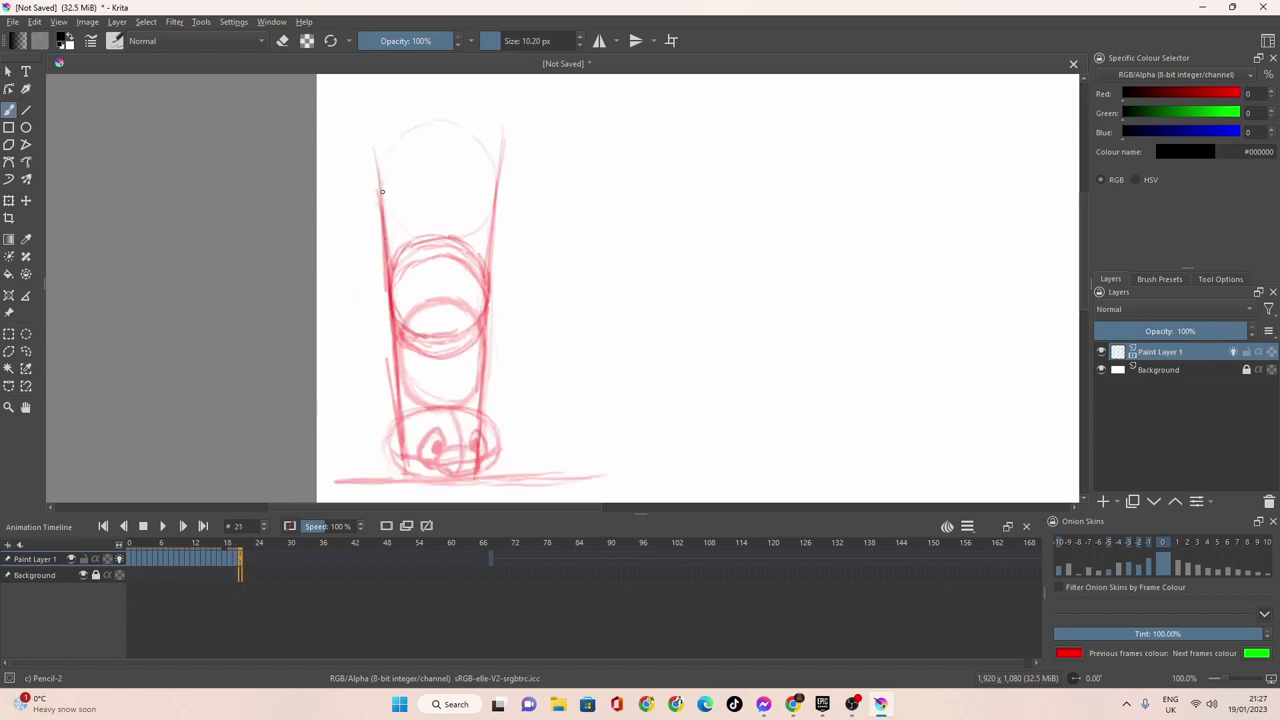
drag(380, 184, 404, 470)
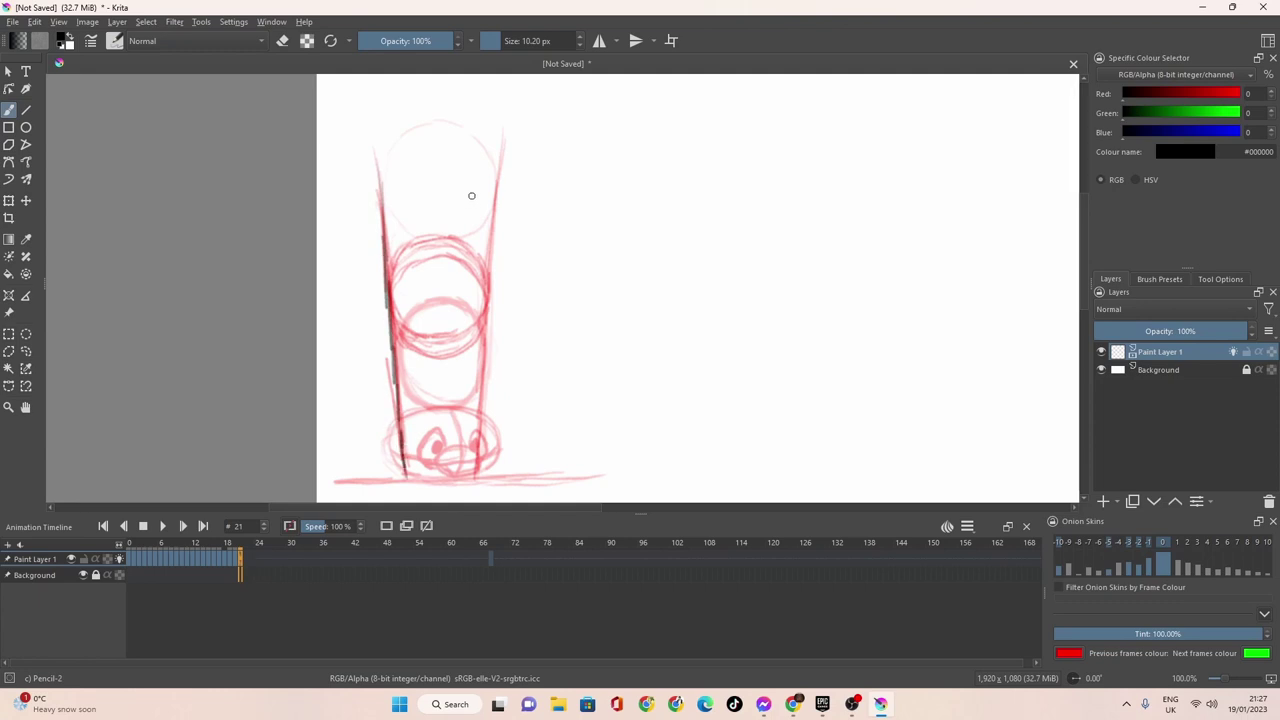
drag(500, 144, 476, 333)
drag(492, 256, 474, 462)
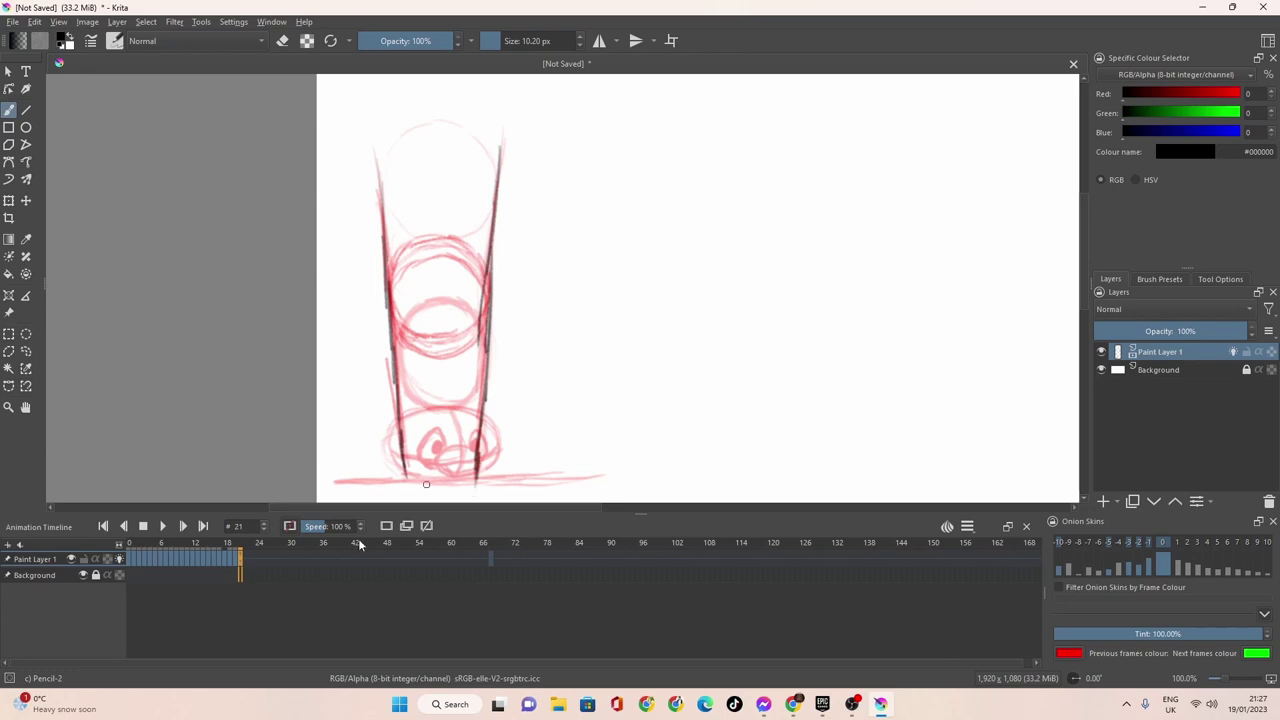
Flip between frames 19, 20 and 21 to compare their drawings.
click(237, 558)
click(242, 559)
click(235, 560)
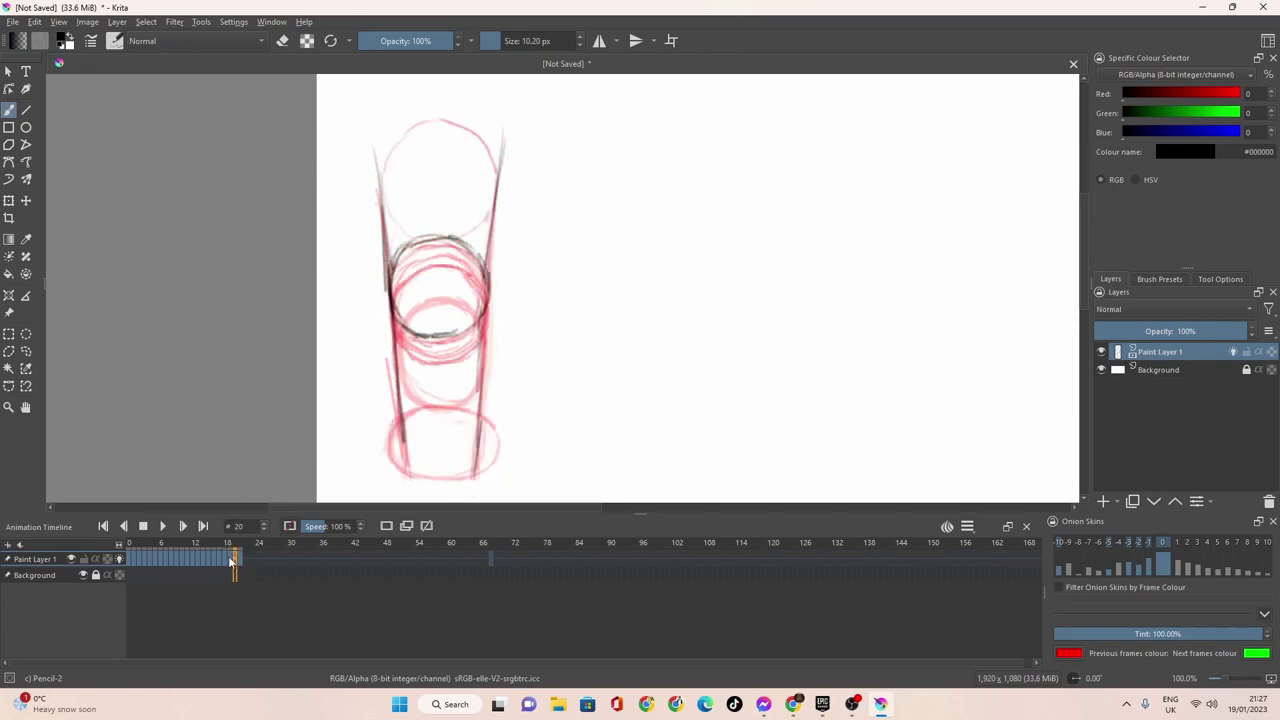
click(230, 560)
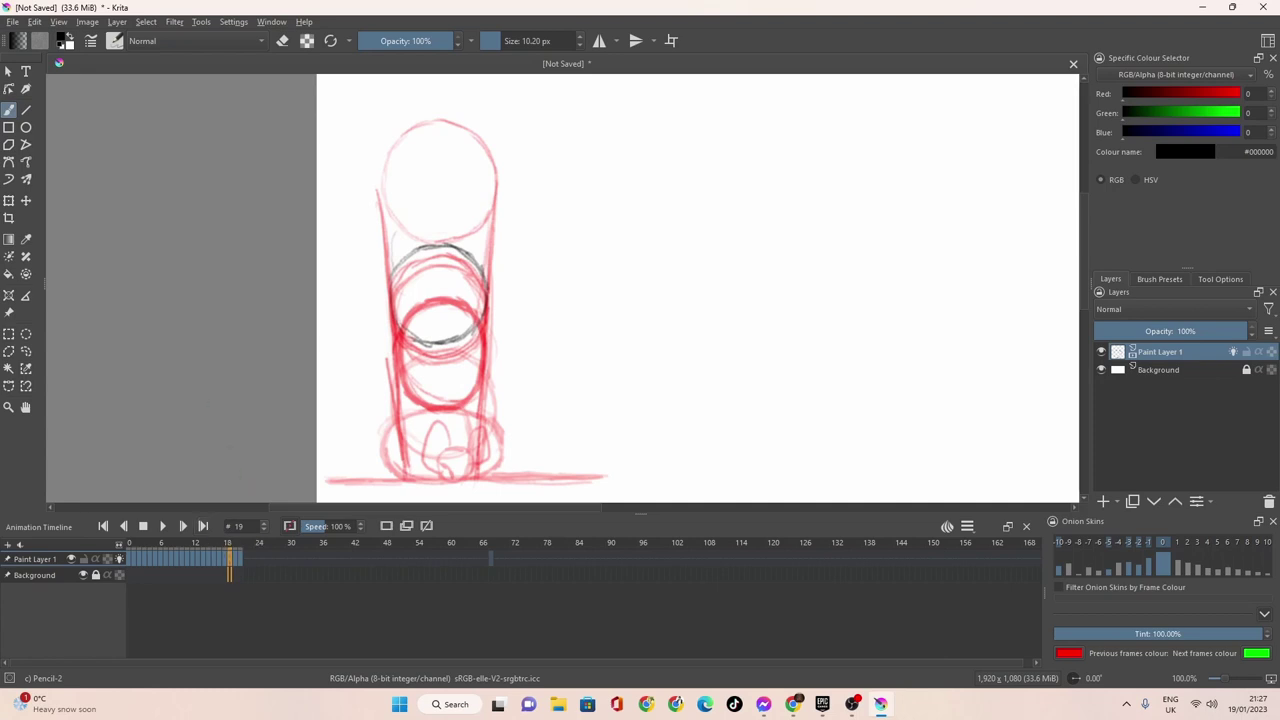
click(237, 558)
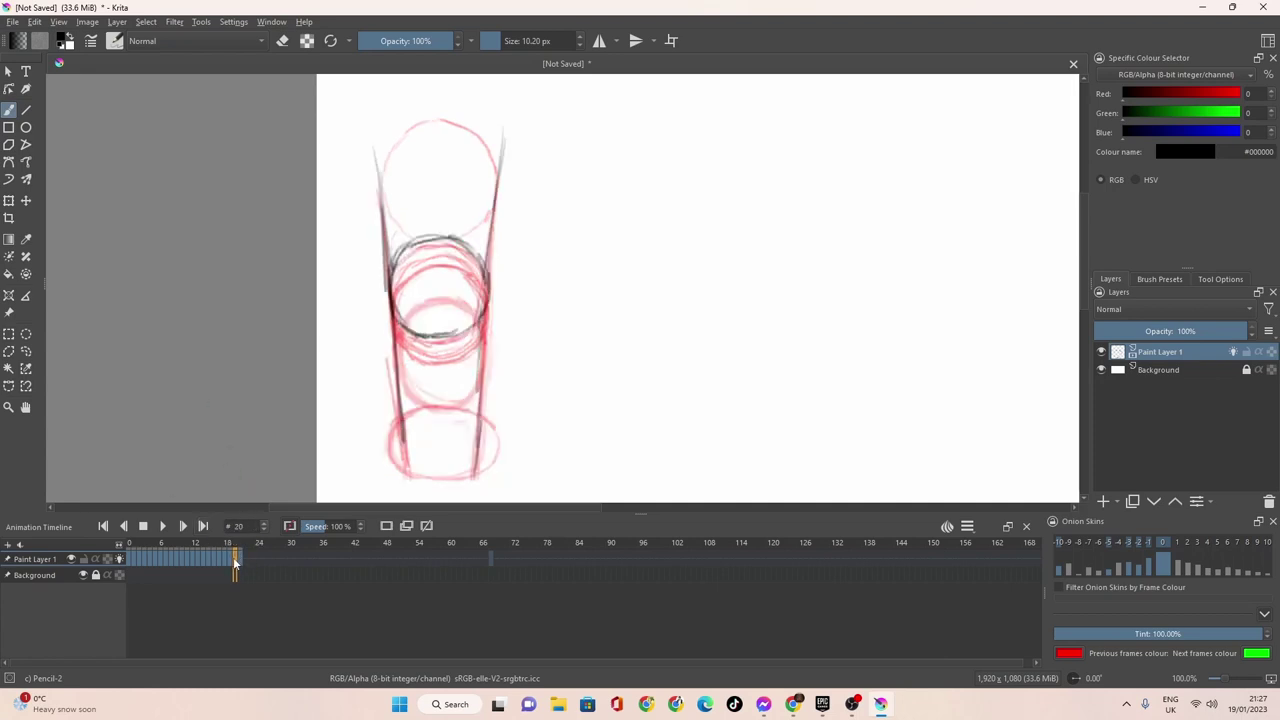
Compare frames 18 to 21, and draw the ball's circle between the side lines on frame 21, slightly above the frame 20 ball.
click(228, 559)
click(224, 560)
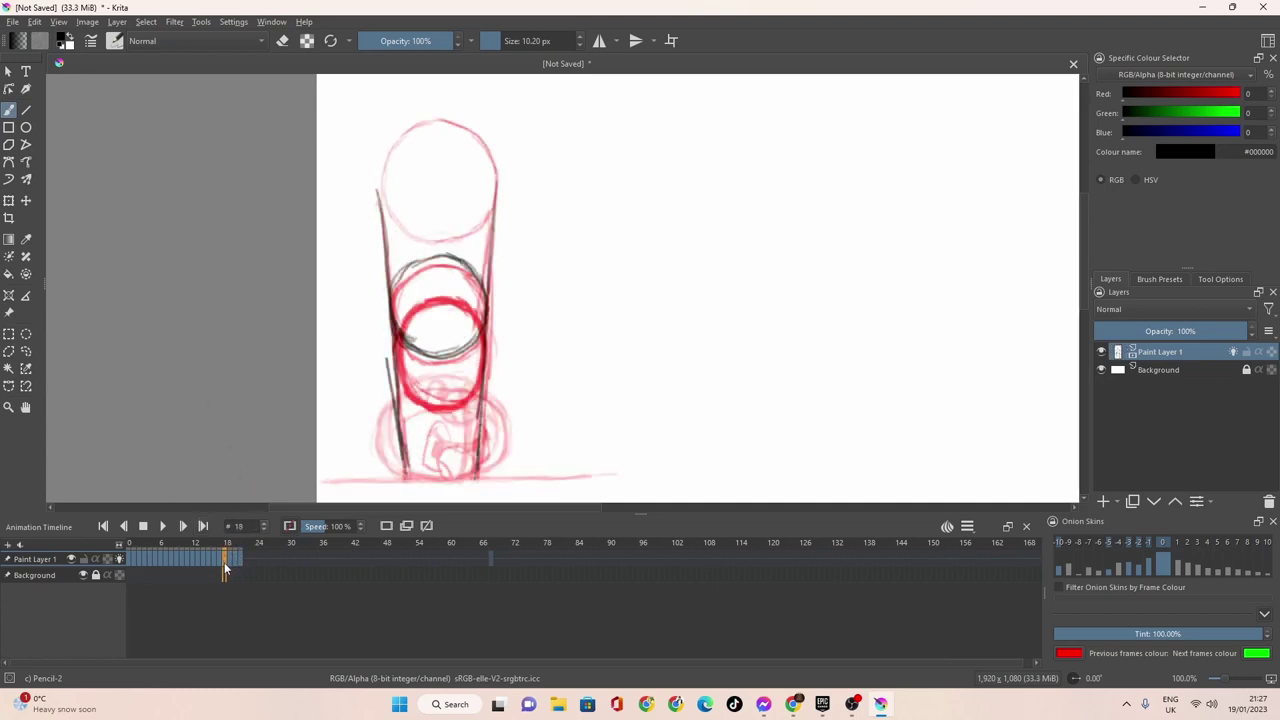
click(229, 560)
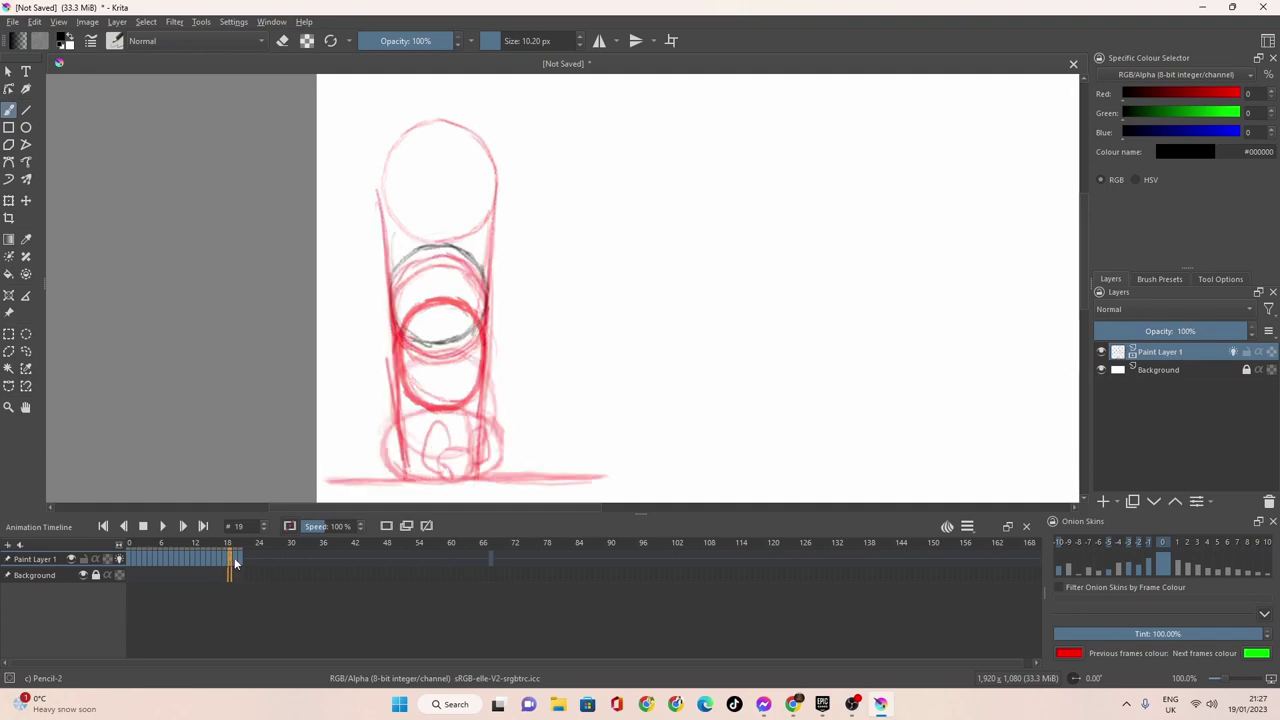
click(235, 558)
click(240, 558)
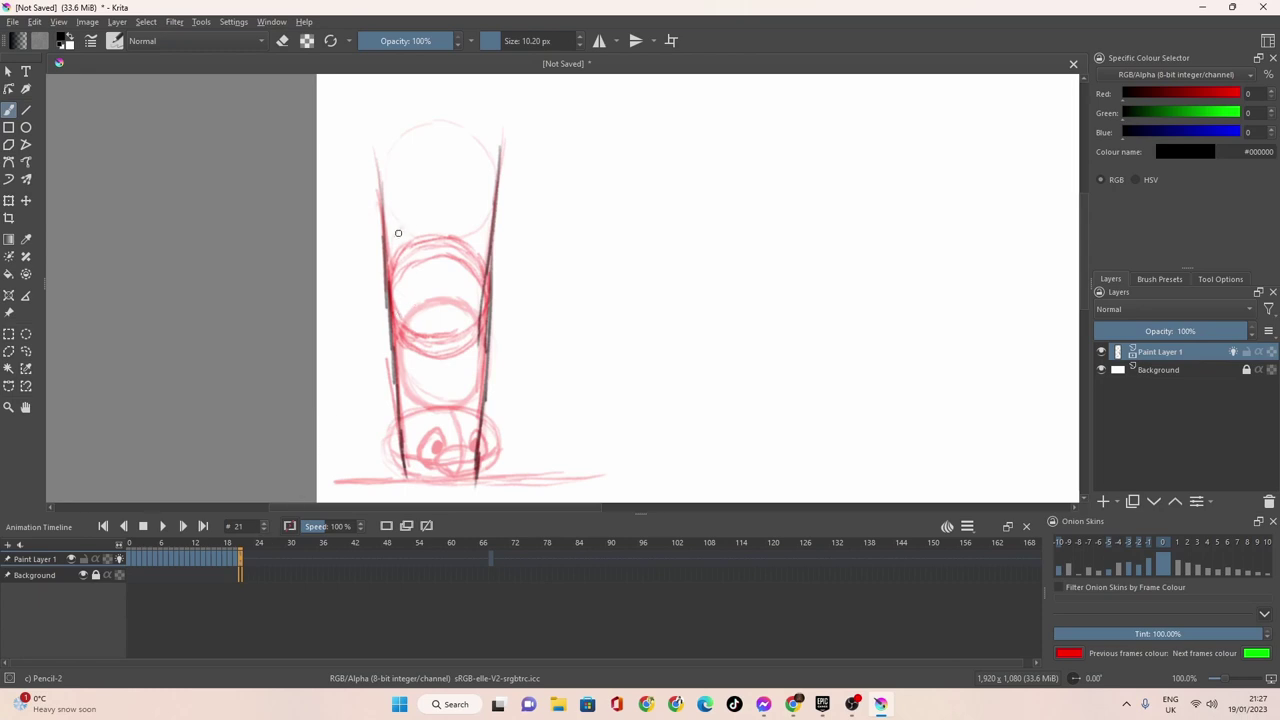
drag(428, 222, 392, 246)
mouse_move(406, 305)
mouse_down()
mouse_move(443, 325)
mouse_move(482, 298)
mouse_move(453, 322)
mouse_move(478, 303)
mouse_move(483, 243)
mouse_move(442, 221)
mouse_move(403, 231)
mouse_up()
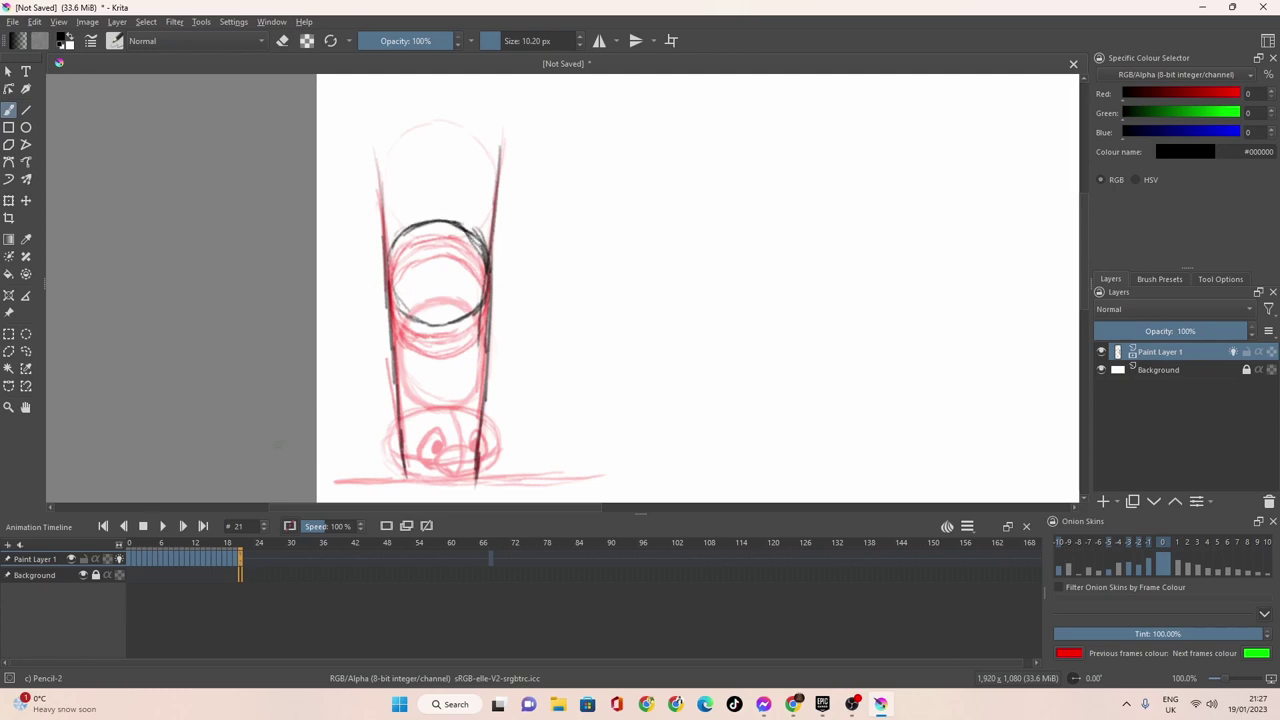
Add blank frame 22 and sketch the left and right side lines on it down to the ground, following the onion skins.
click(385, 527)
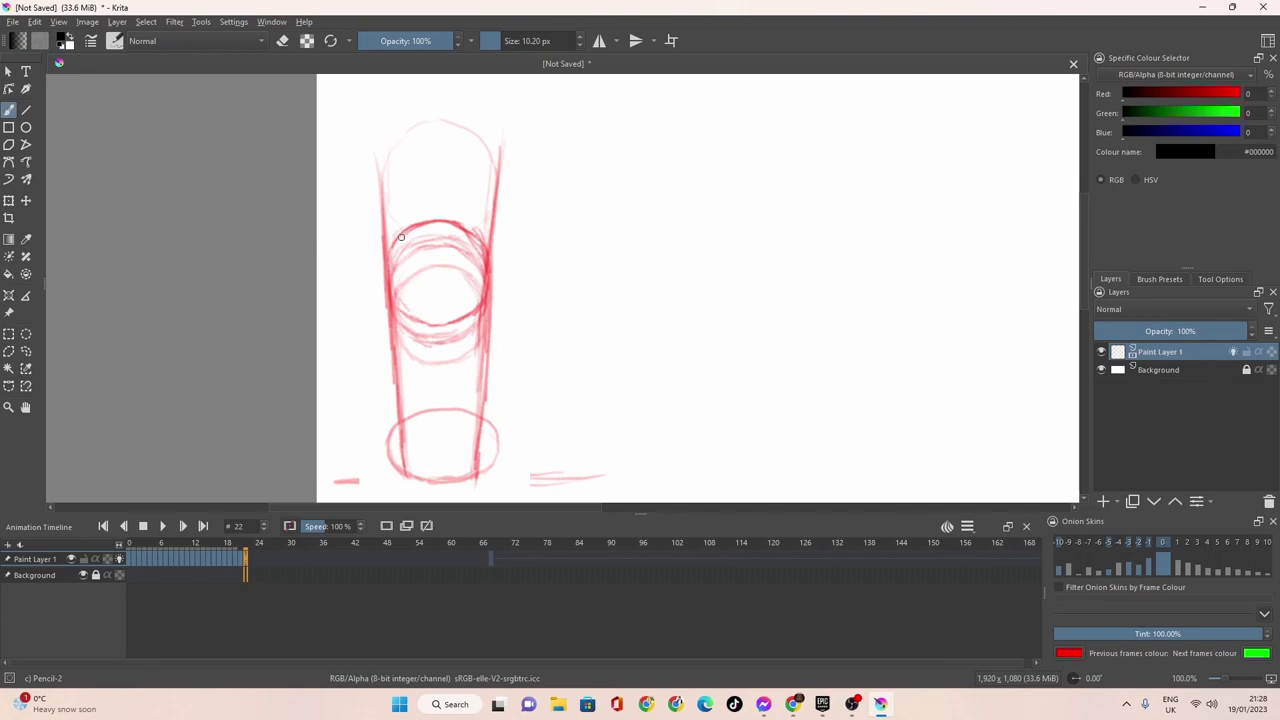
click(240, 562)
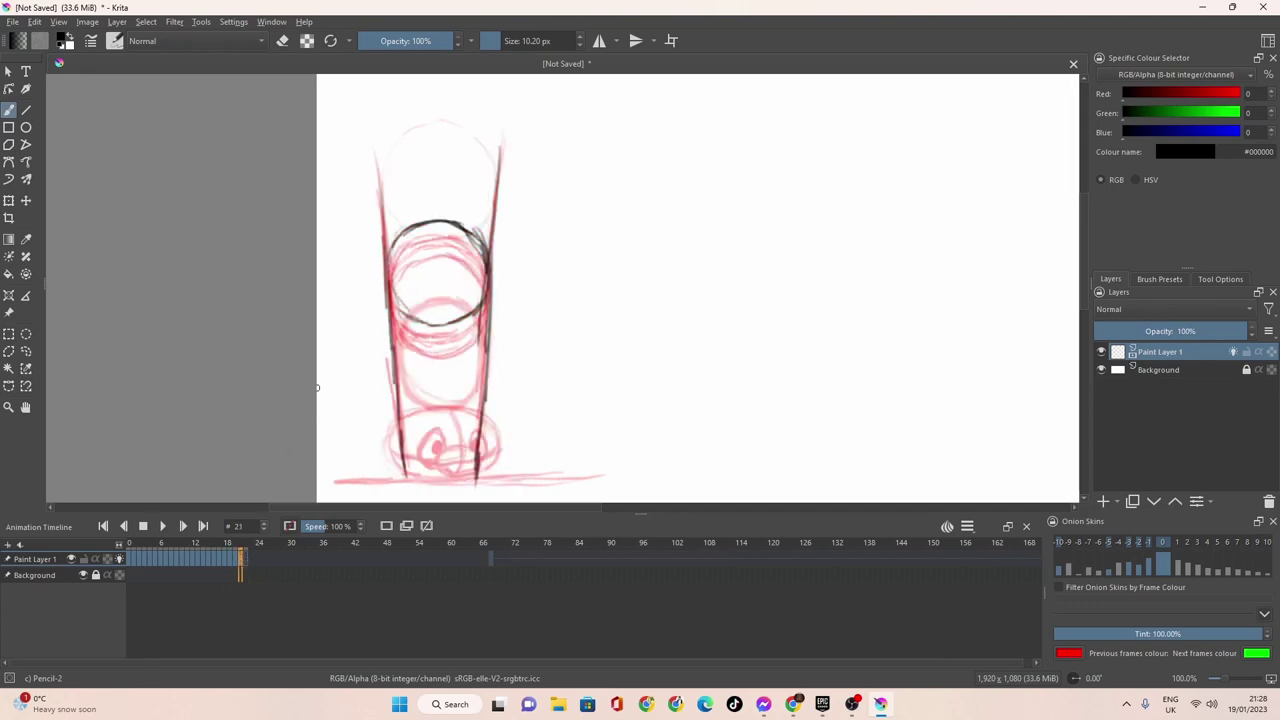
click(247, 562)
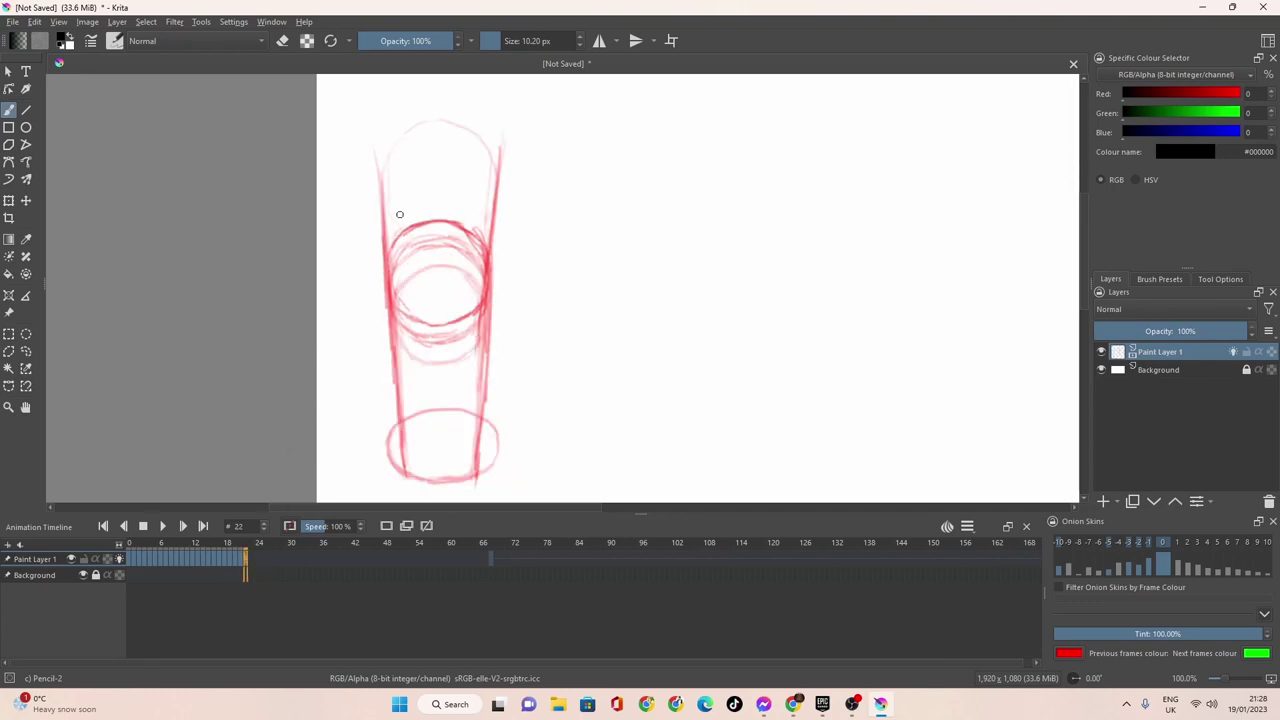
drag(375, 170, 407, 466)
drag(395, 366, 384, 240)
drag(497, 180, 482, 350)
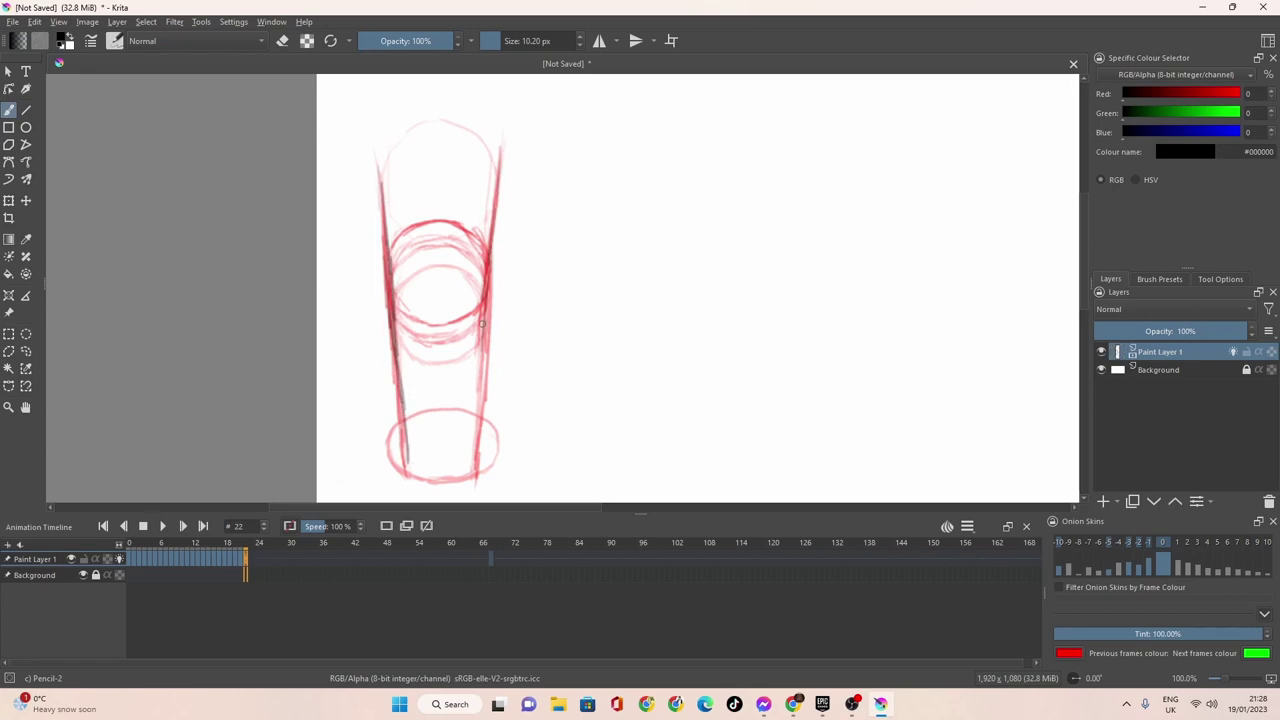
drag(491, 258, 475, 485)
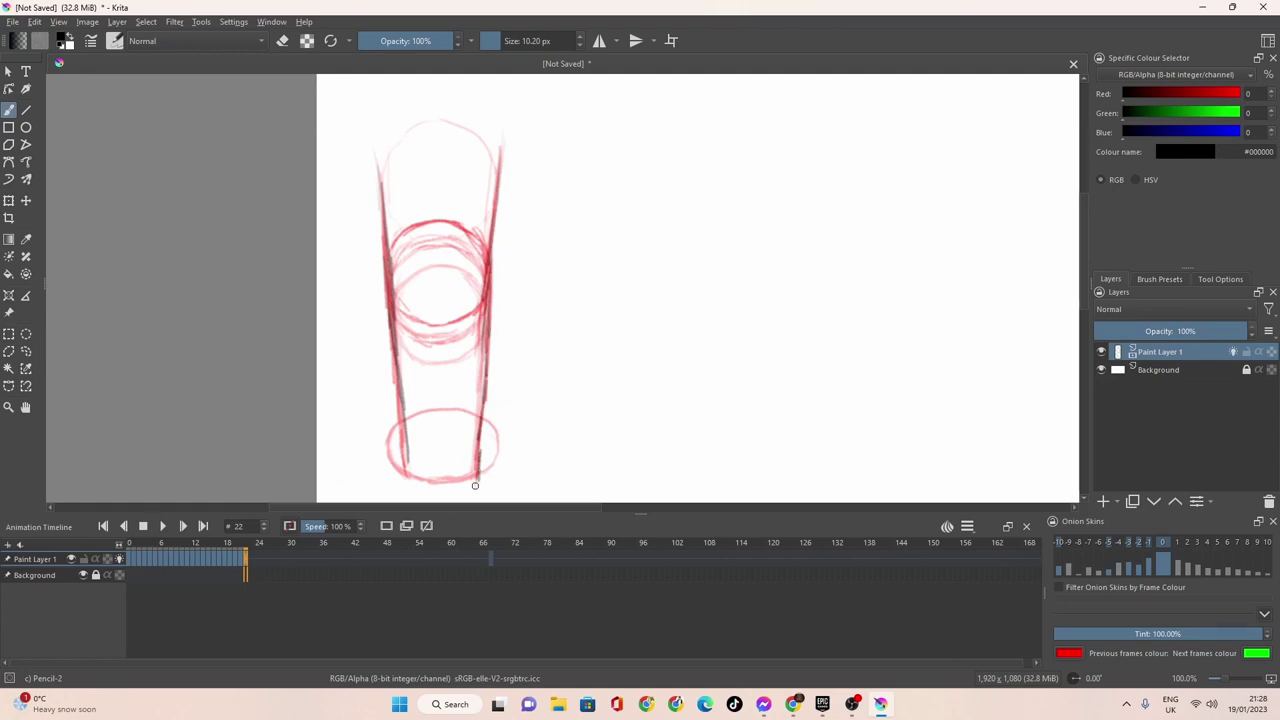
Add blank frame 23 and draw the ball's circle on frame 22, slightly above the frame 21 ball.
key(period)
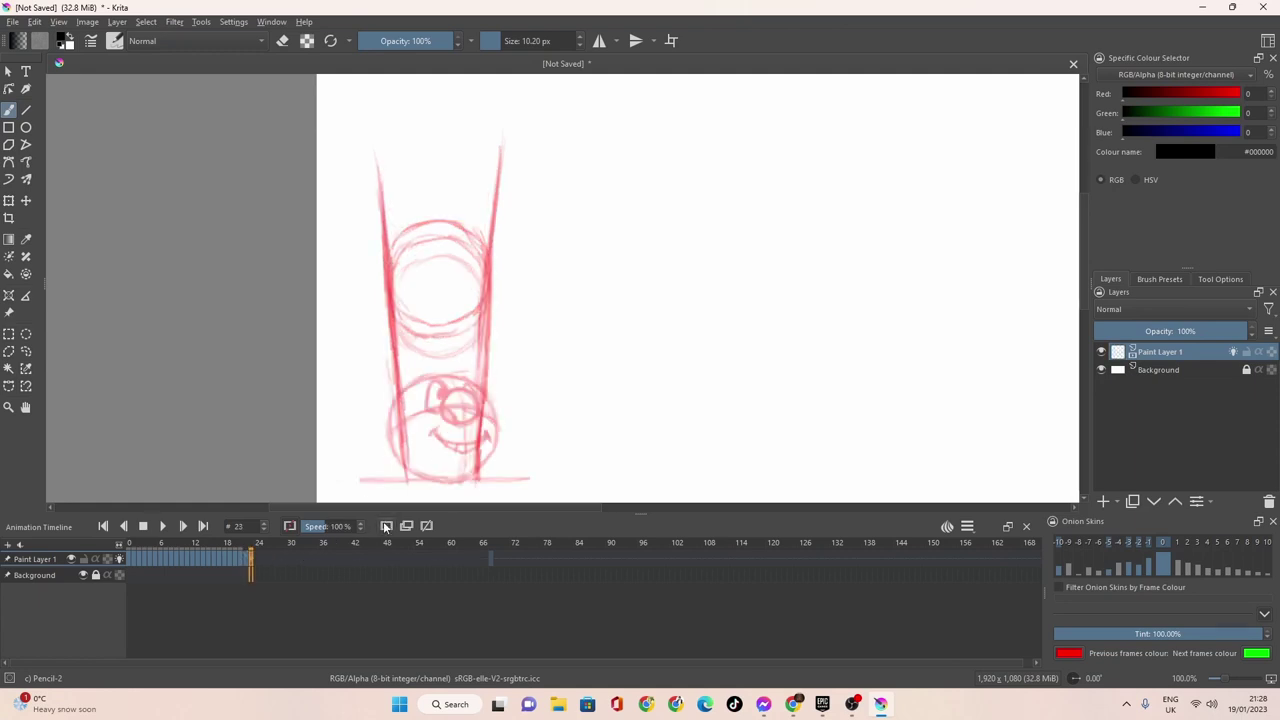
click(246, 558)
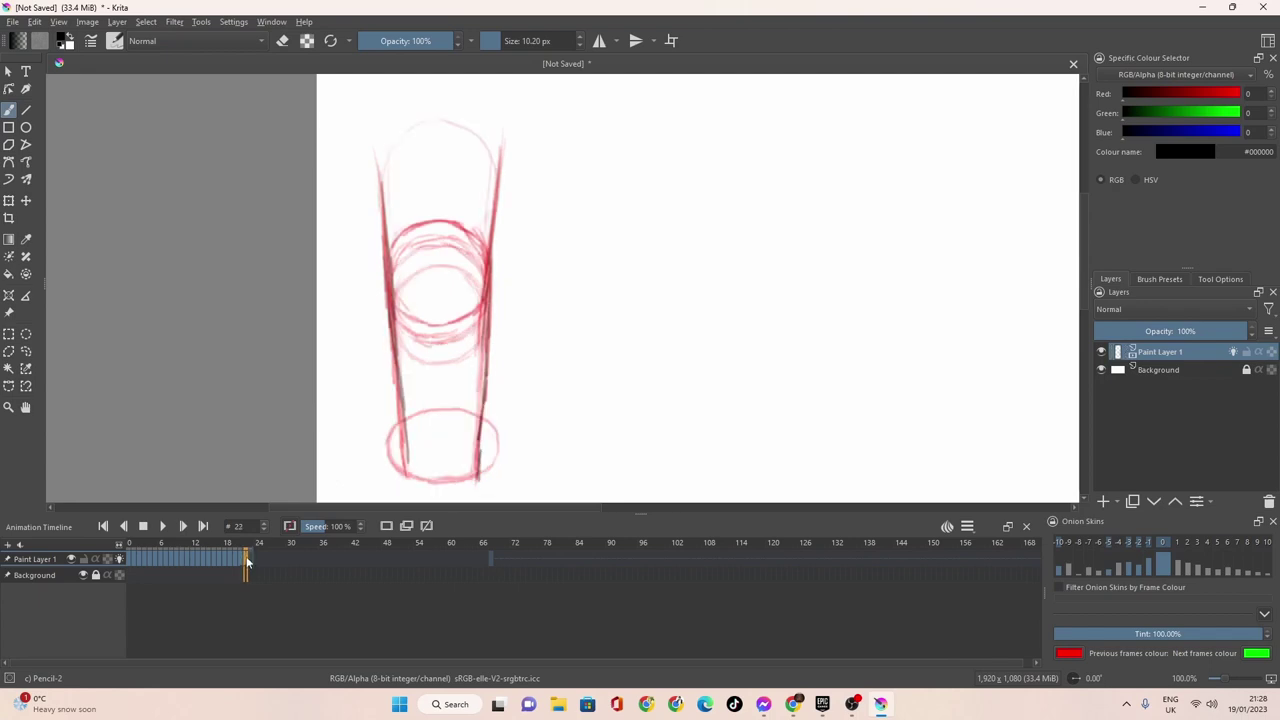
key(period)
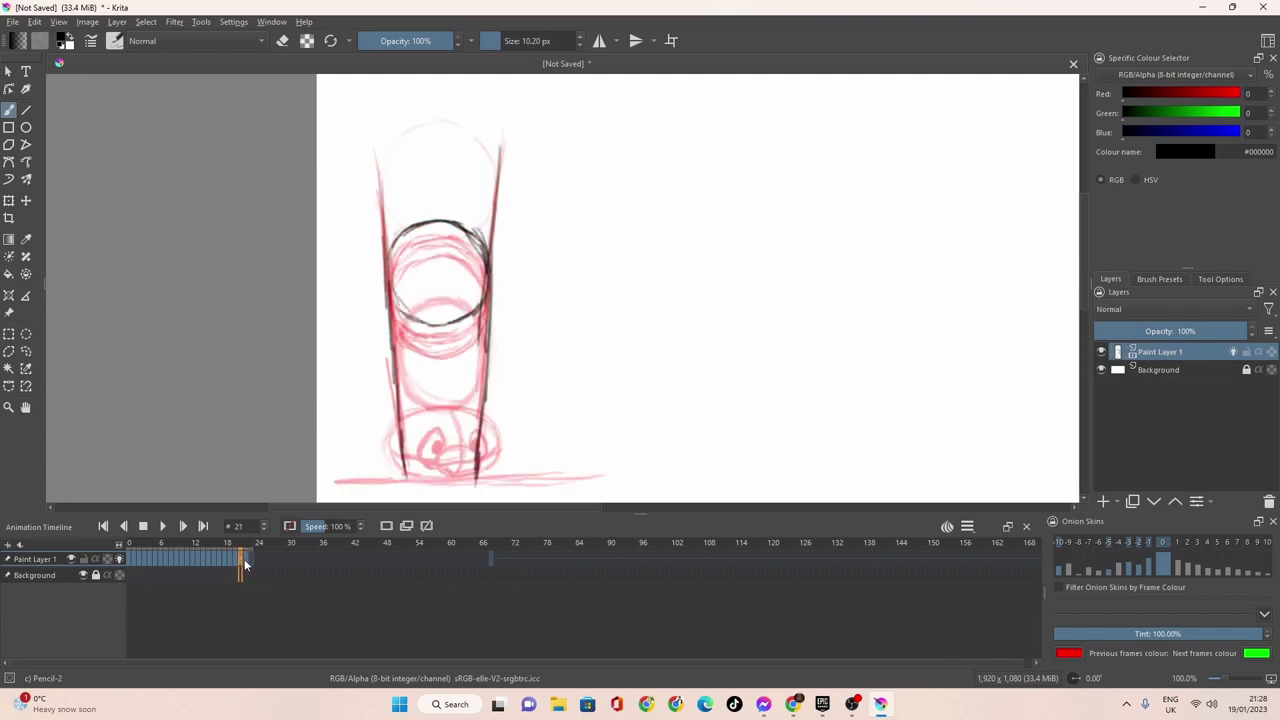
click(248, 563)
mouse_move(410, 223)
mouse_down()
mouse_move(431, 207)
mouse_move(400, 218)
mouse_move(395, 235)
mouse_move(419, 213)
mouse_move(391, 255)
mouse_move(397, 303)
mouse_move(418, 312)
mouse_move(466, 314)
mouse_move(486, 290)
mouse_move(491, 246)
mouse_move(460, 213)
mouse_move(400, 222)
mouse_move(396, 300)
mouse_move(421, 312)
mouse_move(460, 316)
mouse_move(484, 292)
mouse_move(491, 248)
mouse_move(450, 317)
mouse_up()
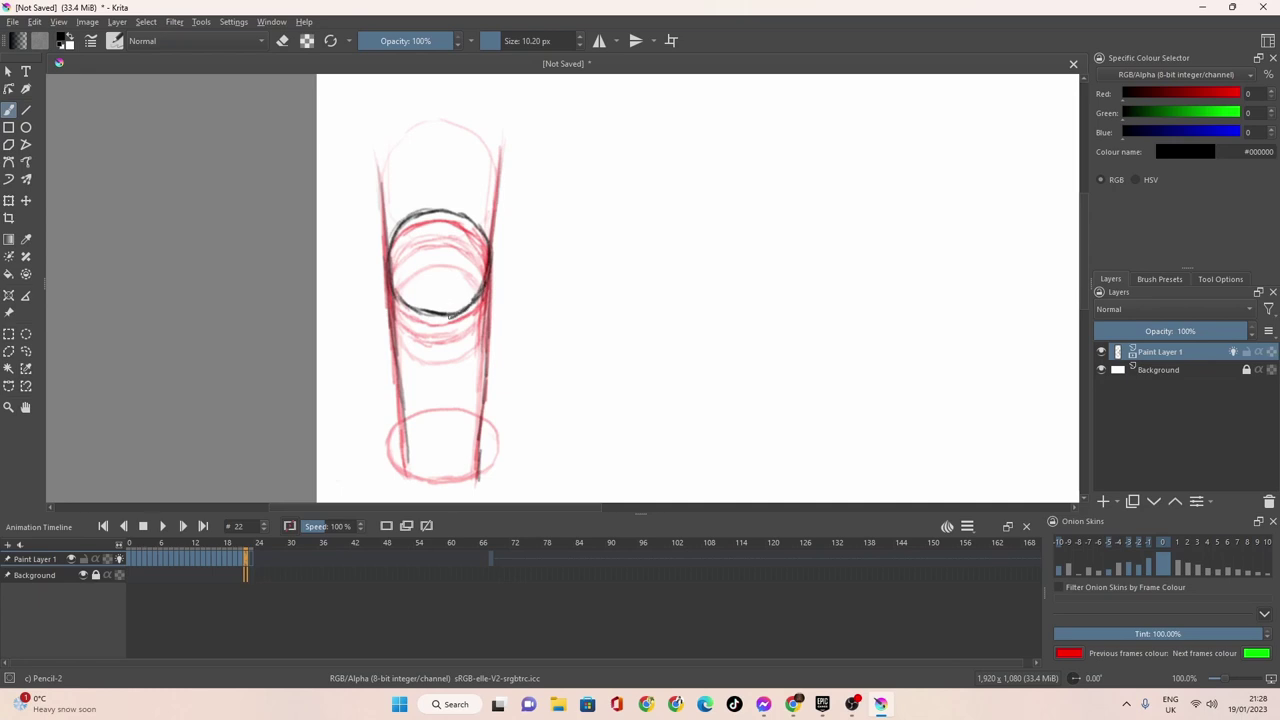
On frame 21, redraw the upper reference circle by tracing its faint onion skin.
click(250, 559)
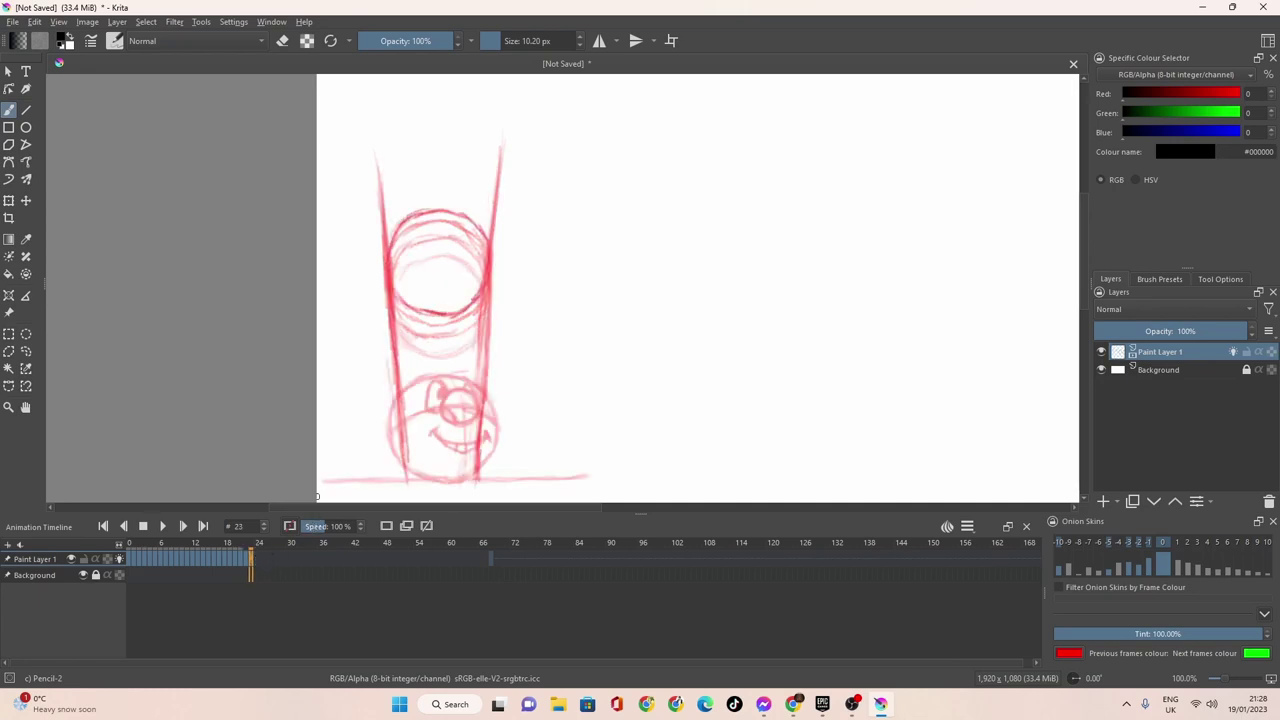
click(241, 560)
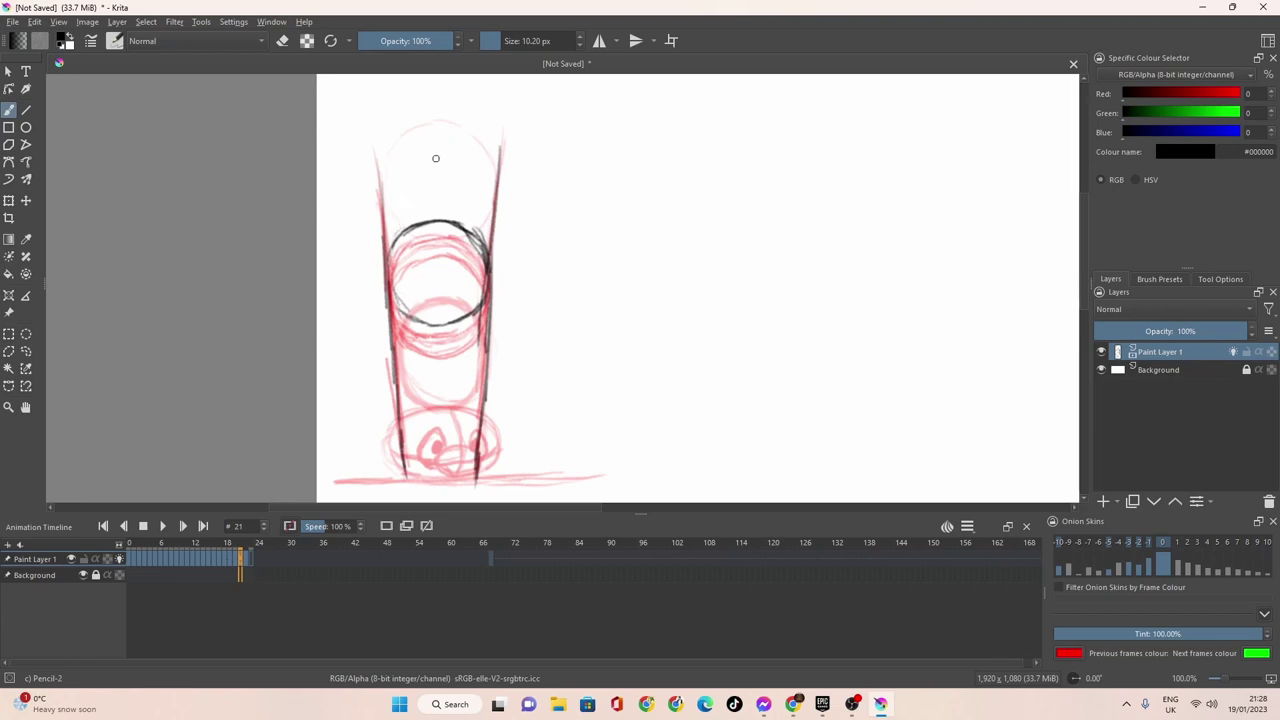
mouse_move(458, 124)
mouse_down()
mouse_move(396, 141)
mouse_move(383, 164)
mouse_move(382, 207)
mouse_move(407, 238)
mouse_move(435, 243)
mouse_move(484, 218)
mouse_move(496, 161)
mouse_move(460, 127)
mouse_up()
click(246, 558)
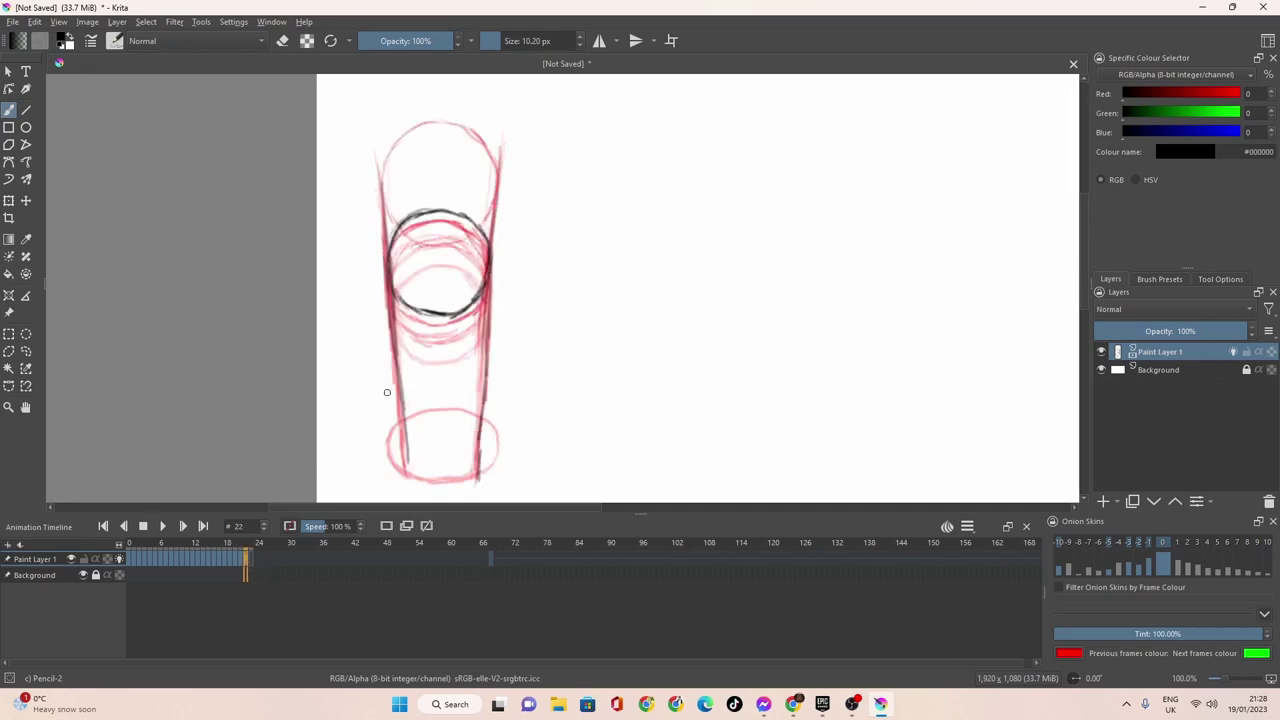
mouse_move(452, 300)
mouse_down()
mouse_move(437, 308)
mouse_move(398, 285)
mouse_move(411, 208)
mouse_up()
click(253, 565)
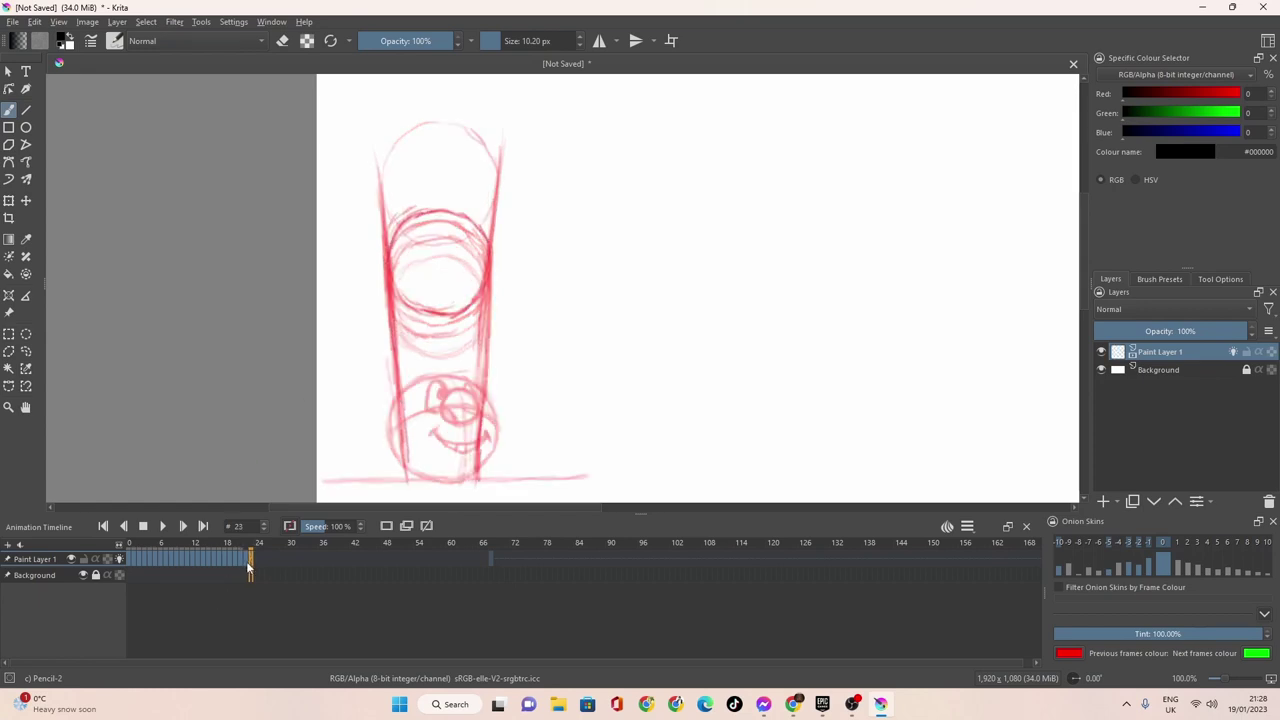
click(248, 558)
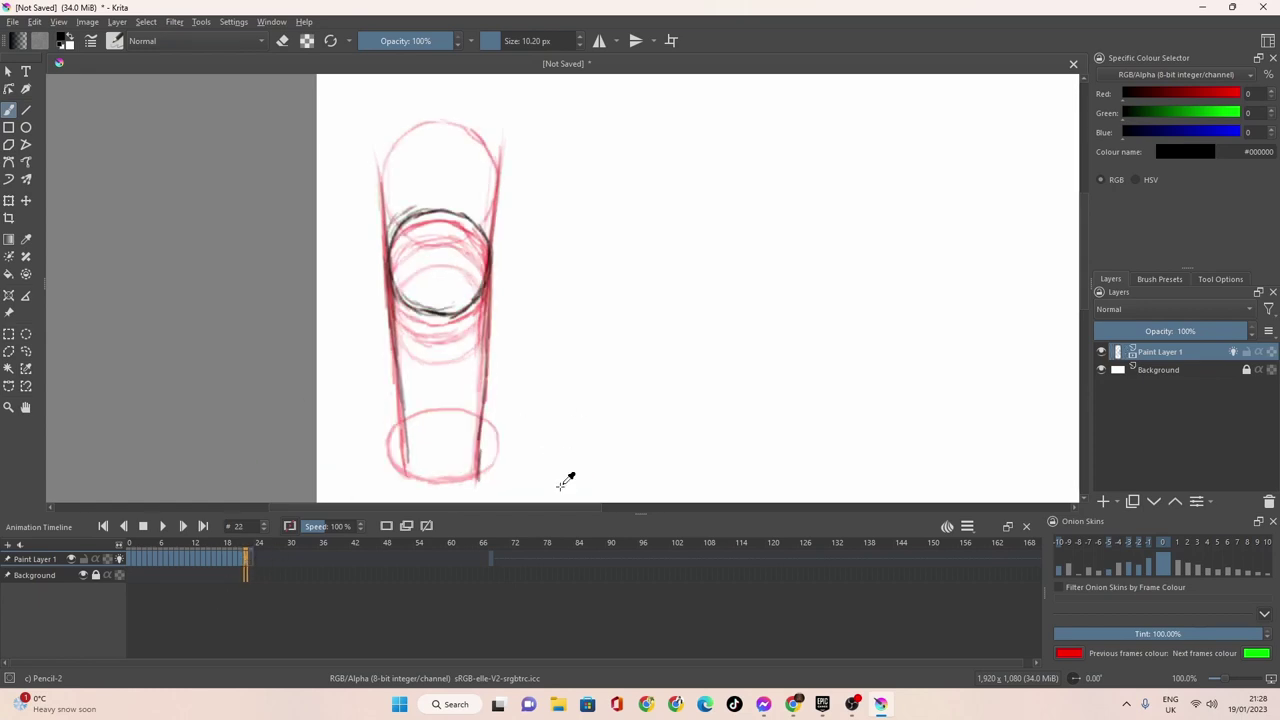
key(ctrl+z)
key(ctrl+z)
key(ctrl+z)
On frame 23, sketch the left and right side lines down to the ground along the onion-skin lines.
drag(252, 555, 253, 557)
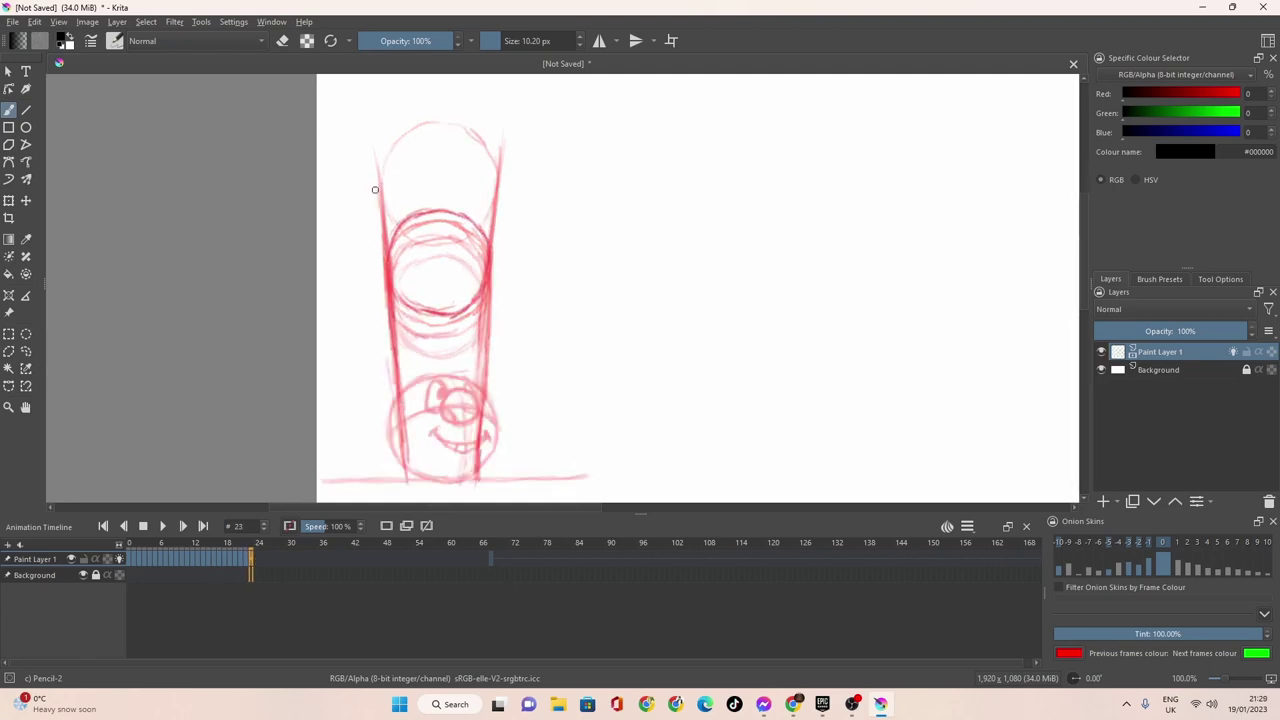
drag(377, 160, 406, 474)
drag(402, 446, 398, 358)
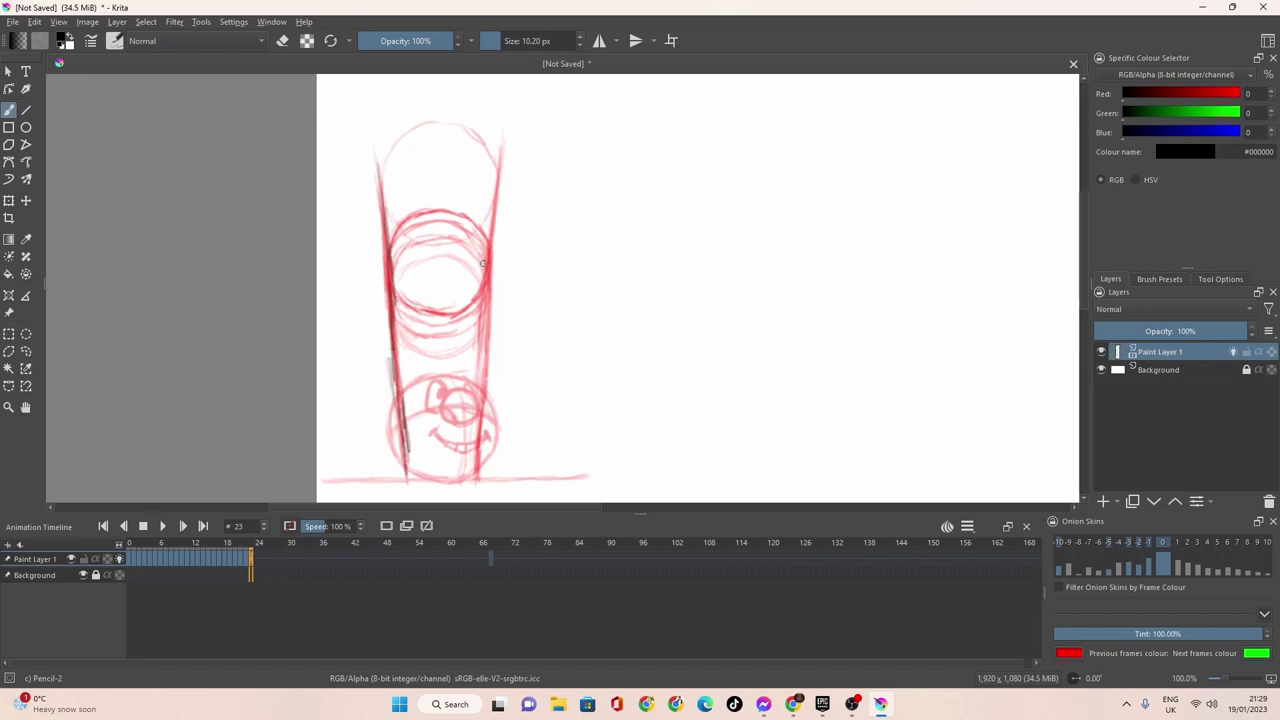
drag(497, 169, 476, 436)
drag(482, 374, 476, 495)
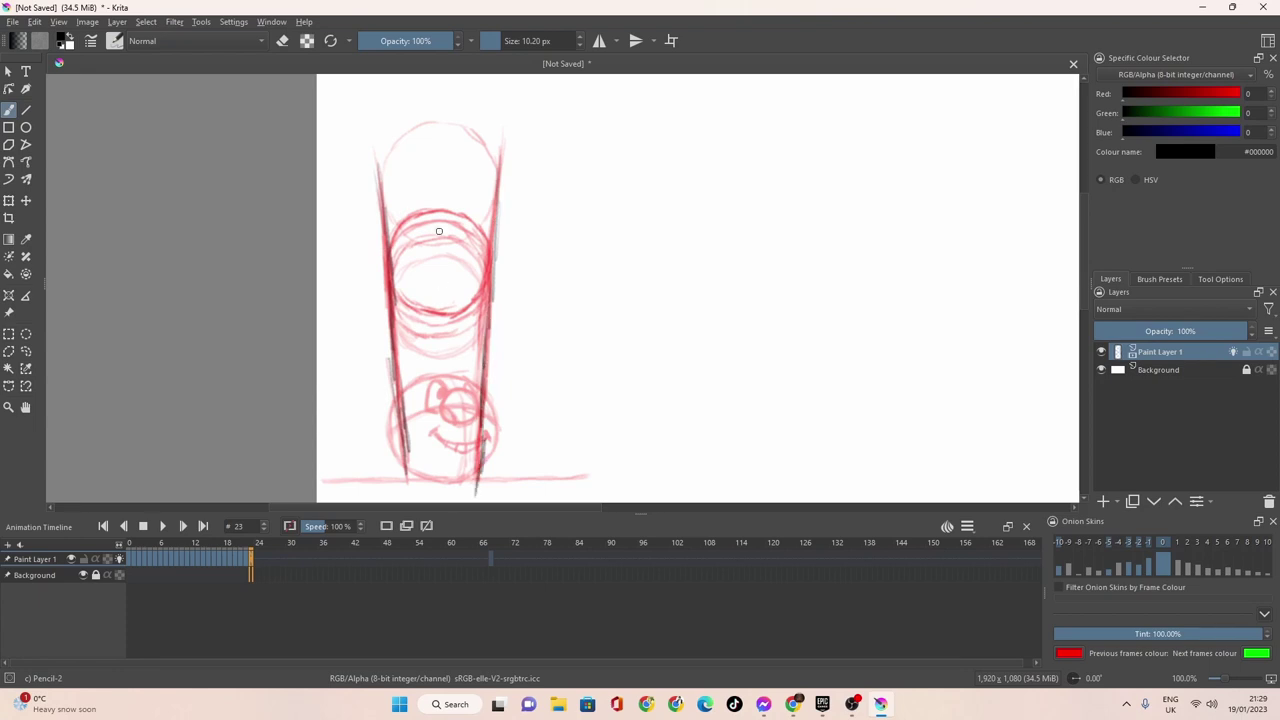
Draw and darken the ball's circle on frame 23, slightly above the frame 22 ball, and add blank frame 24.
drag(394, 286, 390, 249)
mouse_move(480, 207)
mouse_down()
mouse_move(492, 242)
mouse_move(477, 290)
mouse_move(442, 305)
mouse_move(412, 297)
mouse_move(390, 276)
mouse_move(390, 224)
mouse_move(412, 200)
mouse_move(482, 215)
mouse_up()
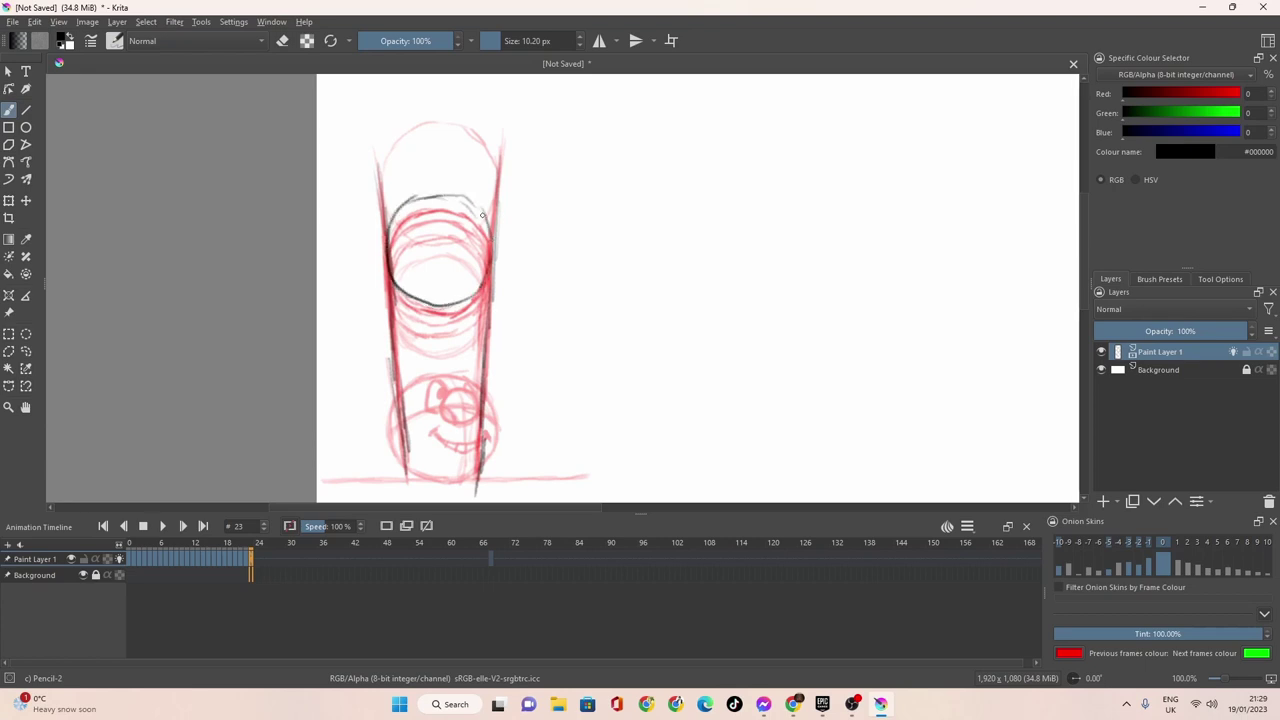
mouse_move(490, 260)
mouse_down()
mouse_move(470, 299)
mouse_move(436, 302)
mouse_move(474, 293)
mouse_move(484, 217)
mouse_move(470, 204)
mouse_move(450, 216)
mouse_move(483, 205)
mouse_move(445, 190)
mouse_up()
drag(460, 194, 397, 219)
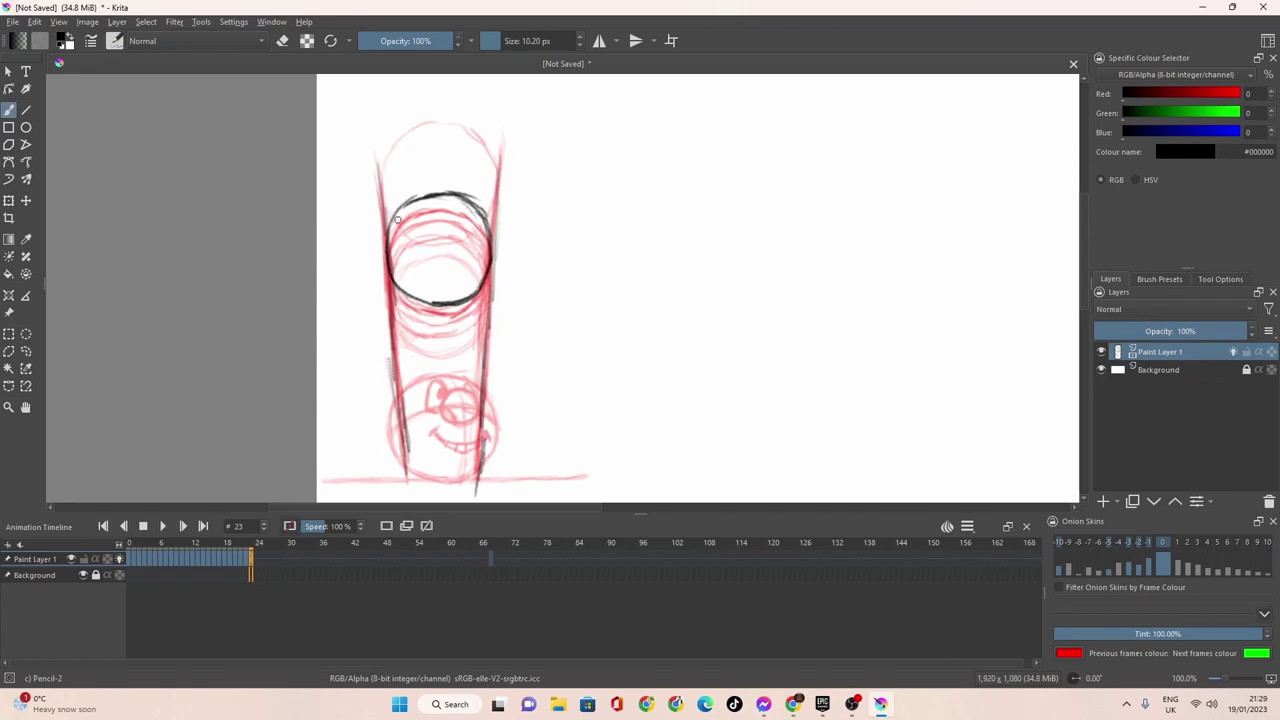
click(258, 555)
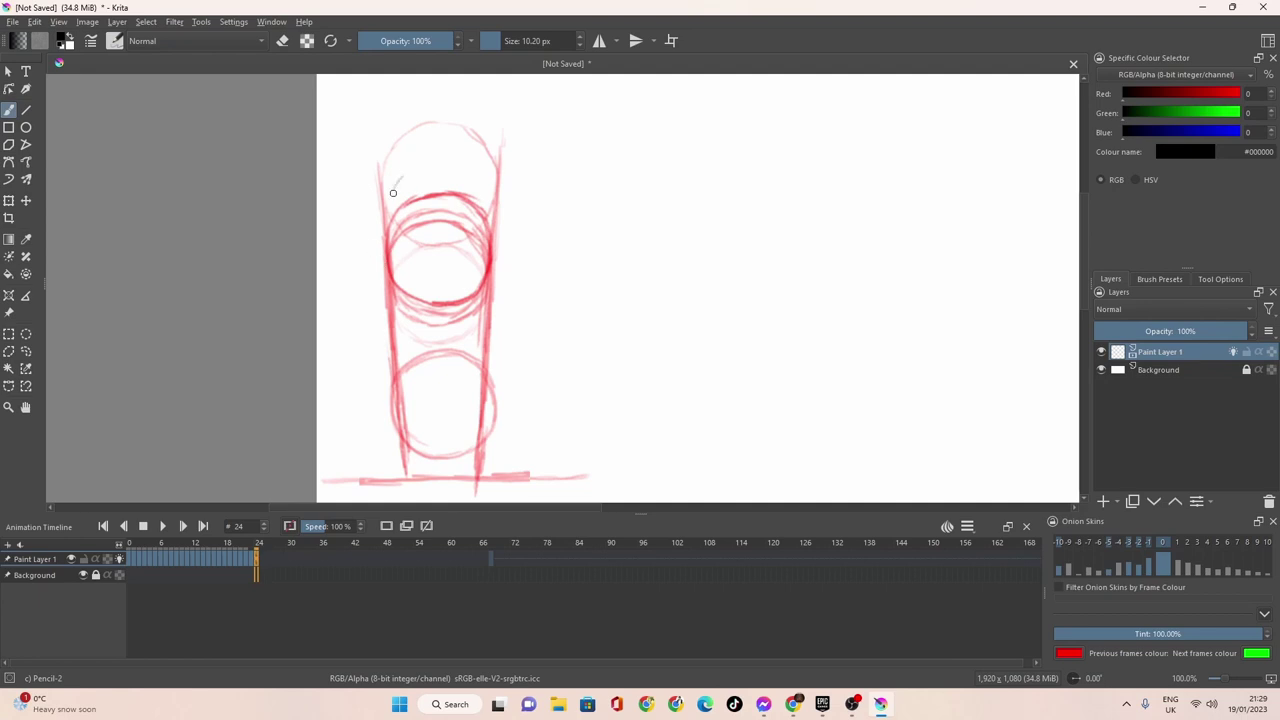
mouse_move(400, 182)
mouse_down()
mouse_move(396, 245)
mouse_move(400, 173)
mouse_move(388, 199)
mouse_move(401, 263)
mouse_up()
key(ctrl+z)
key(ctrl+z)
key(ctrl+z)
key(ctrl+z)
key(ctrl+z)
key(ctrl+z)
key(ctrl+z)
key(ctrl+z)
key(ctrl+z)
Draw the ball's circle on frame 24, slightly above the frame 23 ball.
mouse_move(390, 237)
mouse_down()
mouse_move(410, 288)
mouse_move(480, 278)
mouse_move(476, 200)
mouse_move(455, 189)
mouse_move(399, 203)
mouse_move(390, 245)
mouse_up()
drag(448, 183, 481, 207)
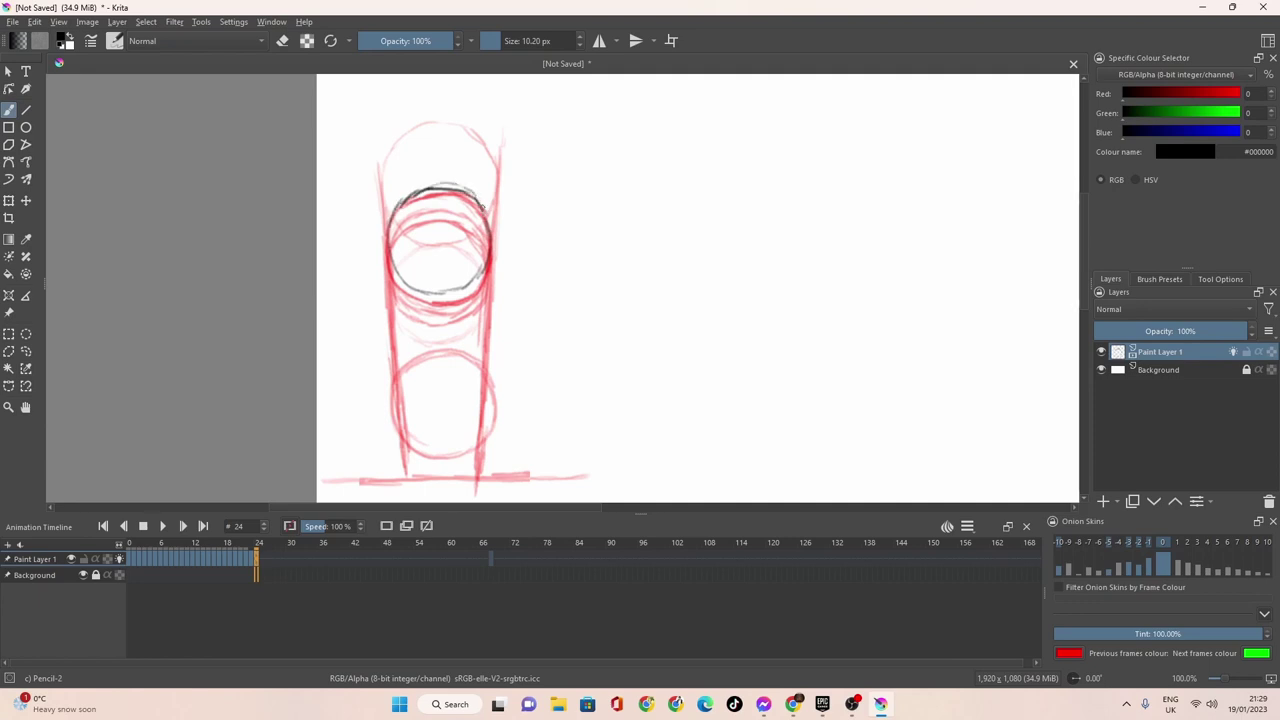
drag(490, 254, 474, 280)
Add blank frame 25 and redraw the upper reference circle on frame 24 over its onion skin.
click(262, 569)
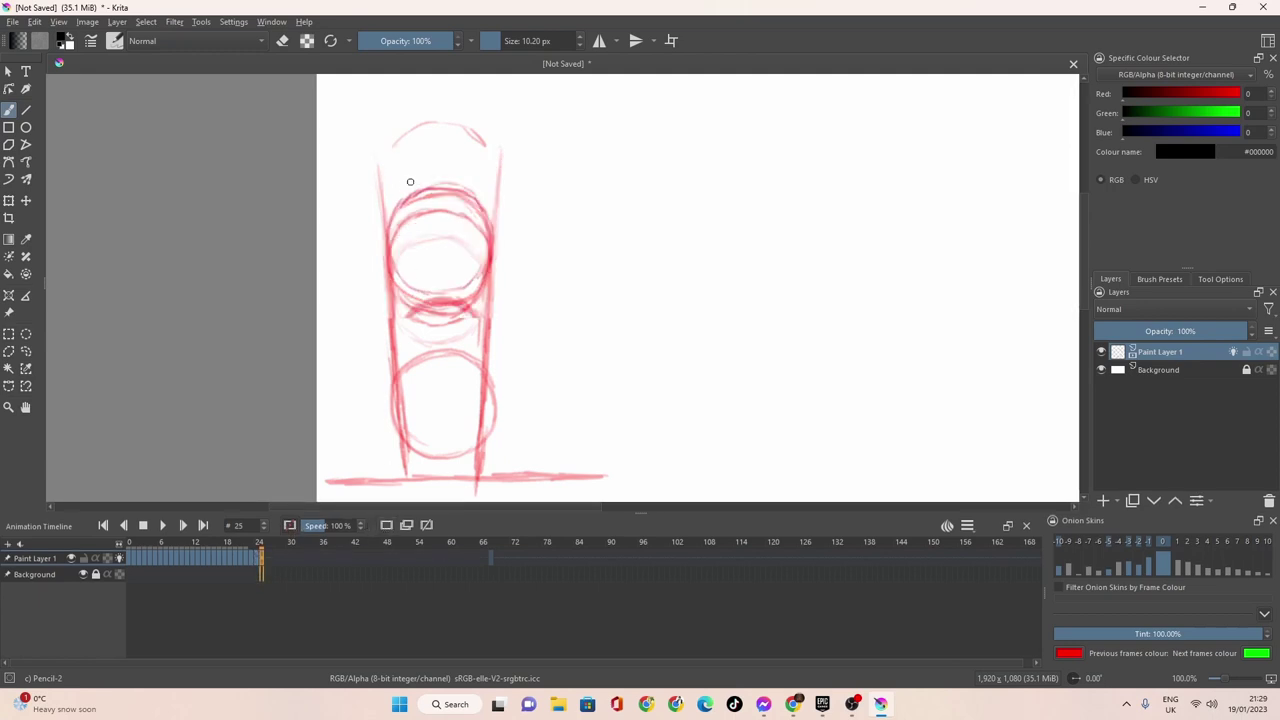
click(255, 555)
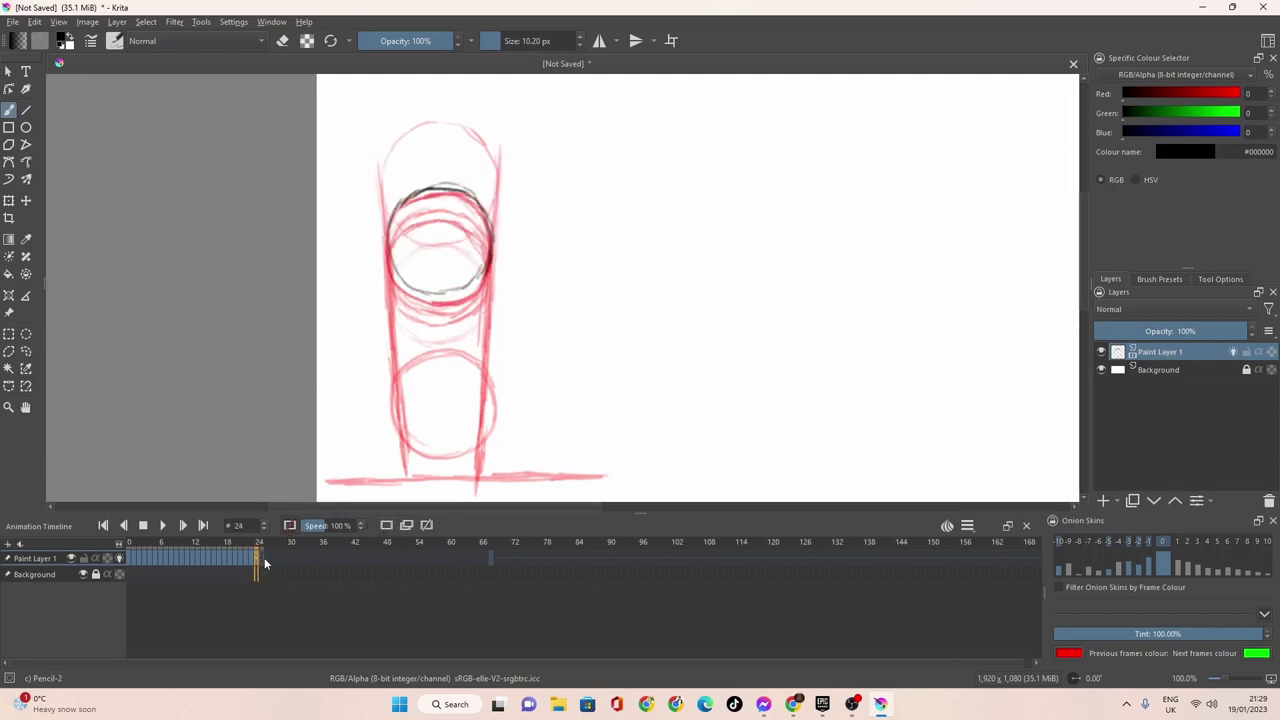
click(264, 557)
click(255, 557)
mouse_move(454, 124)
mouse_down()
mouse_move(406, 135)
mouse_move(384, 176)
mouse_move(402, 229)
mouse_move(452, 237)
mouse_move(394, 224)
mouse_move(446, 245)
mouse_move(488, 216)
mouse_move(499, 170)
mouse_move(480, 139)
mouse_move(440, 123)
mouse_up()
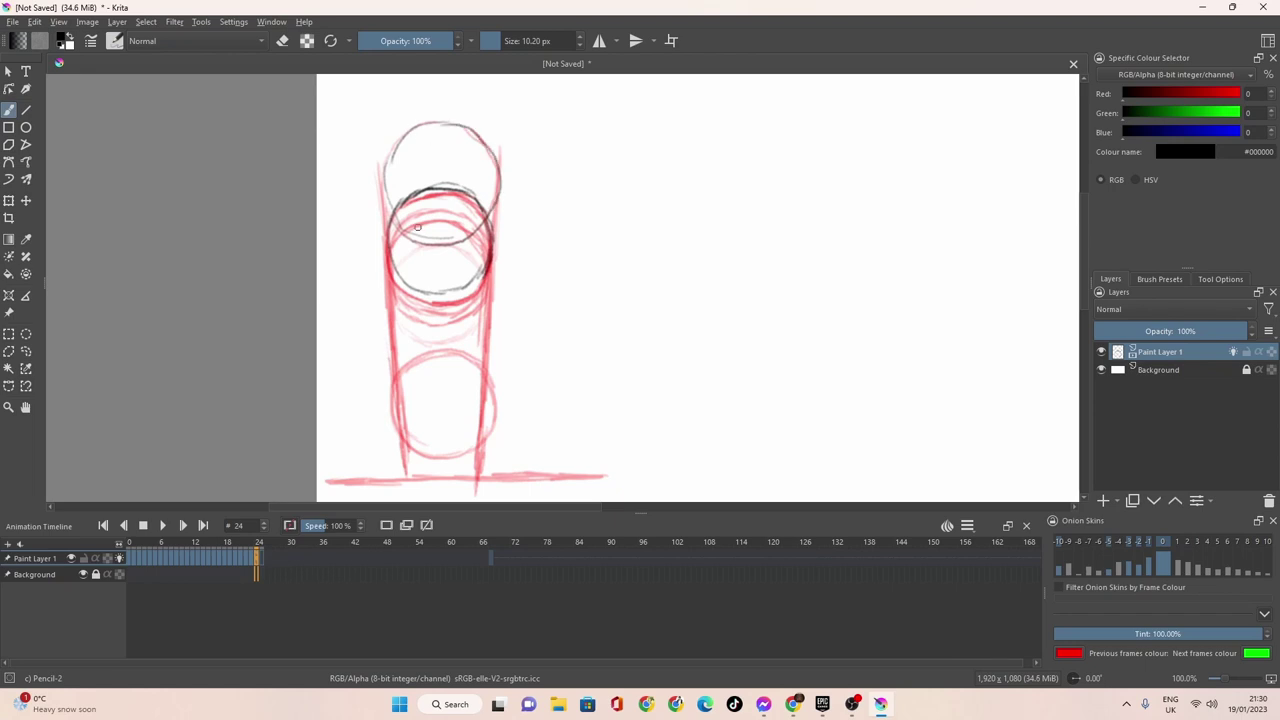
Draw and darken the ball's circle on frame 25, slightly above the frame 24 ball.
click(264, 551)
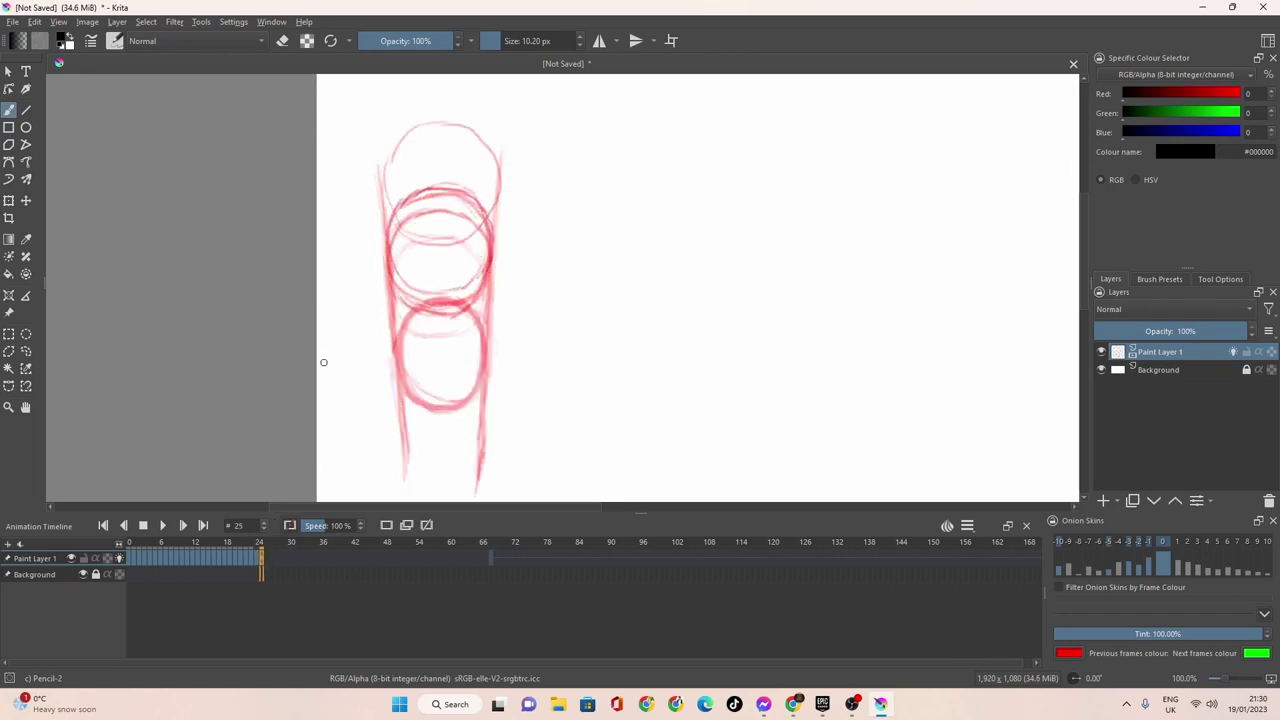
mouse_move(429, 177)
mouse_down()
mouse_move(440, 176)
mouse_move(396, 196)
mouse_move(387, 230)
mouse_move(412, 284)
mouse_move(459, 281)
mouse_move(493, 240)
mouse_move(472, 190)
mouse_move(433, 179)
mouse_move(489, 201)
mouse_move(493, 233)
mouse_up()
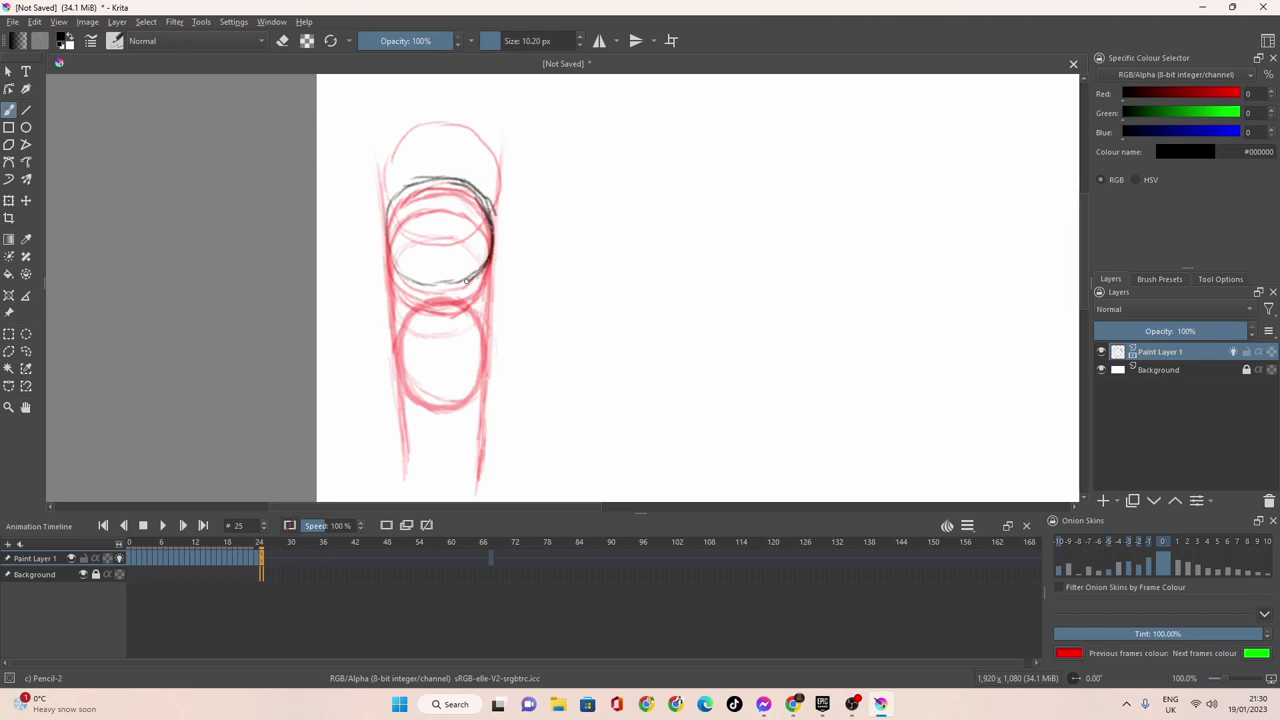
mouse_move(466, 281)
mouse_down()
mouse_move(430, 284)
mouse_move(385, 224)
mouse_move(418, 180)
mouse_move(448, 174)
mouse_move(492, 236)
mouse_up()
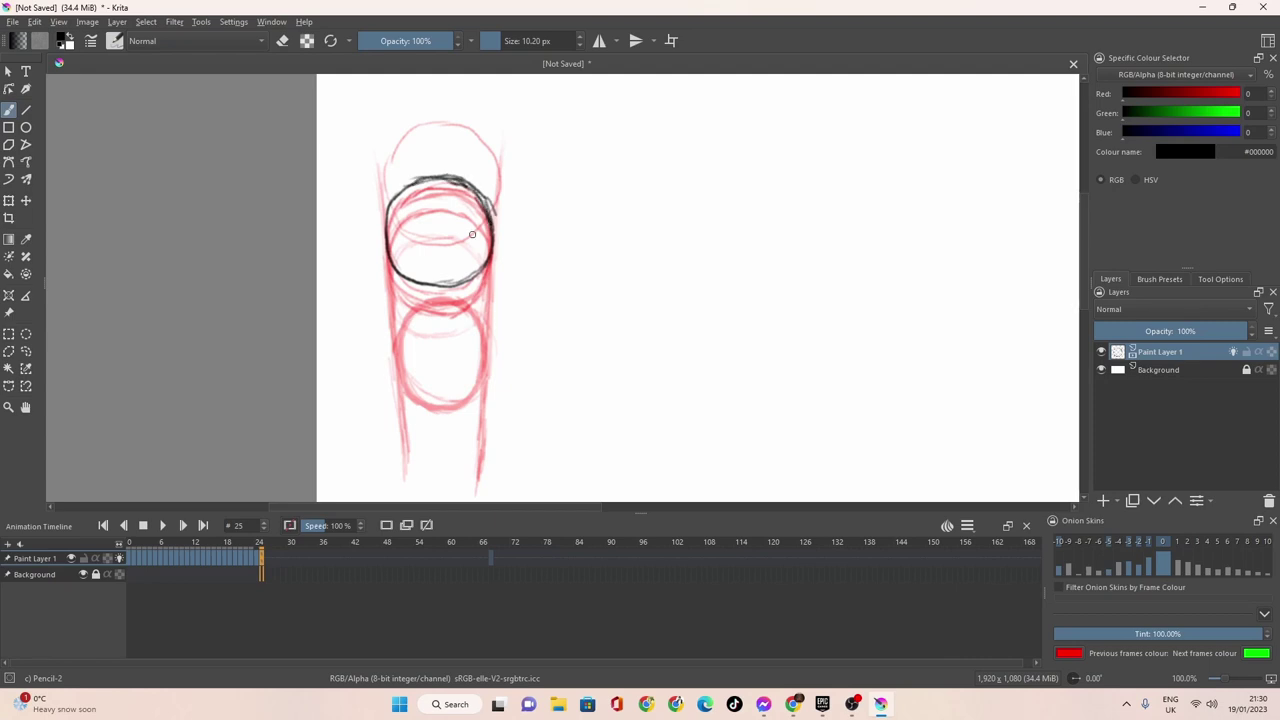
Draw the ball's circle on frames 26 and 27, each slightly higher than the last, and add blank frame 28.
click(266, 558)
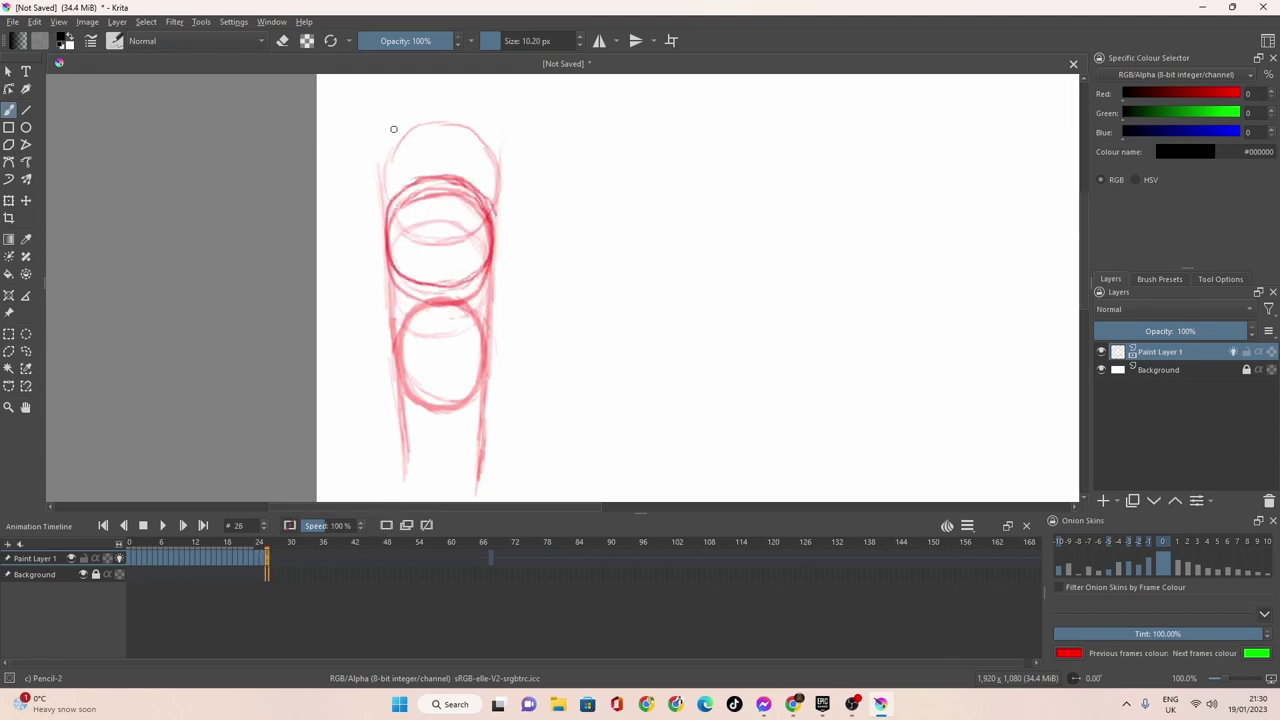
mouse_move(439, 169)
mouse_down()
mouse_move(386, 200)
mouse_move(392, 254)
mouse_move(432, 280)
mouse_move(474, 268)
mouse_move(478, 188)
mouse_move(492, 218)
mouse_move(452, 169)
mouse_move(398, 186)
mouse_move(389, 240)
mouse_move(432, 281)
mouse_move(470, 269)
mouse_move(492, 224)
mouse_move(455, 173)
mouse_move(405, 176)
mouse_move(381, 228)
mouse_up()
click(271, 560)
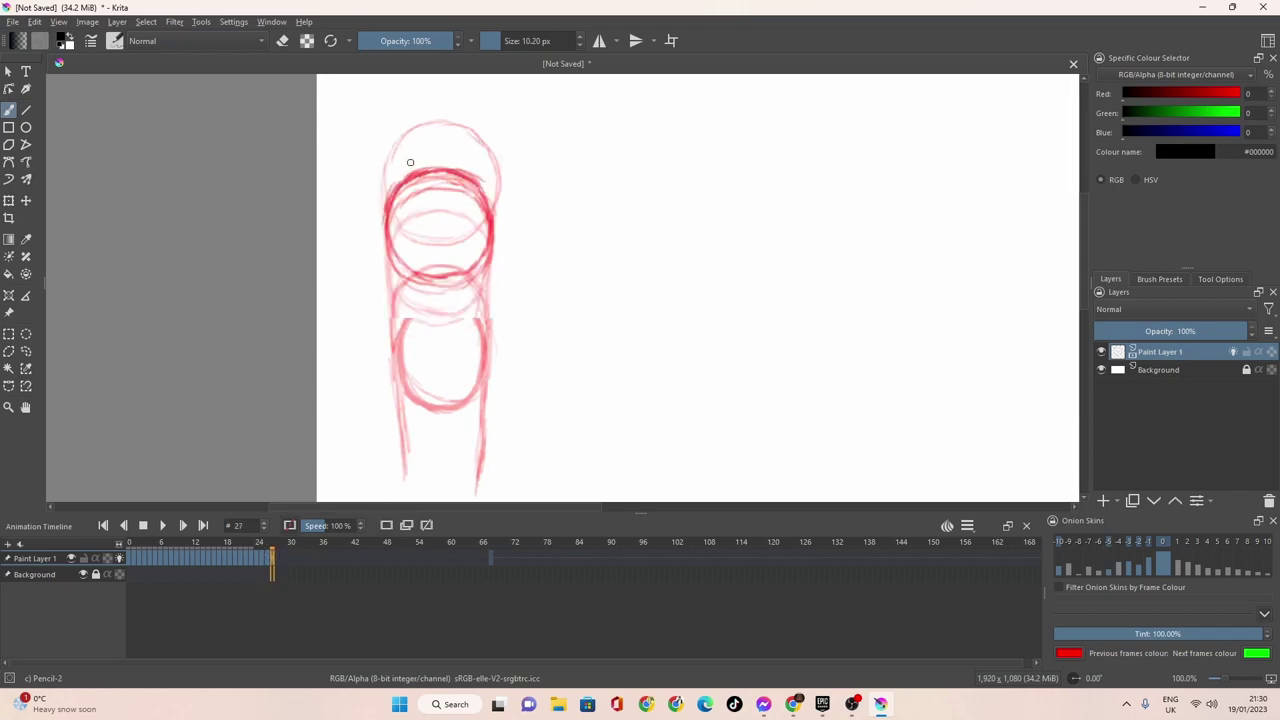
mouse_move(389, 224)
mouse_down()
mouse_move(391, 178)
mouse_move(393, 238)
mouse_move(410, 260)
mouse_move(457, 265)
mouse_move(481, 247)
mouse_move(476, 173)
mouse_move(448, 160)
mouse_move(416, 161)
mouse_move(391, 188)
mouse_move(433, 160)
mouse_move(461, 161)
mouse_move(495, 224)
mouse_move(446, 268)
mouse_move(426, 265)
mouse_move(473, 256)
mouse_move(490, 232)
mouse_move(478, 252)
mouse_move(421, 265)
mouse_move(390, 188)
mouse_up()
click(278, 560)
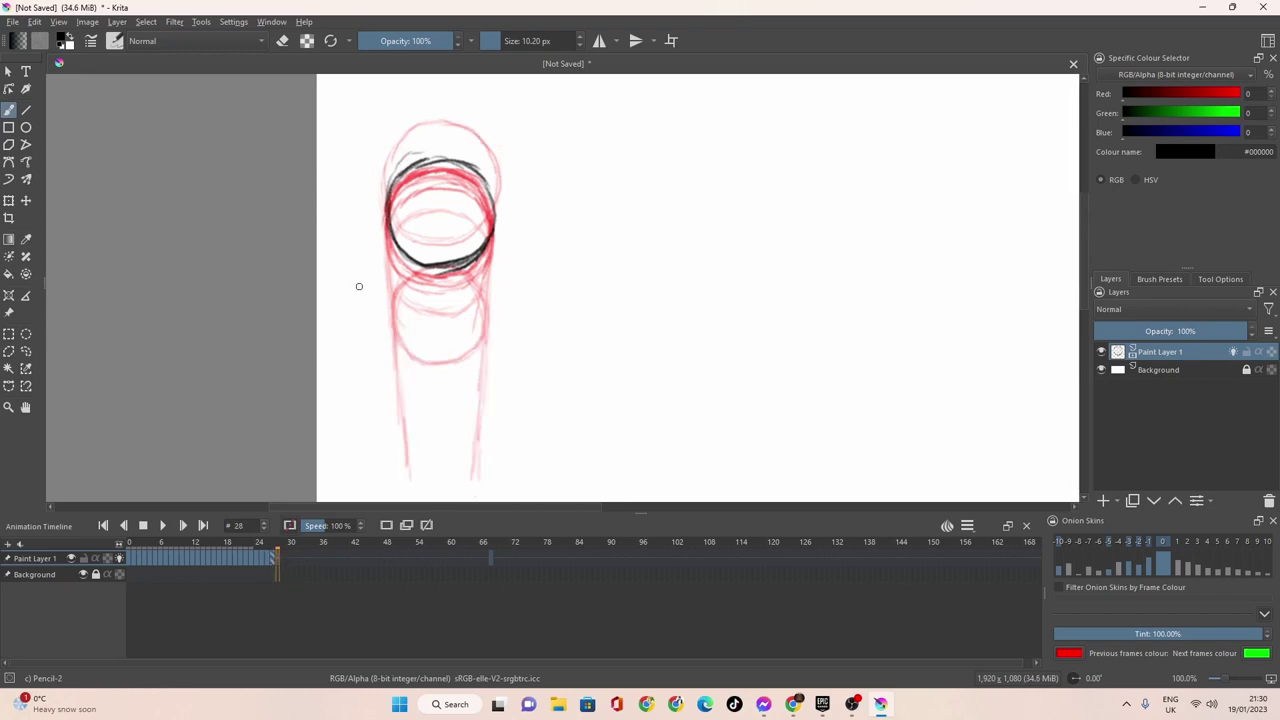
key(Insert)
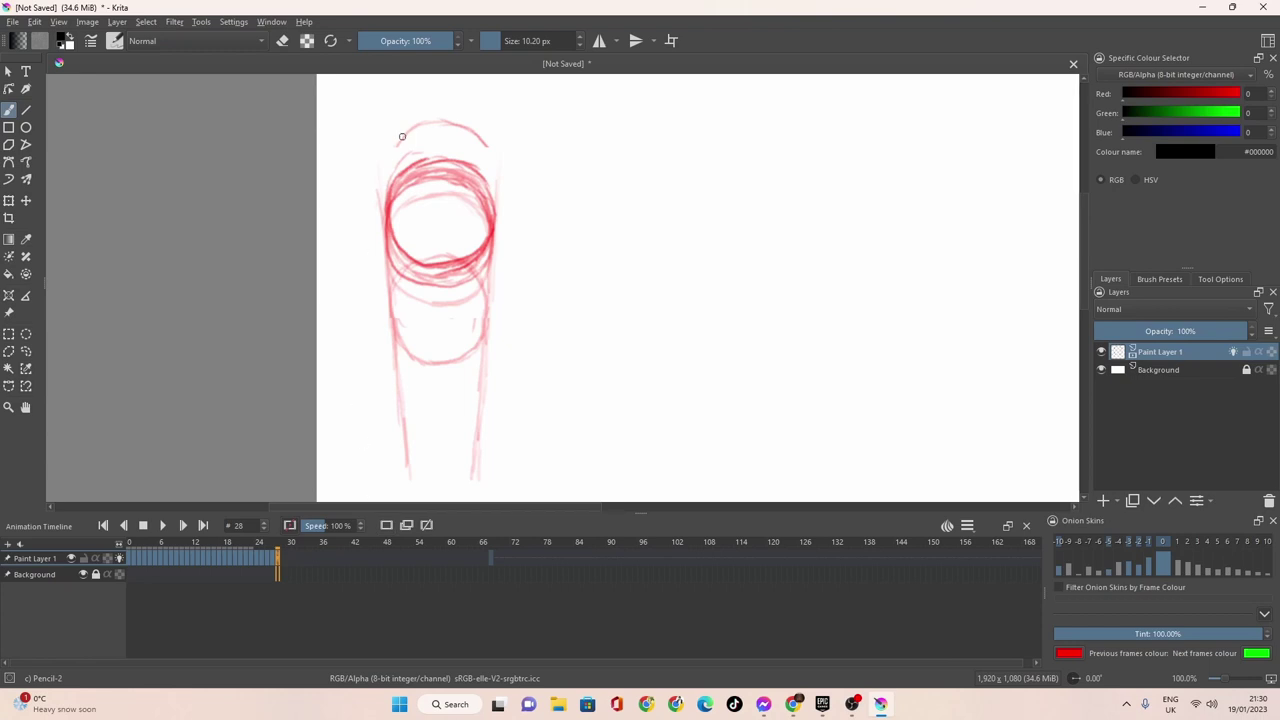
Compare frames 27 and 28, and redraw the upper reference circle on frame 27 over its onion skin.
key(Left)
key(Right)
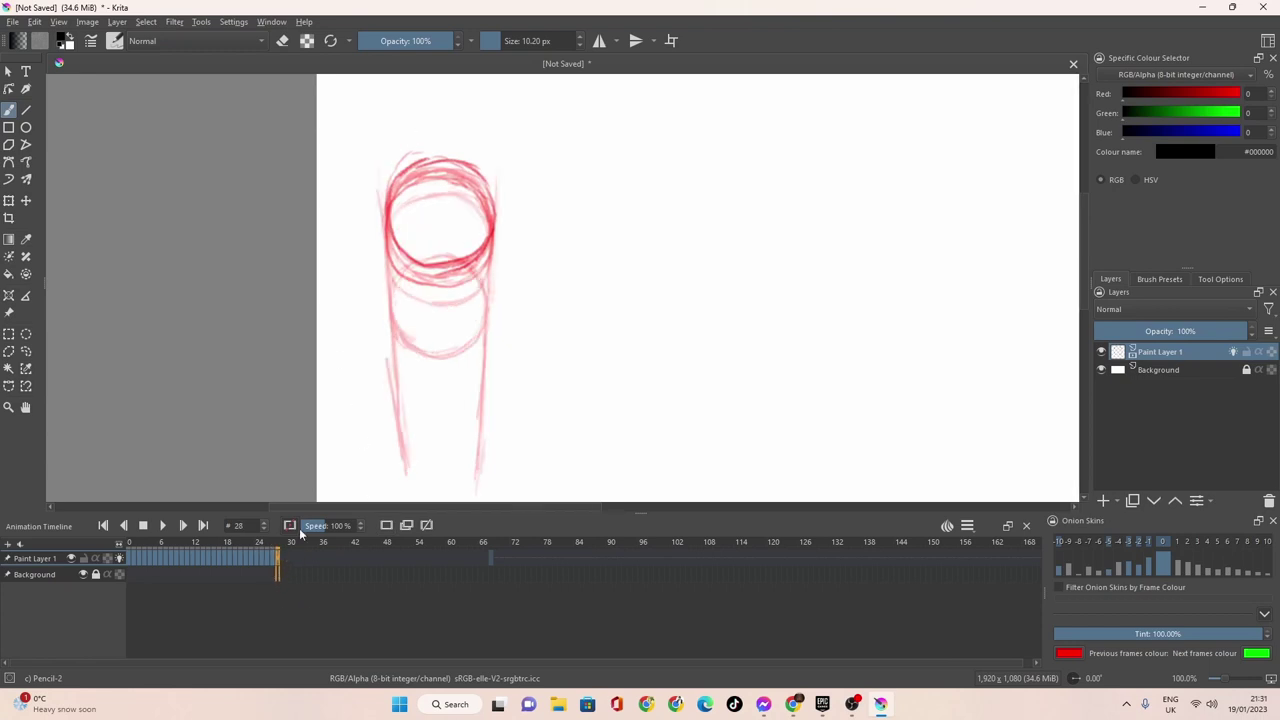
click(273, 557)
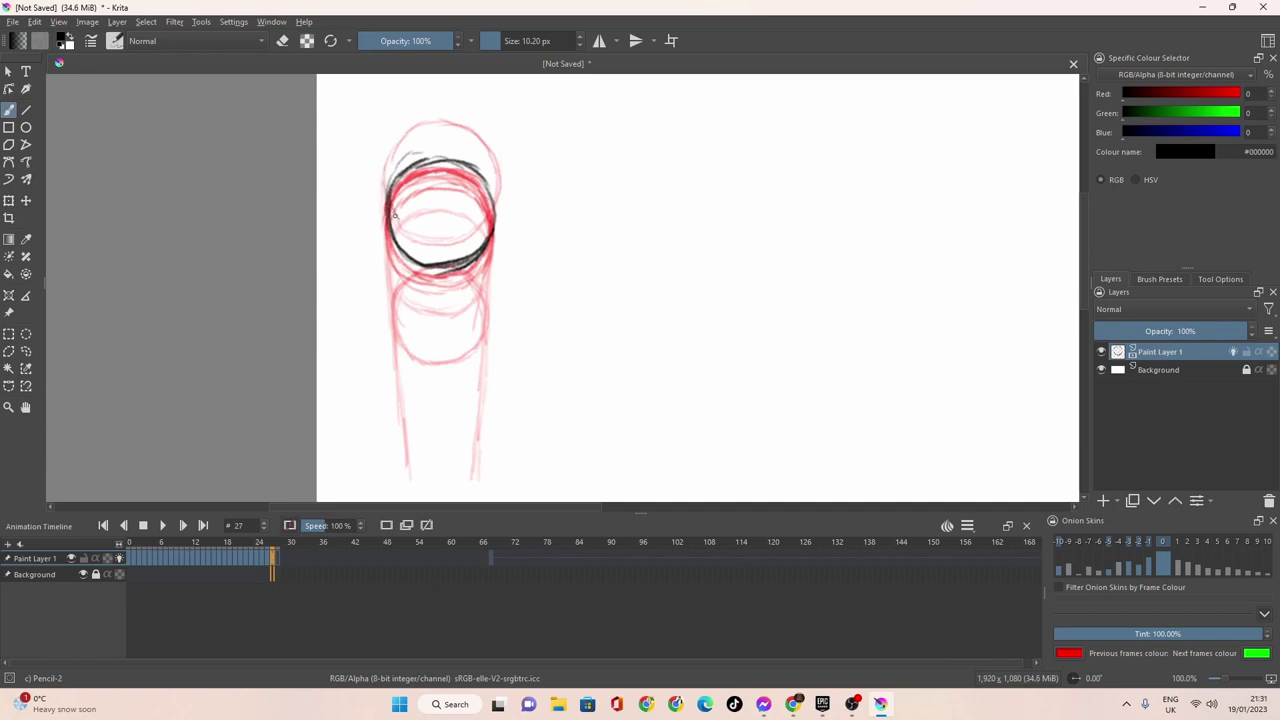
mouse_move(487, 215)
mouse_down()
mouse_move(489, 143)
mouse_move(460, 117)
mouse_move(486, 148)
mouse_move(456, 123)
mouse_move(423, 121)
mouse_move(398, 138)
mouse_move(386, 207)
mouse_up()
Draw the ball's circle on frame 28 and on a new blank frame 29, each slightly higher than the last.
click(280, 552)
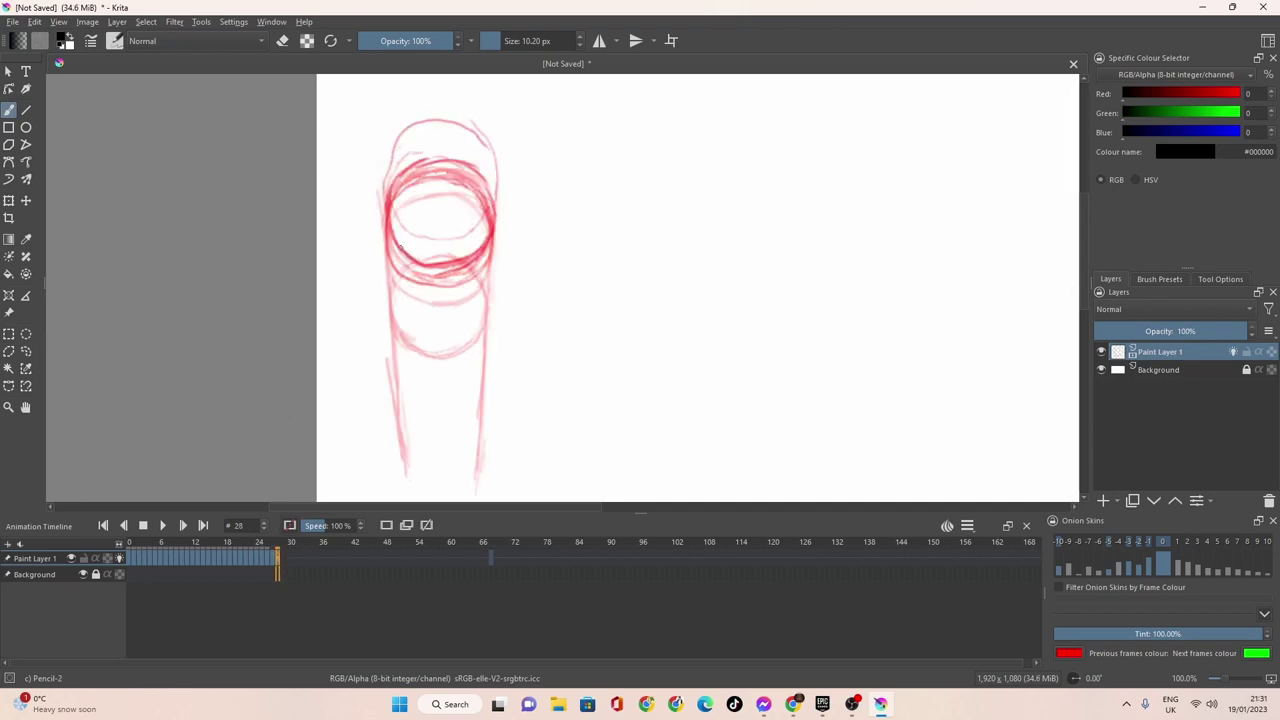
mouse_move(401, 246)
mouse_down()
mouse_move(424, 255)
mouse_move(393, 214)
mouse_up()
mouse_move(396, 150)
mouse_down()
mouse_move(469, 147)
mouse_move(489, 167)
mouse_move(496, 212)
mouse_move(466, 244)
mouse_move(405, 235)
mouse_move(390, 172)
mouse_move(408, 150)
mouse_move(389, 161)
mouse_move(417, 137)
mouse_move(459, 136)
mouse_move(493, 168)
mouse_move(497, 199)
mouse_move(468, 245)
mouse_move(420, 247)
mouse_move(394, 226)
mouse_move(391, 172)
mouse_move(418, 139)
mouse_move(461, 136)
mouse_move(494, 172)
mouse_move(494, 218)
mouse_up()
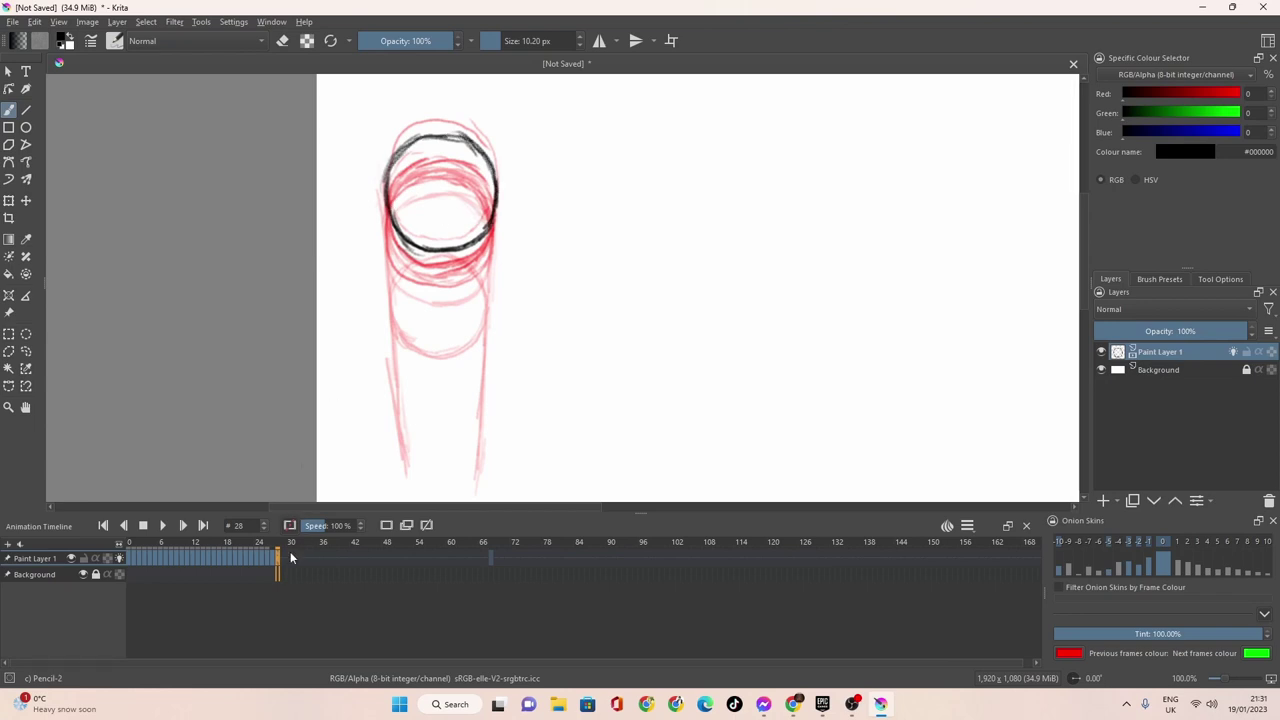
click(386, 525)
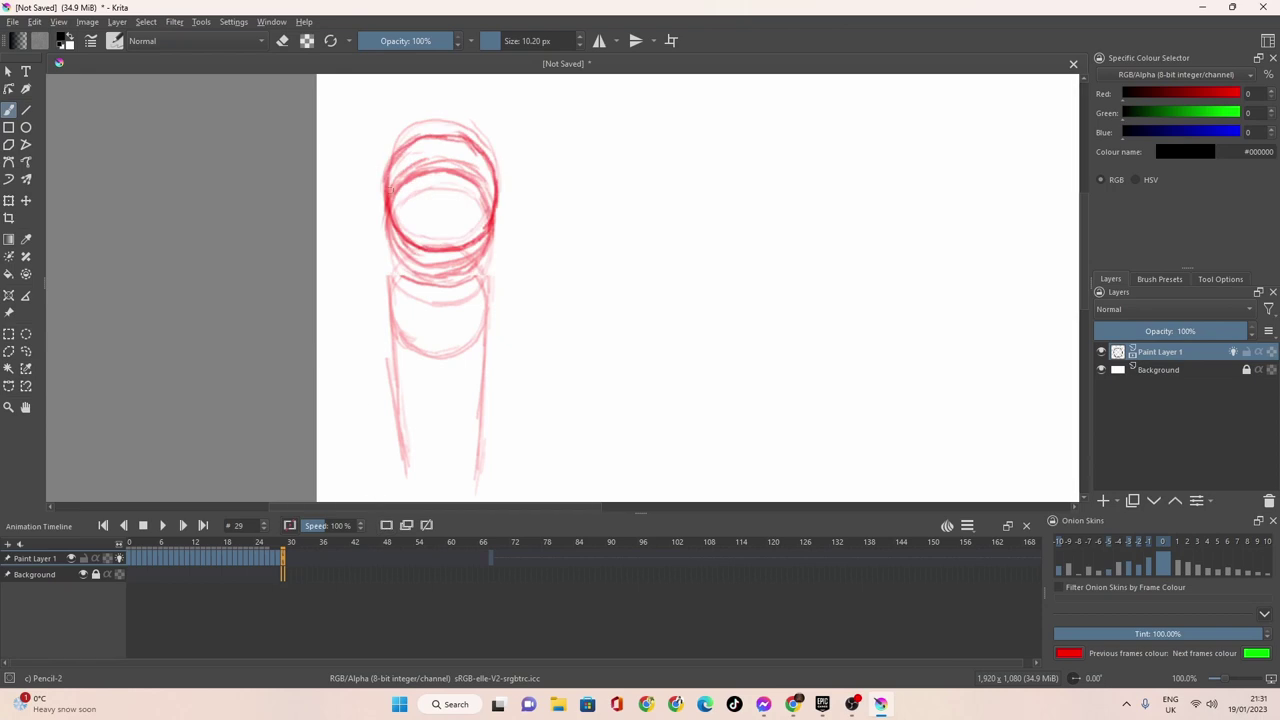
mouse_move(440, 133)
mouse_down()
mouse_move(406, 137)
mouse_move(430, 239)
mouse_move(447, 241)
mouse_move(483, 221)
mouse_move(499, 169)
mouse_move(481, 232)
mouse_move(487, 149)
mouse_move(428, 128)
mouse_up()
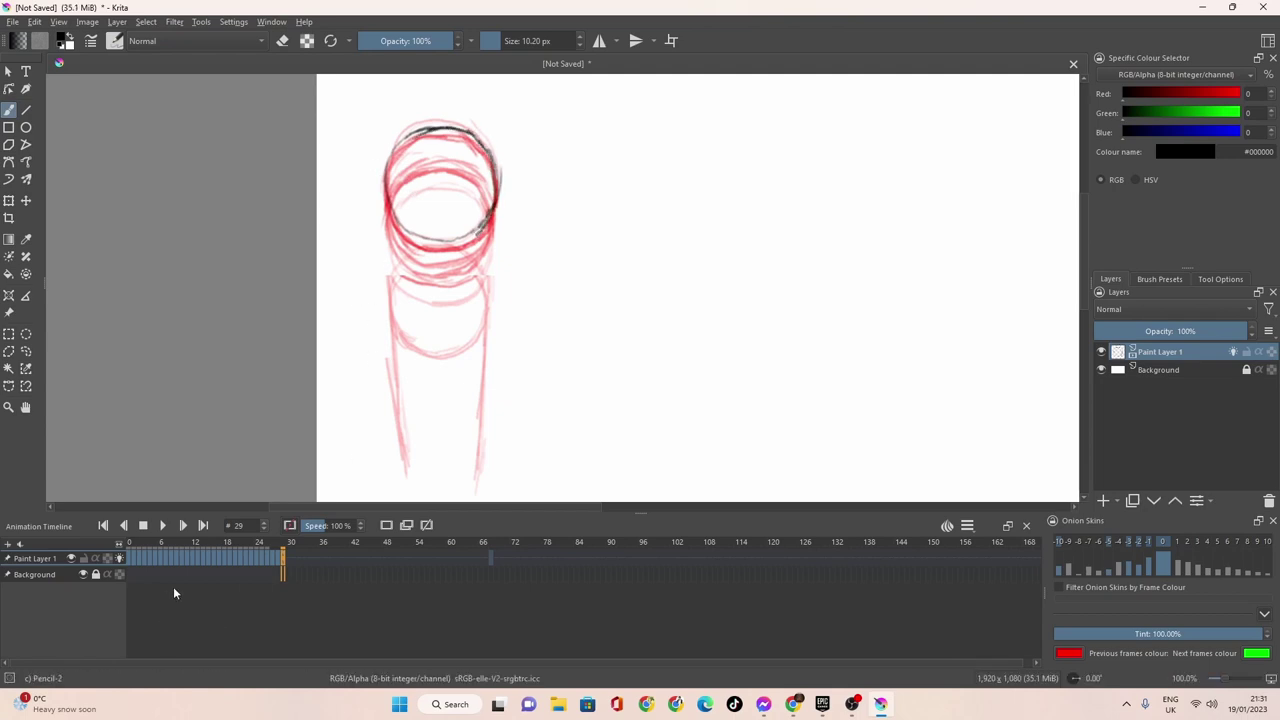
Play the animation from frame 0 and check the ball's upward motion around frames 18 and 19.
click(128, 558)
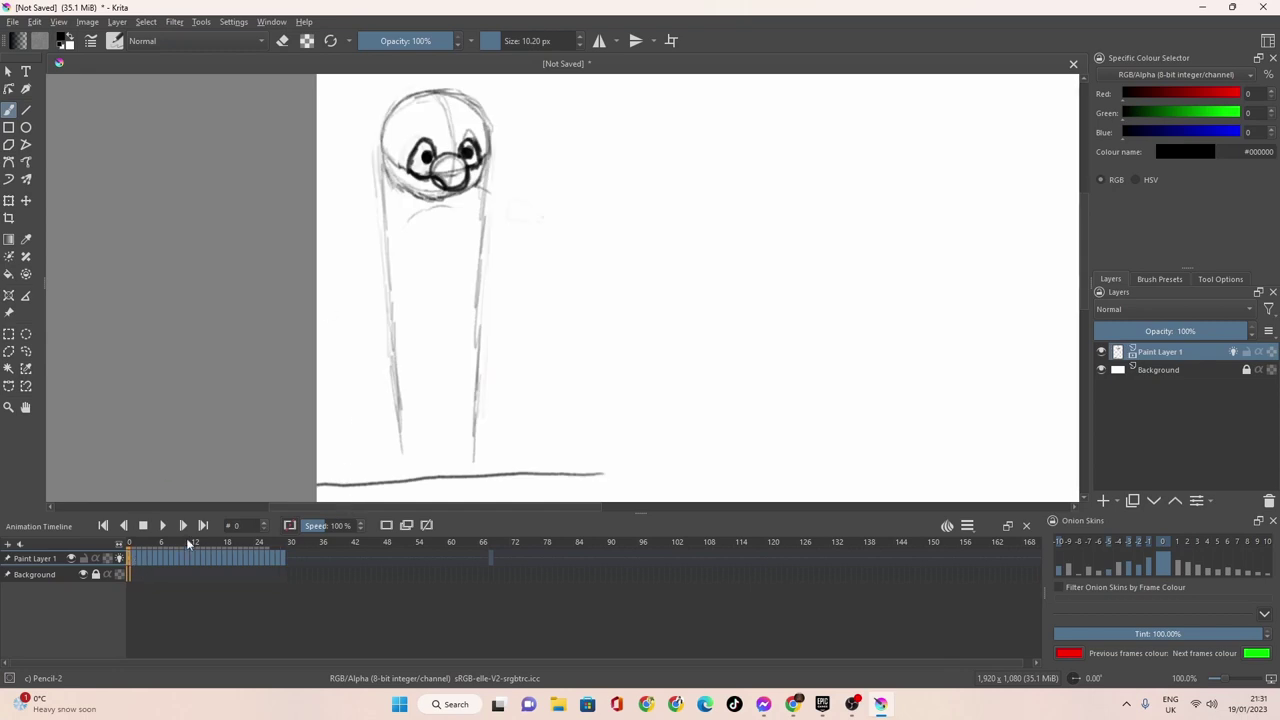
click(166, 526)
click(164, 525)
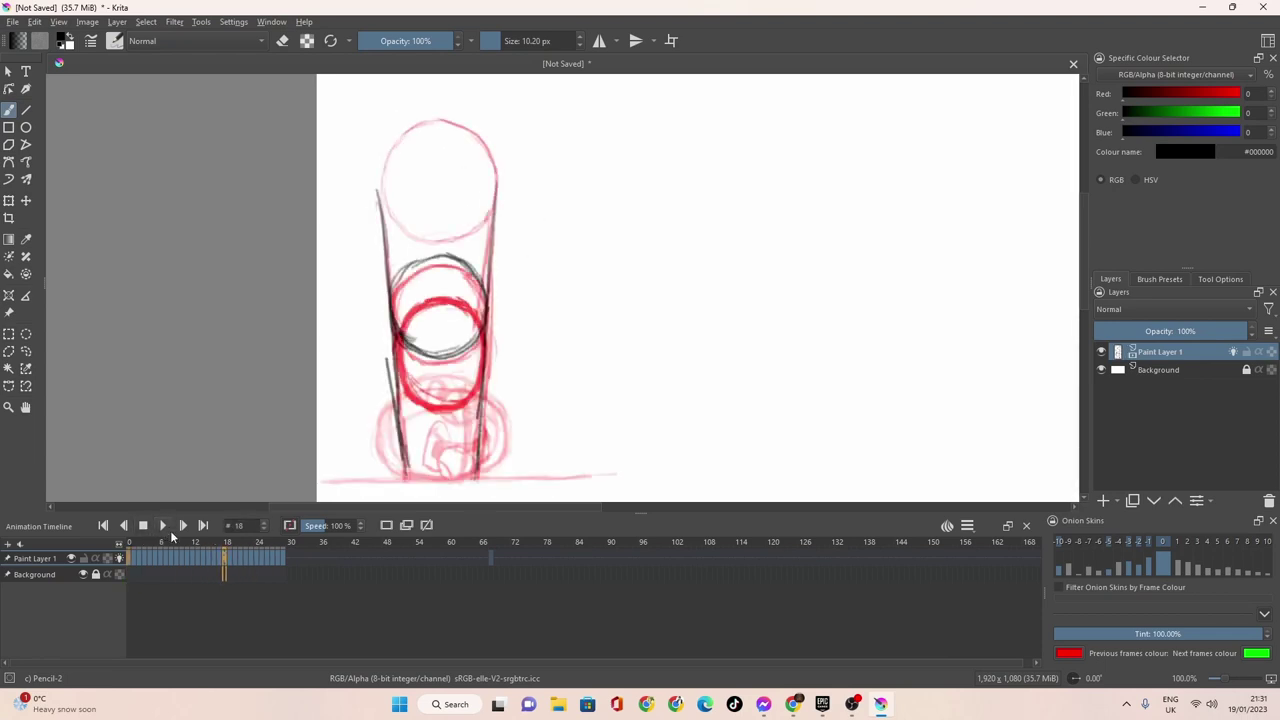
click(244, 560)
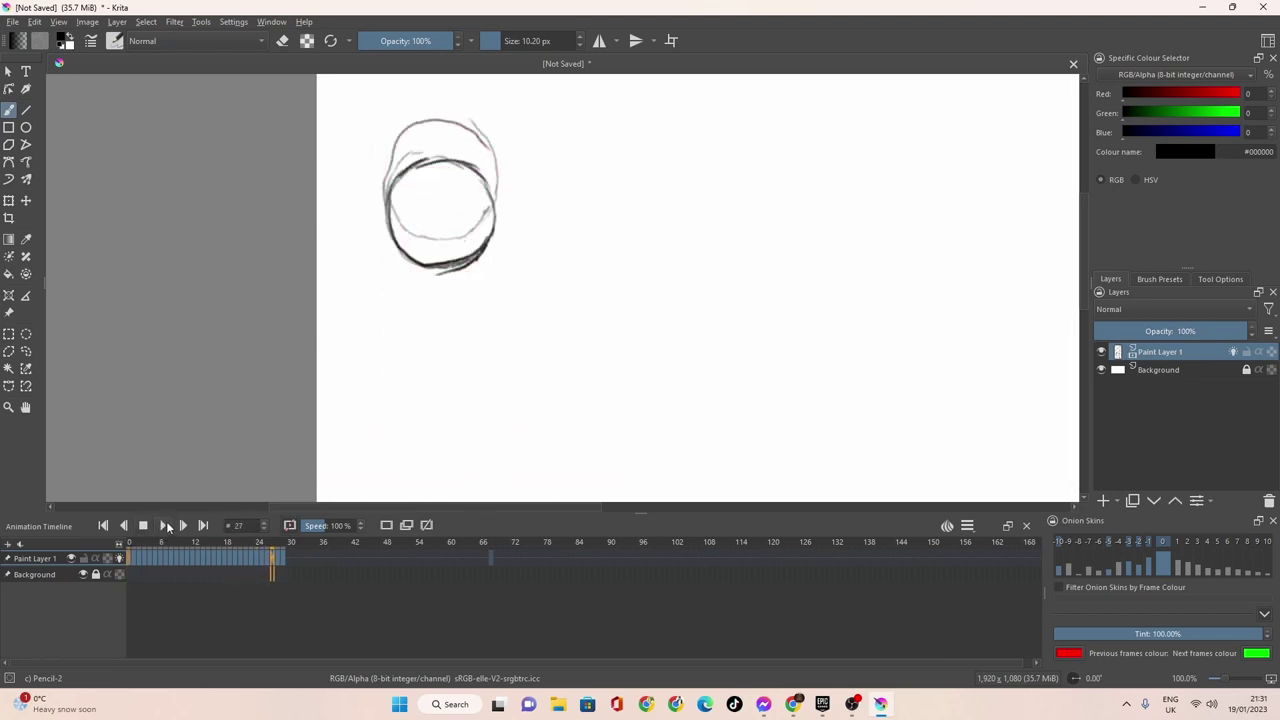
click(235, 563)
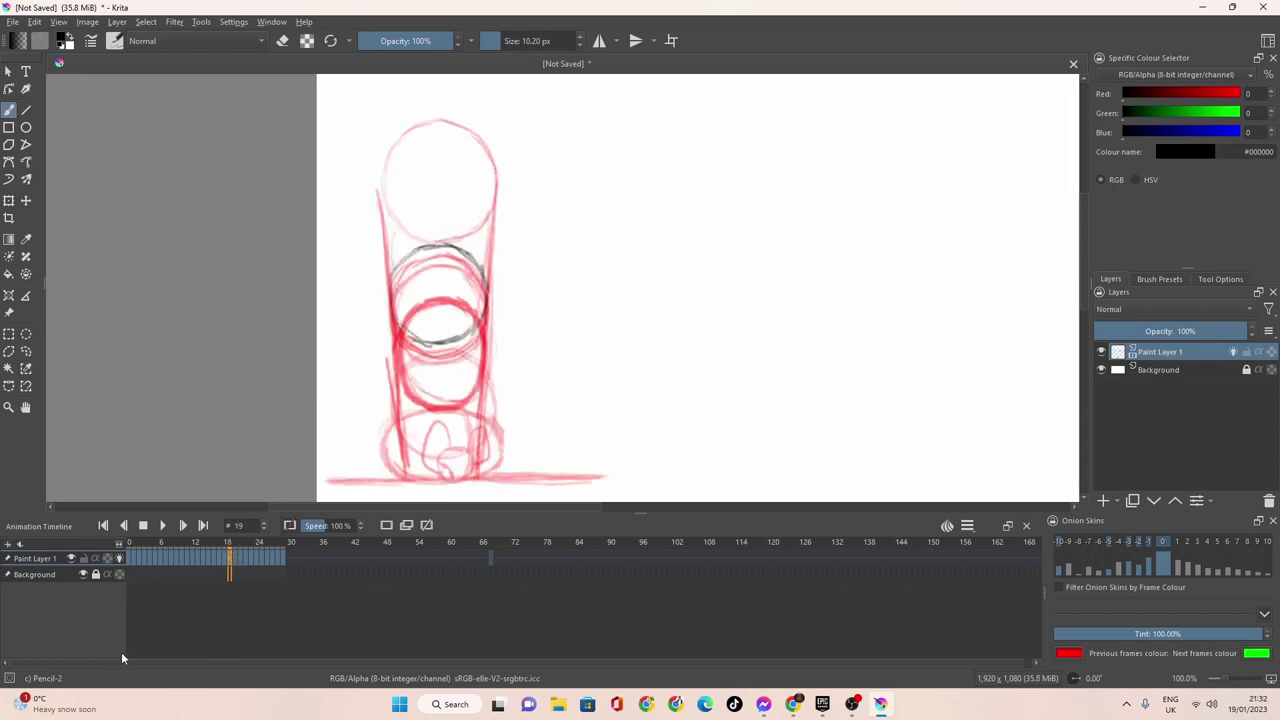
Remove the keyframe on frame 19 and move the frame 20 keyframe into its place.
right_click(228, 557)
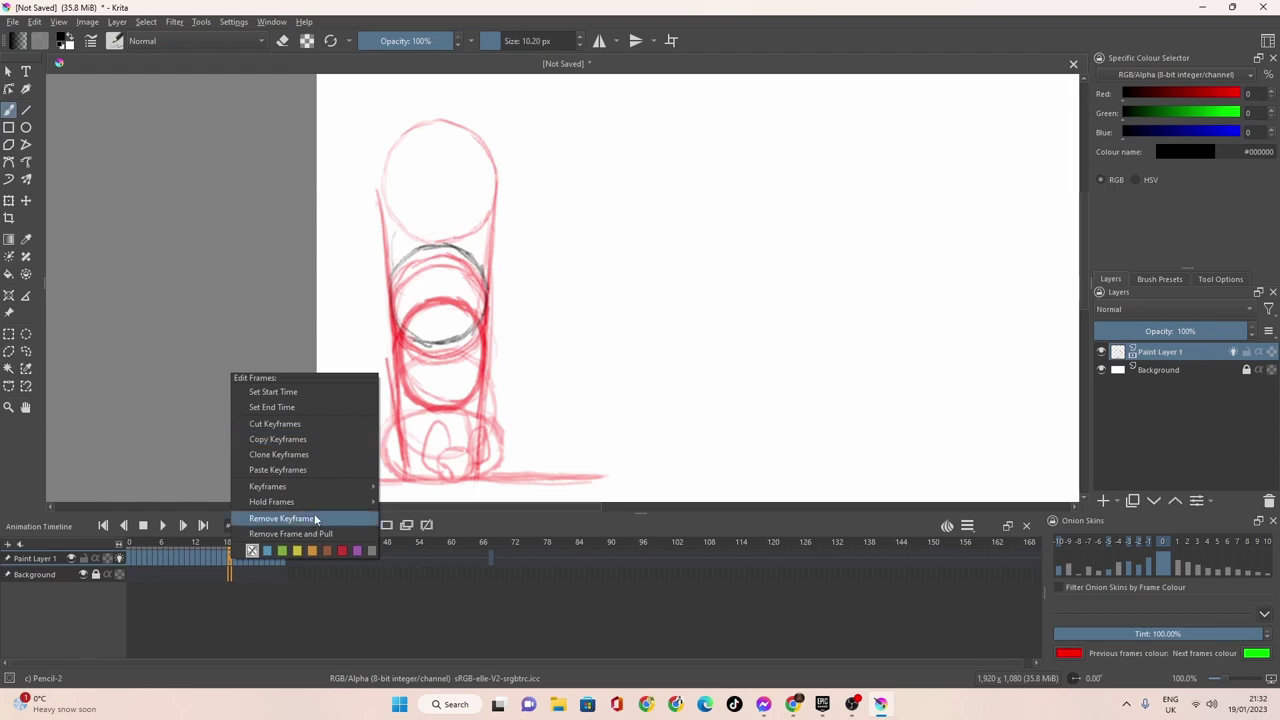
click(283, 518)
click(234, 559)
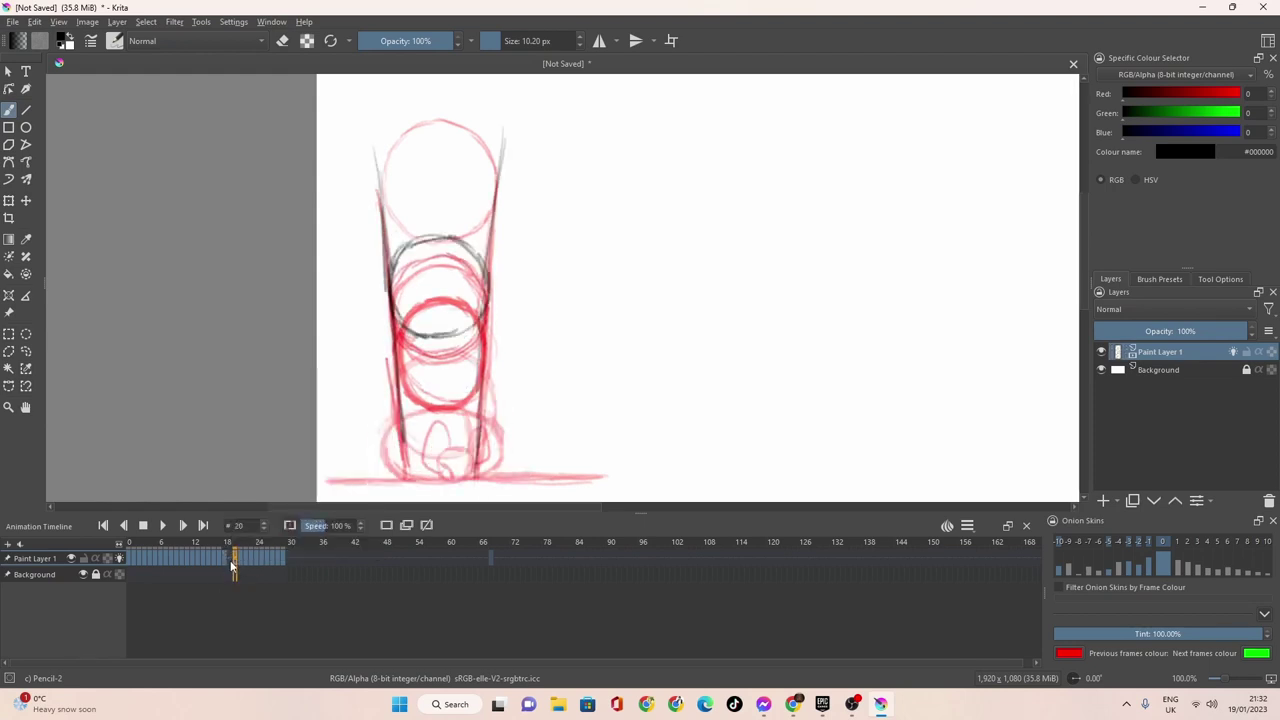
click(227, 558)
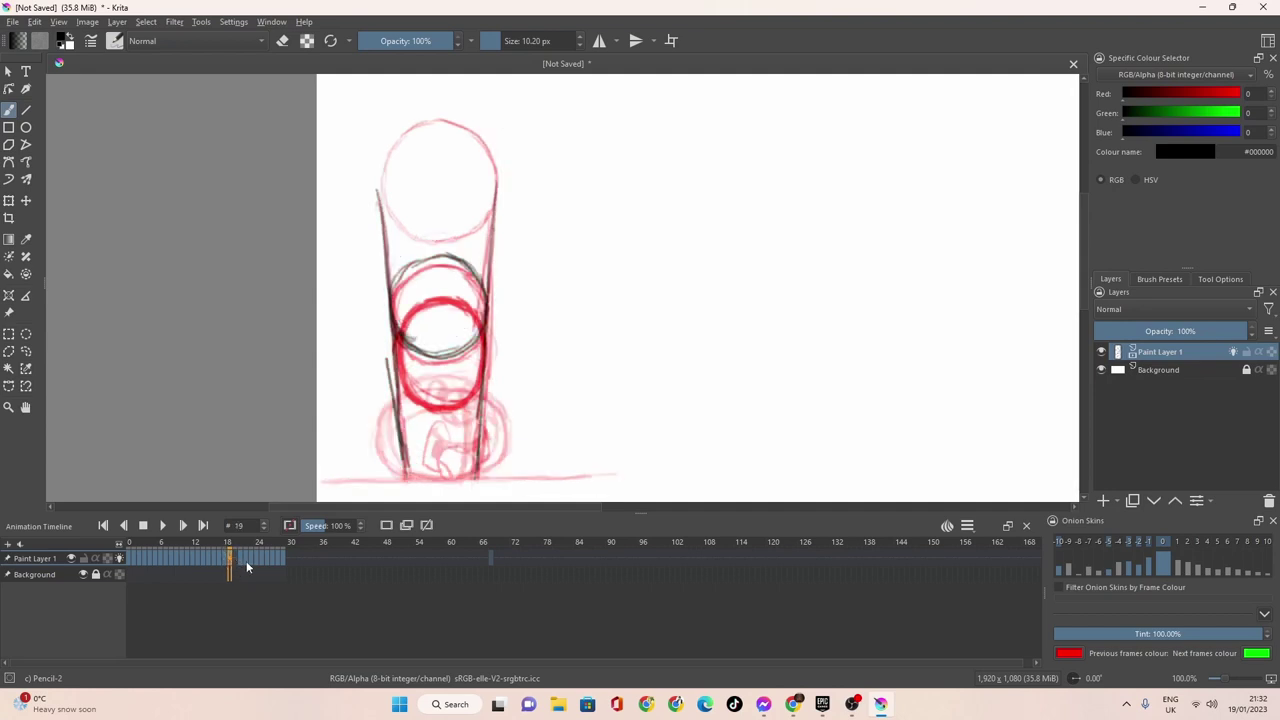
right_click(246, 558)
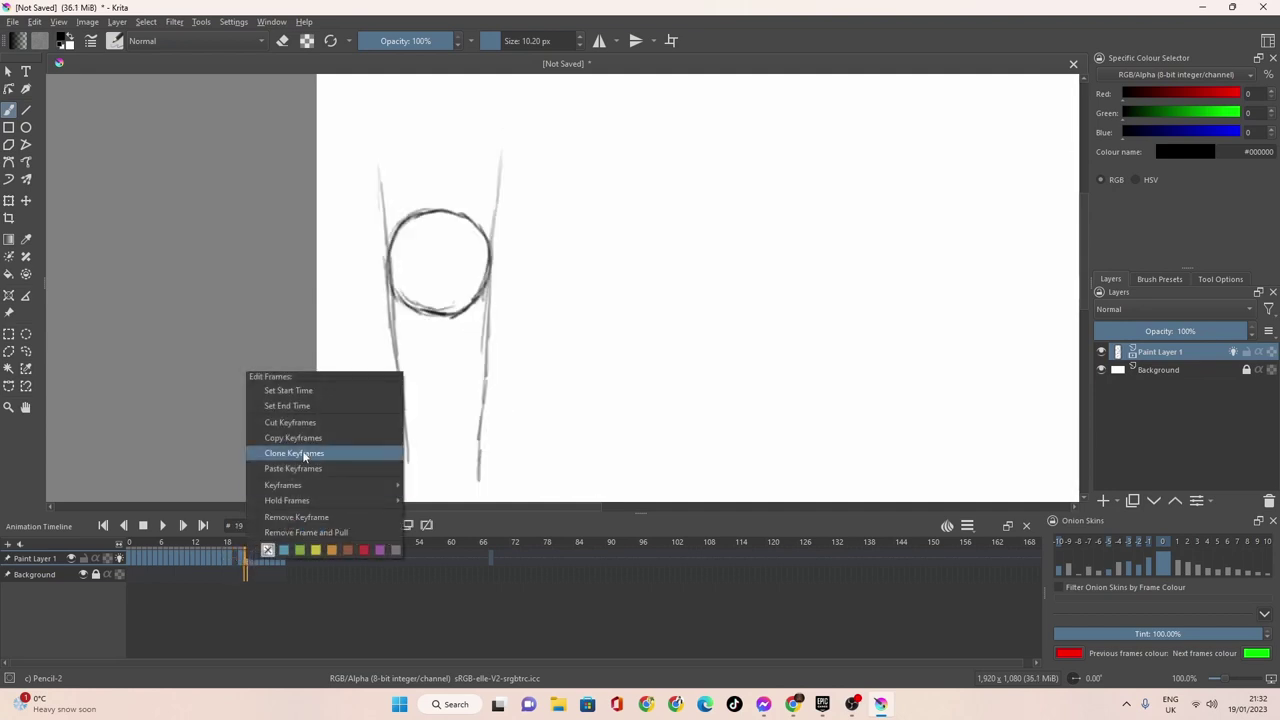
click(256, 559)
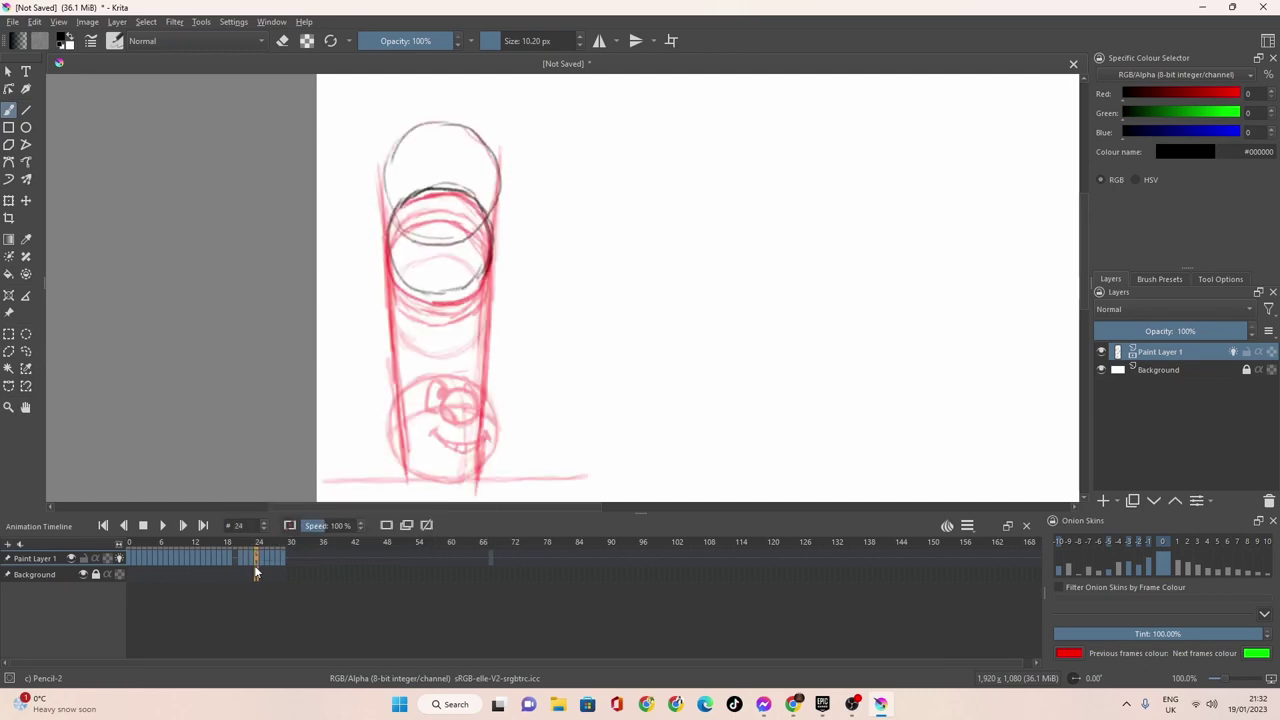
right_click(246, 559)
click(272, 413)
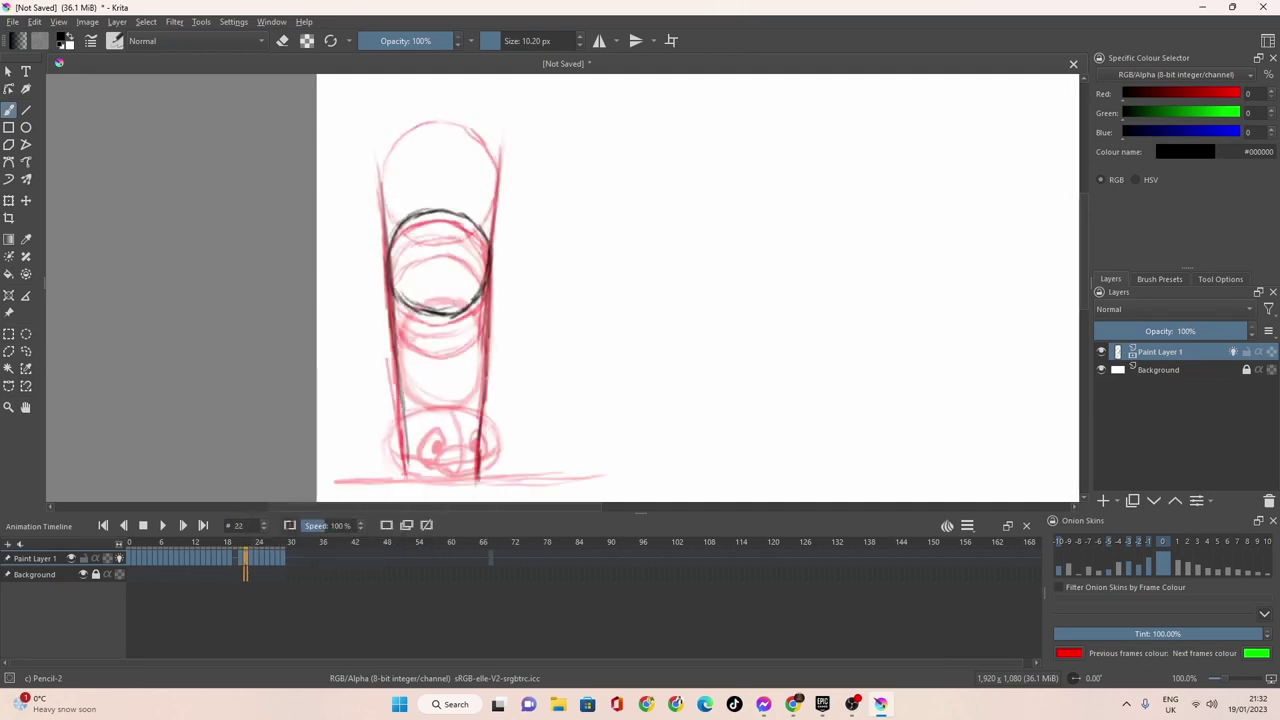
Move the keyframes on frames 21 to 25 one frame earlier each, so they occupy frames 20 to 24.
click(236, 553)
click(246, 560)
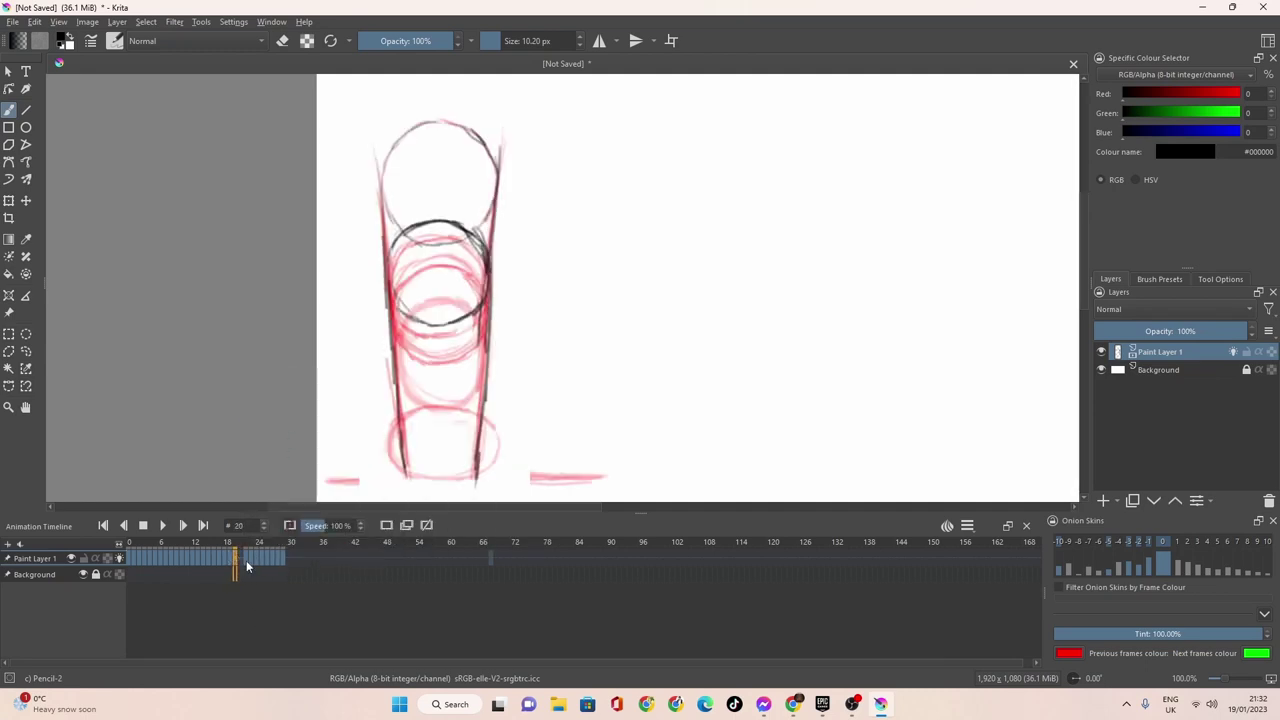
click(240, 566)
click(246, 559)
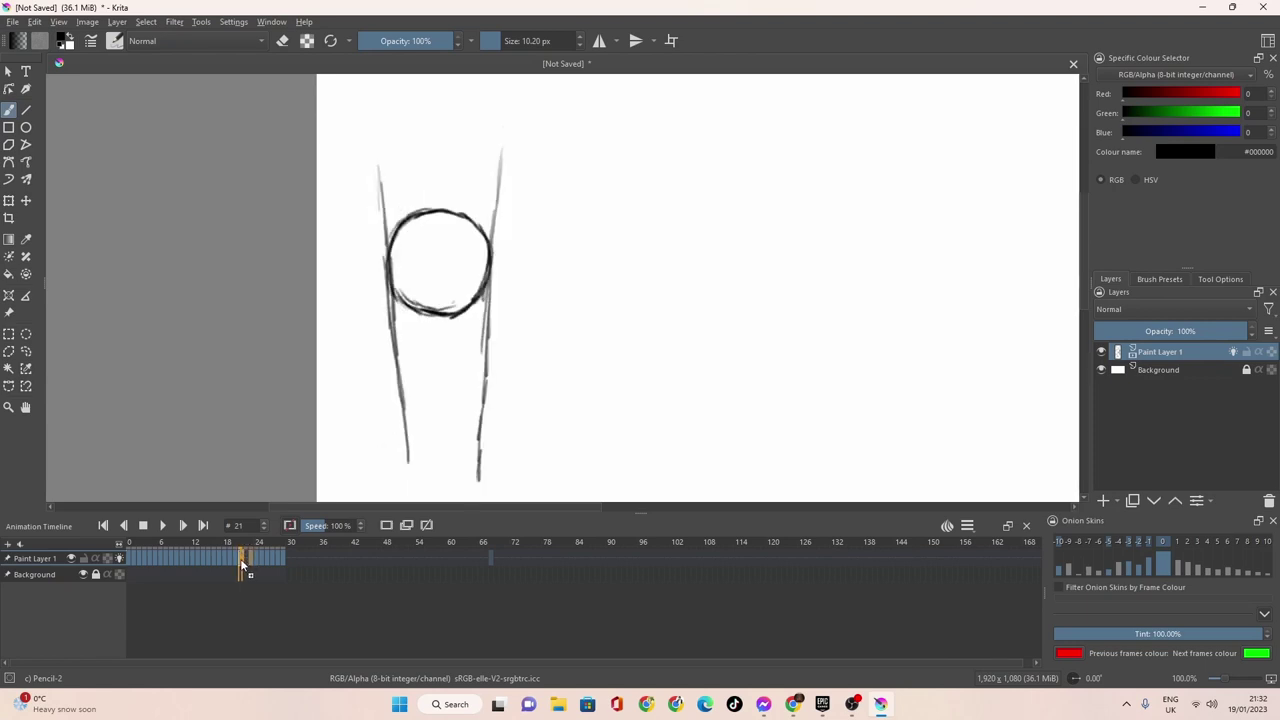
click(247, 559)
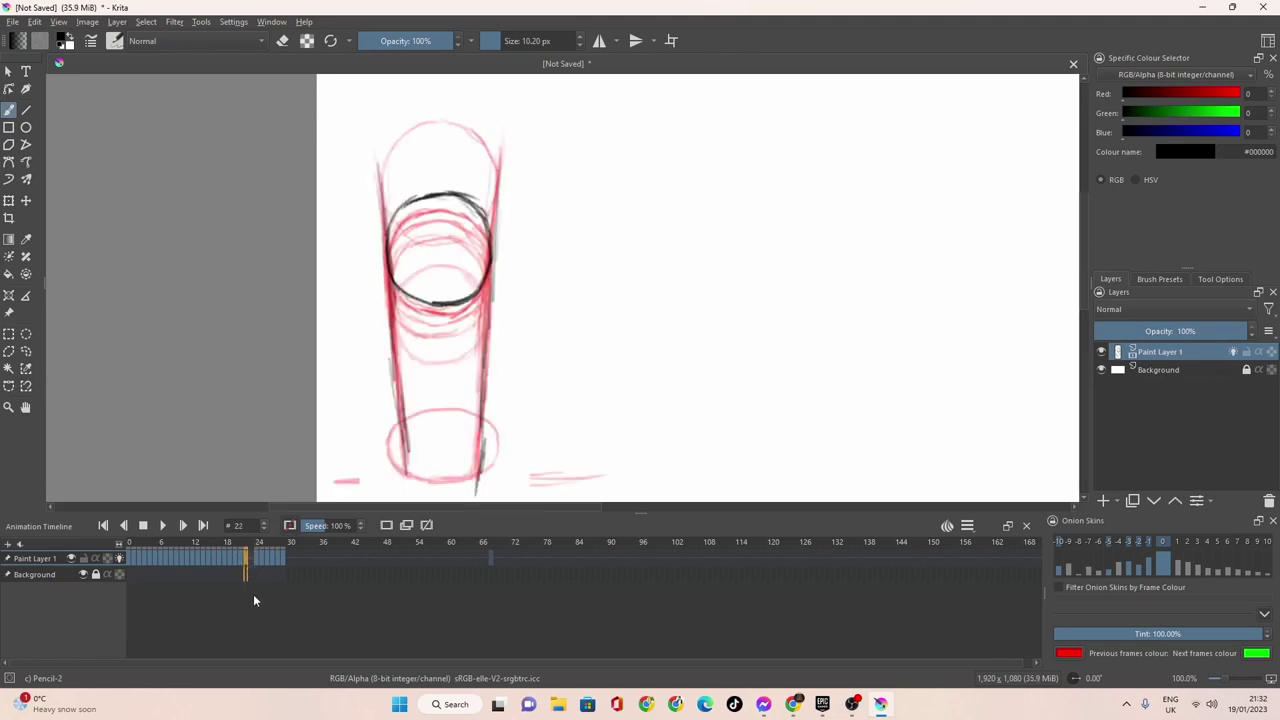
click(250, 558)
click(259, 562)
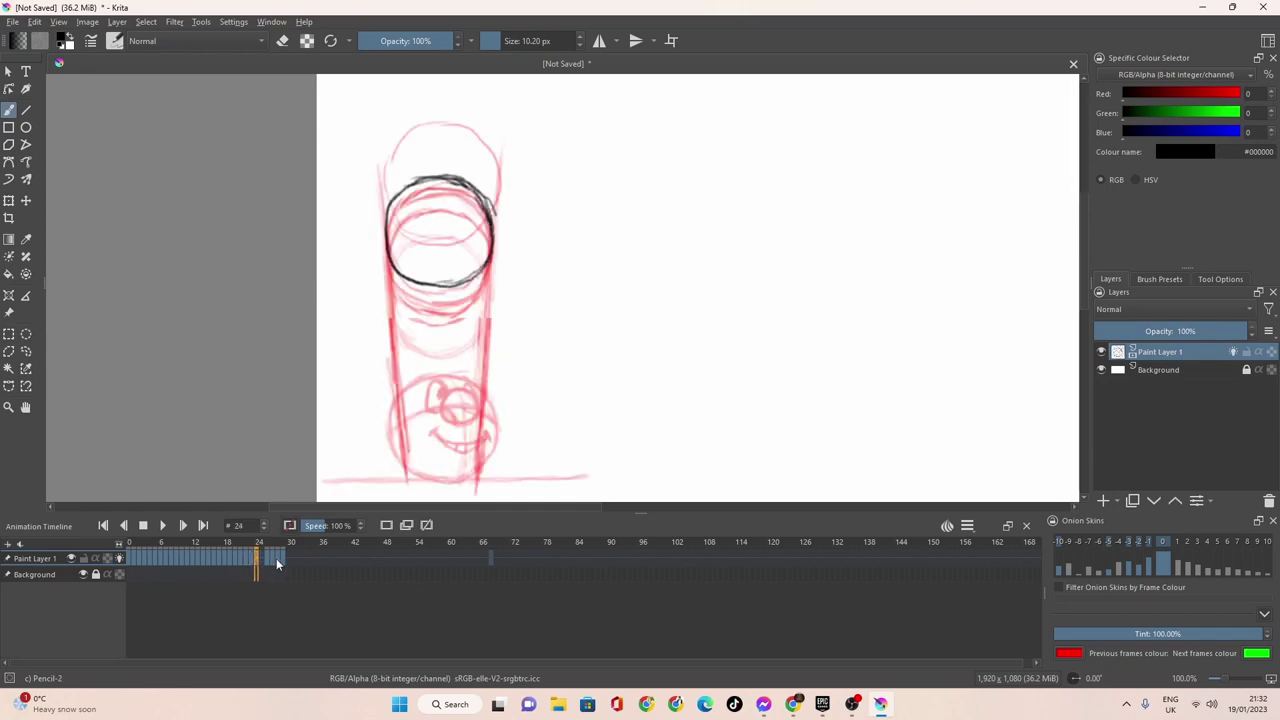
Move the keyframes on frames 26 to 29 one frame earlier each to close the remaining gap.
click(267, 562)
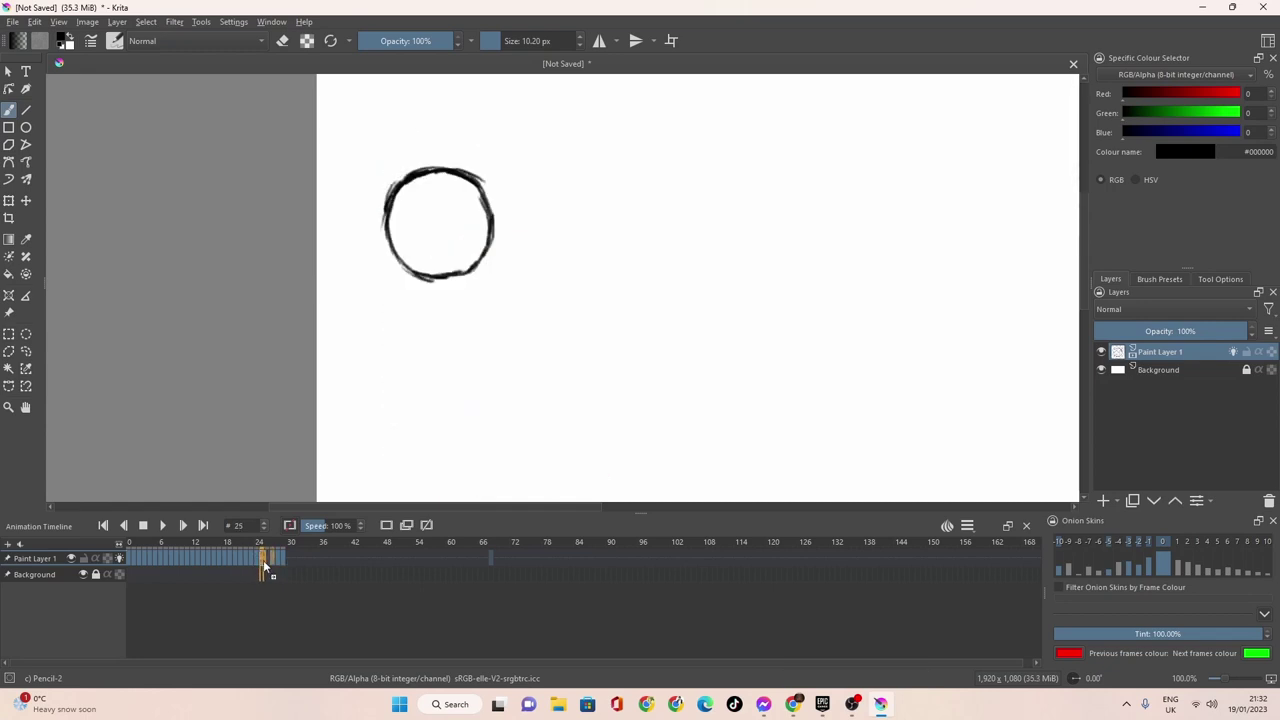
click(275, 564)
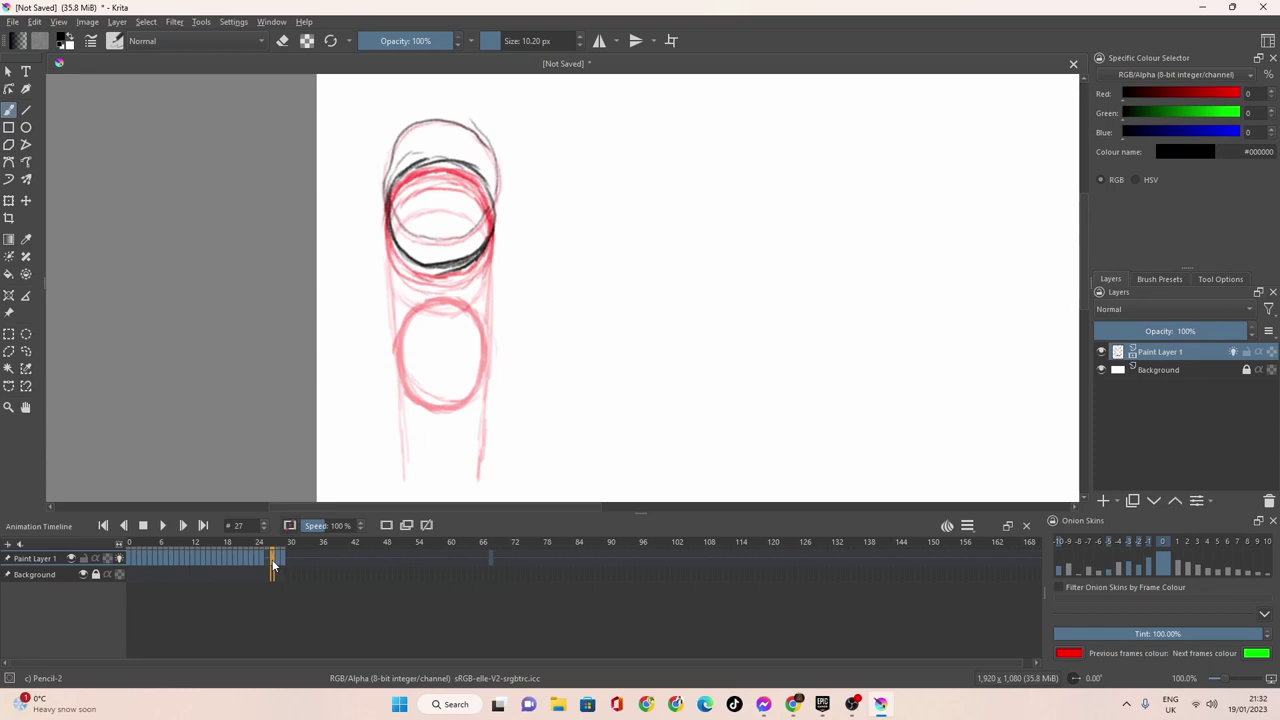
click(277, 566)
click(272, 561)
click(277, 560)
click(278, 560)
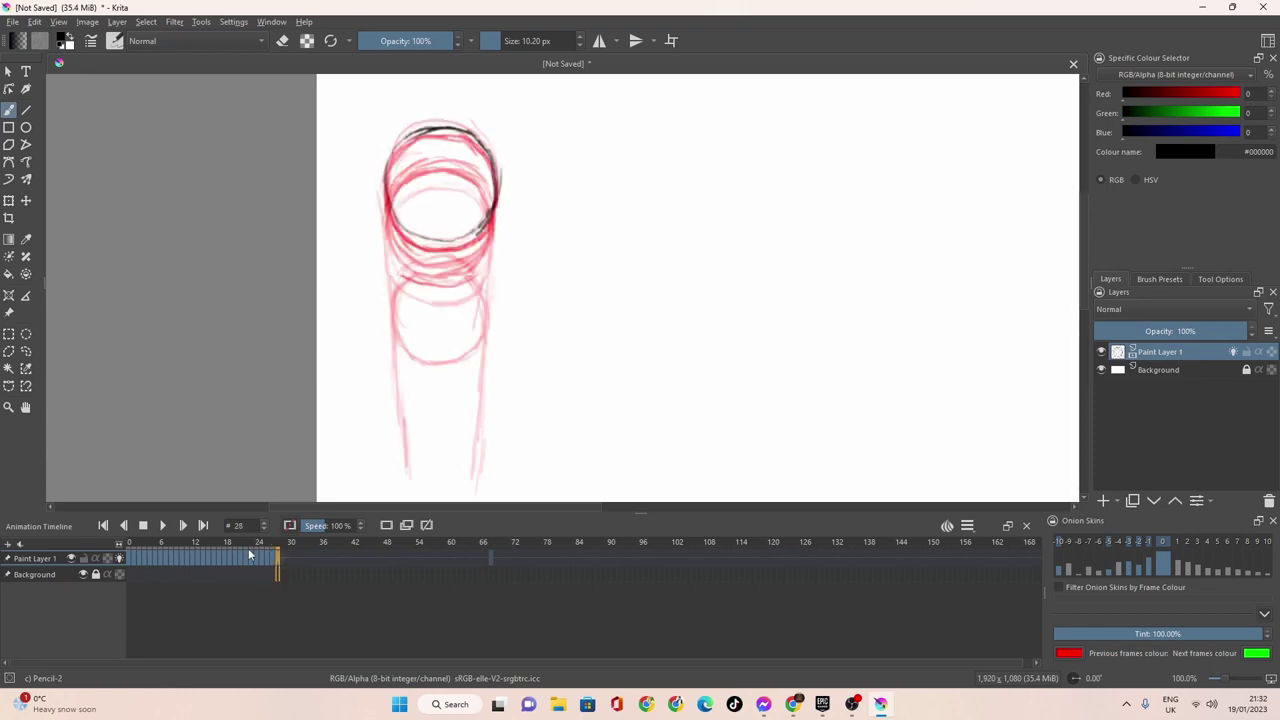
Play back the shortened animation and remove the keyframe on frame 18.
click(183, 525)
click(164, 525)
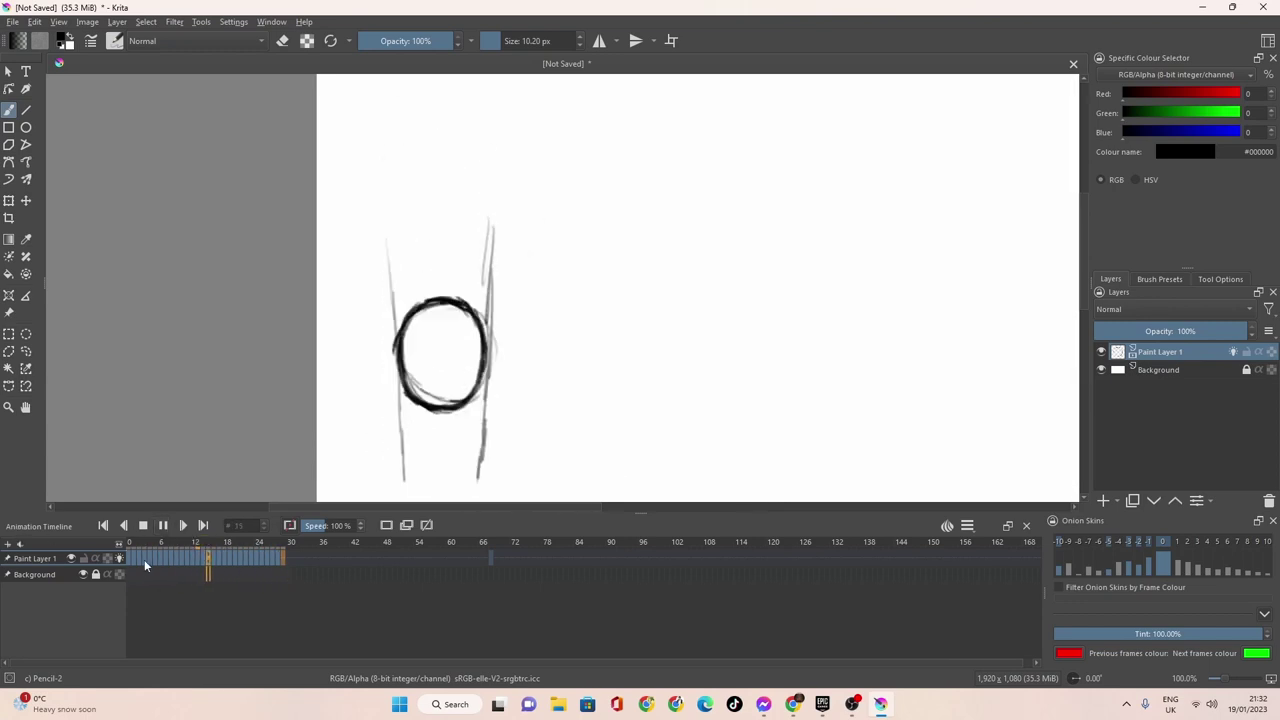
click(234, 558)
mouse_move(234, 558)
mouse_down()
mouse_move(253, 558)
mouse_move(211, 560)
mouse_move(225, 557)
mouse_up()
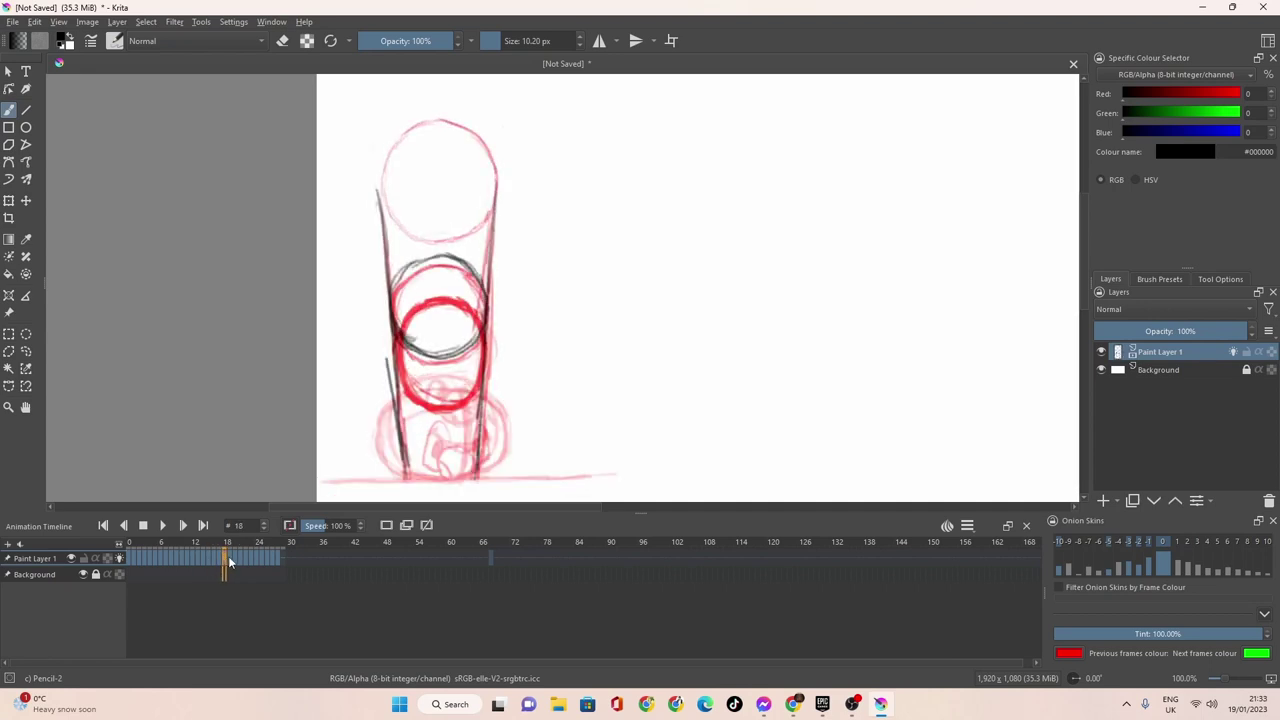
right_click(225, 556)
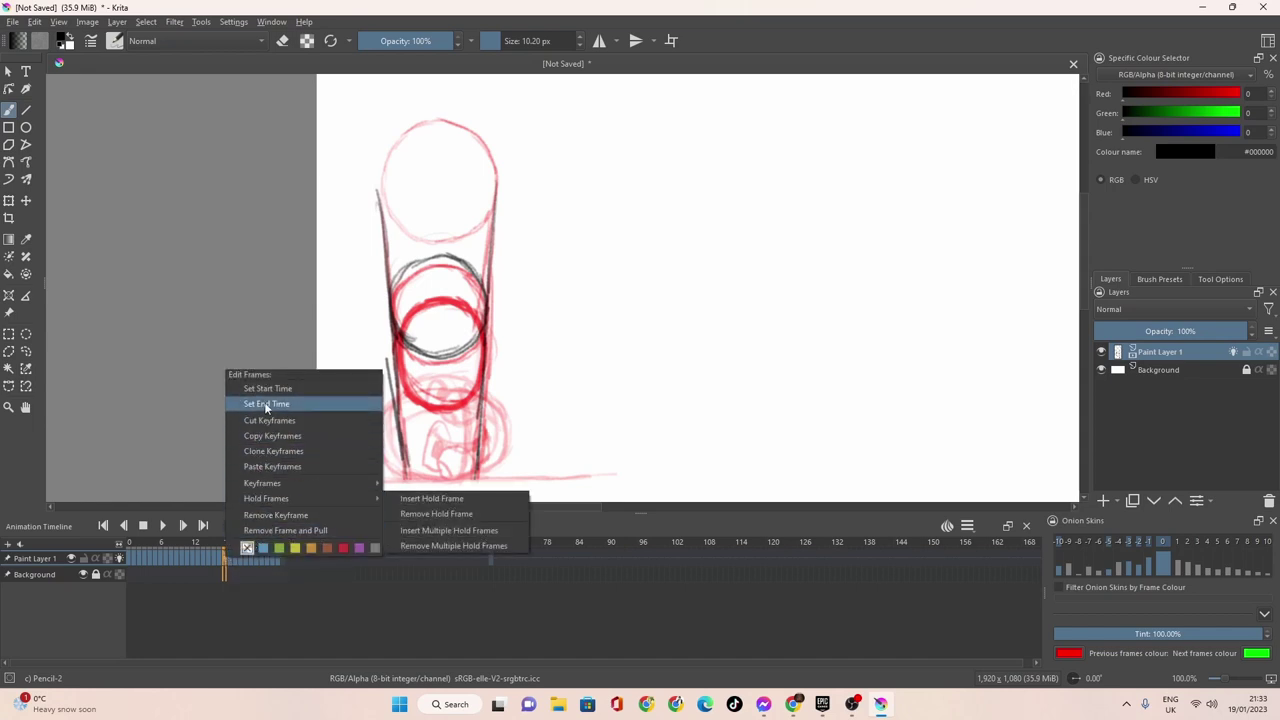
click(275, 514)
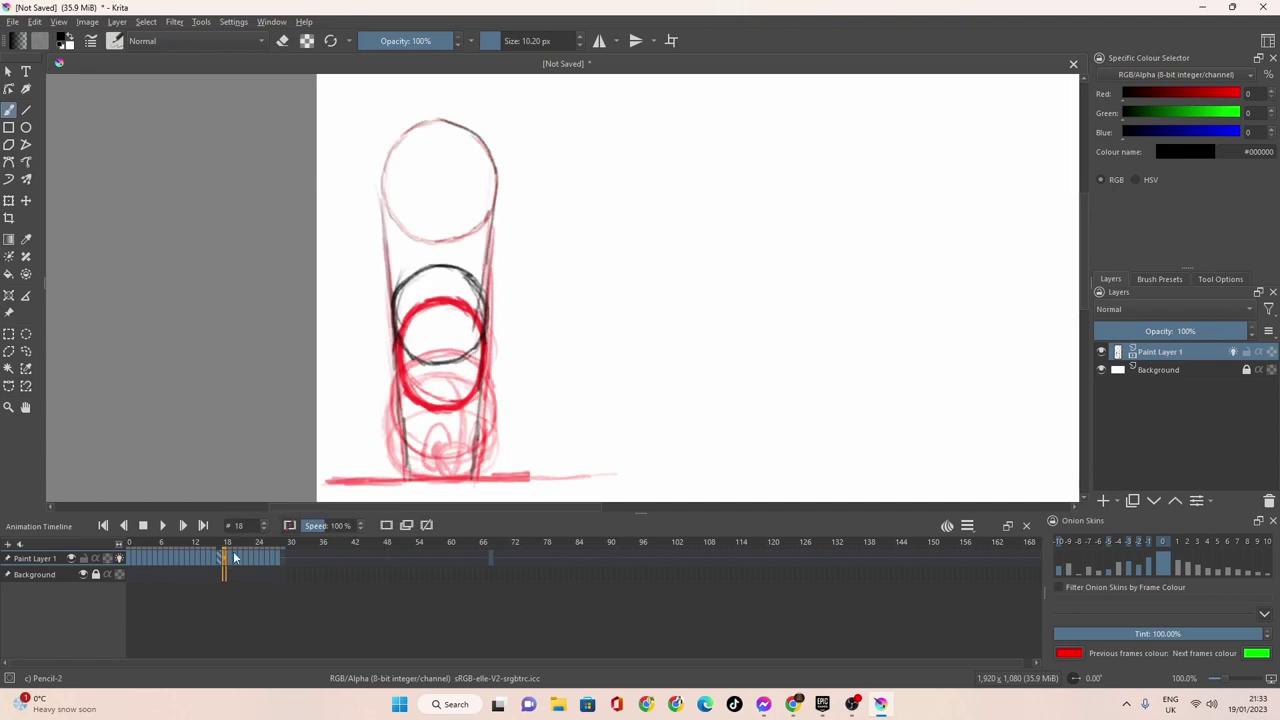
click(234, 552)
right_click(234, 551)
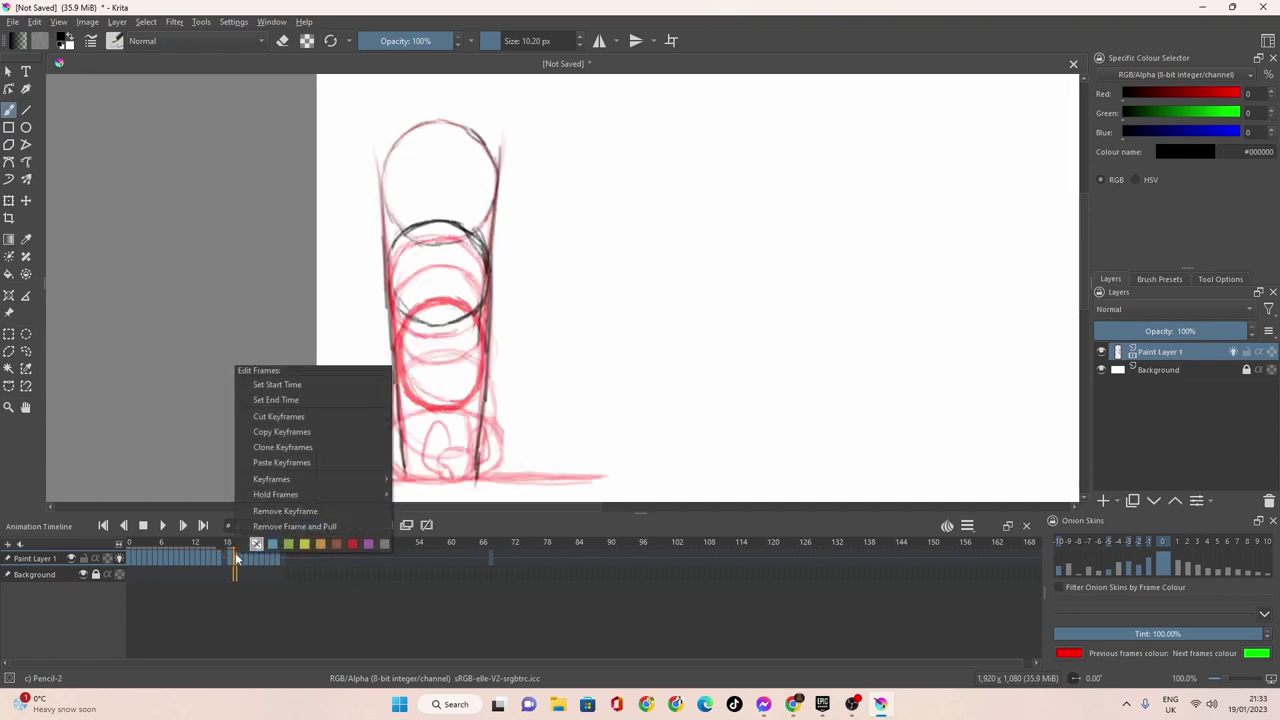
click(295, 417)
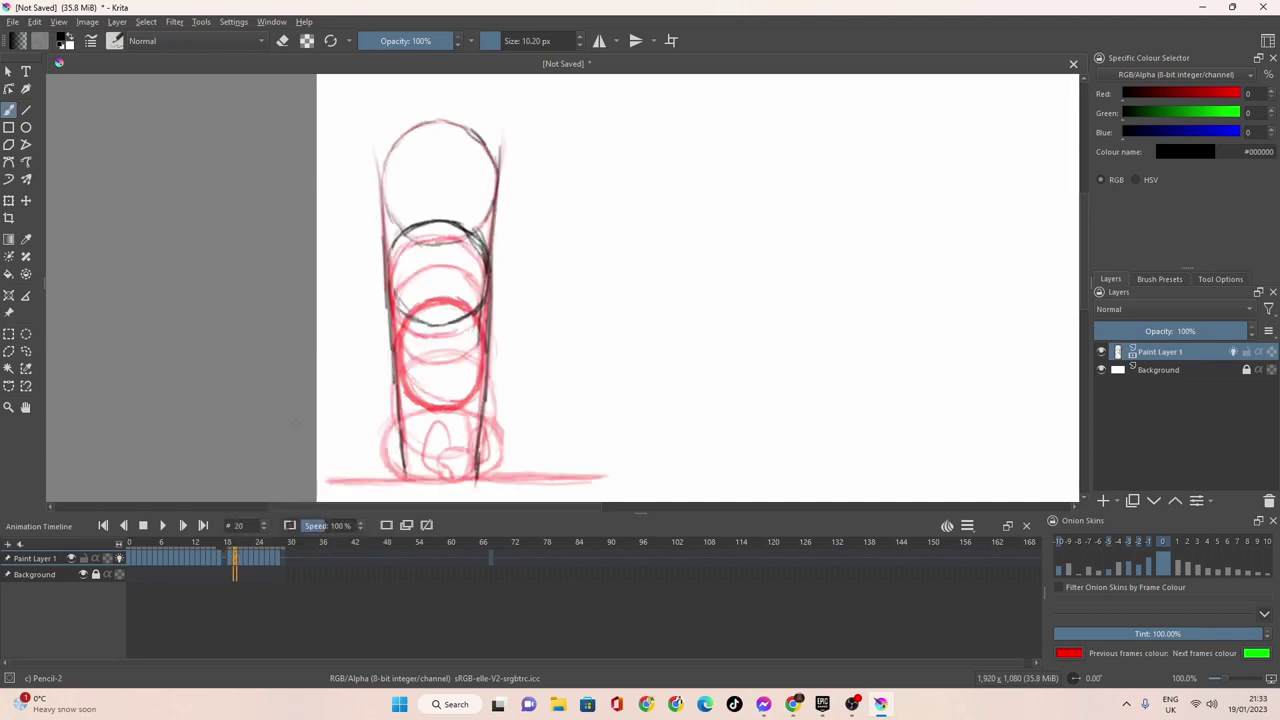
Move the keyframes on frames 19 and 20 one frame earlier, to frames 18 and 19.
click(223, 554)
click(229, 554)
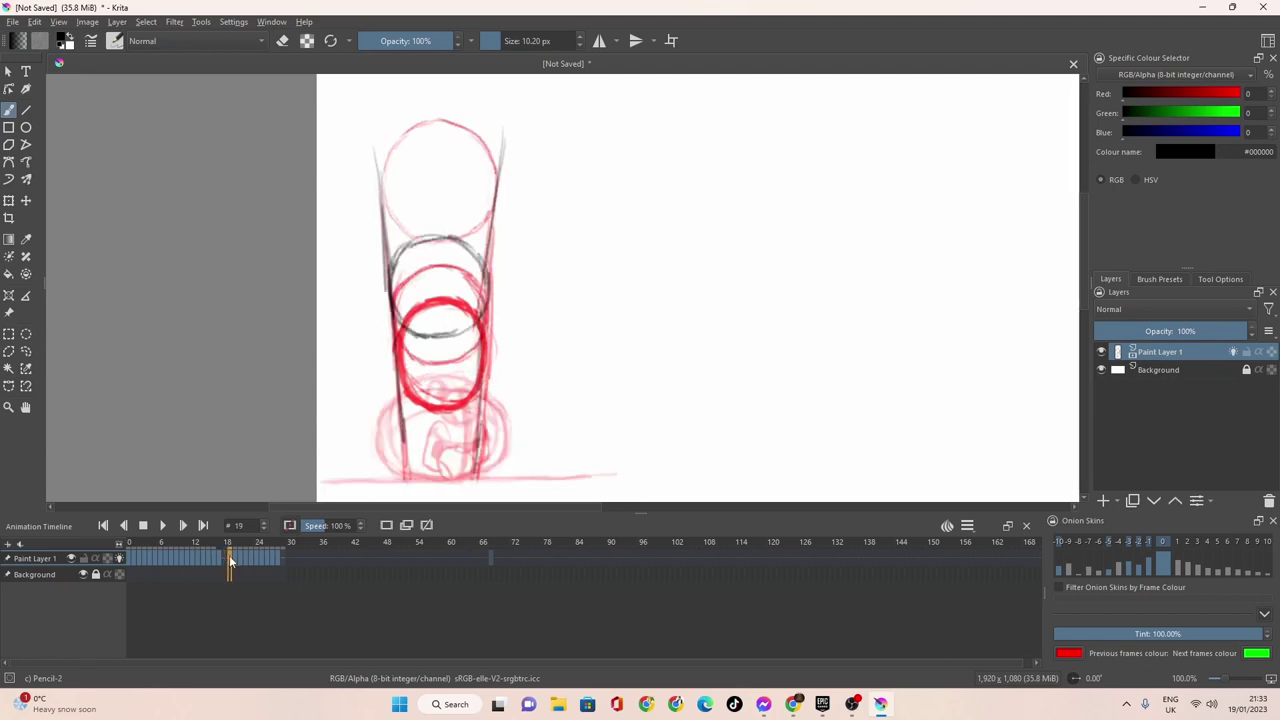
click(224, 556)
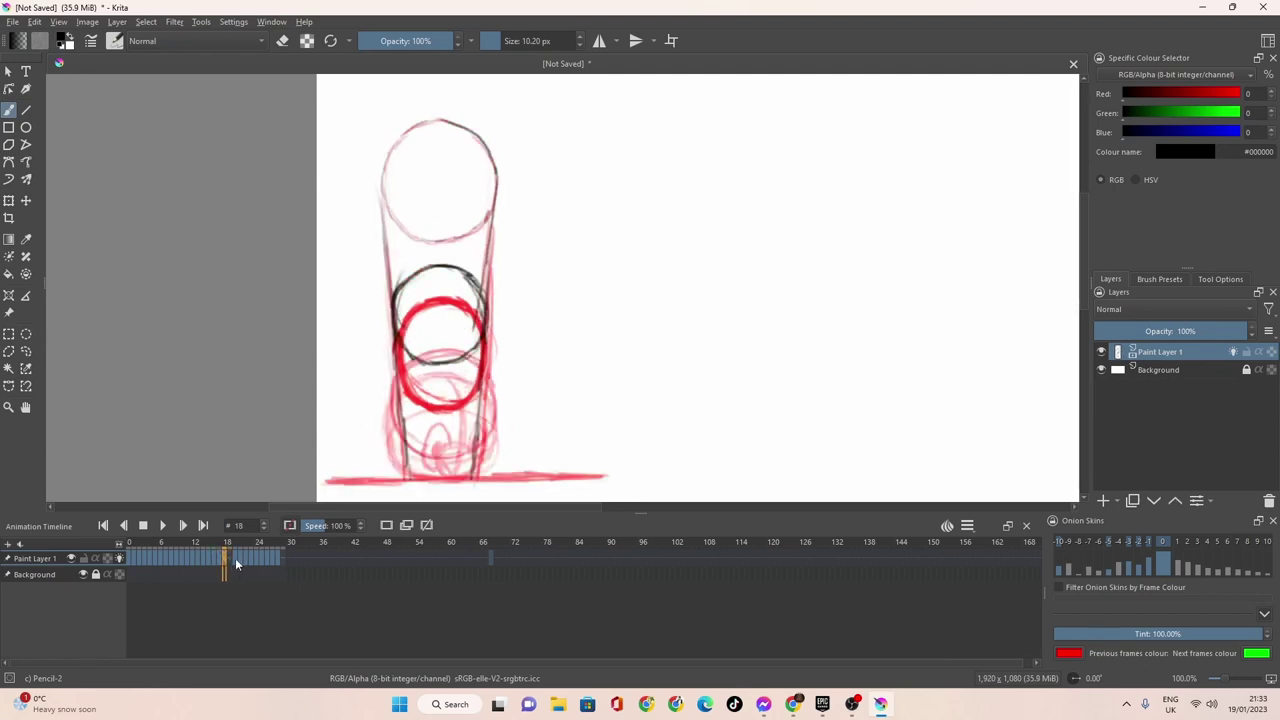
click(234, 556)
Remove the keyframes on frames 24 and 23 of Paint Layer 1.
right_click(246, 558)
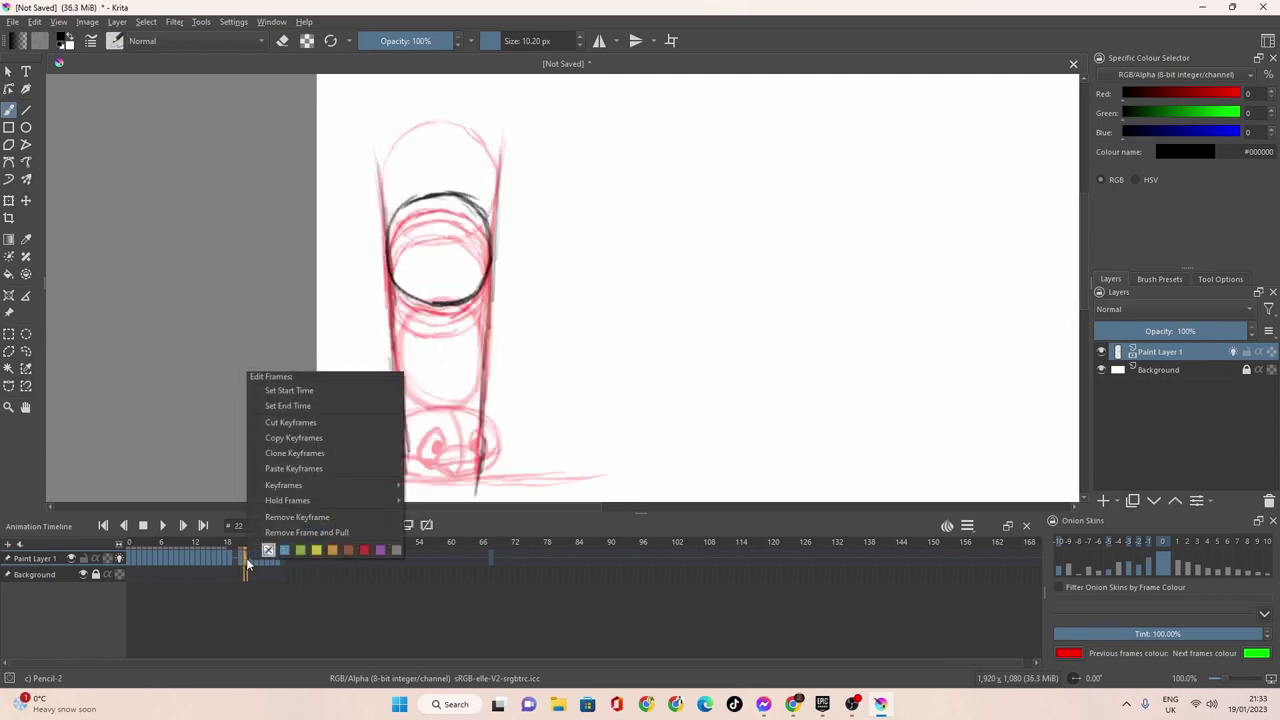
click(306, 428)
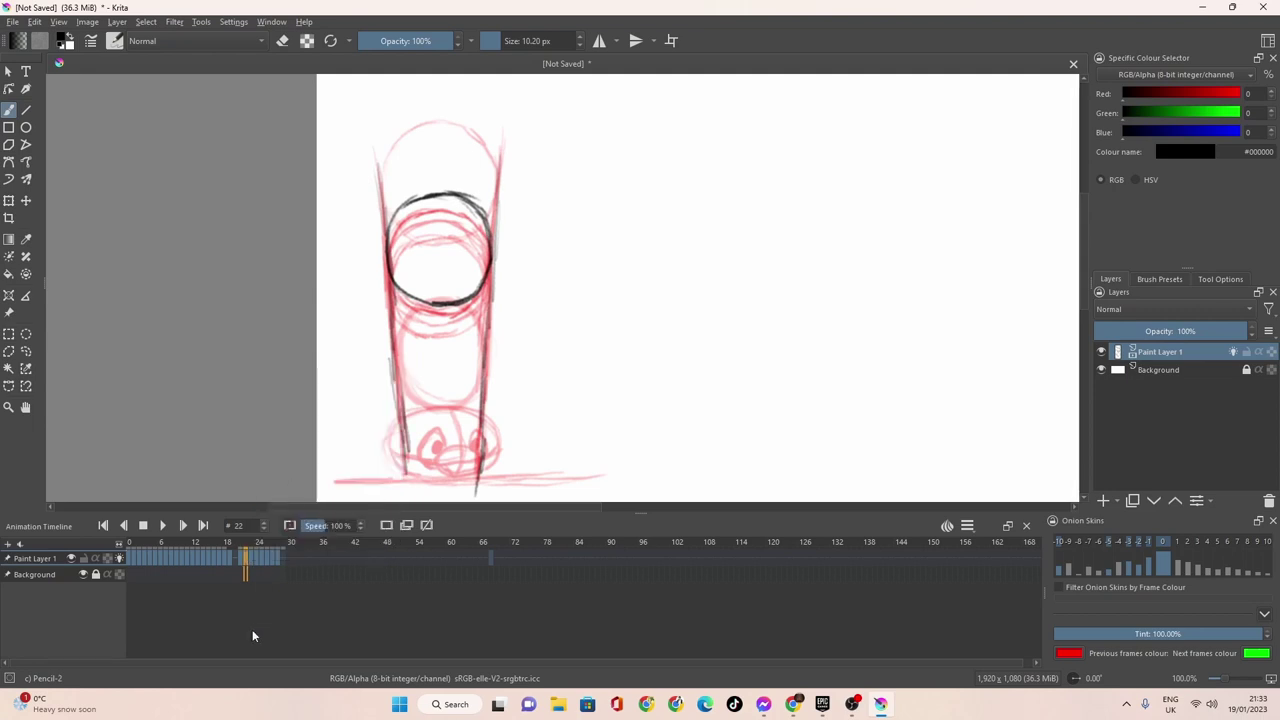
right_click(249, 558)
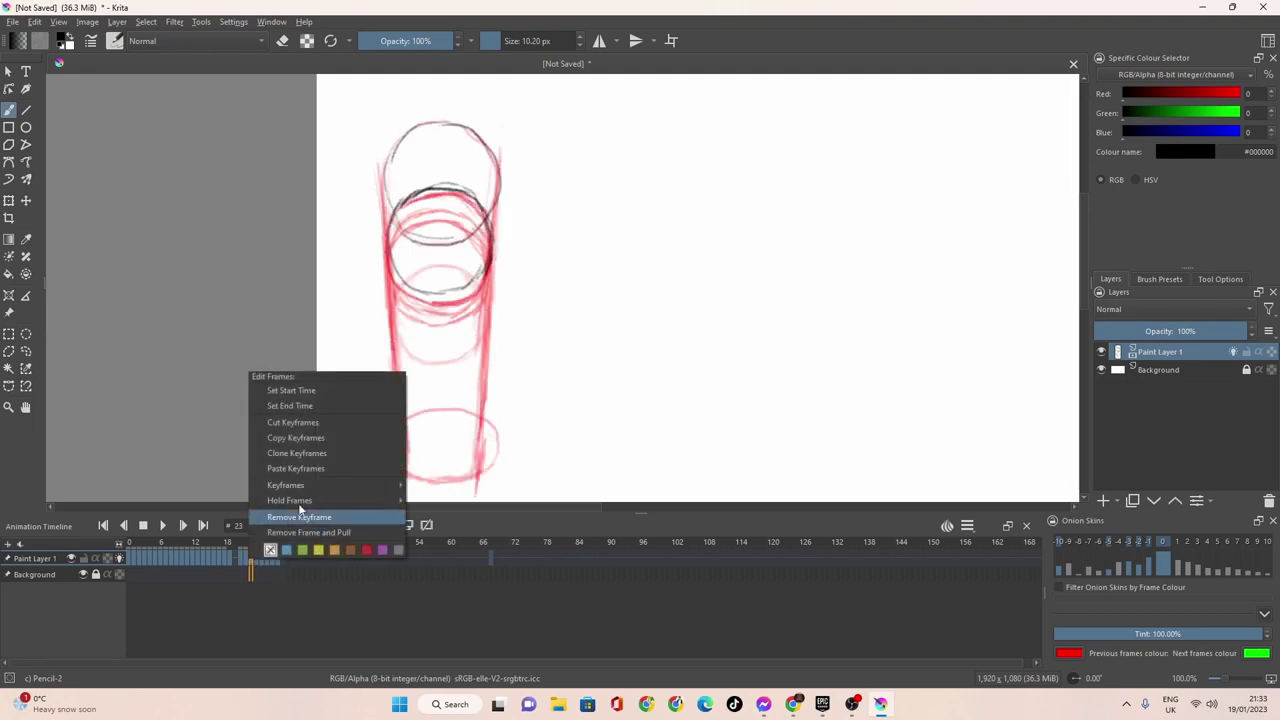
click(309, 428)
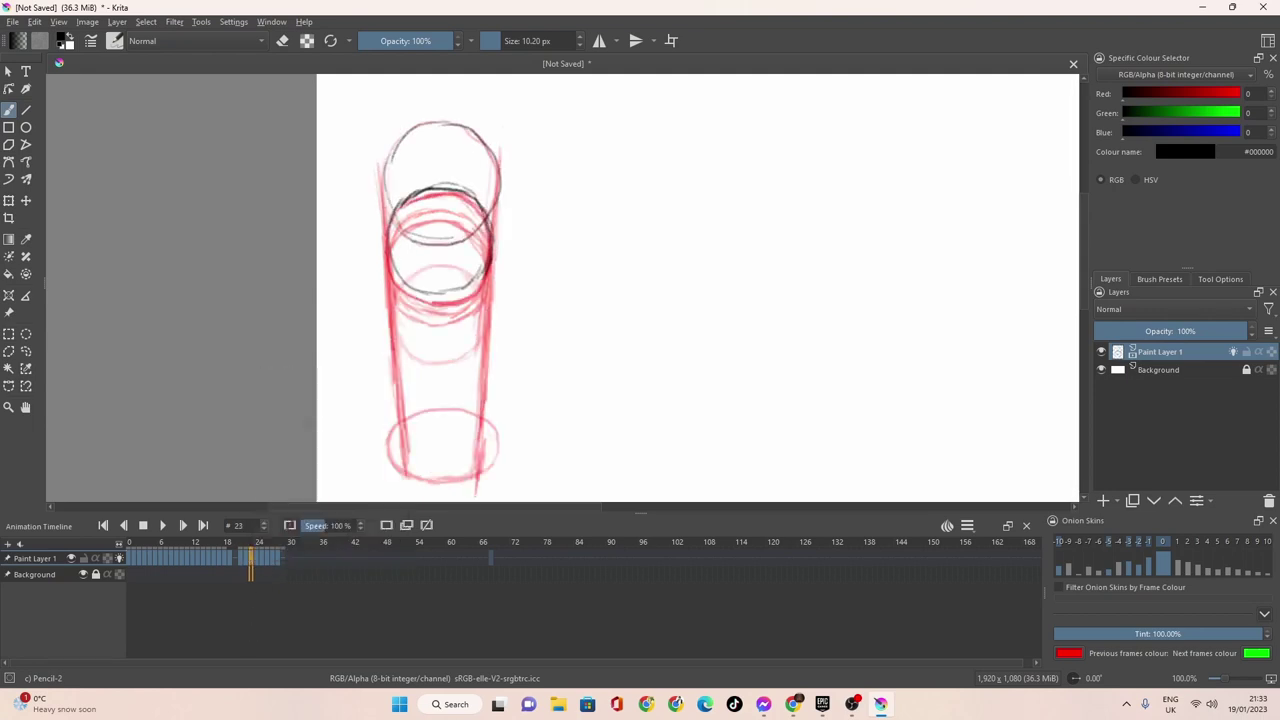
right_click(257, 557)
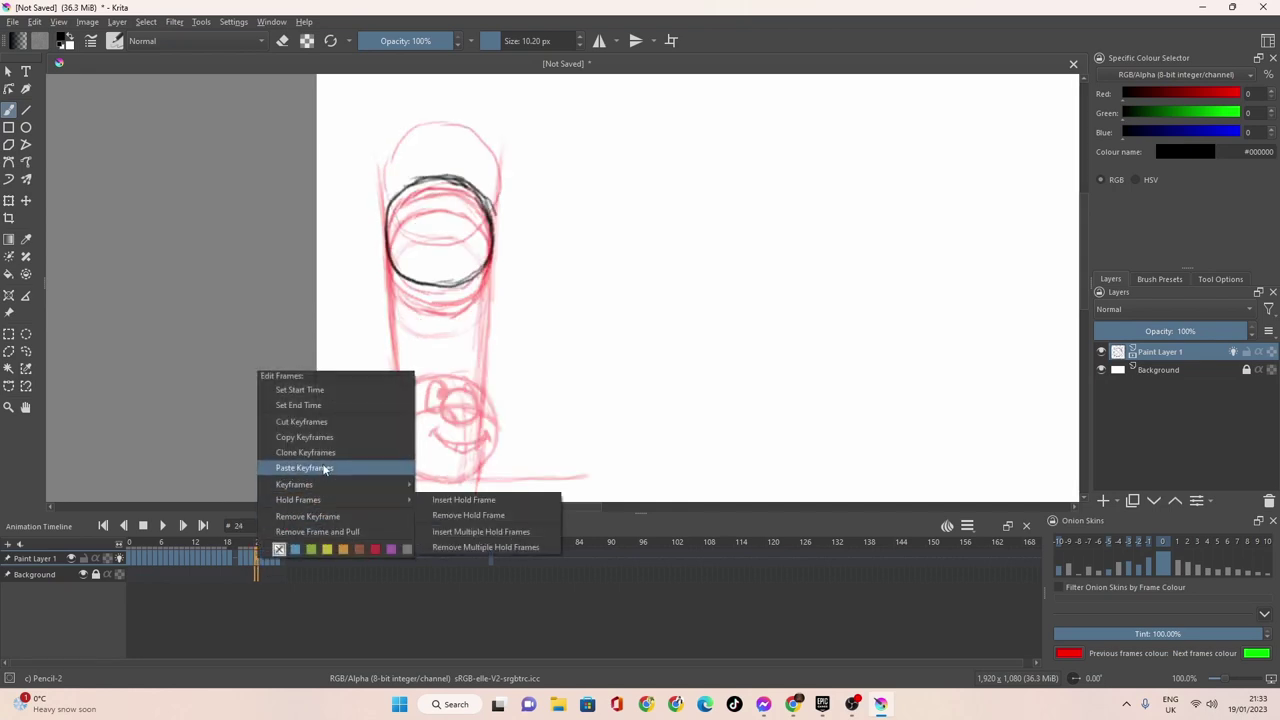
click(307, 517)
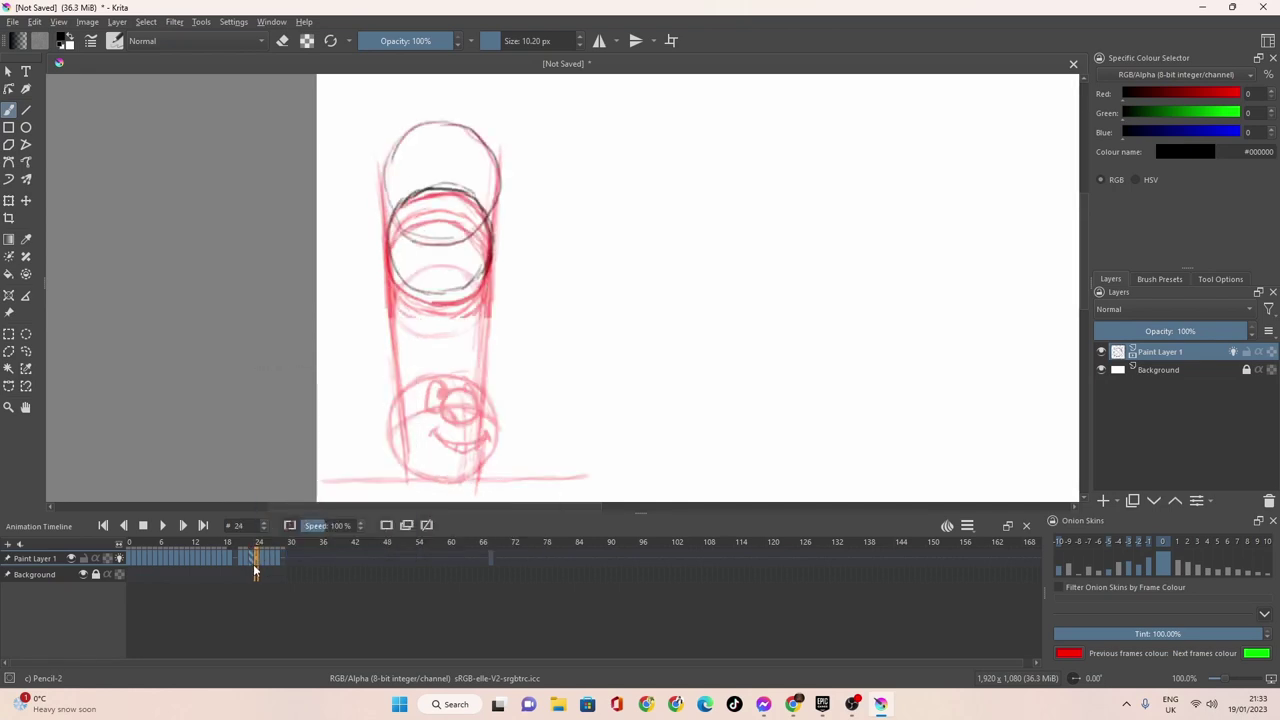
click(249, 556)
right_click(252, 557)
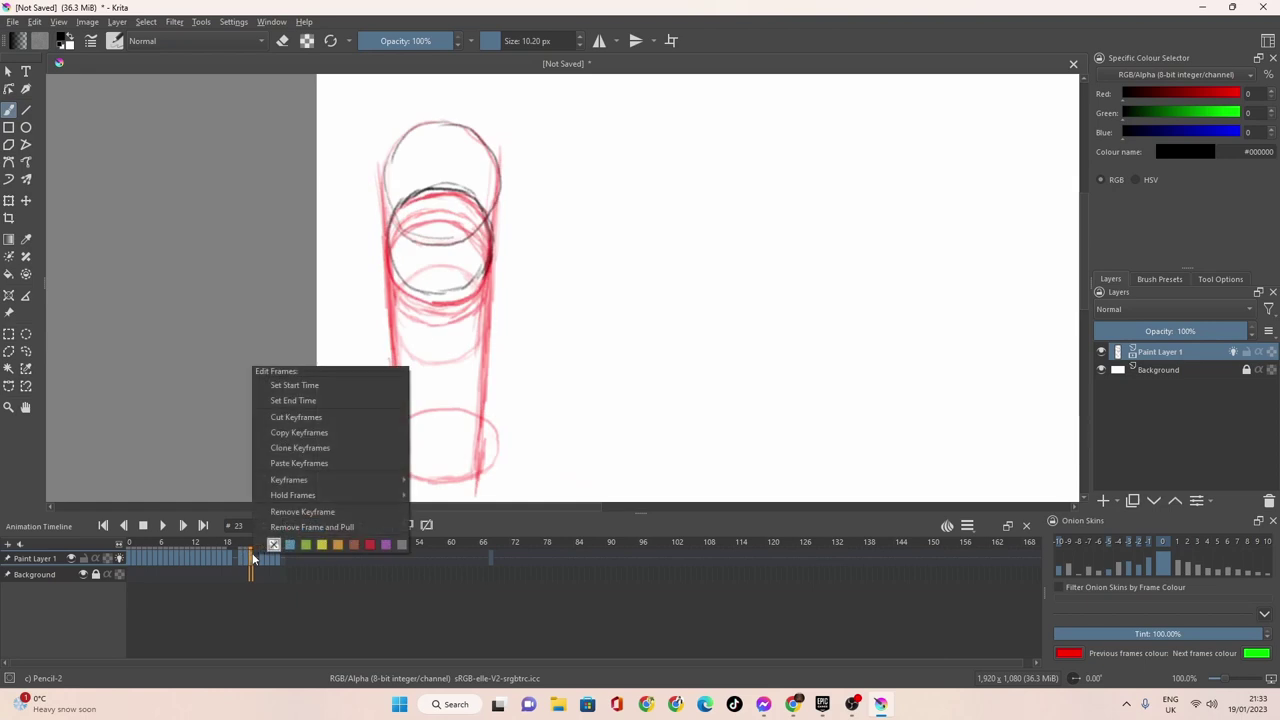
click(292, 511)
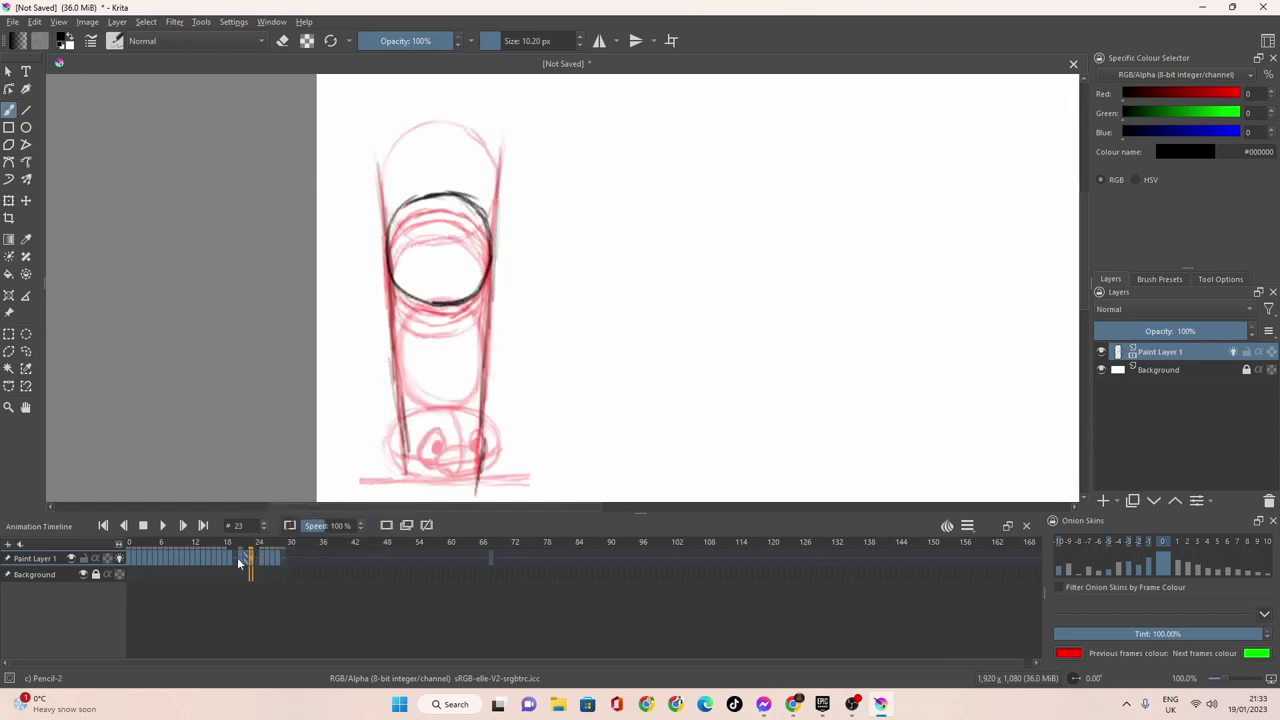
Close the gaps by moving the keyframes on frames 21 and 22 to 20 and 21, and those on 25 to 28 to 22 through 25.
click(239, 563)
click(236, 564)
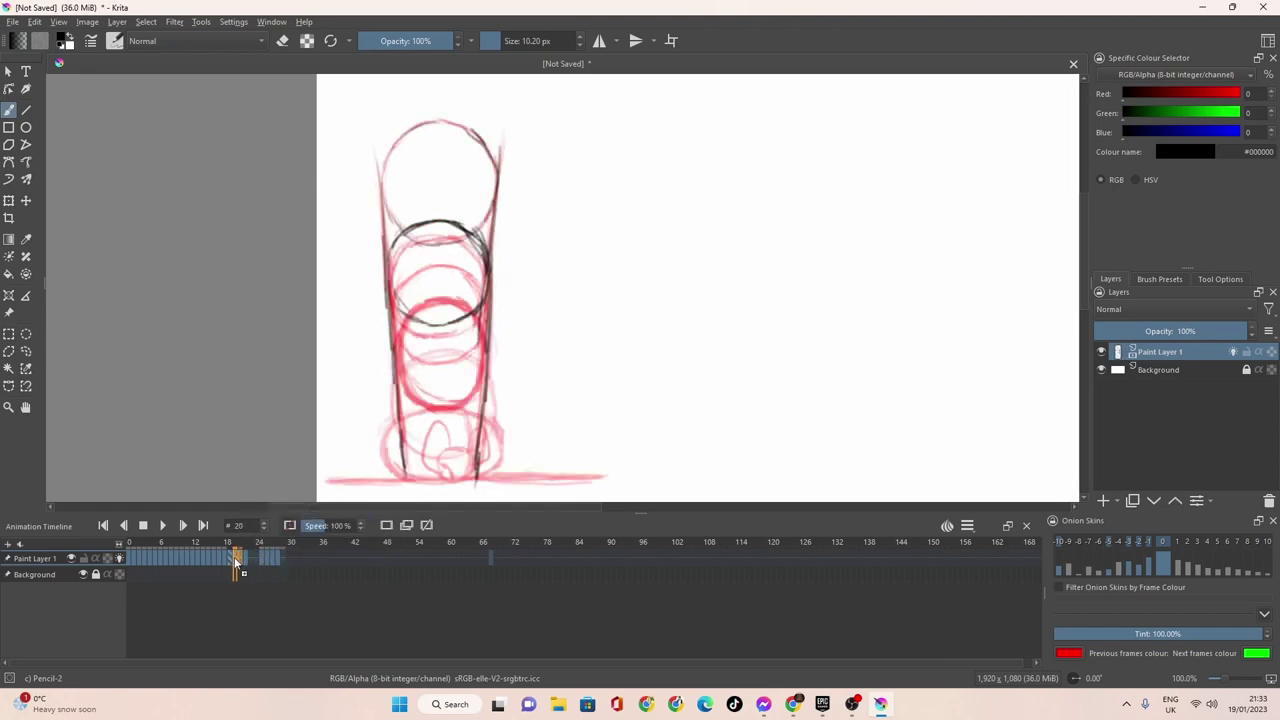
click(250, 563)
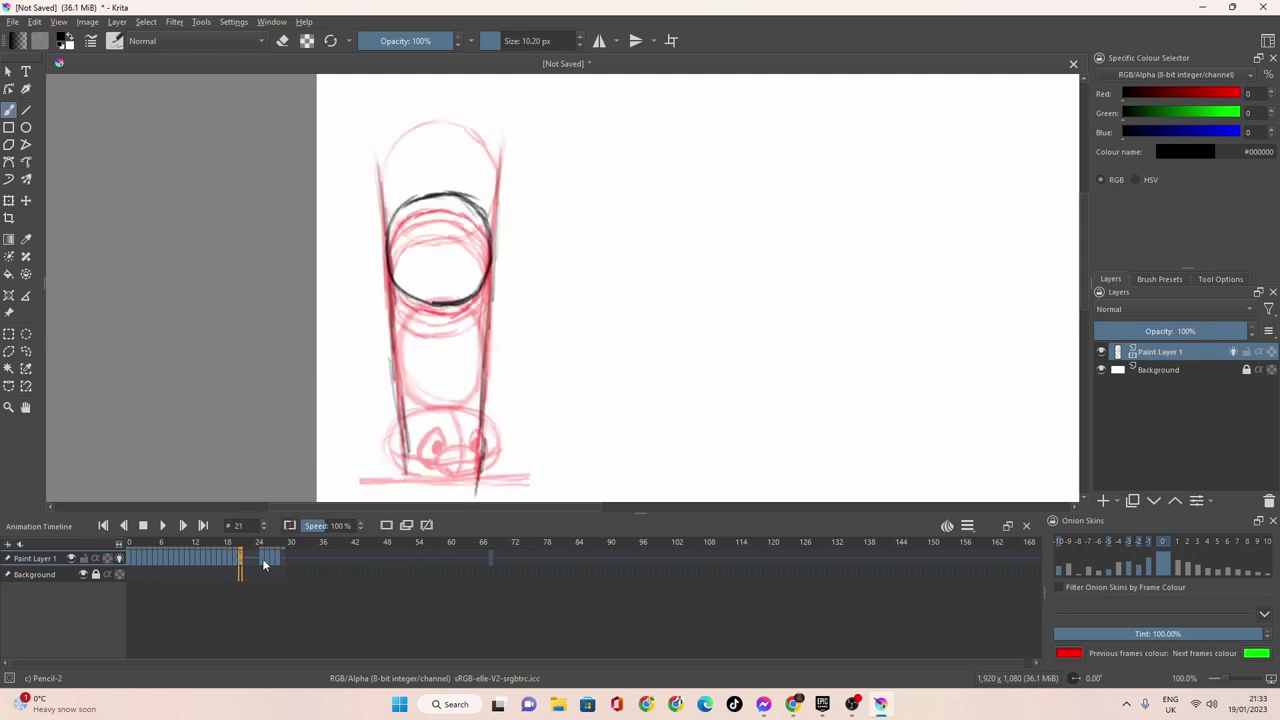
click(267, 563)
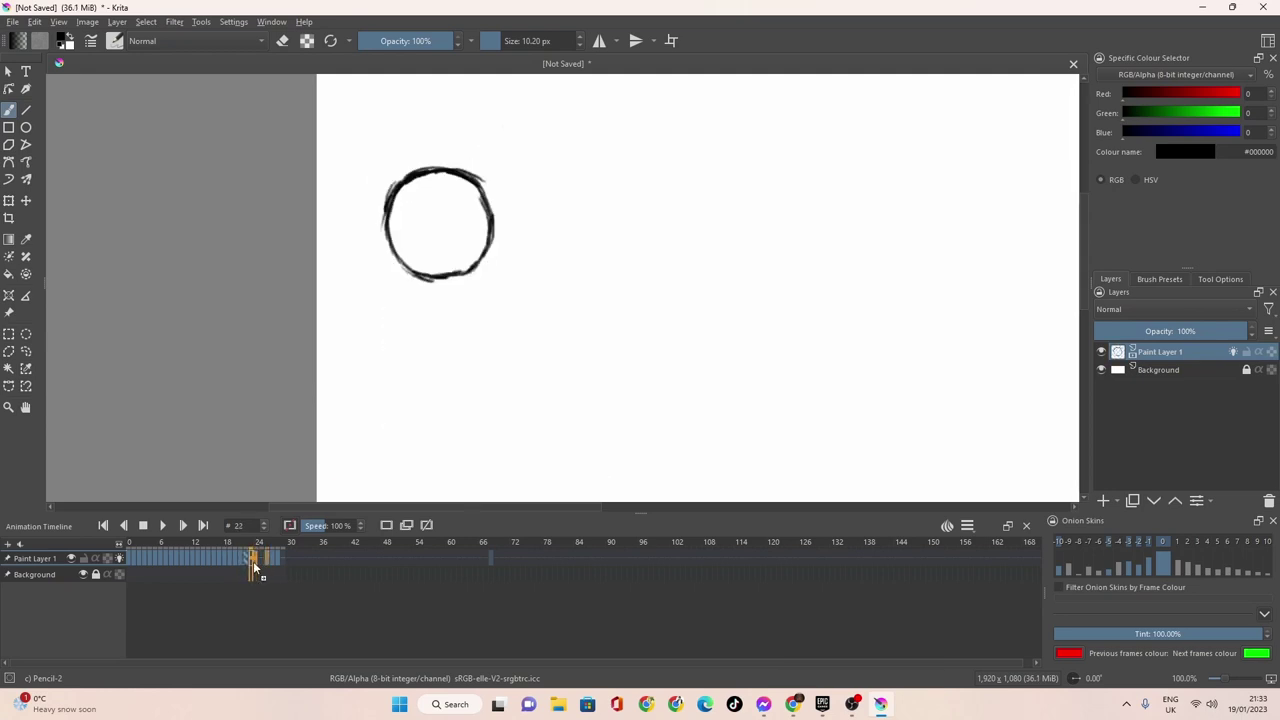
mouse_move(267, 563)
mouse_down()
mouse_move(251, 555)
mouse_move(279, 560)
mouse_move(268, 556)
mouse_up()
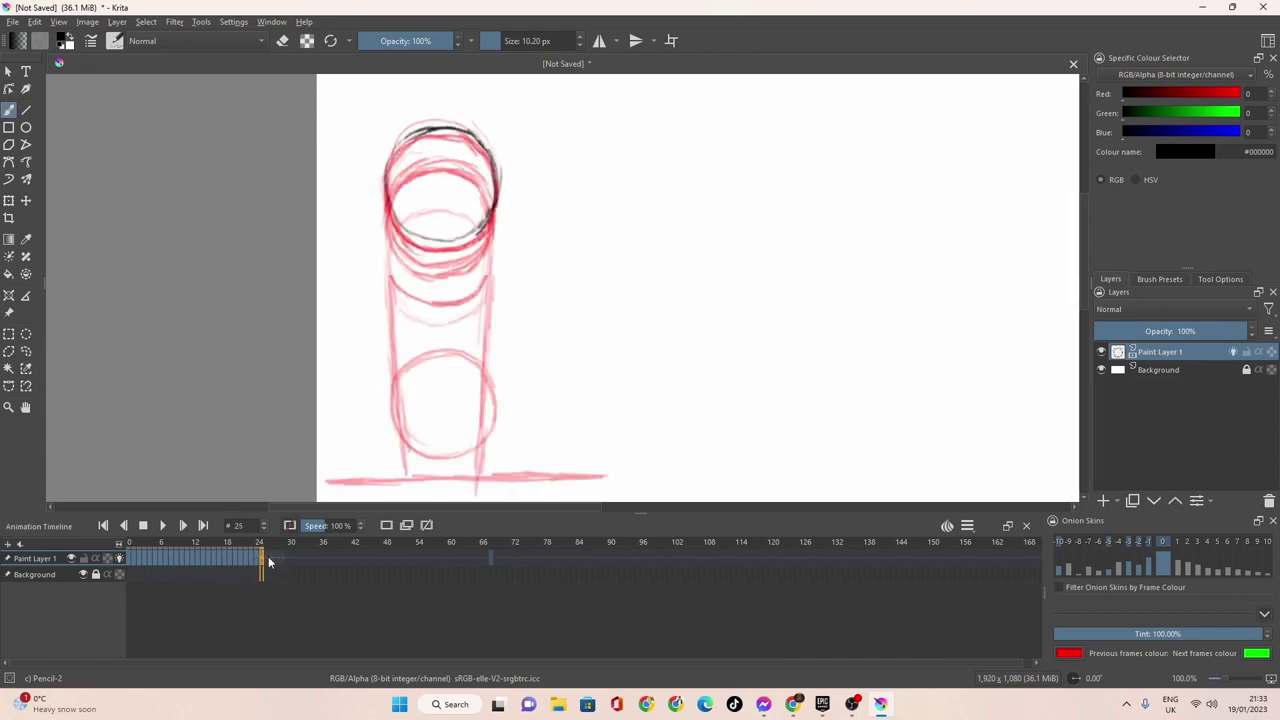
Play back the animation and remove the keyframes on frames 23 and 24.
click(163, 526)
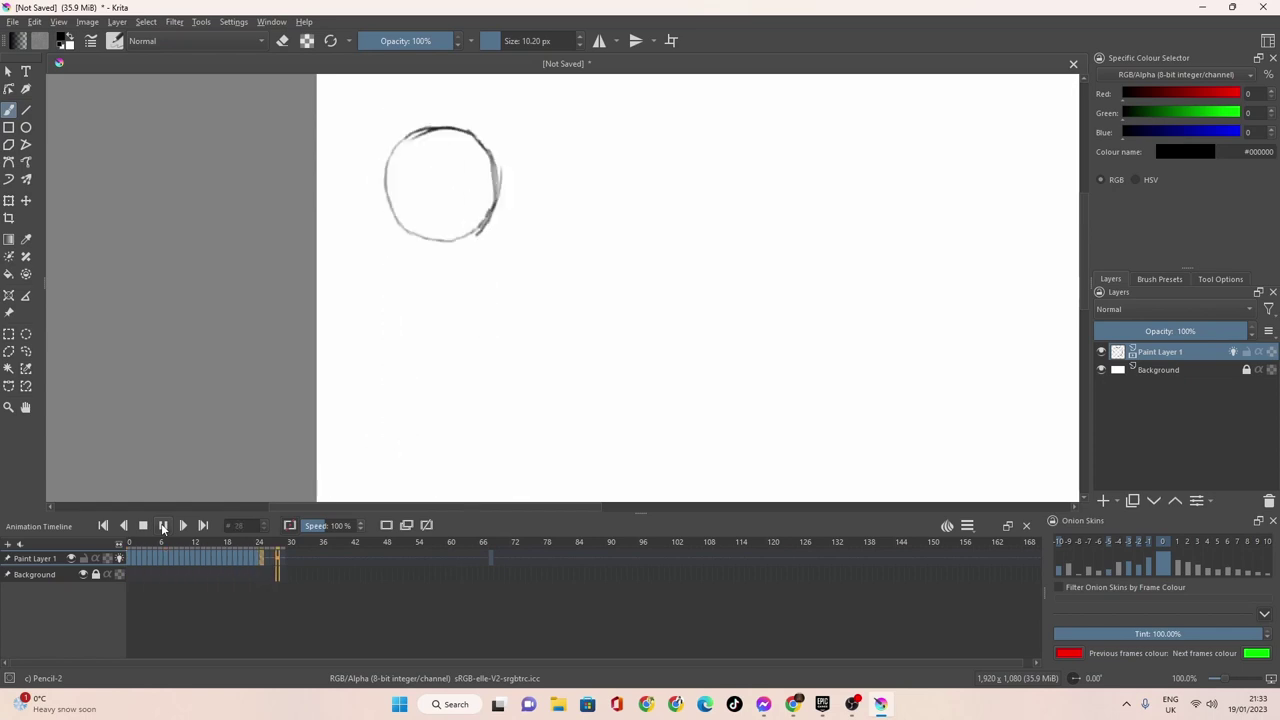
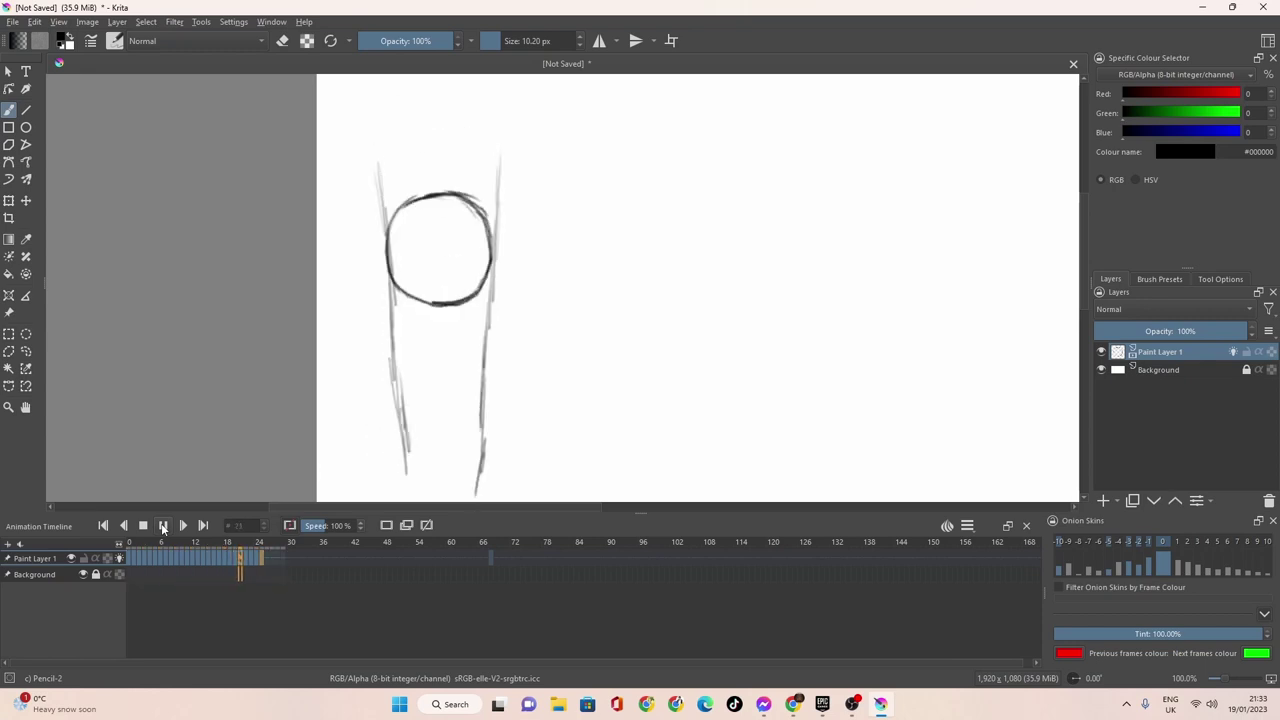
click(163, 525)
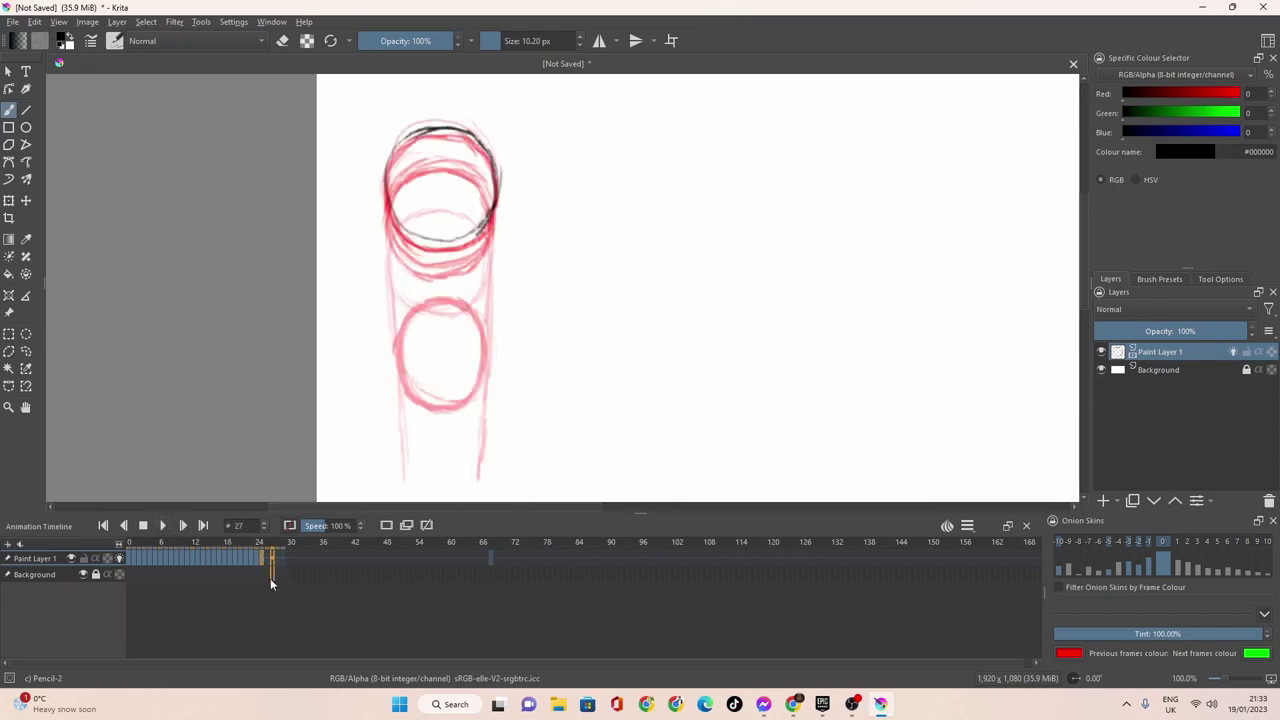
click(248, 556)
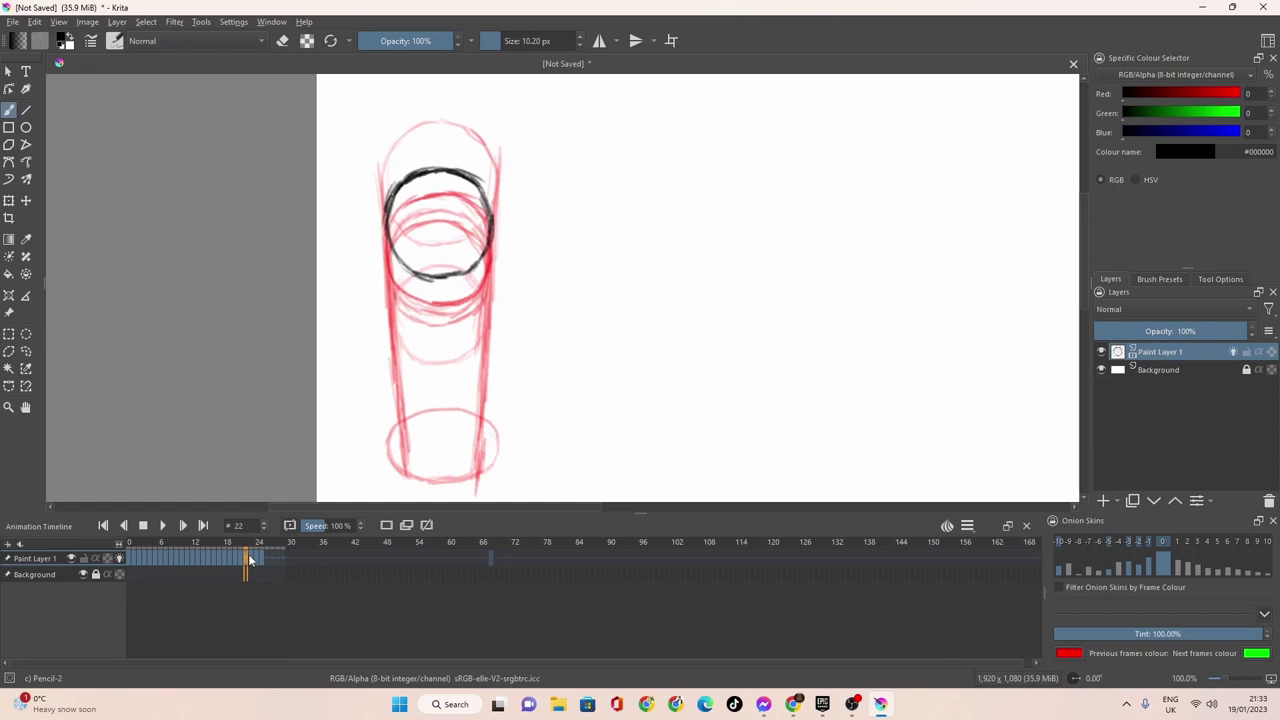
right_click(248, 554)
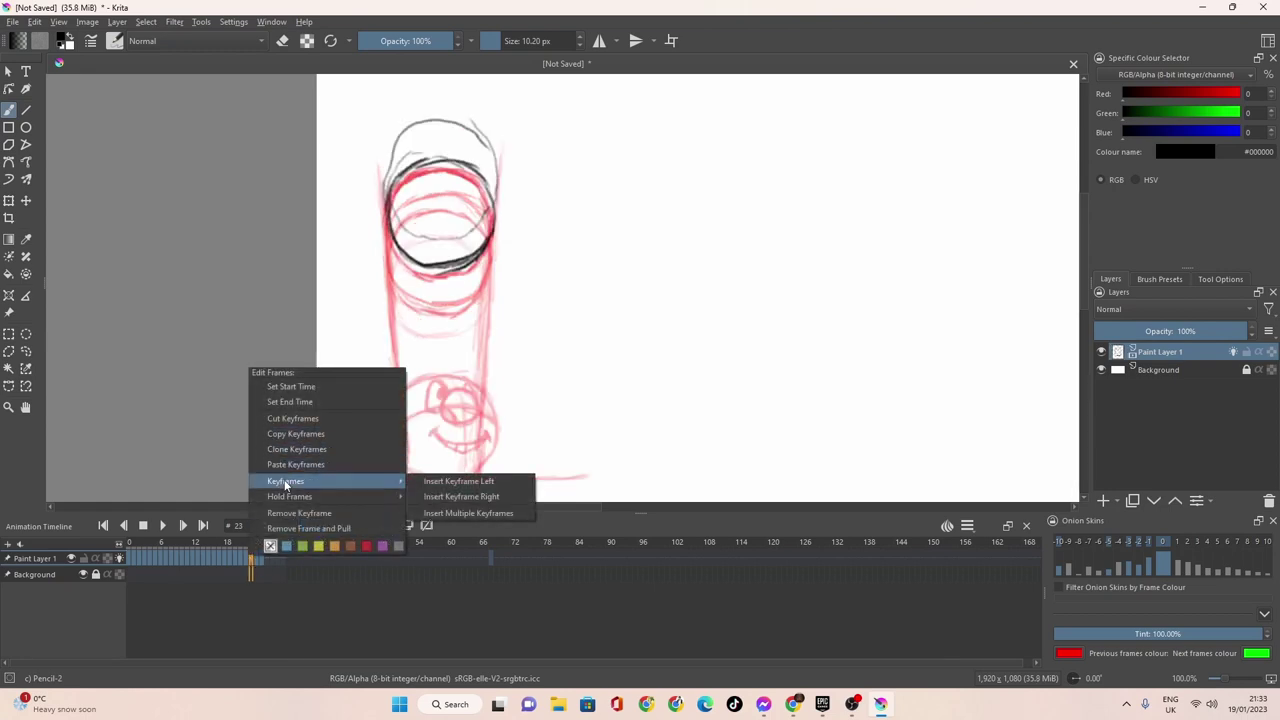
click(274, 530)
click(257, 557)
right_click(257, 557)
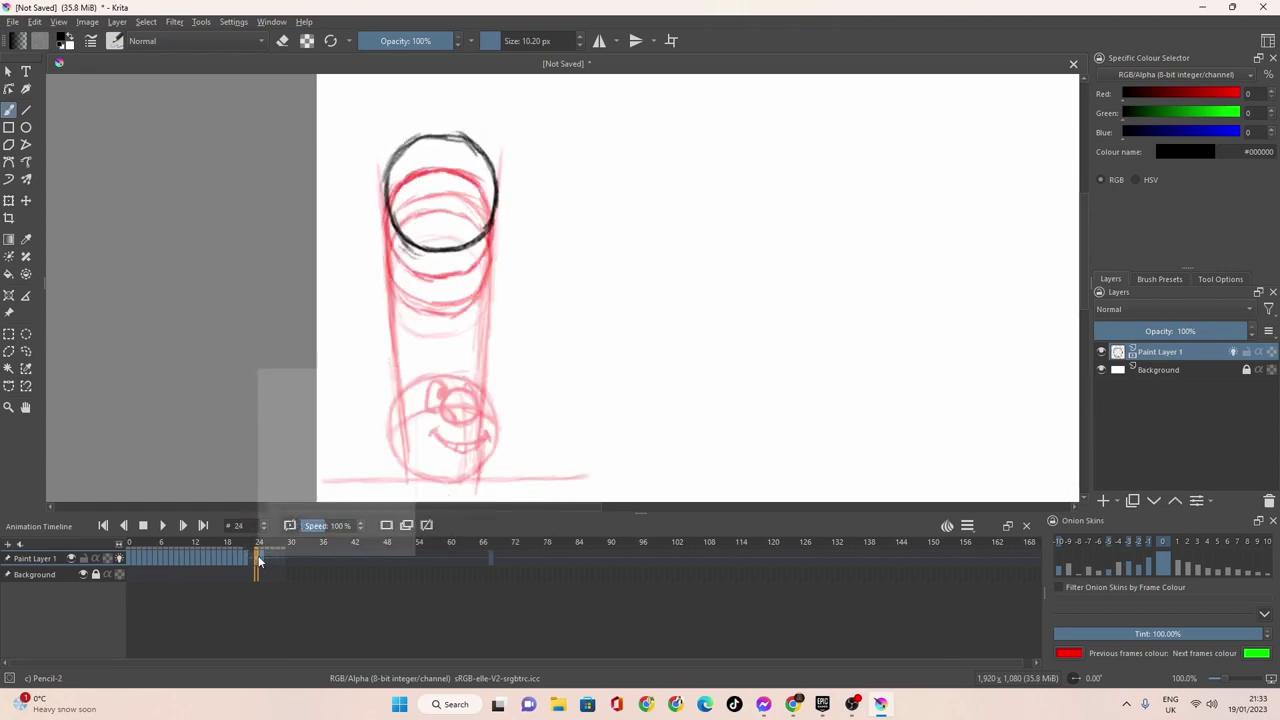
click(301, 510)
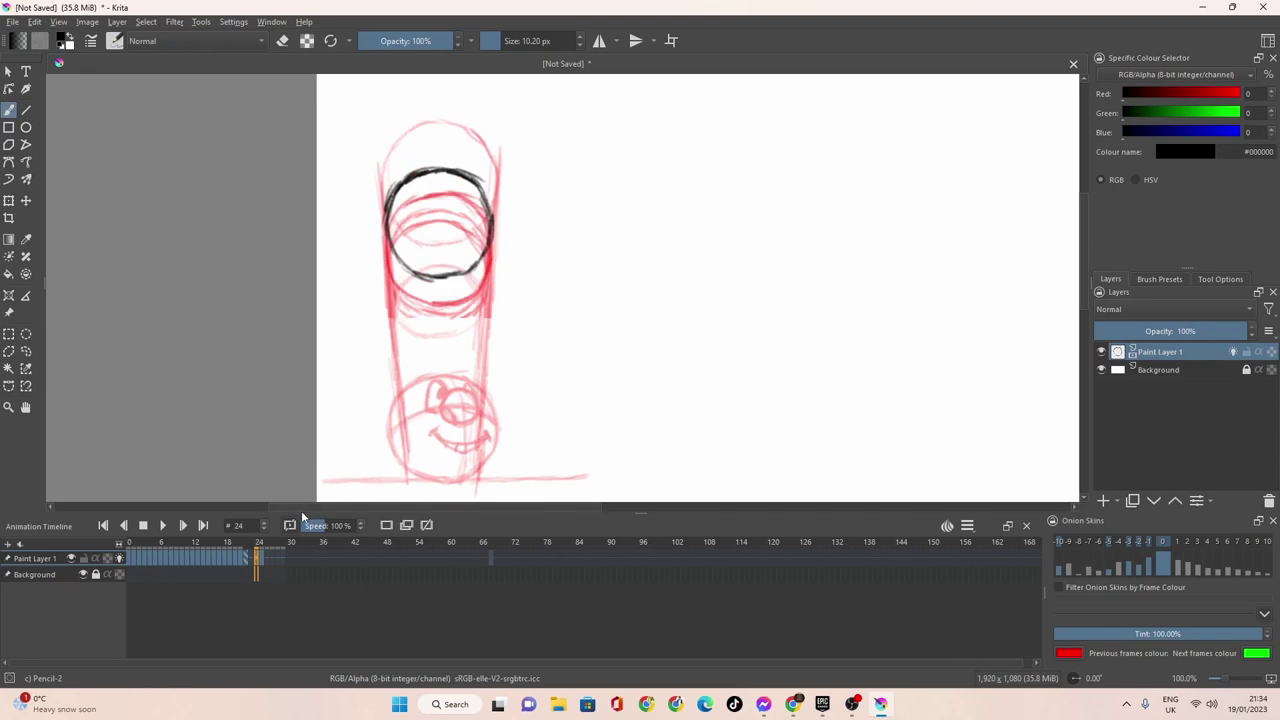
Move the last keyframe from frame 25 to frame 23 and play back the animation.
click(250, 557)
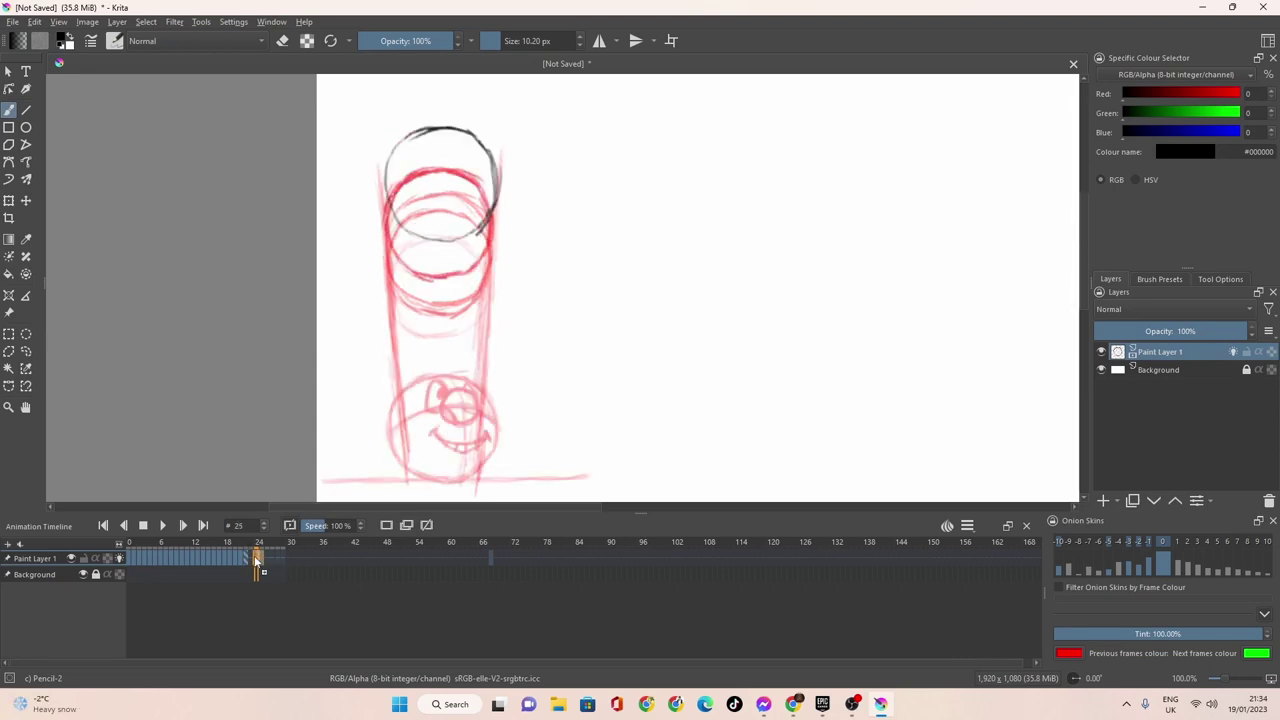
click(167, 525)
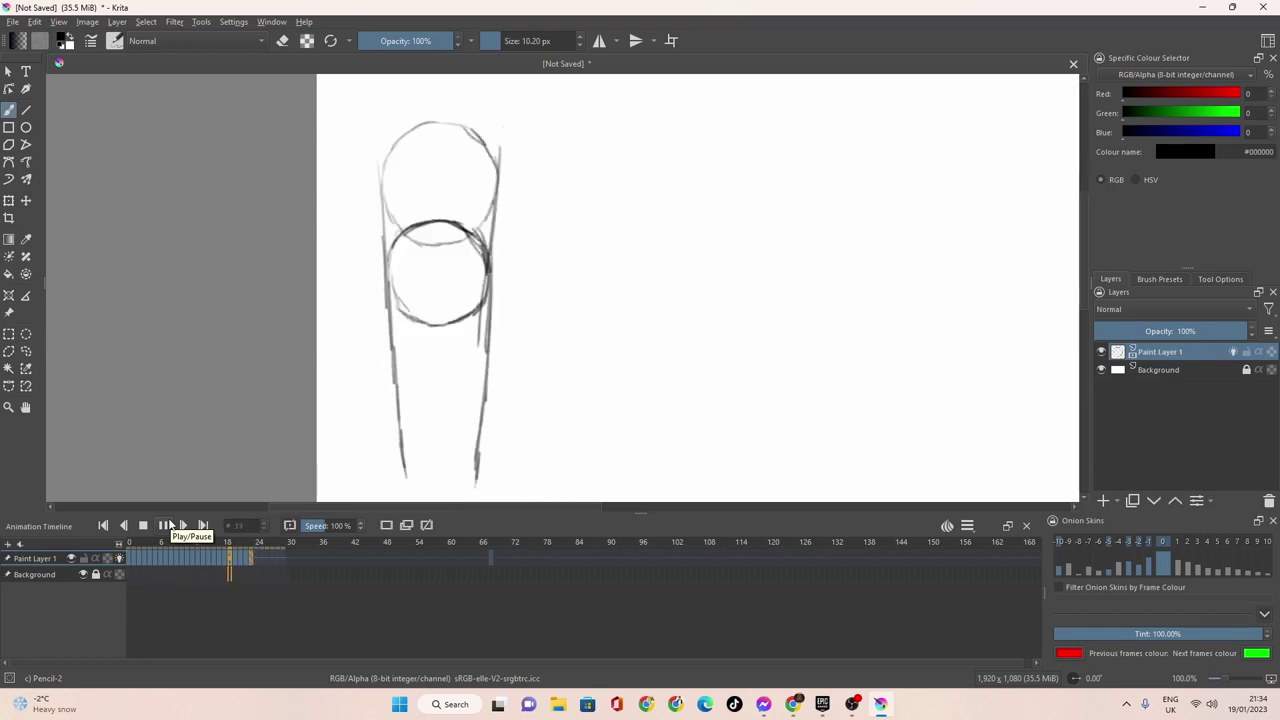
click(163, 527)
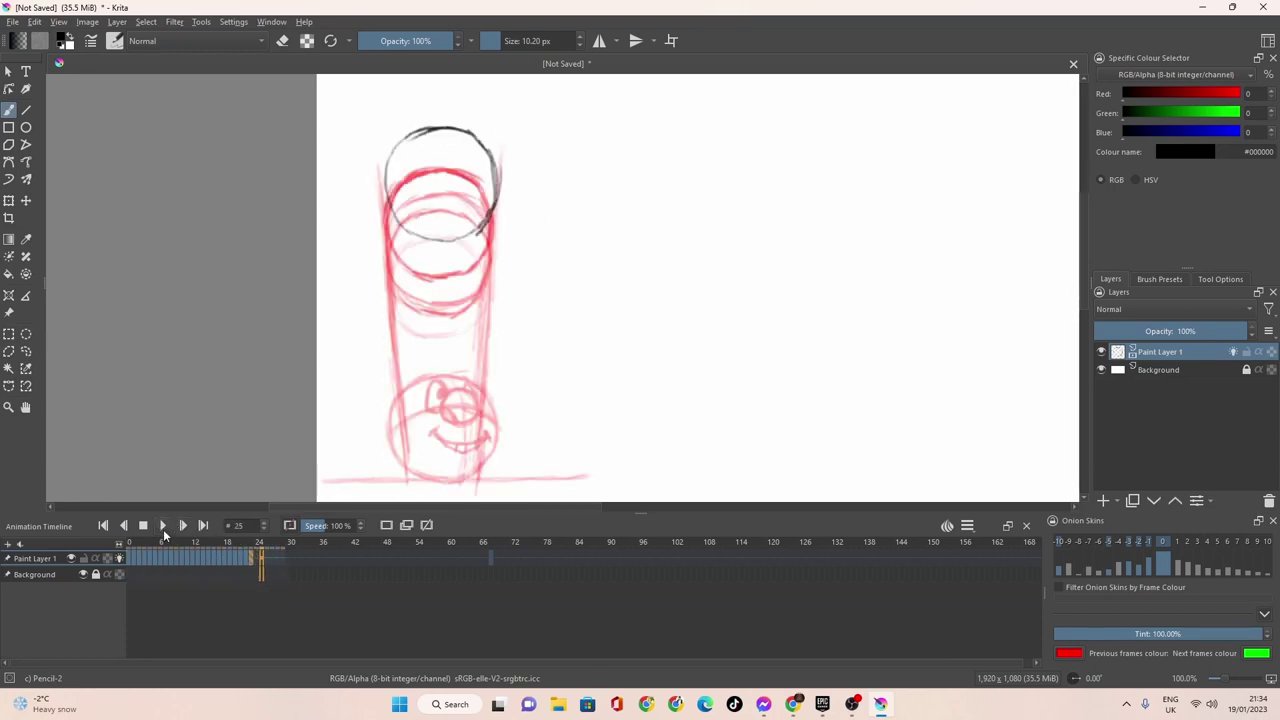
Remove the keyframes on frames 19 to 23 of Paint Layer 1, keeping frame 18 as the last keyframe.
click(221, 557)
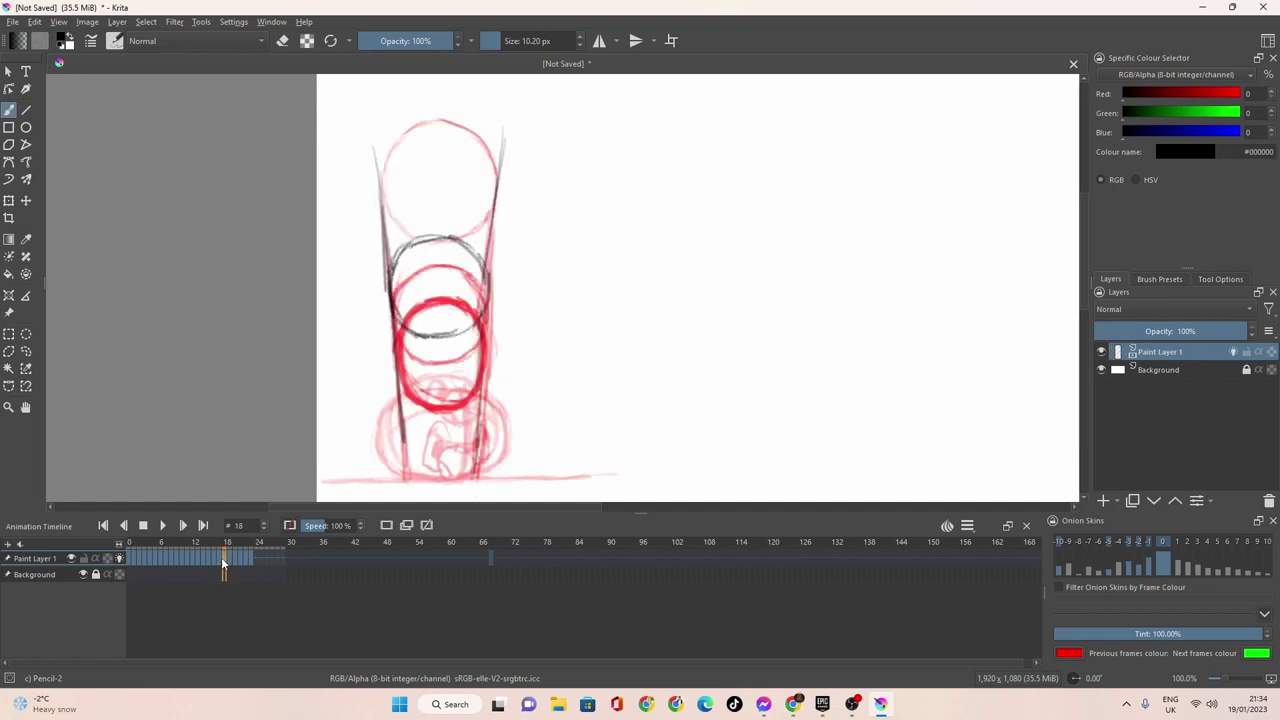
click(217, 557)
click(227, 559)
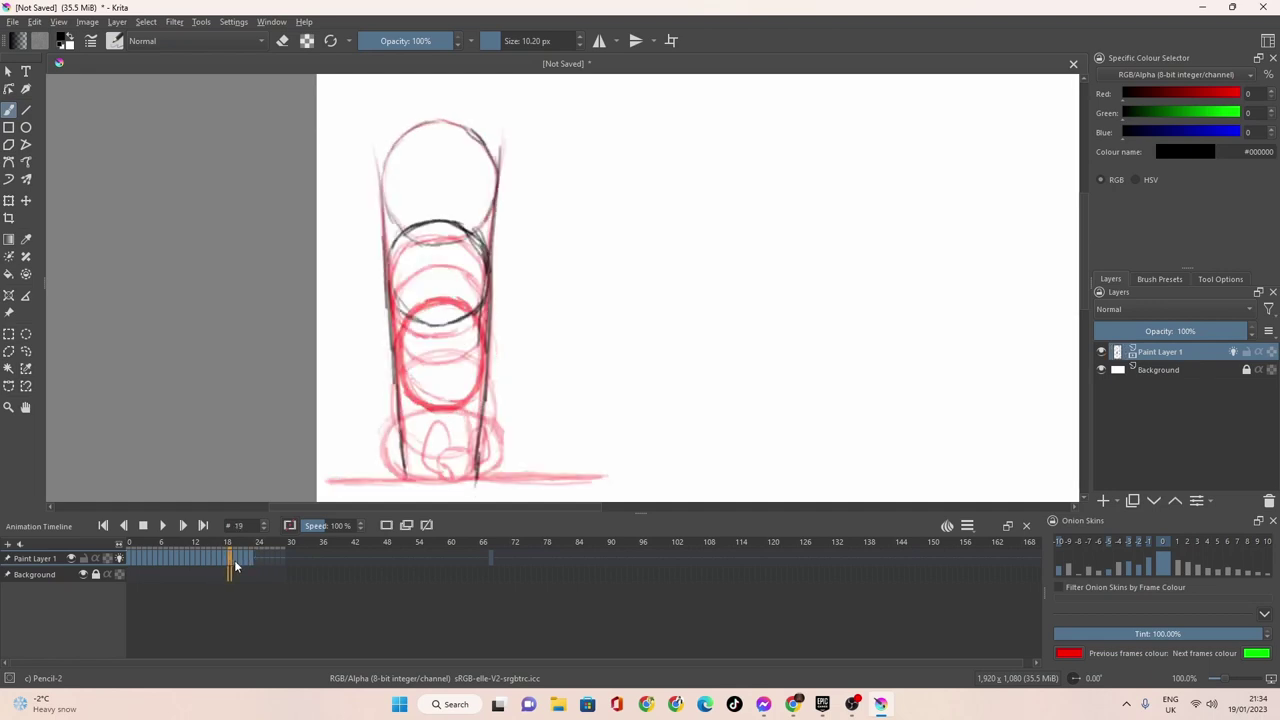
right_click(234, 560)
mouse_move(274, 488)
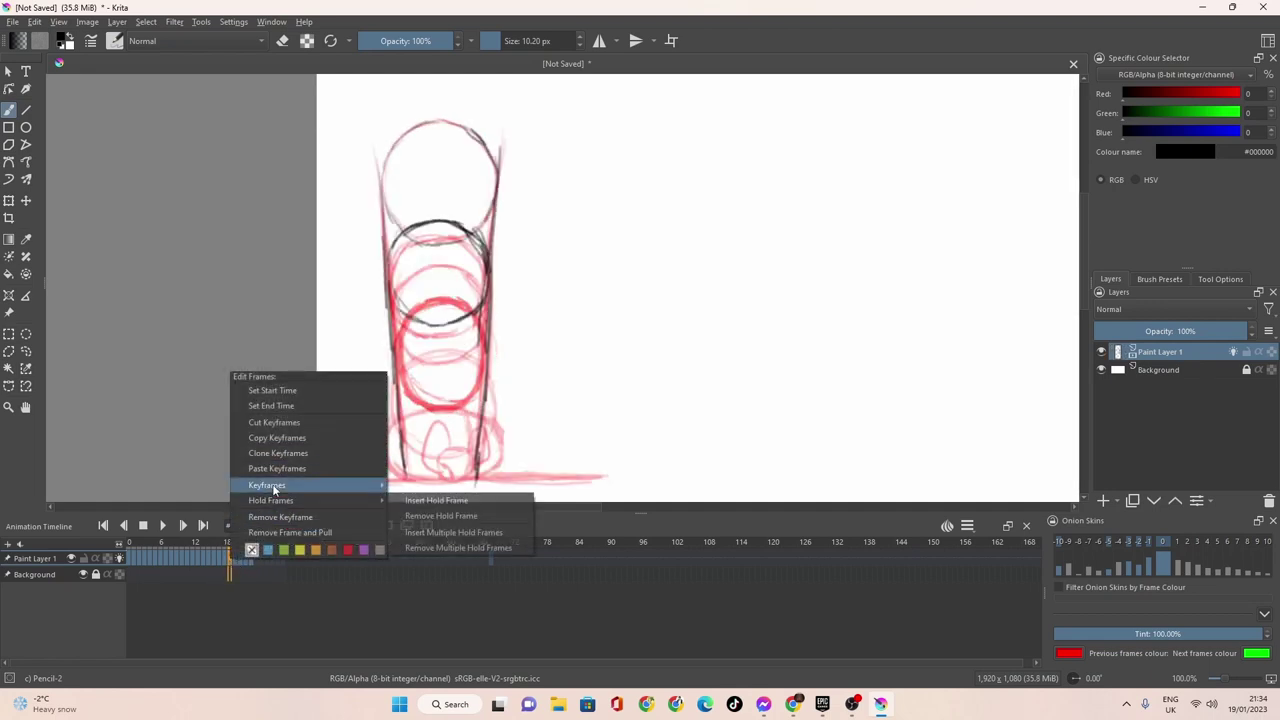
click(265, 518)
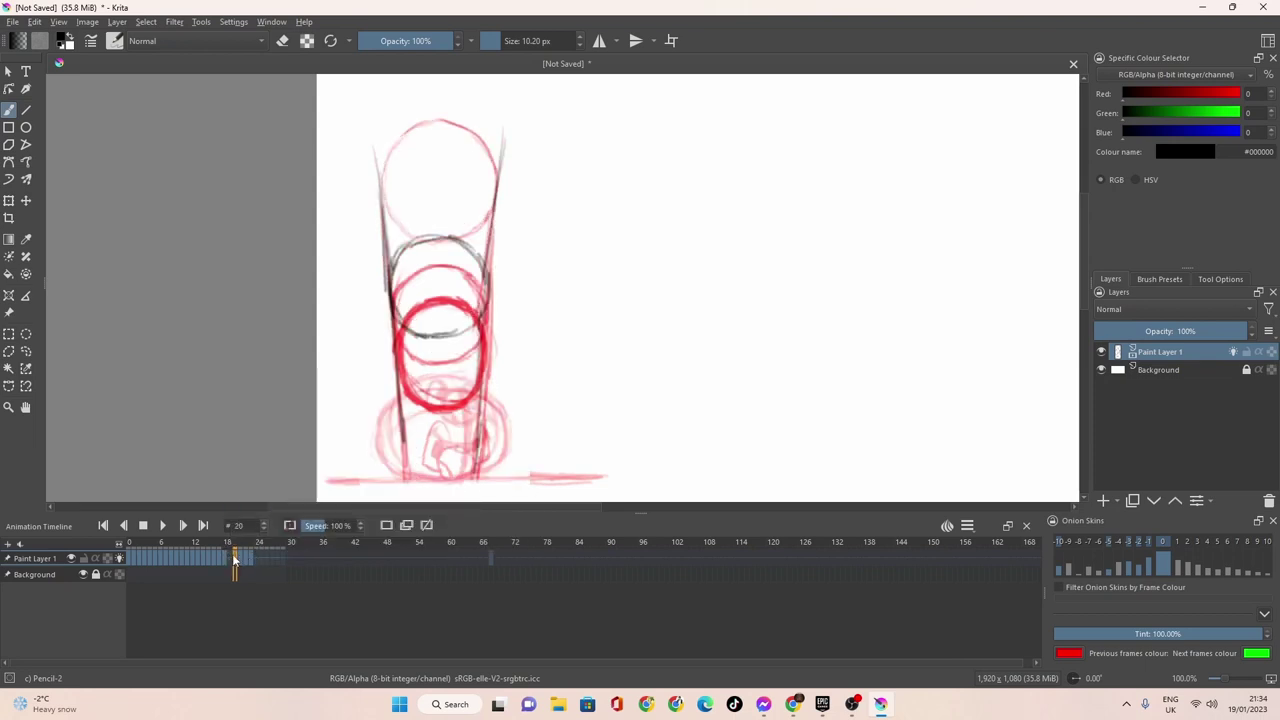
right_click(234, 560)
click(272, 513)
right_click(238, 562)
click(262, 514)
click(246, 558)
right_click(247, 558)
click(270, 514)
click(252, 558)
right_click(252, 558)
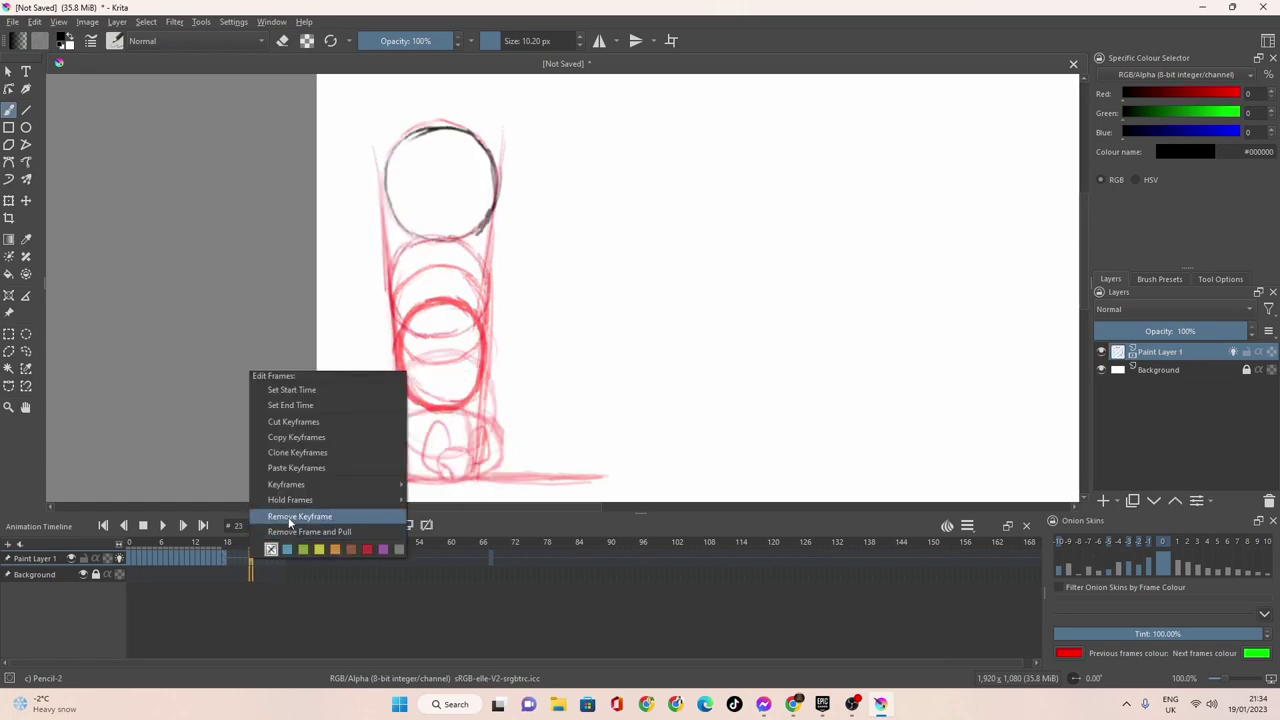
click(272, 514)
Play back the shortened animation to check the timing of the ball's rise.
click(206, 558)
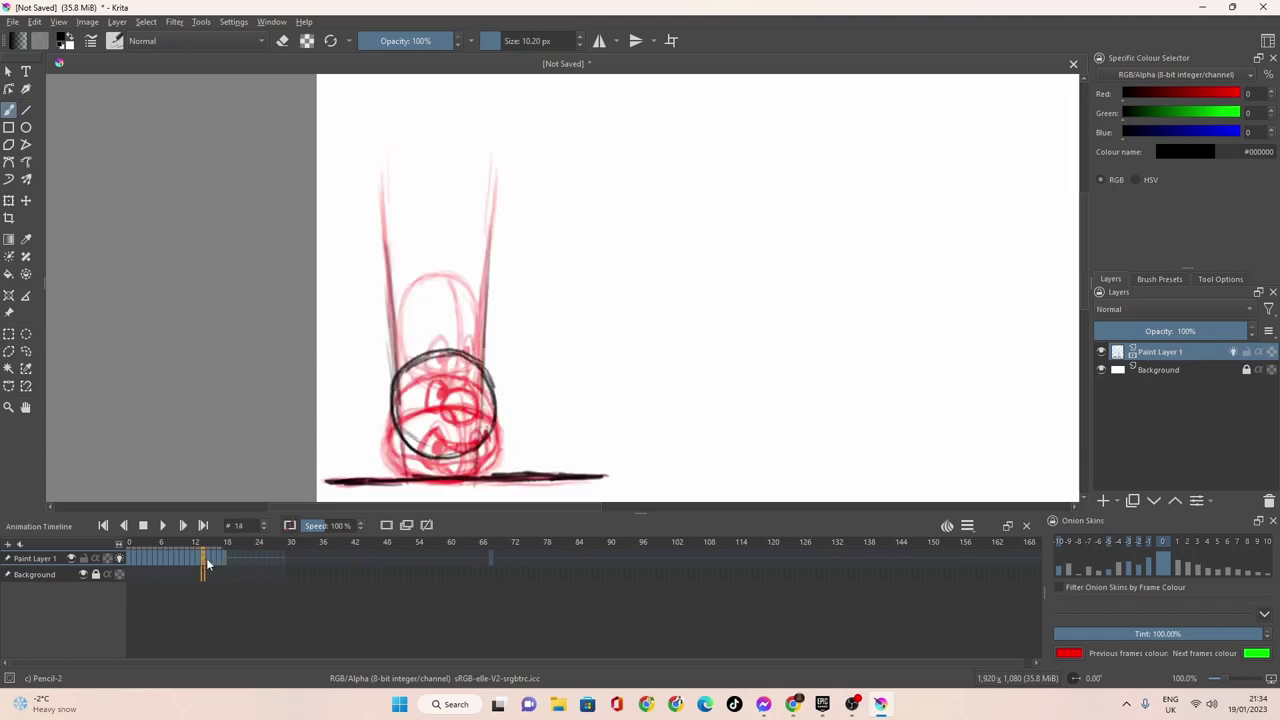
click(165, 525)
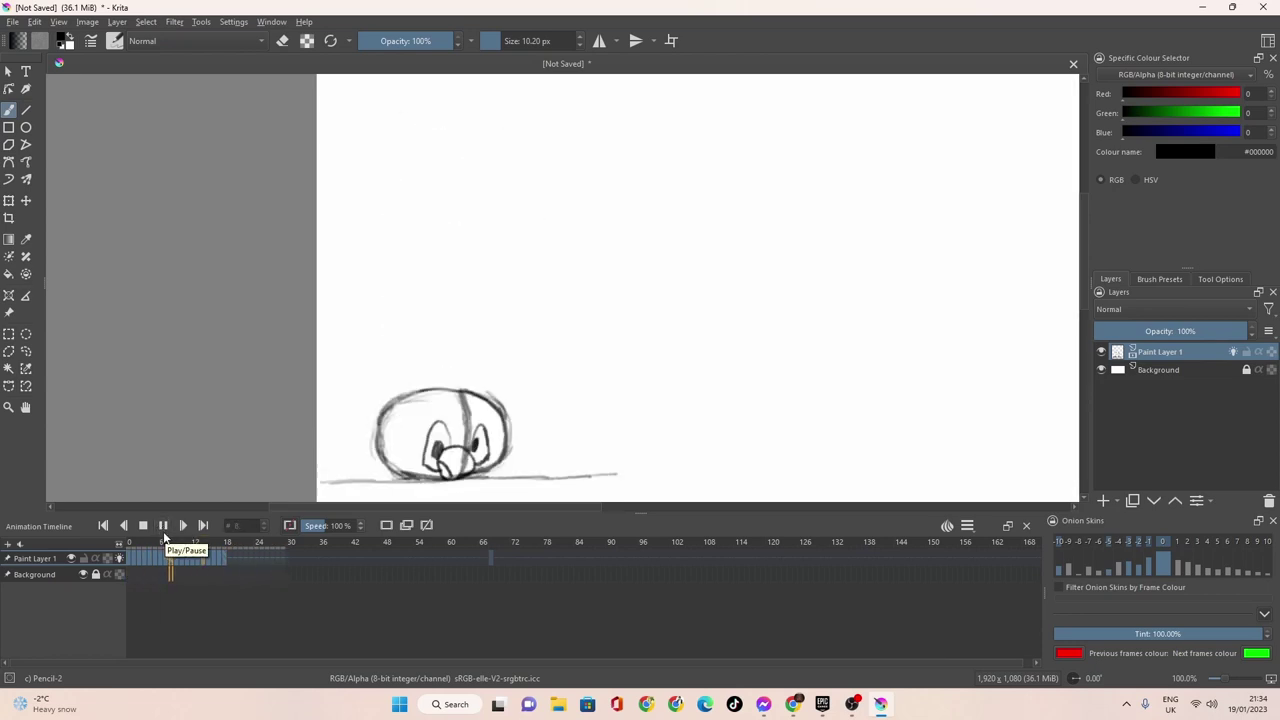
click(163, 527)
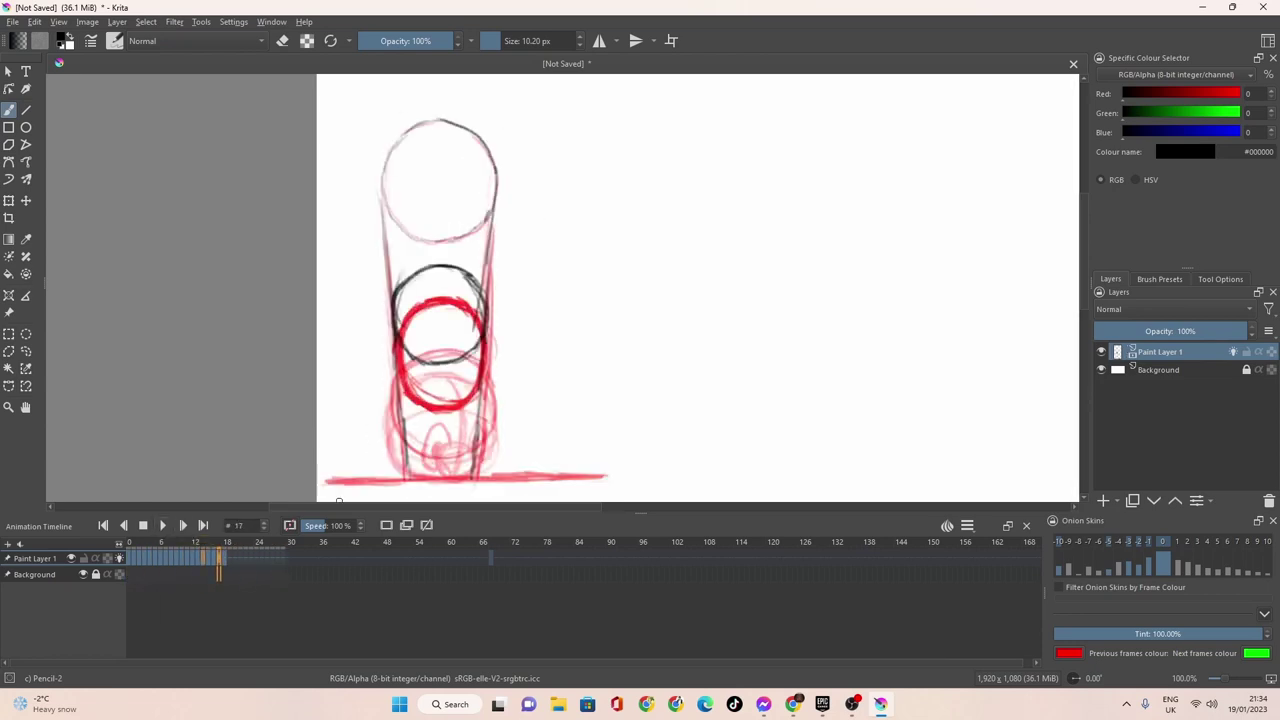
Limit the onion skins to the three previous frames, -3 to -1, and select the keyframe on frame 18.
click(228, 559)
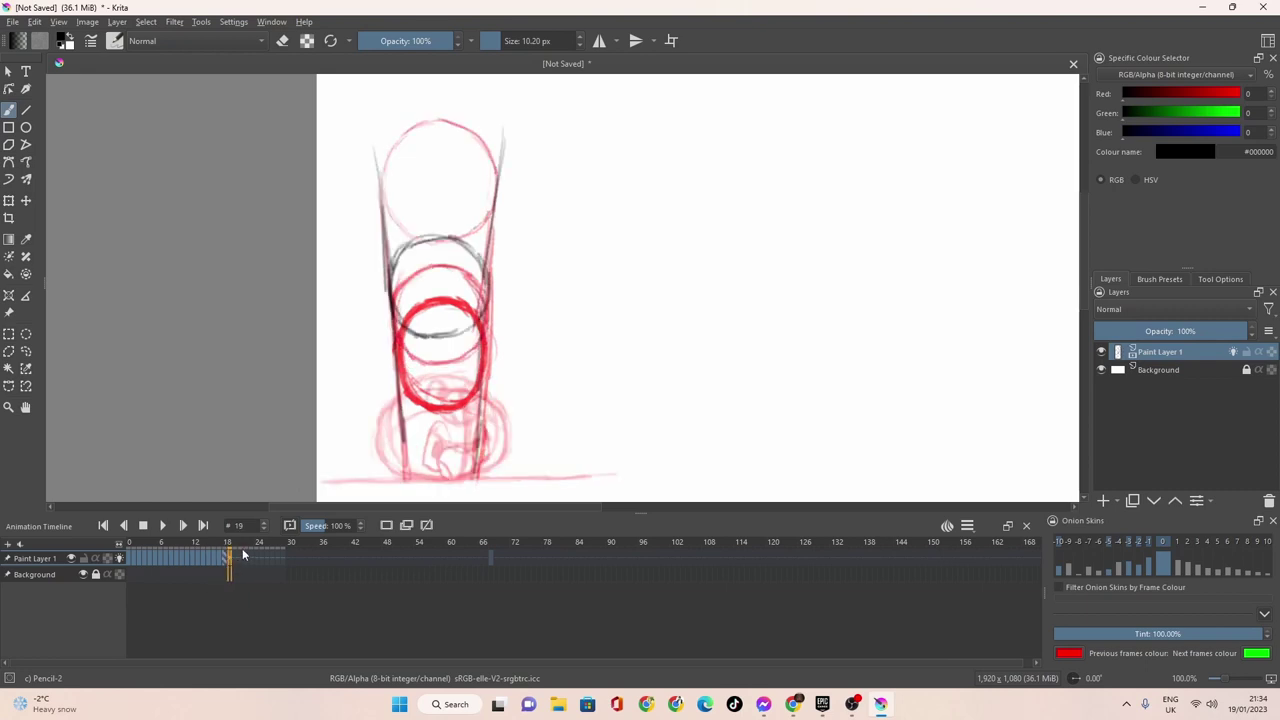
click(1128, 541)
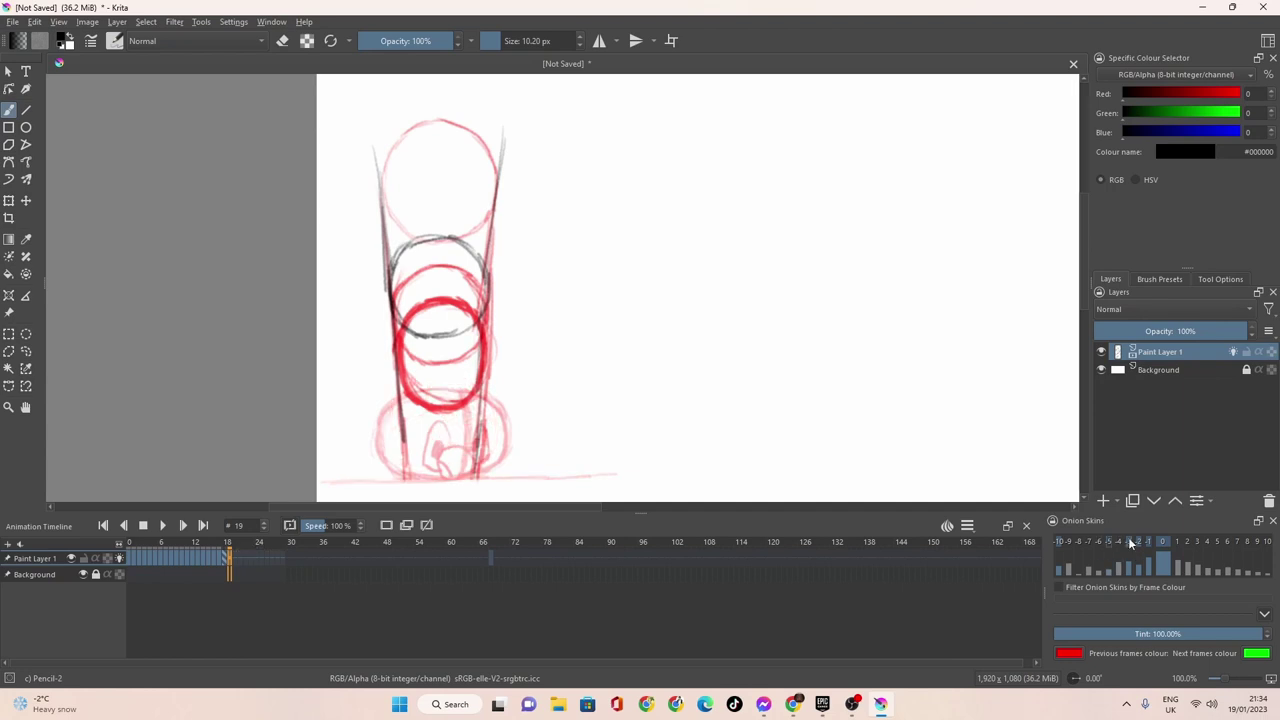
click(1122, 541)
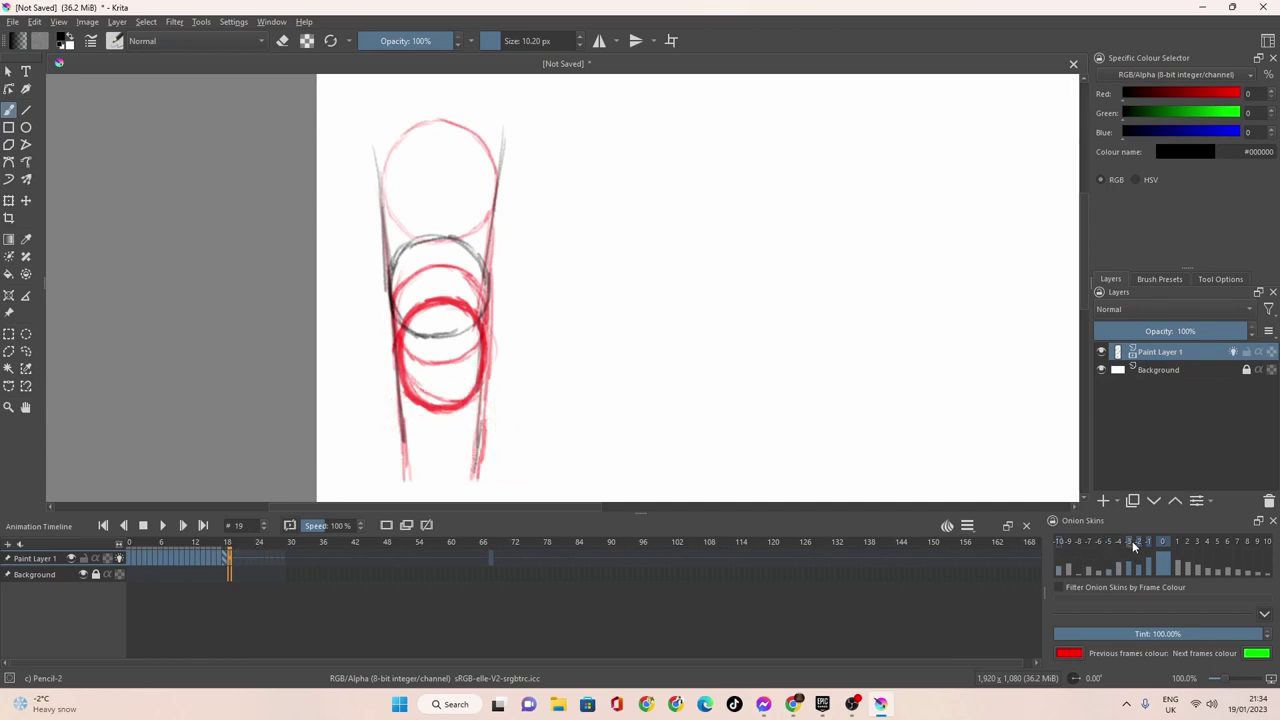
click(1128, 541)
click(228, 557)
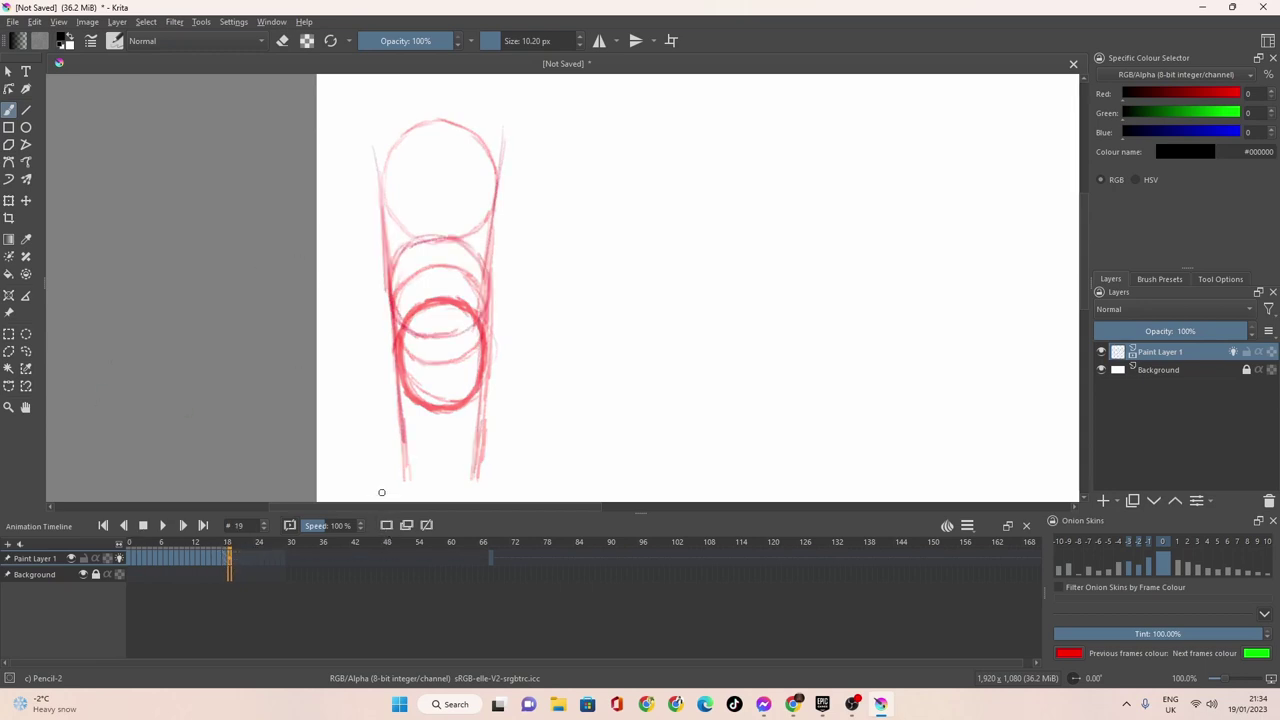
click(226, 559)
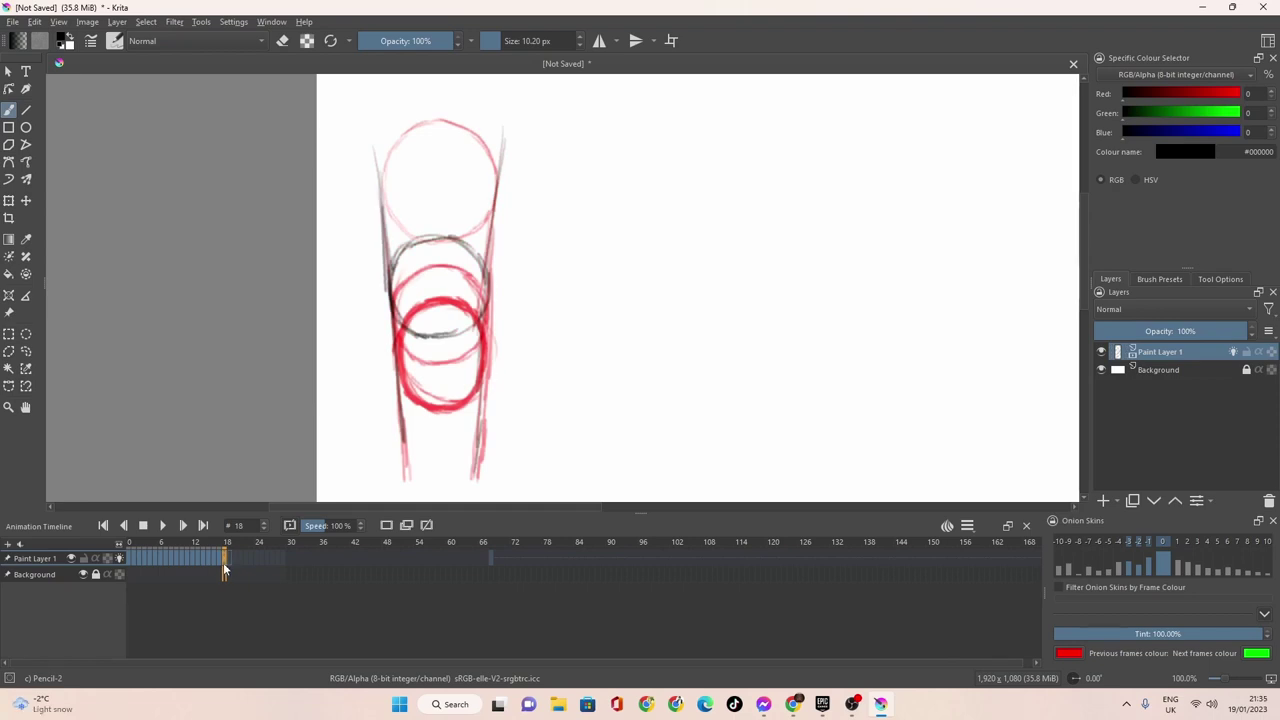
Draw a rough ball circle on frame 19 of Paint Layer 1, slightly below the topmost ball outline.
click(221, 560)
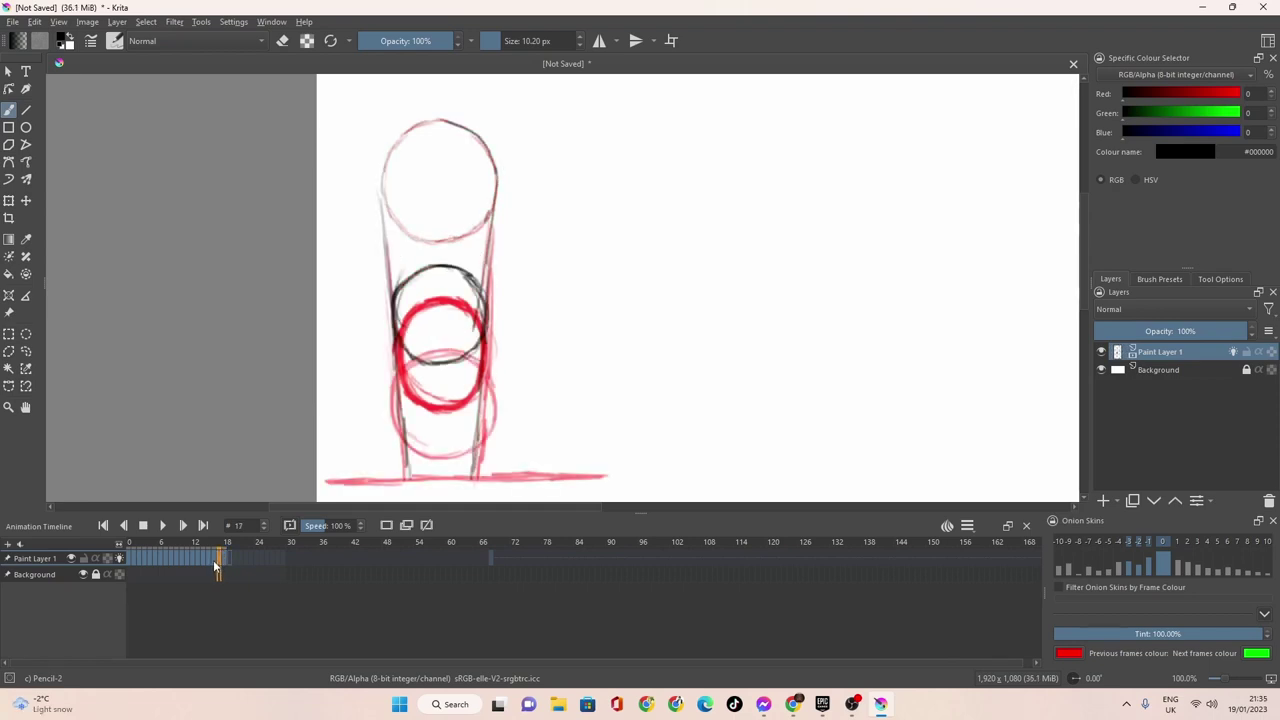
click(223, 559)
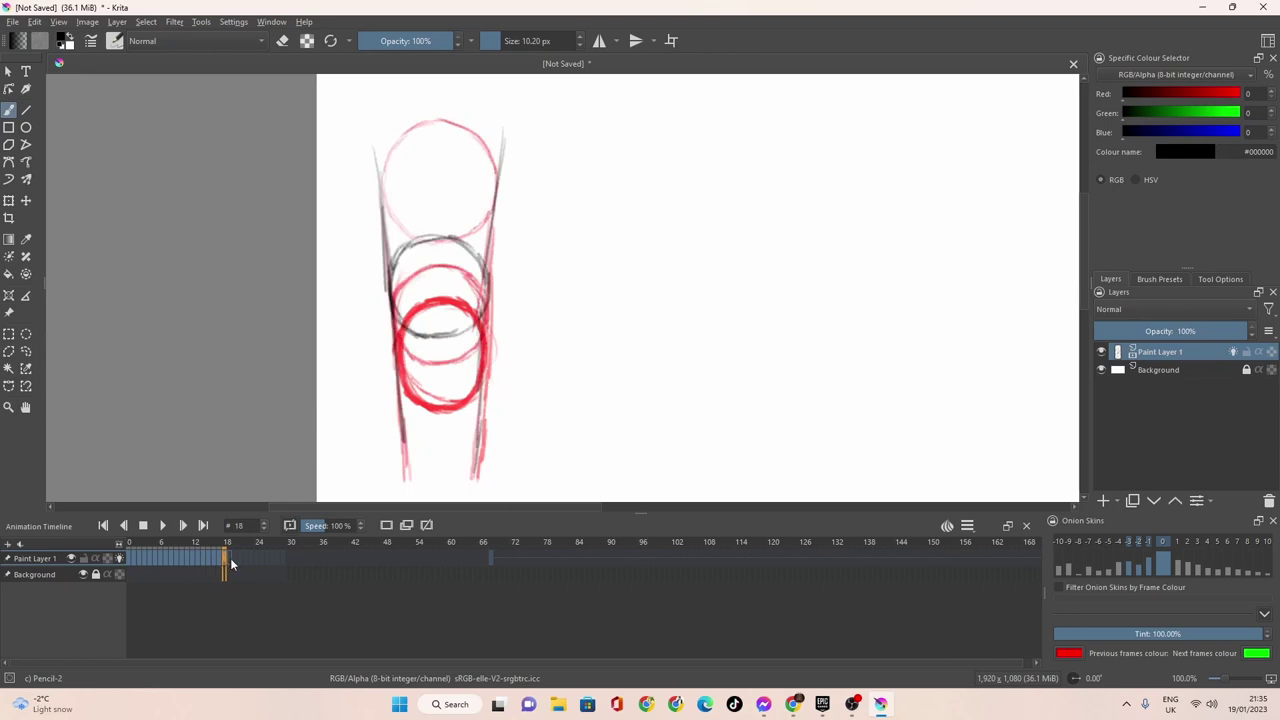
click(231, 558)
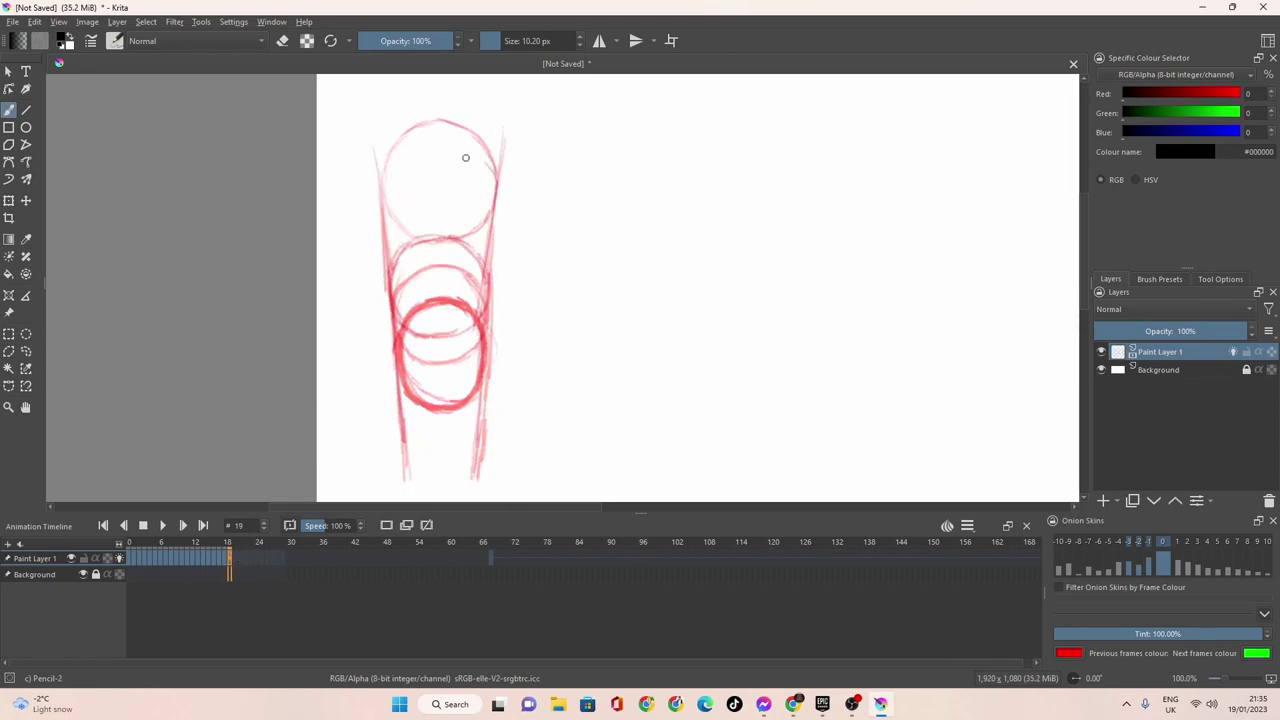
mouse_move(470, 152)
mouse_down()
mouse_move(403, 155)
mouse_move(471, 149)
mouse_move(489, 215)
mouse_move(493, 171)
mouse_move(495, 232)
mouse_move(462, 251)
mouse_move(407, 254)
mouse_move(397, 212)
mouse_move(388, 217)
mouse_move(387, 201)
mouse_move(430, 253)
mouse_move(399, 234)
mouse_move(398, 163)
mouse_move(385, 192)
mouse_move(404, 154)
mouse_up()
mouse_move(379, 210)
mouse_down()
mouse_move(408, 154)
mouse_move(466, 147)
mouse_move(493, 200)
mouse_move(466, 150)
mouse_move(398, 164)
mouse_up()
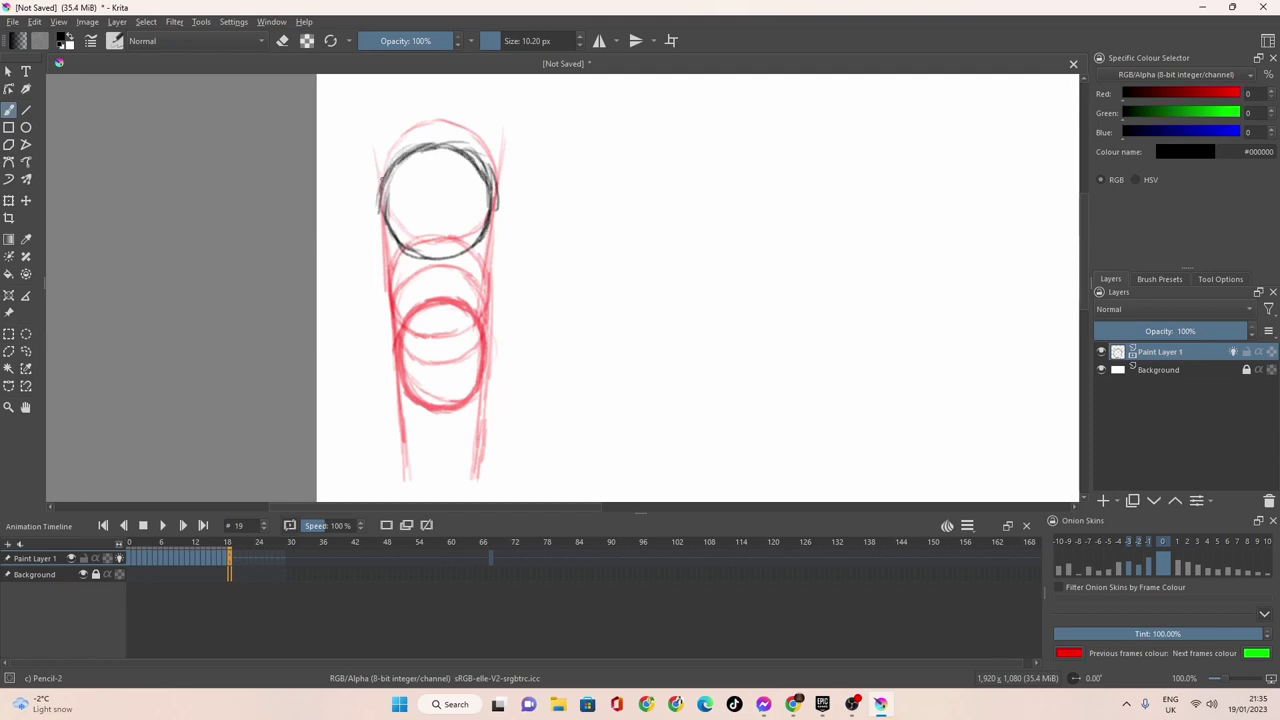
drag(388, 232, 381, 197)
Add a blank frame 20 and draw the ball circle slightly higher than on frame 19.
click(394, 525)
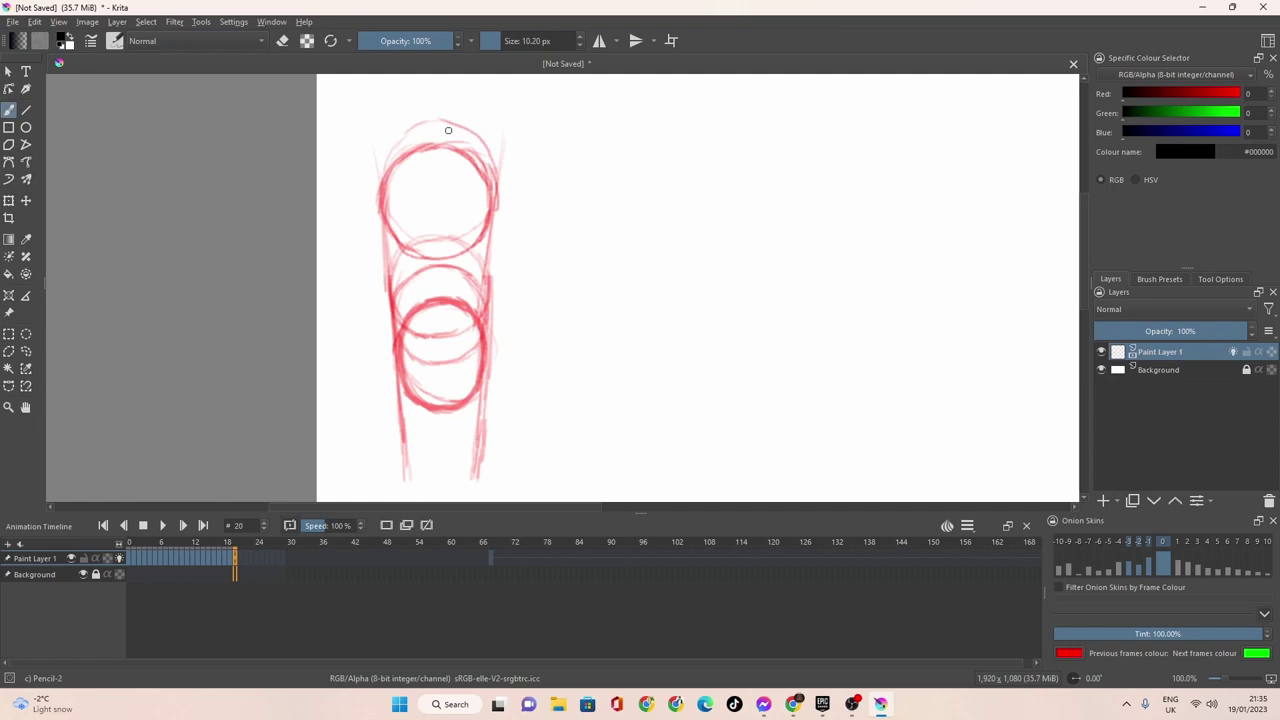
mouse_move(448, 130)
mouse_down()
mouse_move(401, 139)
mouse_move(383, 187)
mouse_move(403, 231)
mouse_move(456, 237)
mouse_up()
mouse_move(491, 187)
mouse_down()
mouse_move(488, 165)
mouse_move(446, 132)
mouse_move(494, 182)
mouse_move(482, 152)
mouse_move(420, 131)
mouse_move(381, 192)
mouse_up()
Extend the onion skins to previous frame -4 and draw the ball on frame 21, slightly lower than on frame 20.
click(239, 558)
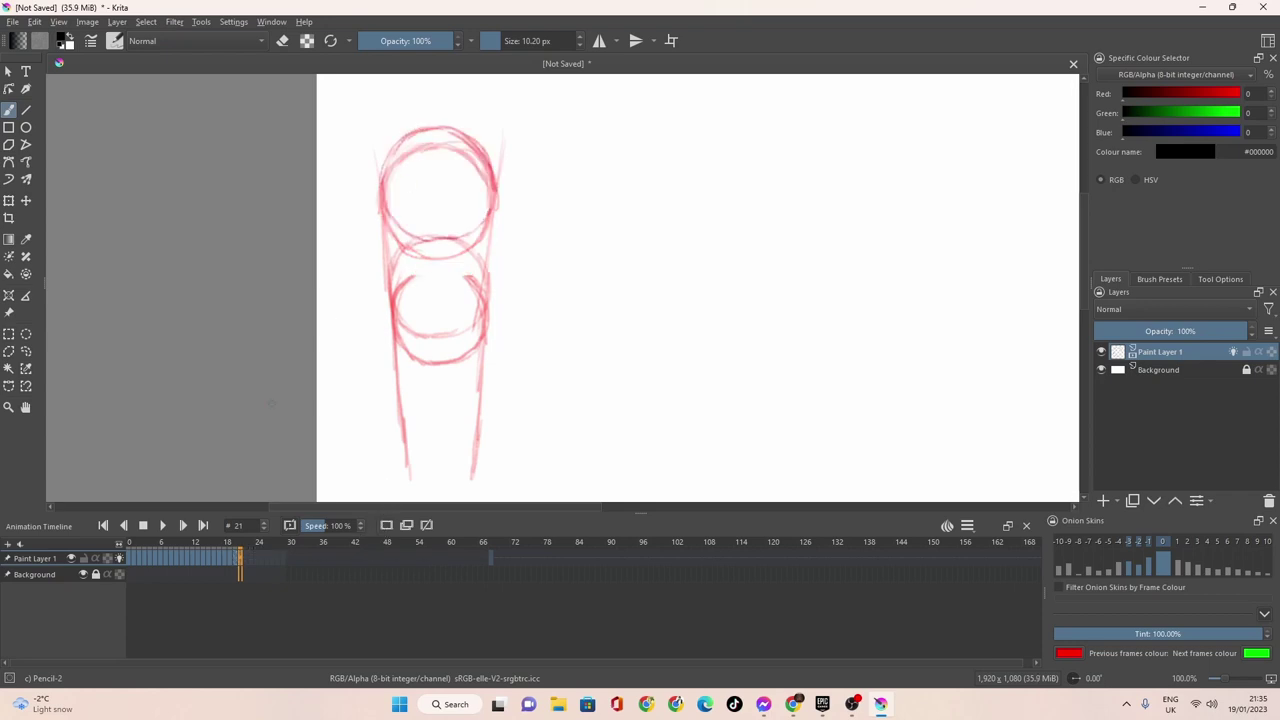
click(235, 559)
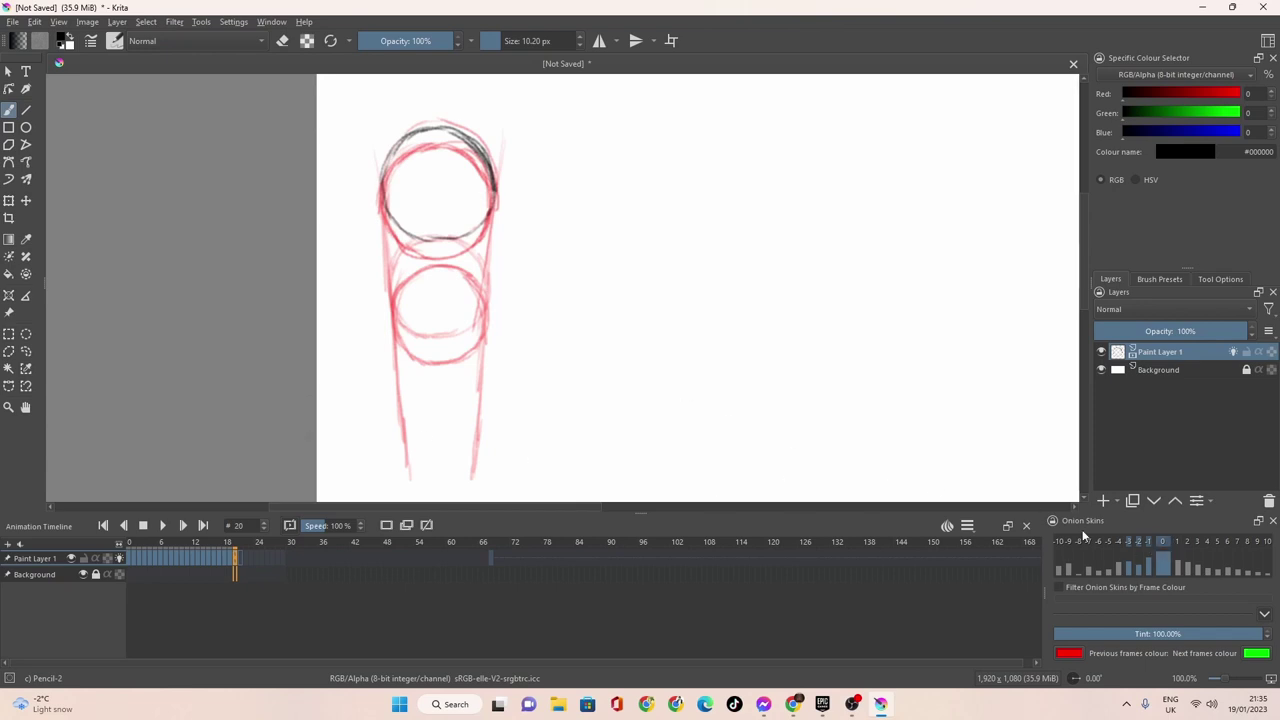
click(1124, 542)
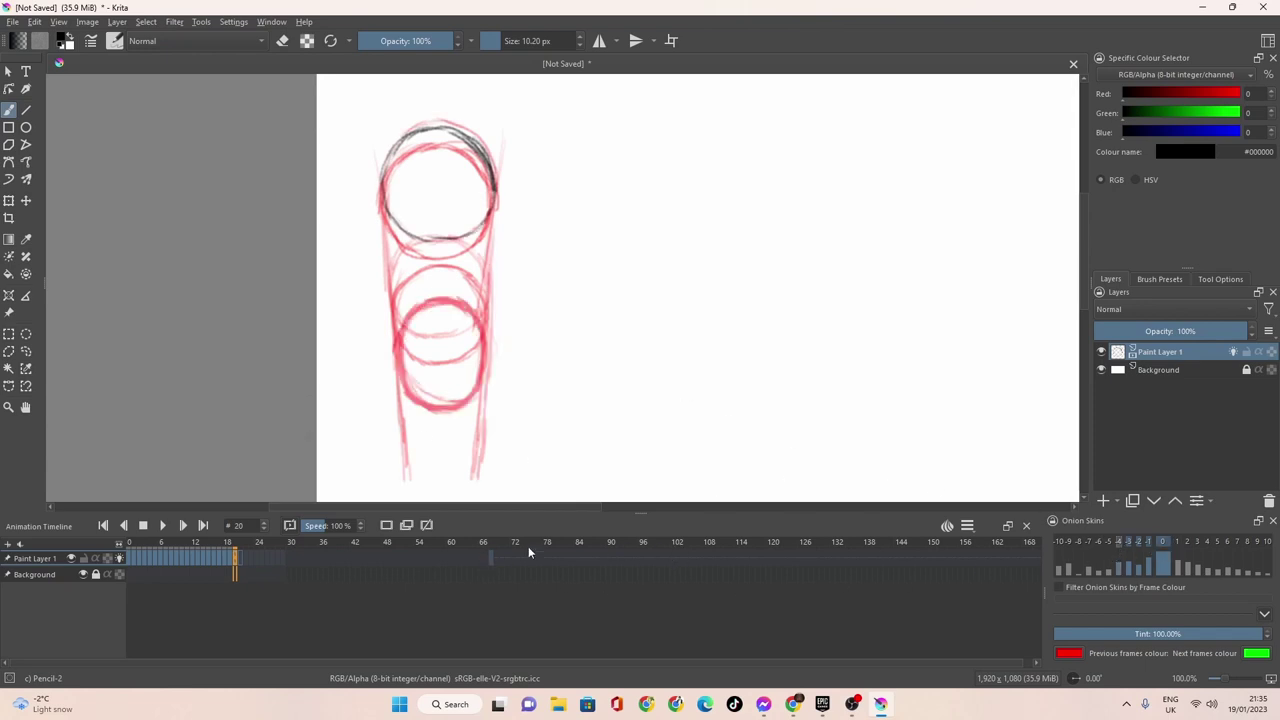
click(244, 559)
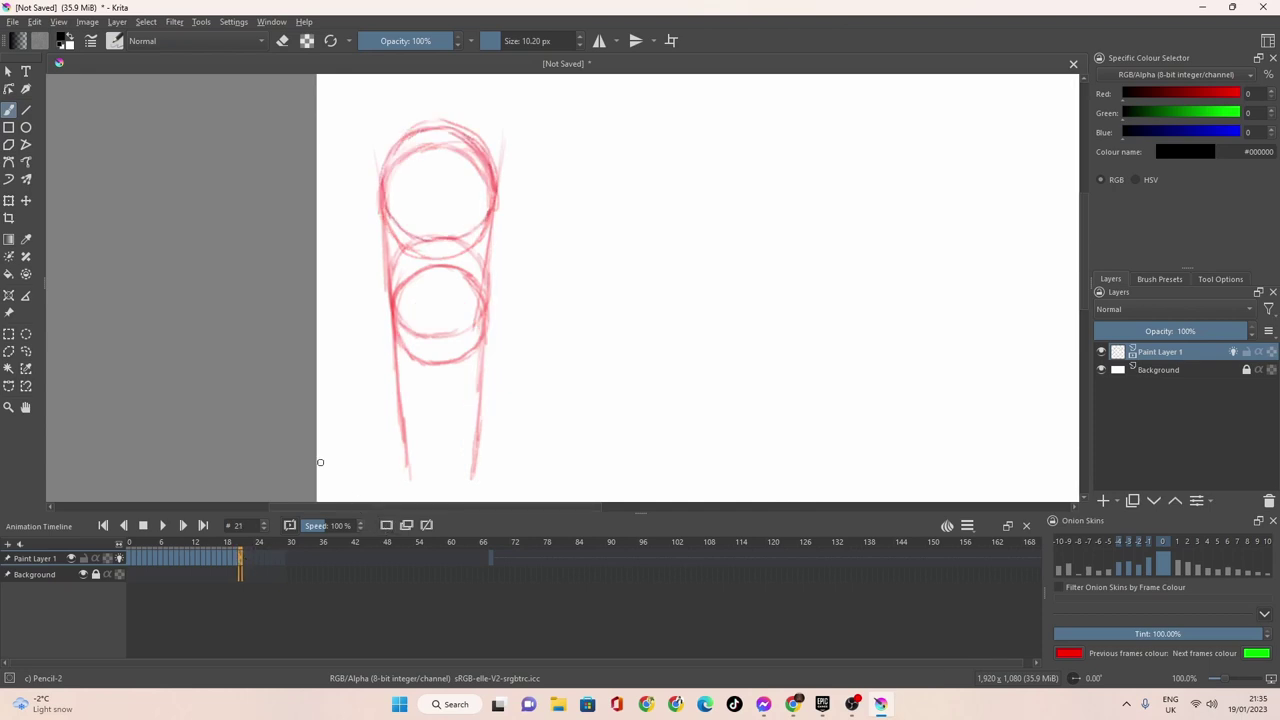
mouse_move(452, 131)
mouse_down()
mouse_move(385, 157)
mouse_move(395, 150)
mouse_move(383, 205)
mouse_move(392, 237)
mouse_move(441, 253)
mouse_move(488, 224)
mouse_move(494, 169)
mouse_move(460, 131)
mouse_up()
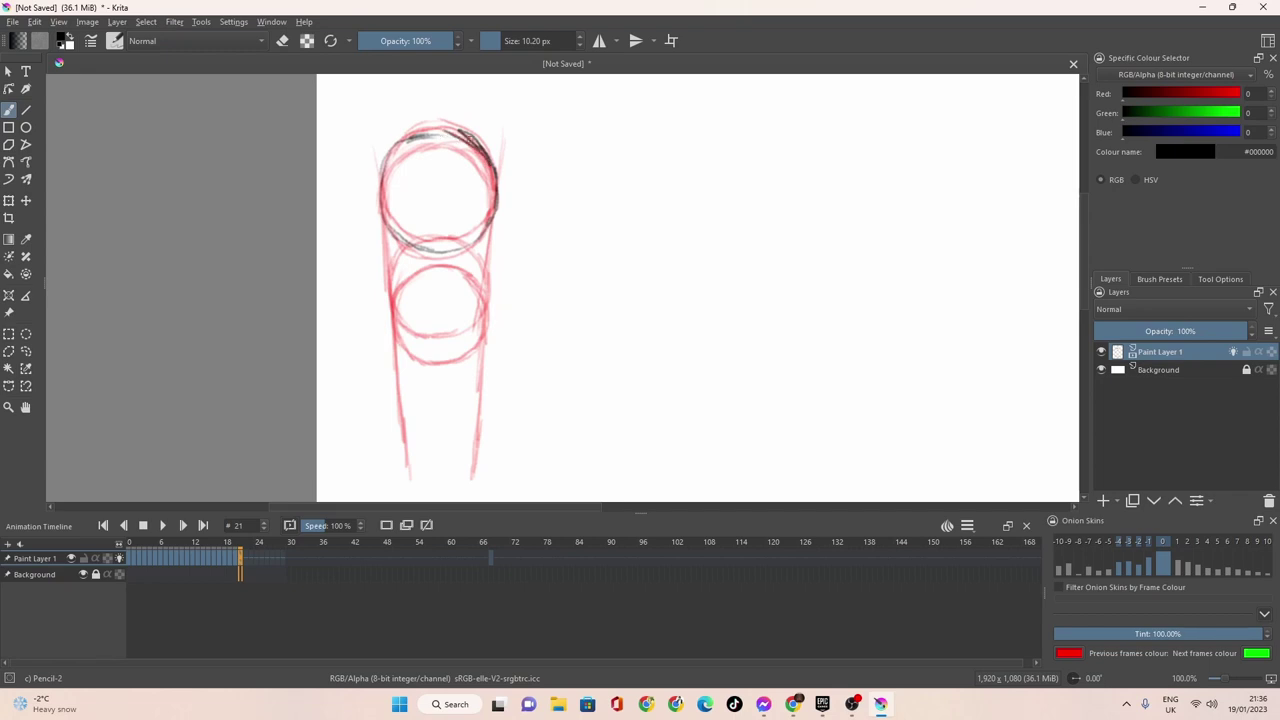
mouse_move(470, 136)
mouse_down()
mouse_move(440, 132)
mouse_move(407, 155)
mouse_up()
Add a blank keyframe on frame 22 and play back the animation to check the ball's rise.
click(250, 552)
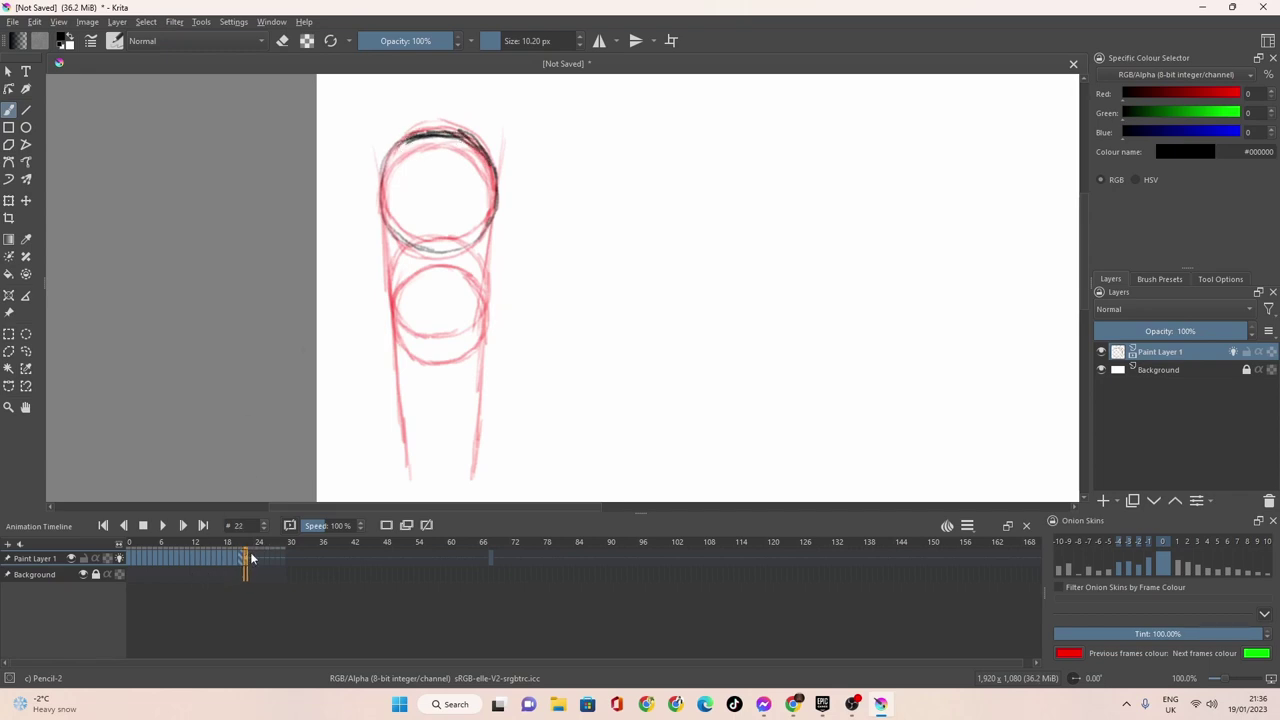
click(168, 527)
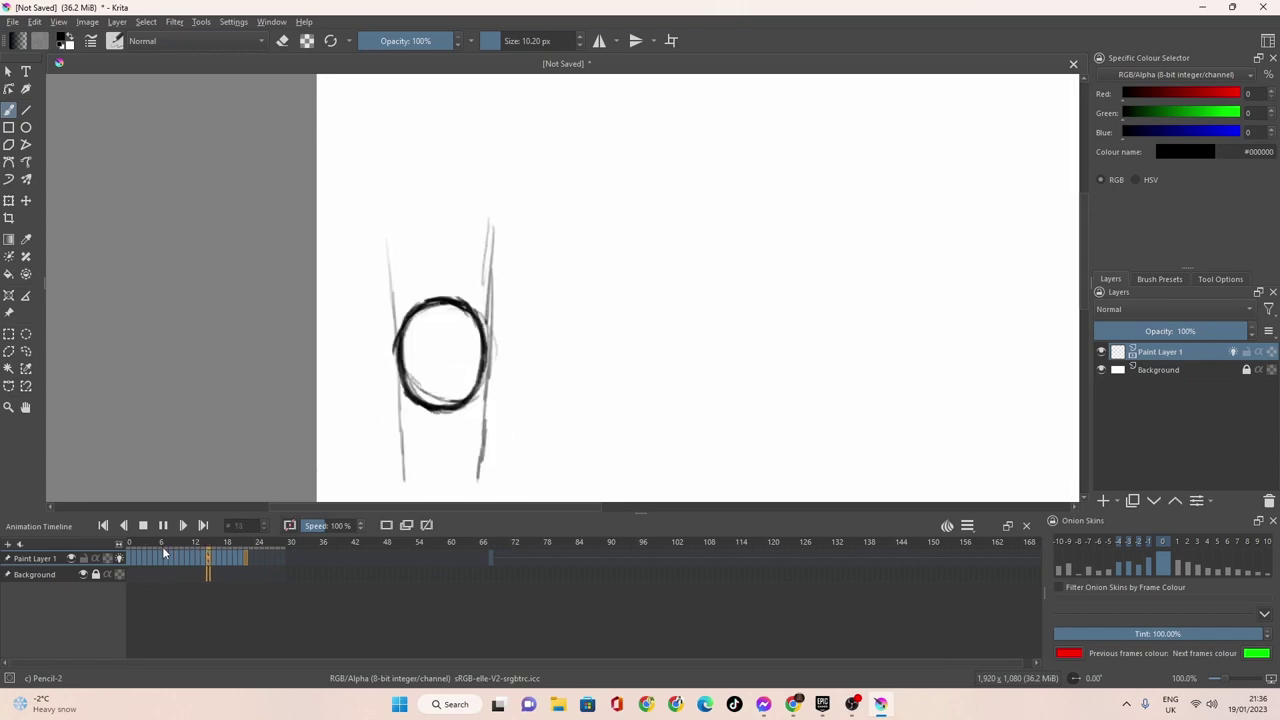
click(162, 525)
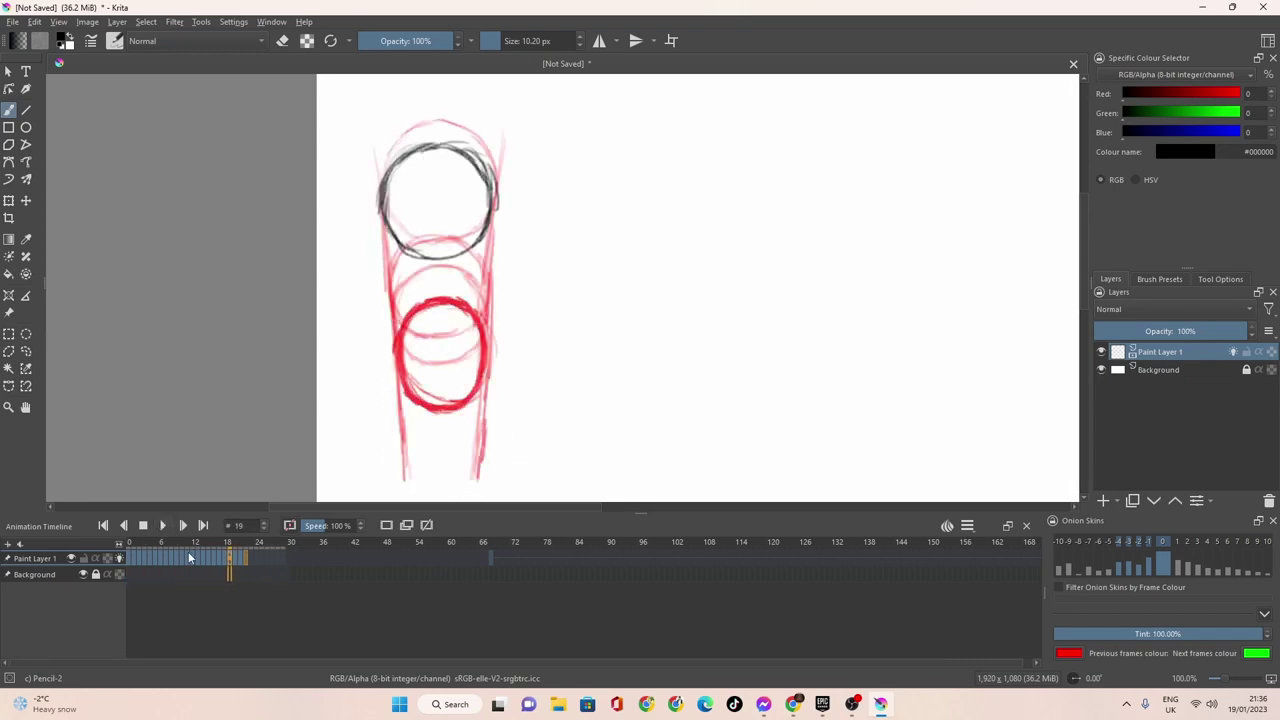
click(195, 557)
drag(195, 557, 255, 576)
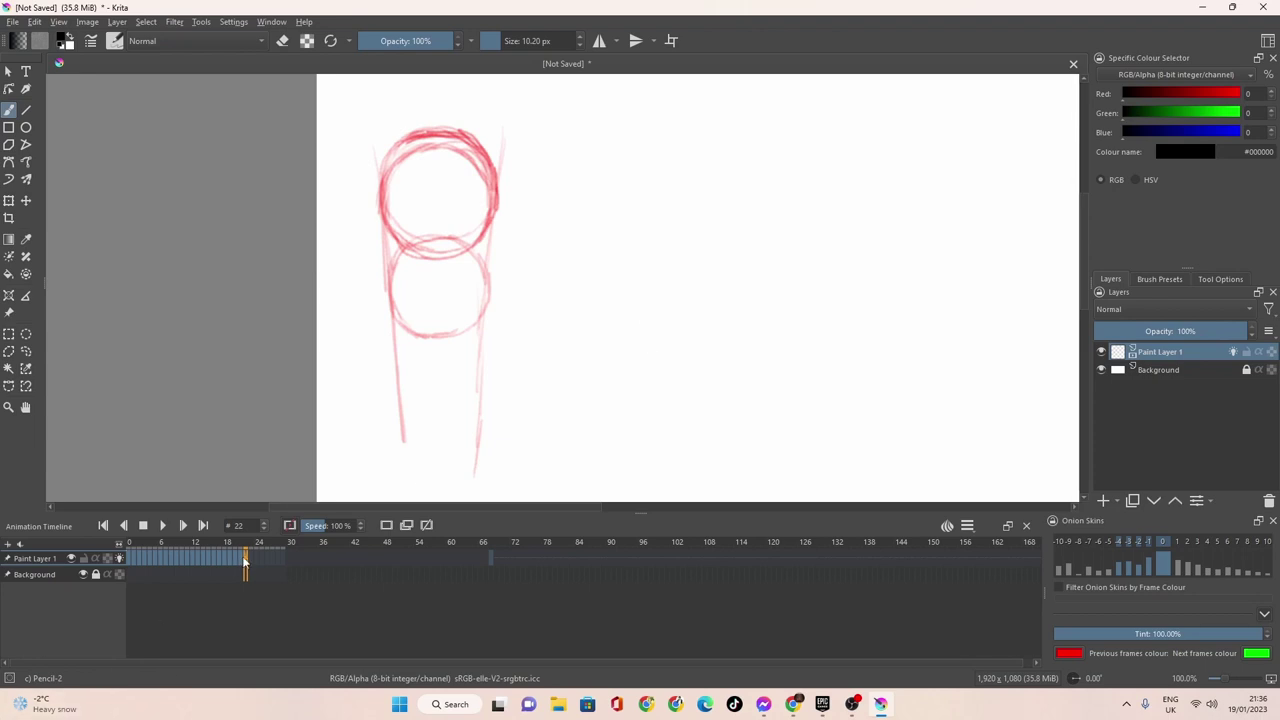
Move the keyframes on frames 19 to 22 of Paint Layer 1 to frames 31 to 34.
key(space)
click(236, 560)
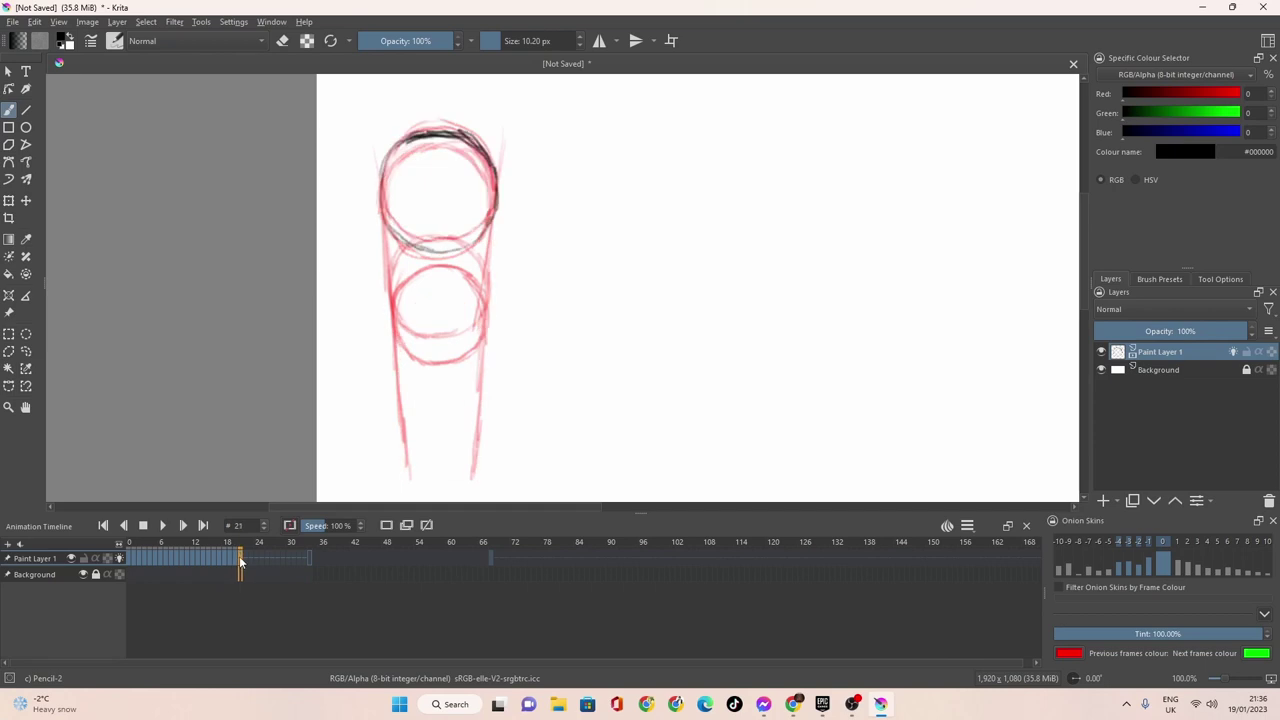
drag(238, 556, 298, 558)
click(236, 558)
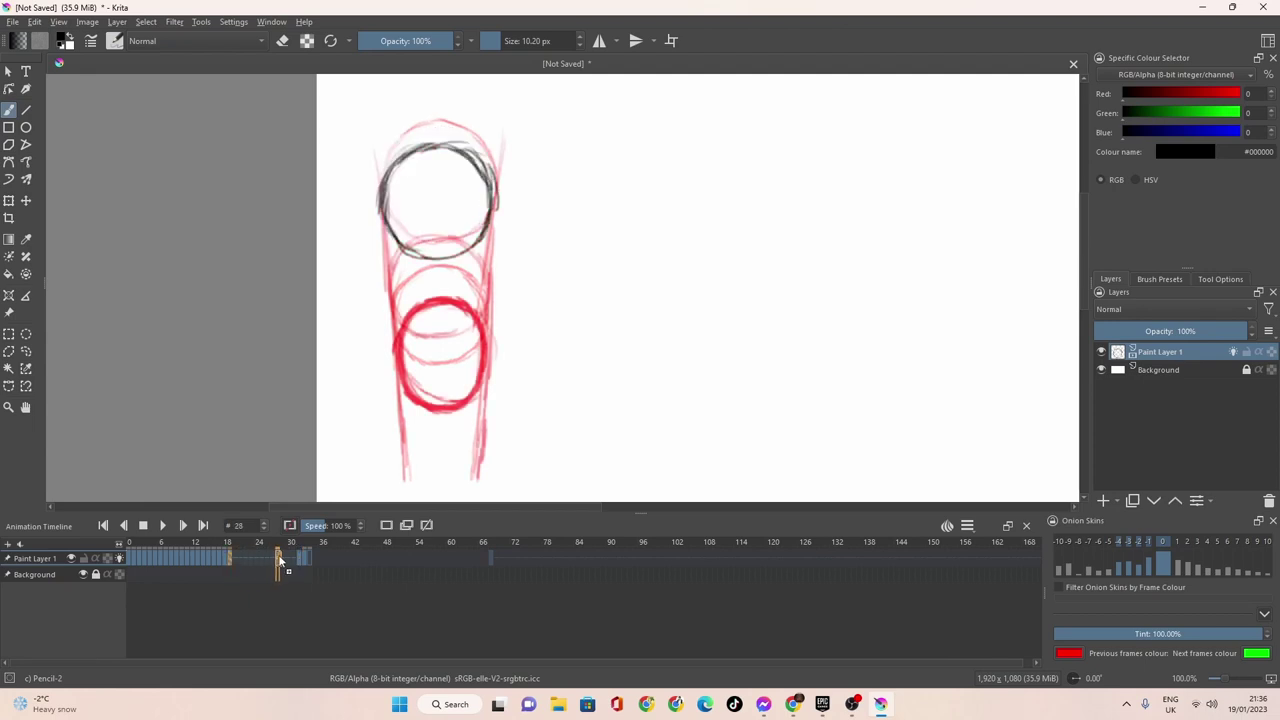
click(292, 557)
Move the keyframes on frames 17 and 18 to frames 29 and 30.
drag(199, 556, 210, 560)
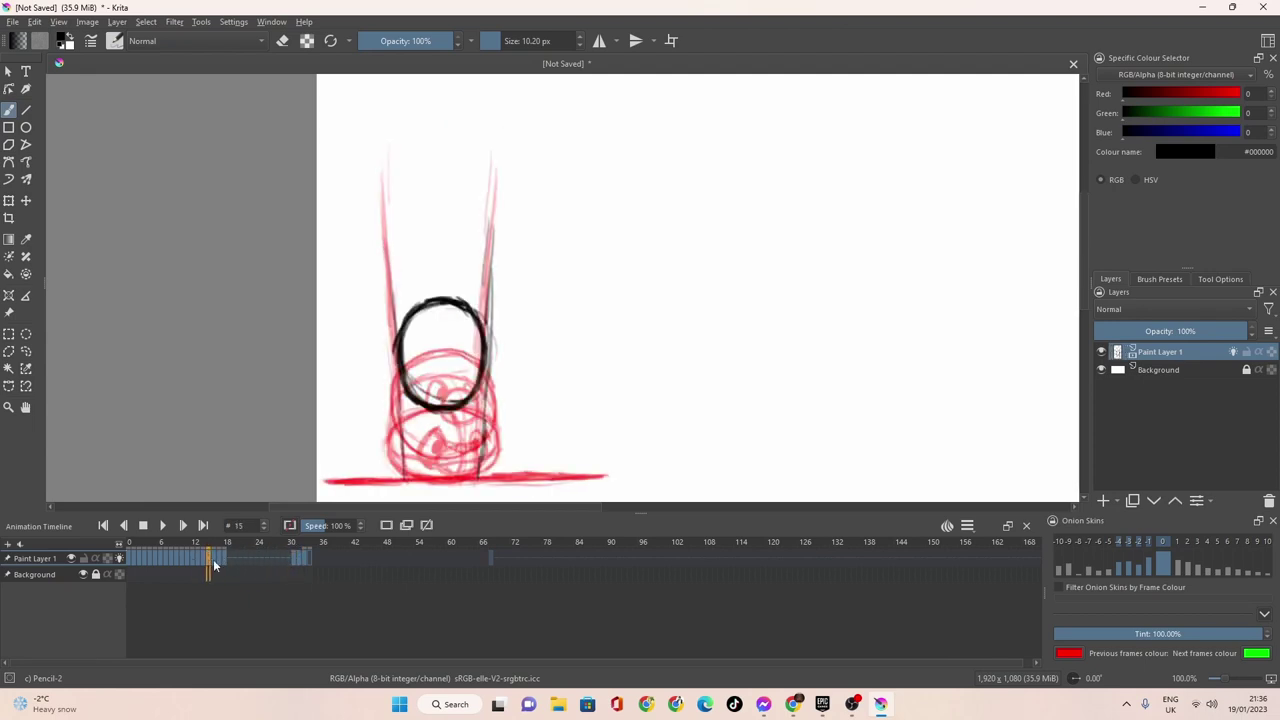
key(space)
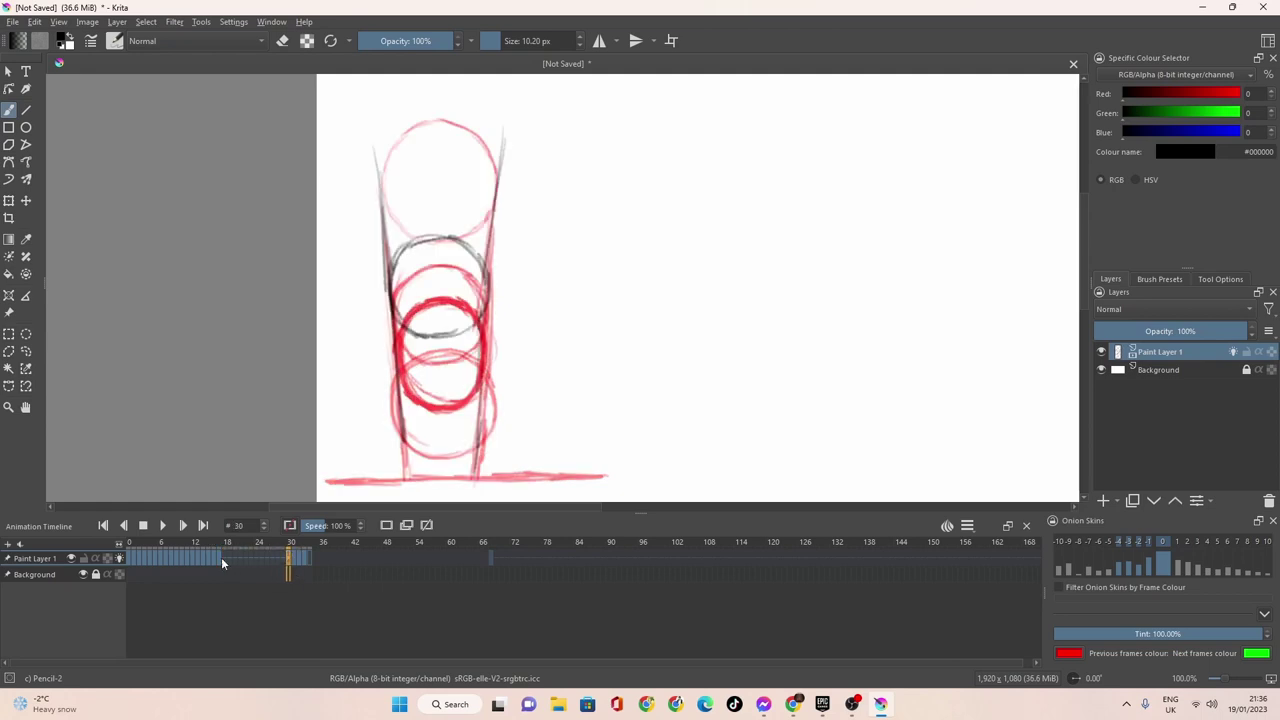
drag(218, 555, 282, 563)
click(232, 558)
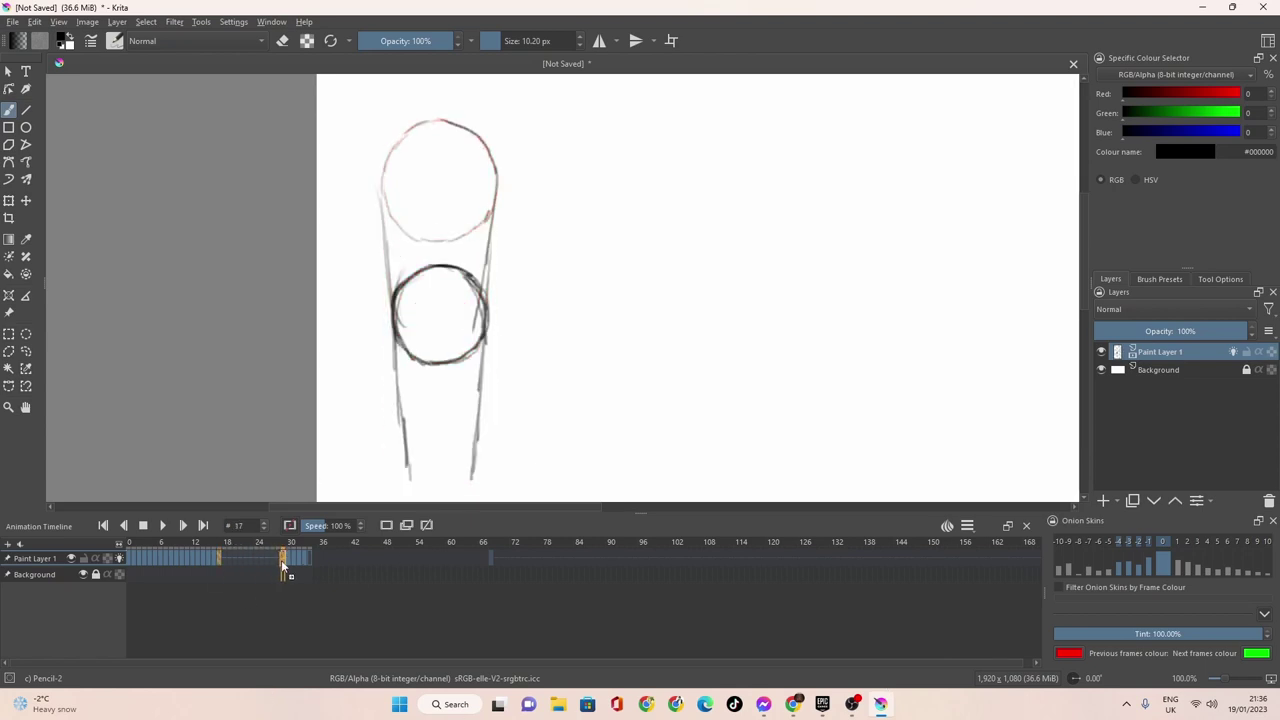
Move the keyframe on frame 29 to frame 18 and remove it from the timeline.
click(205, 559)
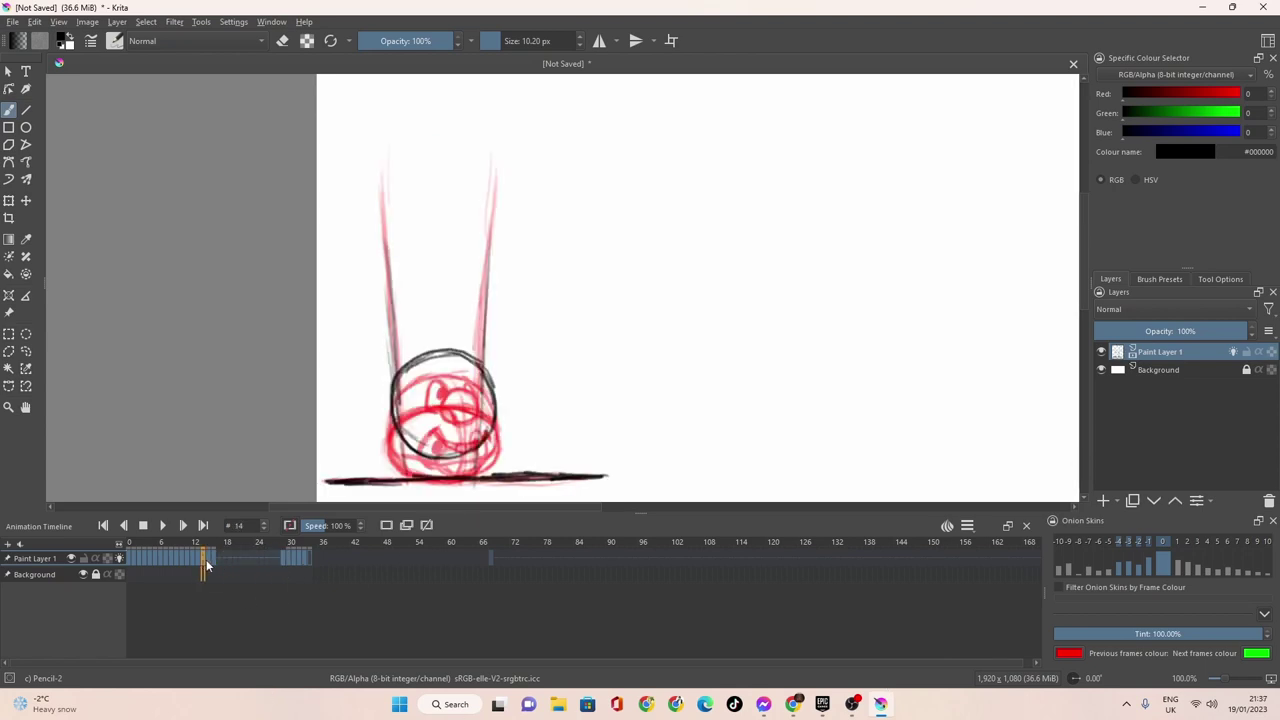
click(209, 558)
click(213, 558)
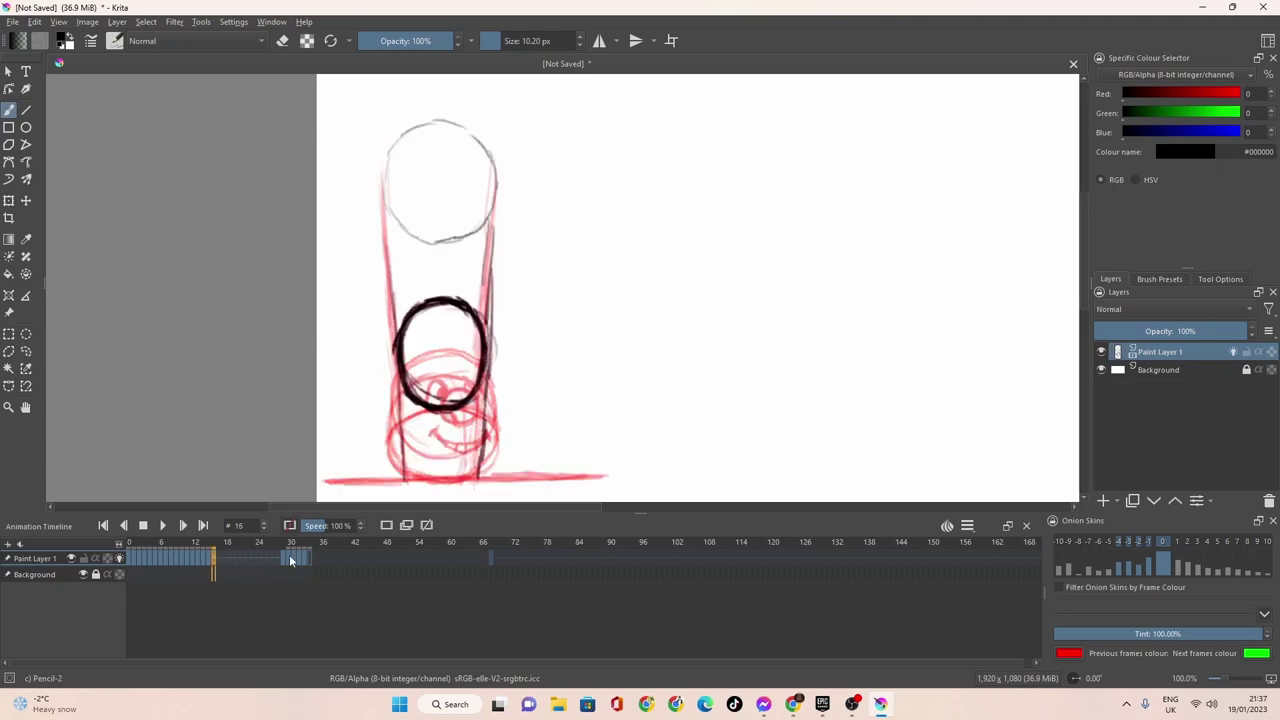
drag(289, 559, 218, 565)
click(211, 565)
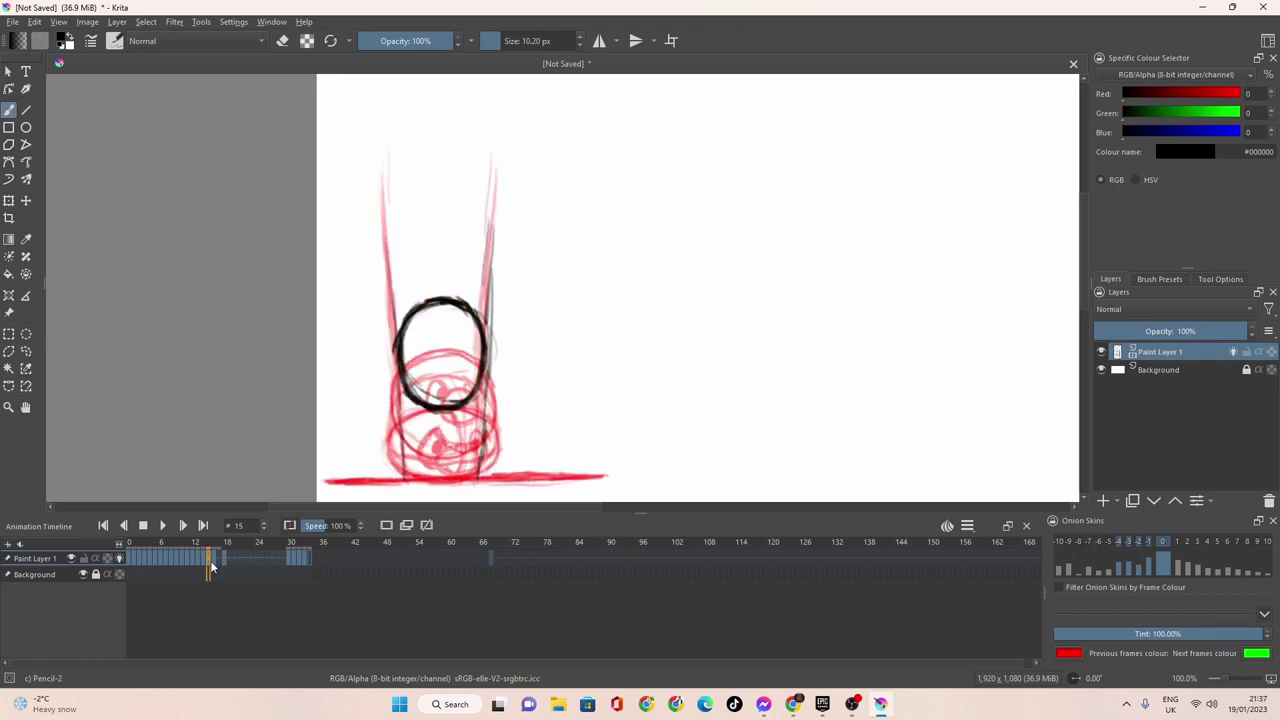
click(213, 560)
click(224, 560)
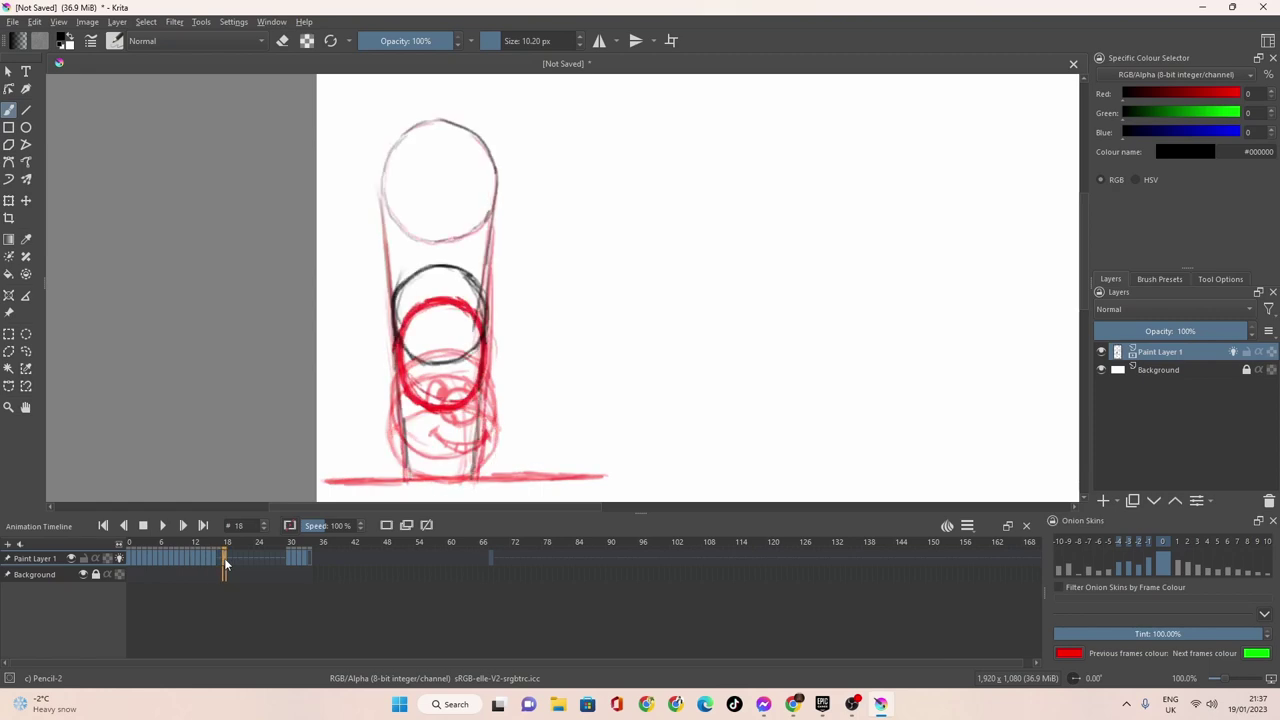
right_click(224, 562)
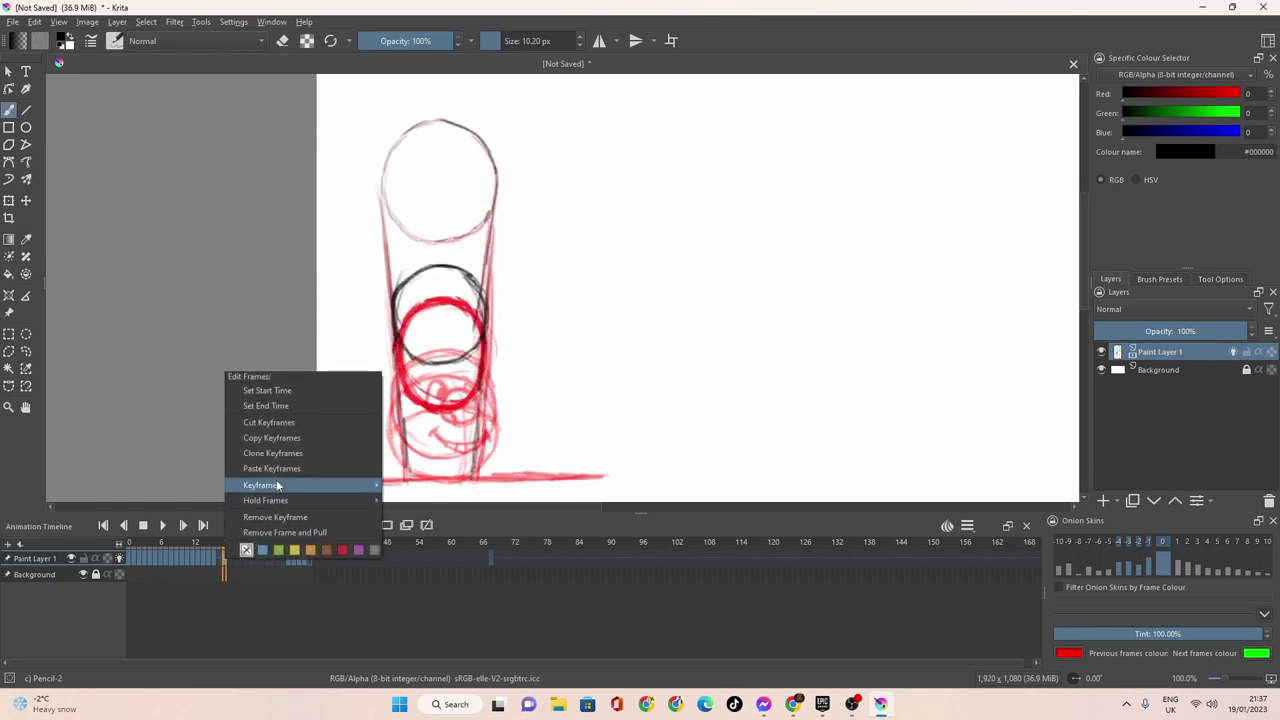
click(274, 514)
Compare the drawings on frames 15 and 16 and add a blank keyframe on frame 17.
click(213, 563)
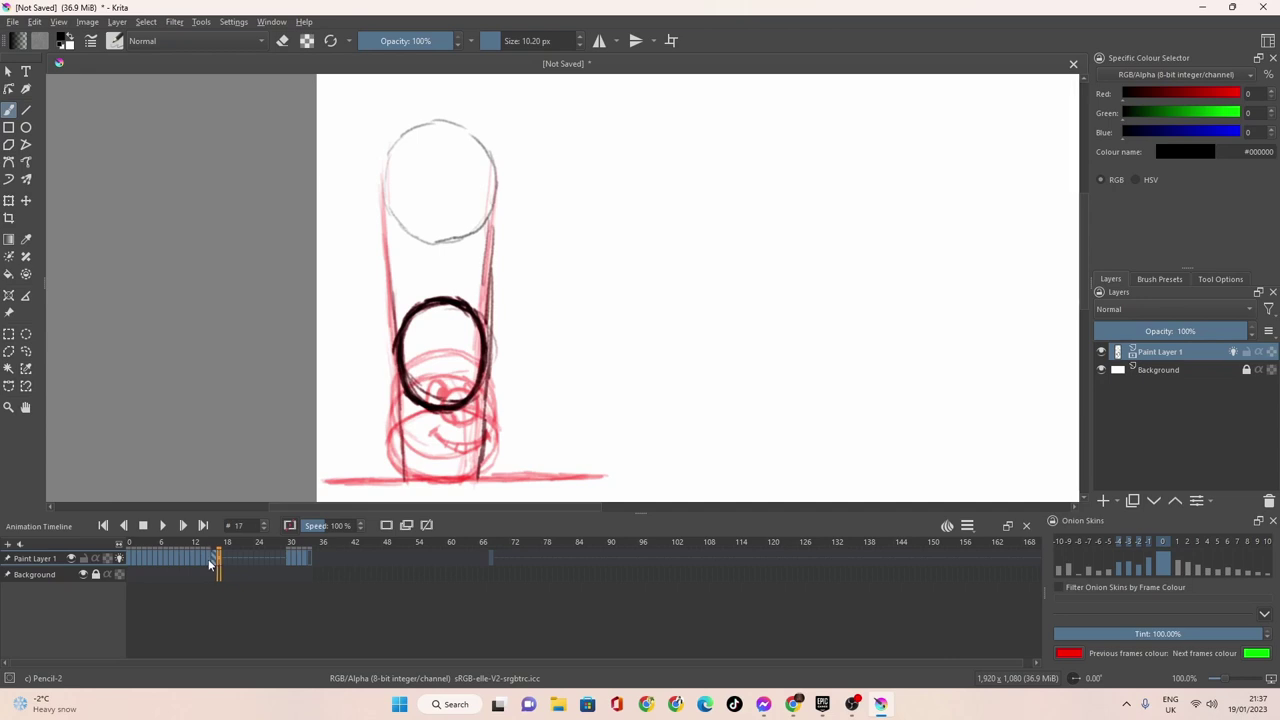
click(208, 559)
click(218, 559)
click(204, 560)
click(208, 561)
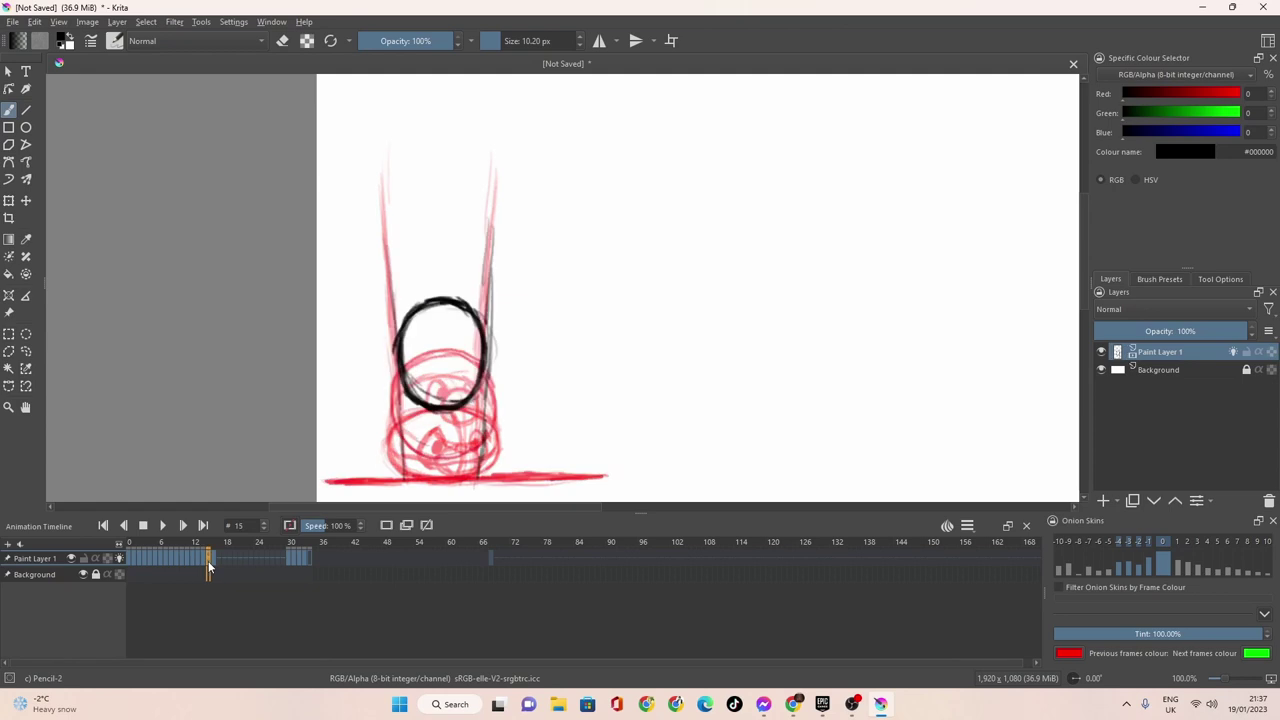
click(213, 561)
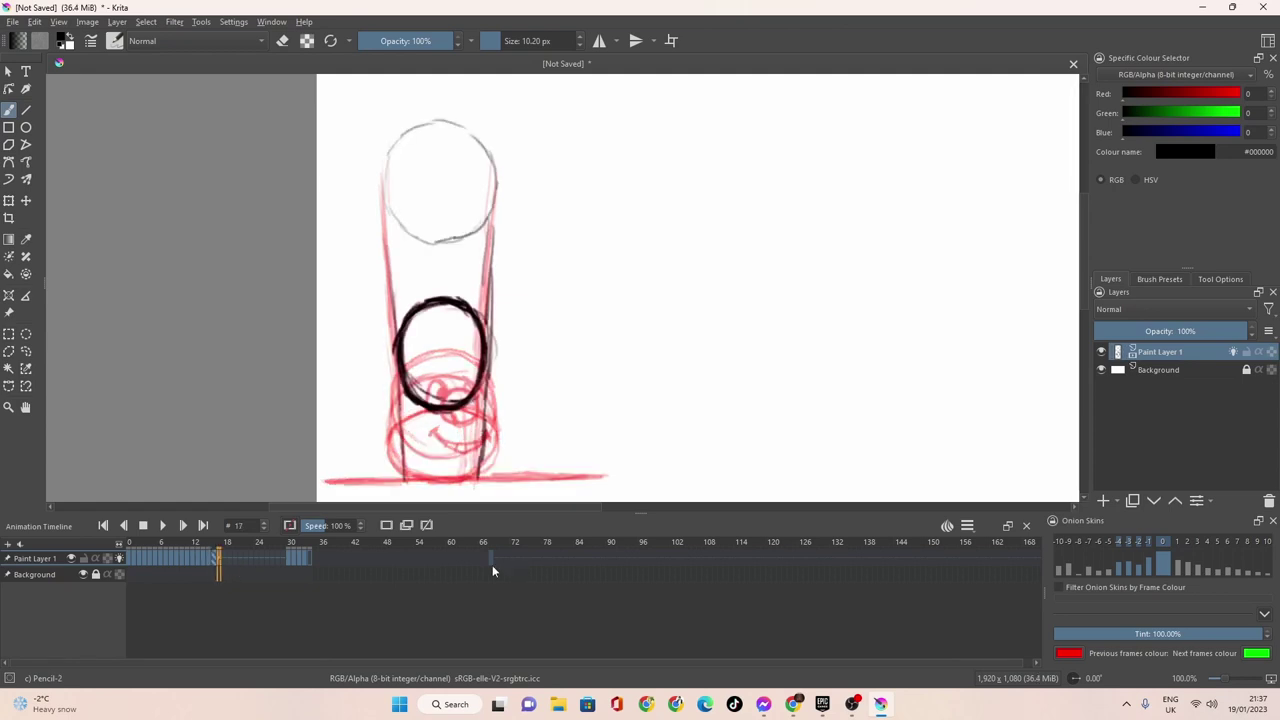
click(383, 529)
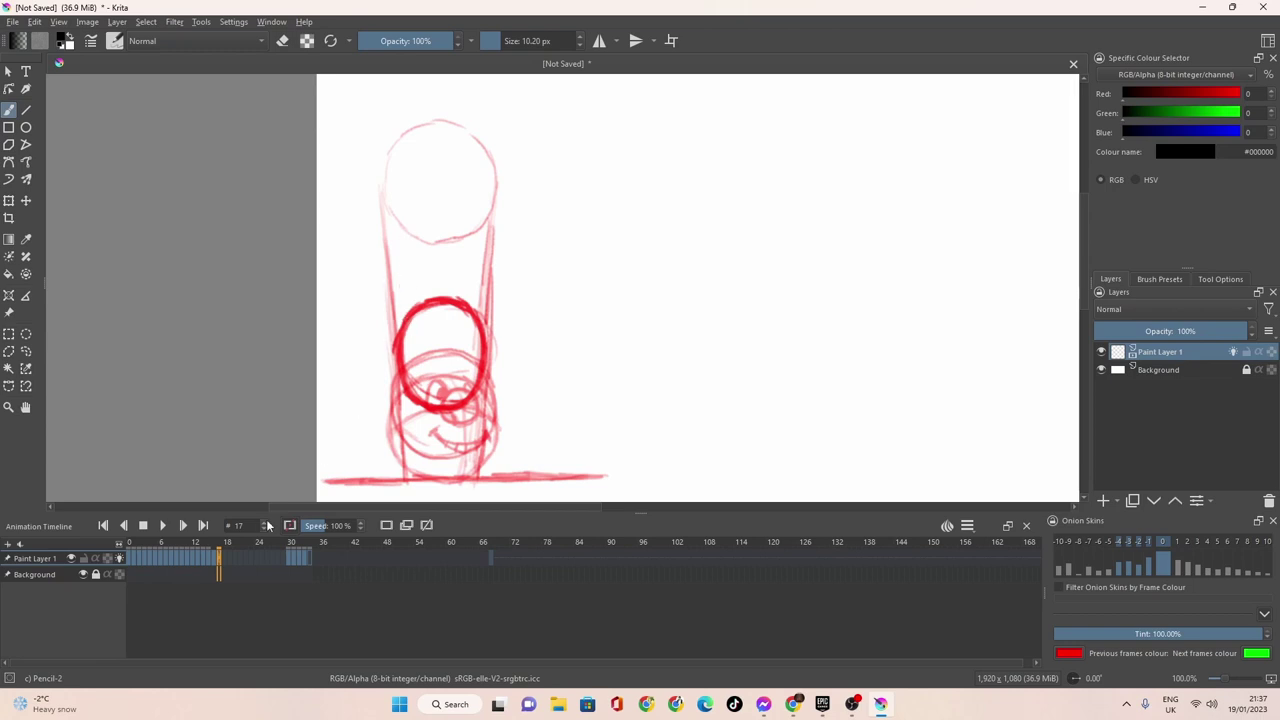
Erase the upper half of the thick ball outline on frame 16 with a 35.51 px eraser.
click(216, 561)
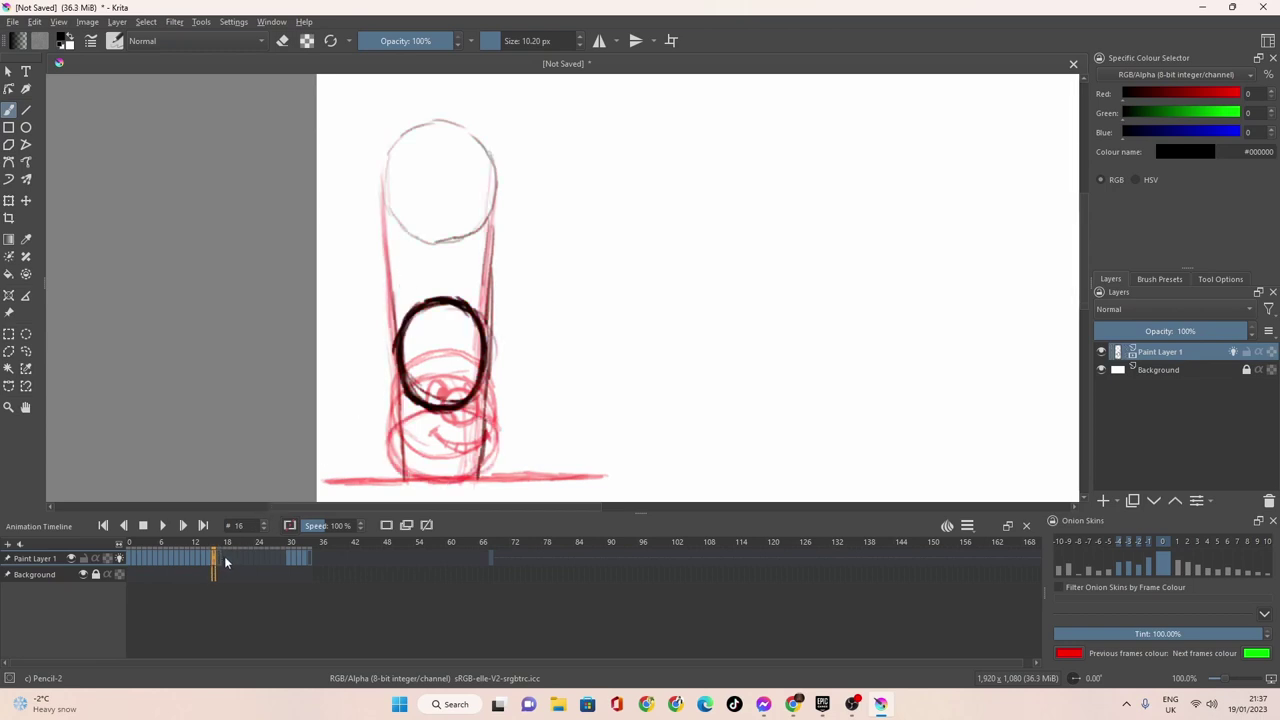
click(498, 46)
click(283, 44)
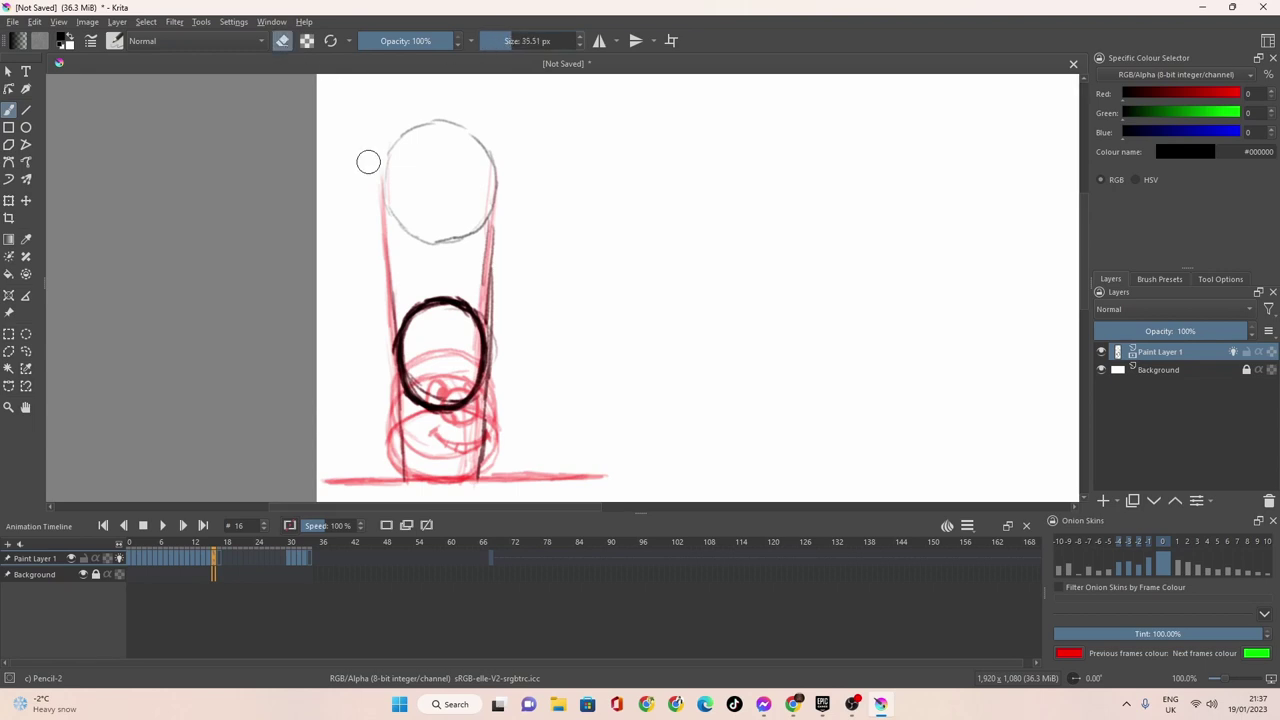
mouse_move(409, 320)
mouse_down()
mouse_move(398, 352)
mouse_move(405, 312)
mouse_move(418, 302)
mouse_move(425, 328)
mouse_move(447, 288)
mouse_move(468, 355)
mouse_up()
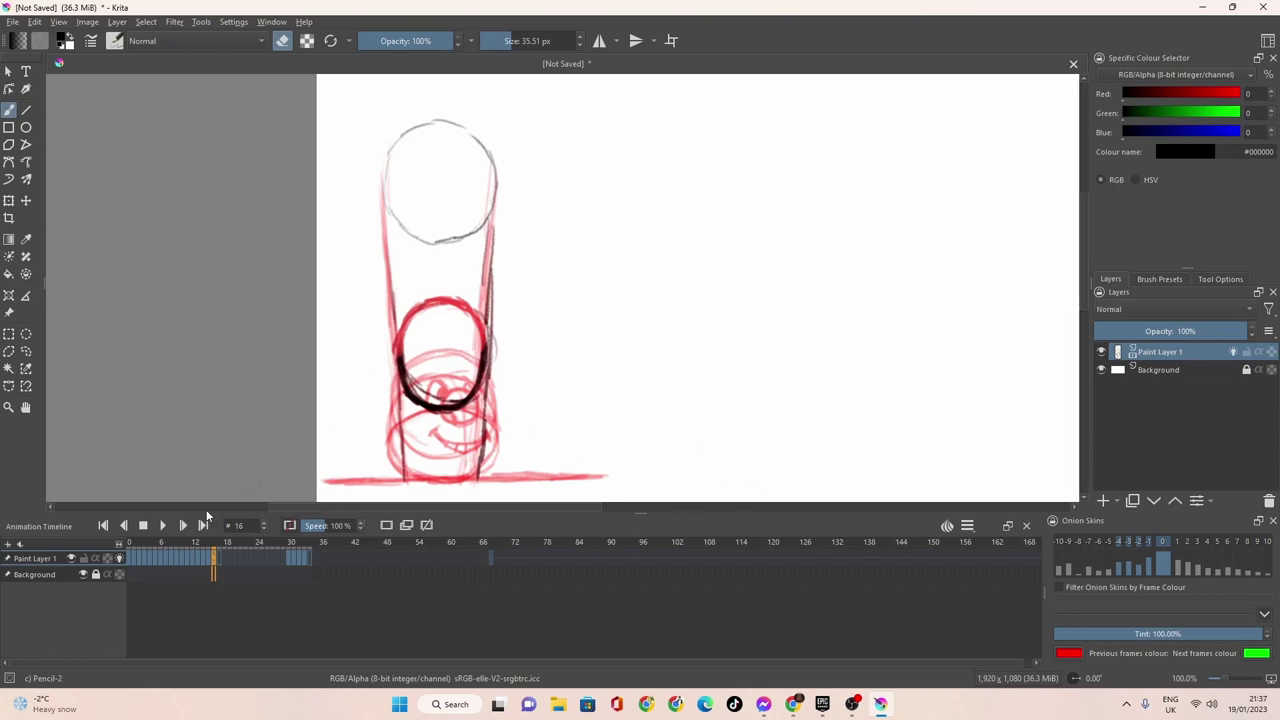
Redraw the upper part of the ball on frame 16 with a 12.30 px brush, stretching the shape upward.
click(282, 40)
drag(505, 40, 494, 40)
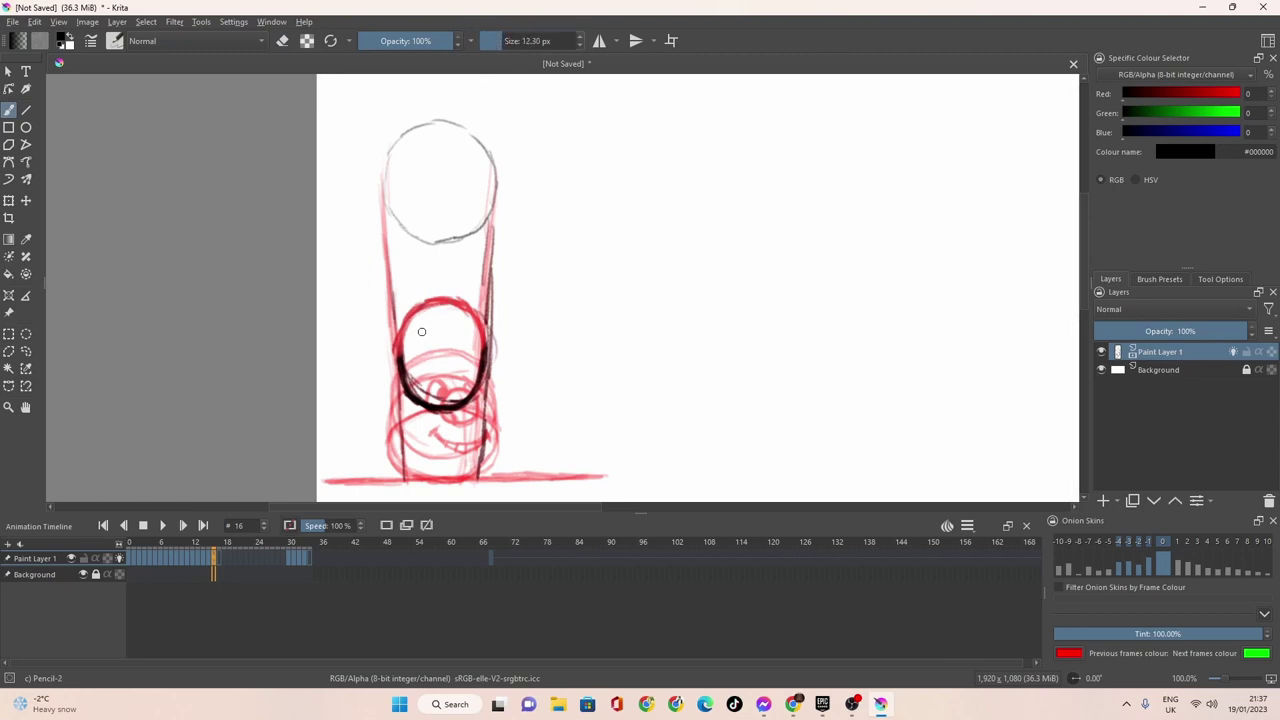
drag(398, 330, 422, 278)
mouse_move(483, 350)
mouse_down()
mouse_move(475, 295)
mouse_move(430, 276)
mouse_move(400, 310)
mouse_move(396, 342)
mouse_up()
mouse_move(402, 294)
mouse_down()
mouse_move(446, 275)
mouse_move(480, 298)
mouse_move(487, 350)
mouse_move(463, 283)
mouse_move(489, 328)
mouse_move(476, 286)
mouse_move(436, 278)
mouse_move(400, 318)
mouse_move(403, 356)
mouse_move(440, 273)
mouse_move(470, 282)
mouse_move(485, 339)
mouse_up()
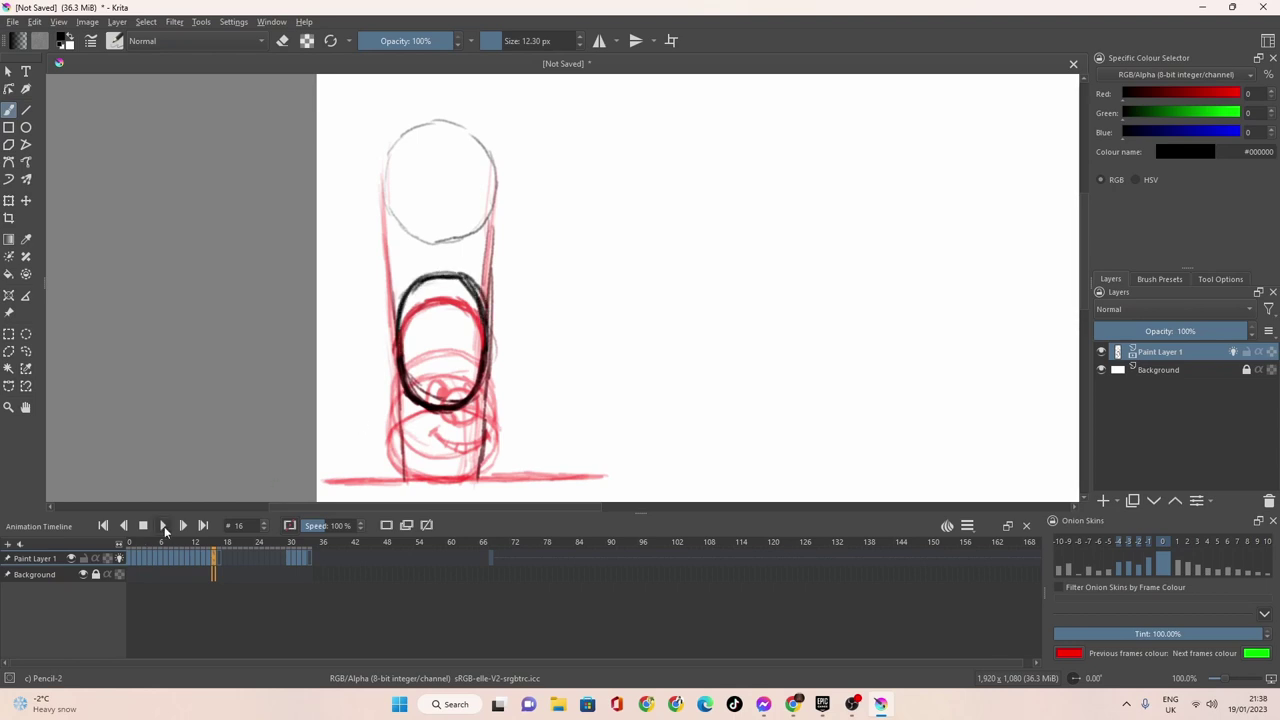
Check the playback and move the keyframe on frame 30 to frame 18.
click(167, 525)
click(287, 556)
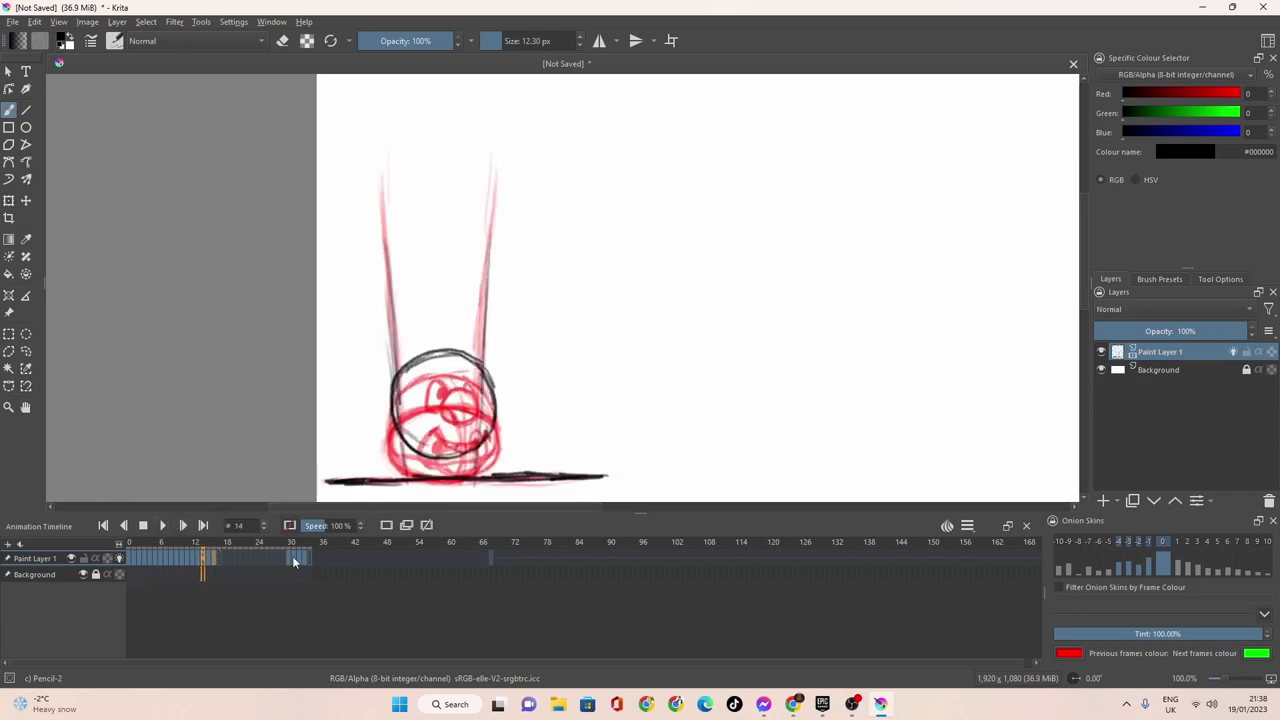
drag(287, 556, 265, 560)
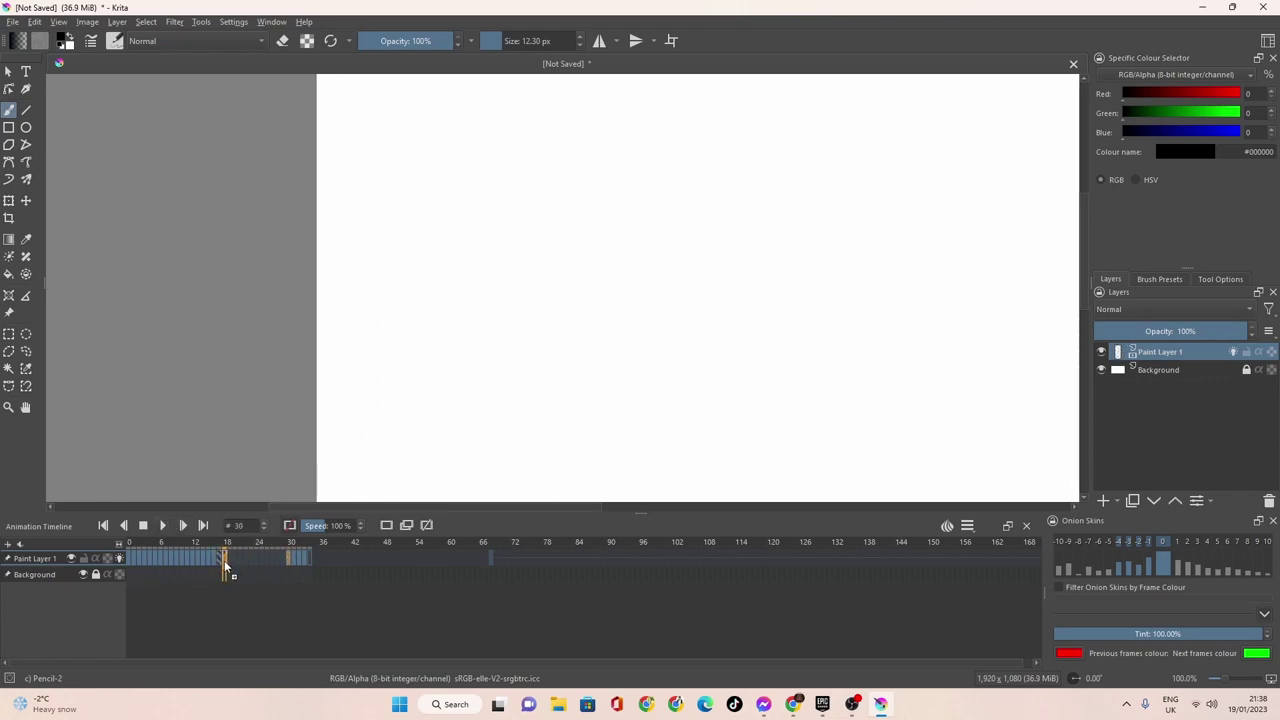
click(224, 558)
drag(224, 555, 224, 557)
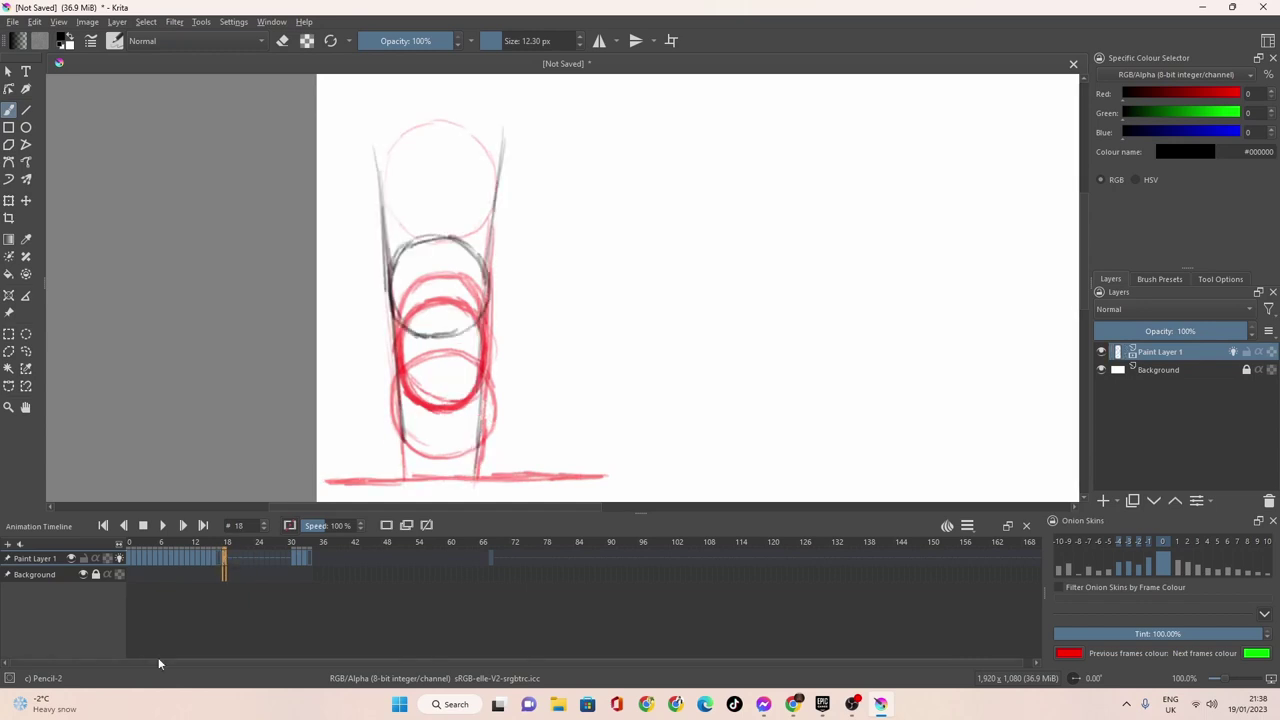
Close the gap after frame 16 by moving the keyframes up to frame 34 into consecutive frames ending on frame 21, and play the animation.
click(220, 558)
mouse_move(295, 562)
mouse_down()
mouse_move(295, 551)
mouse_move(223, 551)
mouse_move(302, 557)
mouse_move(233, 557)
mouse_up()
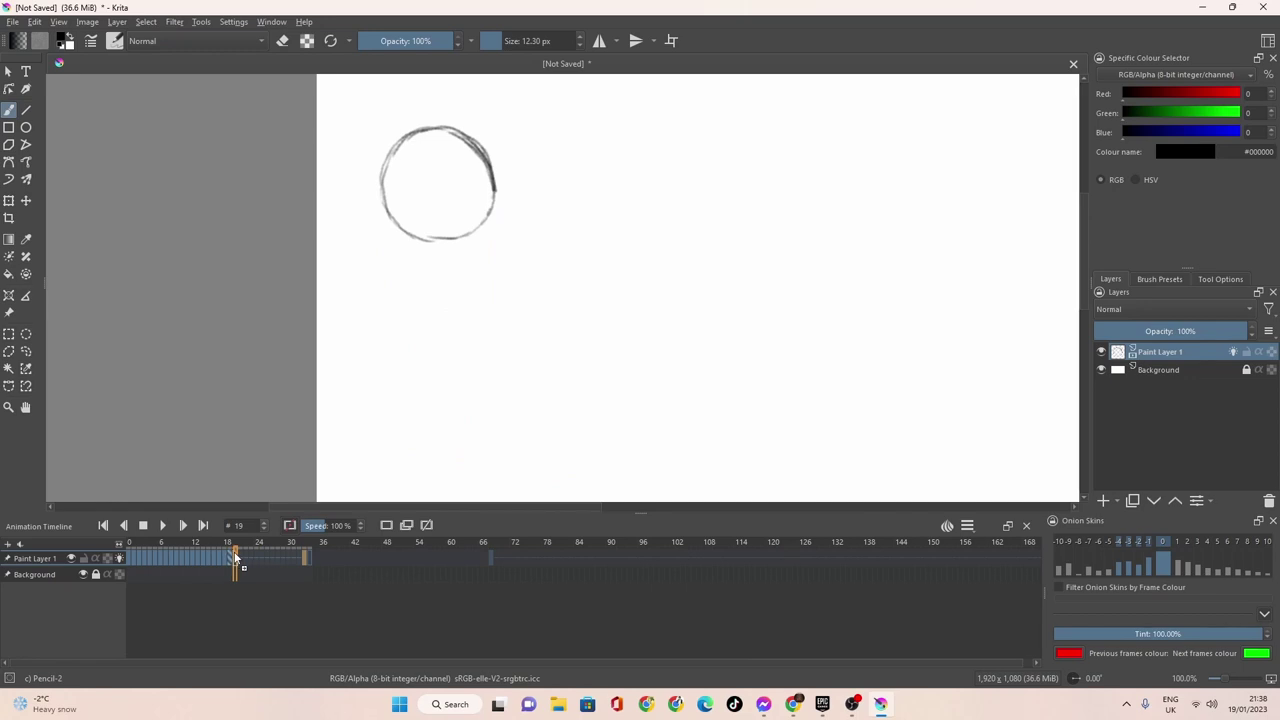
drag(310, 556, 240, 552)
click(162, 526)
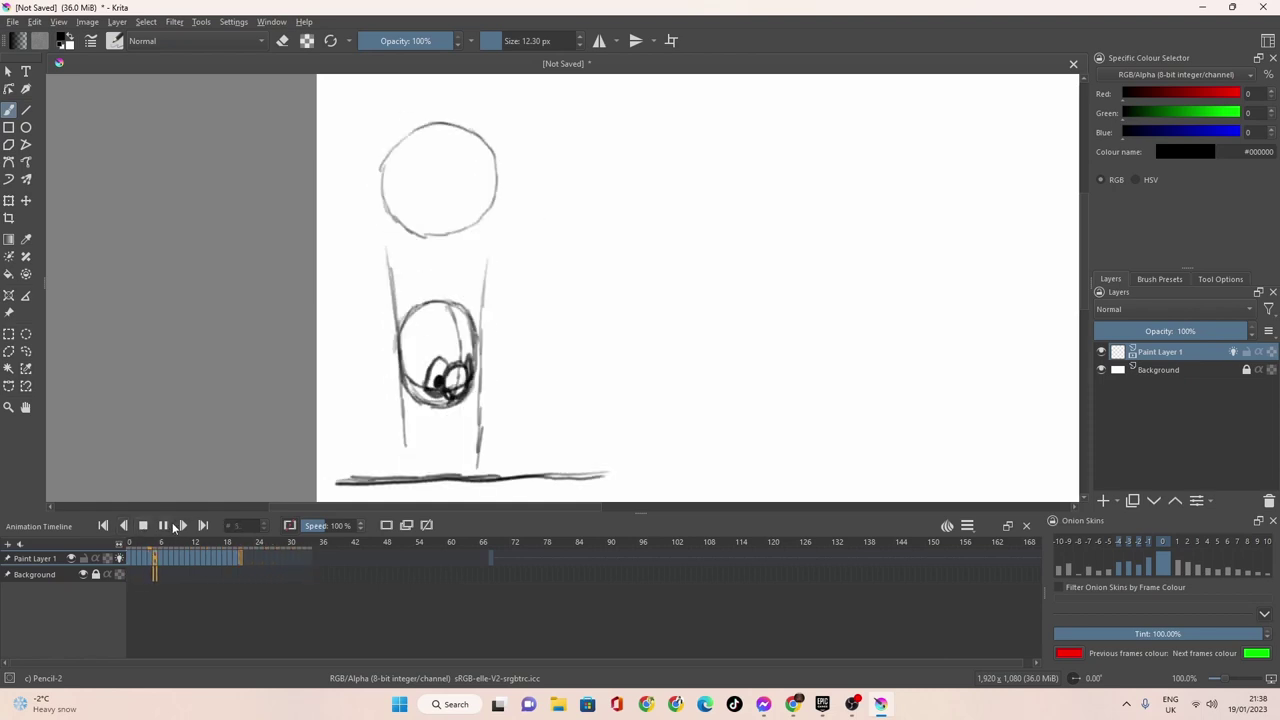
click(170, 521)
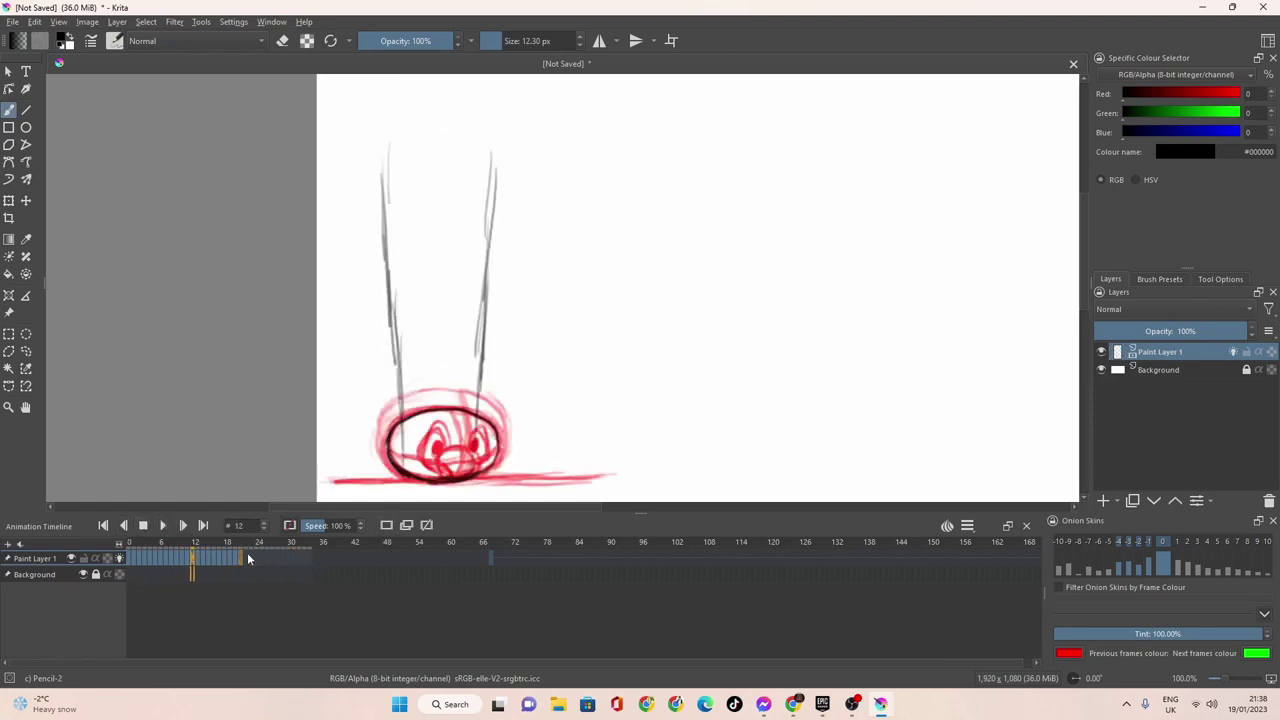
Set the animation's clip end to frame 20 and play the shortened loop.
click(967, 525)
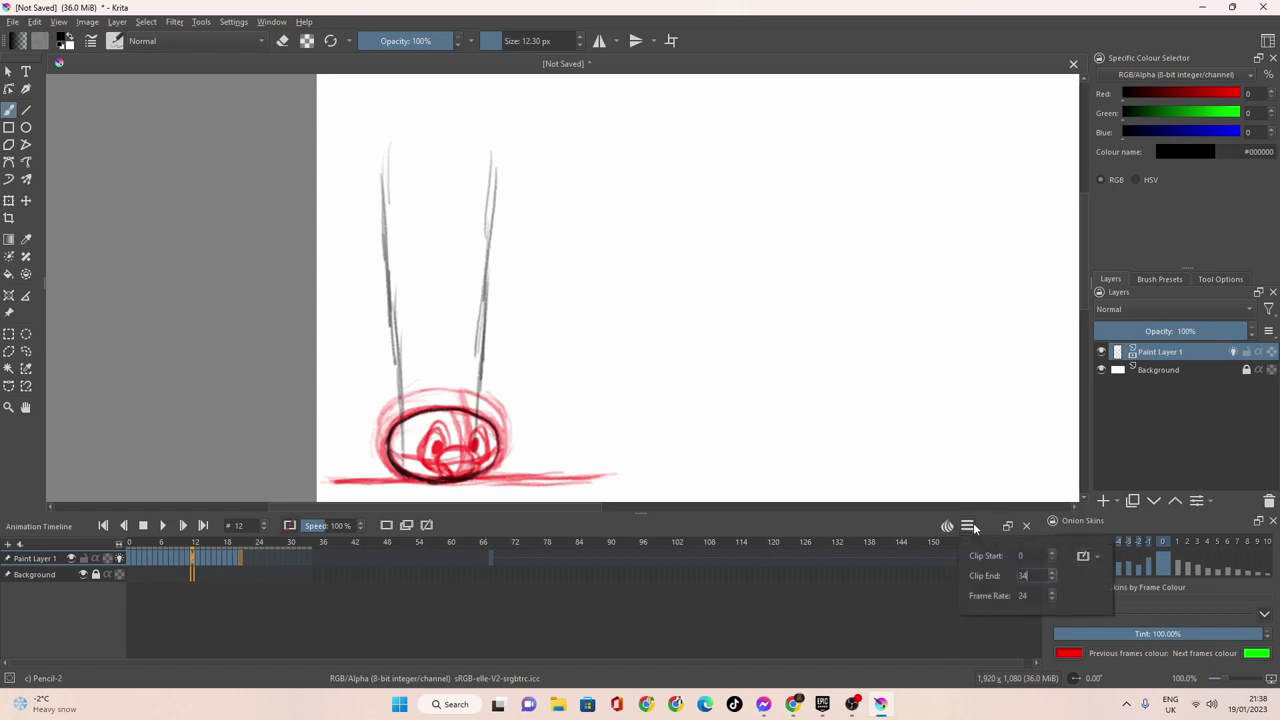
key(BackSpace)
text(2)
key(Delete)
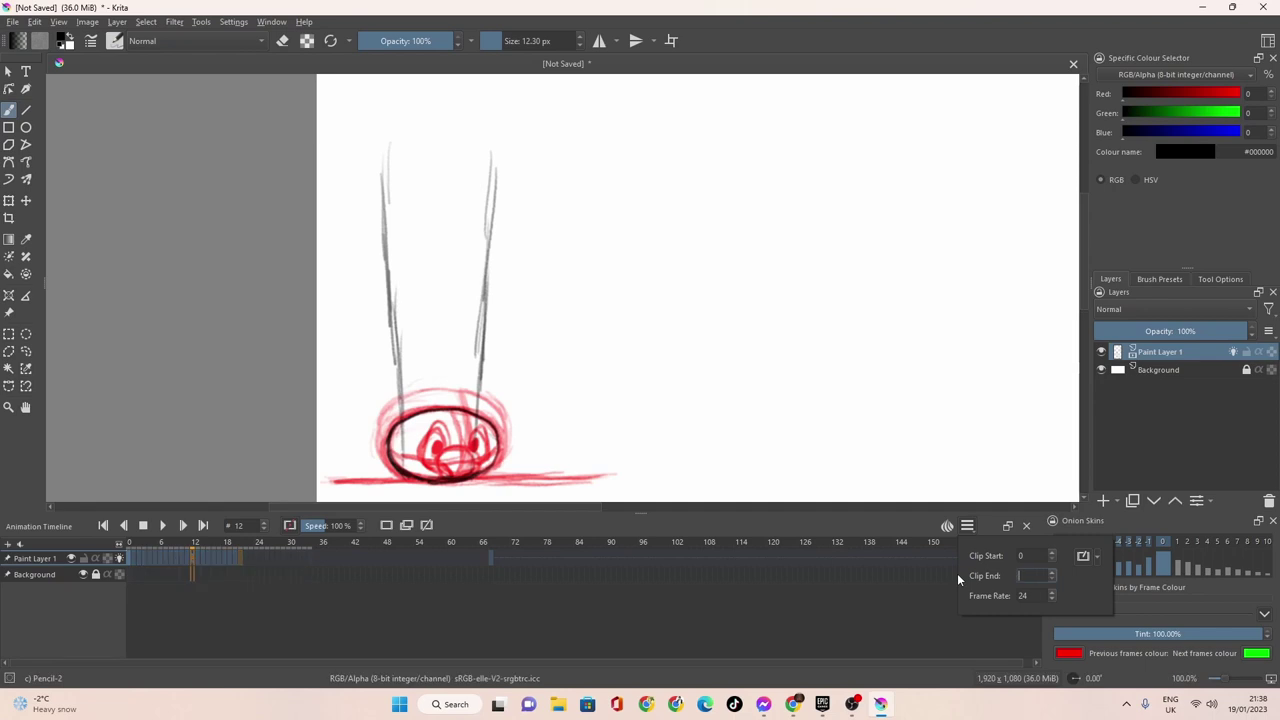
text(0)
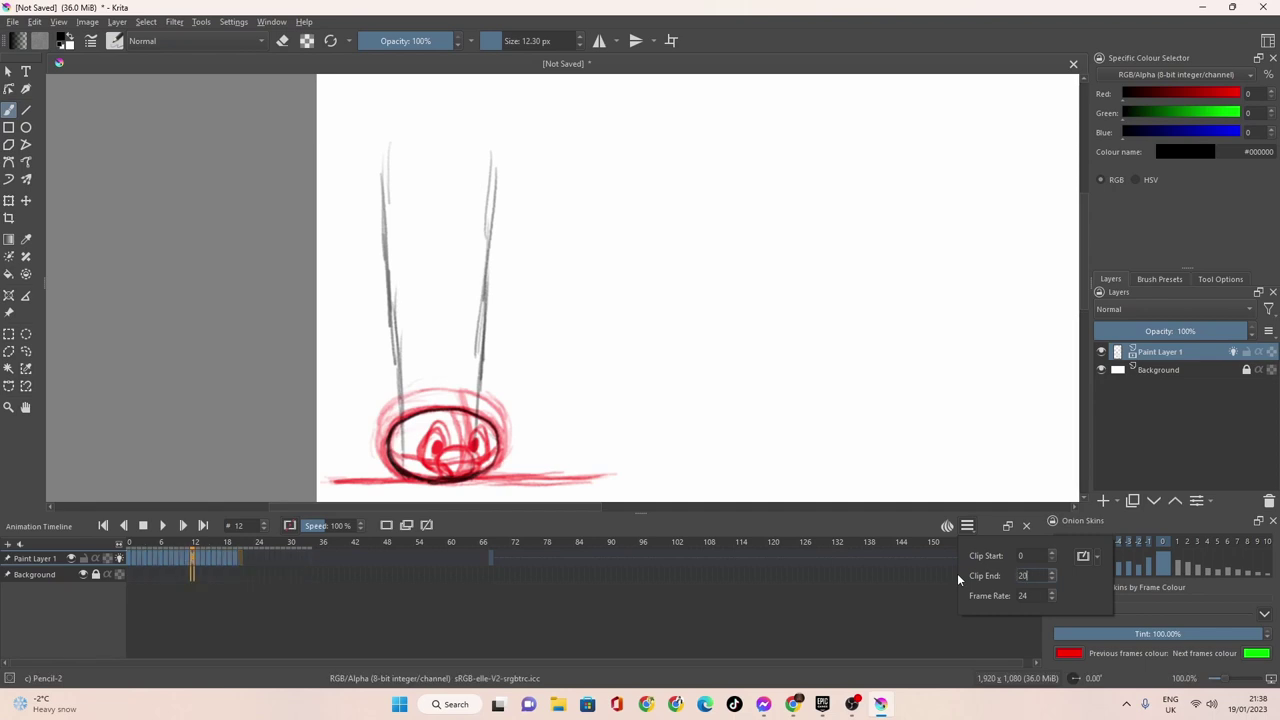
key(Return)
click(164, 527)
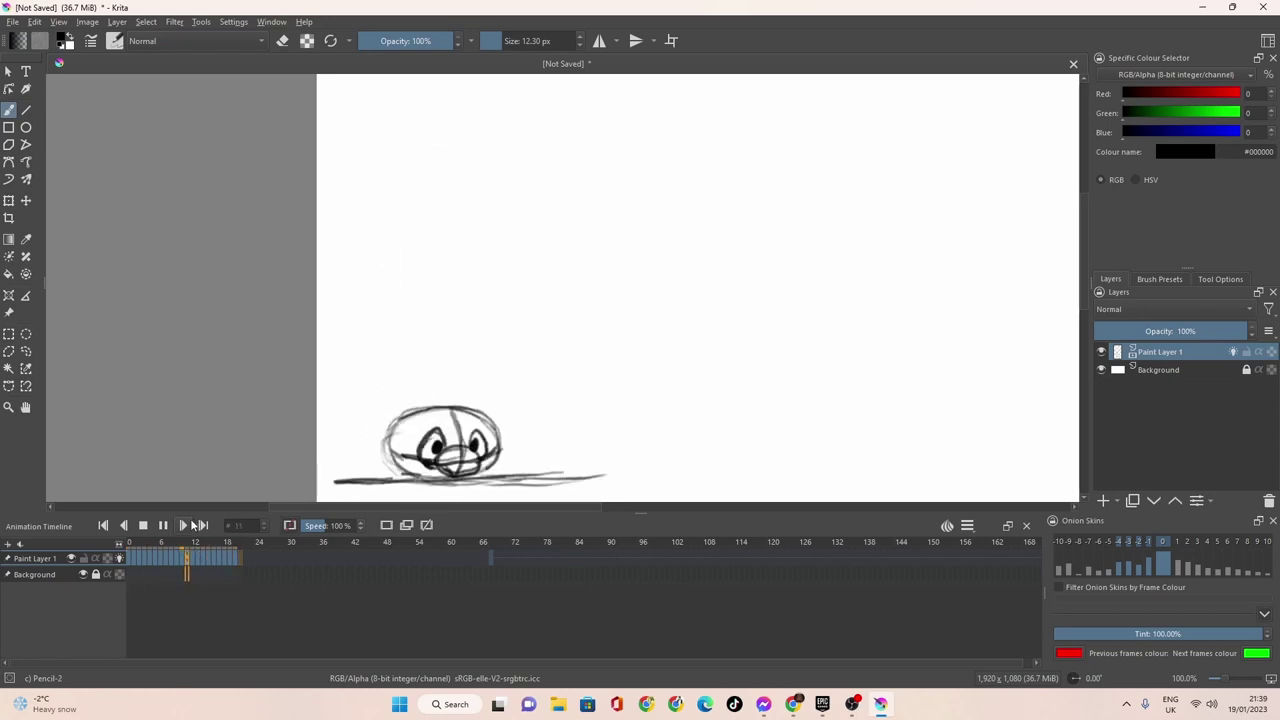
click(143, 524)
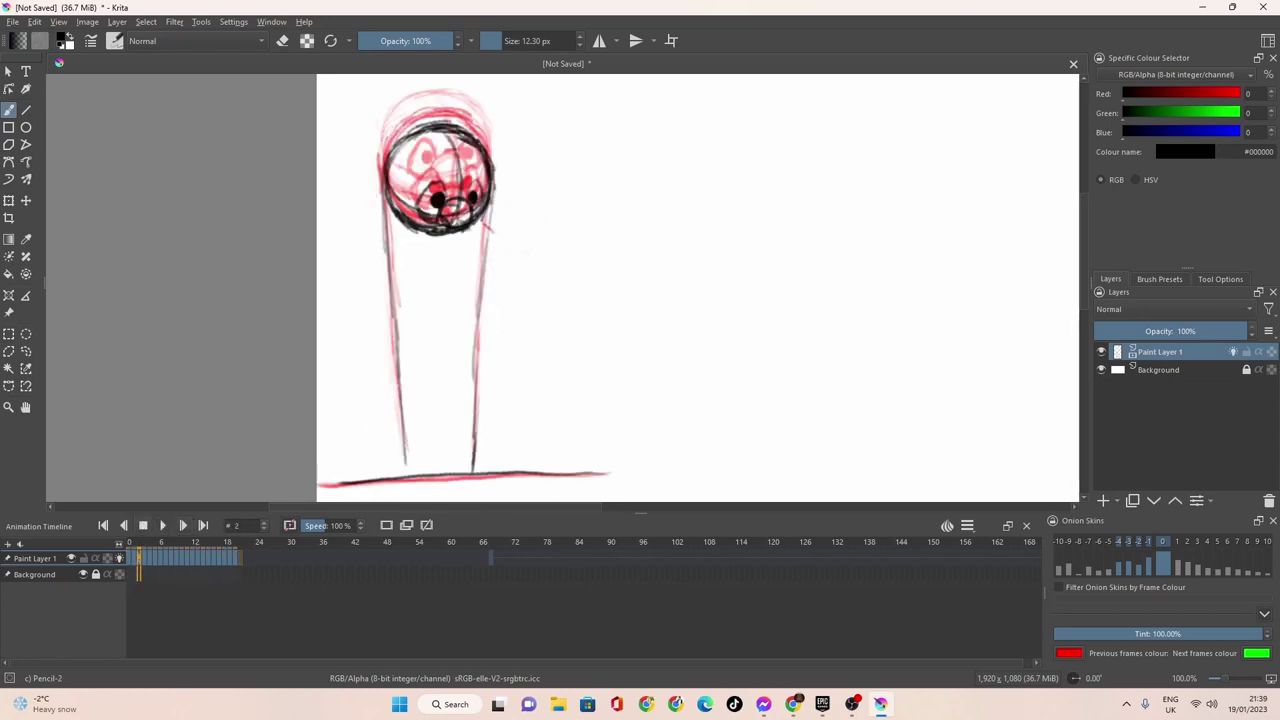
Turn off the onion skins and remove the keyframe on frame 8.
click(1152, 540)
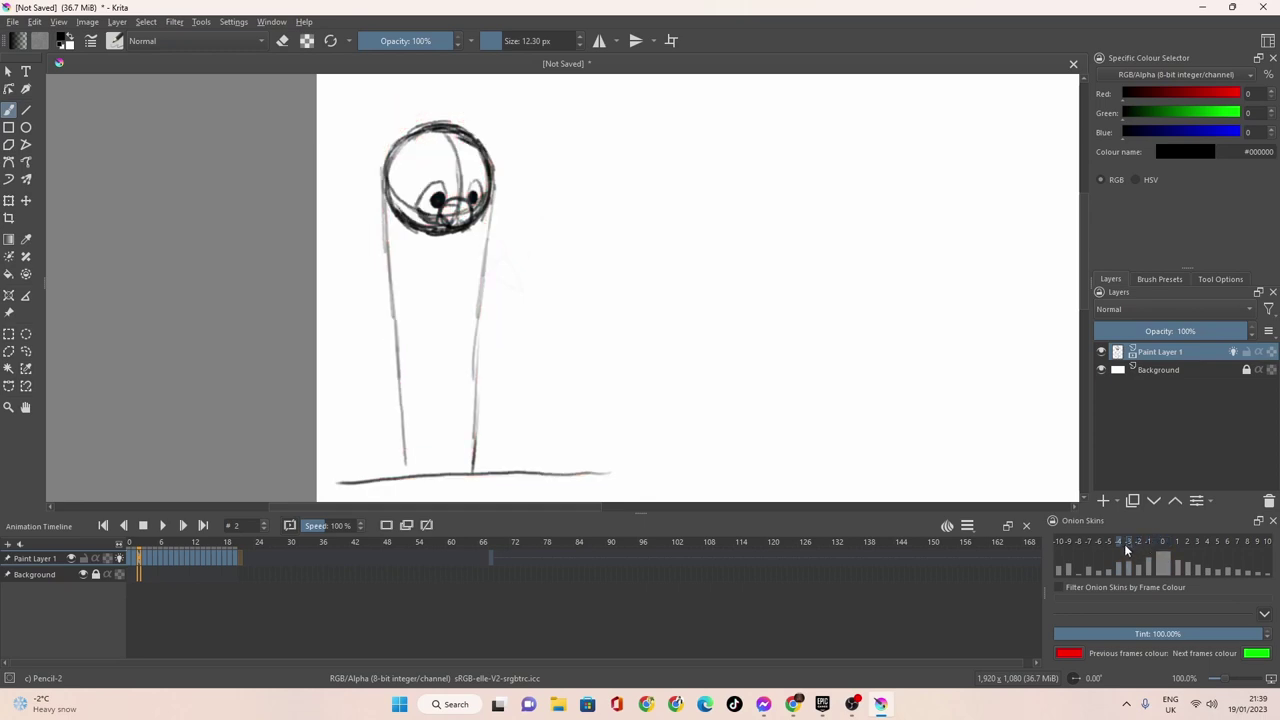
drag(140, 566, 176, 559)
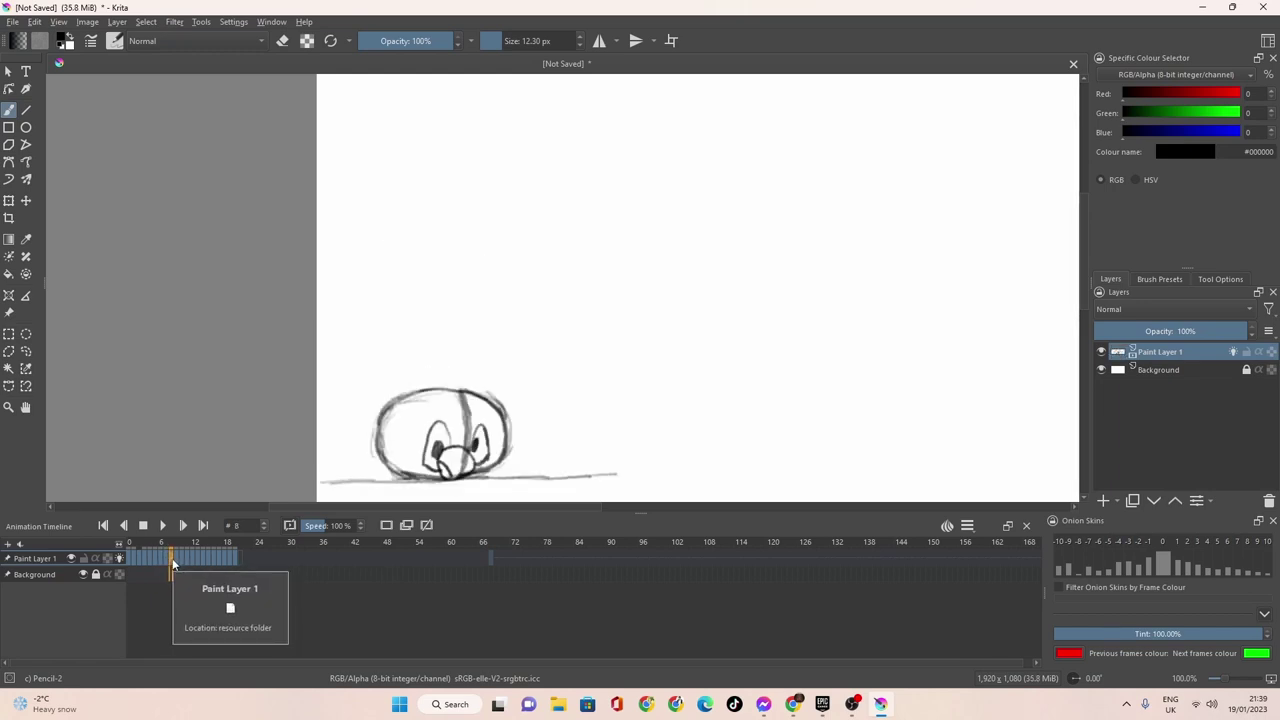
right_click(171, 557)
click(200, 516)
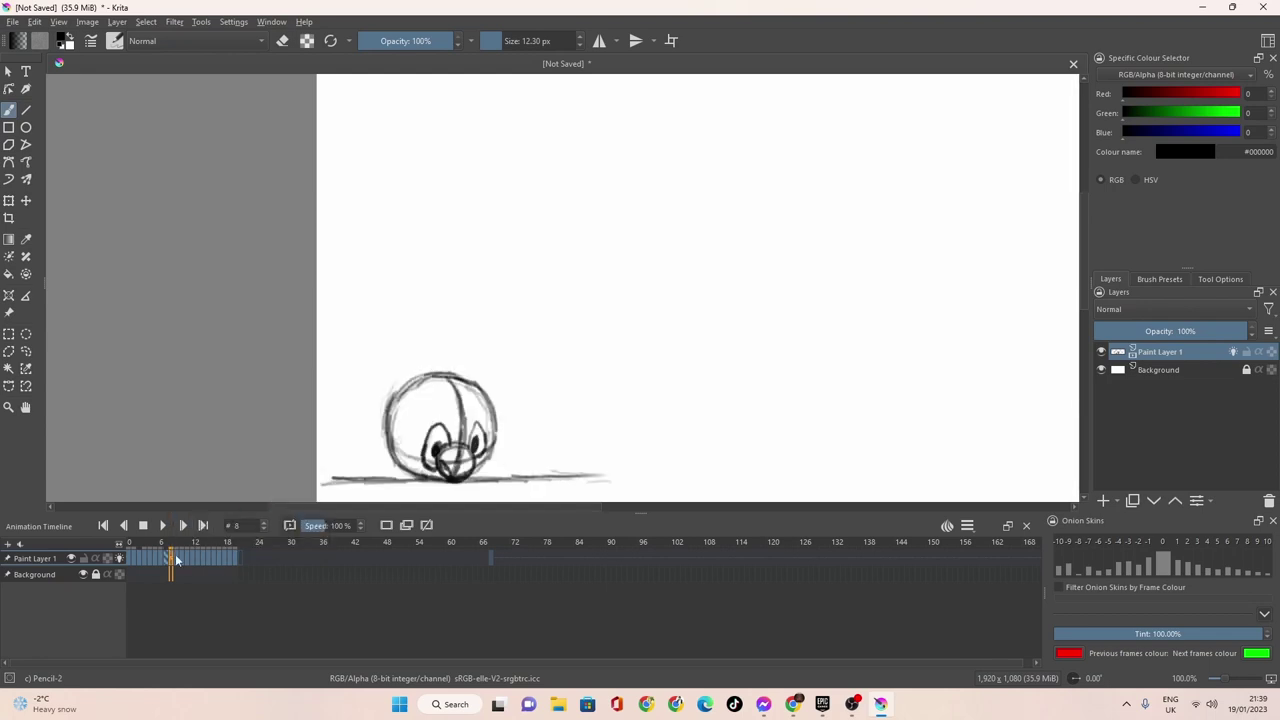
Shift the keyframes from frame 9 onward one frame earlier to fill the gap on frame 8, and play the animation.
click(178, 560)
right_click(180, 561)
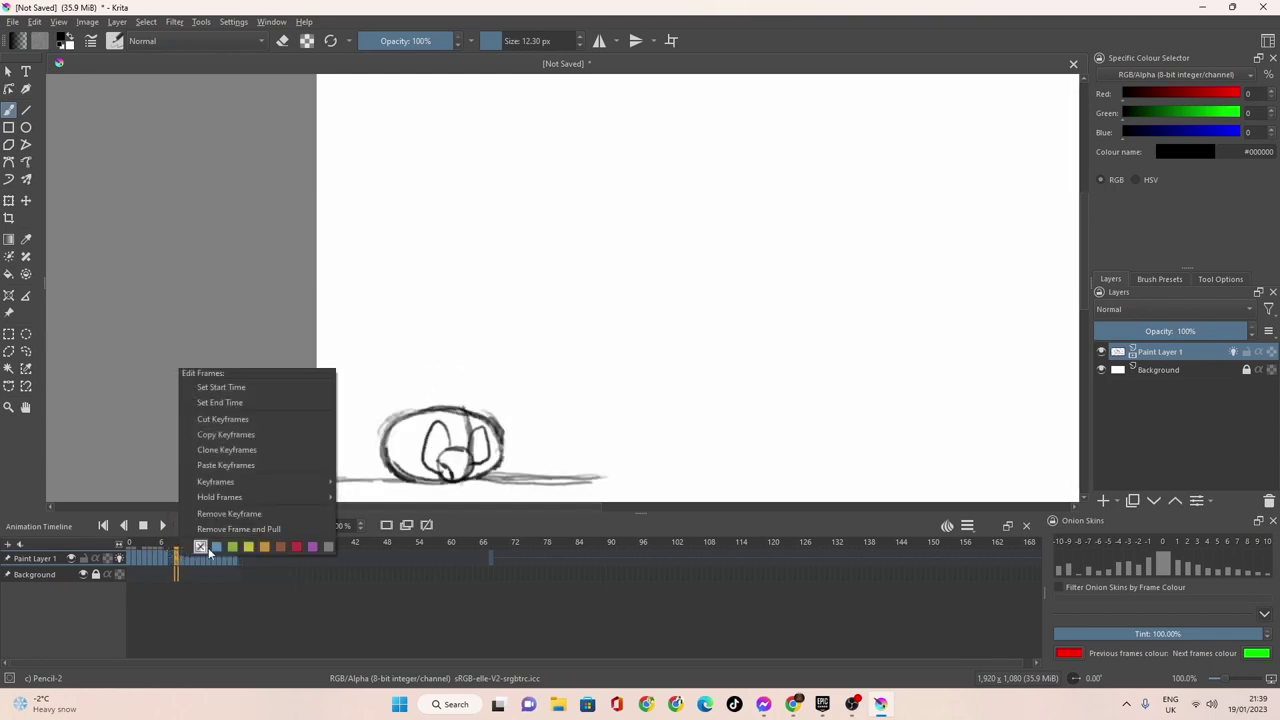
click(179, 574)
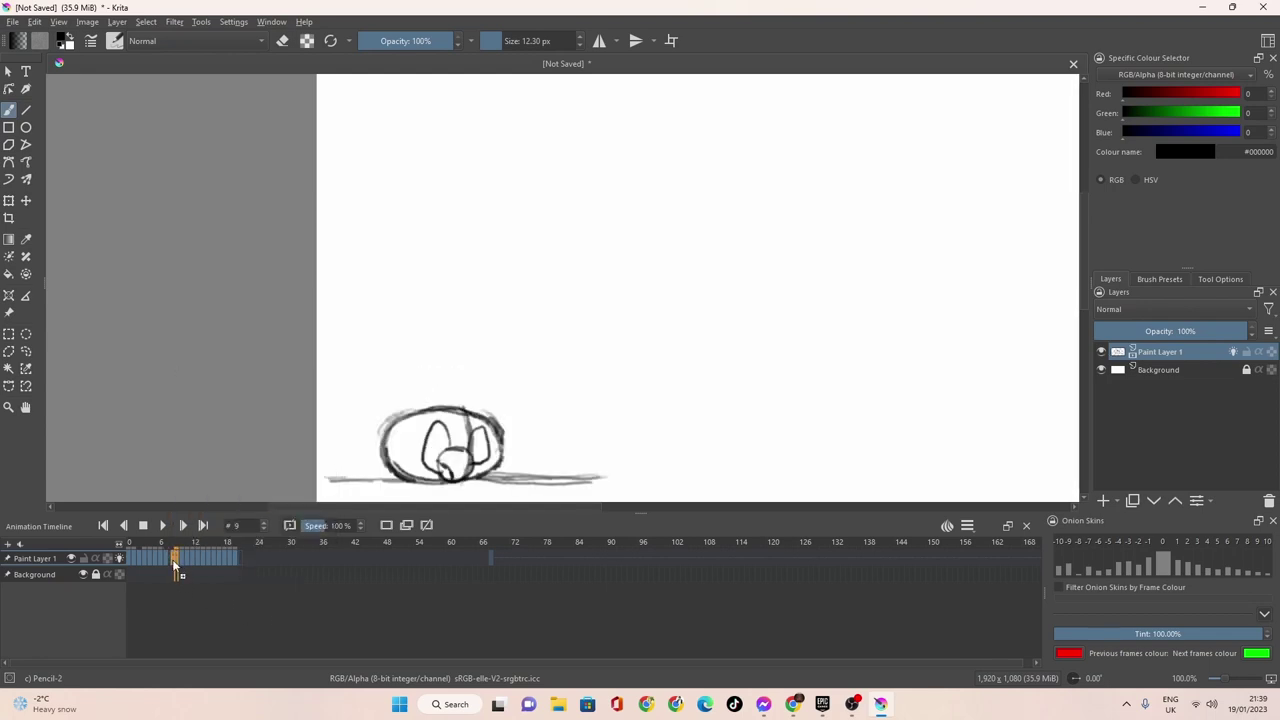
click(169, 560)
drag(169, 560, 231, 558)
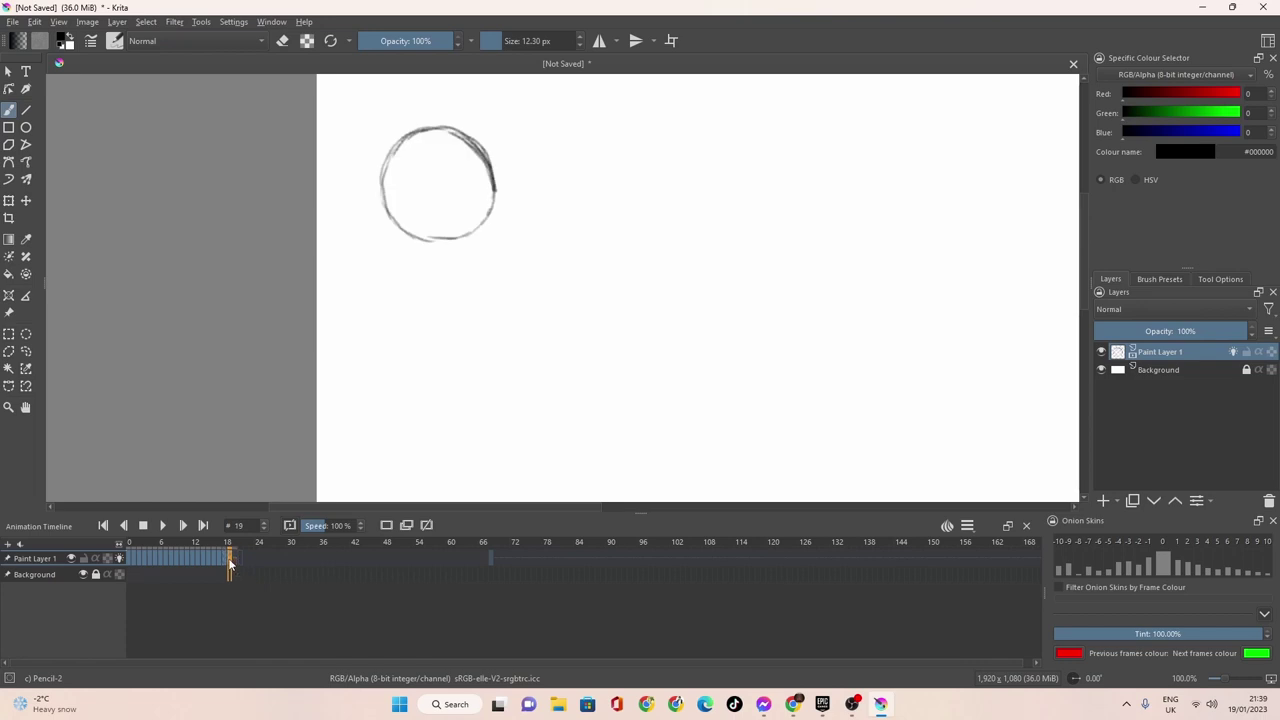
click(164, 533)
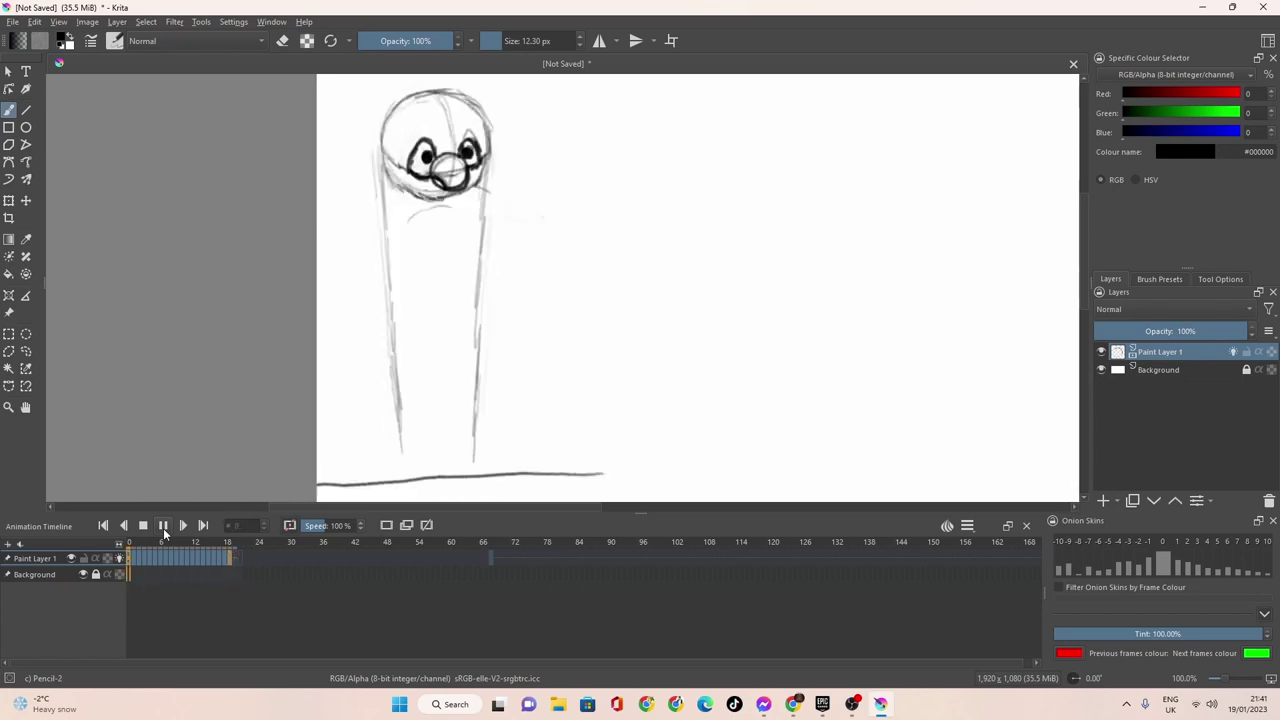
click(163, 525)
Show only the previous frame's onion skin and trace the squashed ball's eyes, nose and mouth on frame 11.
mouse_move(196, 559)
mouse_down()
mouse_move(182, 558)
mouse_move(190, 565)
mouse_up()
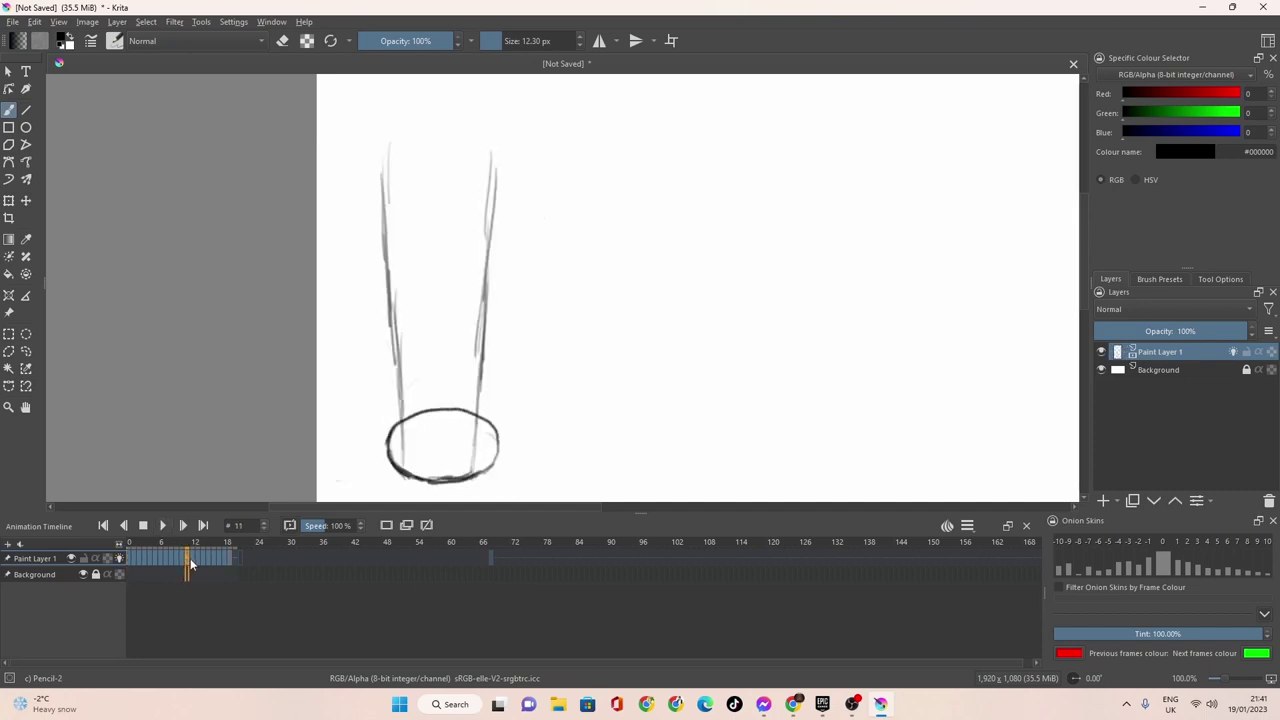
drag(183, 560, 185, 562)
click(1163, 541)
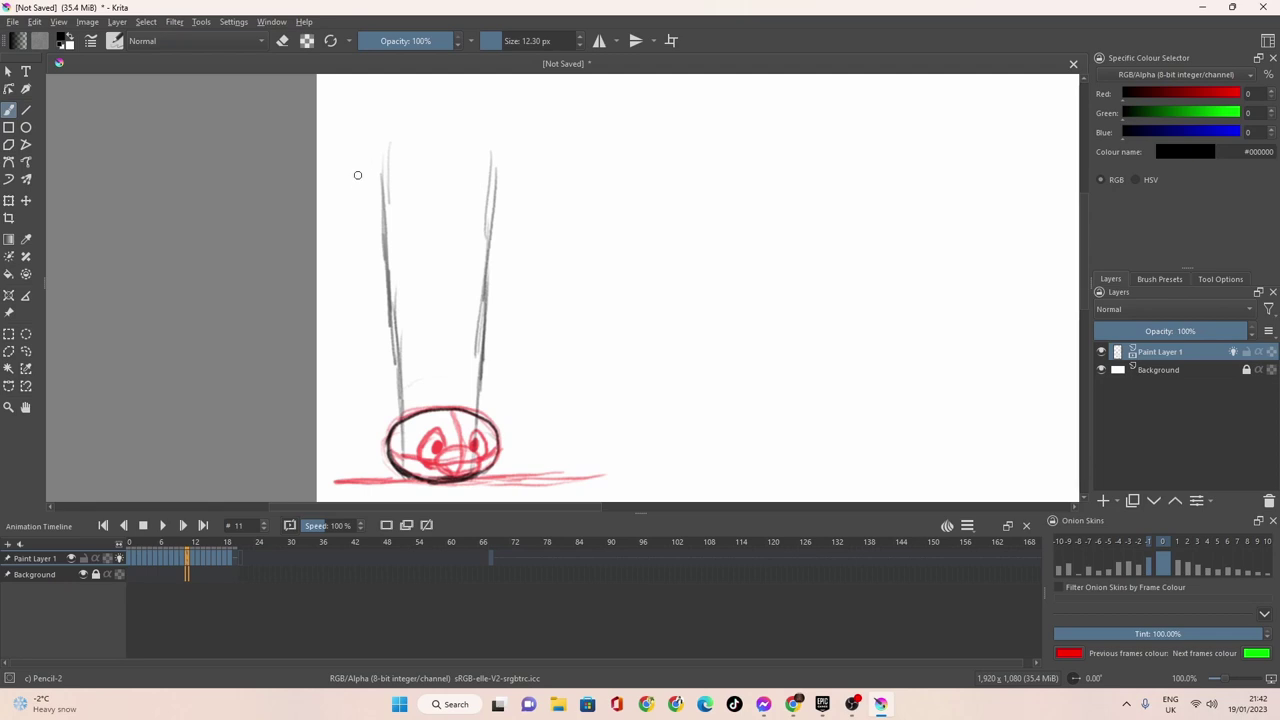
click(193, 556)
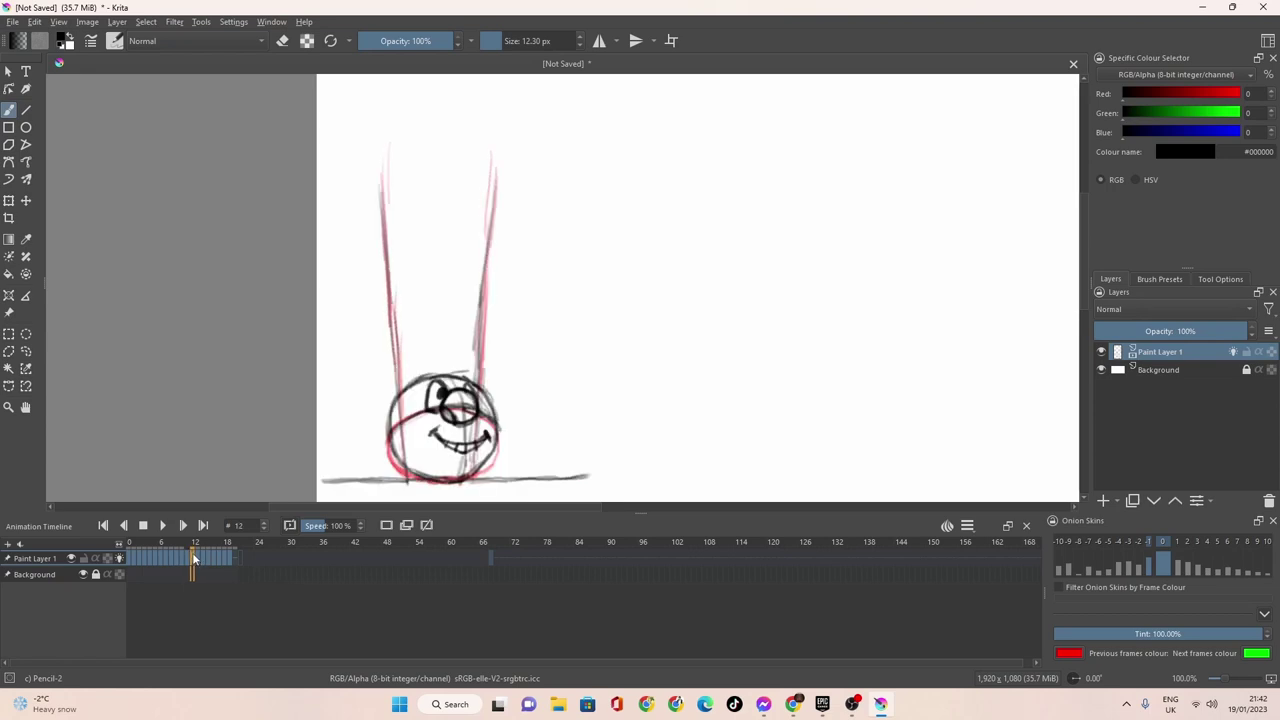
click(187, 557)
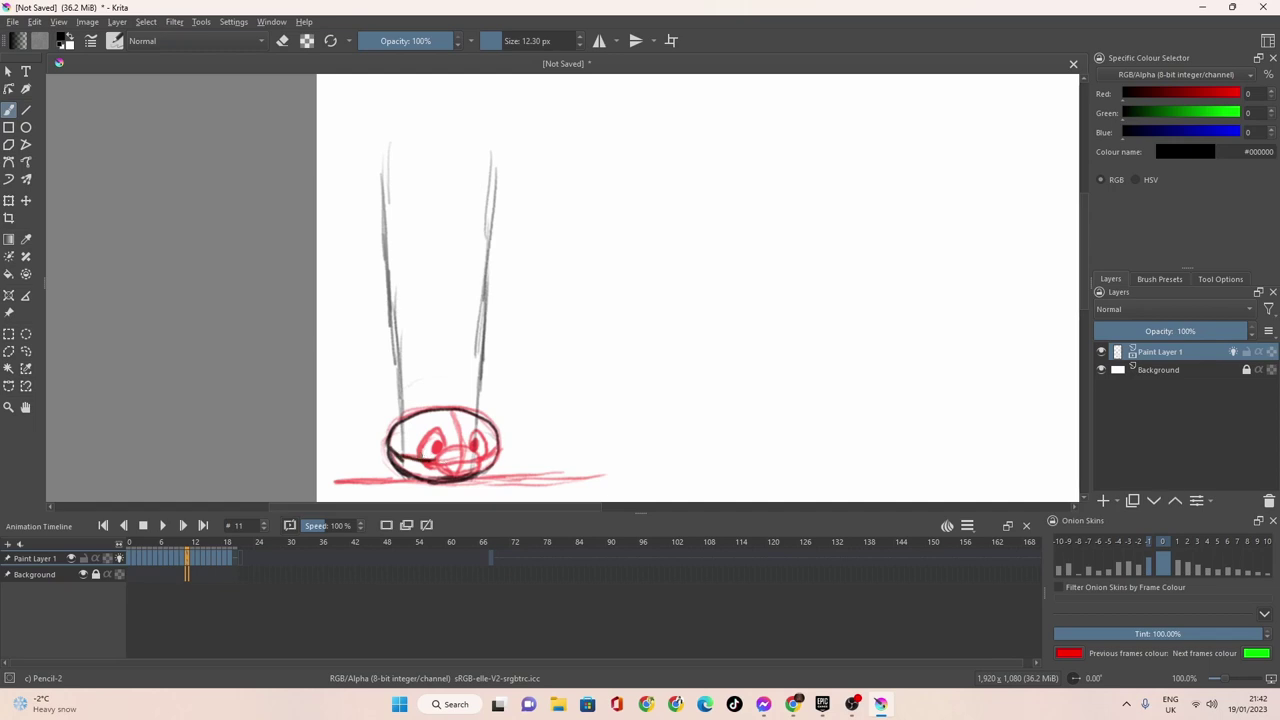
mouse_move(438, 428)
mouse_down()
mouse_move(420, 460)
mouse_move(466, 446)
mouse_move(441, 450)
mouse_move(440, 468)
mouse_move(462, 475)
mouse_move(474, 452)
mouse_move(450, 456)
mouse_move(456, 474)
mouse_move(440, 464)
mouse_move(472, 426)
mouse_move(488, 456)
mouse_move(474, 458)
mouse_move(473, 443)
mouse_up()
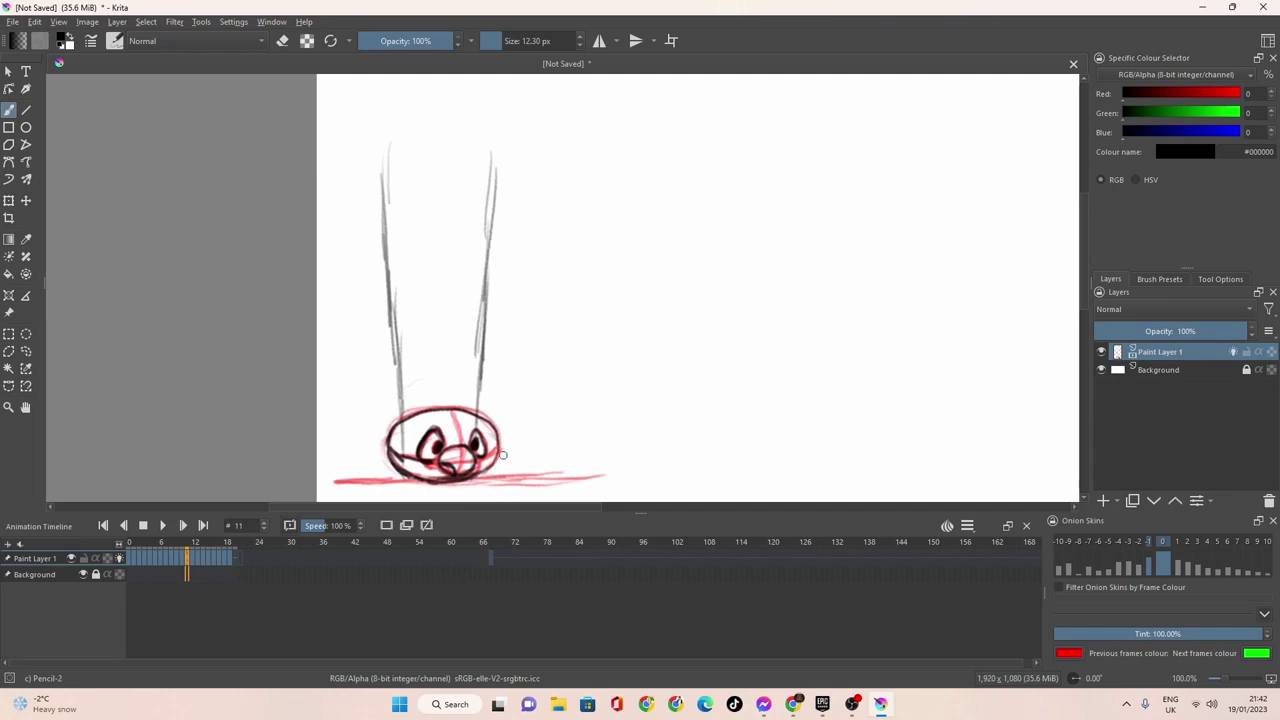
Compare the drawings on frames 12 to 15 and remove the keyframe on frame 14.
click(193, 559)
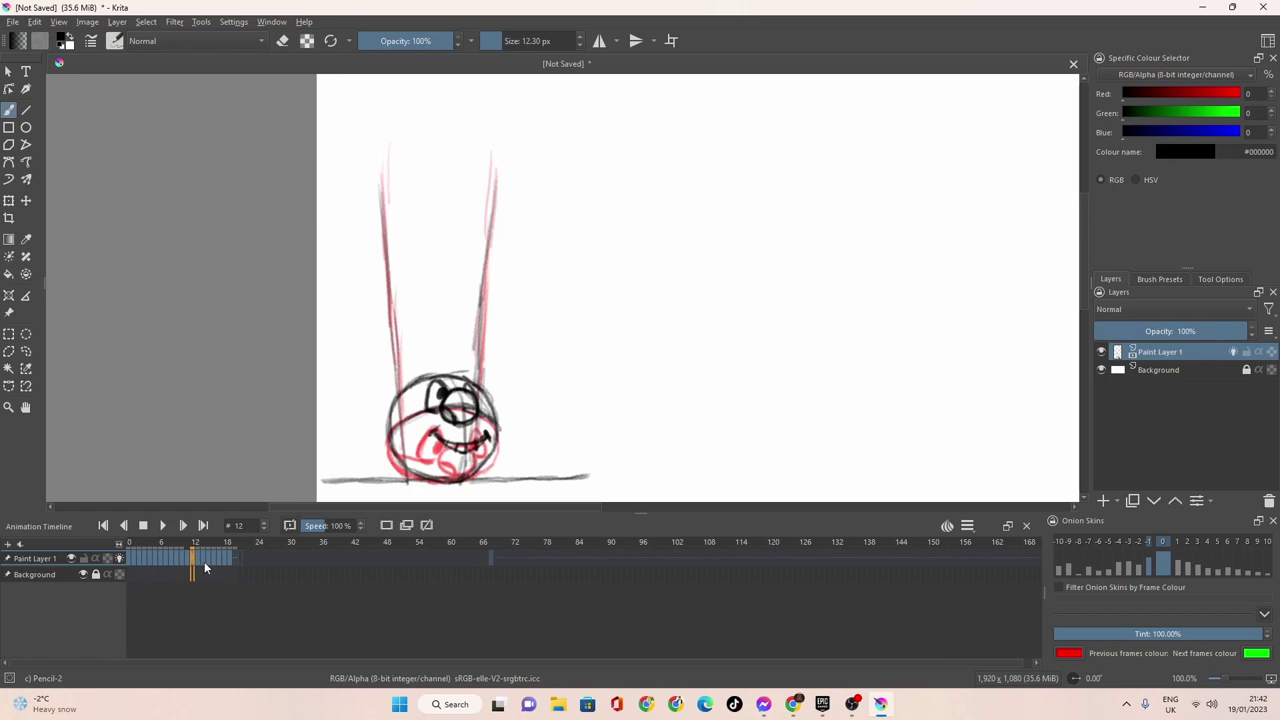
click(200, 561)
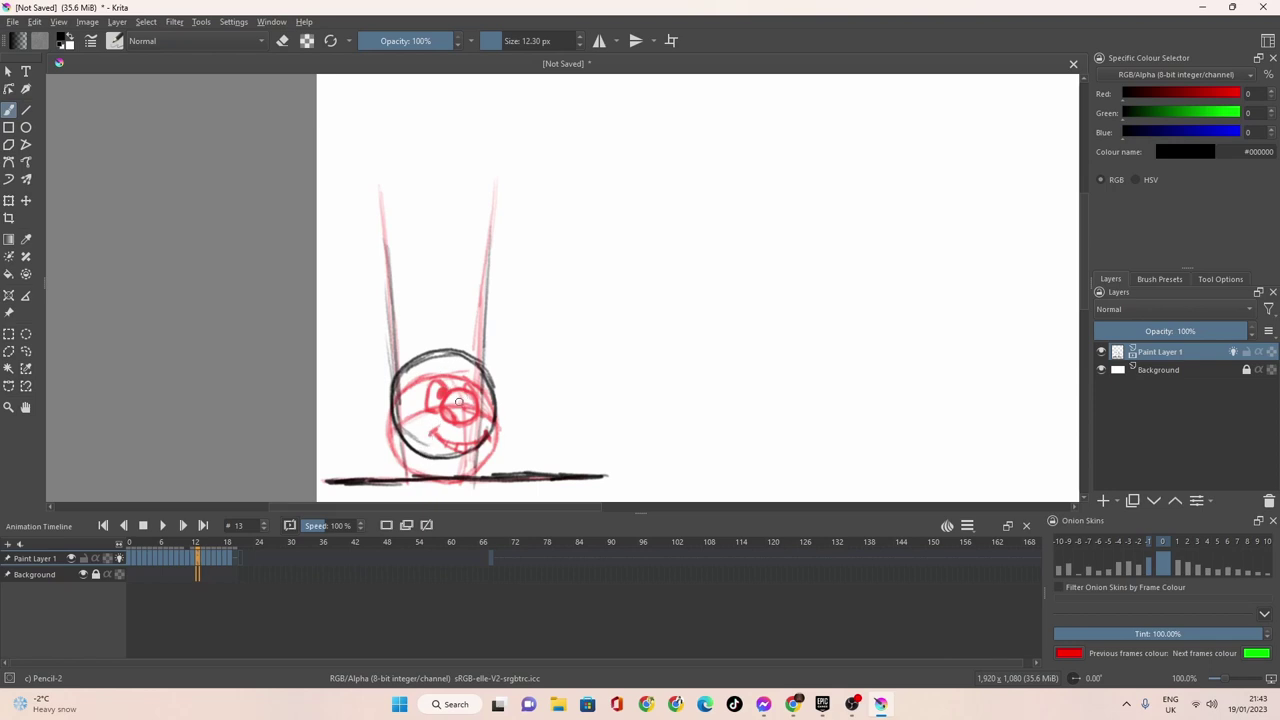
click(204, 553)
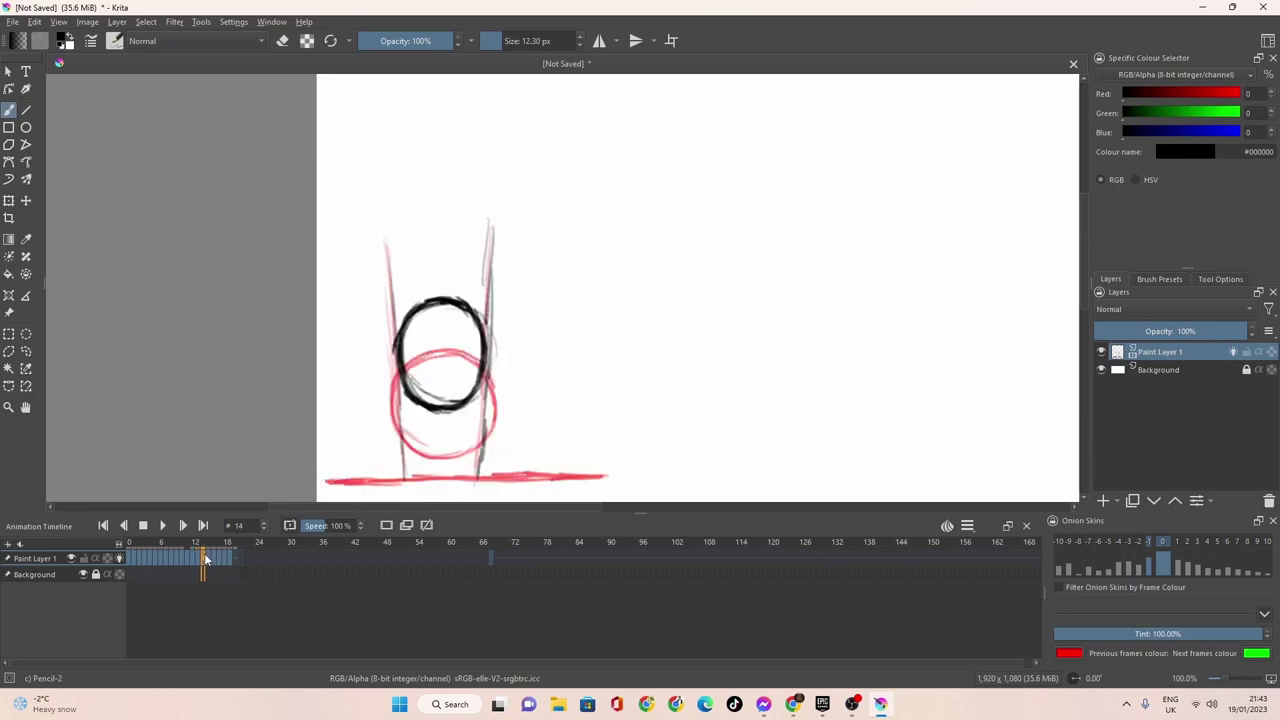
click(209, 553)
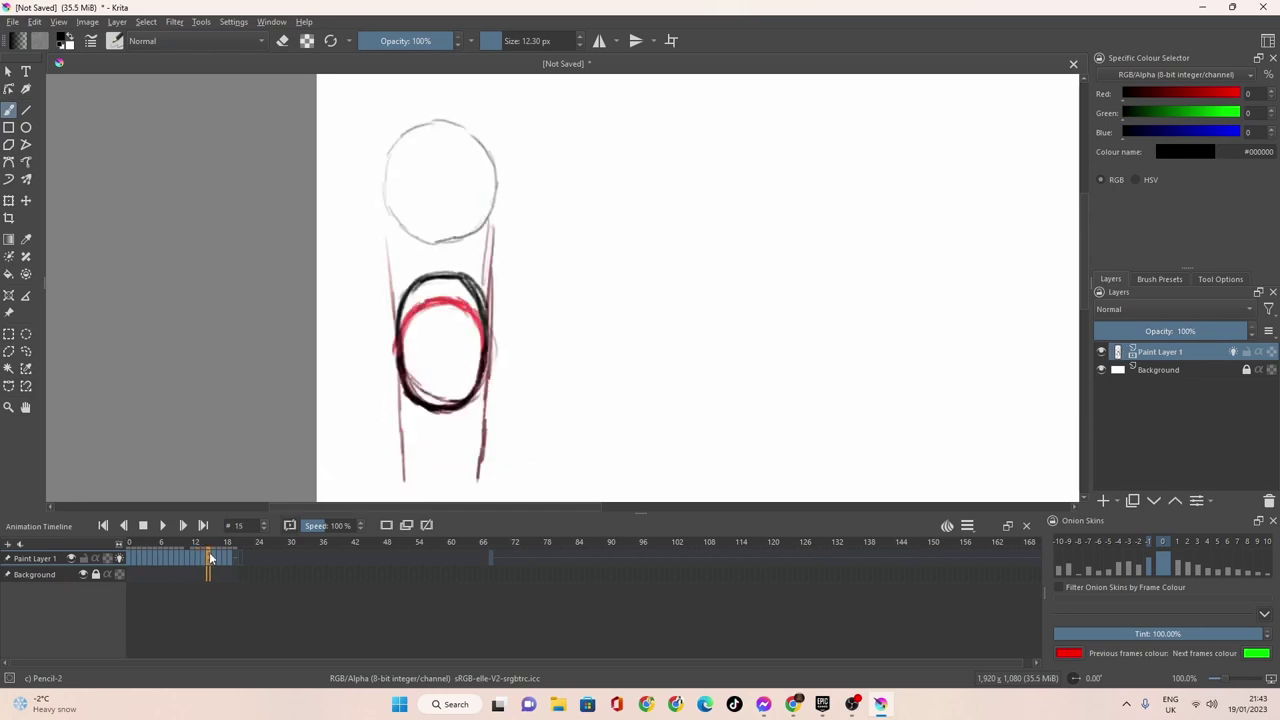
click(203, 554)
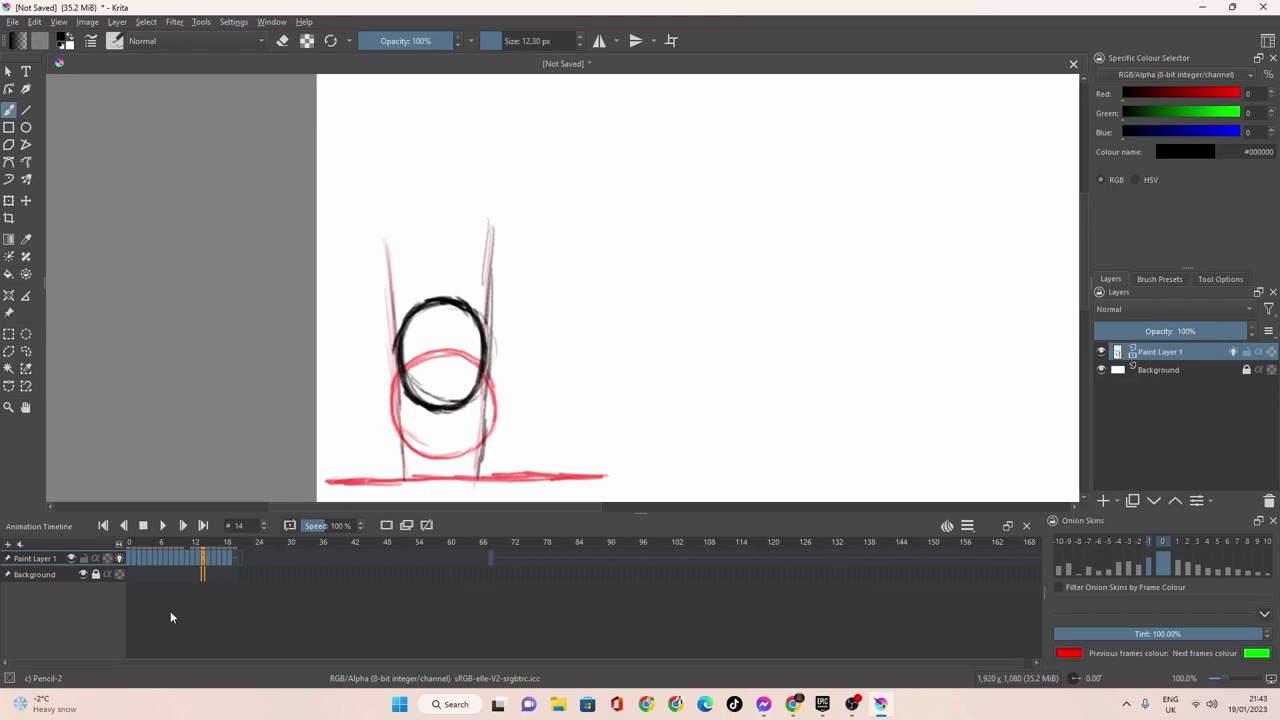
right_click(203, 556)
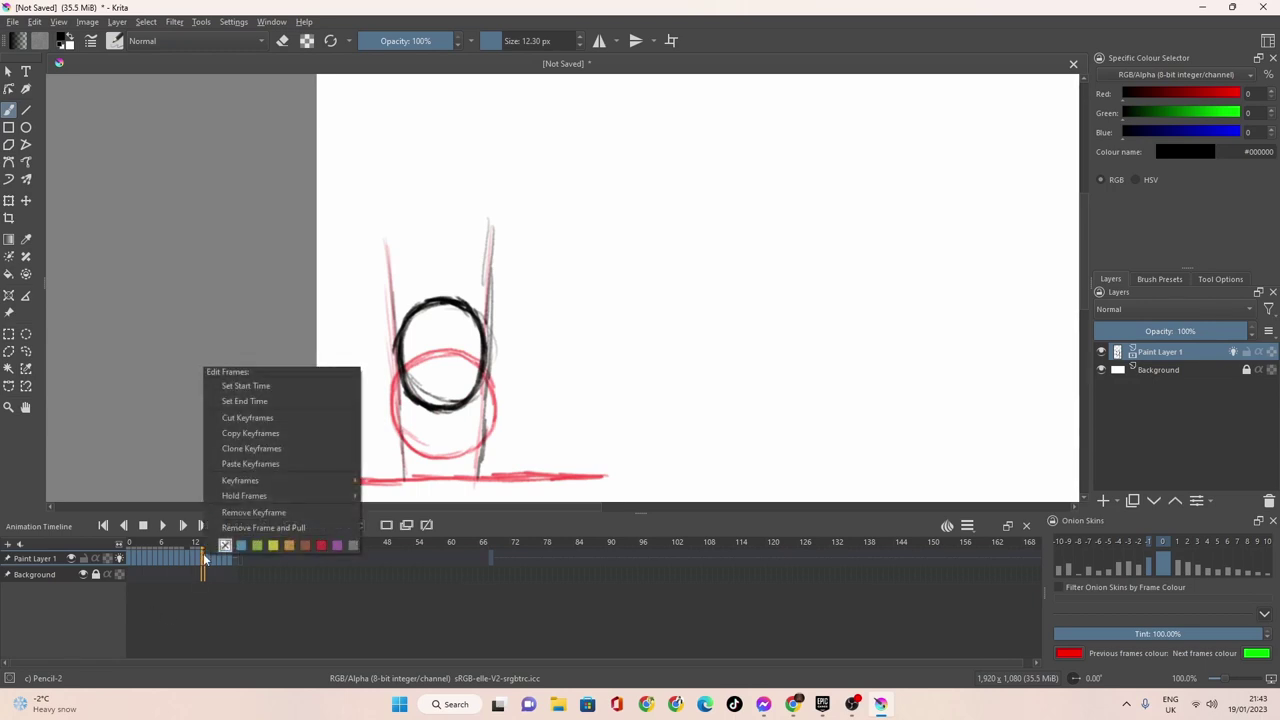
click(240, 513)
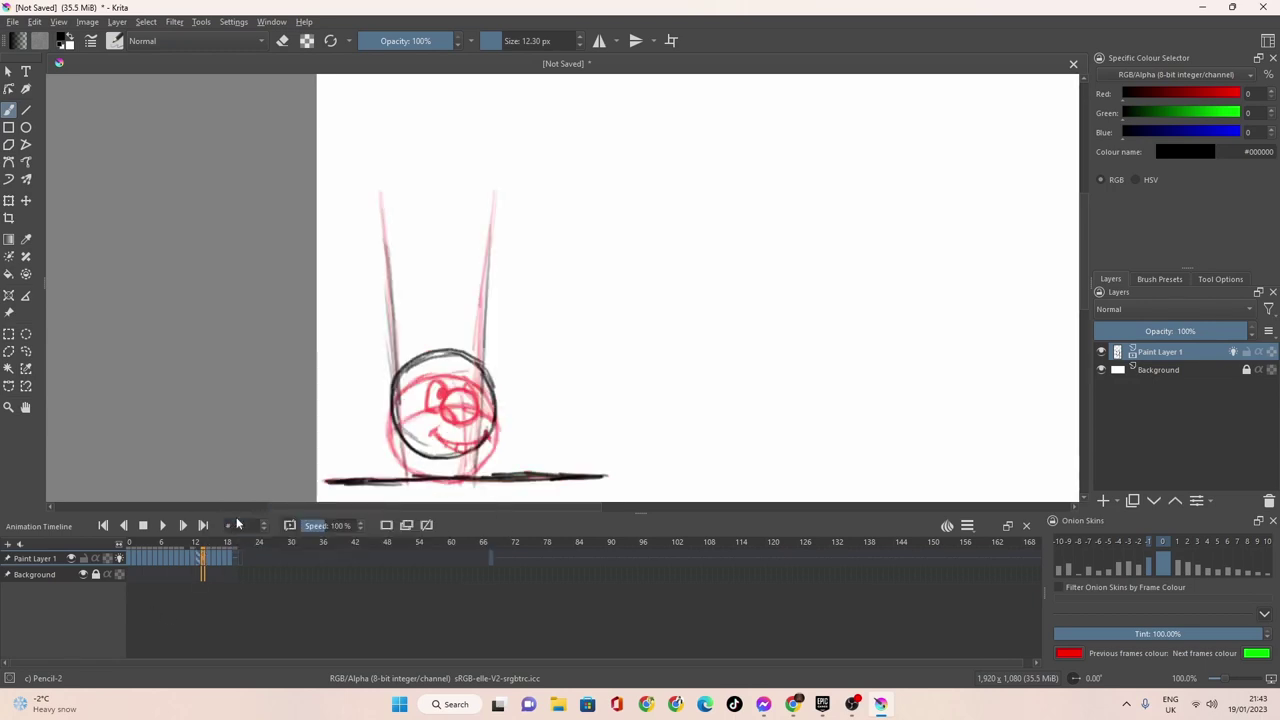
Check the drawings on frames 11 and 12, then draw the ball's face guidelines, nose and eye on frame 13.
click(193, 556)
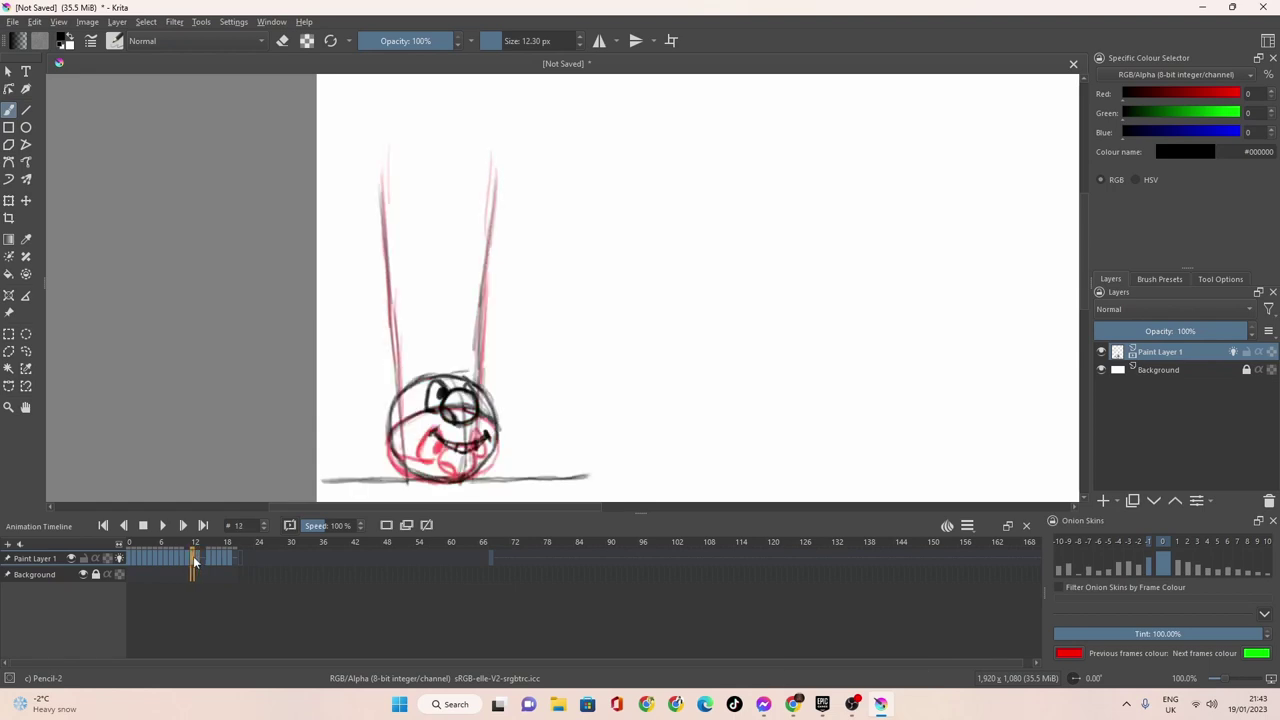
key(Left)
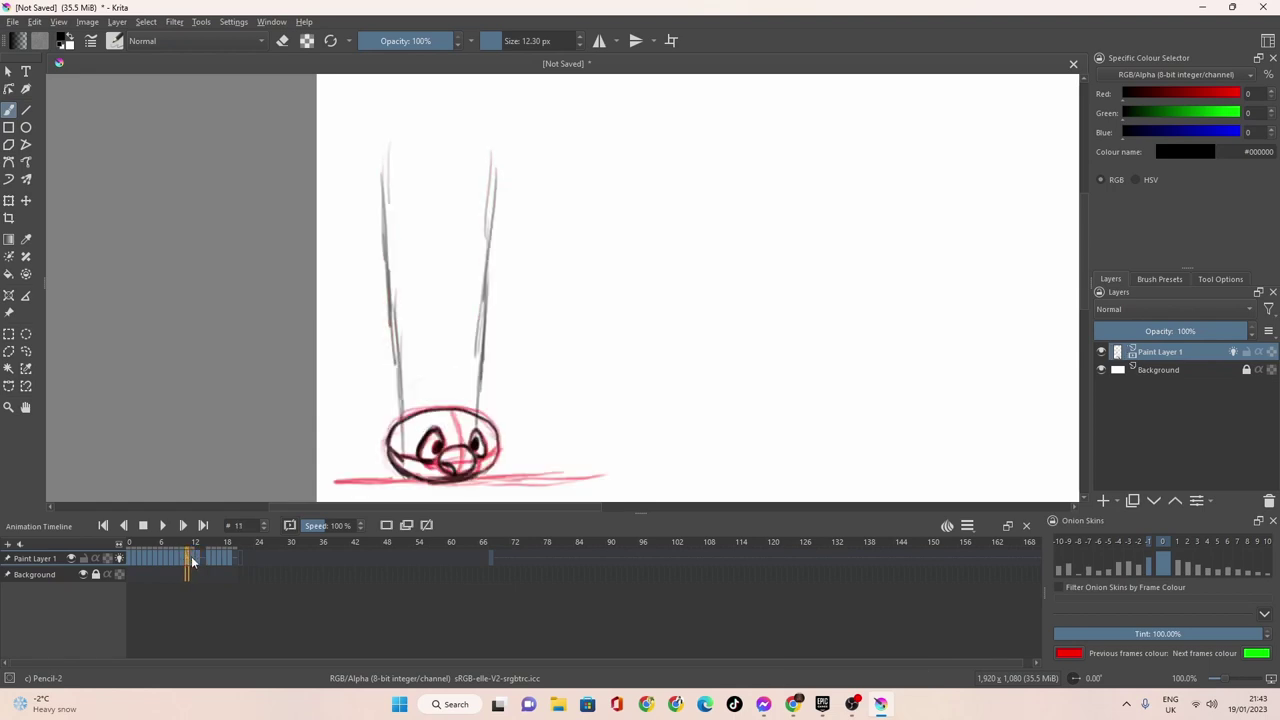
key(Right)
click(199, 557)
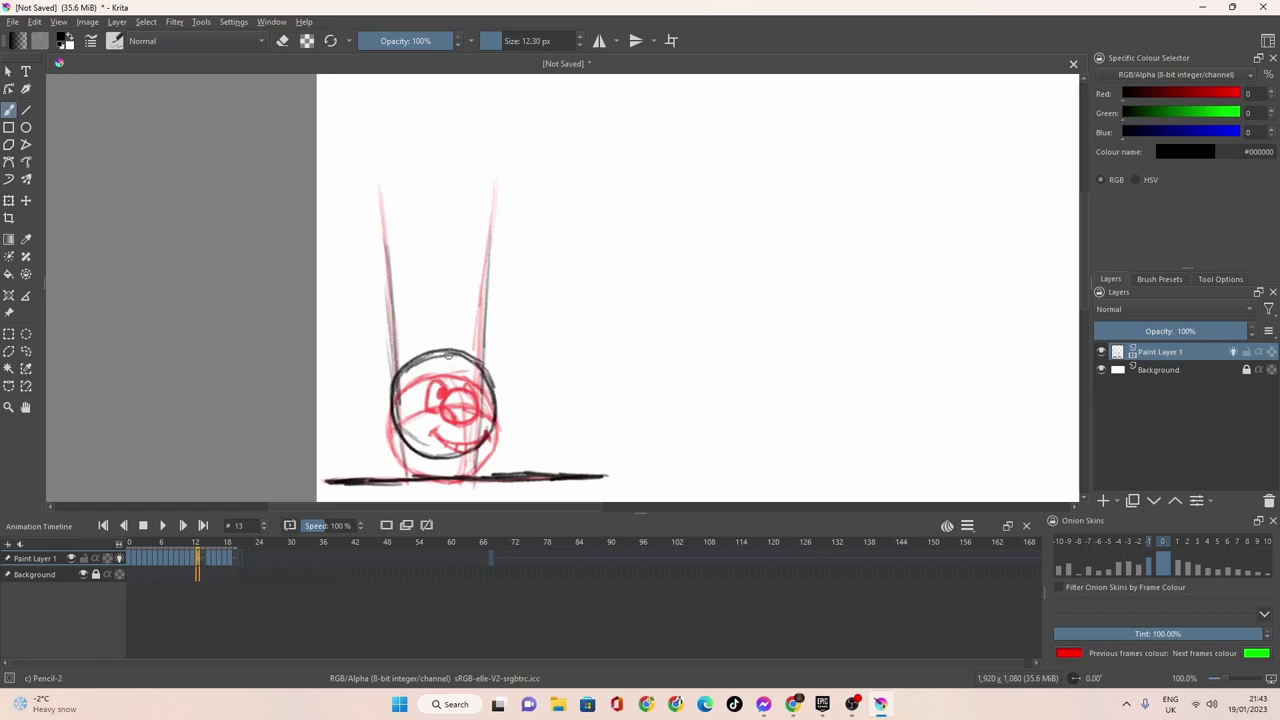
drag(454, 356, 453, 455)
mouse_move(394, 404)
mouse_down()
mouse_move(475, 384)
mouse_move(494, 400)
mouse_move(457, 383)
mouse_move(392, 406)
mouse_up()
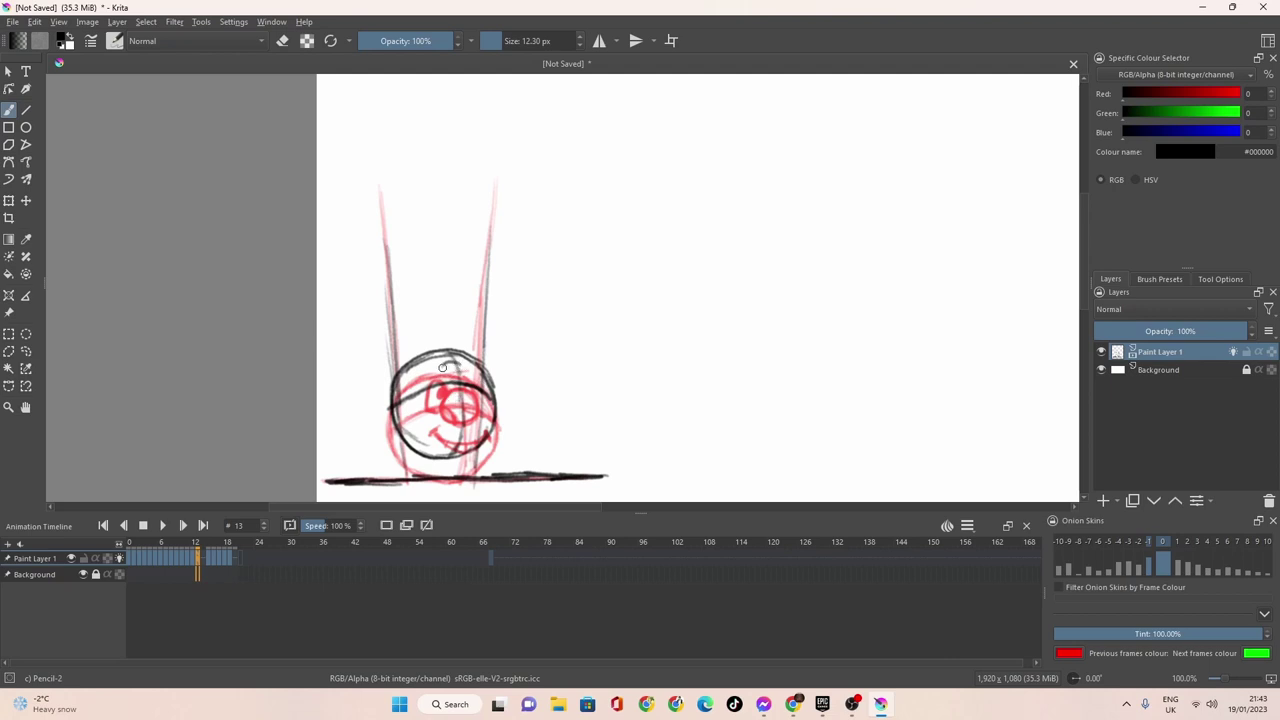
mouse_move(438, 372)
mouse_down()
mouse_move(474, 369)
mouse_move(464, 363)
mouse_move(448, 400)
mouse_up()
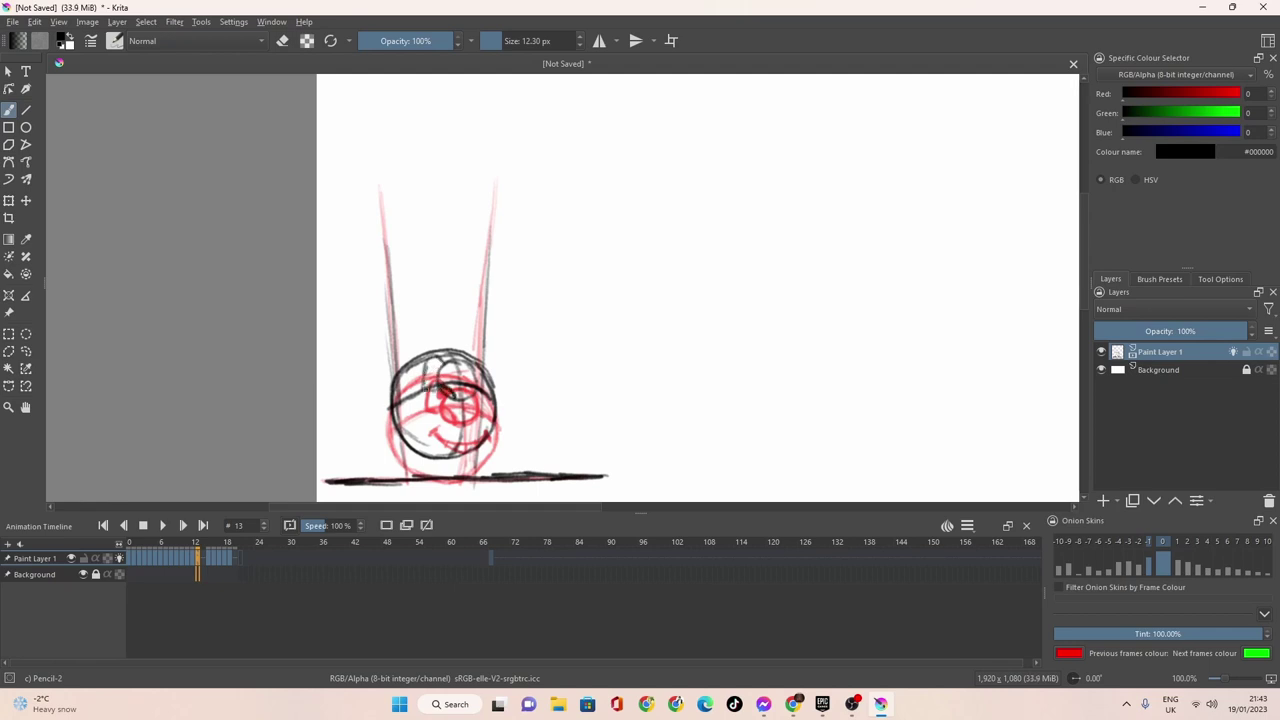
mouse_move(434, 364)
mouse_down()
mouse_move(476, 388)
mouse_move(456, 396)
mouse_move(440, 374)
mouse_move(452, 360)
mouse_move(448, 400)
mouse_move(437, 395)
mouse_move(432, 358)
mouse_move(444, 360)
mouse_up()
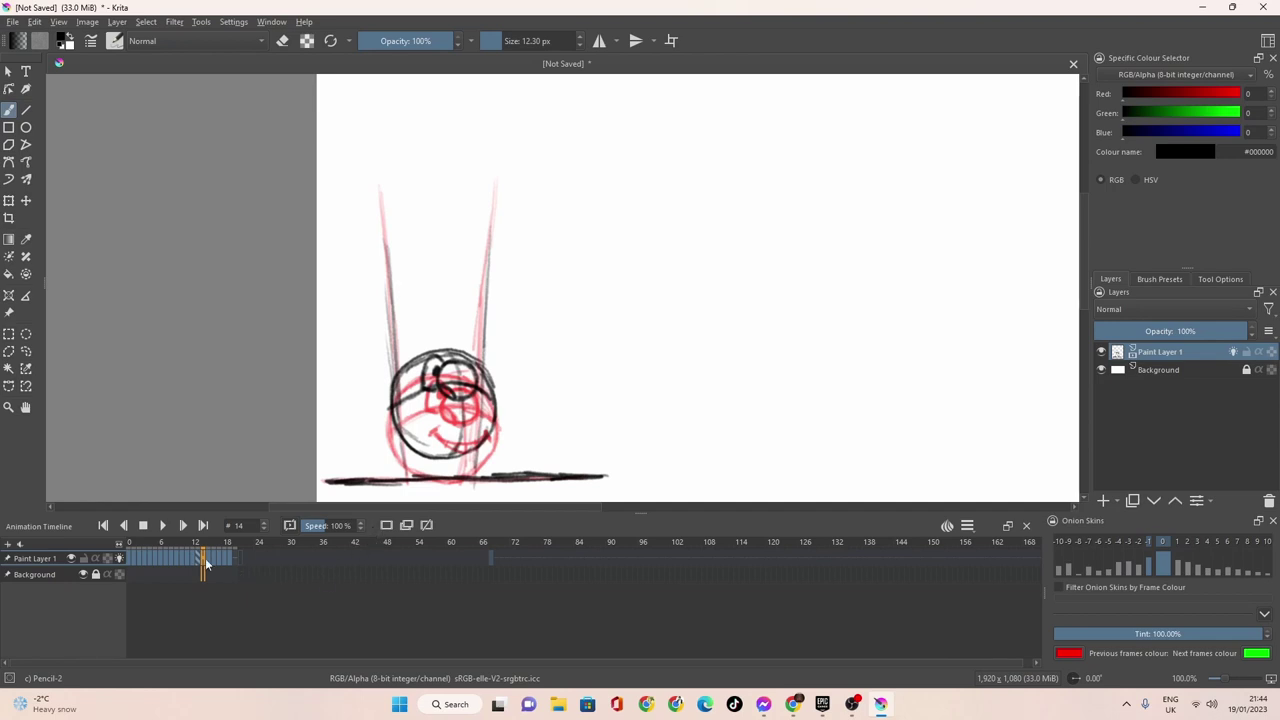
Shift the keyframes from frame 15 to frame 18 one frame earlier to fill the gap on frame 14.
key(space)
key(space)
click(208, 563)
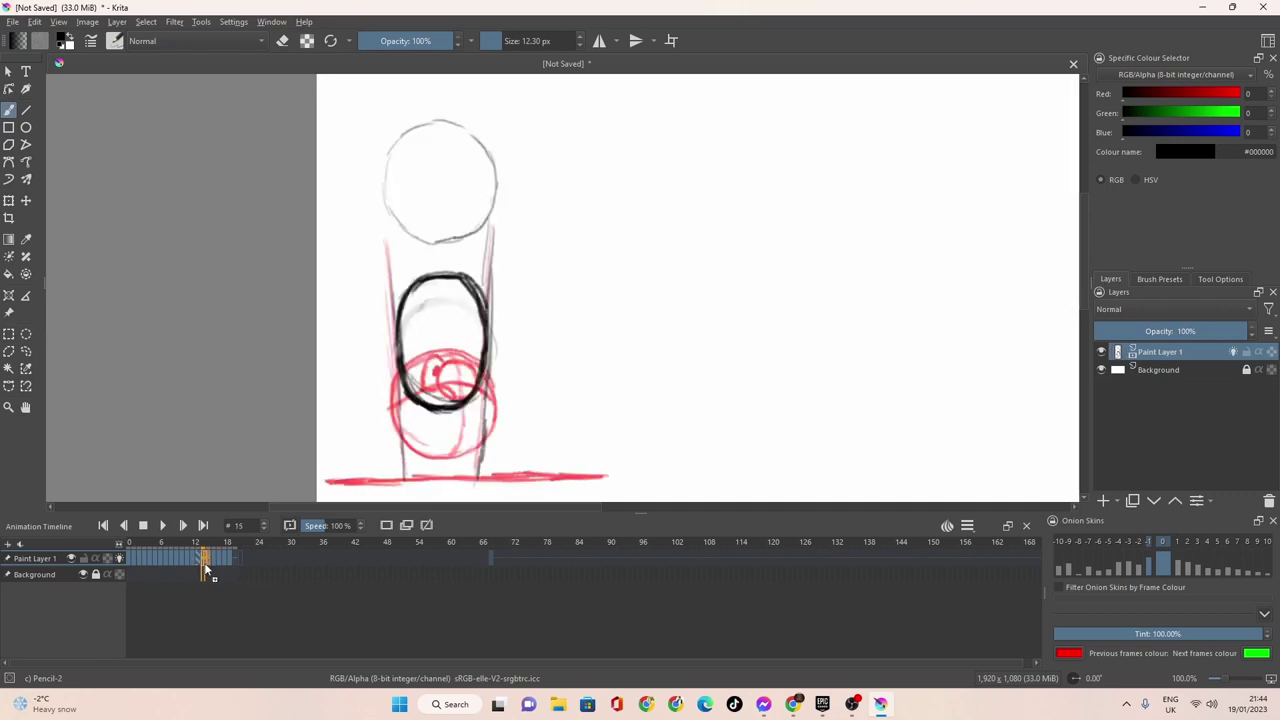
click(206, 563)
click(215, 562)
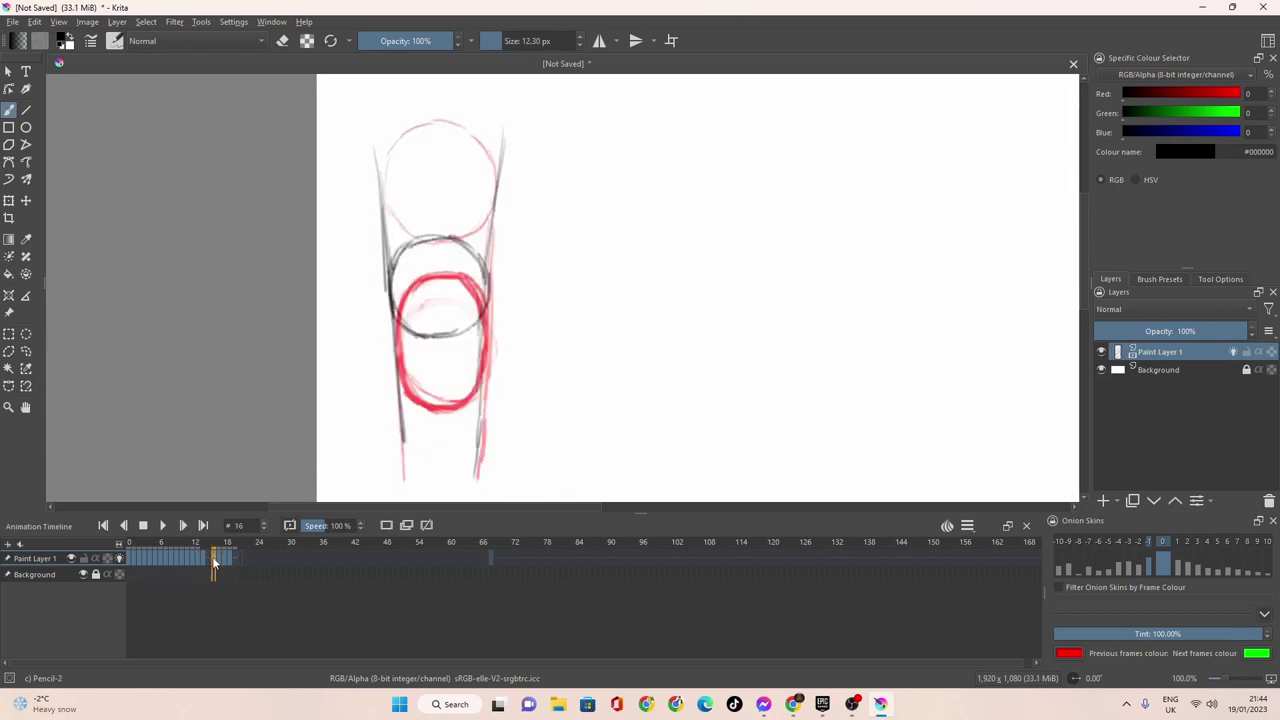
click(207, 562)
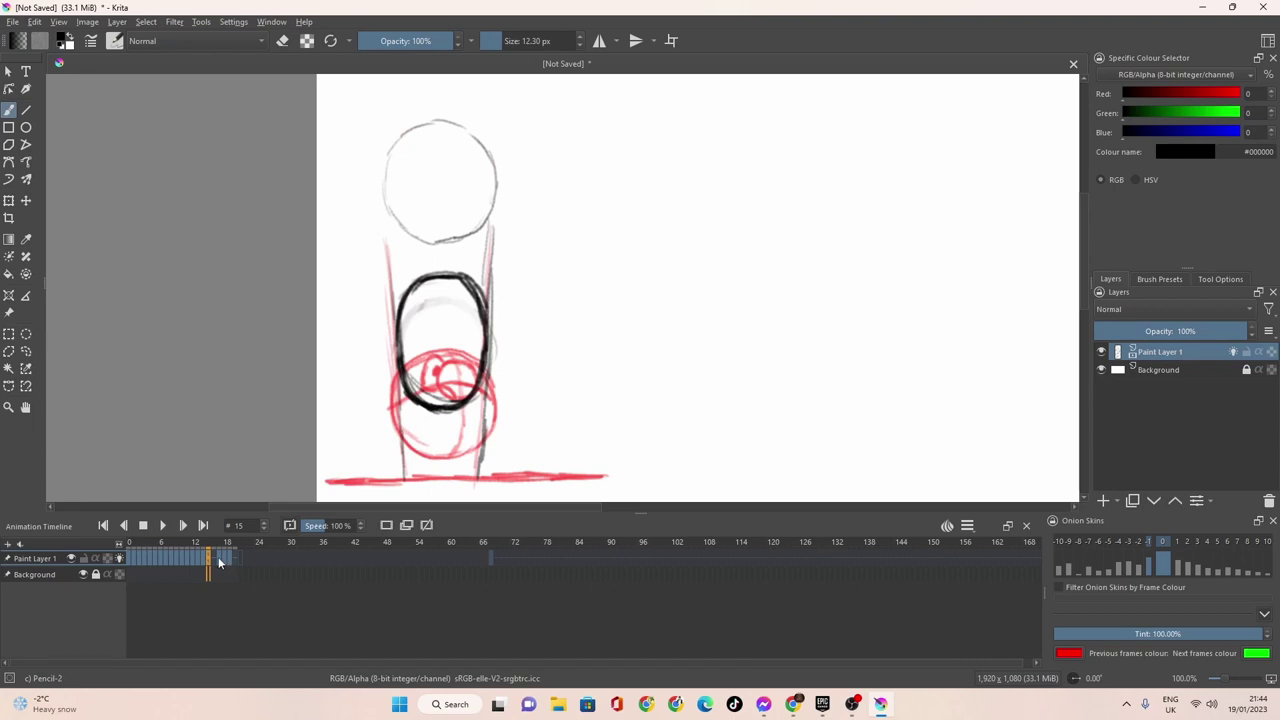
click(218, 563)
click(224, 560)
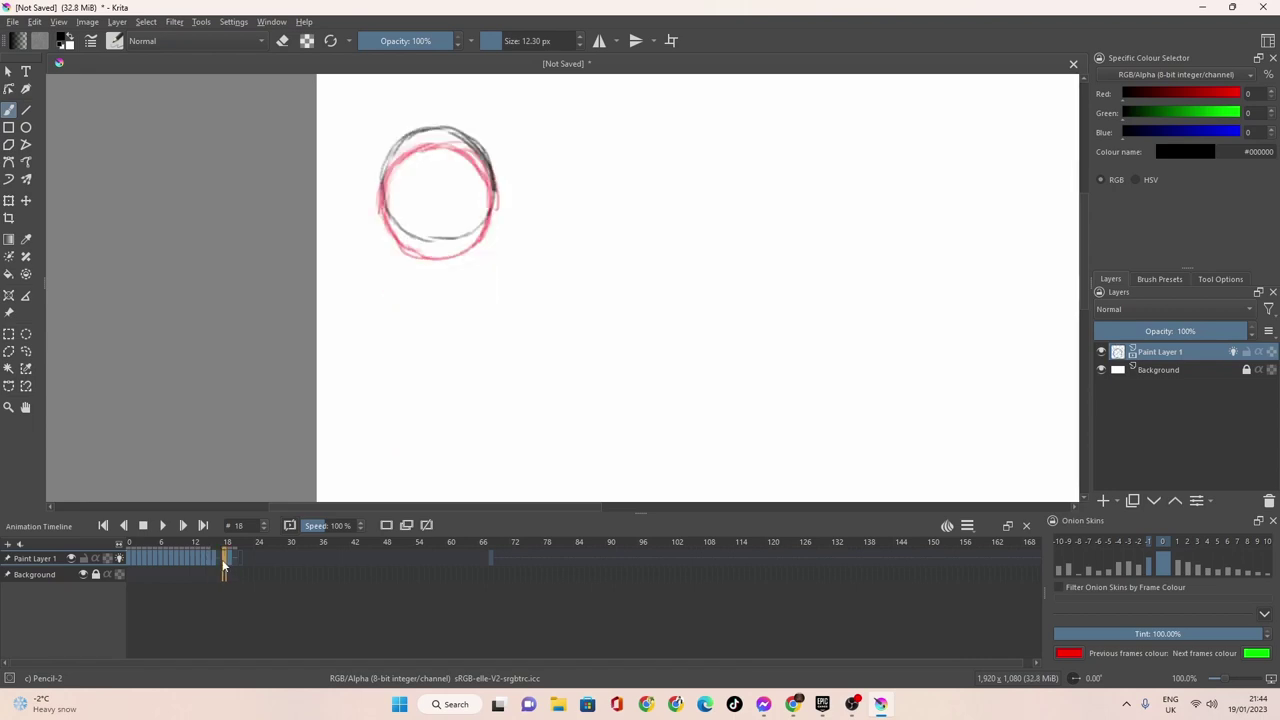
click(222, 560)
click(227, 558)
click(232, 557)
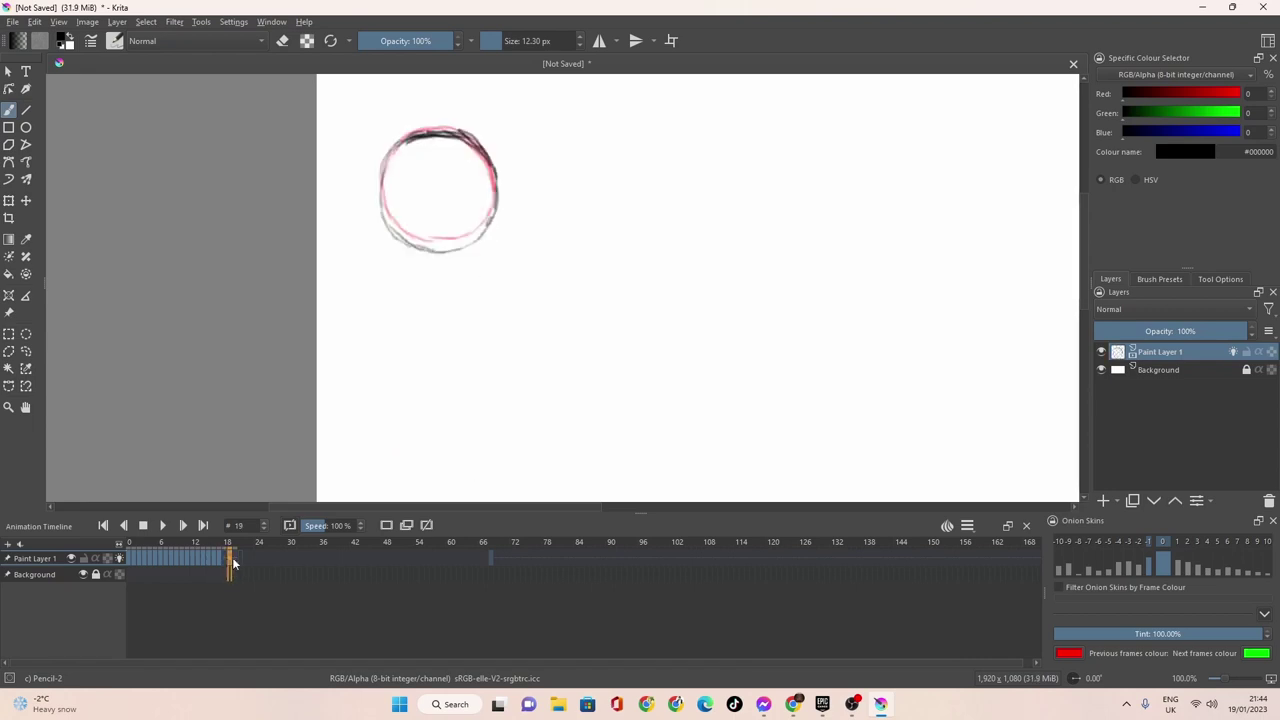
Play the animation from frame 13 to check the timing, and stop it.
click(197, 560)
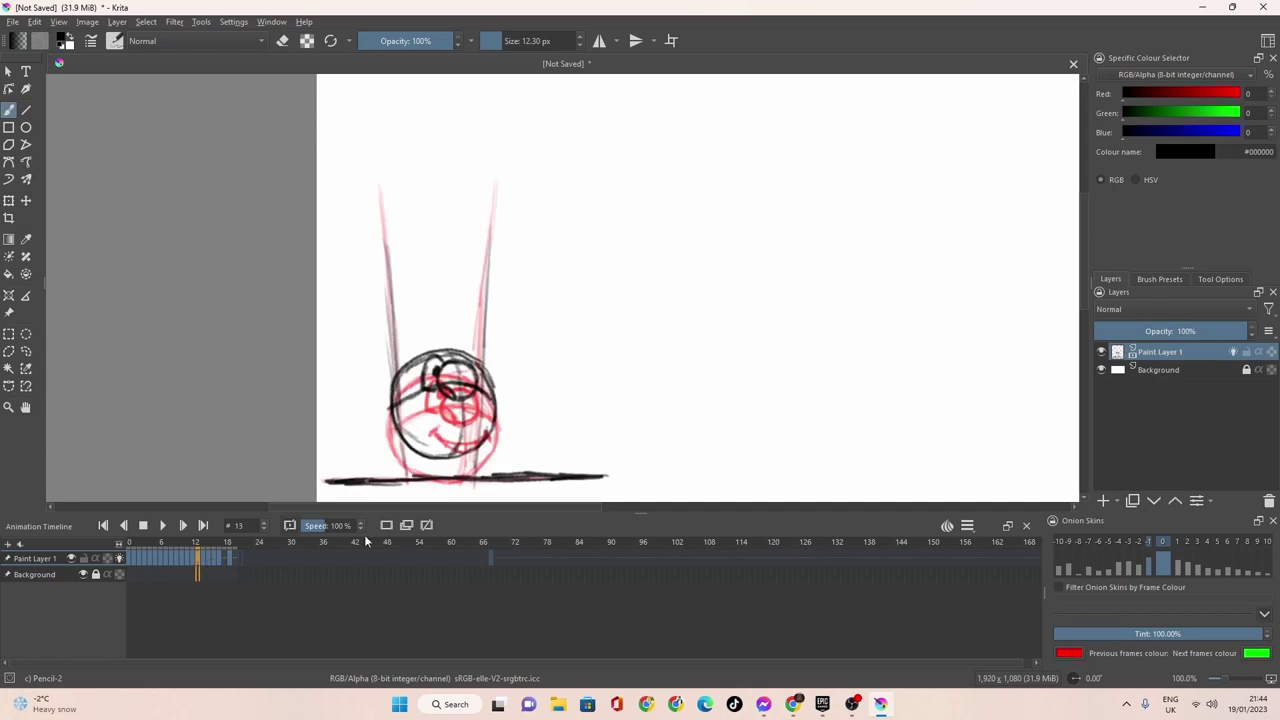
click(164, 525)
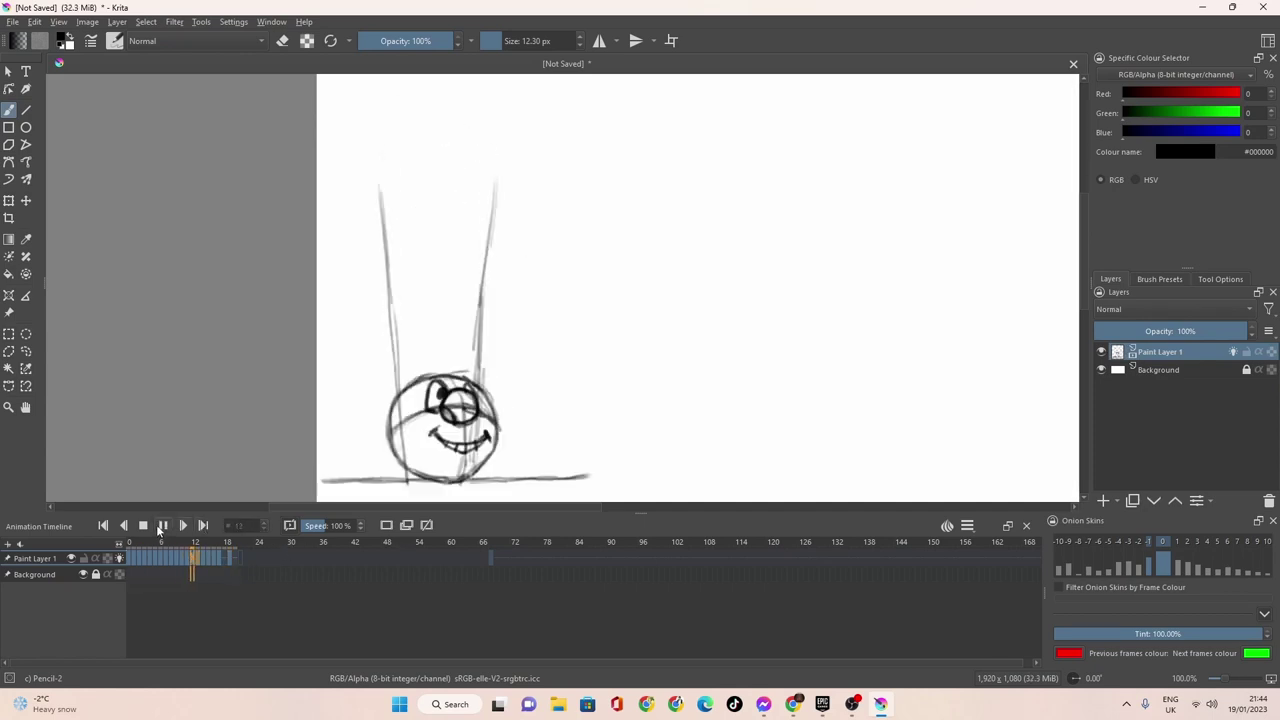
click(143, 527)
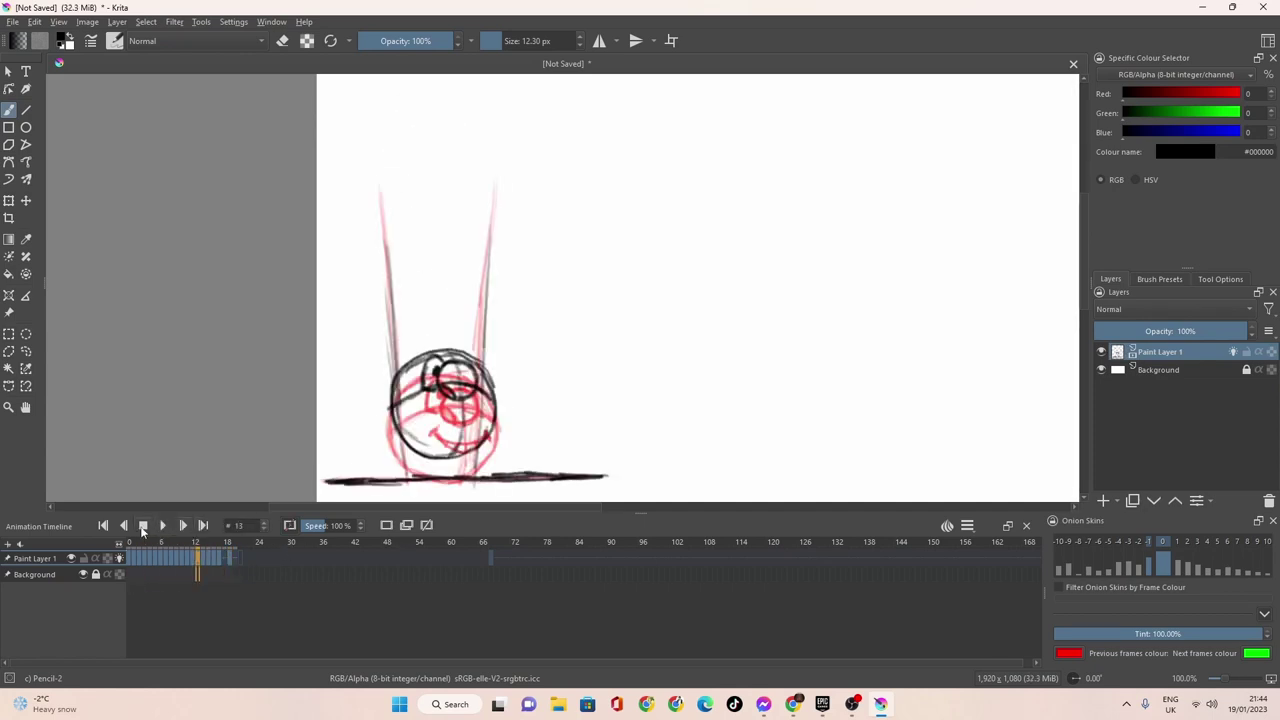
Draw the face guidelines, long nose, eyes and start of the mouth on the stretched ball on frame 14.
click(204, 561)
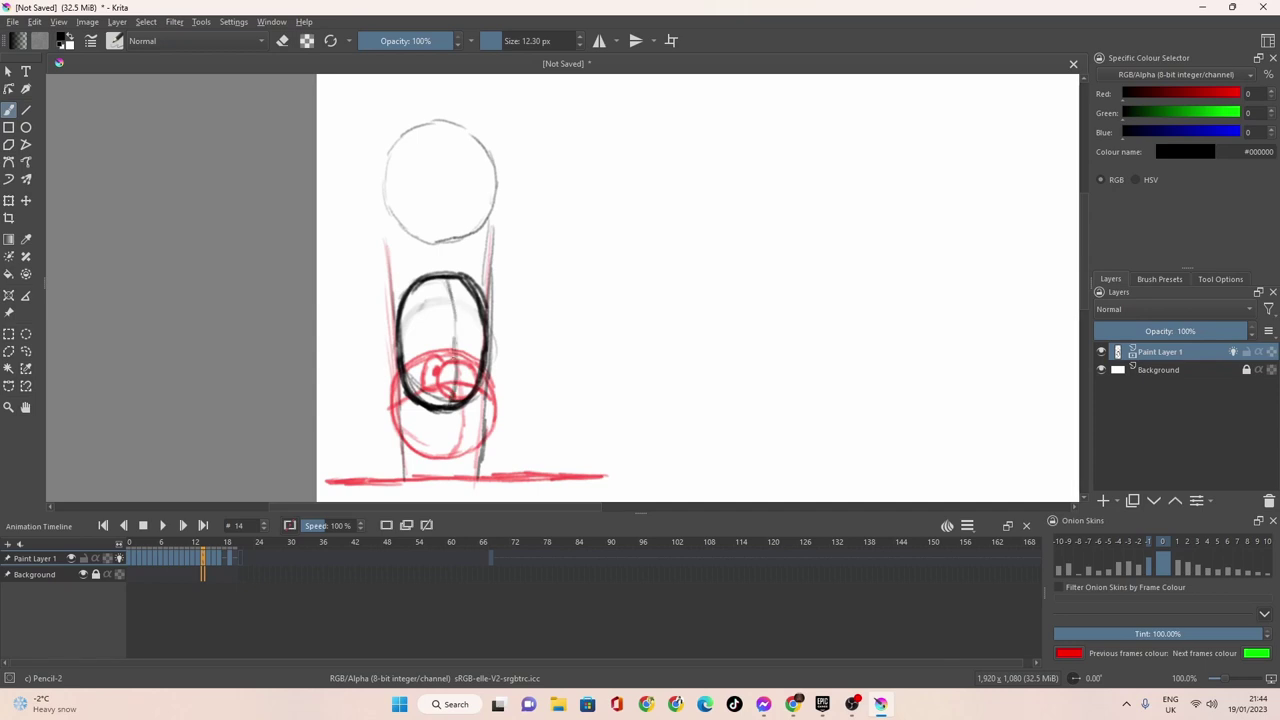
drag(444, 282, 454, 396)
mouse_move(483, 328)
mouse_down()
mouse_move(421, 330)
mouse_move(472, 321)
mouse_move(486, 338)
mouse_move(420, 328)
mouse_move(394, 348)
mouse_up()
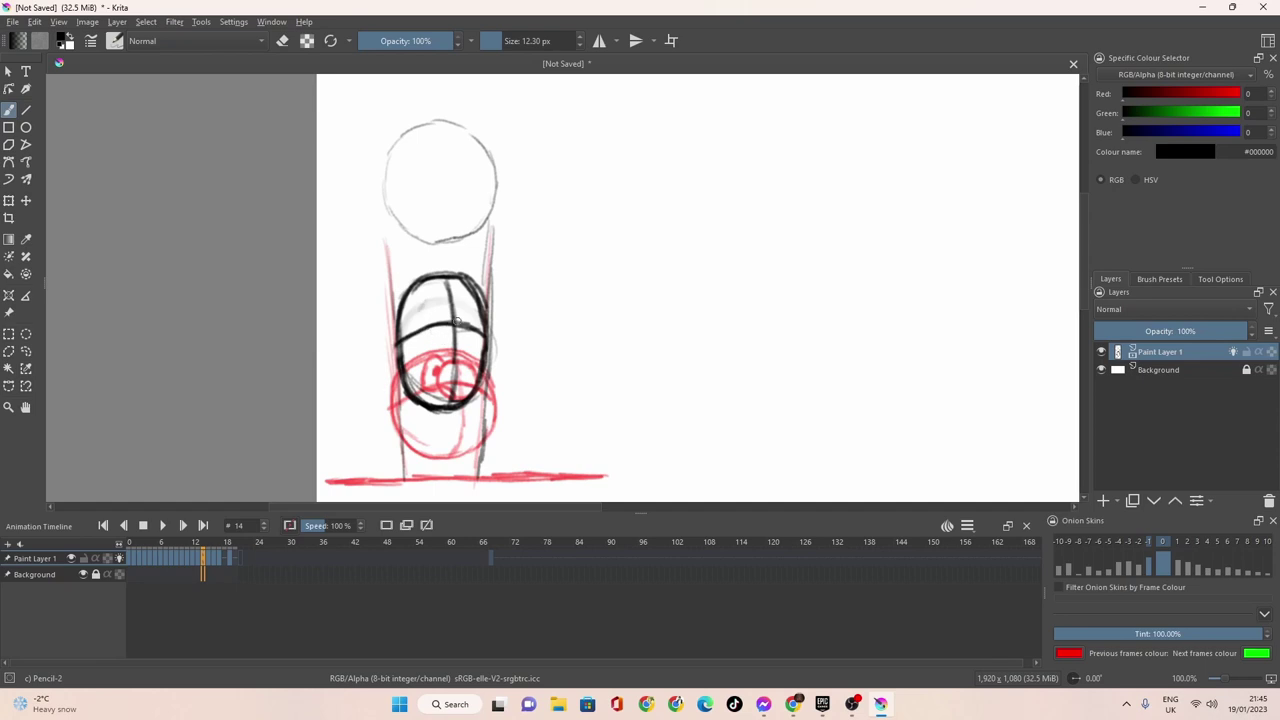
mouse_move(456, 321)
mouse_down()
mouse_move(442, 310)
mouse_move(440, 326)
mouse_move(444, 300)
mouse_move(460, 307)
mouse_move(440, 338)
mouse_move(466, 304)
mouse_move(470, 322)
mouse_move(452, 356)
mouse_move(438, 342)
mouse_move(446, 334)
mouse_move(453, 352)
mouse_up()
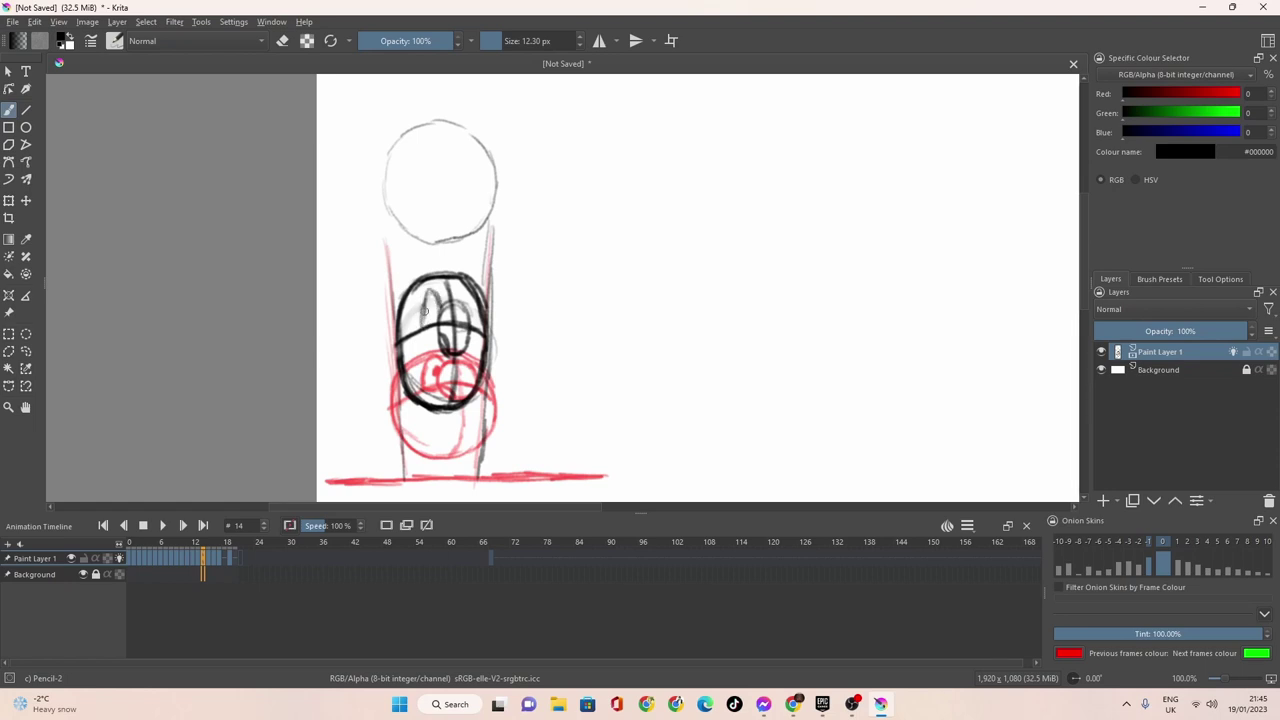
mouse_move(424, 312)
mouse_down()
mouse_move(421, 325)
mouse_move(422, 293)
mouse_move(440, 334)
mouse_up()
mouse_move(434, 310)
mouse_down()
mouse_move(464, 300)
mouse_move(463, 288)
mouse_move(471, 303)
mouse_move(476, 332)
mouse_move(464, 302)
mouse_move(444, 314)
mouse_move(452, 355)
mouse_move(470, 334)
mouse_move(459, 318)
mouse_move(470, 335)
mouse_move(460, 349)
mouse_move(475, 329)
mouse_move(434, 361)
mouse_up()
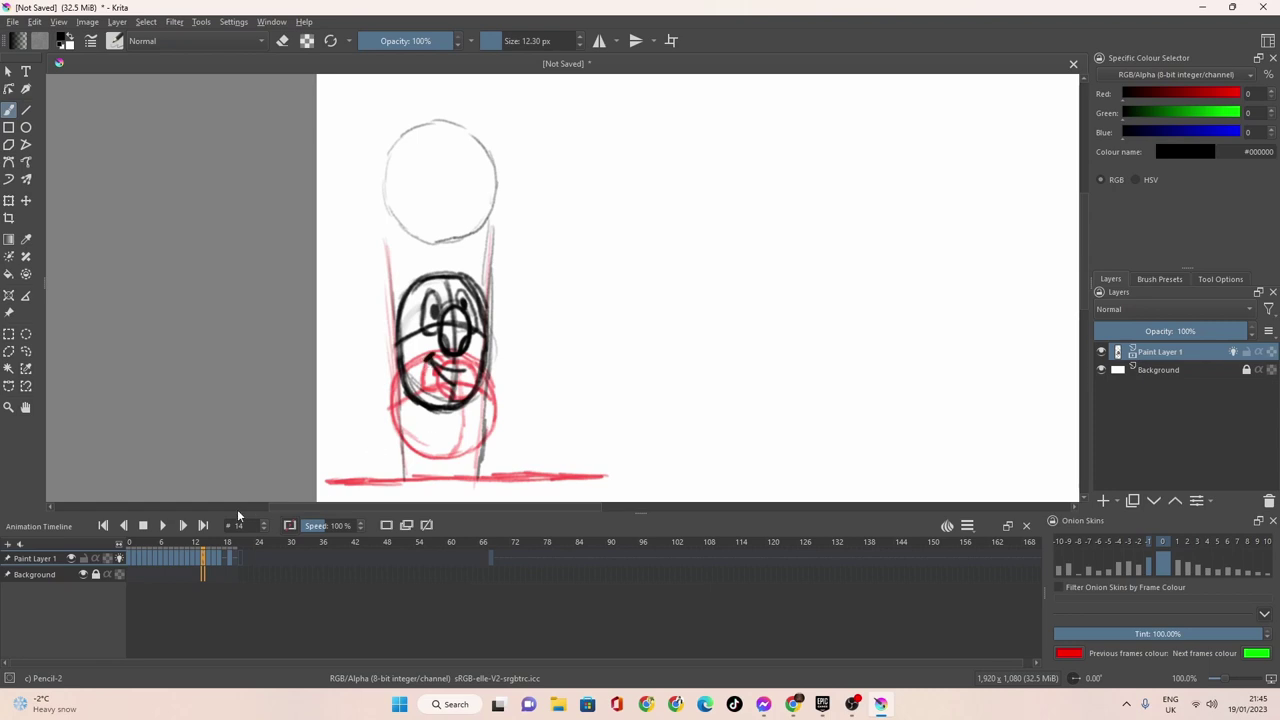
Draw the toothy smile on frame 13 and complete the smile on frame 14.
click(198, 557)
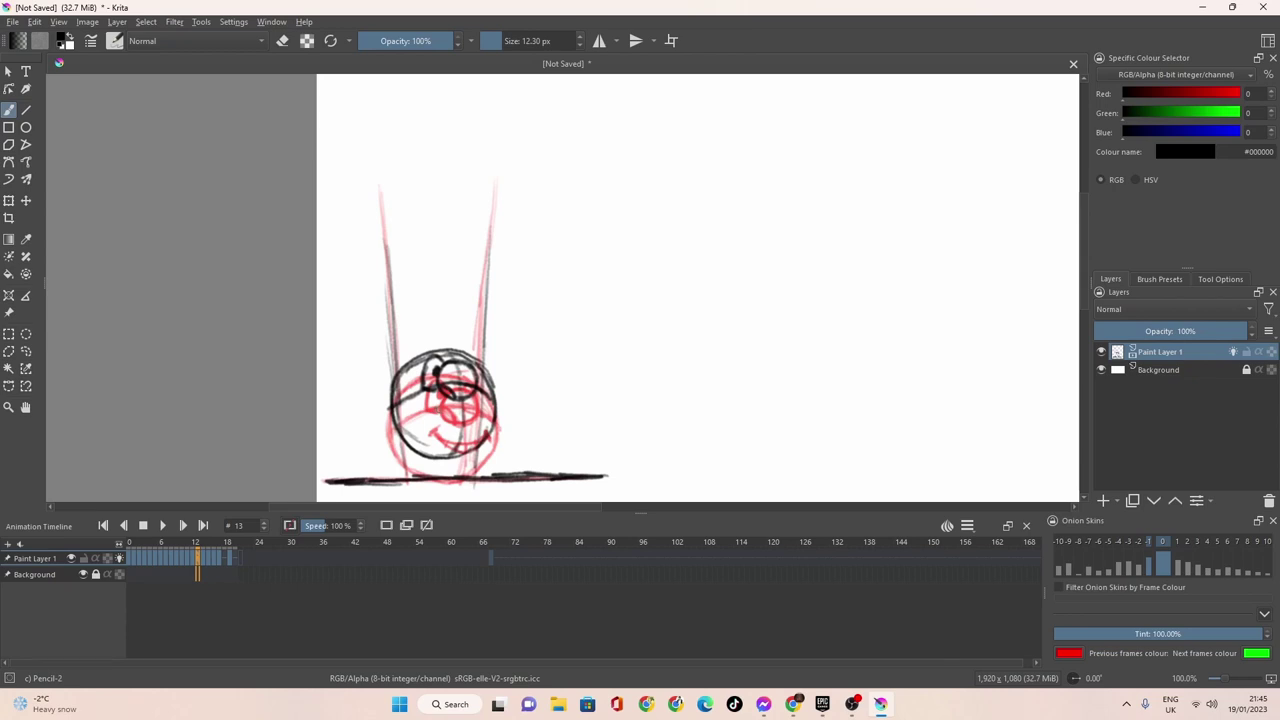
mouse_move(438, 409)
mouse_down()
mouse_move(479, 420)
mouse_move(468, 432)
mouse_move(432, 414)
mouse_move(446, 426)
mouse_move(477, 418)
mouse_move(466, 430)
mouse_move(482, 411)
mouse_up()
click(201, 558)
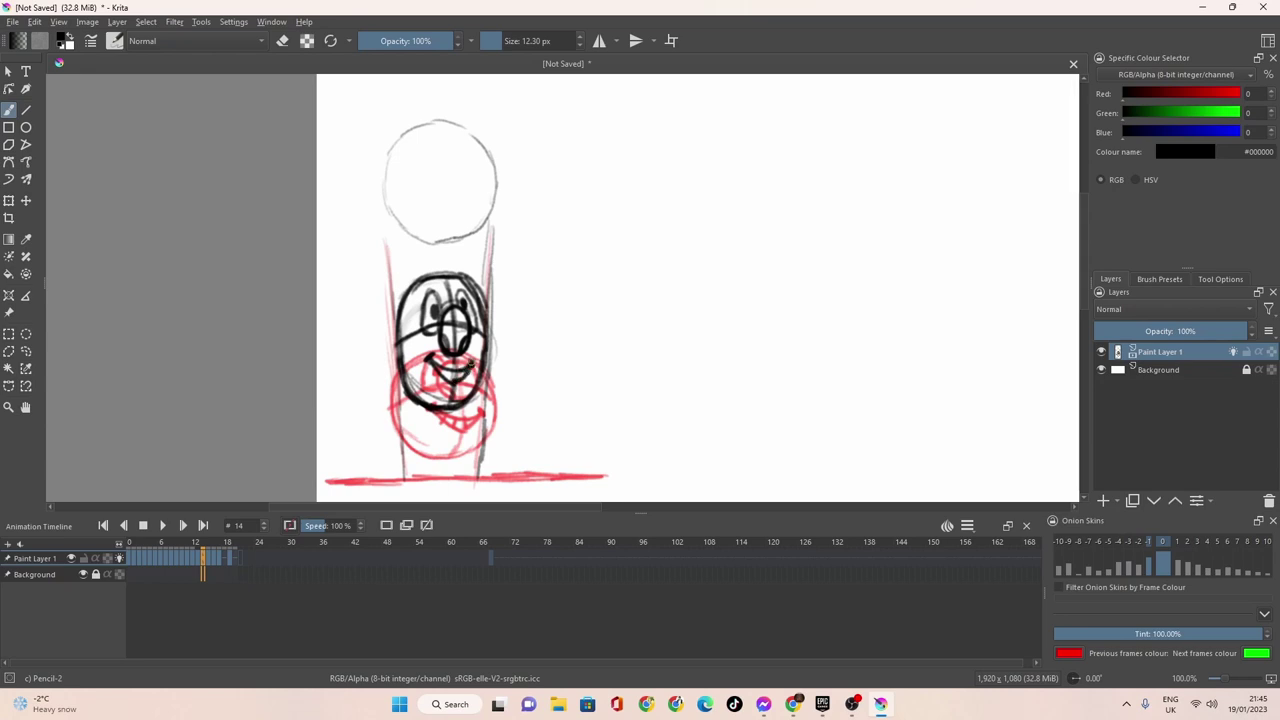
Compare the drawings on frames 15 to 17, remove the keyframe on frame 15 and move the following keyframes earlier to close the gaps.
click(208, 556)
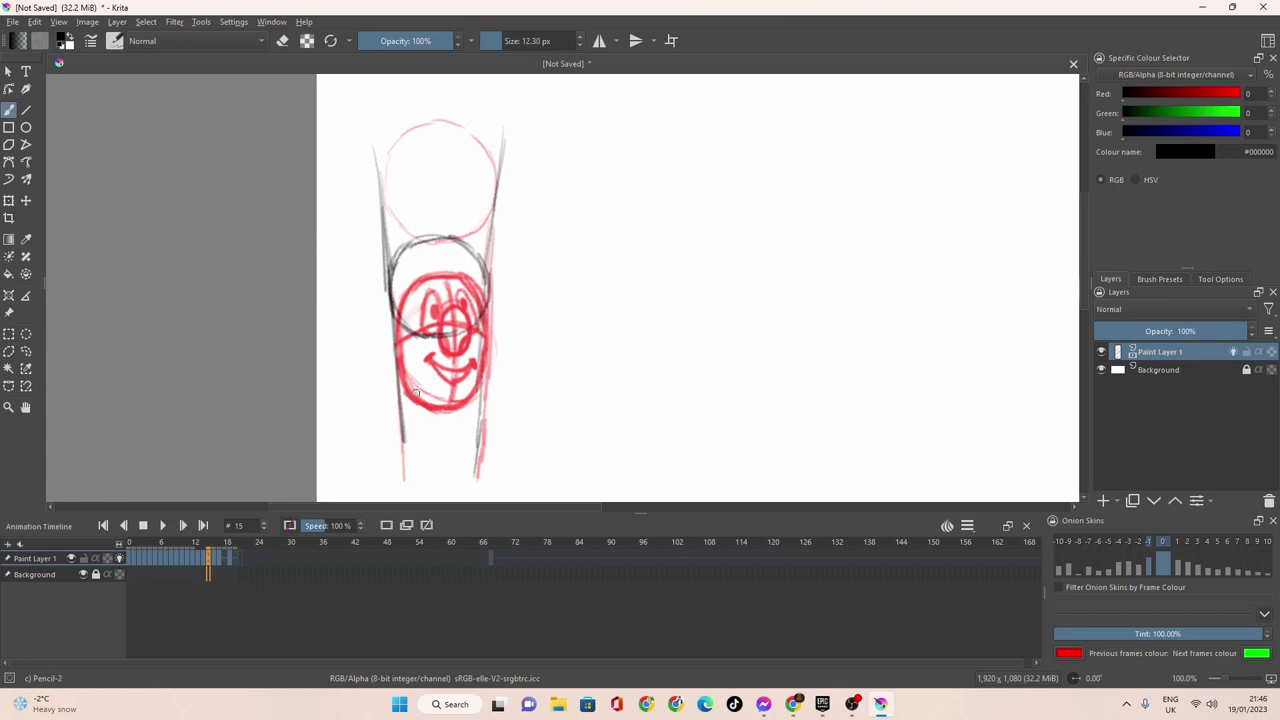
click(214, 556)
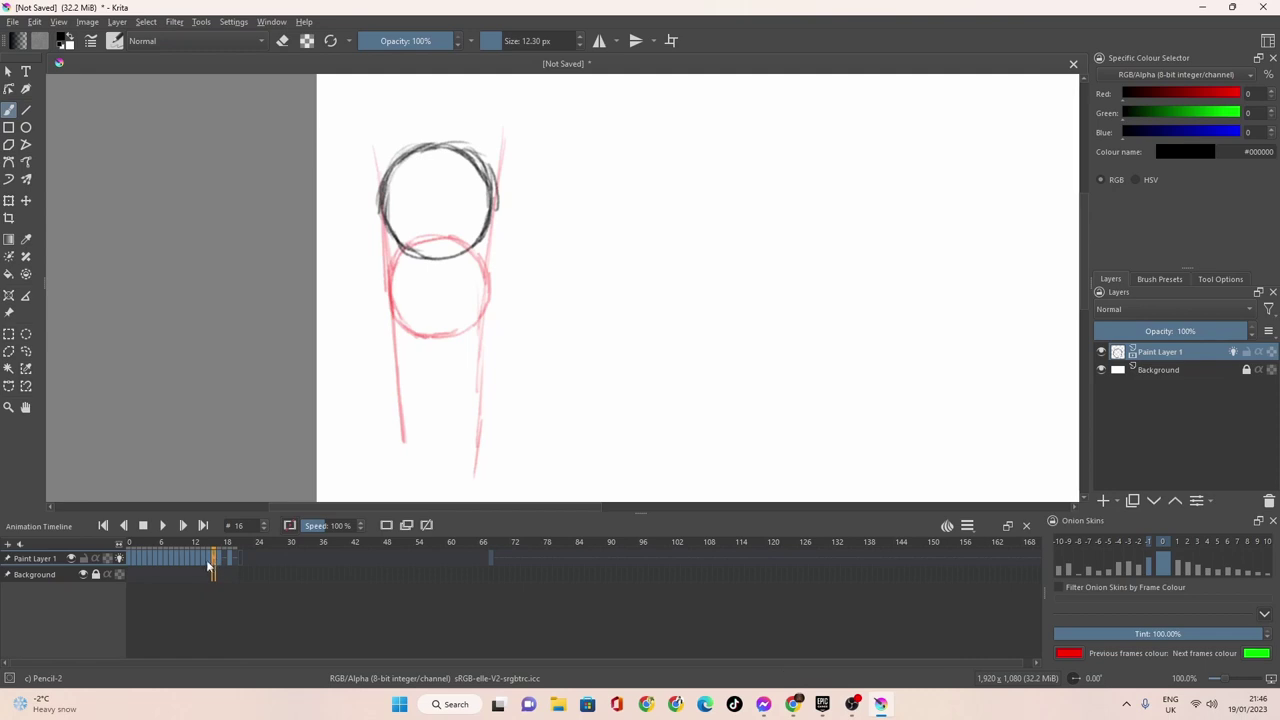
click(207, 557)
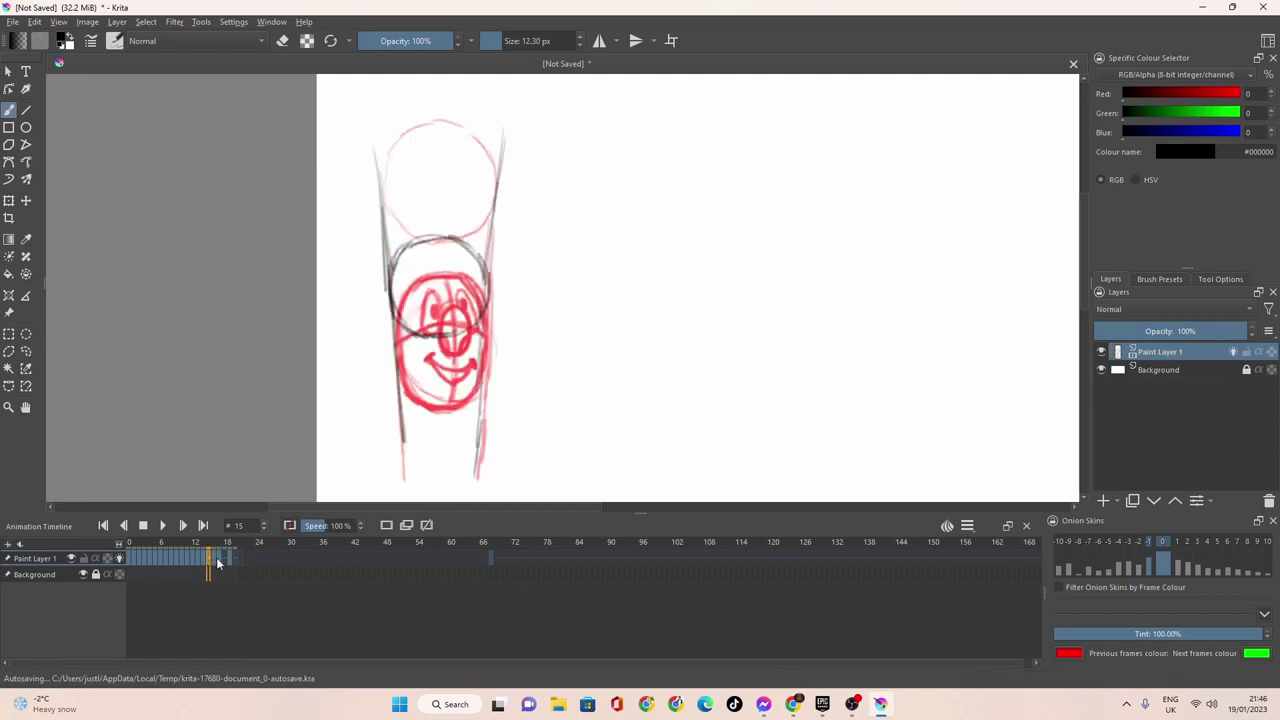
click(218, 558)
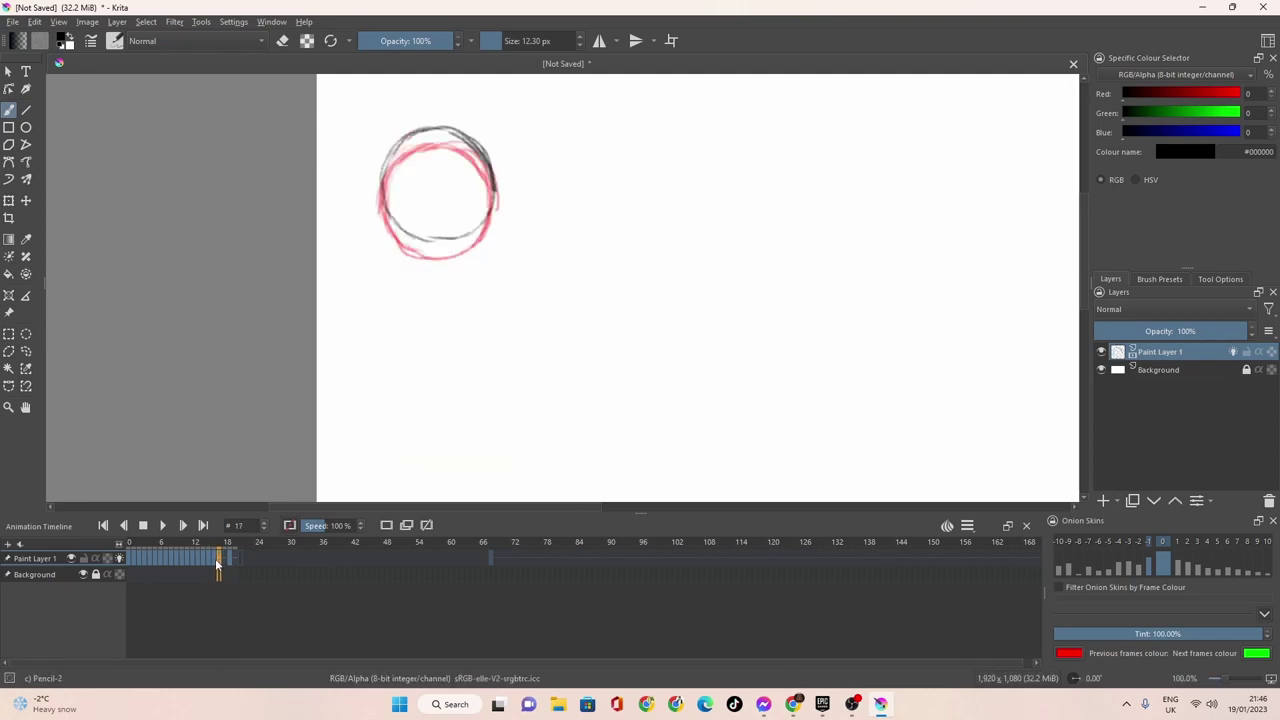
mouse_move(217, 563)
mouse_down()
mouse_move(318, 563)
mouse_move(241, 560)
mouse_up()
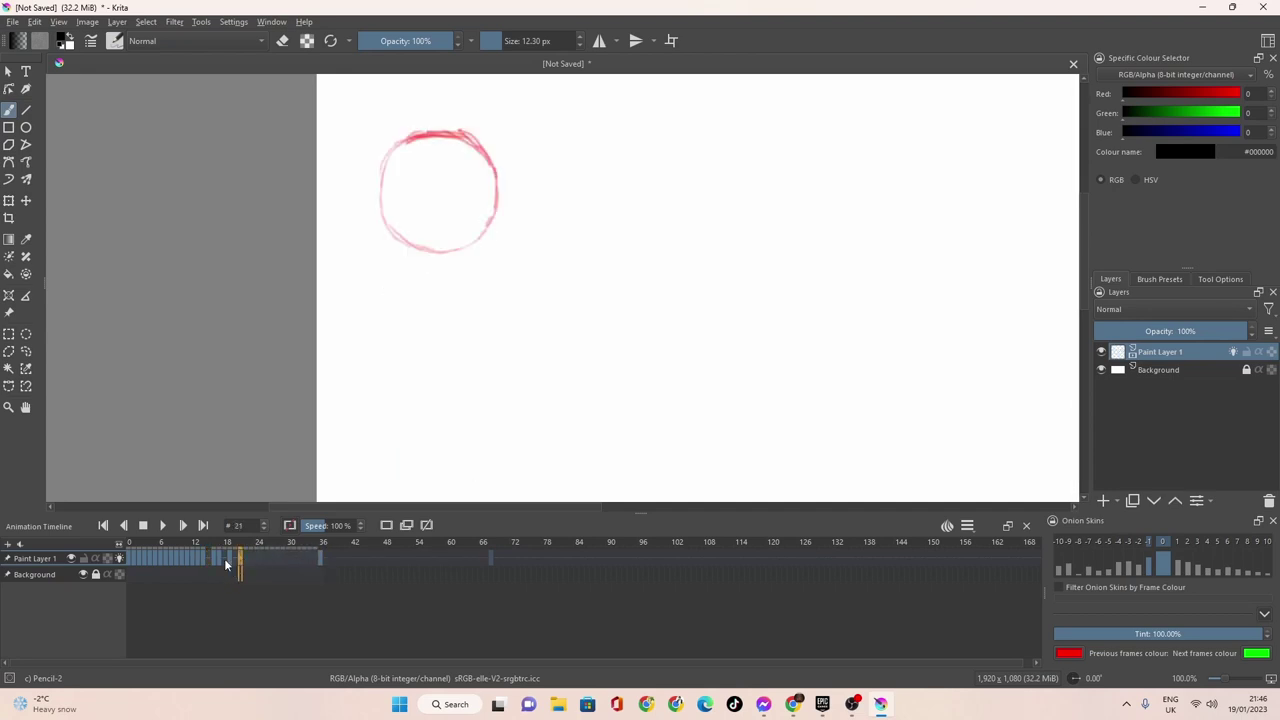
click(210, 557)
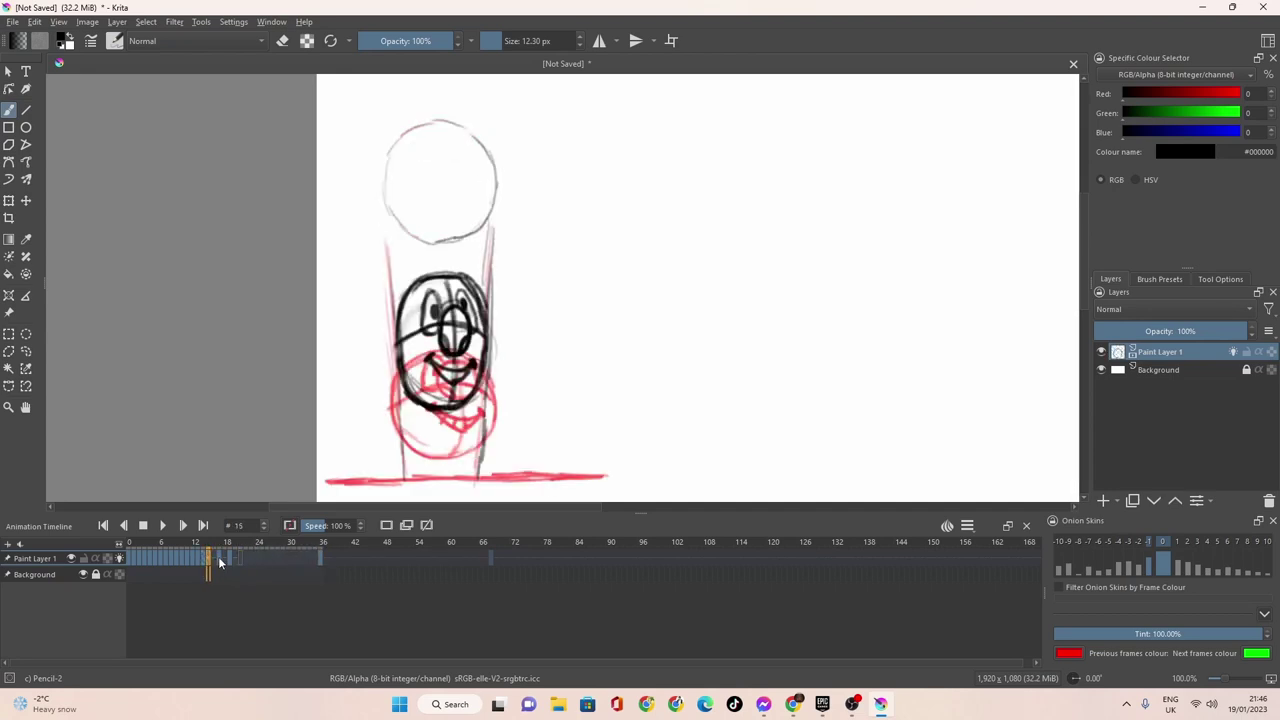
drag(220, 563, 222, 563)
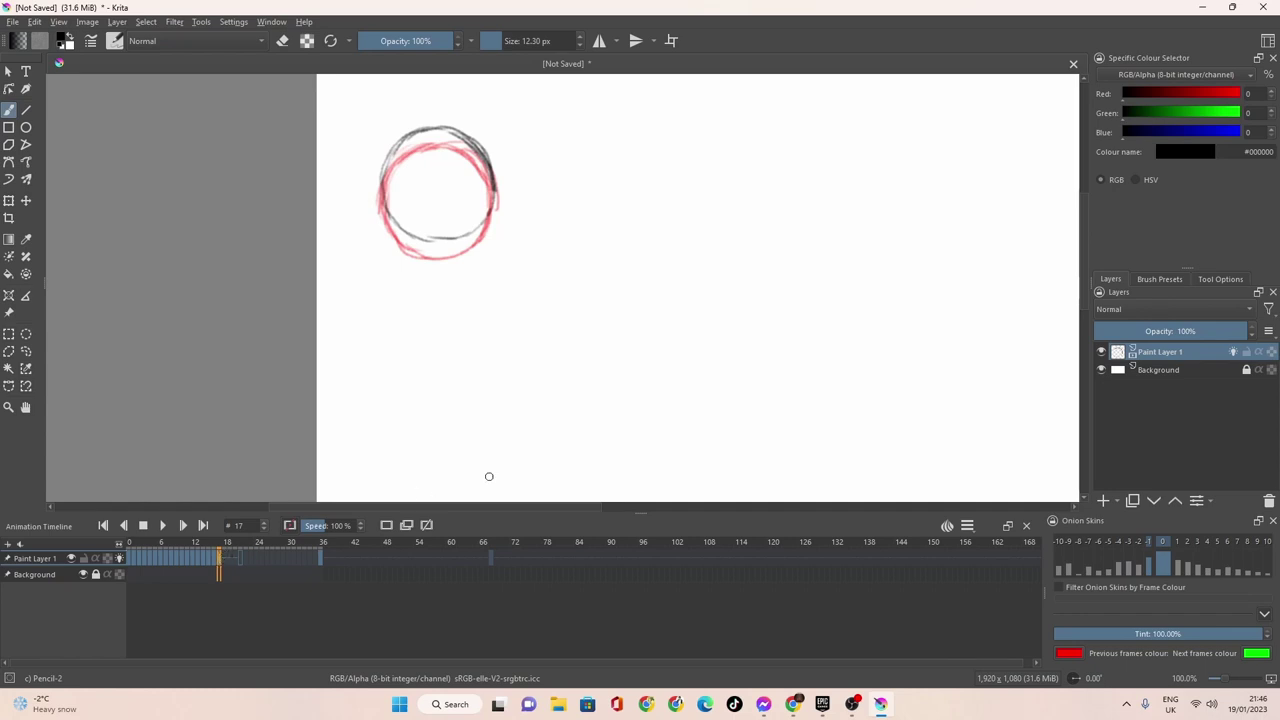
Set the animation's clip end to frame 16, play the shortened loop and pause it.
click(969, 527)
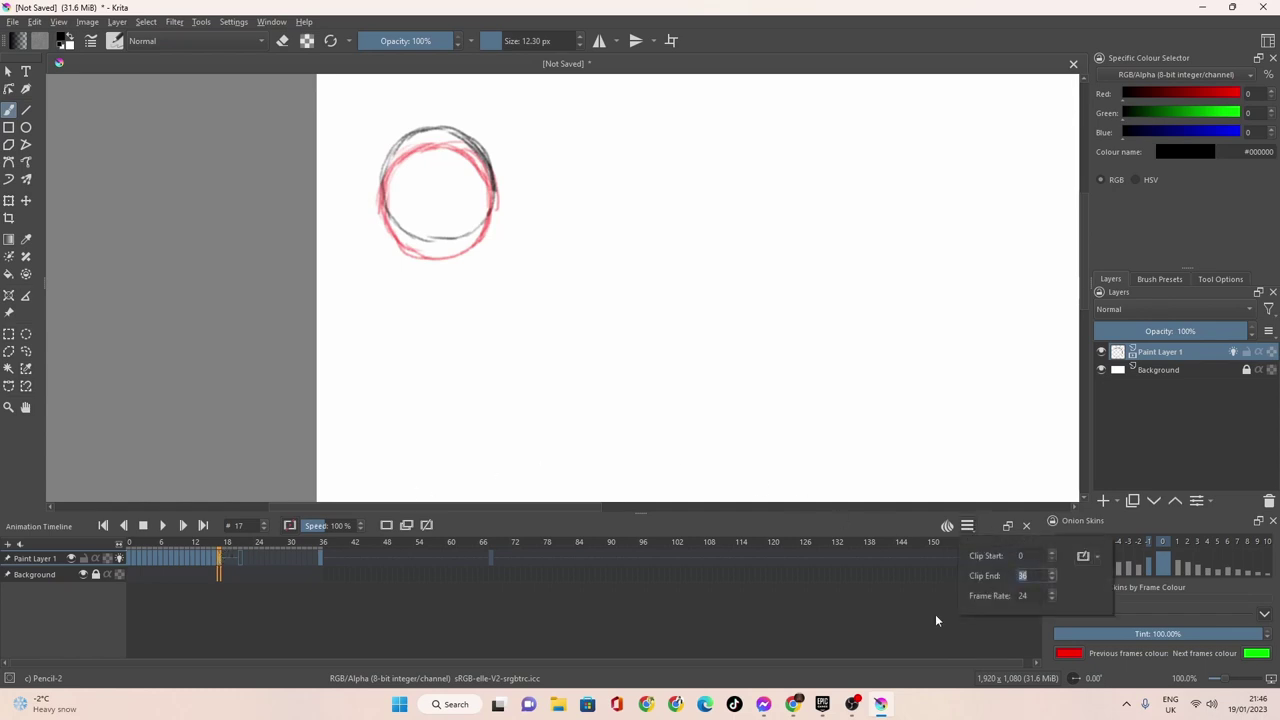
text(16)
key(Return)
click(163, 525)
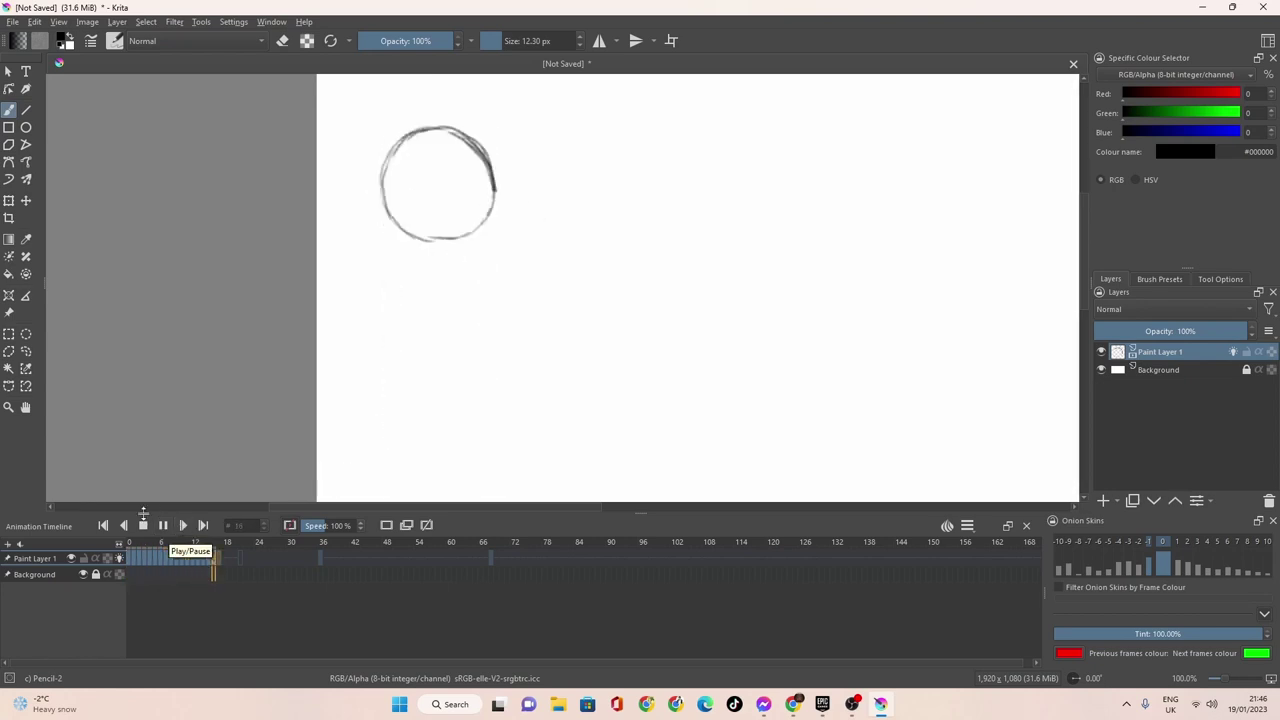
click(157, 526)
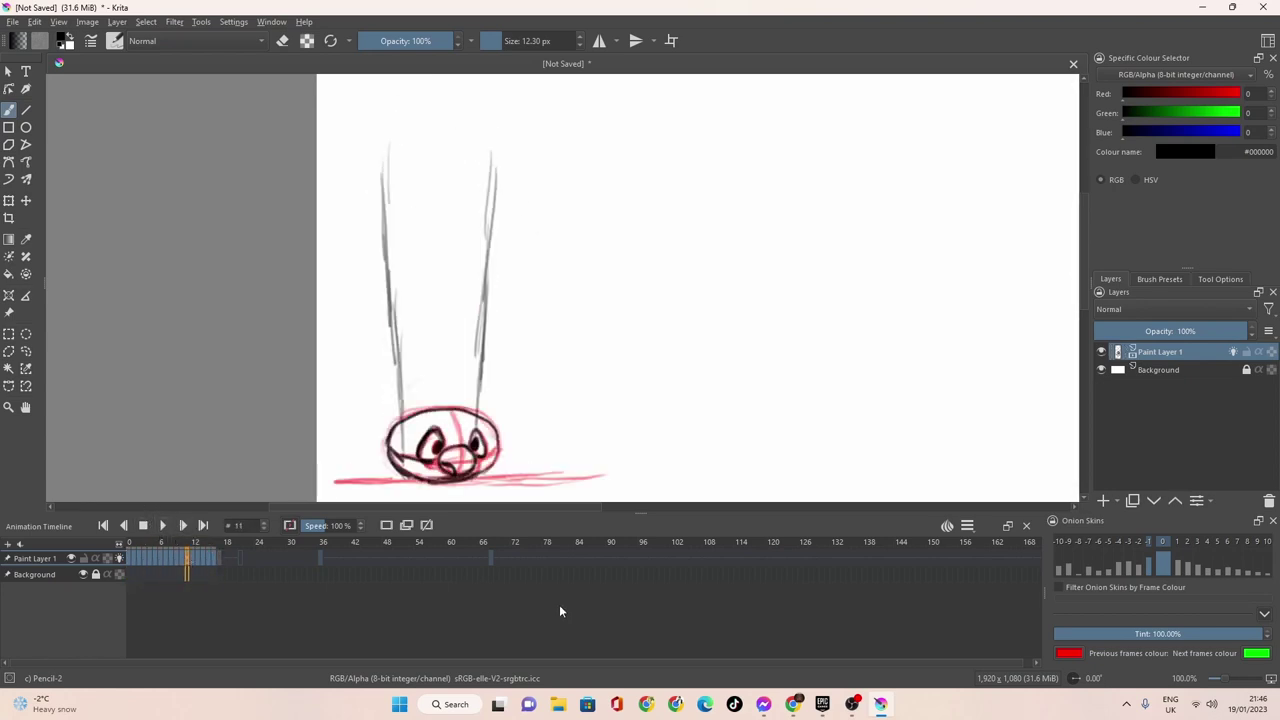
Turn off the previous frame's onion skin and step through the drawings up to frame 15 to examine the bounce.
click(1146, 540)
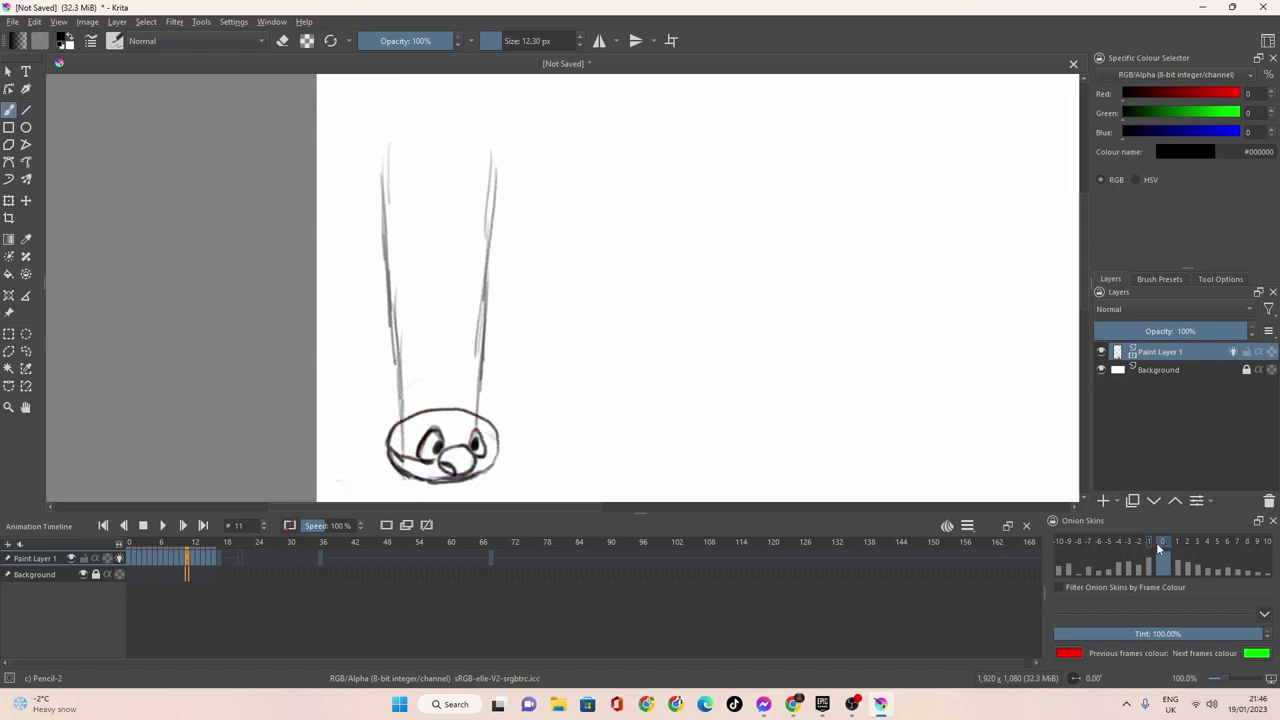
drag(178, 559, 172, 566)
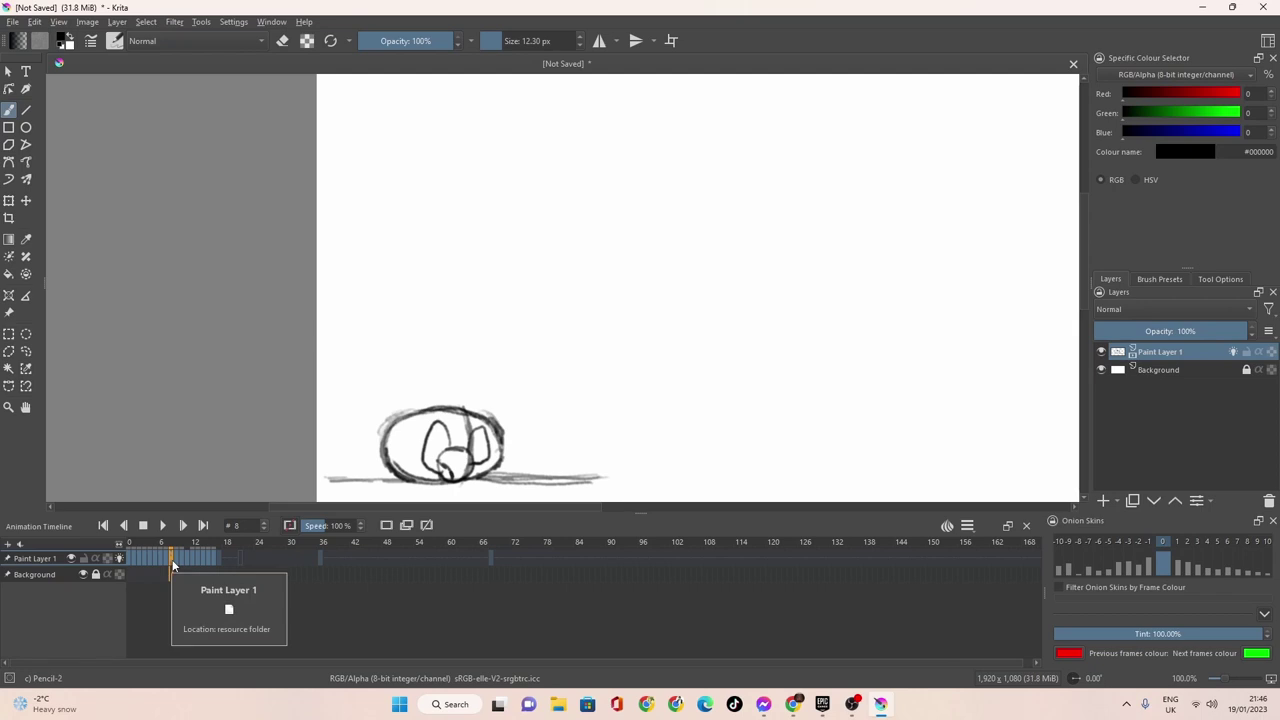
key(Left)
key(Left)
key(Right)
key(Right)
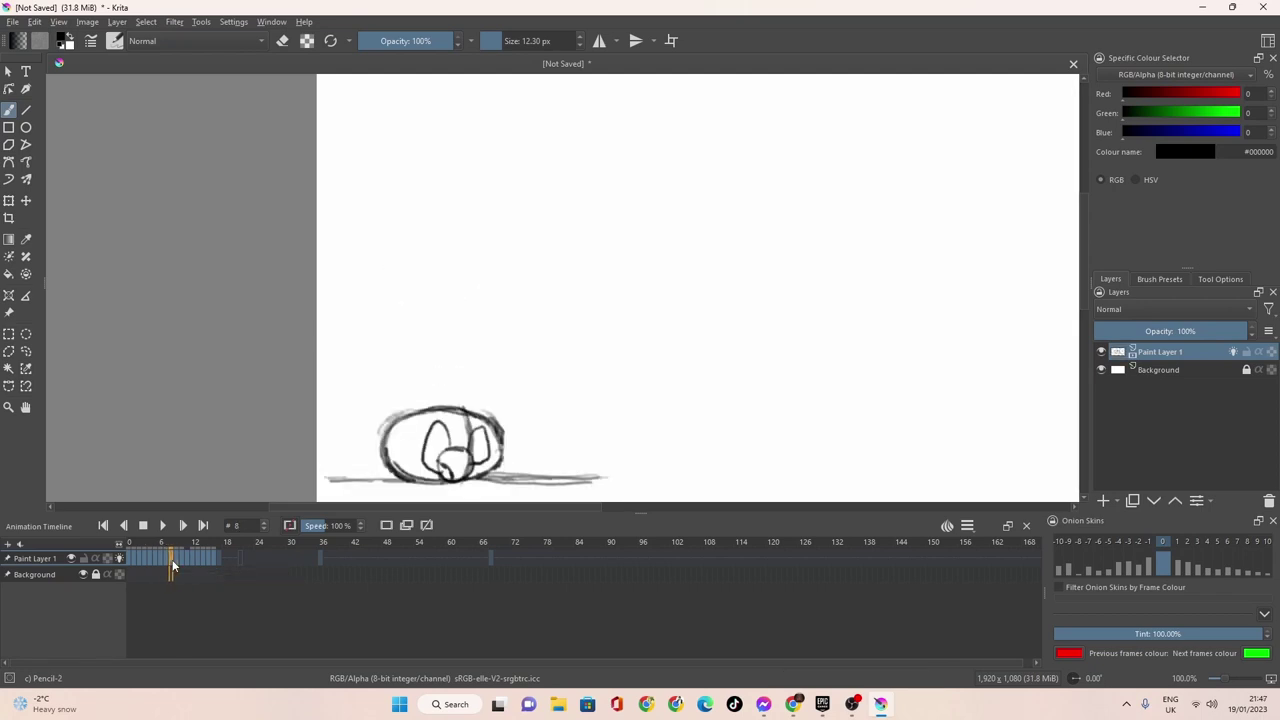
key(Right)
key(Right)
key(Right)
key(Right)
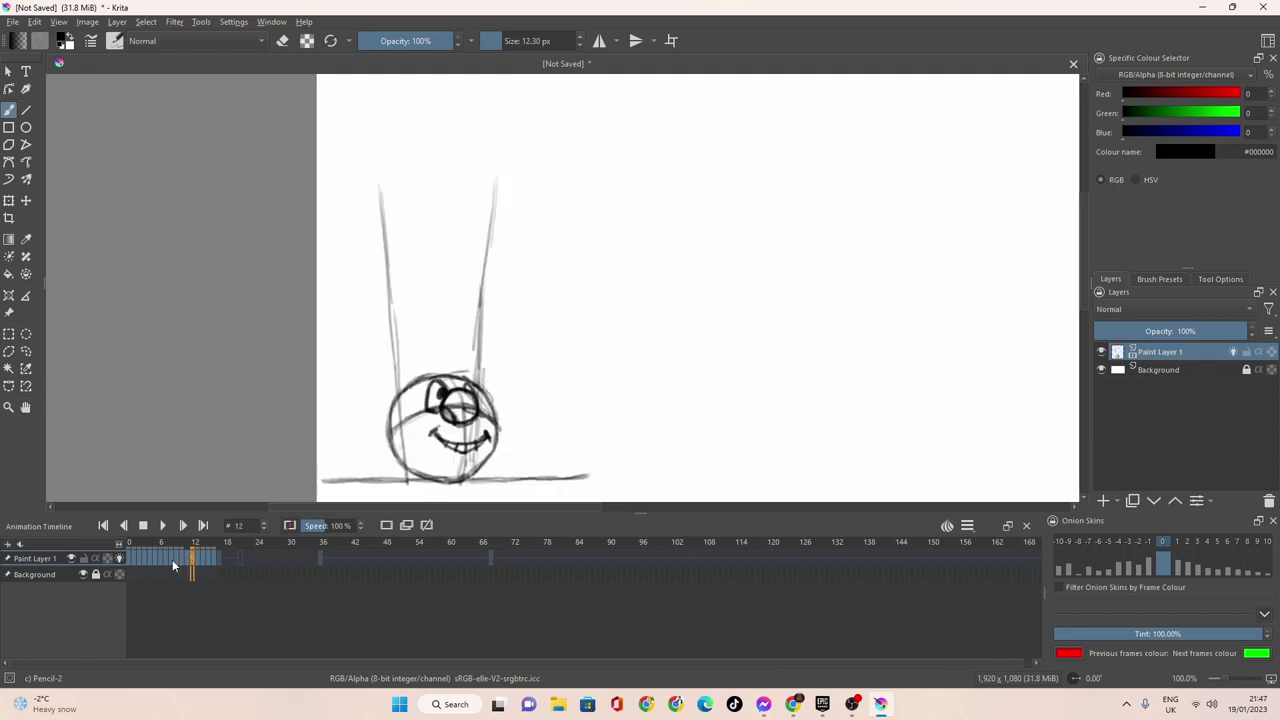
key(Right)
key(Right)
key(Right)
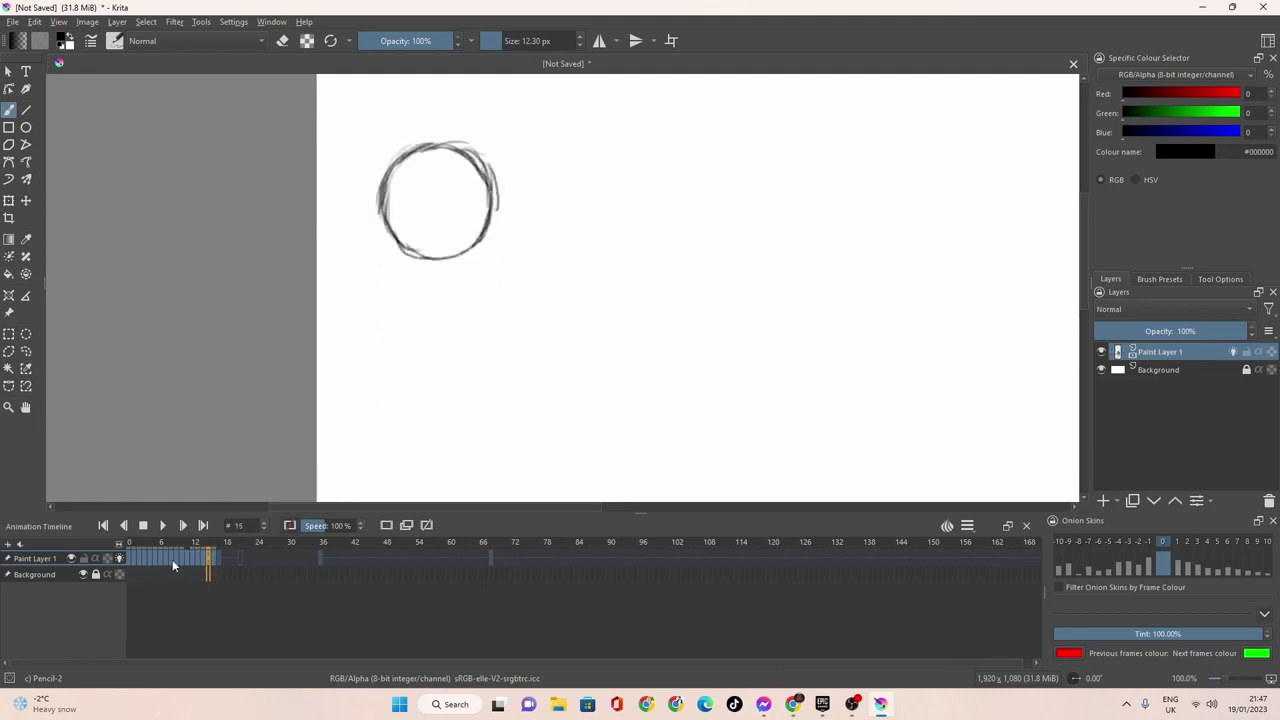
Step through the drawings between frames 16 and 6 to examine how the face carries through the bounce, ending on frame 10.
key(Right)
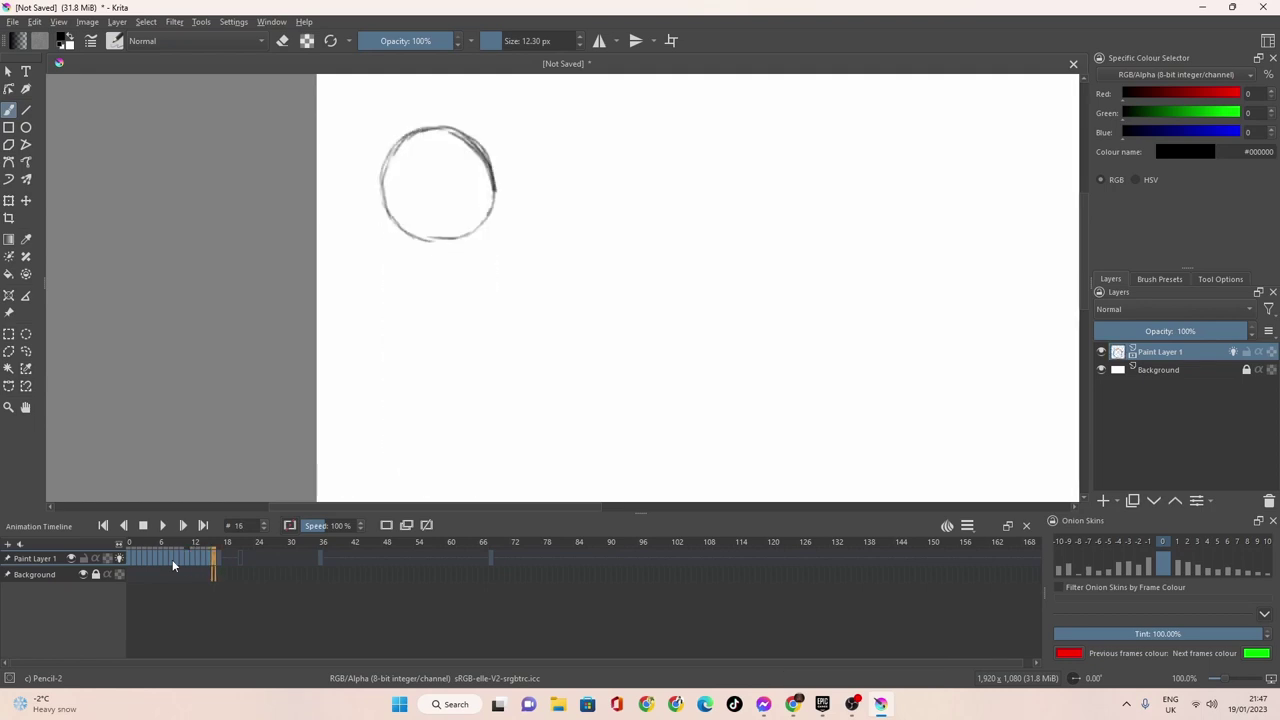
key(Left)
key(Left)
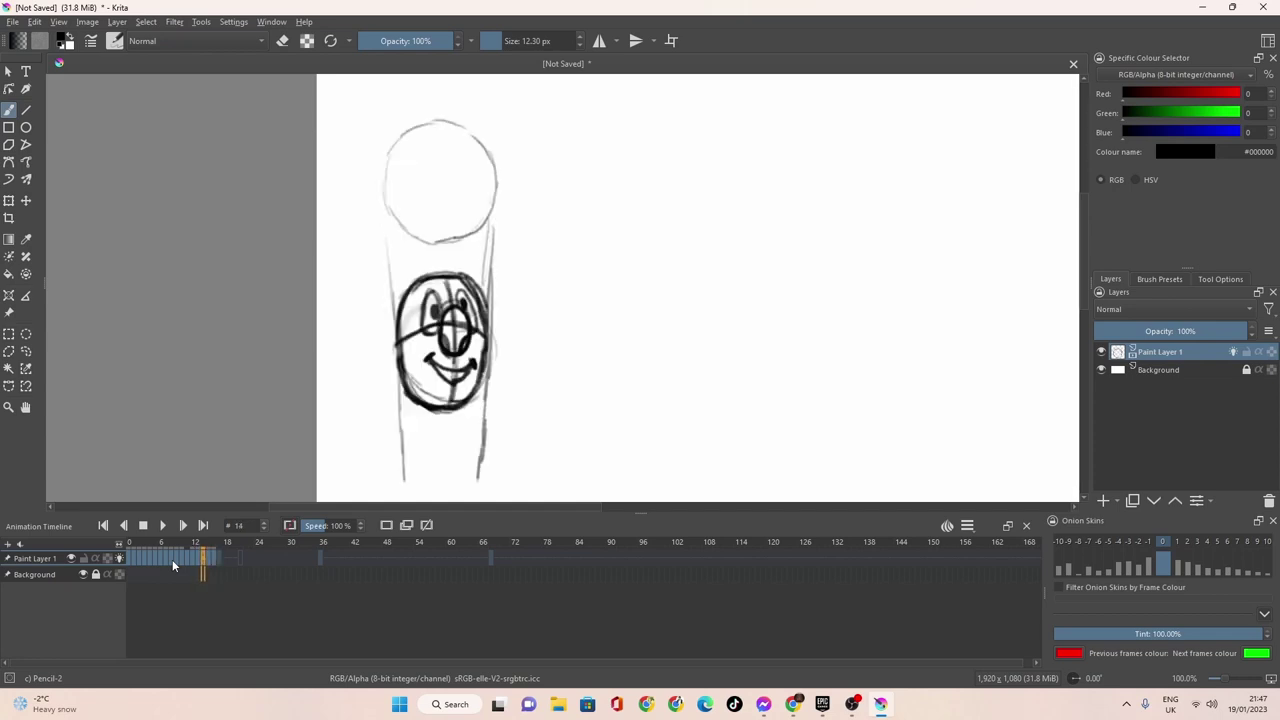
key(Left)
key(Left)
key(Left)
key(Left)
key(Left)
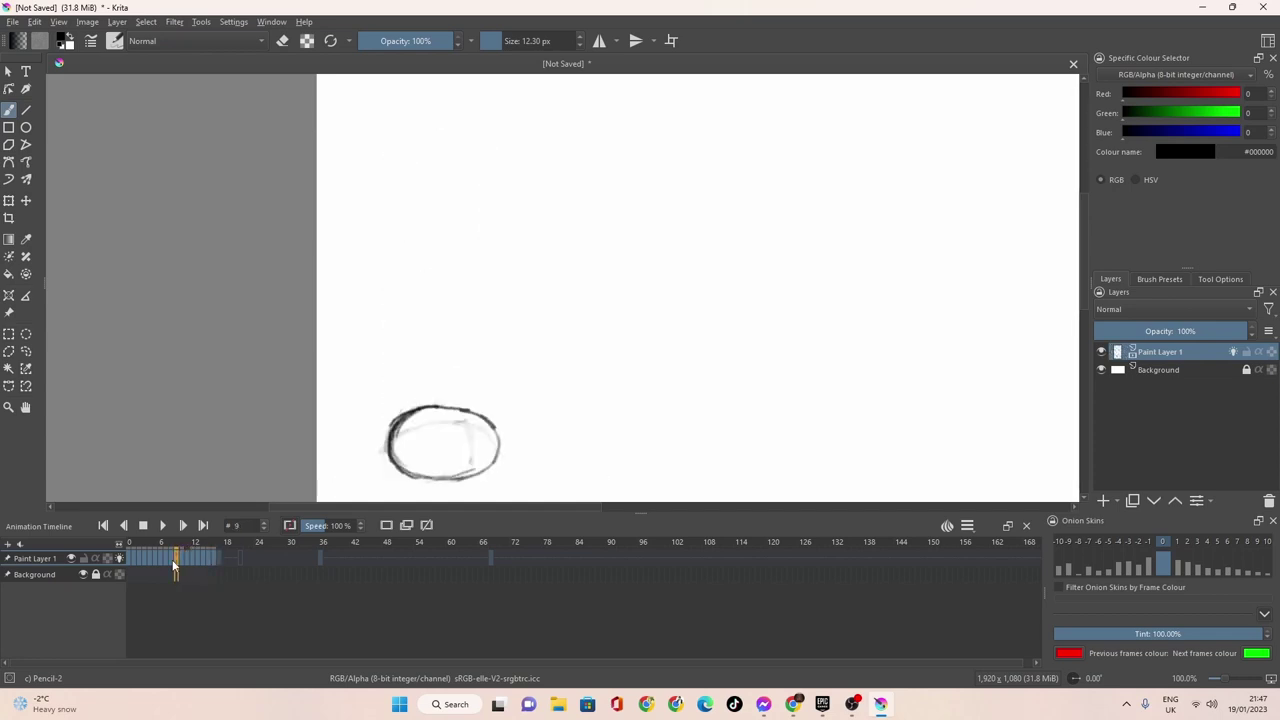
key(Left)
key(Left)
key(Left)
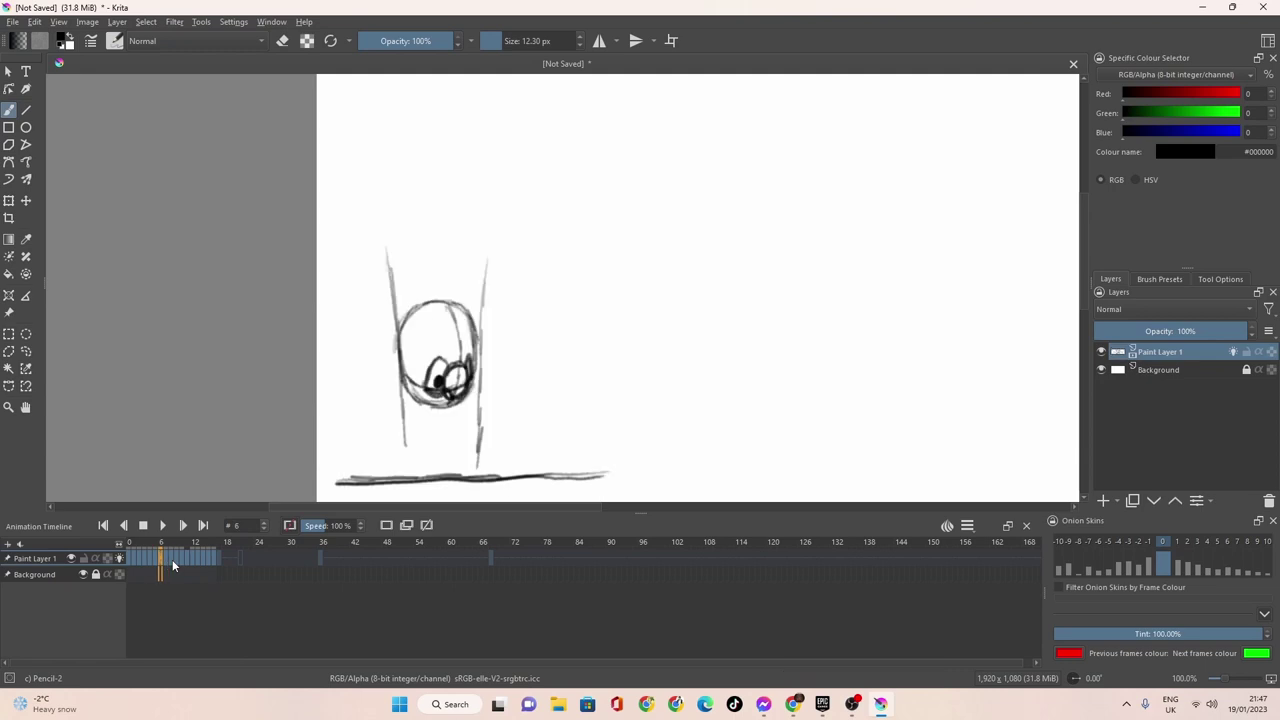
key(Right)
key(Right)
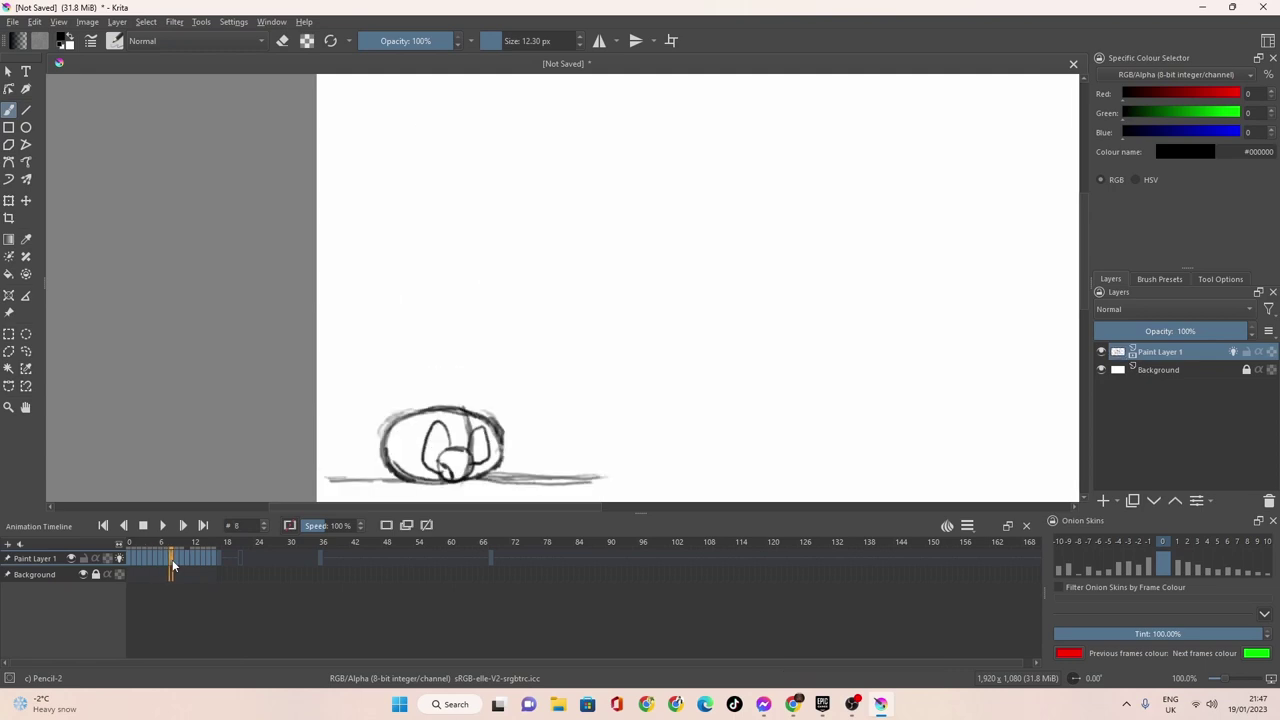
key(Right)
key(Left)
key(Right)
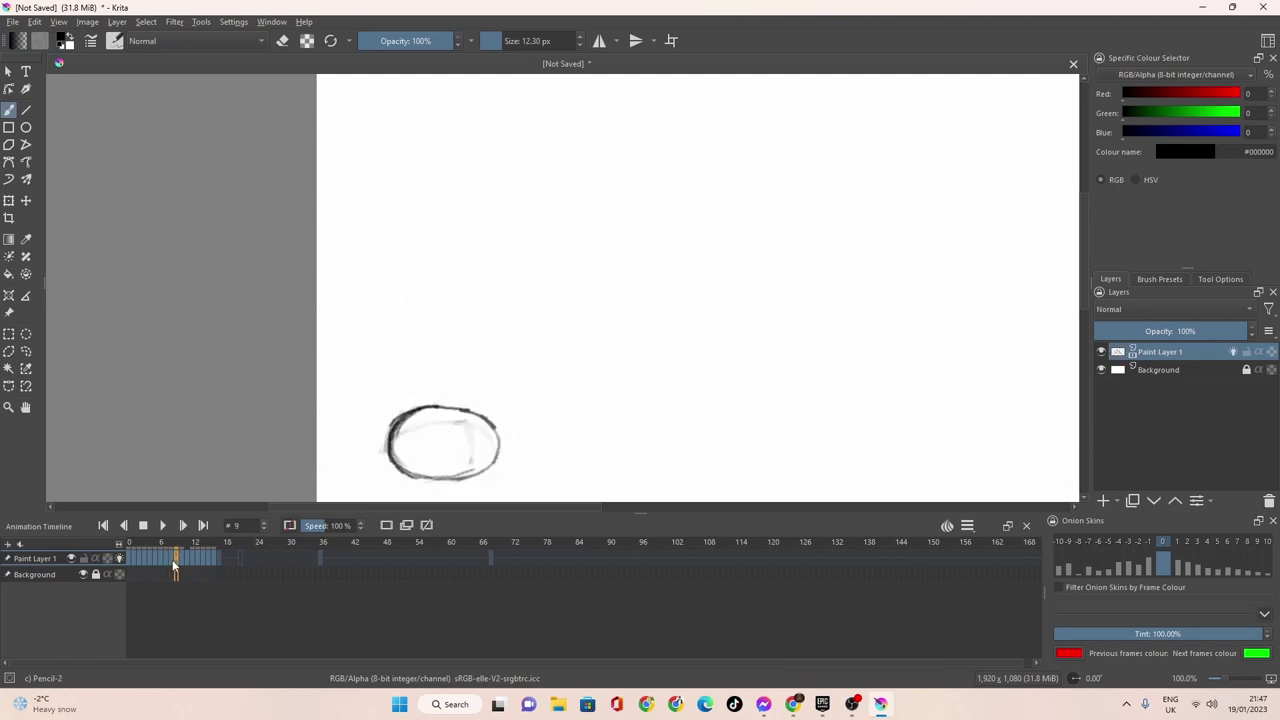
key(Right)
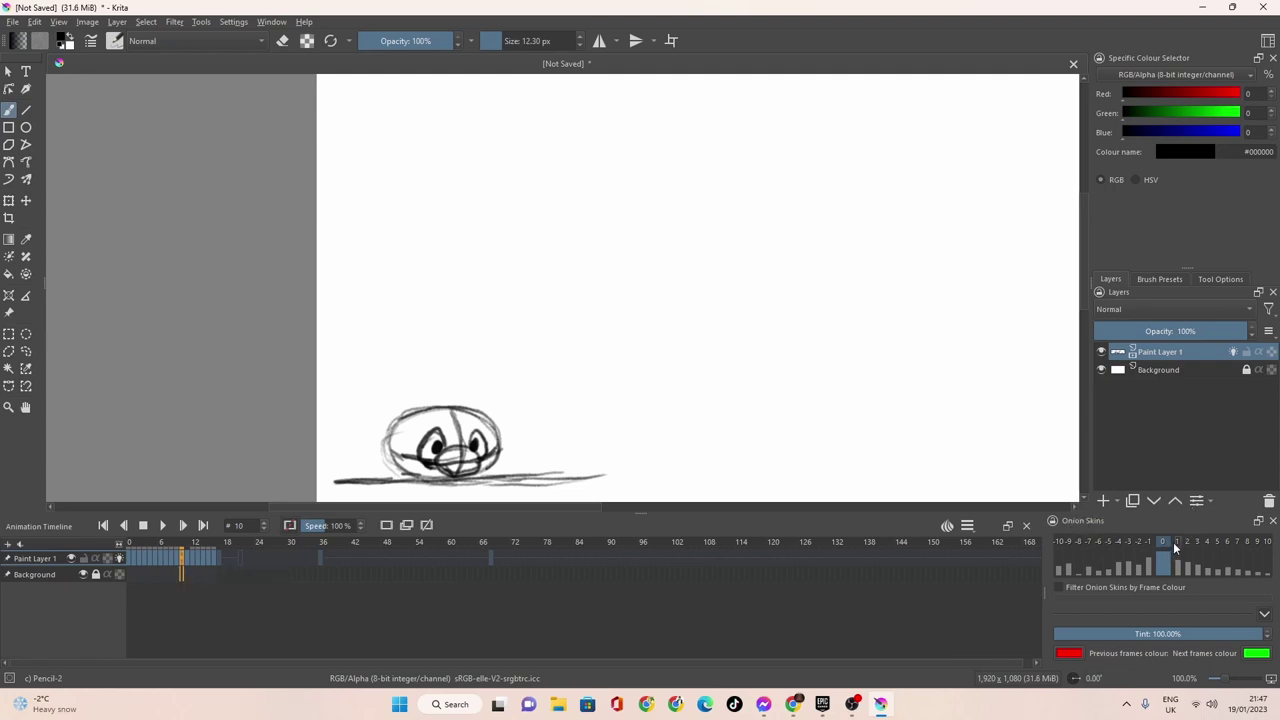
Turn on the onion skins of the next two frames and draw the dark pupils on the squashed face of frame 8.
drag(1173, 542, 1197, 544)
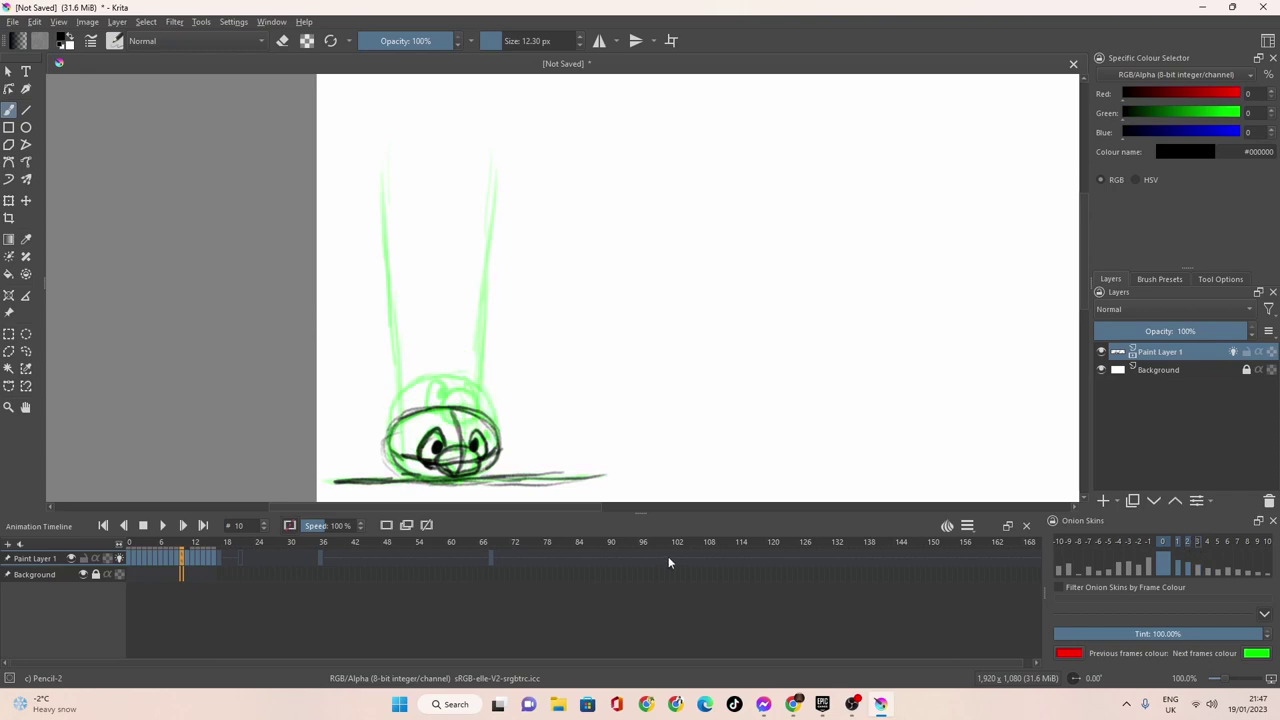
key(Left)
key(Left)
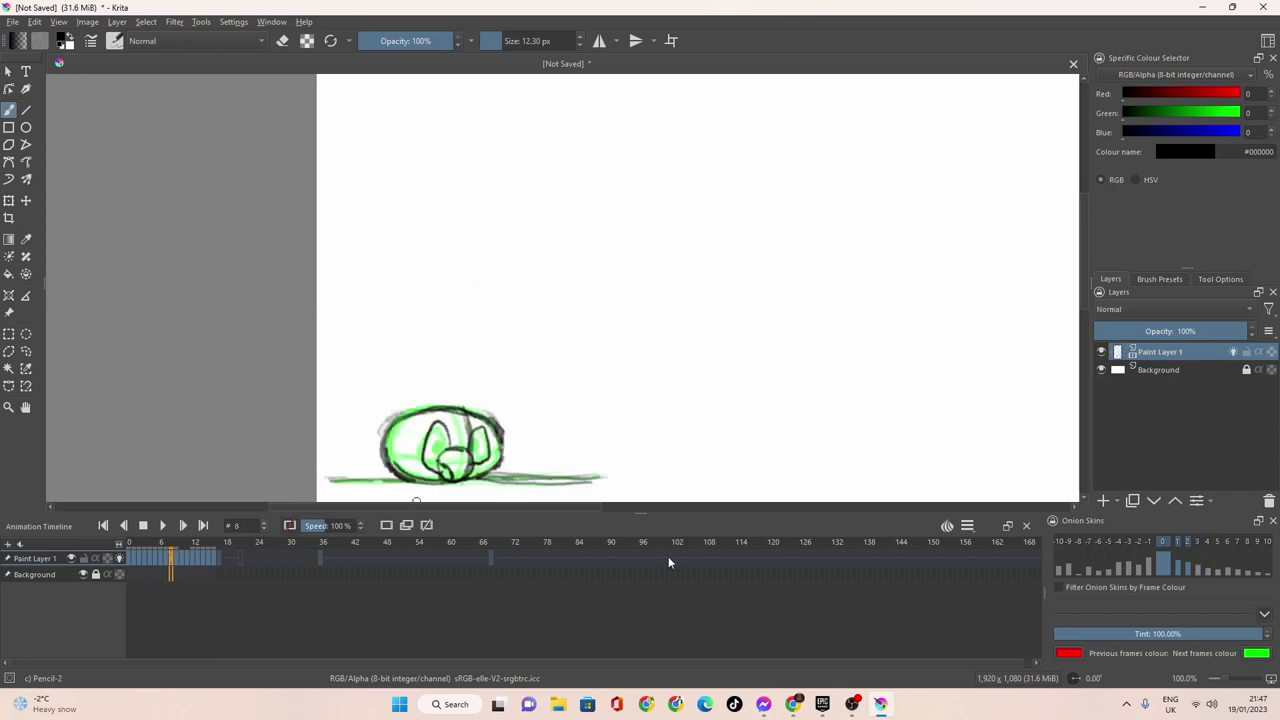
key(Left)
key(Right)
mouse_move(438, 450)
mouse_down()
mouse_move(450, 478)
mouse_move(471, 454)
mouse_up()
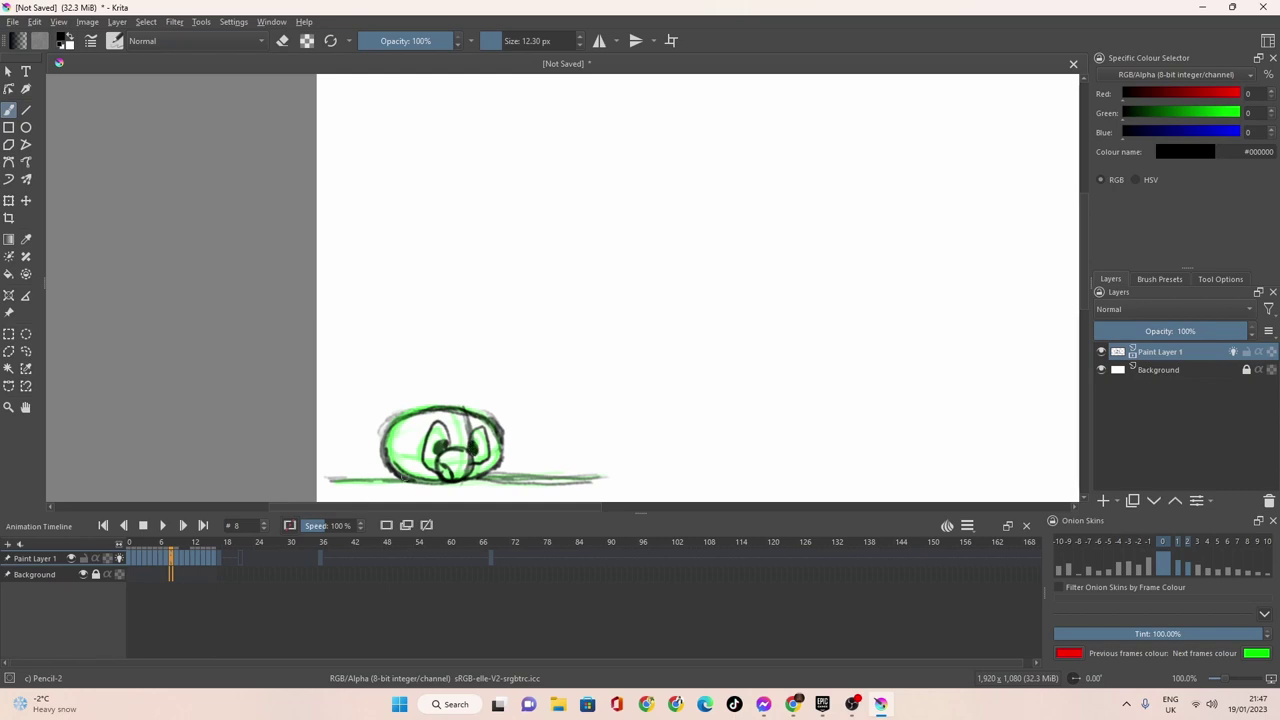
mouse_move(432, 468)
mouse_down()
mouse_move(422, 444)
mouse_move(435, 428)
mouse_up()
mouse_move(470, 446)
mouse_down()
mouse_move(486, 434)
mouse_move(490, 448)
mouse_move(474, 464)
mouse_move(458, 448)
mouse_move(472, 466)
mouse_move(452, 486)
mouse_move(420, 484)
mouse_move(483, 466)
mouse_up()
Draw the nose and both eyes with pupils on the squashed ball of frame 9.
click(183, 558)
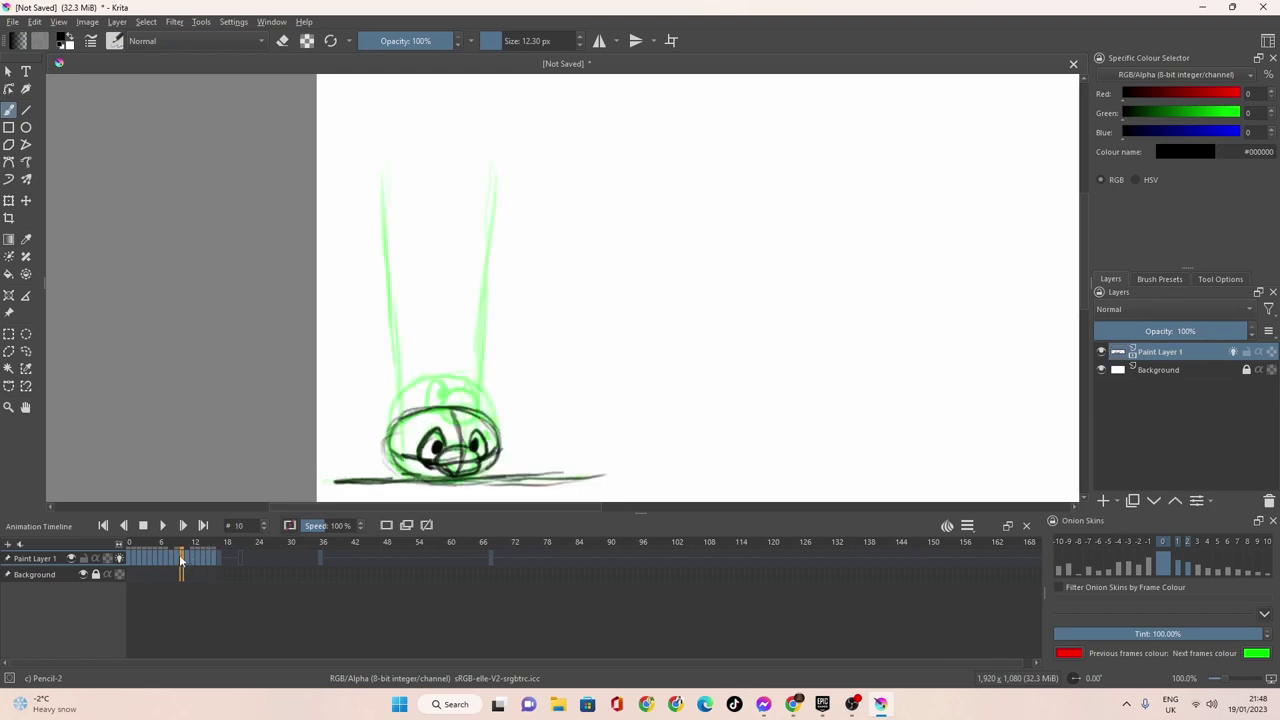
click(177, 559)
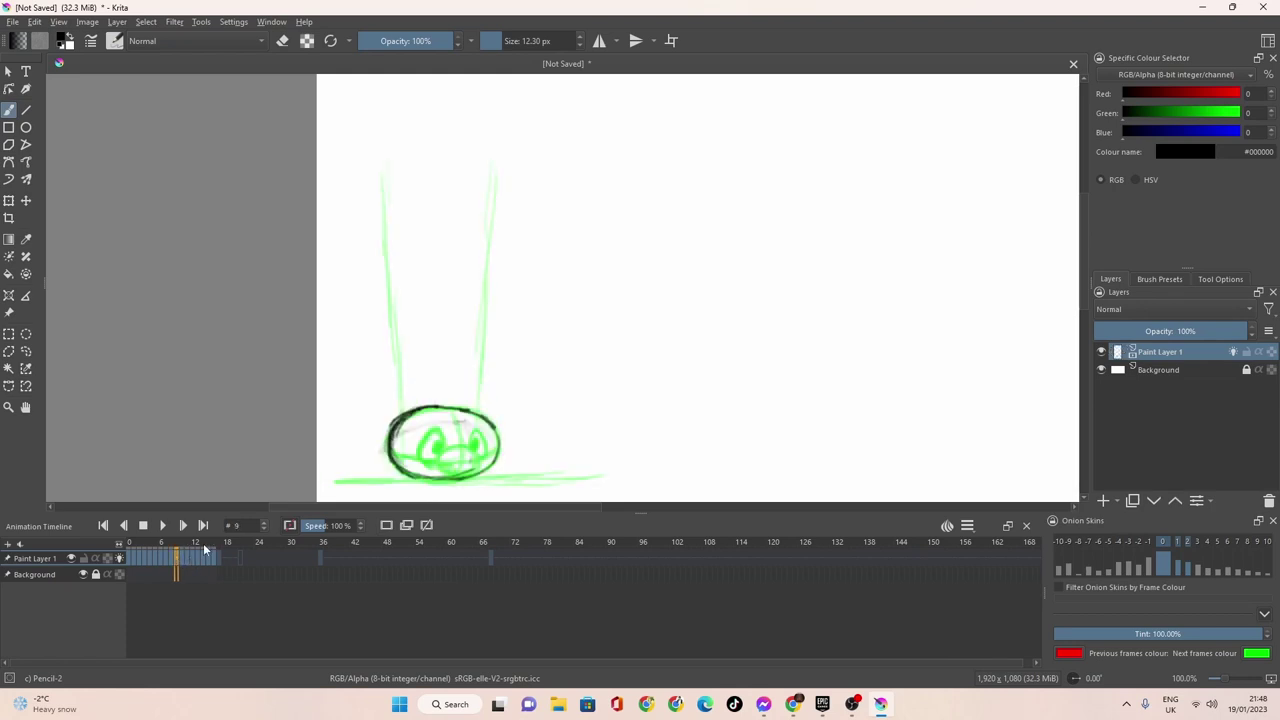
mouse_move(463, 449)
mouse_down()
mouse_move(442, 466)
mouse_move(470, 472)
mouse_move(475, 456)
mouse_move(460, 450)
mouse_up()
key(ctrl+z)
mouse_move(457, 449)
mouse_down()
mouse_move(441, 471)
mouse_move(468, 474)
mouse_move(476, 456)
mouse_up()
mouse_move(445, 443)
mouse_down()
mouse_move(428, 430)
mouse_move(420, 455)
mouse_move(433, 466)
mouse_move(436, 446)
mouse_move(478, 425)
mouse_move(495, 452)
mouse_up()
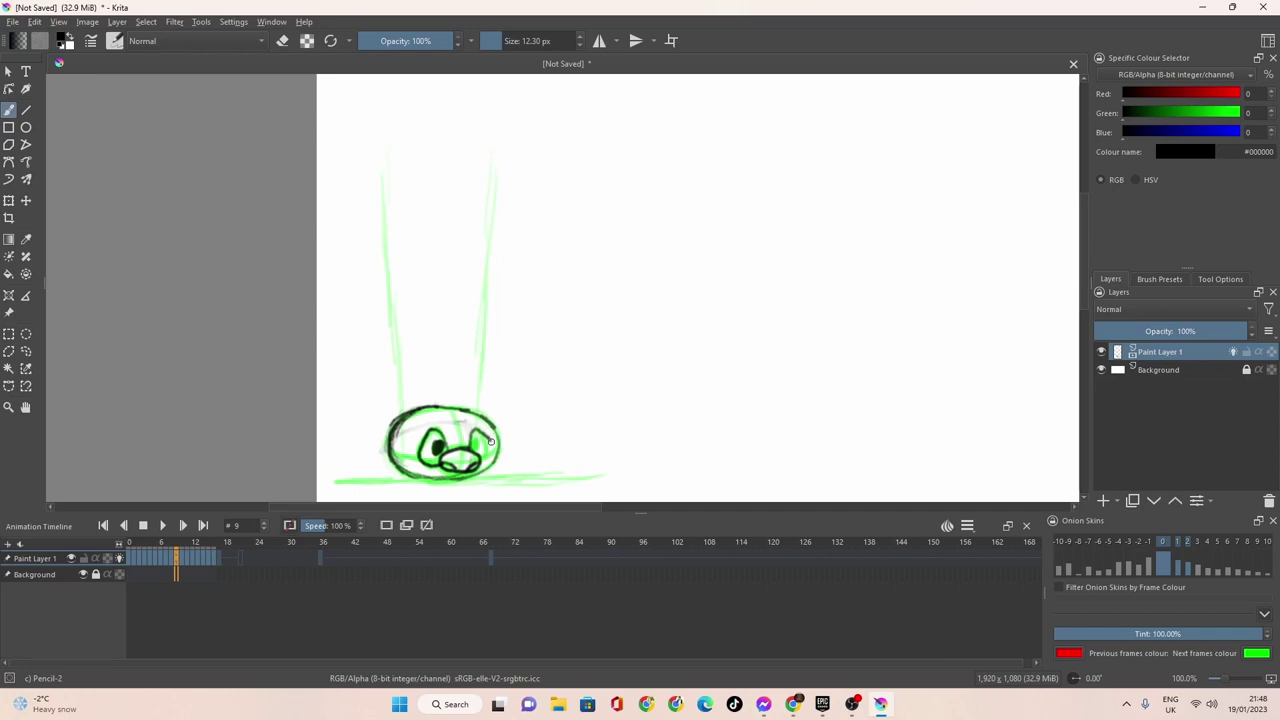
key(ctrl+z)
drag(476, 434, 488, 457)
Compare the squashed drawings on frames 10 and 11 and remove the keyframe on frame 11.
click(182, 555)
click(188, 557)
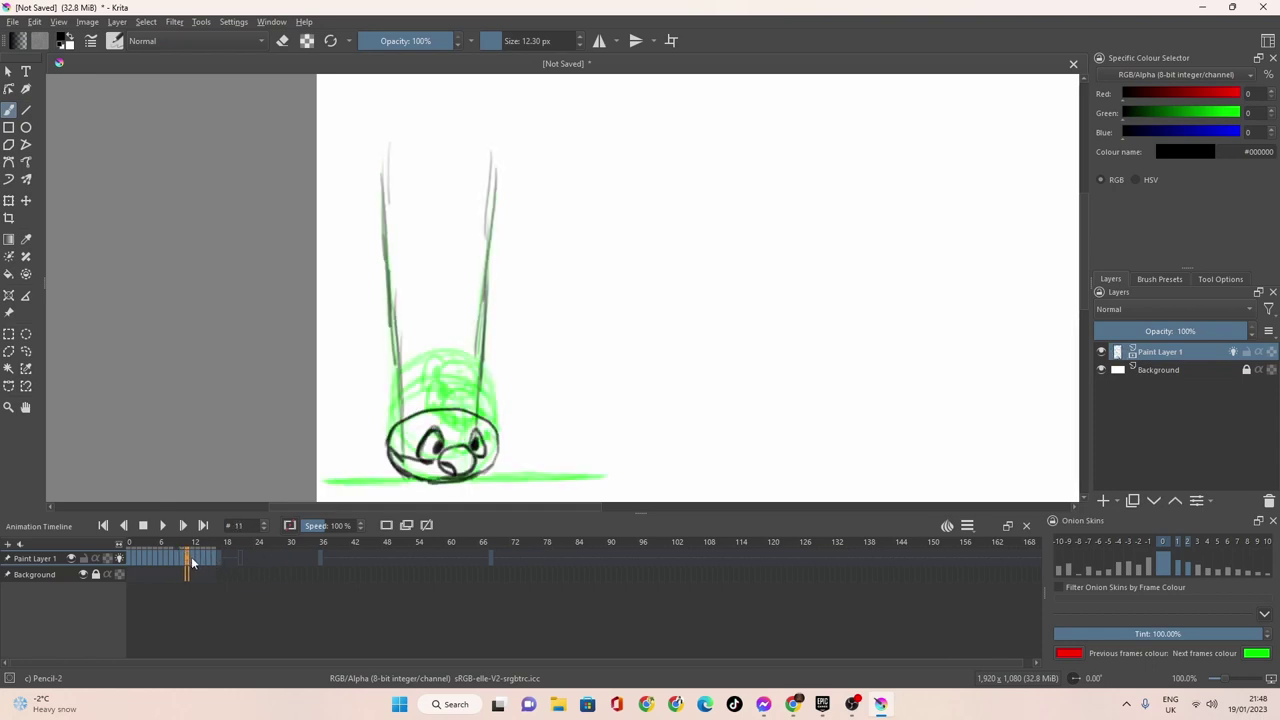
click(192, 563)
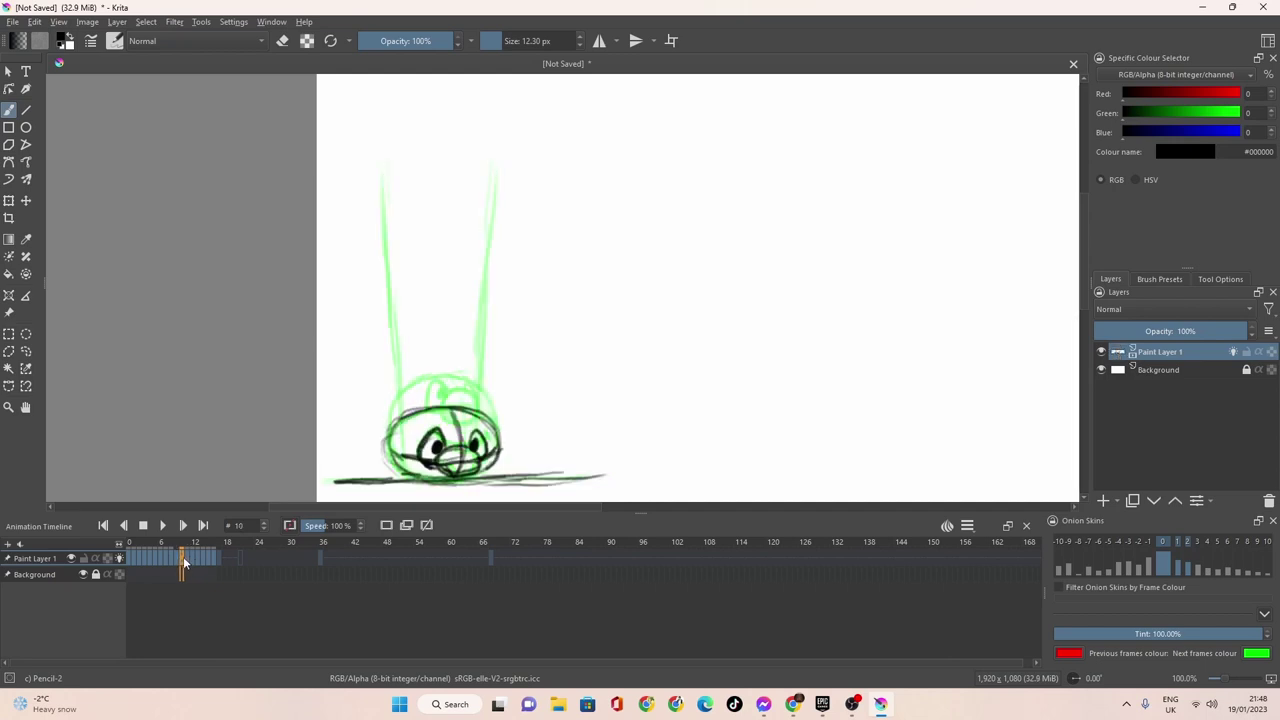
click(190, 563)
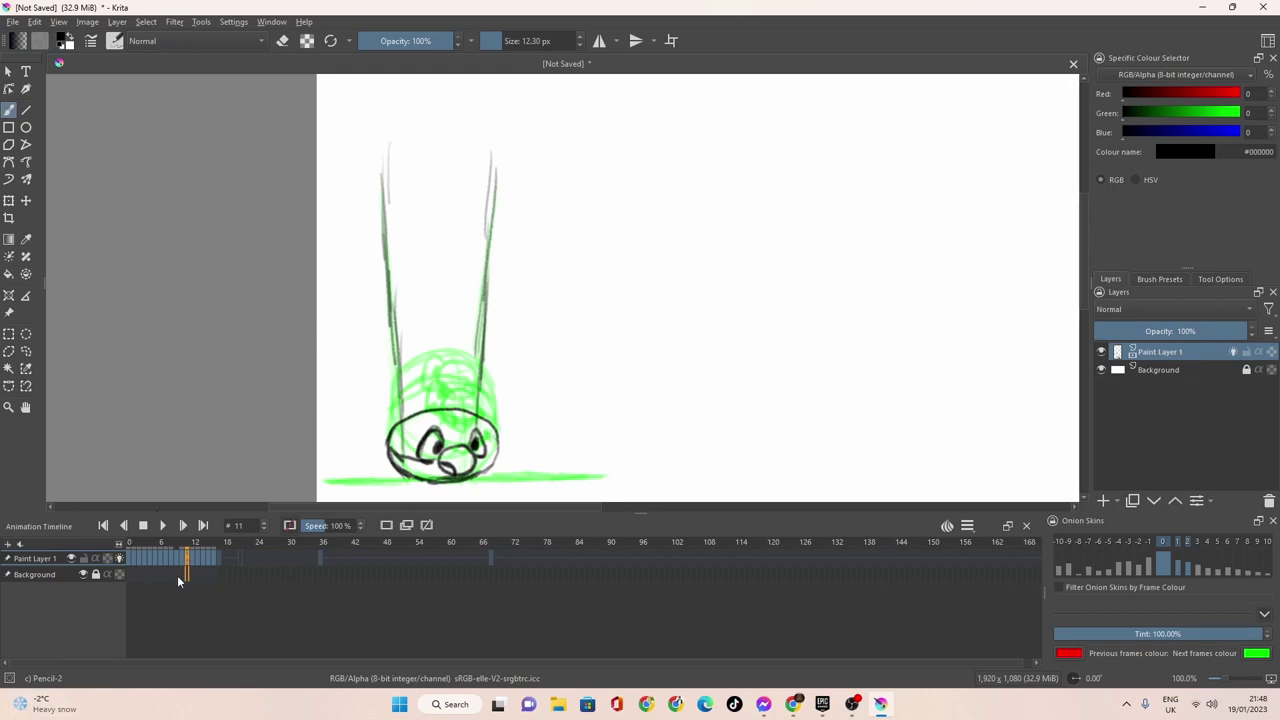
right_click(185, 557)
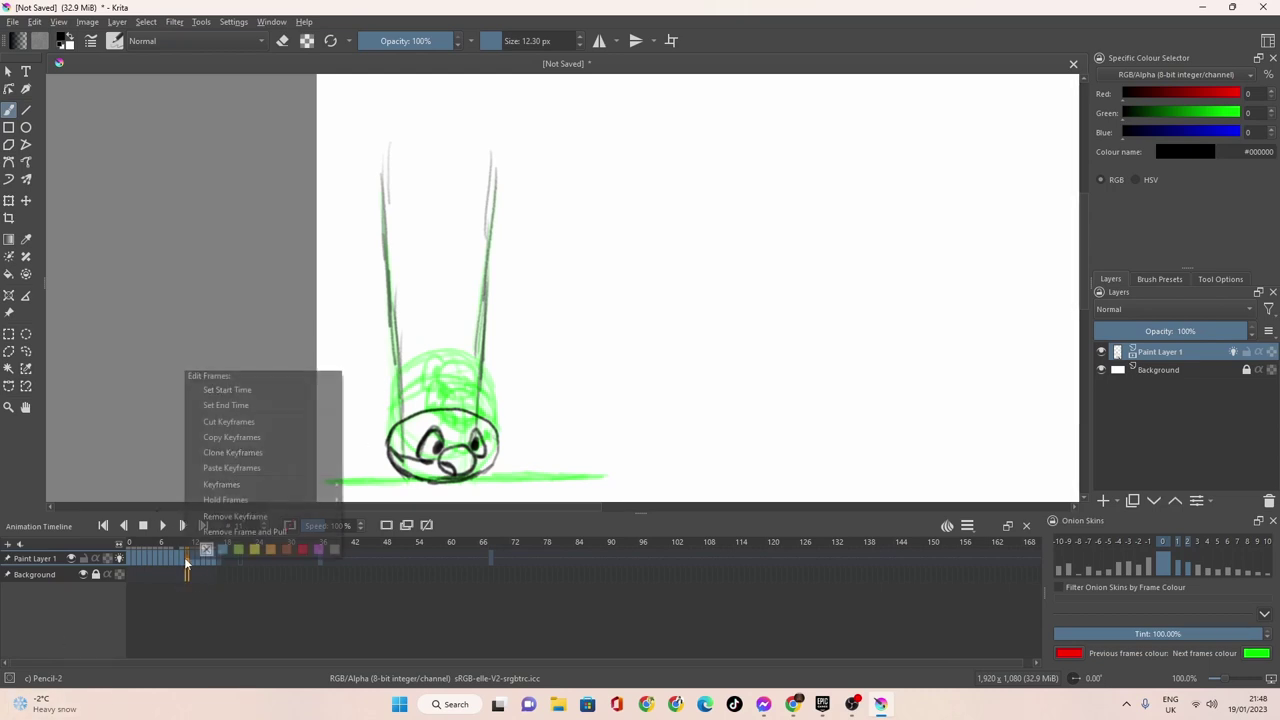
click(228, 515)
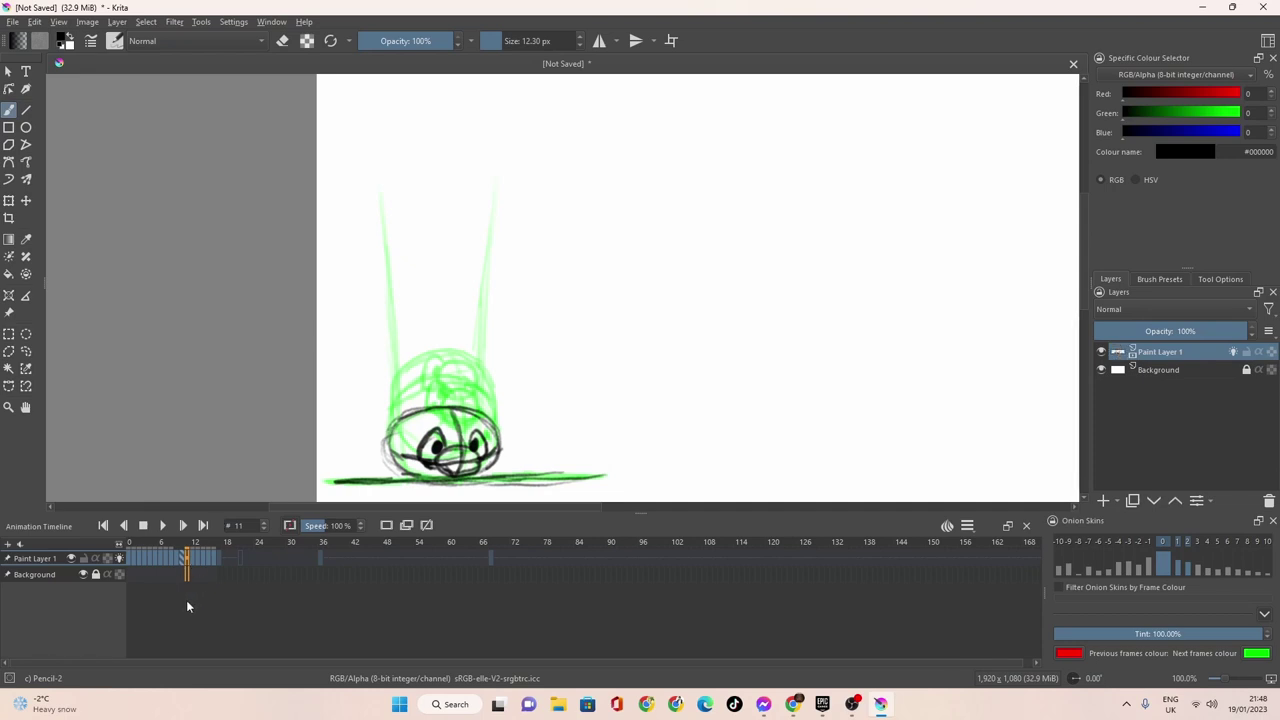
Move the keyframes from frame 12 onward one frame earlier to close the gap and play the loop.
click(182, 560)
click(193, 560)
click(189, 558)
click(193, 560)
click(197, 562)
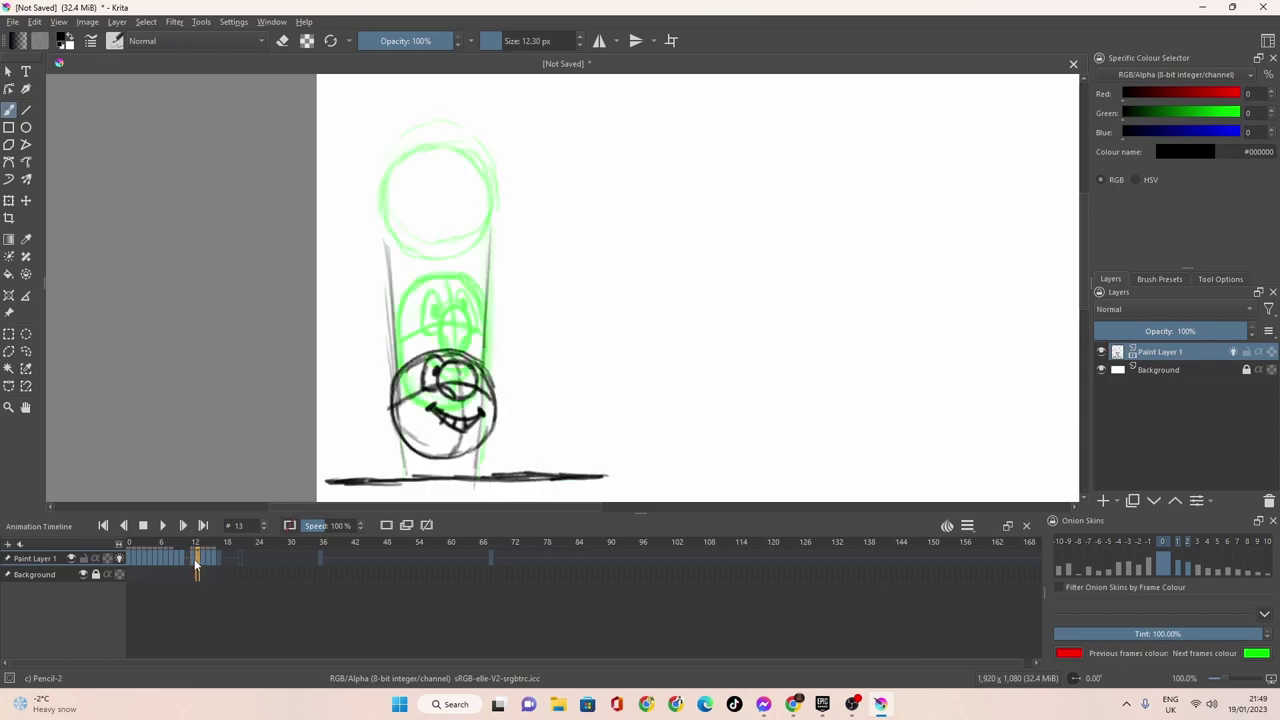
click(193, 560)
click(188, 561)
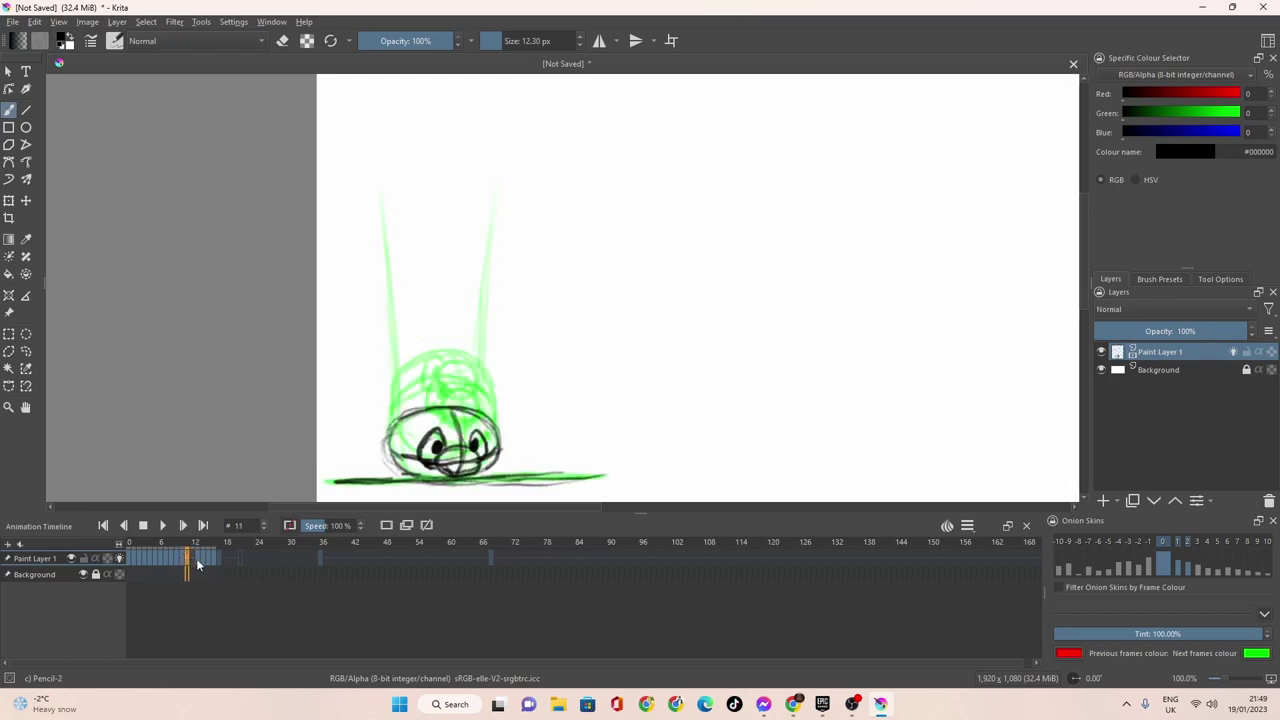
click(197, 558)
click(201, 560)
click(193, 560)
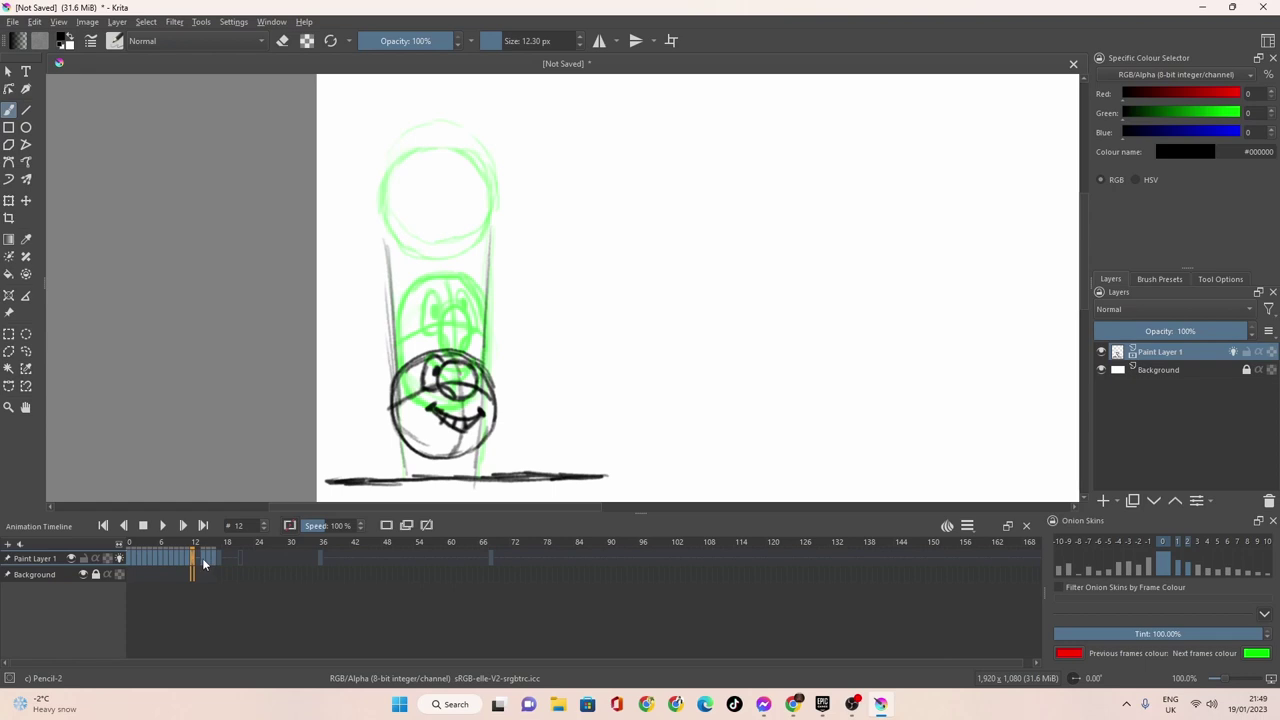
click(203, 560)
click(193, 560)
click(198, 562)
click(209, 560)
click(201, 560)
click(212, 560)
click(213, 558)
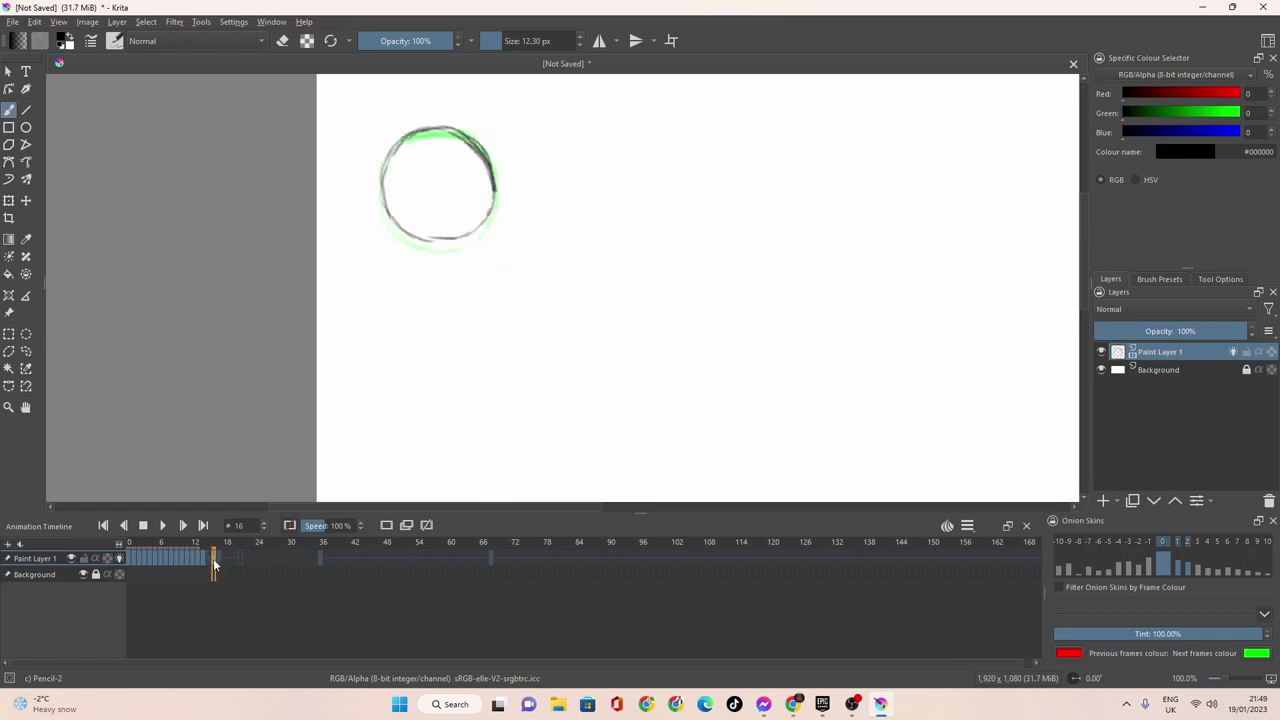
click(161, 534)
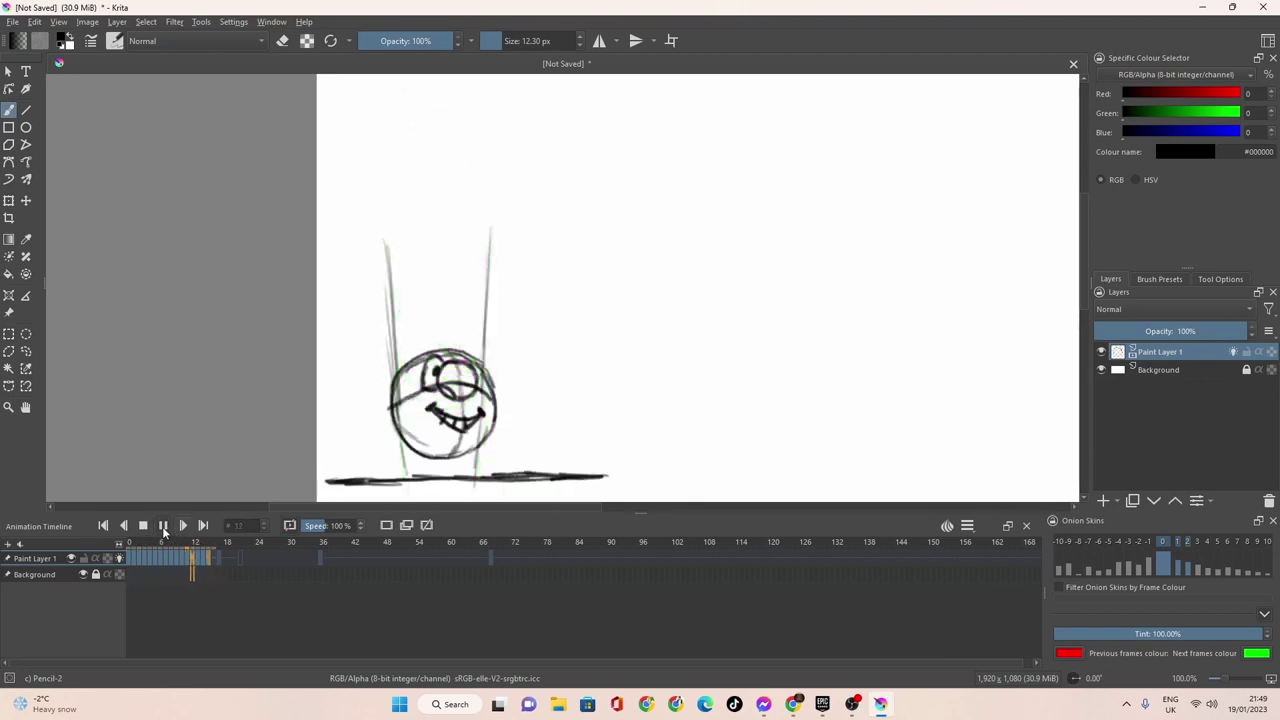
Sketch the curved horizontal and vertical face guides and the round nose on the ball of frame 14.
click(199, 560)
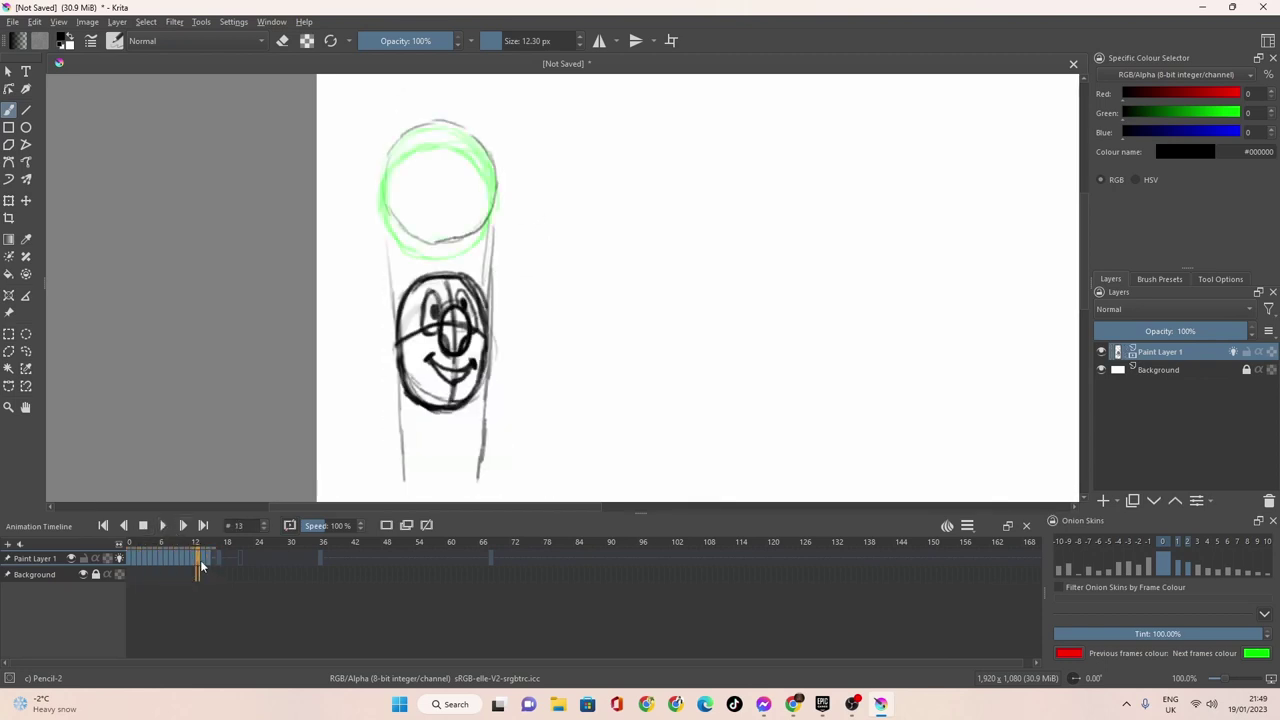
click(206, 561)
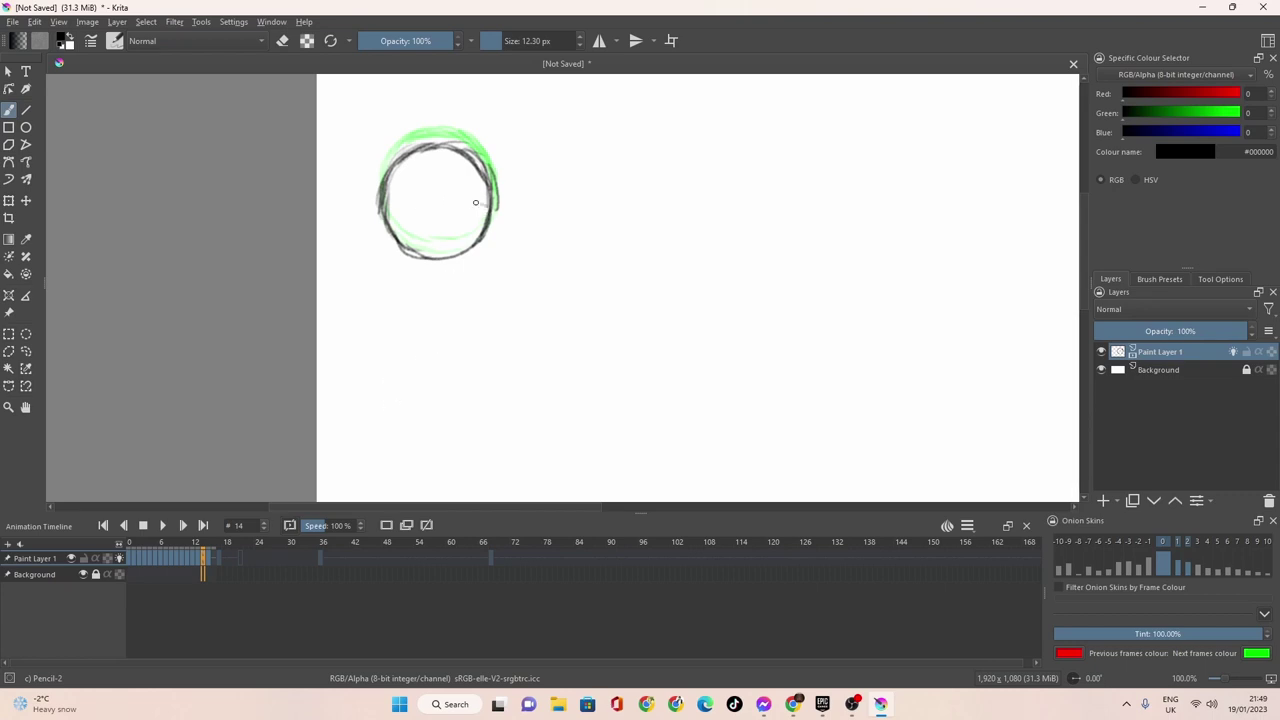
mouse_move(490, 196)
mouse_down()
mouse_move(441, 196)
mouse_move(483, 198)
mouse_move(450, 191)
mouse_move(402, 201)
mouse_move(456, 189)
mouse_move(483, 196)
mouse_move(391, 201)
mouse_up()
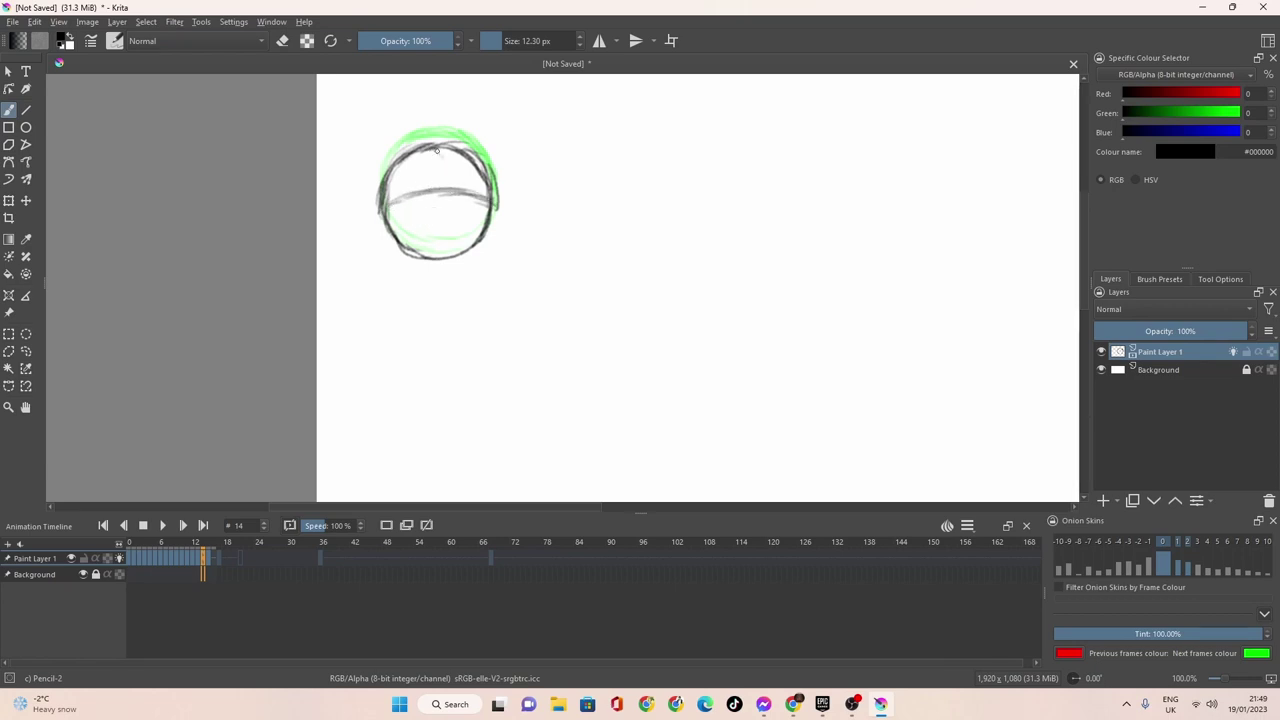
mouse_move(437, 150)
mouse_down()
mouse_move(459, 197)
mouse_move(445, 256)
mouse_move(454, 187)
mouse_up()
mouse_move(472, 193)
mouse_down()
mouse_move(445, 207)
mouse_move(462, 209)
mouse_move(457, 183)
mouse_move(446, 178)
mouse_move(436, 197)
mouse_move(449, 176)
mouse_up()
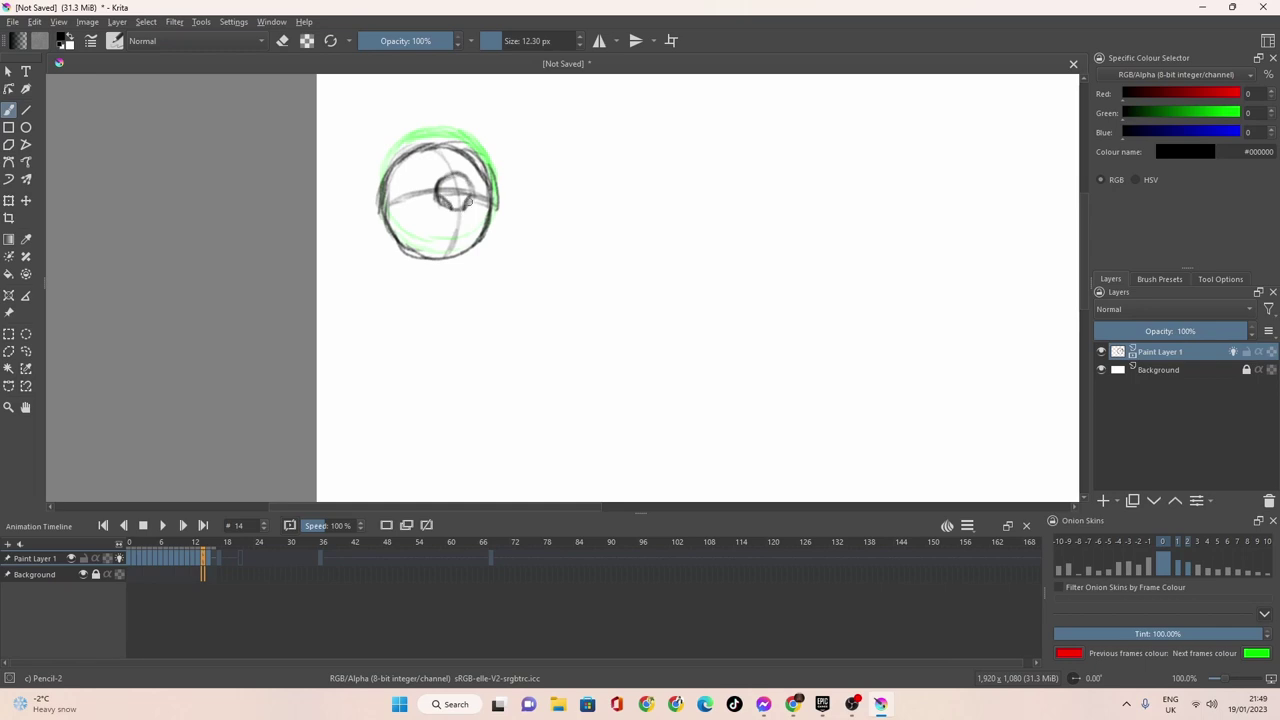
mouse_move(455, 210)
mouse_down()
mouse_move(436, 195)
mouse_move(446, 170)
mouse_move(476, 181)
mouse_move(455, 209)
mouse_up()
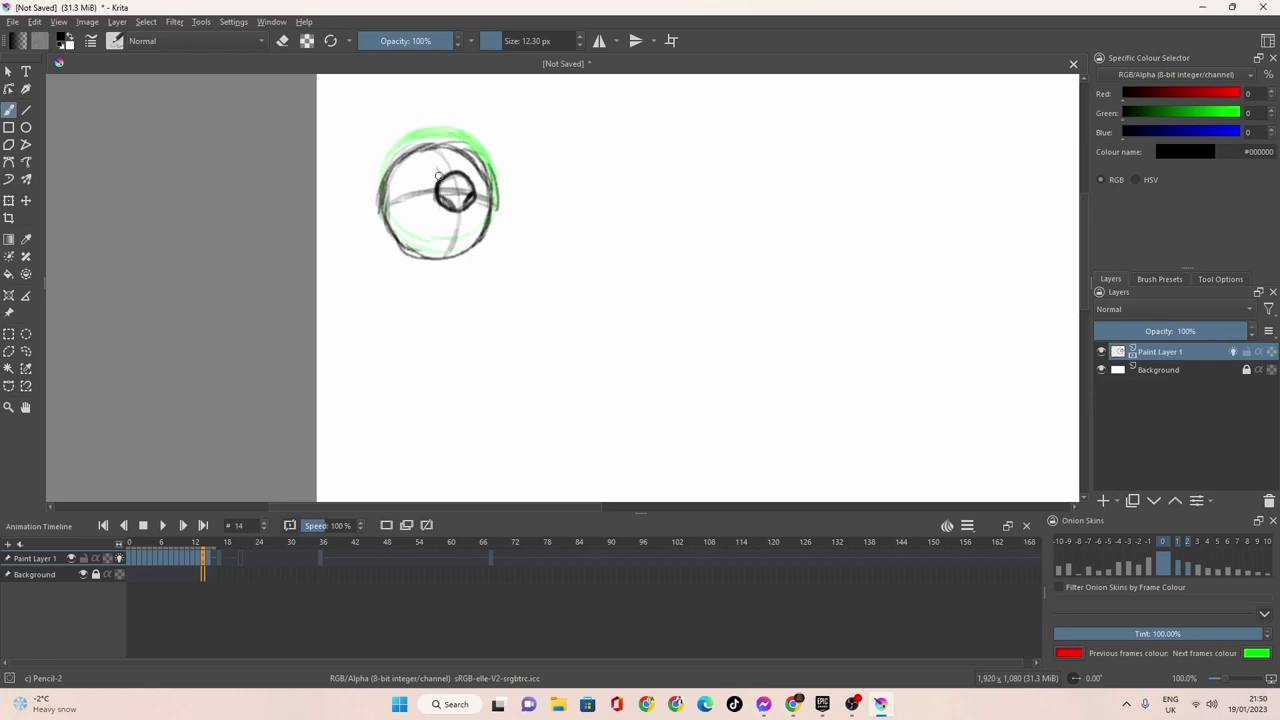
Draw the eyes with pupils and the toothy smile on frame 14.
drag(431, 158, 417, 195)
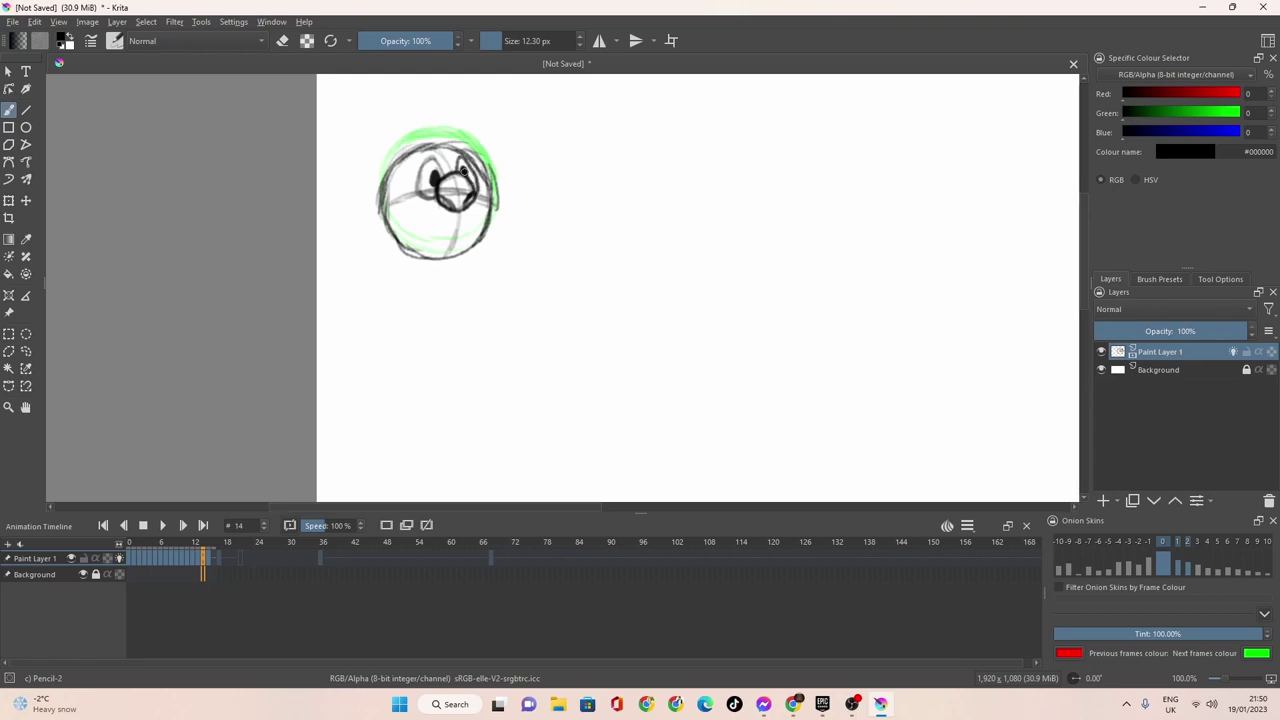
mouse_move(440, 163)
mouse_down()
mouse_move(428, 156)
mouse_move(418, 193)
mouse_move(462, 202)
mouse_up()
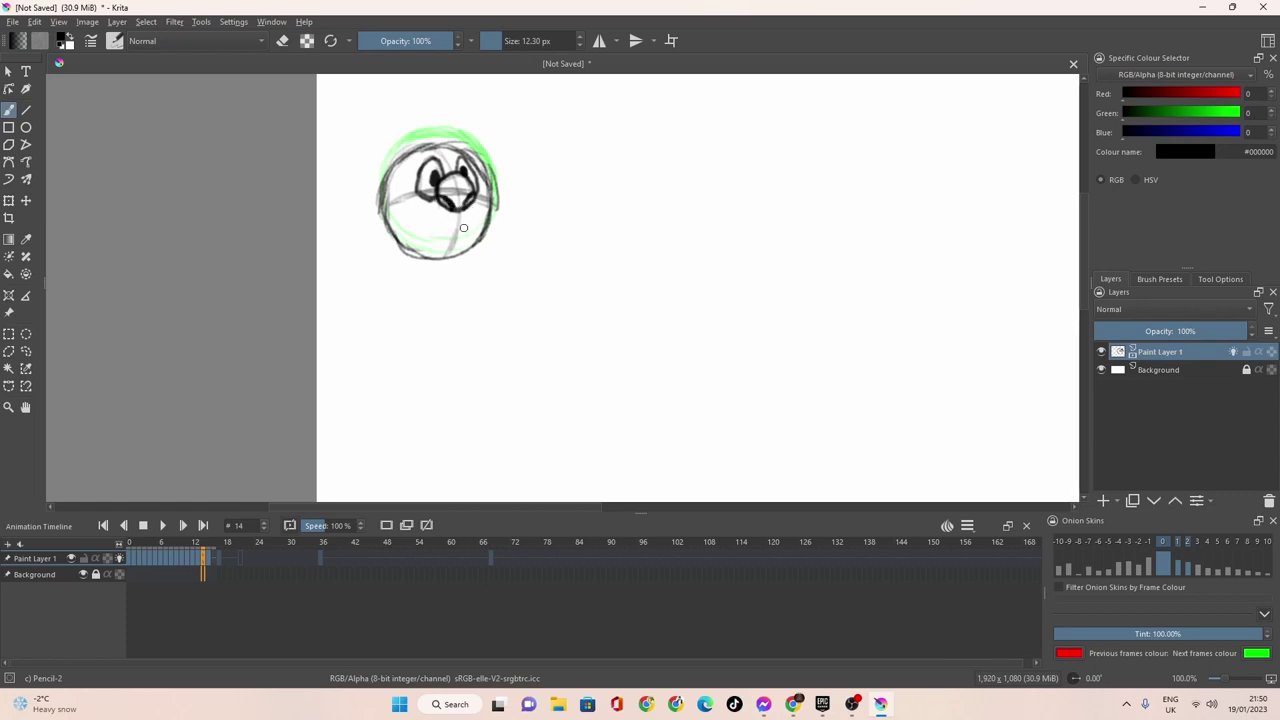
mouse_move(462, 228)
mouse_down()
mouse_move(425, 207)
mouse_move(460, 226)
mouse_move(426, 211)
mouse_move(462, 231)
mouse_up()
Compare frames 14 and 15, hide the next frames' onion skins and show the previous frame's instead.
click(210, 558)
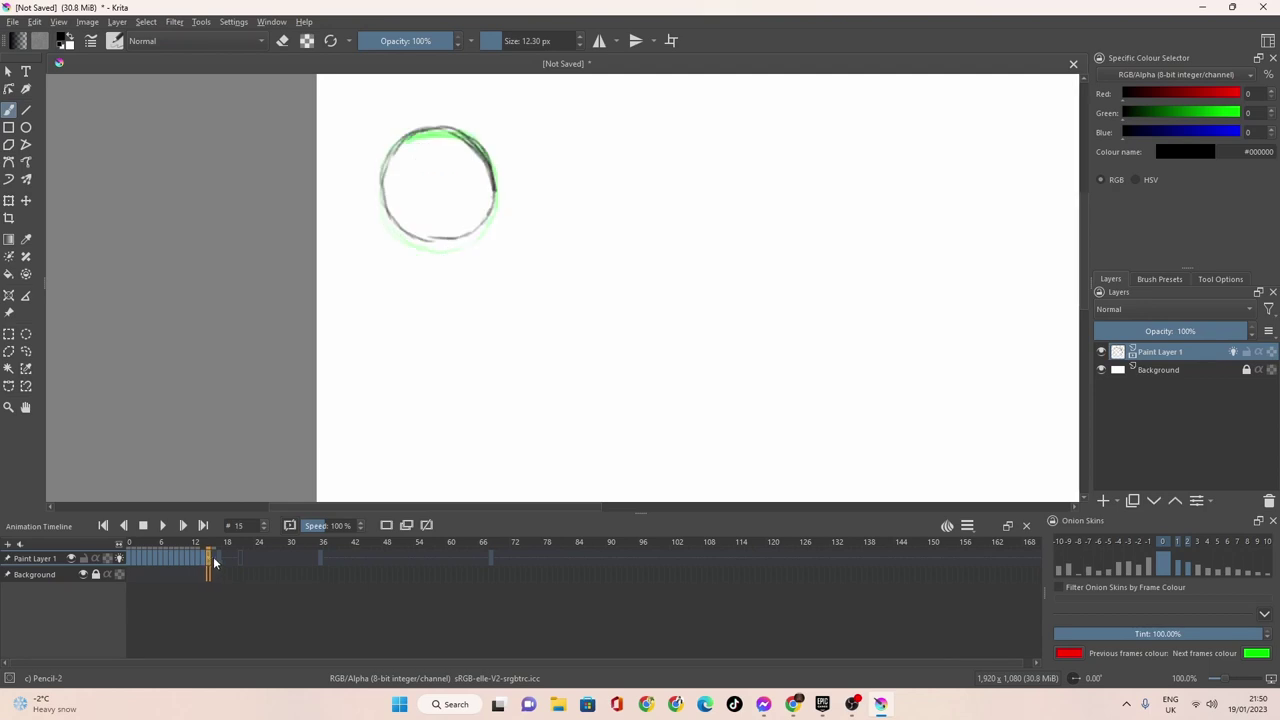
click(204, 564)
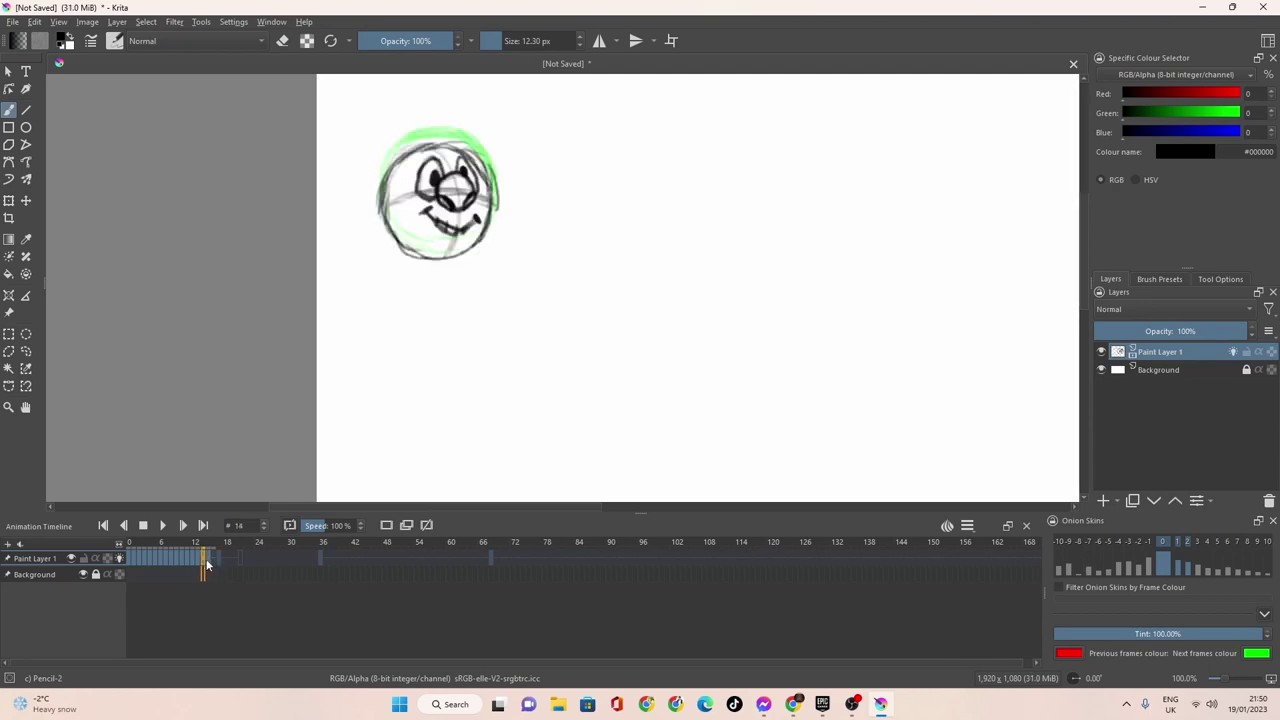
click(1177, 542)
click(1148, 542)
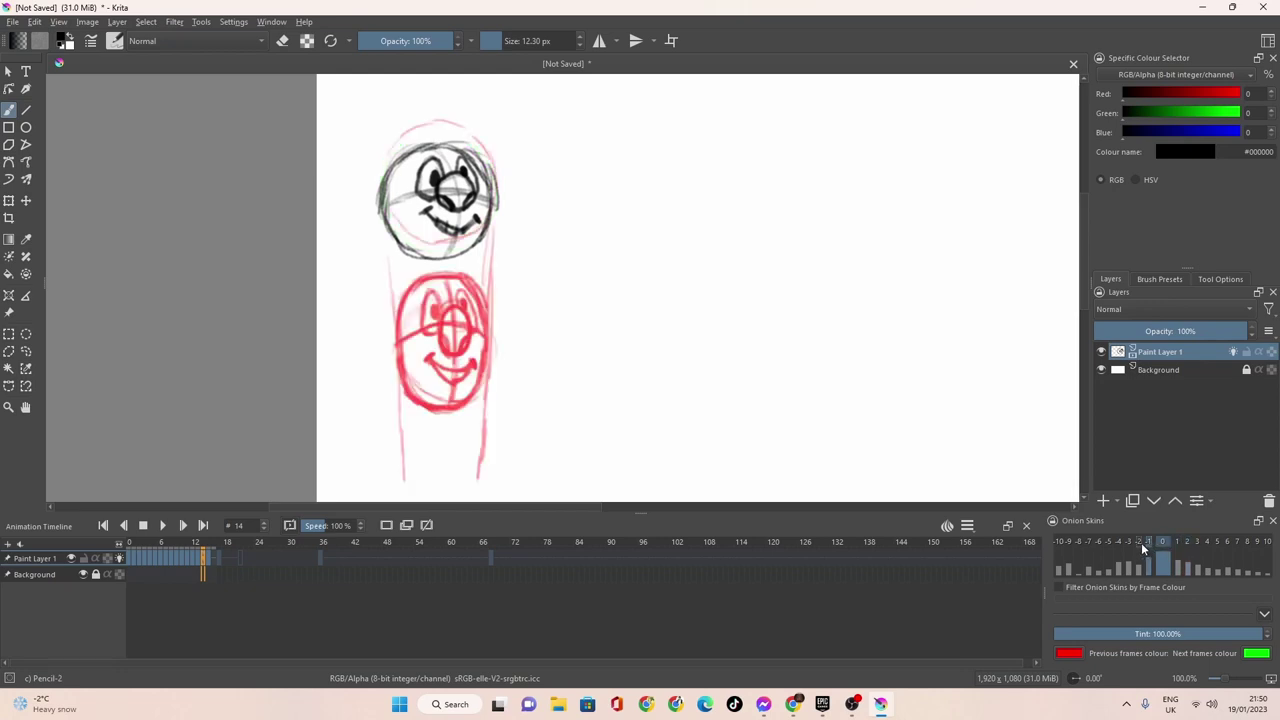
Draw the curved face guides, nose, eyes with pupils and toothy smile on the ball of frame 15.
click(212, 558)
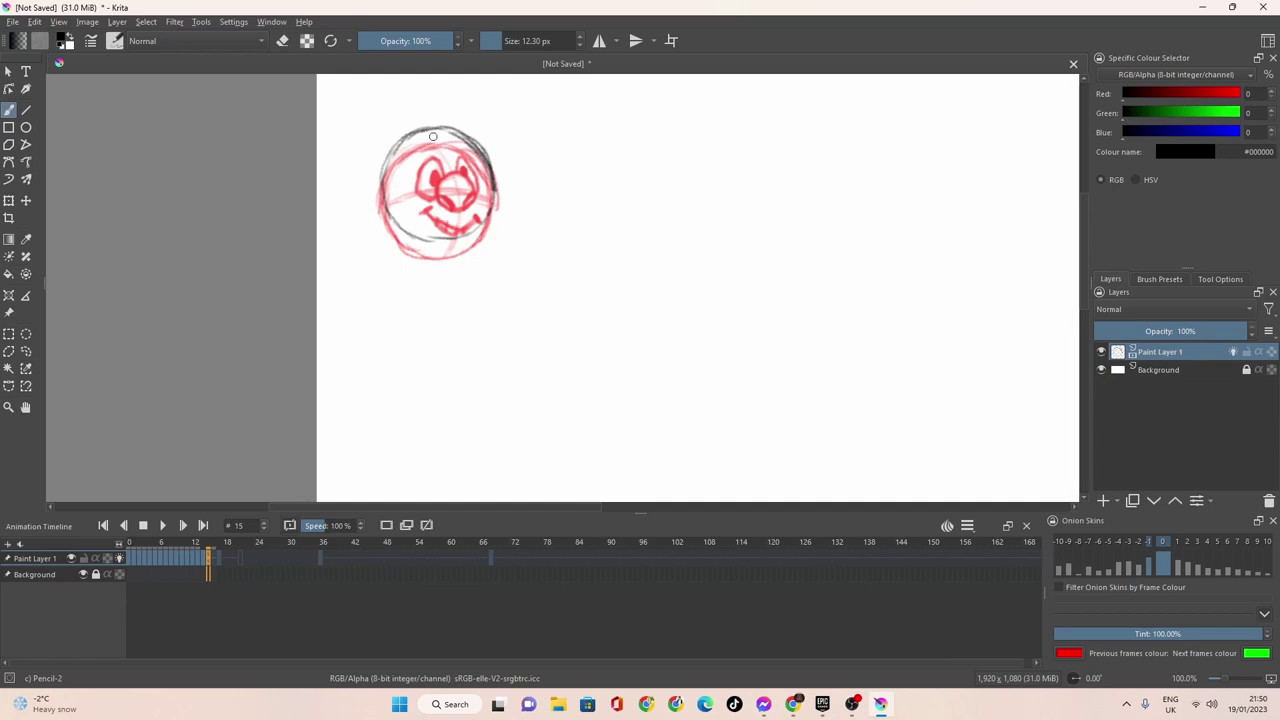
drag(443, 135, 459, 172)
mouse_move(459, 226)
mouse_down()
mouse_move(456, 152)
mouse_move(461, 218)
mouse_up()
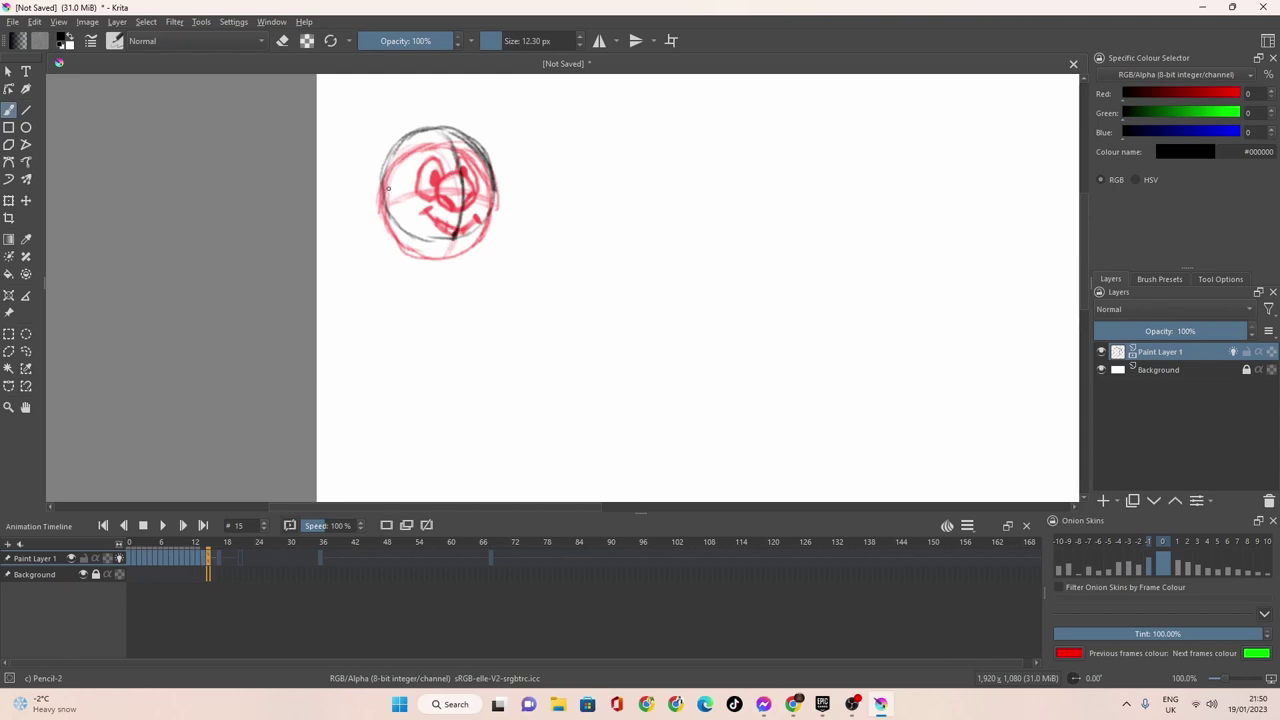
mouse_move(388, 186)
mouse_down()
mouse_move(458, 172)
mouse_move(490, 186)
mouse_move(421, 177)
mouse_move(464, 162)
mouse_move(440, 184)
mouse_move(460, 192)
mouse_move(444, 167)
mouse_move(450, 192)
mouse_move(440, 180)
mouse_move(474, 176)
mouse_move(420, 150)
mouse_move(420, 172)
mouse_move(430, 146)
mouse_move(414, 180)
mouse_move(436, 183)
mouse_move(438, 162)
mouse_move(478, 156)
mouse_move(478, 180)
mouse_move(474, 166)
mouse_move(455, 180)
mouse_up()
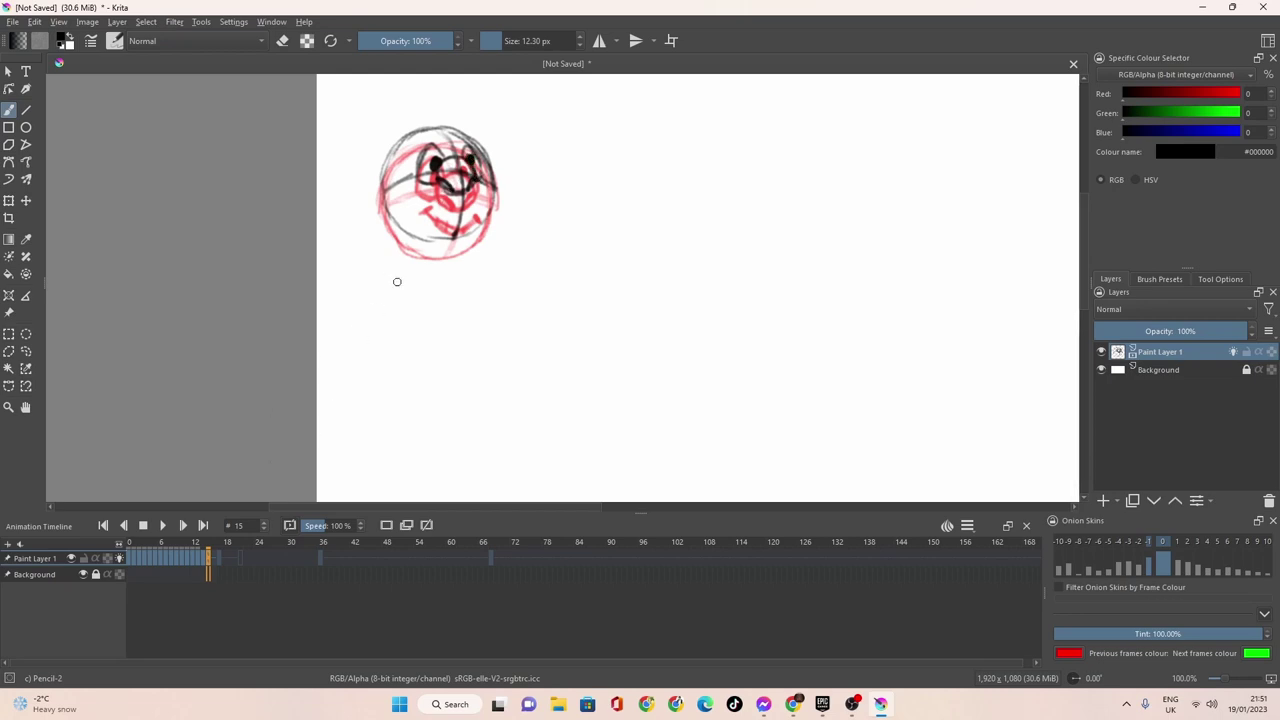
drag(432, 201, 460, 222)
Play the loop, check frames 14 to 17 and remove the faceless ball's keyframe on frame 17.
click(162, 527)
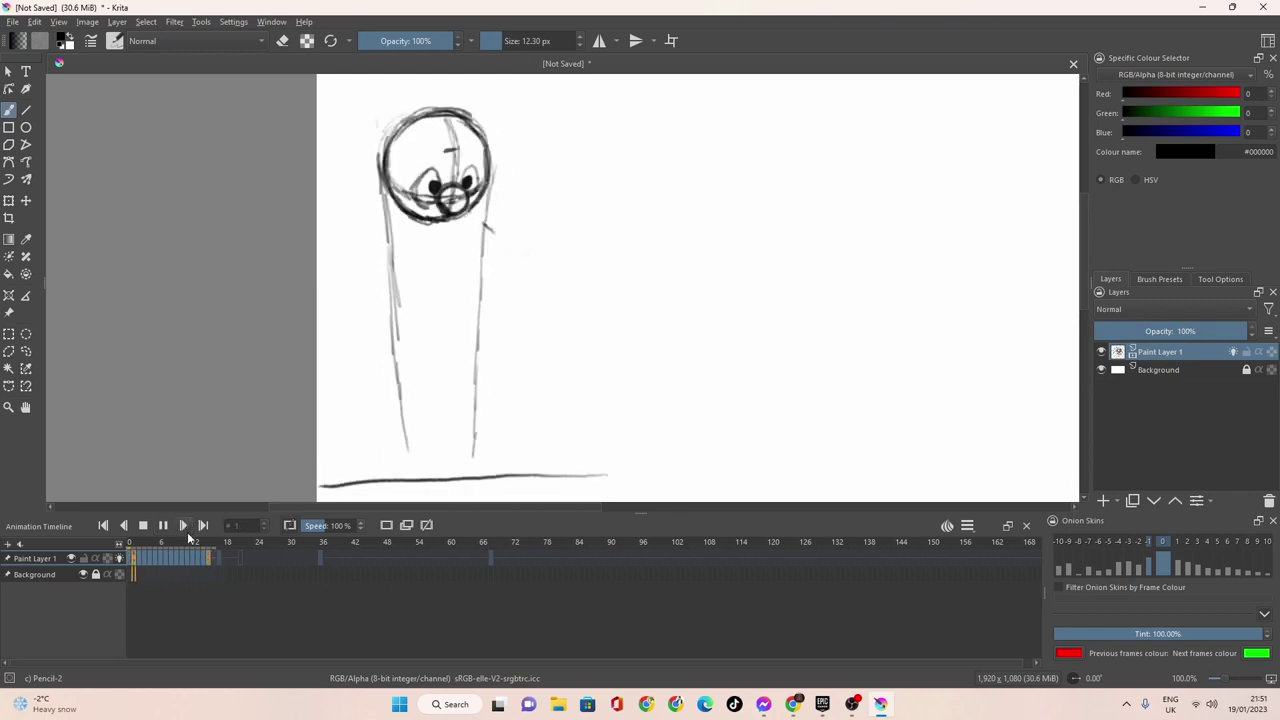
click(210, 560)
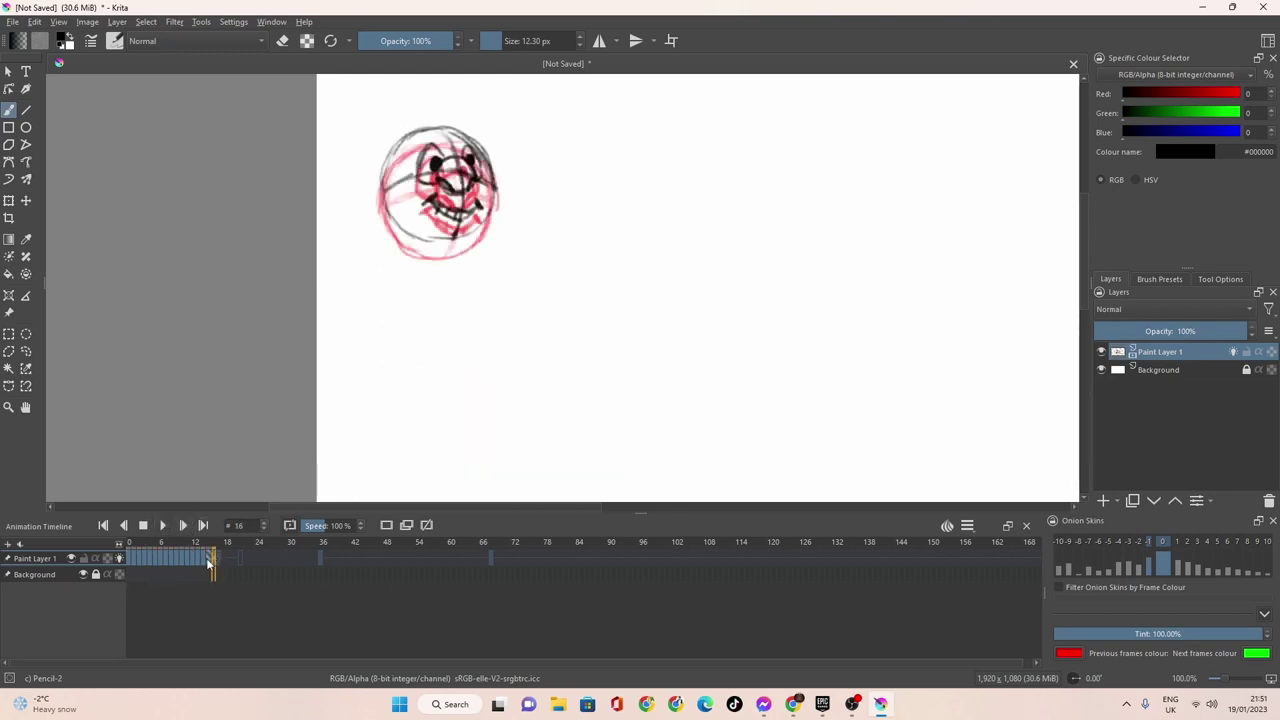
drag(211, 562, 204, 562)
click(208, 556)
click(218, 557)
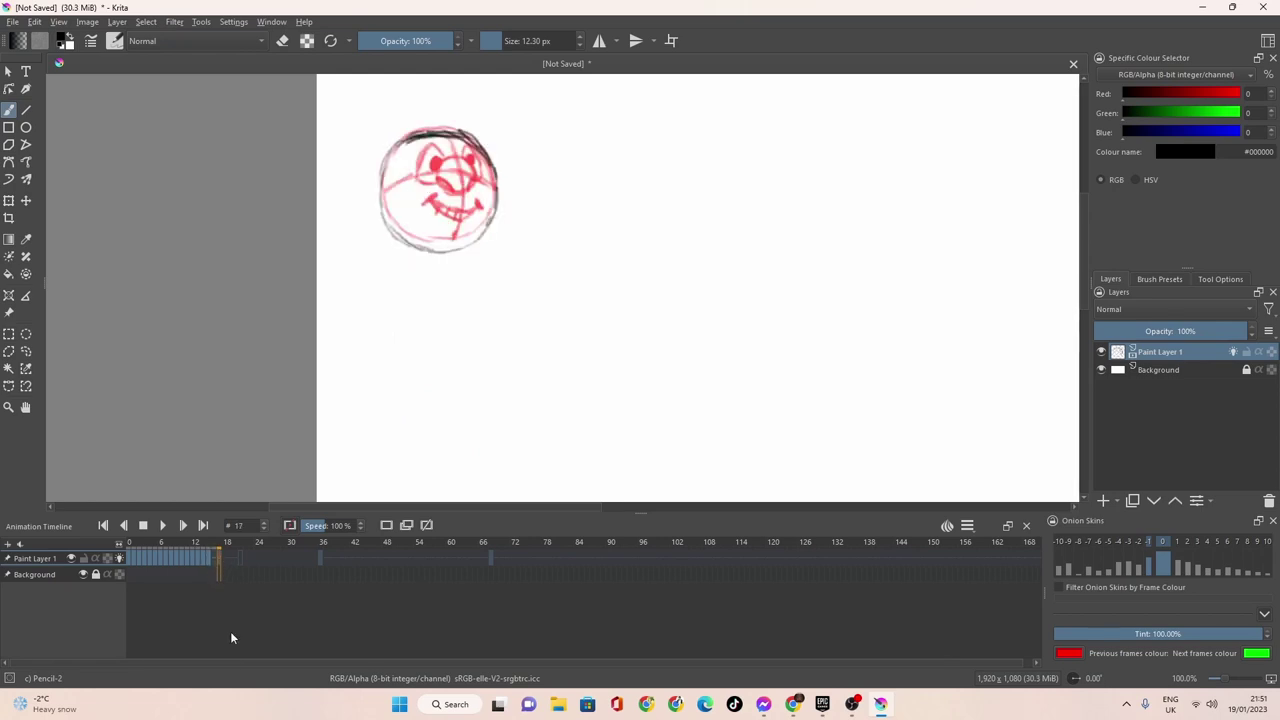
right_click(218, 560)
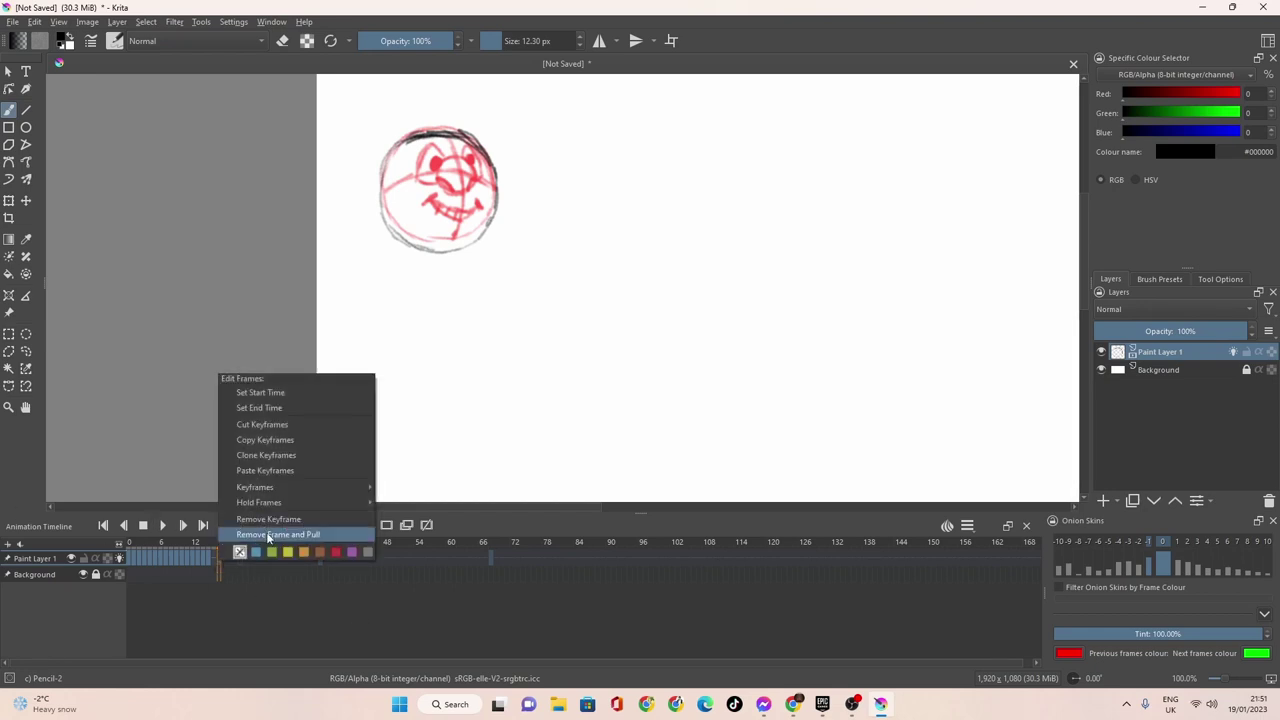
click(275, 522)
Set the animation's clip end to frame 14 and play the loop to check it.
click(208, 560)
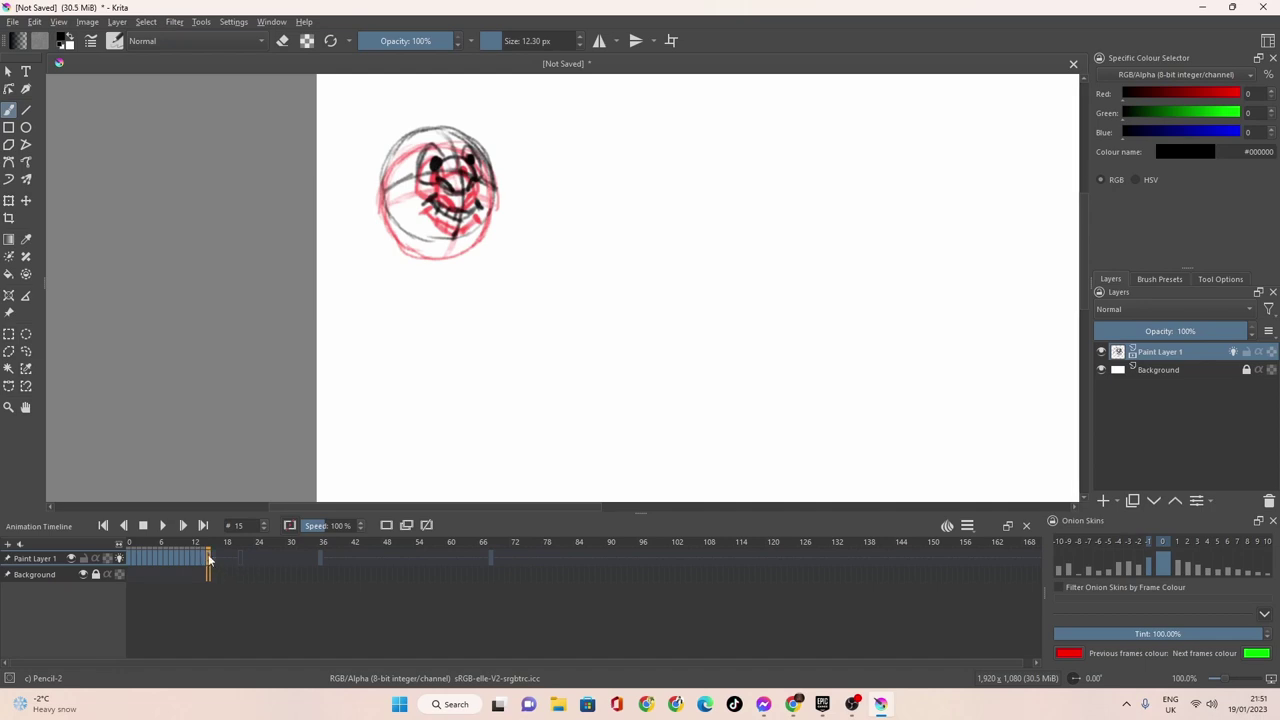
shift+click(203, 552)
click(967, 525)
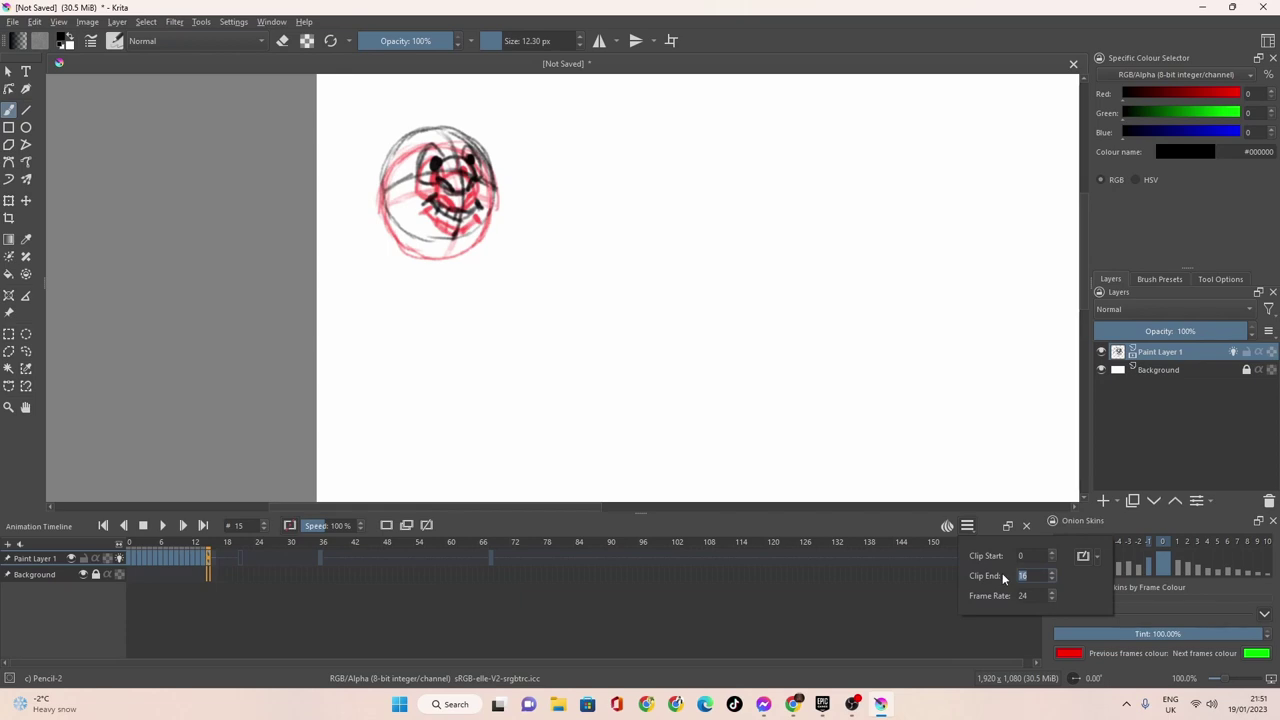
text(14)
key(Return)
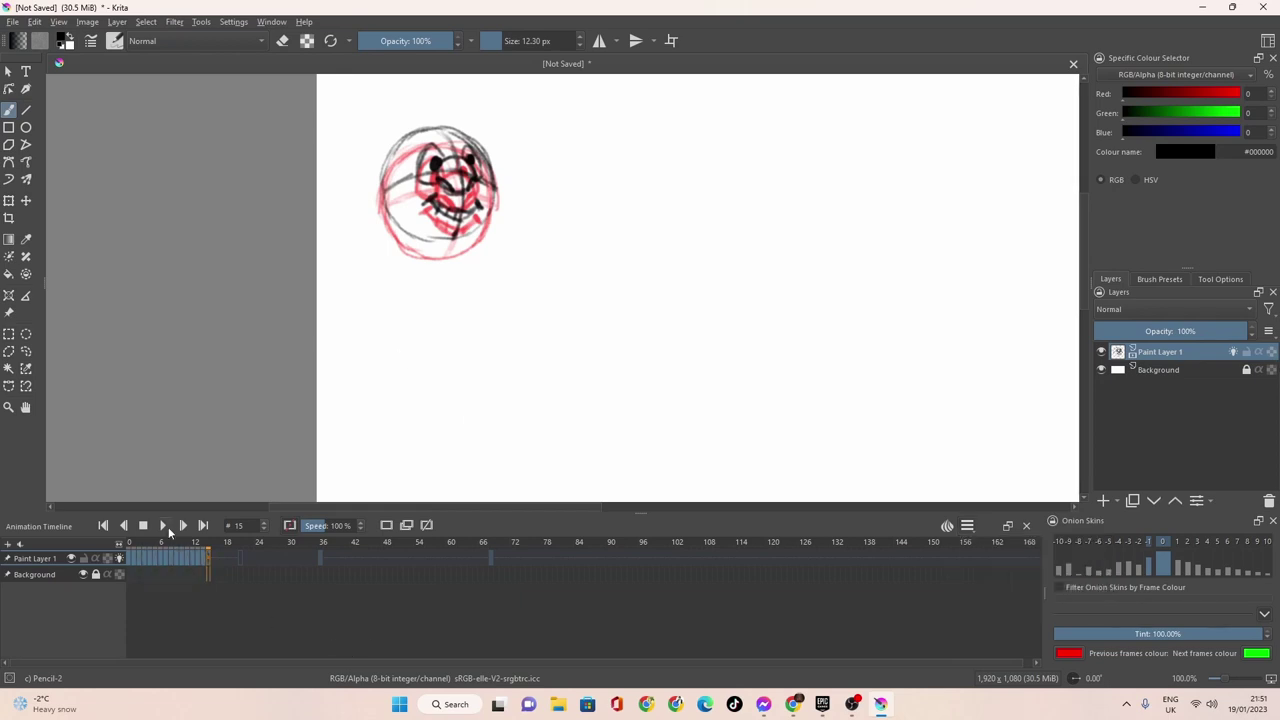
click(163, 525)
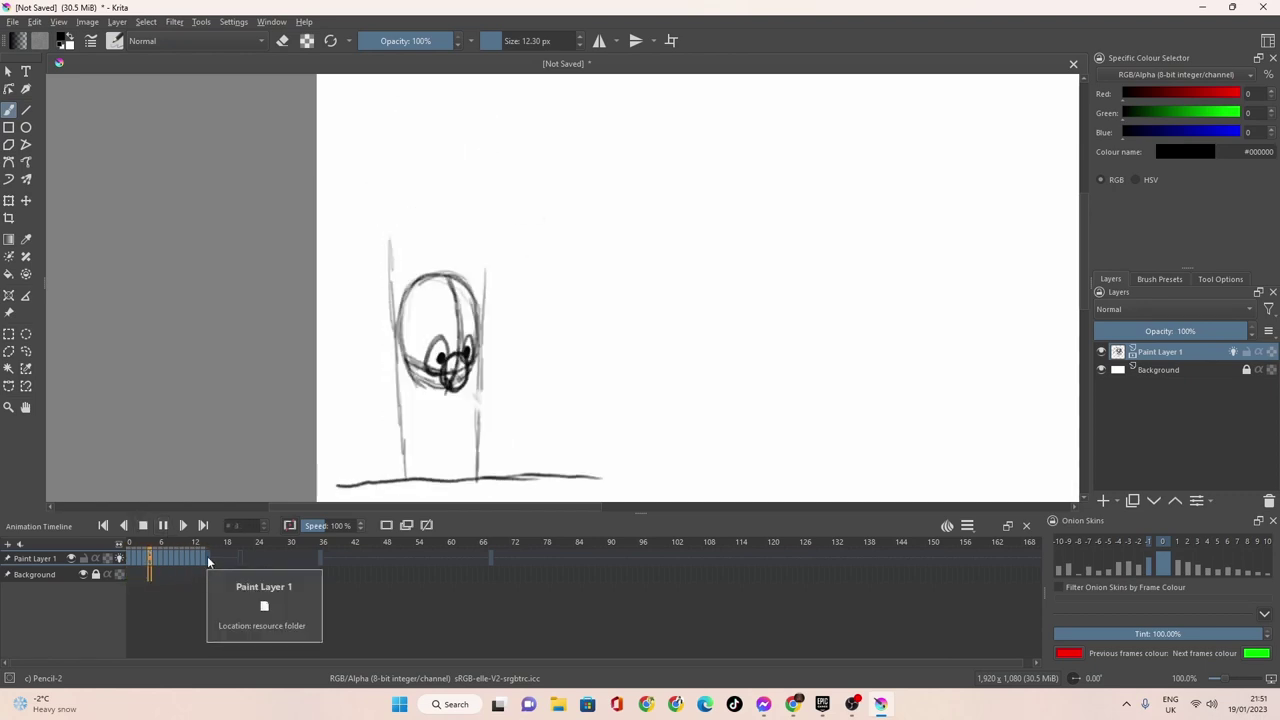
click(163, 525)
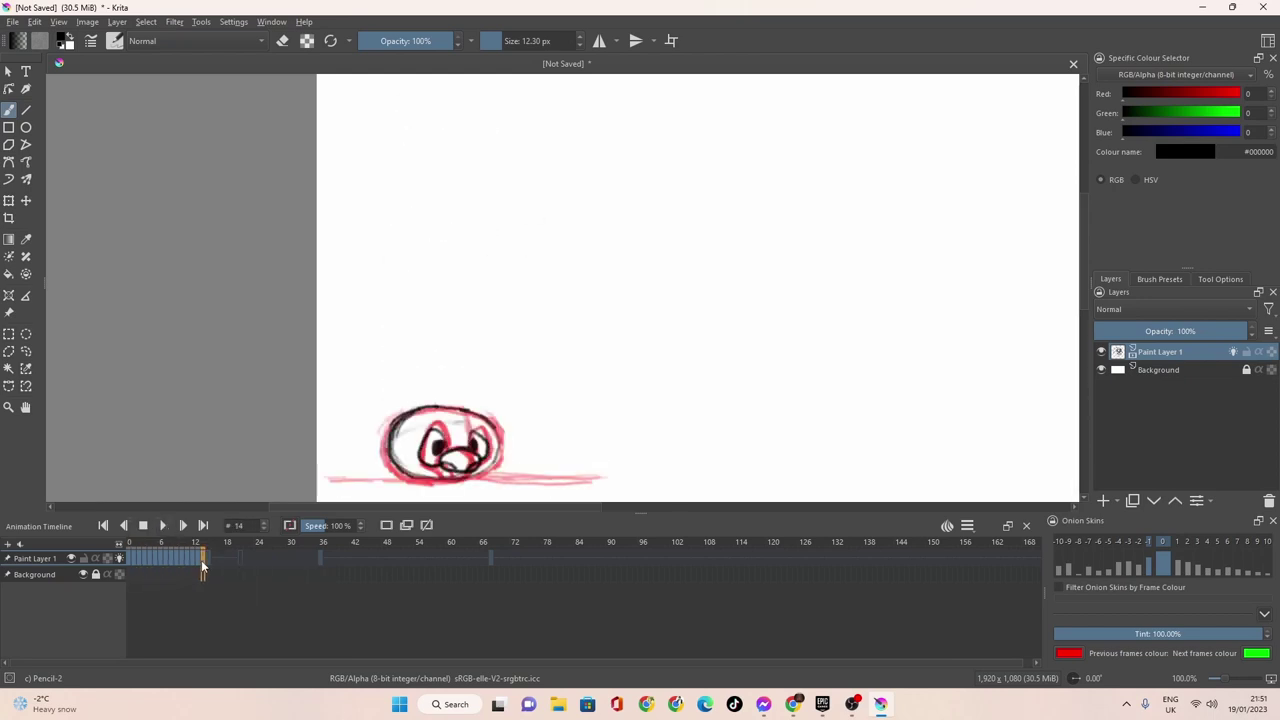
Compare frame 14 with the neighbouring drawings and copy its keyframe.
click(200, 560)
click(204, 561)
click(201, 557)
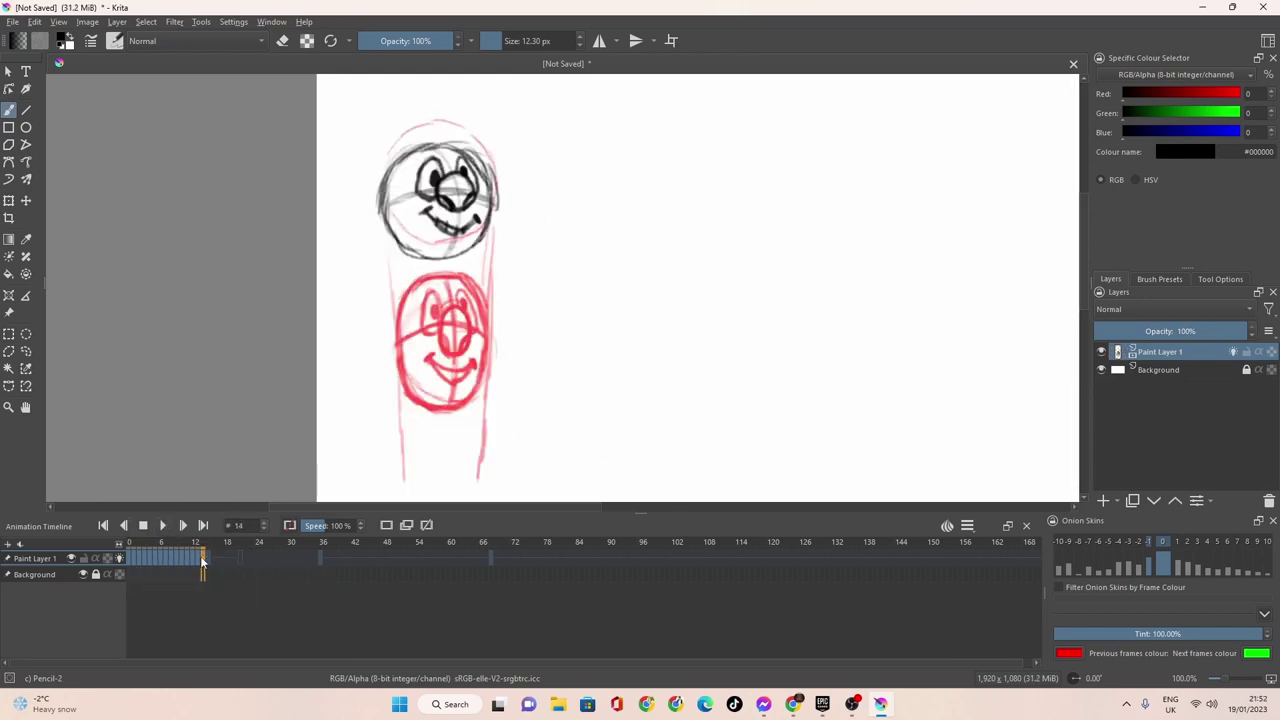
right_click(201, 556)
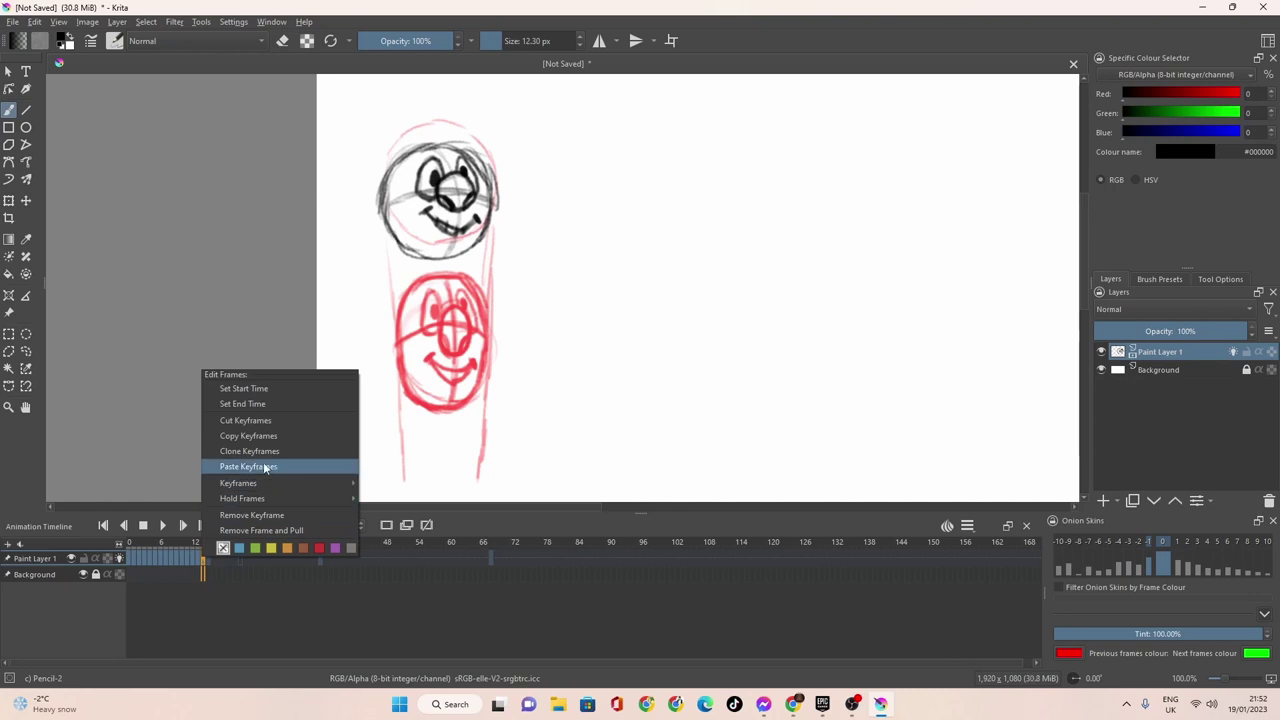
click(248, 436)
Clone the keyframe of frame 15 and paste it at frame 16.
click(210, 553)
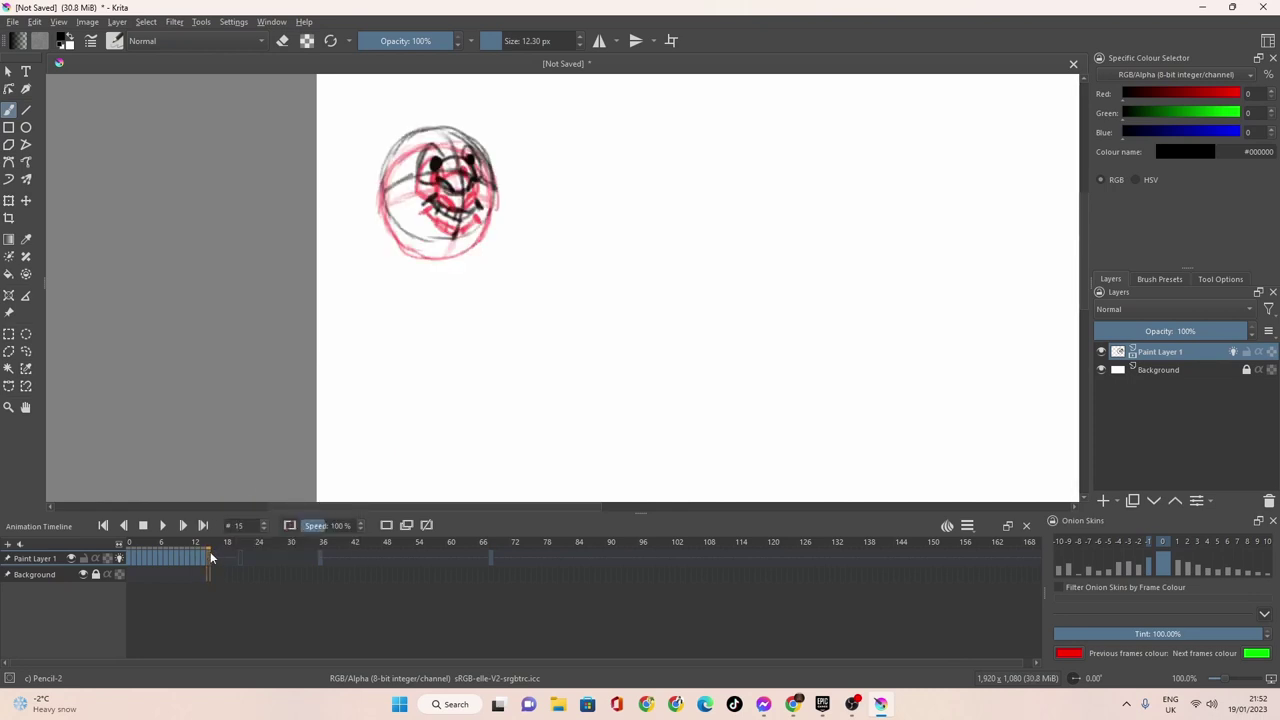
right_click(210, 553)
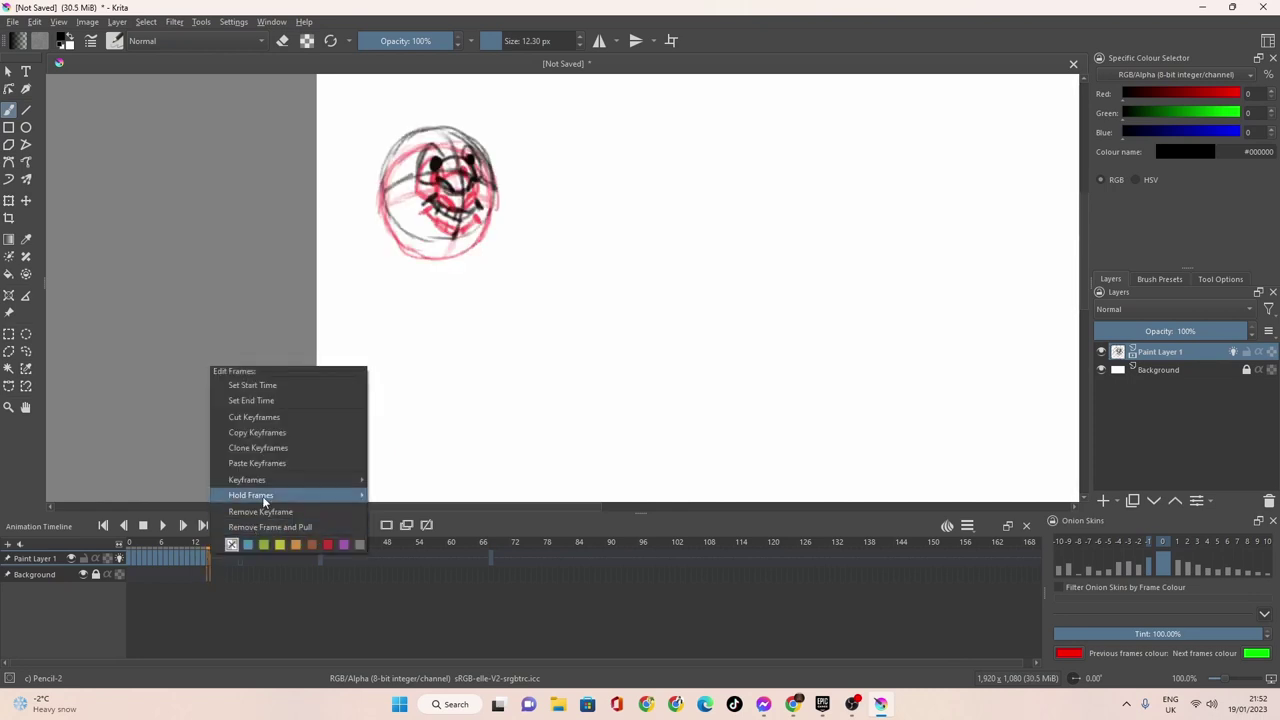
click(286, 448)
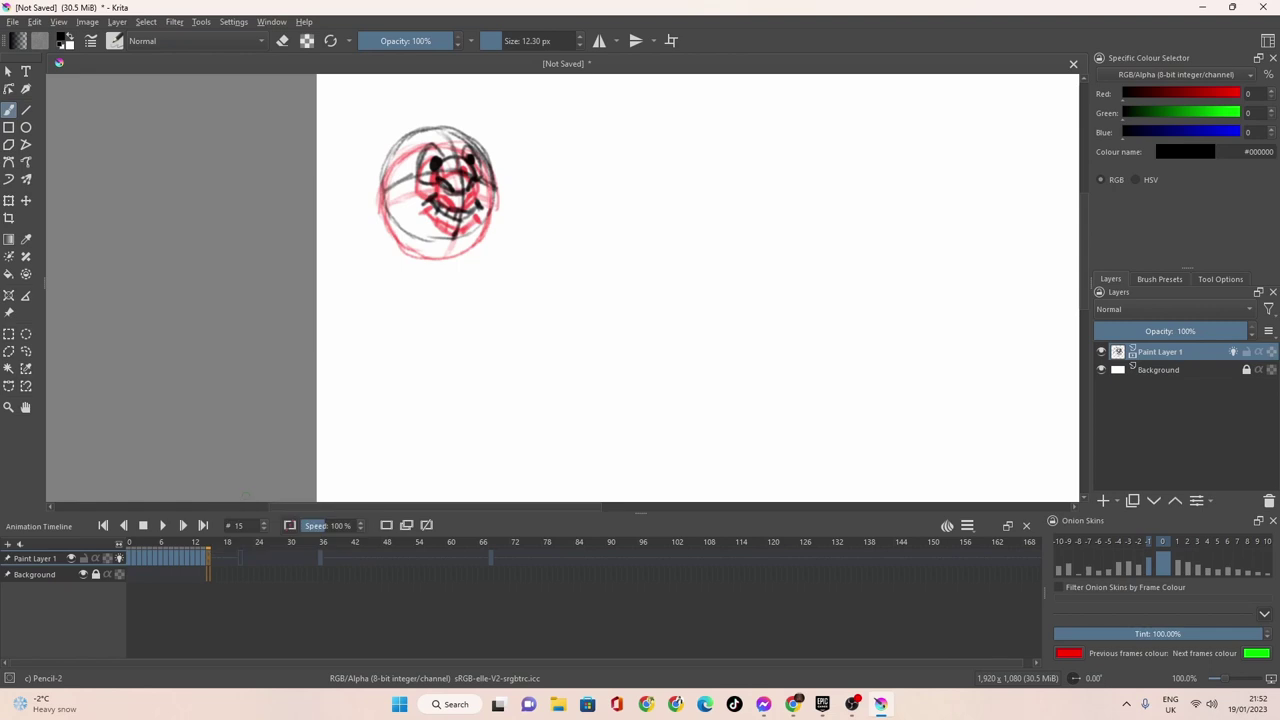
right_click(213, 561)
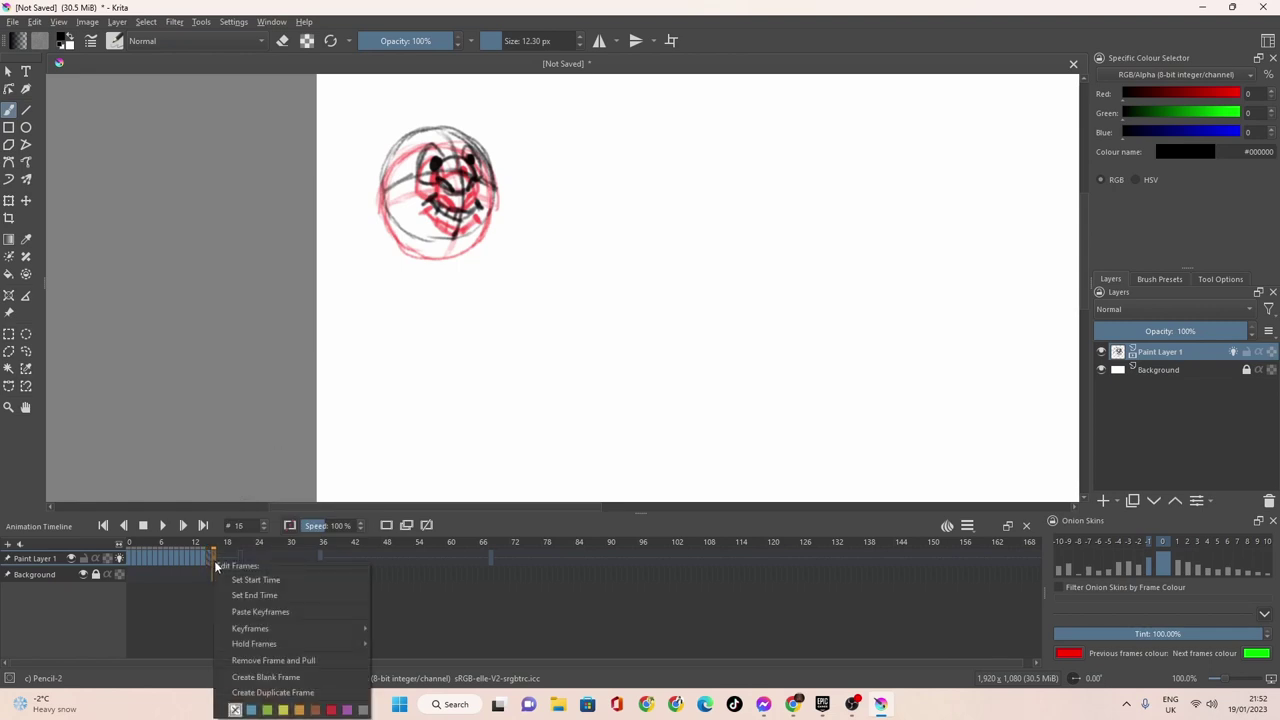
click(252, 612)
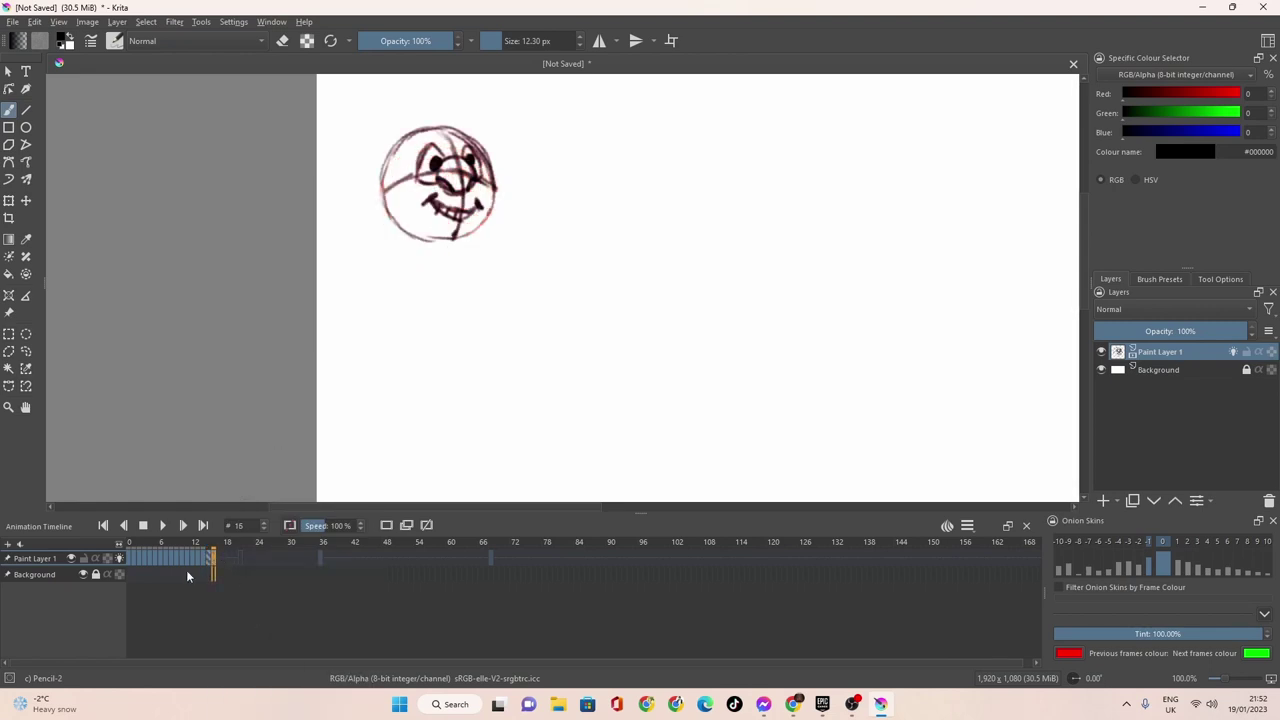
Paste the cloned keyframe at frame 17 as well and play the loop to review the held pose.
click(207, 560)
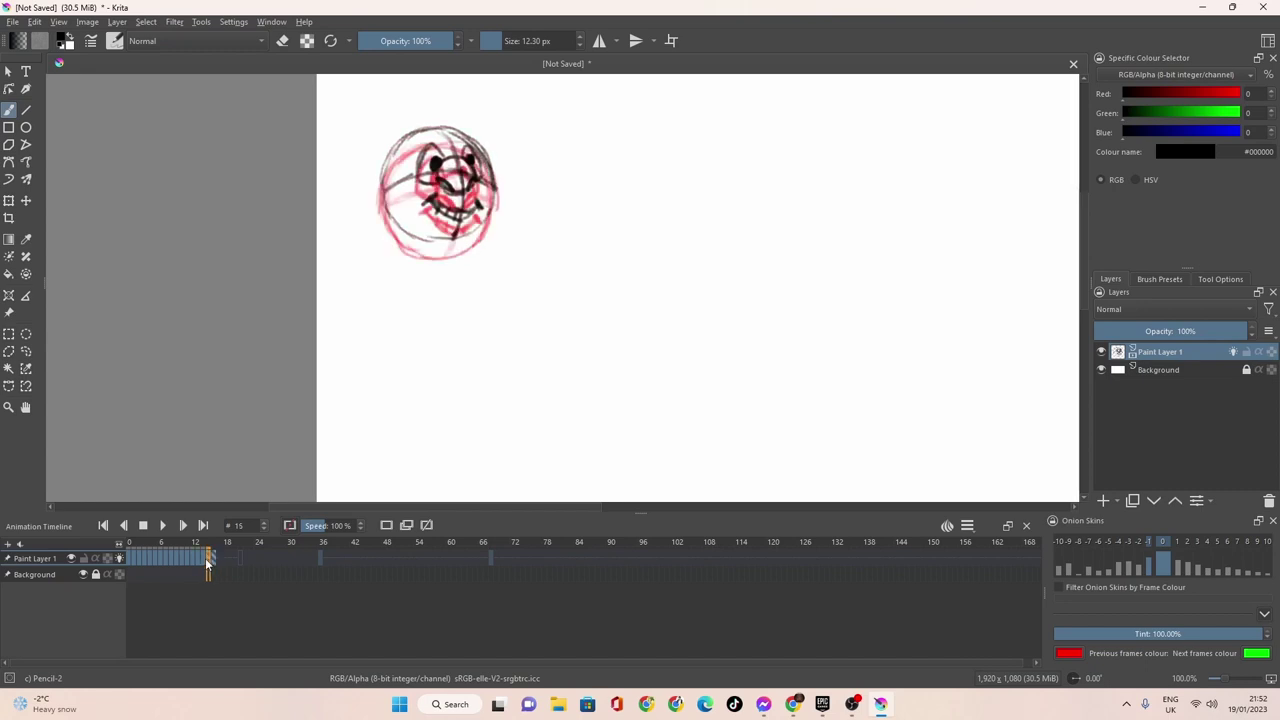
click(205, 558)
click(210, 558)
click(214, 558)
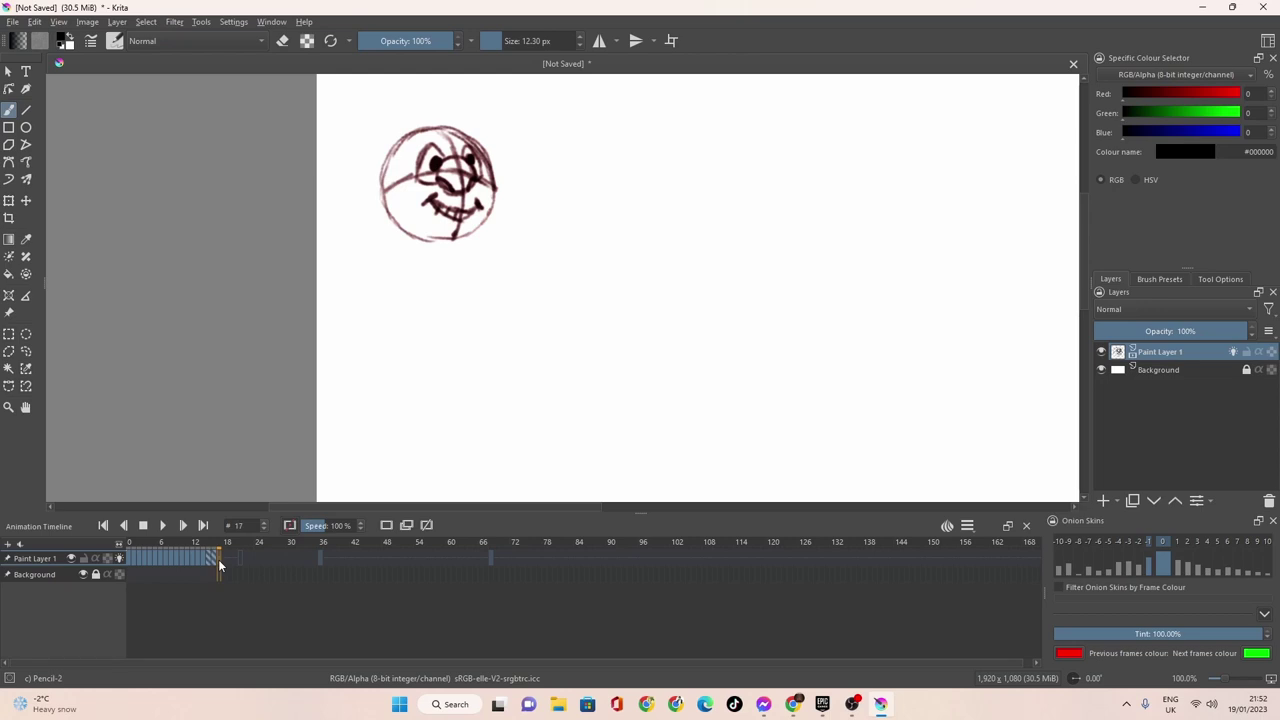
right_click(218, 559)
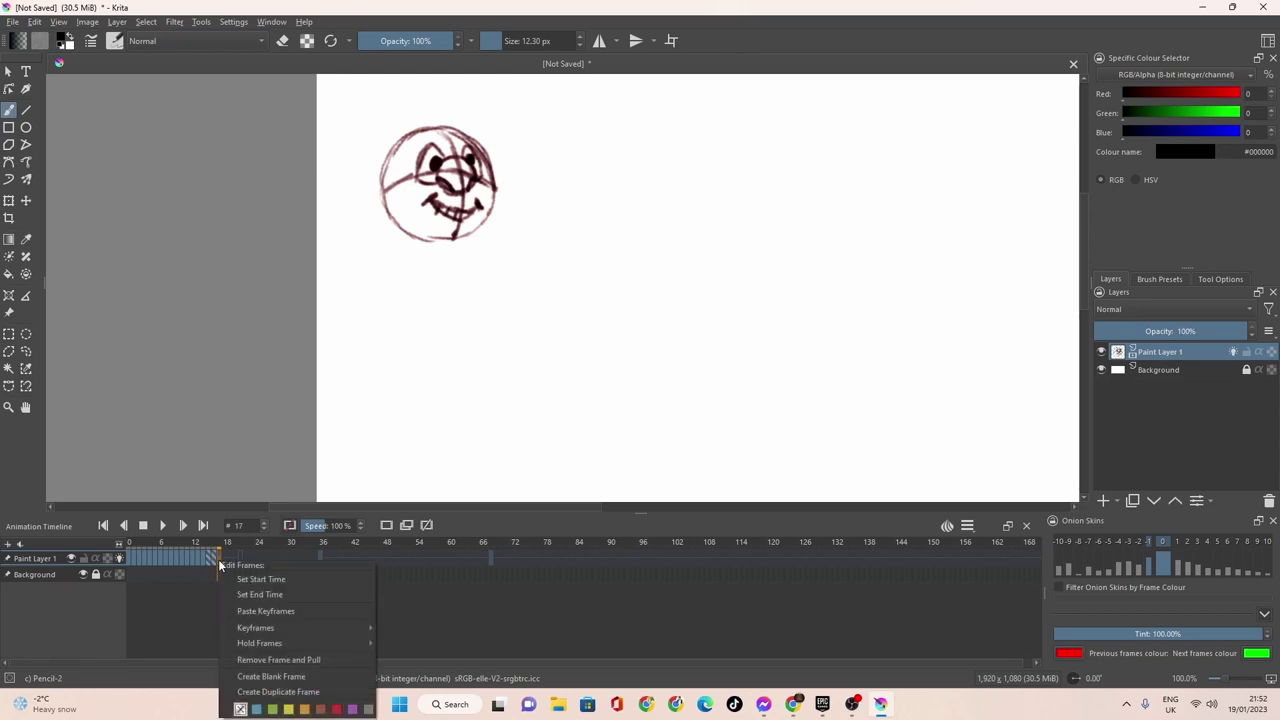
click(258, 614)
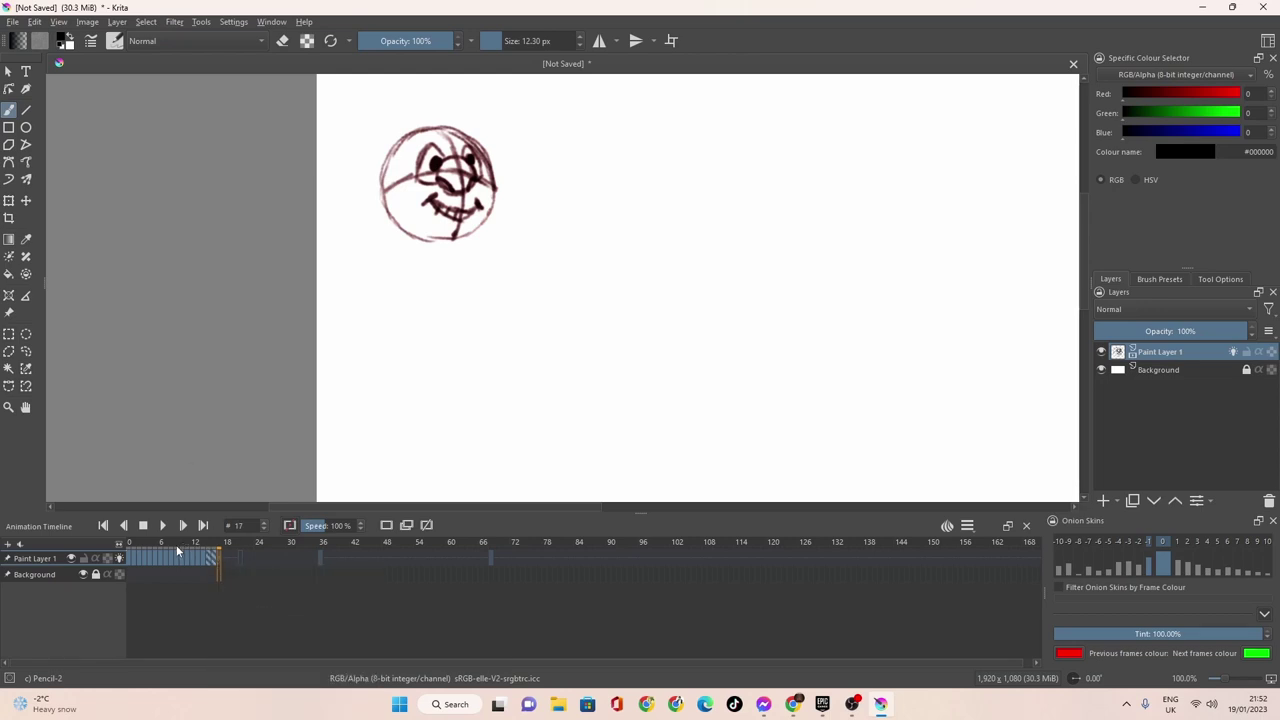
click(163, 525)
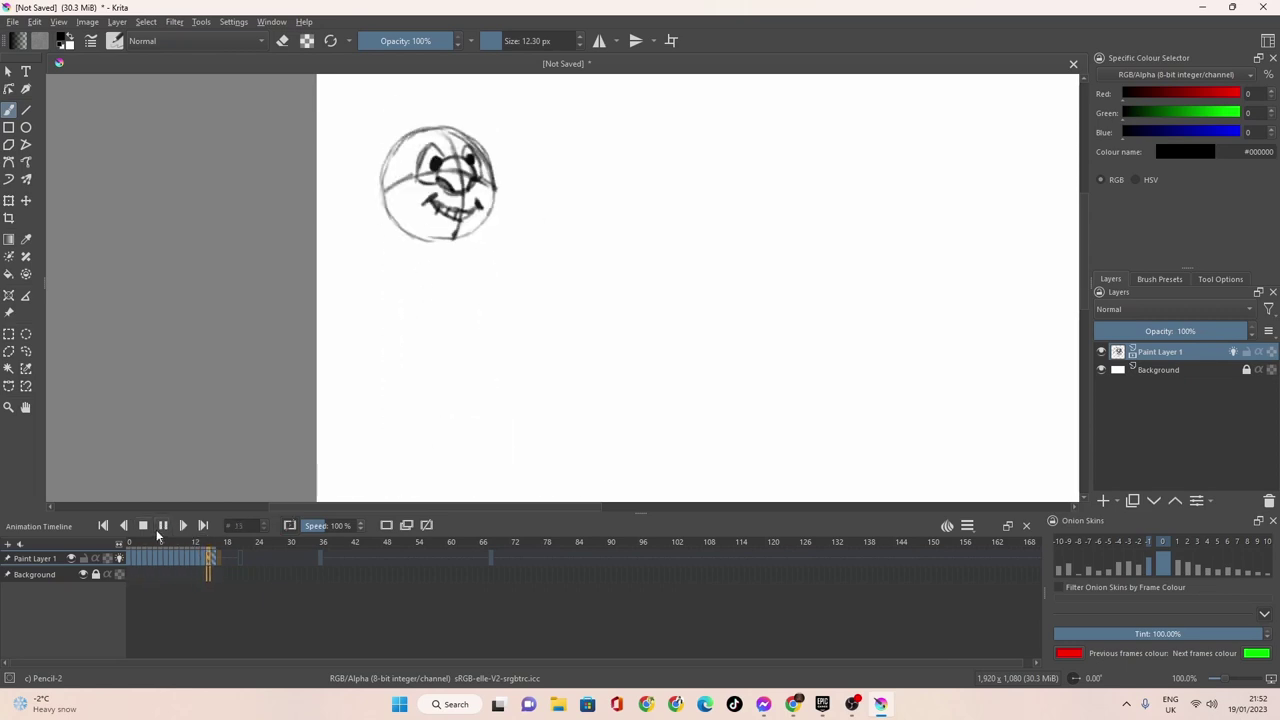
click(160, 528)
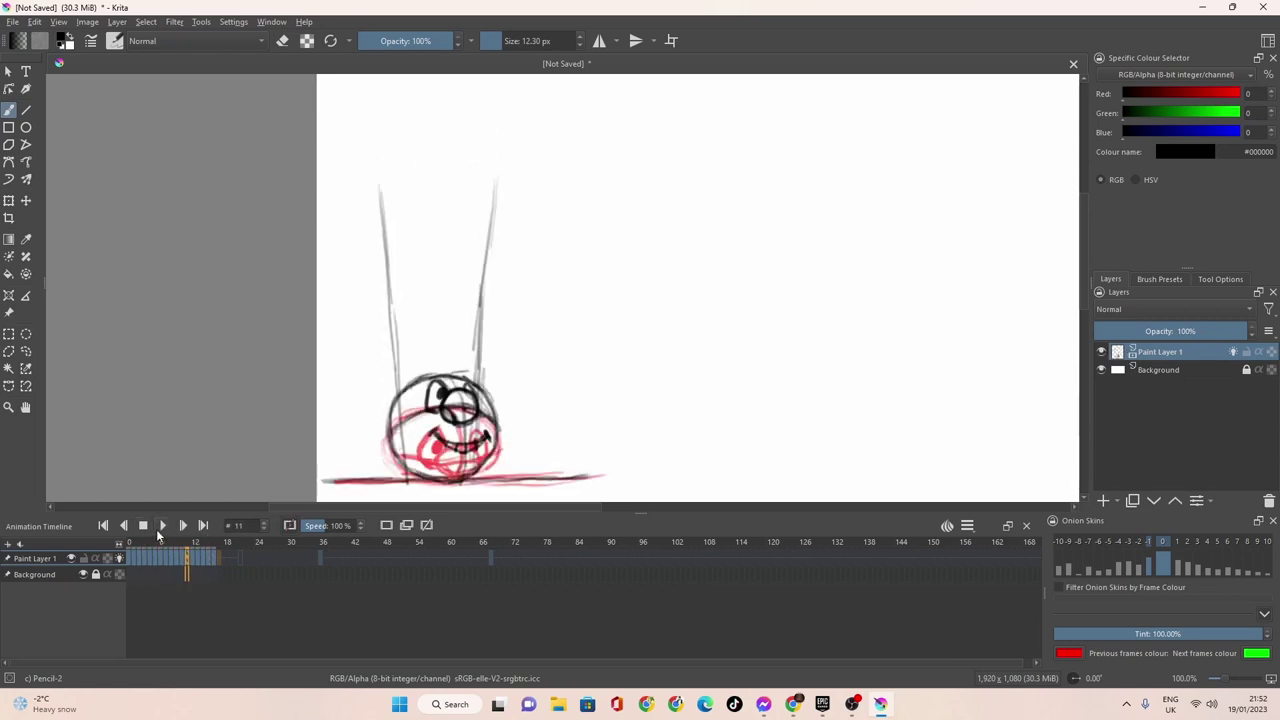
Check the drawings from frame 5 onward and draw the missing ground line under the squashed ball on frame 9.
click(215, 560)
drag(218, 561, 157, 563)
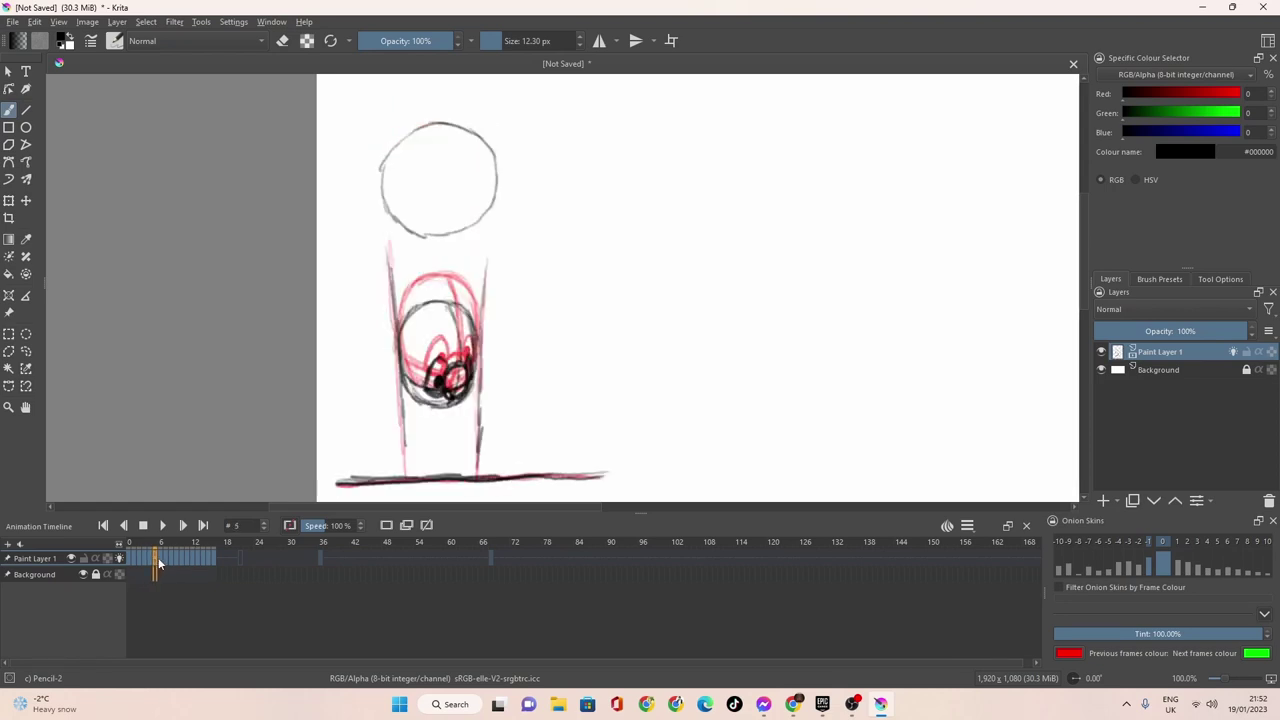
click(161, 560)
click(166, 560)
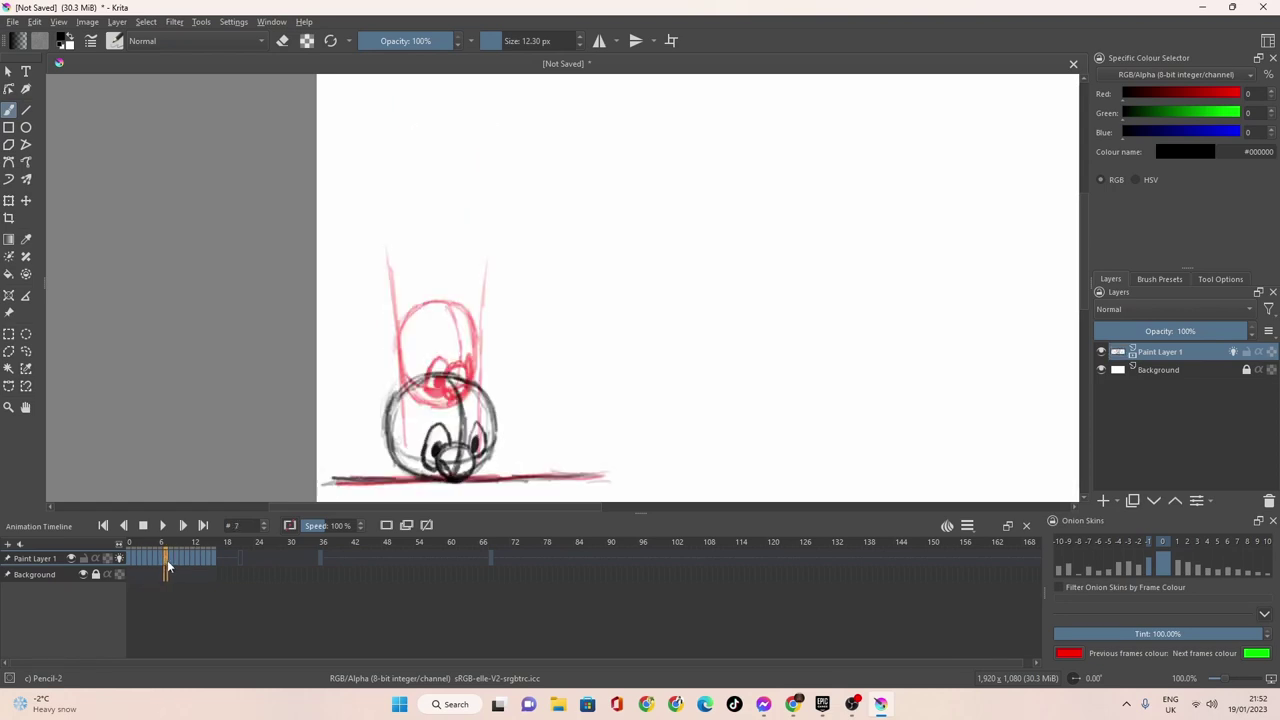
click(171, 560)
click(176, 562)
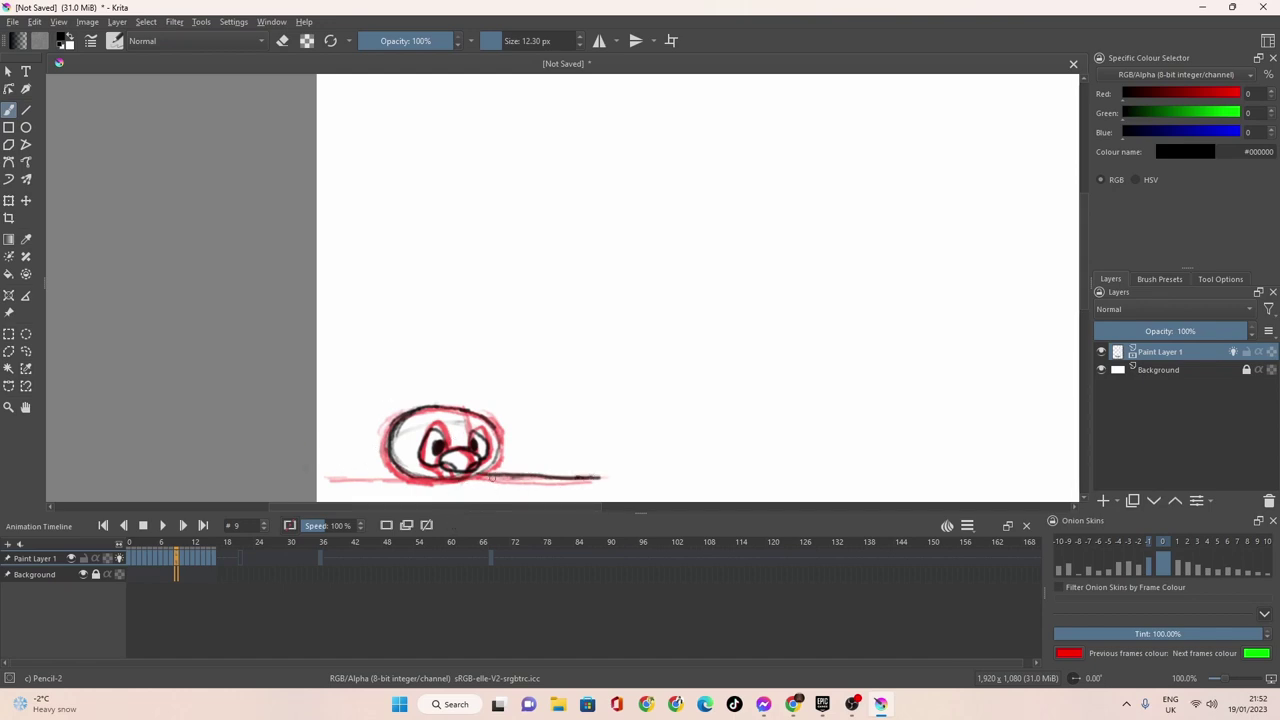
mouse_move(436, 480)
mouse_down()
mouse_move(324, 480)
mouse_move(538, 478)
mouse_up()
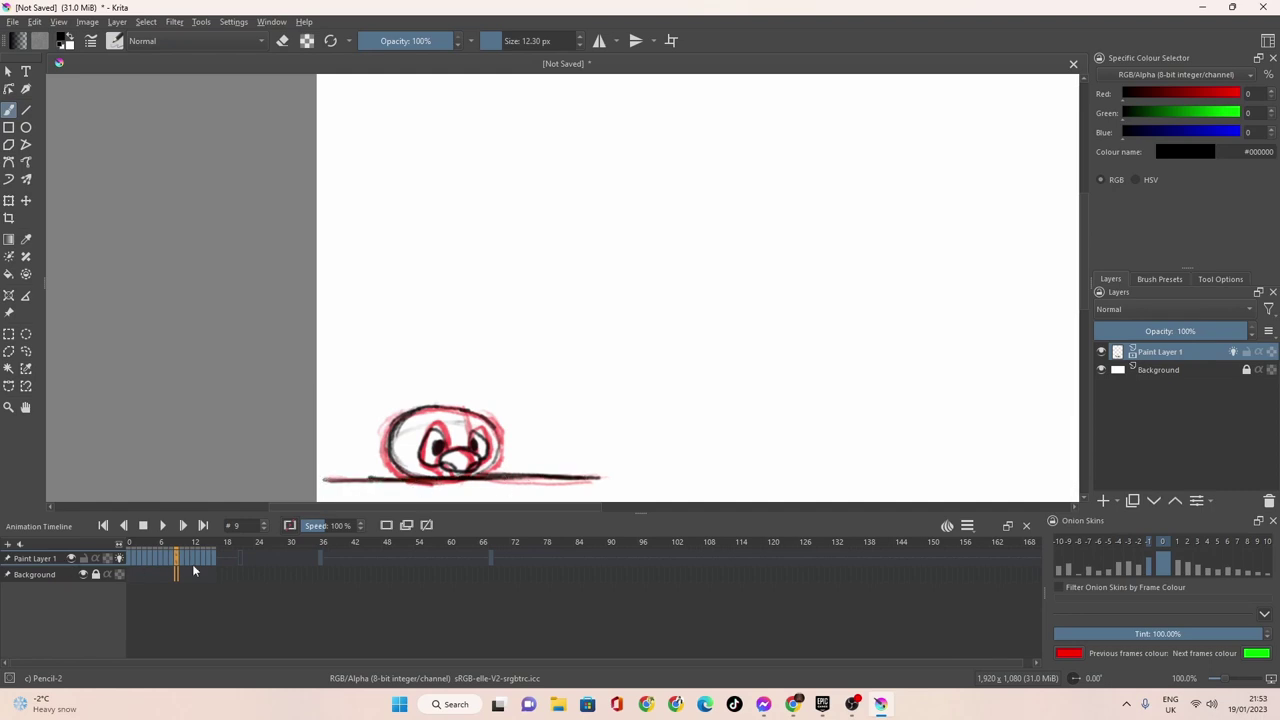
Check frames 10 to 14 for missing ground lines and draw one beneath the stretched ball on frame 13.
click(190, 560)
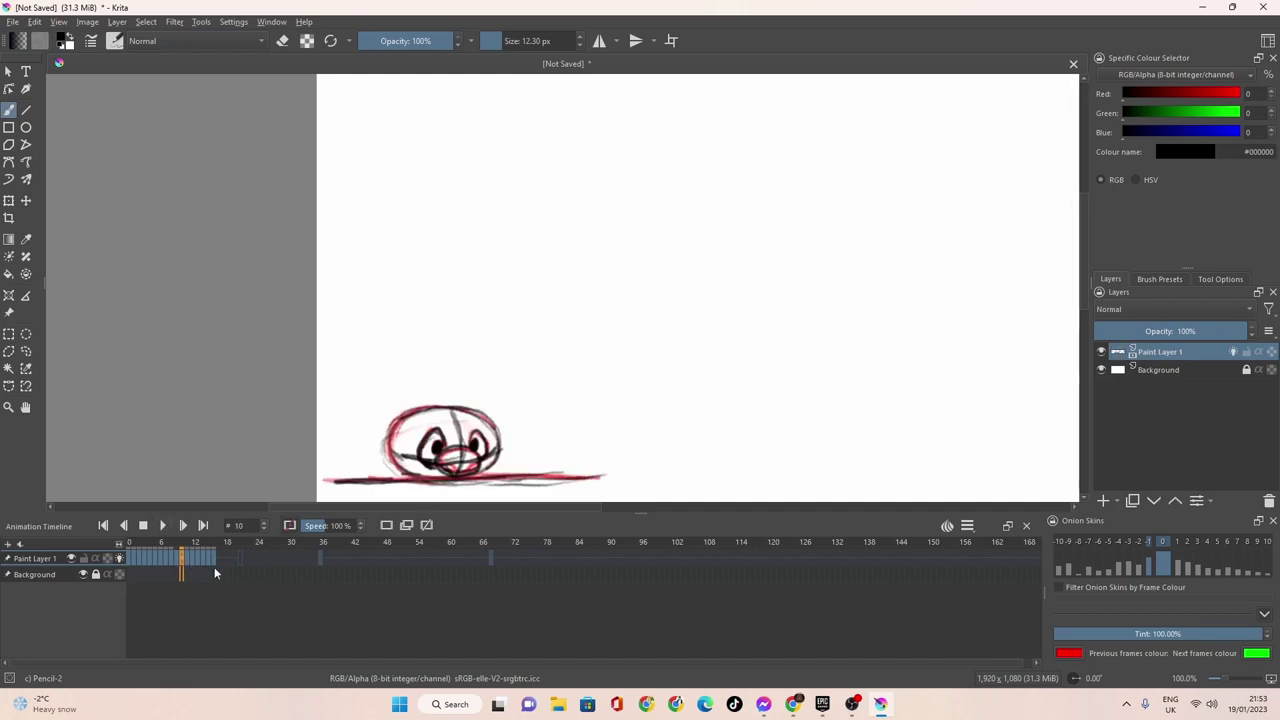
click(185, 558)
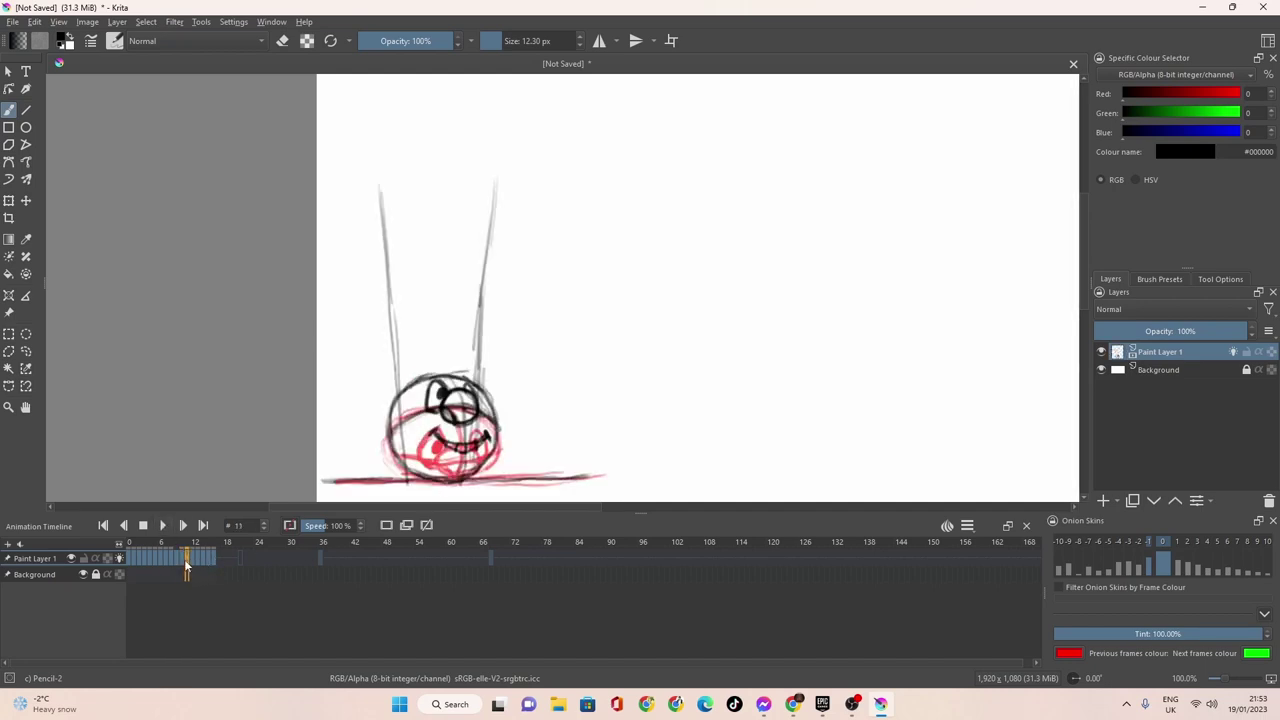
click(183, 559)
click(190, 558)
click(193, 560)
click(197, 558)
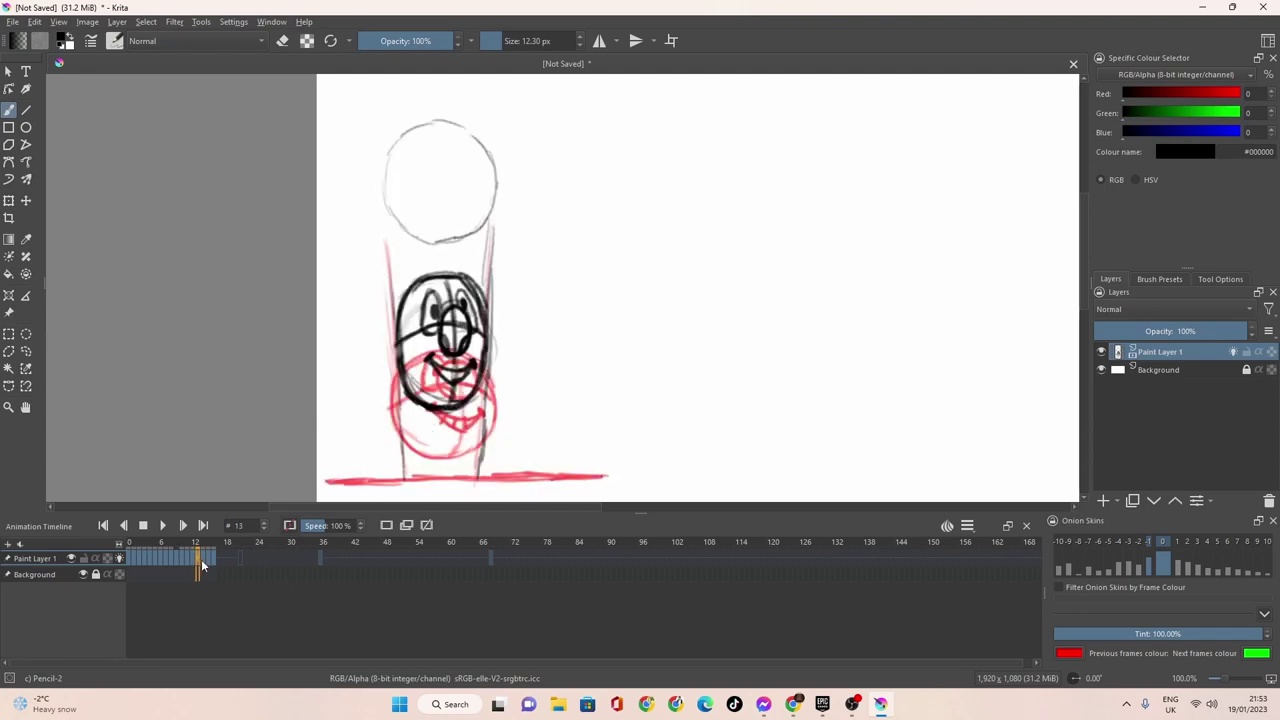
click(202, 560)
click(197, 559)
drag(586, 474, 528, 467)
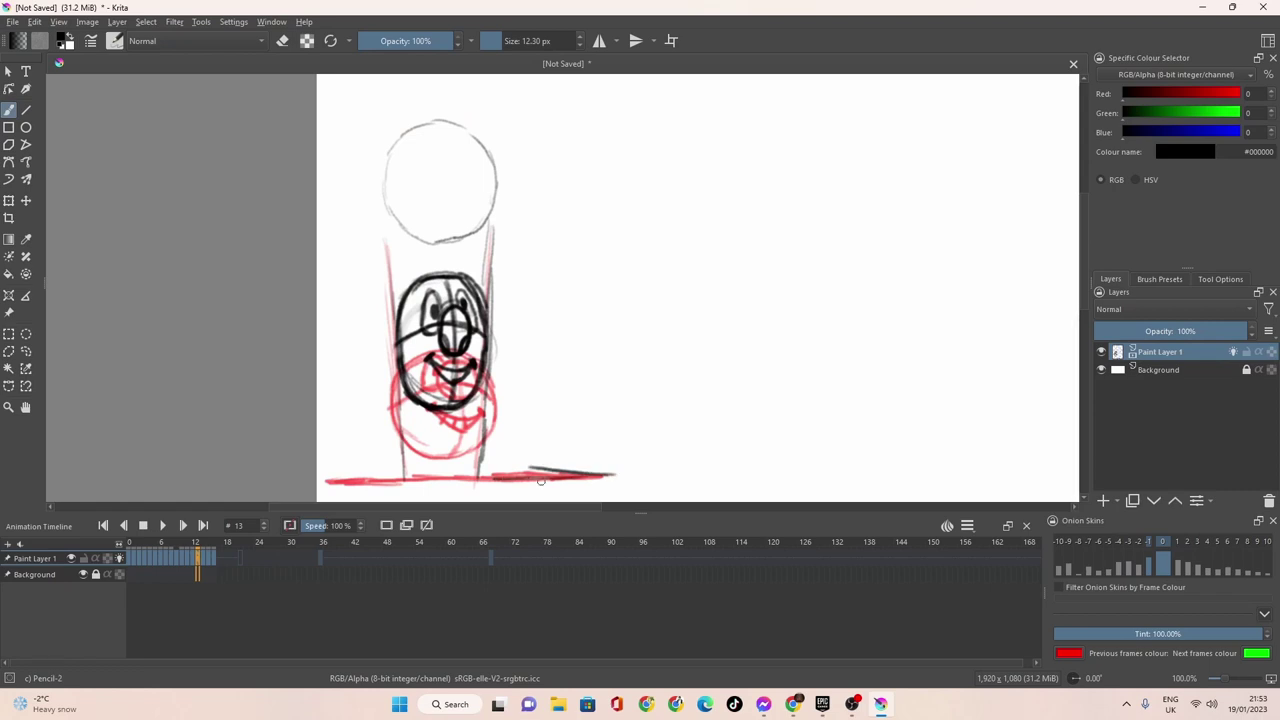
mouse_move(421, 481)
mouse_down()
mouse_move(329, 482)
mouse_move(434, 480)
mouse_up()
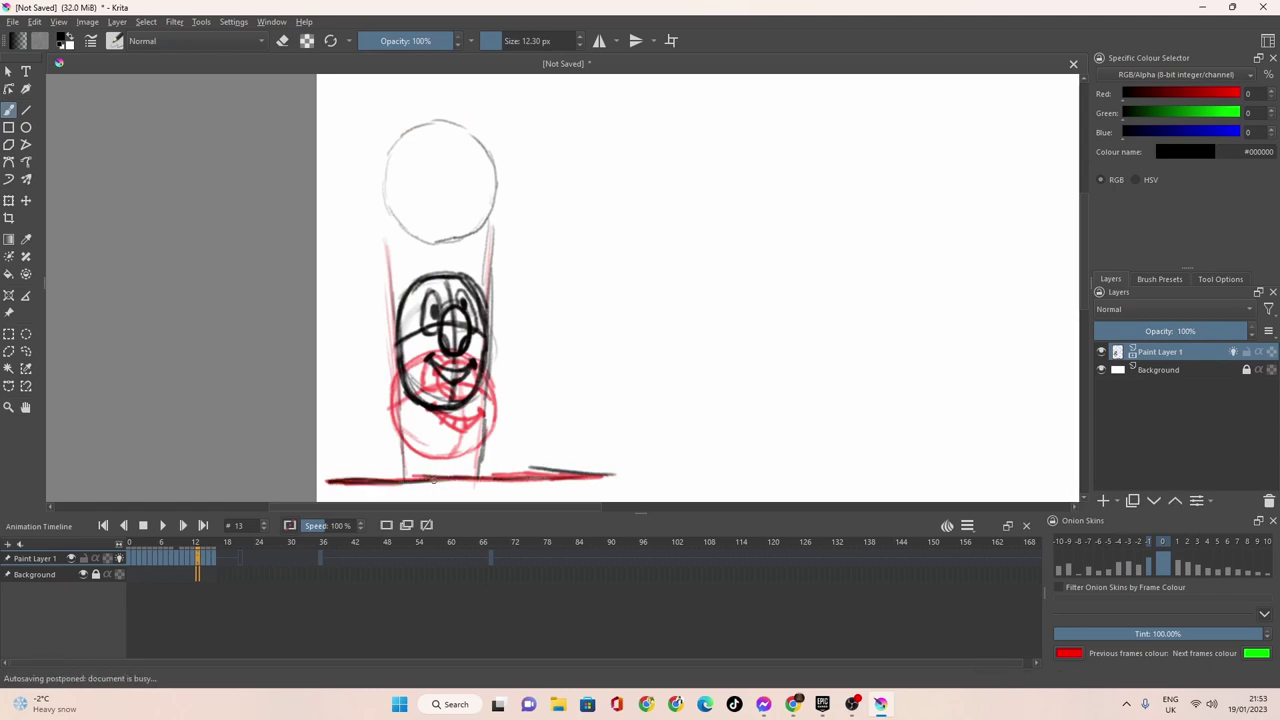
Draw the missing ground lines beneath the ball on frames 14 and 15 and check the held frames.
click(208, 557)
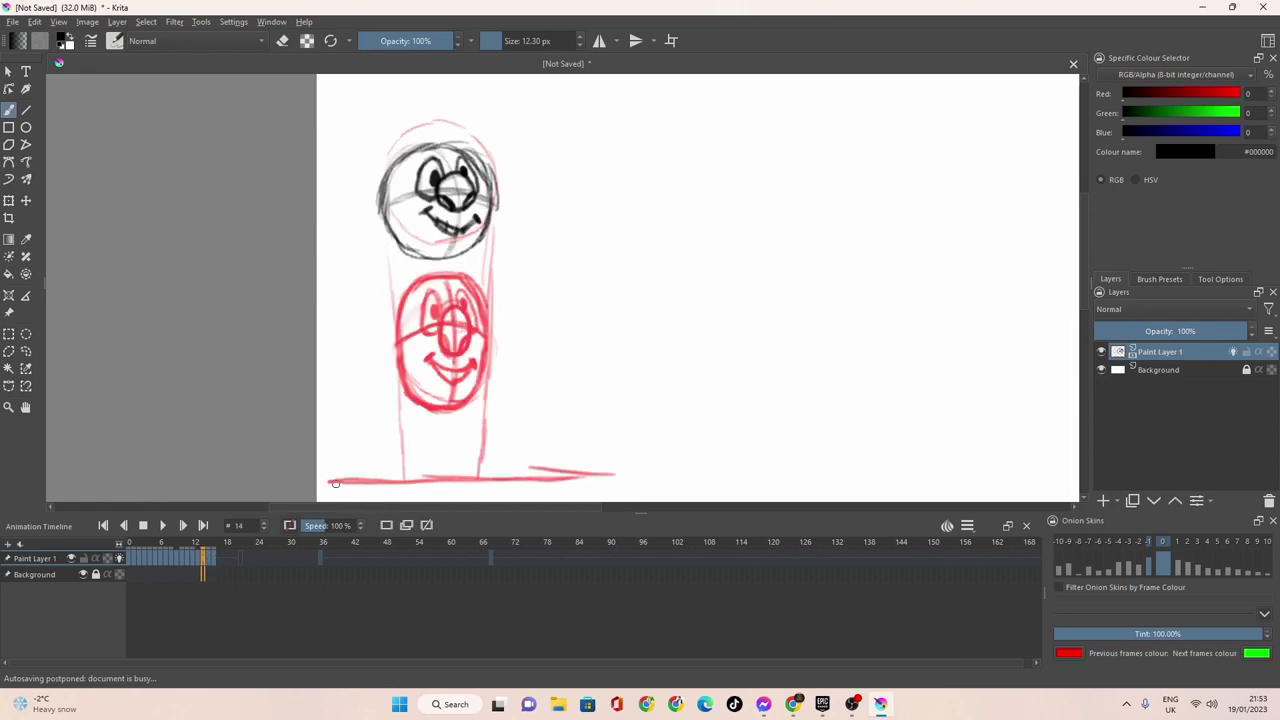
drag(325, 480, 612, 473)
click(210, 558)
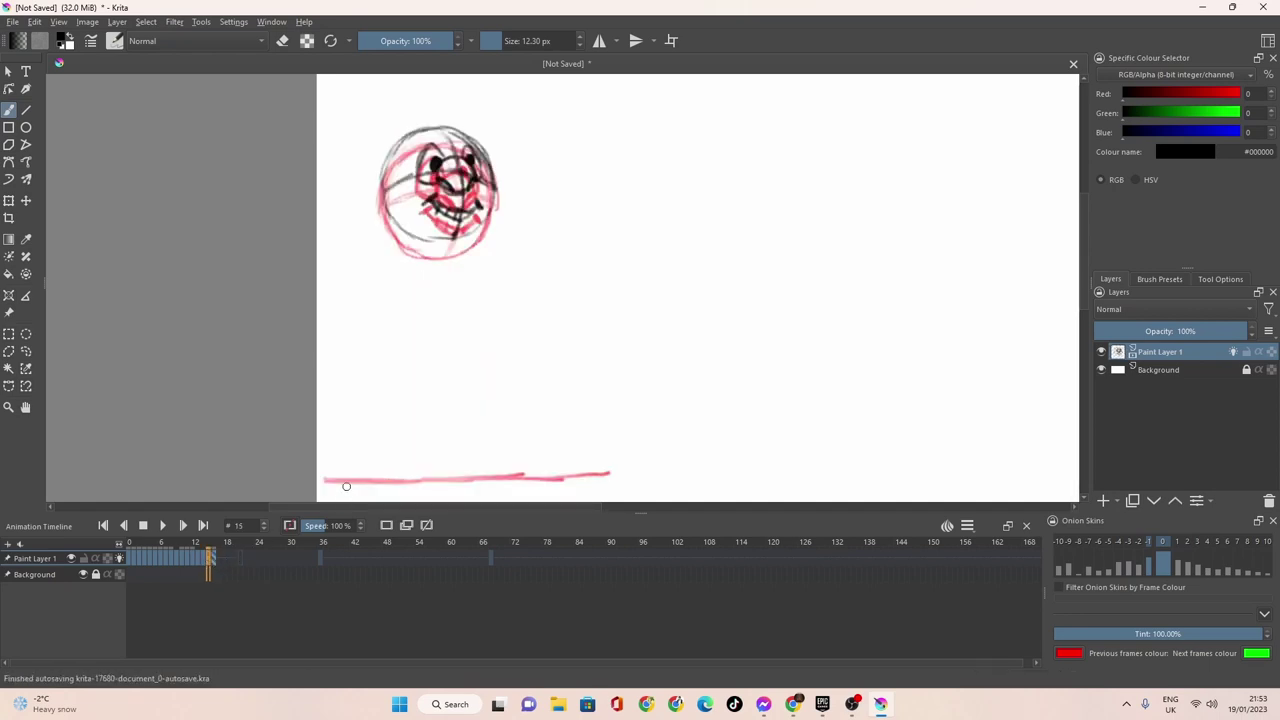
mouse_move(320, 483)
mouse_down()
mouse_move(611, 474)
mouse_move(372, 484)
mouse_up()
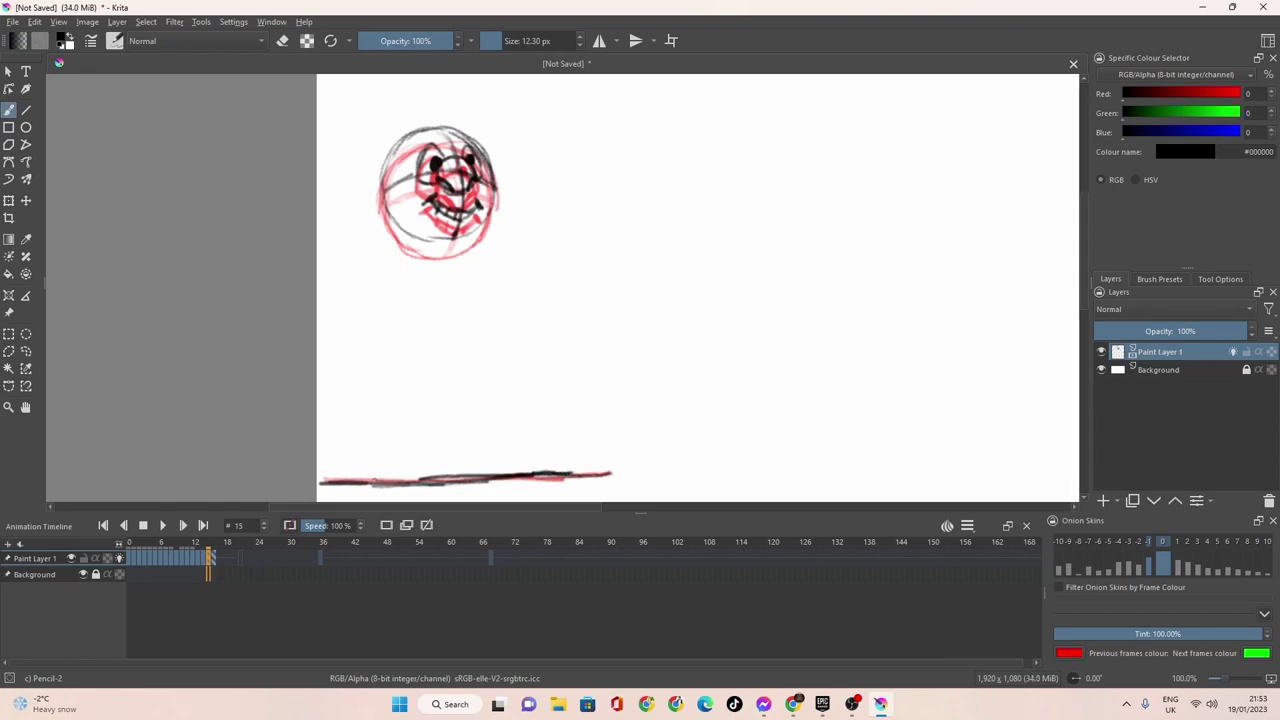
click(216, 559)
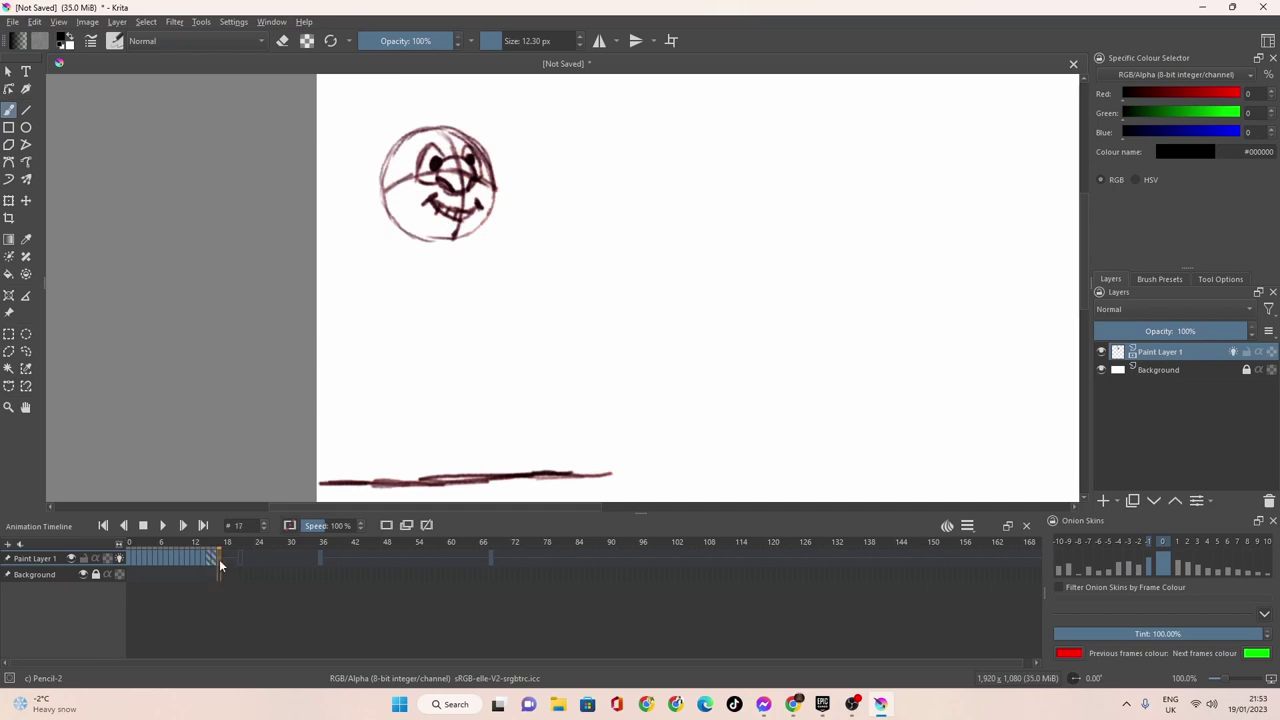
click(208, 559)
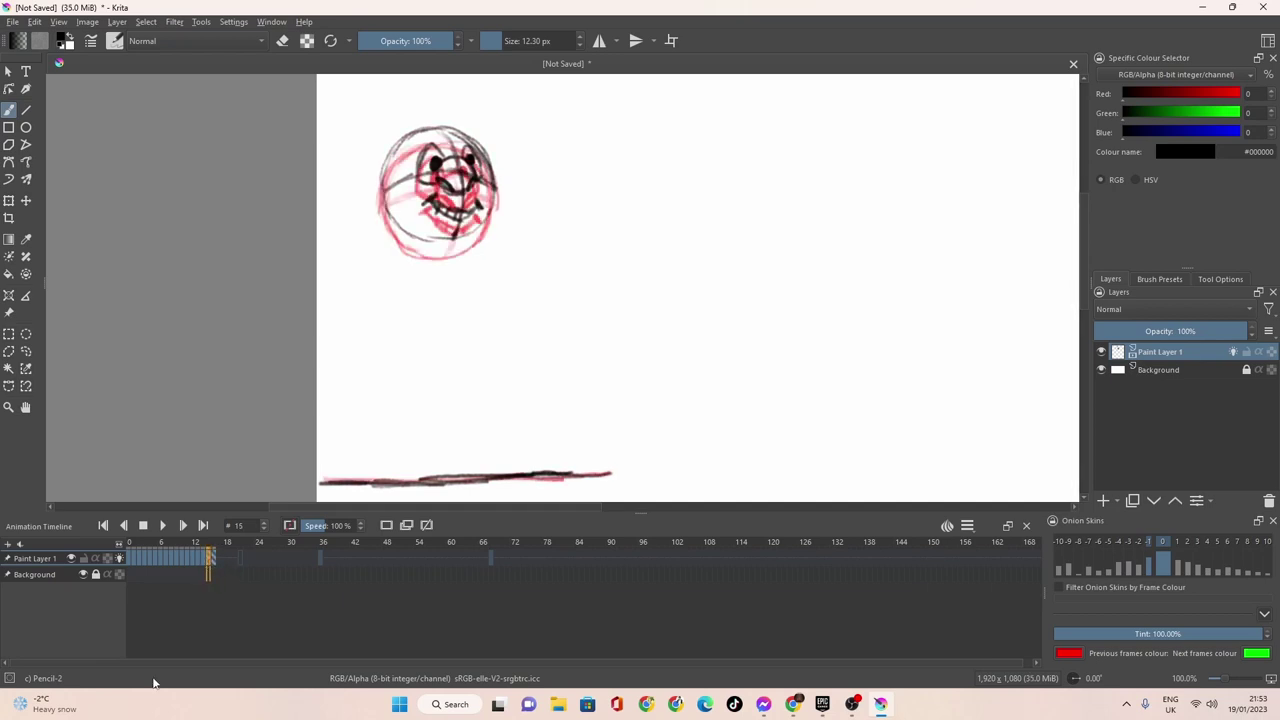
Play the loop, review individual drawings across the timeline and turn off the onion skins.
click(170, 524)
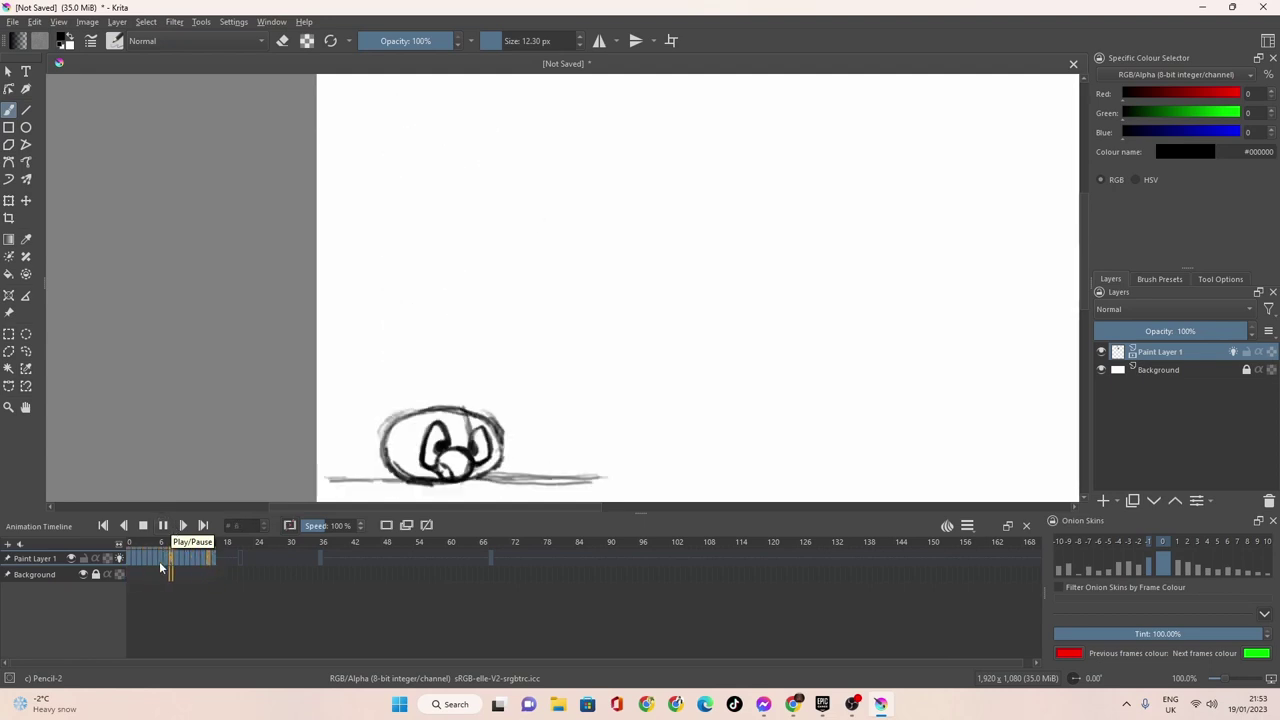
click(172, 527)
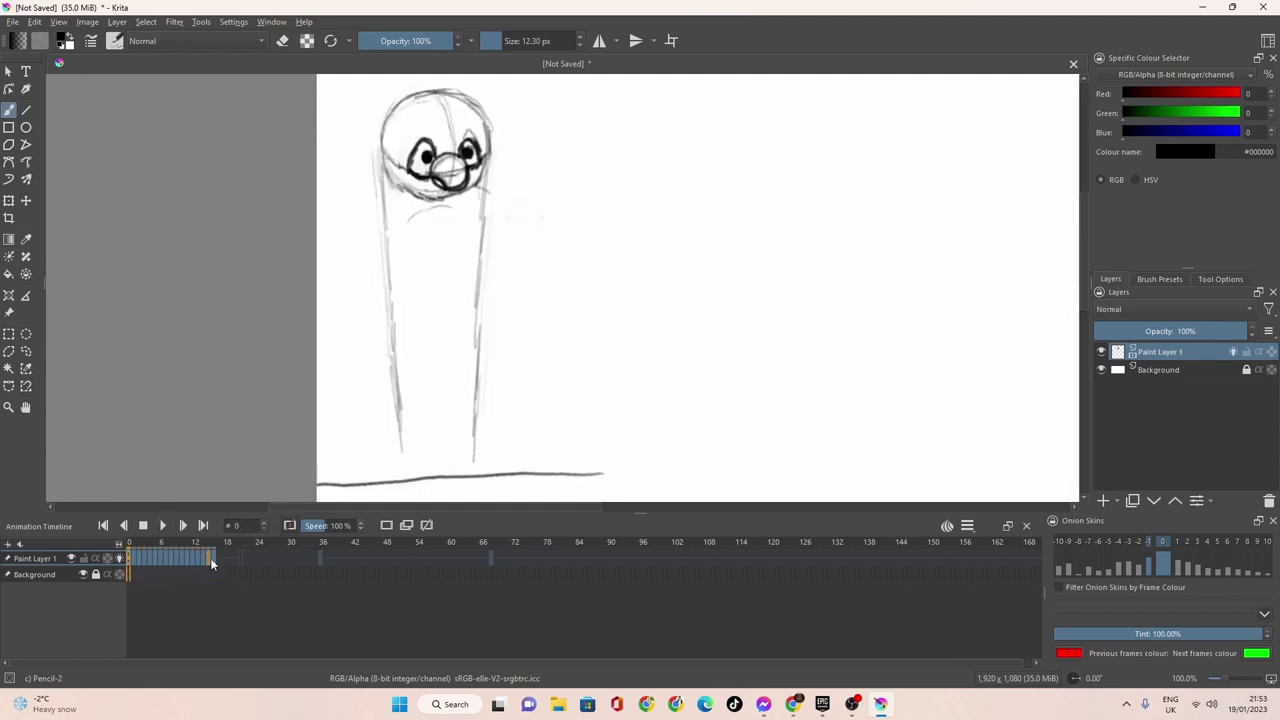
click(210, 558)
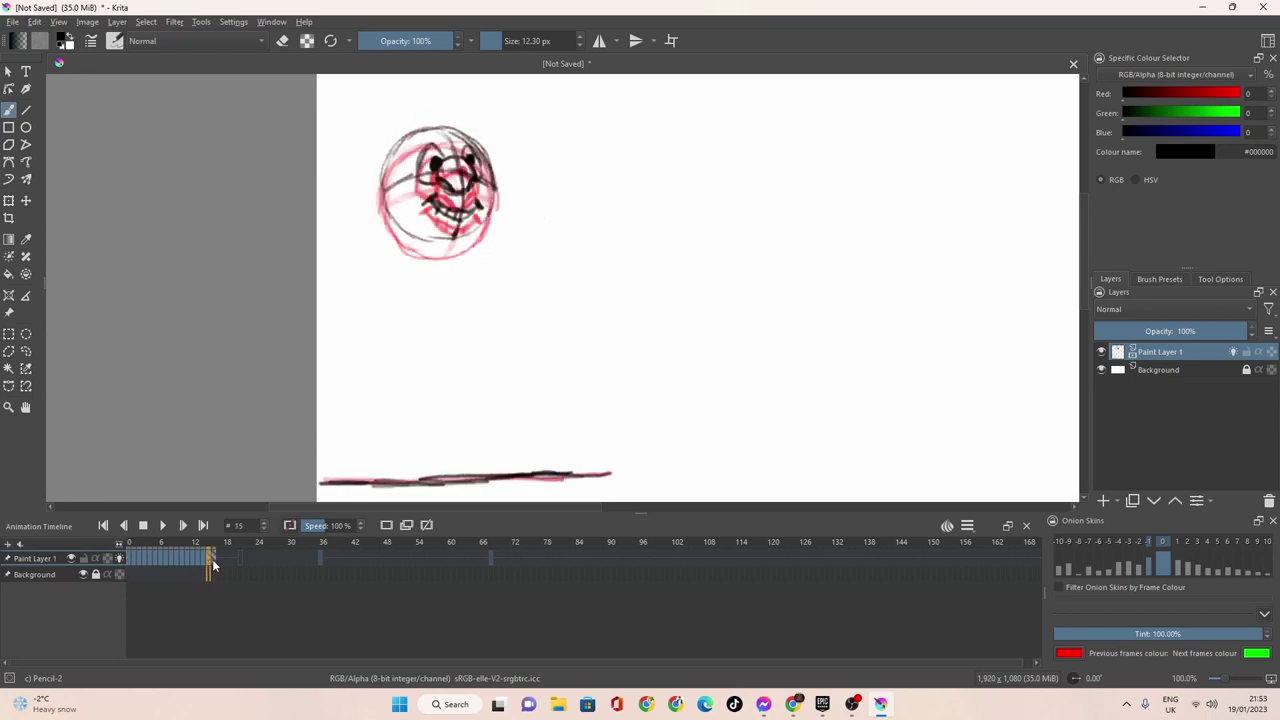
click(212, 559)
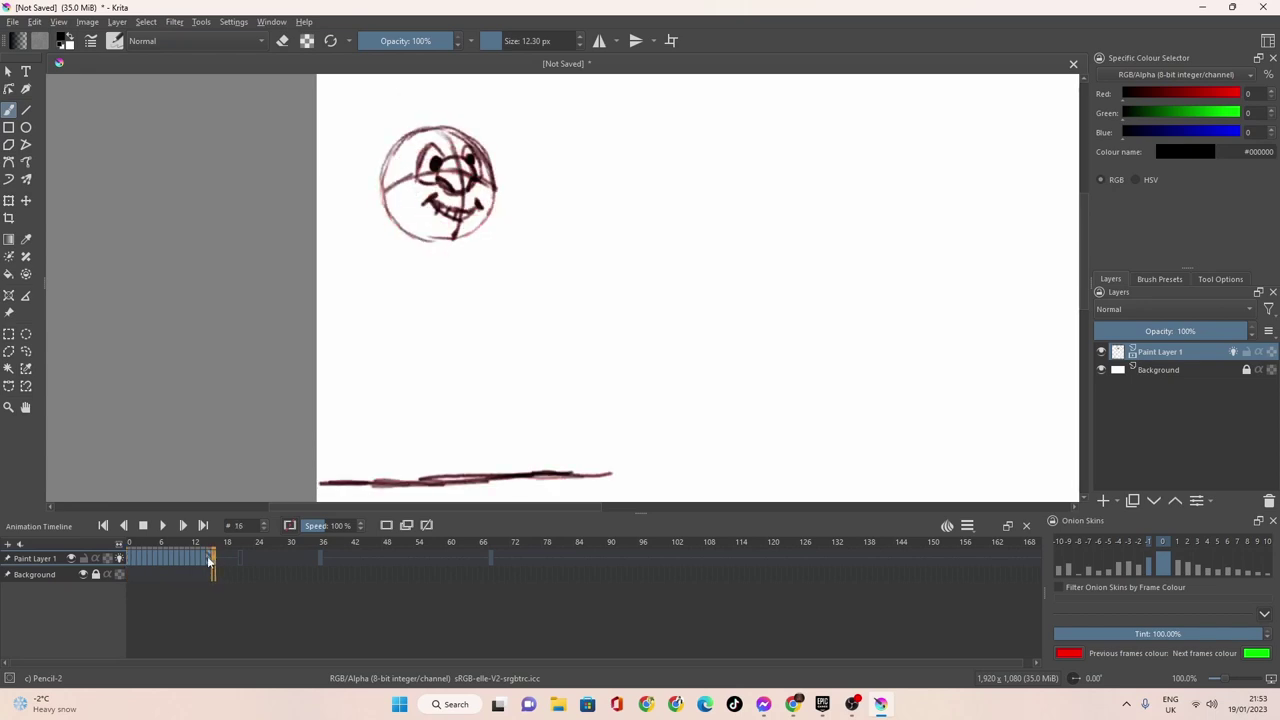
click(156, 558)
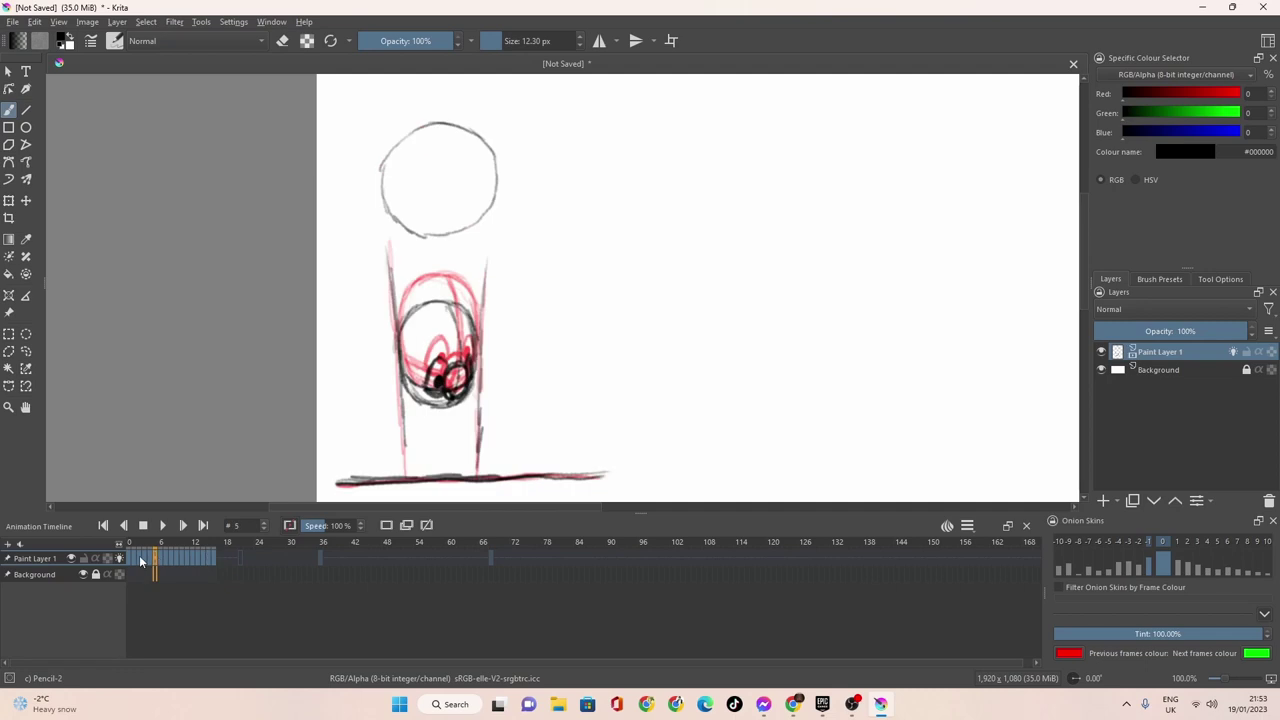
drag(163, 558, 169, 559)
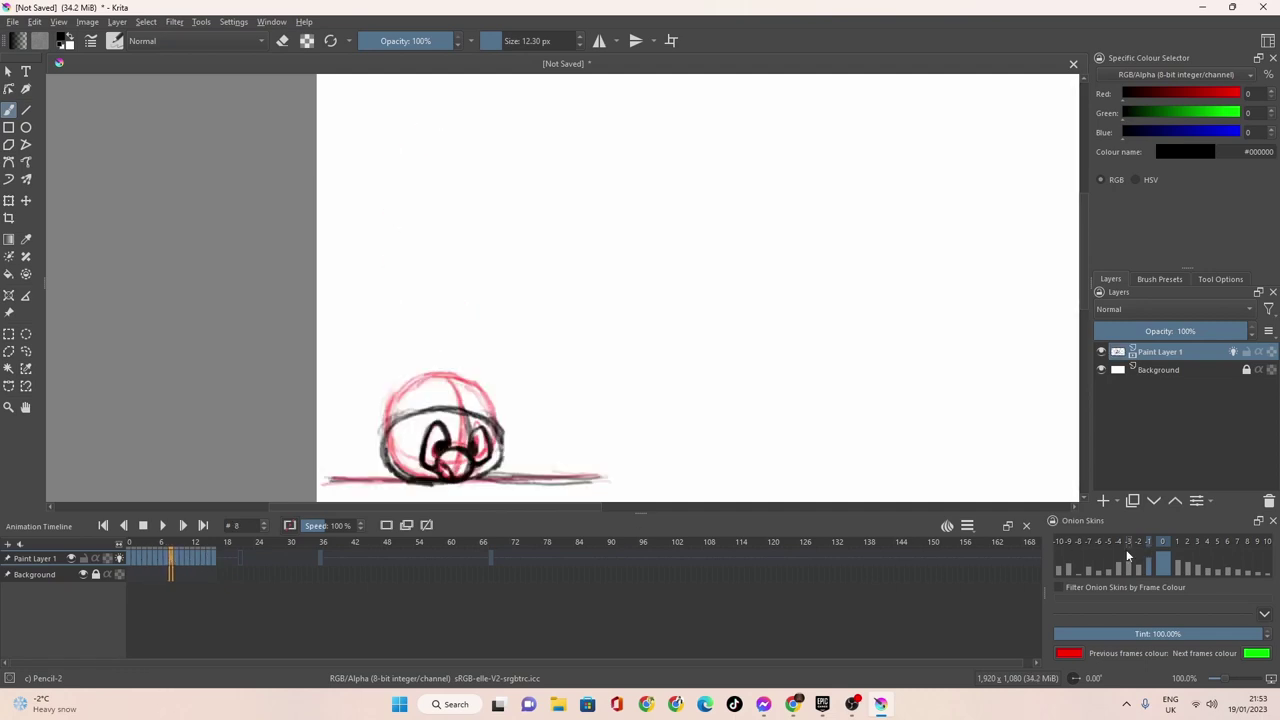
click(1157, 549)
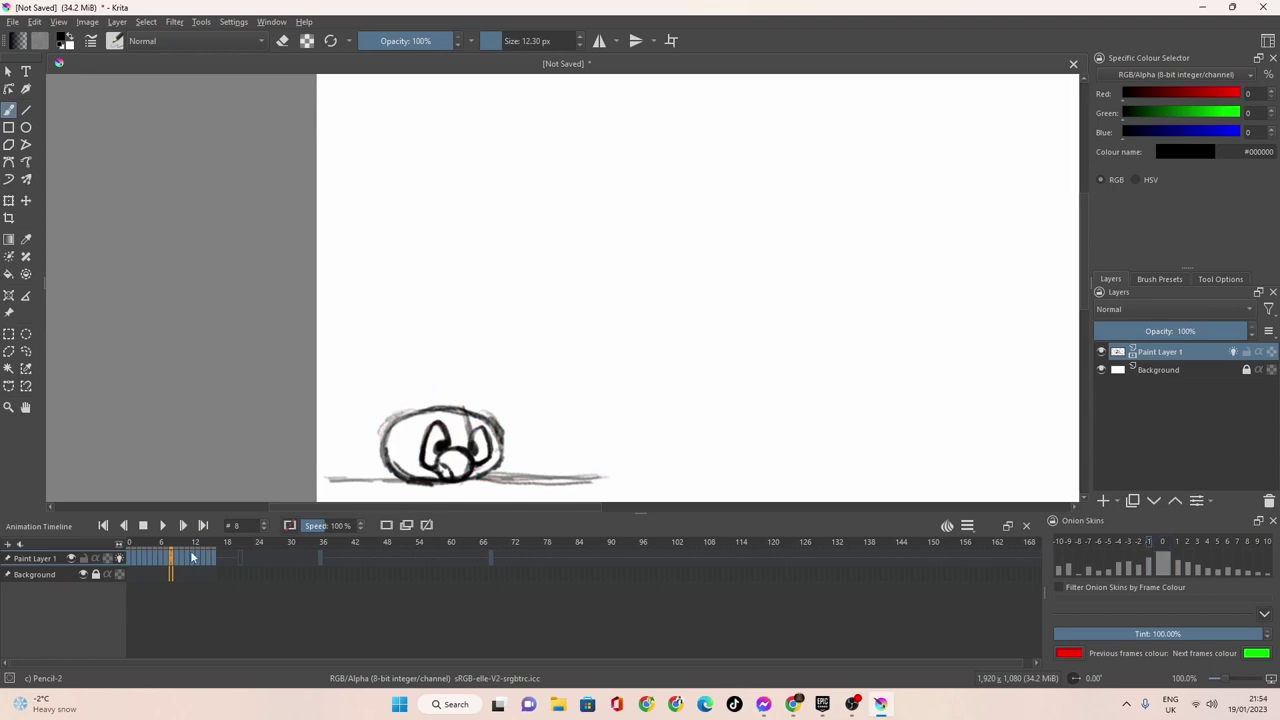
Clone the keyframe of frame 0 and paste it at frame 17.
click(131, 559)
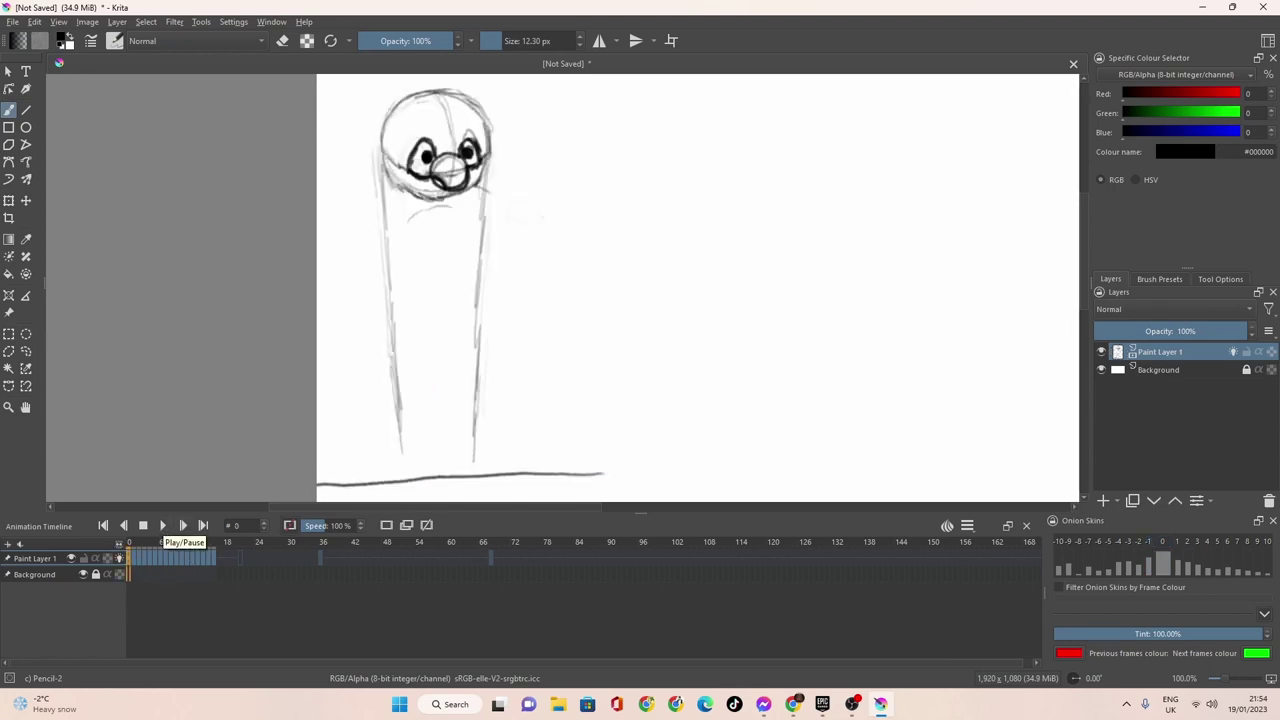
right_click(130, 564)
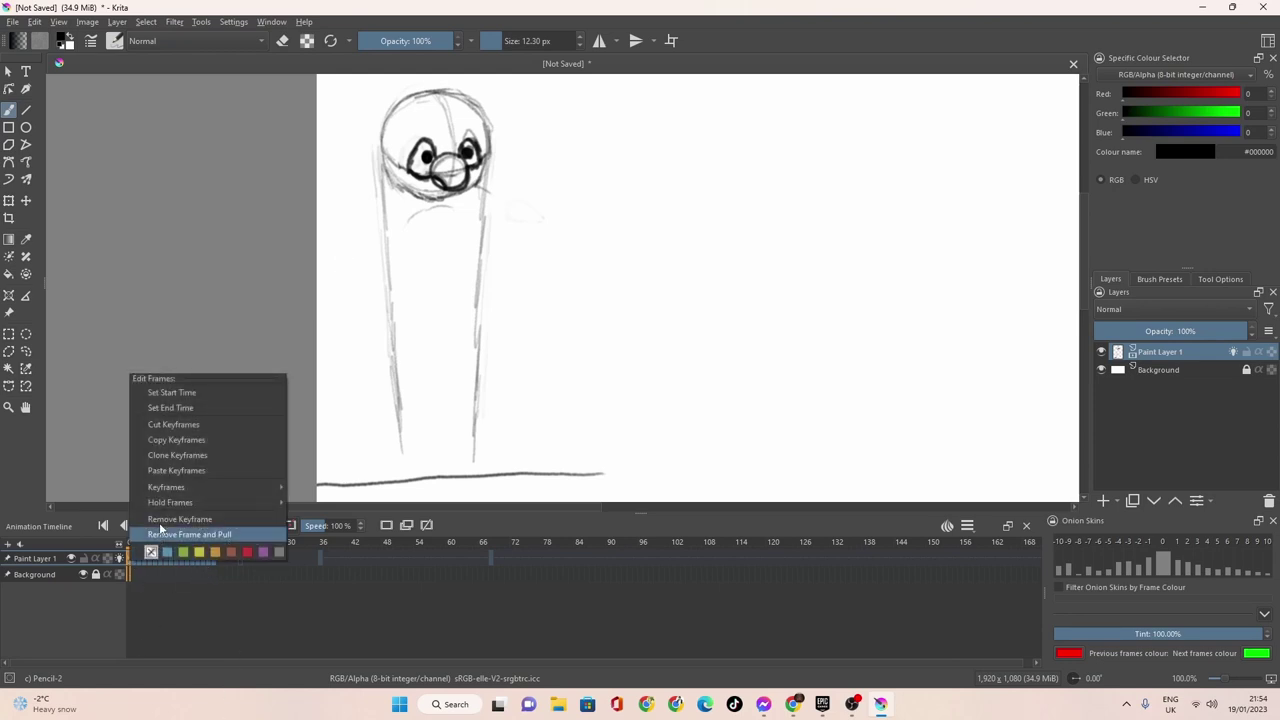
click(170, 456)
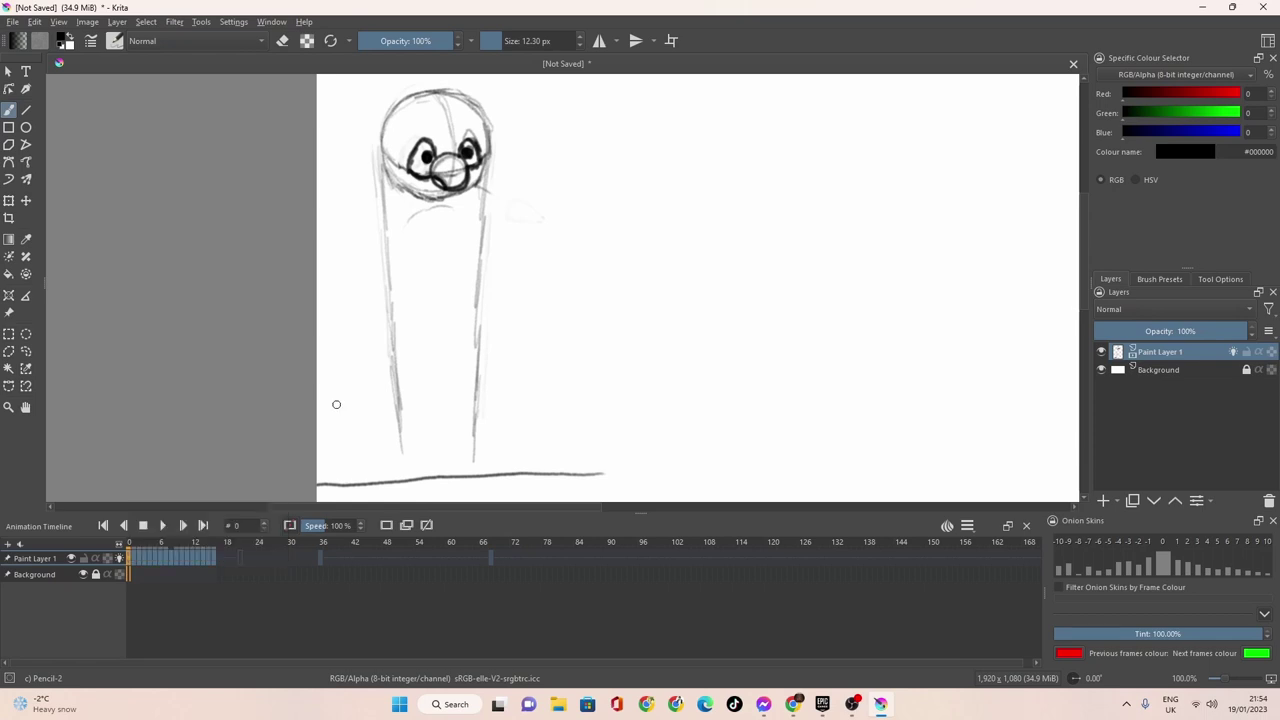
click(220, 557)
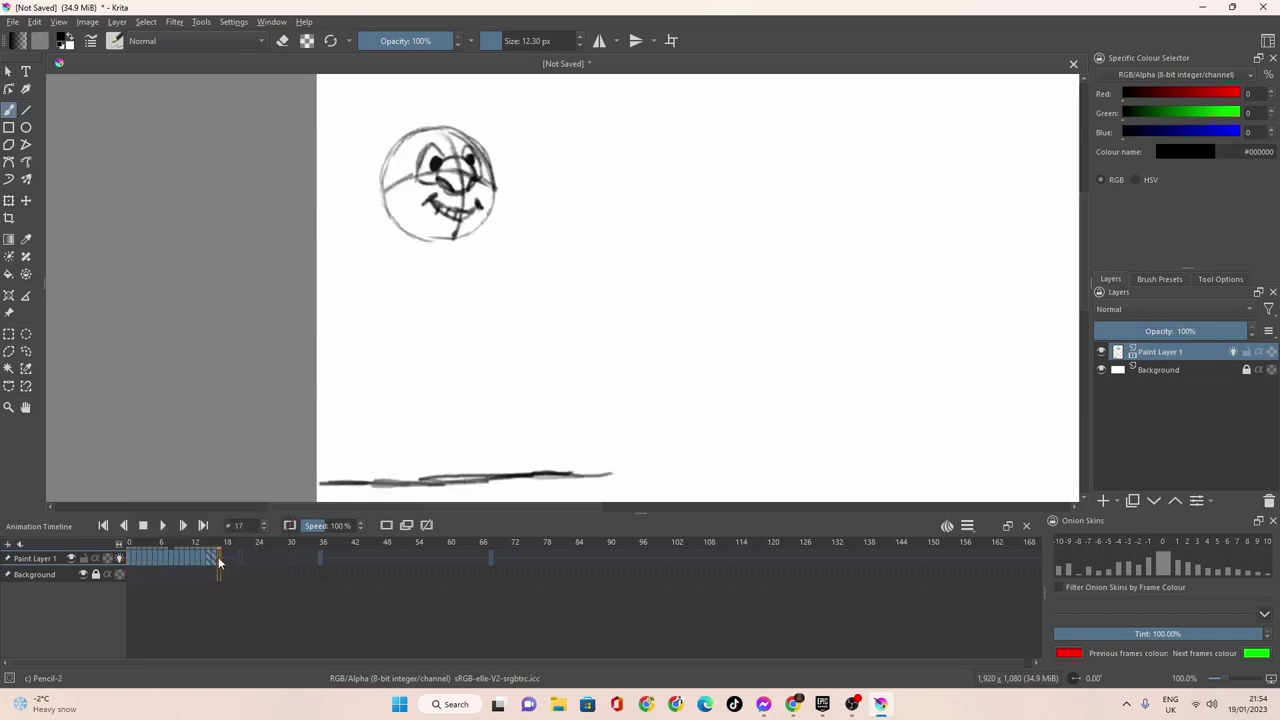
right_click(219, 557)
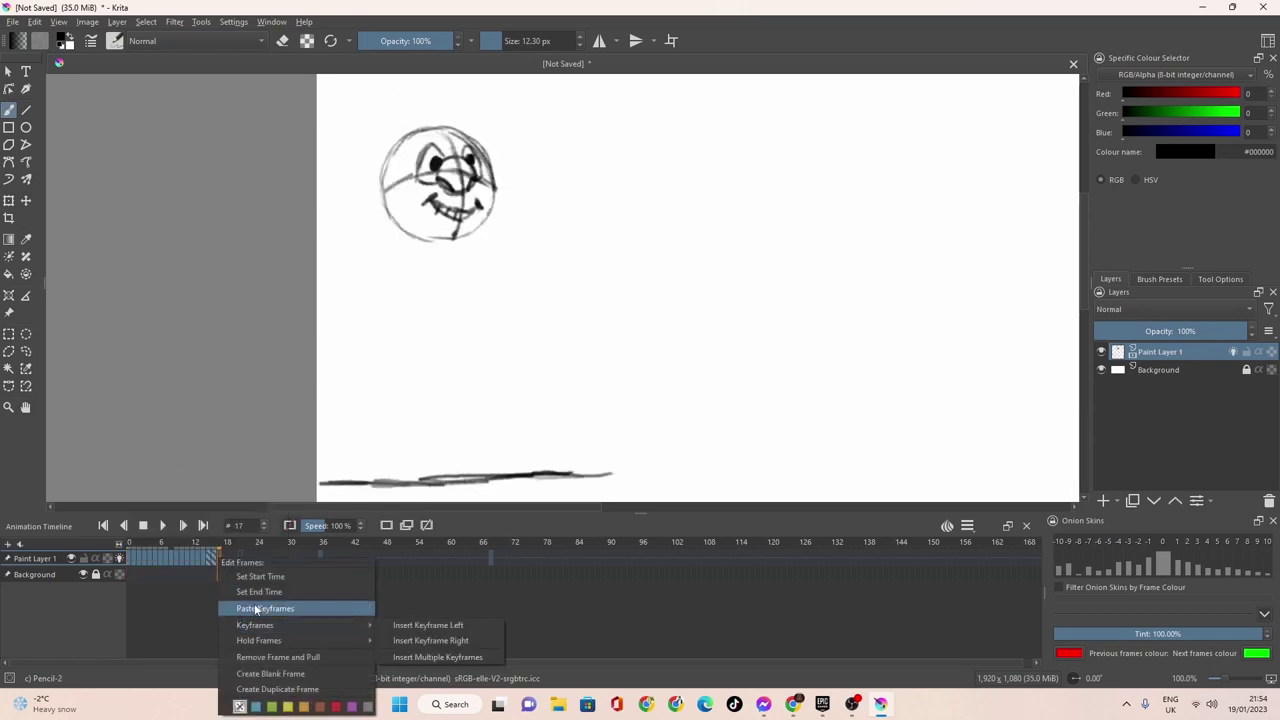
click(256, 609)
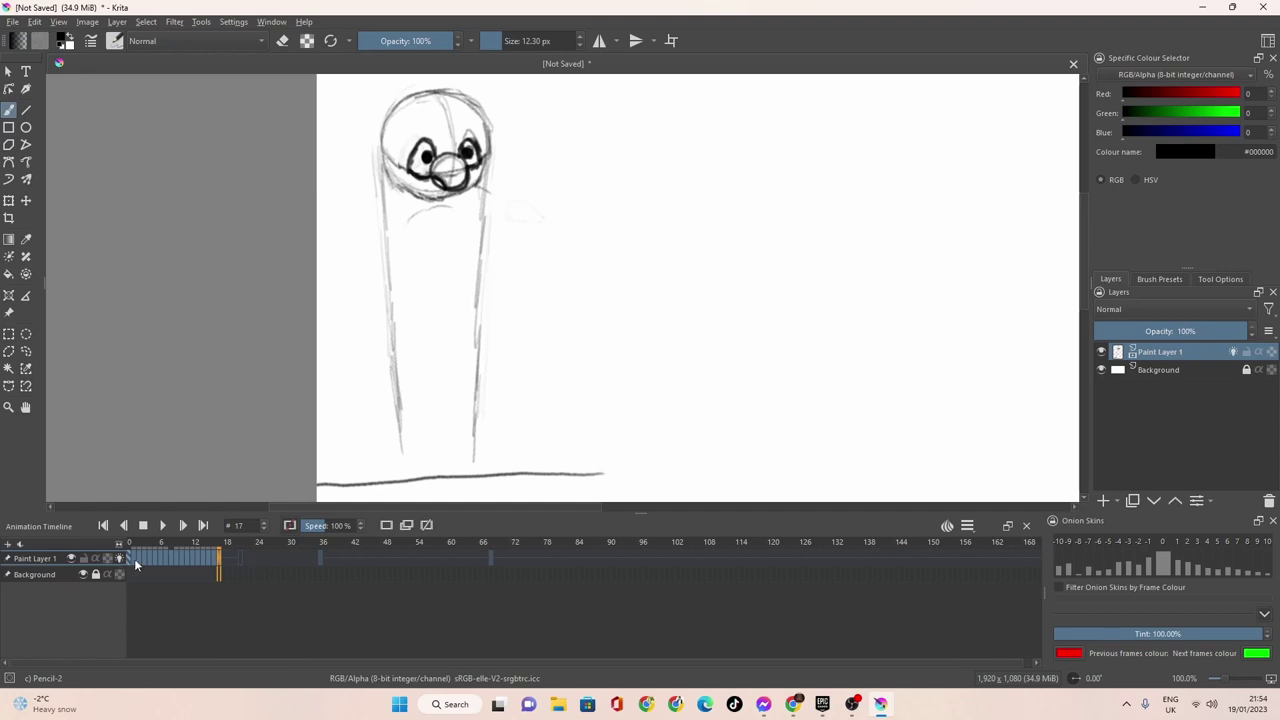
Clone the keyframe of frame 1 and paste it at frame 18.
click(134, 558)
right_click(134, 558)
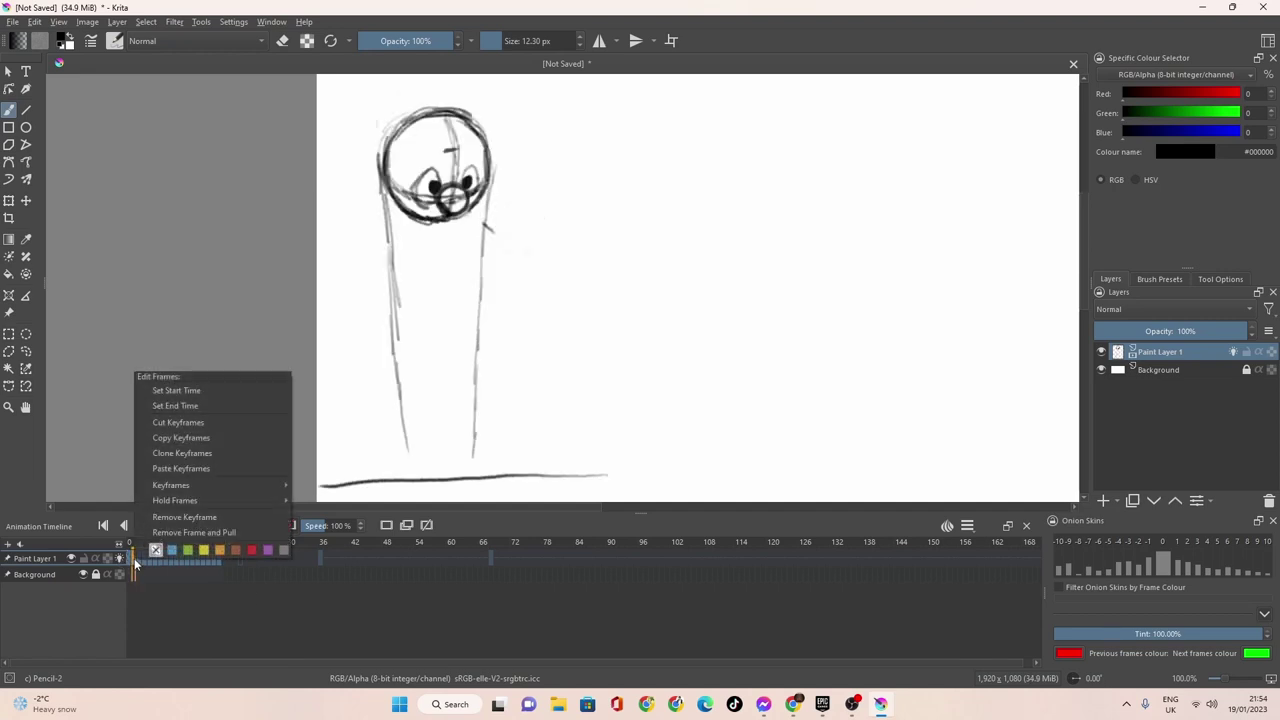
click(193, 441)
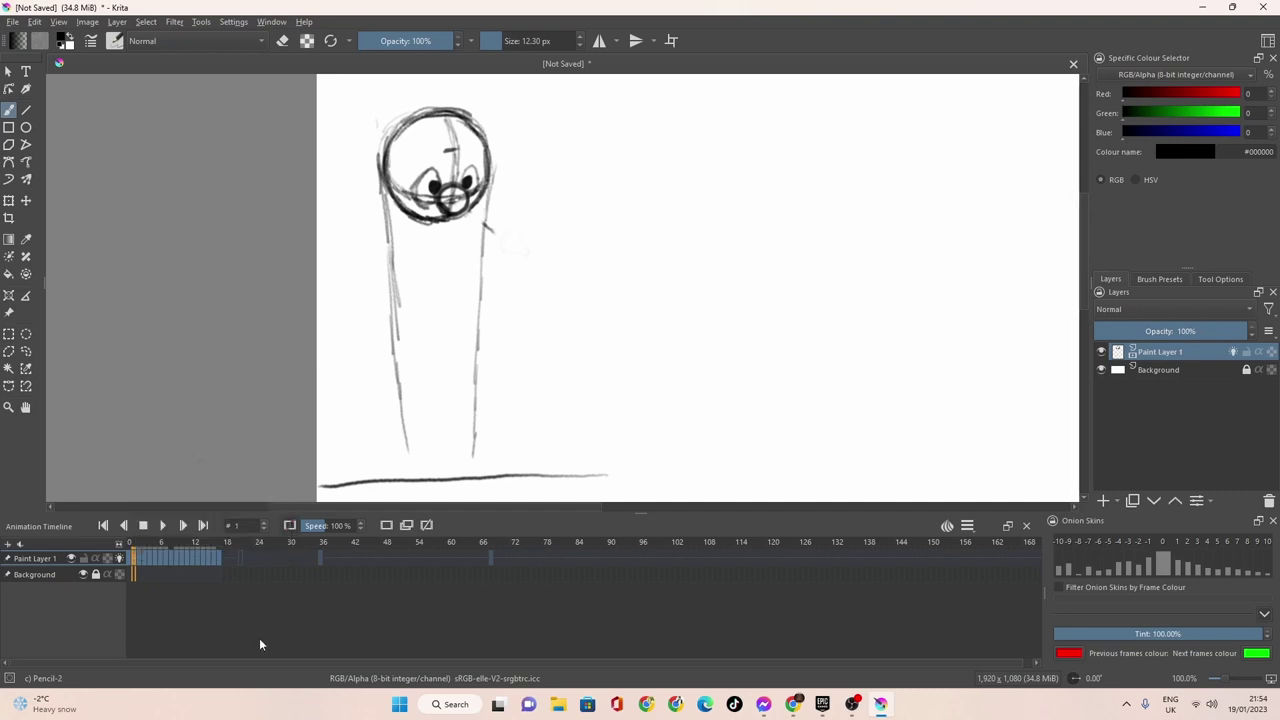
click(224, 561)
right_click(225, 561)
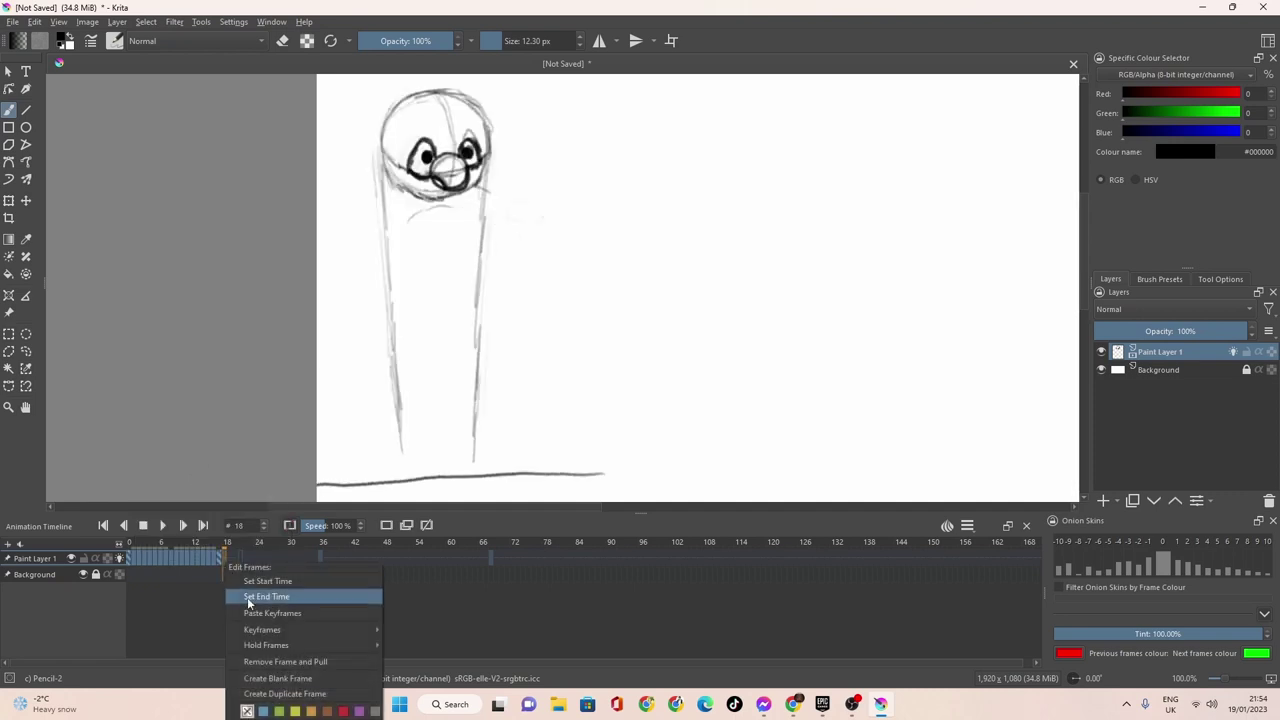
mouse_move(251, 632)
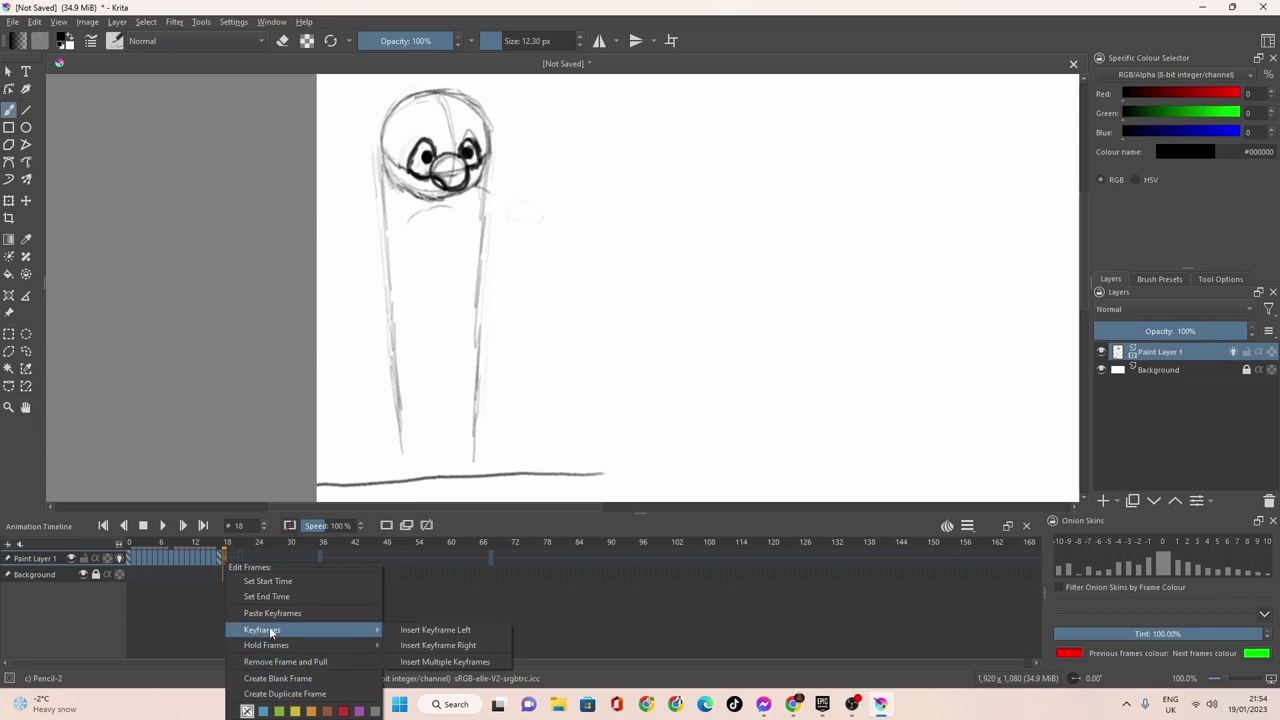
click(272, 612)
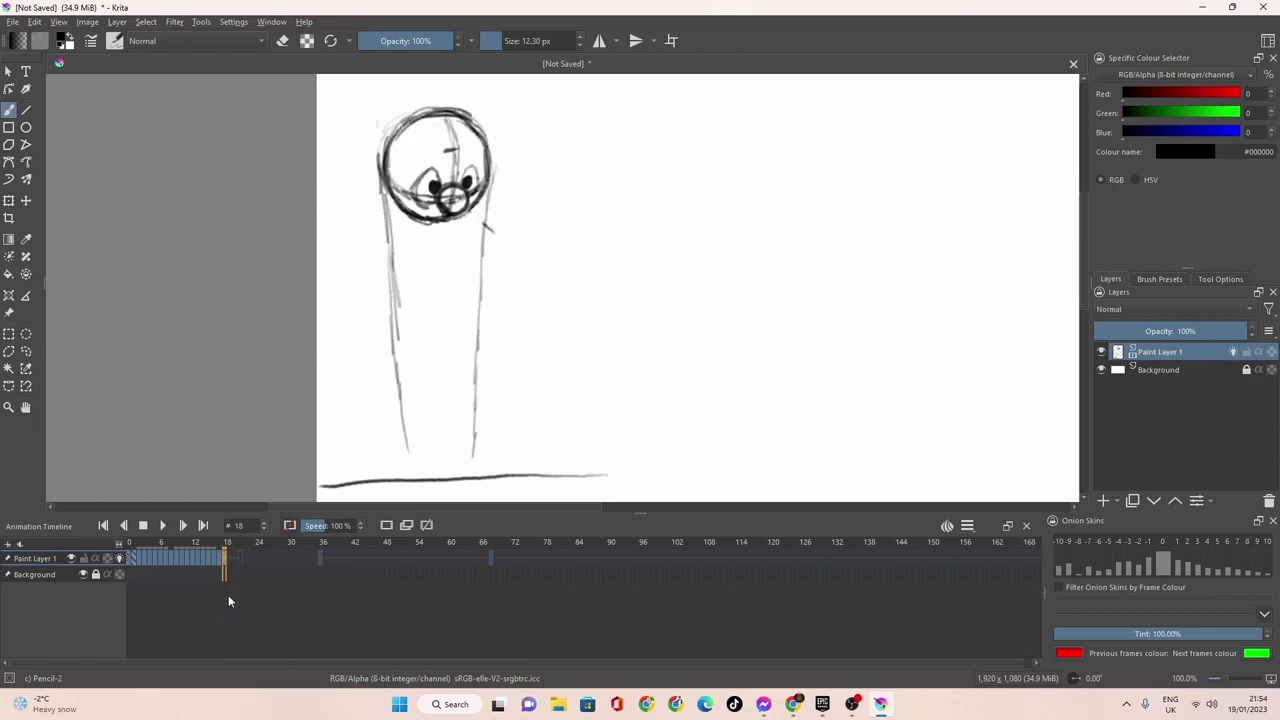
Select frame 2 and open its keyframe editing options for cloning.
click(140, 563)
right_click(140, 563)
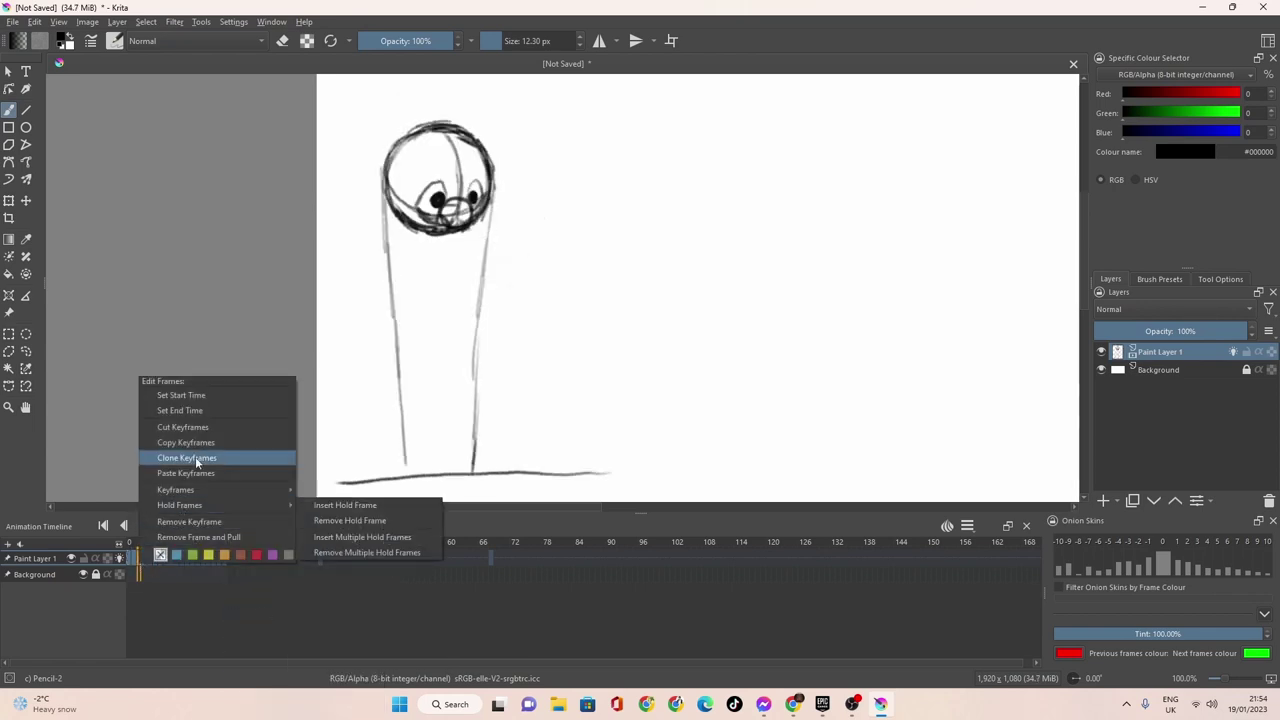
Copy the keyframe at frame 2 of Paint Layer 1 and paste it at frame 19.
click(168, 442)
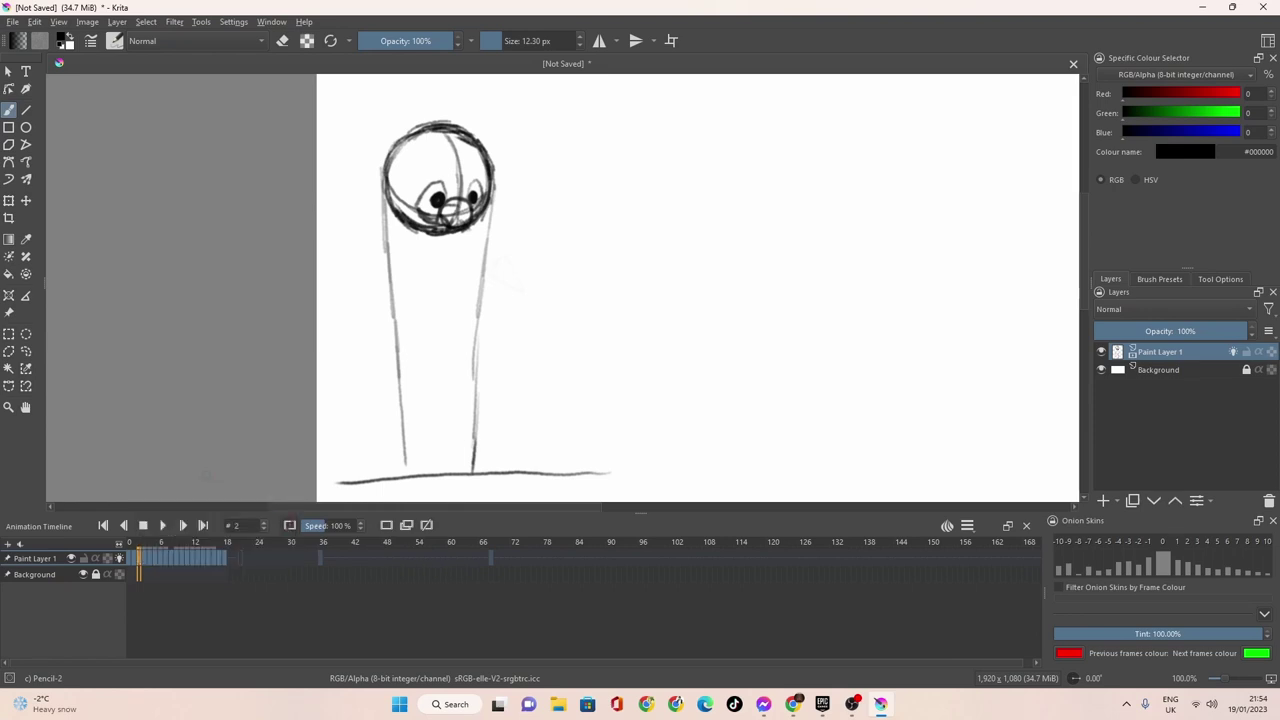
click(228, 557)
right_click(228, 557)
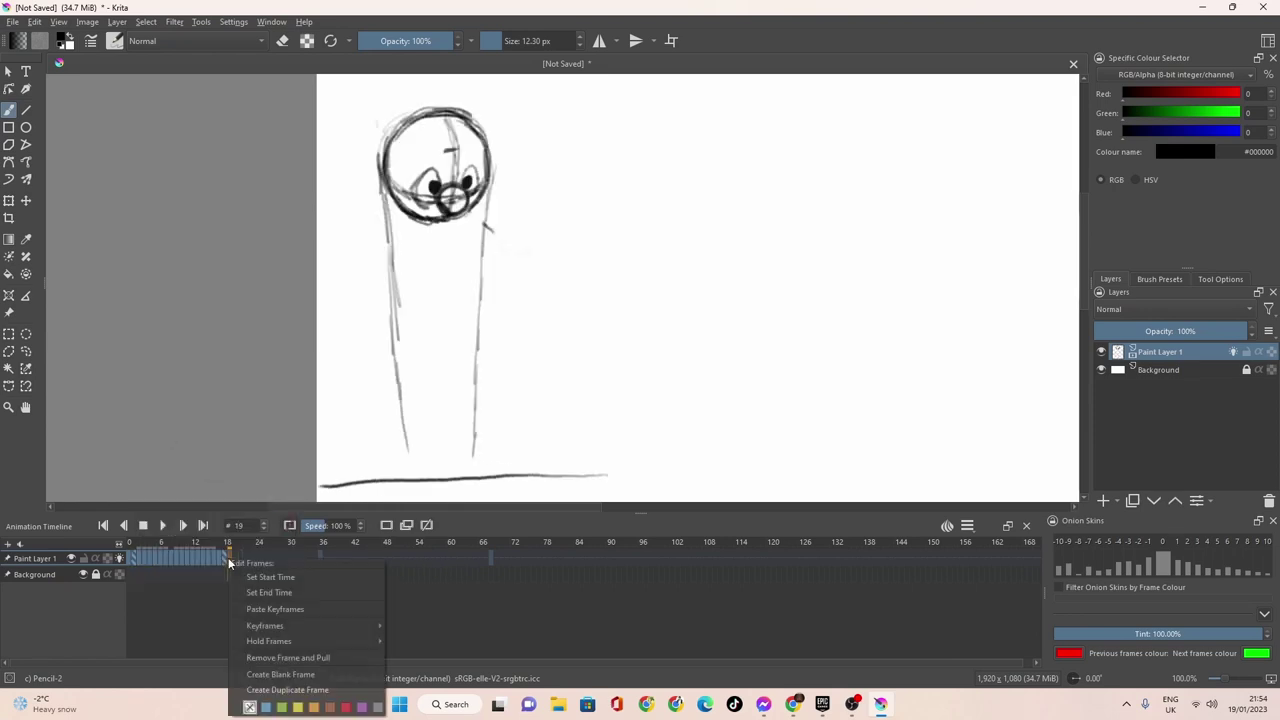
click(245, 609)
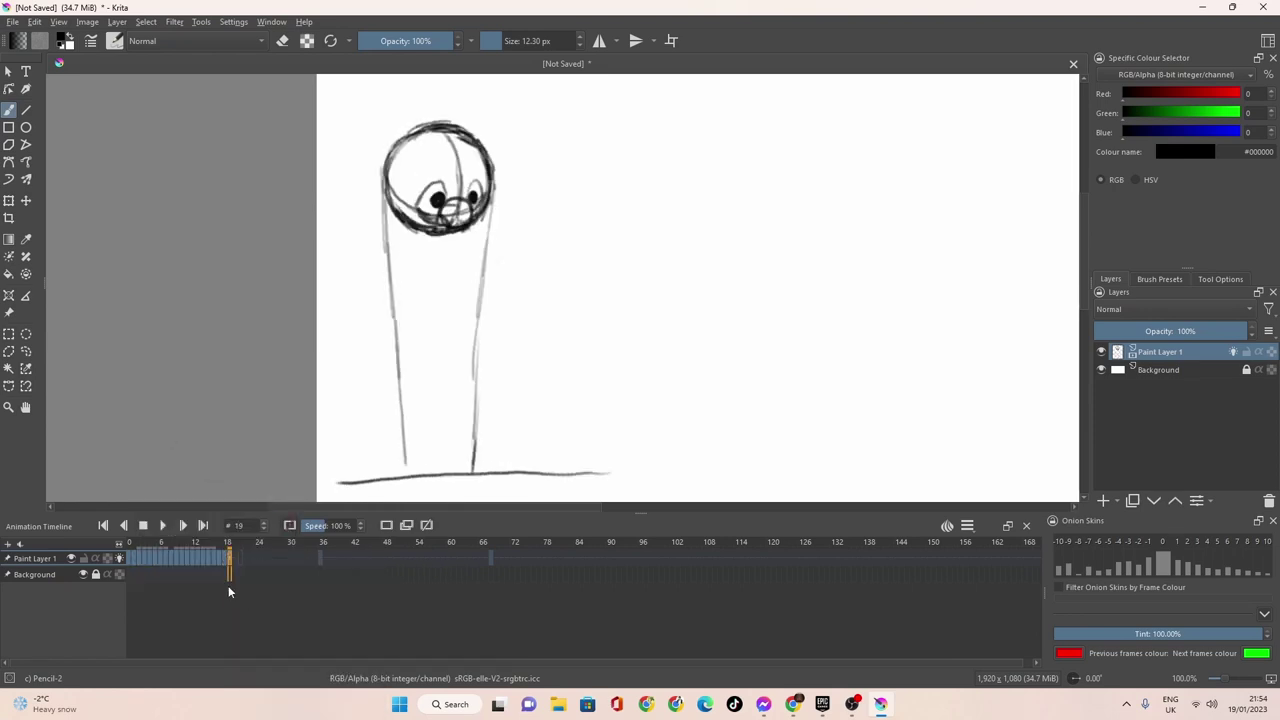
On frame 3, erase the vertical guide lines and the empty upper circle using a 112.35 px eraser.
click(143, 566)
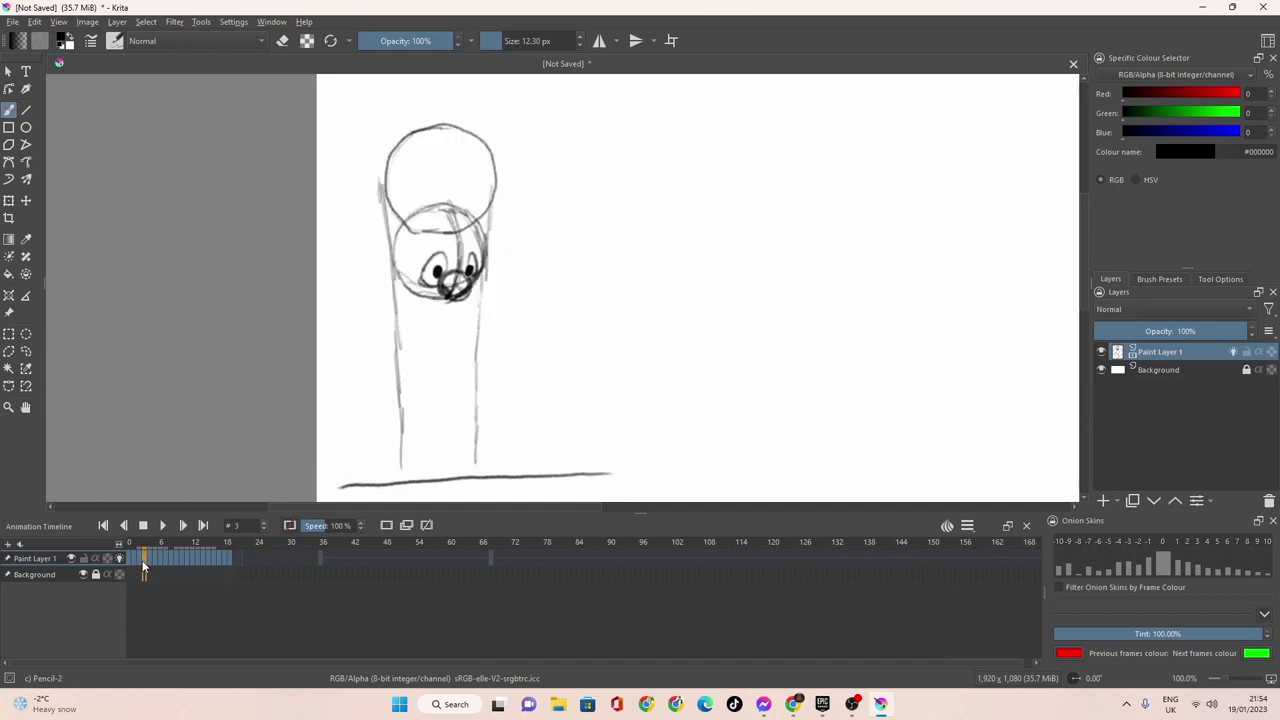
click(139, 568)
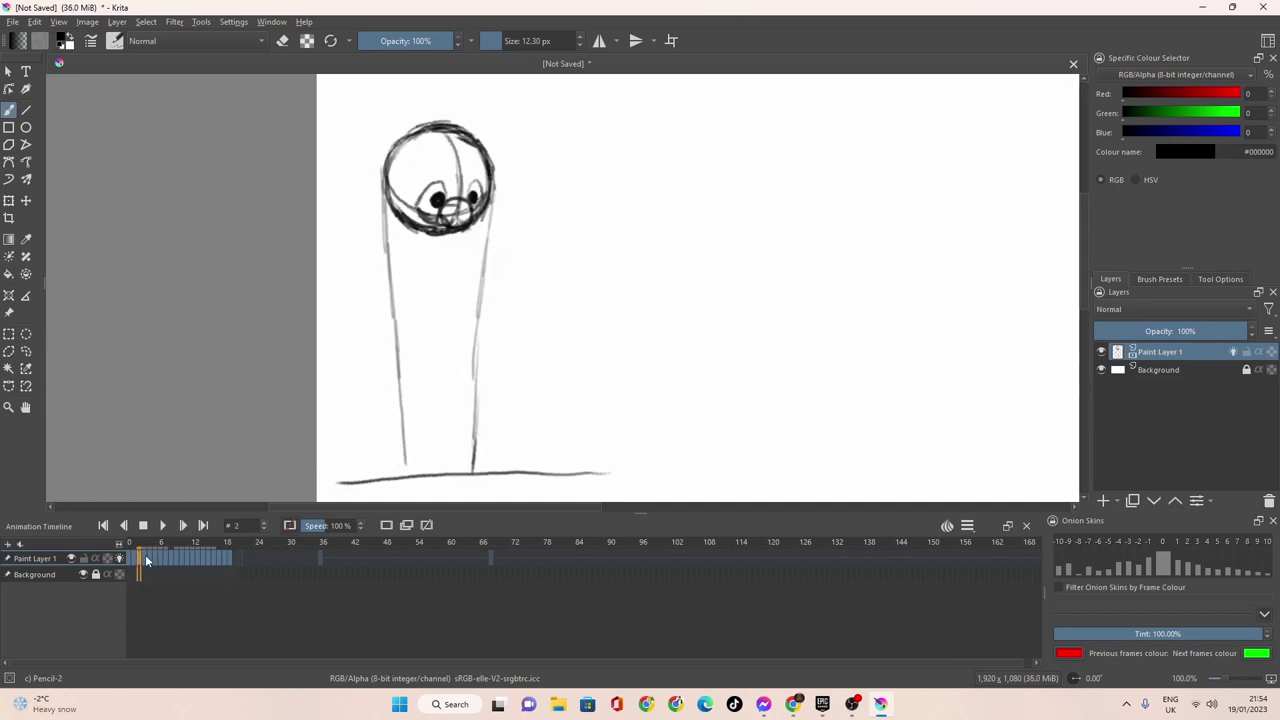
click(145, 562)
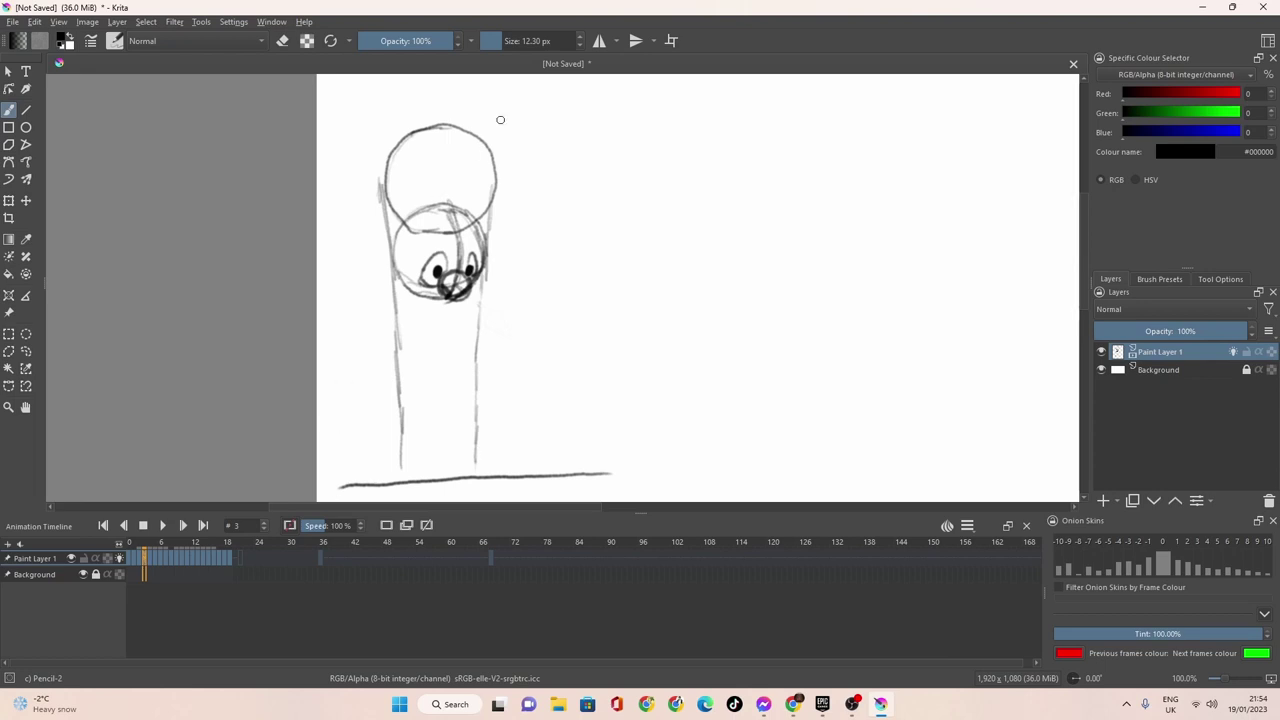
click(283, 41)
drag(491, 41, 540, 41)
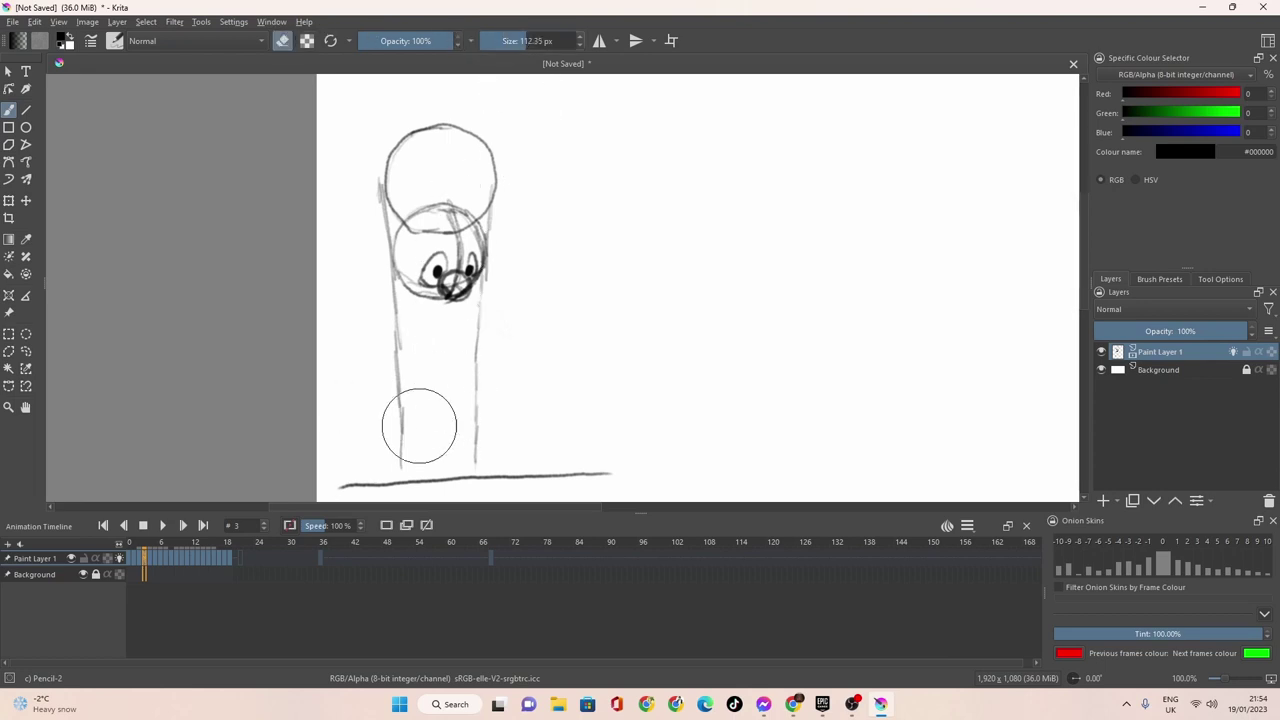
mouse_move(419, 426)
mouse_down()
mouse_move(378, 384)
mouse_move(397, 446)
mouse_move(410, 371)
mouse_move(366, 314)
mouse_up()
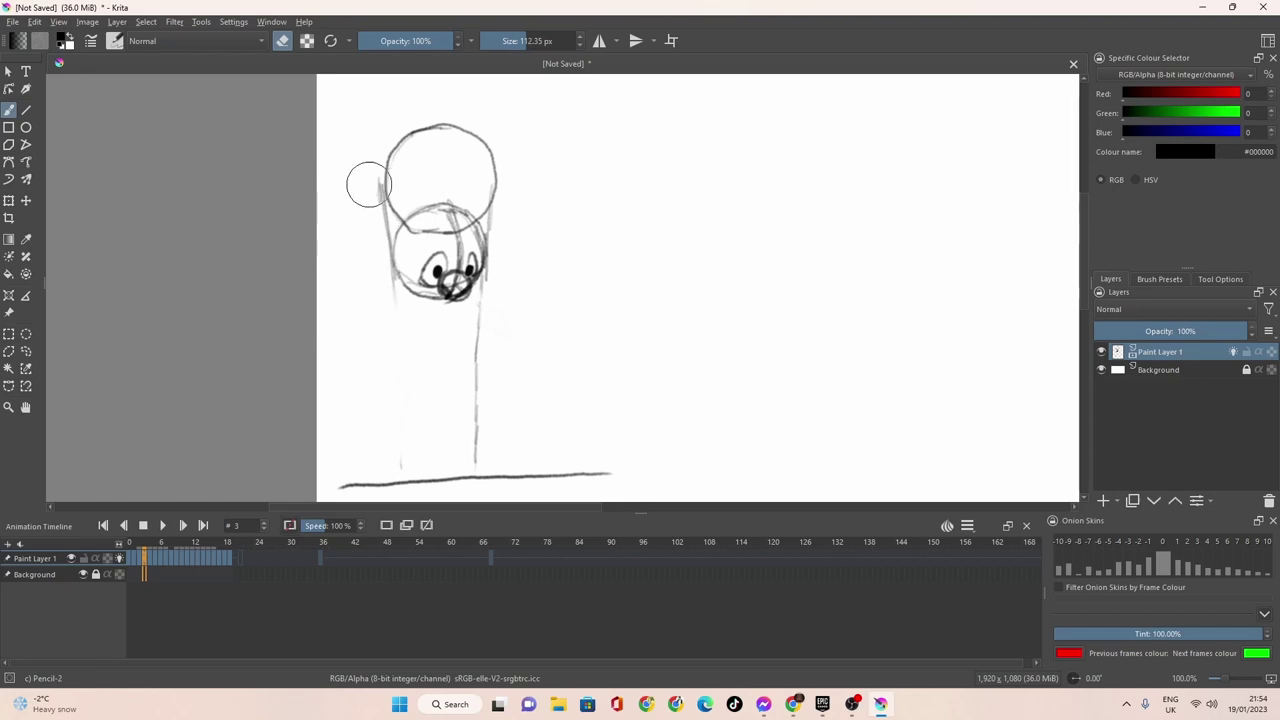
mouse_move(369, 184)
mouse_down()
mouse_move(470, 124)
mouse_move(496, 184)
mouse_move(507, 172)
mouse_move(524, 201)
mouse_move(535, 288)
mouse_move(486, 336)
mouse_move(515, 322)
mouse_move(453, 418)
mouse_move(484, 434)
mouse_move(476, 450)
mouse_move(500, 400)
mouse_move(409, 452)
mouse_move(363, 403)
mouse_up()
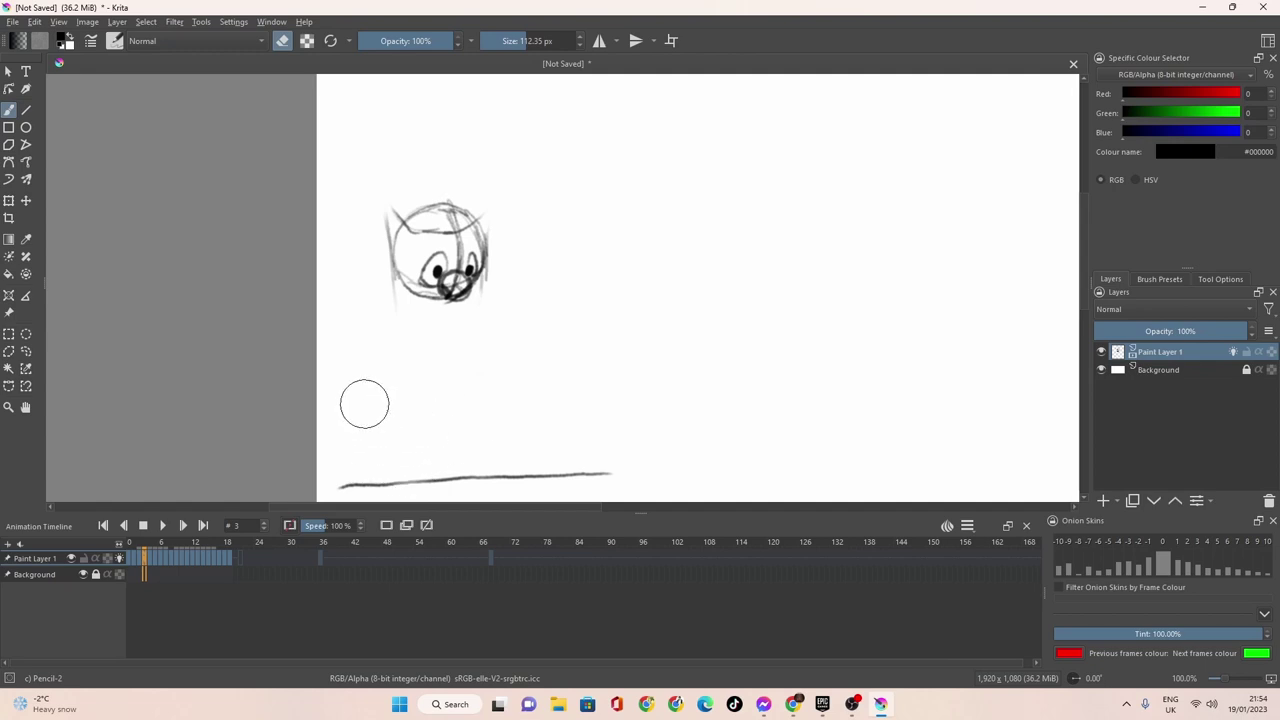
On frame 2, erase the two vertical guide lines between the ball and the ground line.
click(140, 567)
mouse_move(402, 390)
mouse_down()
mouse_move(404, 456)
mouse_move(371, 234)
mouse_move(349, 206)
mouse_up()
mouse_move(380, 264)
mouse_down()
mouse_move(423, 328)
mouse_move(464, 319)
mouse_move(523, 224)
mouse_move(469, 292)
mouse_move(449, 388)
mouse_move(469, 367)
mouse_move(458, 432)
mouse_up()
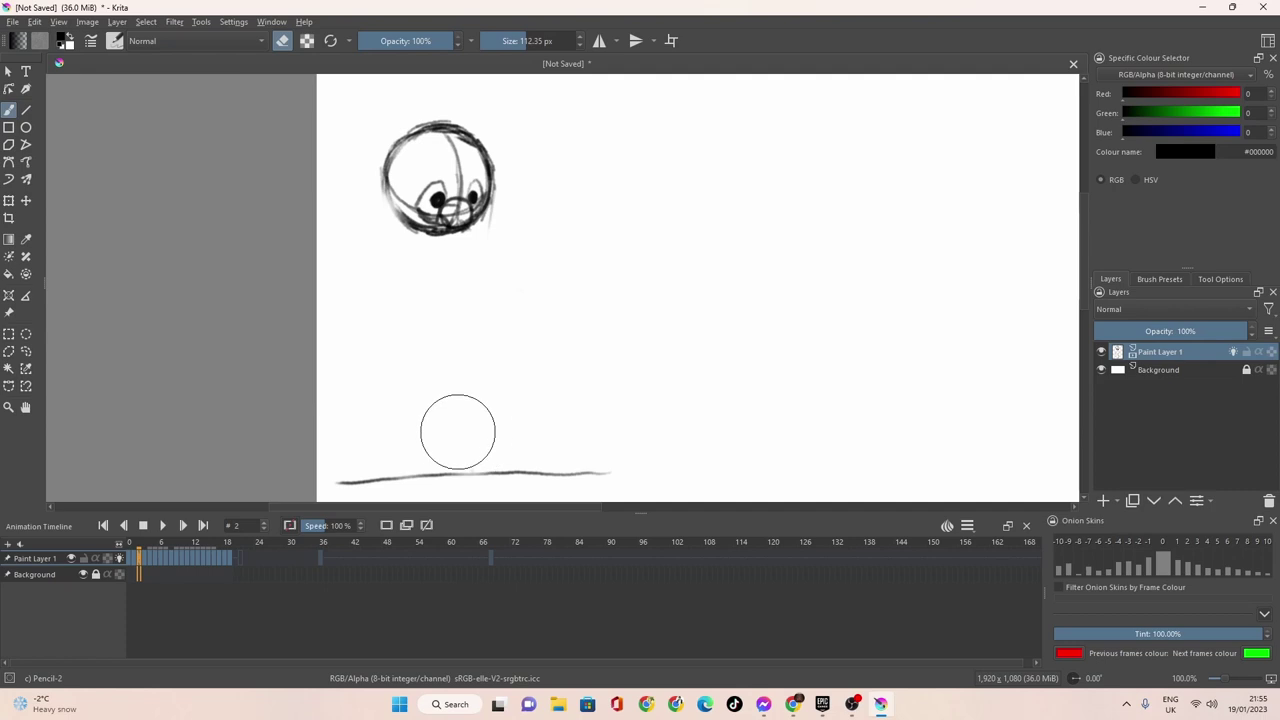
Erase the vertical guide lines beneath the ball on frames 0 and 1, keeping the ground line.
click(130, 566)
mouse_move(390, 320)
mouse_down()
mouse_move(417, 343)
mouse_move(401, 435)
mouse_move(366, 209)
mouse_move(451, 300)
mouse_move(507, 212)
mouse_move(469, 271)
mouse_move(482, 443)
mouse_up()
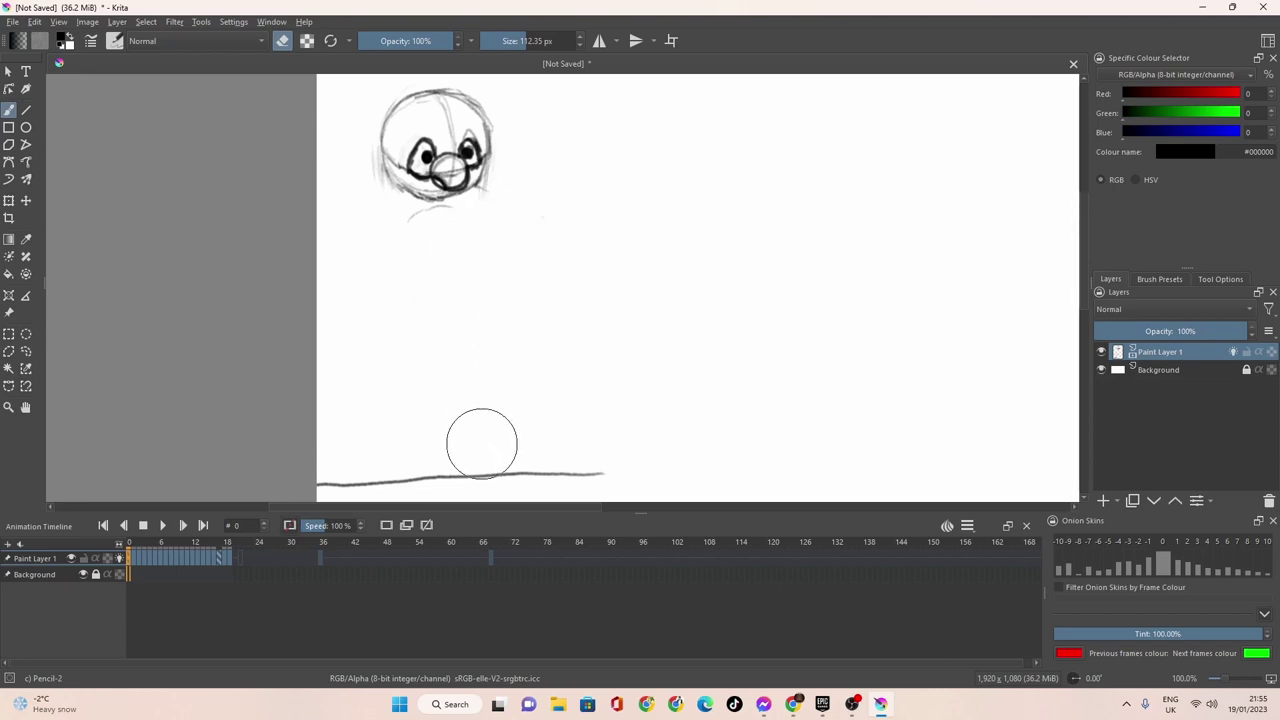
click(134, 560)
mouse_move(389, 389)
mouse_down()
mouse_move(400, 417)
mouse_move(382, 224)
mouse_move(354, 194)
mouse_up()
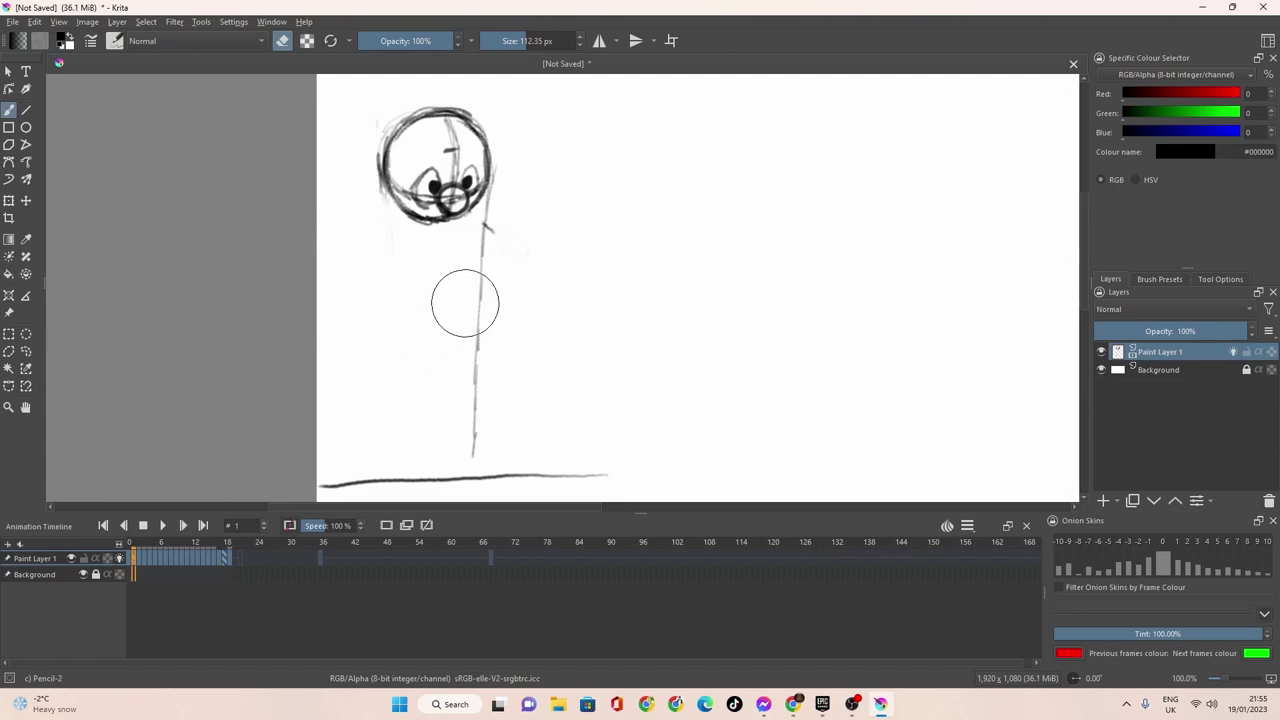
mouse_move(463, 303)
mouse_down()
mouse_move(486, 259)
mouse_move(480, 434)
mouse_up()
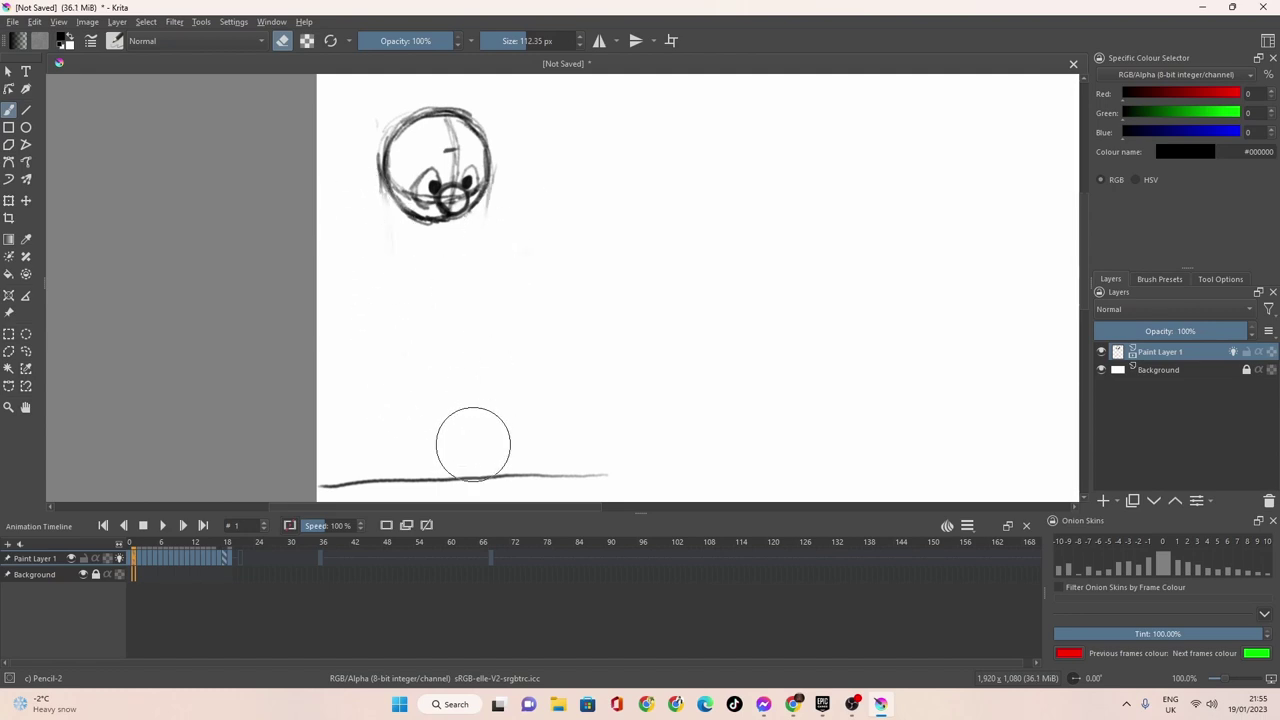
On frame 4, erase the vertical guide lines on both sides of the stretched ball.
click(141, 558)
drag(141, 565, 146, 566)
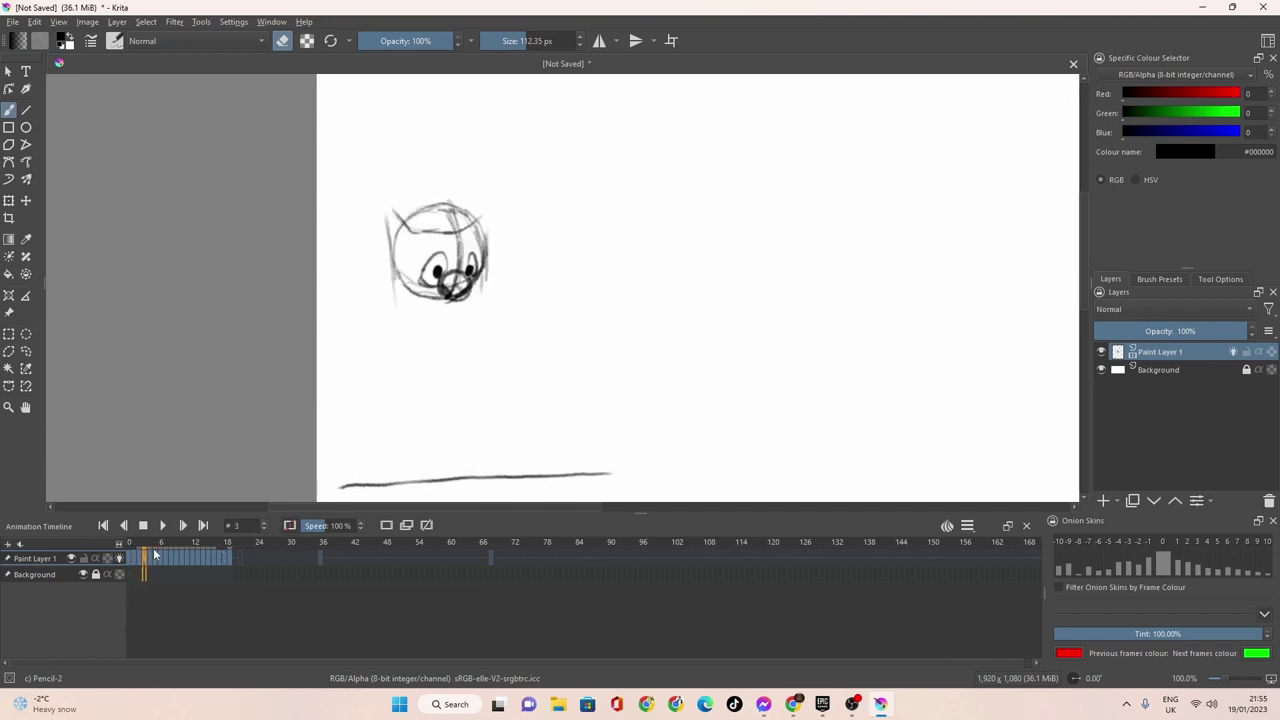
click(152, 563)
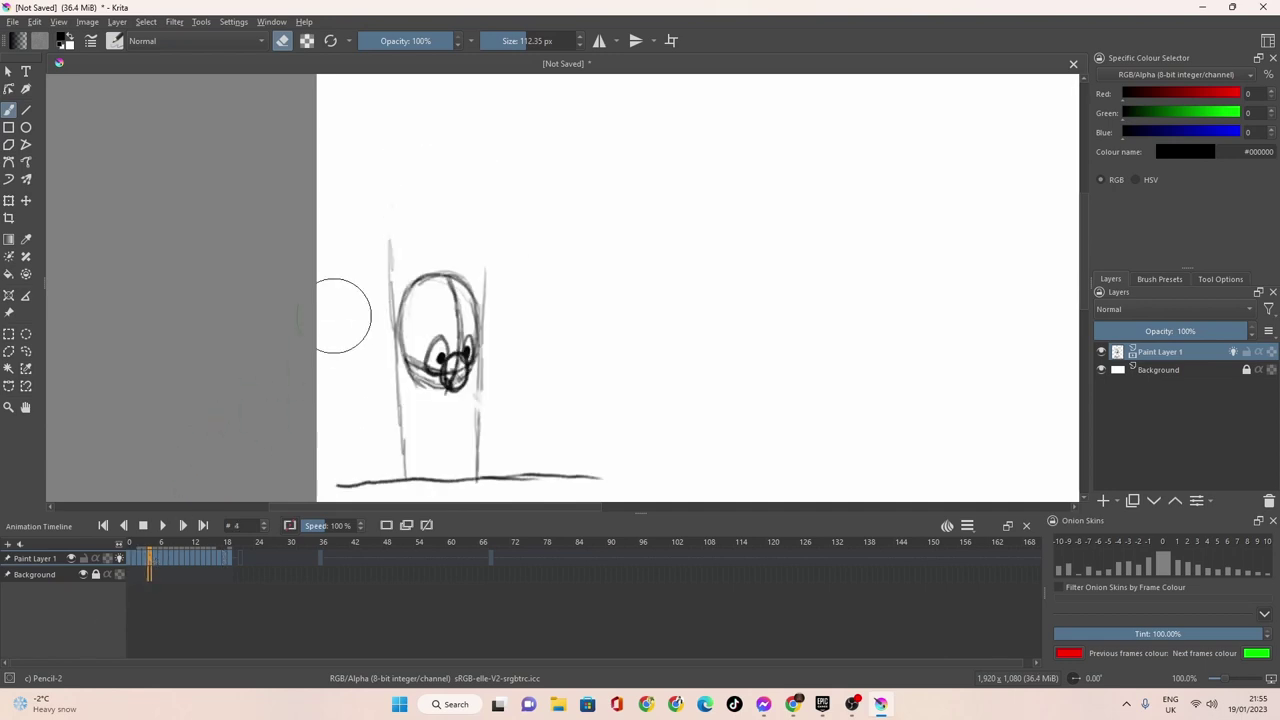
mouse_move(367, 332)
mouse_down()
mouse_move(374, 425)
mouse_move(399, 415)
mouse_move(406, 450)
mouse_move(465, 438)
mouse_move(500, 451)
mouse_move(491, 434)
mouse_move(524, 267)
mouse_move(504, 279)
mouse_move(497, 374)
mouse_up()
On frame 5, erase the empty upper circle and the vertical guide lines around the ball.
click(155, 560)
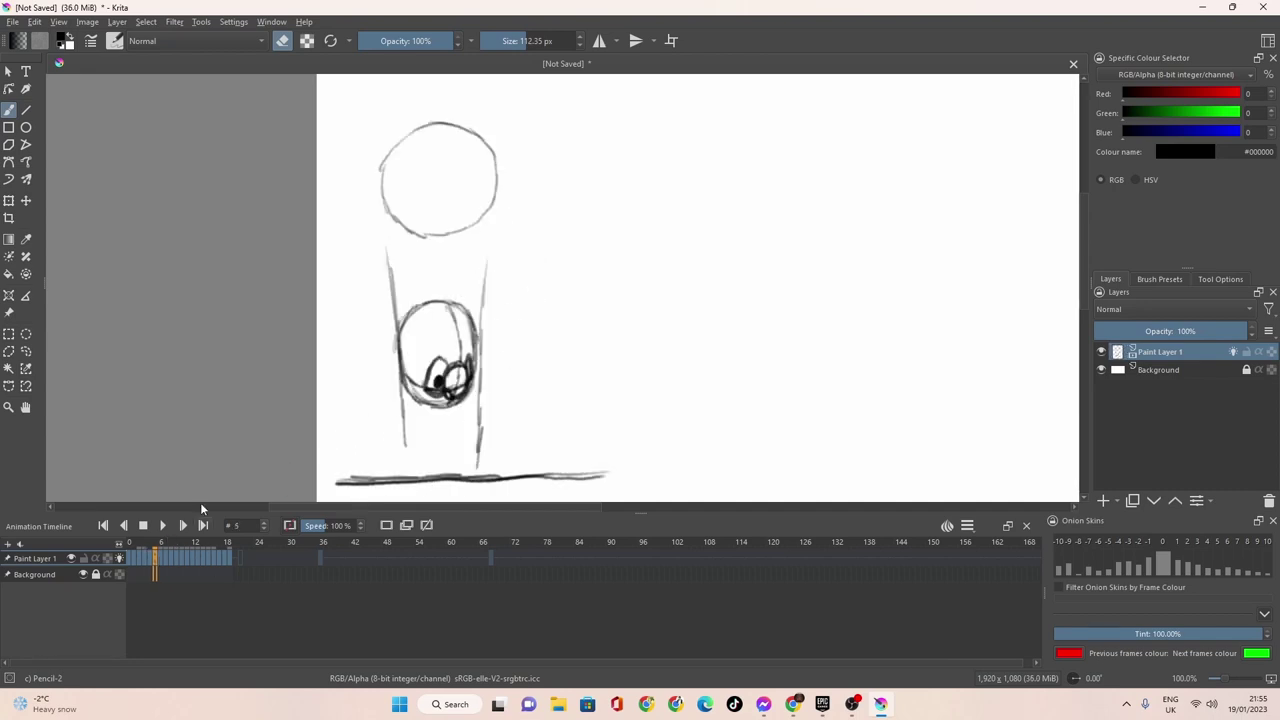
mouse_move(385, 286)
mouse_down()
mouse_move(461, 221)
mouse_move(517, 197)
mouse_move(487, 159)
mouse_move(368, 201)
mouse_move(463, 106)
mouse_up()
mouse_move(481, 234)
mouse_down()
mouse_move(510, 328)
mouse_move(500, 404)
mouse_move(469, 450)
mouse_move(404, 443)
mouse_move(380, 415)
mouse_up()
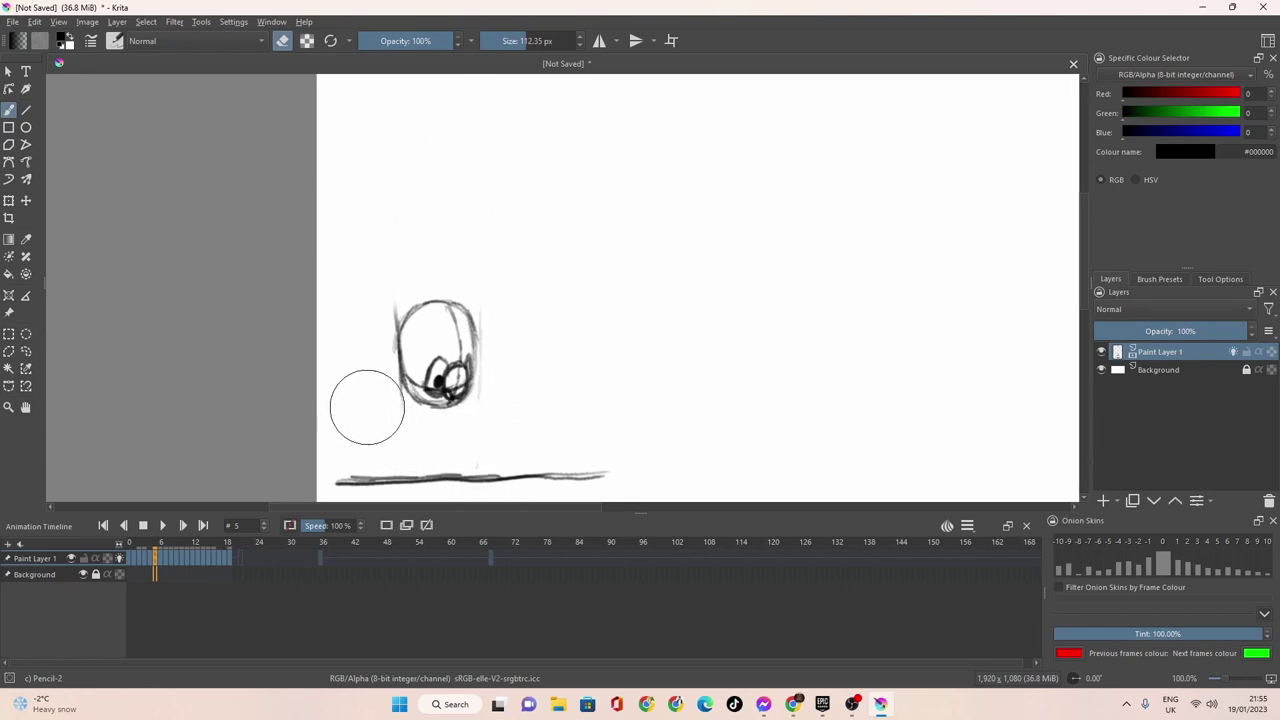
Reduce the eraser to 10.20 px and erase the construction lines inside the ball's face and nose on frame 0.
click(161, 566)
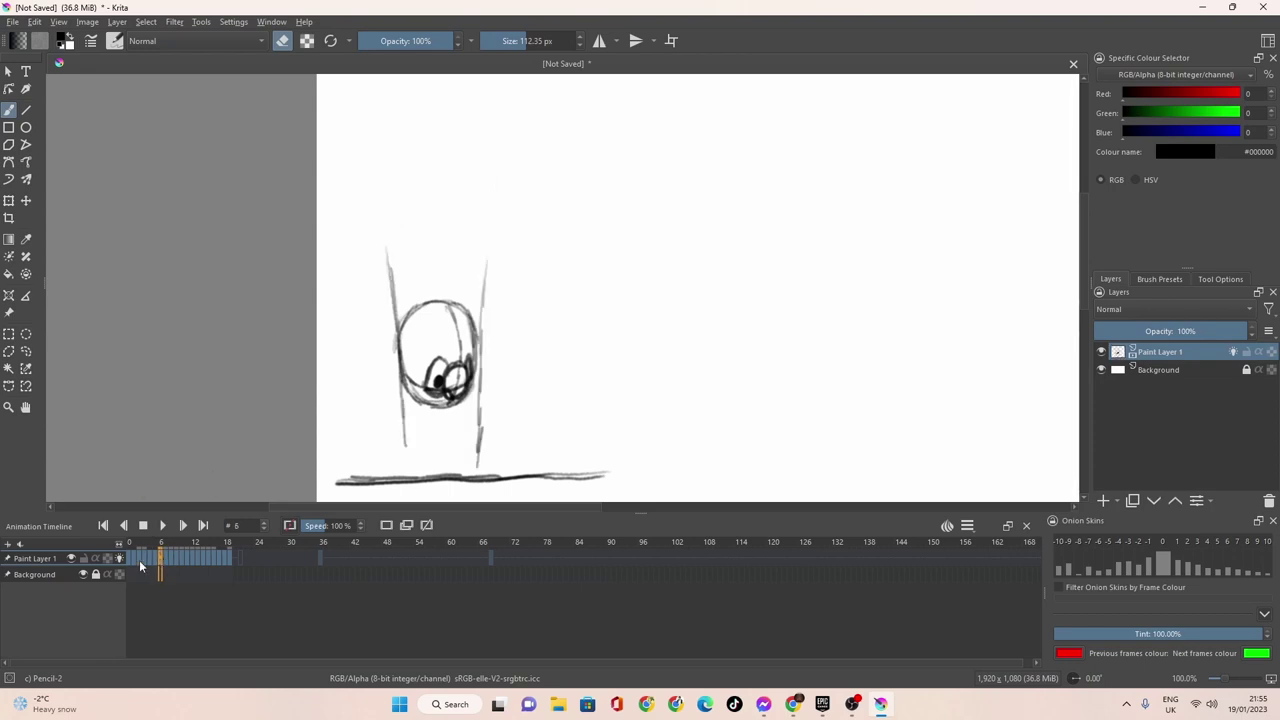
click(128, 560)
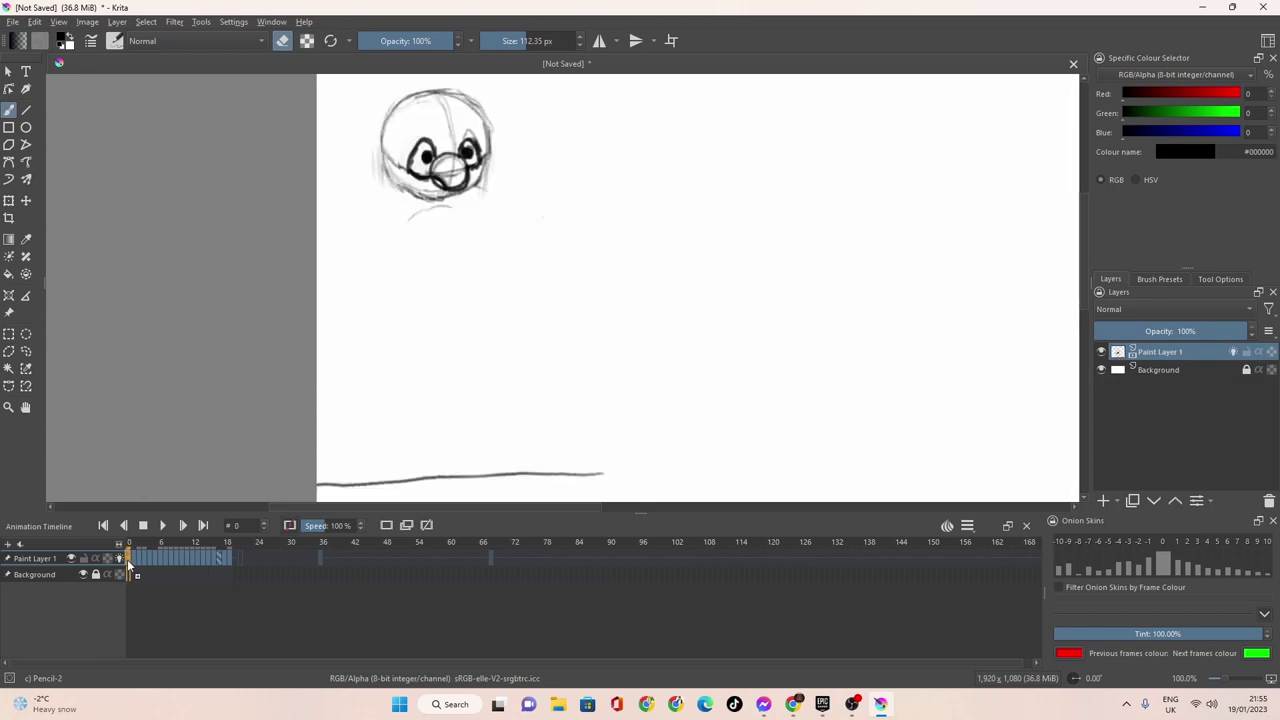
click(488, 45)
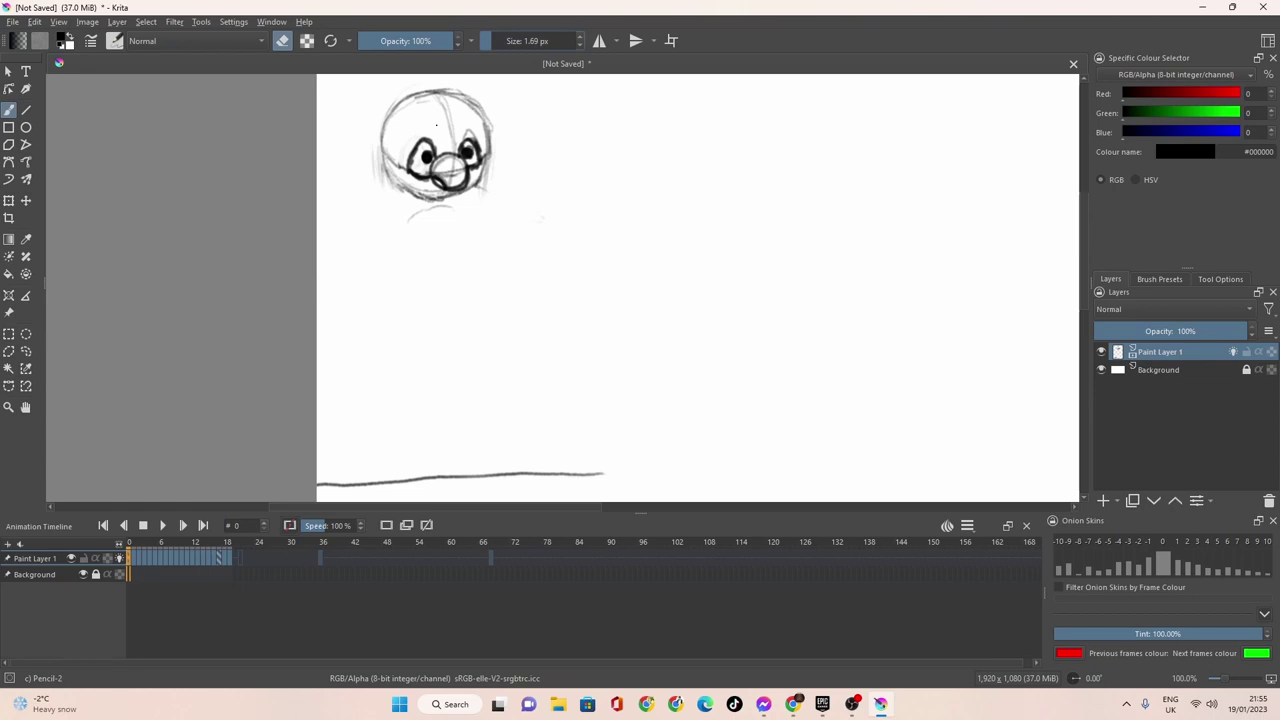
drag(489, 49, 498, 49)
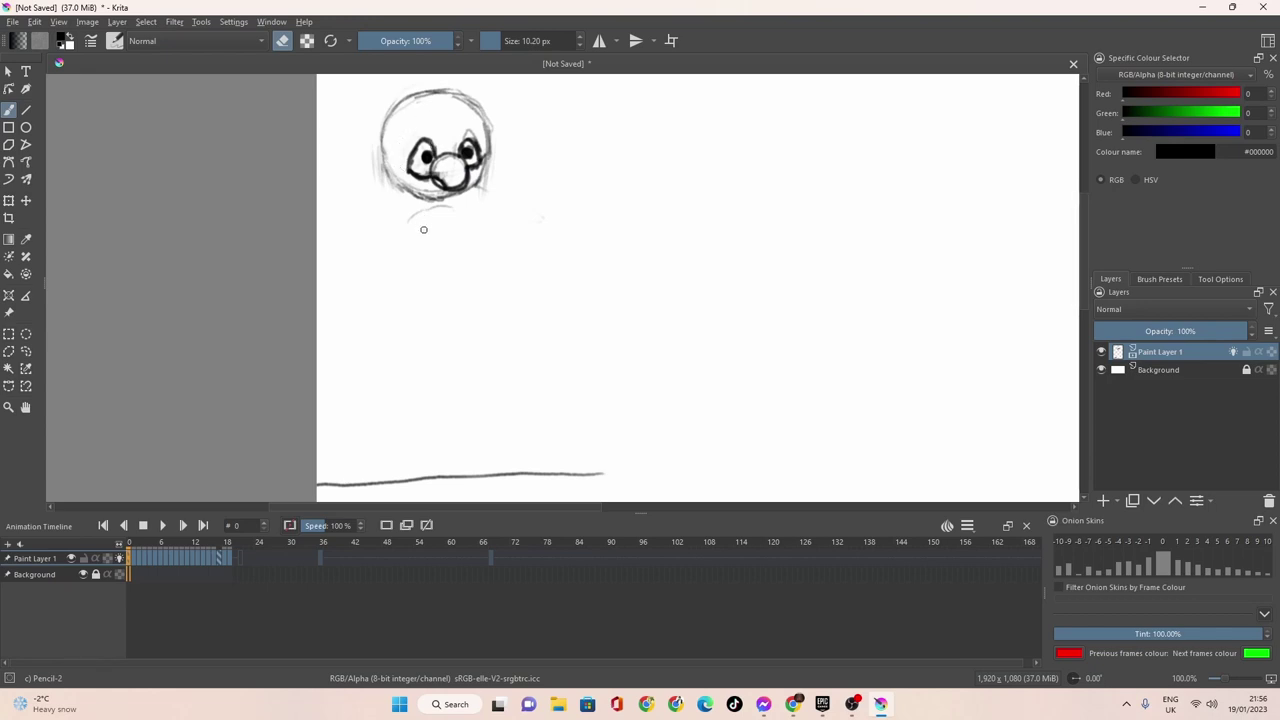
On frame 1, erase the face's construction lines and redraw the head, eyes and nose with bold 10.20 px pencil lines.
click(134, 558)
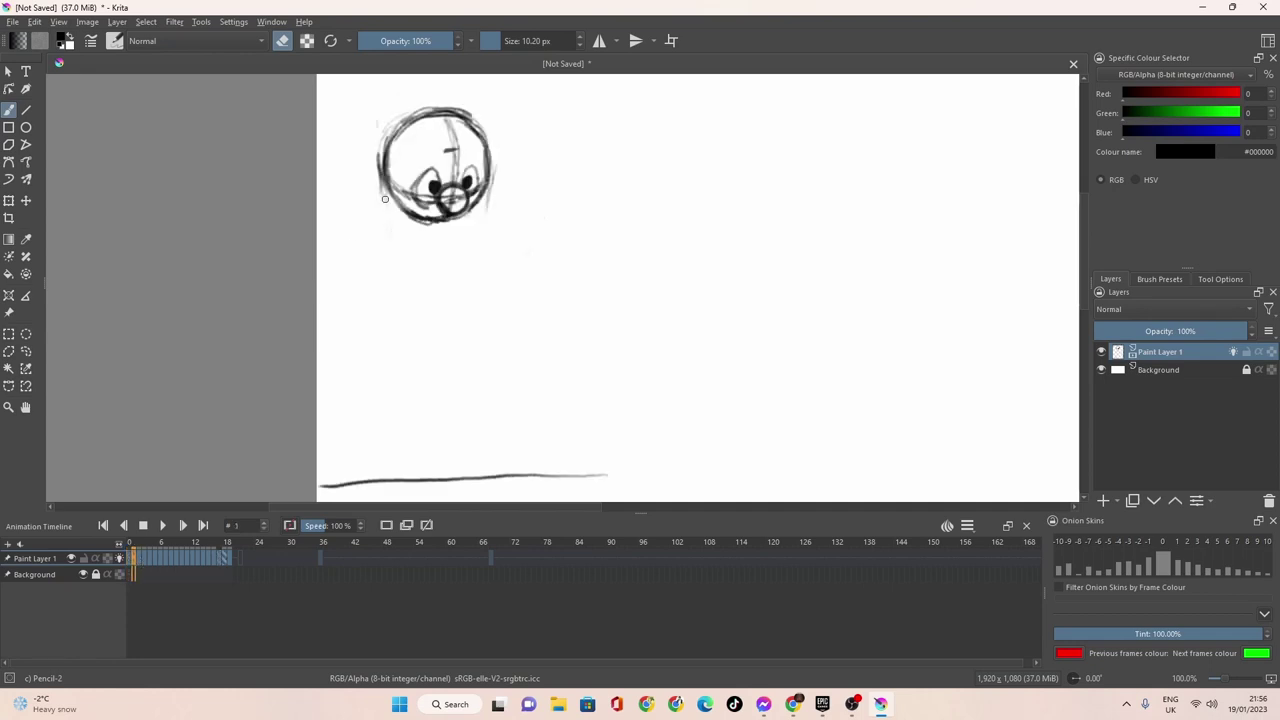
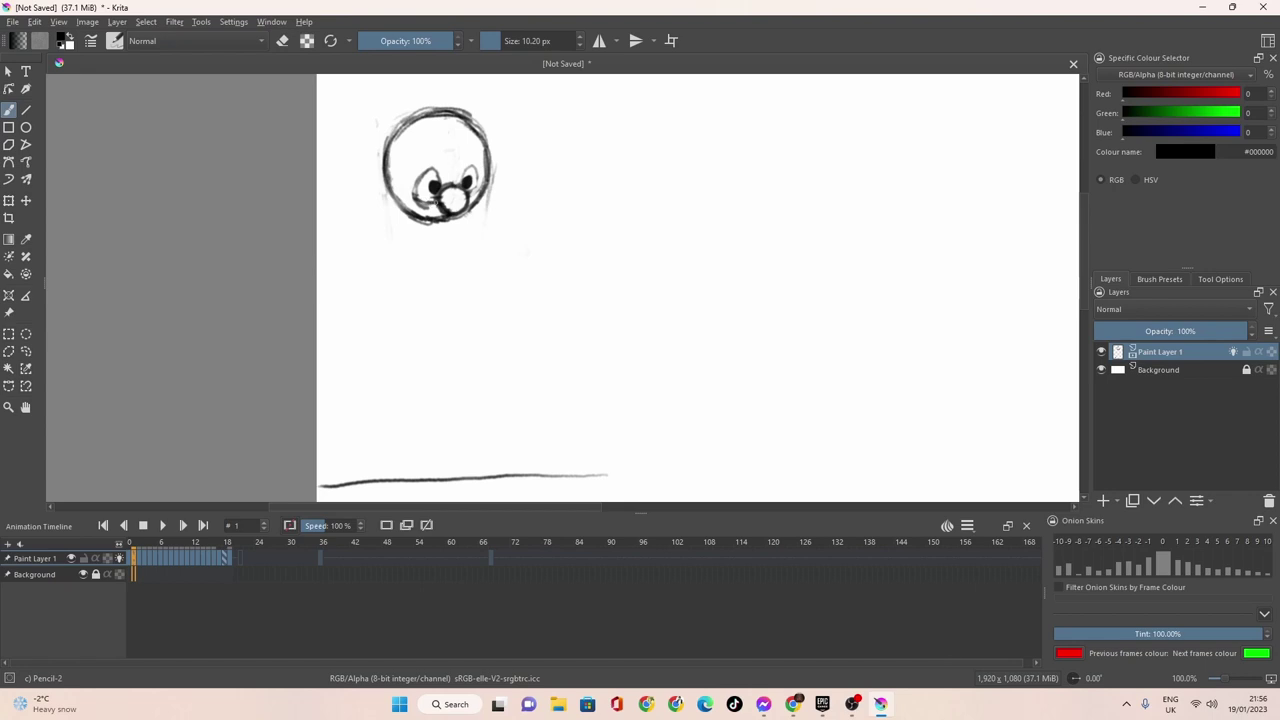
mouse_move(437, 204)
mouse_down()
mouse_move(417, 205)
mouse_move(414, 178)
mouse_move(434, 168)
mouse_move(420, 192)
mouse_up()
mouse_move(470, 194)
mouse_down()
mouse_move(438, 210)
mouse_move(463, 204)
mouse_move(449, 215)
mouse_move(438, 200)
mouse_move(448, 220)
mouse_move(426, 219)
mouse_move(413, 213)
mouse_move(444, 218)
mouse_move(406, 208)
mouse_move(391, 178)
mouse_move(411, 212)
mouse_move(400, 201)
mouse_move(392, 143)
mouse_move(386, 167)
mouse_move(400, 126)
mouse_move(386, 148)
mouse_move(431, 110)
mouse_move(459, 116)
mouse_move(481, 149)
mouse_move(470, 120)
mouse_move(483, 192)
mouse_move(457, 217)
mouse_move(425, 220)
mouse_up()
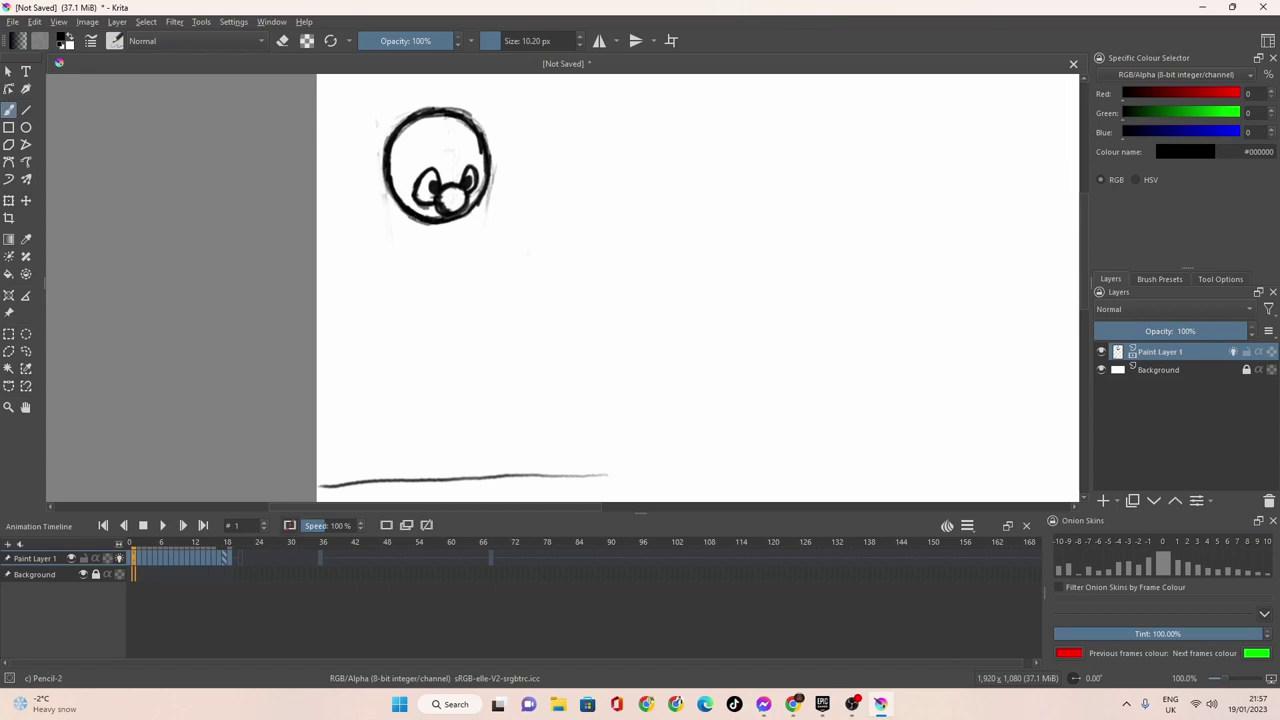
Go to frame 2 and enable eraser mode for the pencil.
click(140, 557)
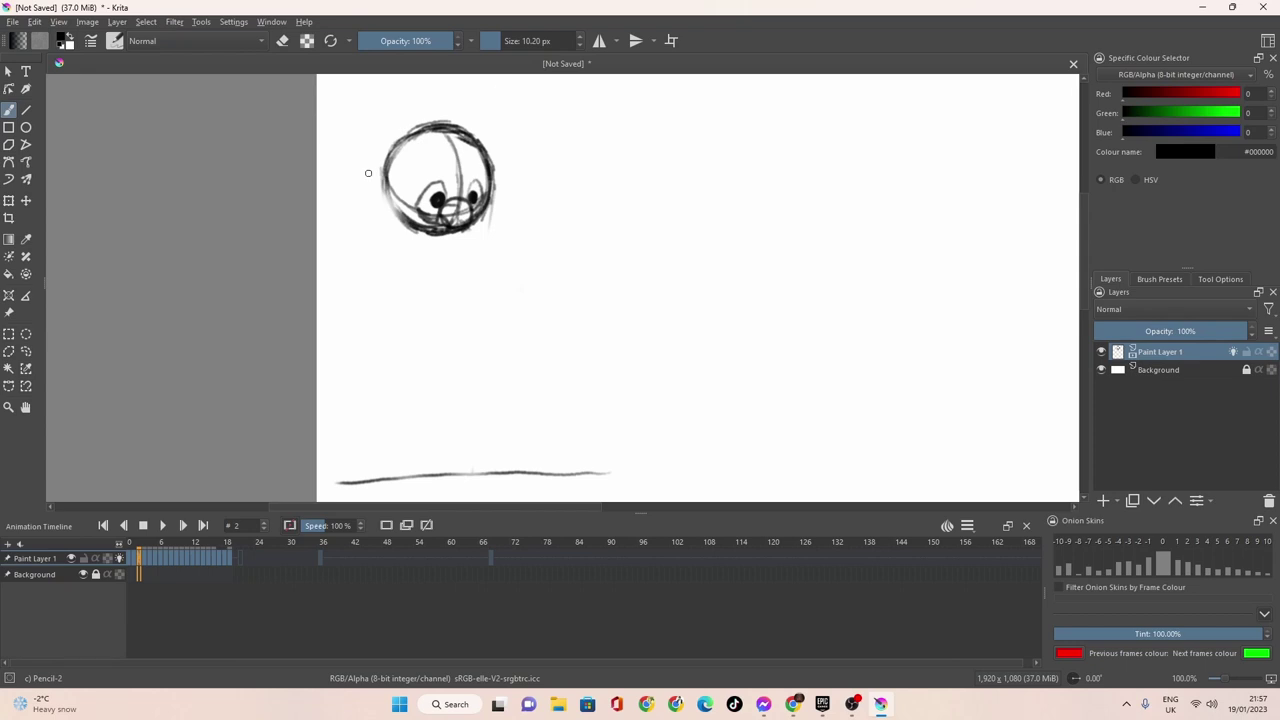
key(e)
Switch to the YouTube music video in Chrome and return to Krita.
click(796, 705)
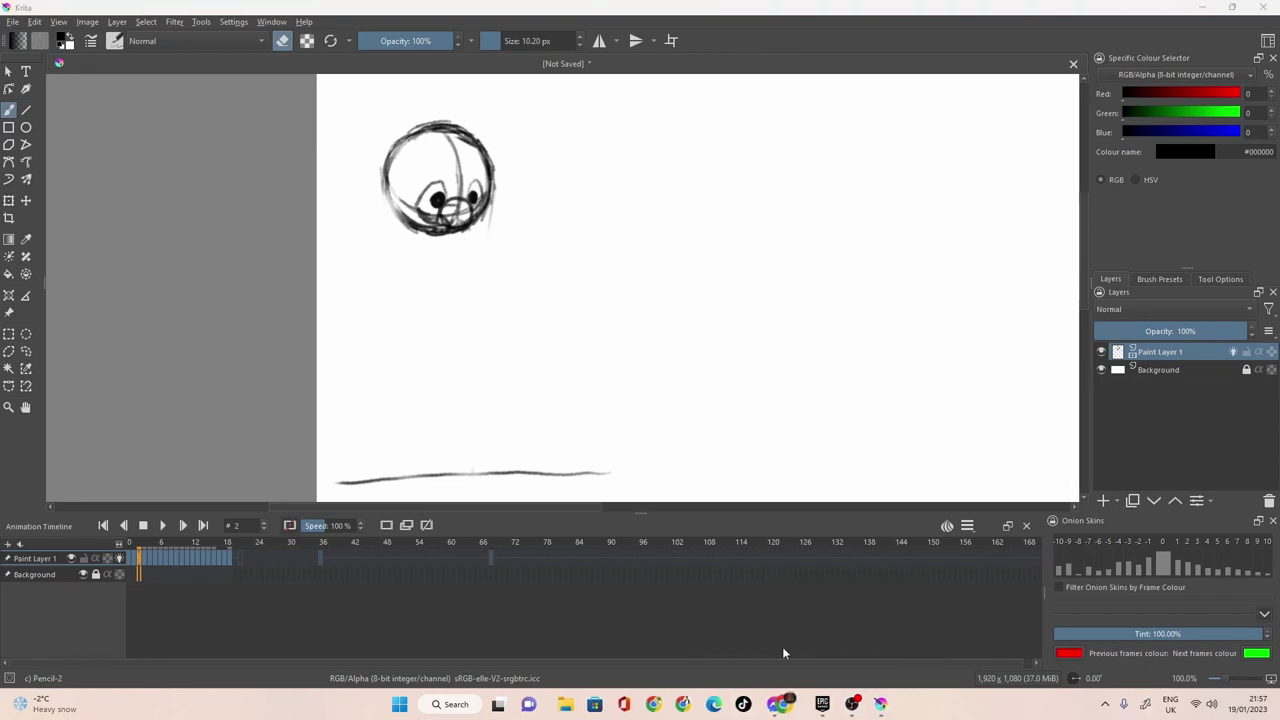
click(884, 705)
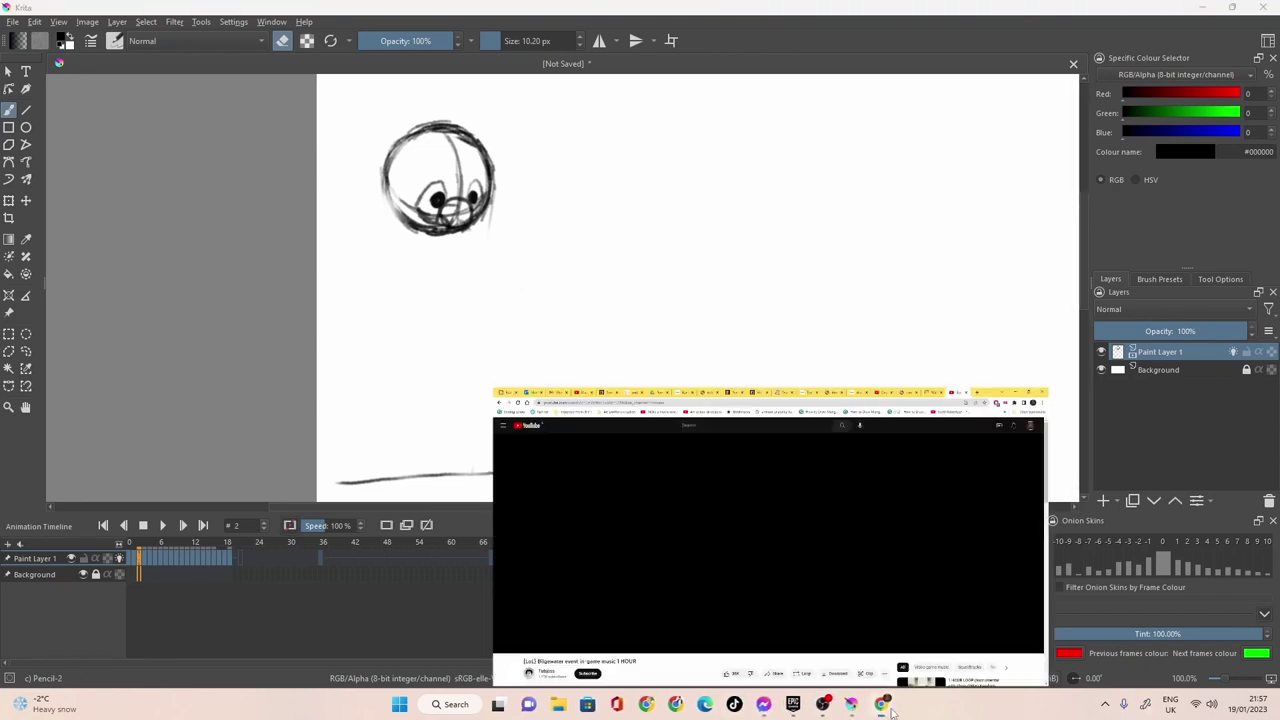
click(23, 596)
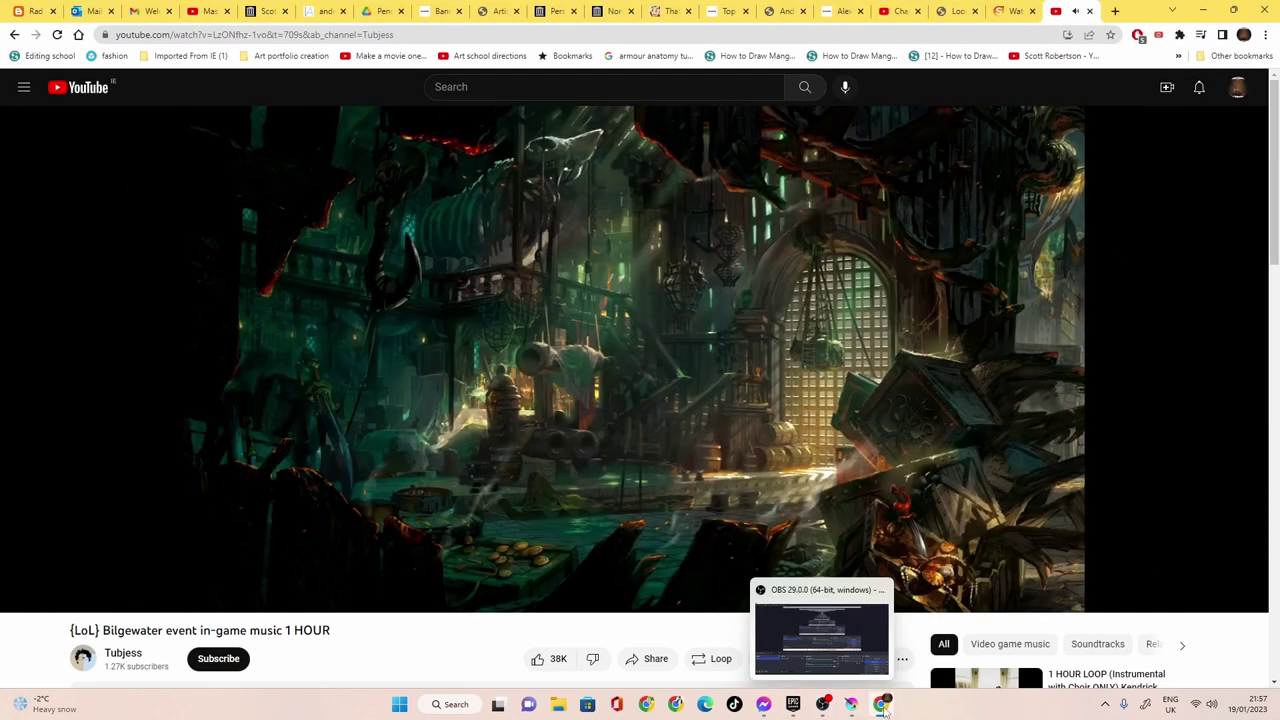
click(851, 704)
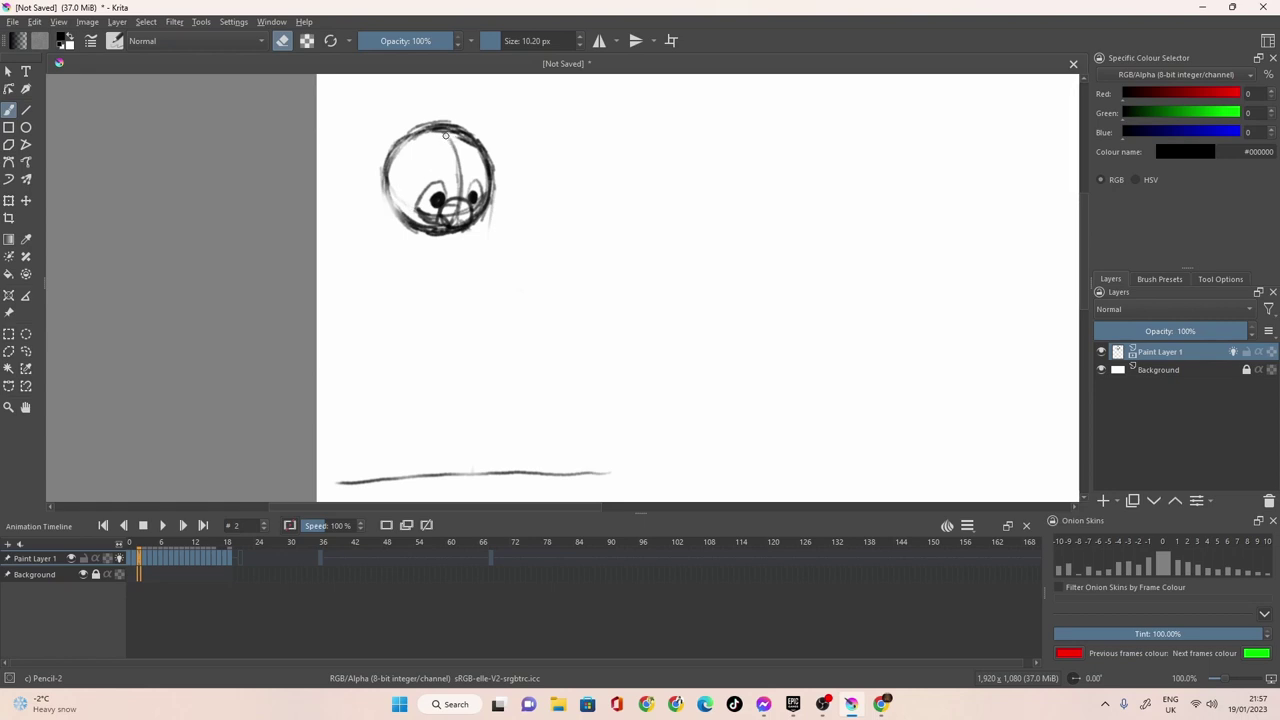
Erase the construction lines inside the head and nose on frame 2, and return the pencil to drawing mode.
mouse_move(456, 154)
mouse_down()
mouse_move(452, 212)
mouse_move(465, 210)
mouse_up()
click(282, 41)
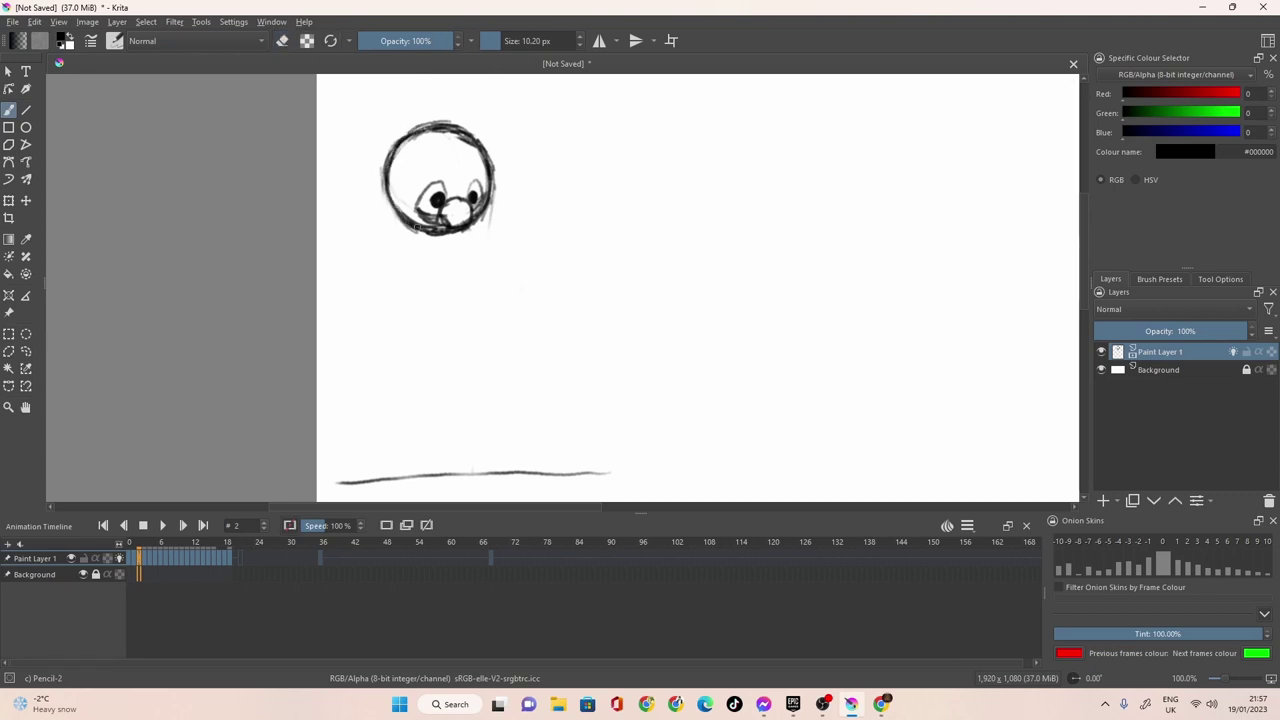
On frame 3, erase the leftover guide marks beside the head and the construction lines inside the face and nose.
click(149, 570)
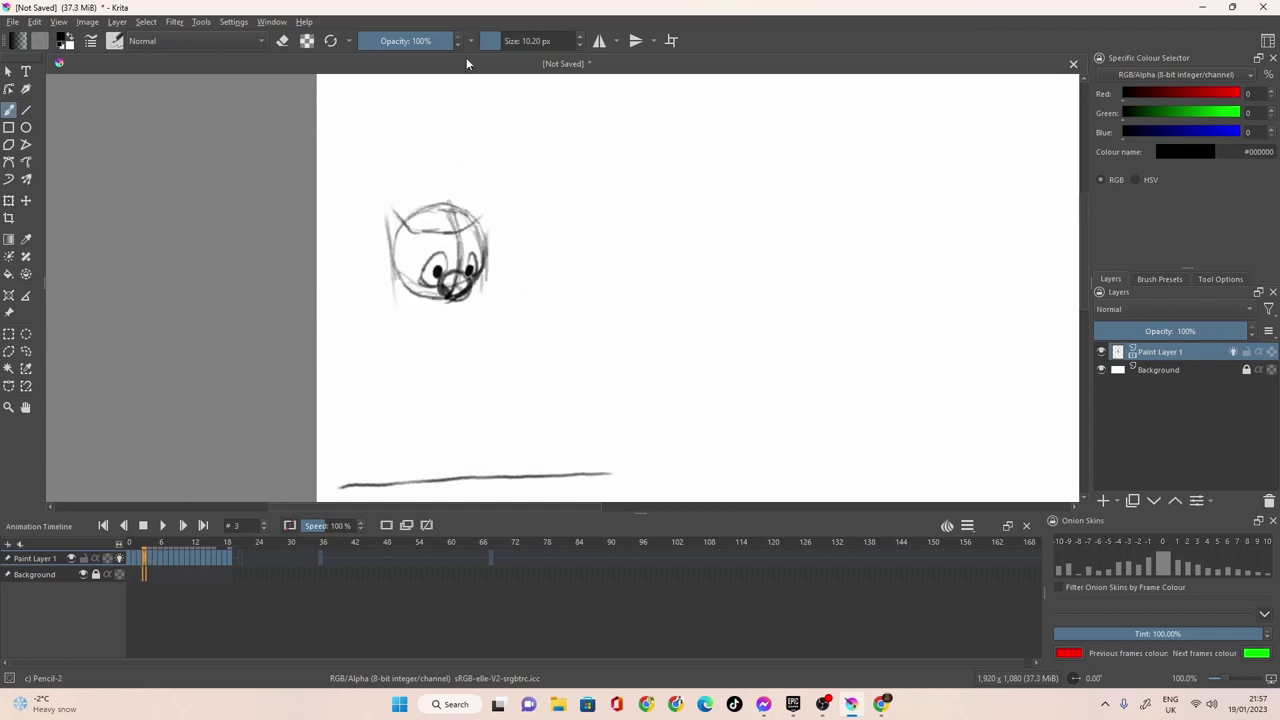
click(283, 41)
mouse_move(386, 214)
mouse_down()
mouse_move(389, 200)
mouse_move(389, 249)
mouse_up()
mouse_move(407, 232)
mouse_down()
mouse_move(470, 224)
mouse_move(453, 261)
mouse_up()
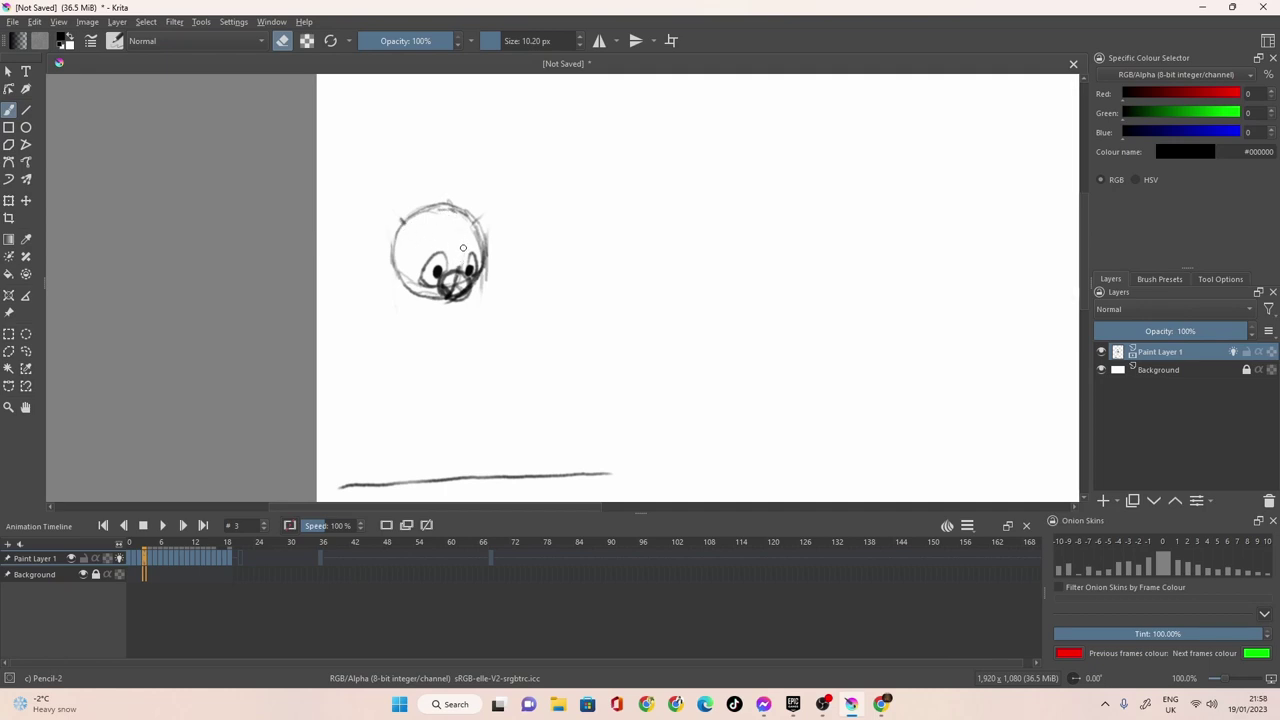
mouse_move(457, 286)
mouse_down()
mouse_move(413, 283)
mouse_move(423, 289)
mouse_up()
Redraw the head outline, eyes and nose on frame 3 with darker 10.20 px pencil strokes.
click(283, 44)
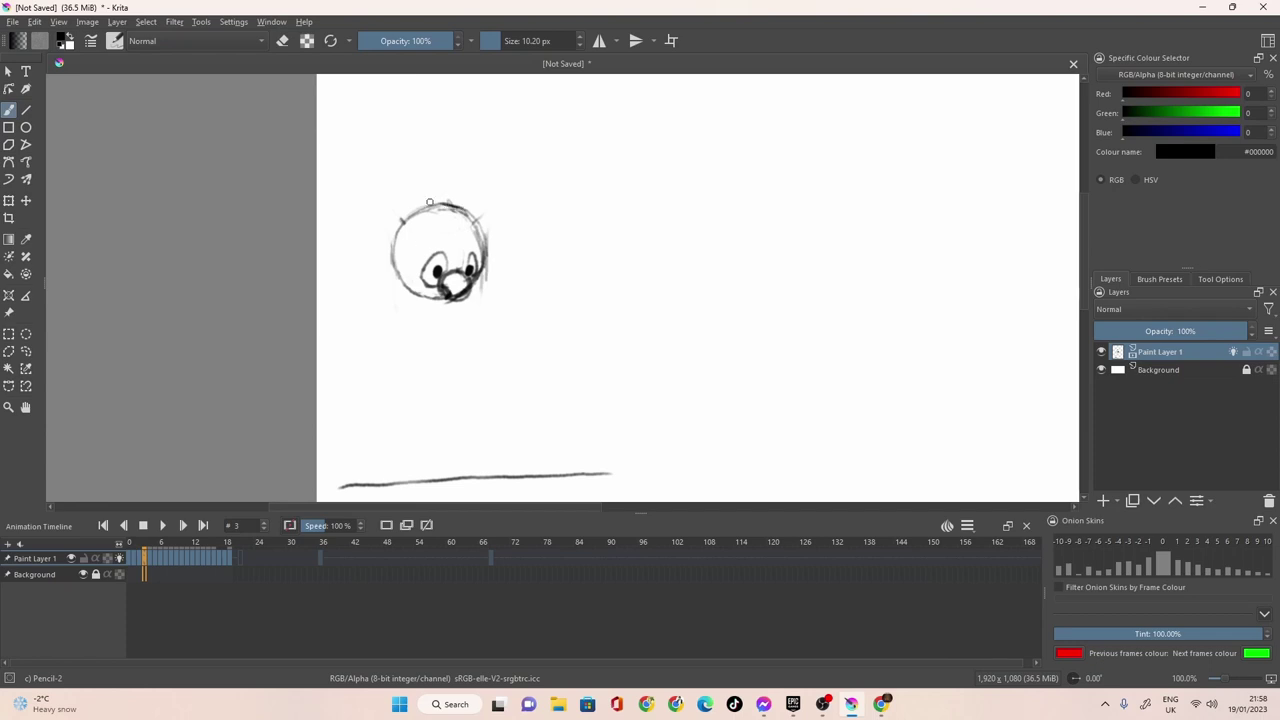
mouse_move(433, 207)
mouse_down()
mouse_move(395, 235)
mouse_move(396, 260)
mouse_move(396, 226)
mouse_move(400, 284)
mouse_move(397, 252)
mouse_move(406, 287)
mouse_move(400, 271)
mouse_move(426, 297)
mouse_move(409, 287)
mouse_move(446, 294)
mouse_up()
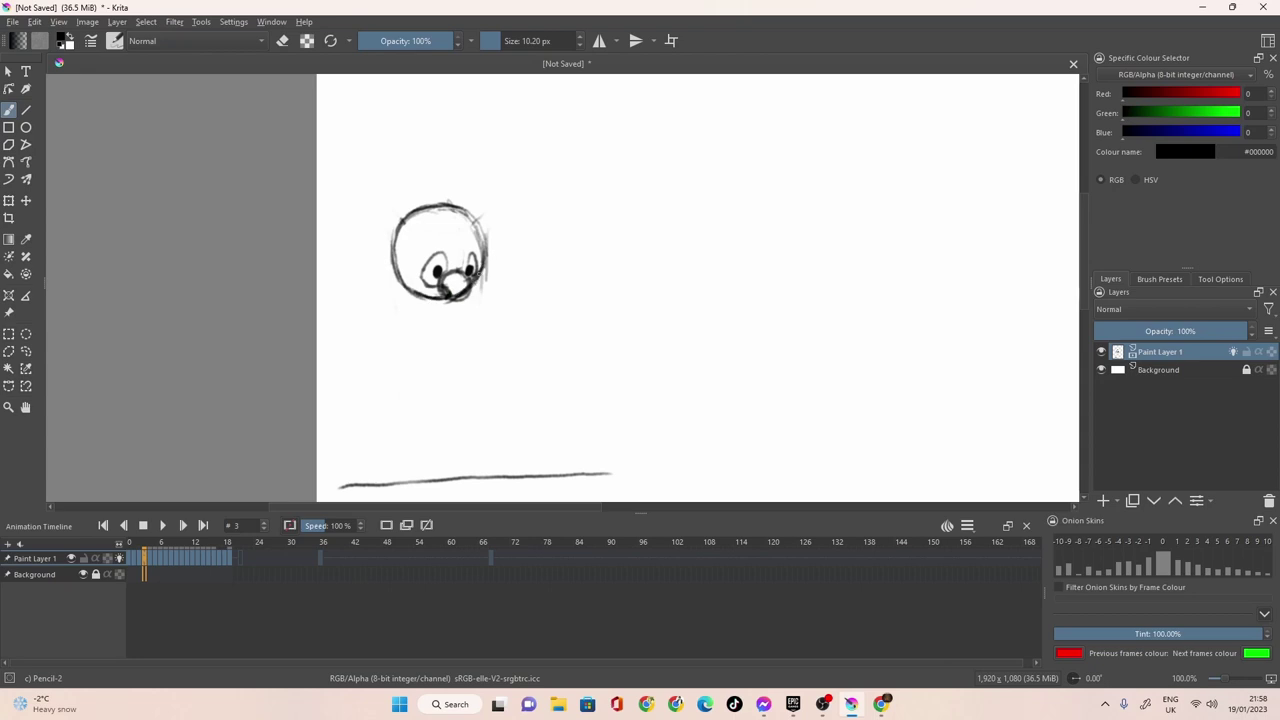
drag(484, 238, 482, 274)
mouse_move(470, 214)
mouse_down()
mouse_move(488, 257)
mouse_move(434, 206)
mouse_up()
mouse_move(438, 282)
mouse_down()
mouse_move(450, 258)
mouse_move(448, 278)
mouse_move(430, 264)
mouse_move(424, 280)
mouse_move(438, 290)
mouse_move(464, 274)
mouse_move(440, 300)
mouse_move(466, 290)
mouse_move(471, 250)
mouse_move(467, 270)
mouse_up()
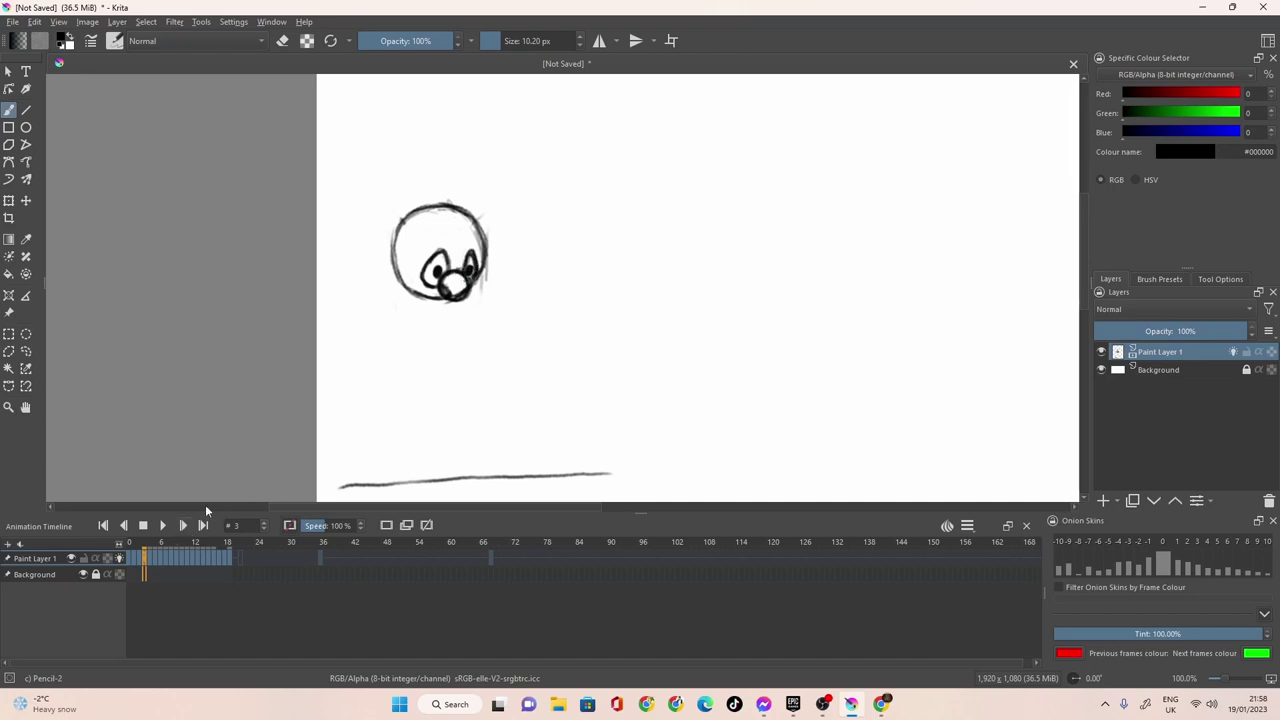
On frame 4, redraw the head outline with darker 10.20 px pencil strokes.
click(152, 563)
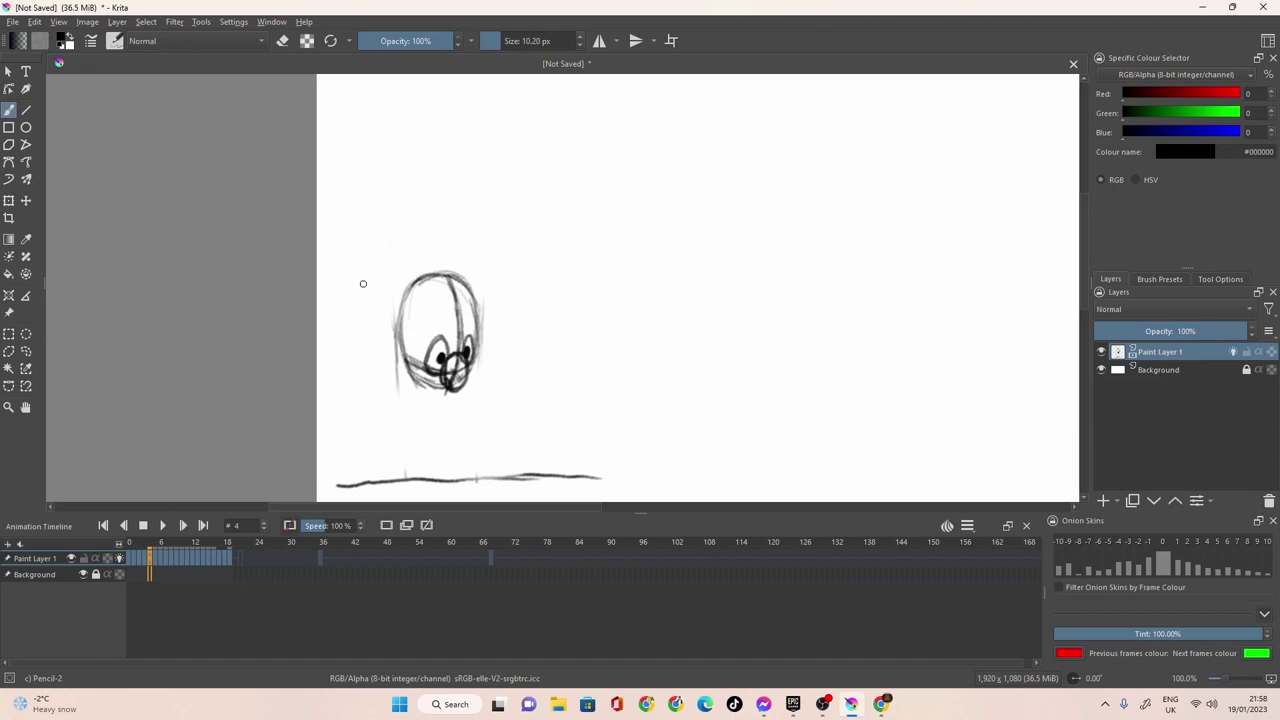
mouse_move(460, 272)
mouse_down()
mouse_move(430, 276)
mouse_move(402, 305)
mouse_move(418, 382)
mouse_move(450, 388)
mouse_move(404, 368)
mouse_move(456, 392)
mouse_move(460, 356)
mouse_up()
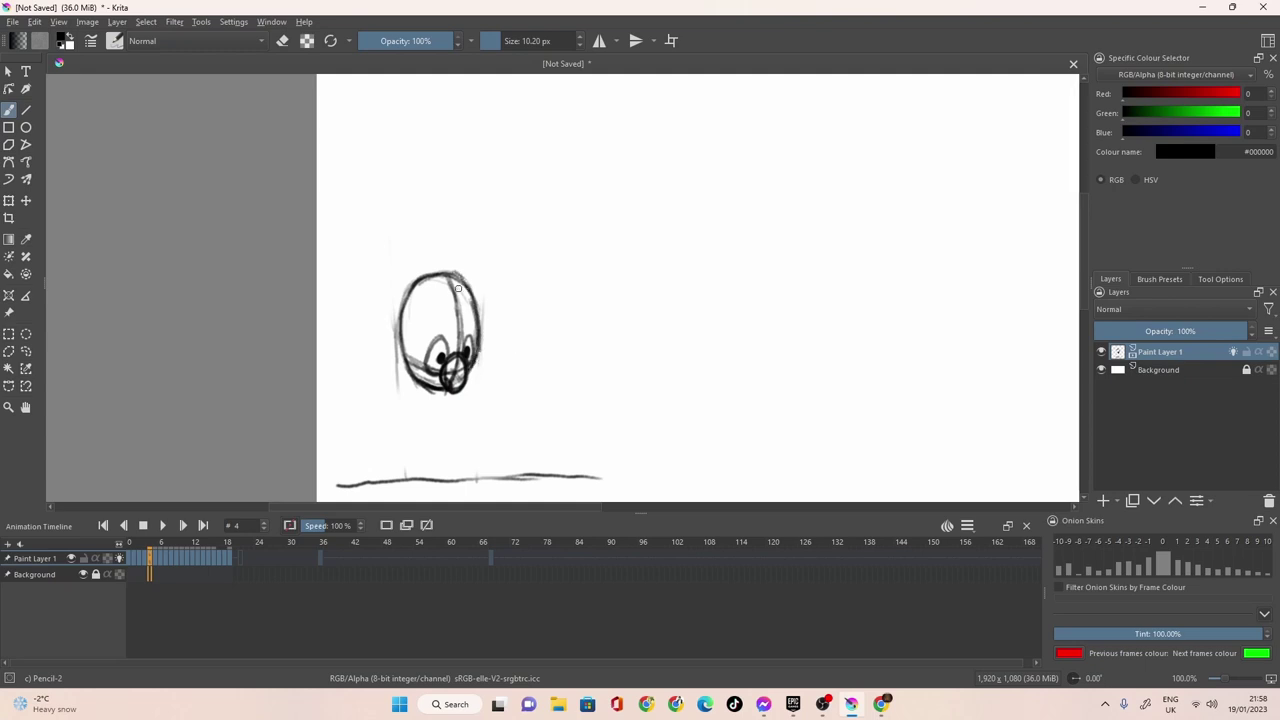
mouse_move(466, 288)
mouse_down()
mouse_move(438, 272)
mouse_move(404, 300)
mouse_up()
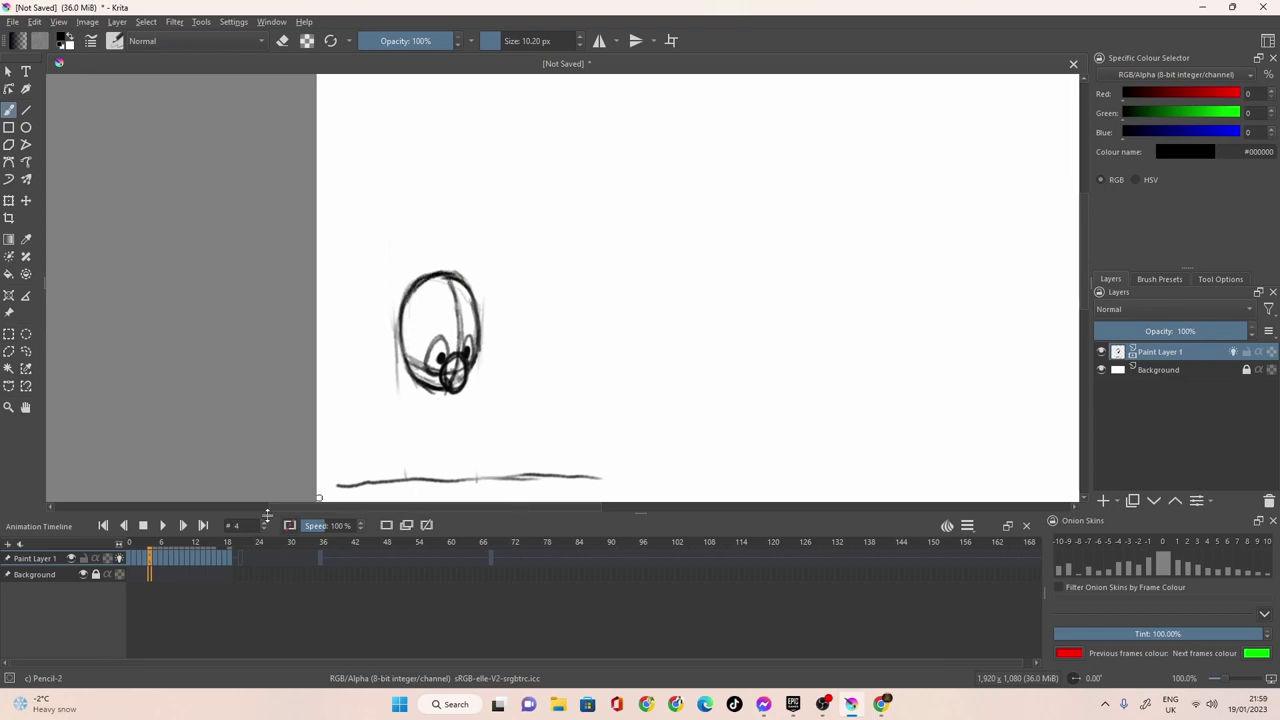
On frame 5, darken the head outline with 10.20 px strokes and erase the construction lines inside the face and nose.
click(155, 558)
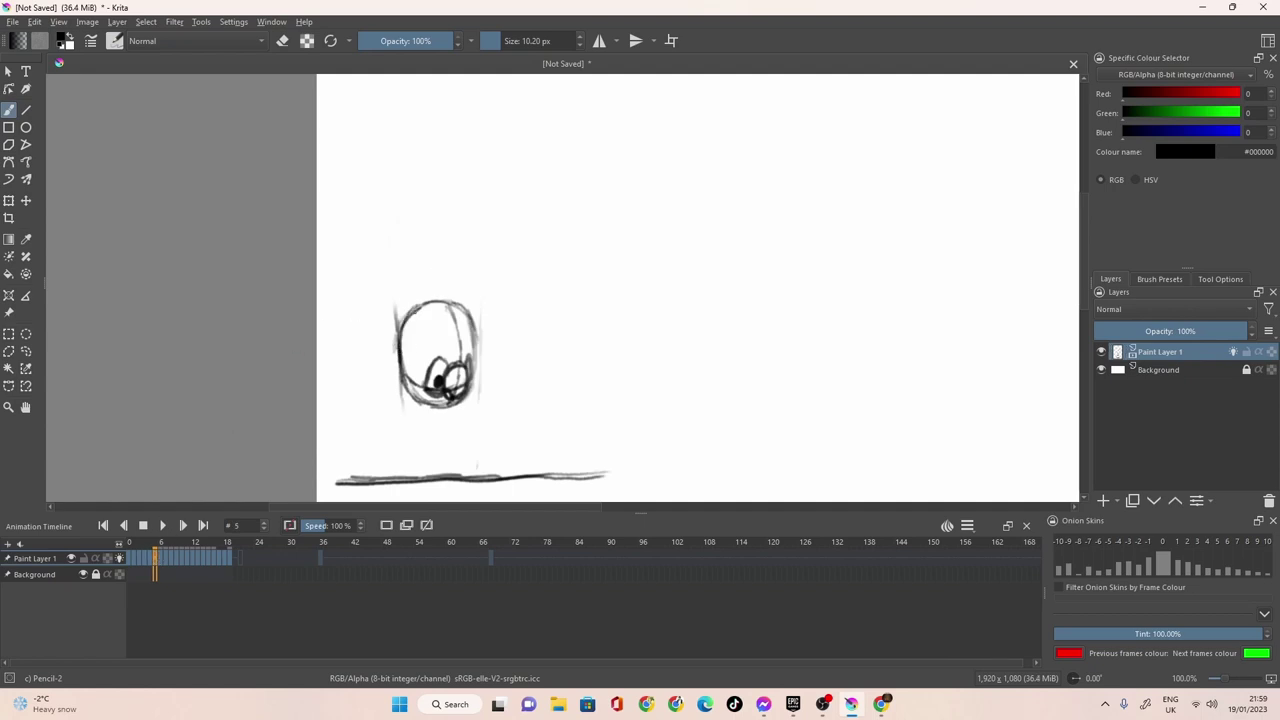
mouse_move(436, 298)
mouse_down()
mouse_move(477, 353)
mouse_move(476, 340)
mouse_move(451, 406)
mouse_move(409, 392)
mouse_move(400, 348)
mouse_up()
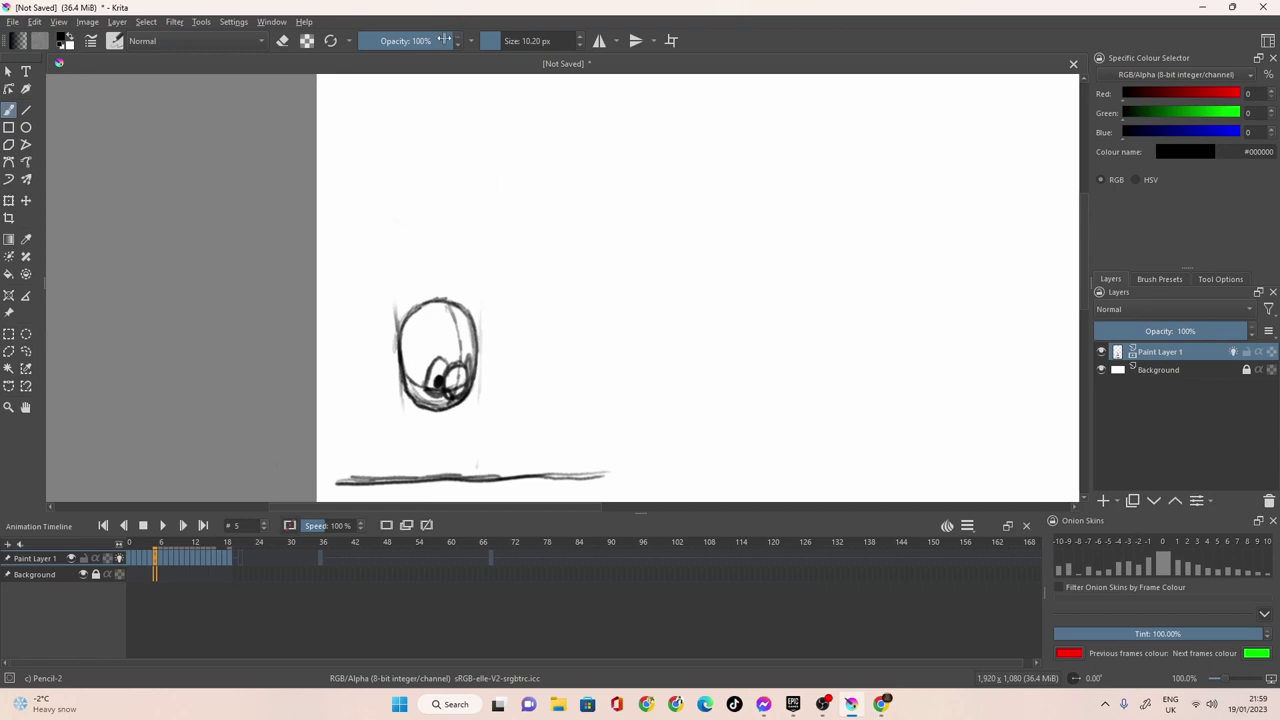
click(283, 41)
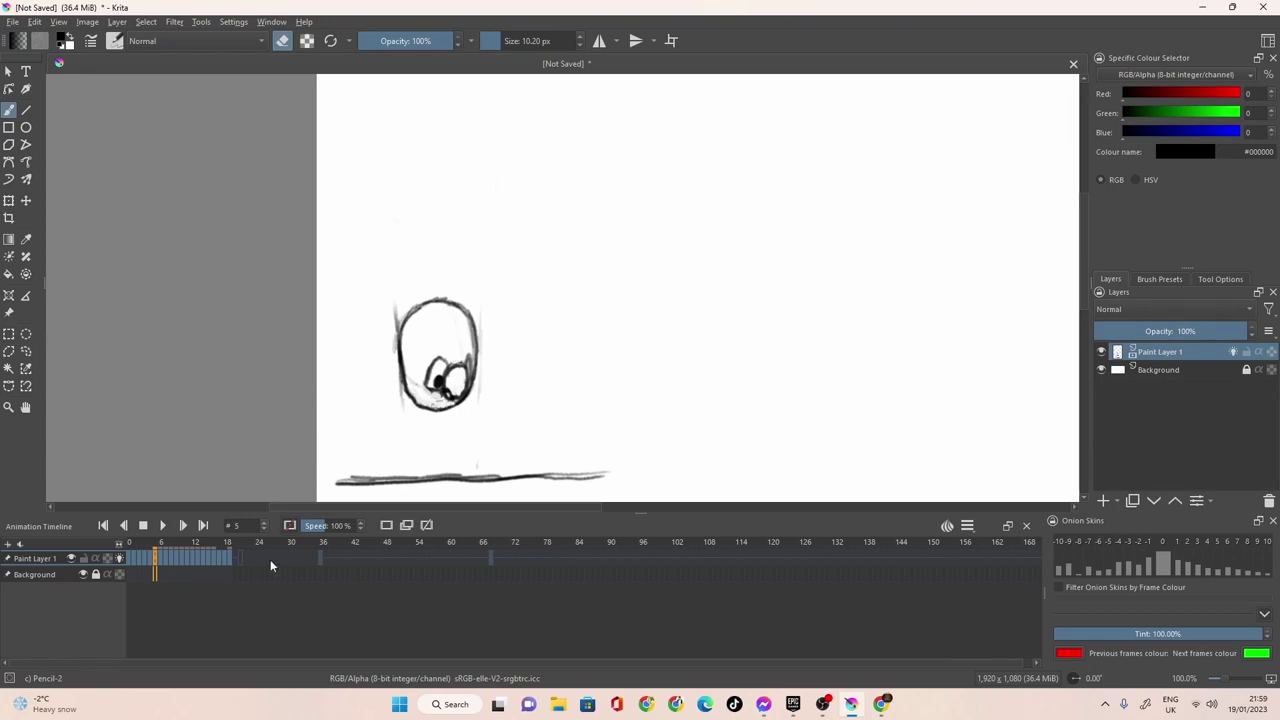
On frame 6, erase the long vertical guide lines on both sides of the head with a 63.34 px eraser.
click(166, 556)
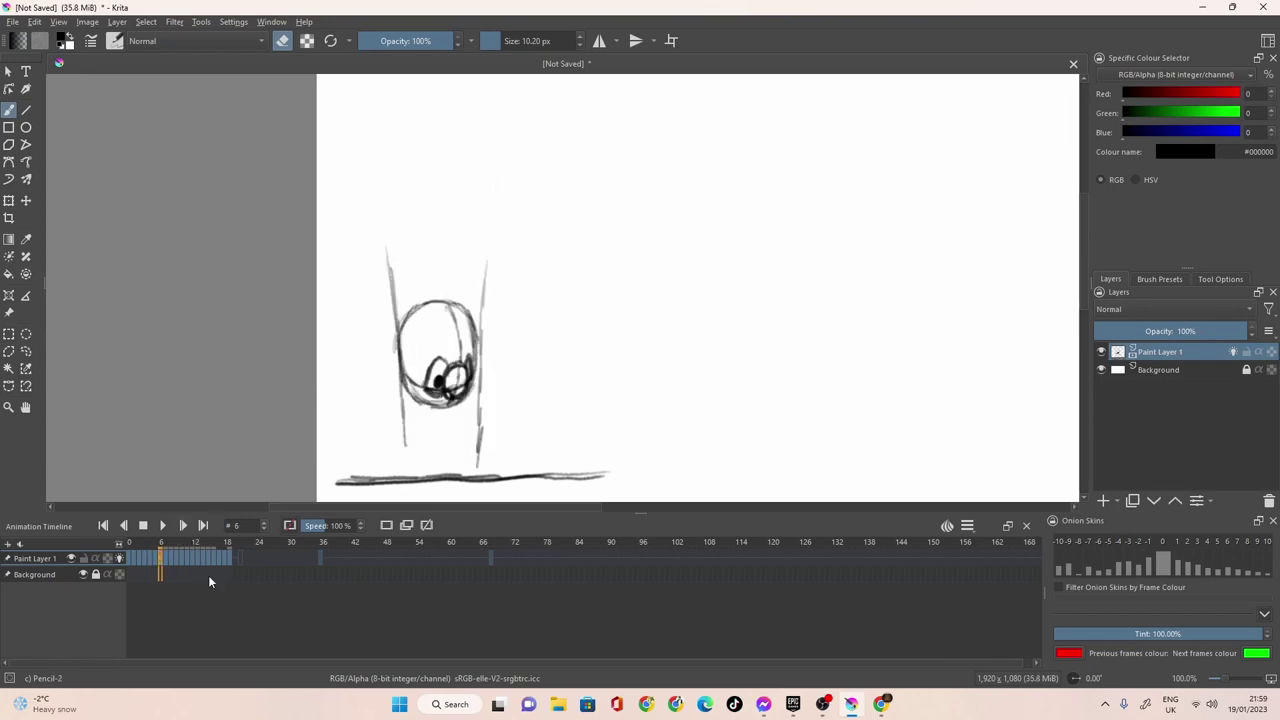
click(156, 558)
click(162, 560)
drag(491, 40, 580, 40)
drag(380, 286, 394, 274)
mouse_move(379, 364)
mouse_down()
mouse_move(402, 436)
mouse_move(385, 383)
mouse_move(396, 426)
mouse_move(476, 440)
mouse_move(489, 386)
mouse_up()
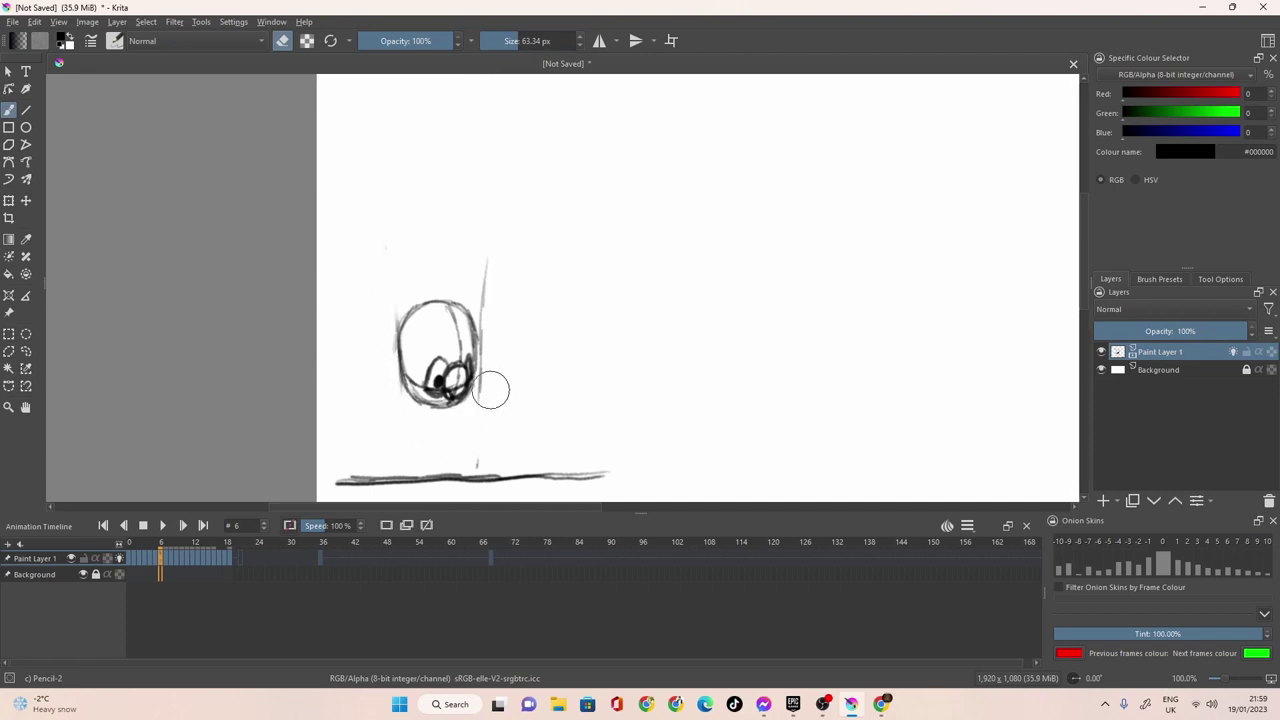
mouse_move(492, 307)
mouse_down()
mouse_move(445, 211)
mouse_move(388, 282)
mouse_move(400, 236)
mouse_move(372, 314)
mouse_move(381, 331)
mouse_move(384, 317)
mouse_move(391, 399)
mouse_up()
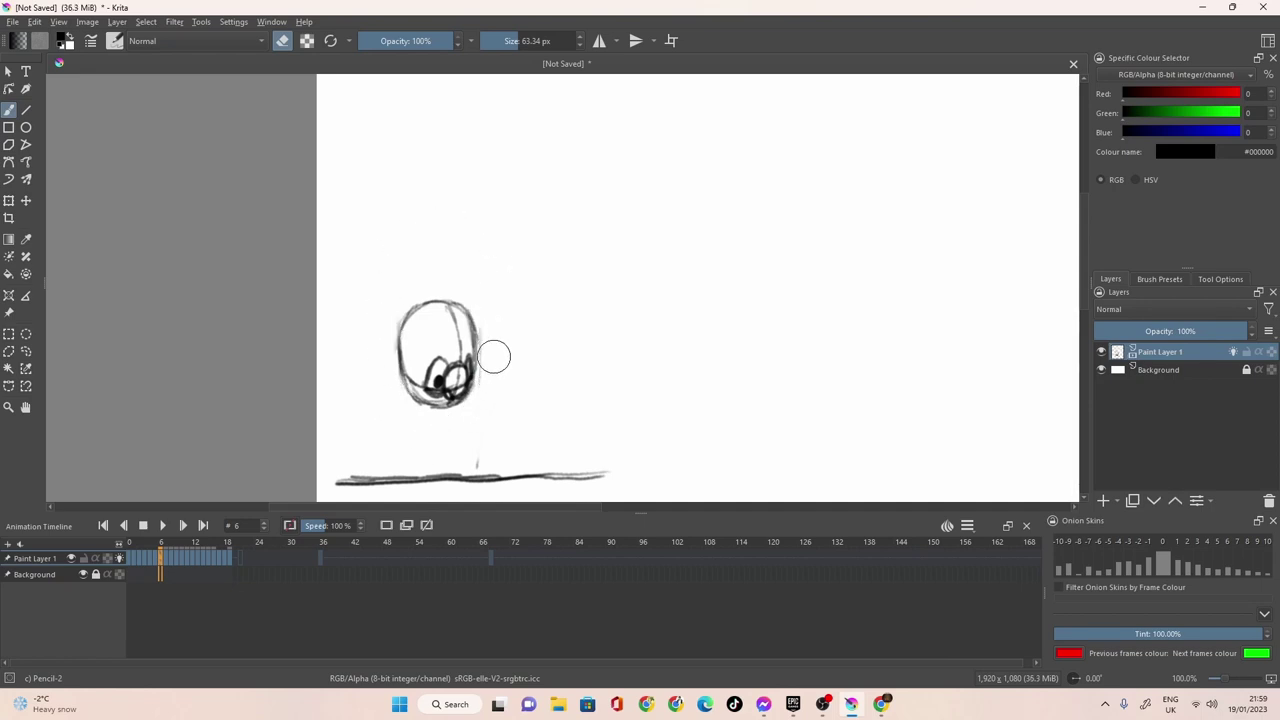
Reduce the eraser size to 4.74 px and erase the construction lines inside the face and nose on frame 6.
key(bracketleft)
key(bracketleft)
key(bracketleft)
key(bracketleft)
key(bracketleft)
key(bracketleft)
key(bracketleft)
key(bracketleft)
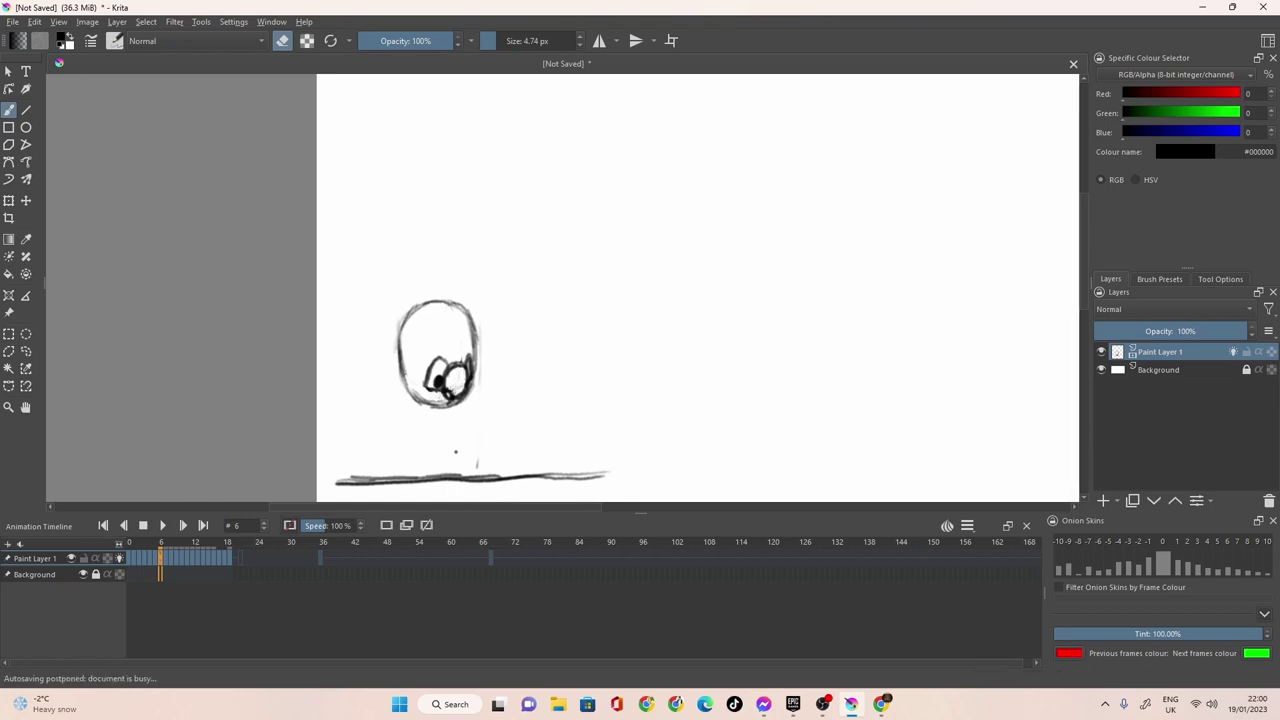
On frames 7 to 10, erase the construction lines inside the face and nose, enlarging the eraser to 18.77 px.
click(168, 556)
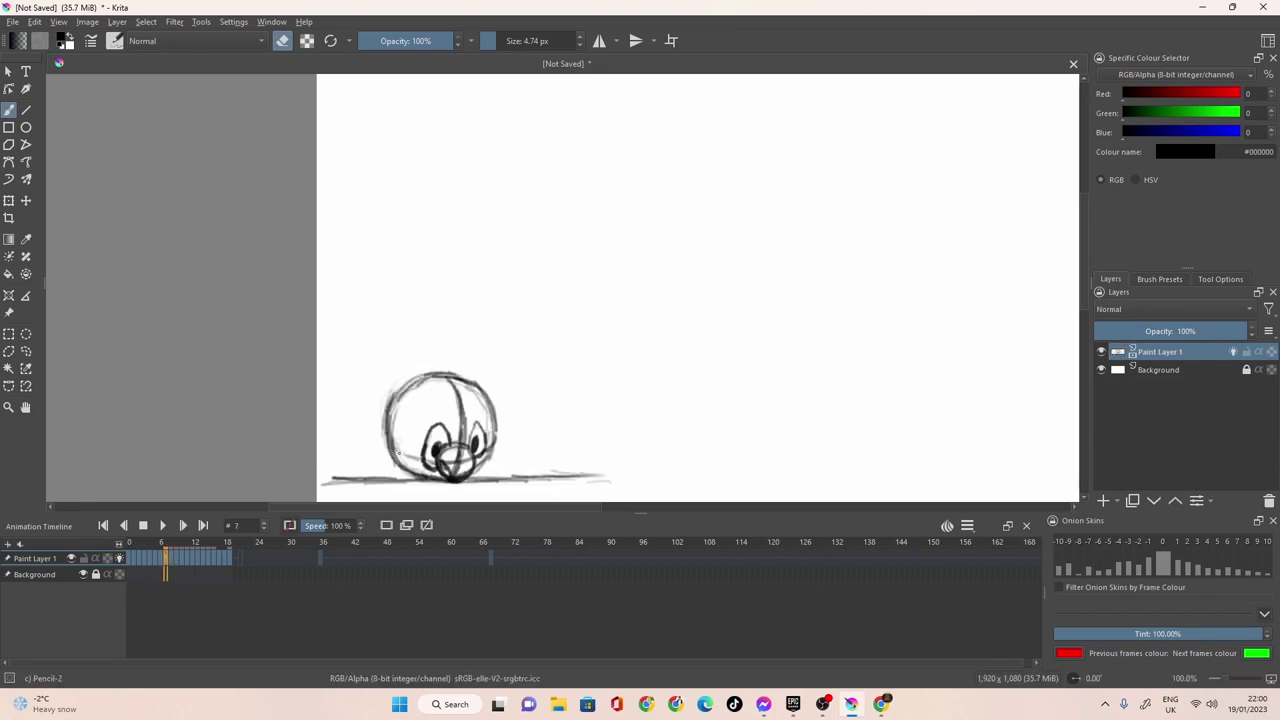
drag(493, 42, 505, 42)
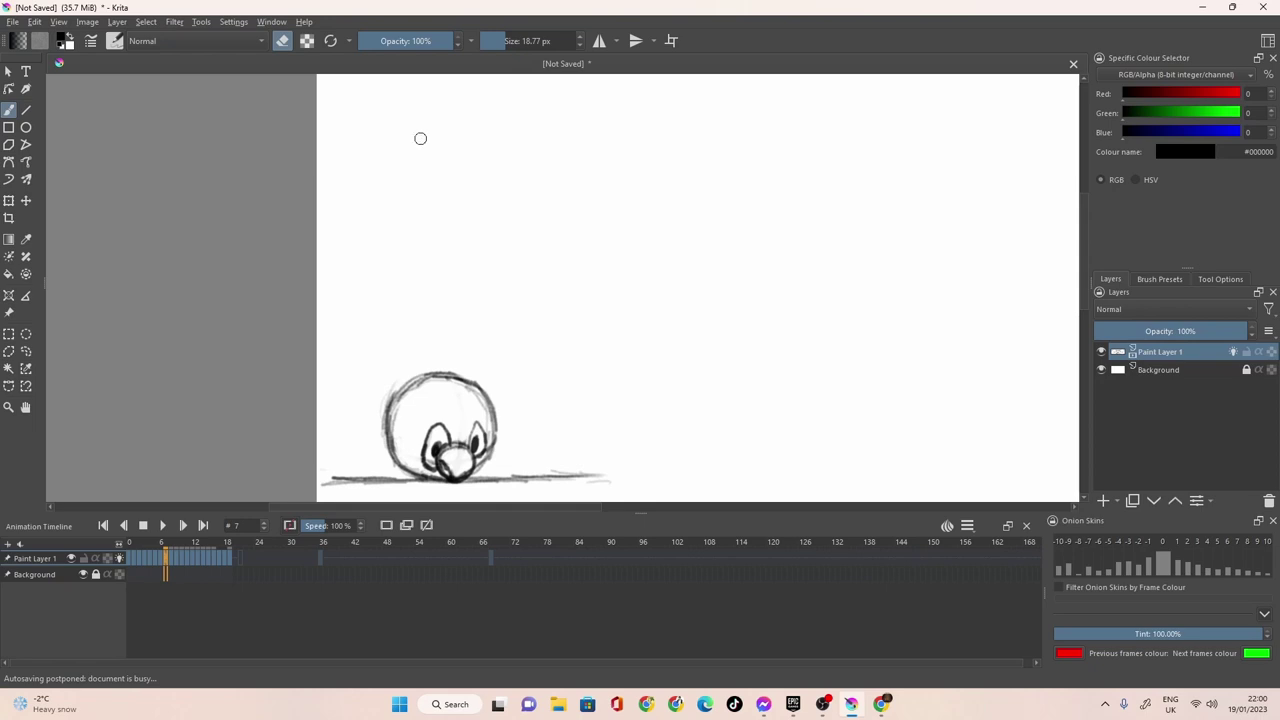
click(171, 555)
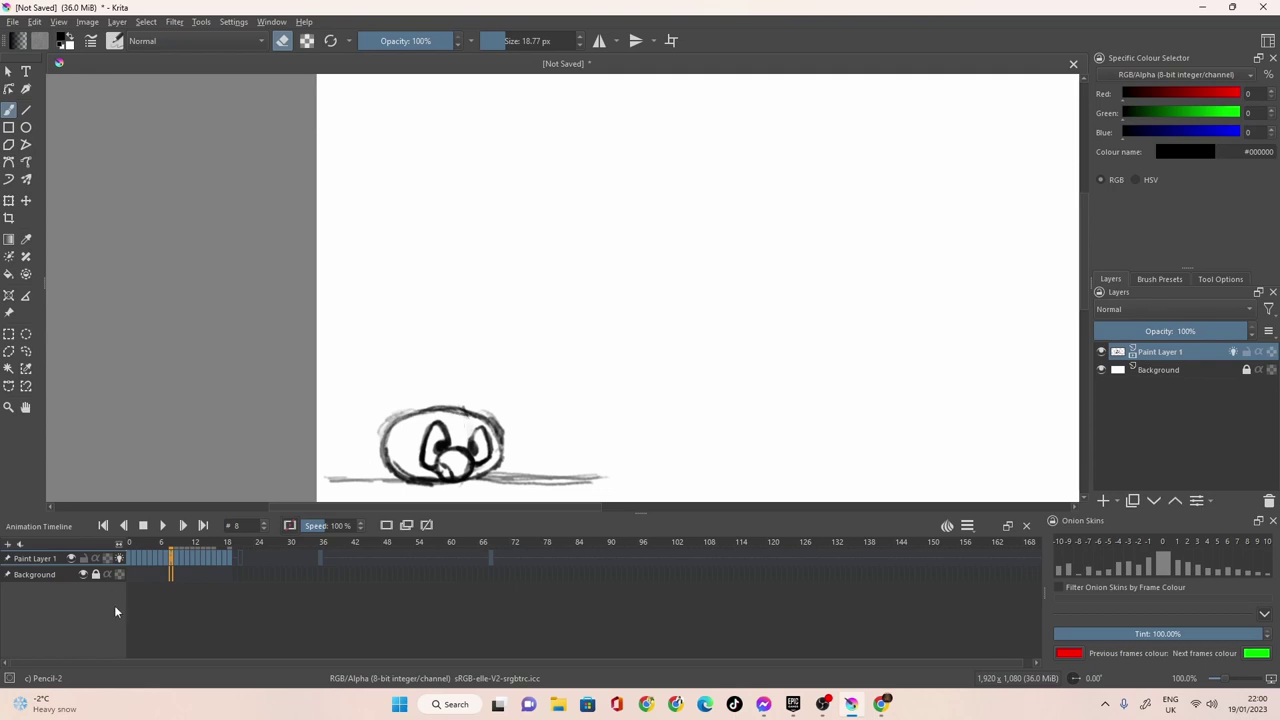
click(176, 556)
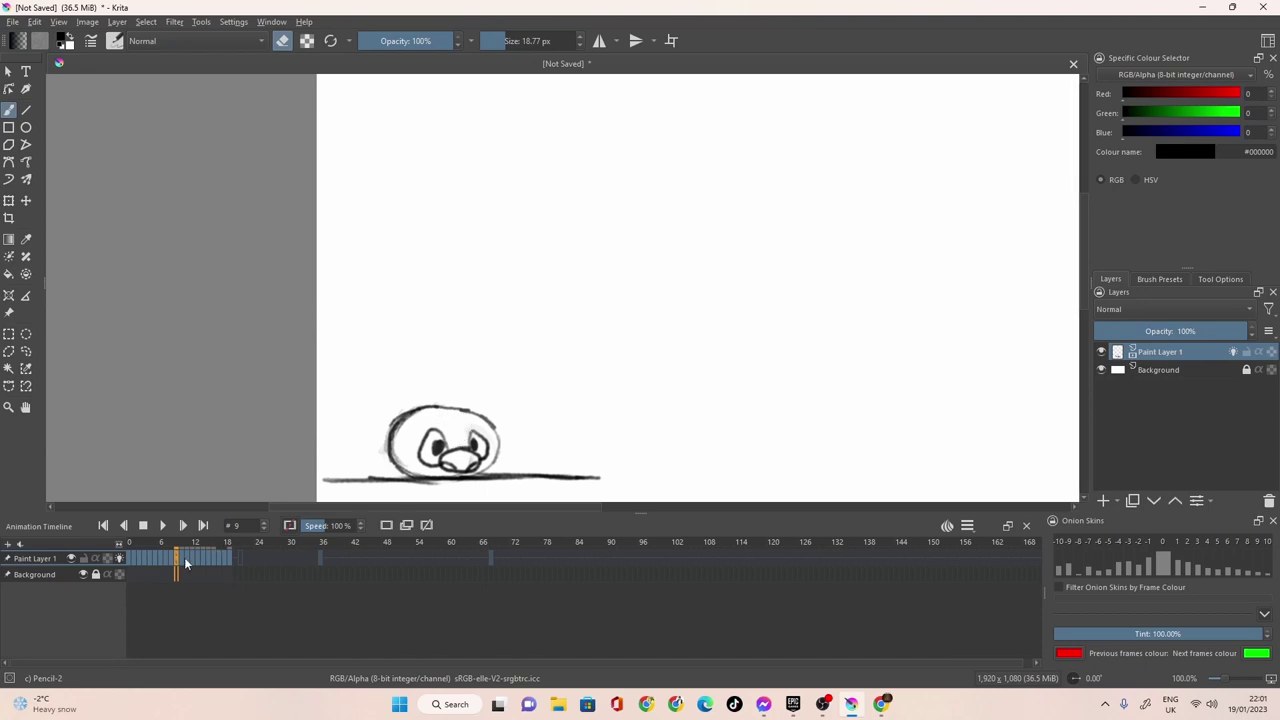
click(184, 557)
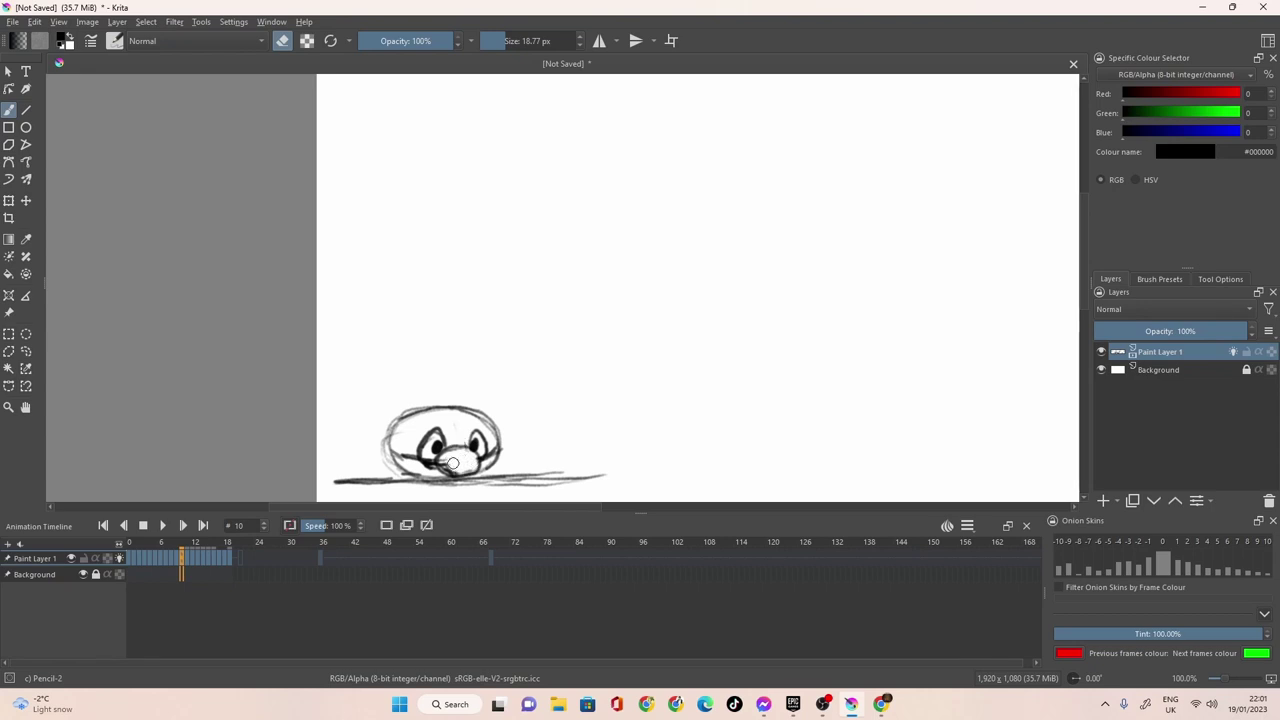
drag(445, 459, 466, 456)
On frame 11, erase the tall guide lines above the head and the construction lines in the face with the 18.77 px eraser.
click(187, 558)
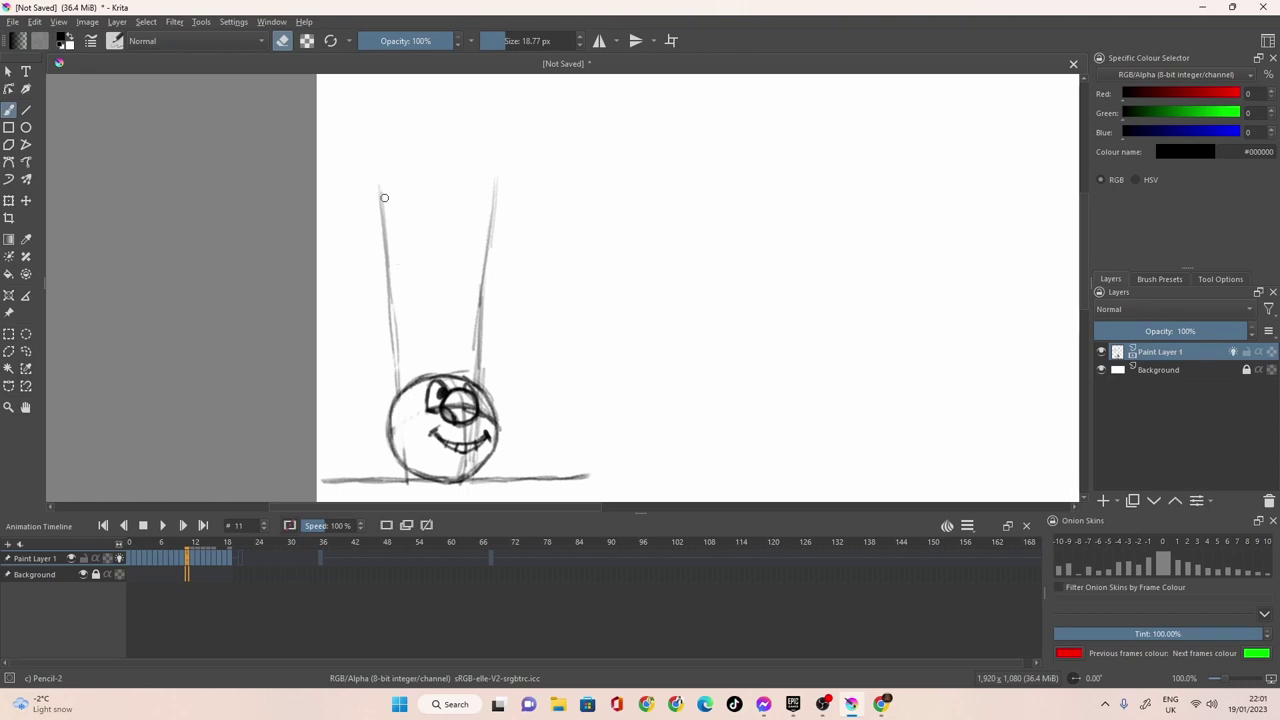
mouse_move(386, 194)
mouse_down()
mouse_move(388, 320)
mouse_move(374, 180)
mouse_move(393, 335)
mouse_up()
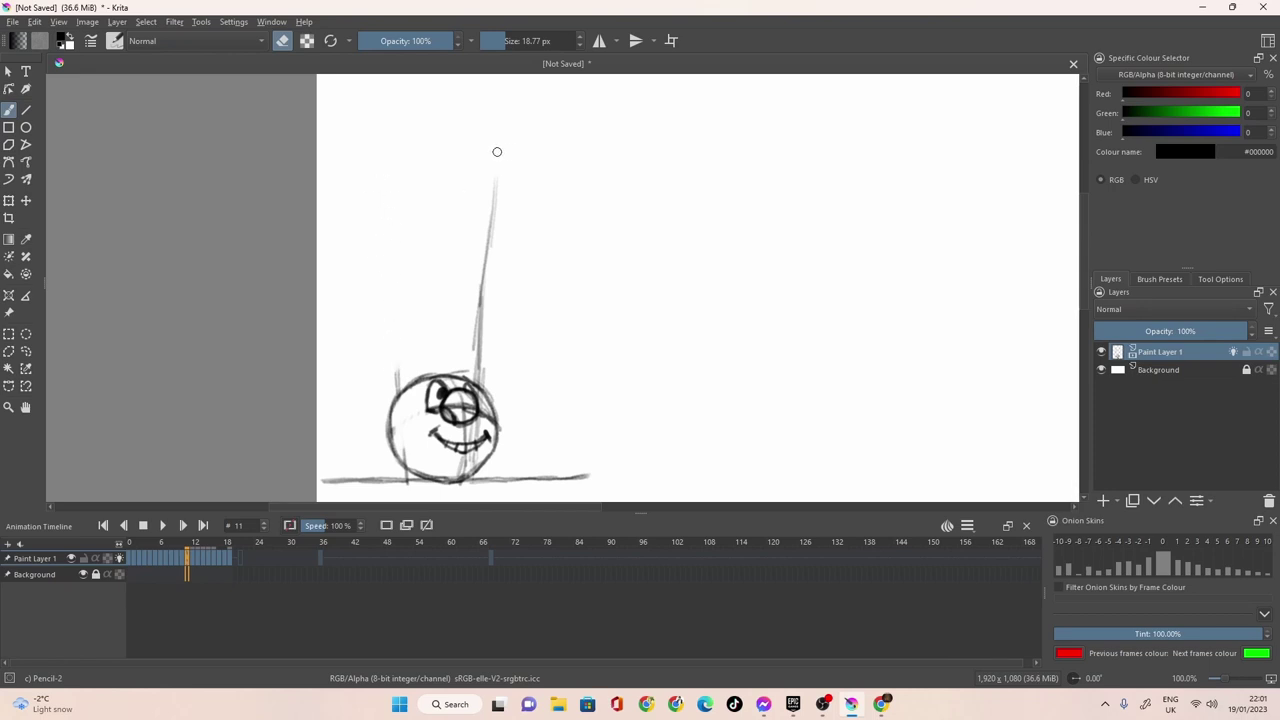
mouse_move(497, 151)
mouse_down()
mouse_move(486, 343)
mouse_move(474, 303)
mouse_move(477, 326)
mouse_up()
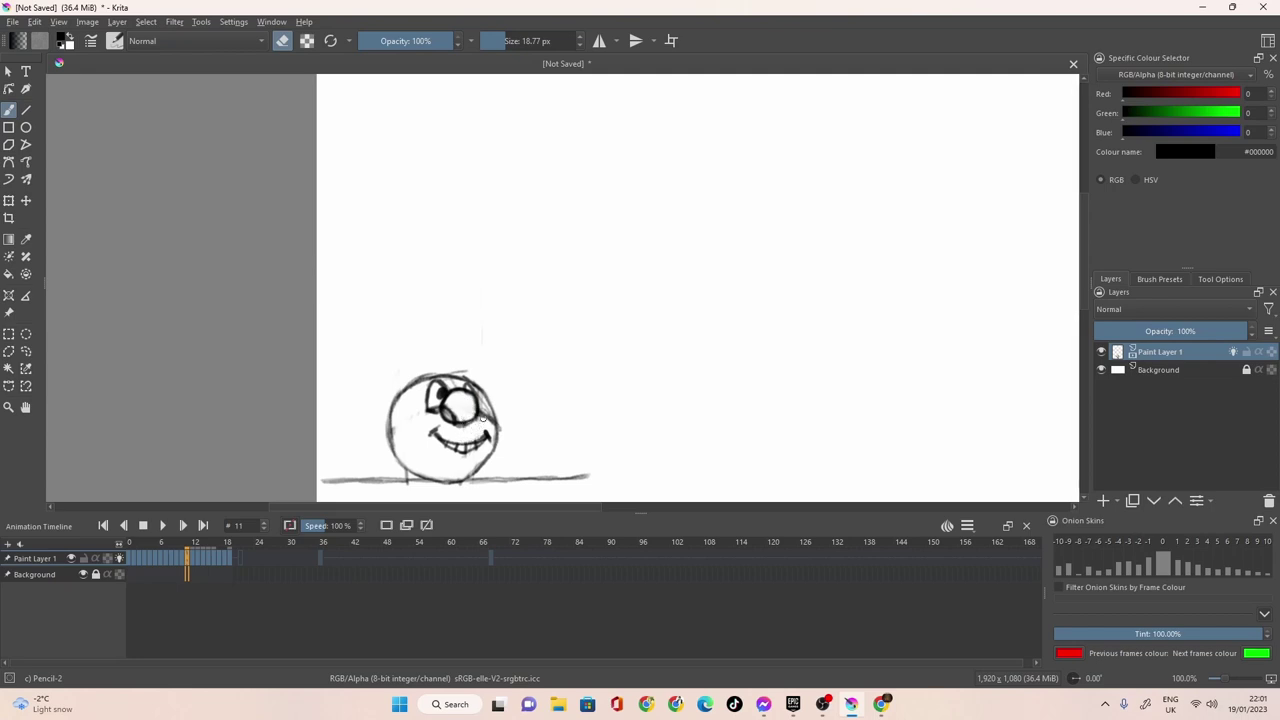
drag(410, 480, 401, 480)
Redraw the head outline and the ground line on frame 11 with darker 11.22 px pencil strokes.
click(493, 44)
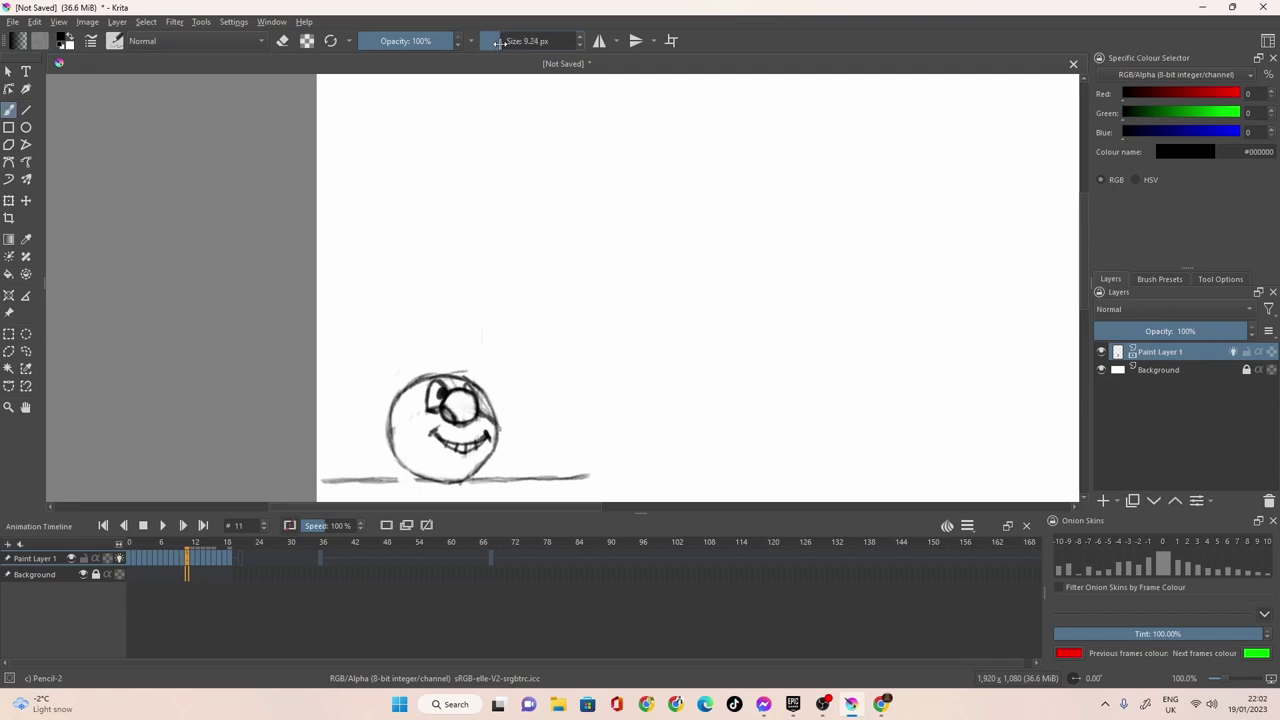
drag(497, 43, 505, 62)
mouse_move(404, 386)
mouse_down()
mouse_move(408, 463)
mouse_move(391, 432)
mouse_move(408, 472)
mouse_up()
mouse_move(394, 414)
mouse_down()
mouse_move(404, 468)
mouse_move(472, 478)
mouse_move(491, 451)
mouse_move(490, 398)
mouse_move(468, 374)
mouse_move(428, 381)
mouse_up()
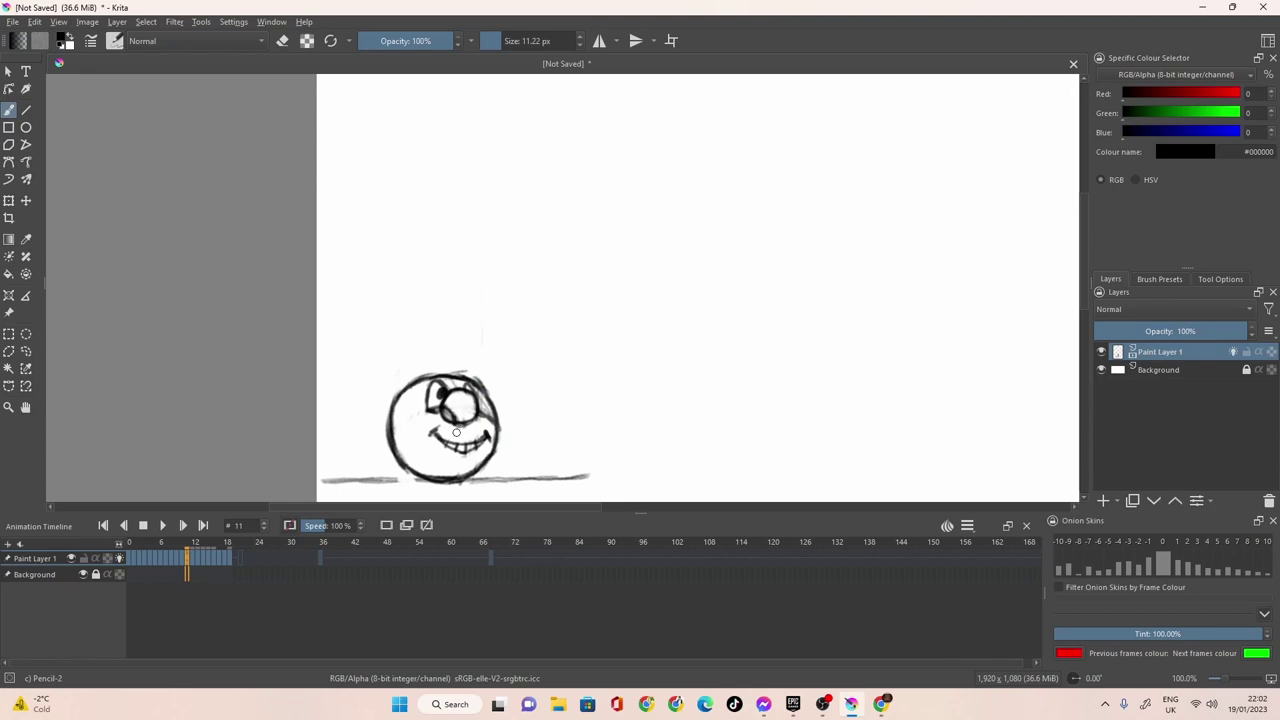
mouse_move(468, 476)
mouse_down()
mouse_move(338, 480)
mouse_move(562, 469)
mouse_up()
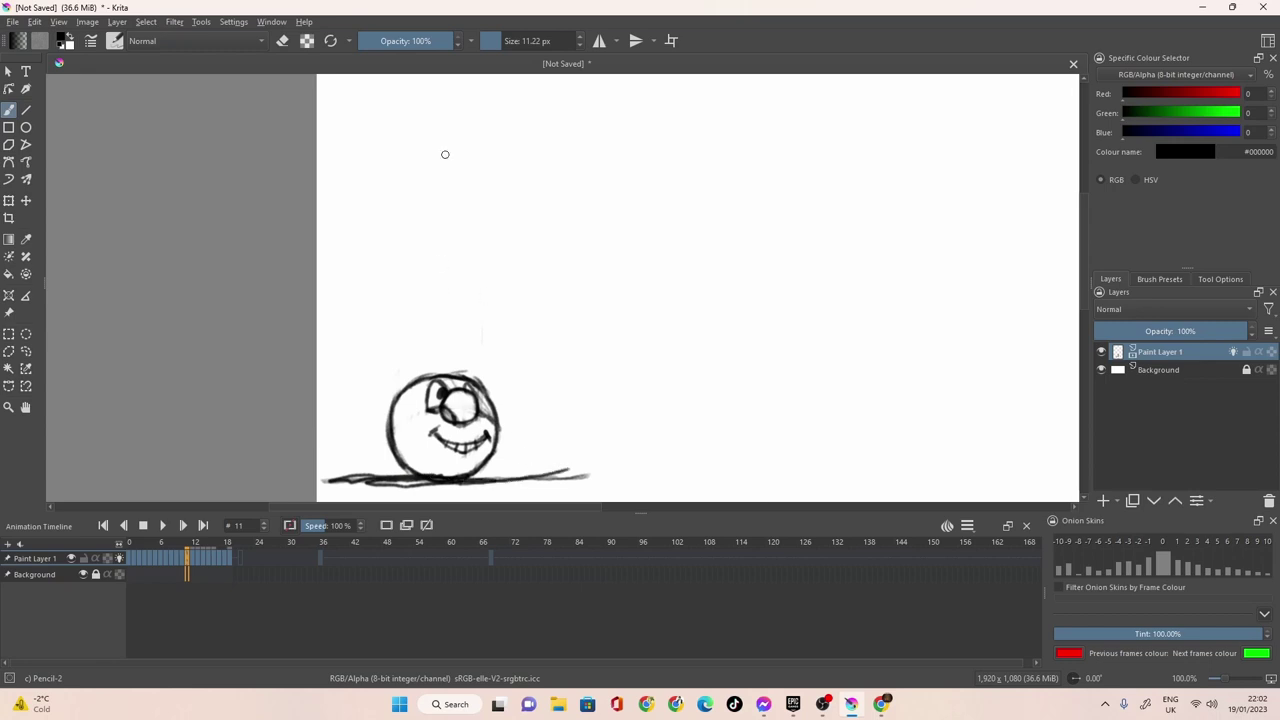
On frame 12, erase the two vertical guide lines above the head with an enlarged eraser.
click(193, 560)
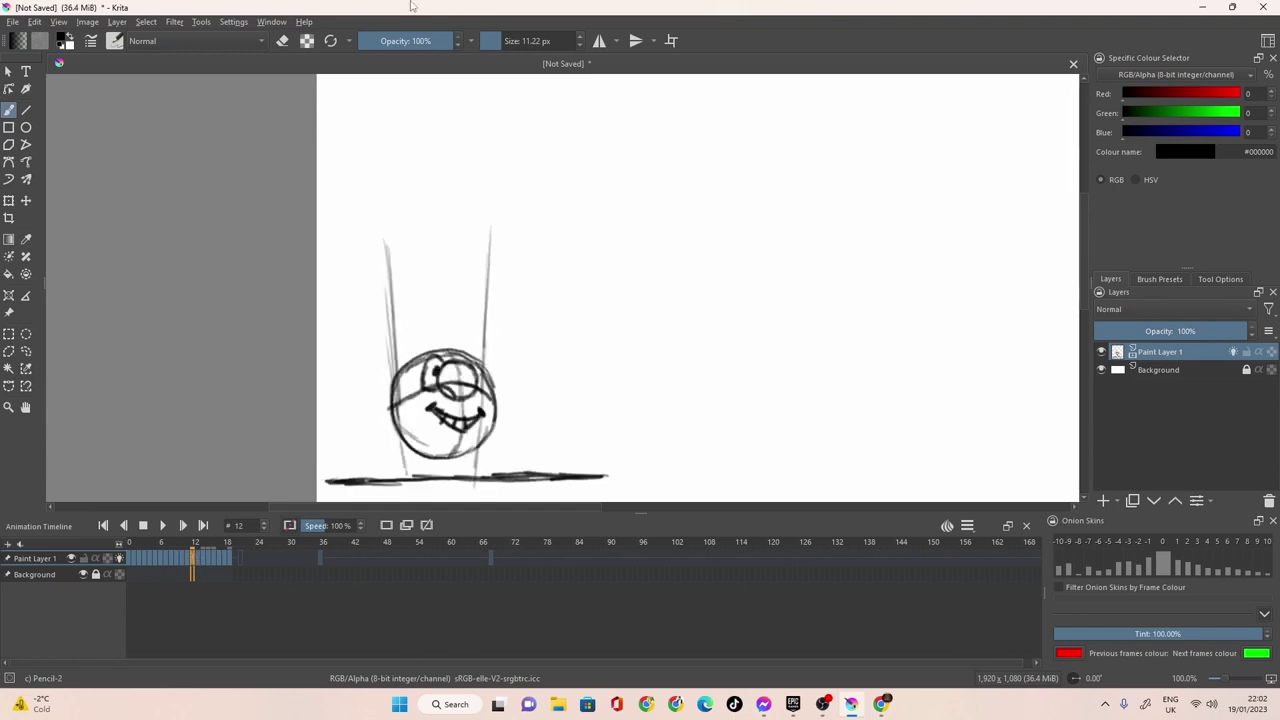
click(187, 567)
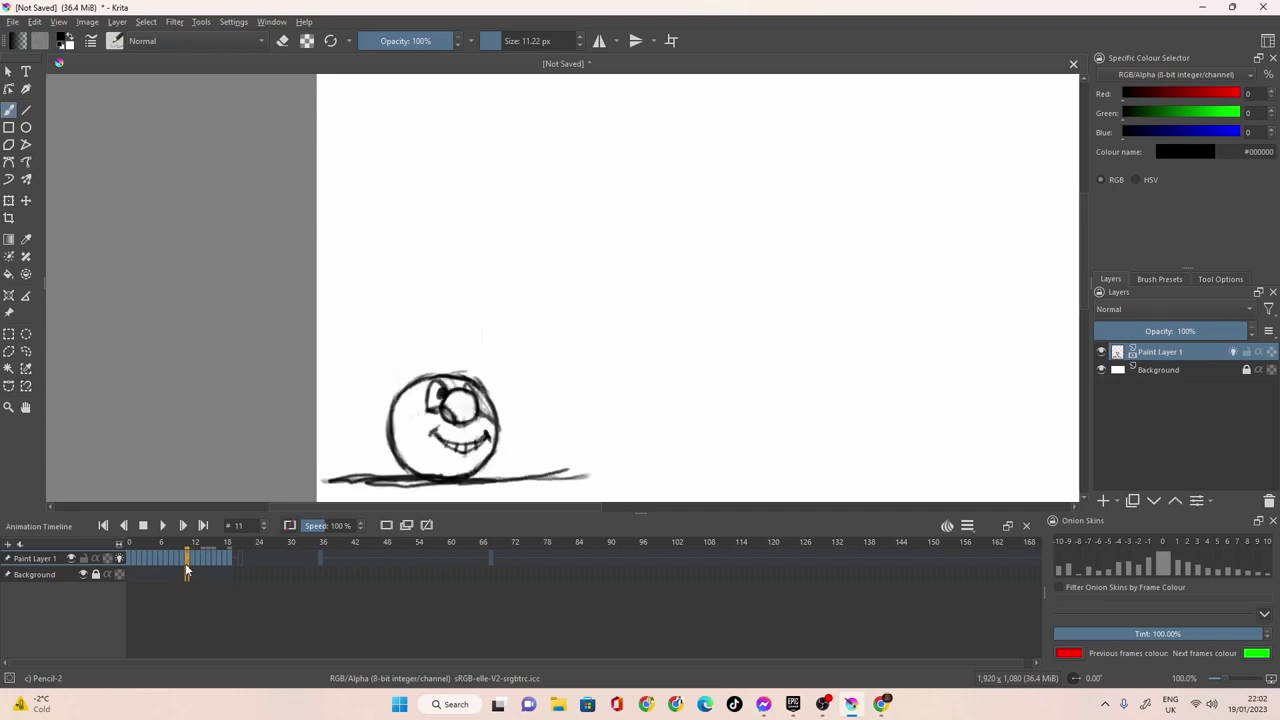
click(192, 560)
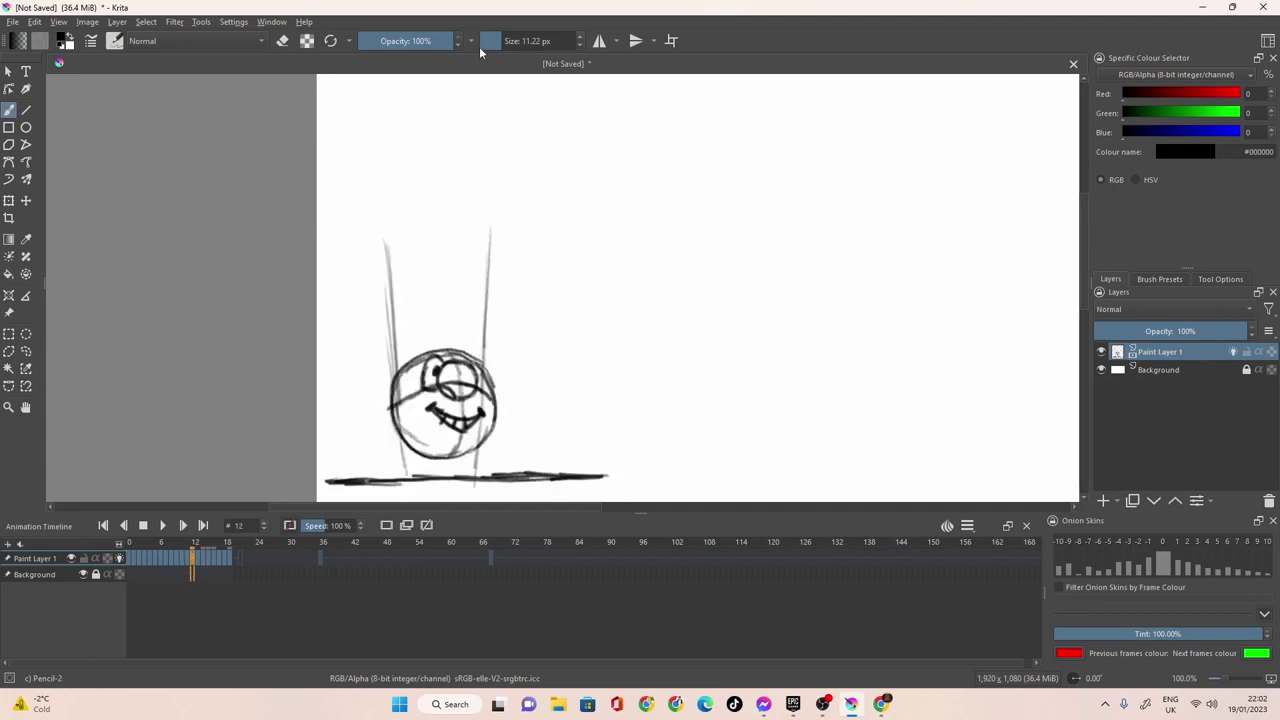
click(280, 42)
click(541, 40)
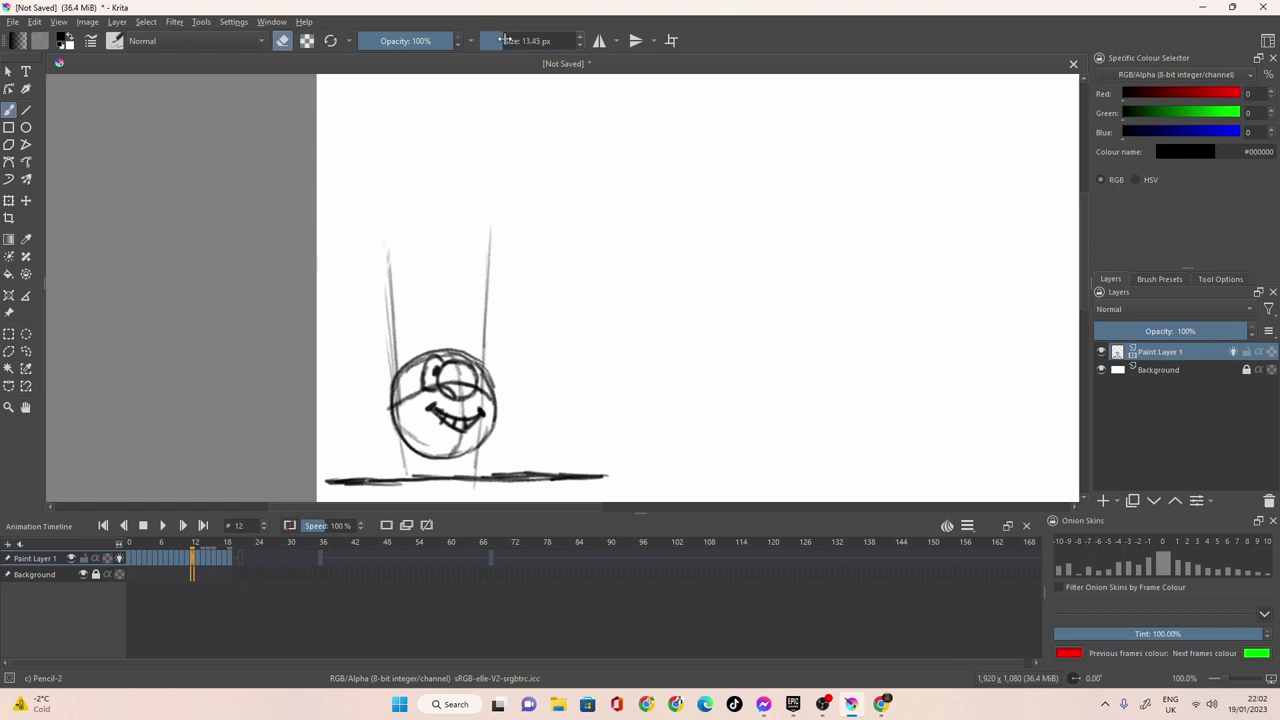
drag(388, 255, 386, 290)
mouse_move(396, 323)
mouse_down()
mouse_move(390, 261)
mouse_move(486, 219)
mouse_move(489, 349)
mouse_up()
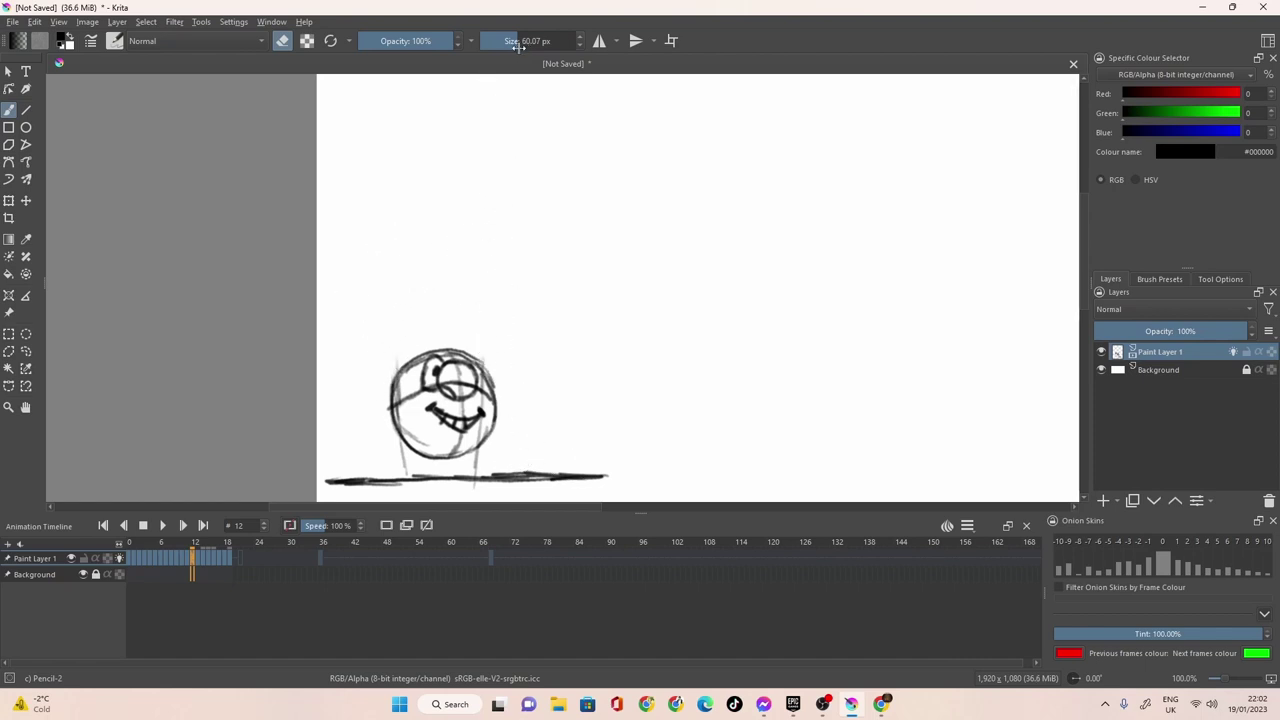
Erase the guide marks below the head and the construction lines inside the face on frame 12 with an 11.22 px eraser.
drag(513, 41, 497, 41)
mouse_move(418, 470)
mouse_down()
mouse_move(404, 468)
mouse_move(405, 442)
mouse_up()
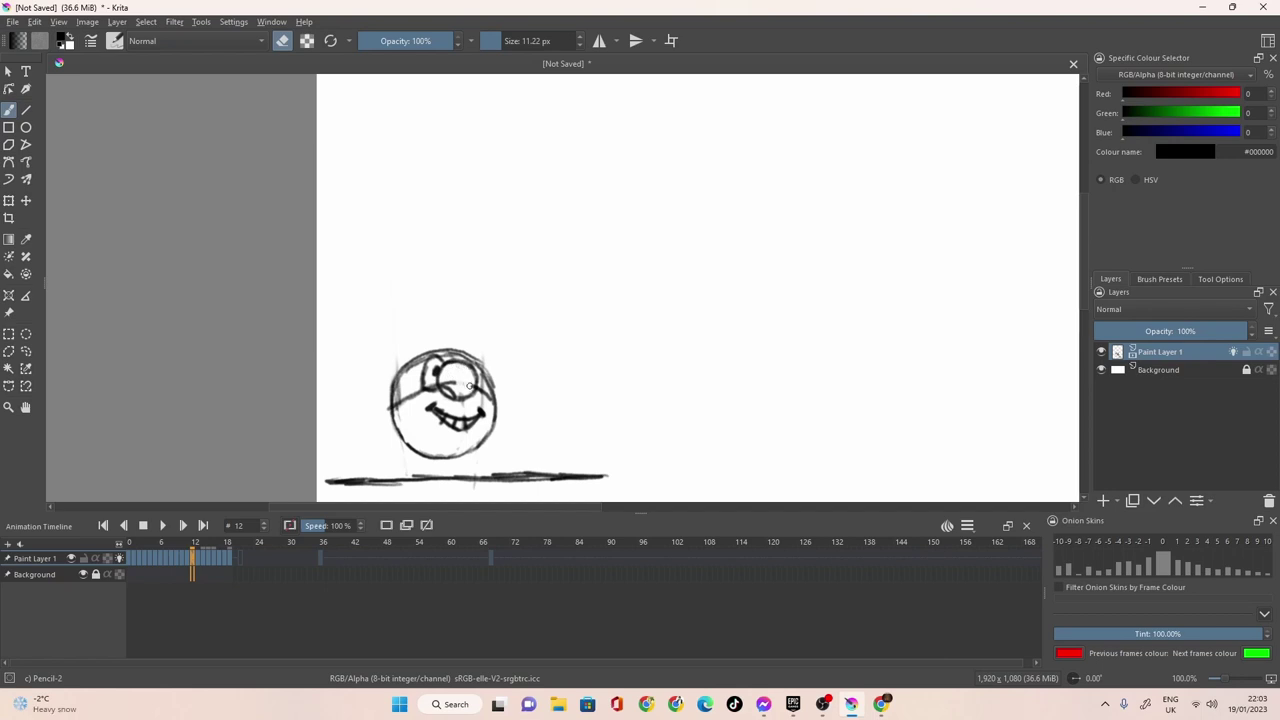
mouse_move(470, 385)
mouse_down()
mouse_move(426, 377)
mouse_move(398, 406)
mouse_move(419, 395)
mouse_up()
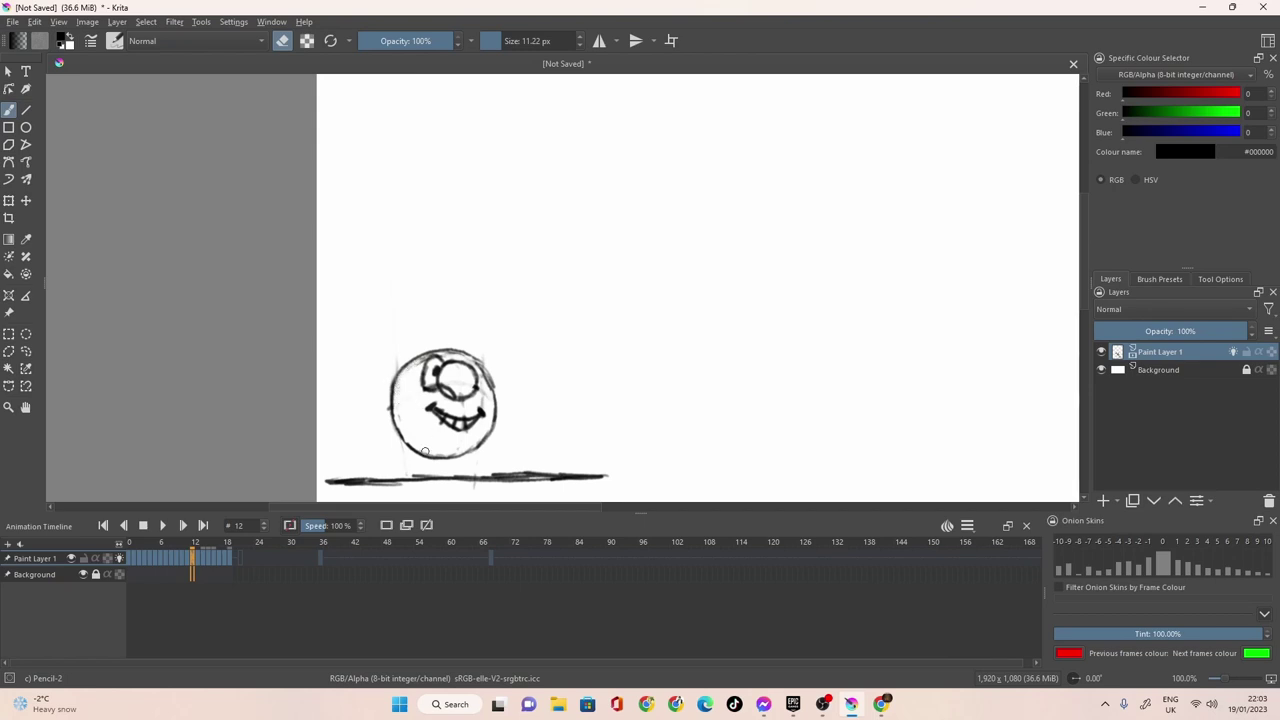
On frame 13, erase the rough guide circle above the character with a large 138.58 px eraser.
click(197, 562)
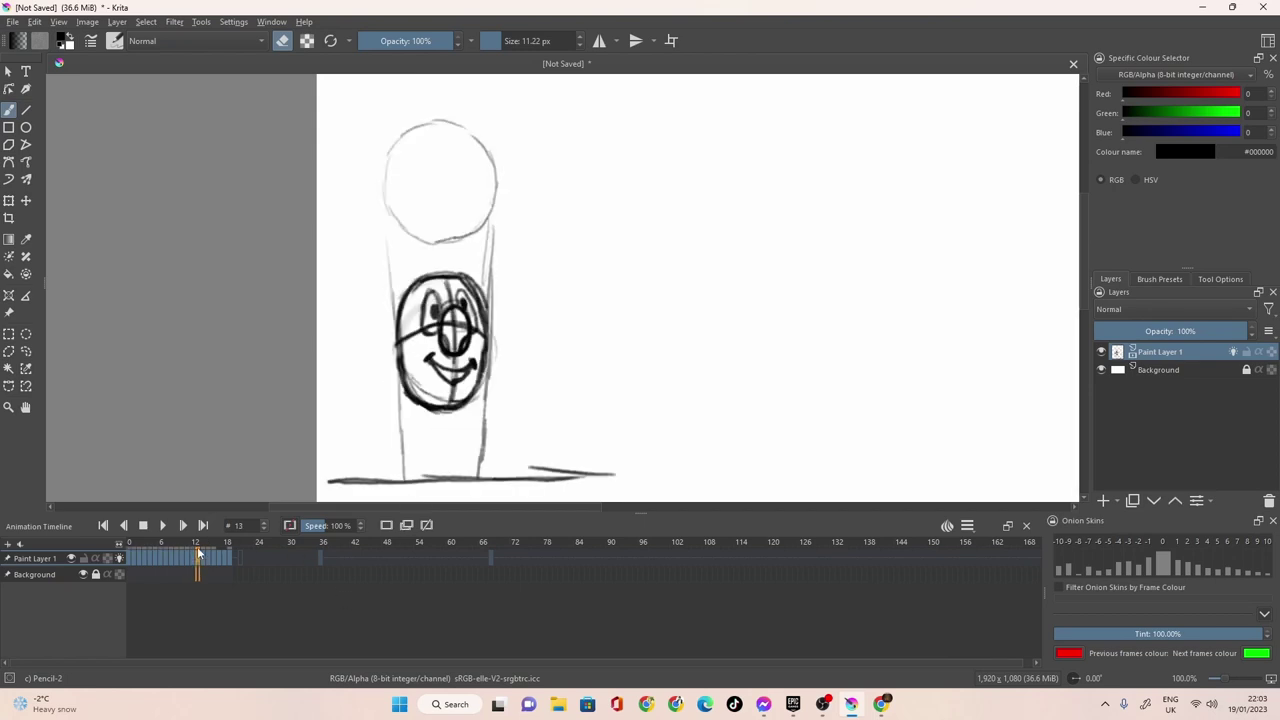
click(530, 41)
mouse_move(431, 161)
mouse_down()
mouse_move(372, 196)
mouse_move(409, 217)
mouse_move(468, 206)
mouse_move(428, 222)
mouse_move(507, 248)
mouse_up()
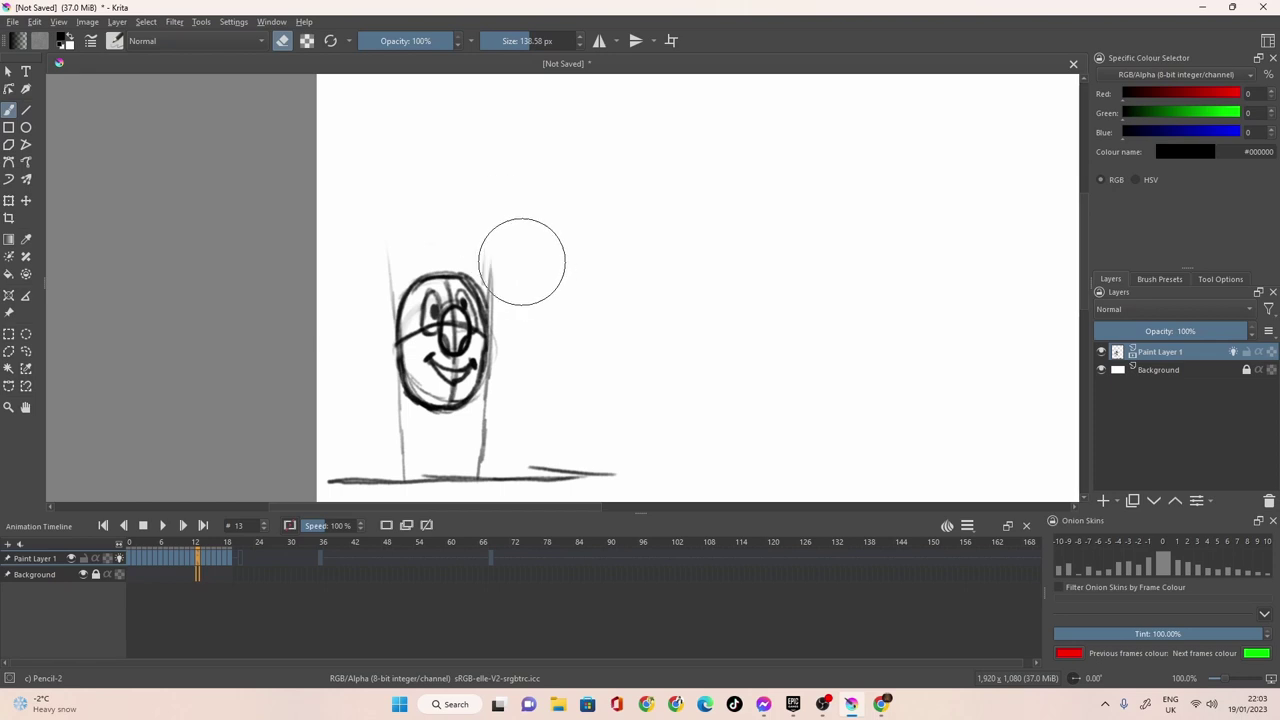
Erase the vertical guides around the head on frame 13 at 37.83 px and the construction lines inside the face at 9.24 px.
click(490, 43)
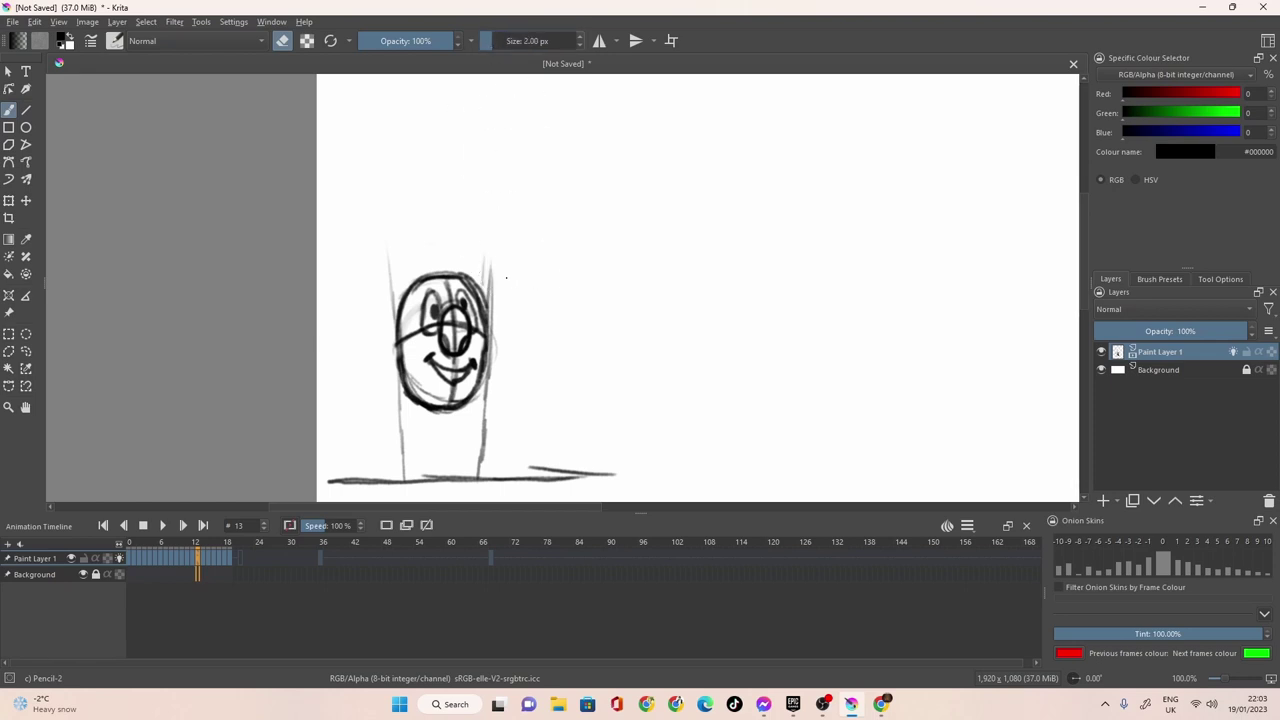
click(511, 41)
drag(491, 242, 502, 352)
drag(388, 250, 386, 297)
mouse_move(396, 405)
mouse_down()
mouse_move(399, 437)
mouse_move(477, 434)
mouse_move(480, 451)
mouse_move(492, 386)
mouse_up()
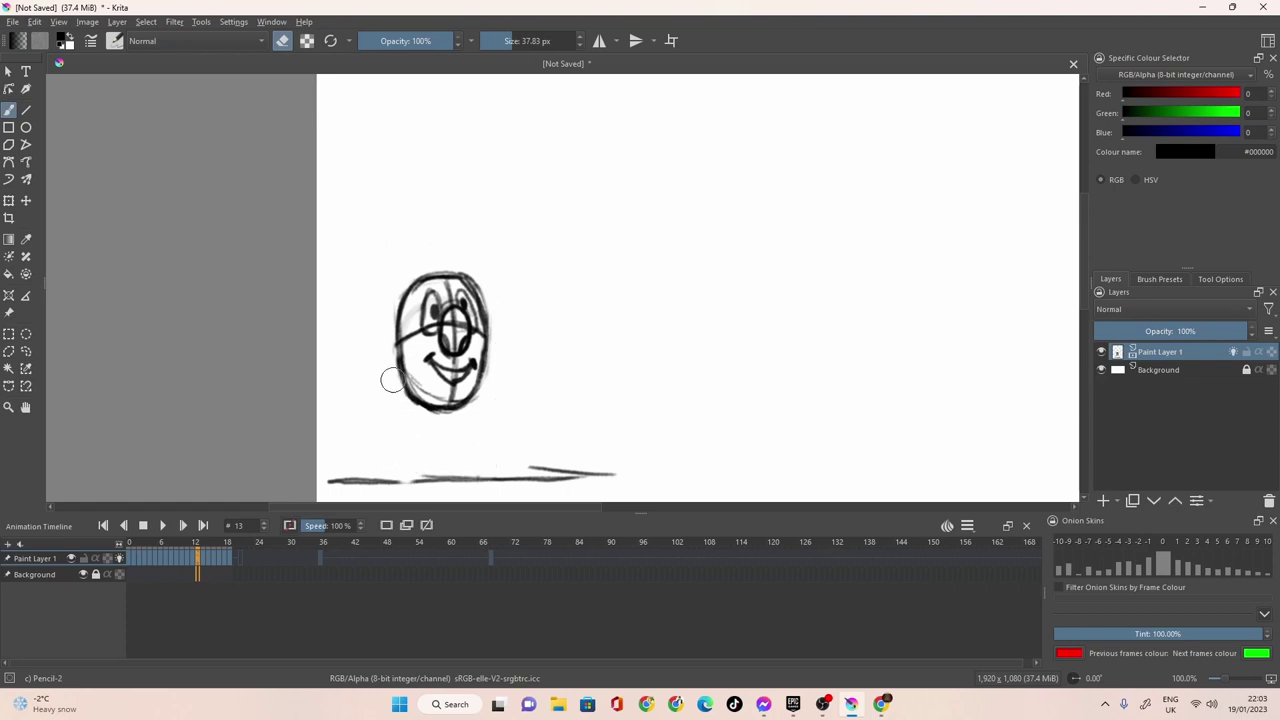
drag(516, 42, 490, 42)
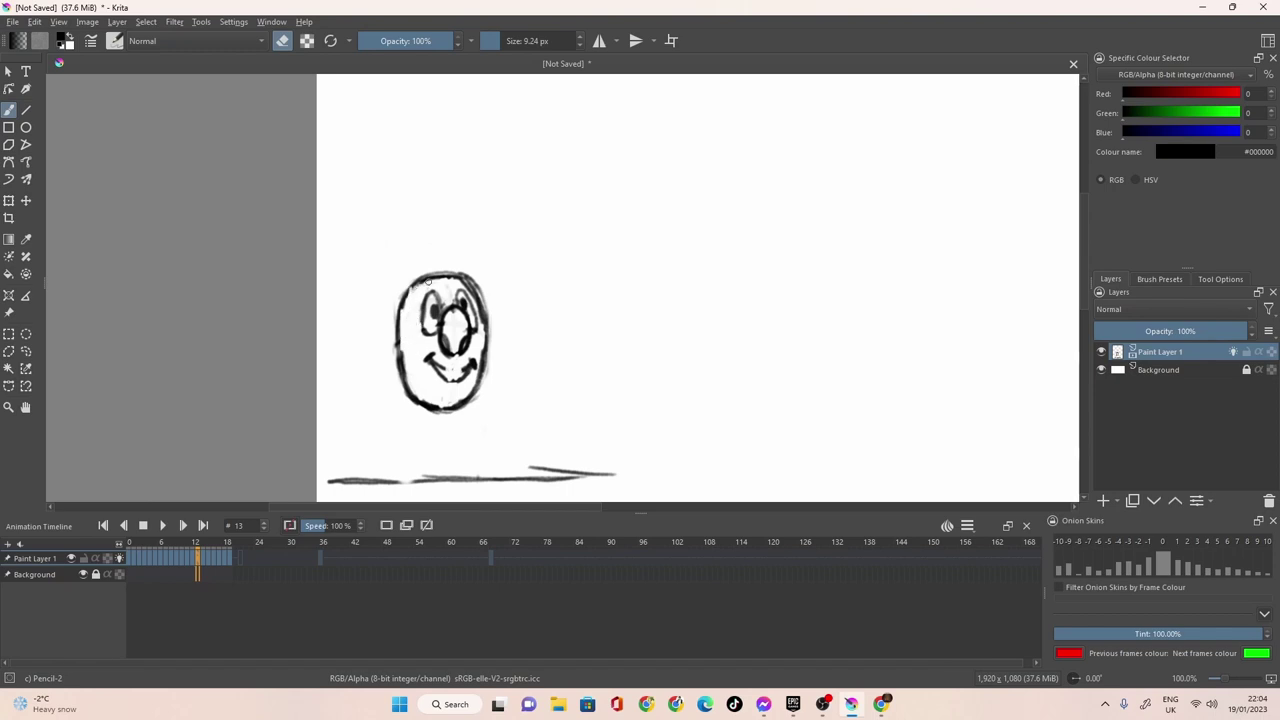
Return the pencil to drawing mode and redraw the head outline on frame 13 with darker 9.24 px strokes.
click(284, 40)
mouse_move(455, 275)
mouse_down()
mouse_move(429, 298)
mouse_move(432, 279)
mouse_move(410, 286)
mouse_move(400, 356)
mouse_up()
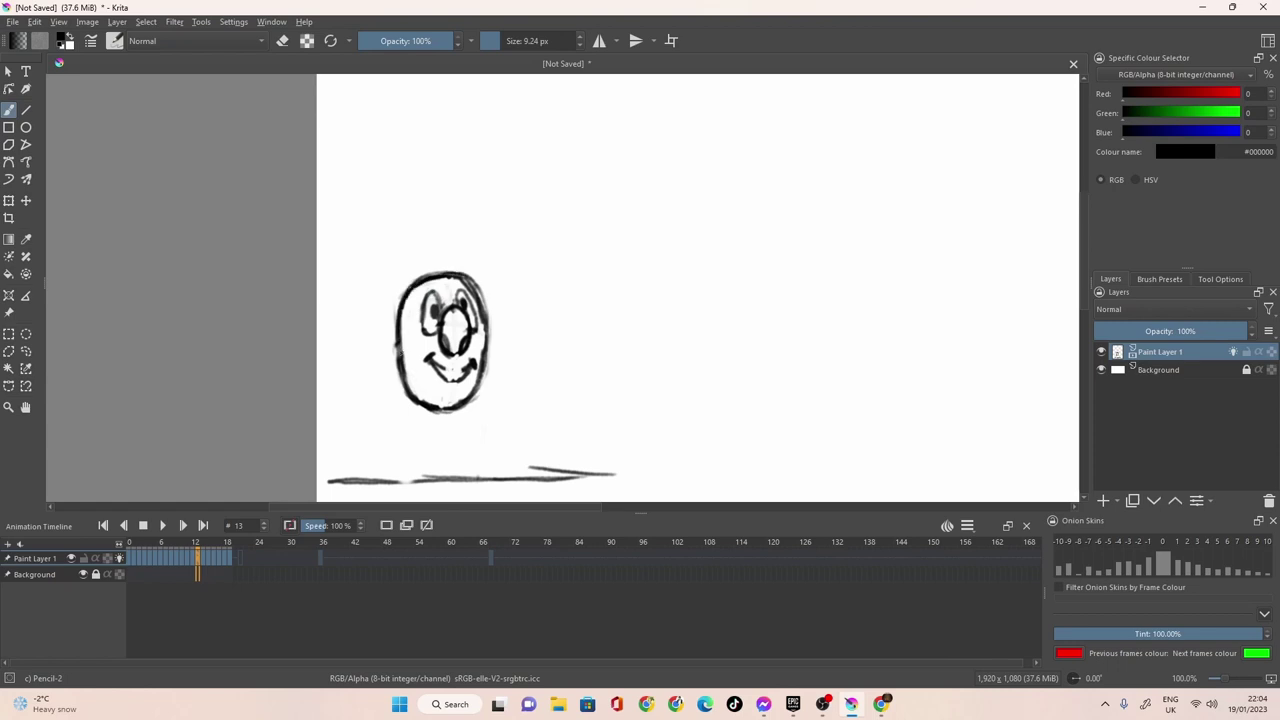
mouse_move(462, 276)
mouse_down()
mouse_move(487, 318)
mouse_move(482, 306)
mouse_move(486, 368)
mouse_move(466, 404)
mouse_move(440, 413)
mouse_move(404, 366)
mouse_move(398, 322)
mouse_move(415, 289)
mouse_up()
mouse_move(489, 324)
mouse_down()
mouse_move(490, 360)
mouse_move(484, 351)
mouse_up()
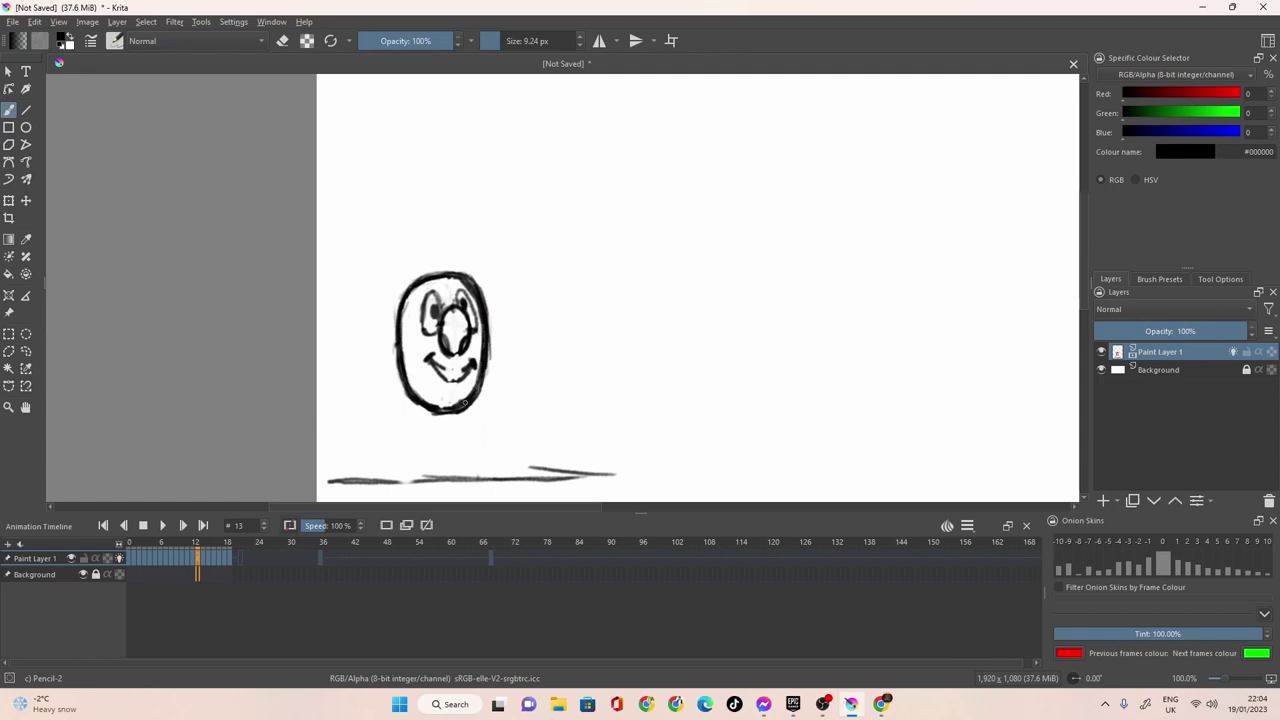
On frame 13, darken the head's lower outline and the ground line, and redraw the toothed smile, nose and eyes at 9.24 px.
drag(468, 402, 428, 400)
mouse_move(430, 481)
mouse_down()
mouse_move(376, 489)
mouse_move(496, 474)
mouse_up()
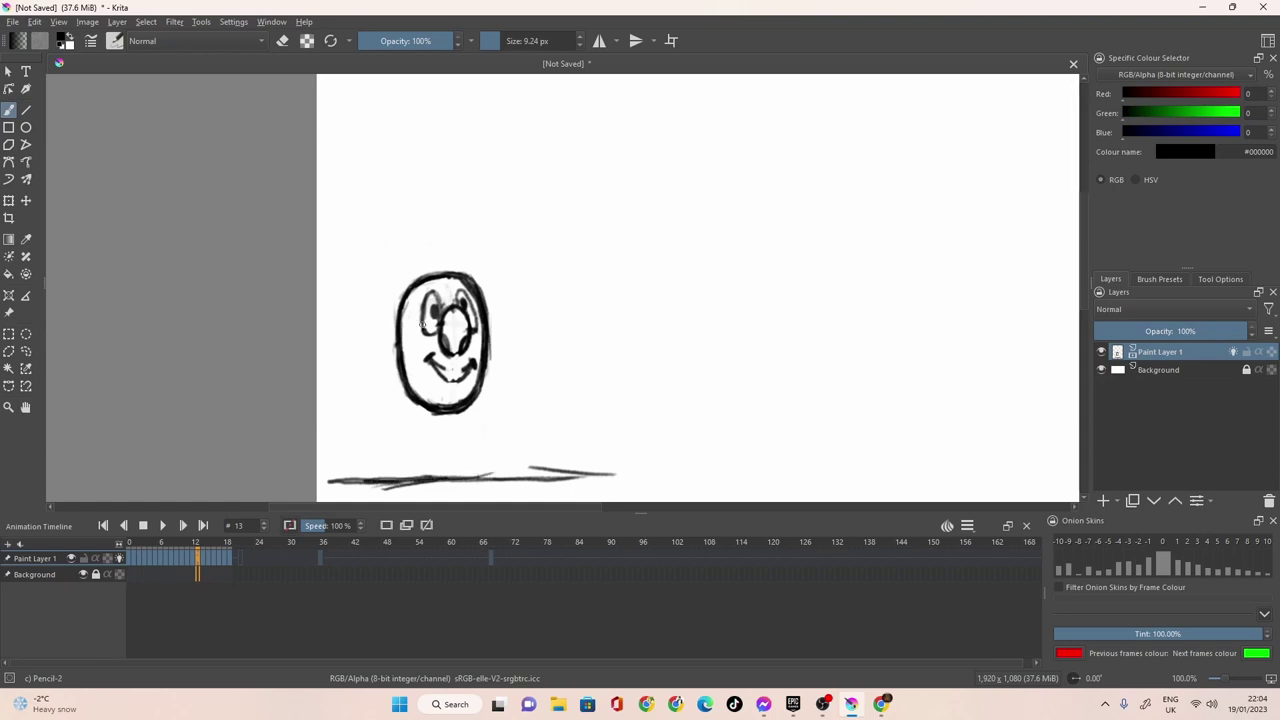
mouse_move(438, 363)
mouse_down()
mouse_move(473, 362)
mouse_move(468, 374)
mouse_up()
drag(443, 341, 461, 349)
mouse_move(458, 310)
mouse_down()
mouse_move(467, 325)
mouse_move(428, 331)
mouse_move(421, 314)
mouse_up()
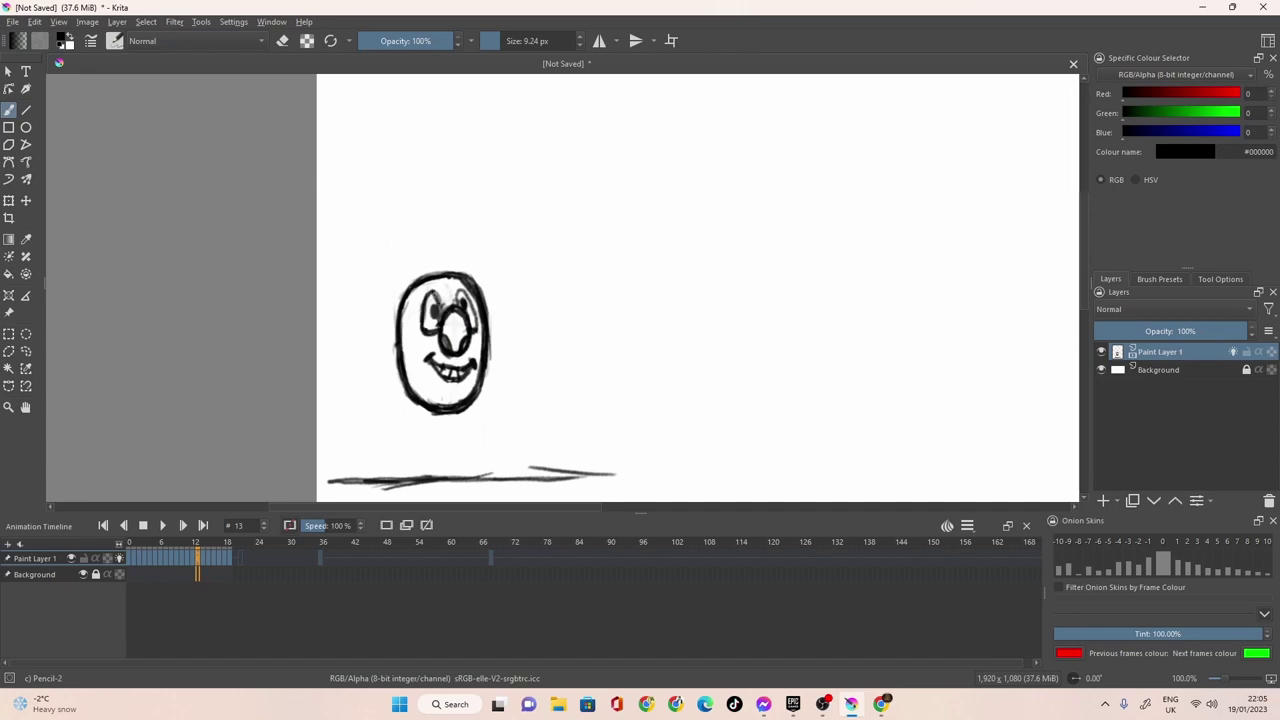
mouse_move(440, 315)
mouse_down()
mouse_move(437, 304)
mouse_move(435, 318)
mouse_up()
drag(466, 294, 477, 330)
On frame 14, switch from erasing to drawing and redraw the round head outline with darker 12.30 px pencil strokes.
click(203, 560)
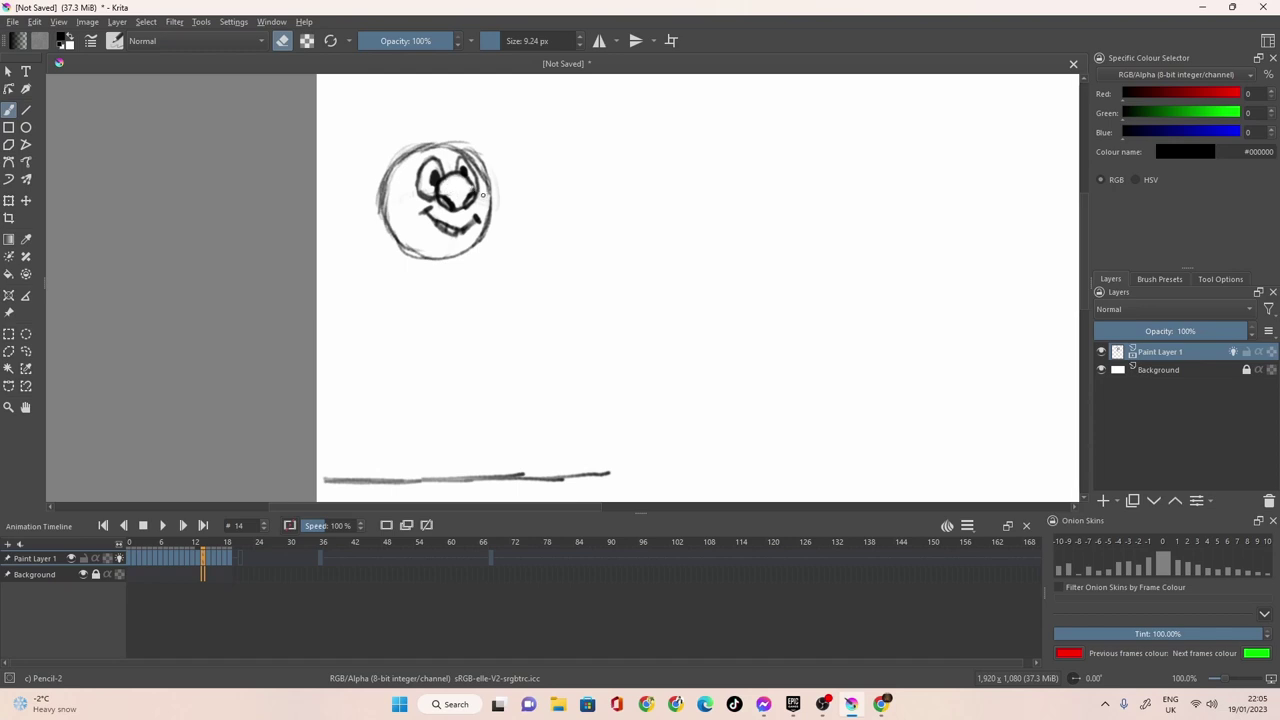
click(490, 44)
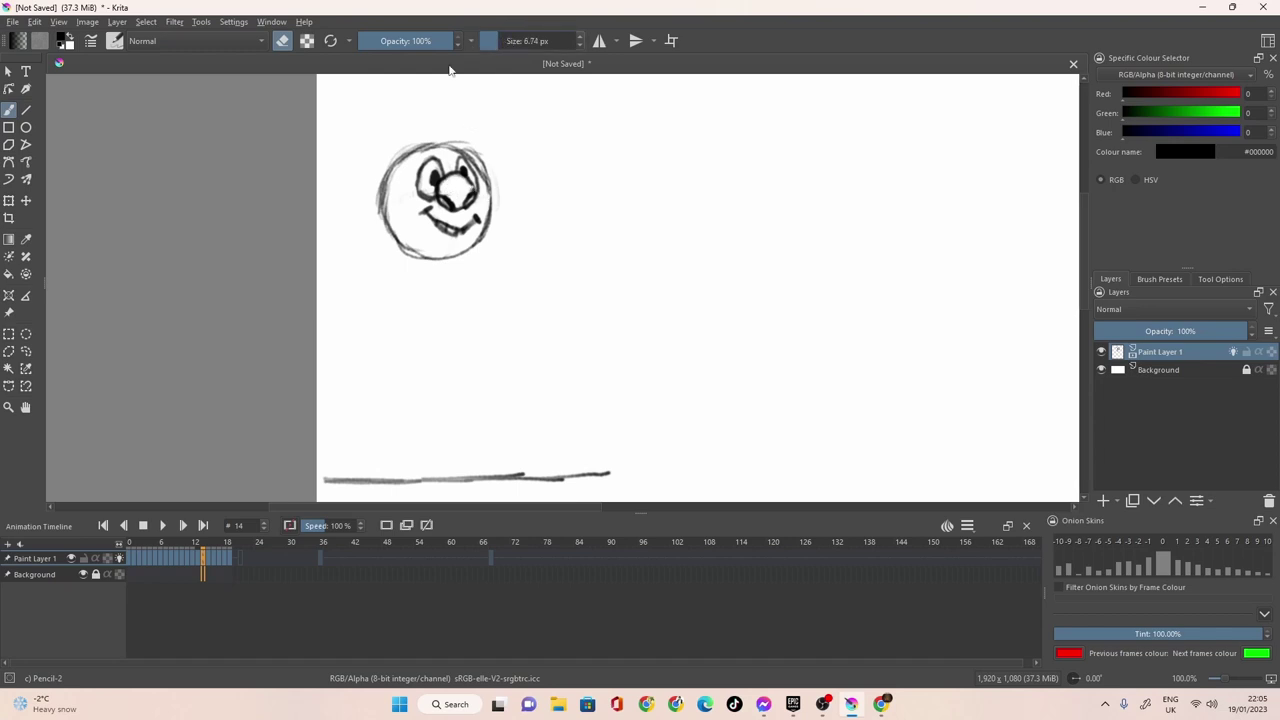
click(282, 40)
click(500, 40)
mouse_move(471, 150)
mouse_down()
mouse_move(395, 169)
mouse_move(422, 145)
mouse_move(386, 205)
mouse_up()
mouse_move(399, 248)
mouse_down()
mouse_move(483, 233)
mouse_move(471, 249)
mouse_move(491, 208)
mouse_move(477, 246)
mouse_move(492, 176)
mouse_move(482, 154)
mouse_move(493, 186)
mouse_move(462, 163)
mouse_move(466, 150)
mouse_move(490, 195)
mouse_move(454, 140)
mouse_move(436, 143)
mouse_move(465, 146)
mouse_move(397, 158)
mouse_move(386, 210)
mouse_move(396, 157)
mouse_up()
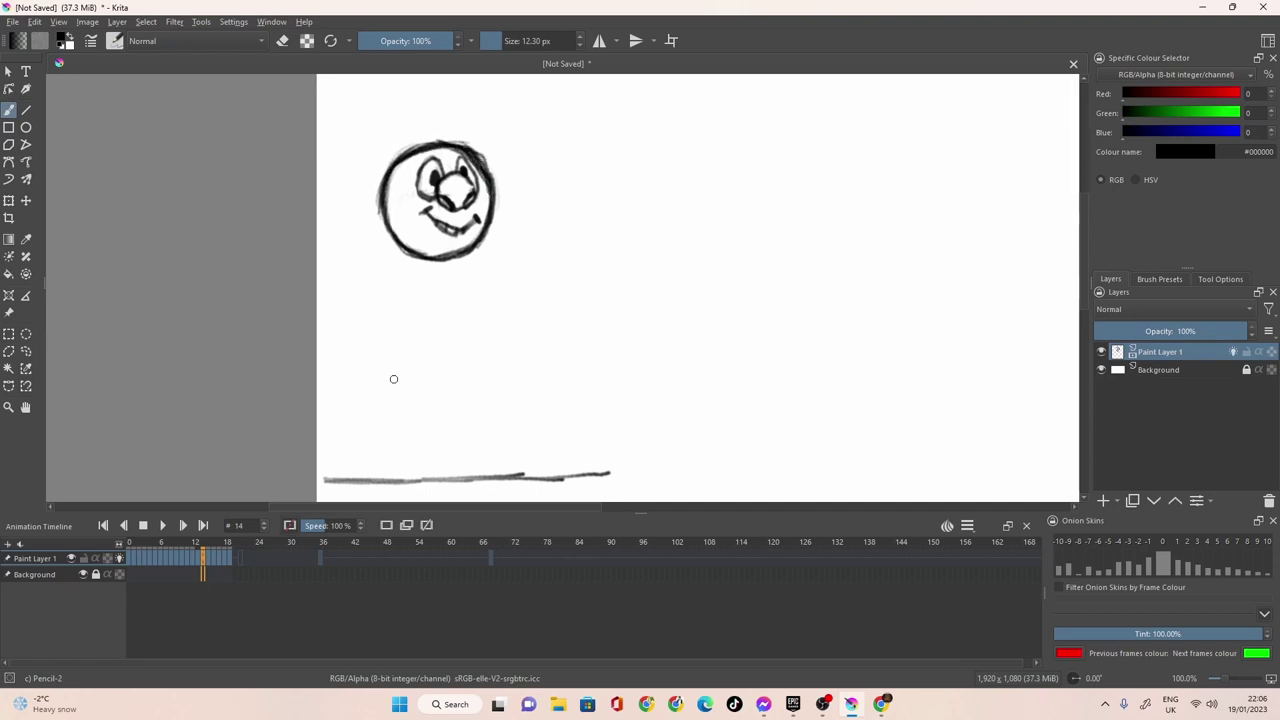
On frame 15, erase the construction lines across the face, nose and chin with a 12.30 px eraser.
click(211, 558)
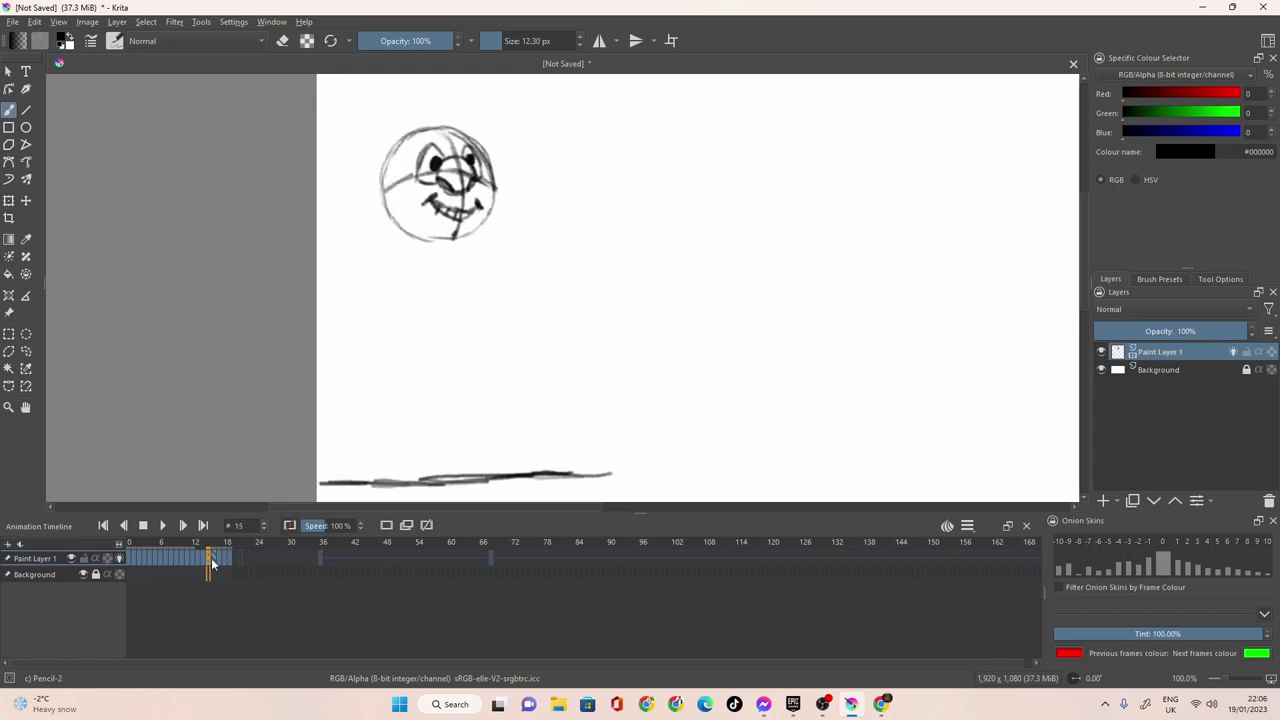
click(282, 40)
drag(456, 227, 454, 237)
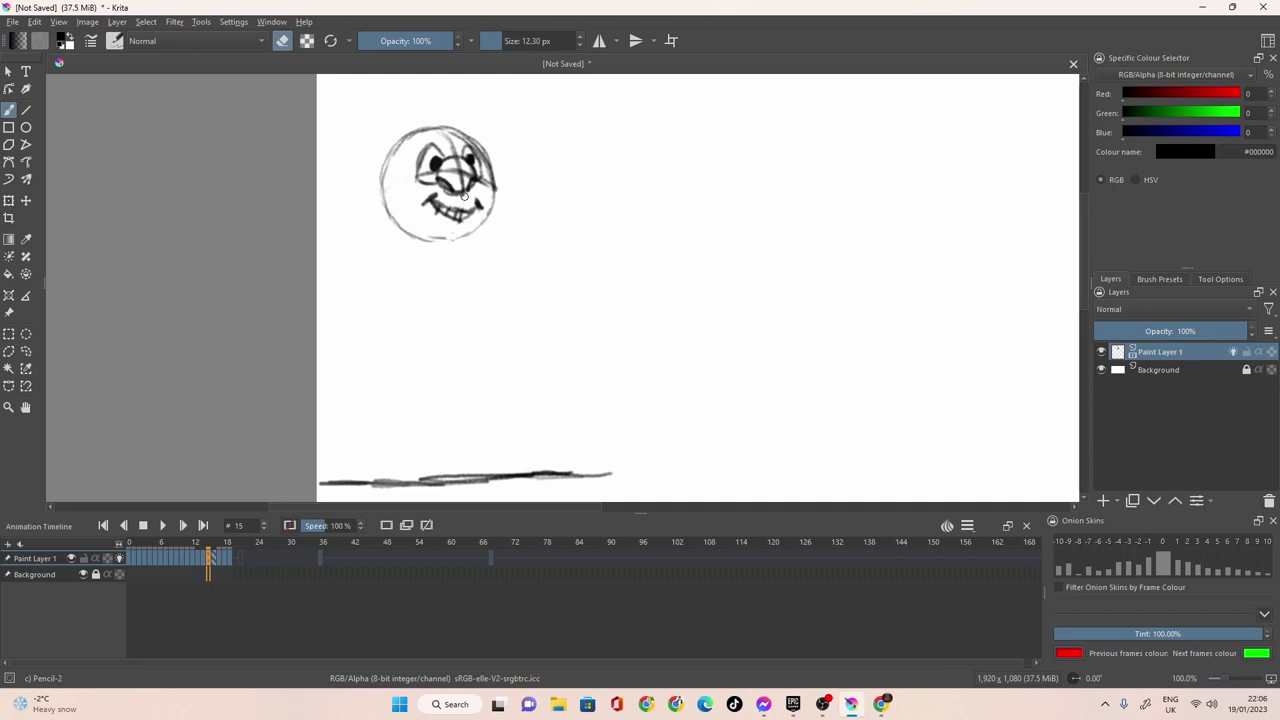
drag(455, 163, 443, 175)
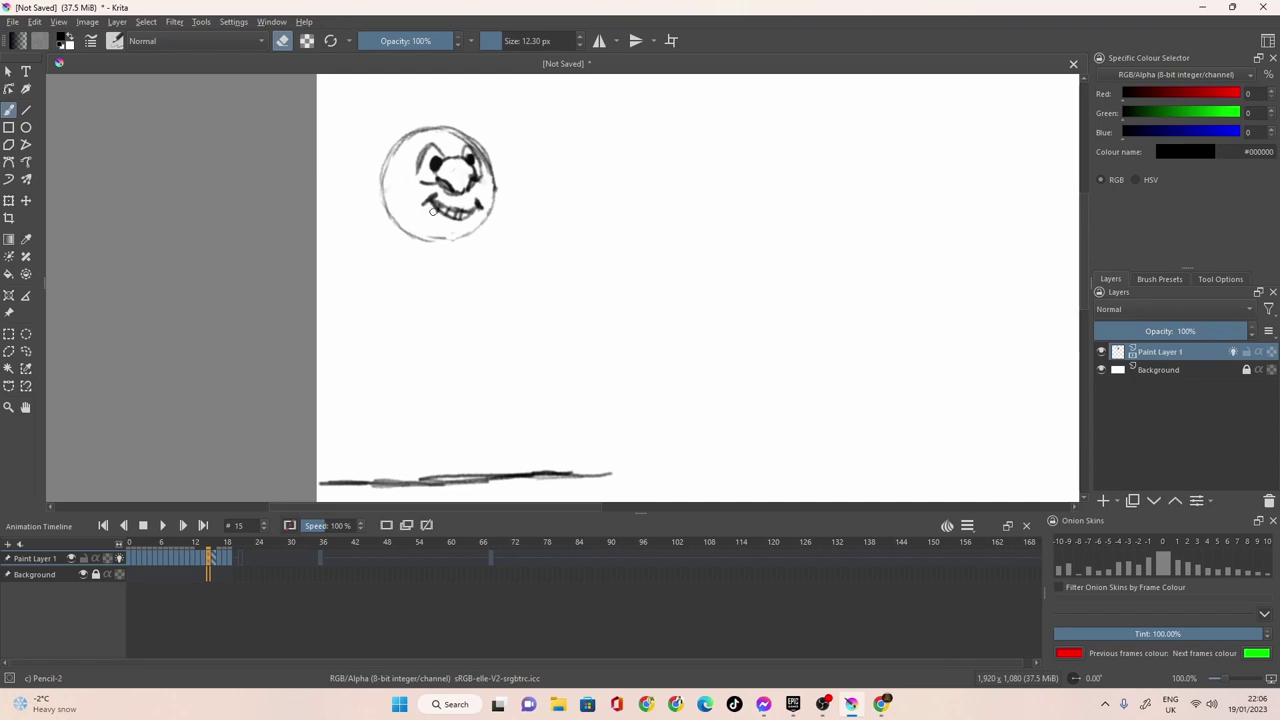
Return the pencil to drawing mode and redraw the eyes, nose and head outline on frame 15 with darker 12.30 px strokes.
click(282, 41)
mouse_move(444, 162)
mouse_down()
mouse_move(440, 190)
mouse_move(469, 187)
mouse_move(465, 167)
mouse_move(468, 194)
mouse_move(434, 186)
mouse_move(456, 196)
mouse_move(418, 154)
mouse_move(420, 168)
mouse_move(432, 148)
mouse_move(442, 162)
mouse_move(472, 146)
mouse_move(482, 170)
mouse_up()
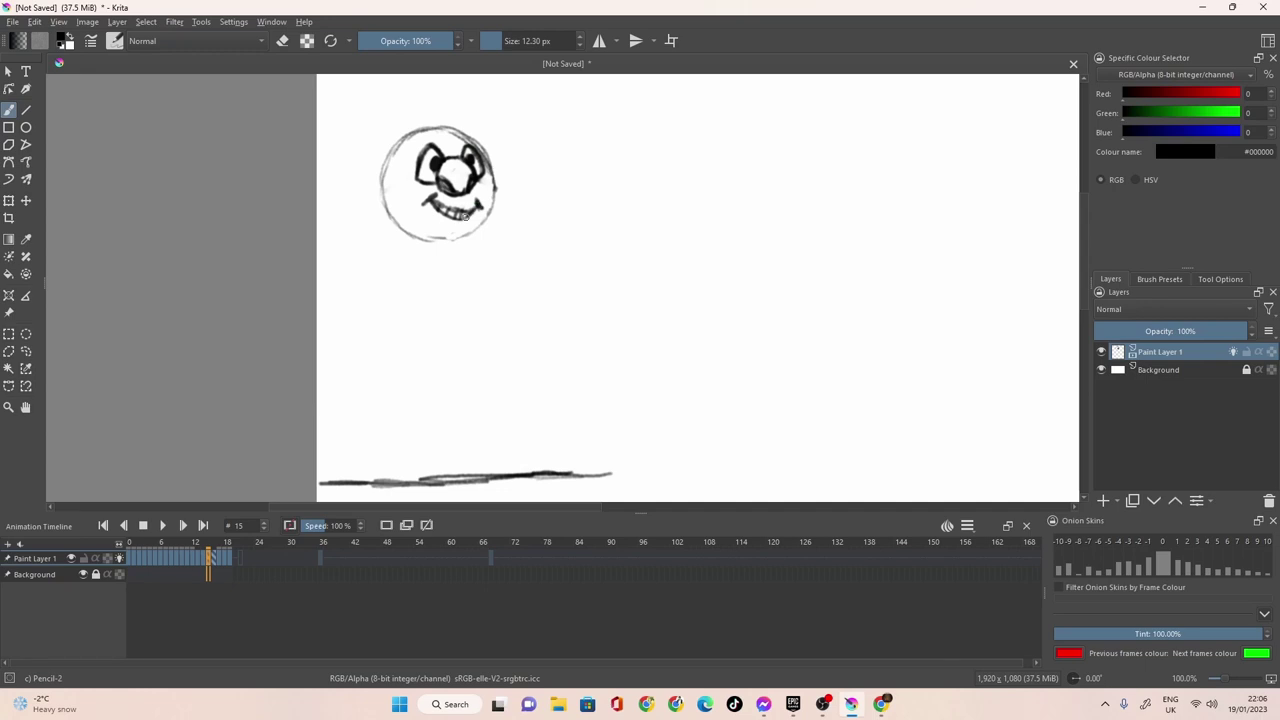
mouse_move(484, 153)
mouse_down()
mouse_move(490, 224)
mouse_move(452, 243)
mouse_move(395, 210)
mouse_up()
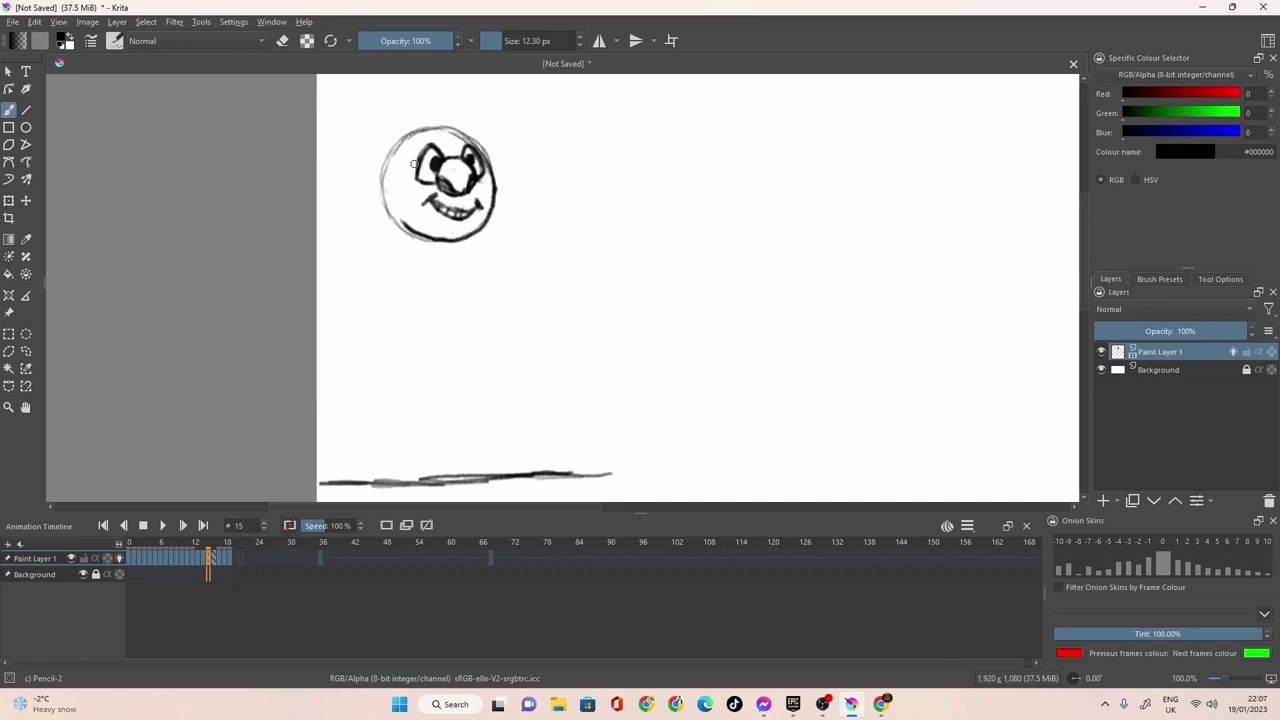
mouse_move(482, 160)
mouse_down()
mouse_move(478, 136)
mouse_move(492, 170)
mouse_move(480, 138)
mouse_move(437, 122)
mouse_up()
key(ctrl+z)
mouse_move(424, 240)
mouse_down()
mouse_move(391, 204)
mouse_move(393, 222)
mouse_move(391, 172)
mouse_move(387, 211)
mouse_move(392, 155)
mouse_move(411, 131)
mouse_move(482, 152)
mouse_move(459, 128)
mouse_move(475, 142)
mouse_move(436, 128)
mouse_move(395, 151)
mouse_move(404, 230)
mouse_up()
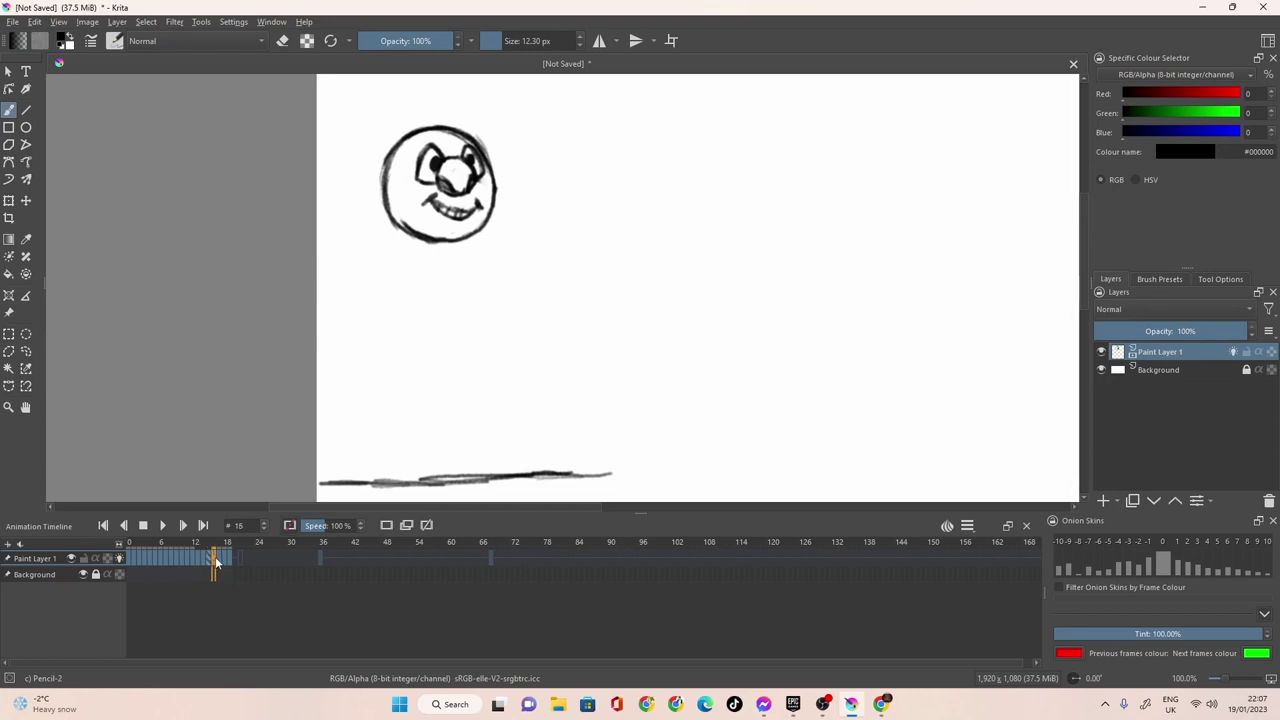
Remove the keyframe at frame 16 and shift the following keyframes one frame earlier to close the gap.
click(216, 556)
click(215, 566)
right_click(215, 566)
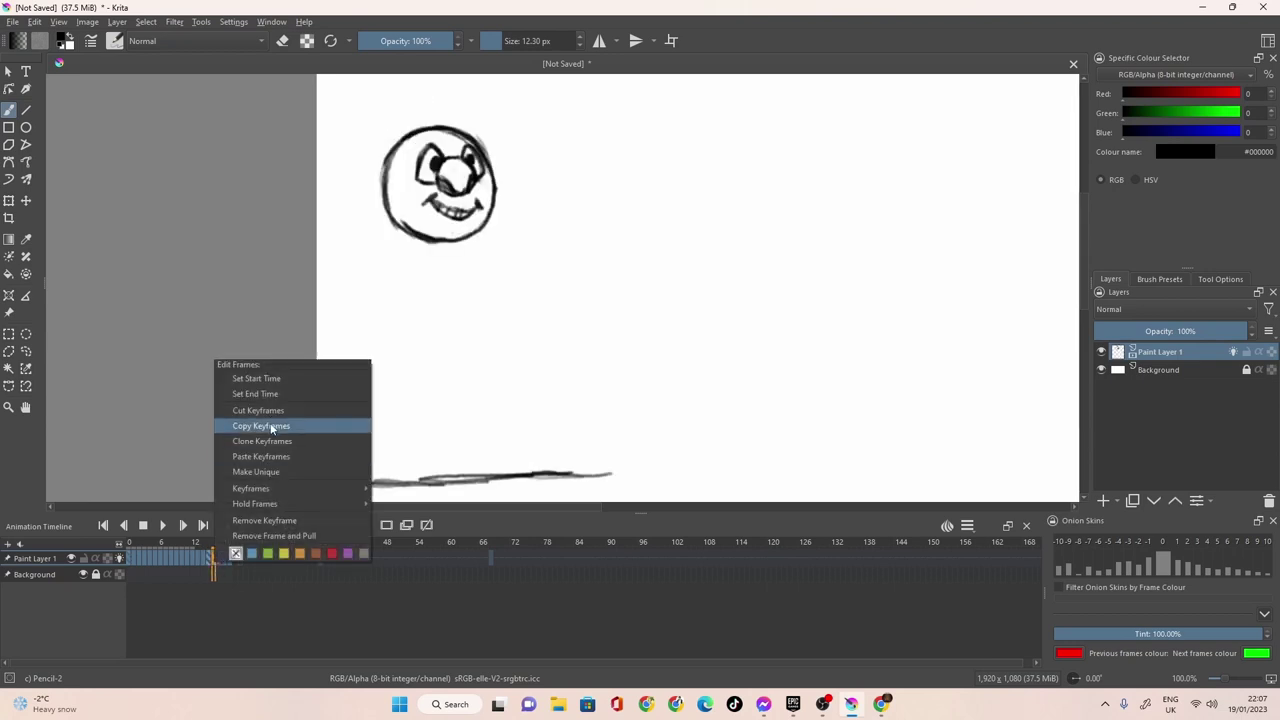
click(265, 520)
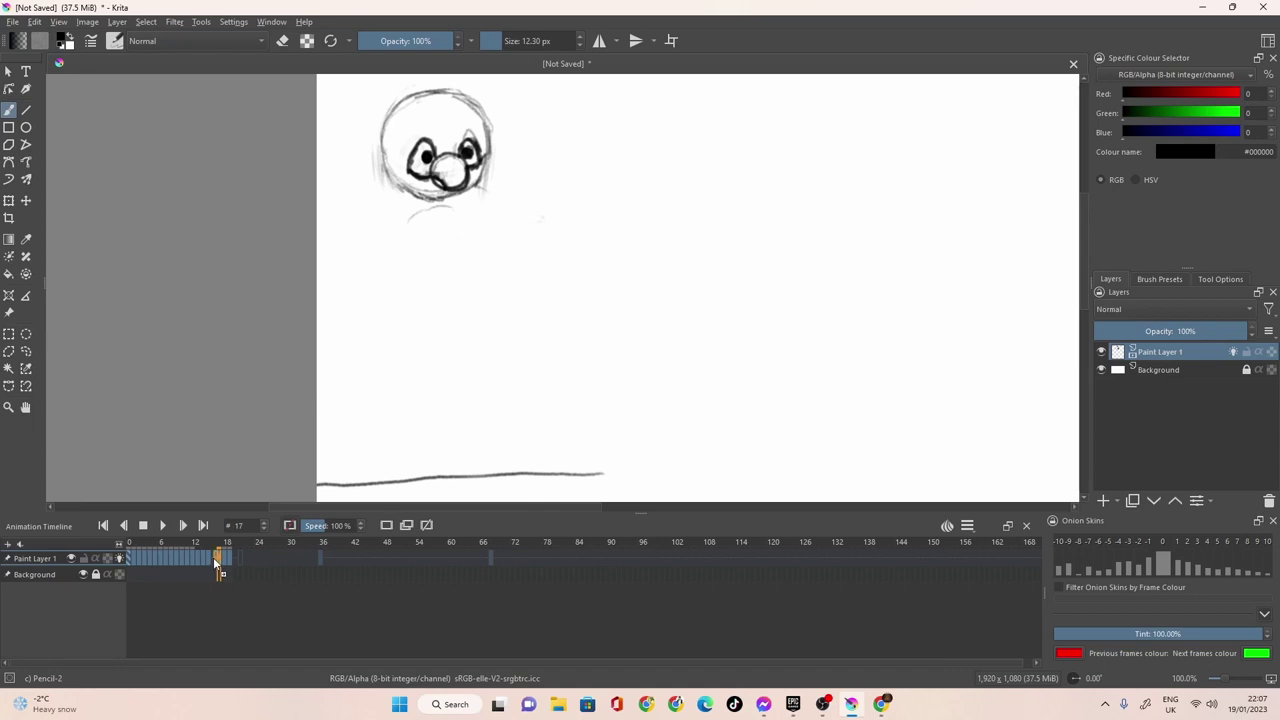
drag(220, 560, 225, 556)
click(166, 526)
drag(217, 563, 215, 560)
Redraw the head outline on frame 16 with darker 12.30 px strokes and check the drawing on frame 17.
mouse_move(454, 101)
mouse_down()
mouse_move(394, 114)
mouse_move(409, 93)
mouse_move(382, 157)
mouse_move(426, 194)
mouse_move(397, 185)
mouse_move(441, 199)
mouse_move(457, 192)
mouse_move(428, 195)
mouse_move(473, 185)
mouse_move(452, 200)
mouse_move(478, 180)
mouse_move(443, 195)
mouse_move(478, 185)
mouse_move(492, 142)
mouse_move(485, 176)
mouse_move(485, 117)
mouse_move(490, 146)
mouse_move(467, 100)
mouse_move(482, 108)
mouse_move(488, 131)
mouse_move(470, 99)
mouse_move(480, 106)
mouse_move(414, 98)
mouse_move(460, 91)
mouse_move(421, 90)
mouse_move(472, 101)
mouse_move(458, 148)
mouse_move(476, 144)
mouse_move(477, 165)
mouse_move(436, 160)
mouse_move(472, 138)
mouse_move(460, 148)
mouse_move(476, 140)
mouse_move(478, 152)
mouse_move(436, 158)
mouse_move(440, 190)
mouse_move(462, 158)
mouse_move(424, 163)
mouse_move(434, 148)
mouse_move(406, 168)
mouse_up()
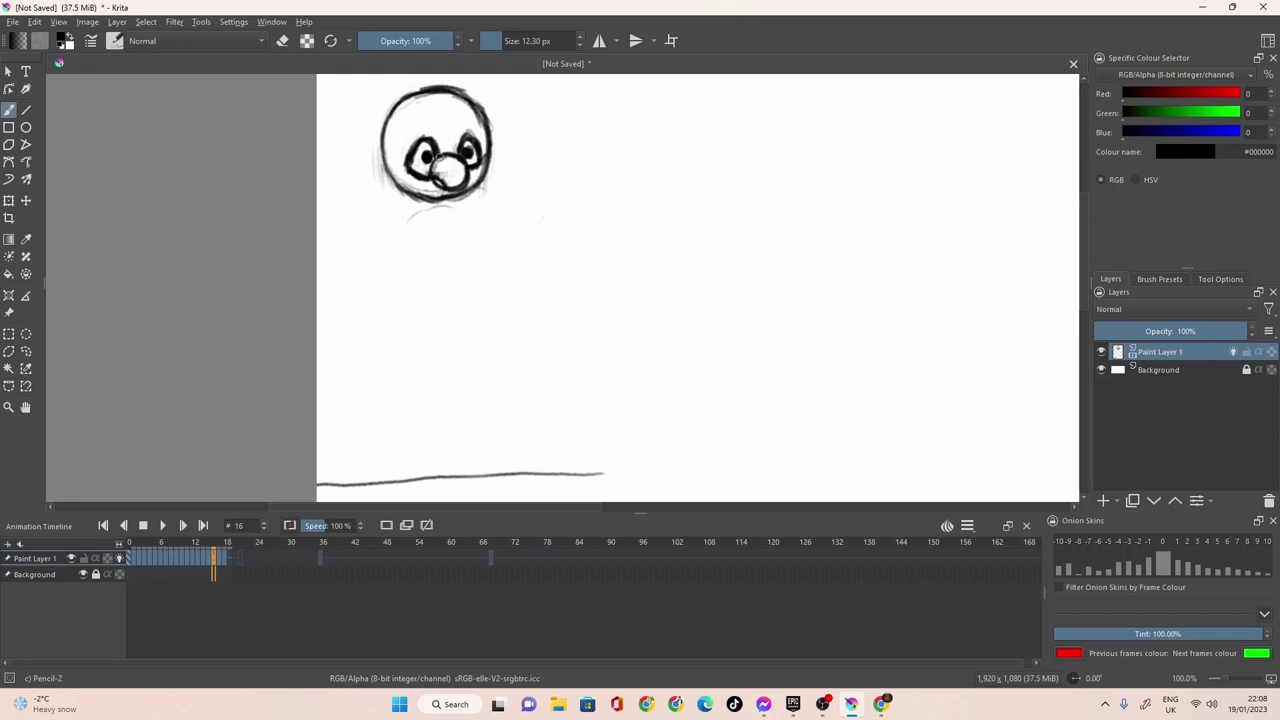
click(220, 558)
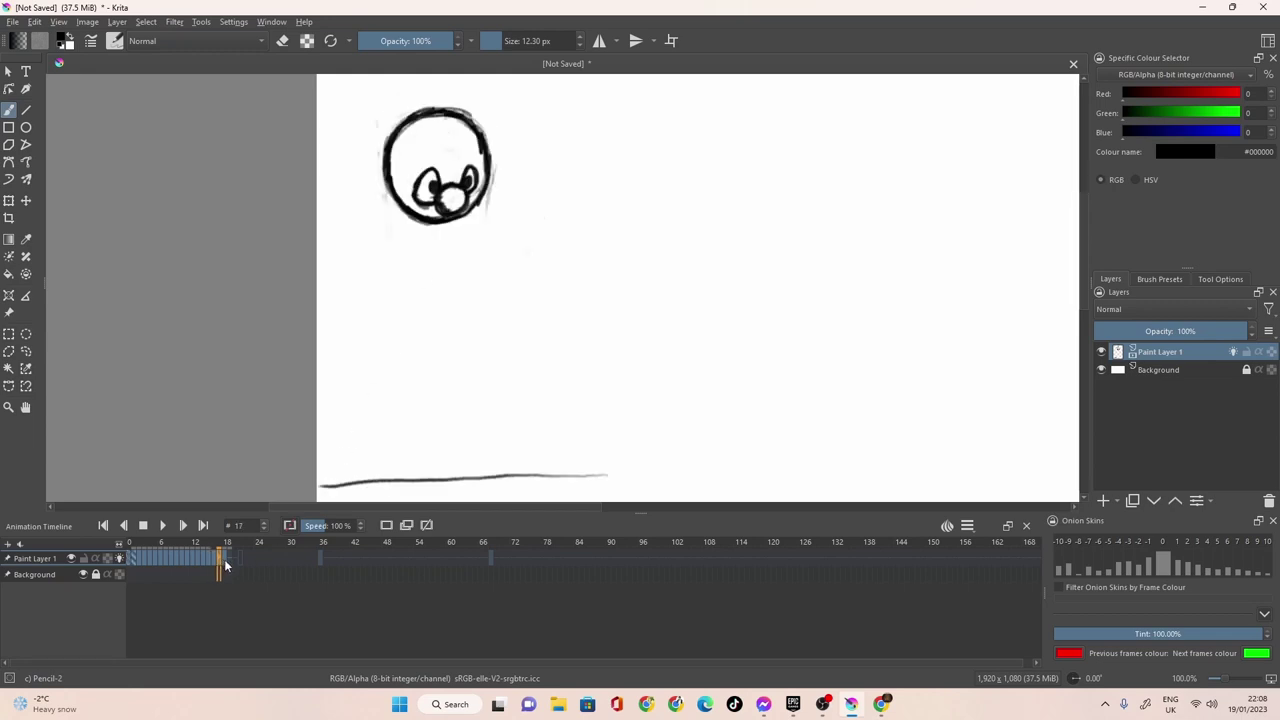
On frame 18, erase the two long vertical guides between the head and the ground with a 31.17 px eraser.
click(227, 559)
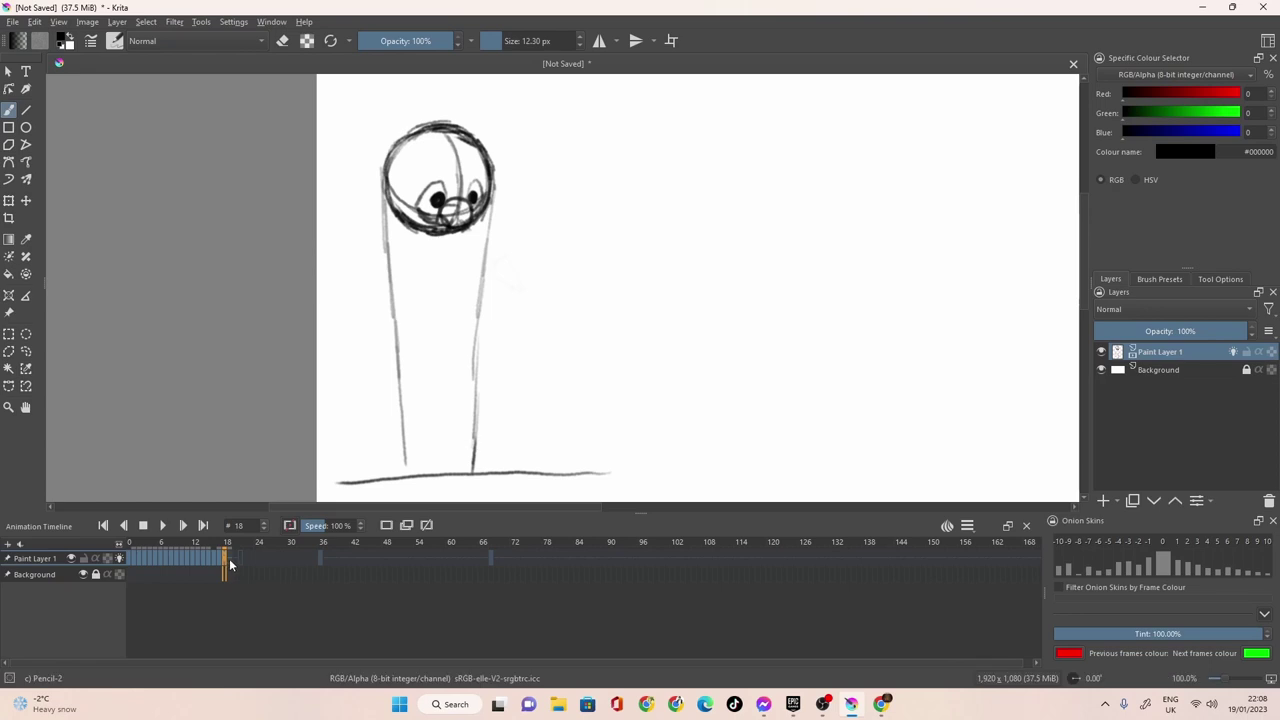
click(283, 41)
key(bracketright)
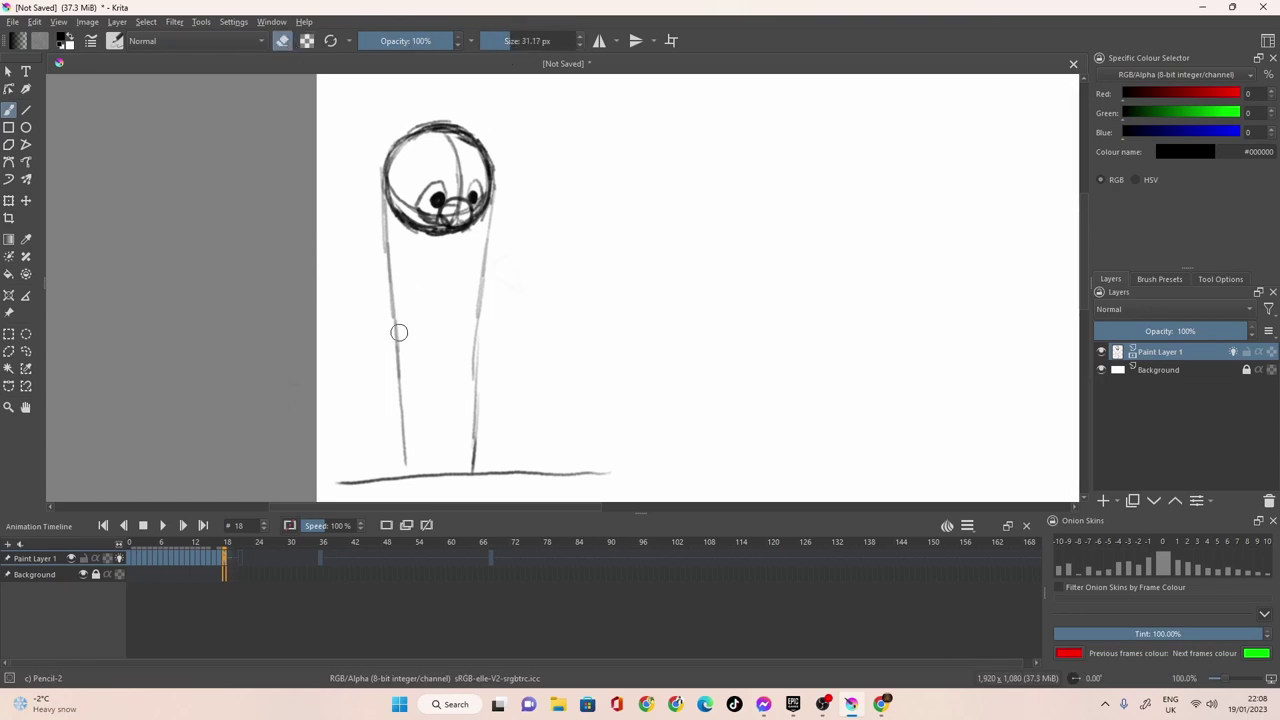
mouse_move(404, 322)
mouse_down()
mouse_move(390, 382)
mouse_move(381, 219)
mouse_move(402, 461)
mouse_move(425, 427)
mouse_move(451, 424)
mouse_move(474, 463)
mouse_move(477, 323)
mouse_up()
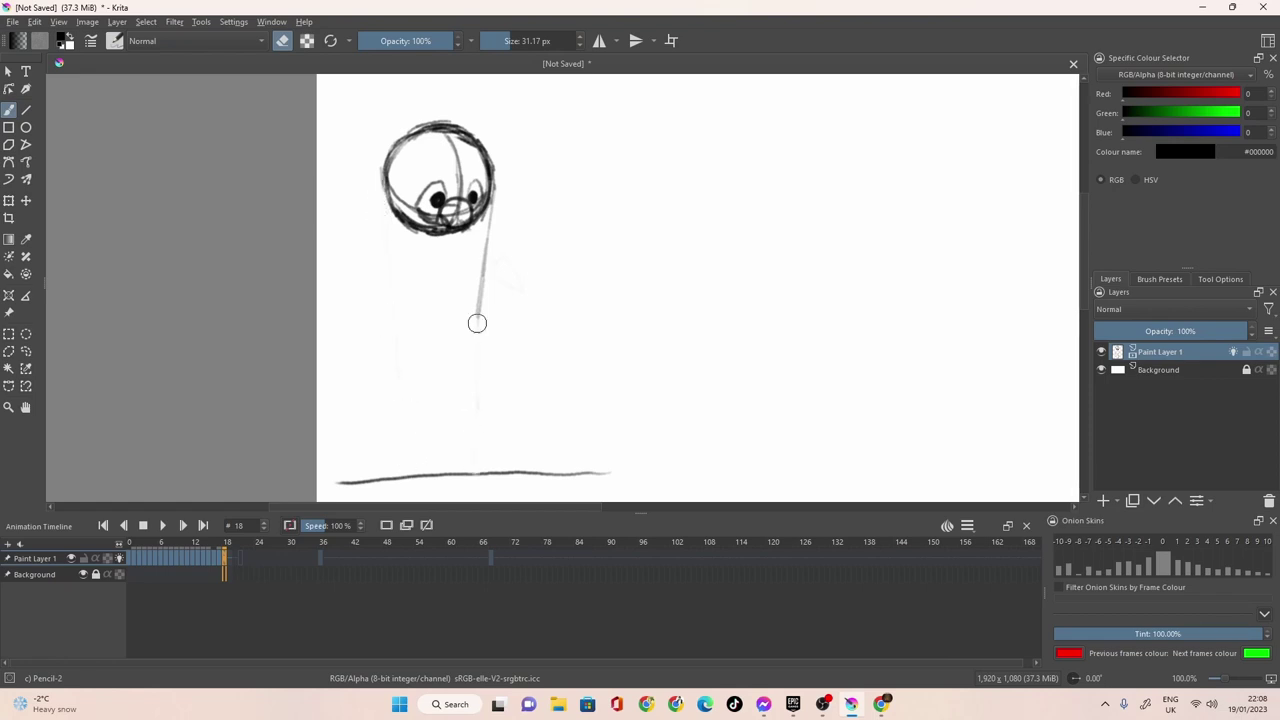
mouse_move(374, 249)
mouse_down()
mouse_move(433, 260)
mouse_move(462, 301)
mouse_move(465, 372)
mouse_move(491, 200)
mouse_up()
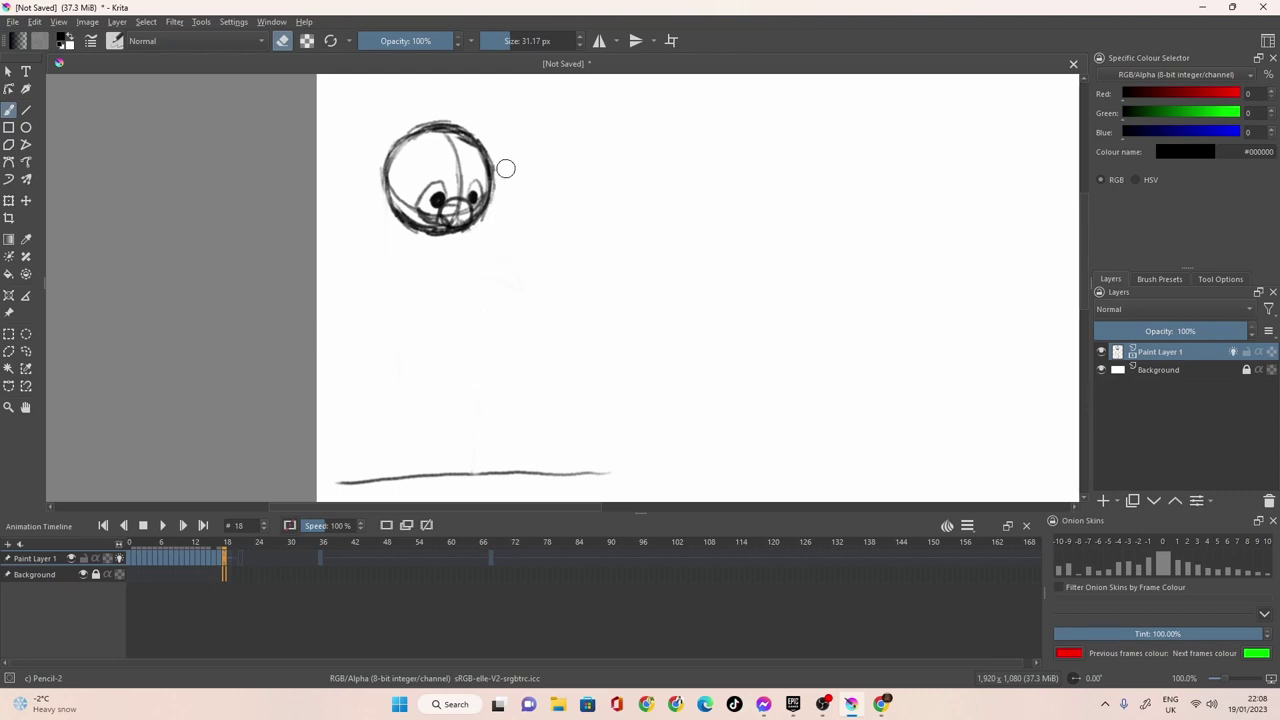
Reduce the eraser to 9.24 px and erase the construction lines inside the head on frame 18.
drag(512, 40, 497, 44)
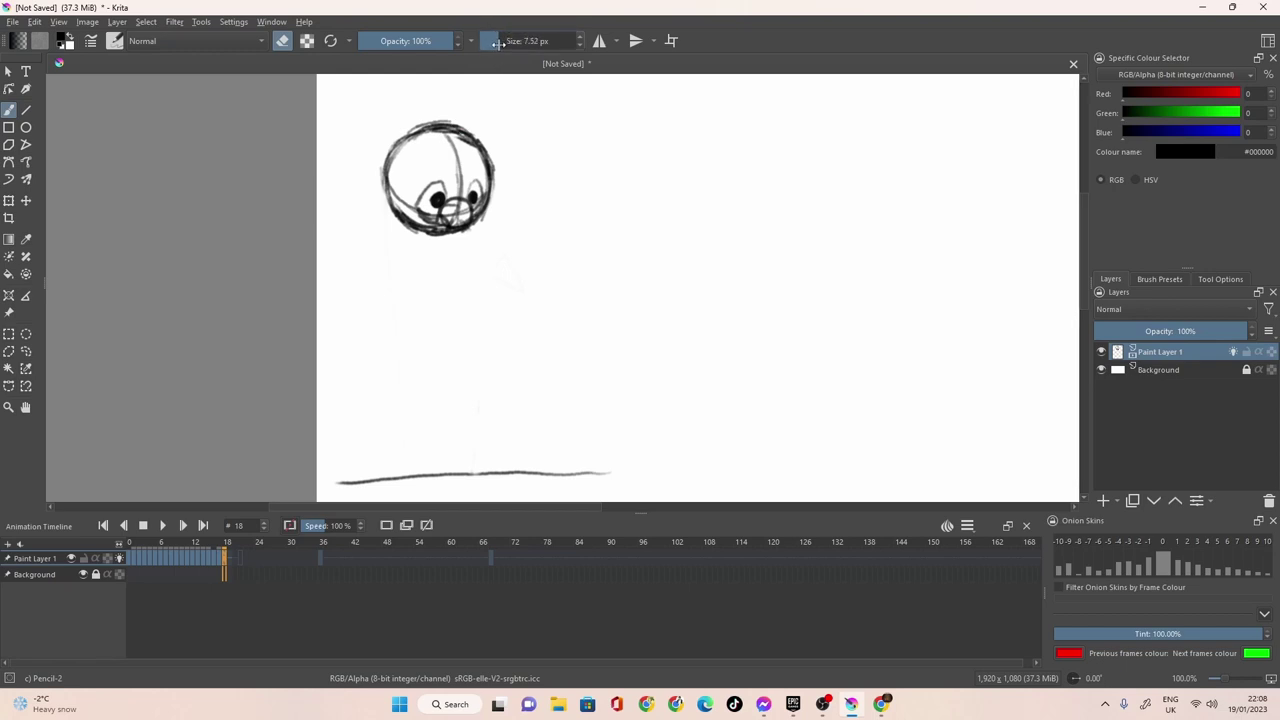
mouse_move(444, 183)
mouse_down()
mouse_move(460, 186)
mouse_move(454, 168)
mouse_move(460, 186)
mouse_up()
drag(394, 192, 388, 178)
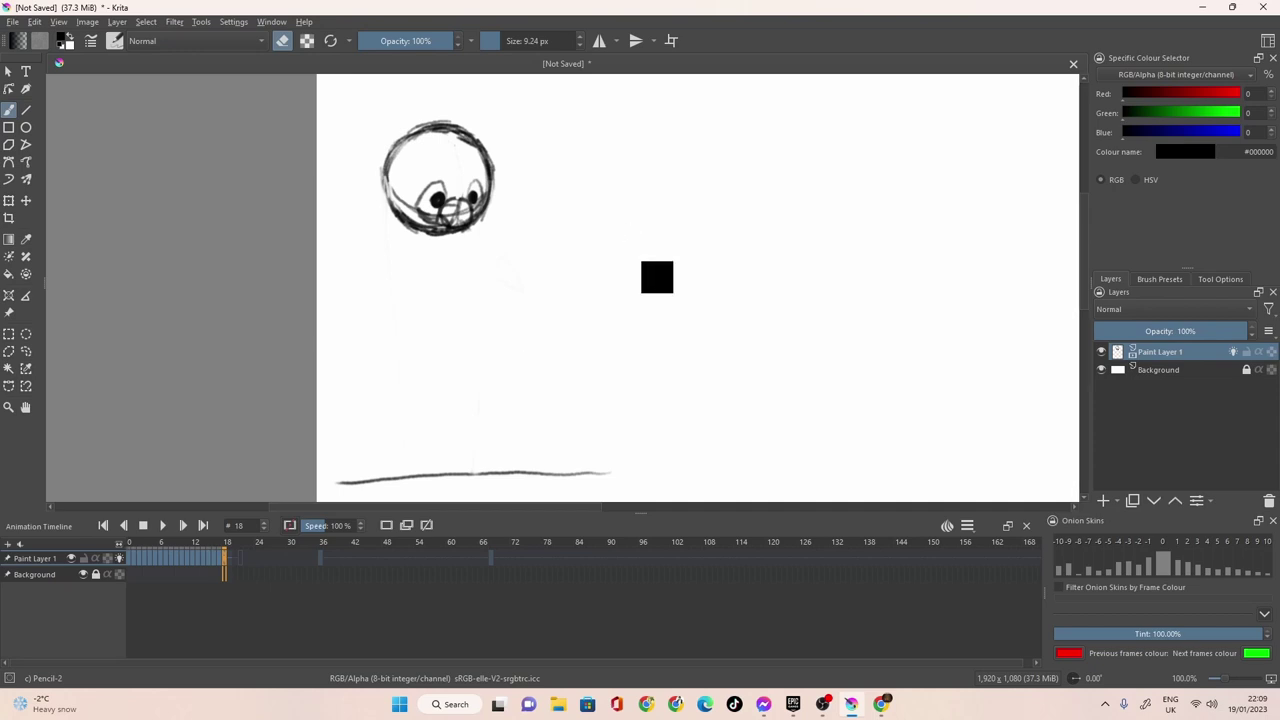
Scrub through the animation frames of Paint Layer 1 to review the drawings.
key(space)
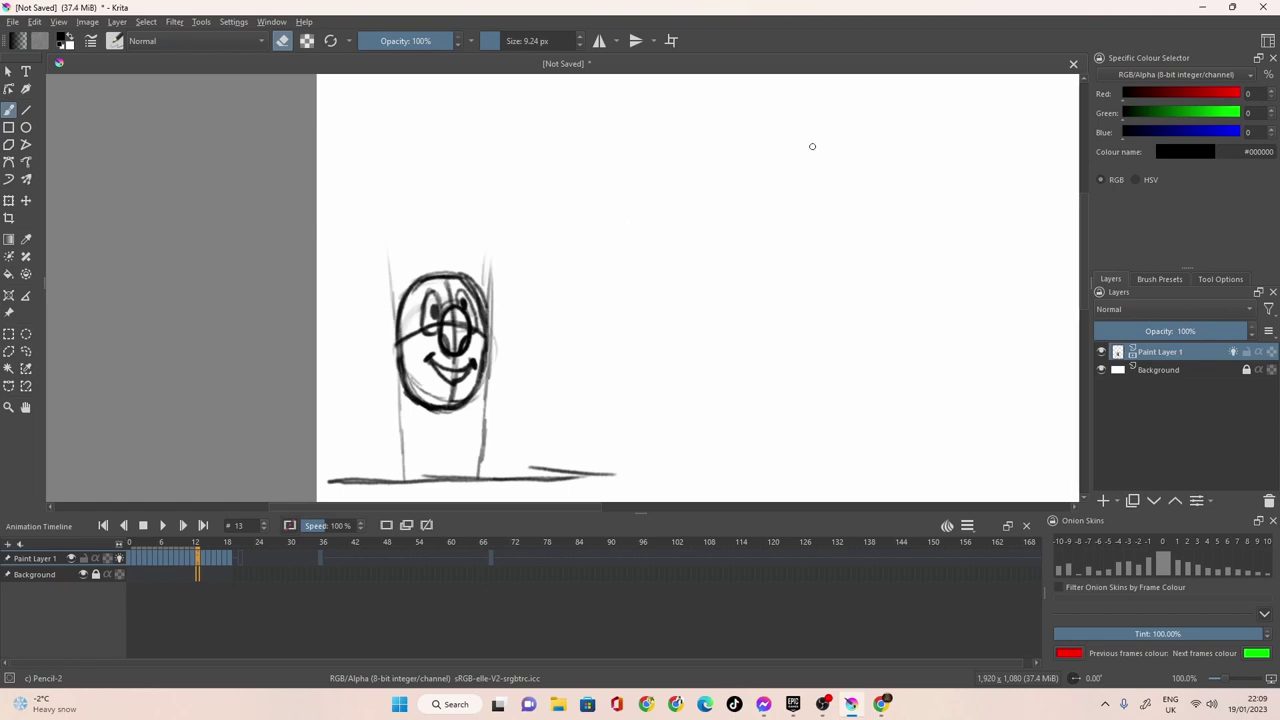
drag(141, 556, 220, 562)
click(243, 562)
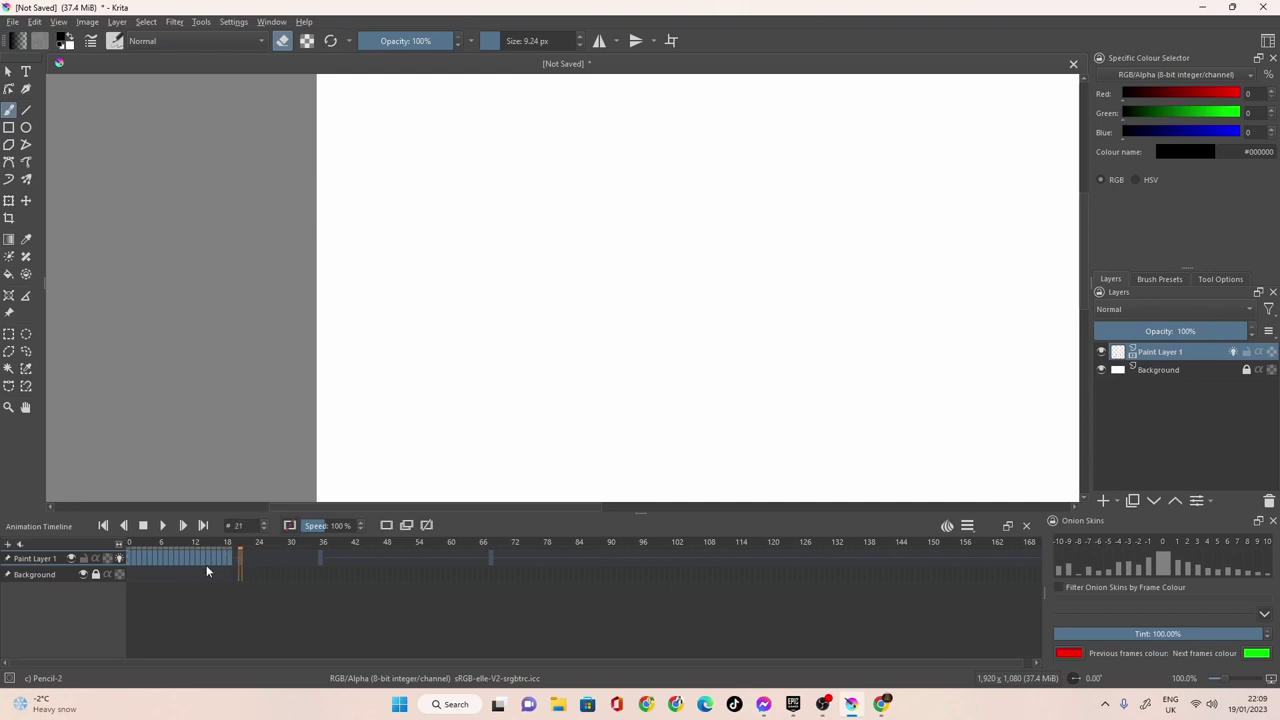
On frame 0, draw a curved centre line down the forehead and darken the head outline with a 14.67 px pencil.
click(128, 558)
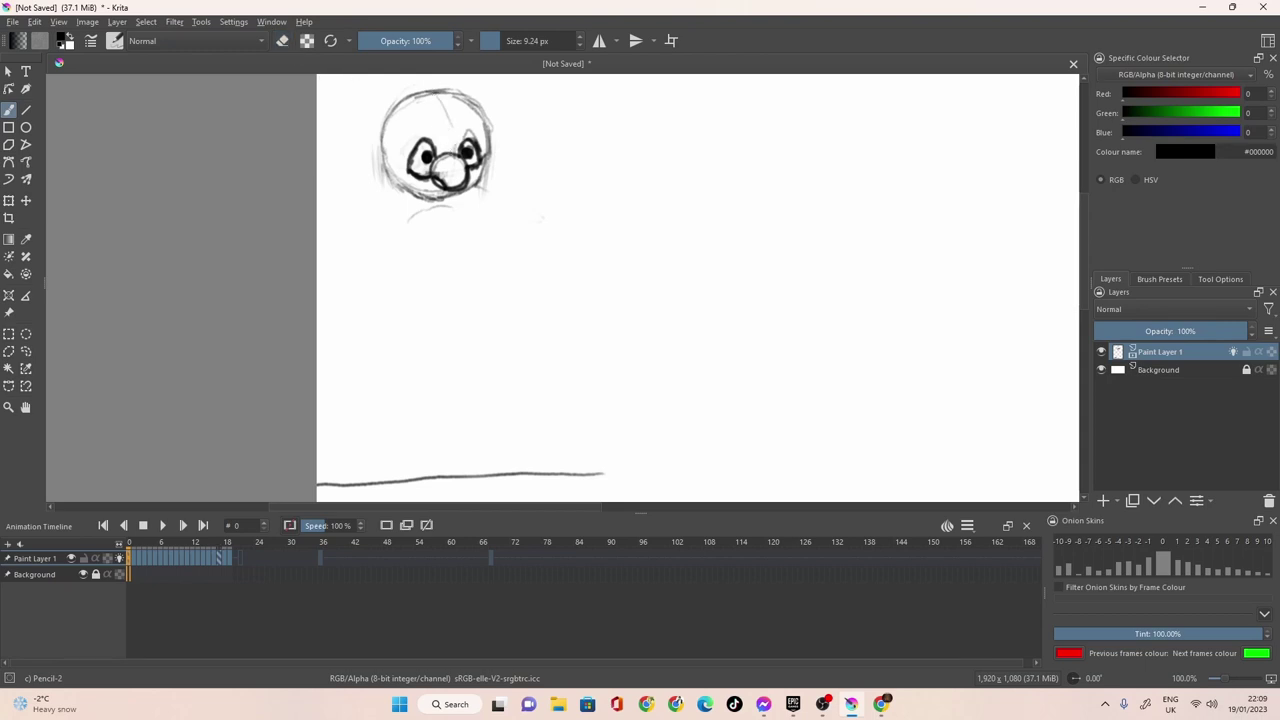
drag(435, 97, 448, 148)
drag(434, 93, 446, 128)
drag(489, 49, 503, 42)
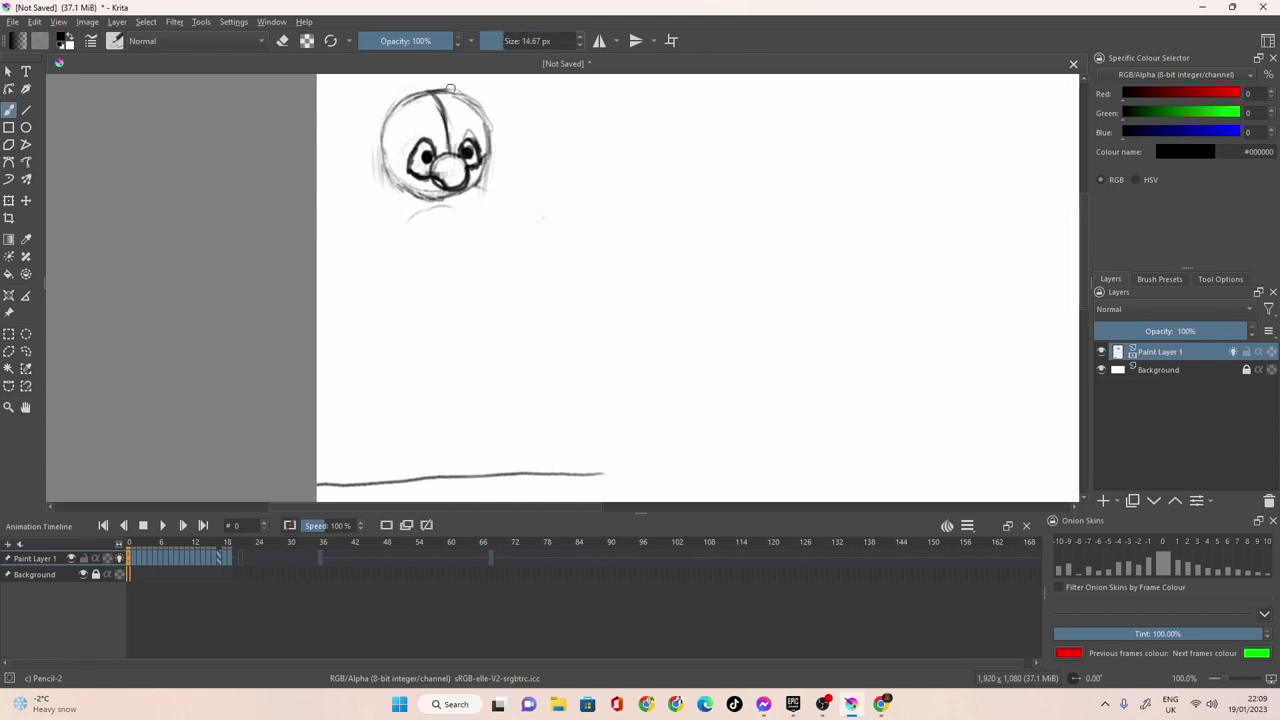
mouse_move(450, 89)
mouse_down()
mouse_move(402, 100)
mouse_move(386, 160)
mouse_move(404, 190)
mouse_move(392, 178)
mouse_move(434, 202)
mouse_move(421, 197)
mouse_move(483, 178)
mouse_move(484, 112)
mouse_move(442, 91)
mouse_move(451, 153)
mouse_up()
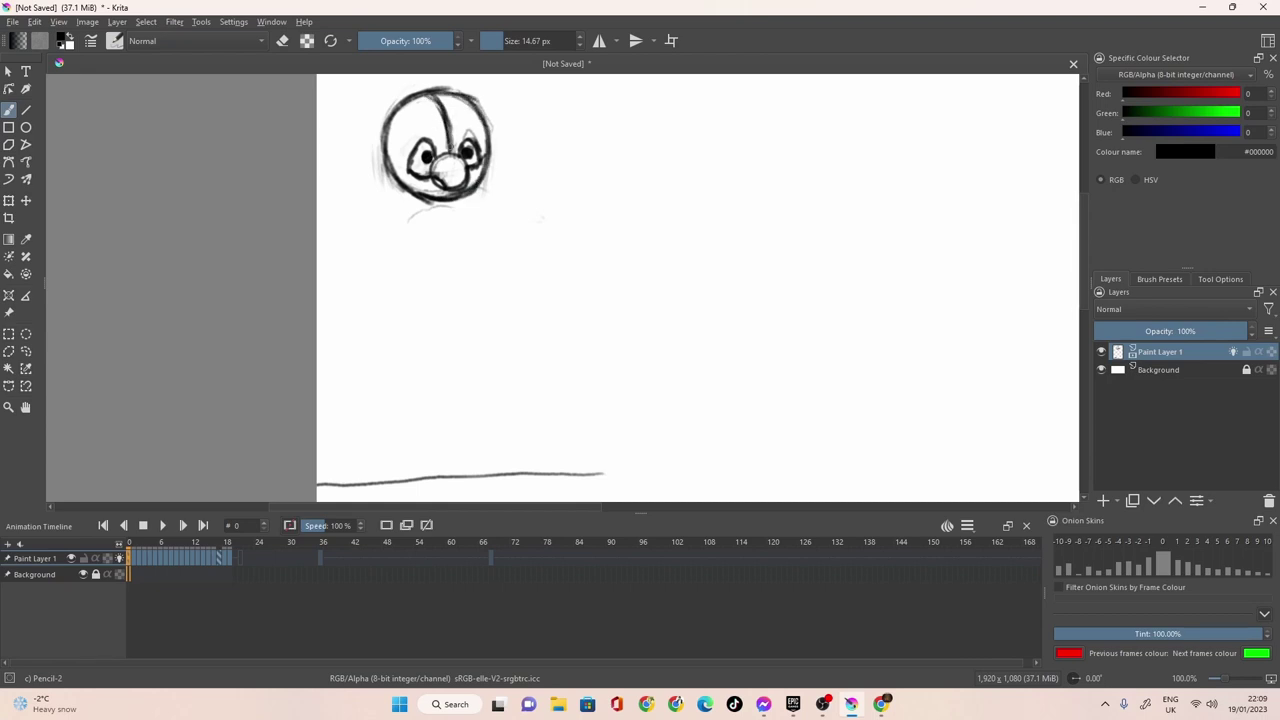
On frame 1, draw a curved centre line from the top of the head down to the nose at 14.67 px.
click(133, 567)
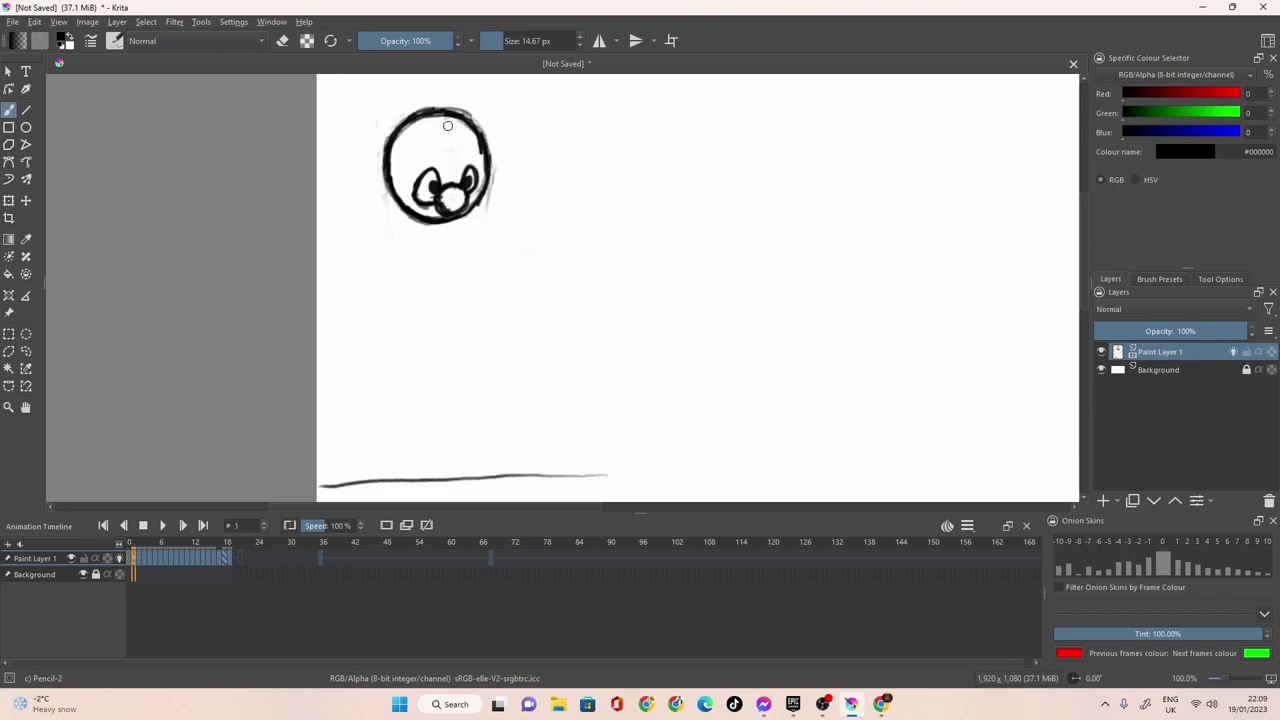
drag(432, 111, 452, 168)
drag(440, 118, 456, 180)
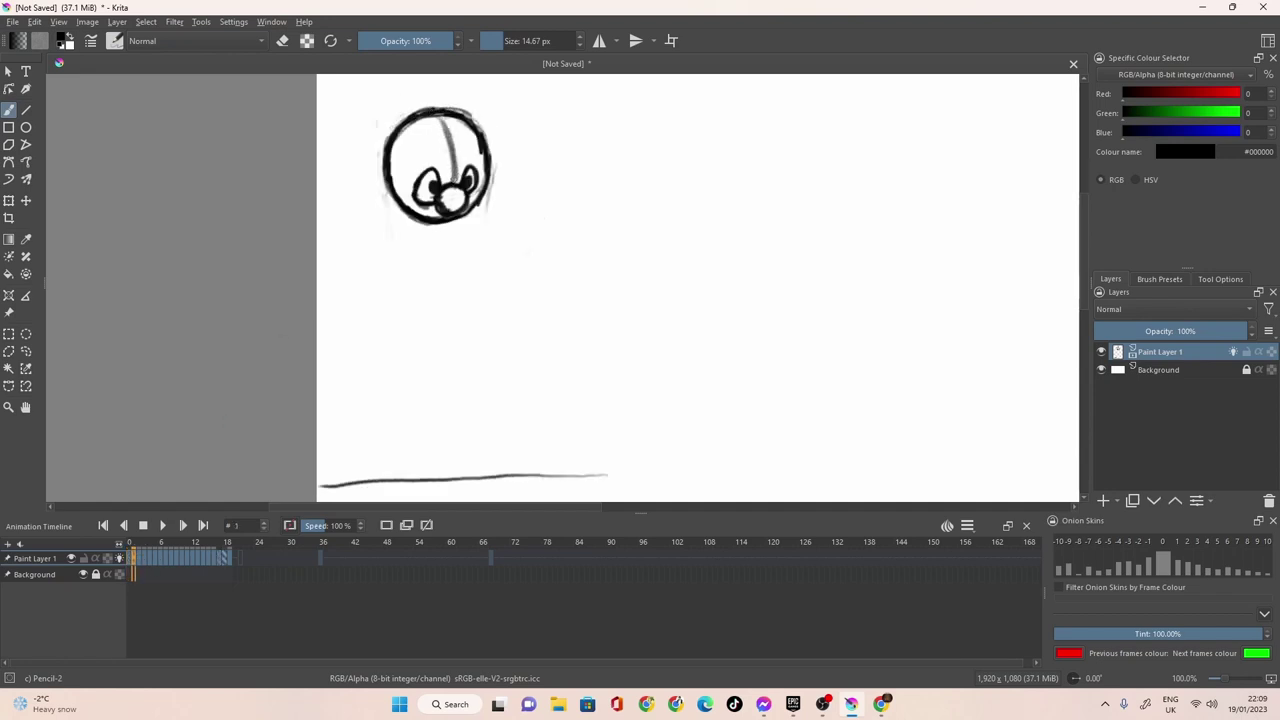
On frame 2, draw the curved centre line down to the nose and a curve from the head's left edge towards the eye.
click(140, 562)
drag(434, 130, 459, 198)
mouse_move(449, 153)
mouse_down()
mouse_move(458, 198)
mouse_move(434, 136)
mouse_up()
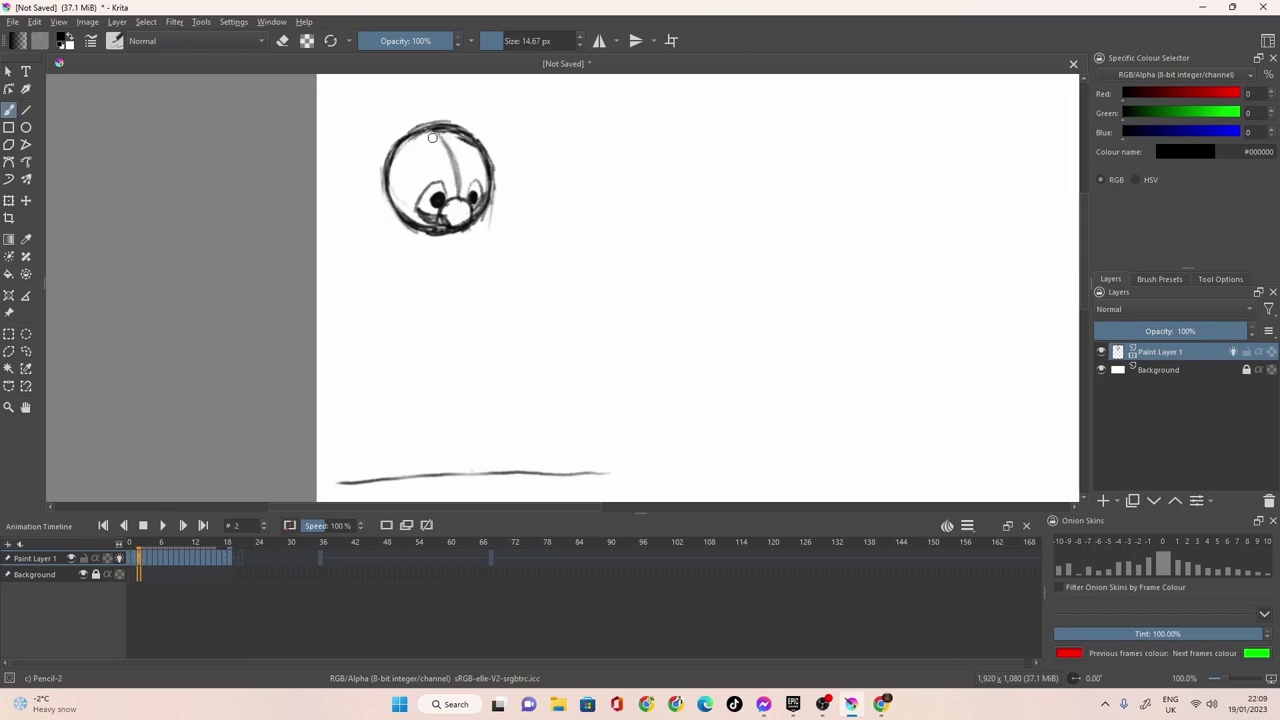
drag(377, 184, 422, 220)
On frame 3, sketch the curved centre line, a curve from the head's left edge to the eye and an inner arc across the forehead.
click(145, 561)
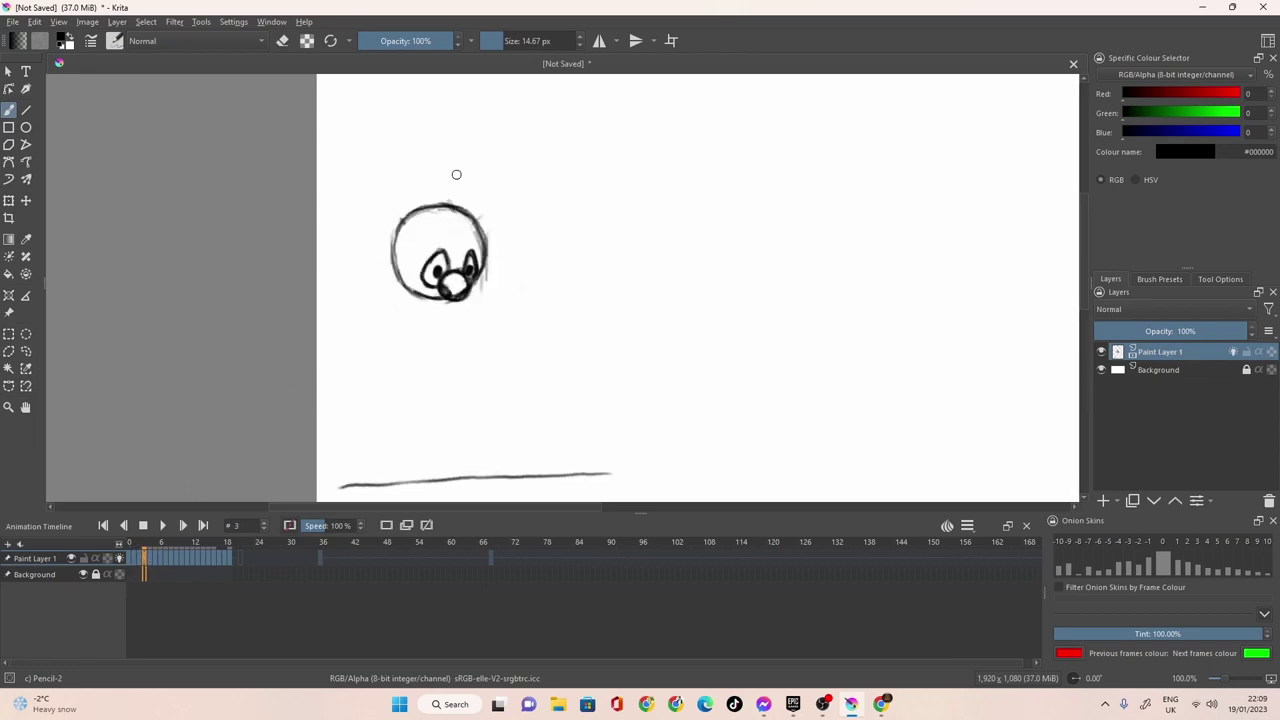
mouse_move(447, 211)
mouse_down()
mouse_move(458, 260)
mouse_move(411, 270)
mouse_move(421, 273)
mouse_move(392, 239)
mouse_move(420, 282)
mouse_up()
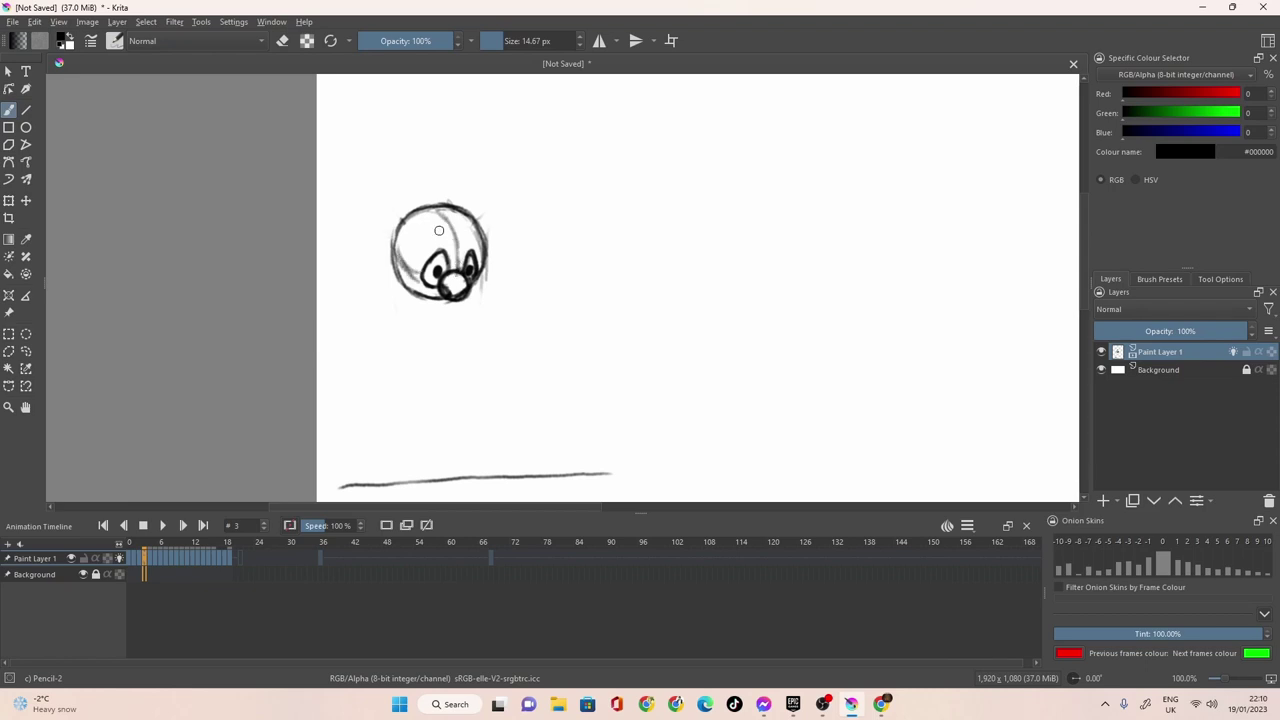
mouse_move(473, 228)
mouse_down()
mouse_move(430, 219)
mouse_move(400, 256)
mouse_move(400, 282)
mouse_move(462, 214)
mouse_move(484, 234)
mouse_move(456, 233)
mouse_up()
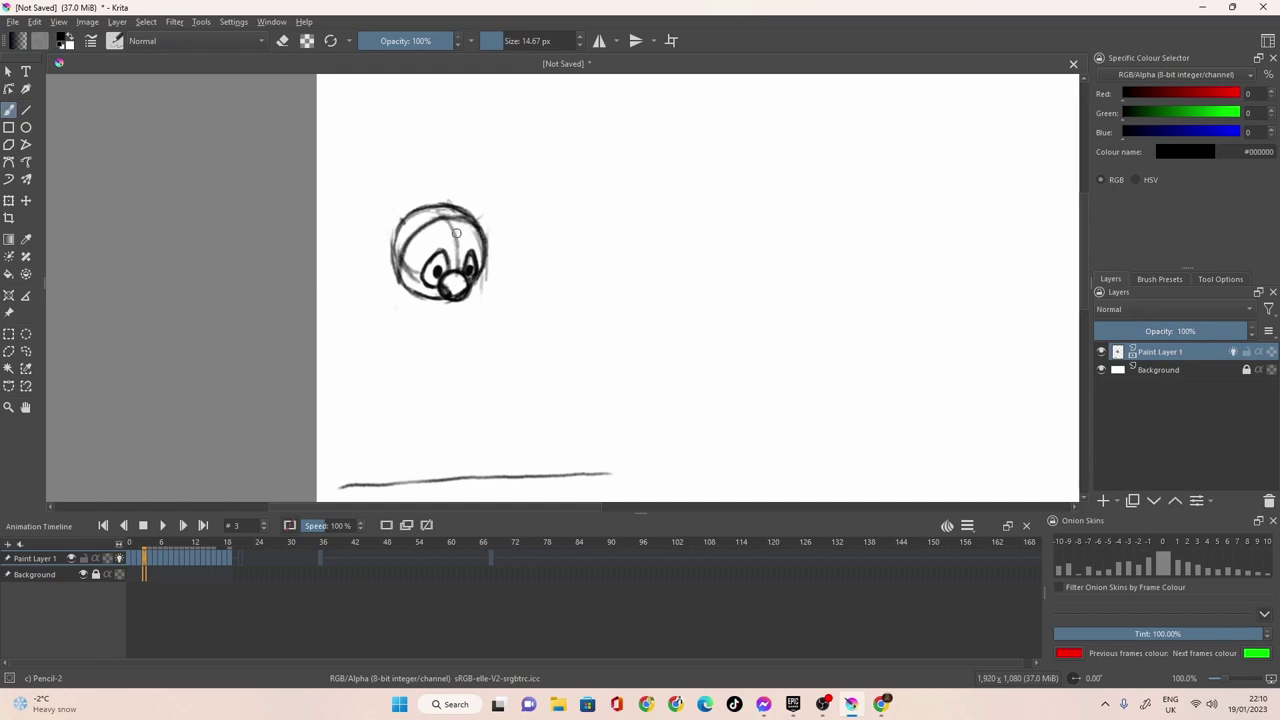
Step through the frames after frame 3 and back to compare their head drawings and guide lines.
click(150, 558)
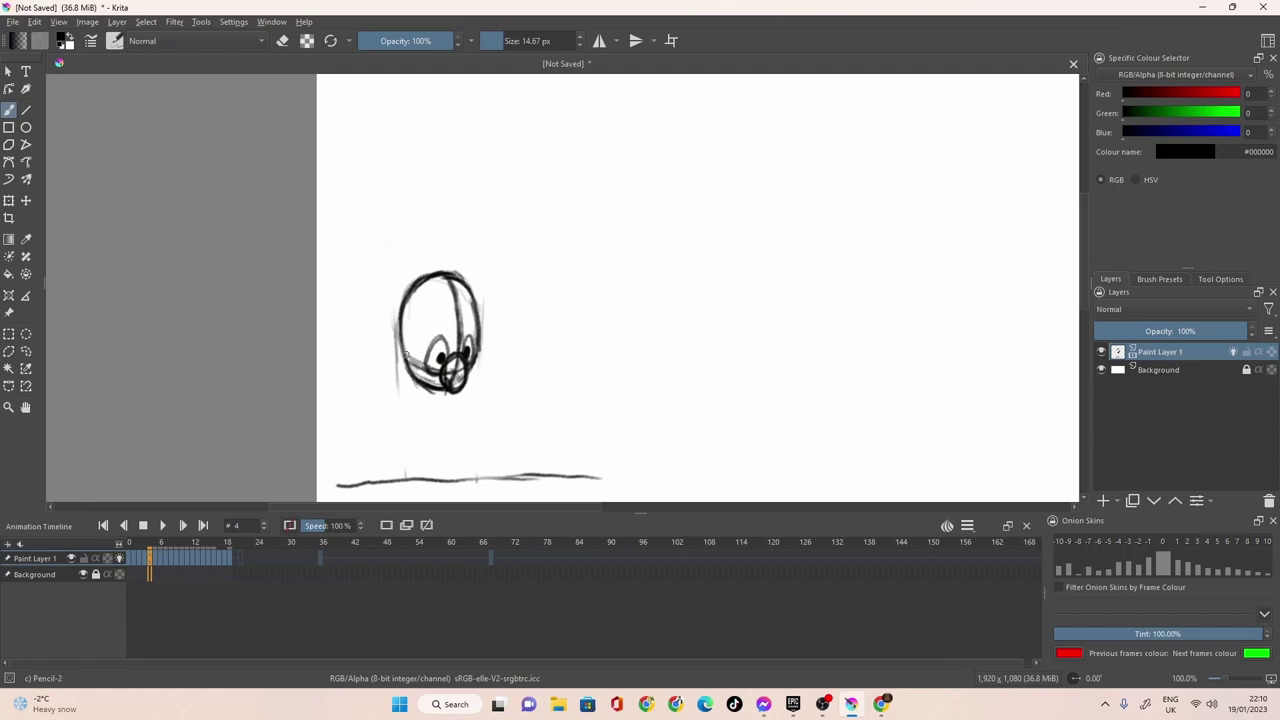
click(165, 570)
click(154, 558)
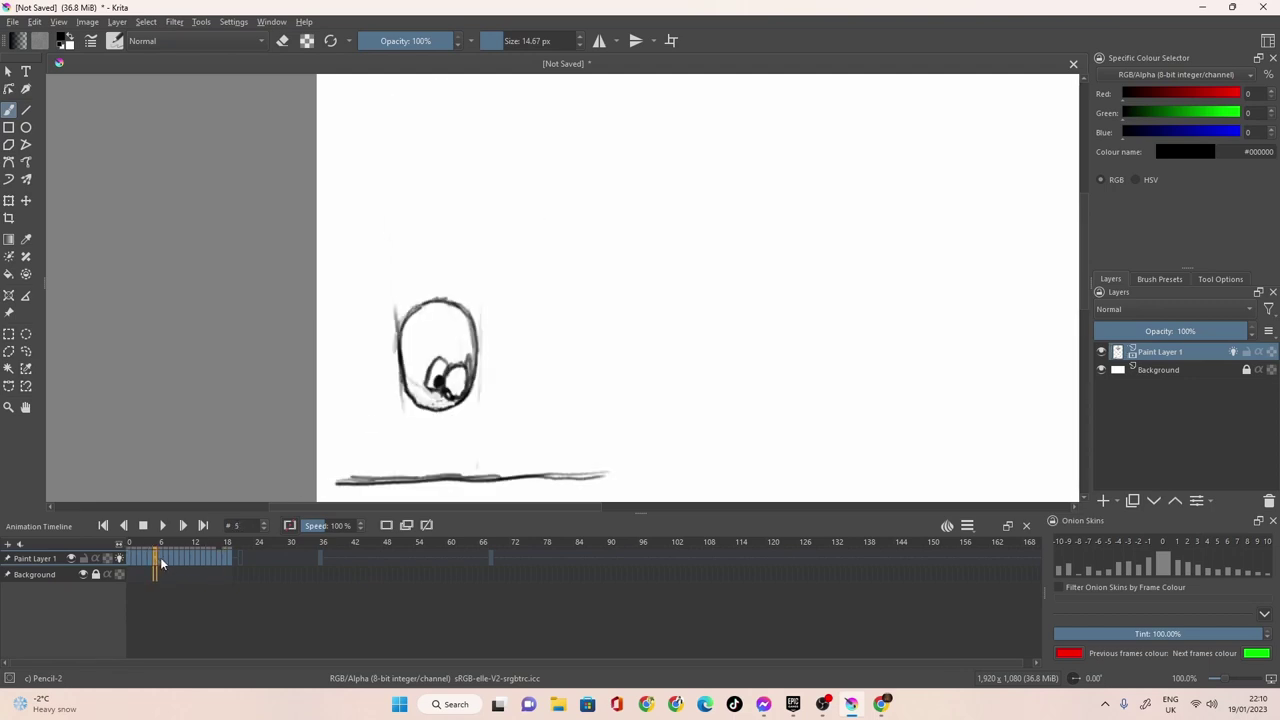
click(164, 558)
click(150, 560)
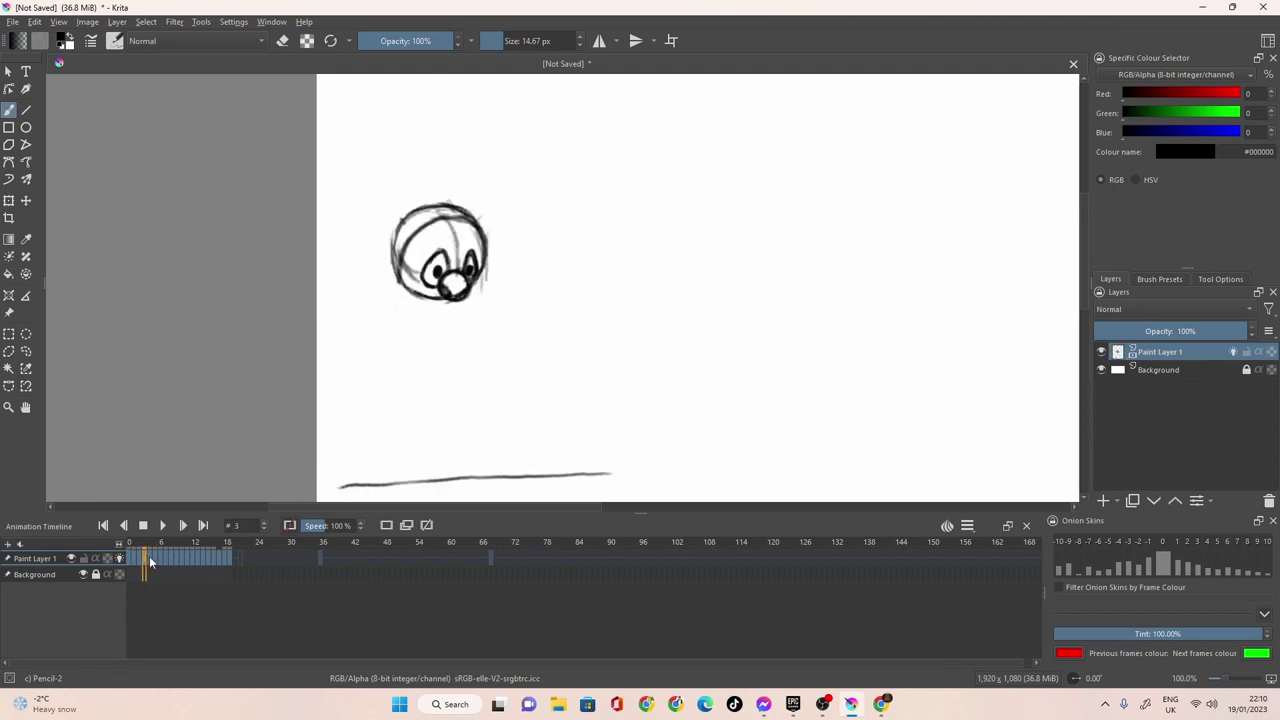
On frame 6, draw the curved centre line down to the nose, an inner forehead arc and a curve from the head's left edge towards the eye.
click(158, 558)
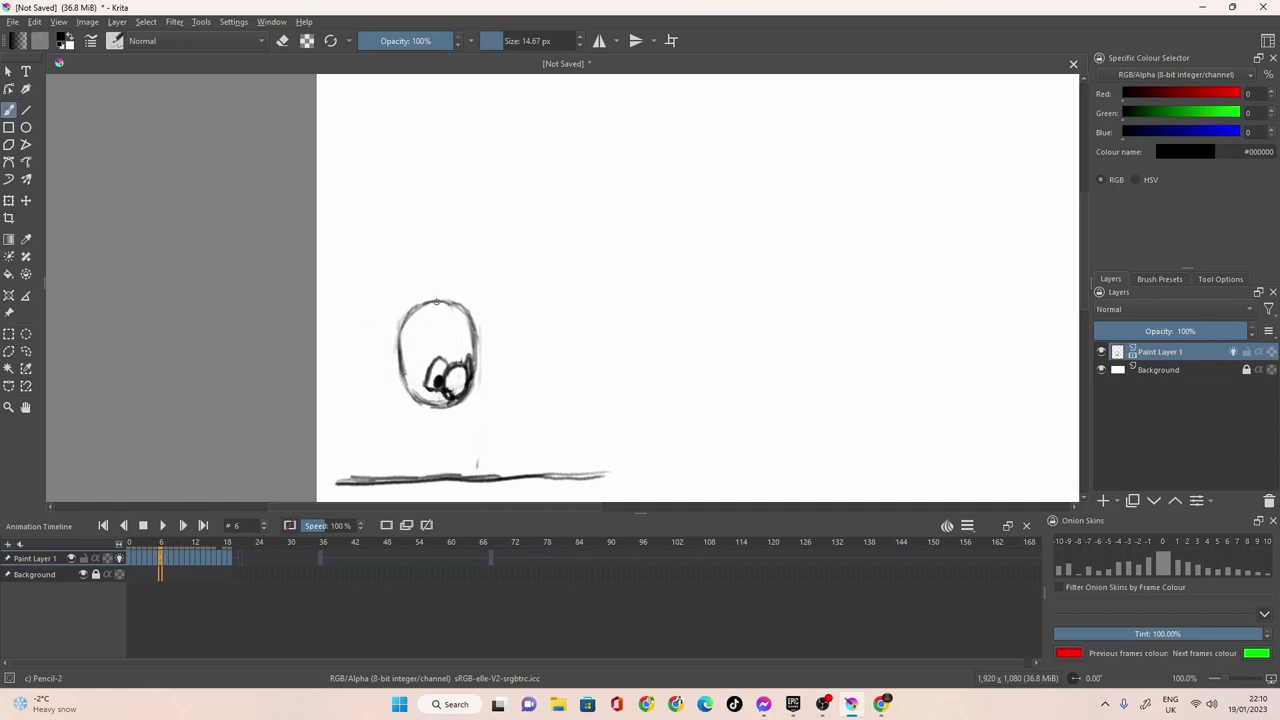
mouse_move(447, 316)
mouse_down()
mouse_move(459, 361)
mouse_move(429, 309)
mouse_move(472, 315)
mouse_move(434, 313)
mouse_move(403, 365)
mouse_move(439, 315)
mouse_move(474, 326)
mouse_up()
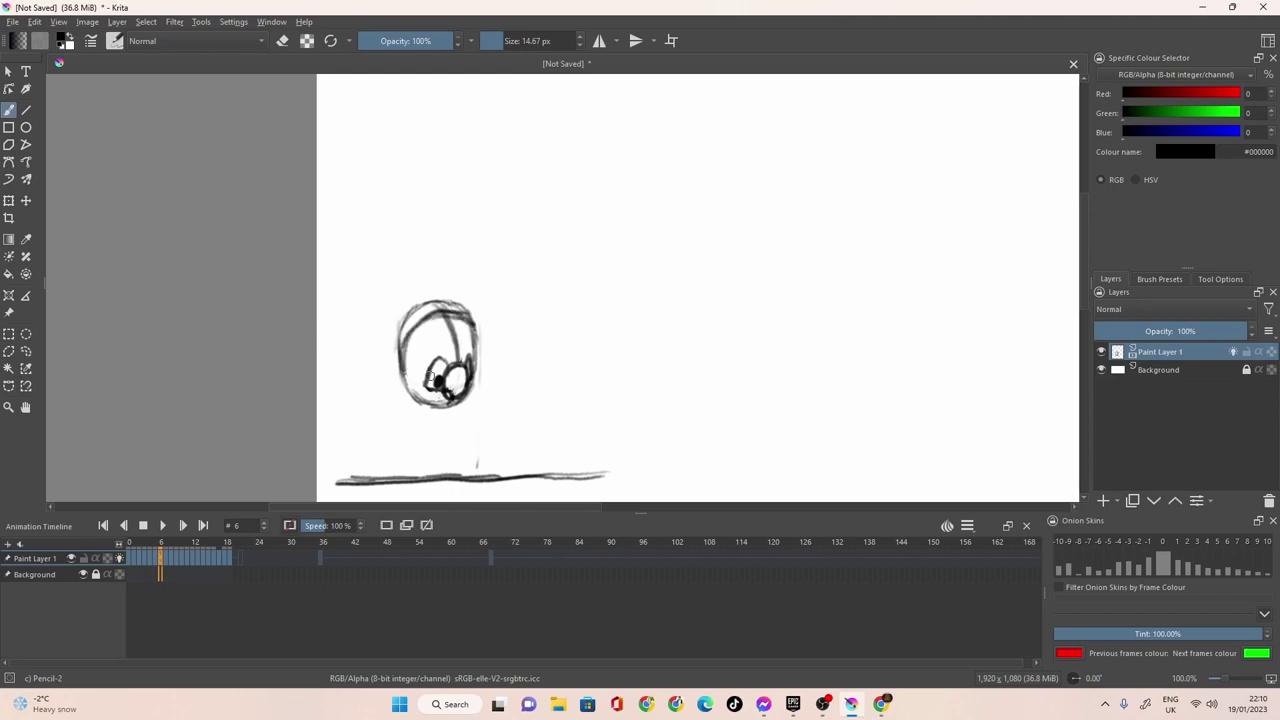
drag(404, 368, 421, 386)
On frame 7, draw the curved centre line down to the nose, an arc across the forehead and a curve along the lower left.
click(166, 560)
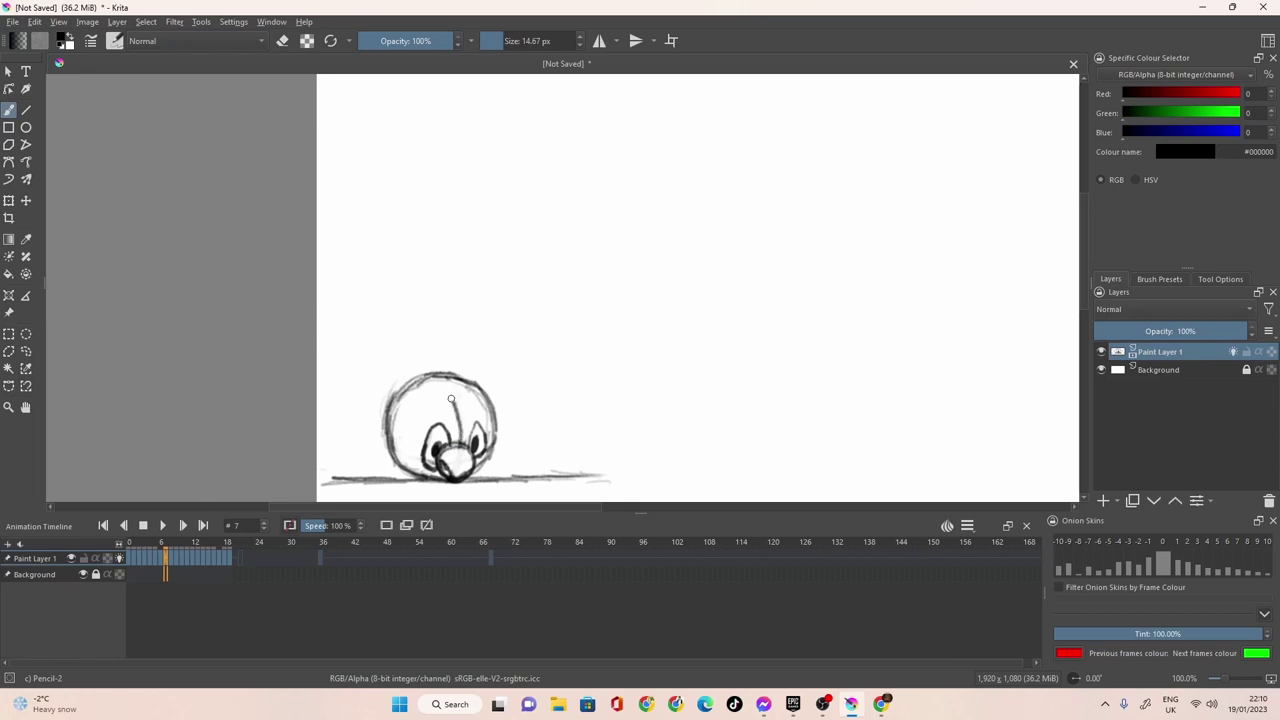
drag(437, 377, 459, 440)
mouse_move(474, 383)
mouse_down()
mouse_move(432, 383)
mouse_move(455, 384)
mouse_move(394, 420)
mouse_up()
mouse_move(416, 466)
mouse_down()
mouse_move(406, 476)
mouse_move(426, 460)
mouse_move(392, 440)
mouse_up()
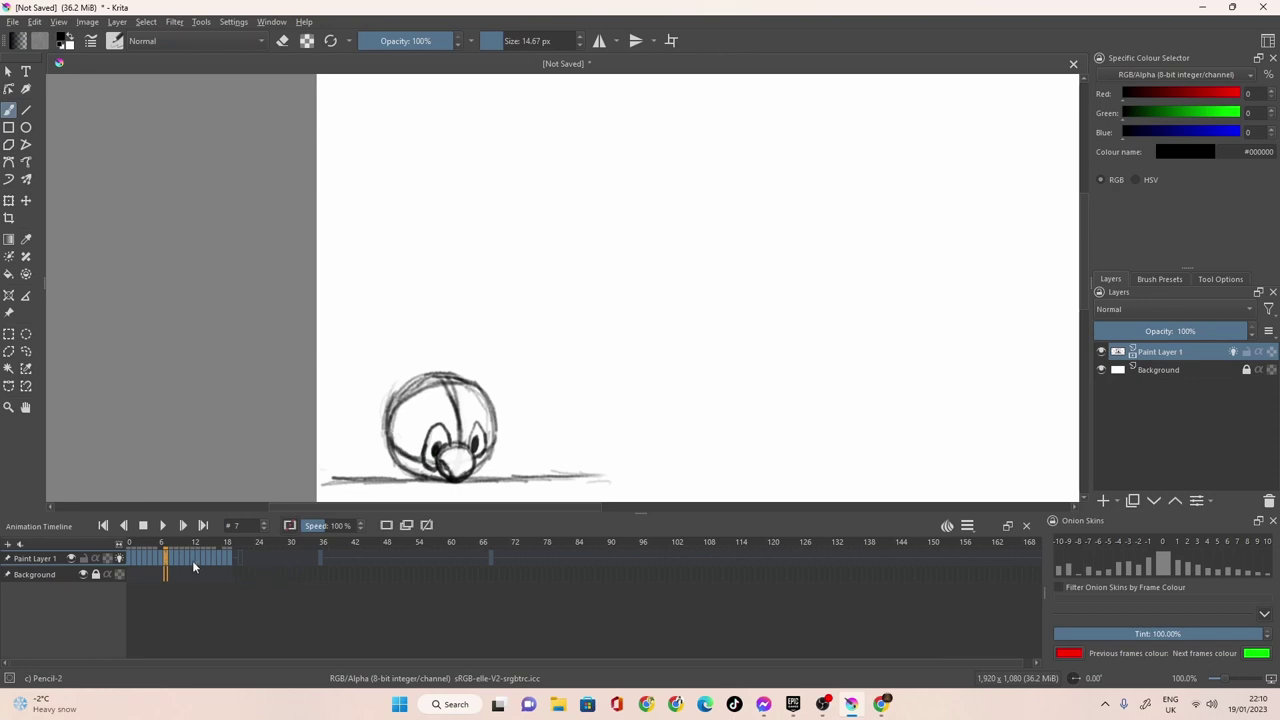
On frames 8, 9 and 10, draw the curved centre line down to the nose and a side guide curve towards the eye on each squashed head.
click(172, 558)
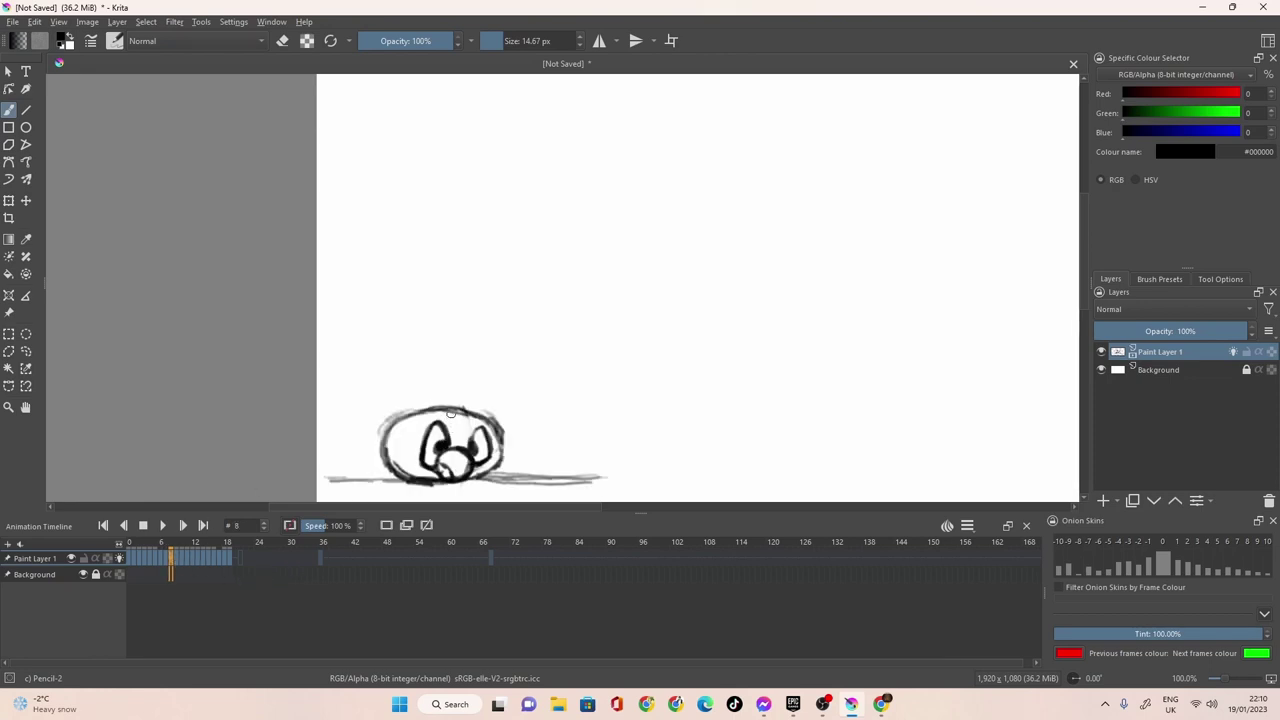
drag(452, 410, 458, 446)
click(178, 558)
mouse_move(443, 413)
mouse_down()
mouse_move(460, 450)
mouse_move(392, 450)
mouse_move(413, 454)
mouse_up()
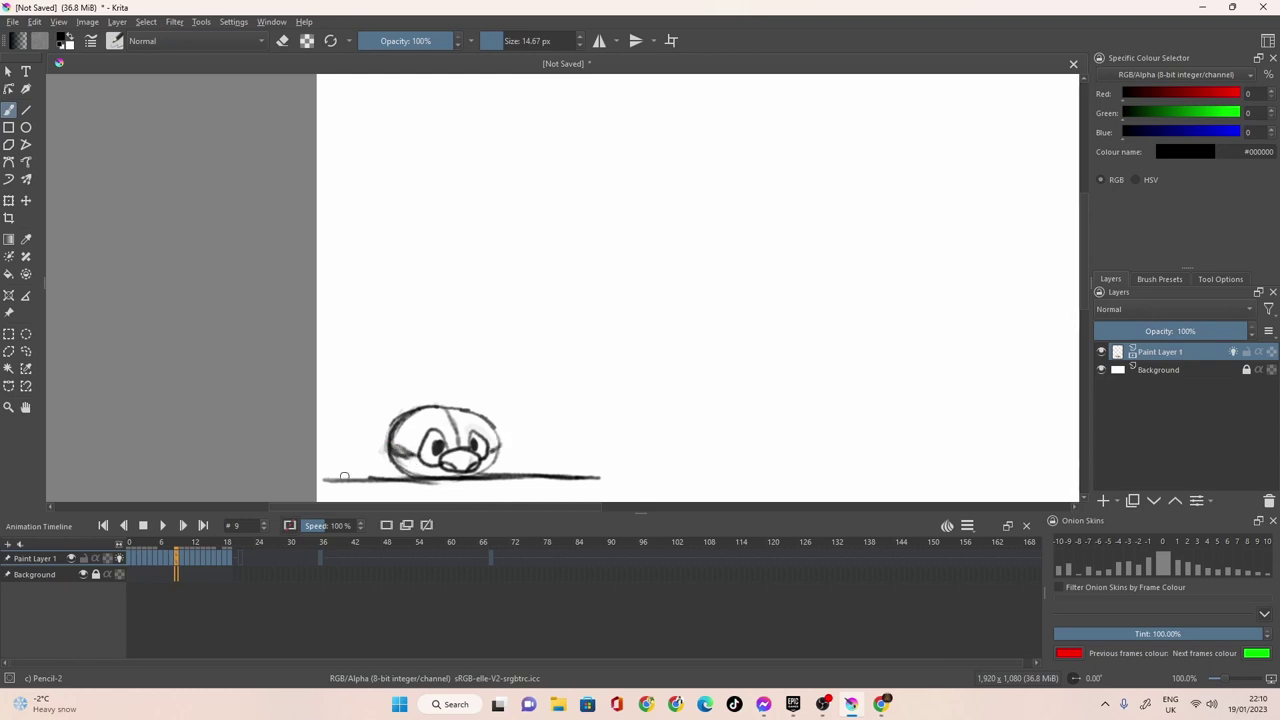
click(184, 558)
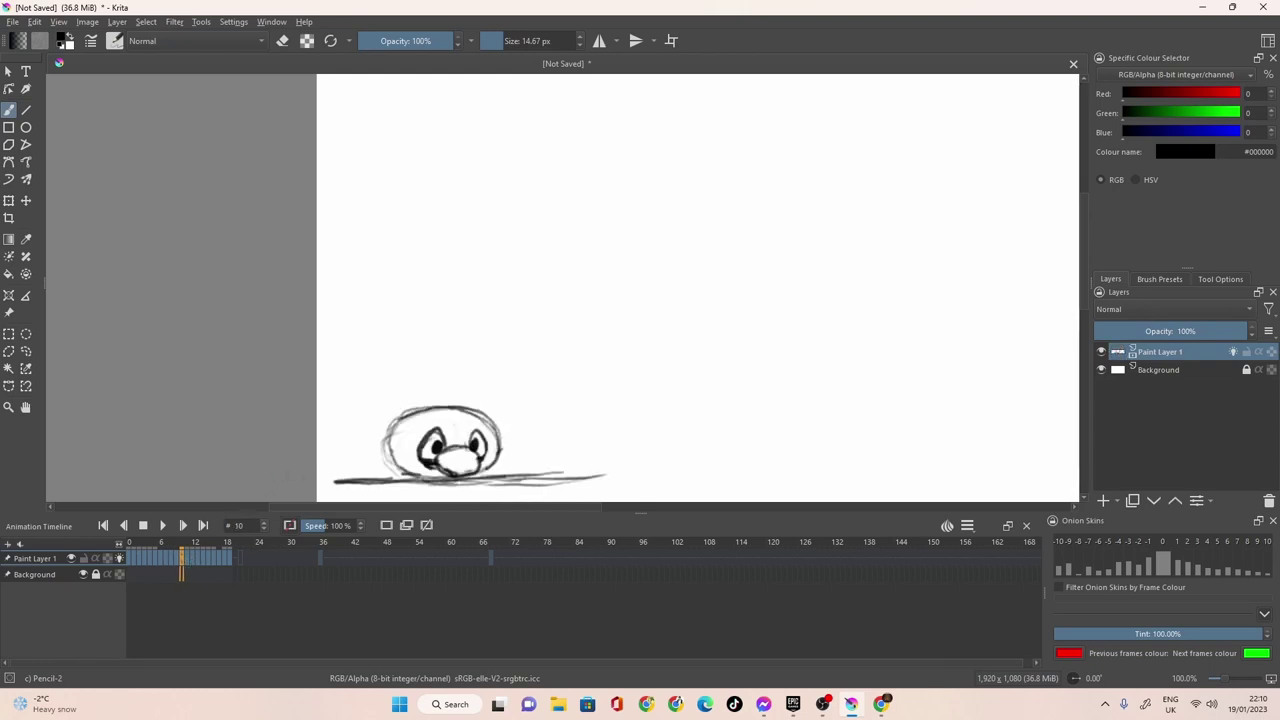
drag(416, 456, 406, 455)
On frames 11 and 12, draw a curved guide line across the head at nose level and a centre line from the nose to the chin.
click(192, 562)
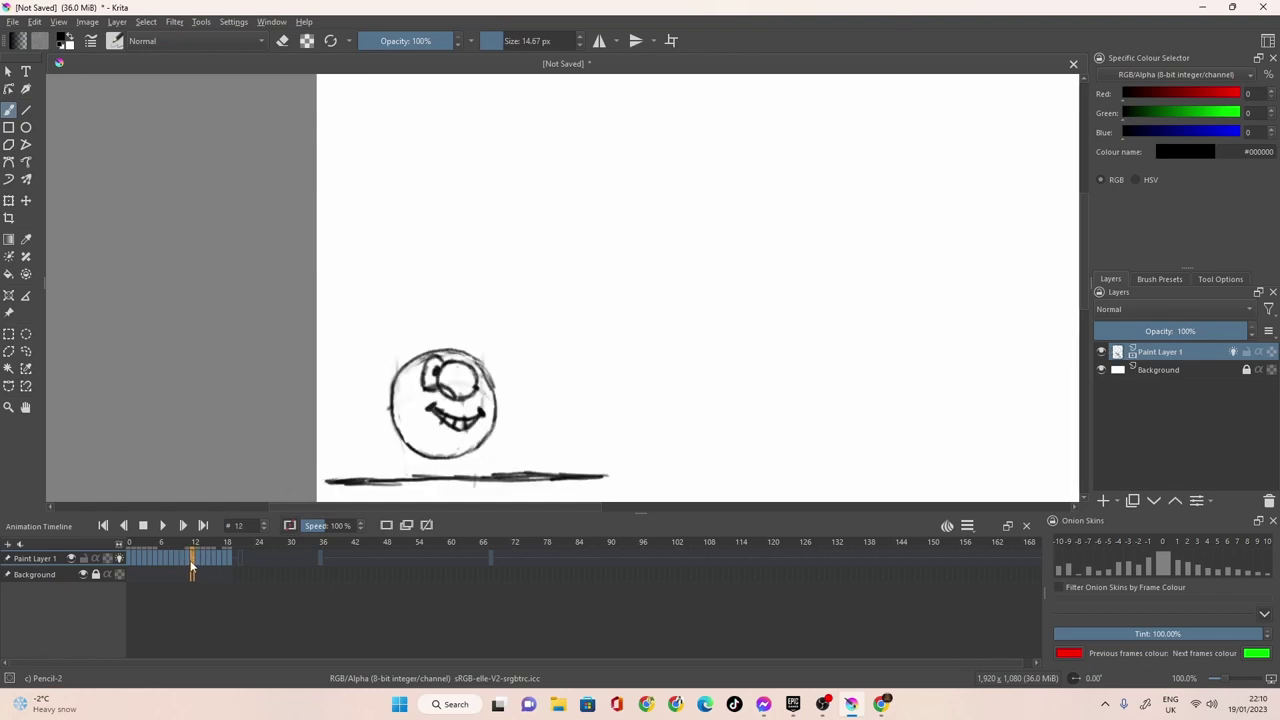
click(187, 562)
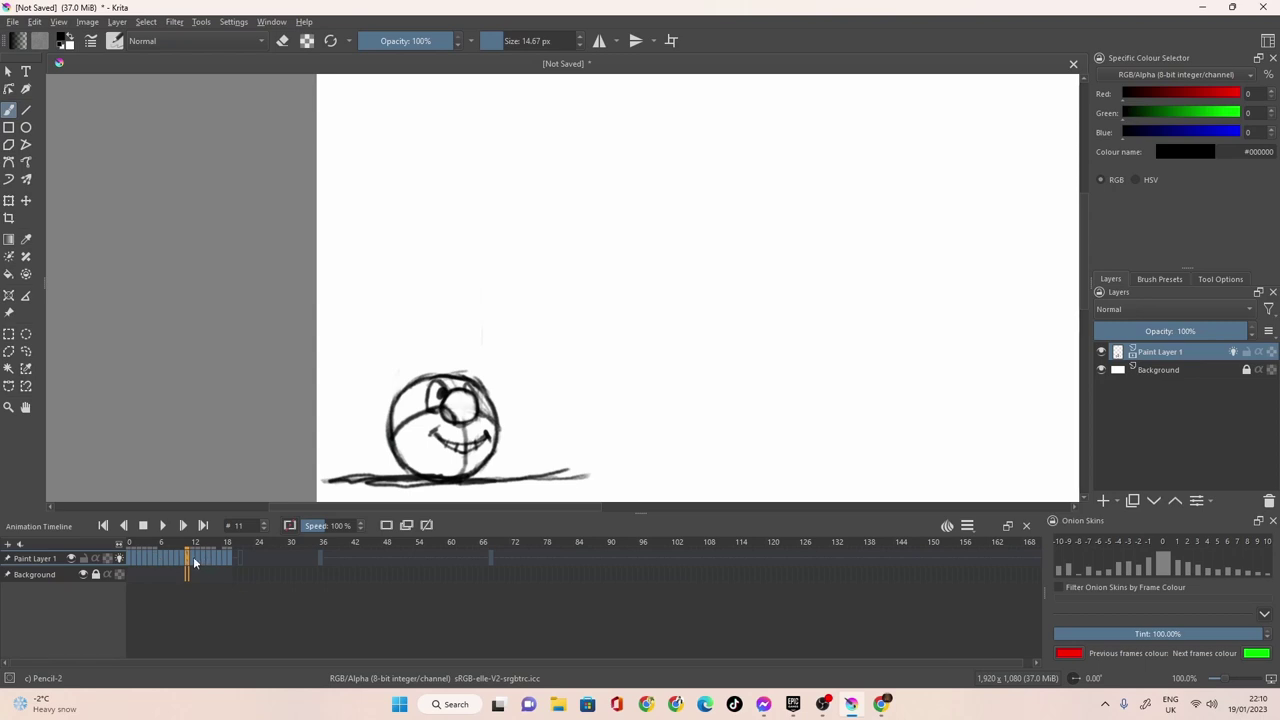
click(192, 558)
click(198, 560)
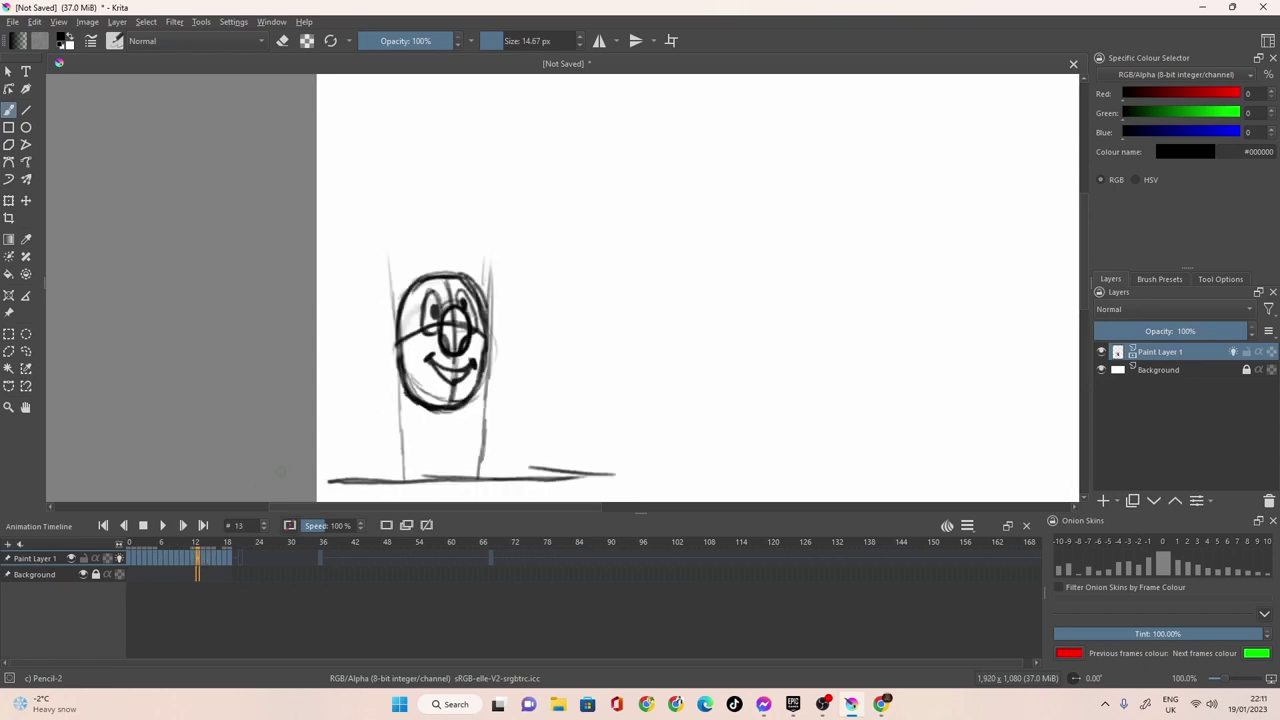
click(192, 558)
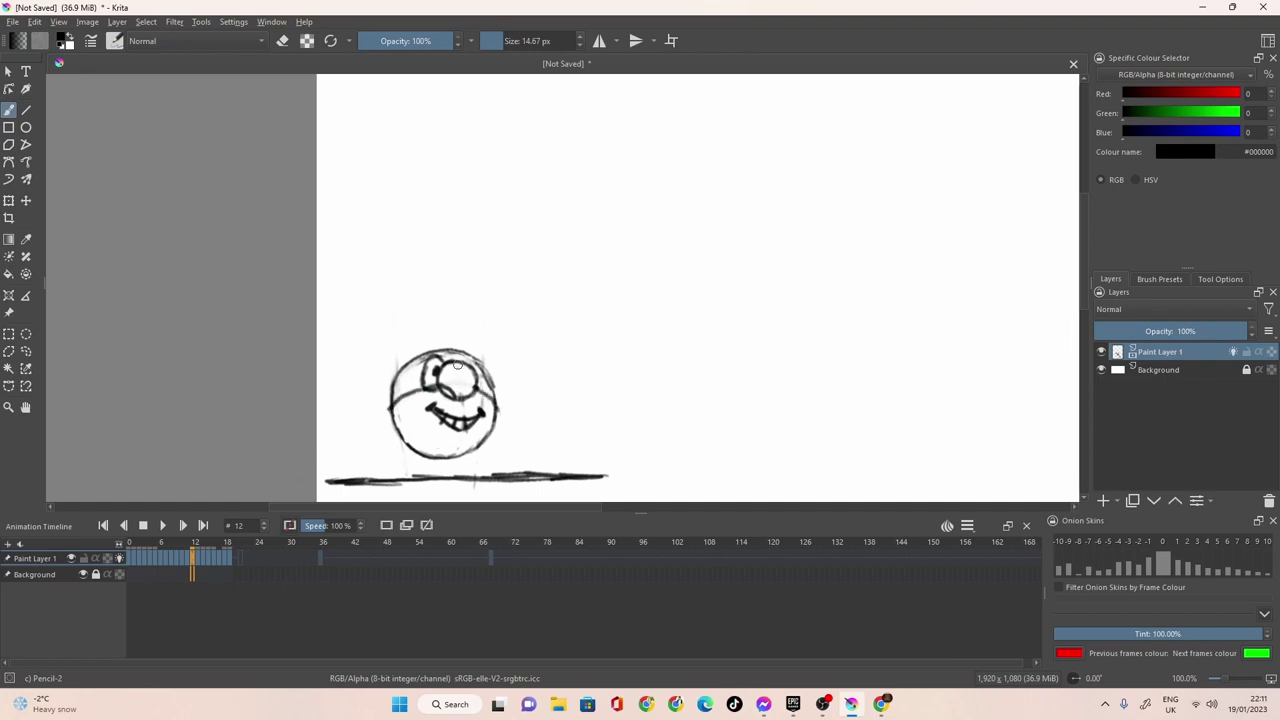
drag(460, 403, 447, 462)
On frame 14, darken the horizontal guide curve and the vertical centre line above and below the nose.
click(200, 563)
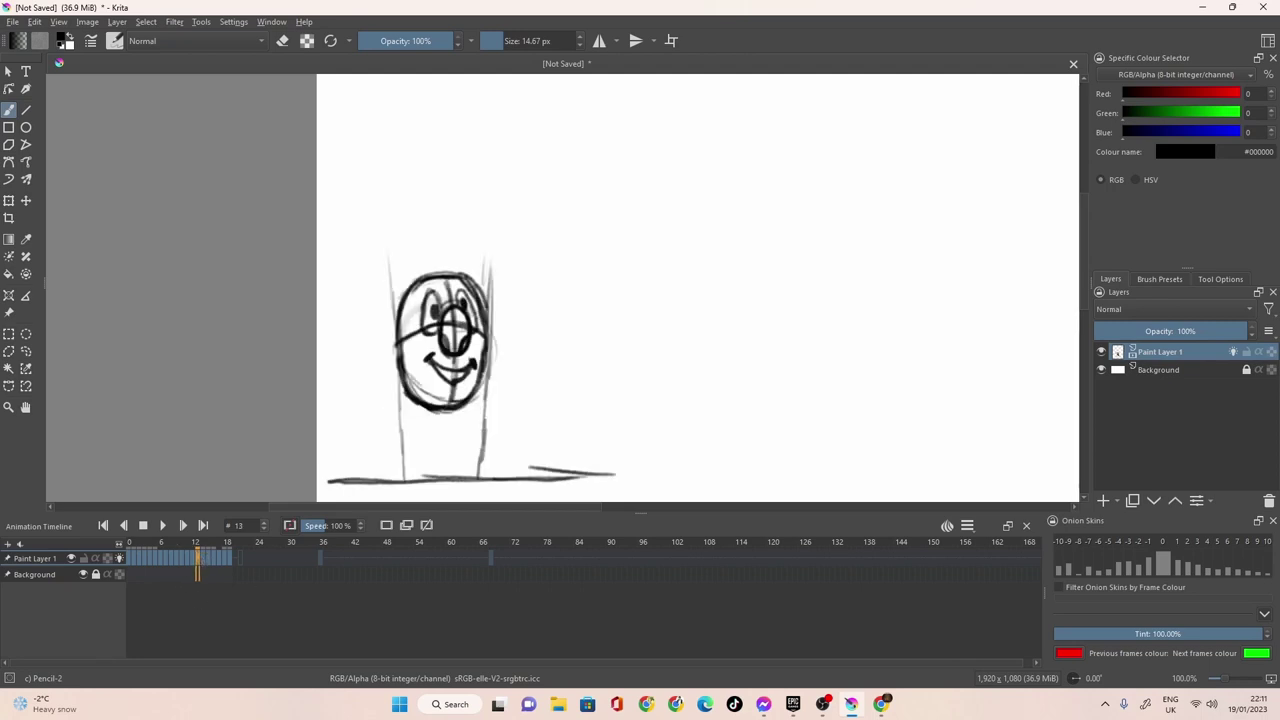
click(205, 564)
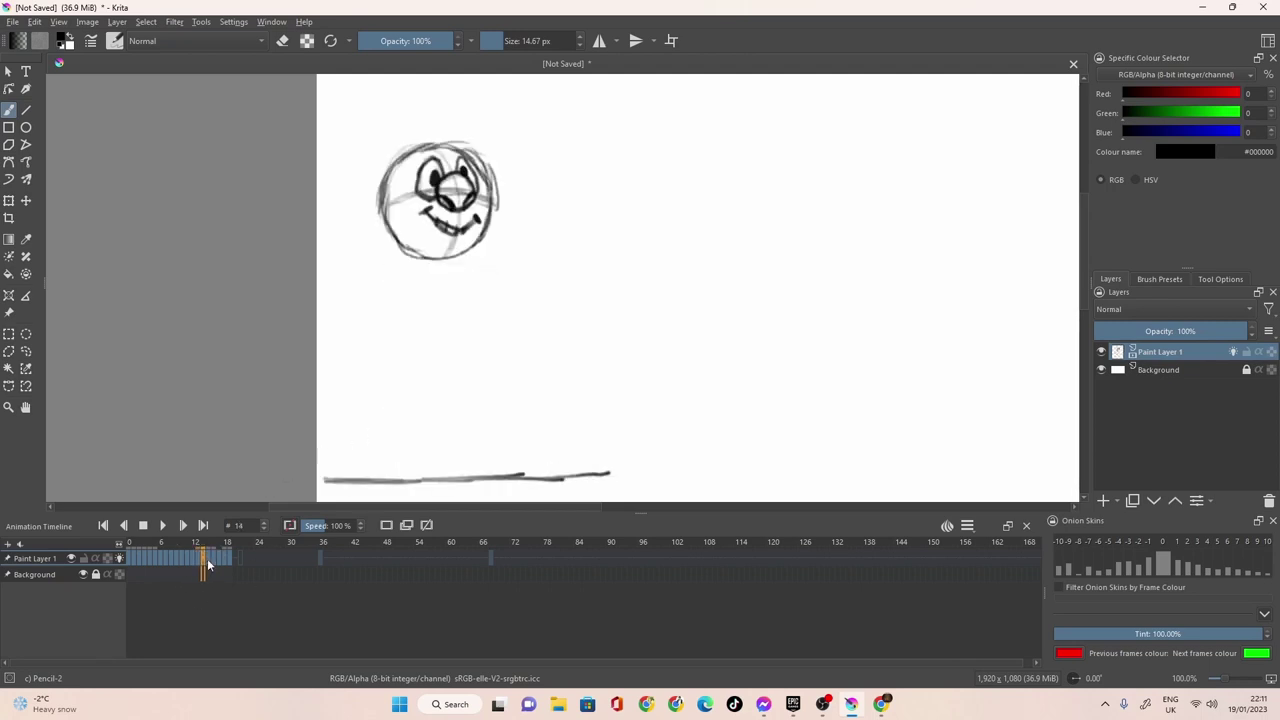
click(209, 557)
click(204, 555)
mouse_move(476, 197)
mouse_down()
mouse_move(486, 206)
mouse_move(440, 264)
mouse_up()
drag(452, 172, 444, 162)
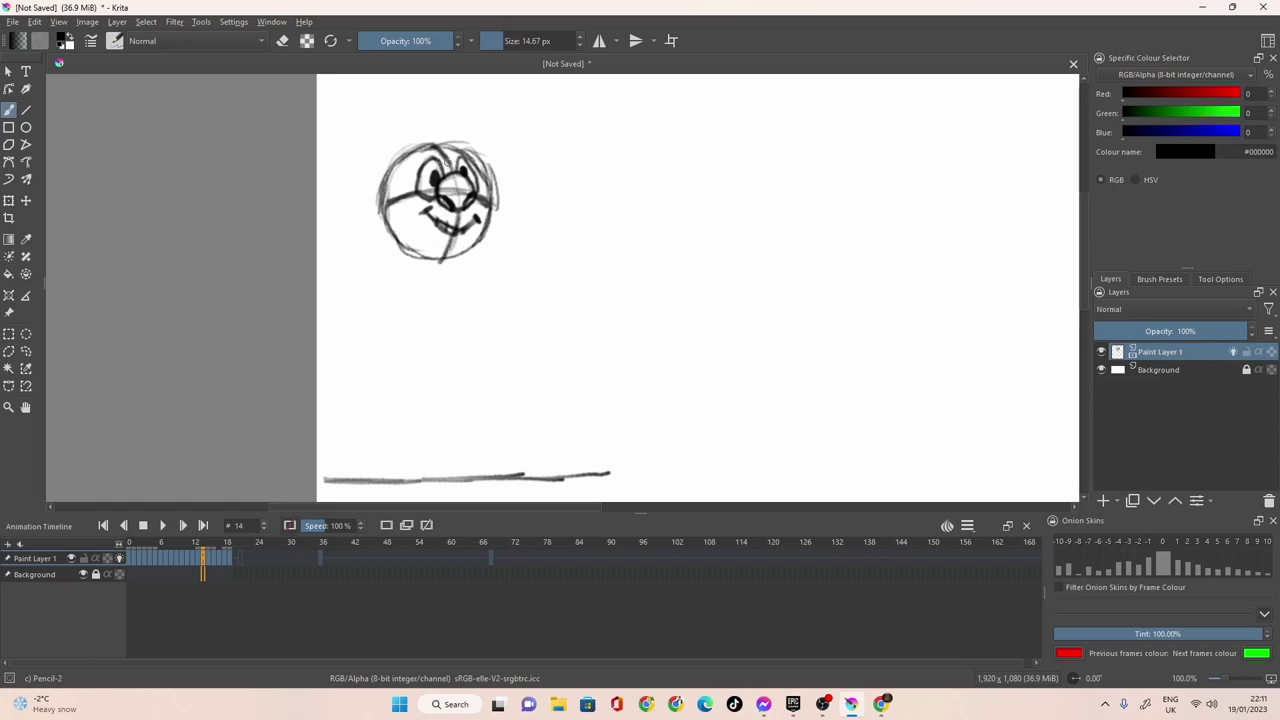
Erase the guide lines crossing the inside of the nose on frames 14 and 15.
click(282, 40)
drag(457, 190, 454, 196)
click(207, 559)
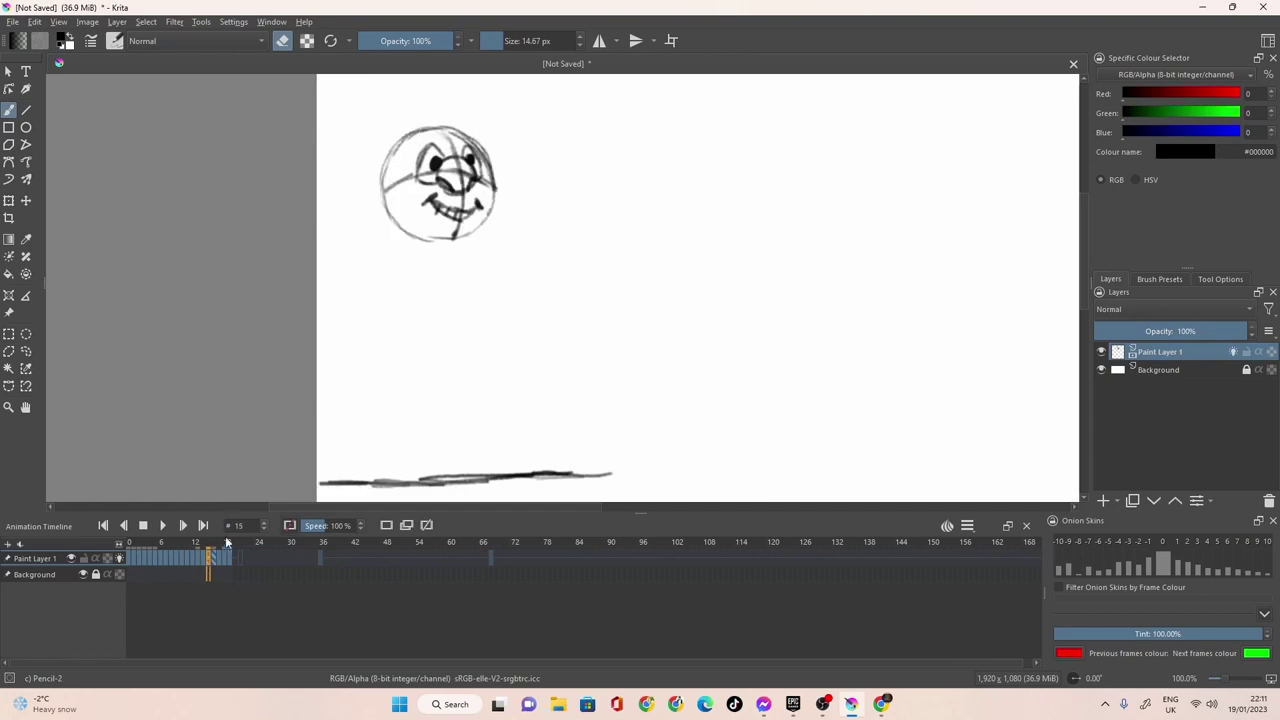
drag(449, 171, 463, 165)
Switch back from erasing to drawing and add a curved inner arc across the forehead on the heads of frames 17 and 18.
drag(215, 562, 225, 552)
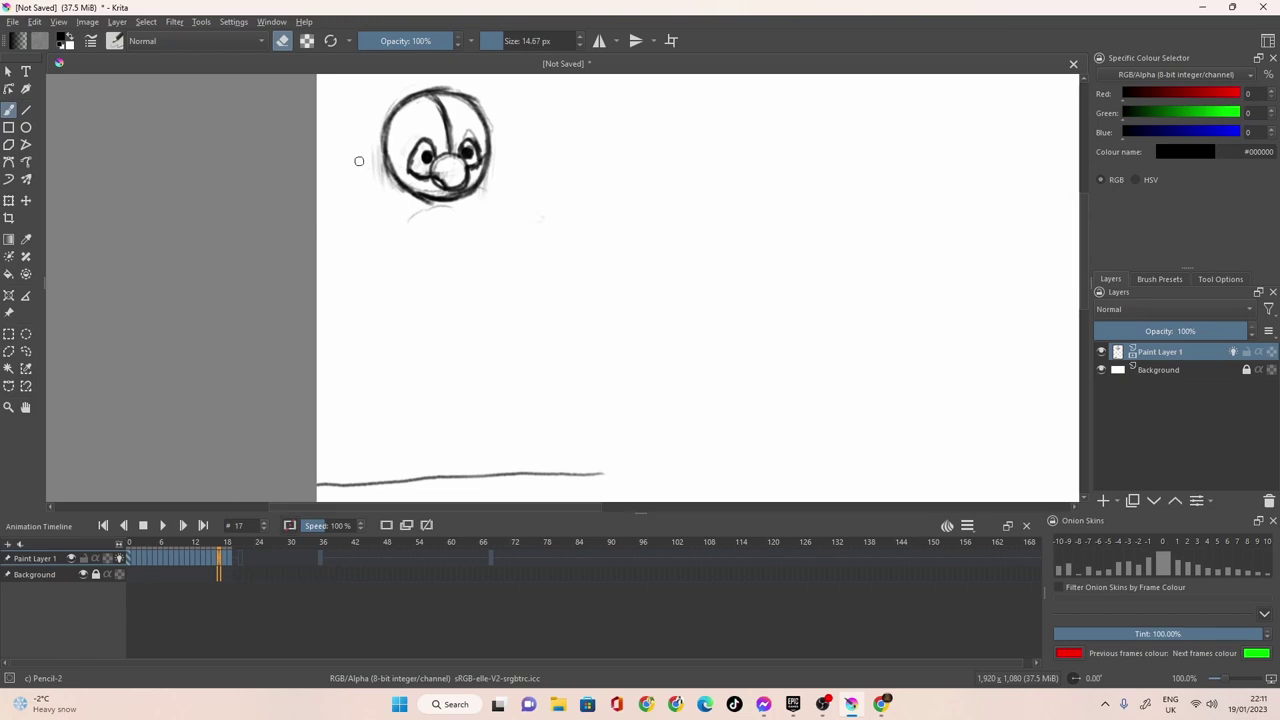
key(e)
mouse_move(409, 170)
mouse_down()
mouse_move(384, 145)
mouse_move(408, 178)
mouse_up()
mouse_move(473, 108)
mouse_down()
mouse_move(411, 115)
mouse_move(390, 163)
mouse_move(390, 137)
mouse_move(437, 101)
mouse_move(478, 125)
mouse_up()
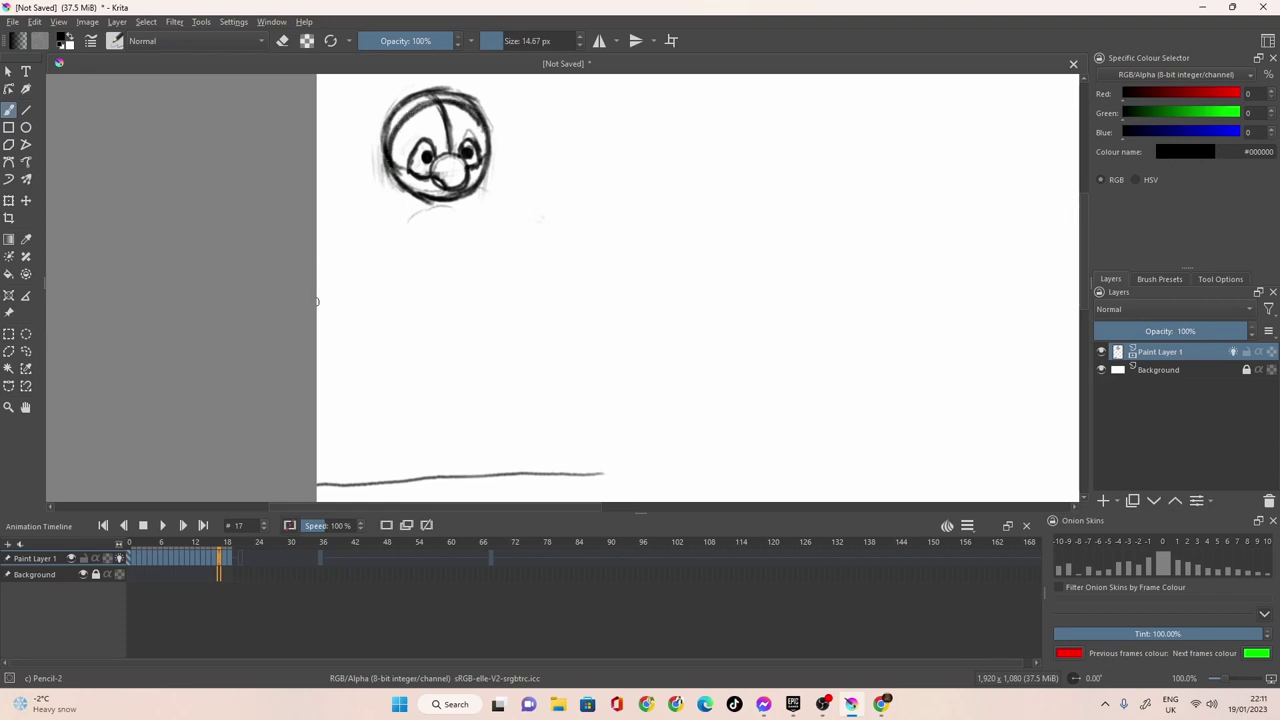
click(224, 556)
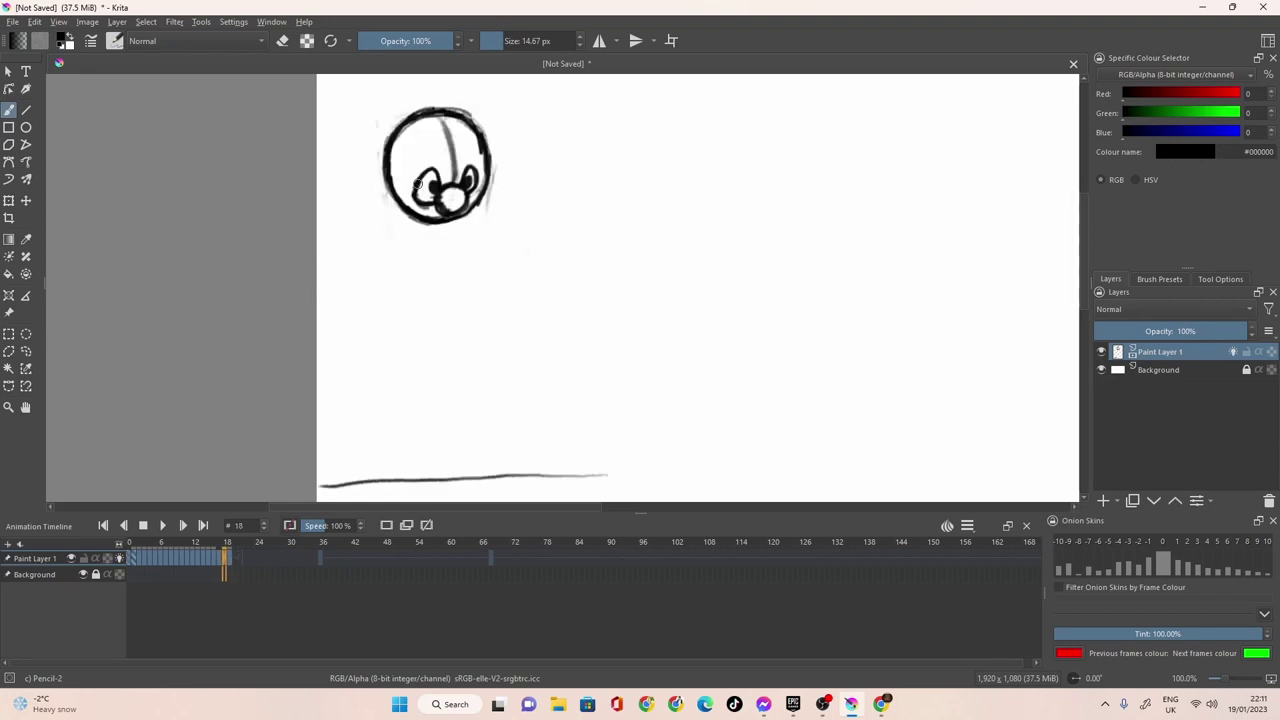
mouse_move(488, 138)
mouse_down()
mouse_move(418, 136)
mouse_move(398, 162)
mouse_move(410, 138)
mouse_move(395, 200)
mouse_move(425, 128)
mouse_move(455, 123)
mouse_move(481, 140)
mouse_up()
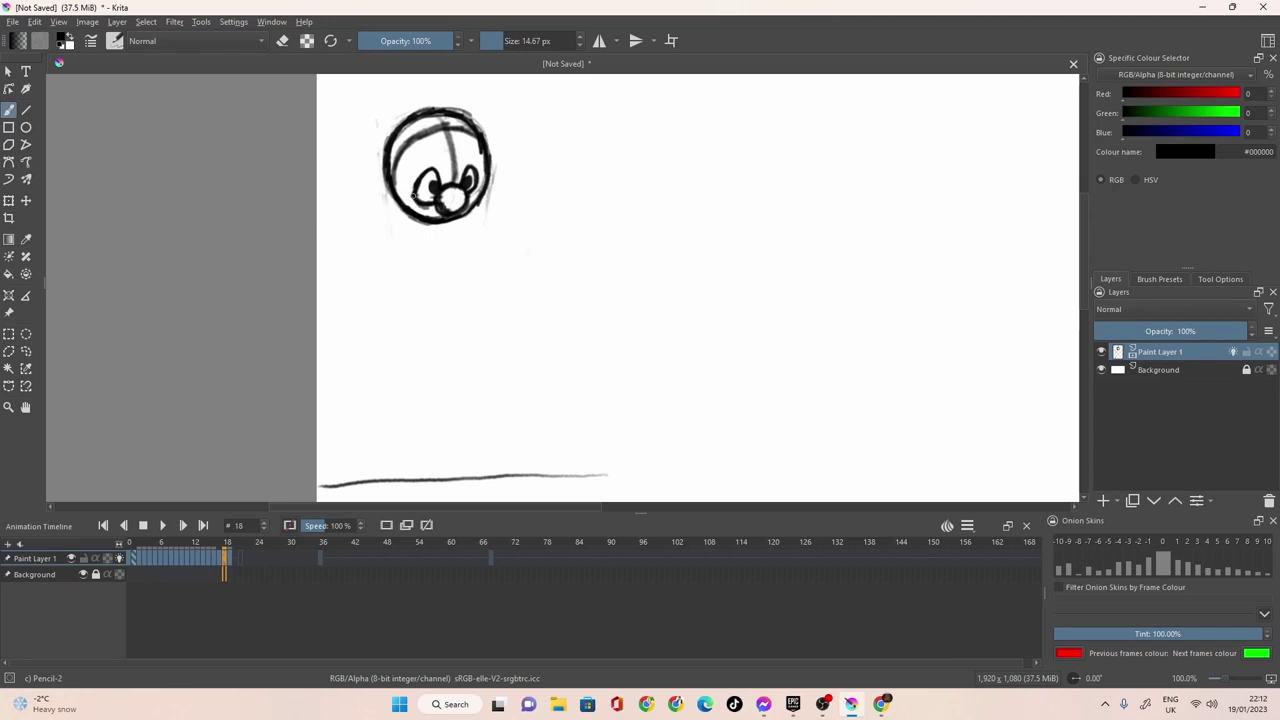
Set the animation's clip end to frame 18 and play the loop.
click(231, 559)
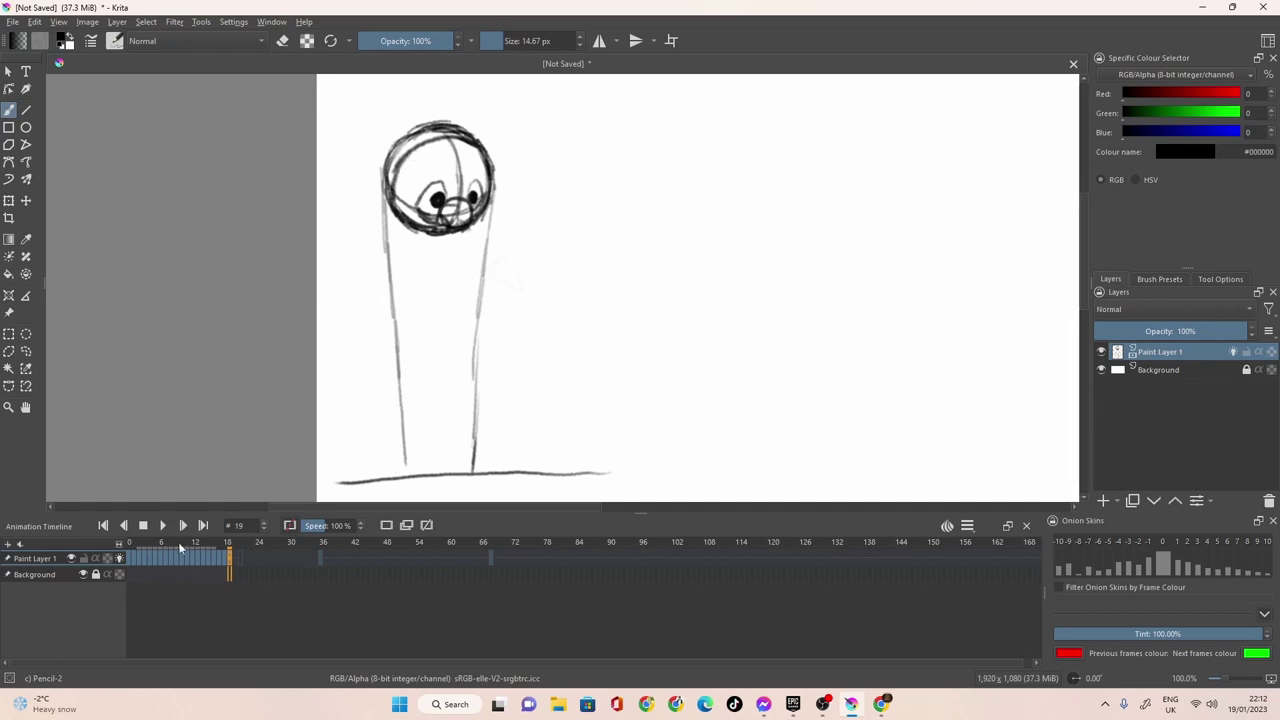
click(236, 559)
click(967, 527)
click(1036, 577)
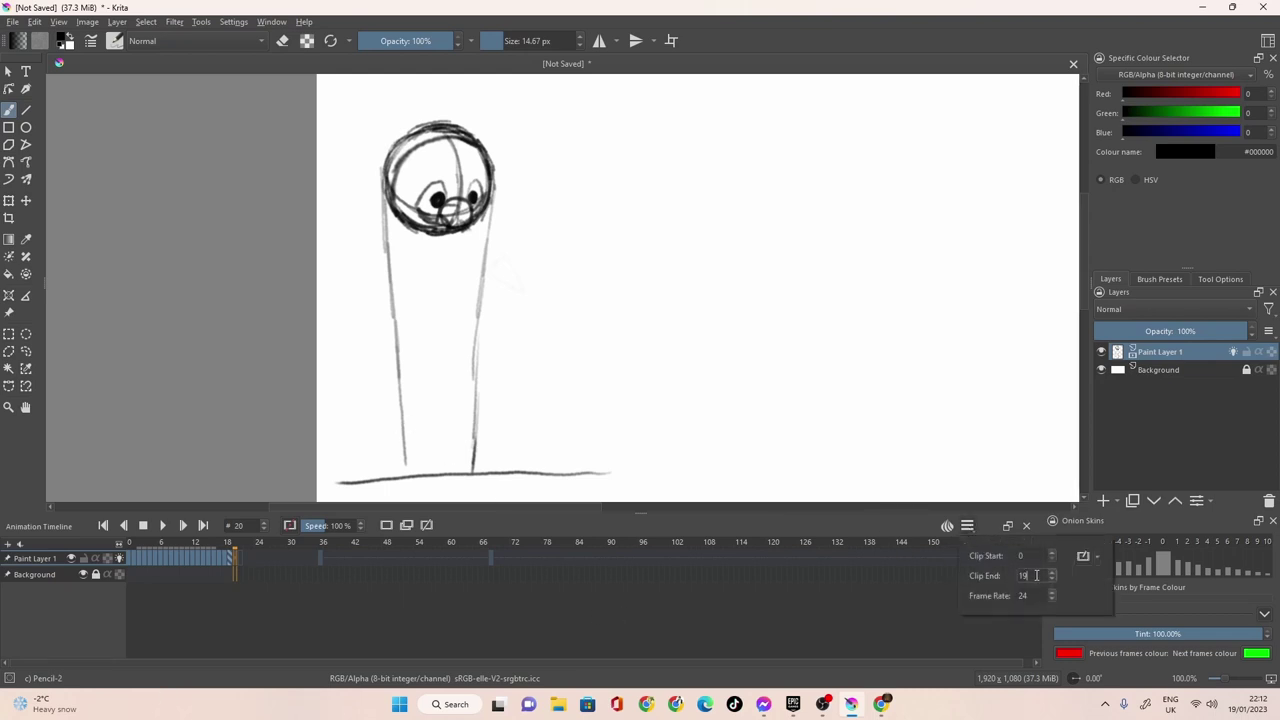
key(BackSpace)
text(5)
key(BackSpace)
text(8)
click(579, 631)
click(160, 527)
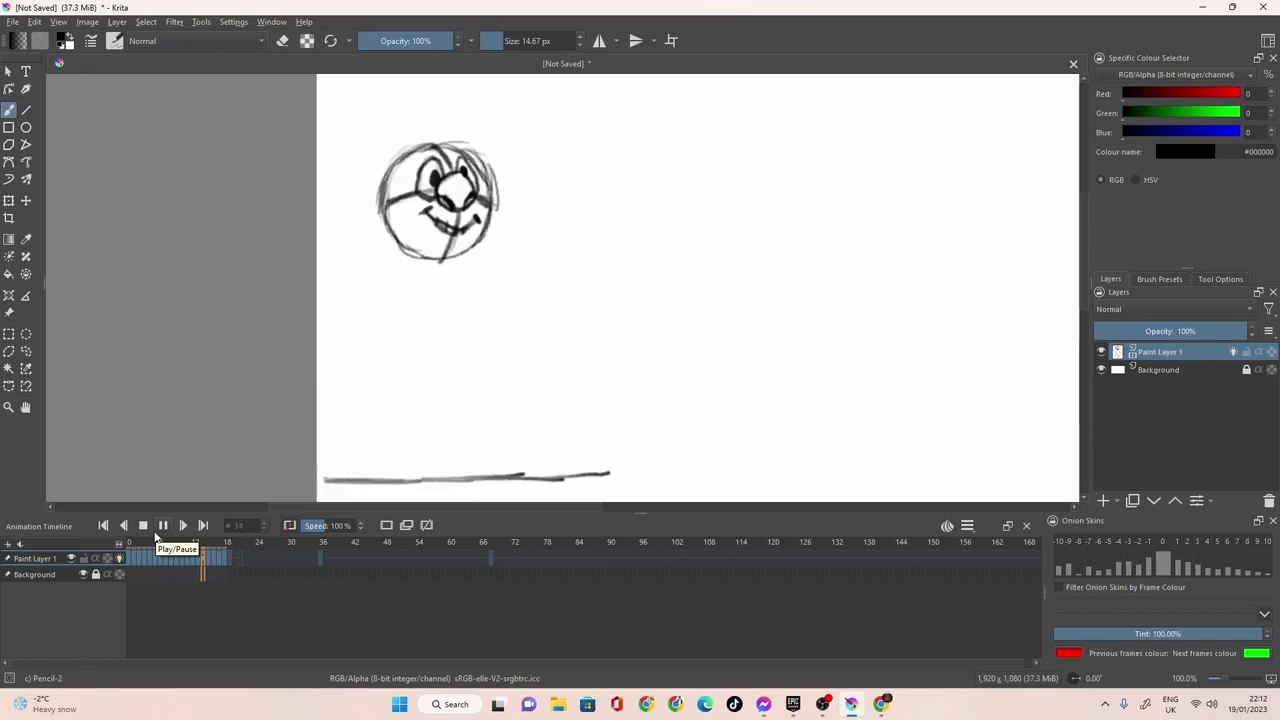
click(160, 527)
On frame 2, draw the curved inner arc from the head's left edge across the forehead.
click(129, 556)
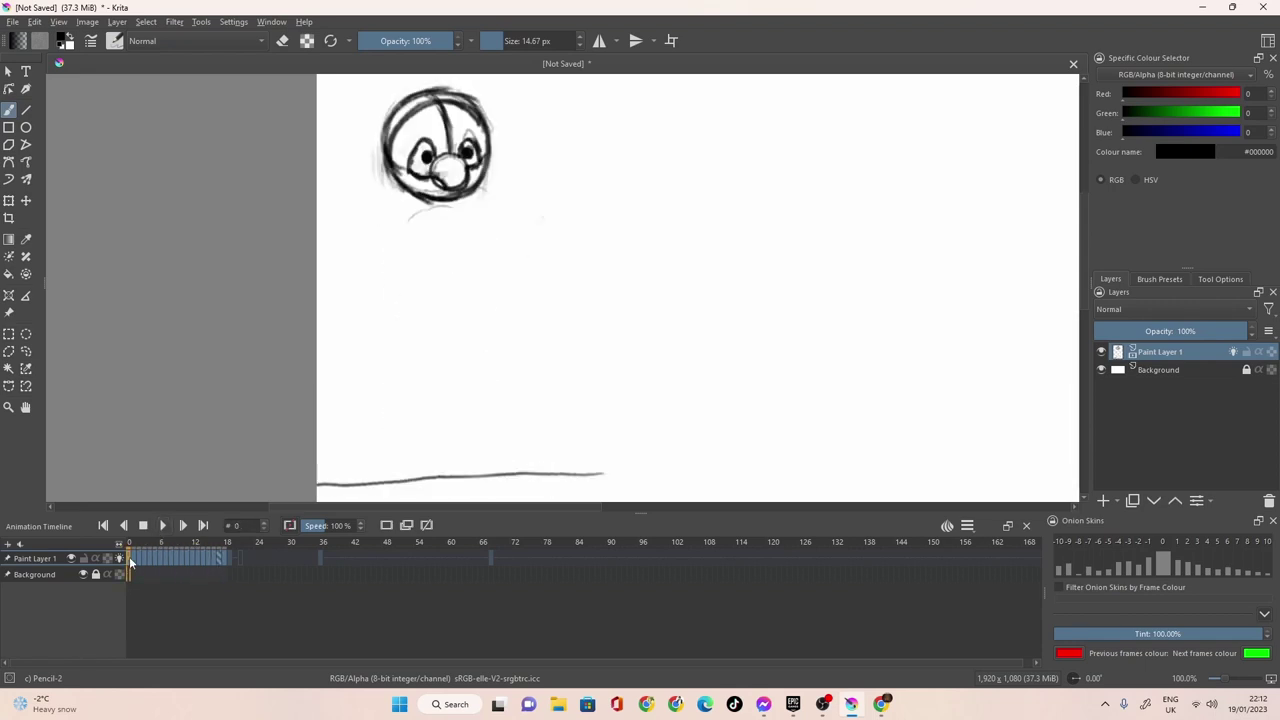
click(139, 558)
mouse_move(139, 558)
mouse_down()
mouse_move(156, 563)
mouse_move(140, 565)
mouse_up()
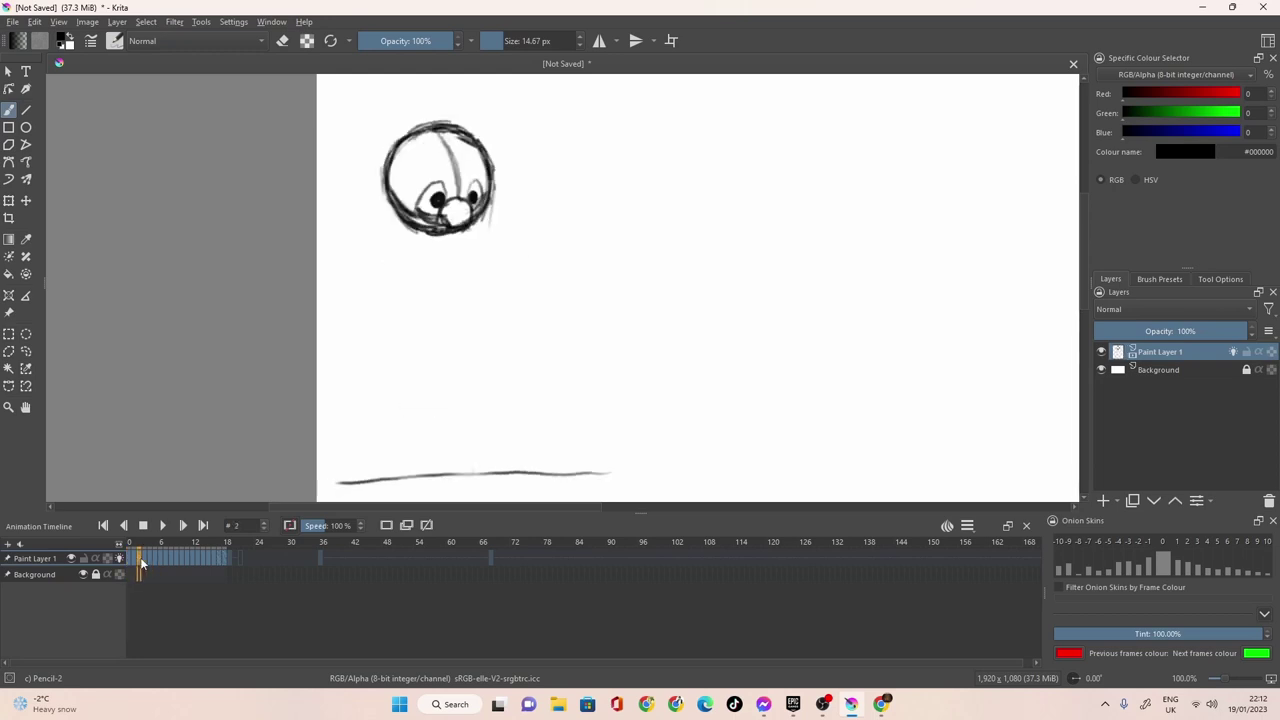
click(118, 560)
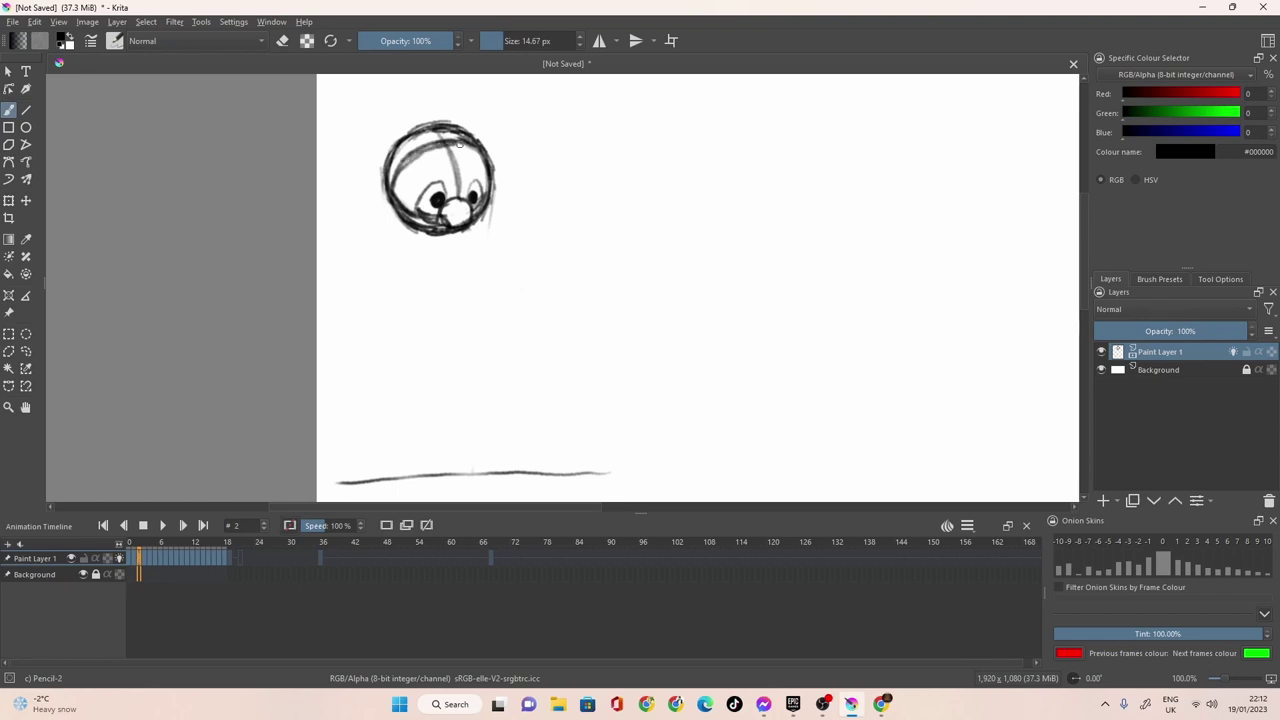
Play the animation twice and check the squashed head drawings around frames 7 to 10.
drag(142, 561, 148, 561)
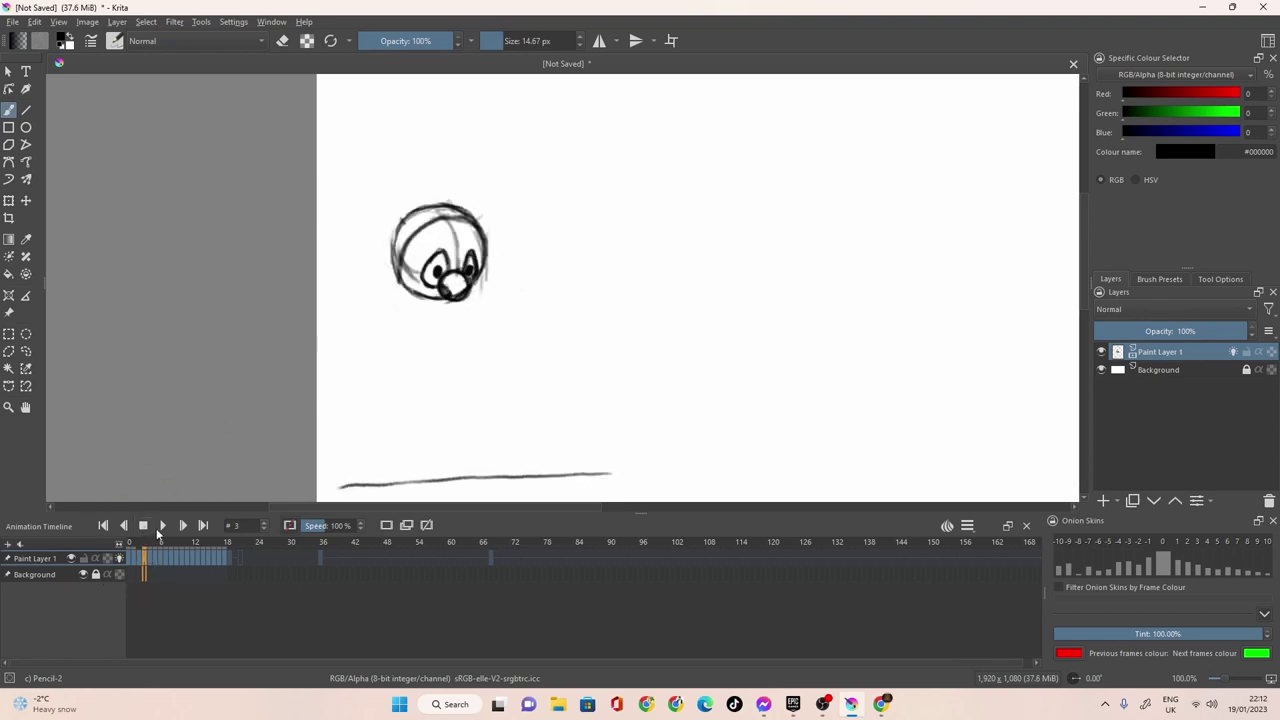
click(161, 525)
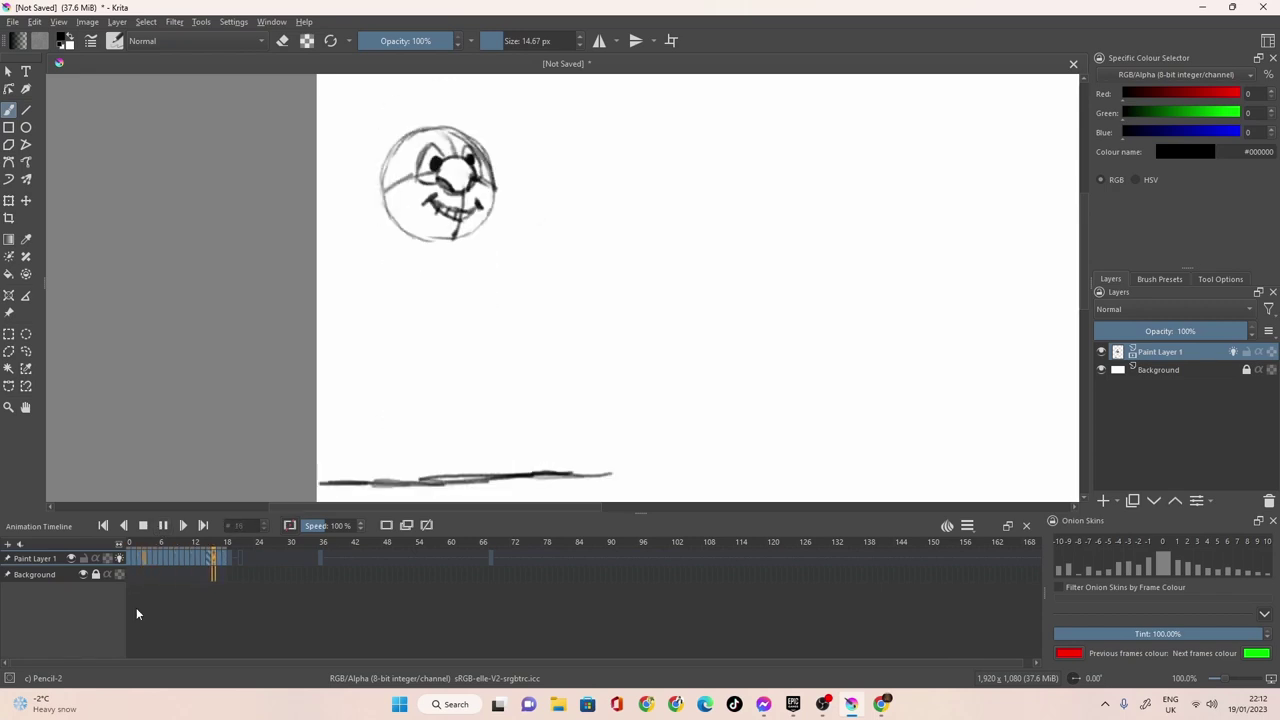
click(161, 525)
click(176, 566)
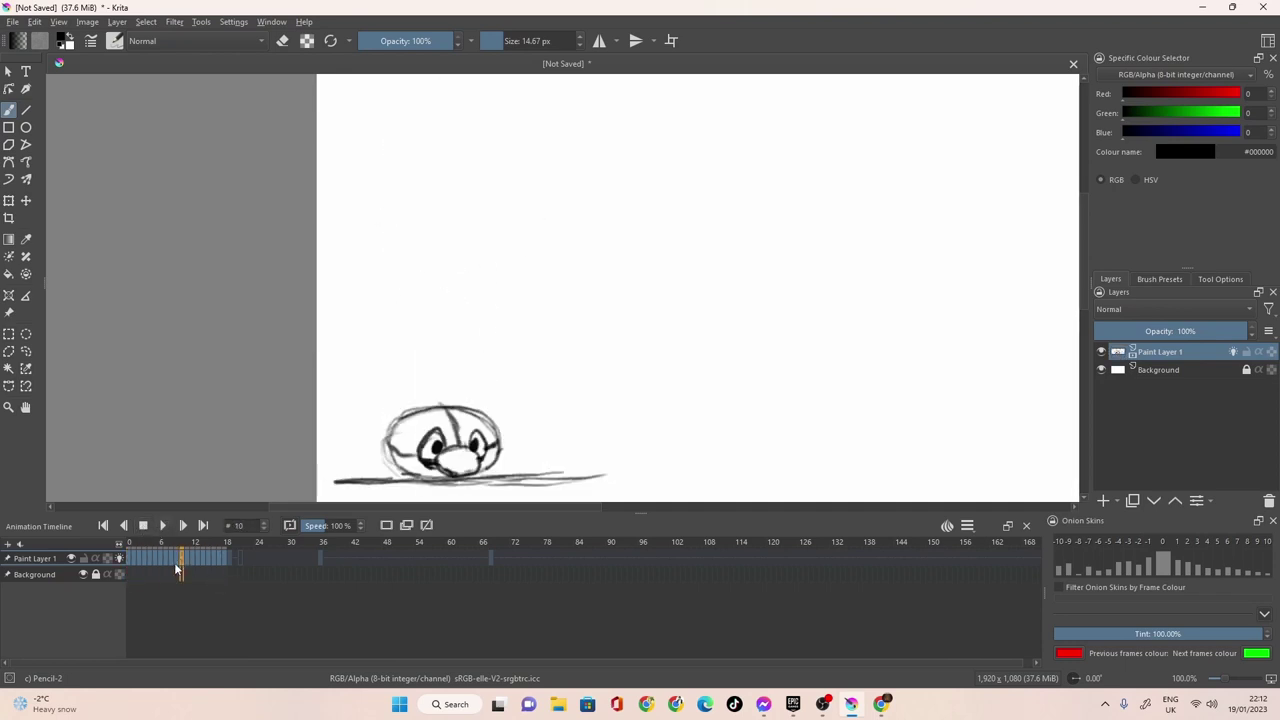
click(162, 525)
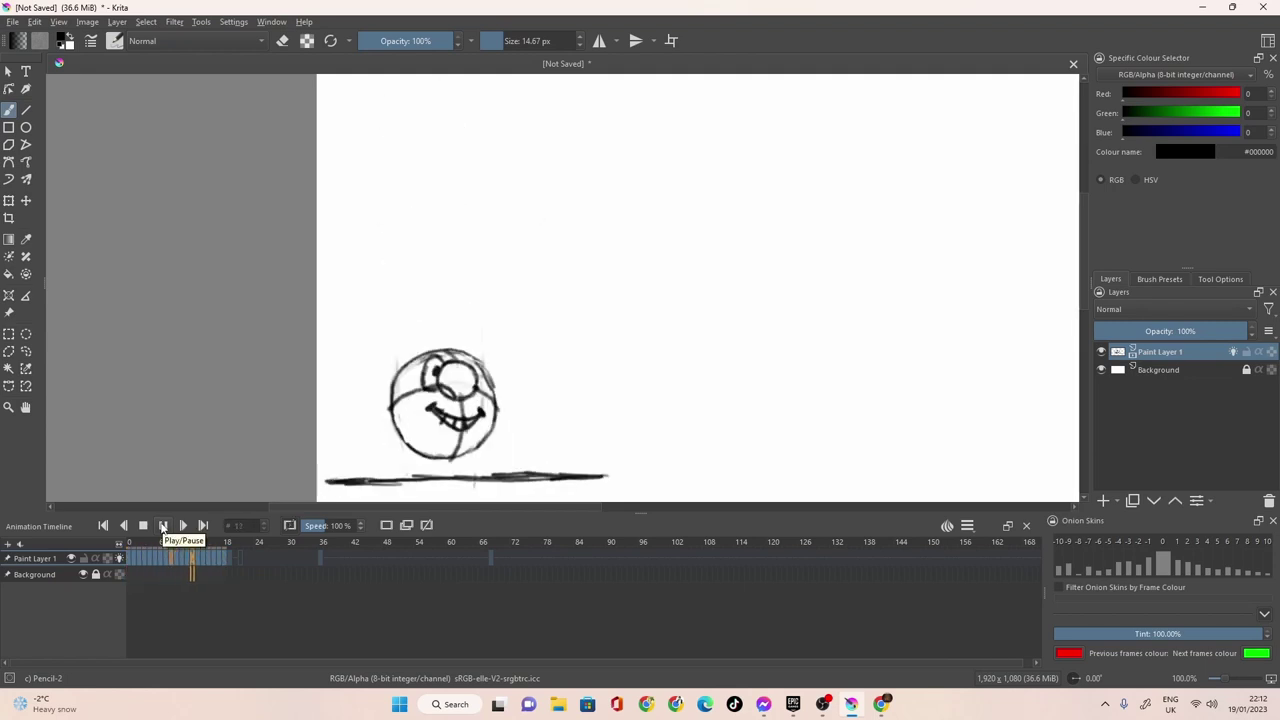
click(163, 527)
click(172, 559)
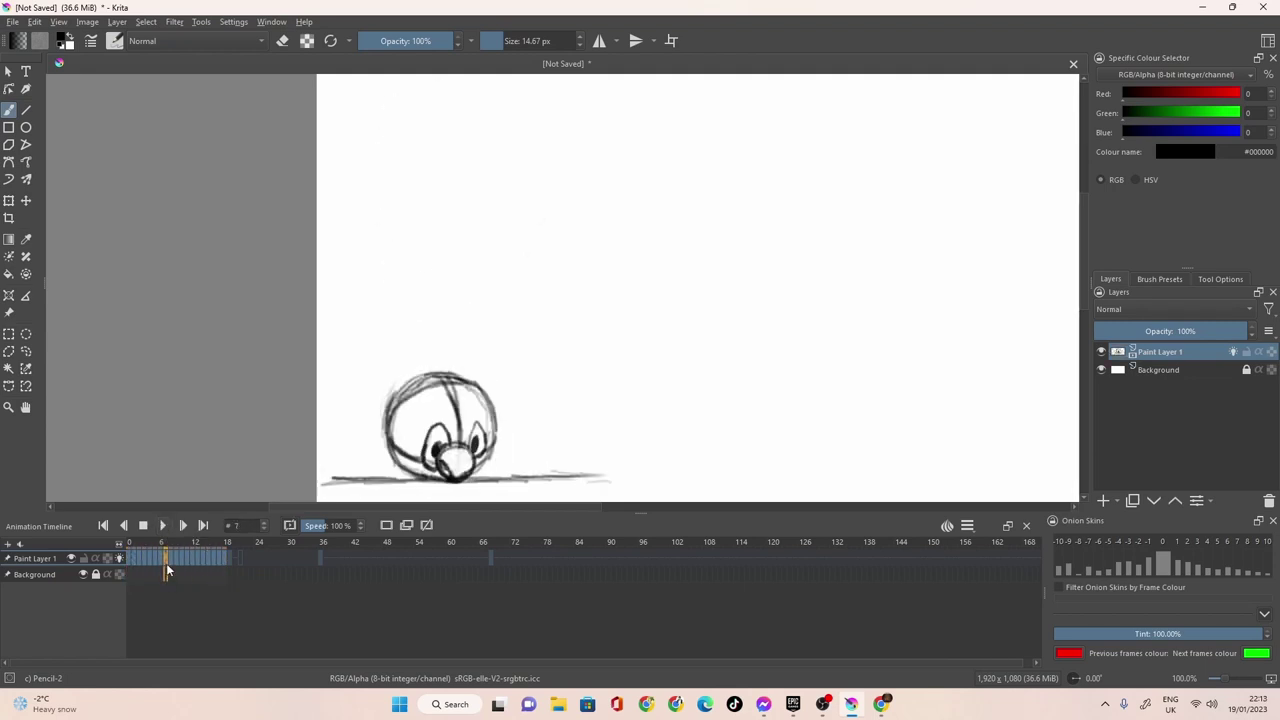
Remove the keyframes of the squashed heads at frames 9 and 10.
click(177, 558)
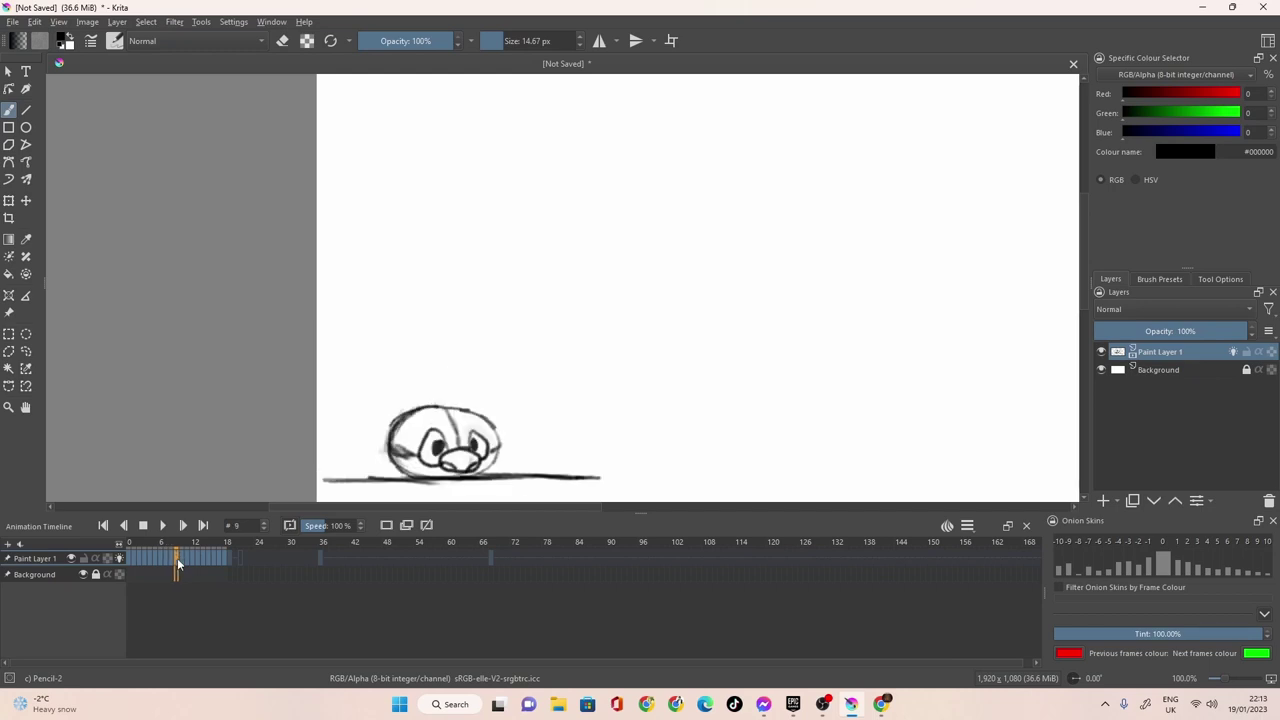
right_click(177, 558)
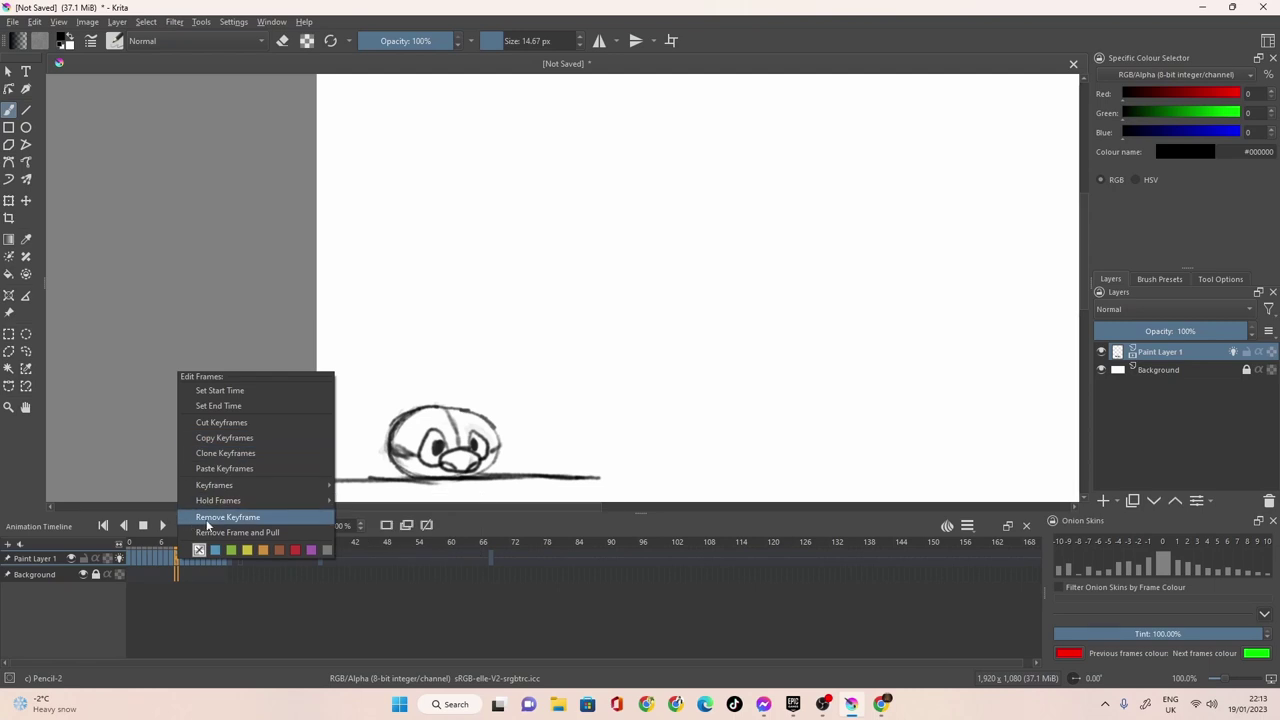
click(200, 517)
click(181, 558)
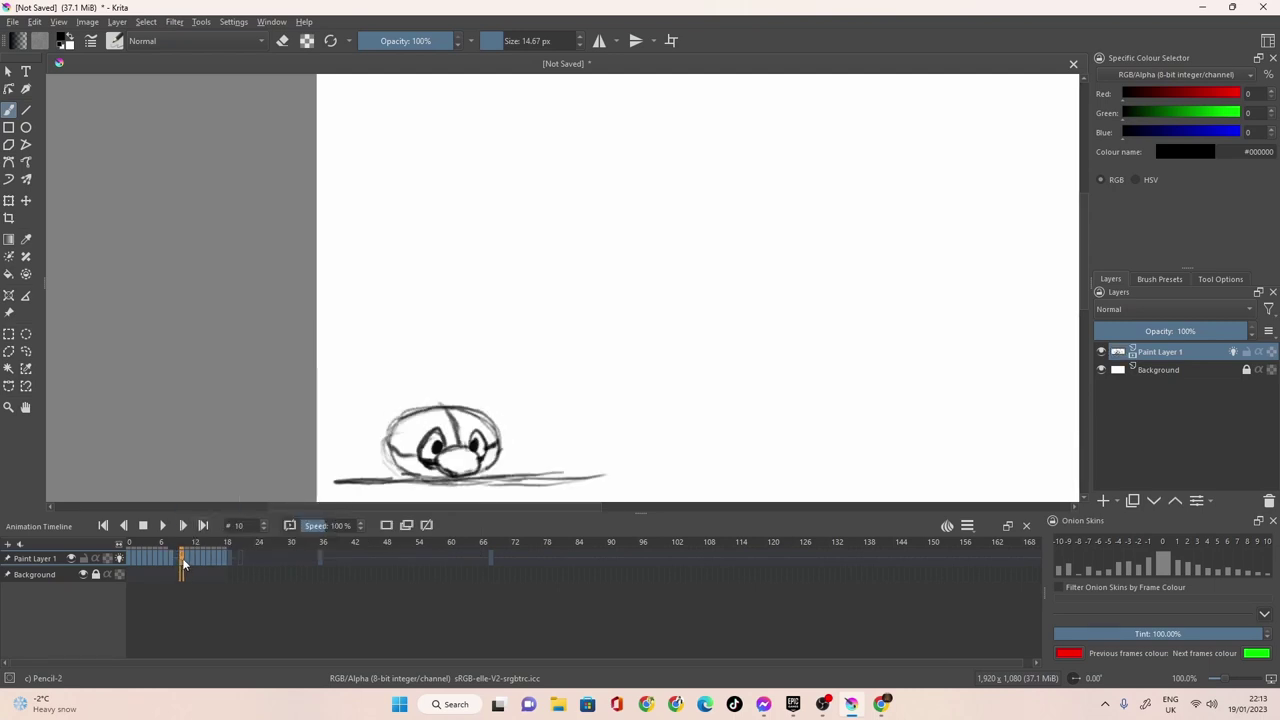
right_click(183, 563)
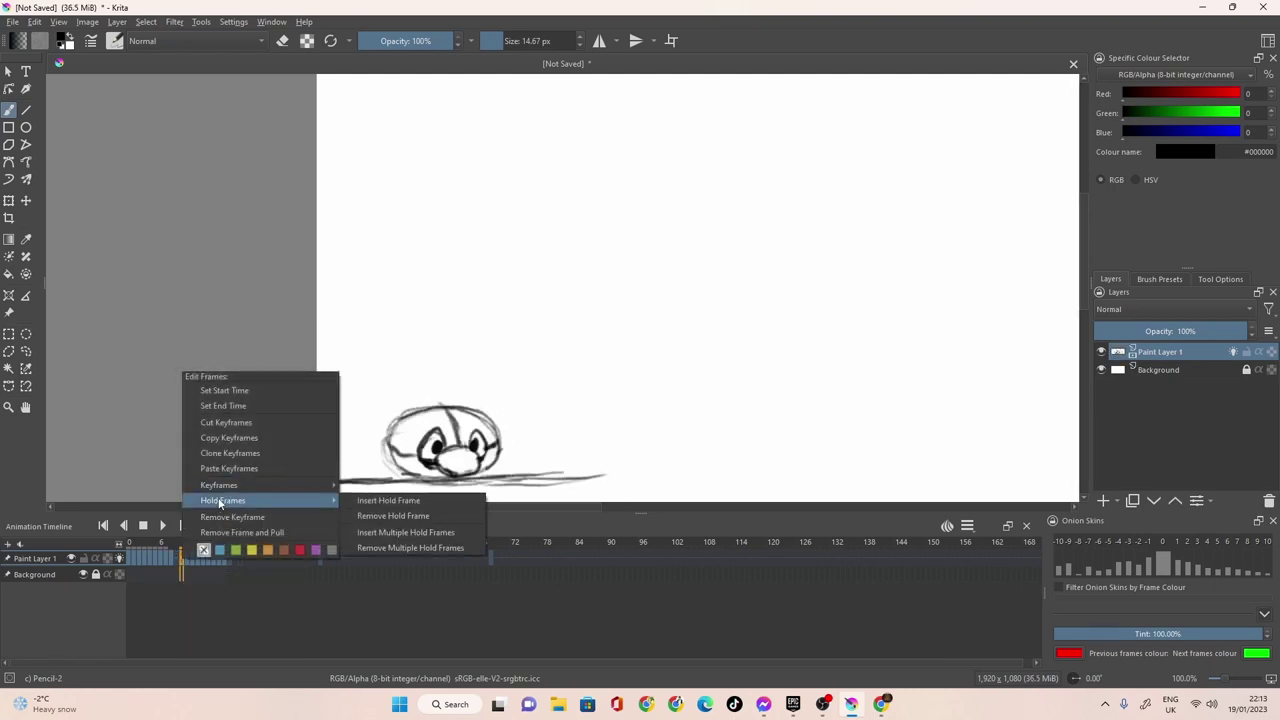
click(226, 517)
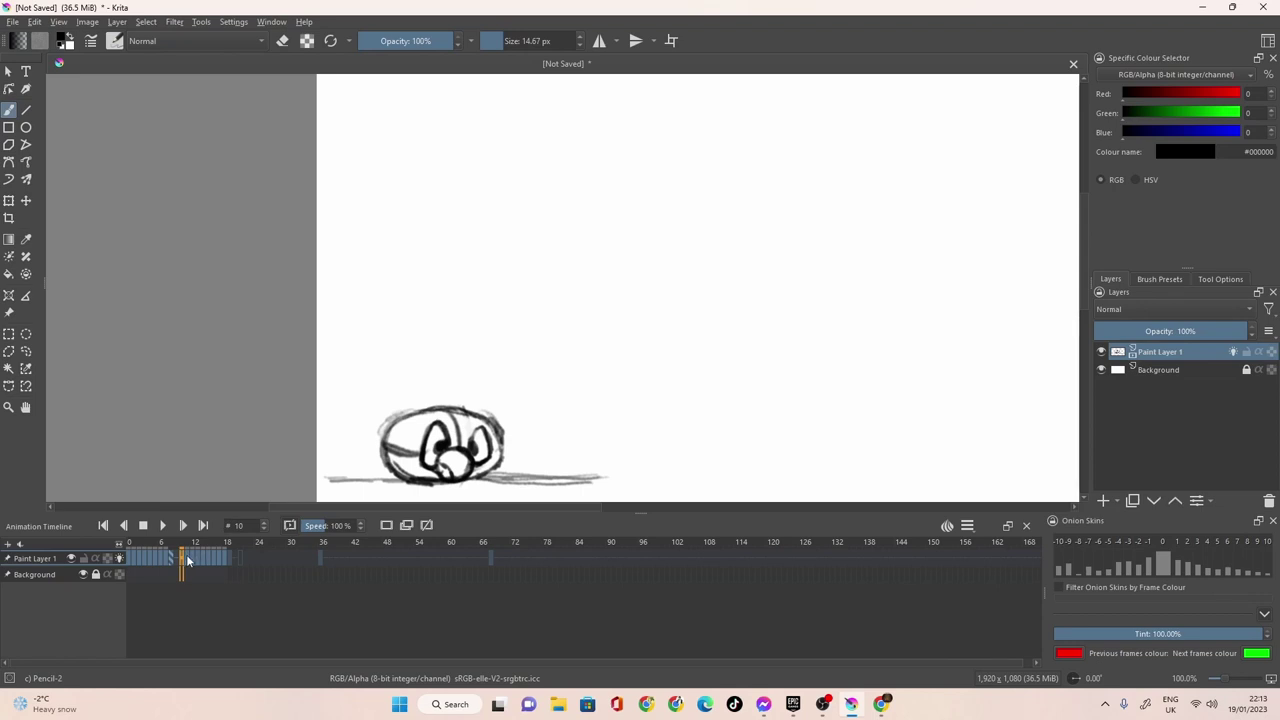
Move the keyframes that follow the gap at the squash earlier in the timeline so they fill frames 9 to 11.
click(187, 558)
click(177, 558)
click(198, 562)
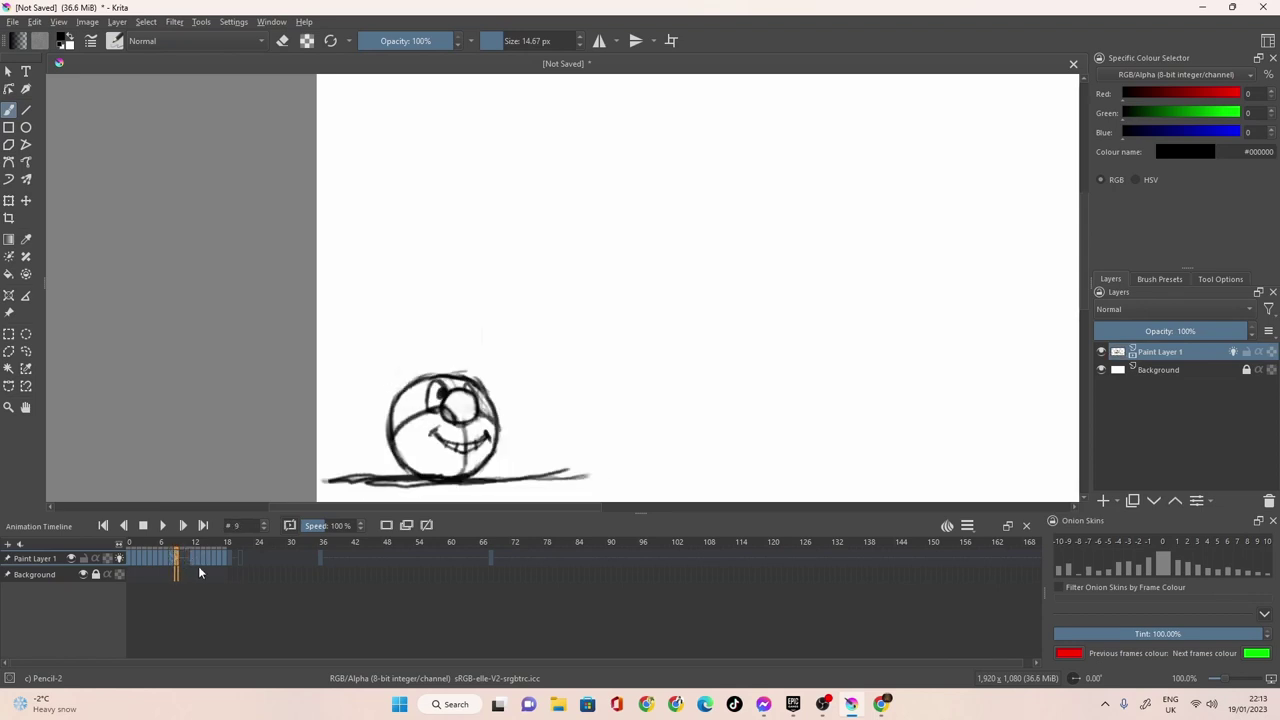
click(192, 558)
click(187, 560)
click(183, 561)
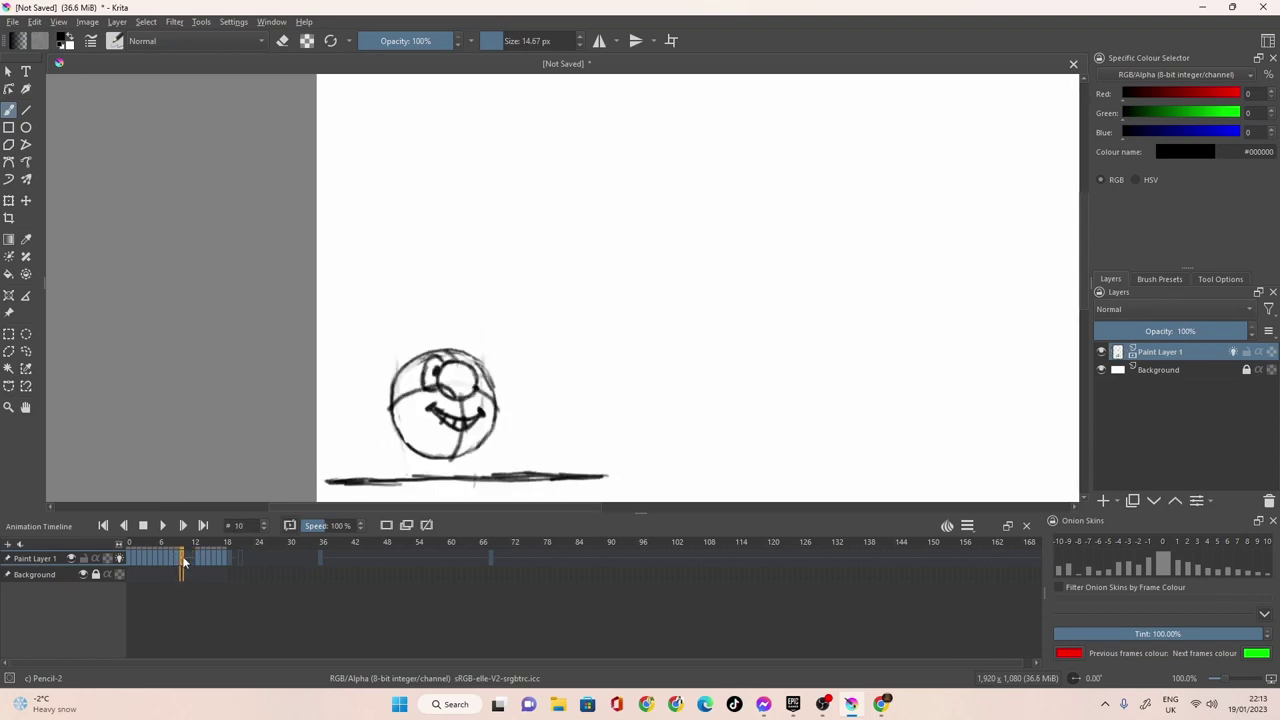
click(198, 560)
click(191, 558)
click(187, 560)
click(200, 554)
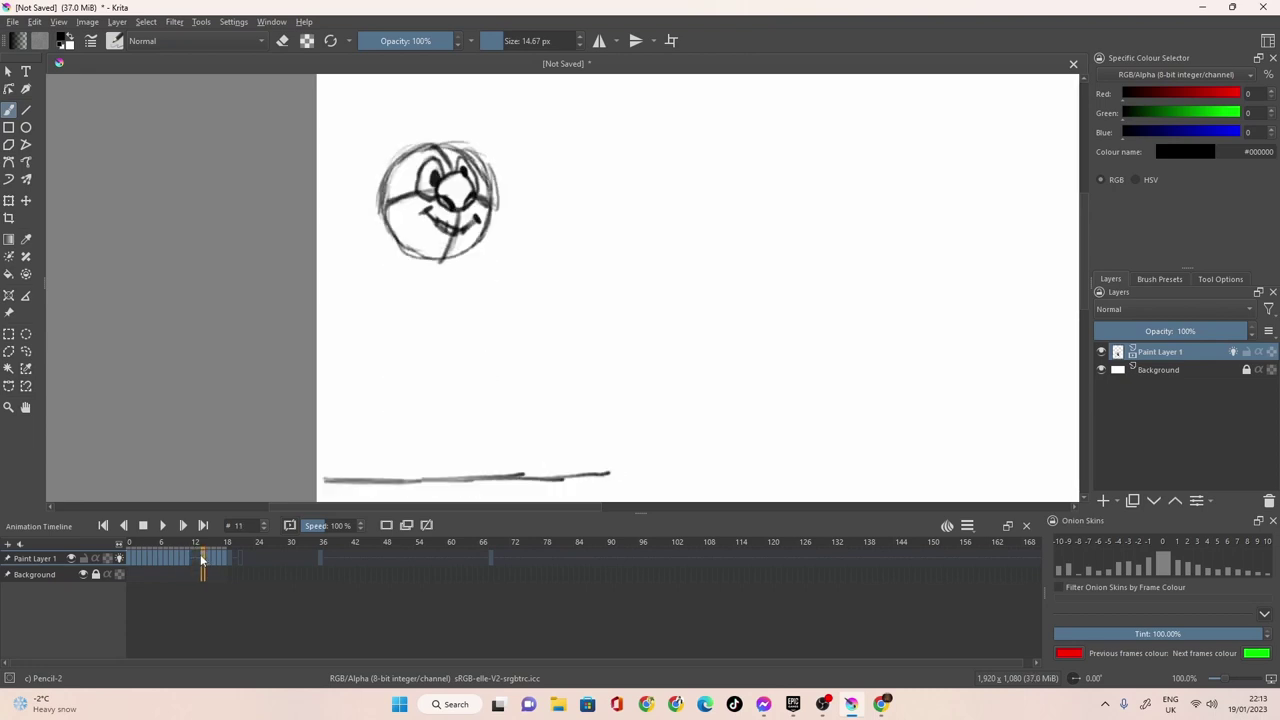
Continue shifting the rising-head keyframes earlier so frames 12 to 15 are filled without a gap.
click(198, 560)
click(204, 557)
click(209, 556)
click(199, 555)
click(213, 558)
click(203, 558)
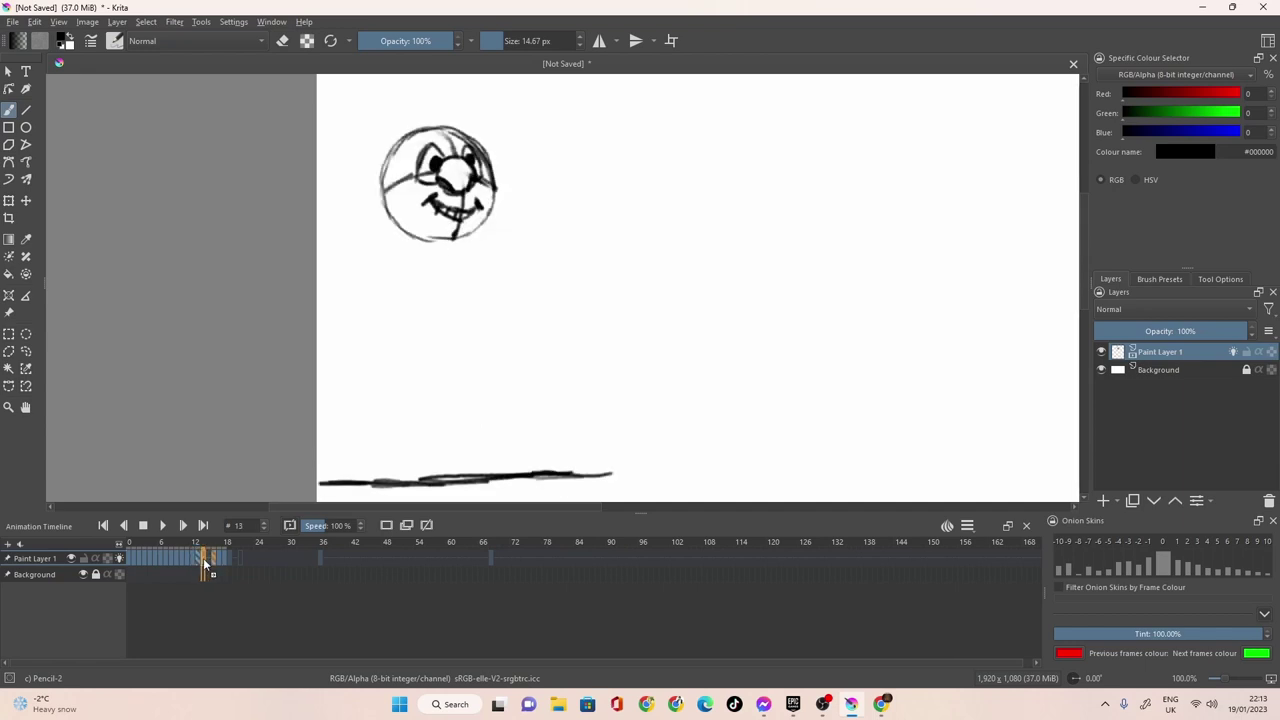
click(216, 558)
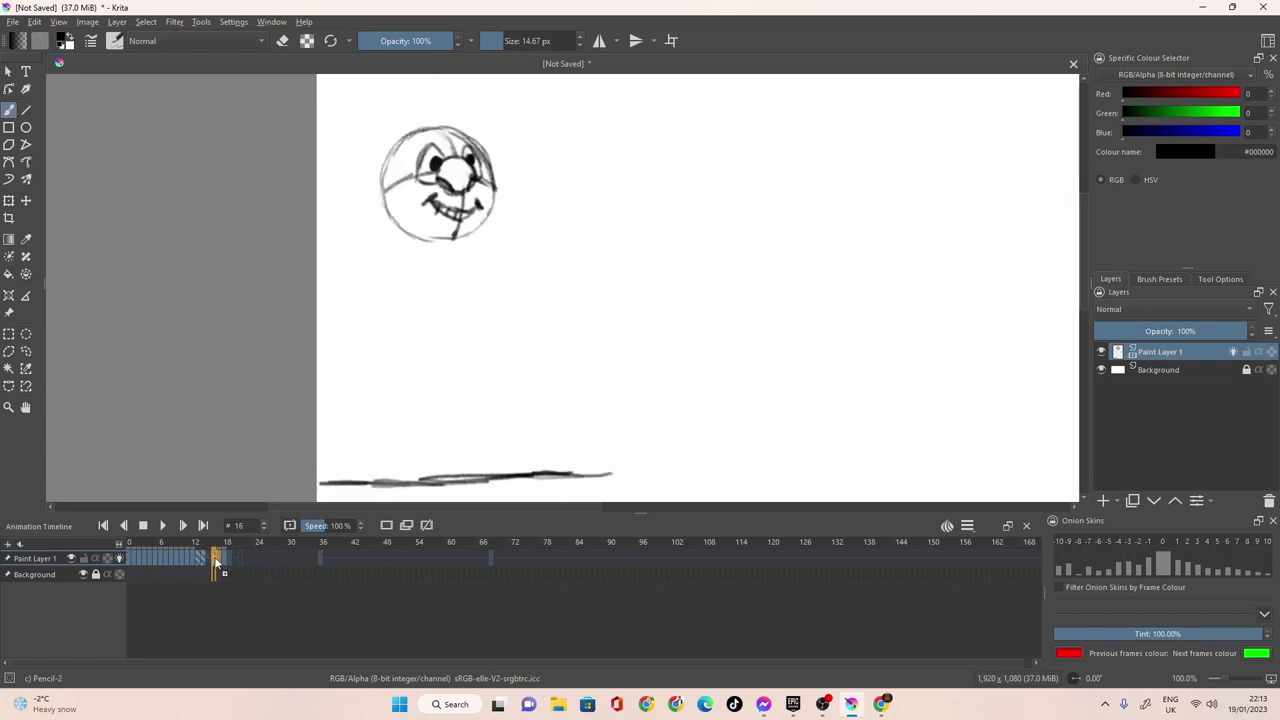
click(221, 560)
drag(223, 563, 225, 562)
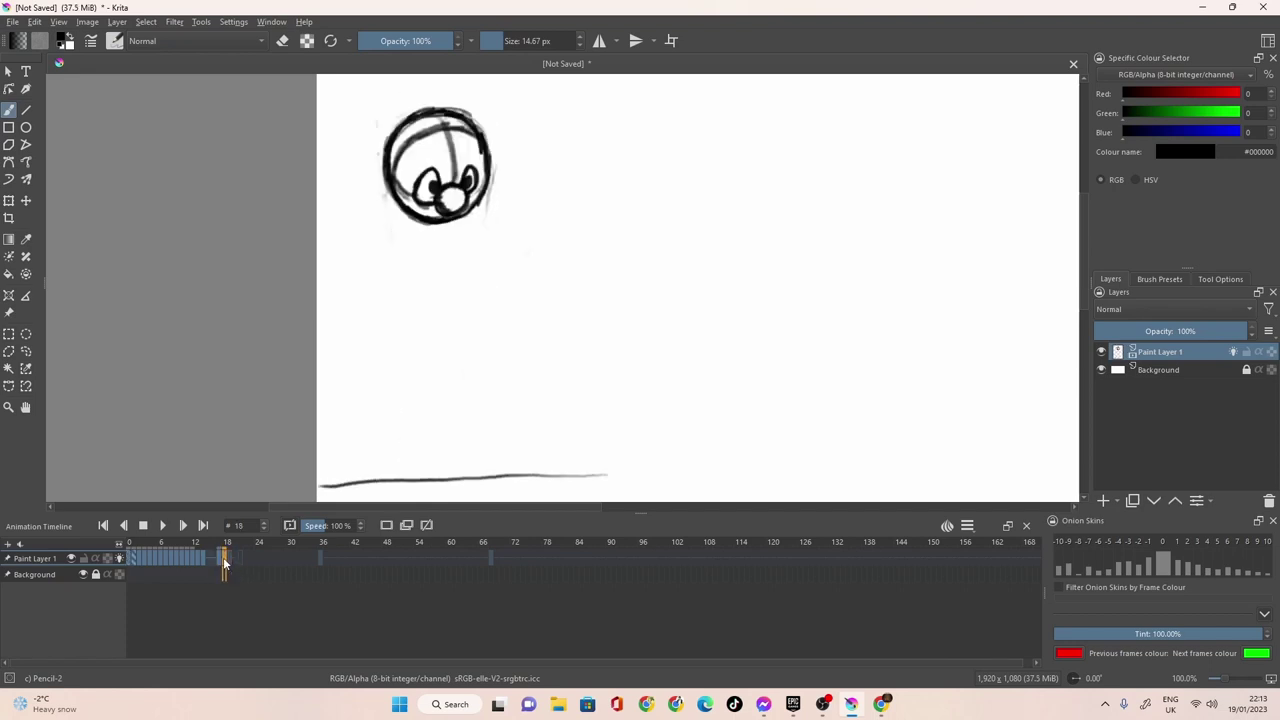
click(209, 558)
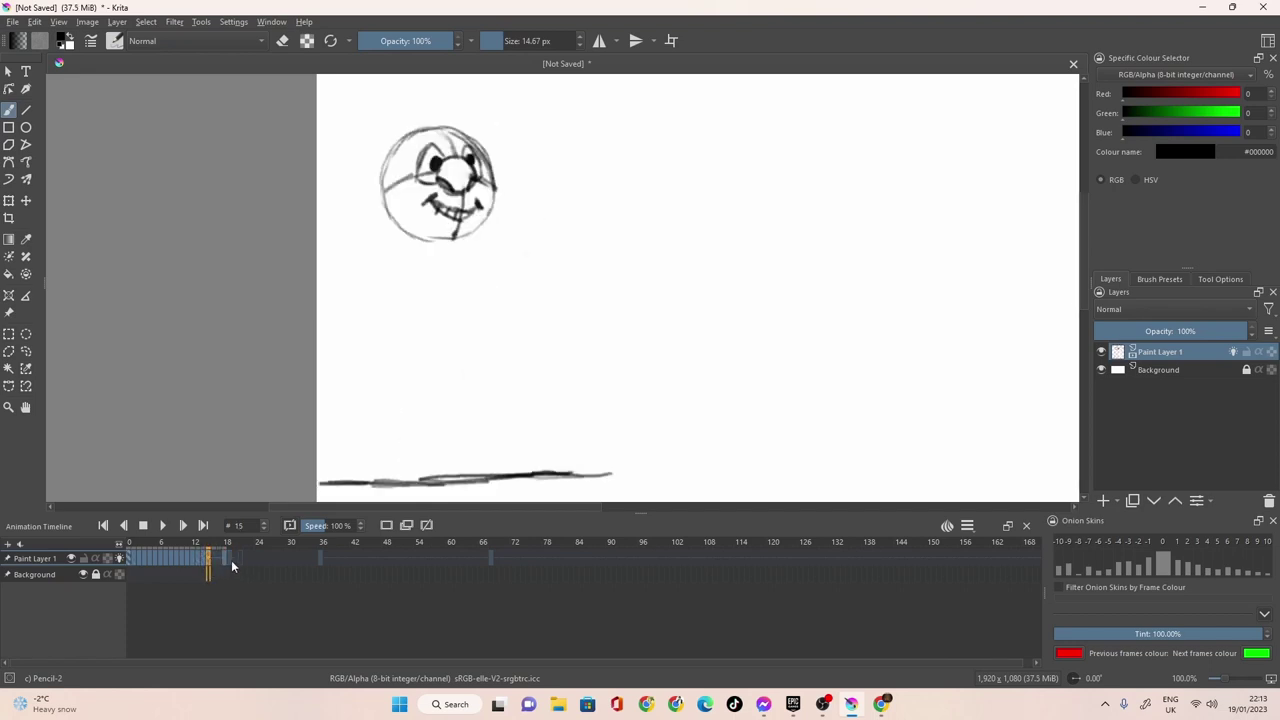
click(224, 556)
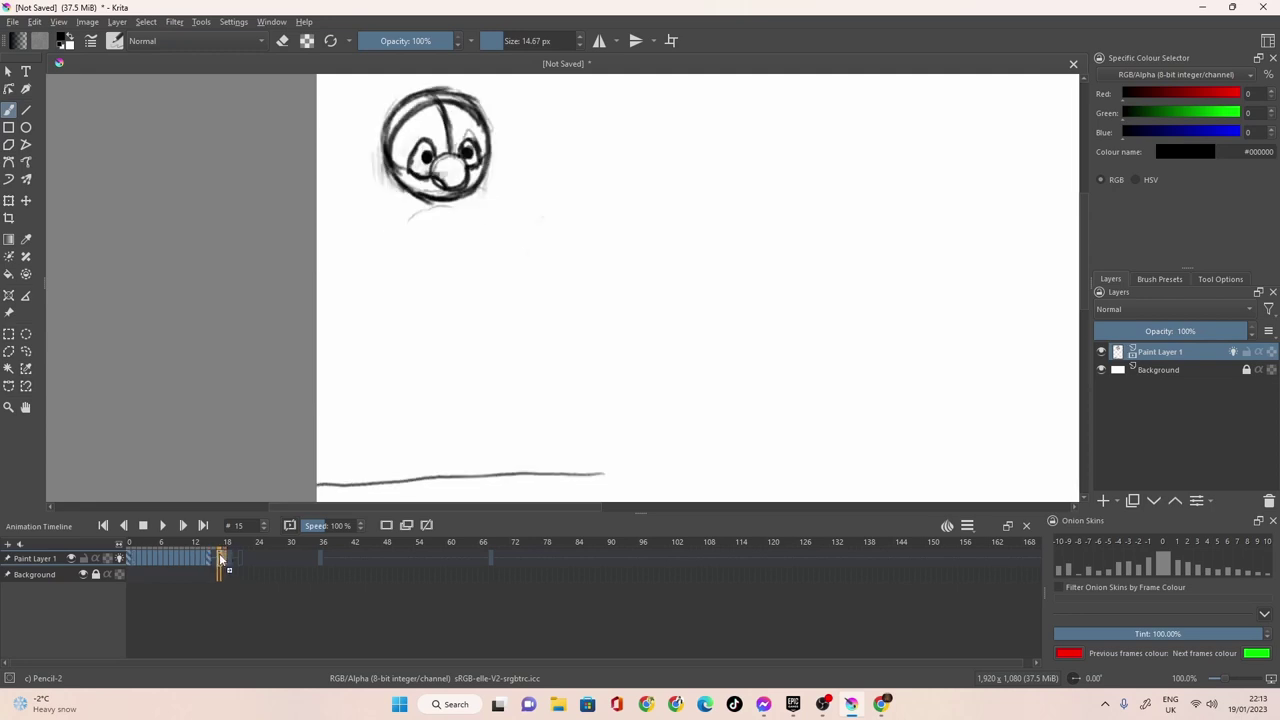
Play the animation and move the last two head drawings earlier to frames 16 and 17.
click(165, 526)
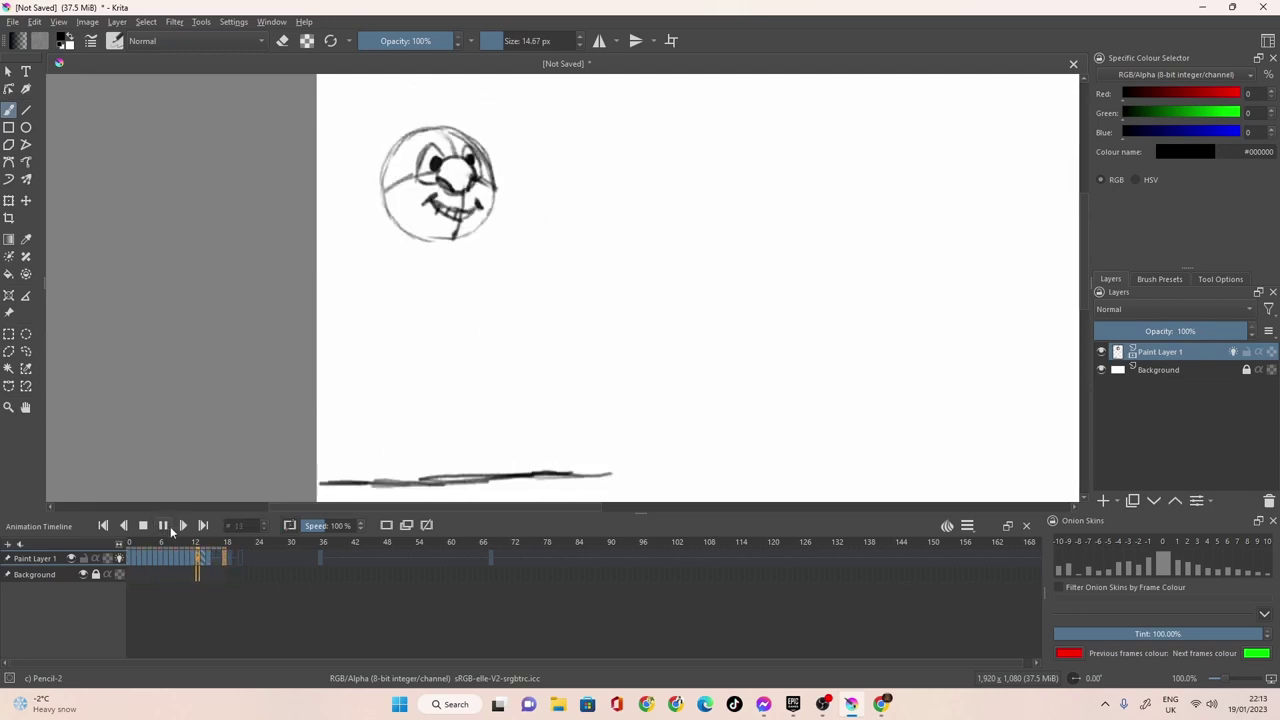
click(220, 557)
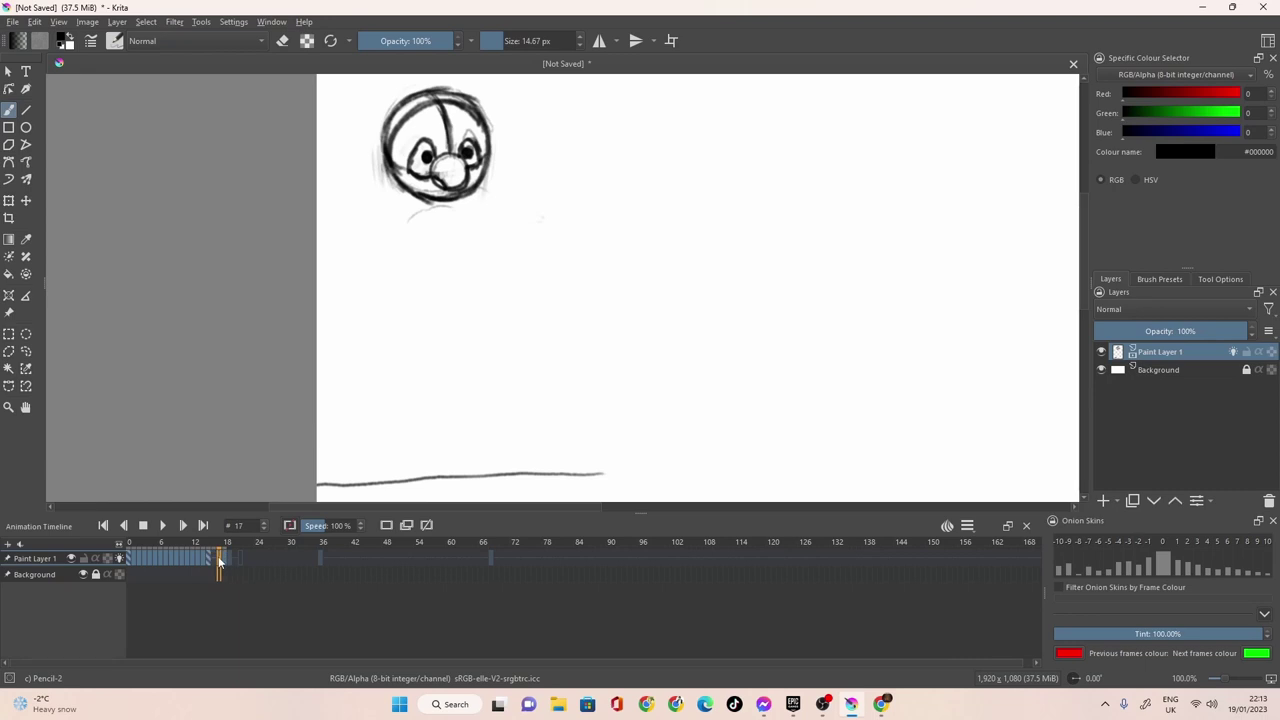
click(224, 558)
click(228, 558)
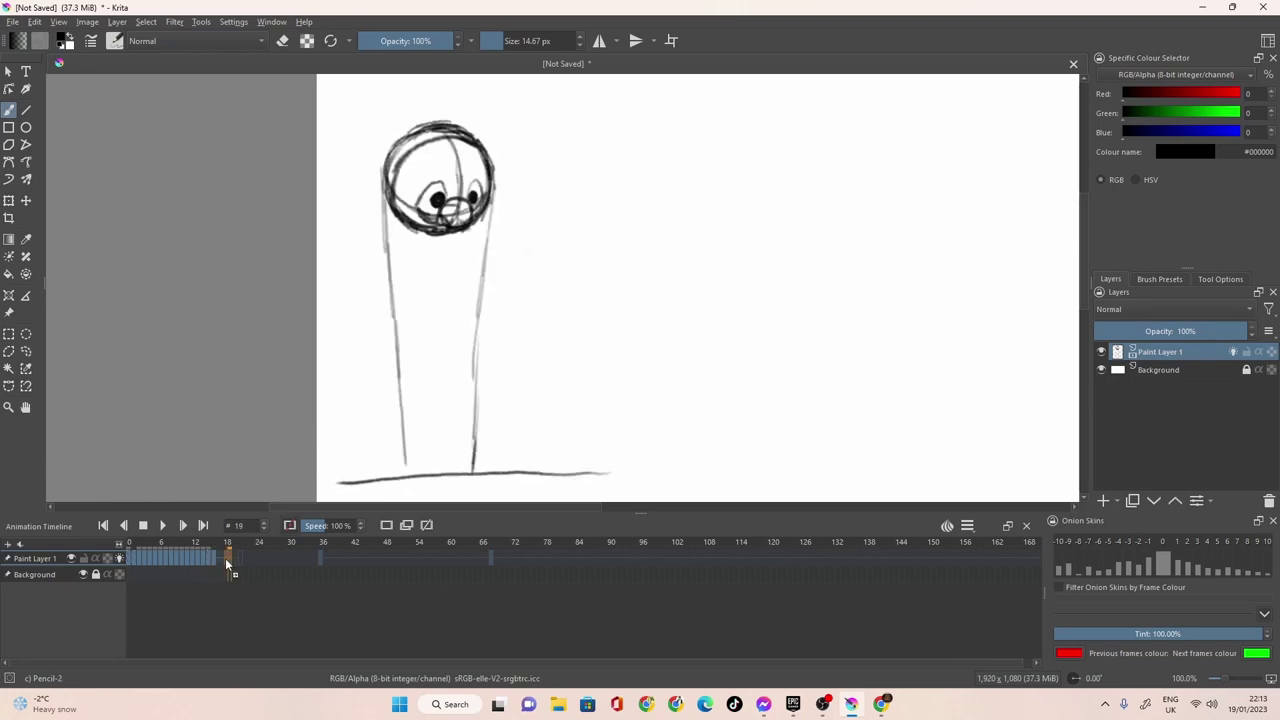
click(220, 557)
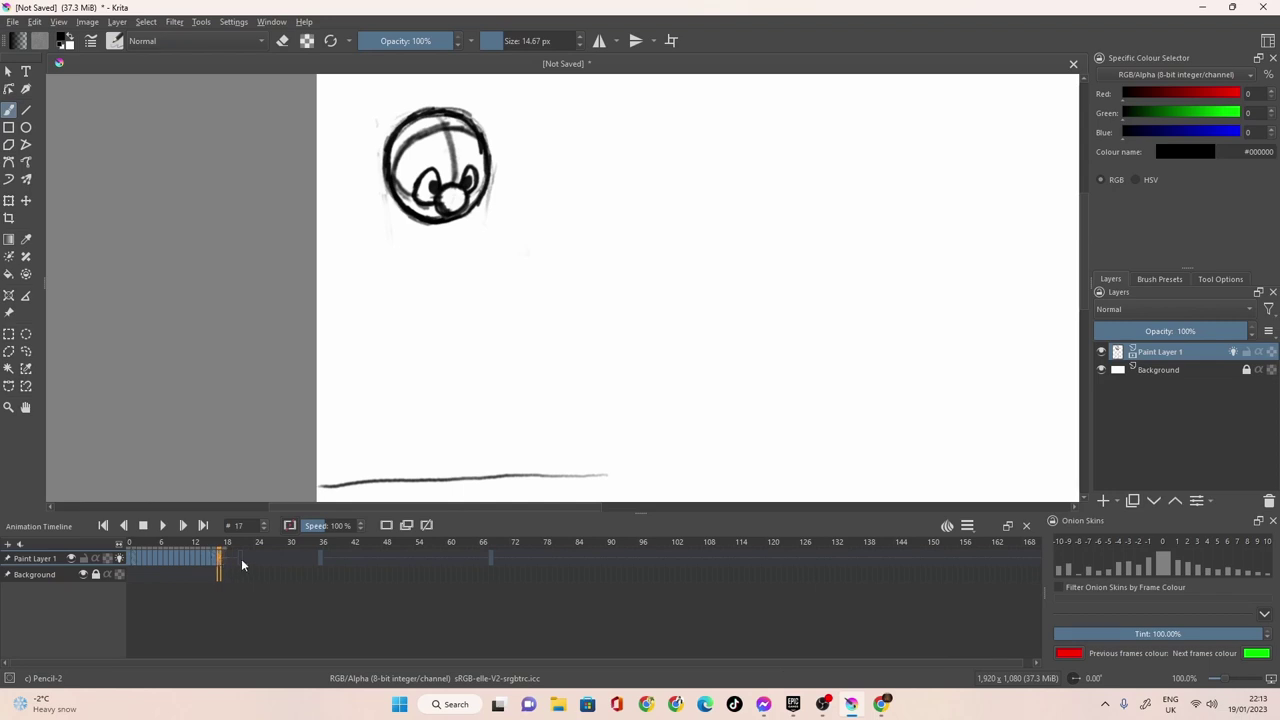
Remove the stray keyframes at frames 36 and 66, beyond the end of the loop.
click(240, 557)
click(321, 559)
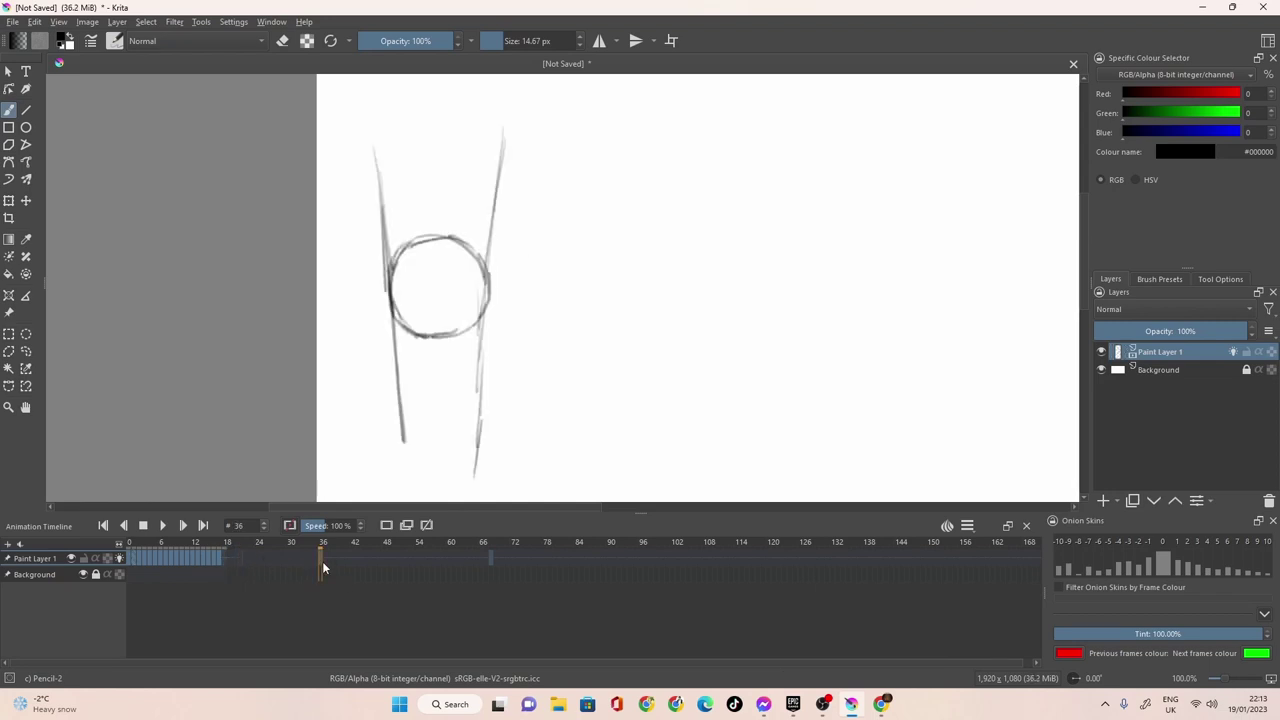
right_click(321, 559)
click(362, 519)
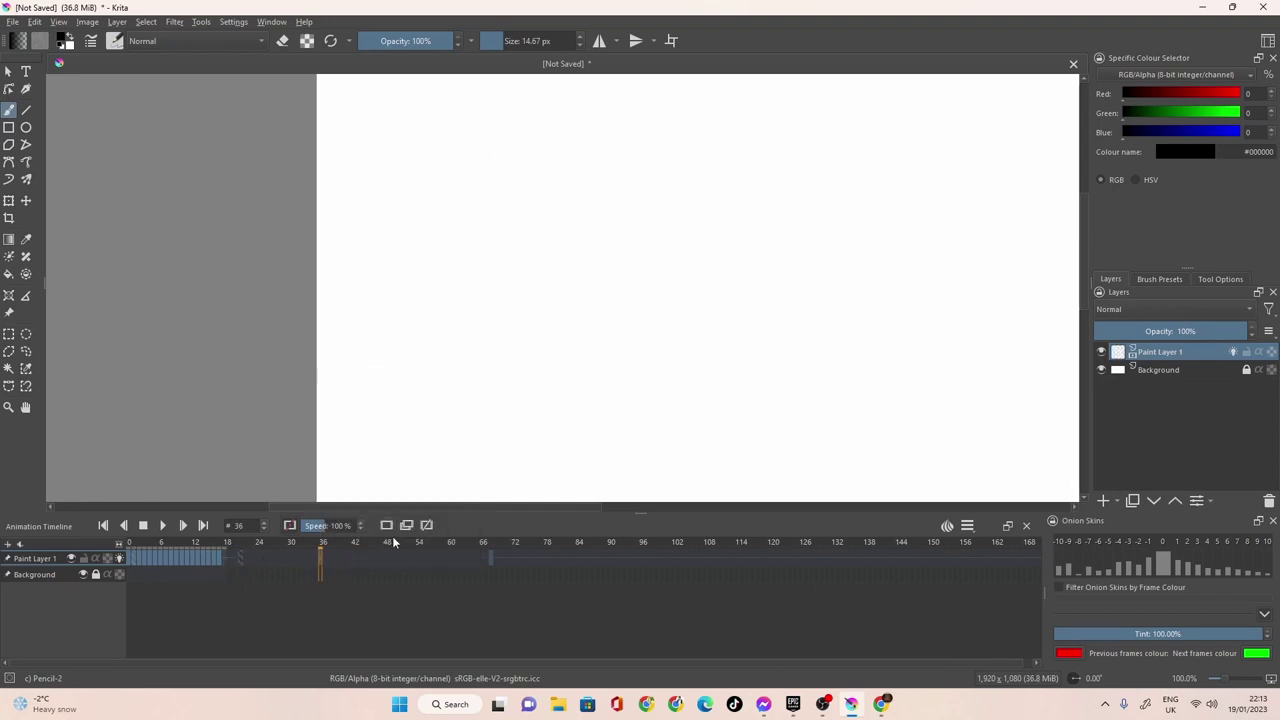
click(491, 557)
right_click(491, 557)
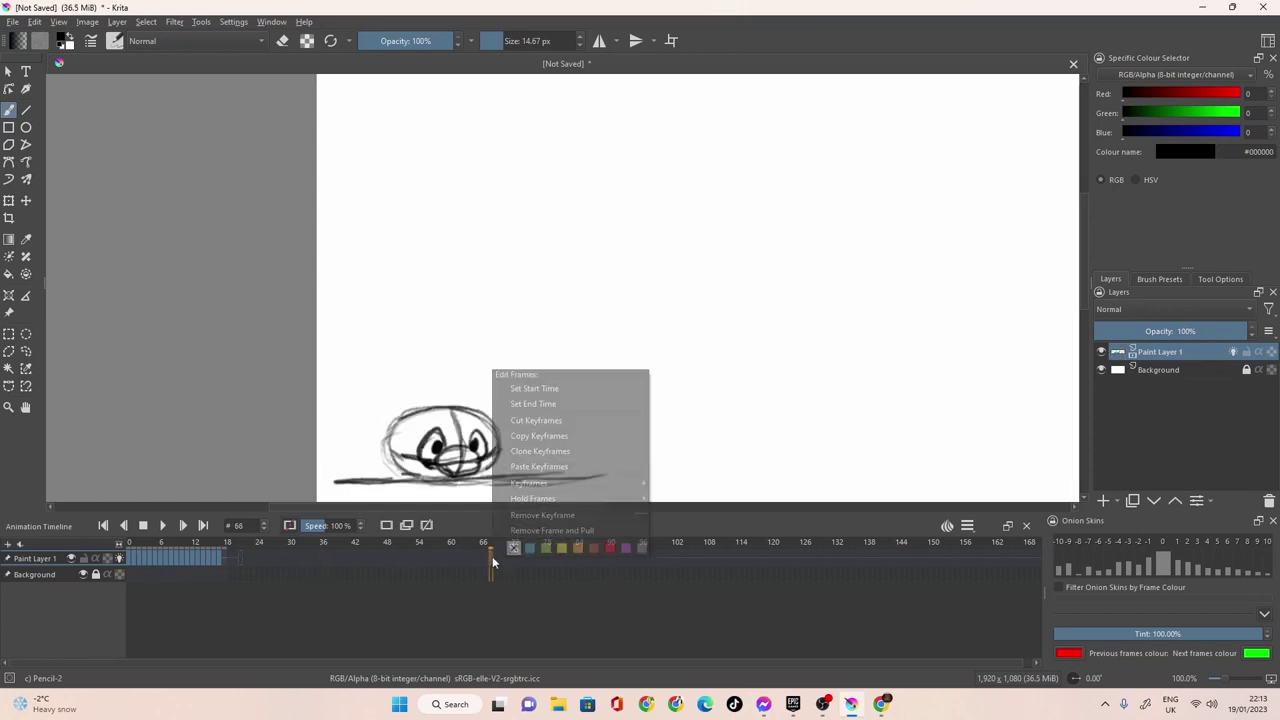
click(549, 517)
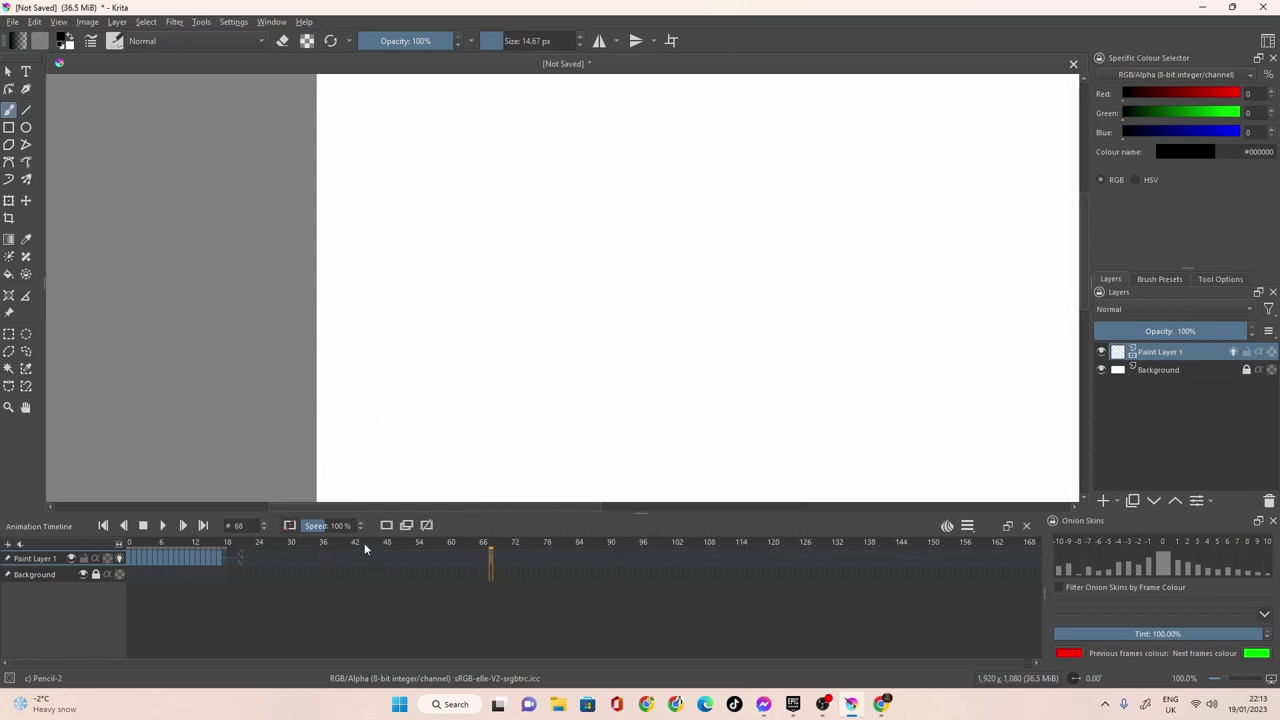
Set the animation's clip end to frame 17 and play the loop.
click(162, 525)
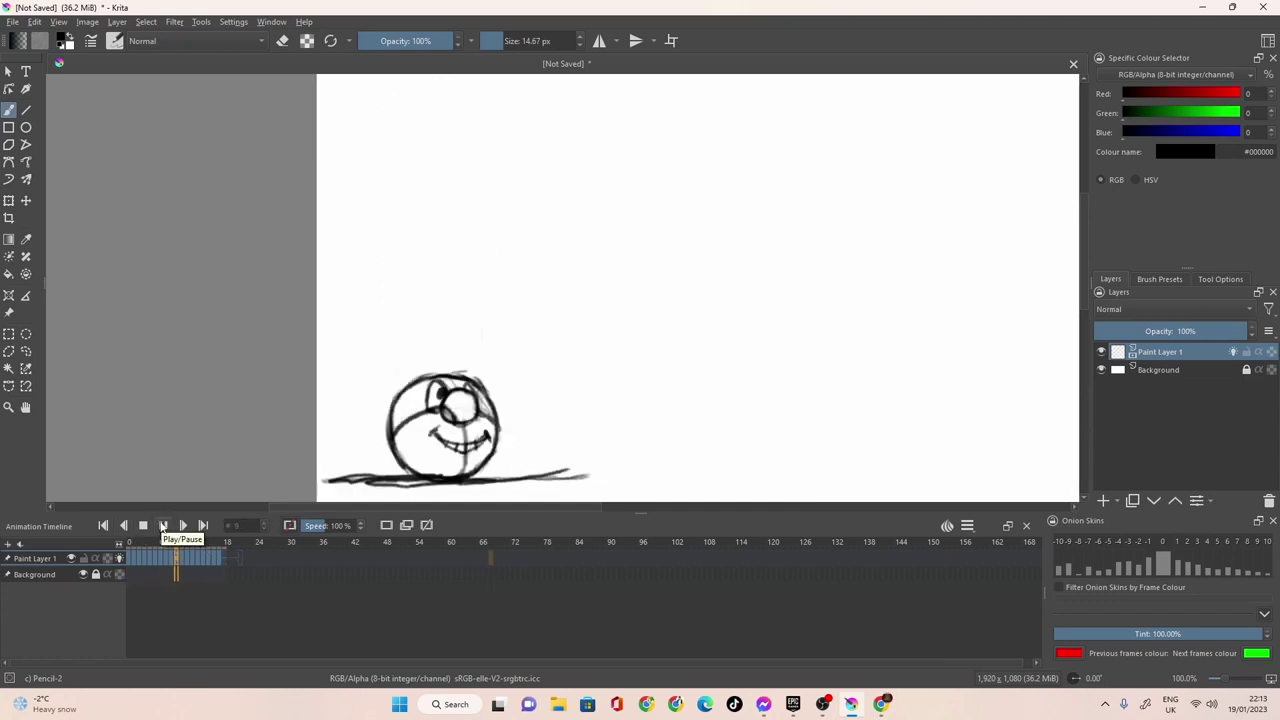
key(space)
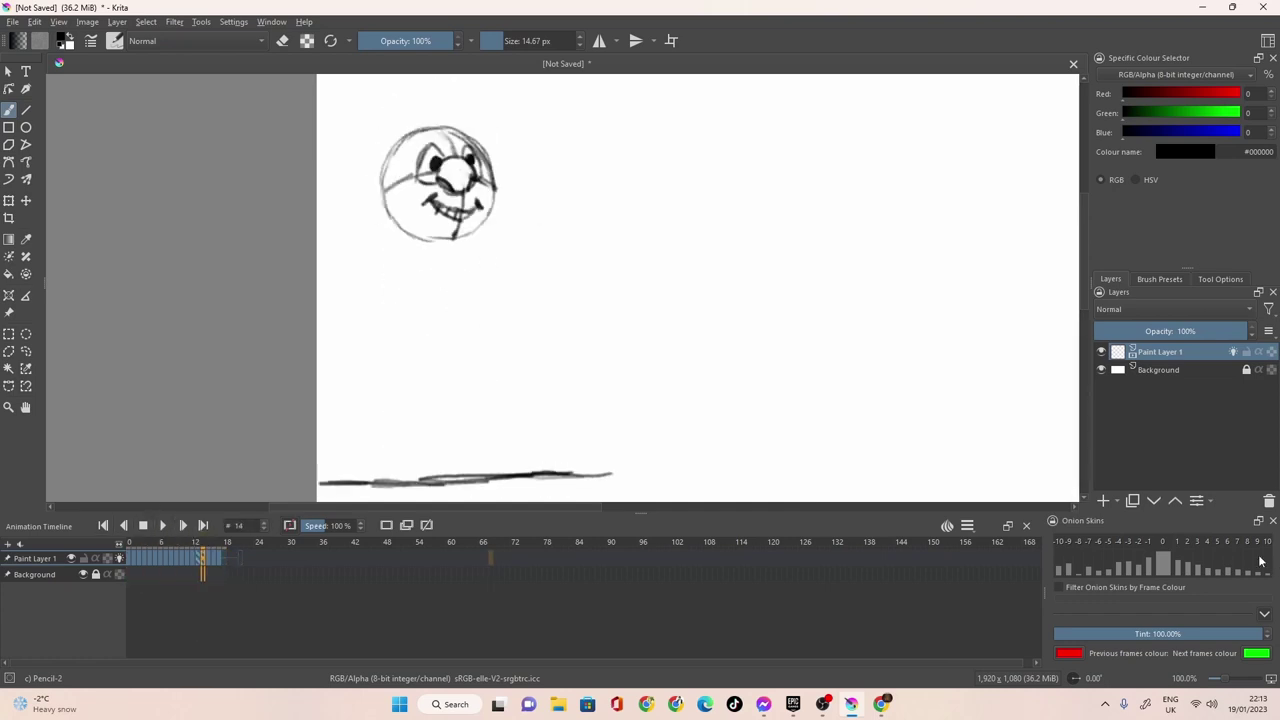
click(967, 525)
click(1040, 574)
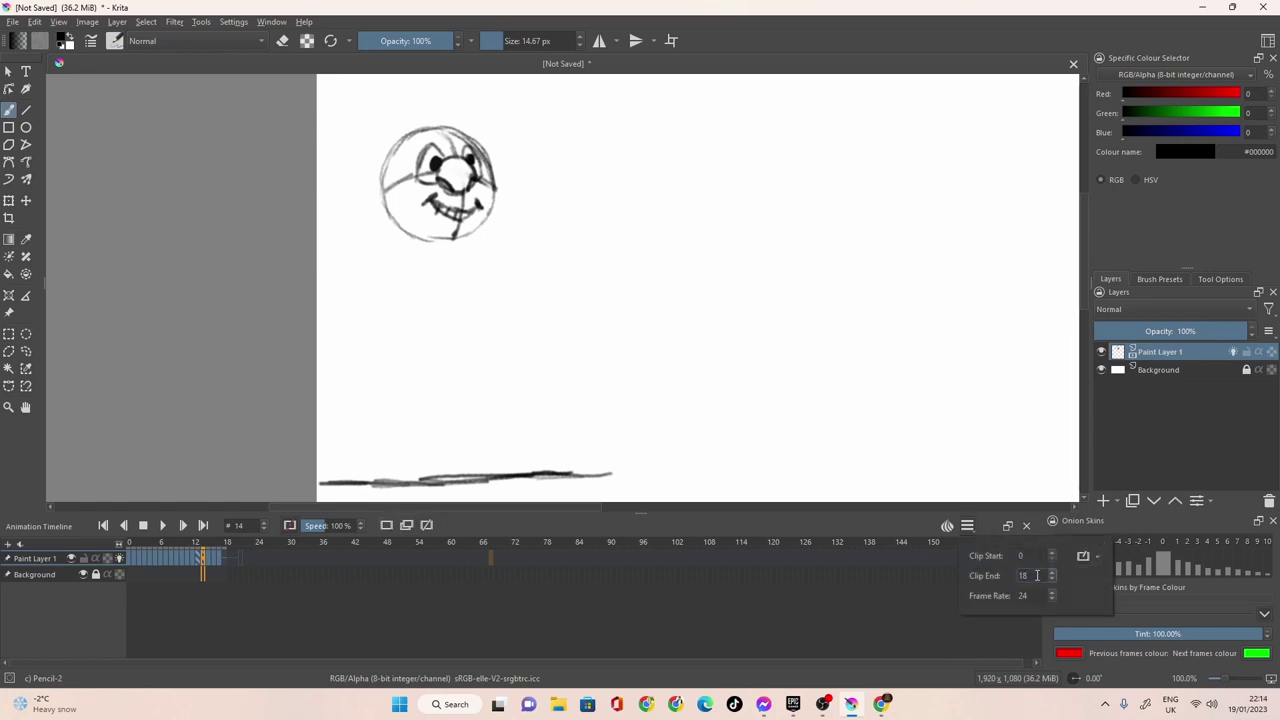
key(BackSpace)
text(7)
key(Return)
click(246, 618)
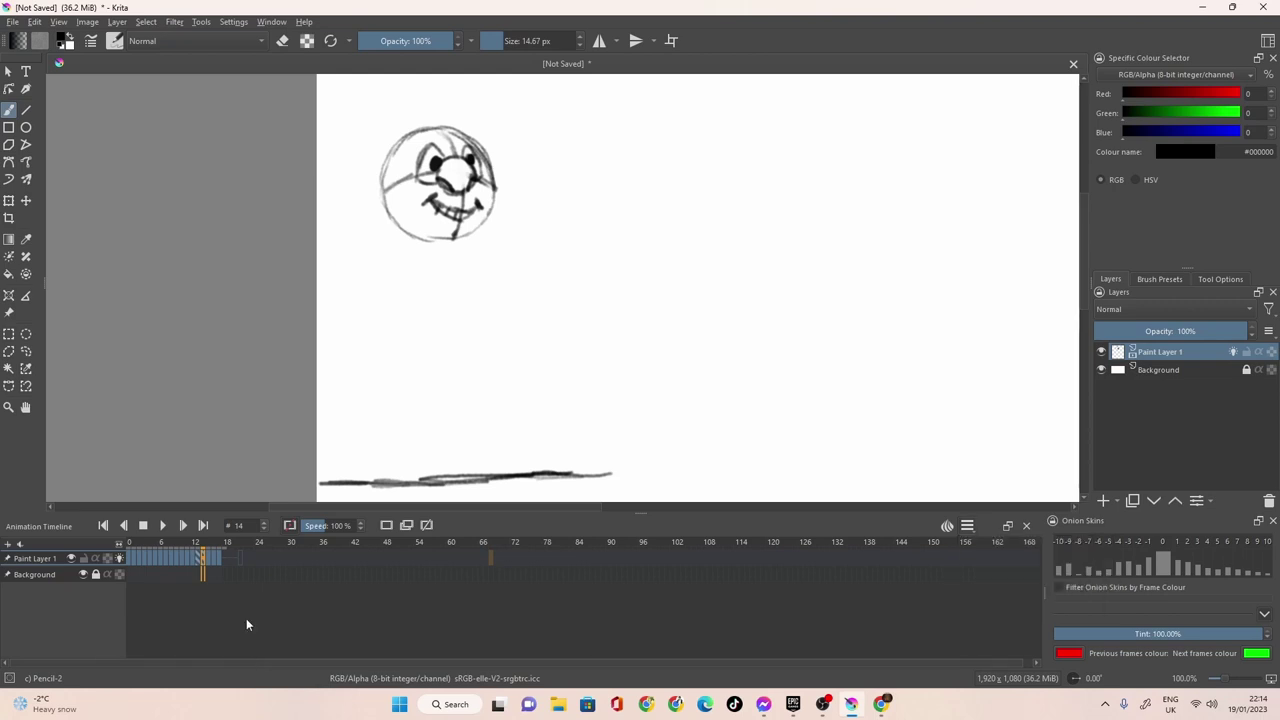
click(157, 529)
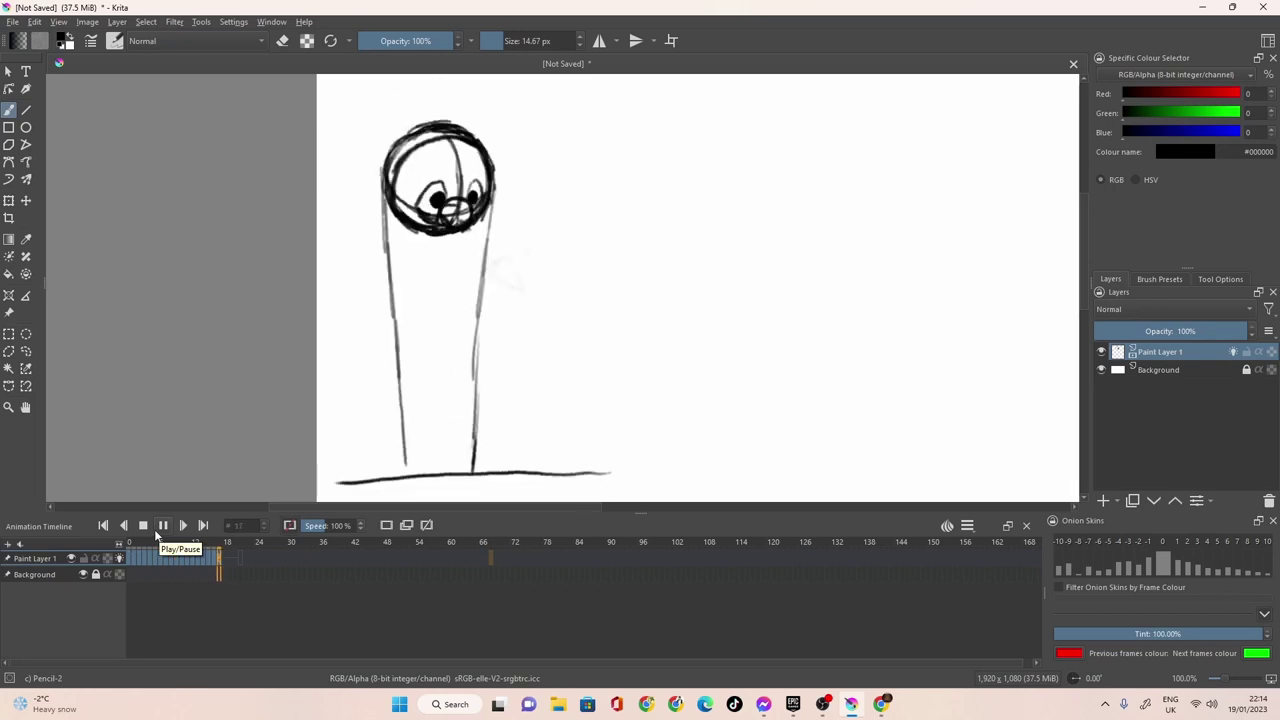
click(156, 535)
On frame 11, erase the vertical construction lines on both sides of the stretched head and play the loop.
click(129, 561)
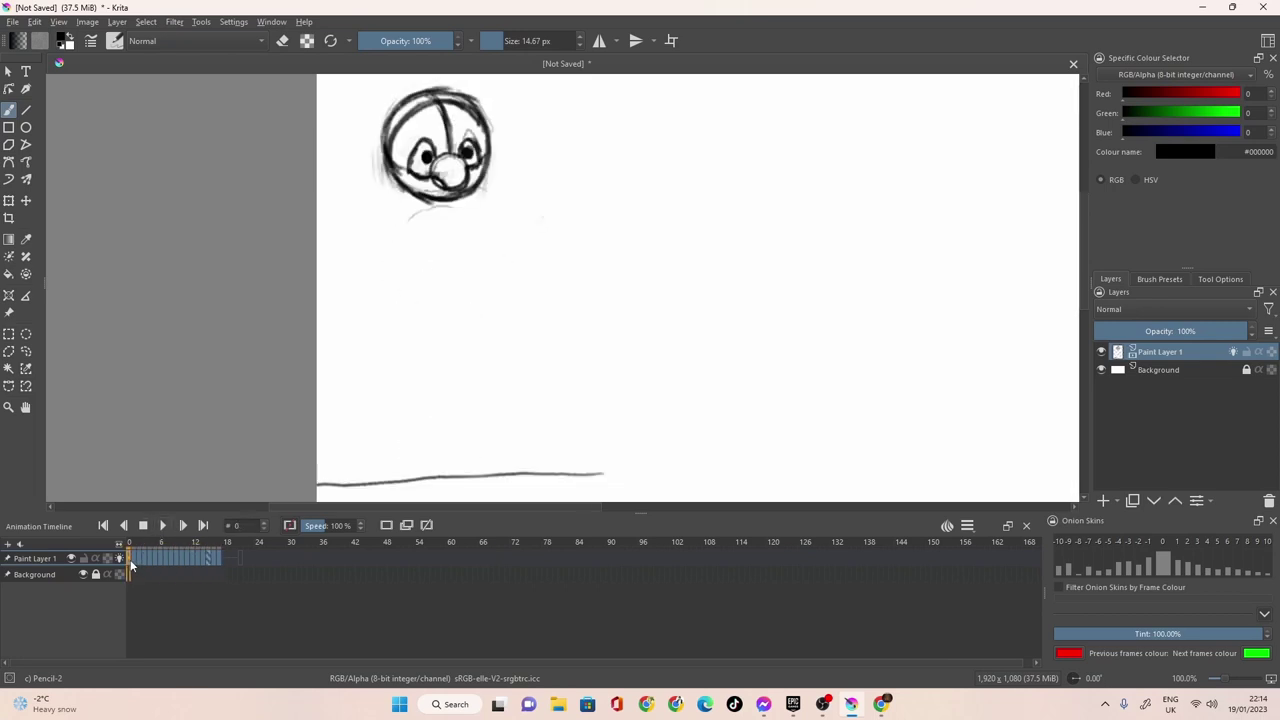
drag(133, 565, 186, 563)
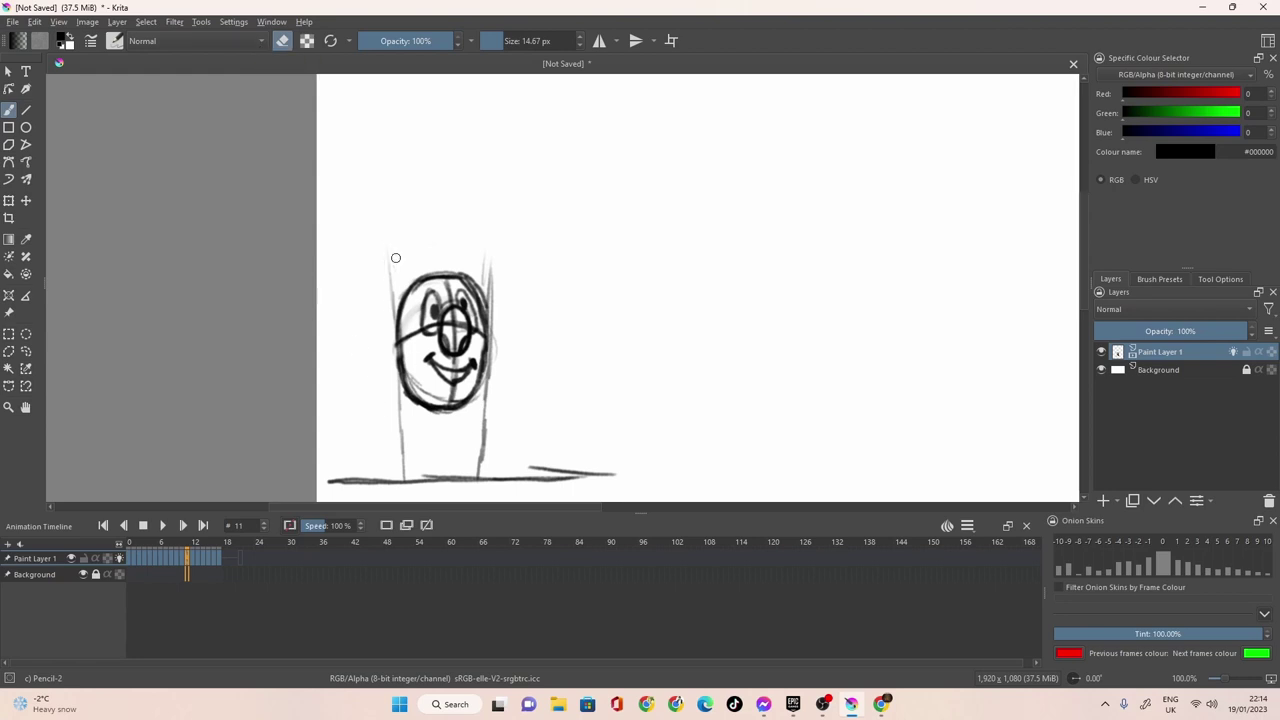
mouse_move(383, 297)
mouse_down()
mouse_move(391, 258)
mouse_move(391, 328)
mouse_up()
mouse_move(395, 416)
mouse_down()
mouse_move(400, 398)
mouse_move(406, 478)
mouse_up()
mouse_move(470, 454)
mouse_down()
mouse_move(482, 448)
mouse_move(479, 462)
mouse_move(496, 350)
mouse_move(492, 258)
mouse_move(489, 360)
mouse_move(447, 326)
mouse_up()
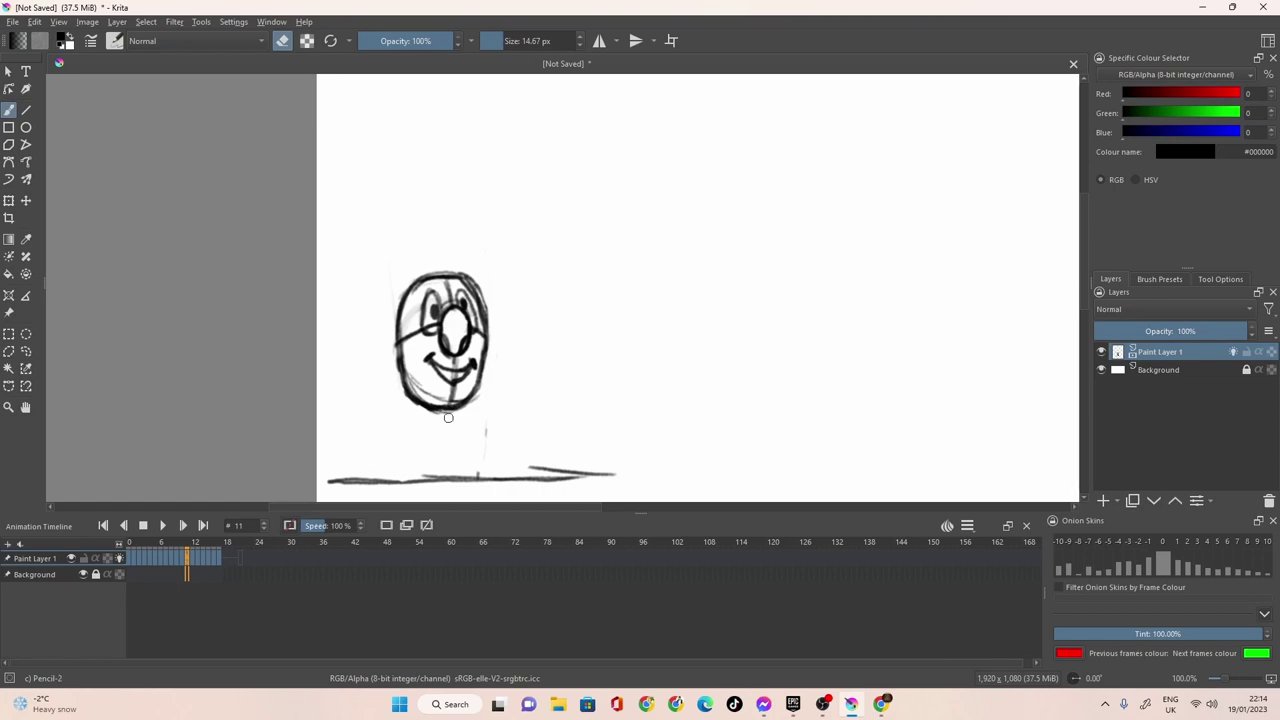
click(164, 527)
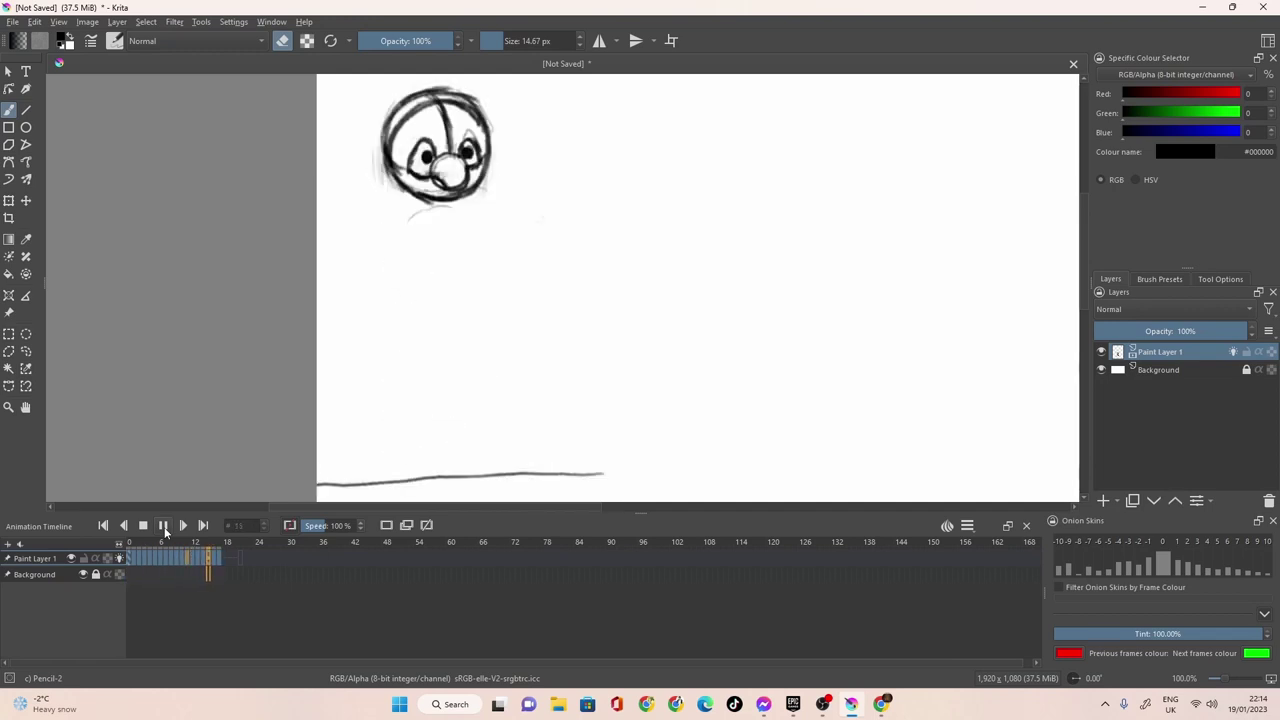
click(164, 526)
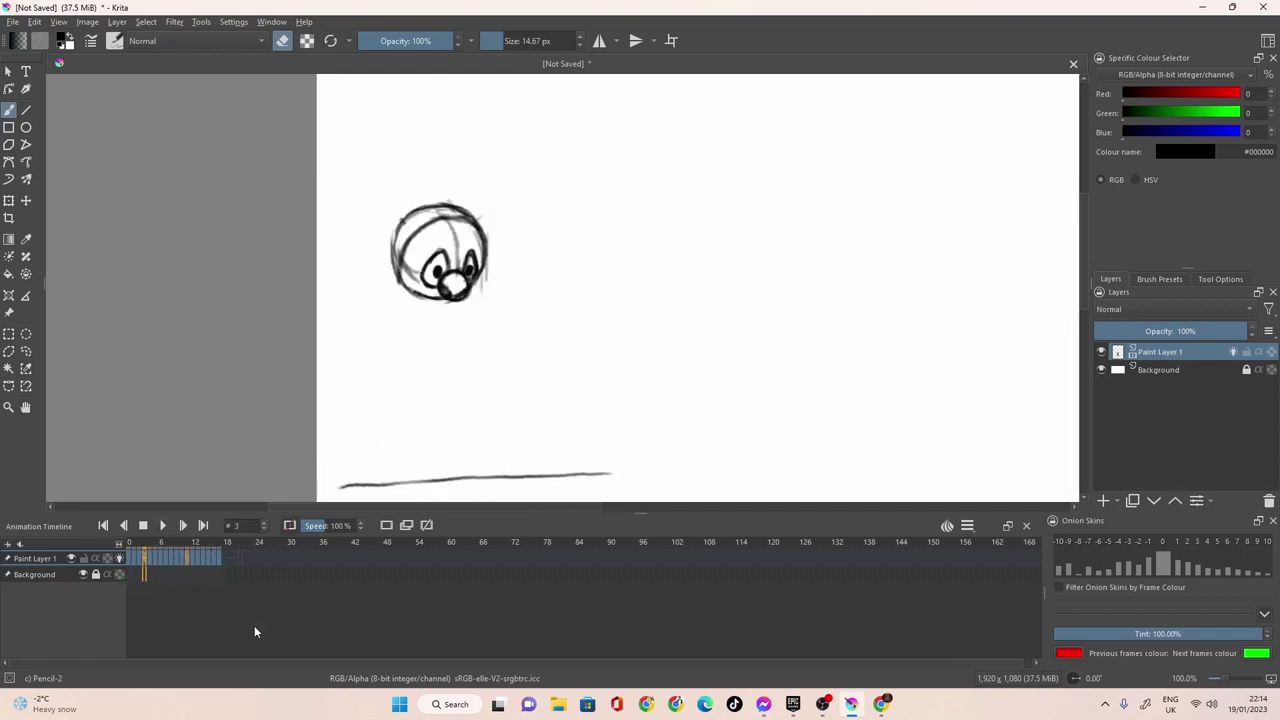
Remove the duplicate head keyframe at frame 14, shift the following keyframes one frame earlier and play the loop.
click(192, 560)
drag(192, 561, 199, 561)
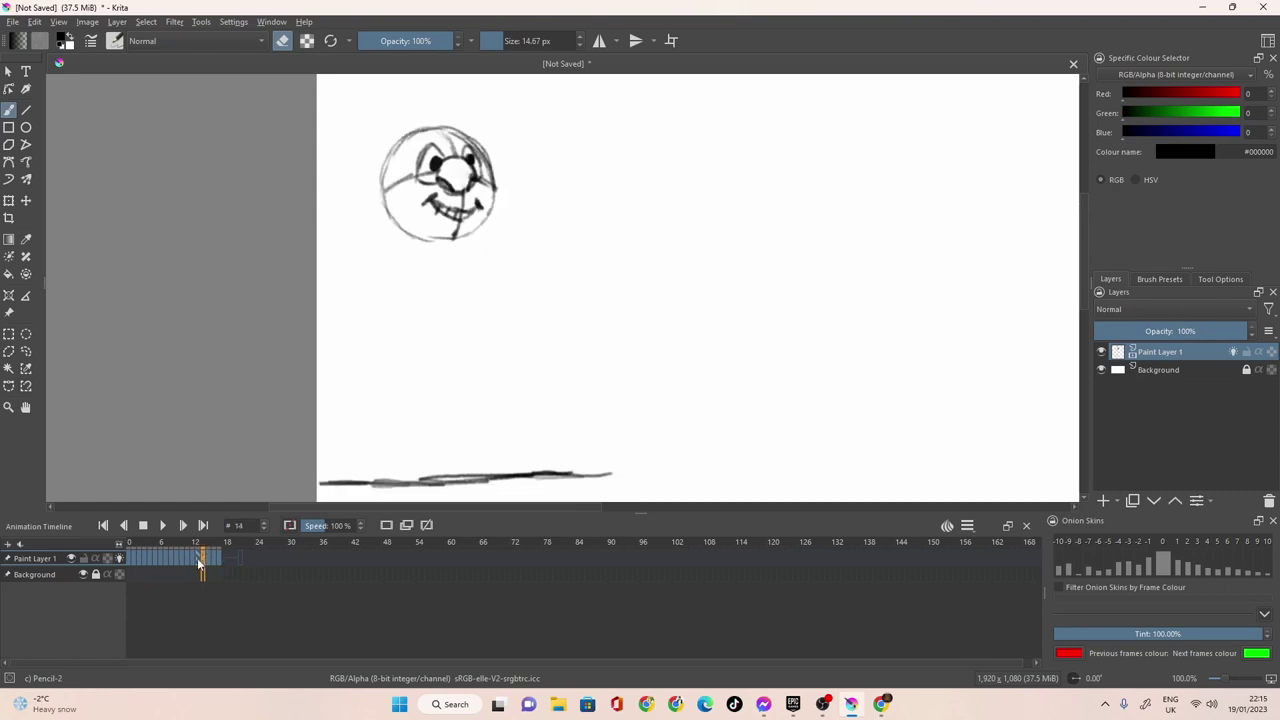
right_click(201, 558)
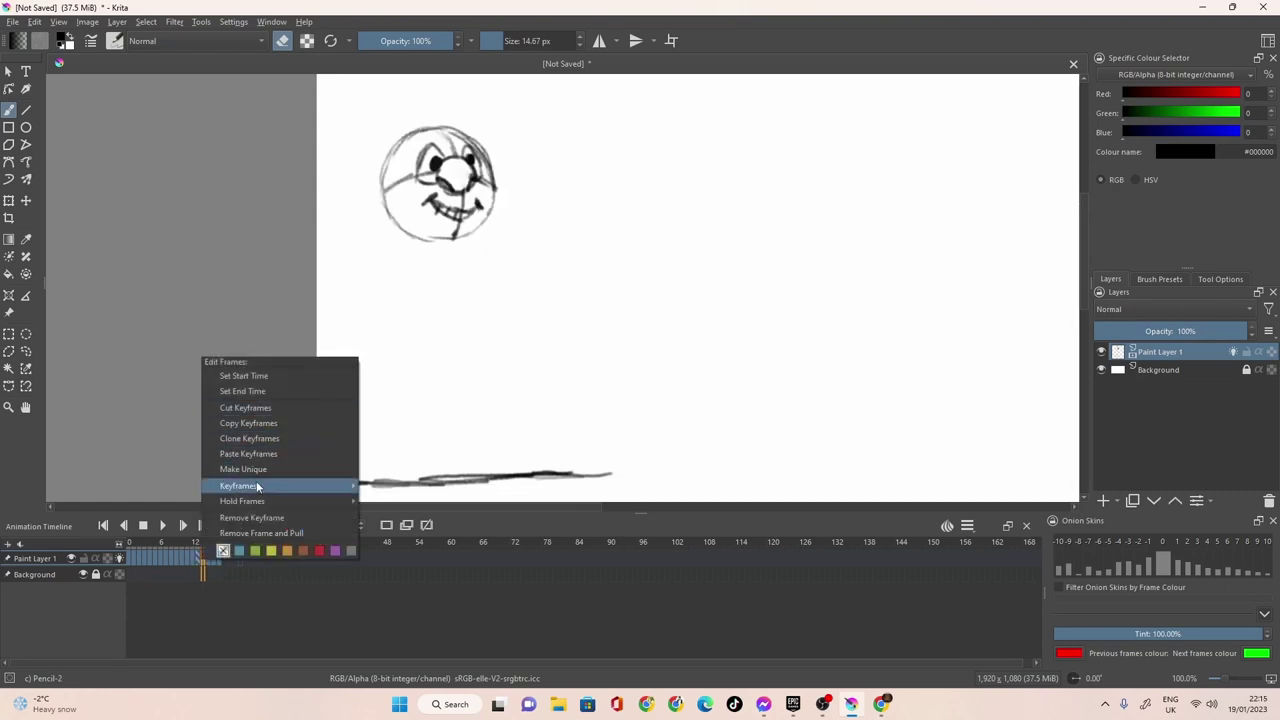
click(263, 521)
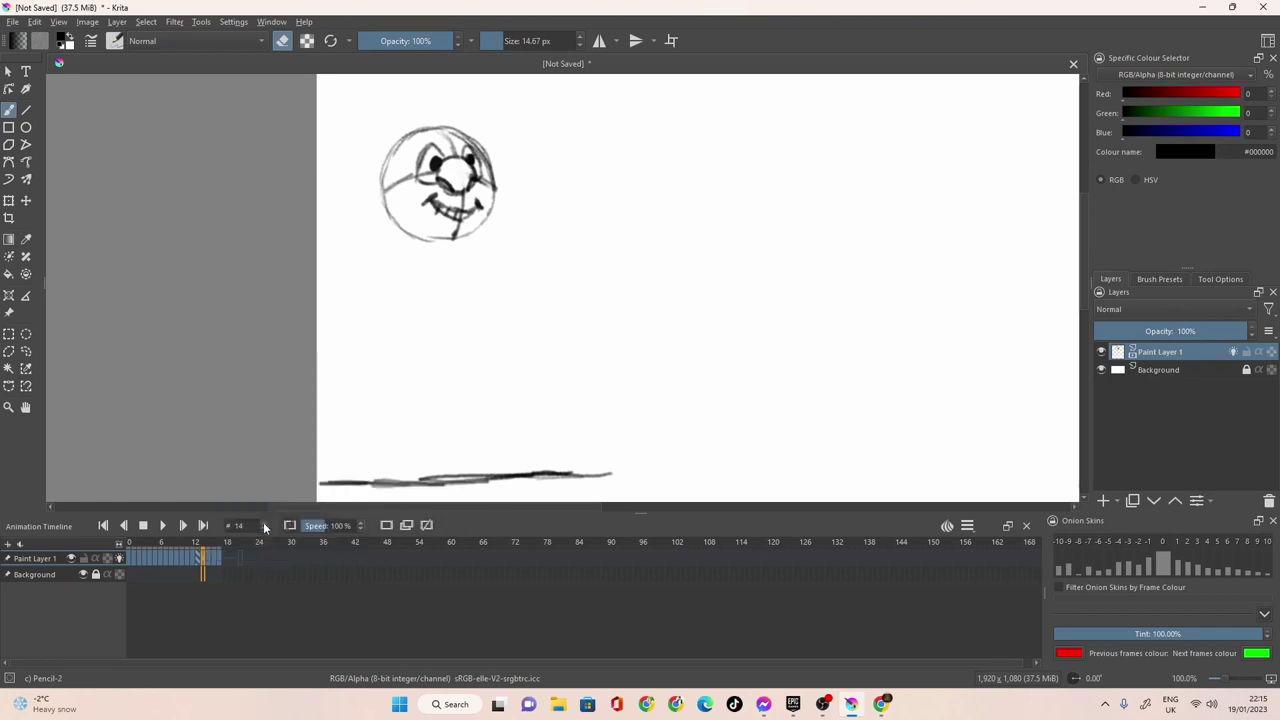
click(208, 557)
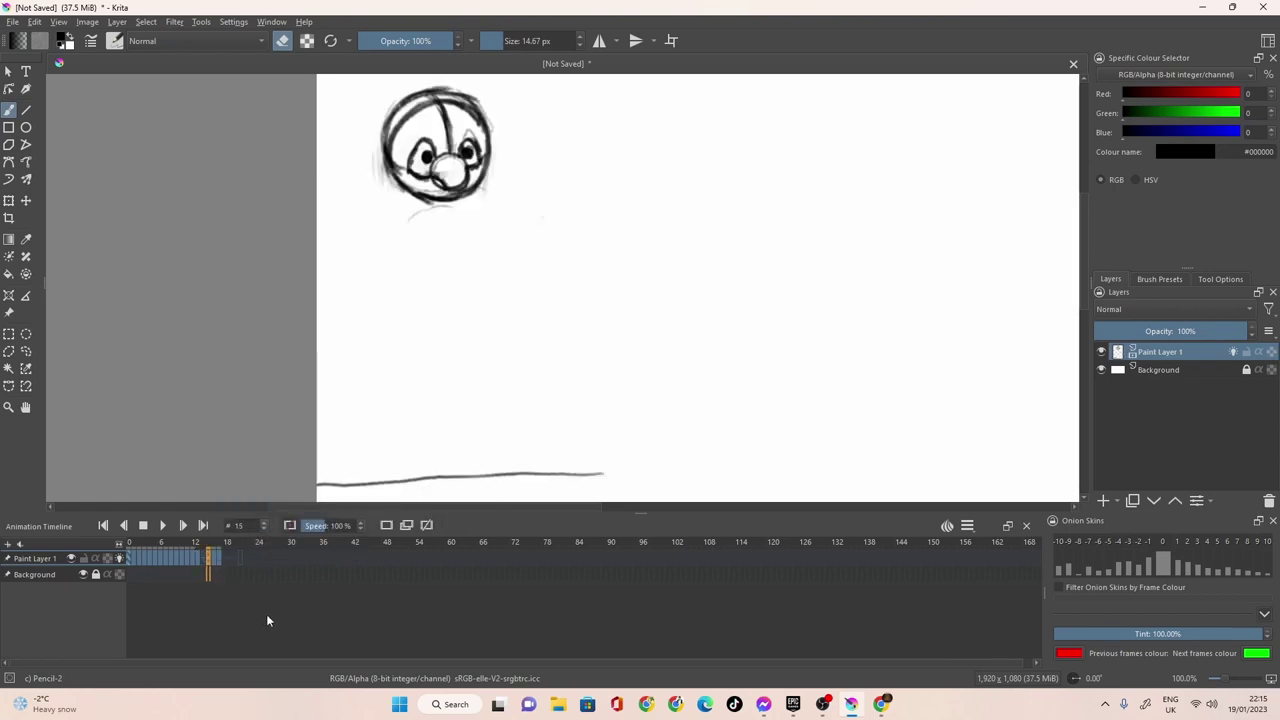
click(203, 560)
click(213, 560)
click(164, 527)
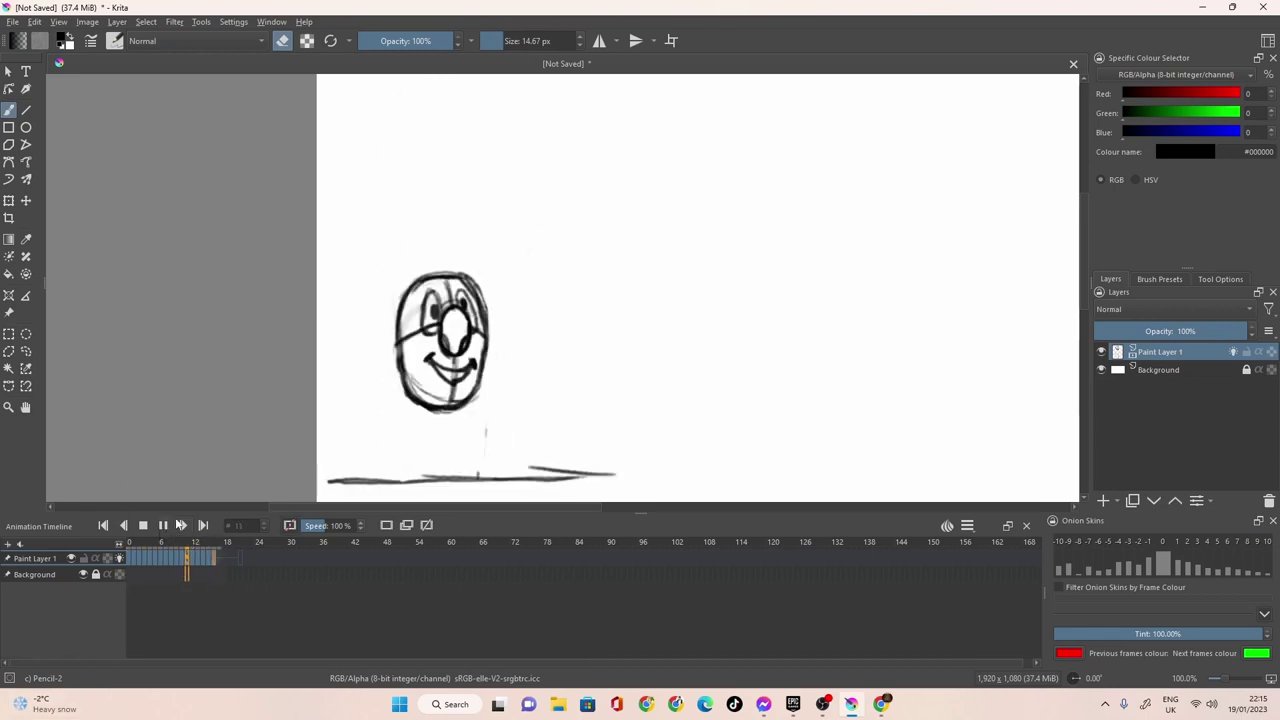
Compare the falling heads up to frame 5, and draw the curved vertical and horizontal guide lines on frame 5's stretched head.
click(157, 556)
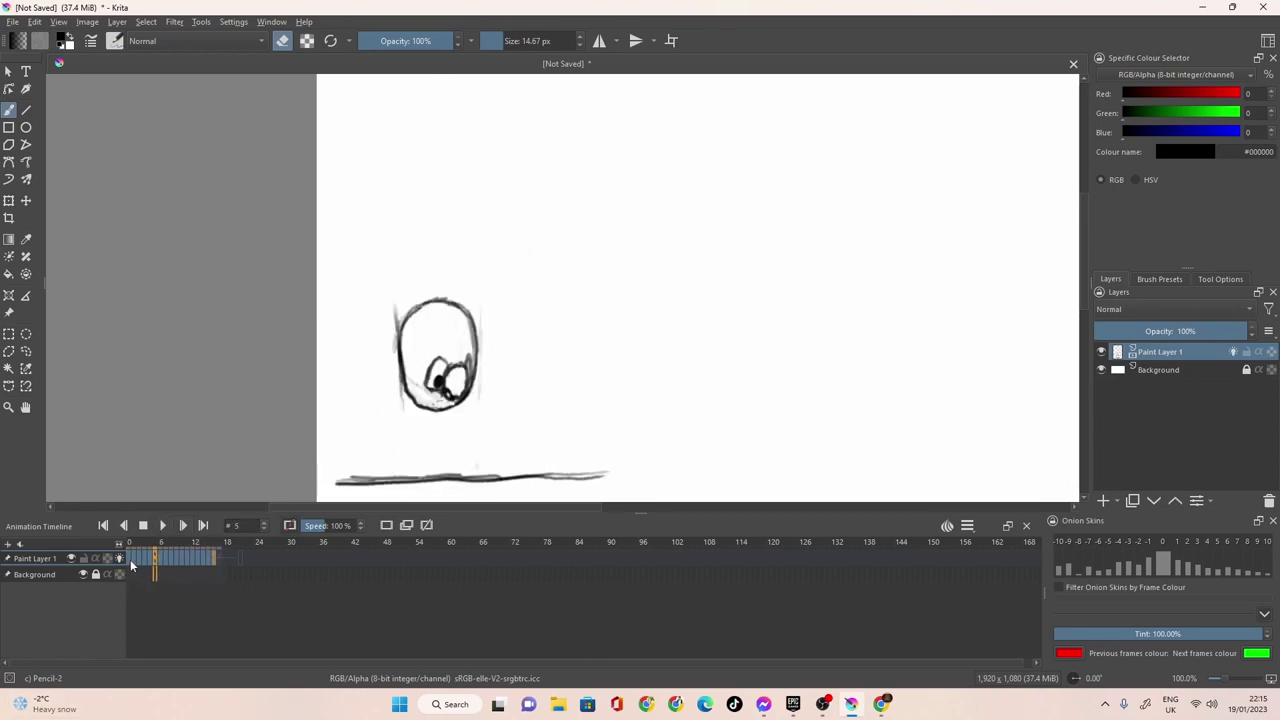
click(130, 559)
click(137, 561)
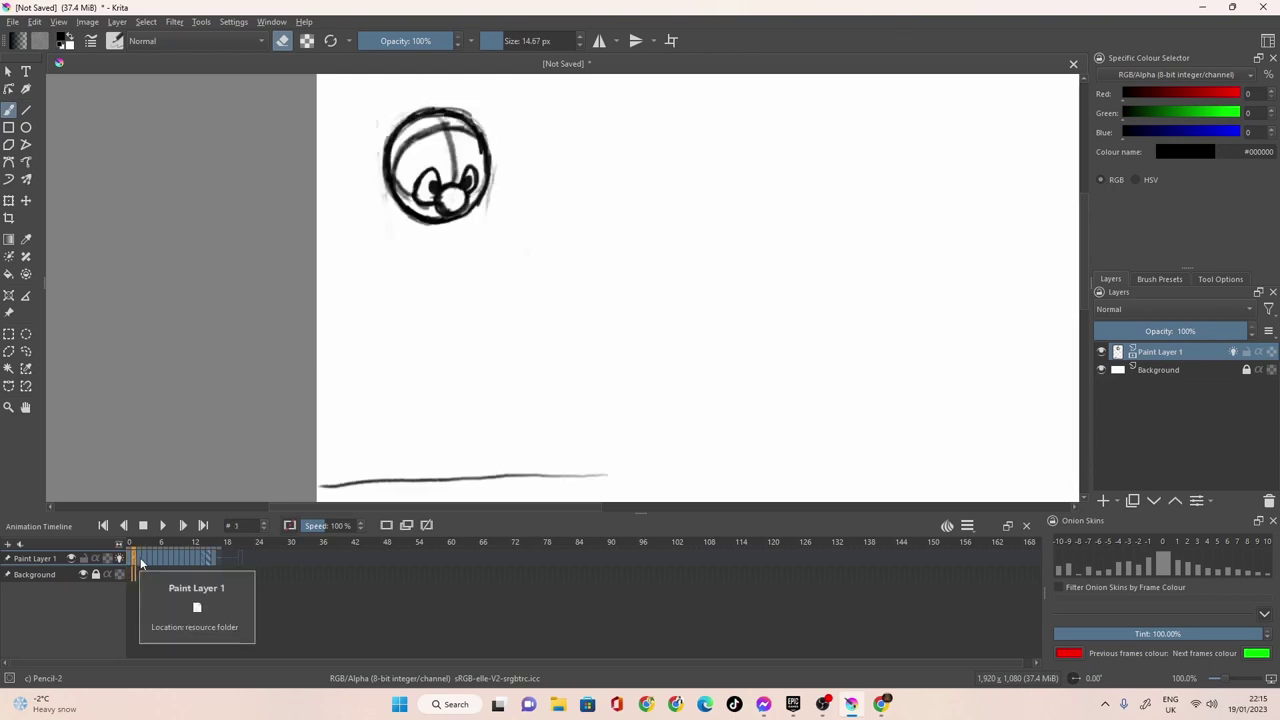
key(Right)
key(Right)
key(Right)
key(Right)
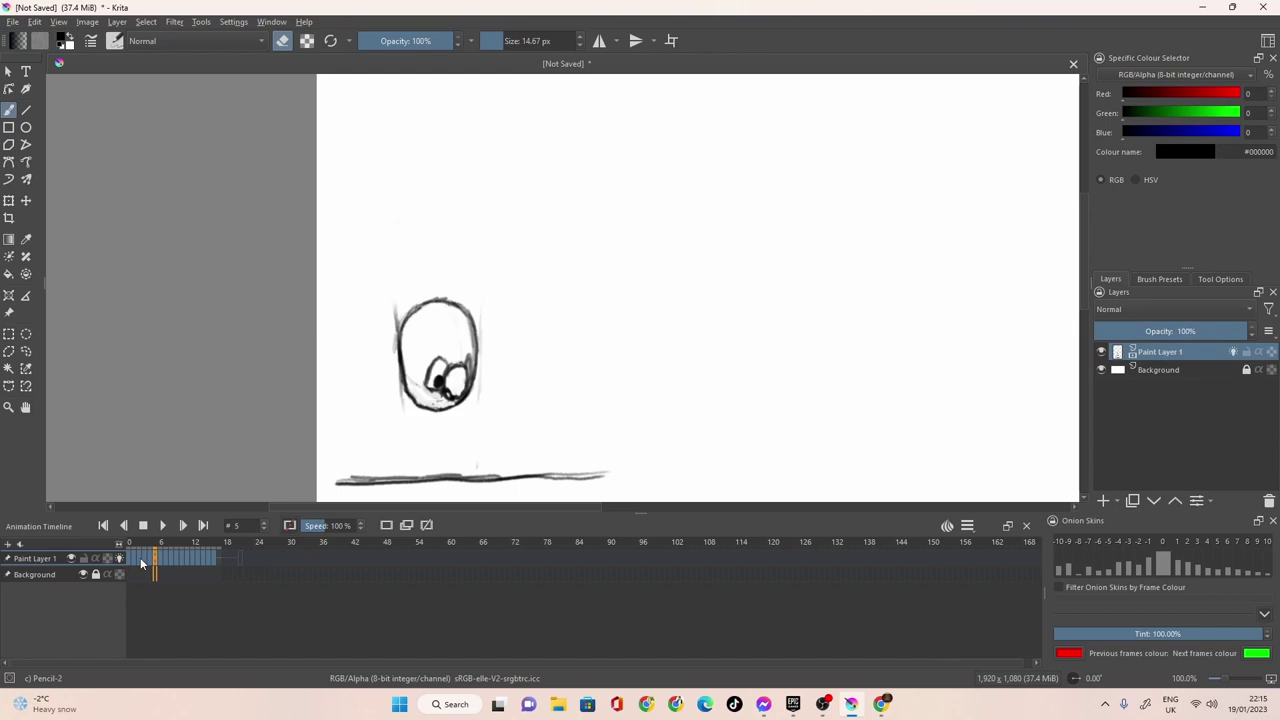
key(Left)
key(Left)
key(Right)
key(Right)
mouse_move(435, 303)
mouse_down()
mouse_move(451, 344)
mouse_move(433, 303)
mouse_up()
mouse_move(437, 388)
mouse_down()
mouse_move(410, 380)
mouse_move(436, 390)
mouse_up()
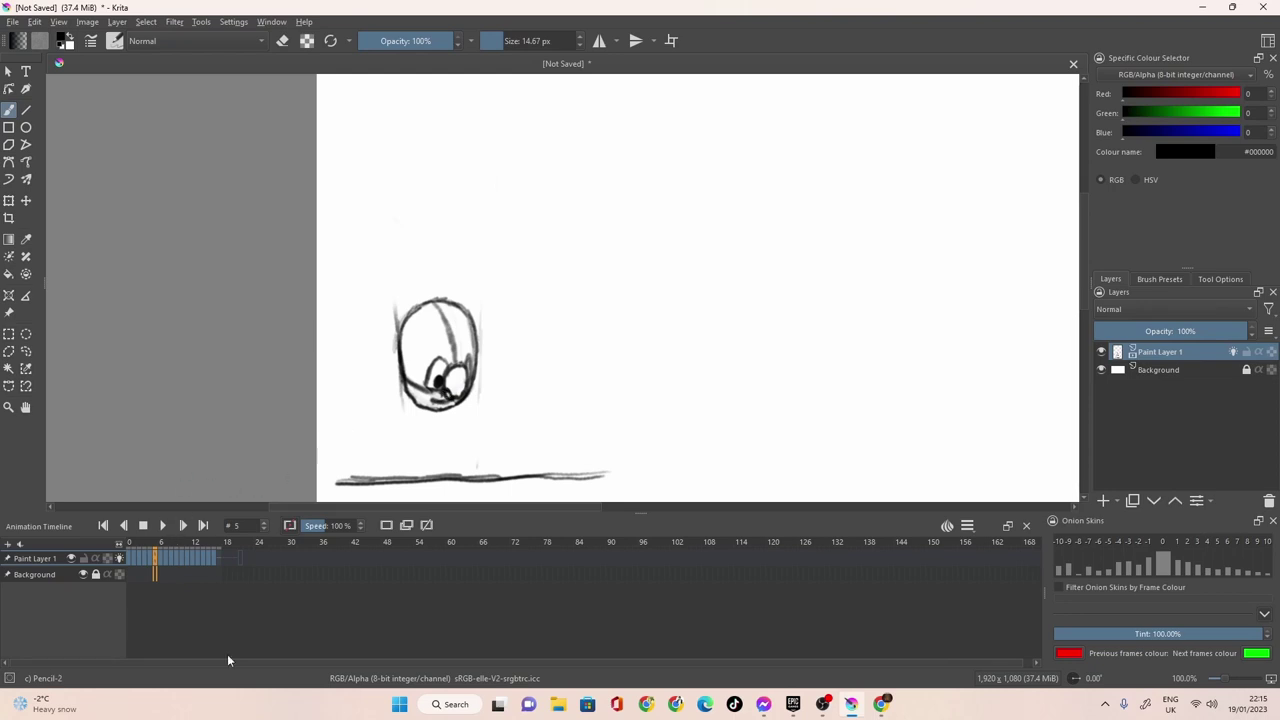
Compare the stretched heads on frames 5 and 6, and remove the keyframe at frame 6.
key(Right)
key(Right)
key(Left)
key(Left)
right_click(154, 562)
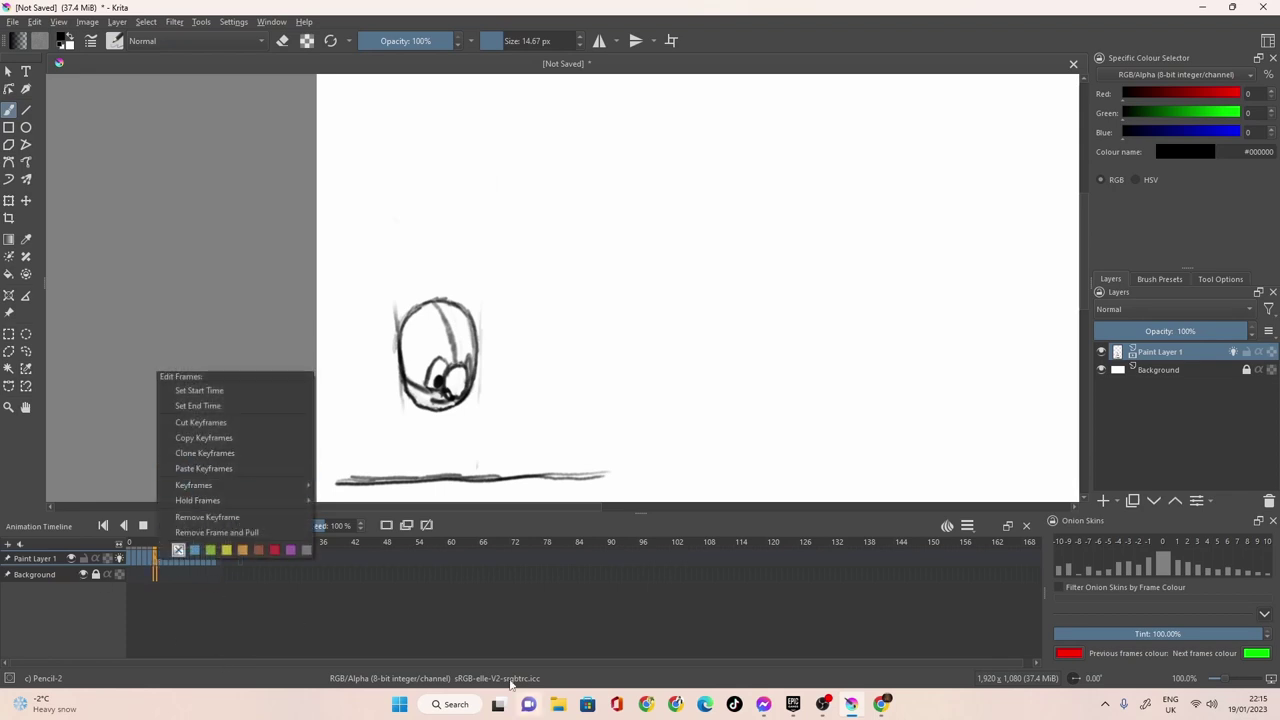
click(455, 615)
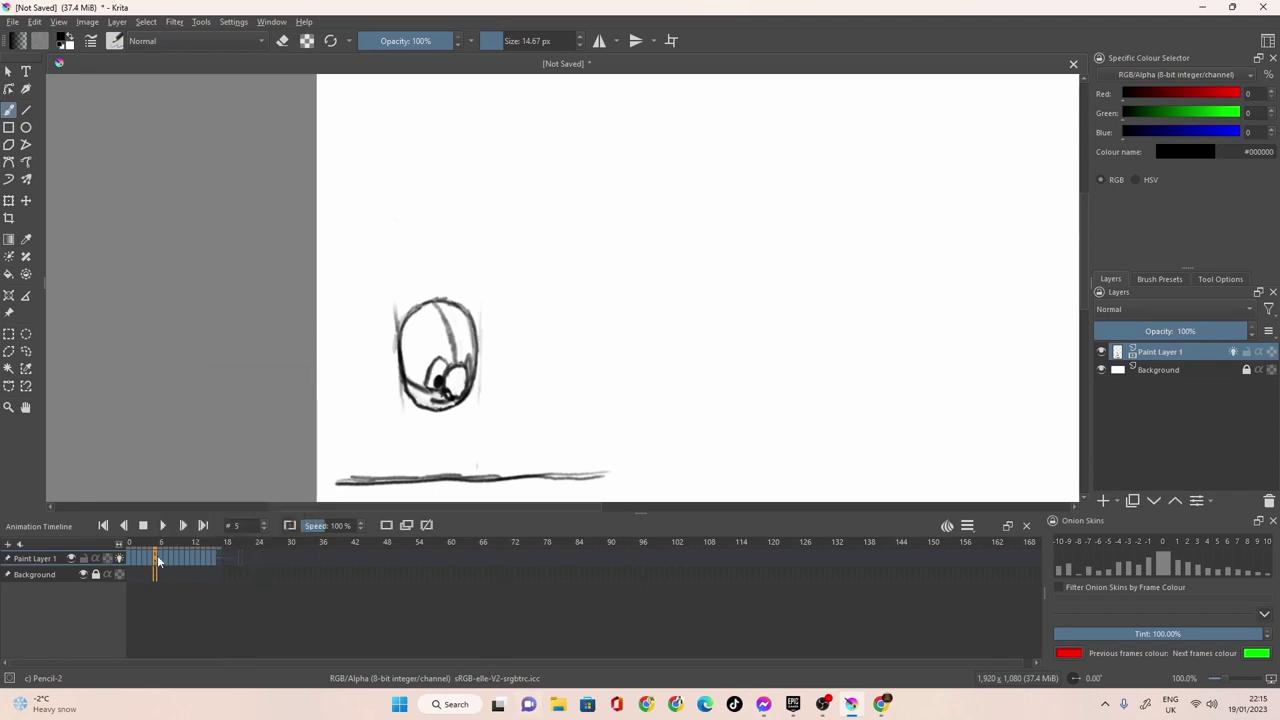
key(space)
key(space)
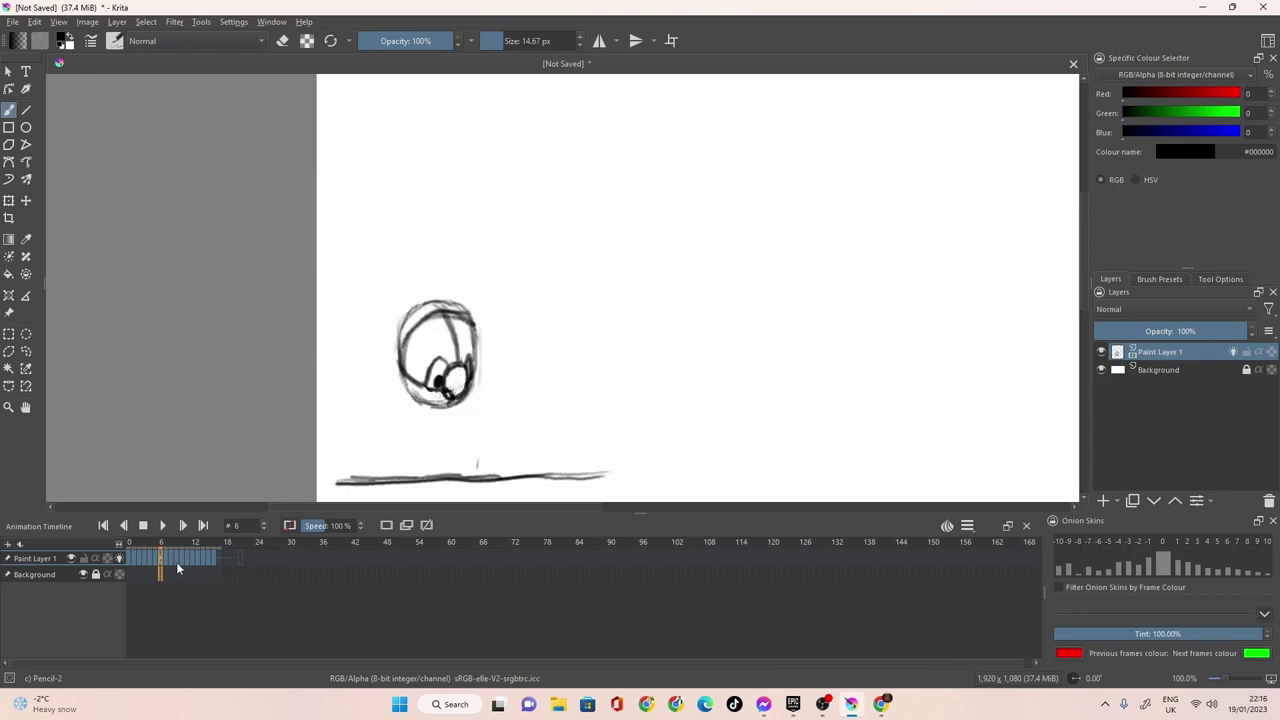
right_click(160, 562)
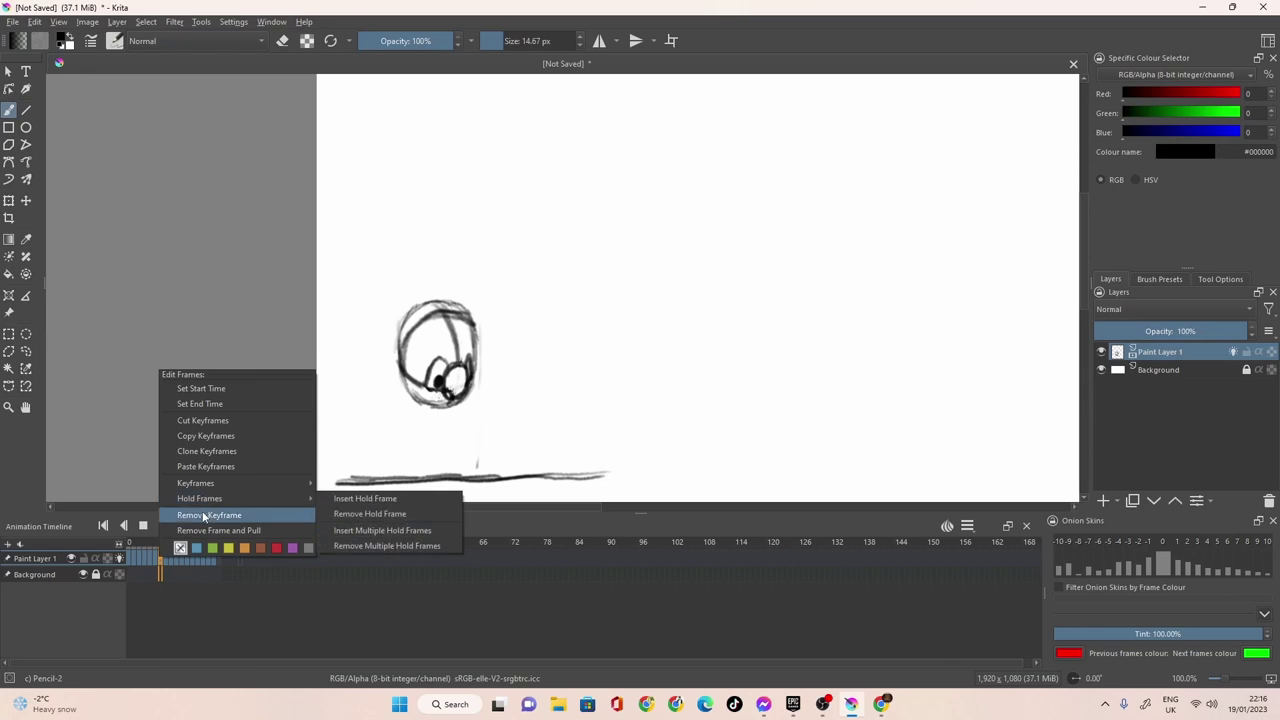
click(205, 515)
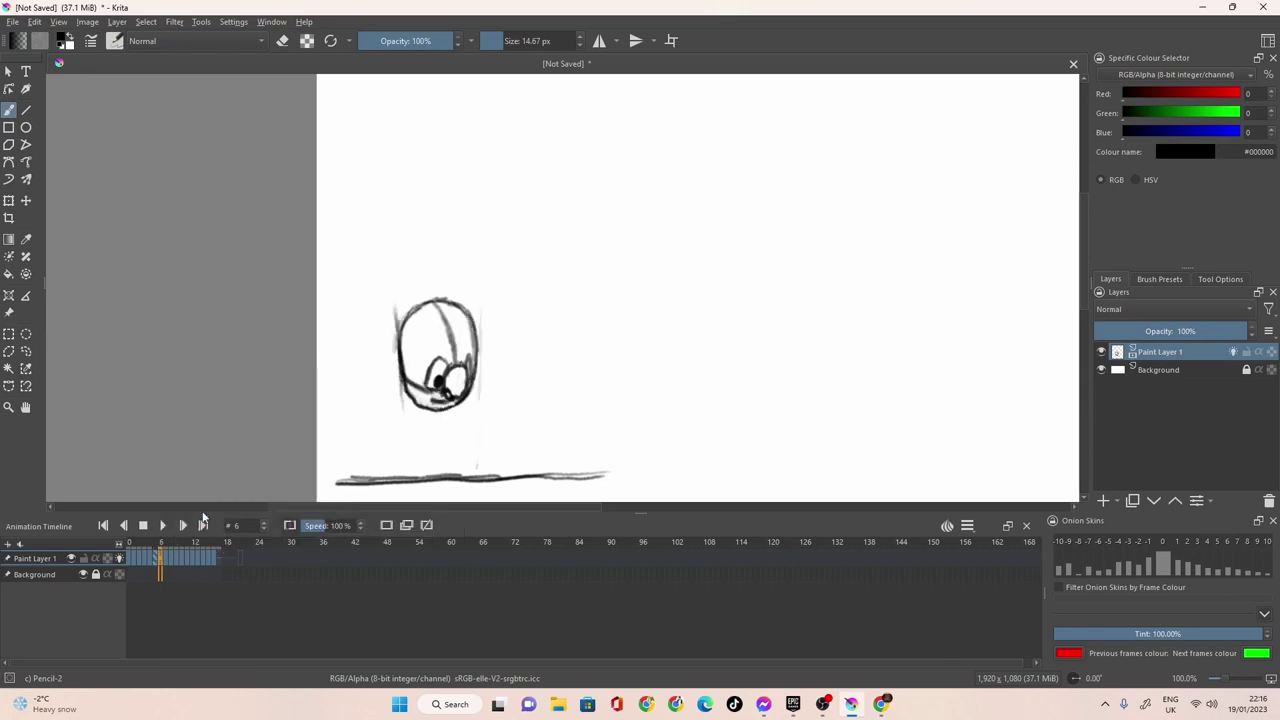
Move the landing and squash keyframes at frames 7, 8 and 9 one frame earlier to close the gap.
click(166, 557)
click(161, 560)
click(171, 558)
click(166, 560)
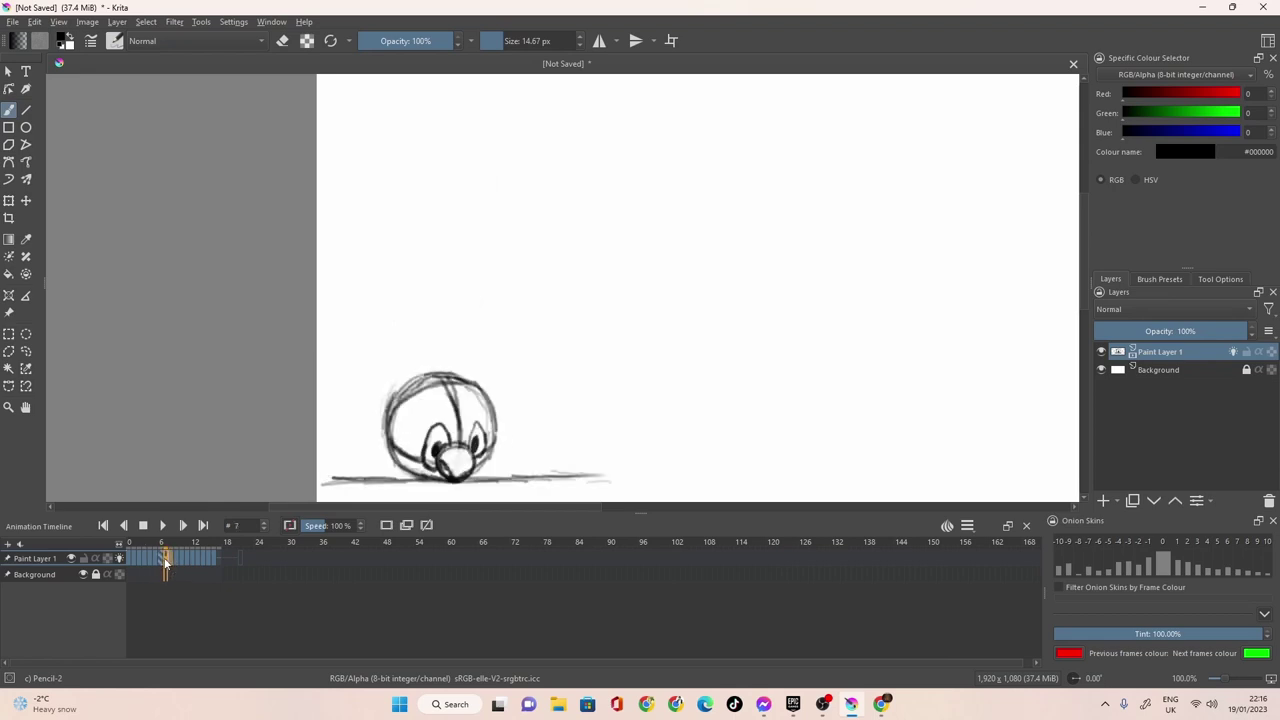
click(171, 561)
click(176, 561)
click(171, 560)
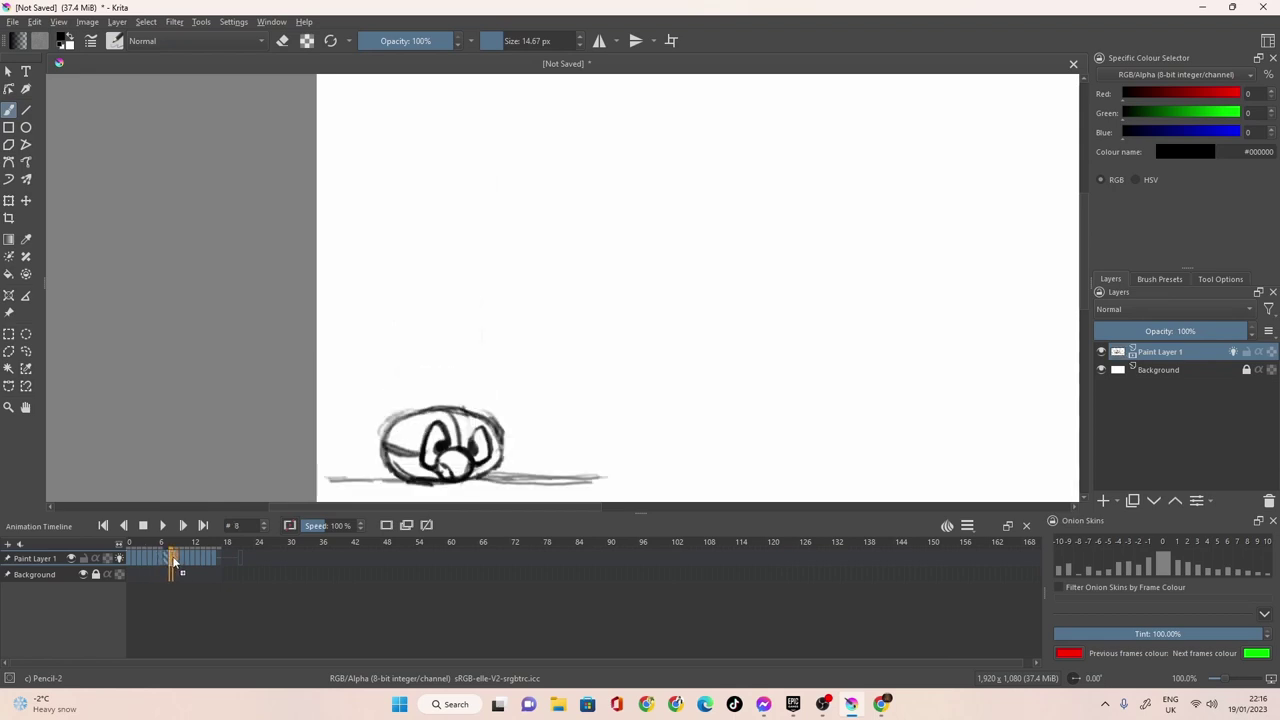
Shift the rising head keyframes at frames 10 to 12 one frame earlier.
click(181, 563)
click(185, 563)
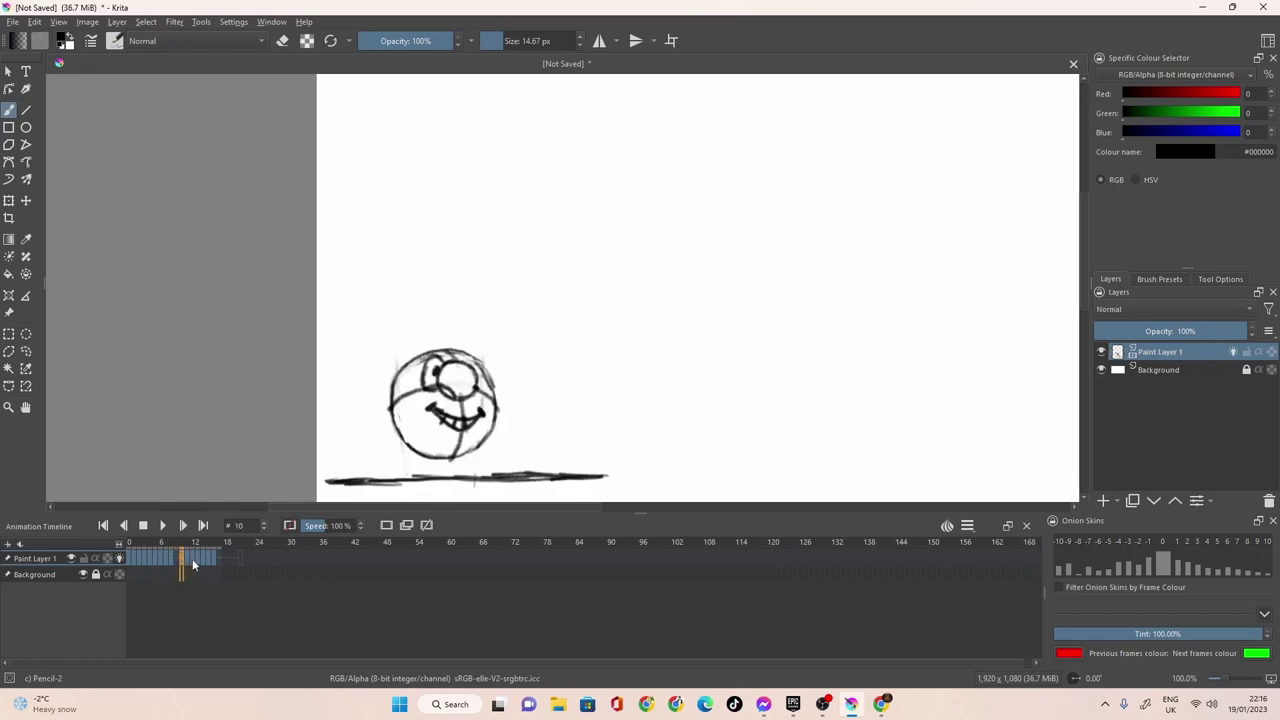
click(191, 563)
click(183, 560)
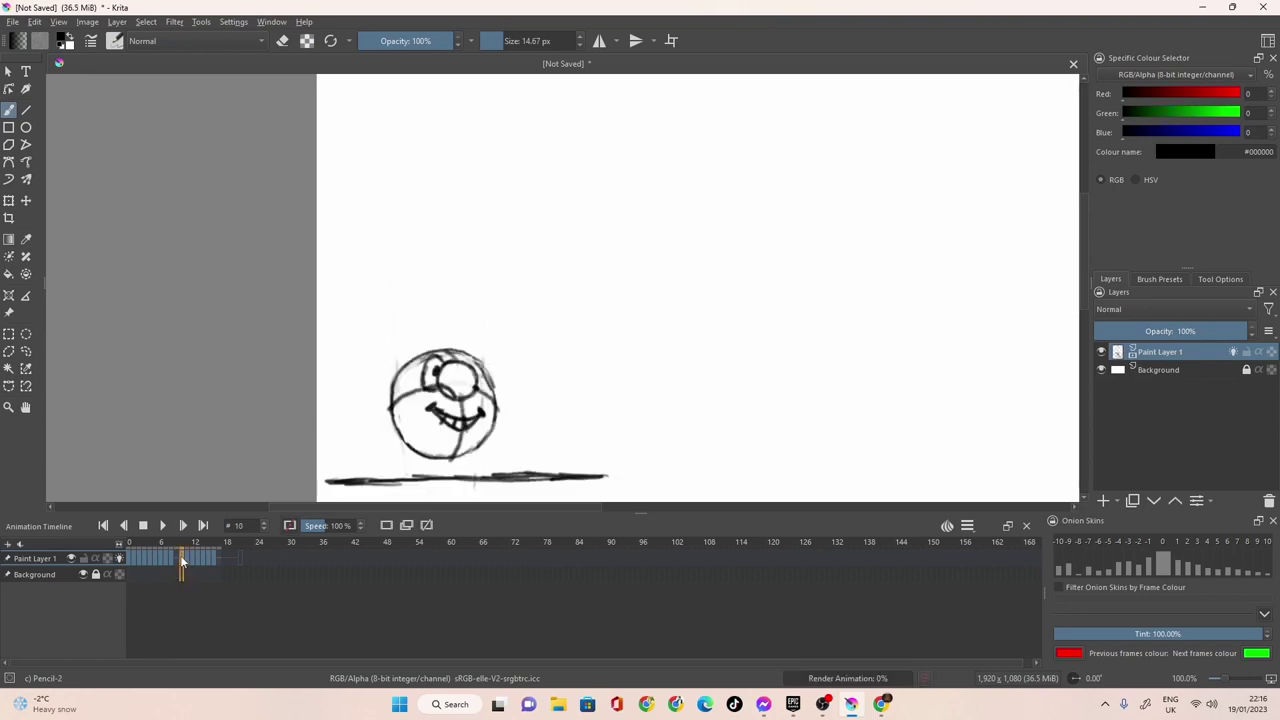
click(179, 556)
click(183, 562)
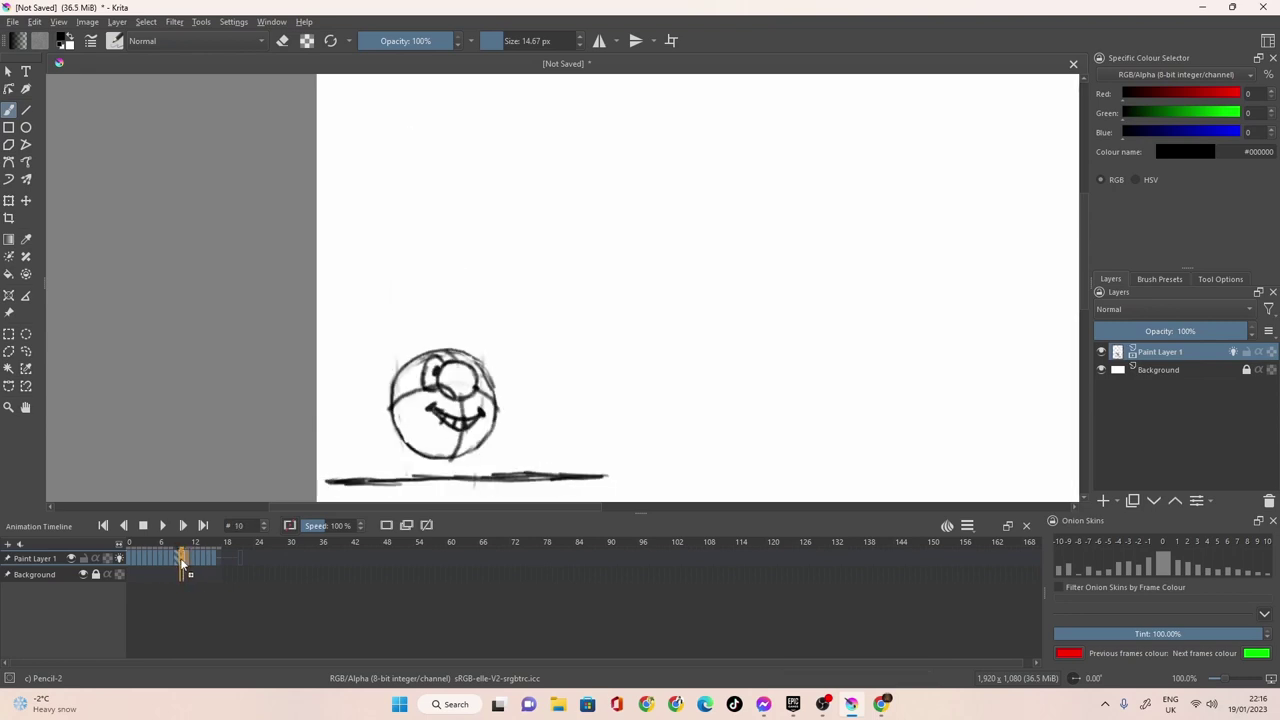
click(191, 558)
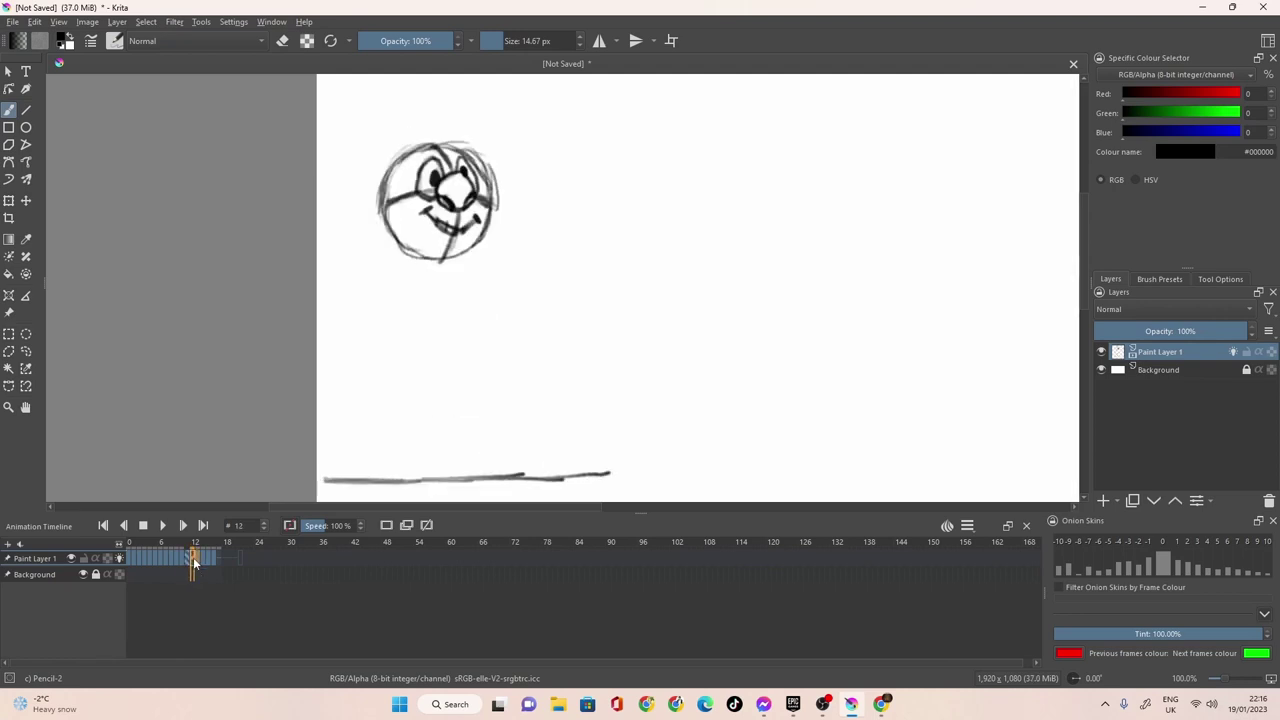
Shift the remaining keyframes at frames 13 to 16 one frame earlier and play the loop.
click(204, 561)
click(206, 562)
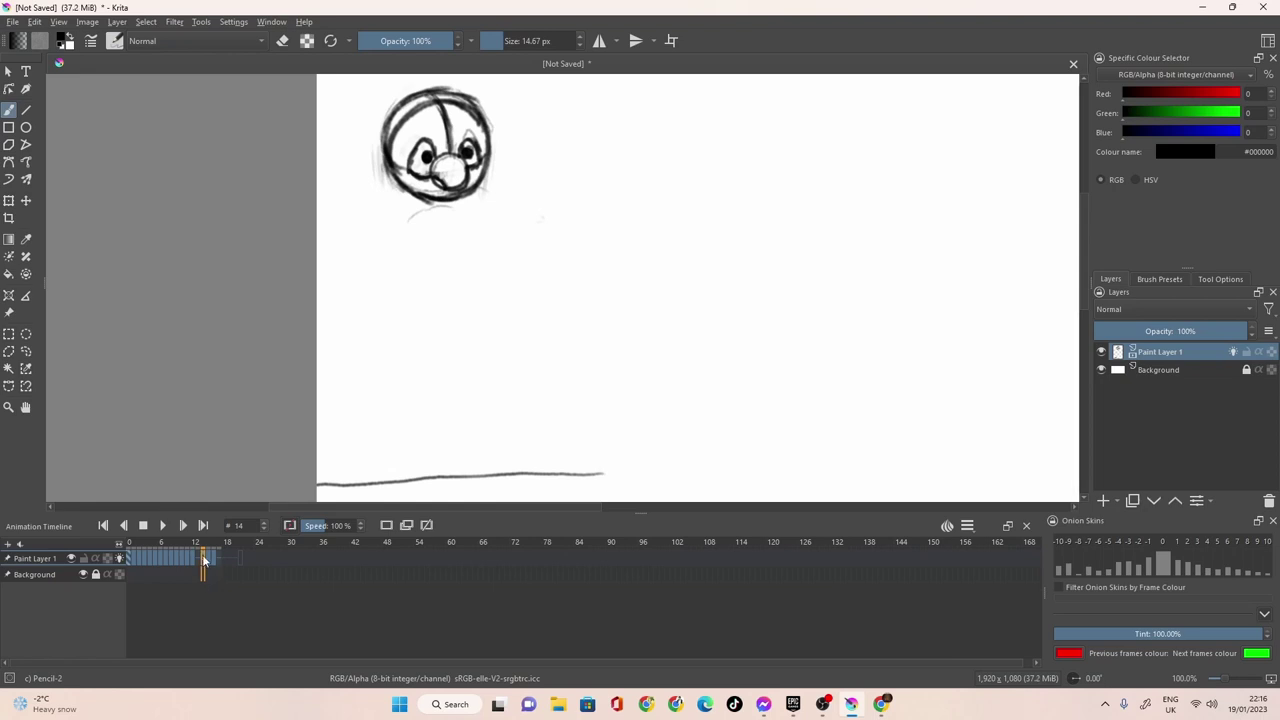
click(208, 557)
drag(208, 557, 212, 562)
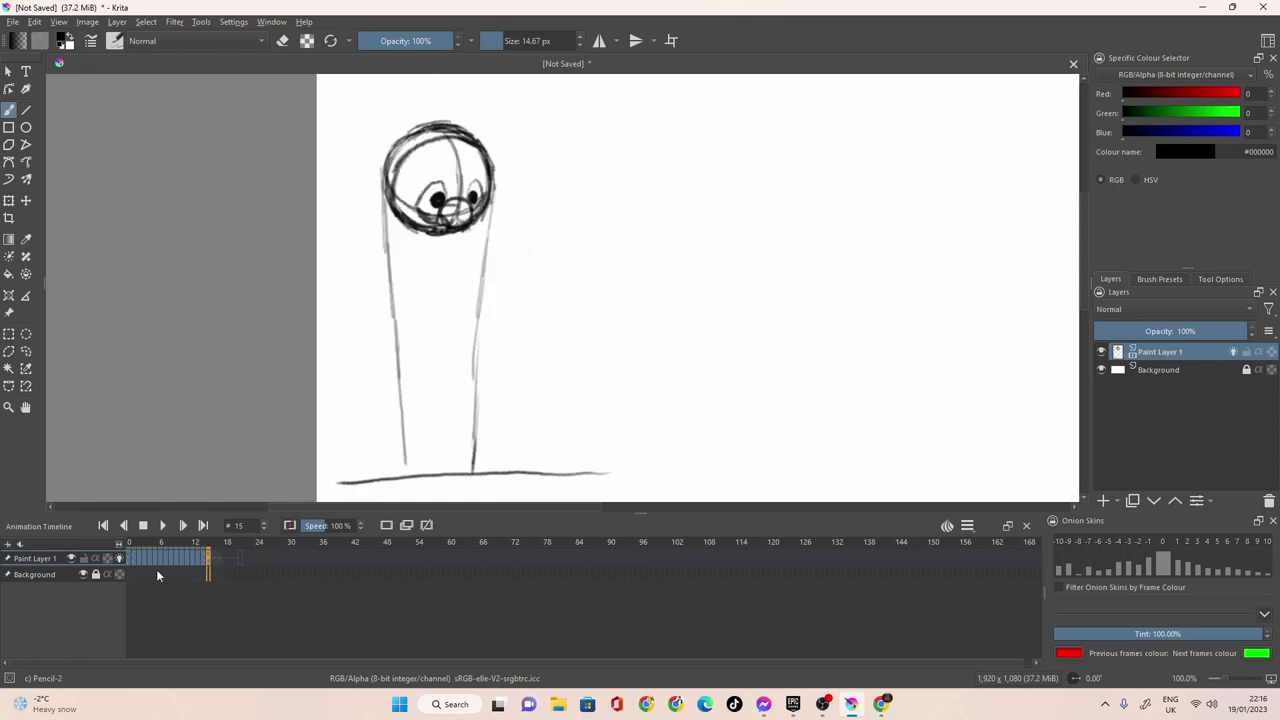
click(166, 525)
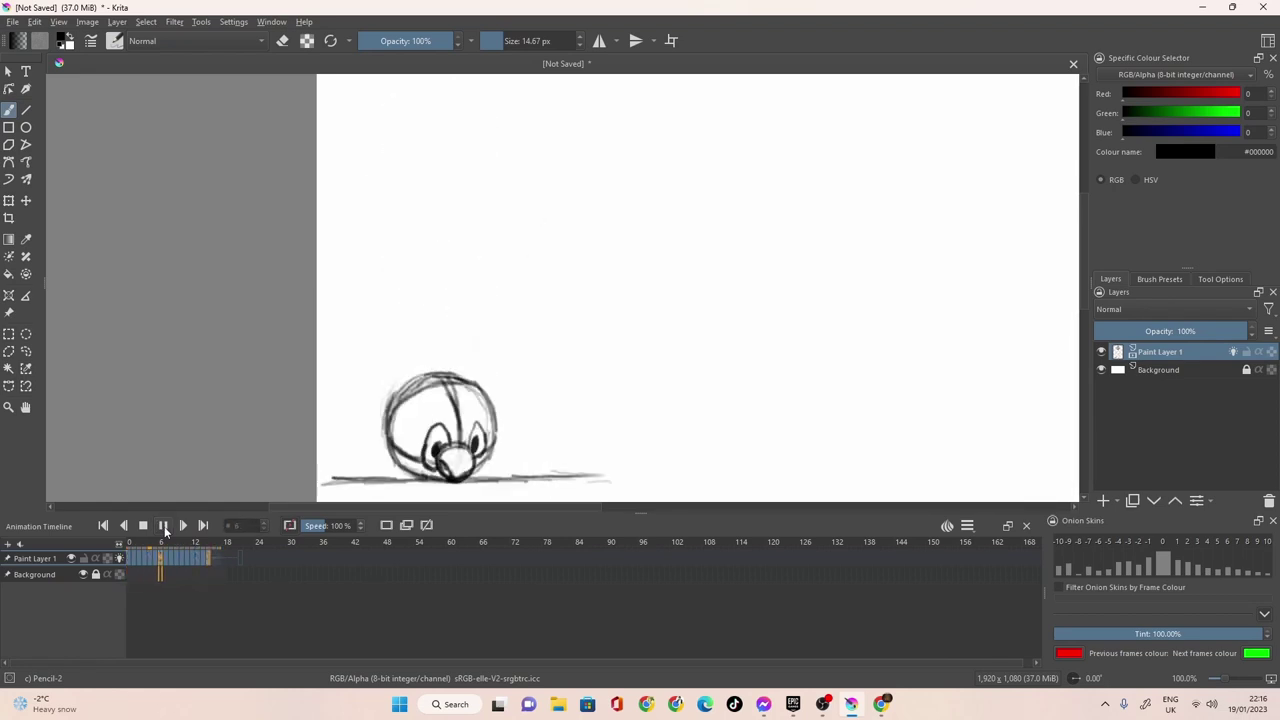
click(164, 526)
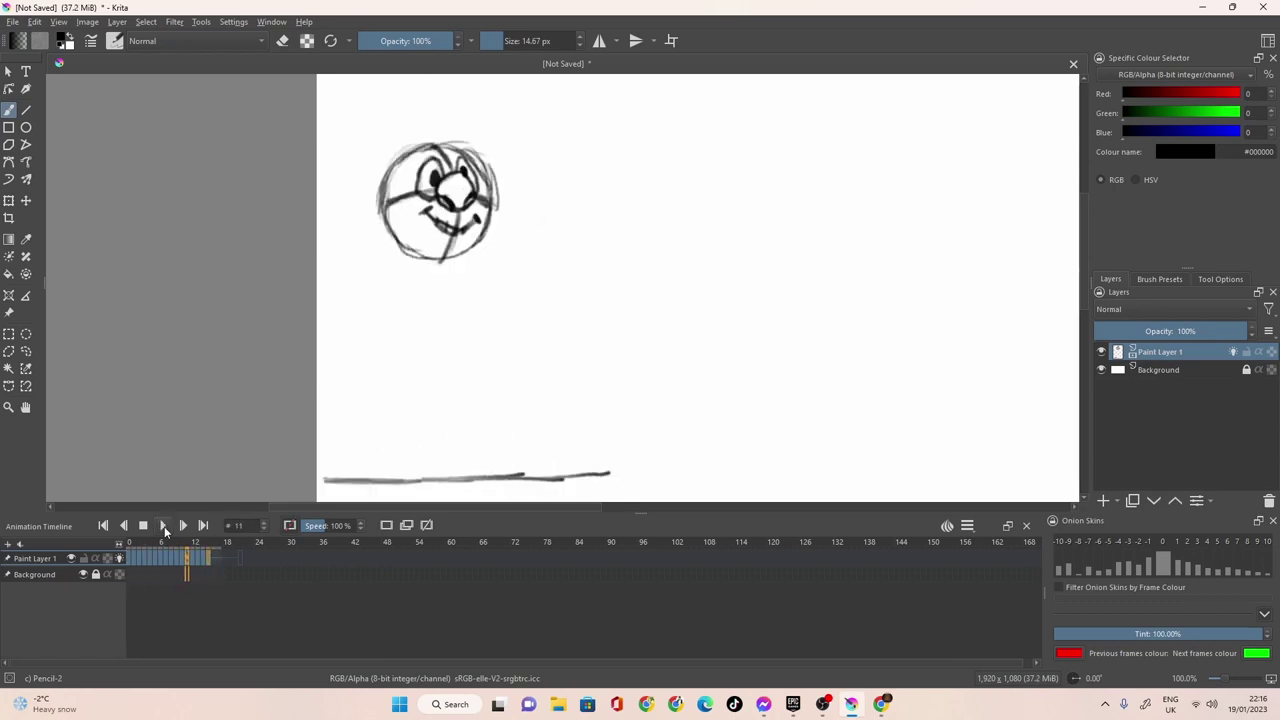
Set the animation's clip end to frame 16 and play the loop.
click(134, 559)
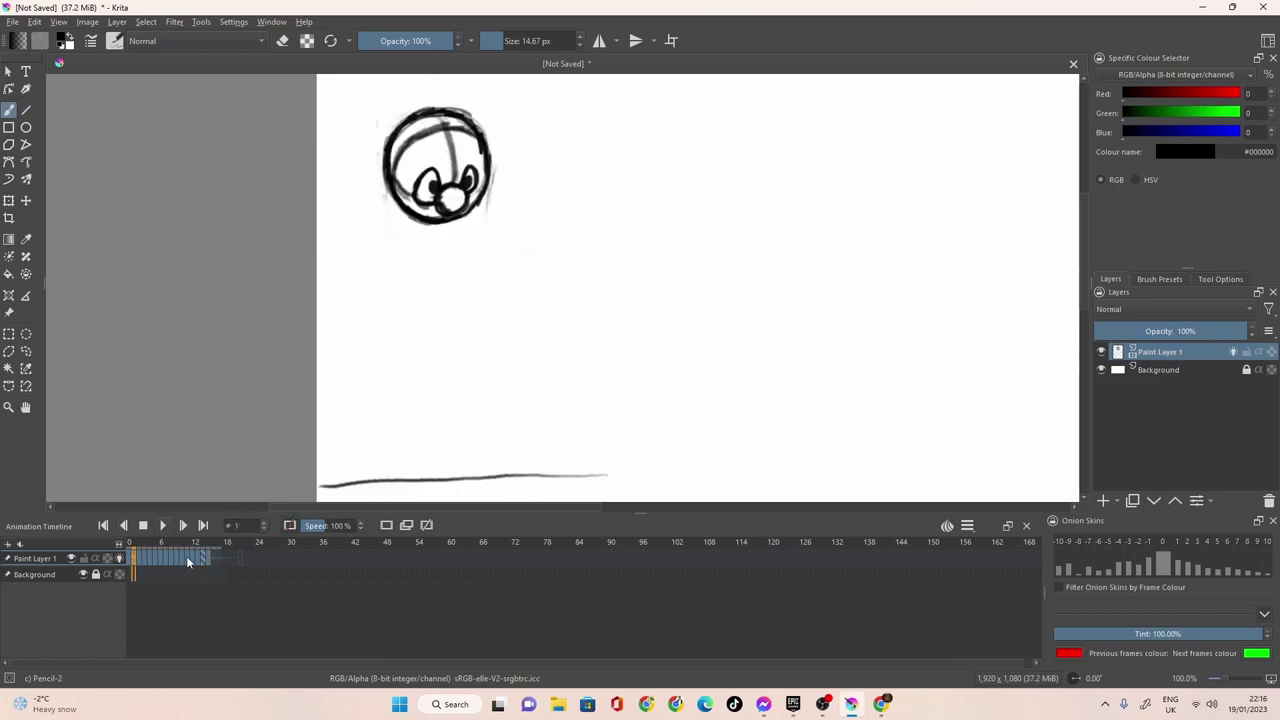
drag(187, 561, 216, 561)
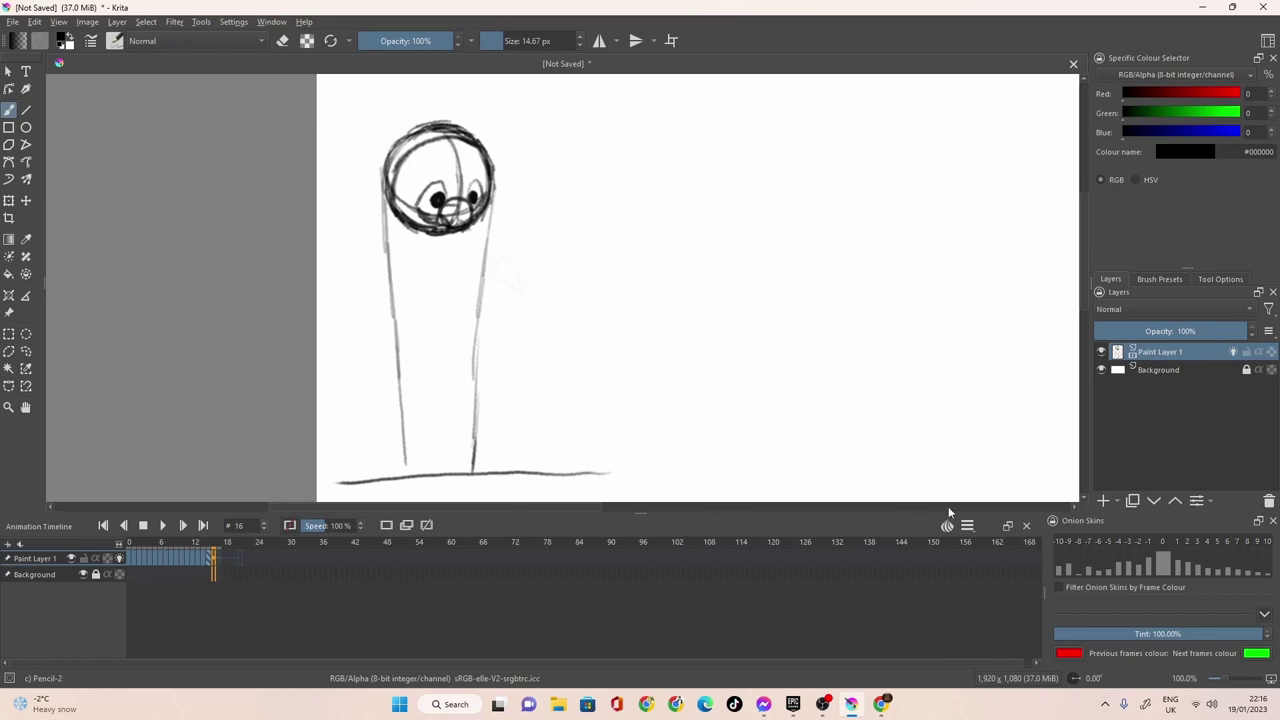
click(964, 527)
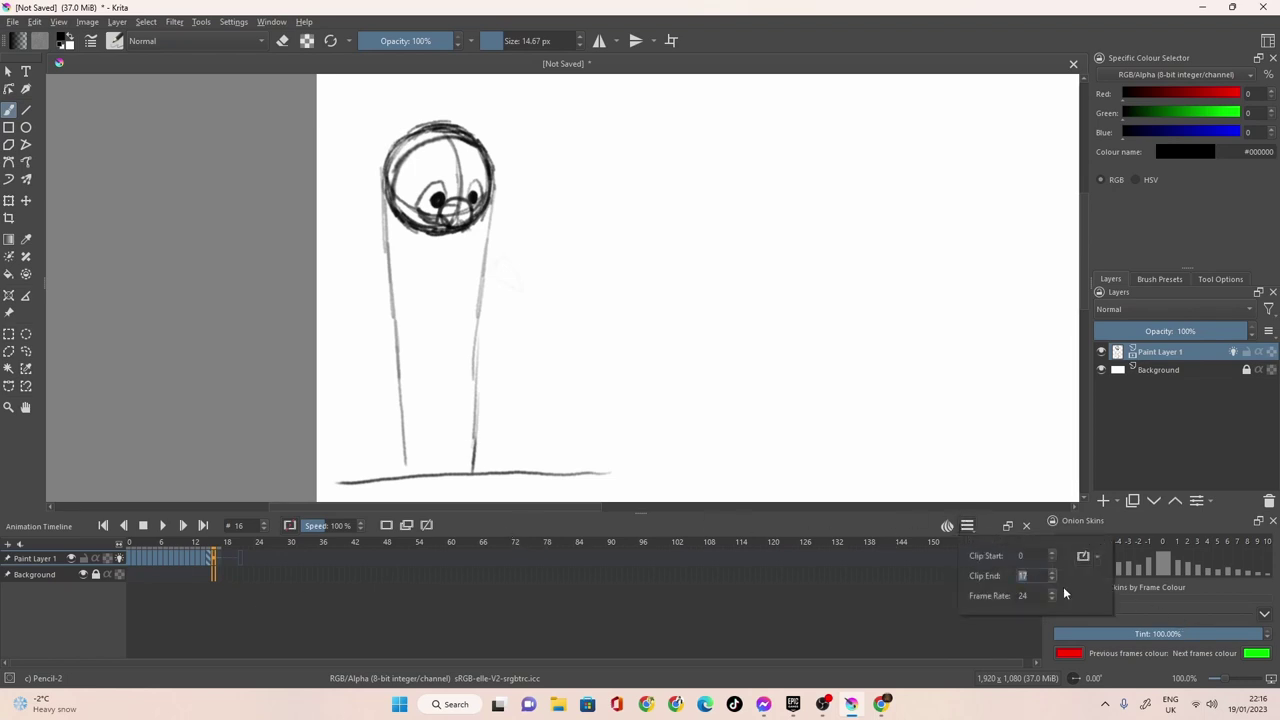
text(14)
click(828, 609)
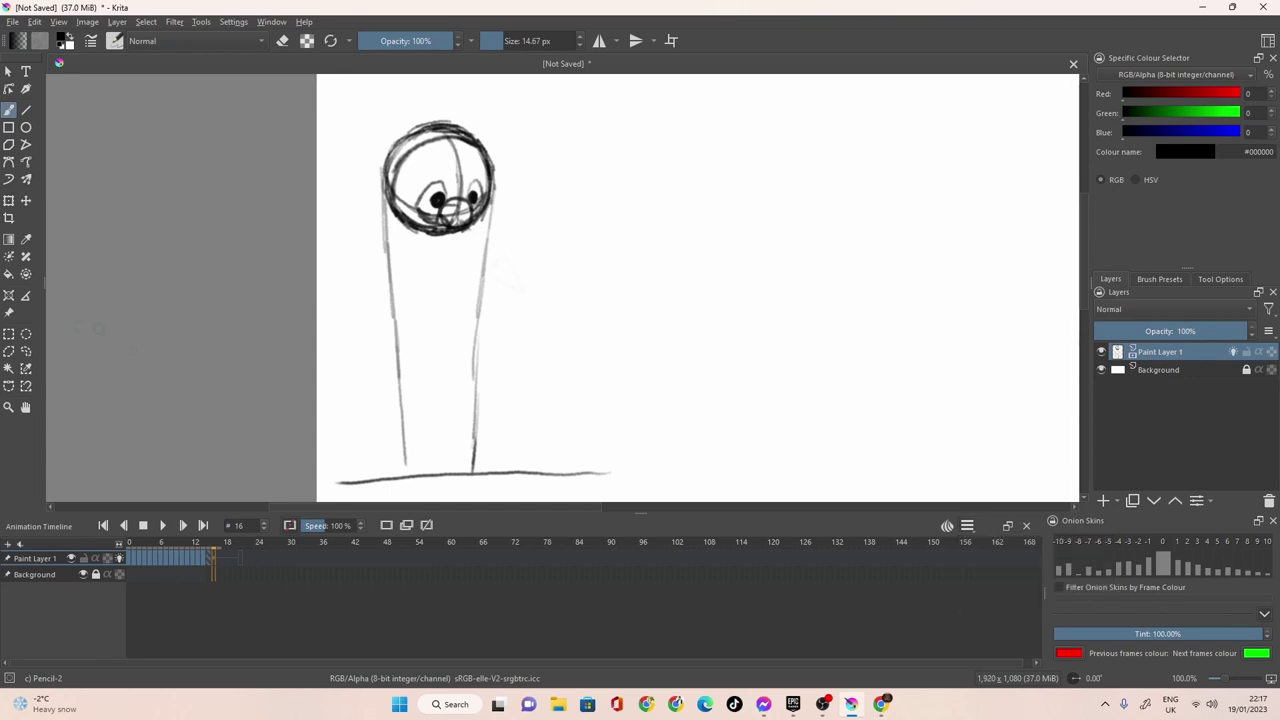
click(163, 530)
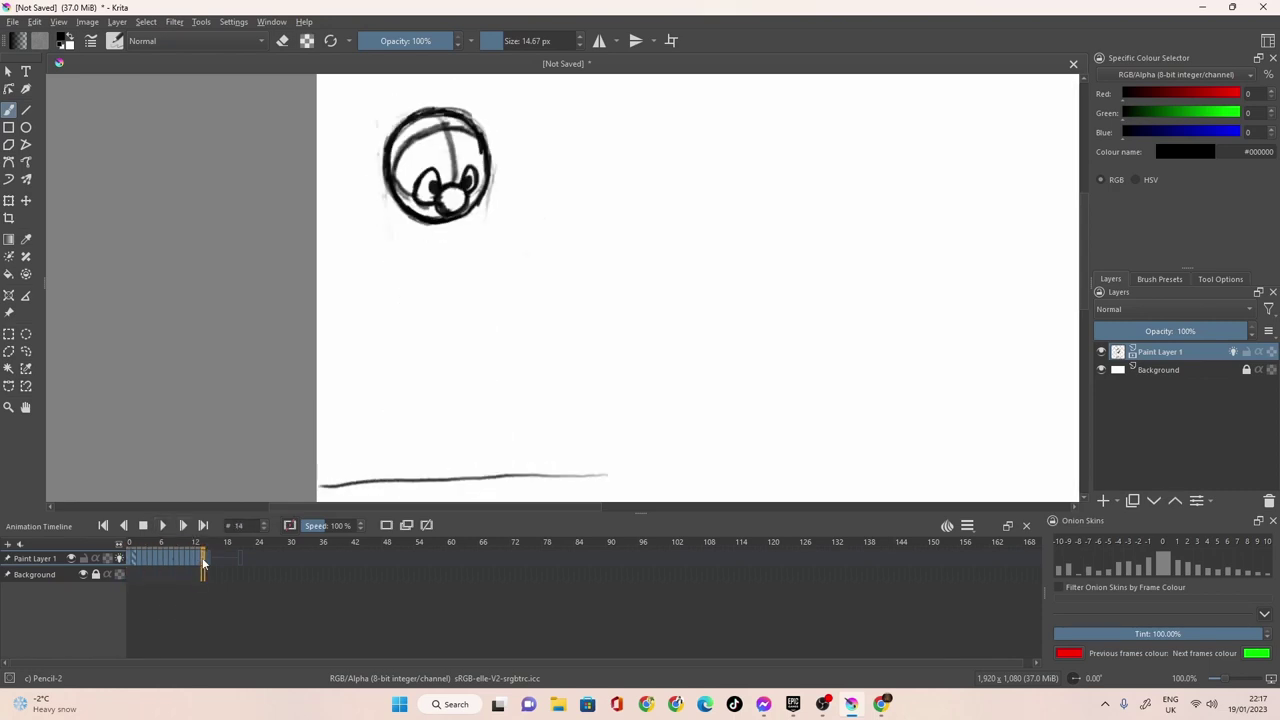
Copy the head keyframe at frame 1, paste it at frame 16 and check the clip range.
right_click(133, 560)
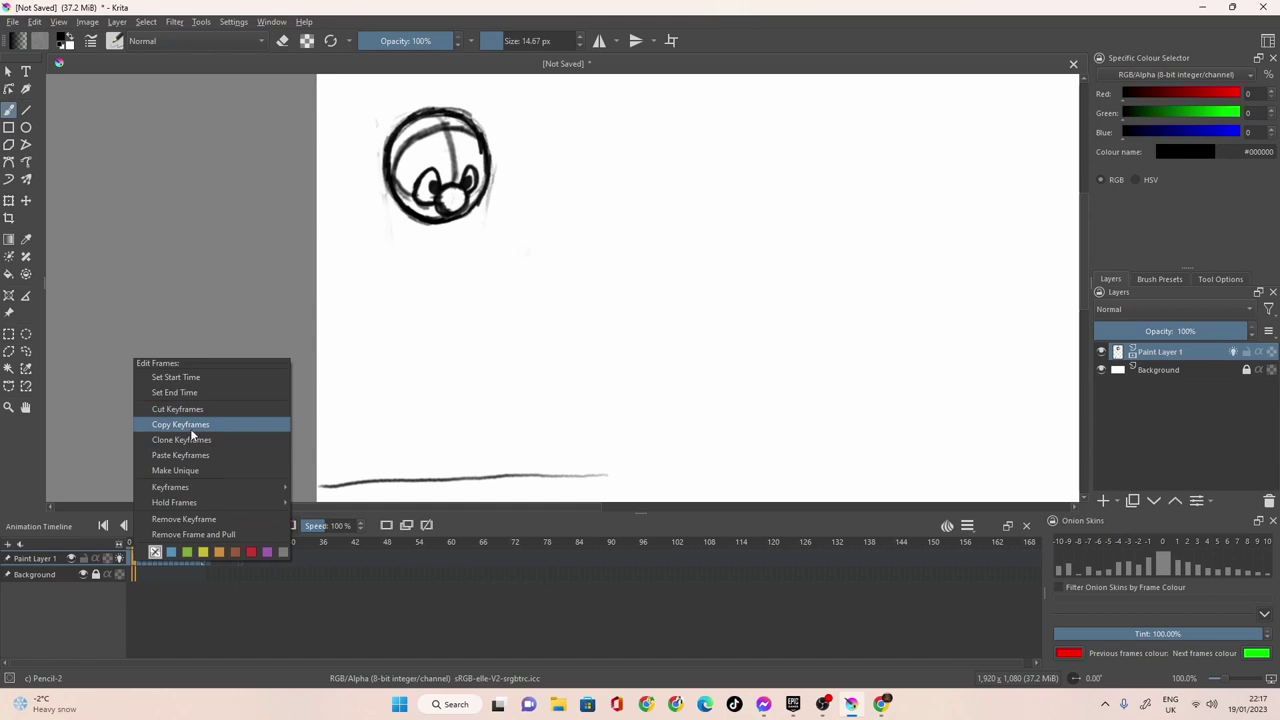
click(188, 426)
click(209, 558)
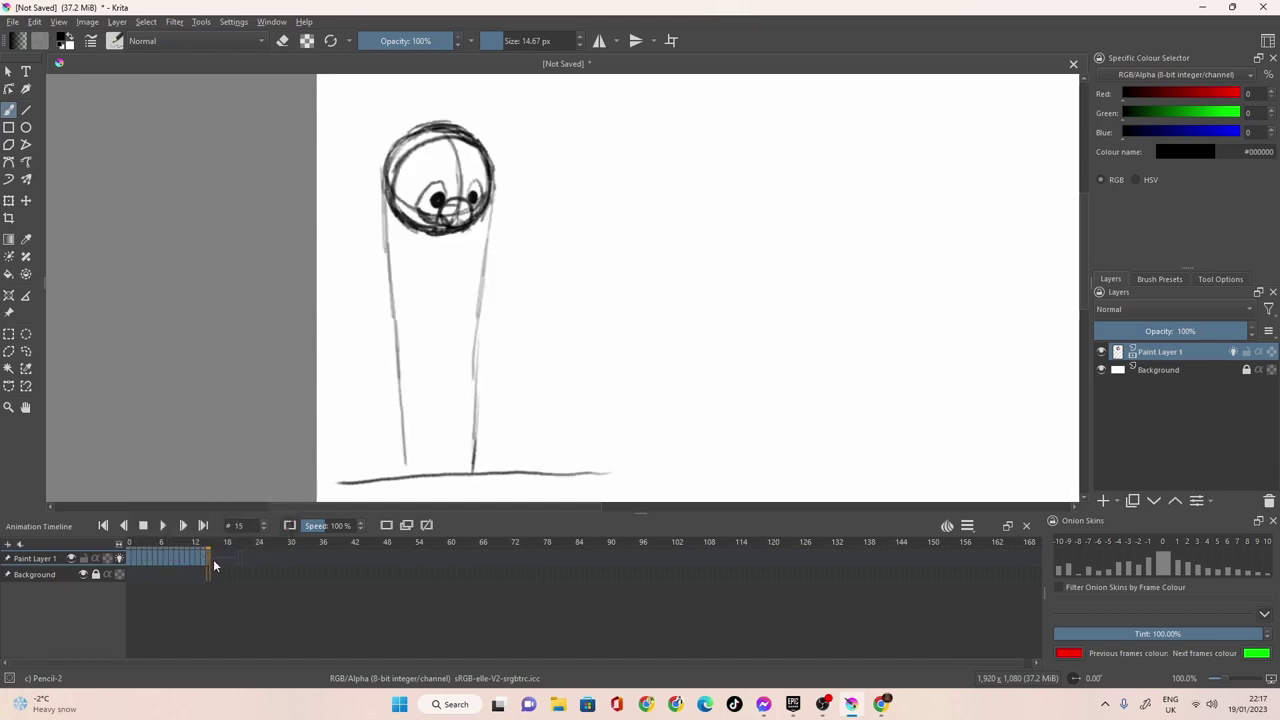
click(214, 558)
click(201, 557)
click(209, 558)
right_click(213, 557)
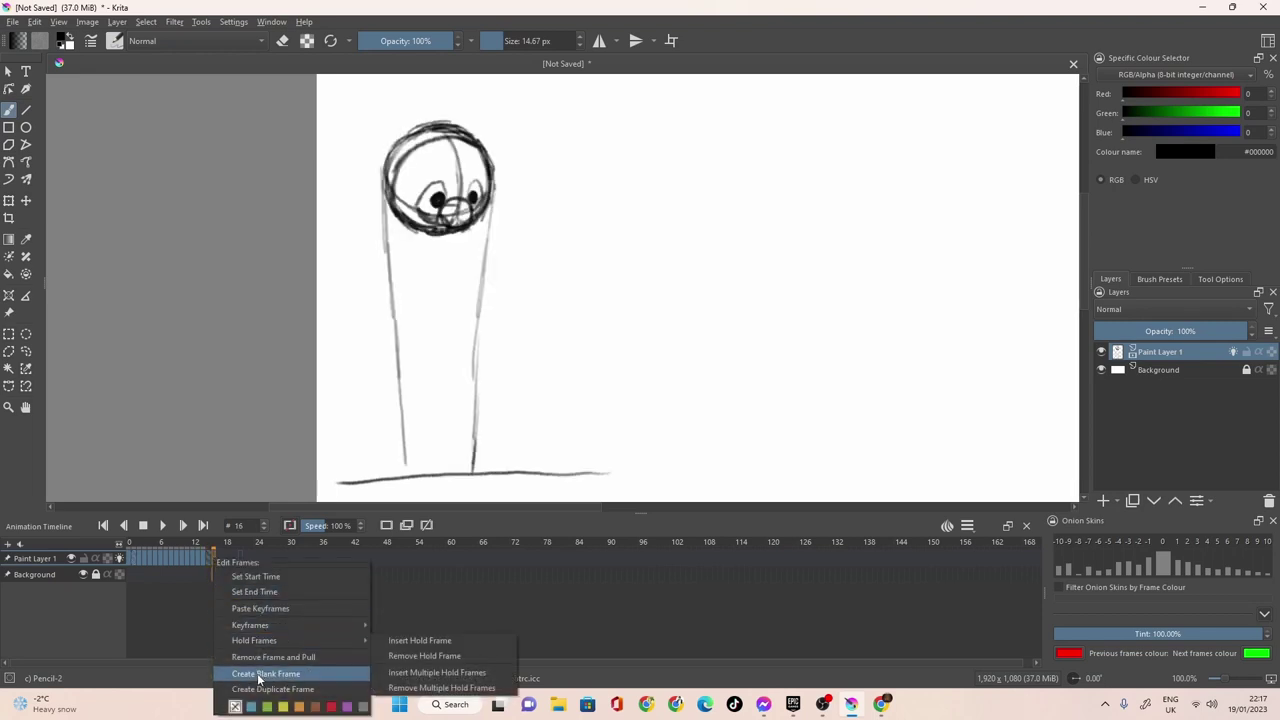
click(266, 609)
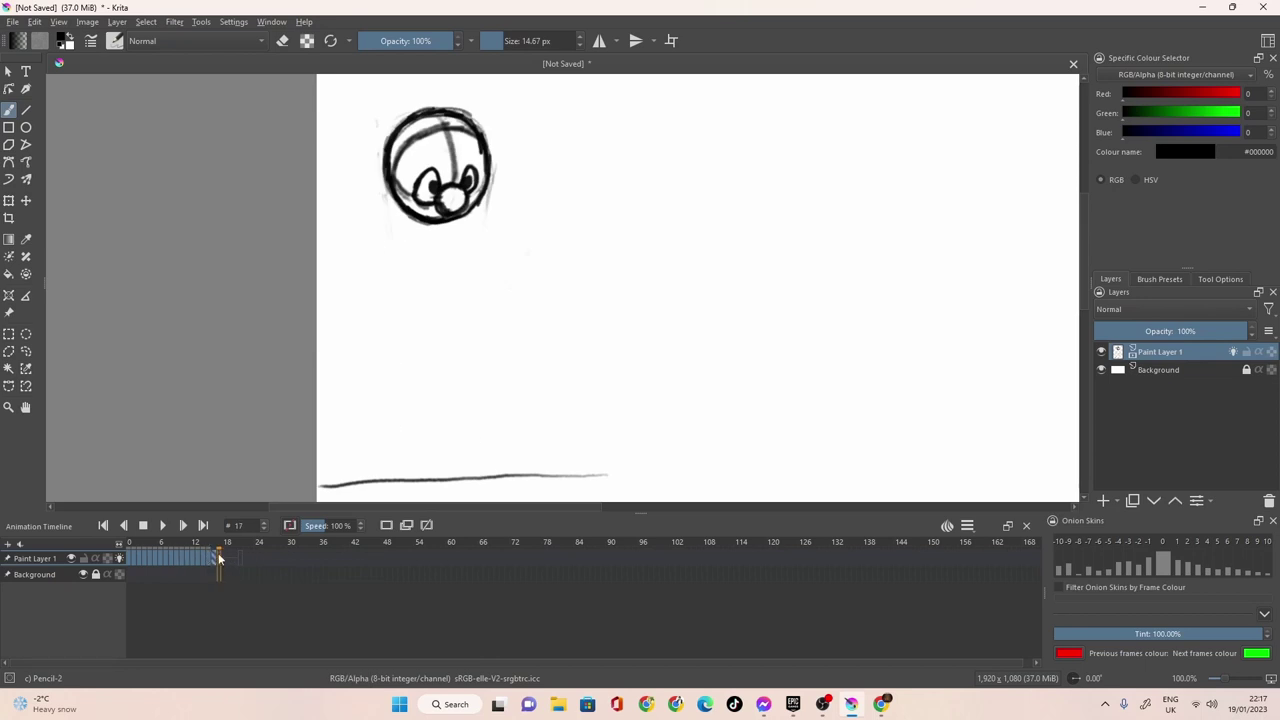
click(964, 526)
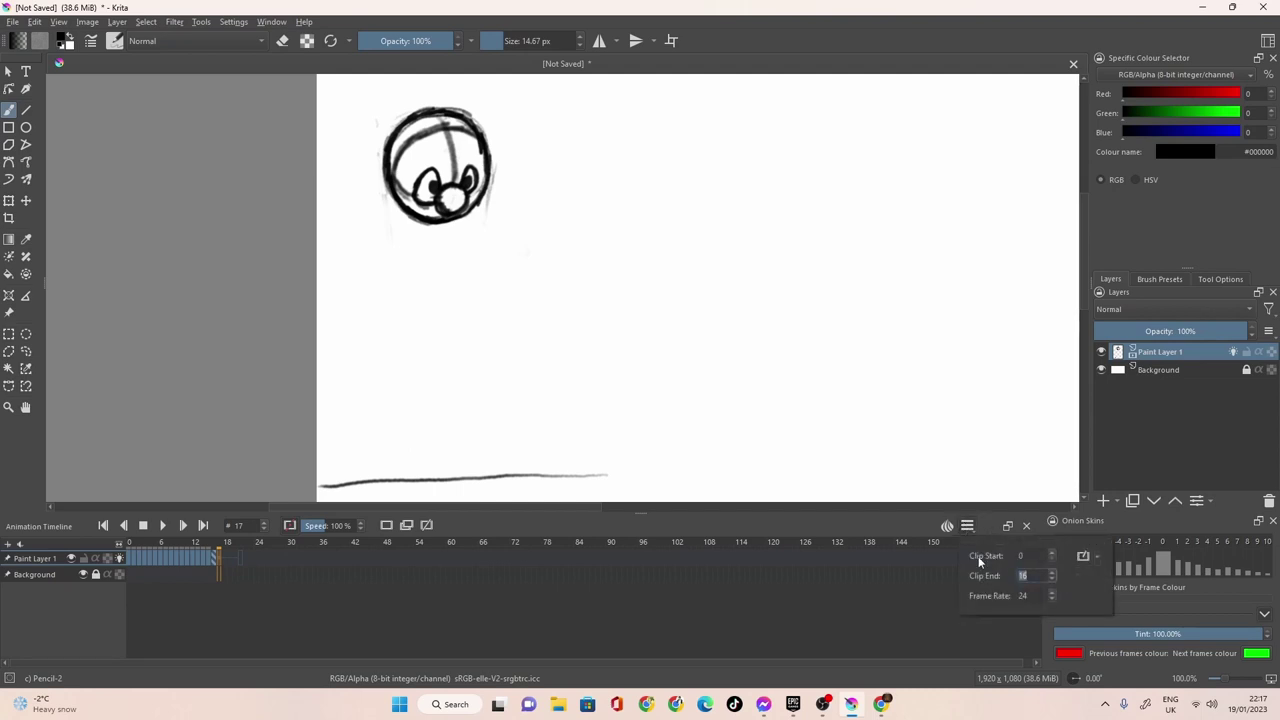
click(748, 621)
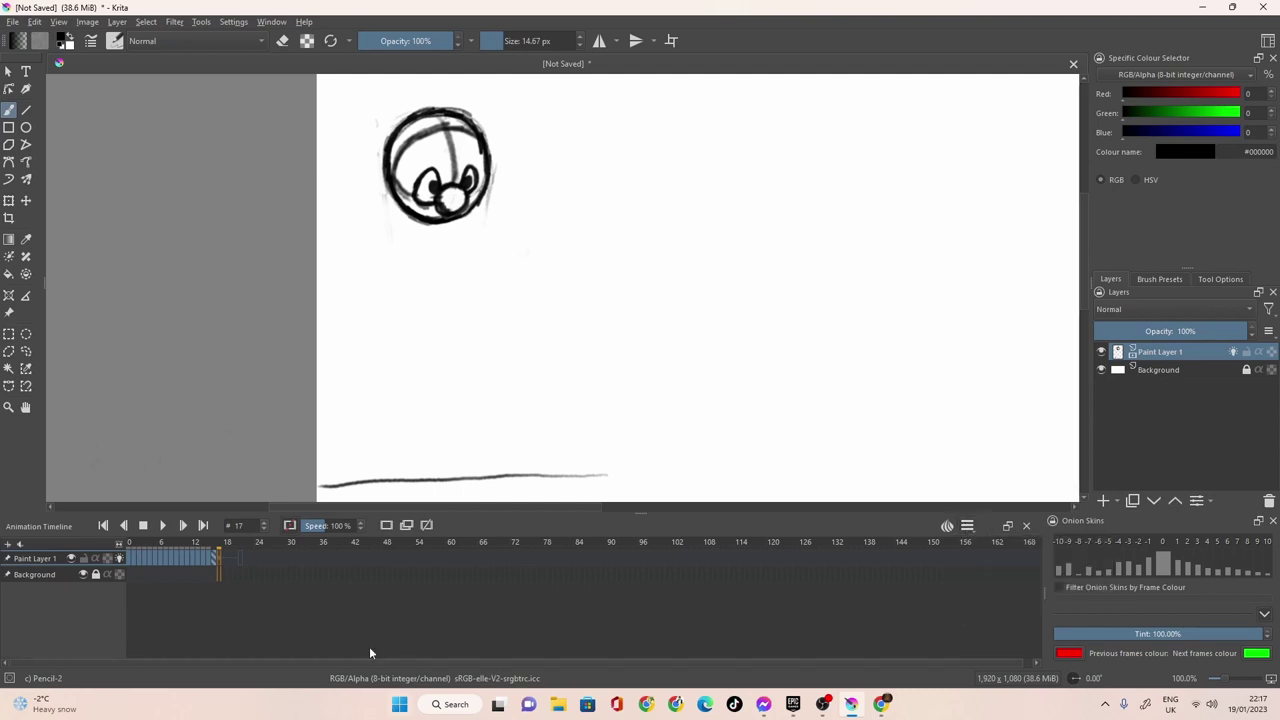
On frame 15, erase the long vertical construction lines below the head and, with a smaller eraser, the lines crossing the nose.
click(207, 557)
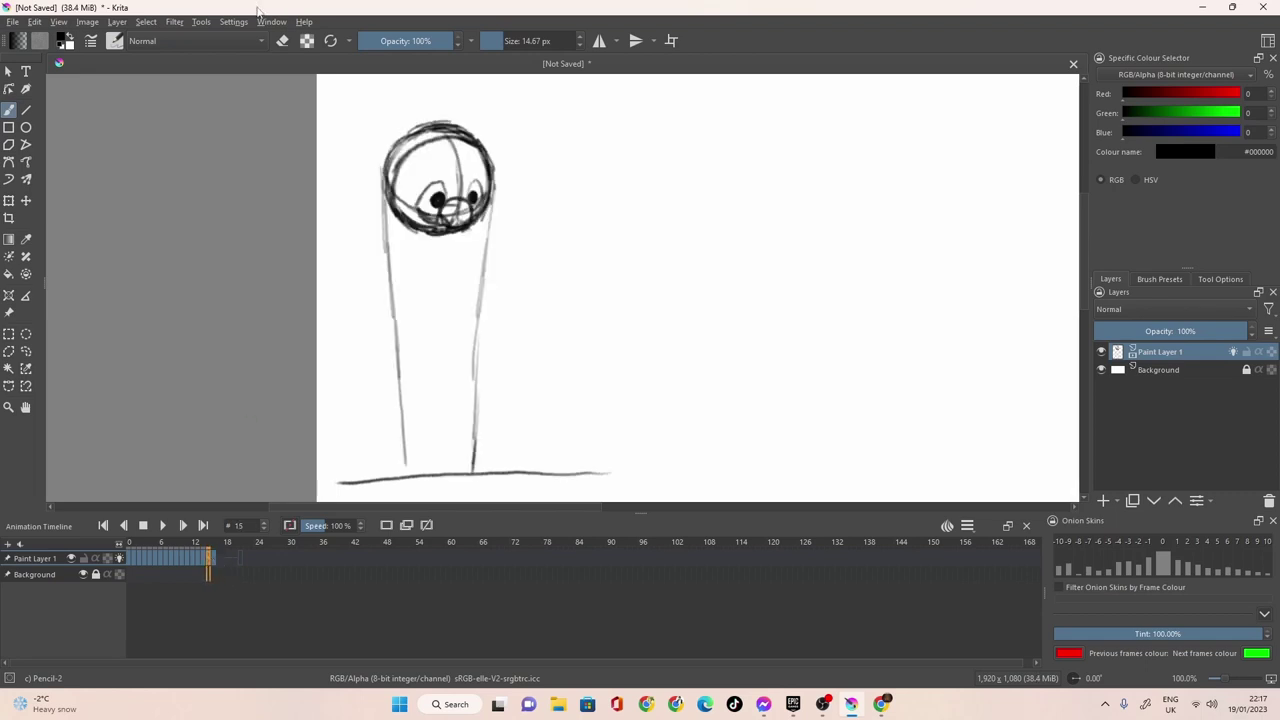
click(282, 40)
drag(505, 46, 509, 44)
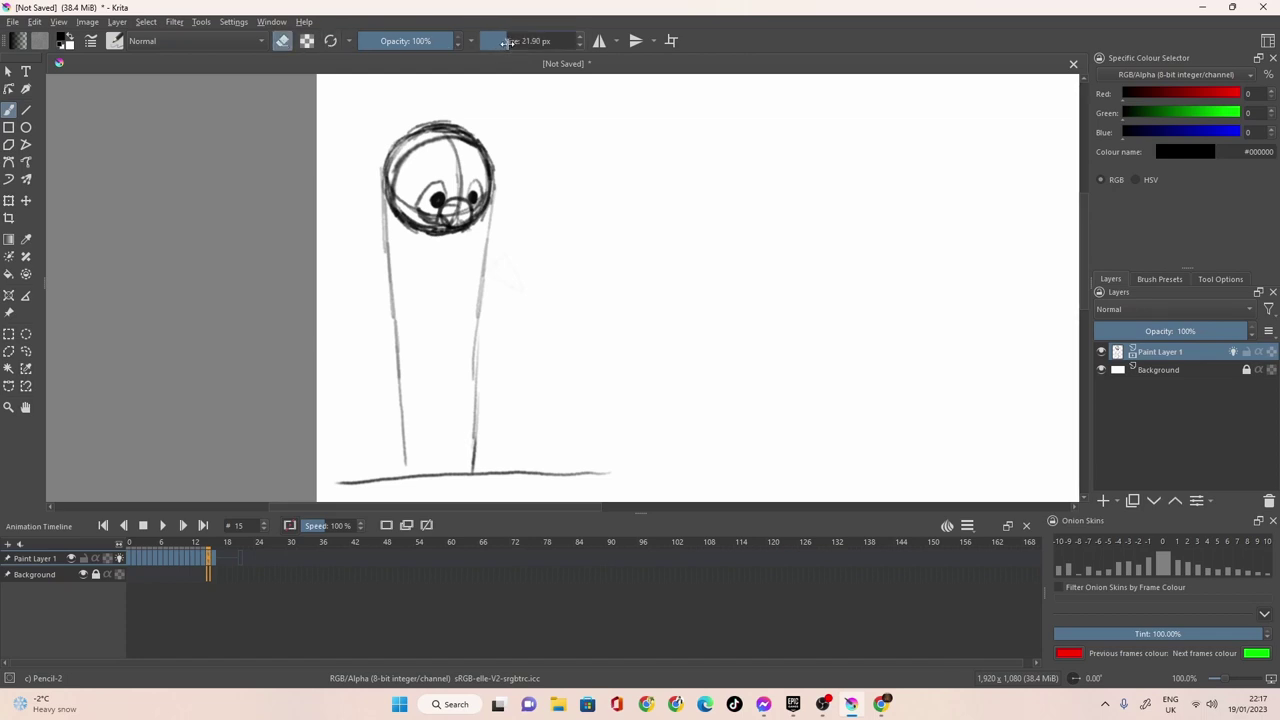
mouse_move(316, 256)
mouse_down()
mouse_move(370, 355)
mouse_move(392, 298)
mouse_move(409, 414)
mouse_up()
mouse_move(374, 253)
mouse_down()
mouse_move(370, 206)
mouse_move(413, 439)
mouse_move(403, 454)
mouse_move(457, 427)
mouse_move(464, 455)
mouse_move(487, 375)
mouse_move(478, 317)
mouse_move(464, 330)
mouse_move(469, 289)
mouse_move(518, 185)
mouse_move(482, 341)
mouse_move(491, 416)
mouse_move(470, 460)
mouse_move(461, 368)
mouse_up()
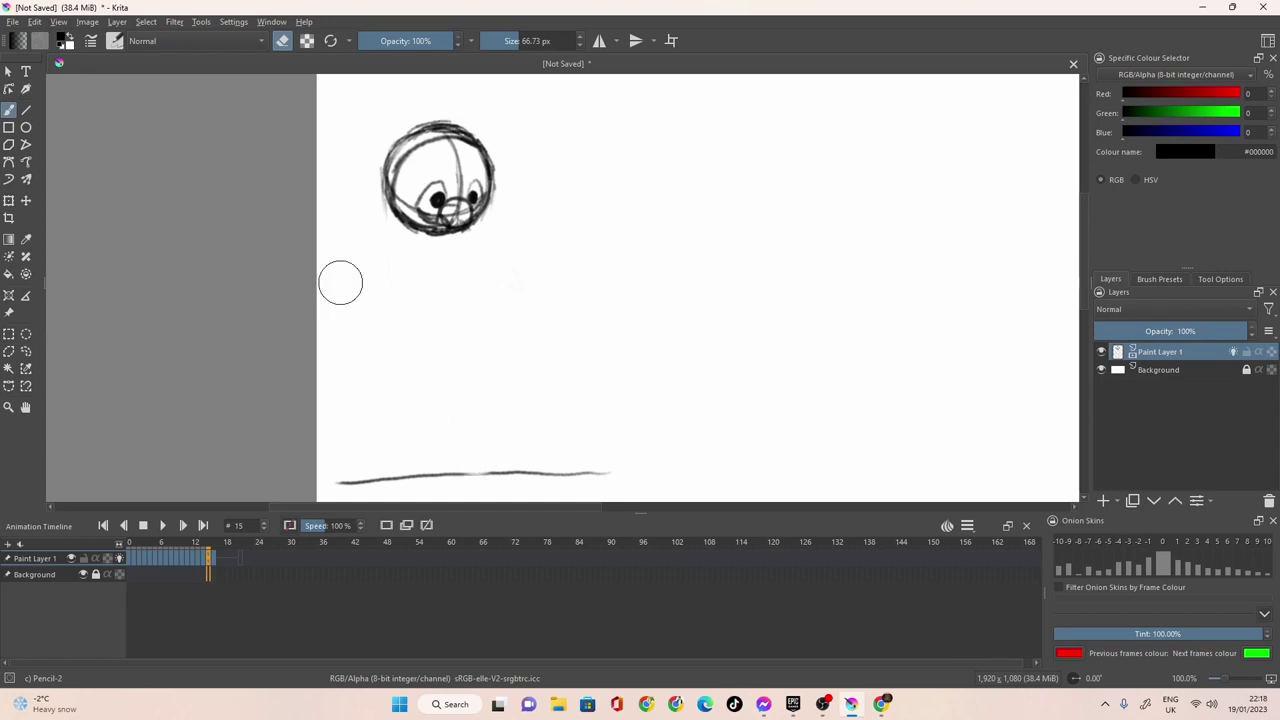
drag(517, 35, 504, 40)
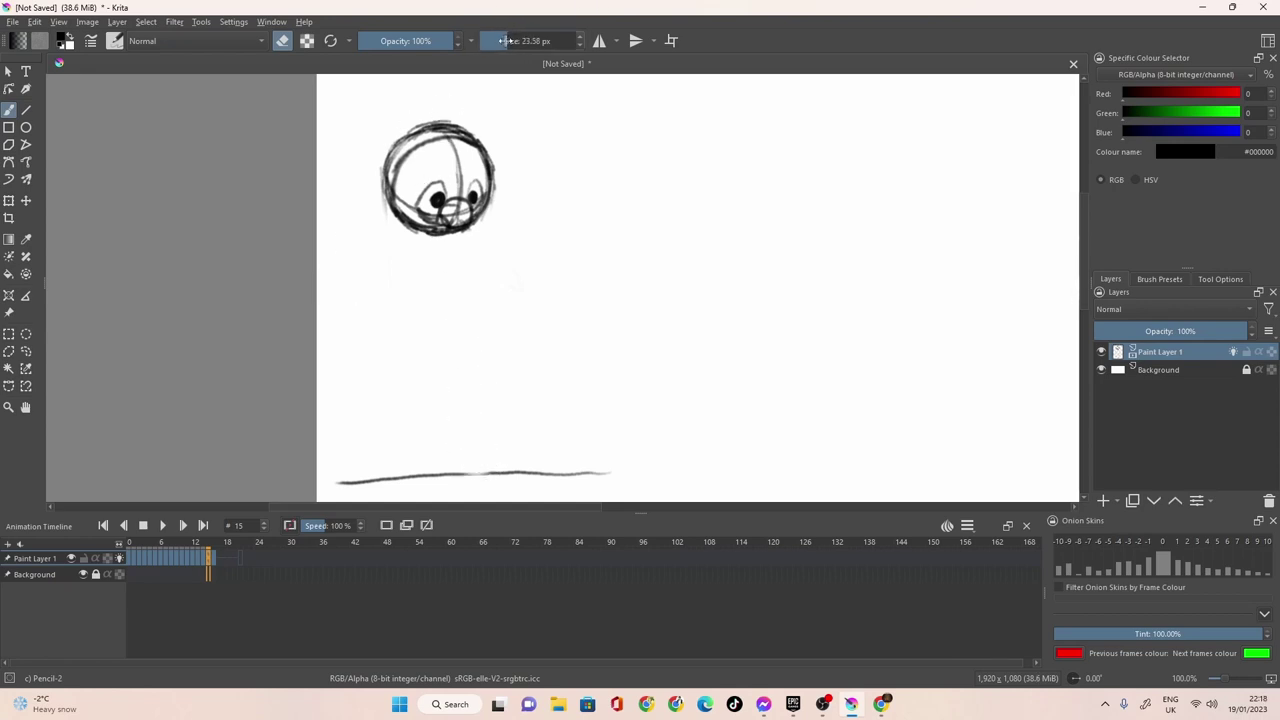
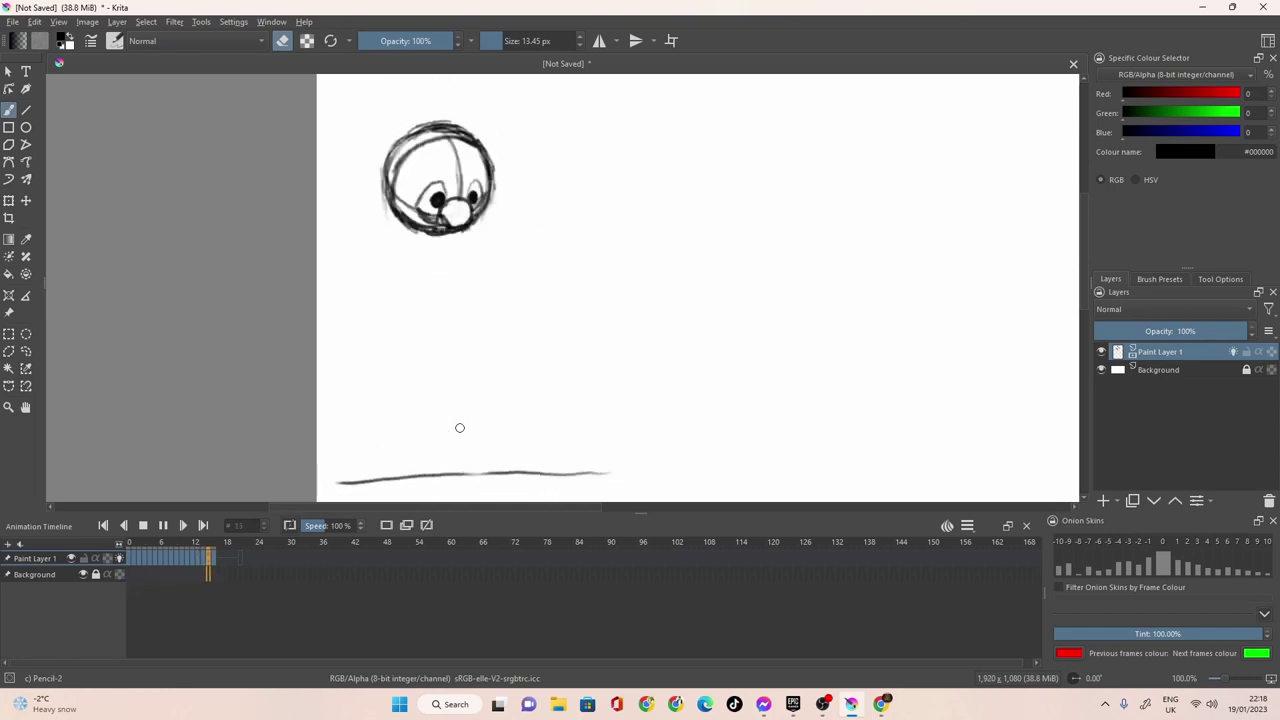
Examine the playing loop across the whole bounce, from the top pose down to the ground contact.
scroll(480, 425, down, 2)
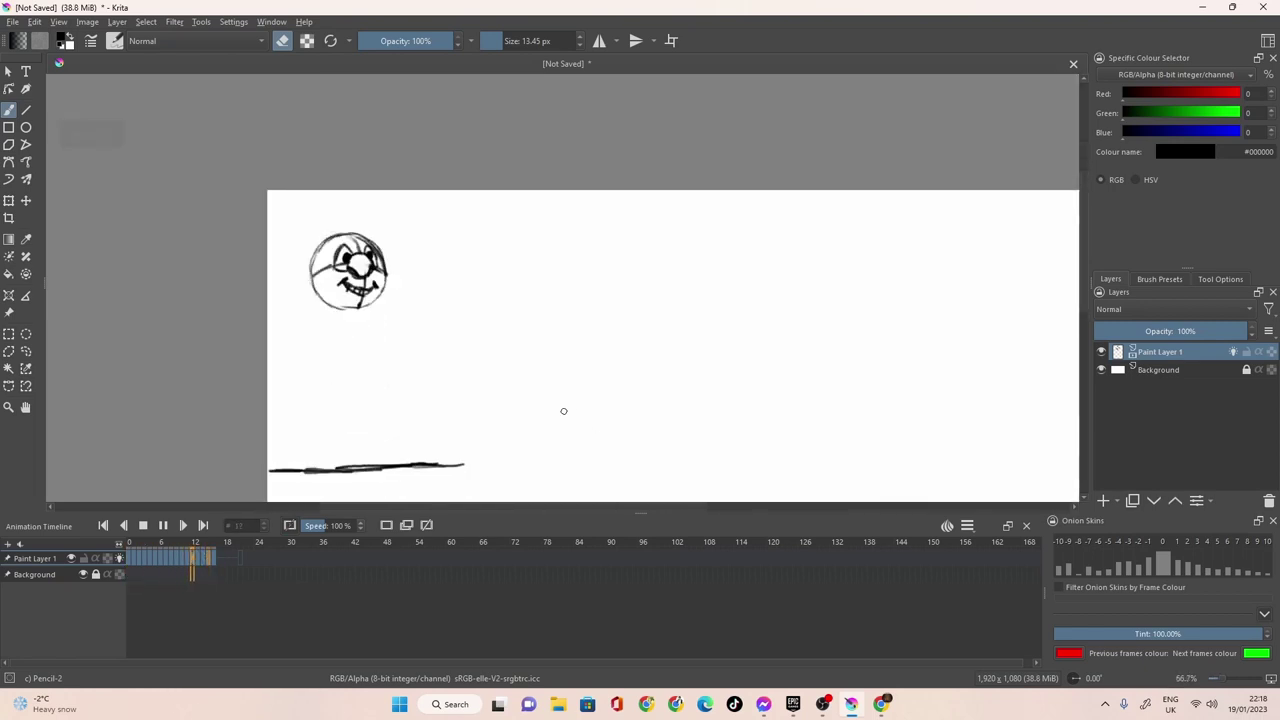
scroll(703, 337, up, 1)
drag(713, 286, 680, 251)
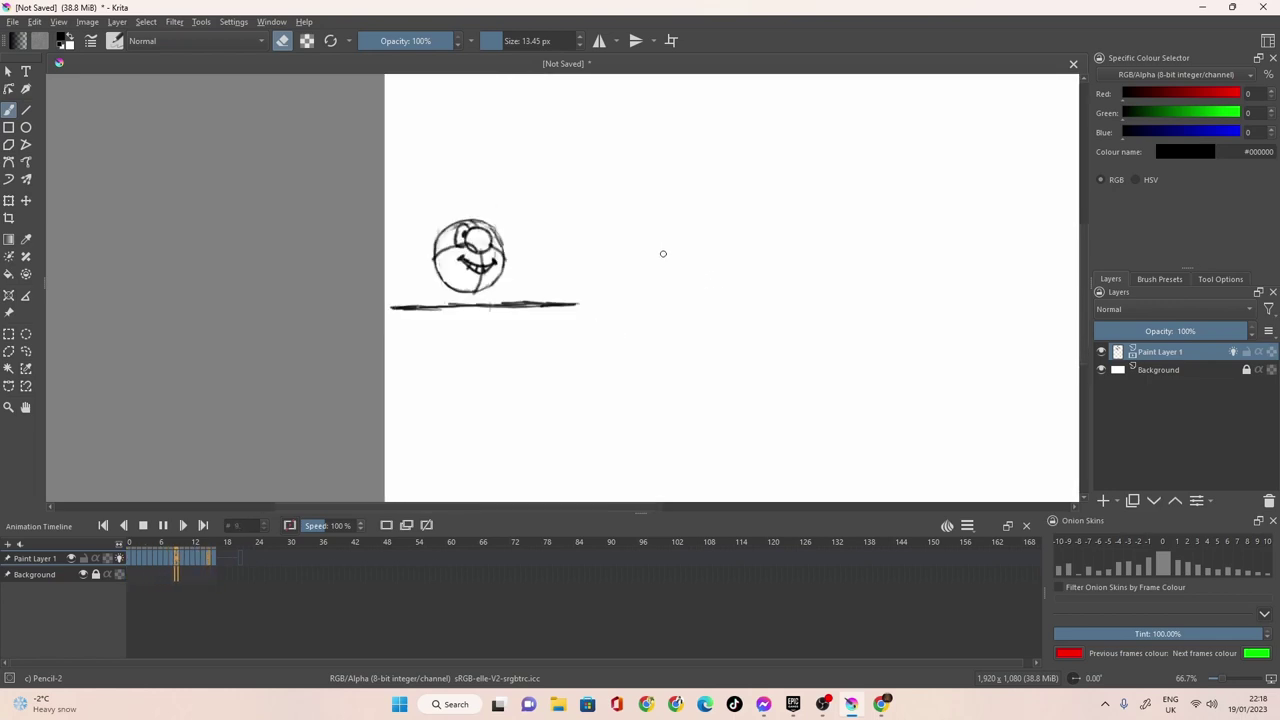
scroll(663, 250, down, 1)
scroll(663, 250, up, 1)
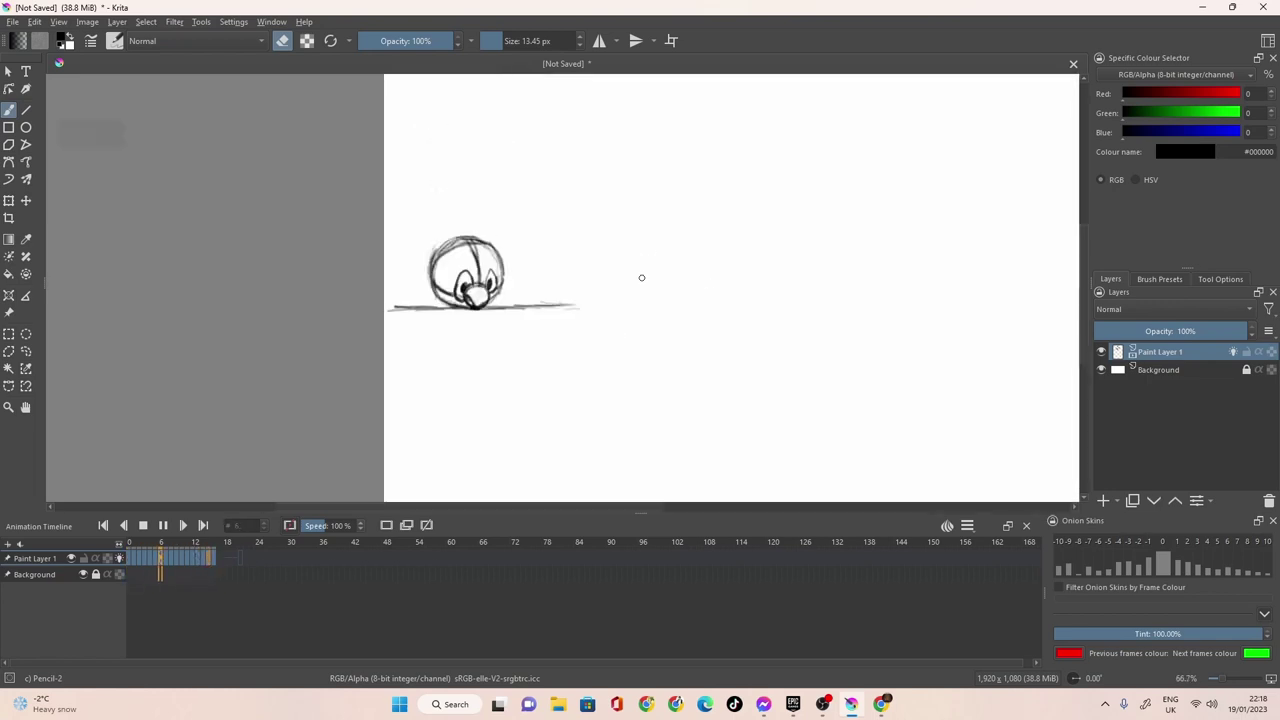
drag(666, 243, 659, 296)
scroll(660, 280, up, 2)
scroll(656, 277, down, 2)
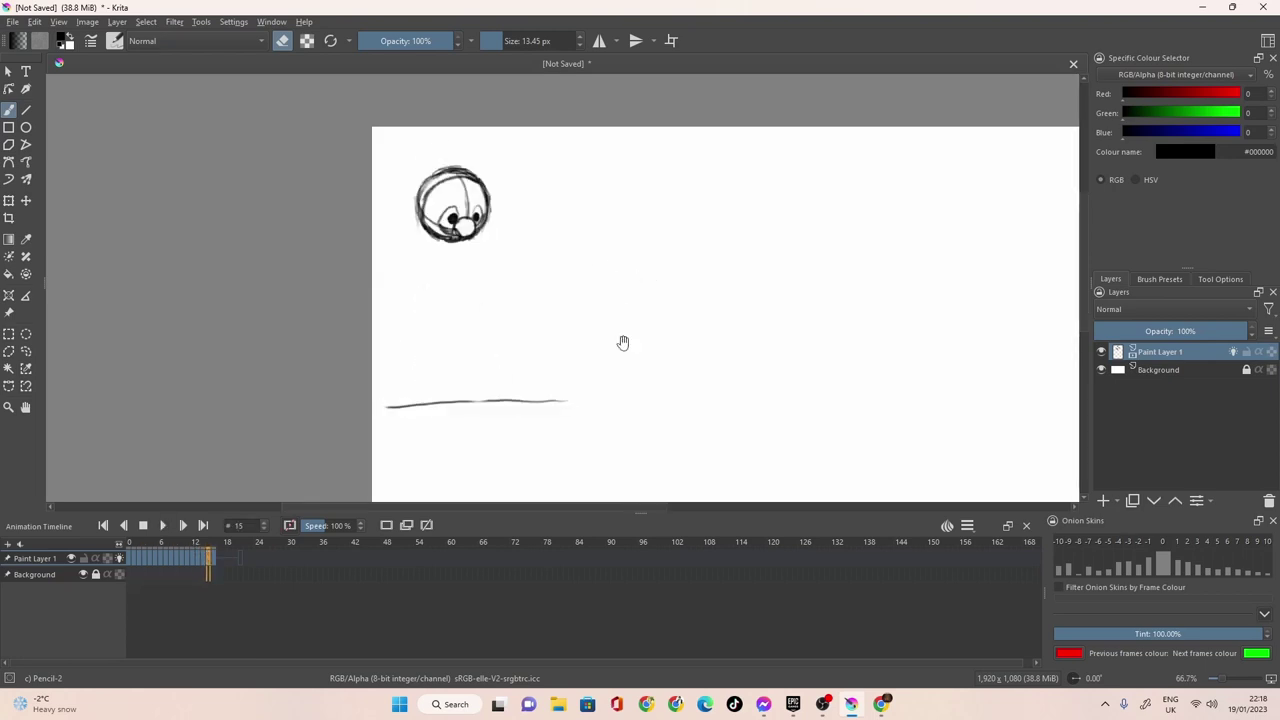
Play the loop and compare the head poses at frames 2, 3 and 16.
drag(623, 343, 587, 328)
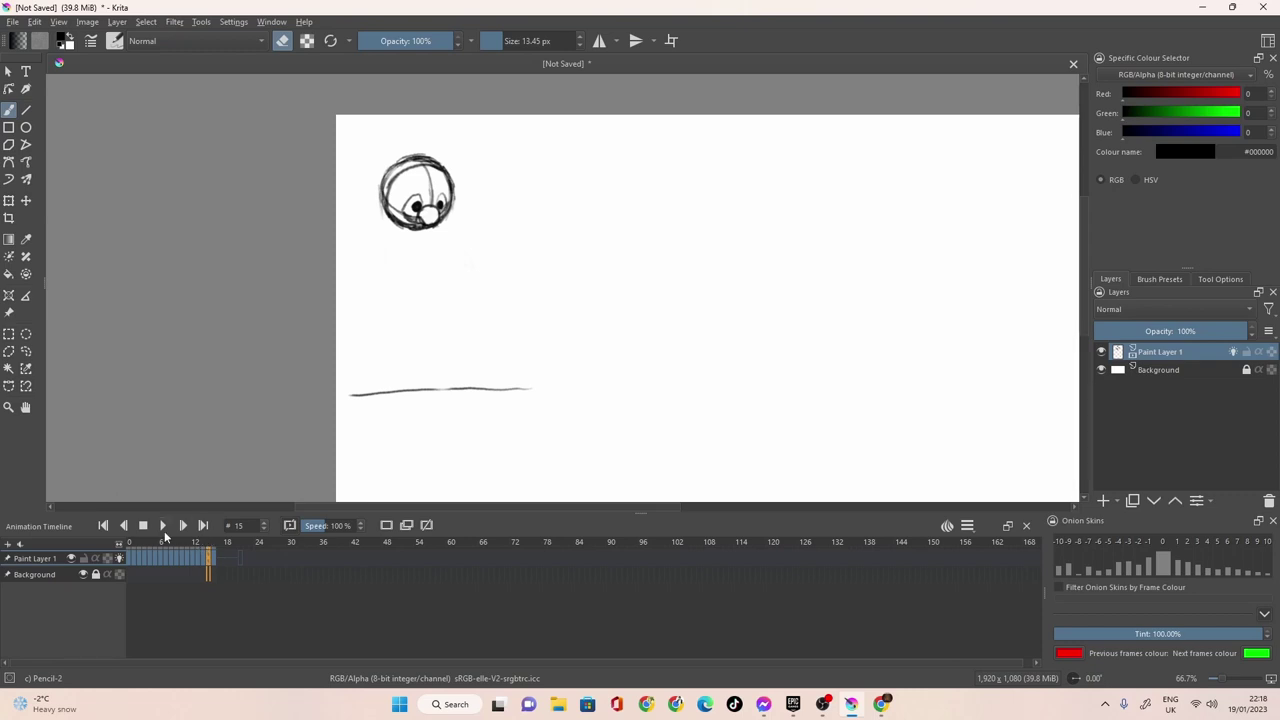
click(162, 525)
click(144, 526)
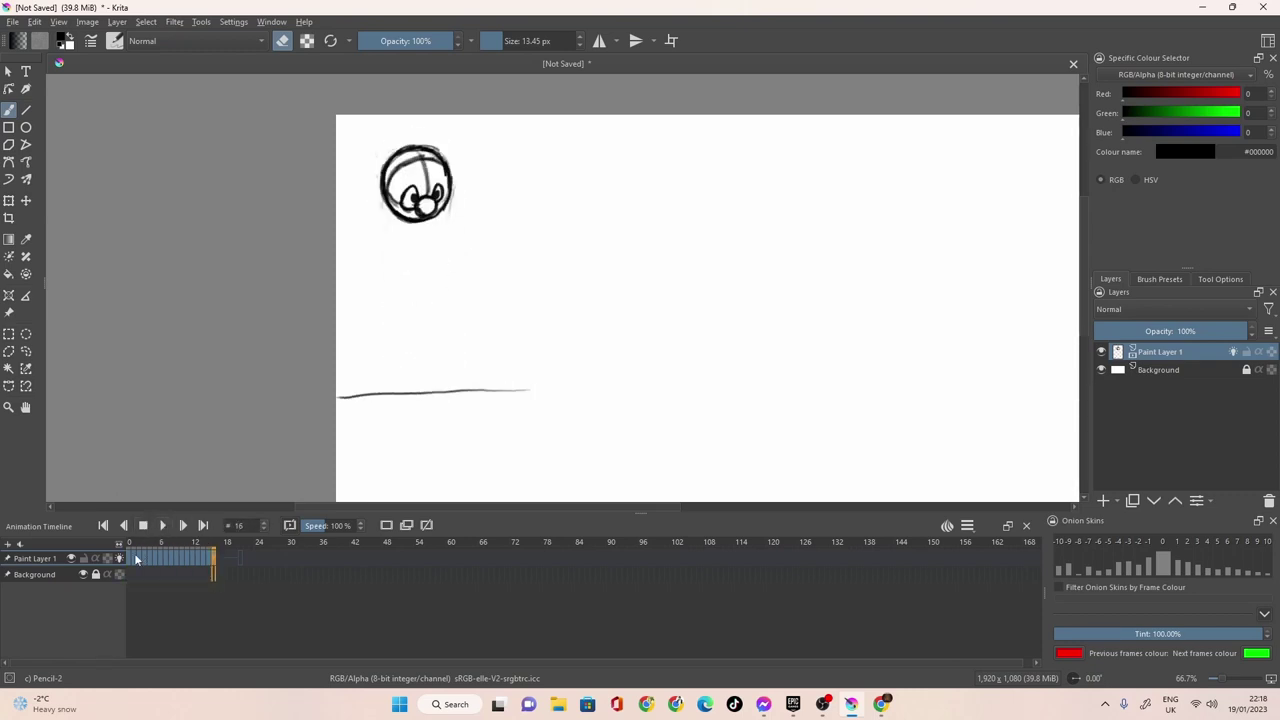
click(141, 558)
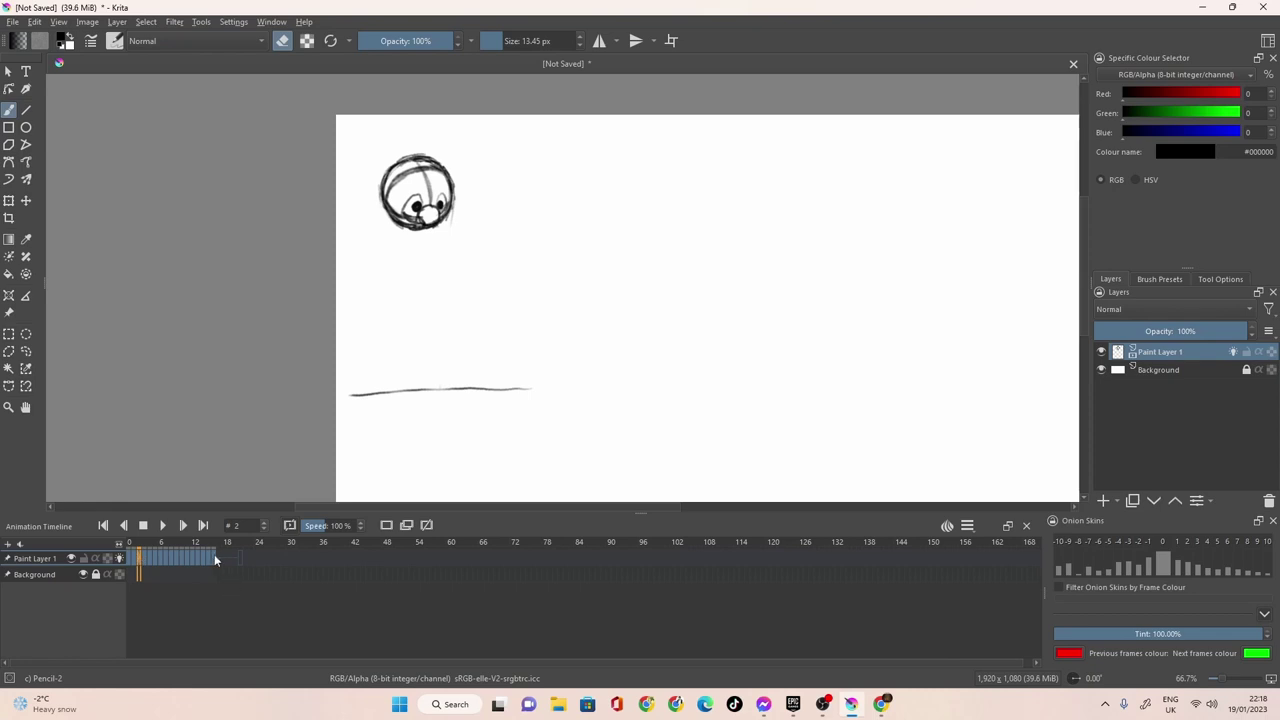
click(213, 557)
click(142, 558)
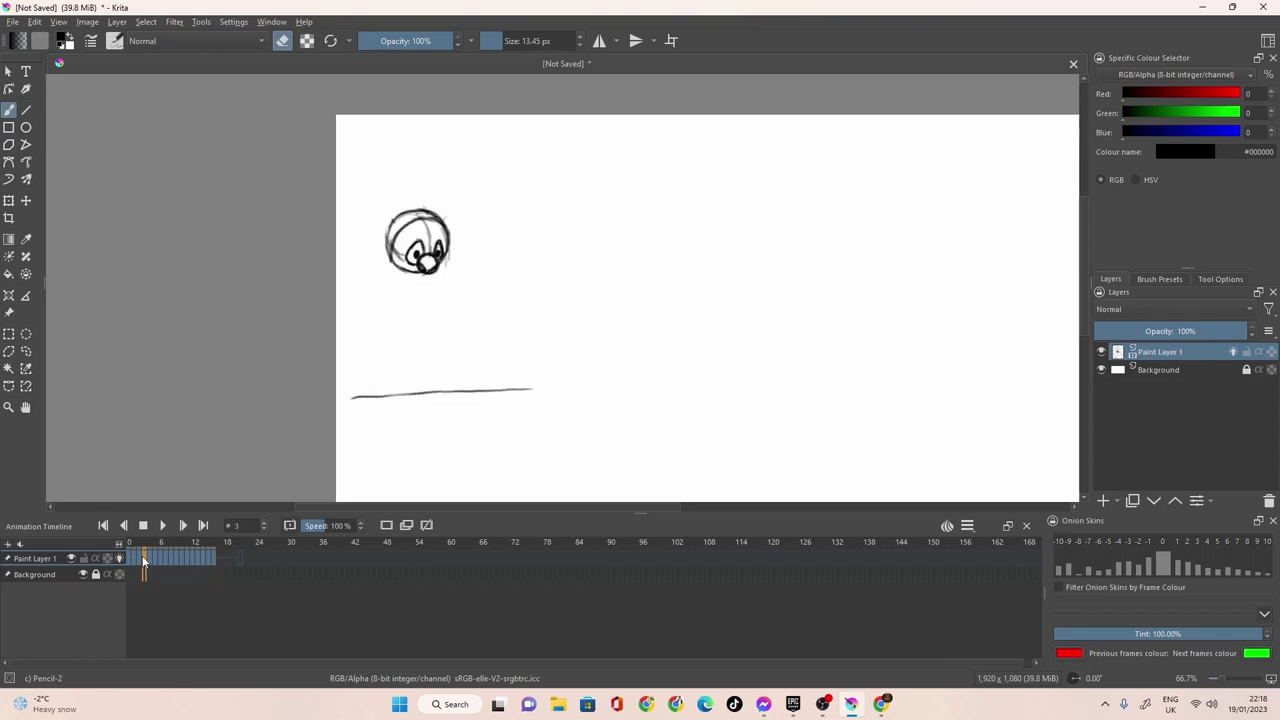
click(141, 558)
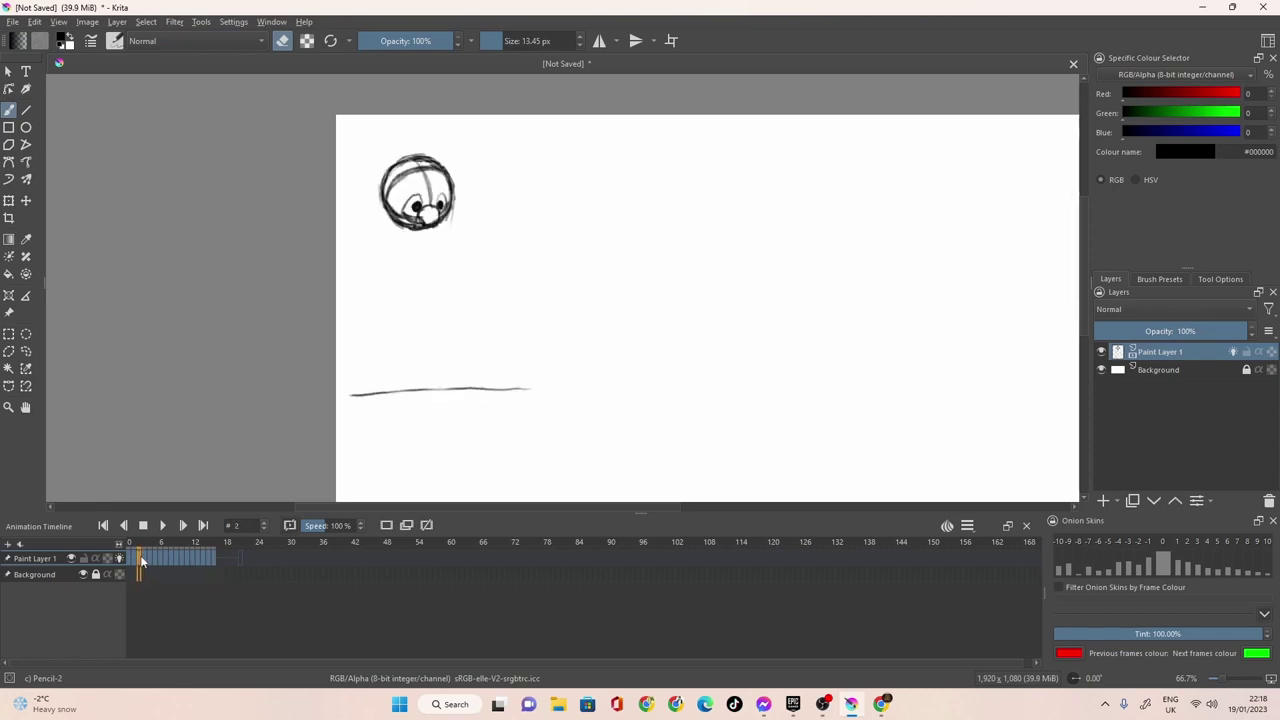
click(213, 556)
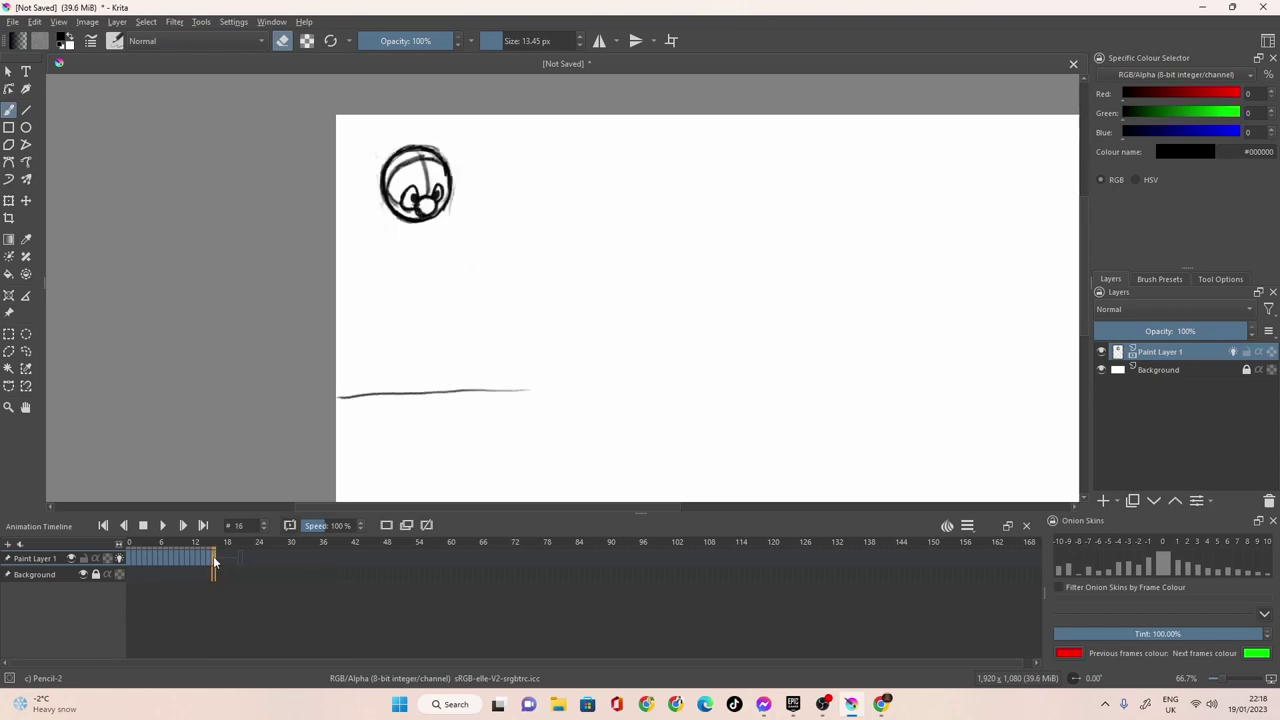
Copy the head keyframe at frame 3 of Paint Layer 1 and paste it at frame 17.
click(141, 558)
click(143, 558)
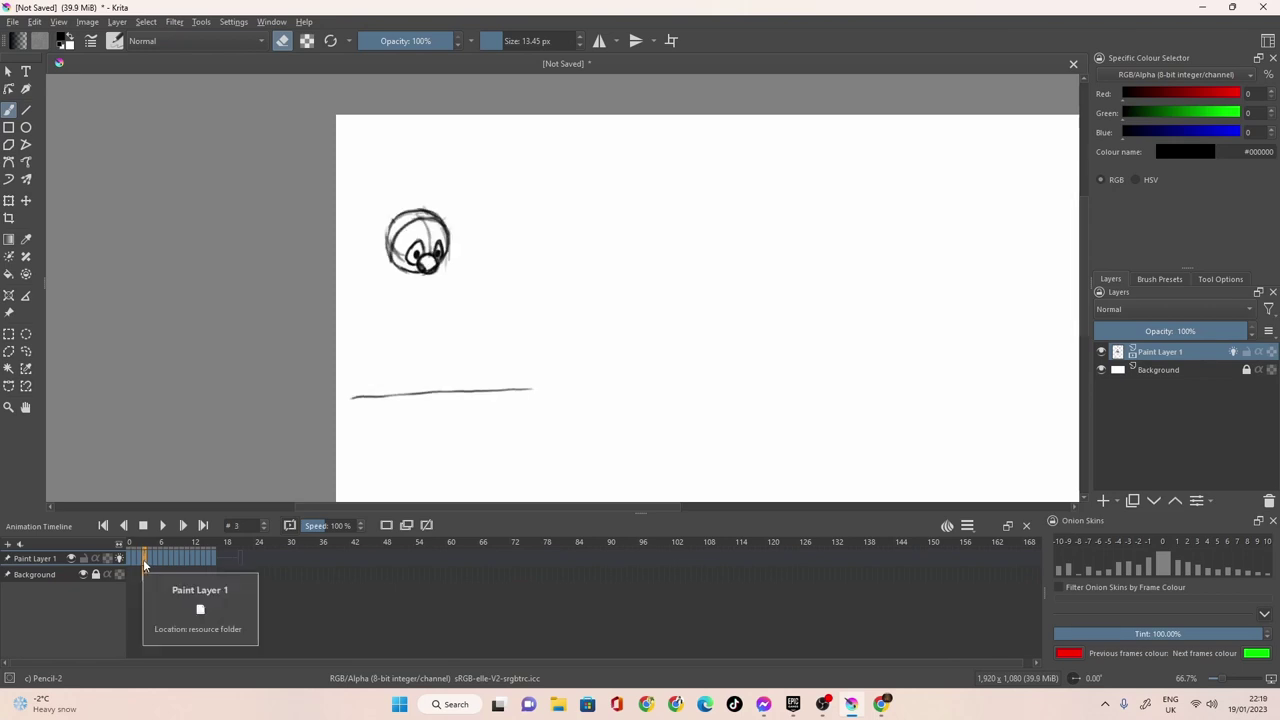
right_click(145, 559)
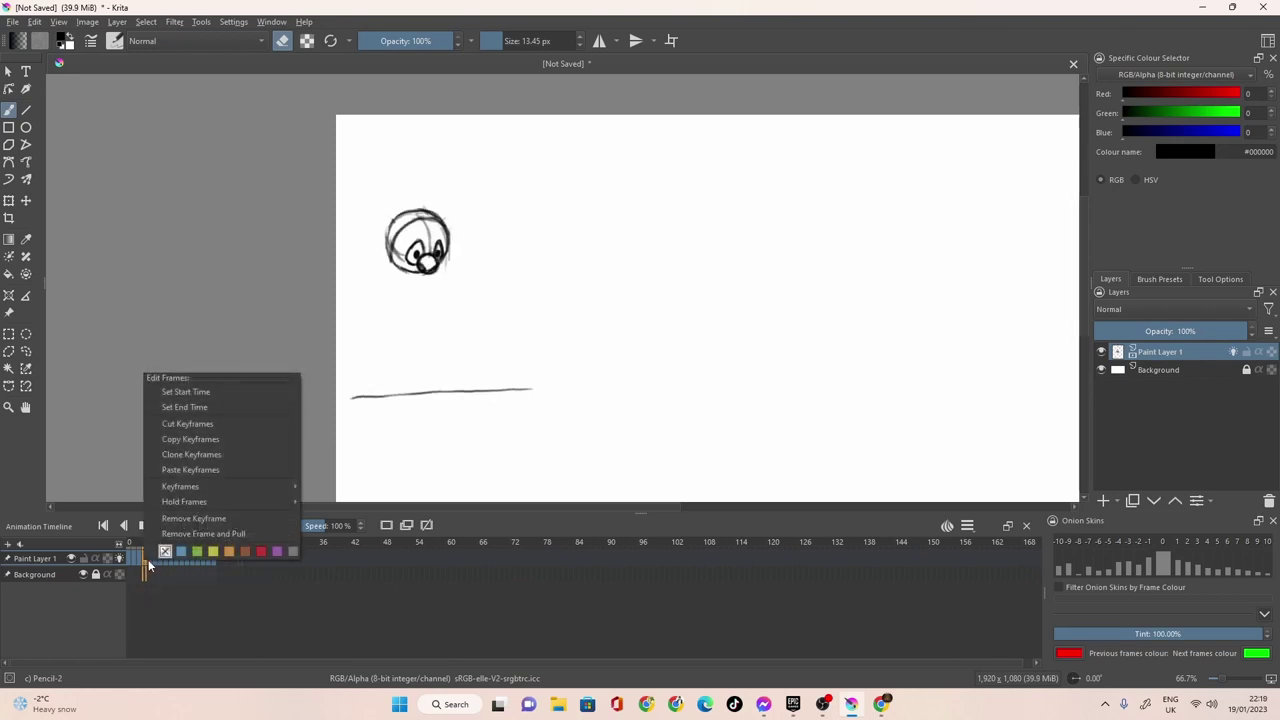
click(227, 442)
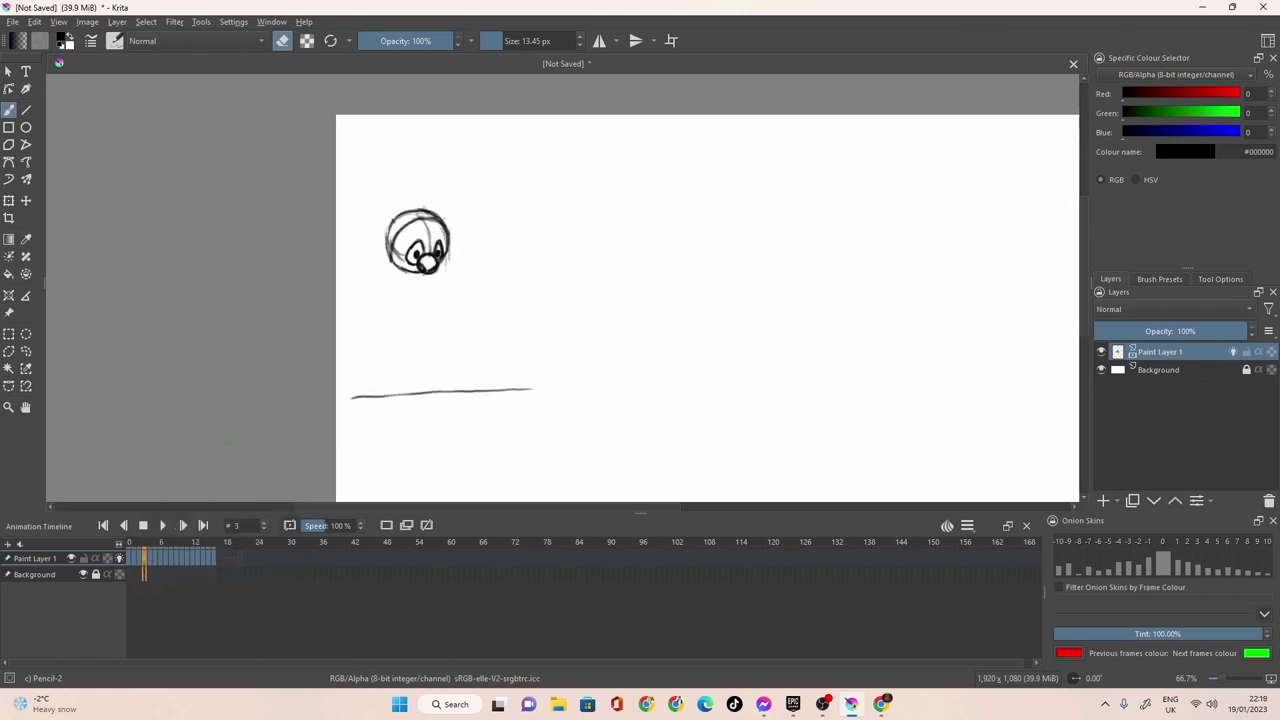
click(218, 557)
right_click(218, 557)
mouse_move(272, 624)
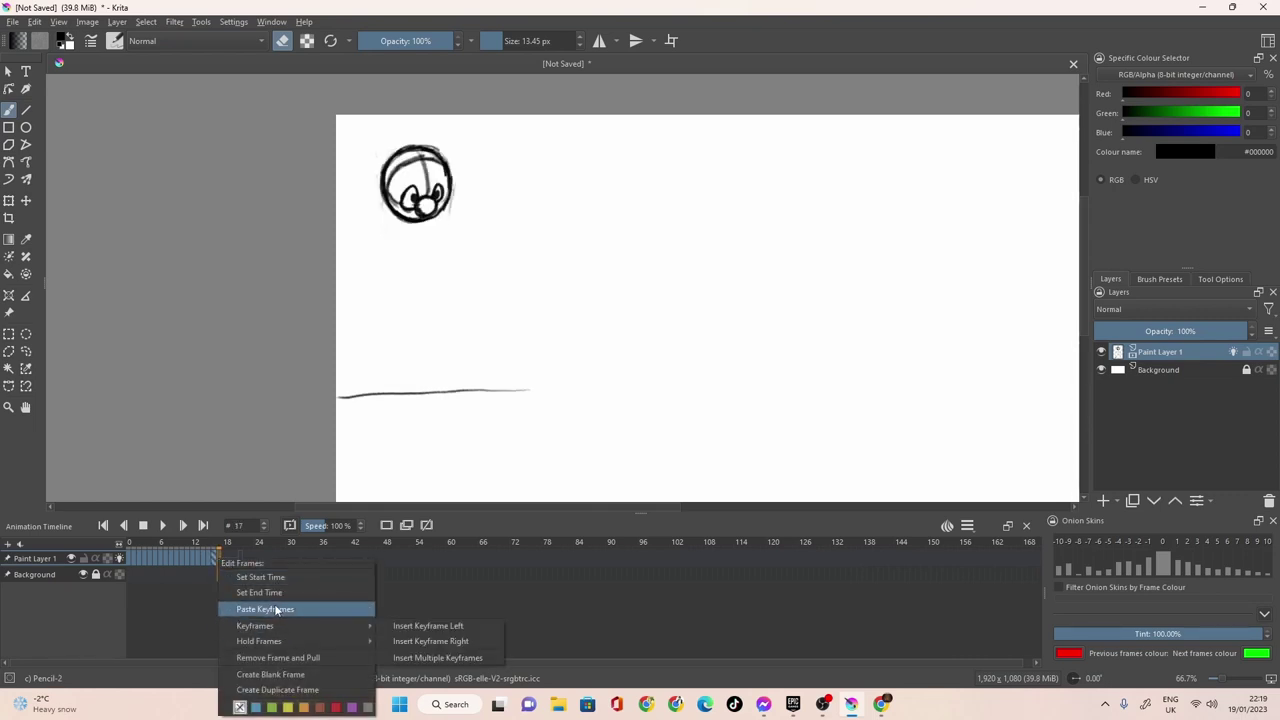
click(266, 609)
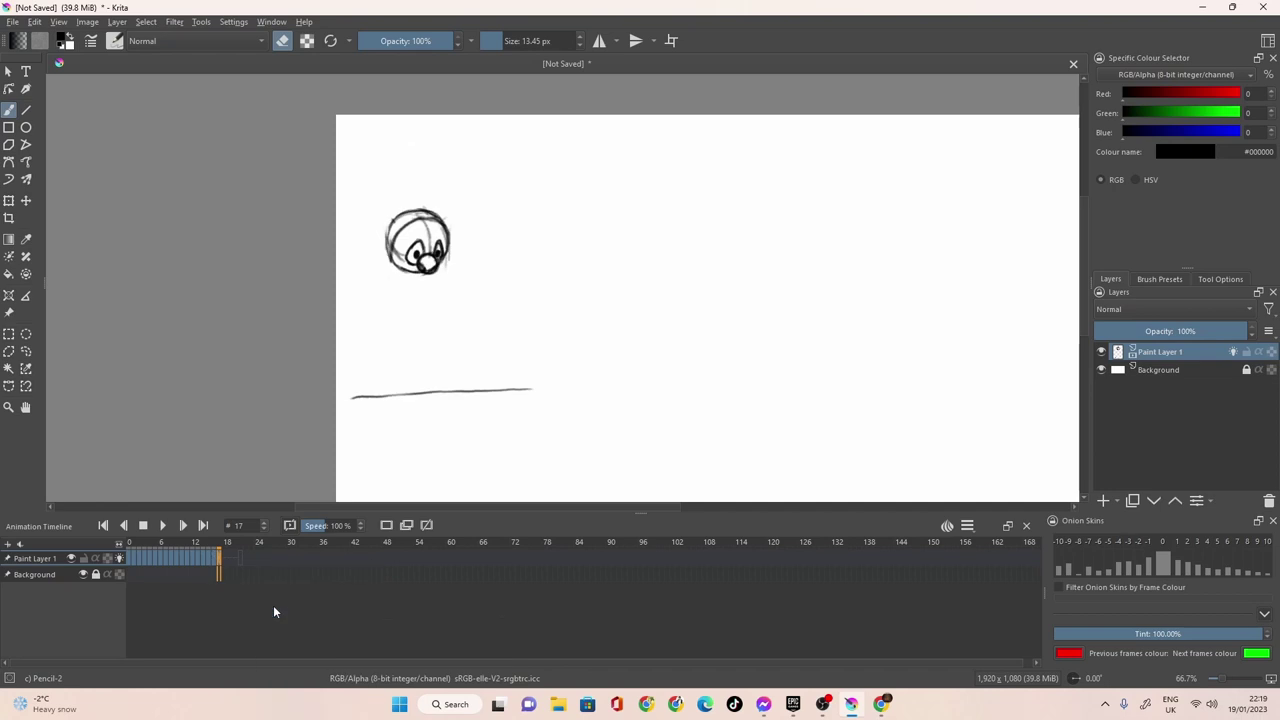
Duplicate the stretched head keyframe from frame 4 onto frame 18 of Paint Layer 1.
click(224, 558)
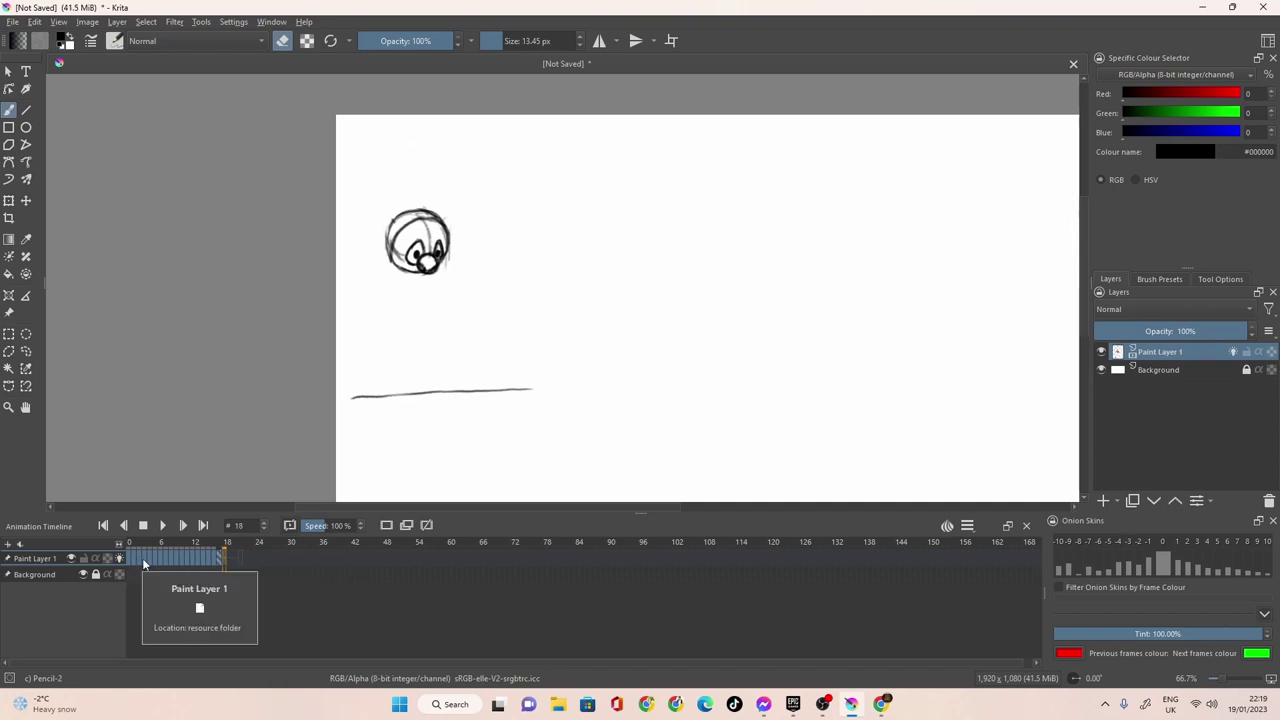
click(149, 556)
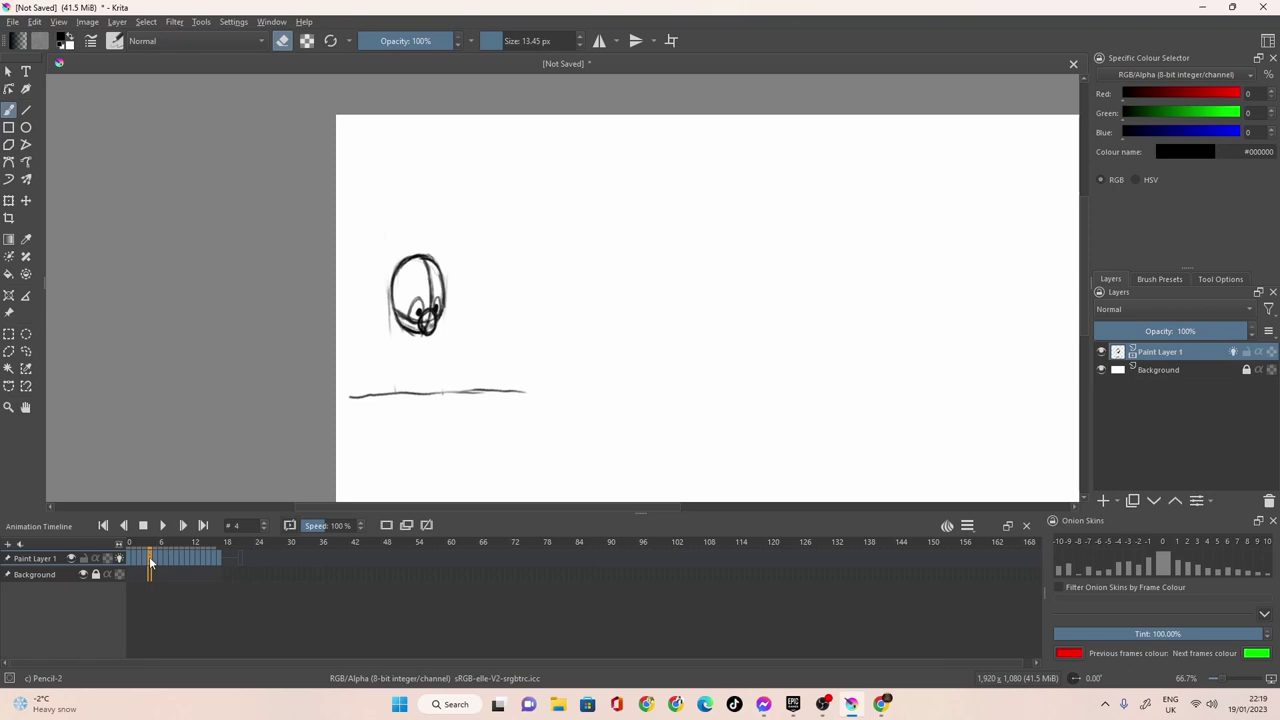
click(146, 560)
click(149, 557)
right_click(150, 557)
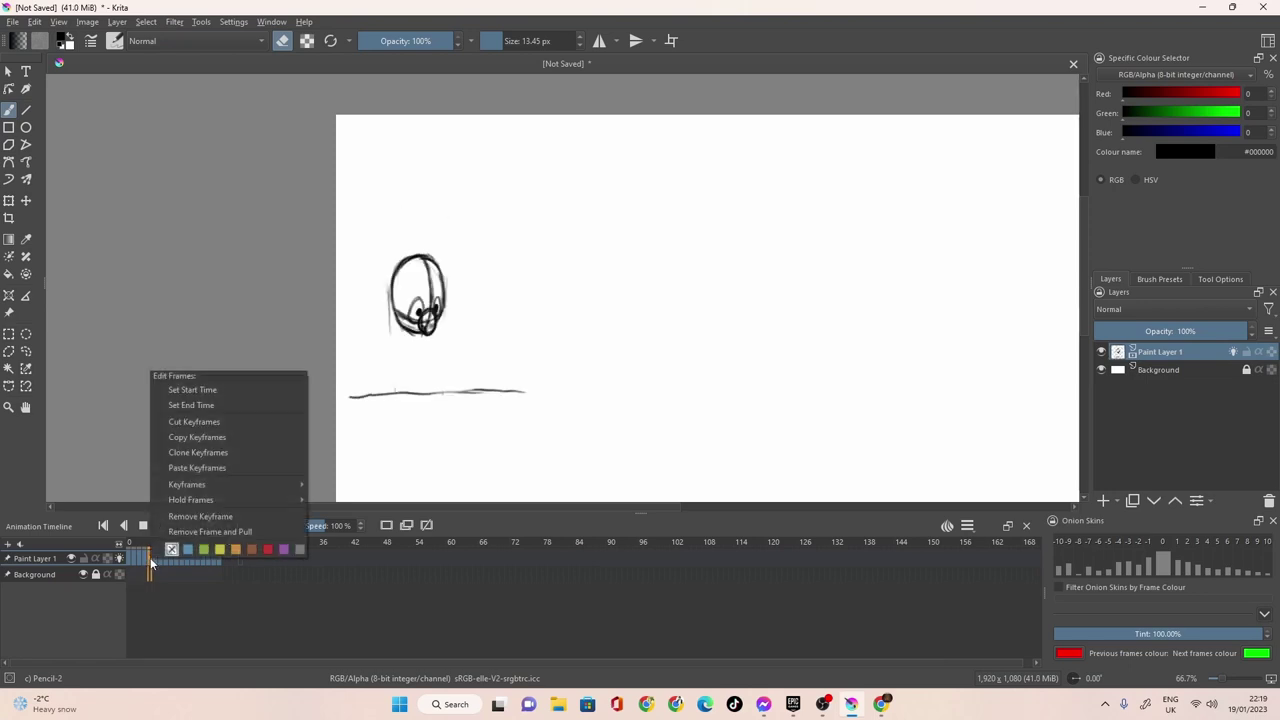
click(214, 452)
click(223, 556)
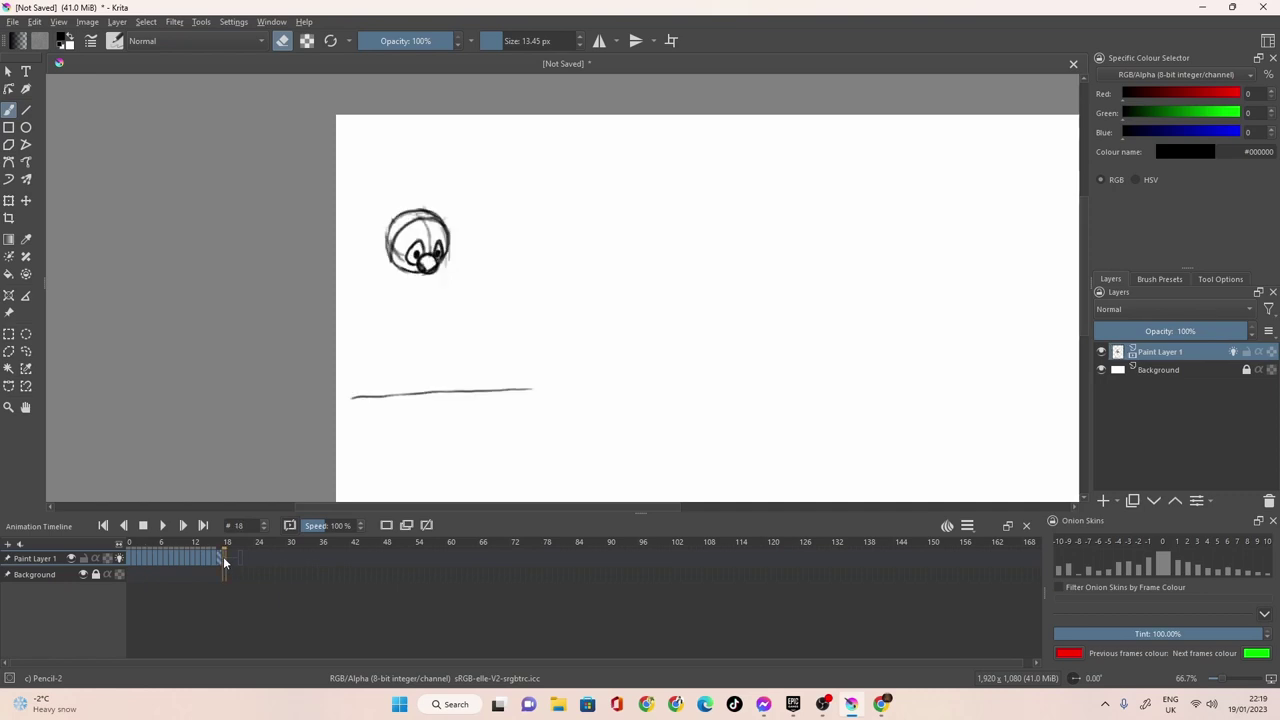
right_click(223, 556)
mouse_move(271, 622)
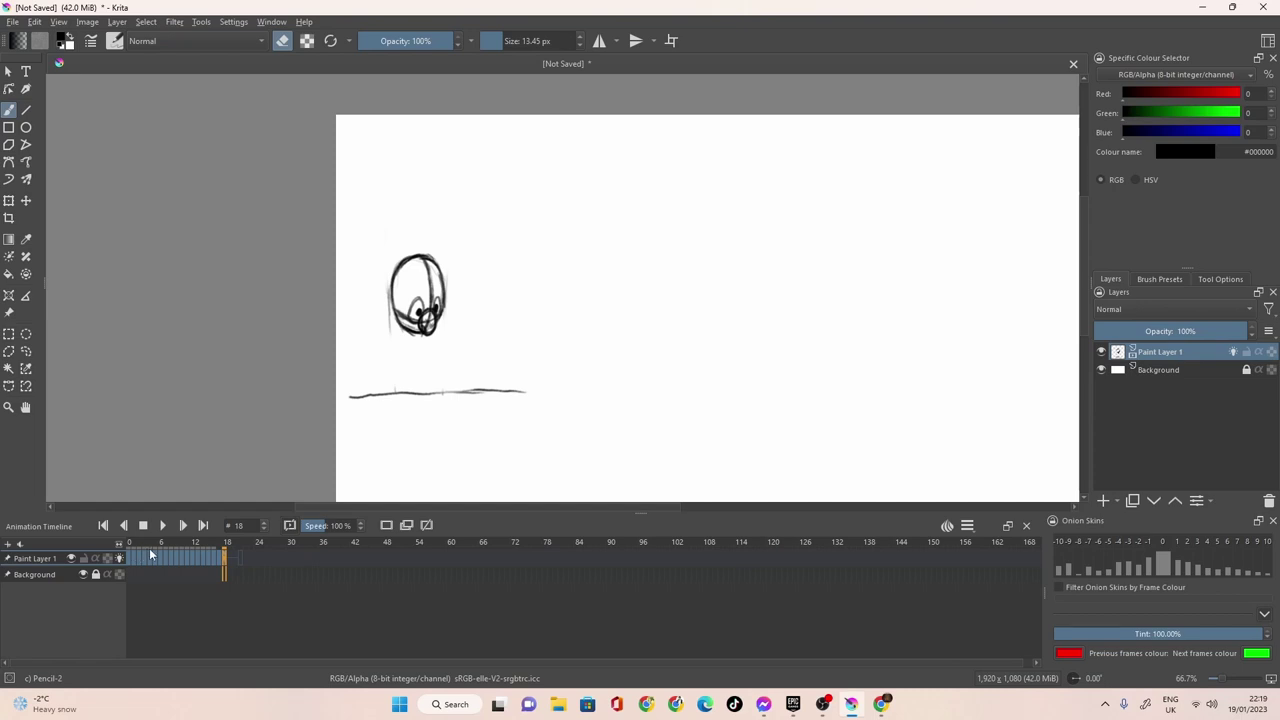
Copy the frame 4 keyframe again and paste it at frame 19.
click(149, 551)
right_click(148, 548)
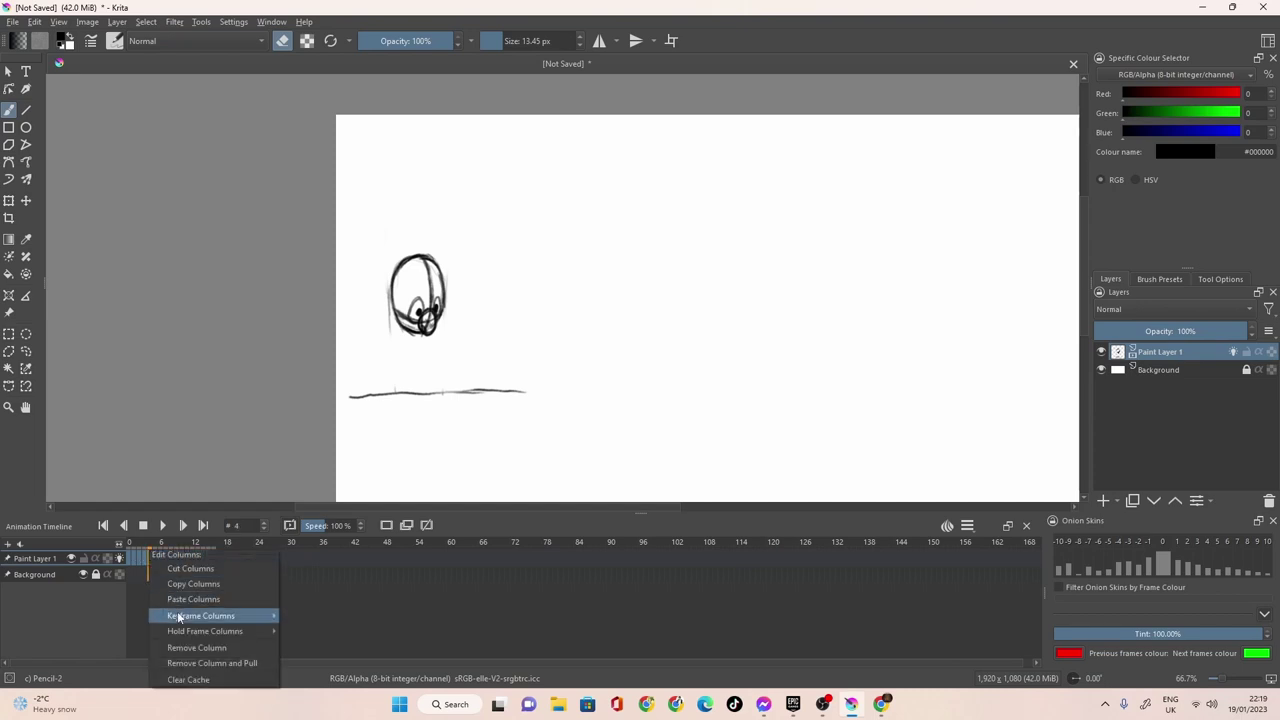
click(197, 584)
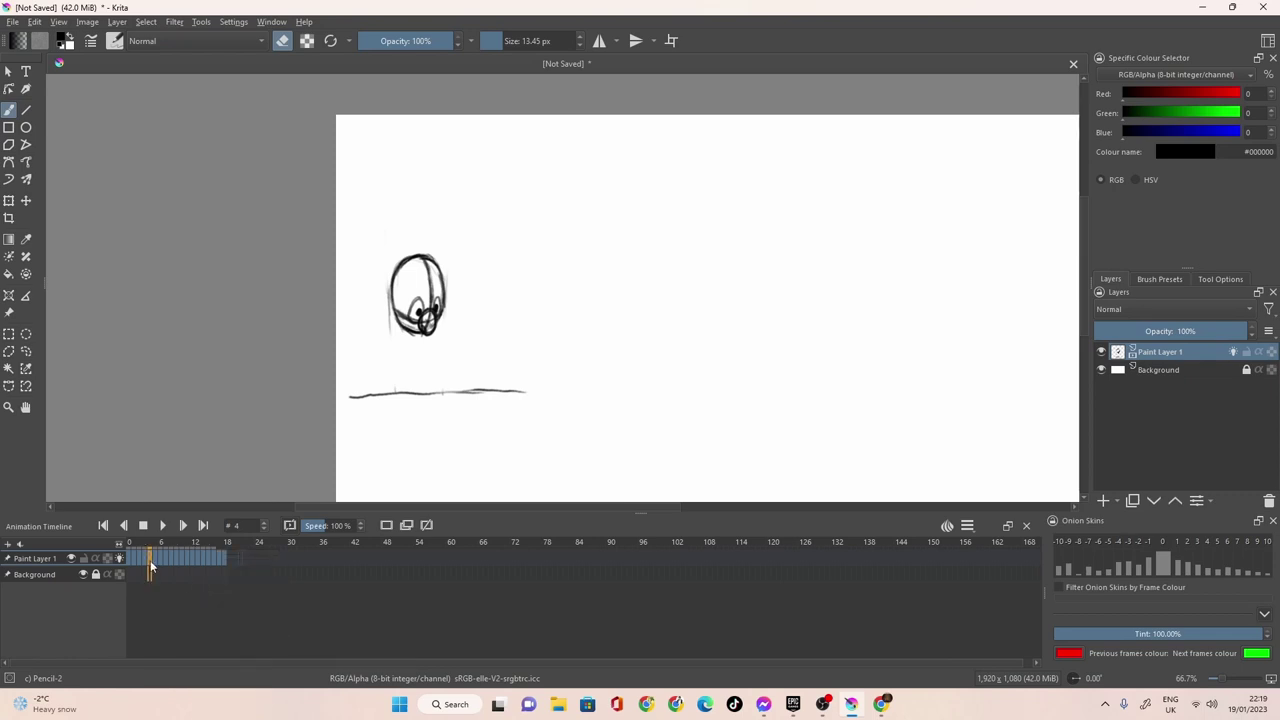
right_click(151, 566)
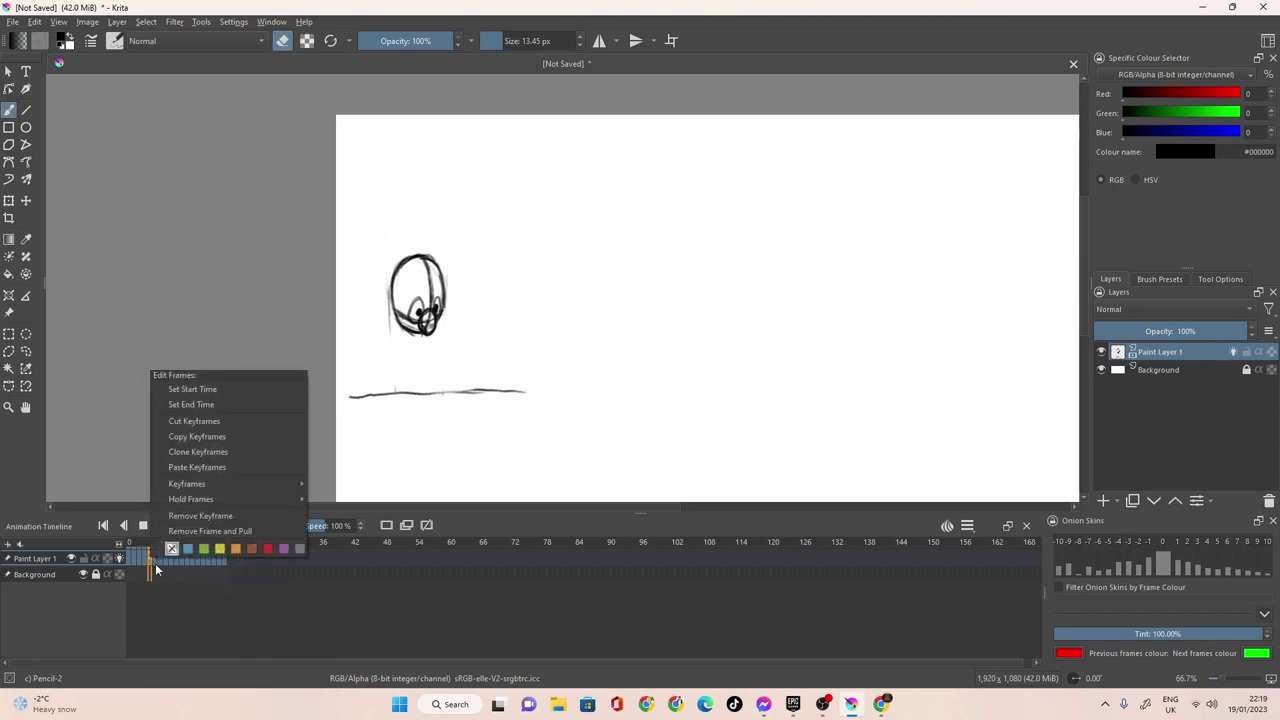
click(217, 432)
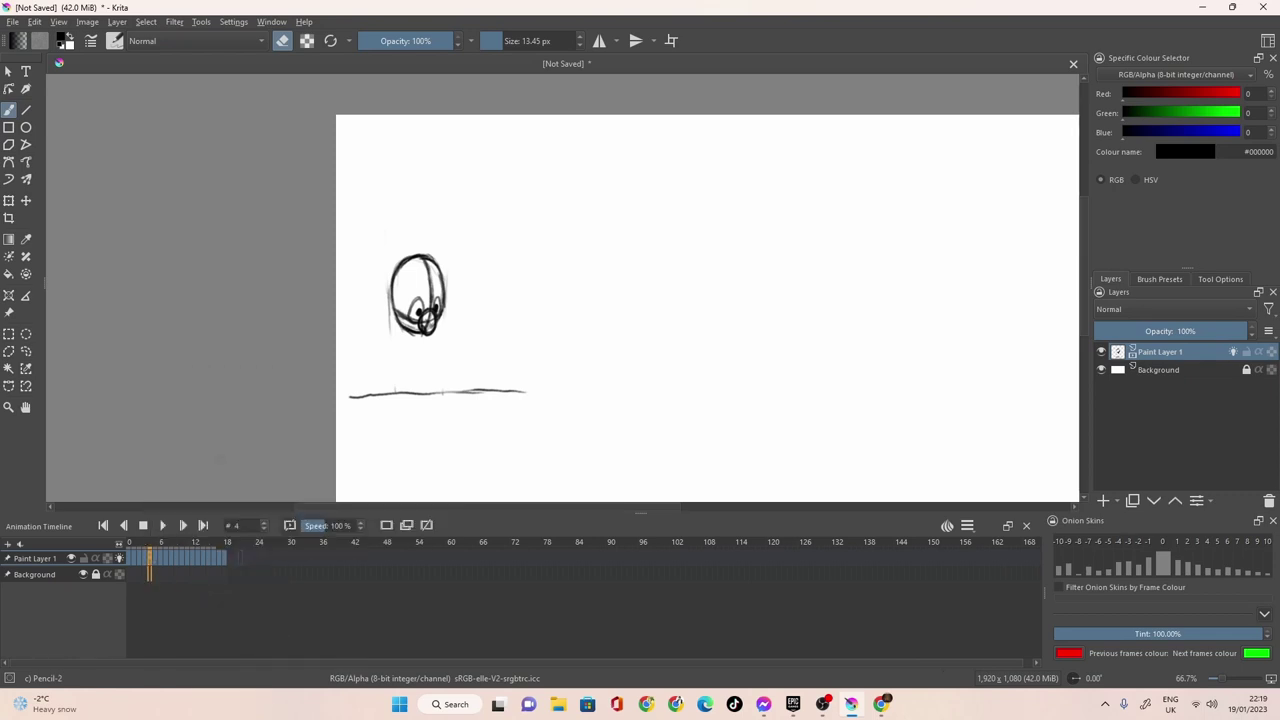
right_click(227, 556)
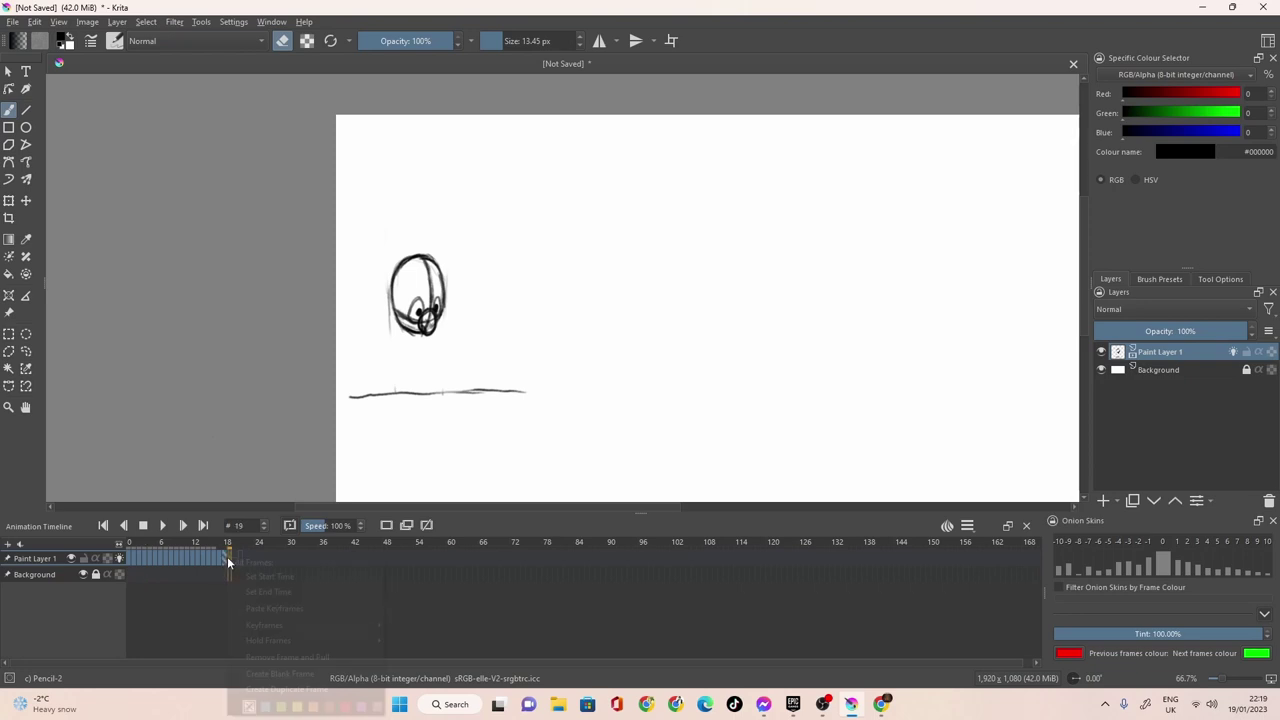
click(279, 610)
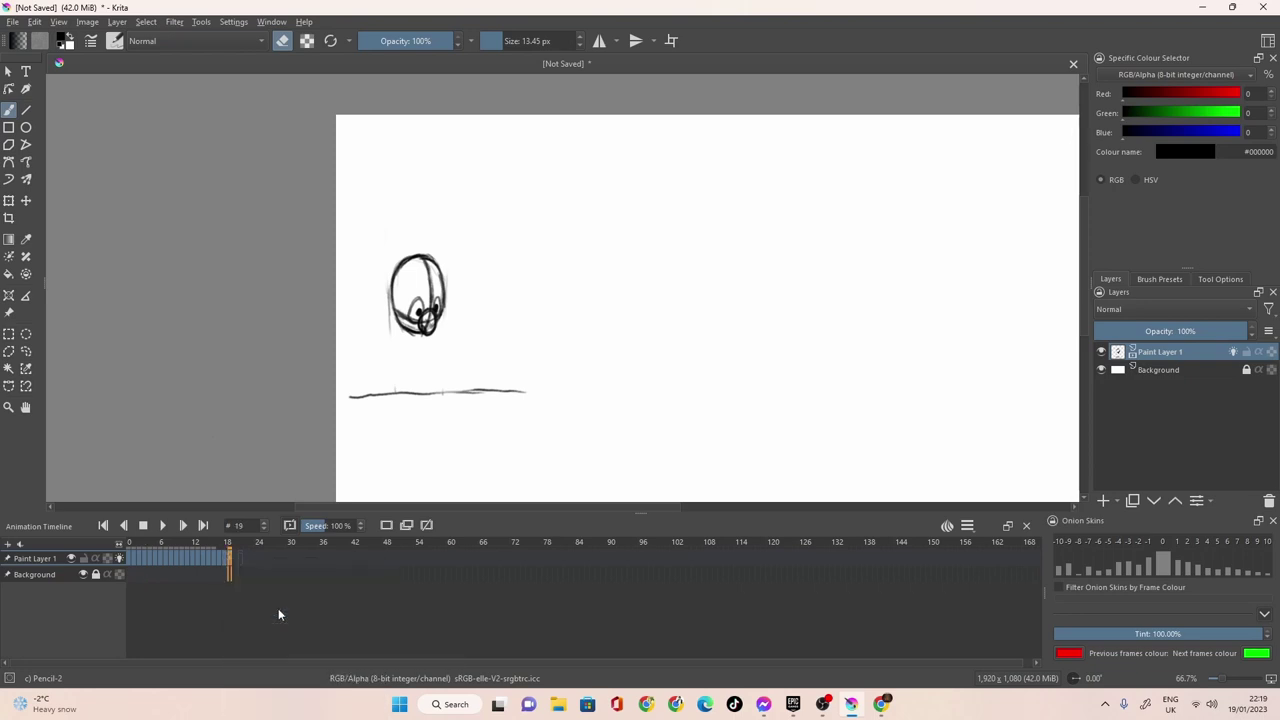
Copy the falling head keyframe at frame 5 and paste it at frame 20.
click(156, 556)
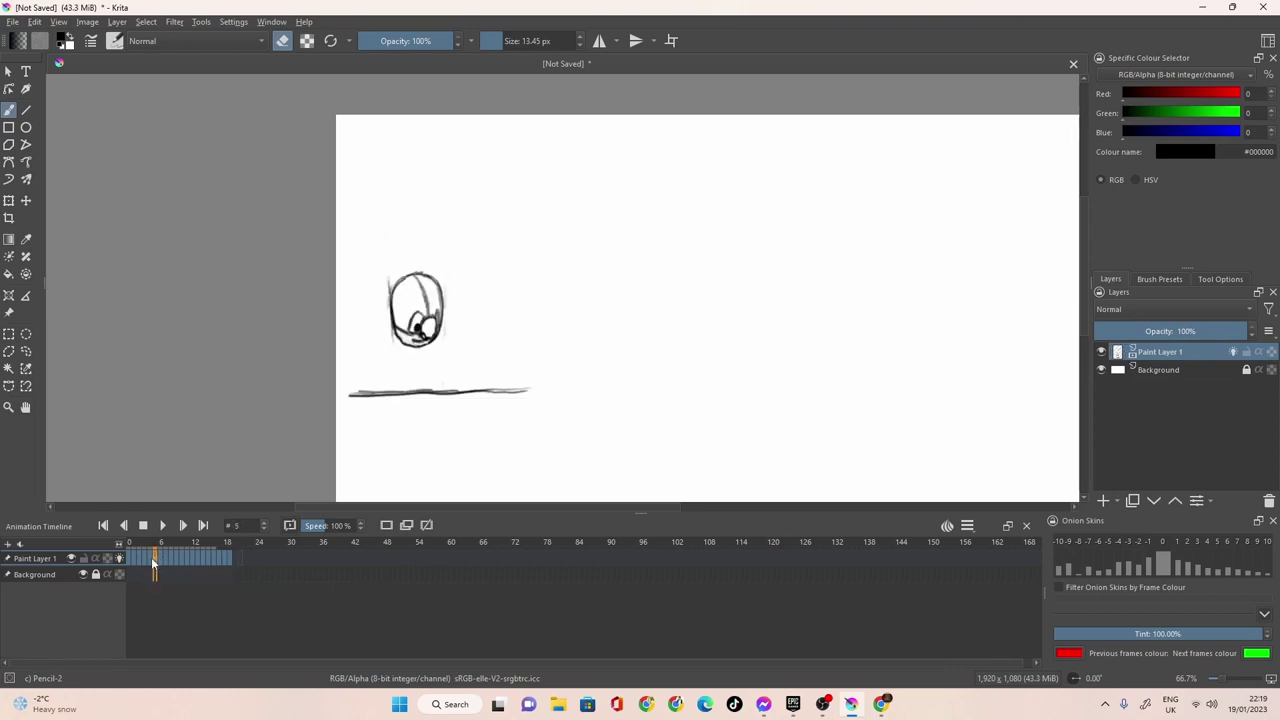
click(151, 557)
click(156, 560)
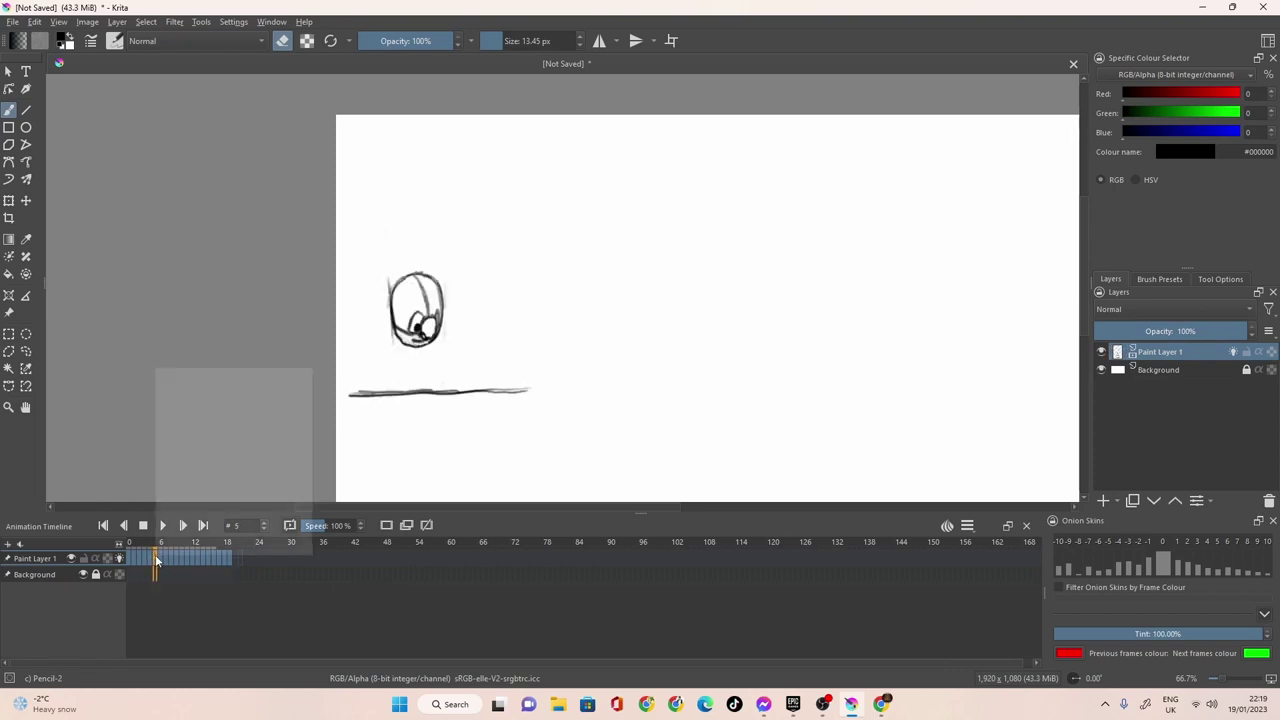
click(220, 437)
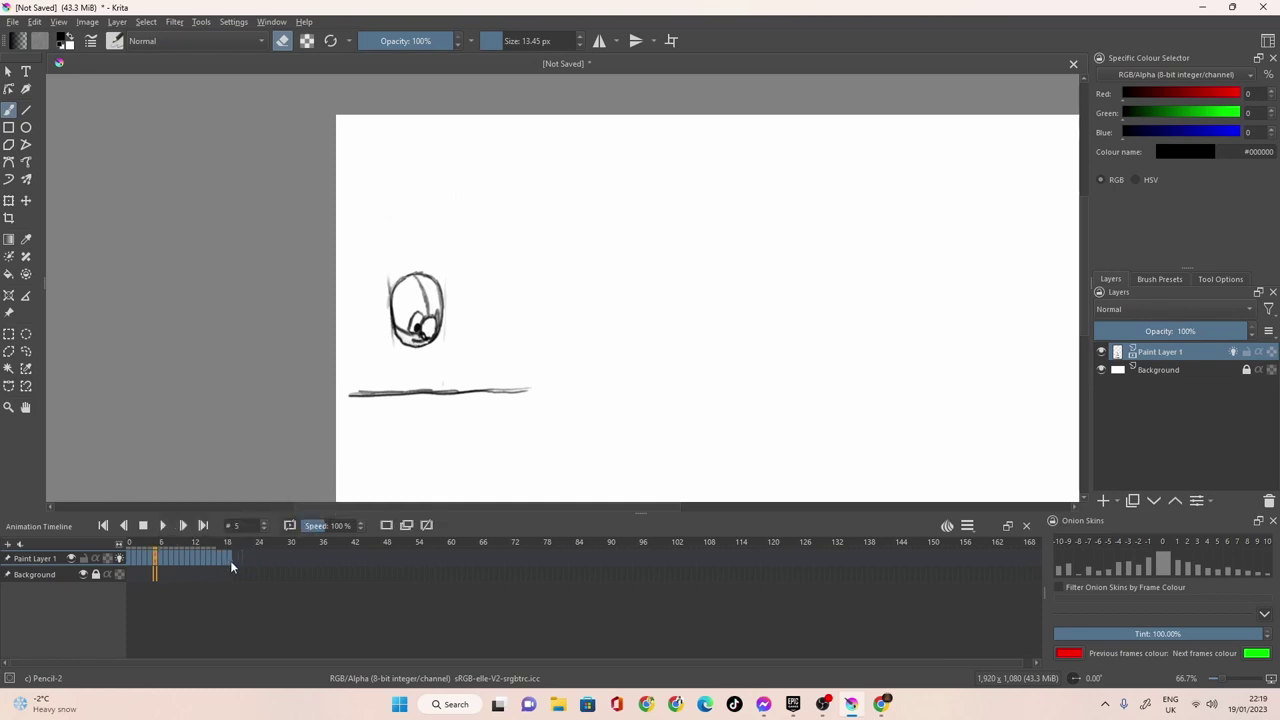
click(236, 559)
right_click(236, 559)
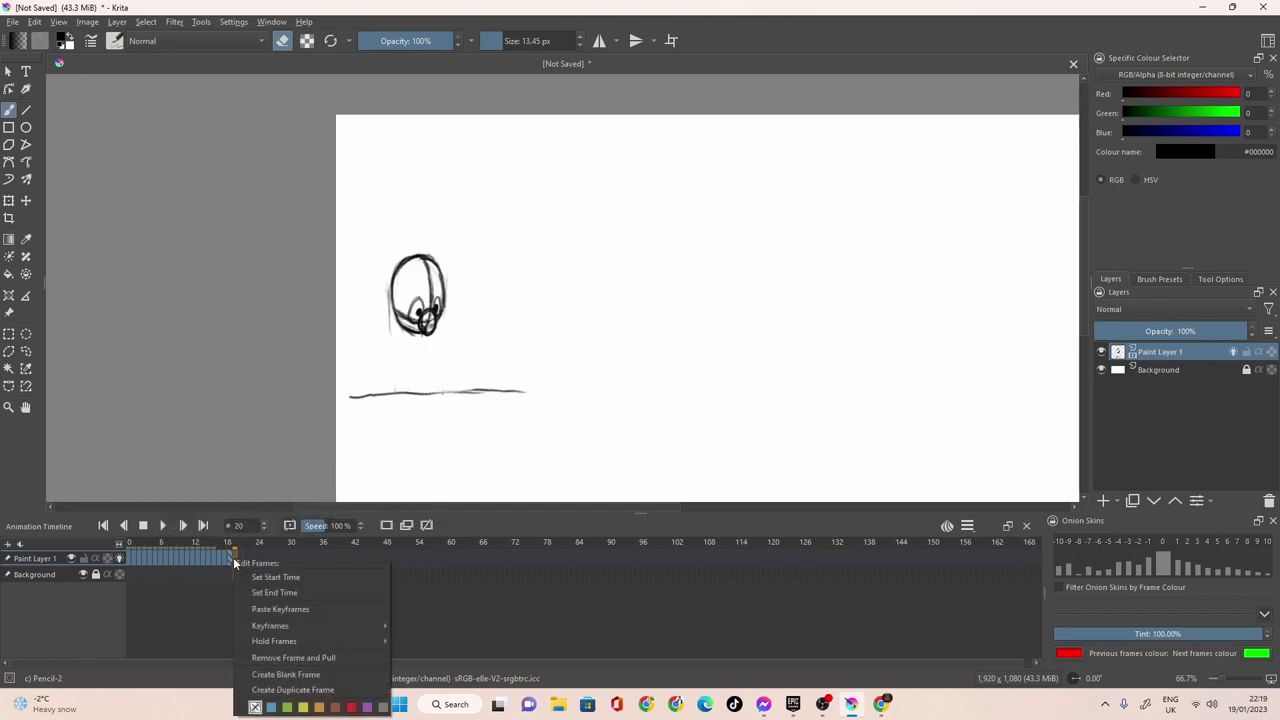
click(285, 610)
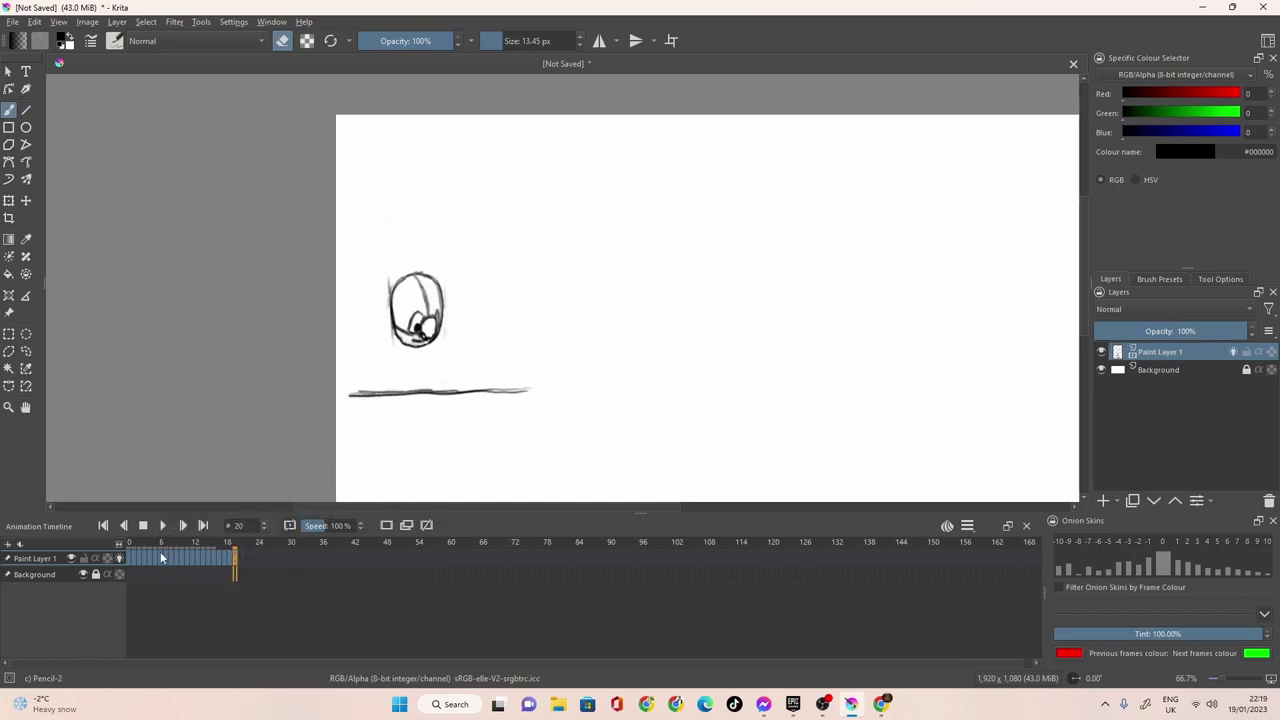
Copy the ground-contact keyframe at frame 6 and paste it at frame 21, replacing the blank keyframe there.
click(160, 557)
click(155, 556)
click(160, 558)
right_click(160, 558)
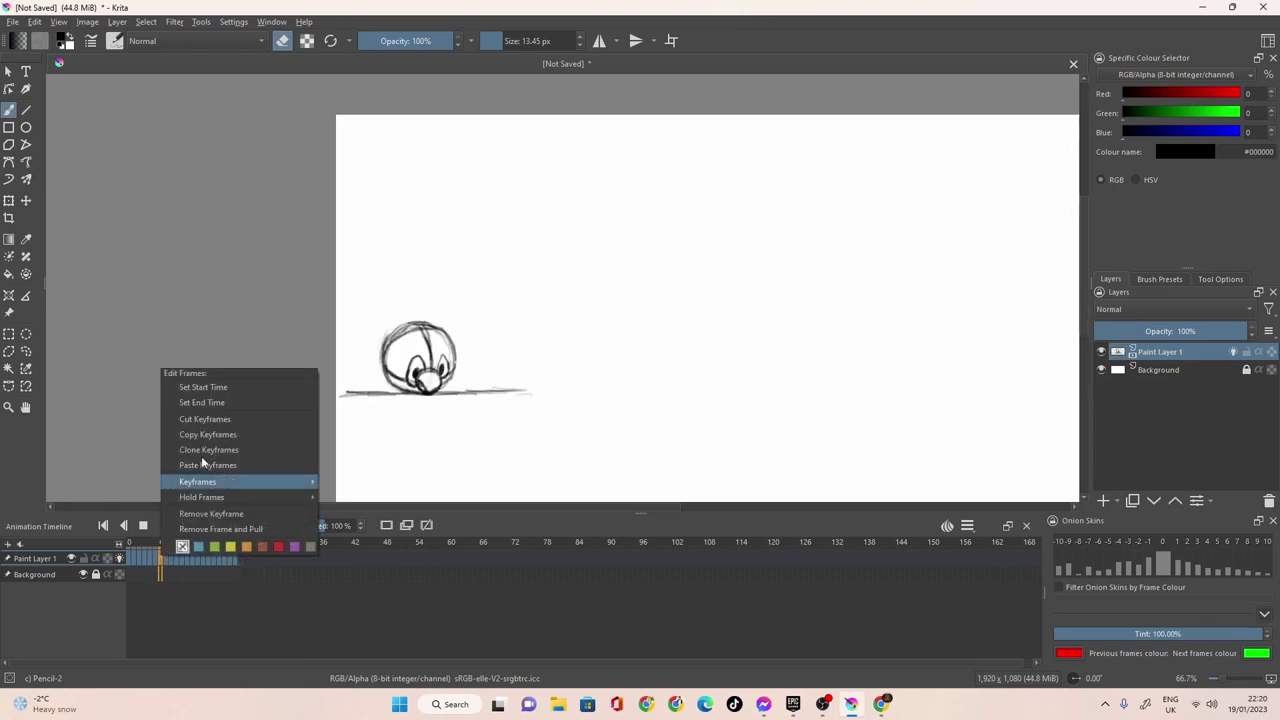
click(220, 437)
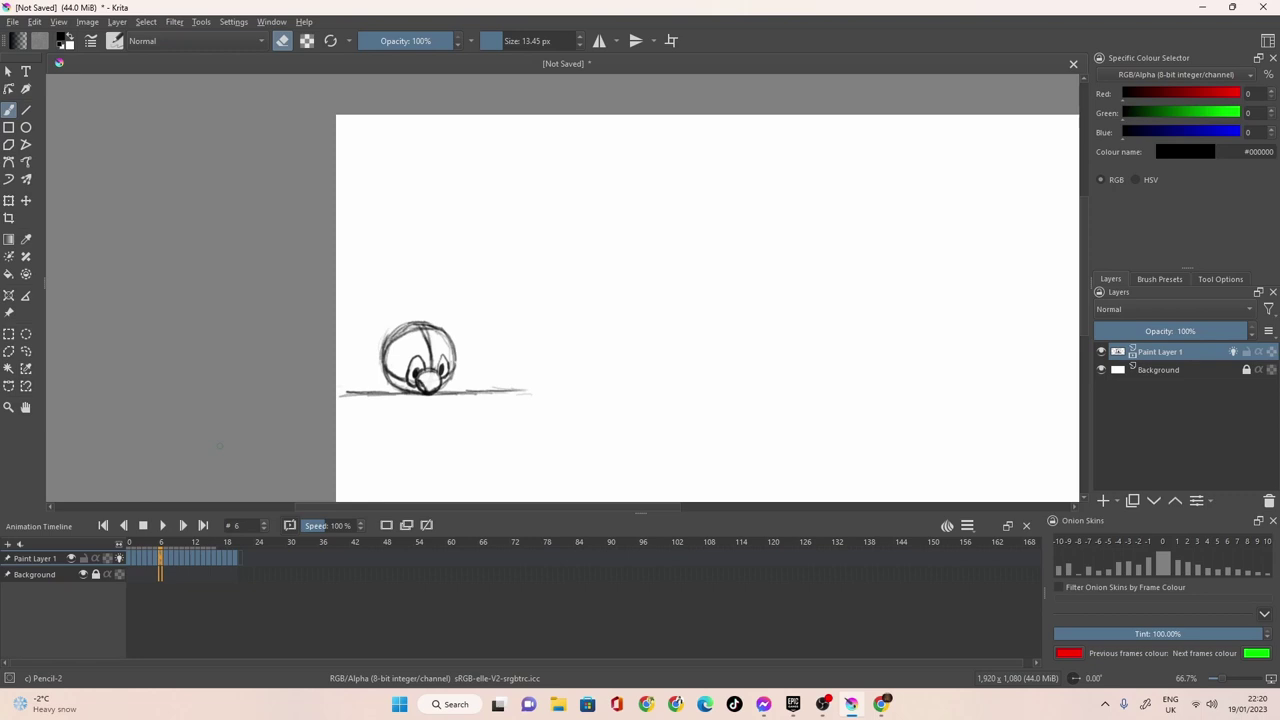
click(240, 557)
right_click(240, 556)
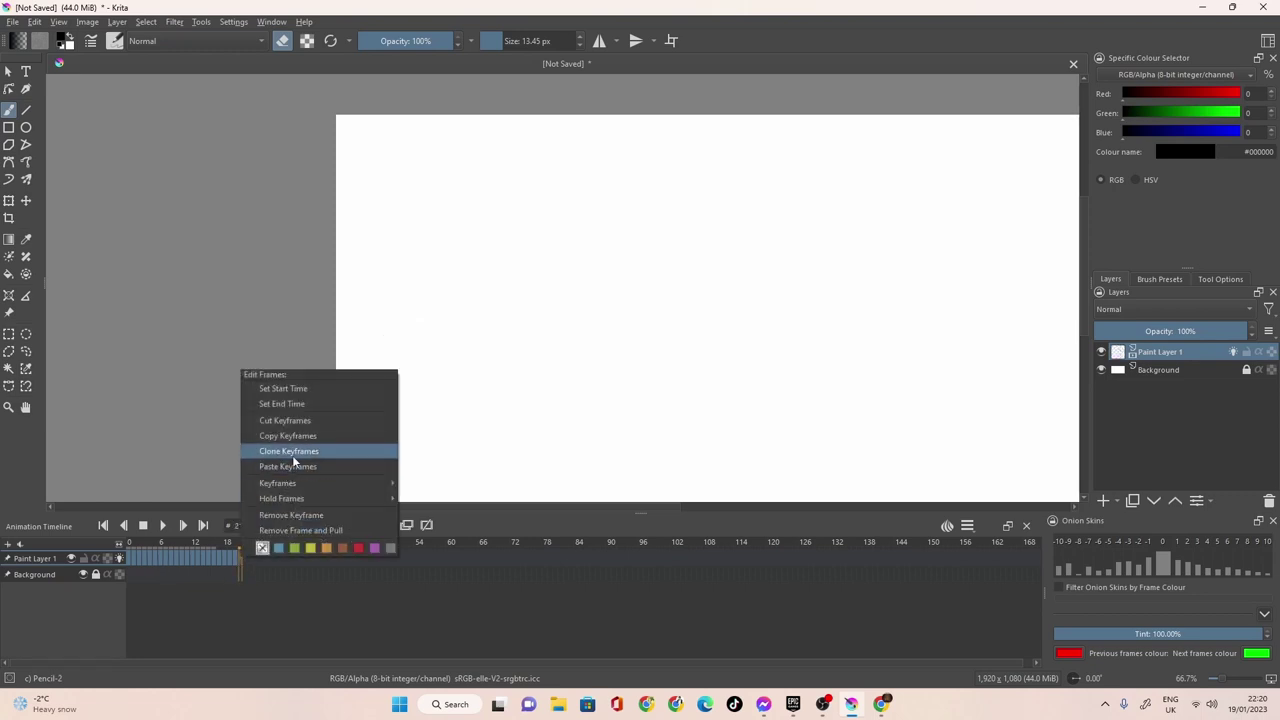
click(292, 456)
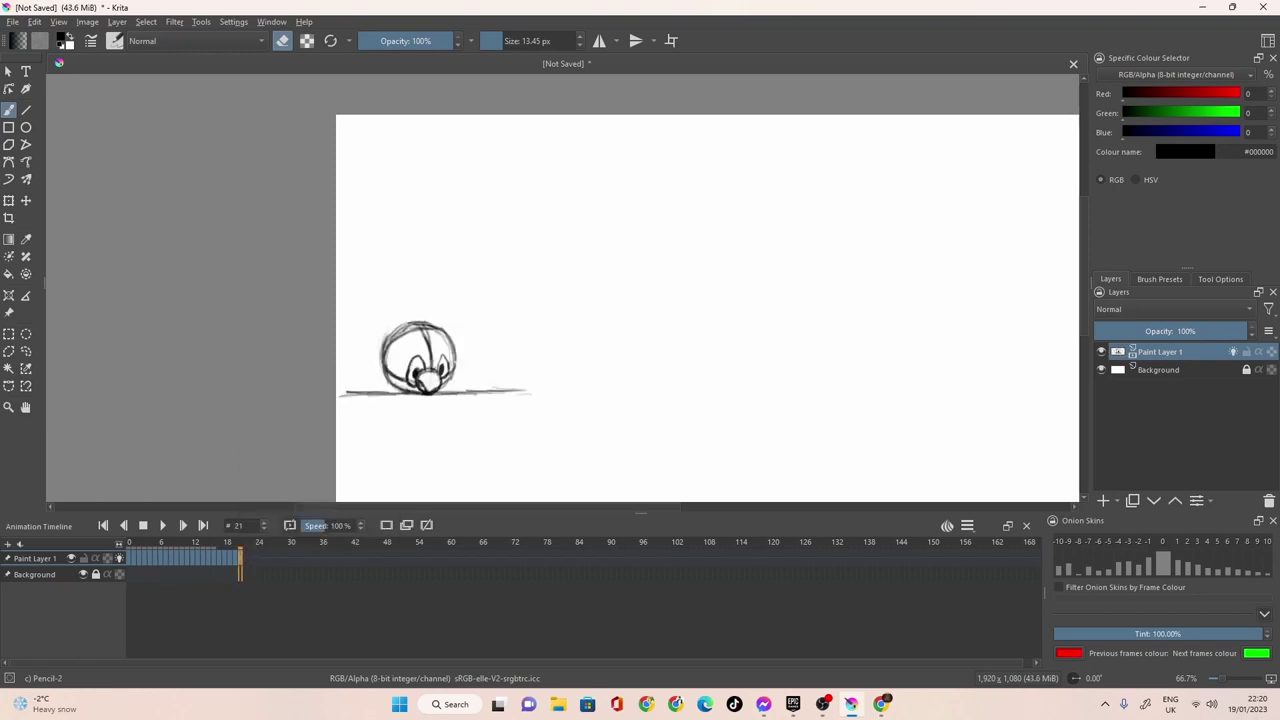
Play the animation and check the poses around frames 20 and 21 against the squash at frame 7.
click(162, 525)
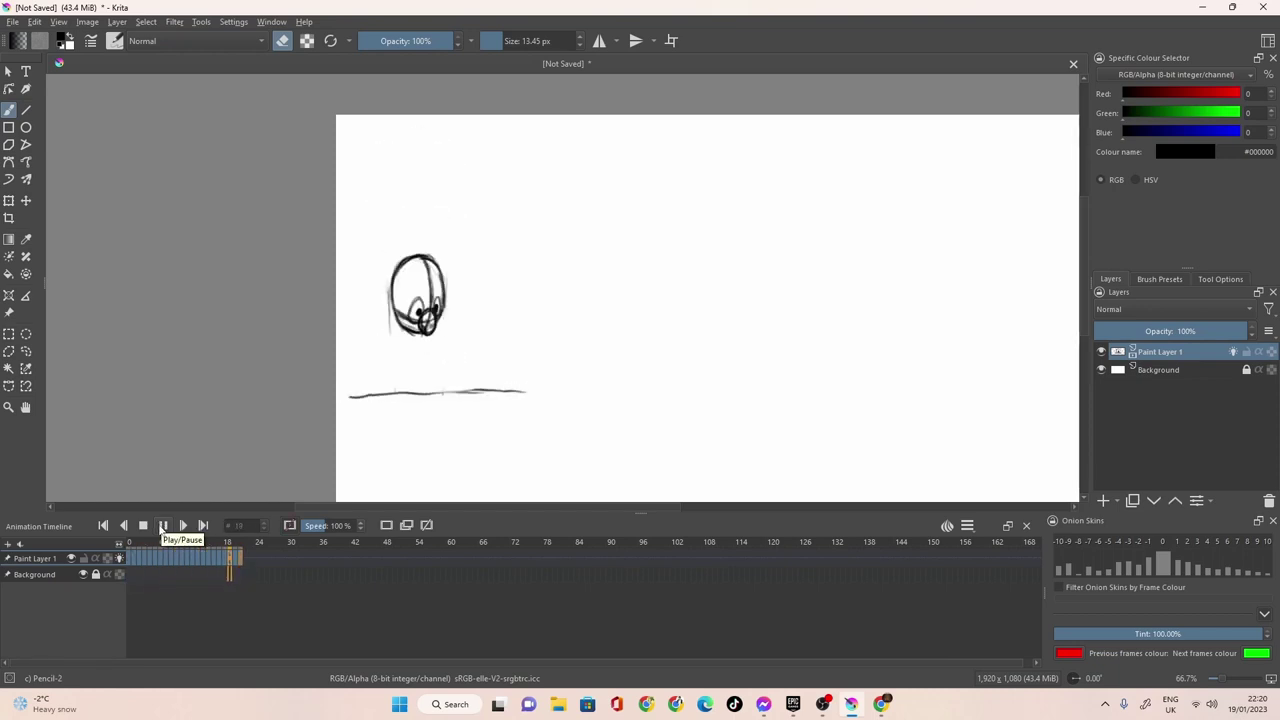
click(243, 558)
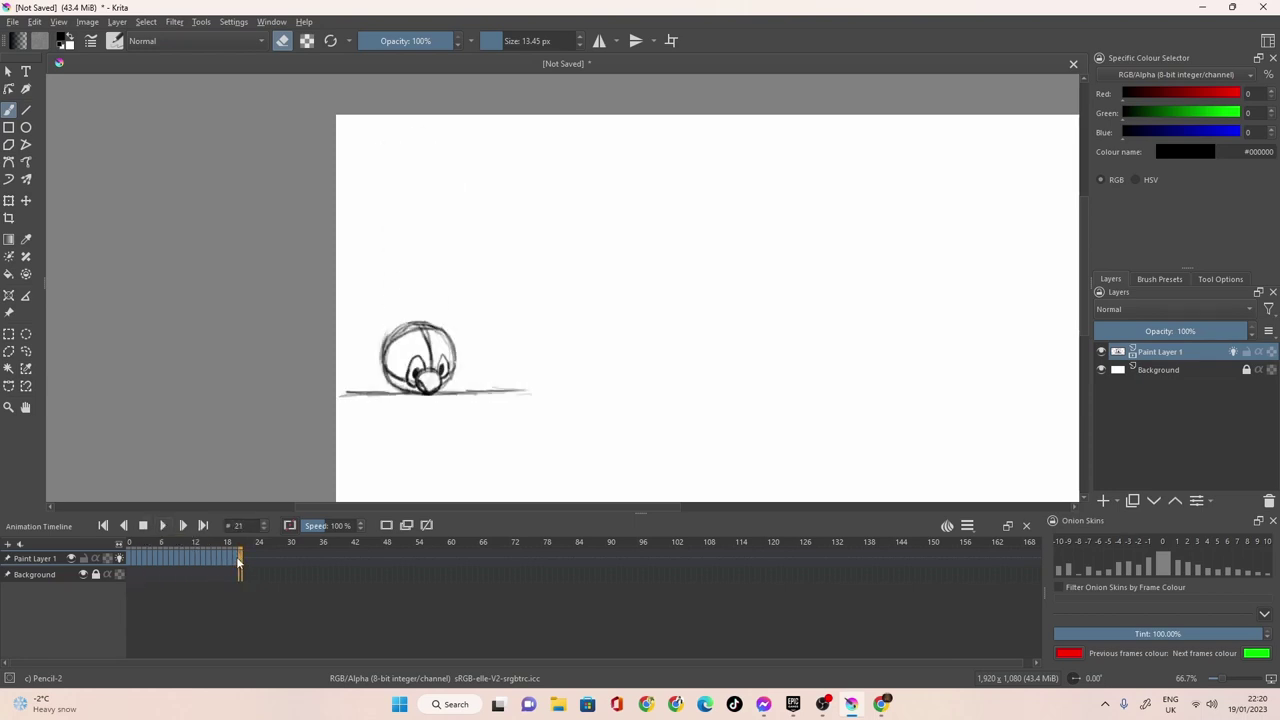
drag(237, 561, 235, 562)
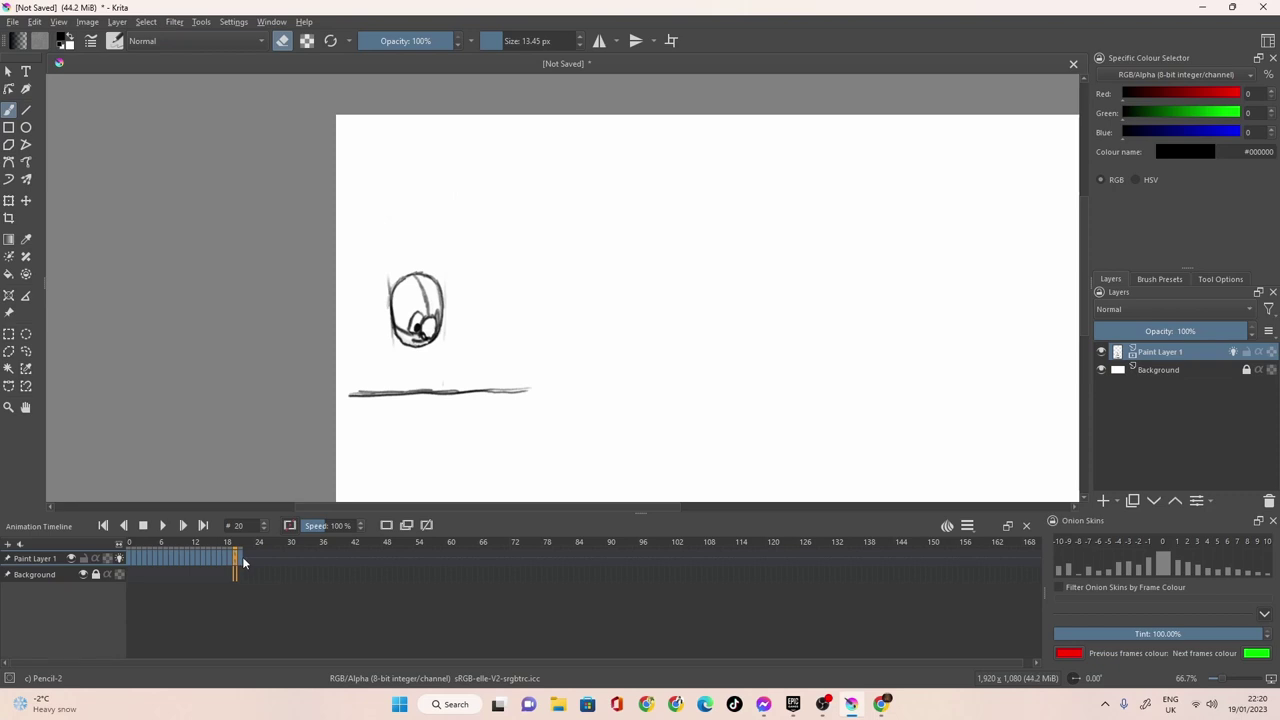
click(242, 556)
drag(156, 555, 166, 562)
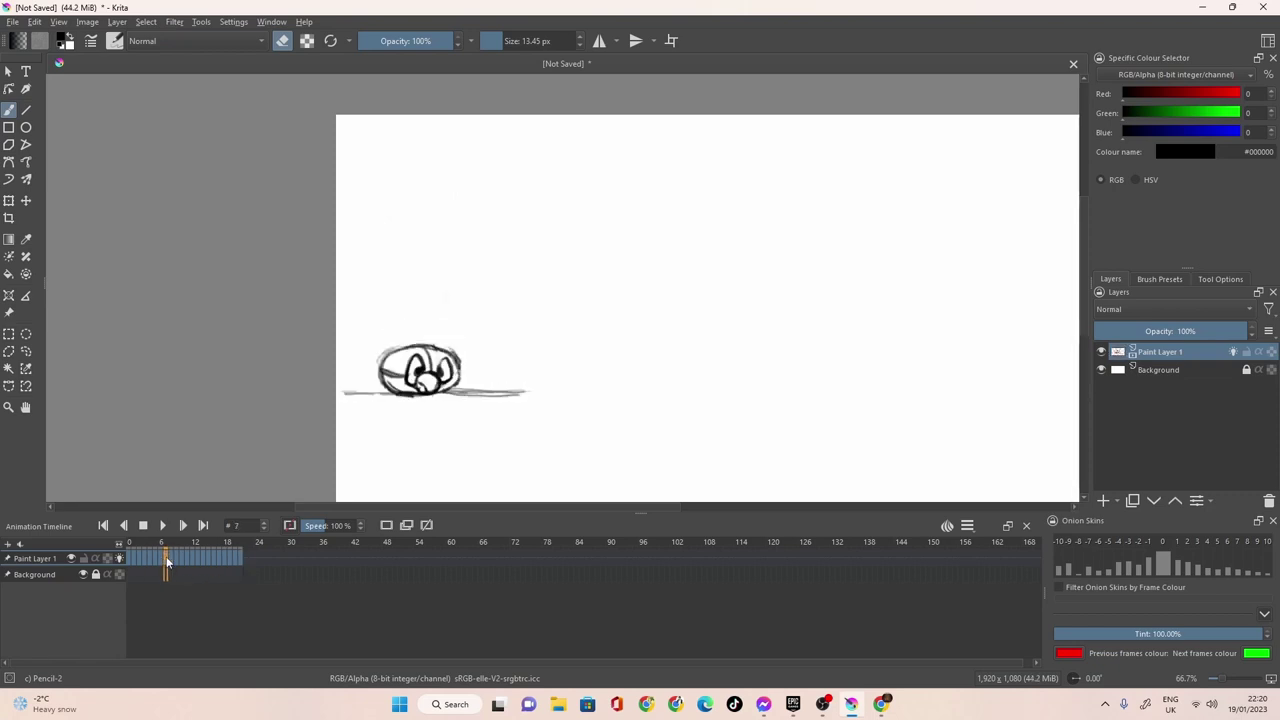
Copy the squashed head keyframe at frame 7 and paste it at frame 22.
click(162, 563)
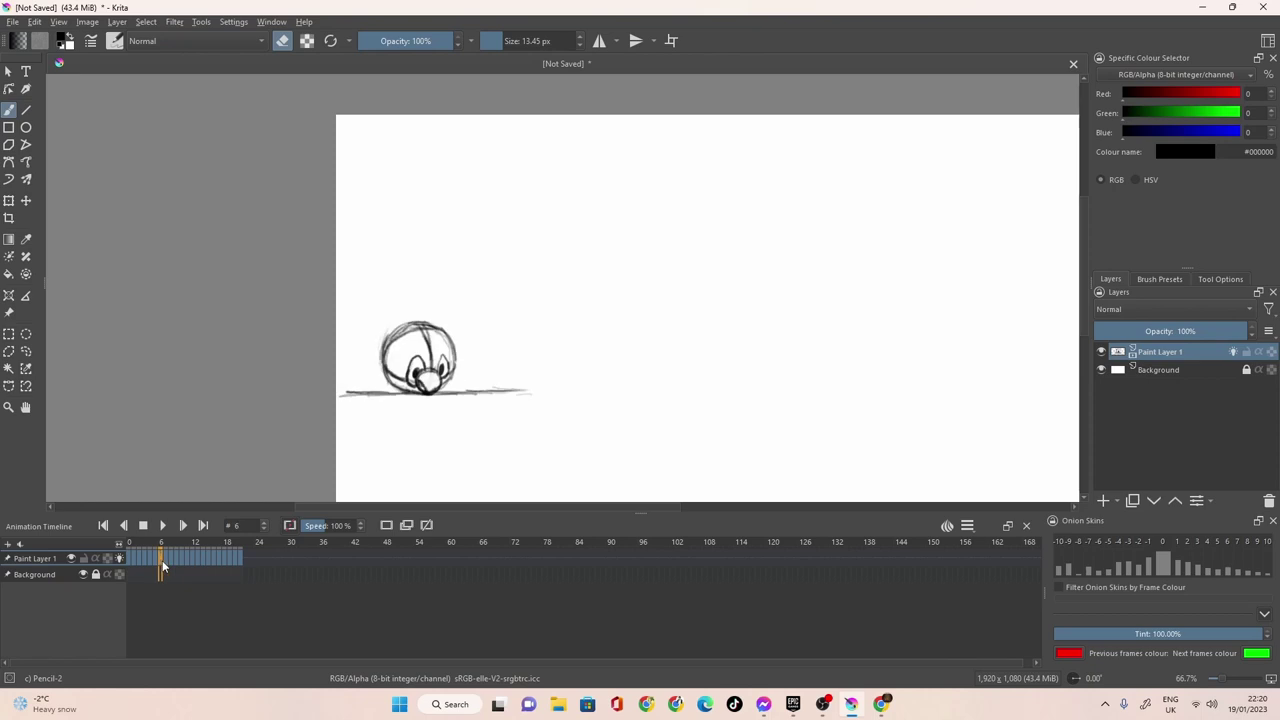
click(242, 558)
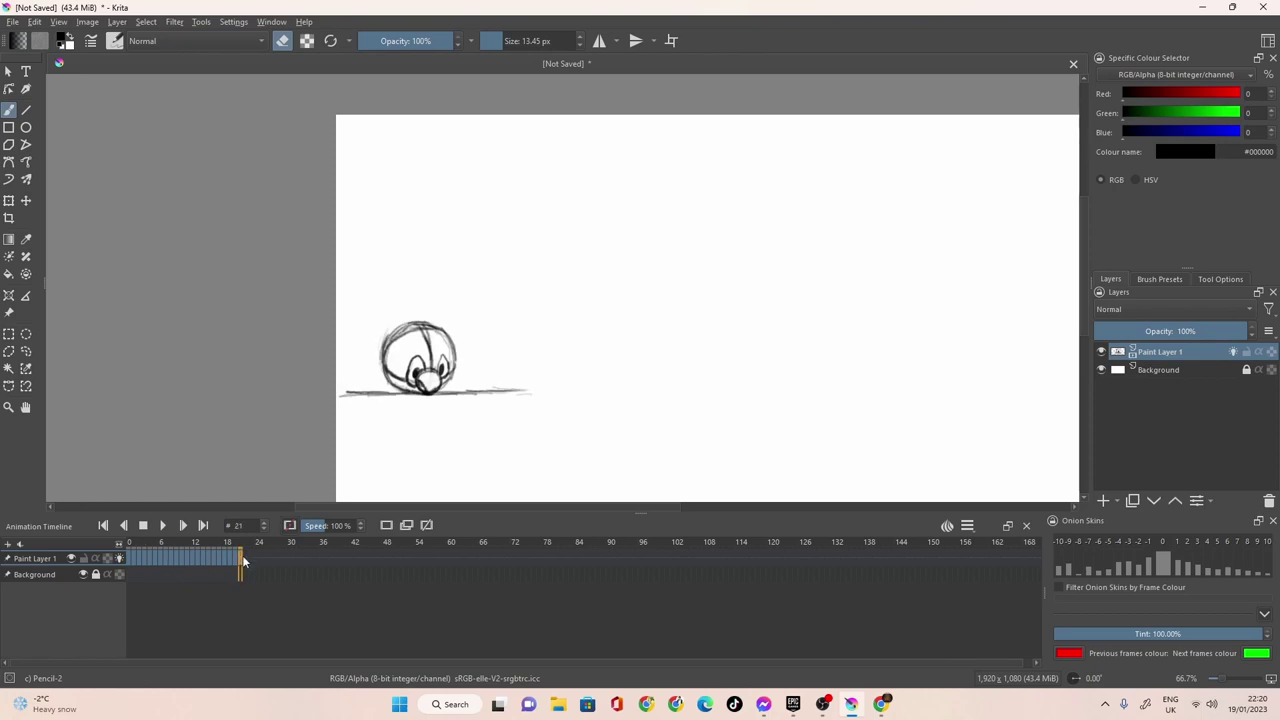
click(160, 561)
click(168, 558)
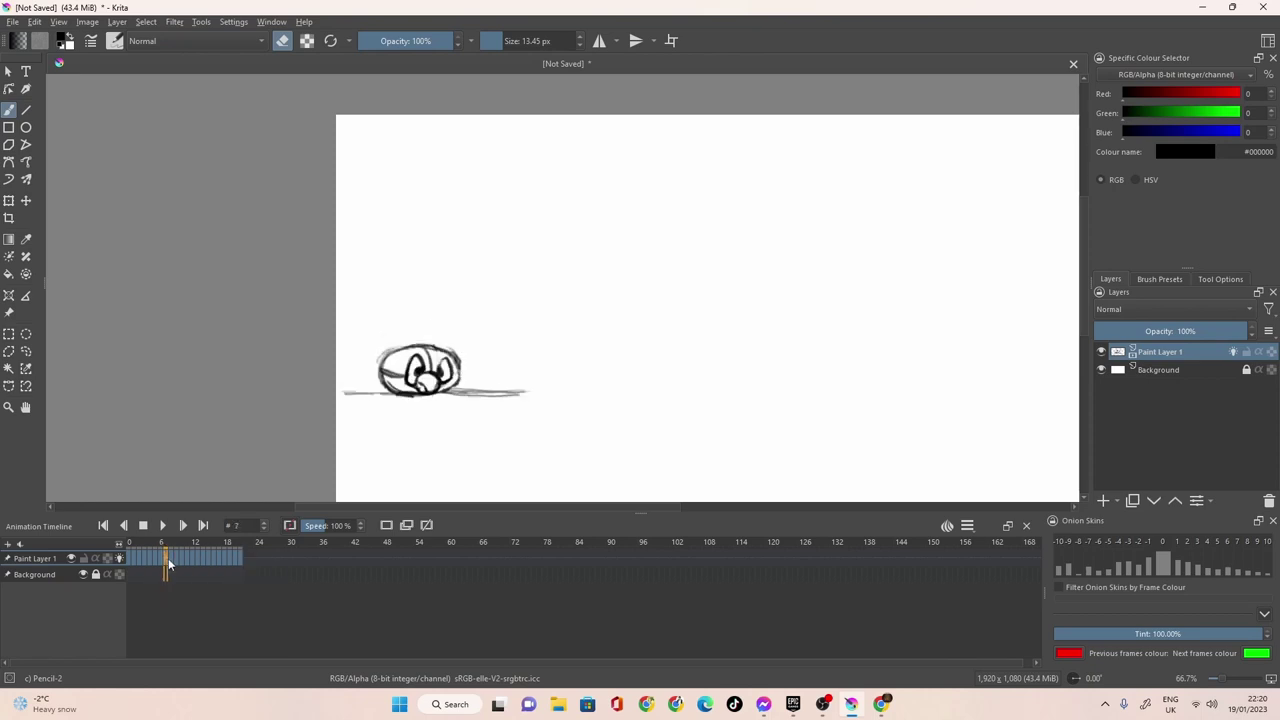
right_click(168, 558)
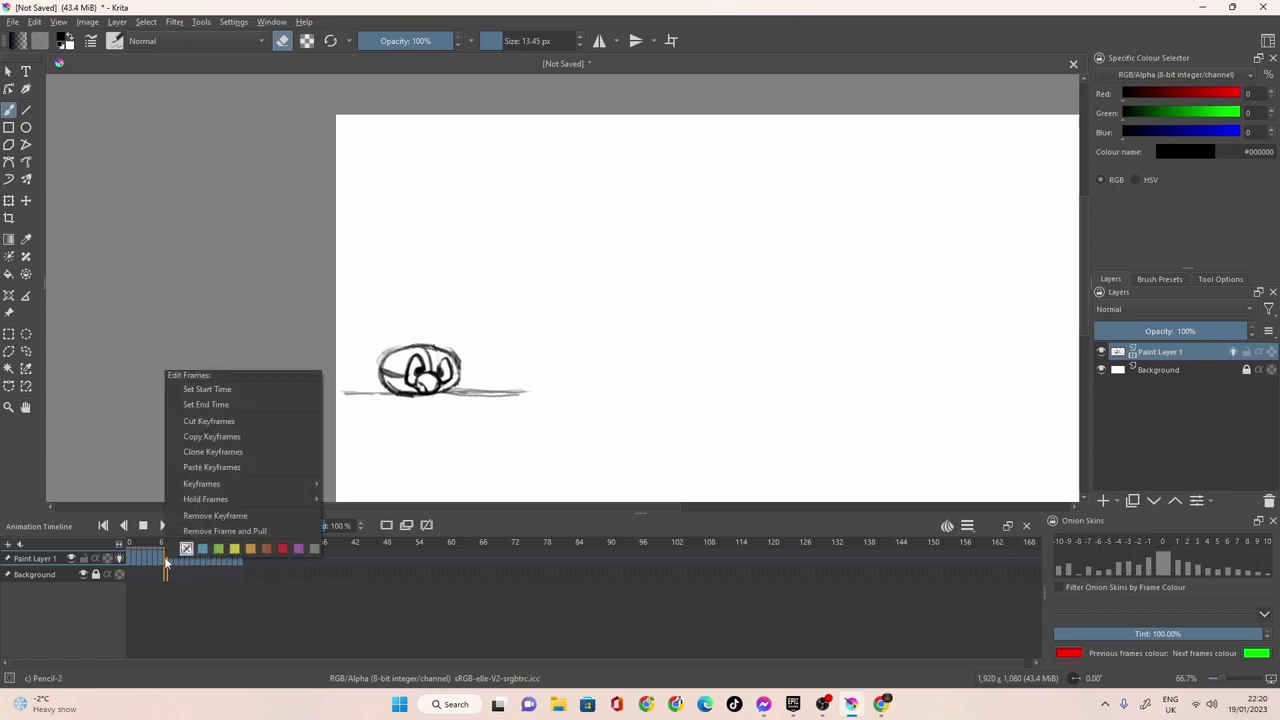
click(206, 439)
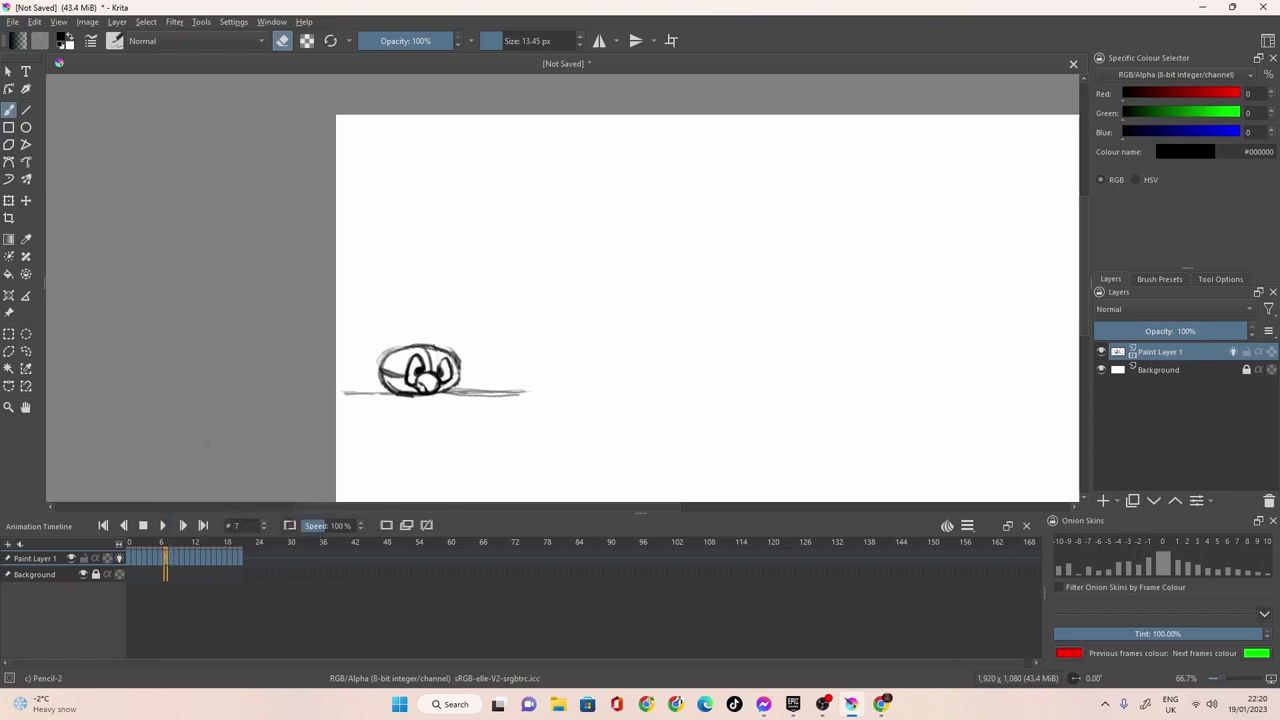
click(244, 558)
right_click(244, 558)
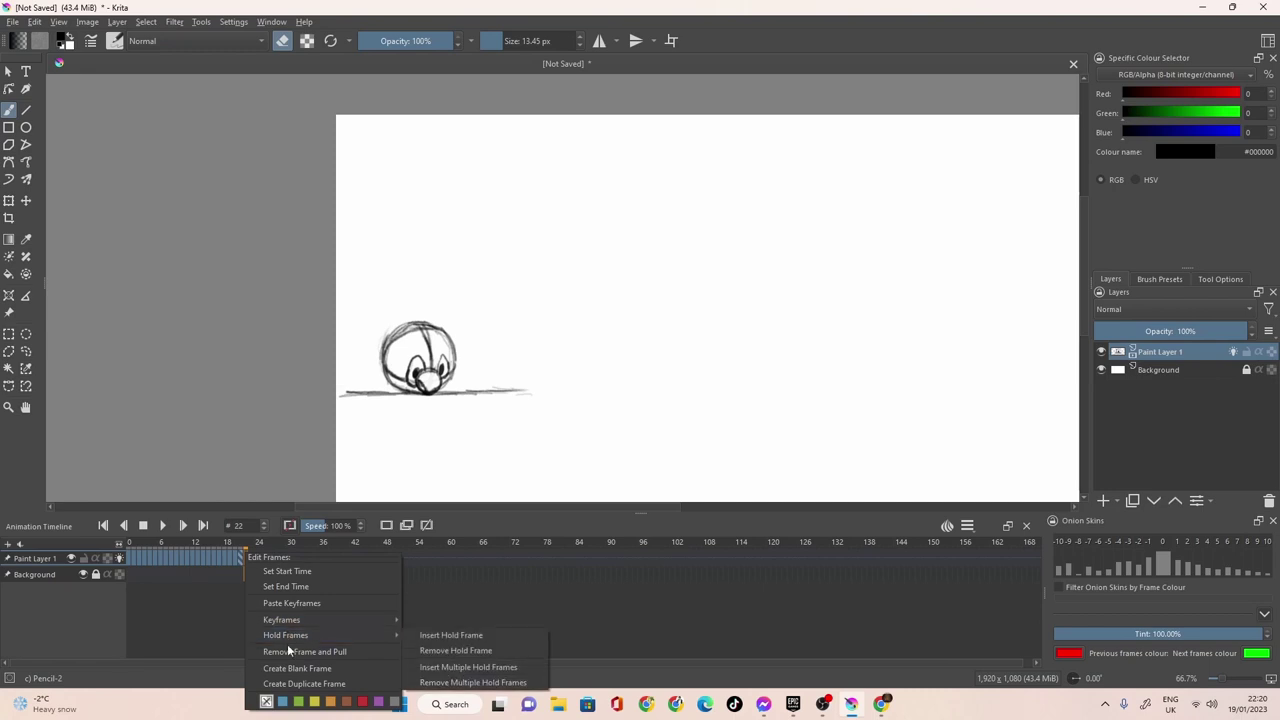
click(277, 600)
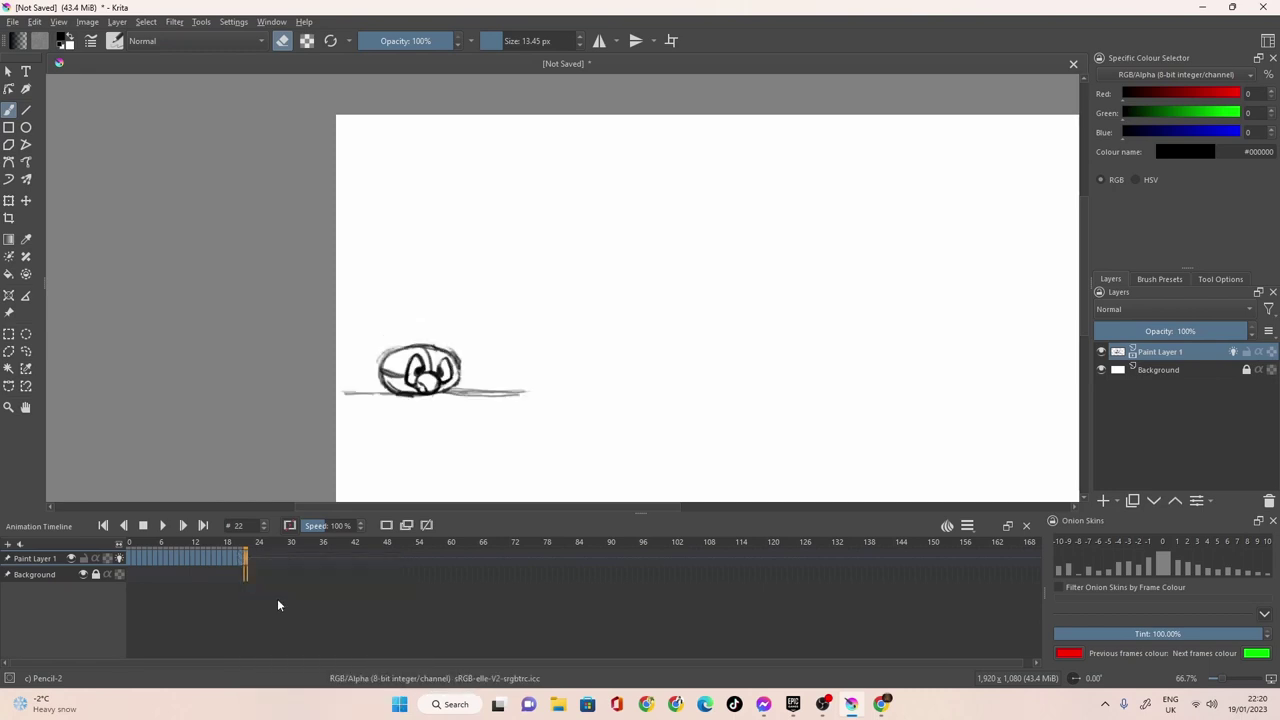
click(160, 558)
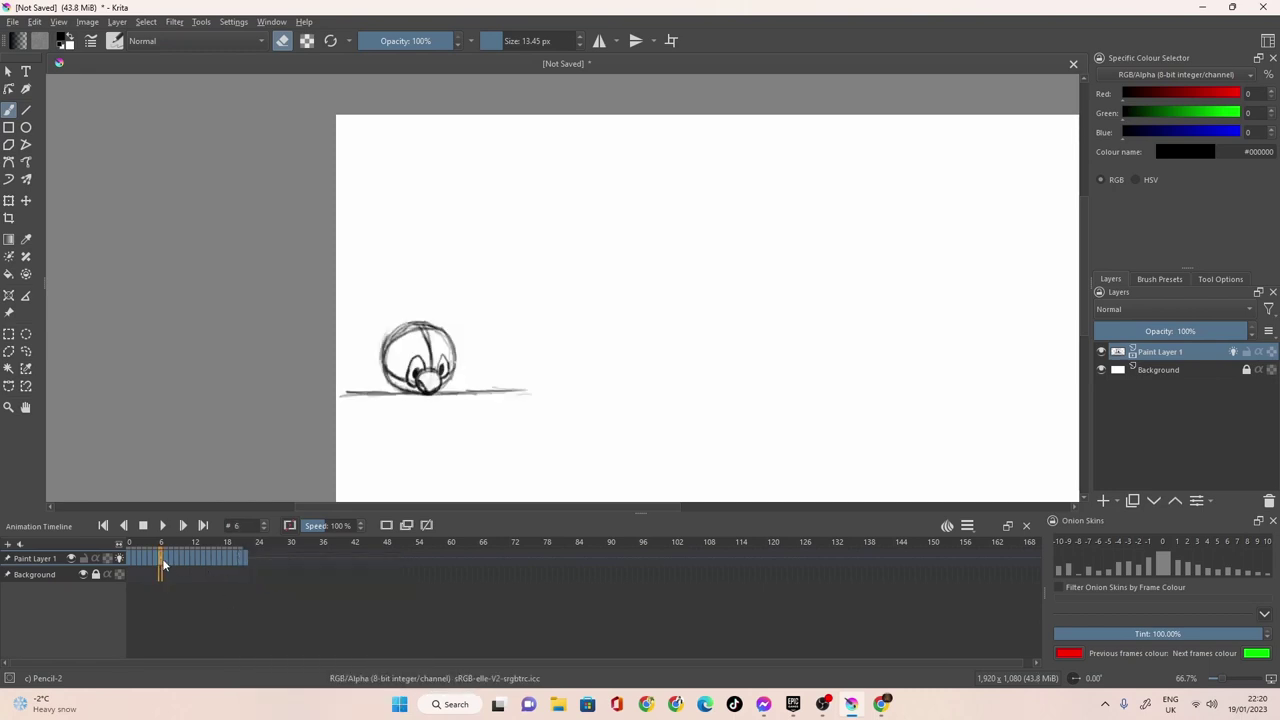
click(166, 559)
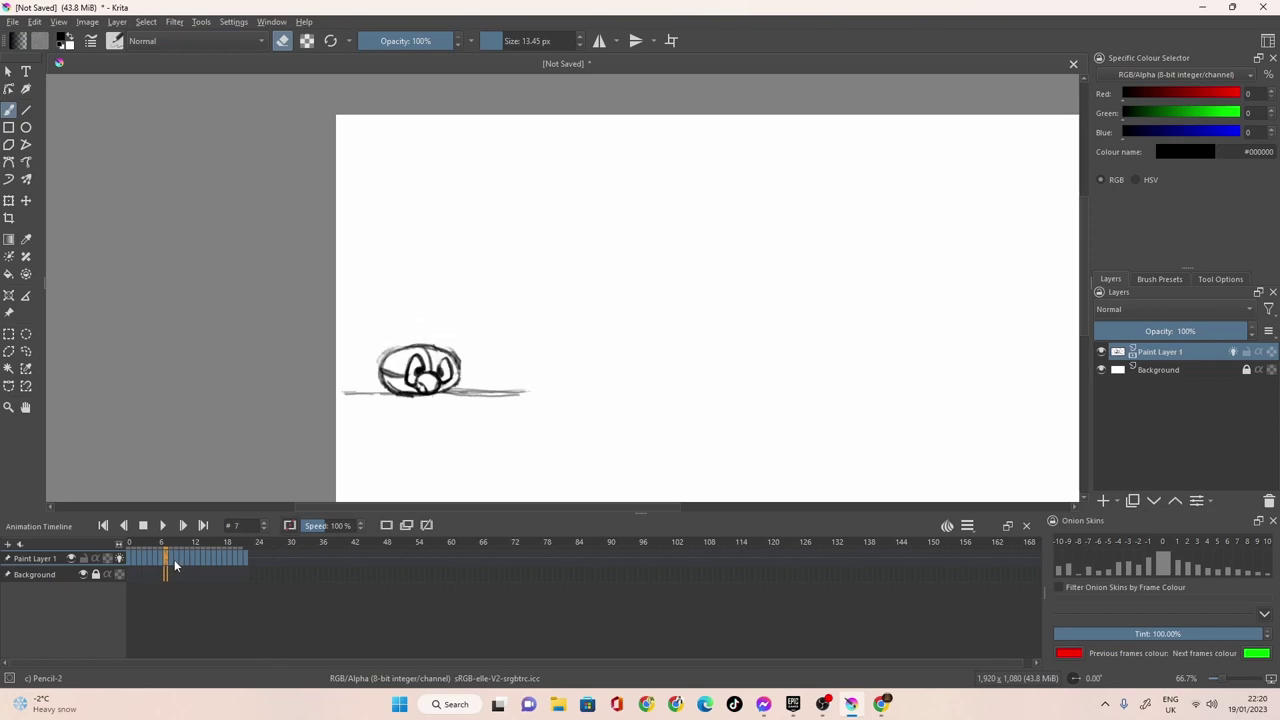
click(171, 558)
right_click(171, 558)
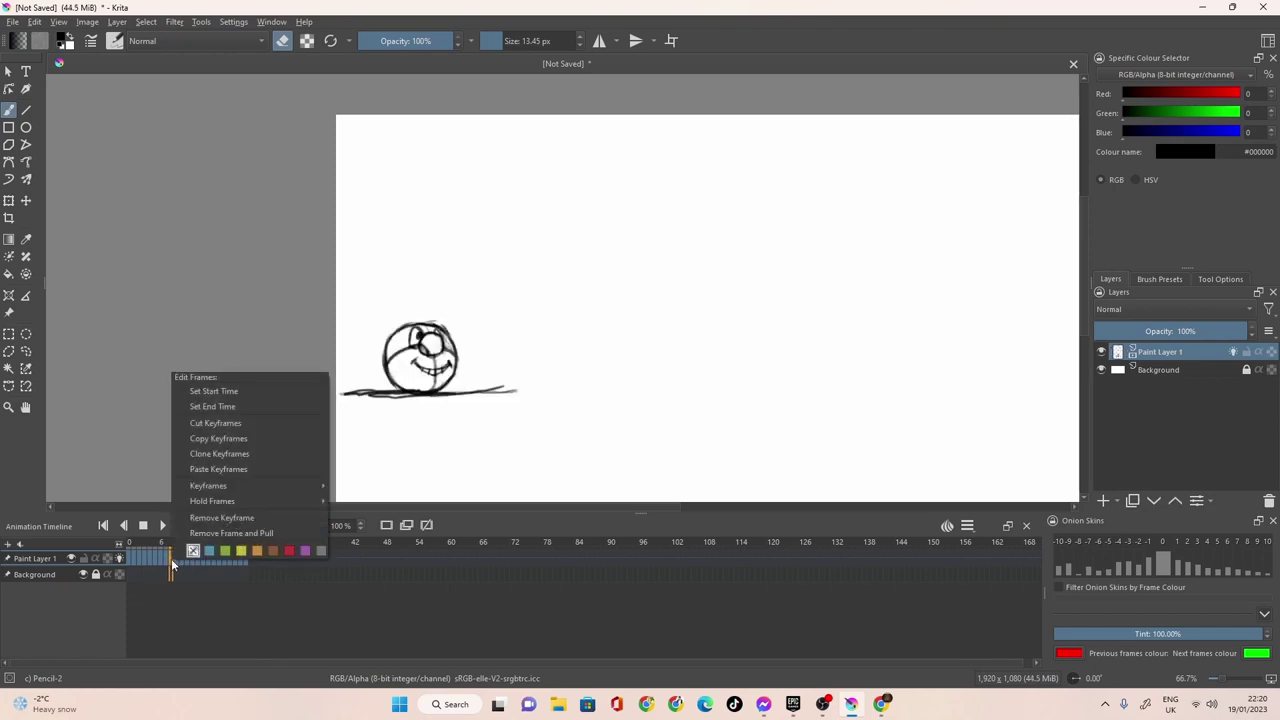
mouse_move(247, 502)
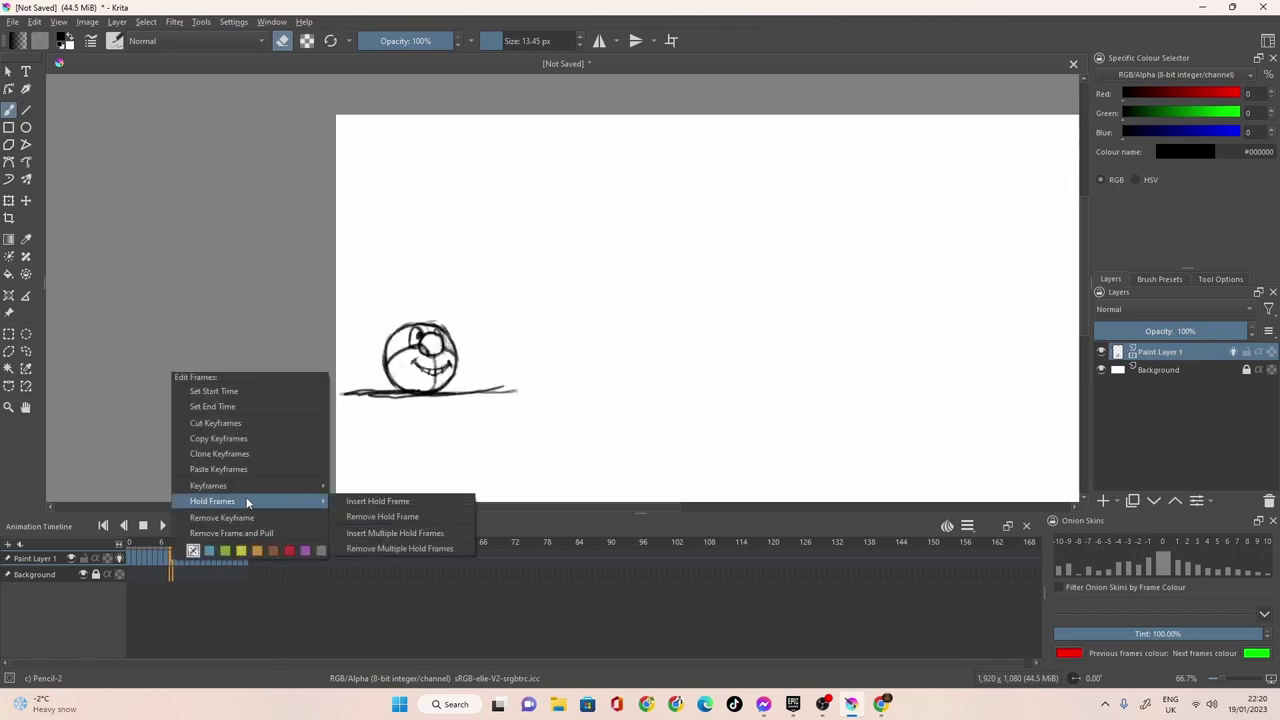
click(221, 642)
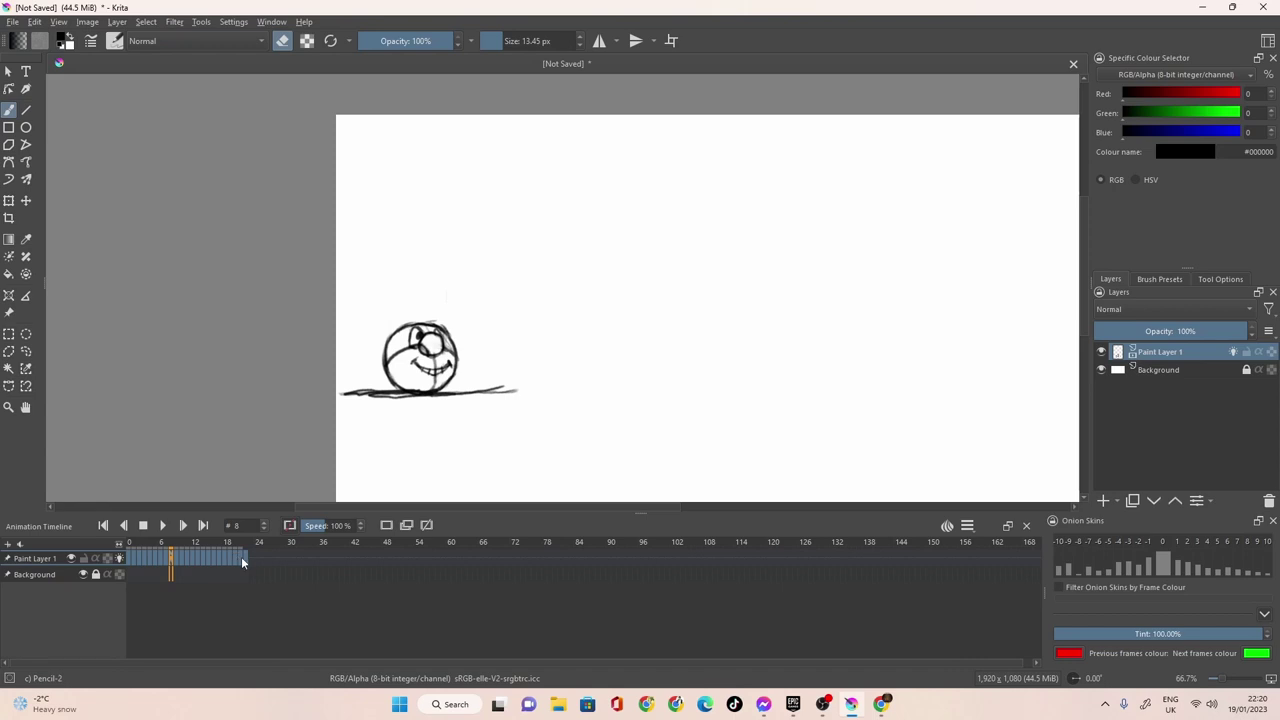
Set the animation's clip end to frame 21 and play the animation.
click(966, 526)
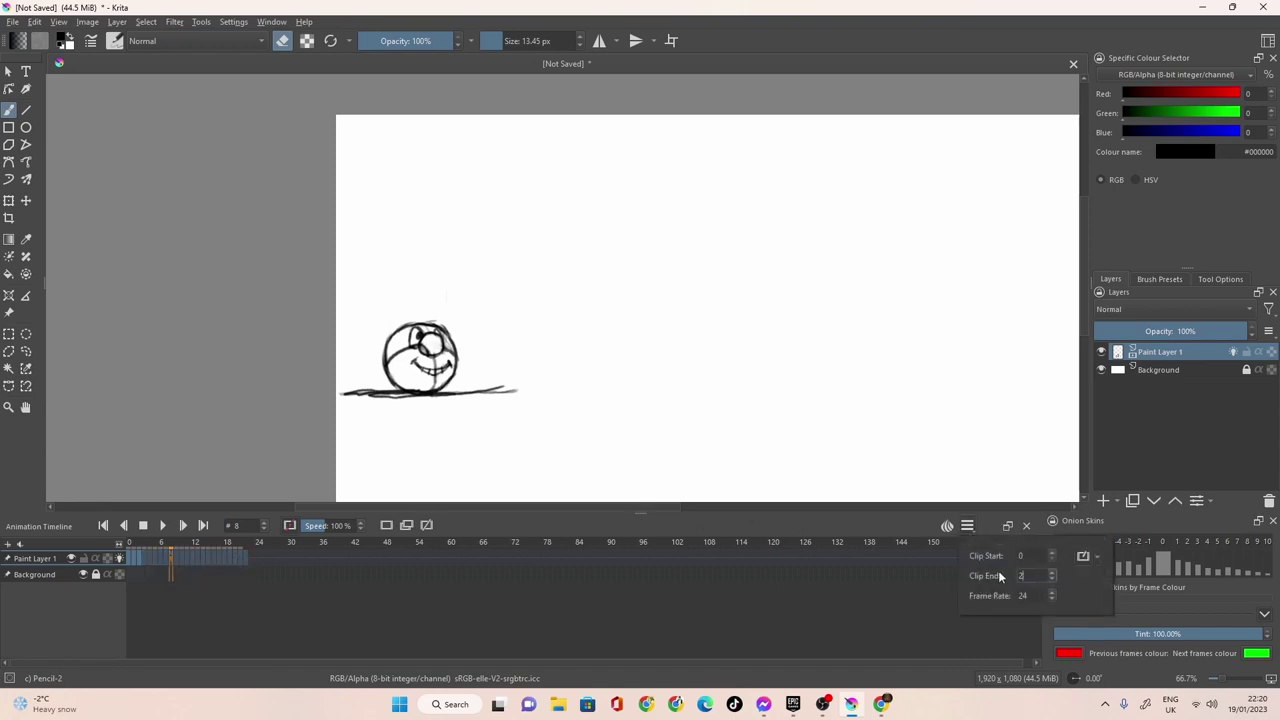
text(1)
key(Delete)
key(Return)
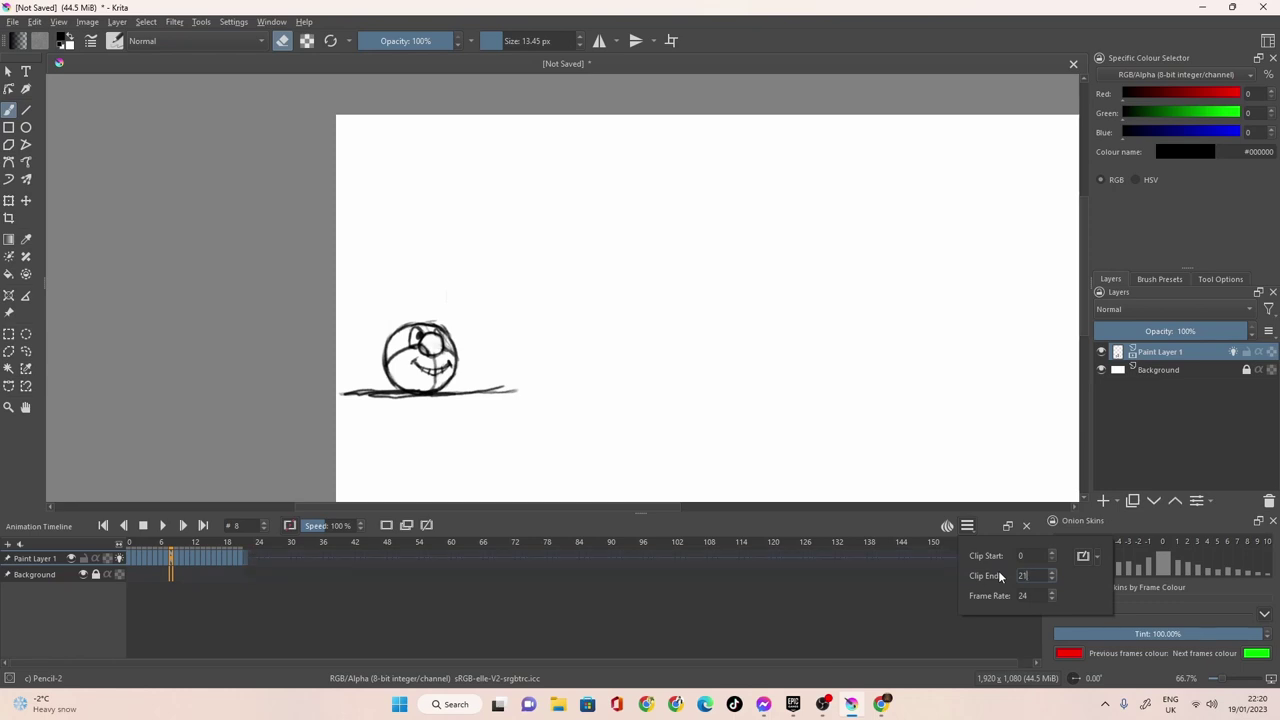
click(900, 607)
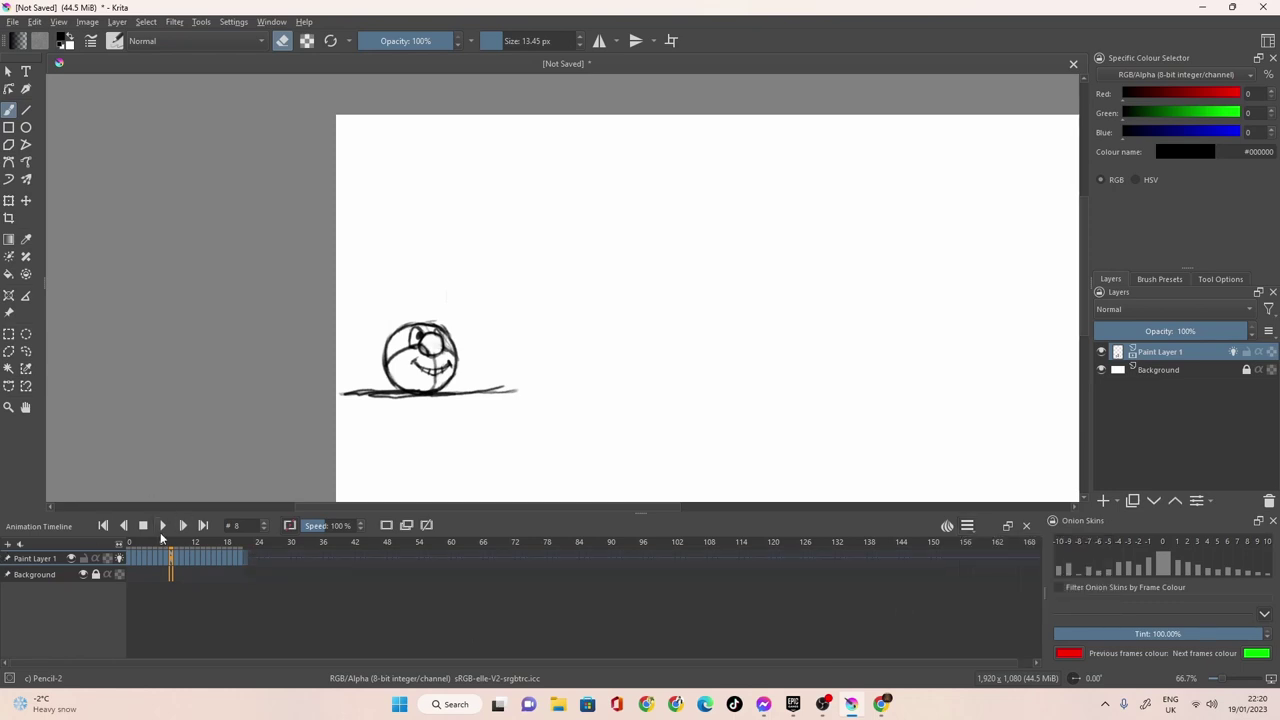
click(163, 525)
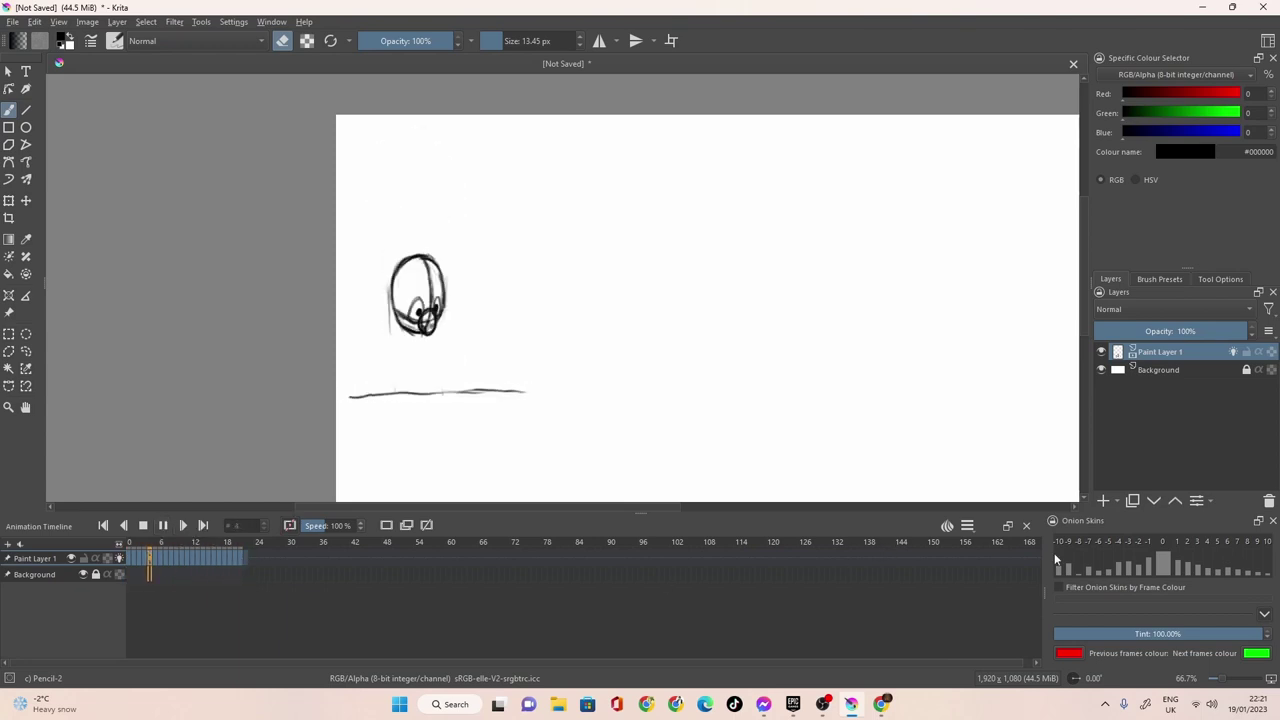
Set the clip end to frame 22, watch the looping animation and stop playback.
click(972, 528)
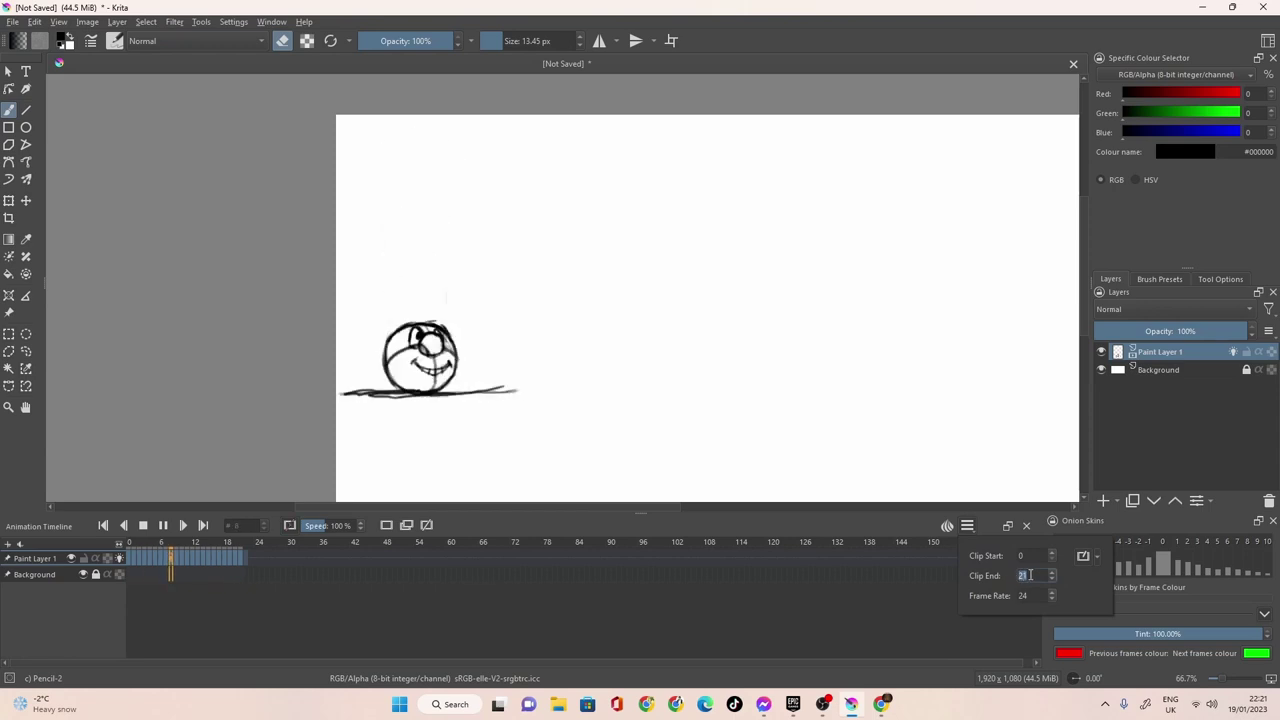
double_click(1029, 575)
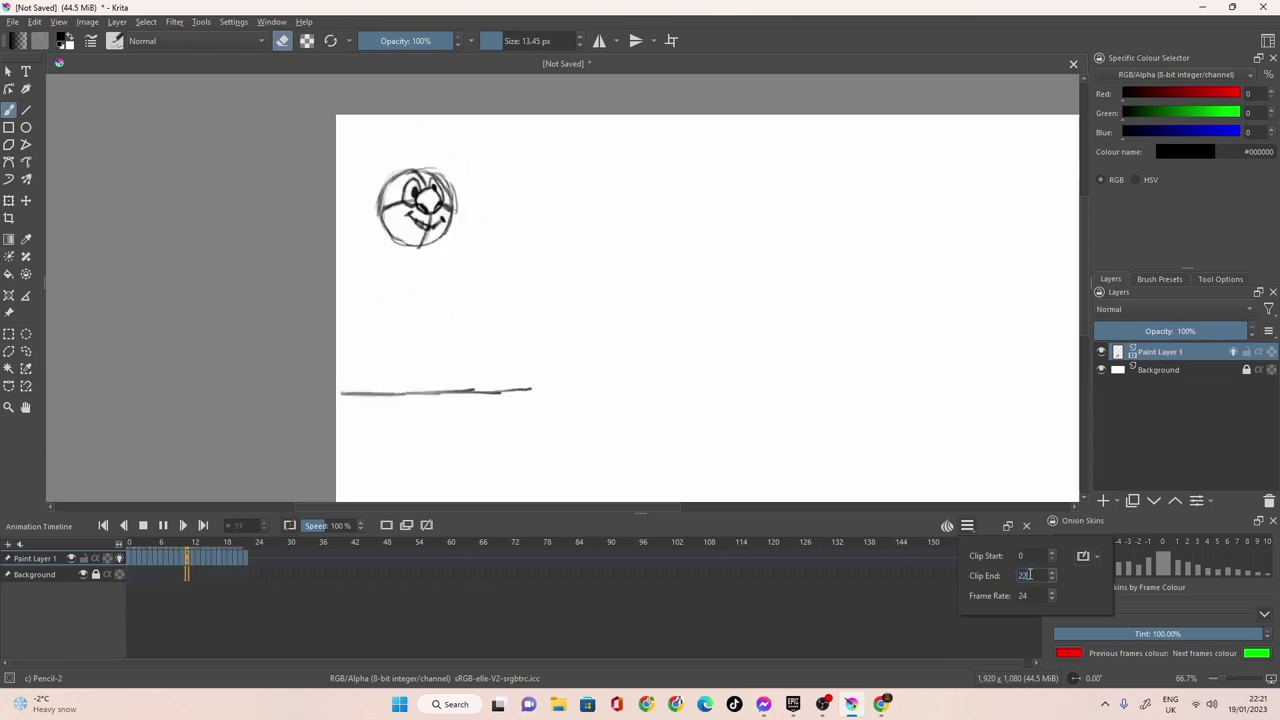
click(649, 634)
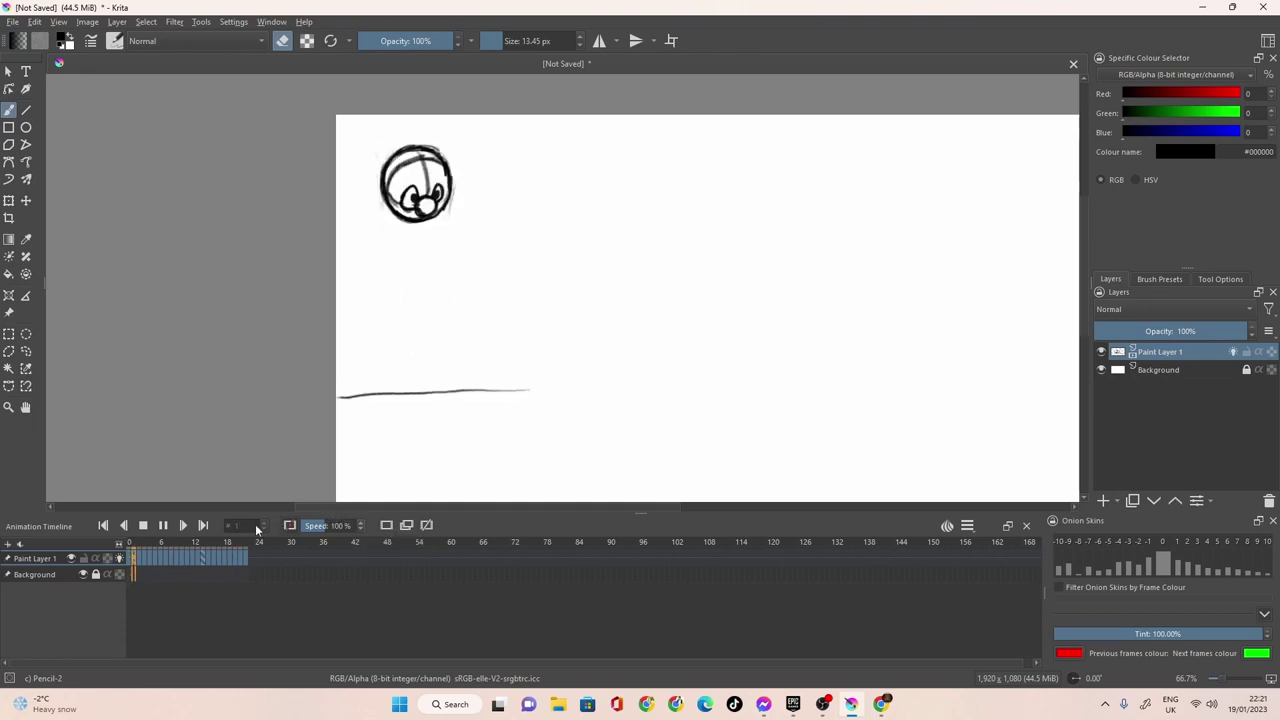
click(163, 532)
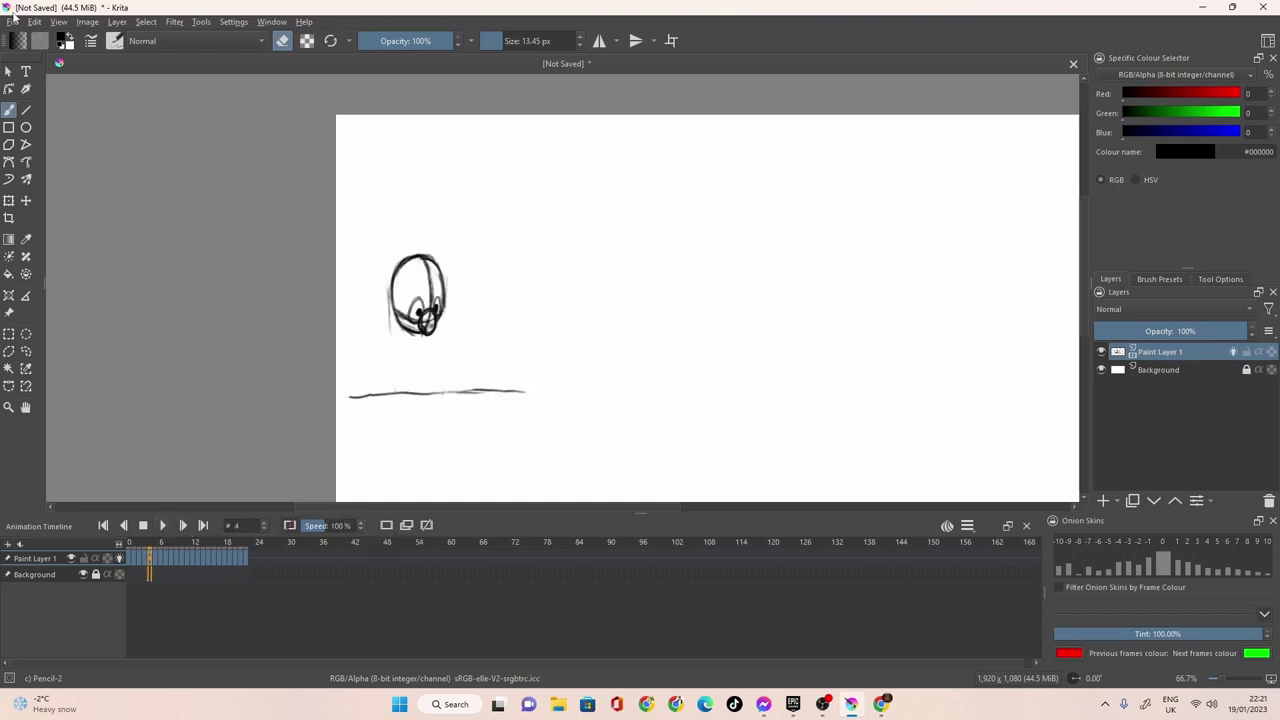
click(10, 22)
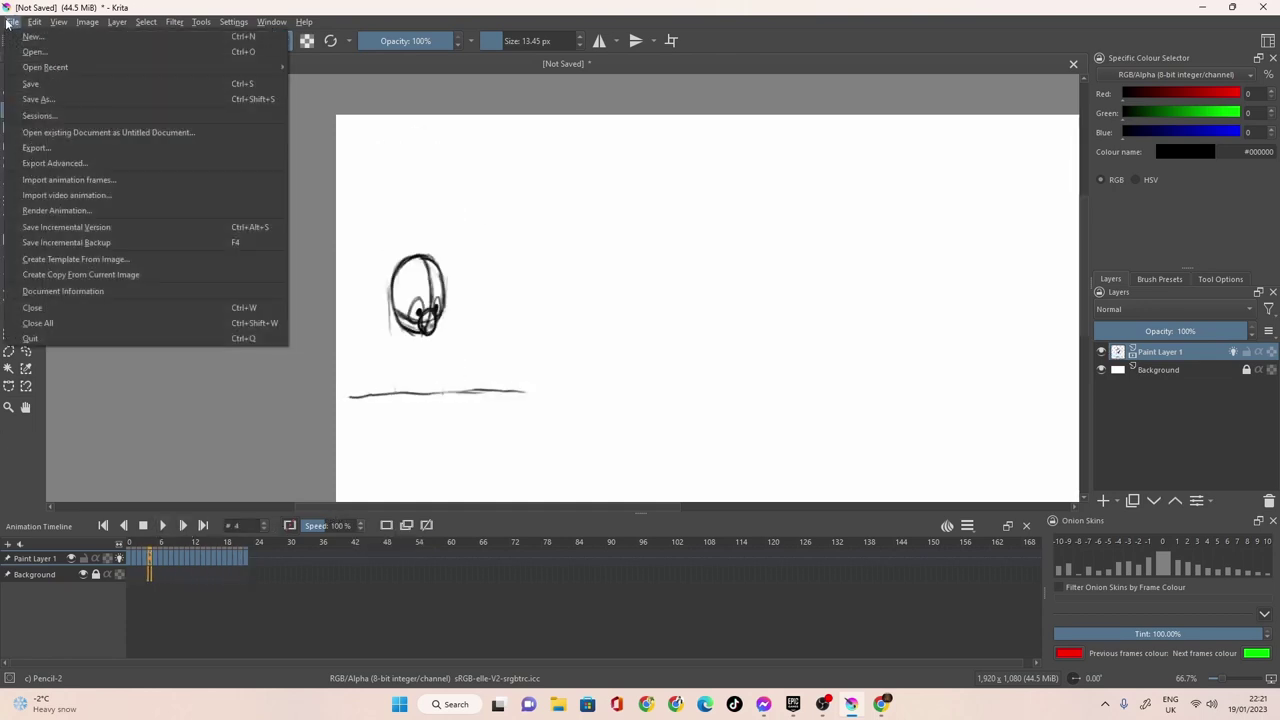
click(66, 84)
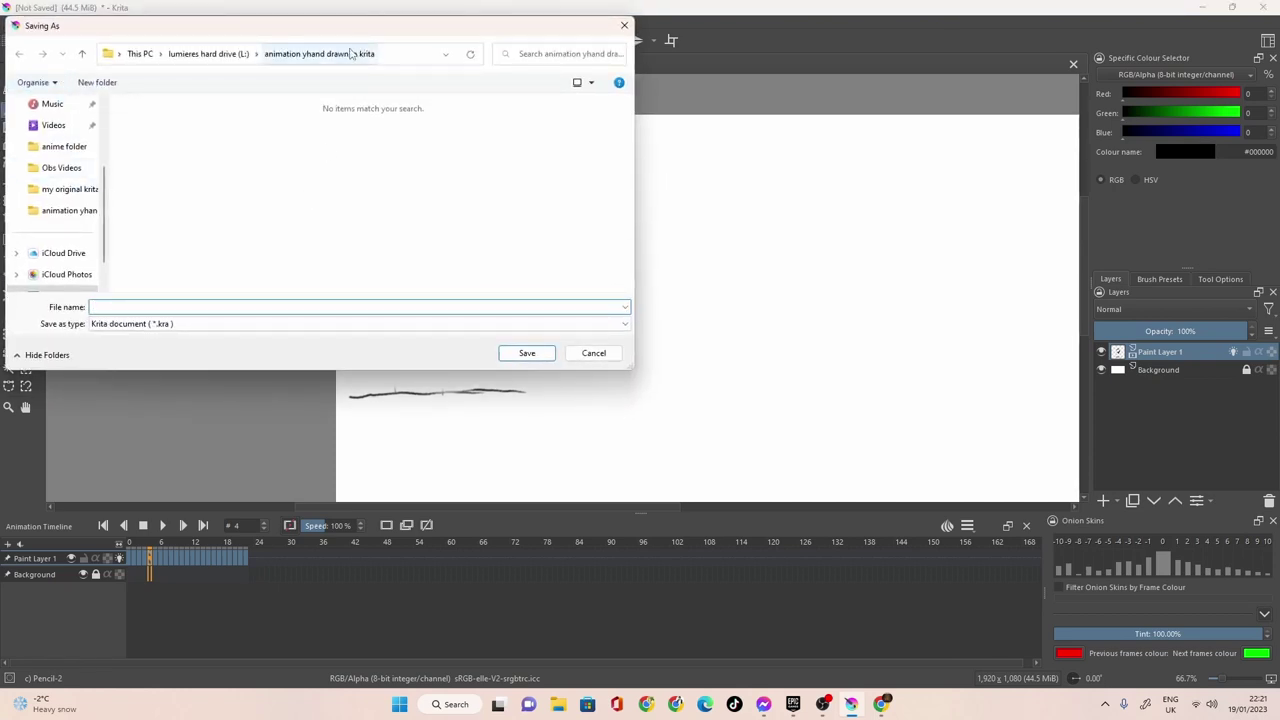
click(168, 324)
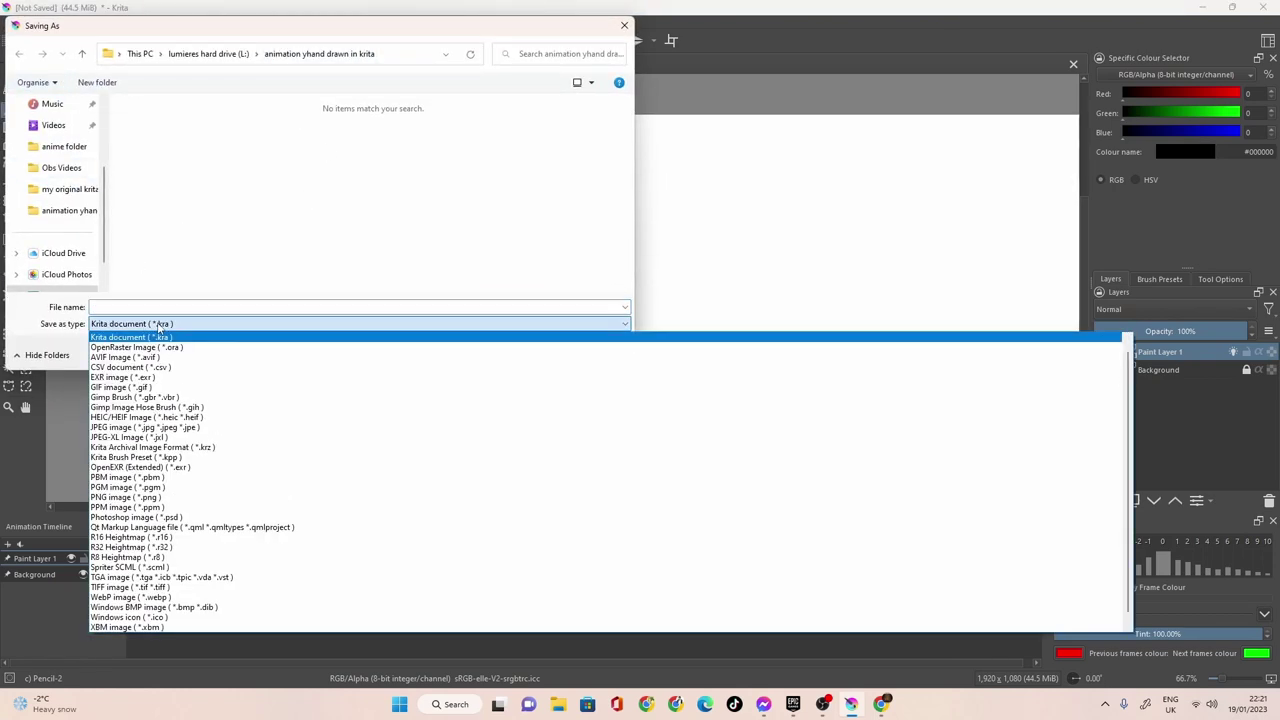
click(170, 333)
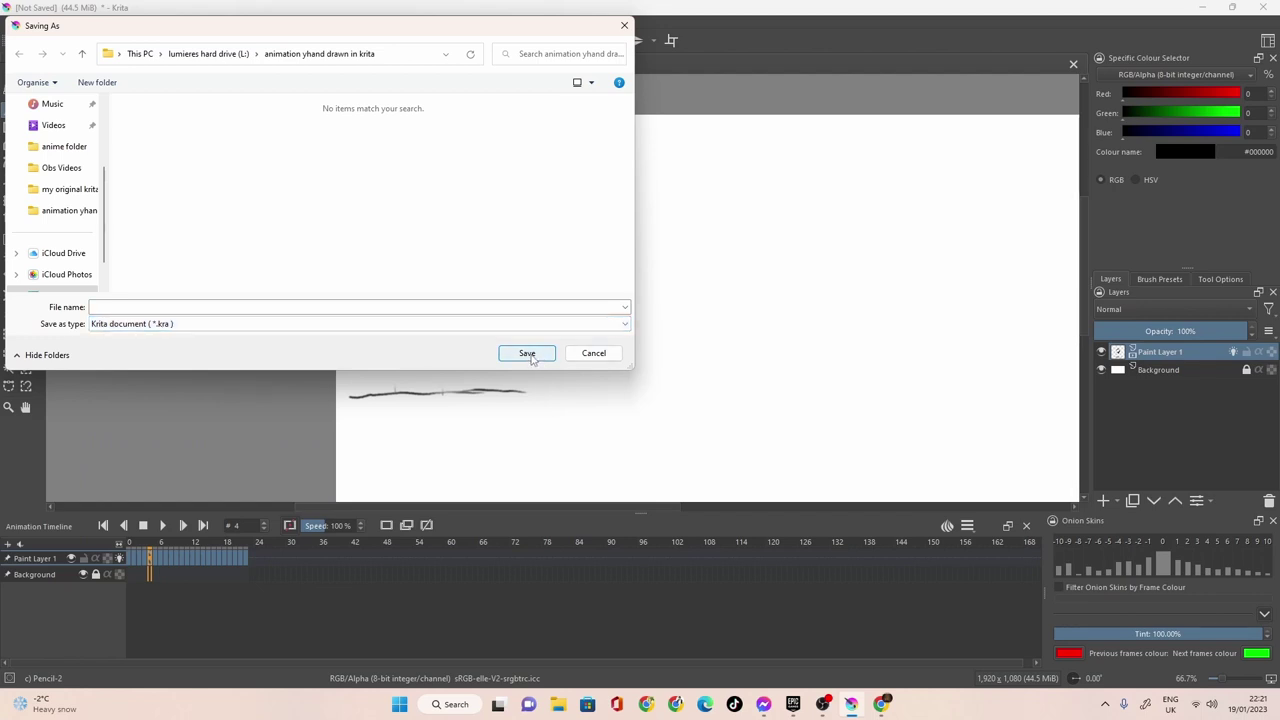
click(501, 328)
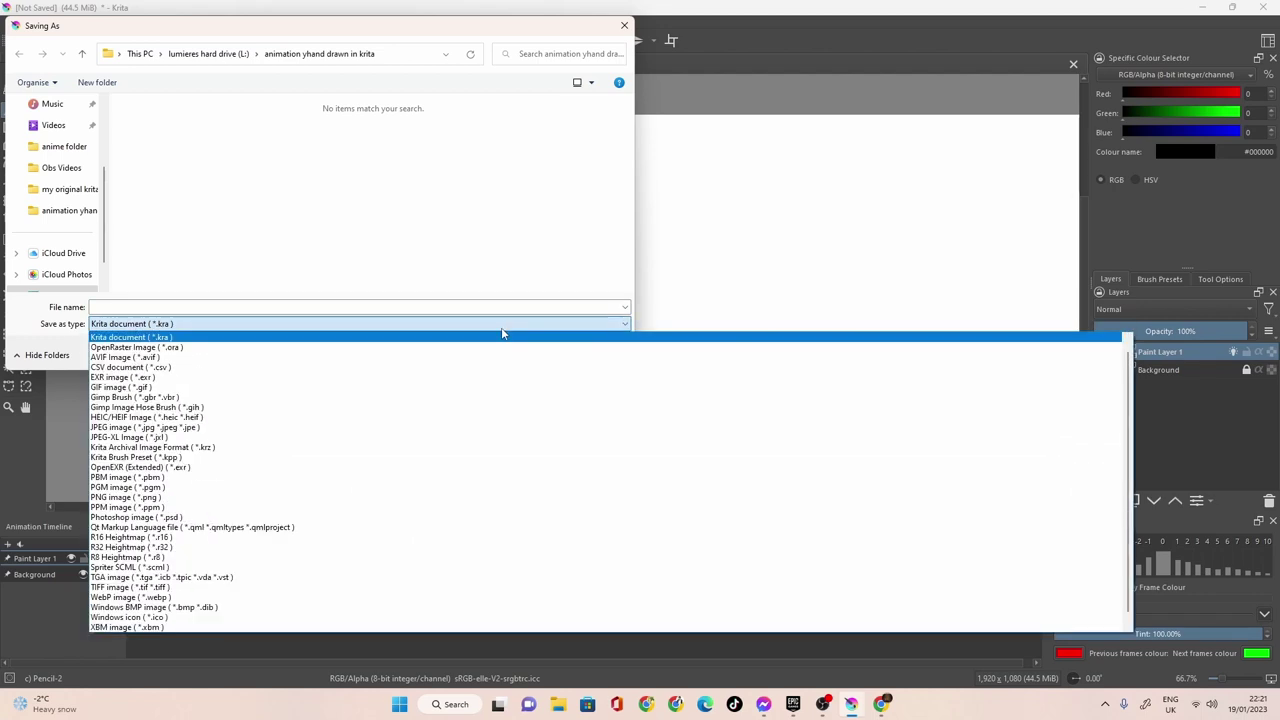
click(502, 336)
click(503, 328)
click(505, 334)
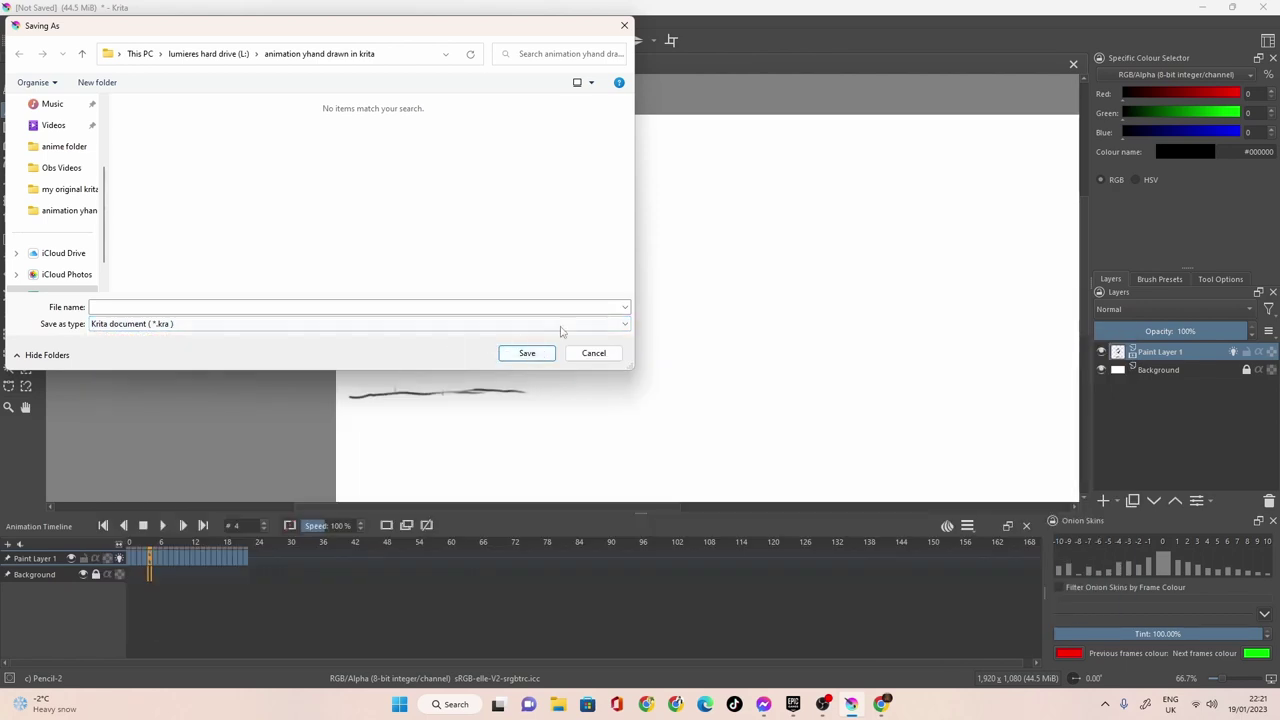
click(584, 357)
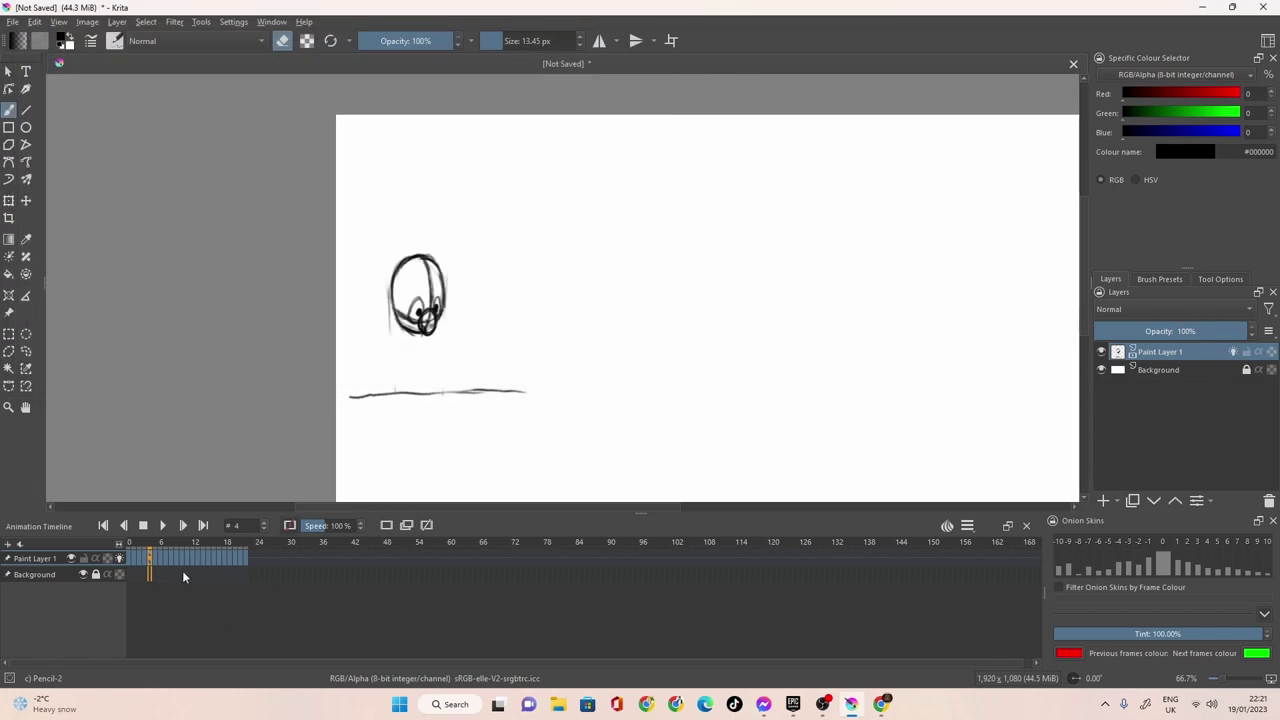
Step through the second fall and remove the duplicate falling keyframe at frame 18.
mouse_move(186, 556)
mouse_down()
mouse_move(245, 556)
mouse_move(226, 566)
mouse_up()
click(162, 527)
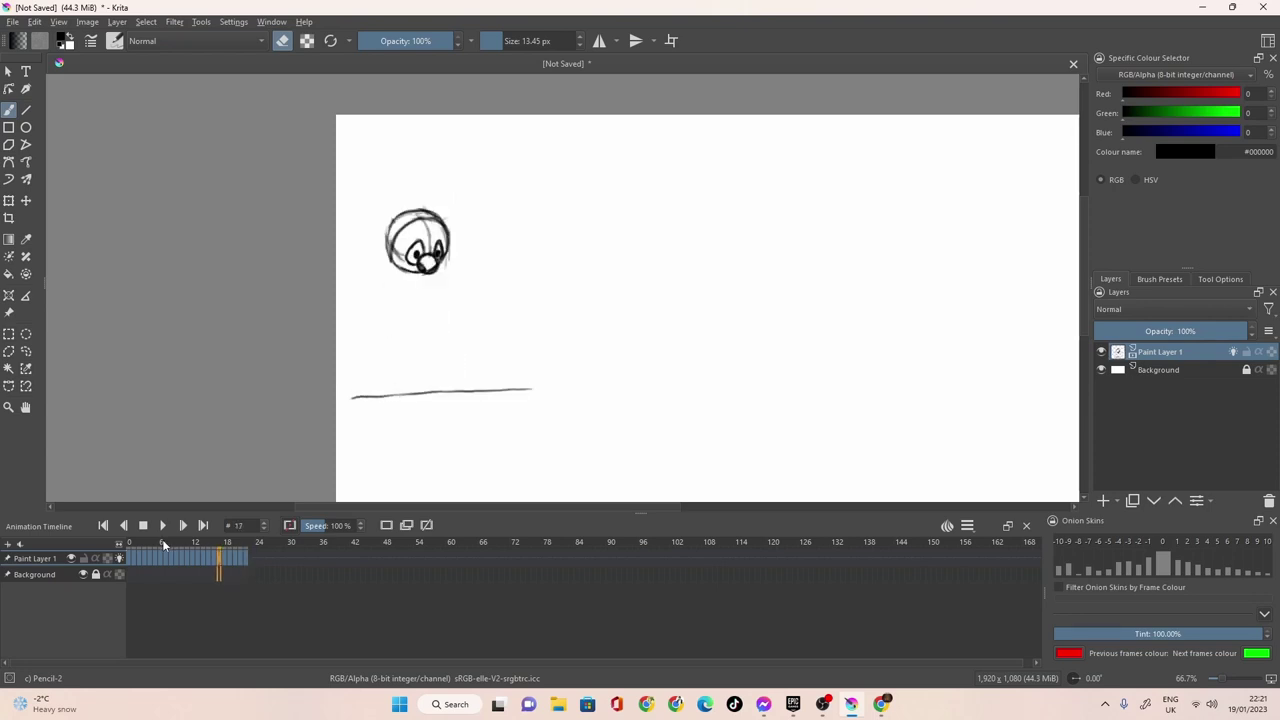
click(162, 539)
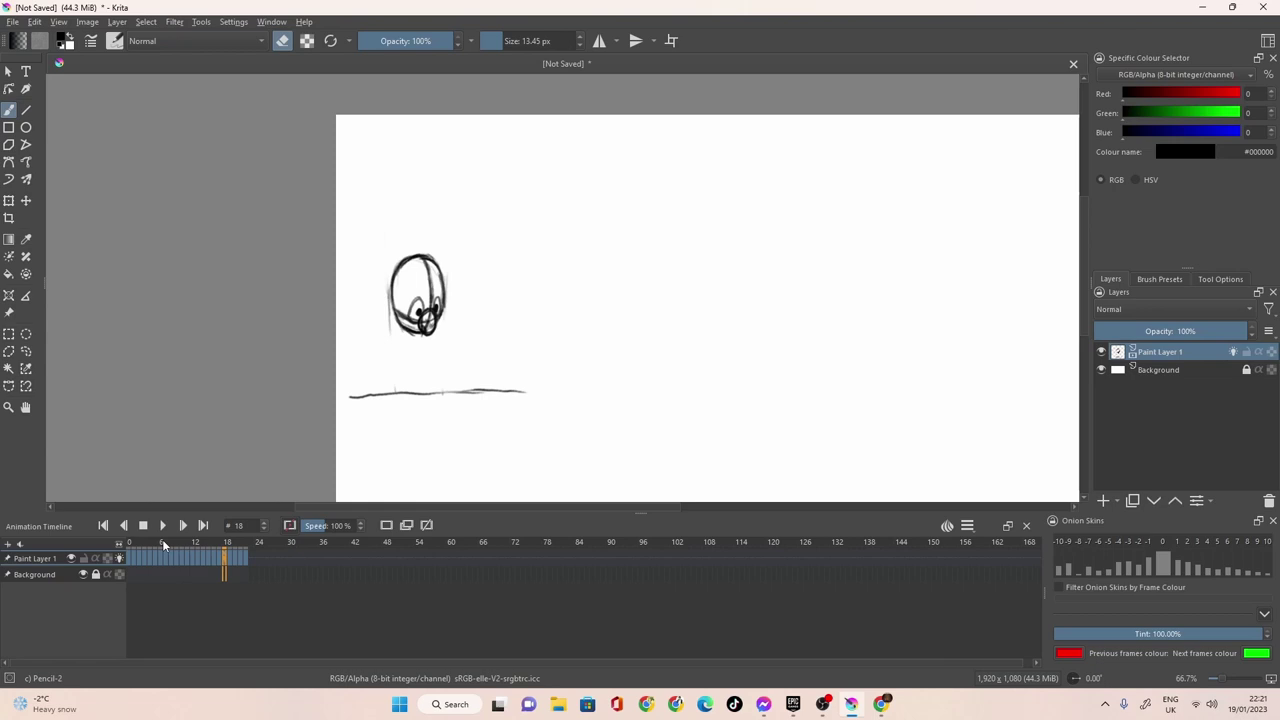
right_click(224, 562)
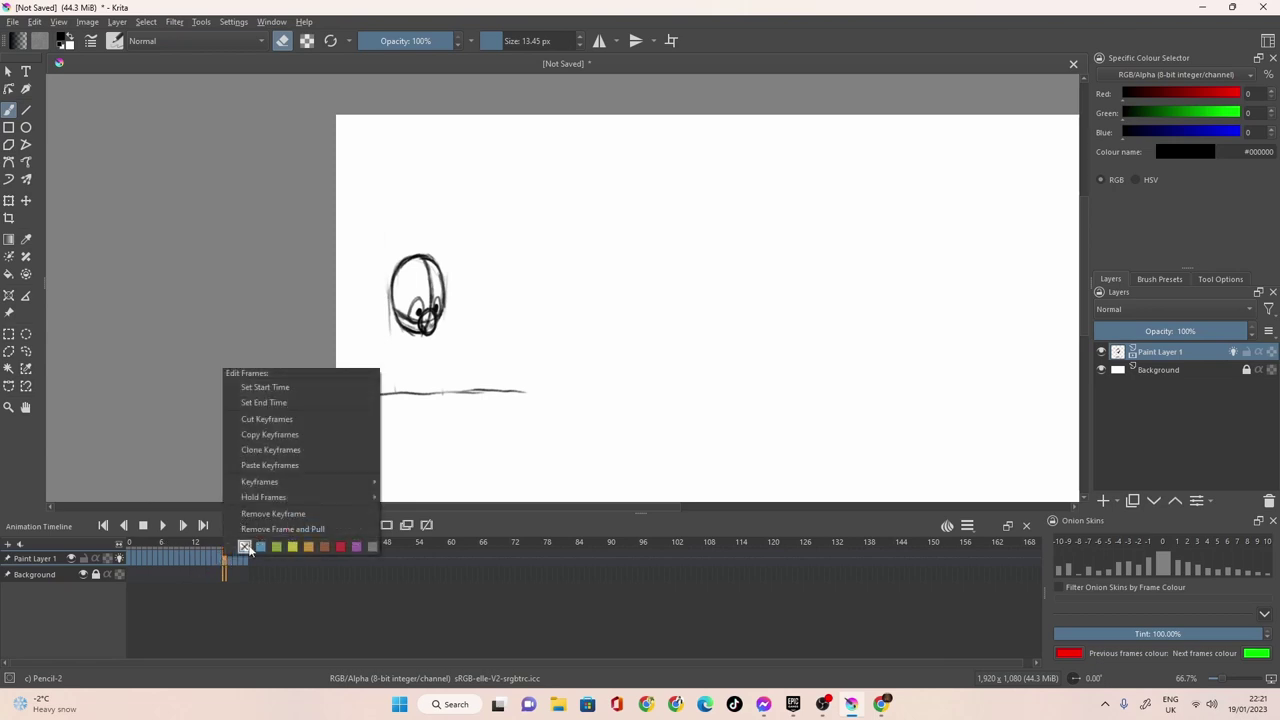
click(279, 517)
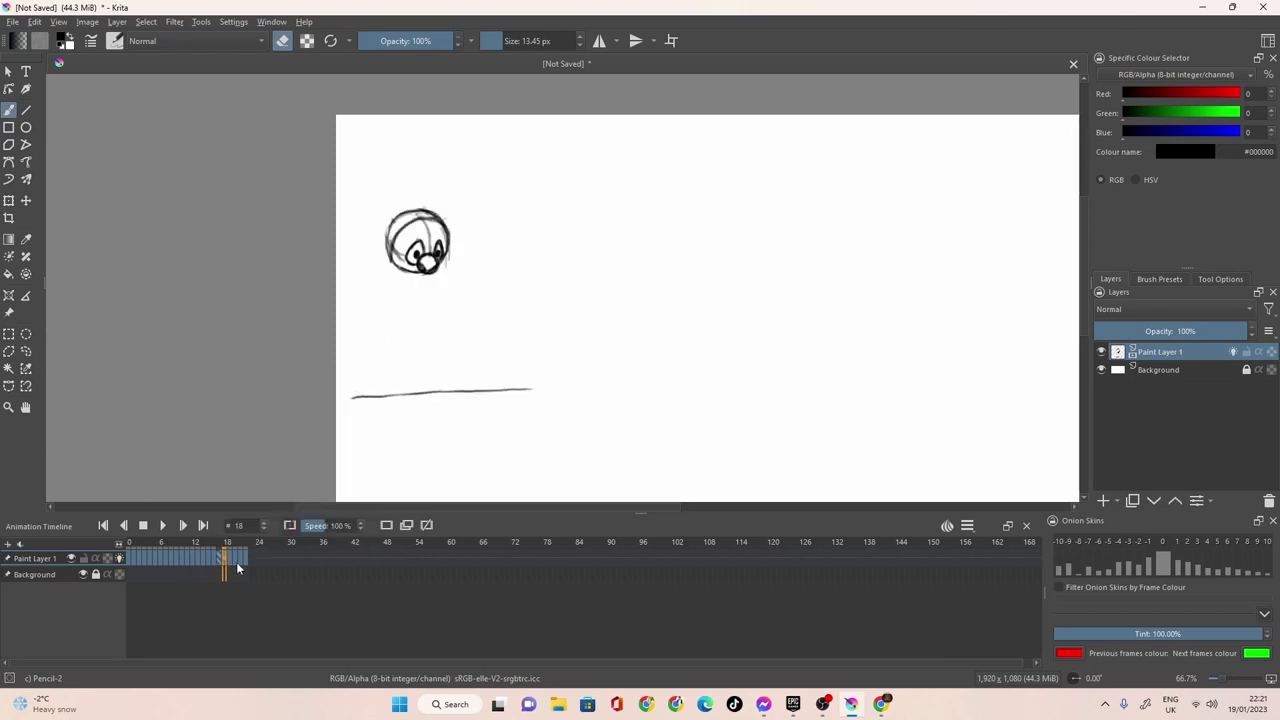
Close the gap at frame 18 by moving the keyframes at frames 19 to 22 one frame earlier each.
click(229, 560)
click(225, 560)
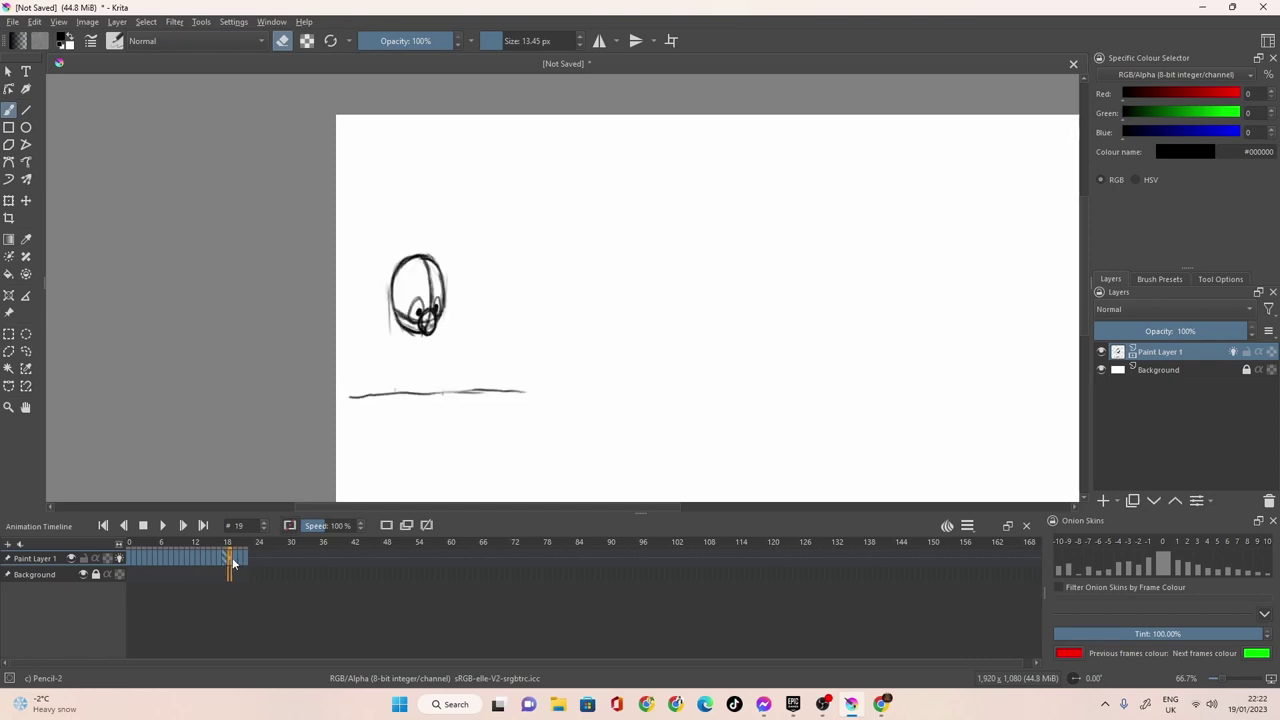
click(232, 557)
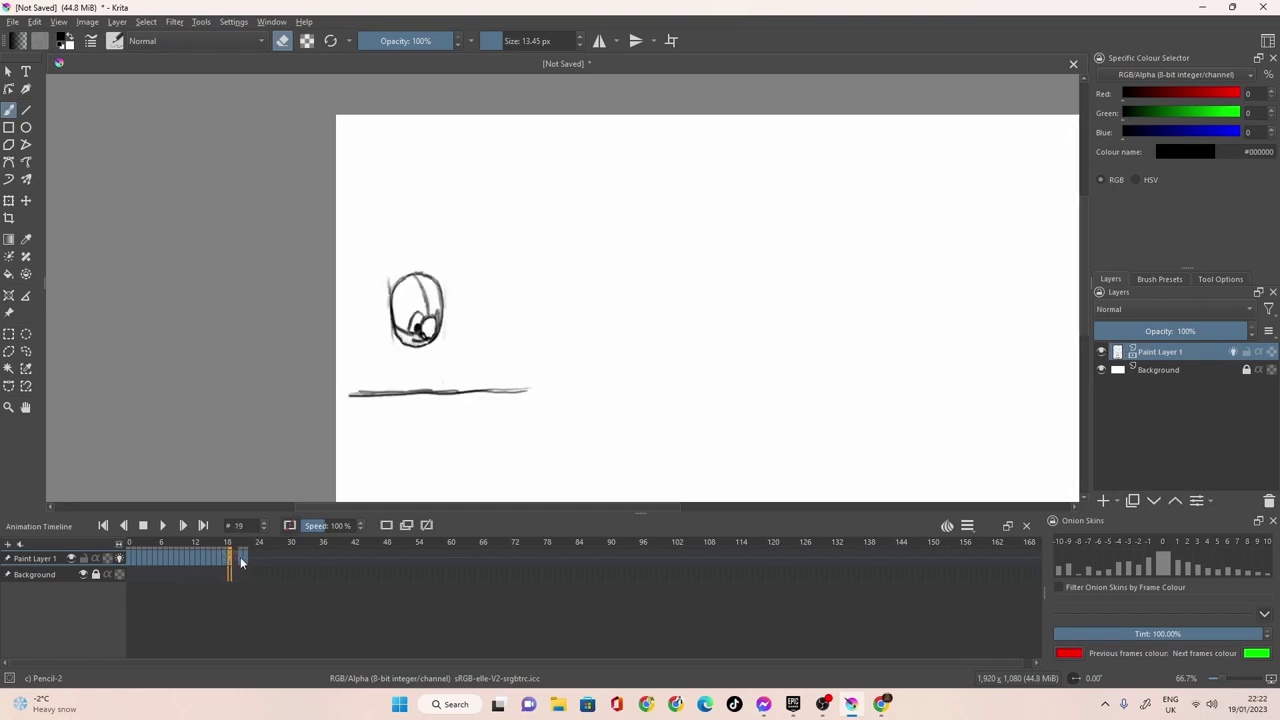
click(237, 557)
click(245, 558)
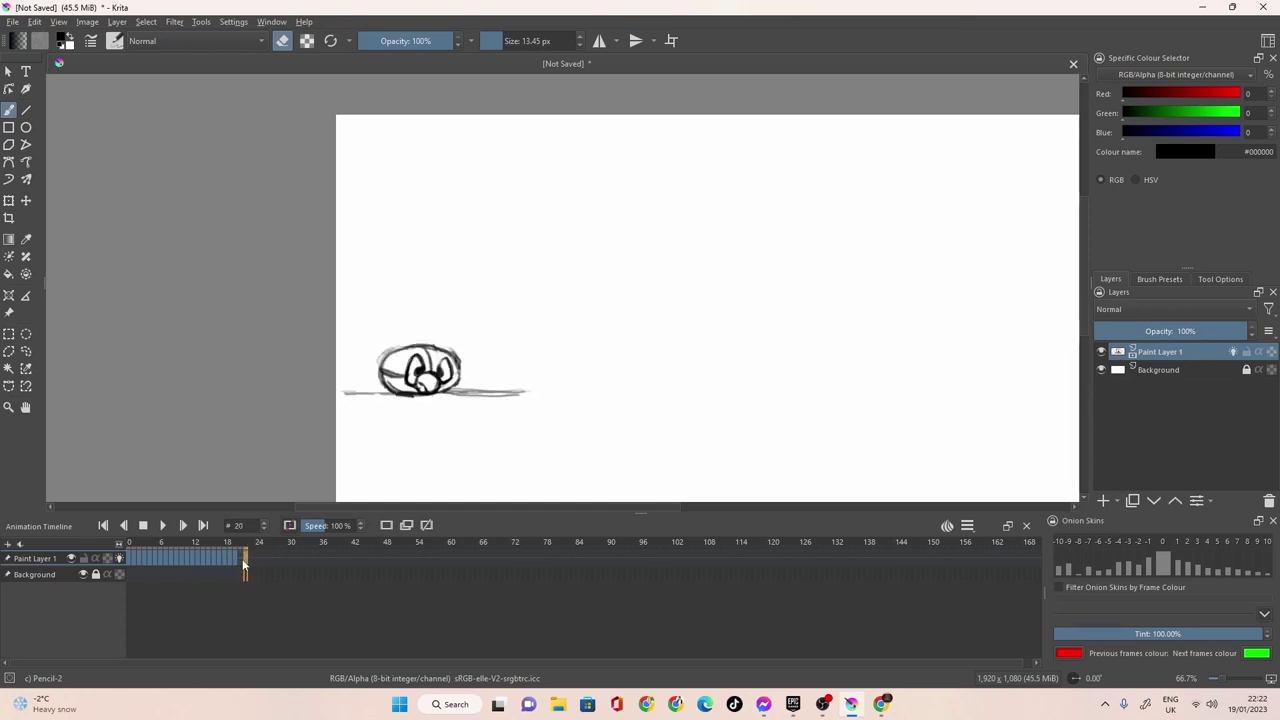
click(136, 552)
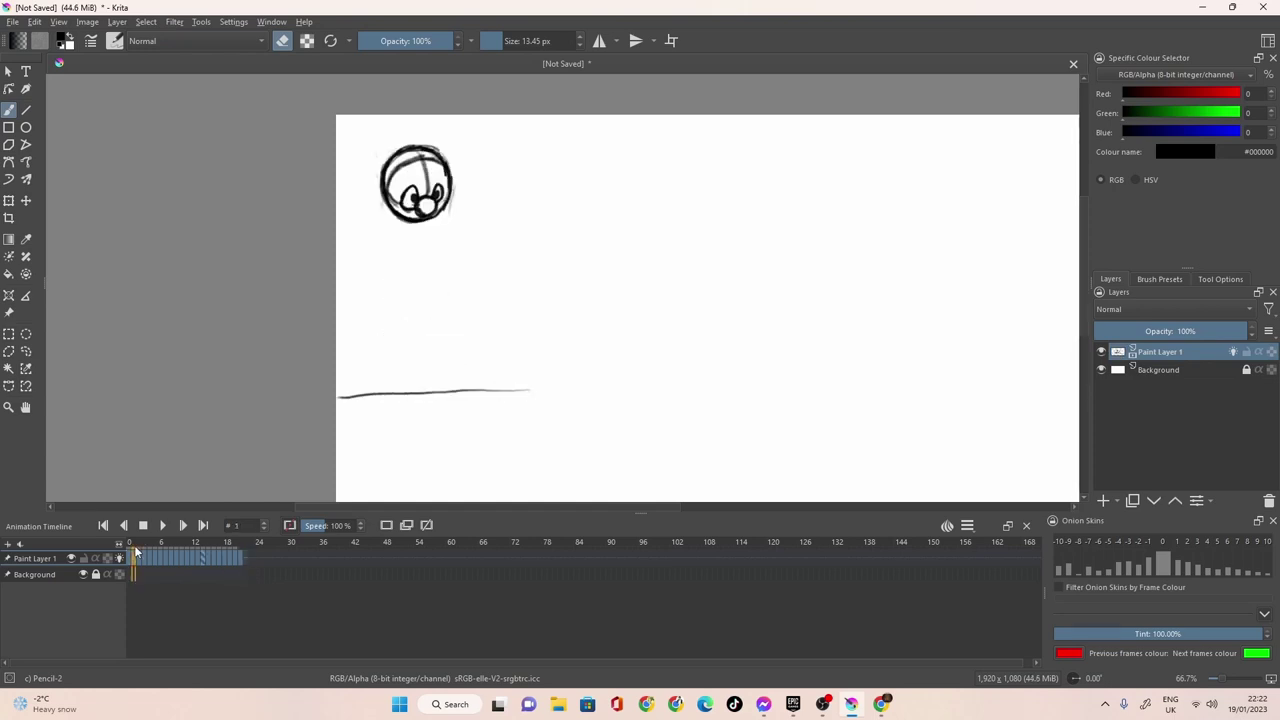
Compare the squash at frame 21 with the opening frames, then copy the rebound keyframe at frame 8 to frame 22.
click(239, 563)
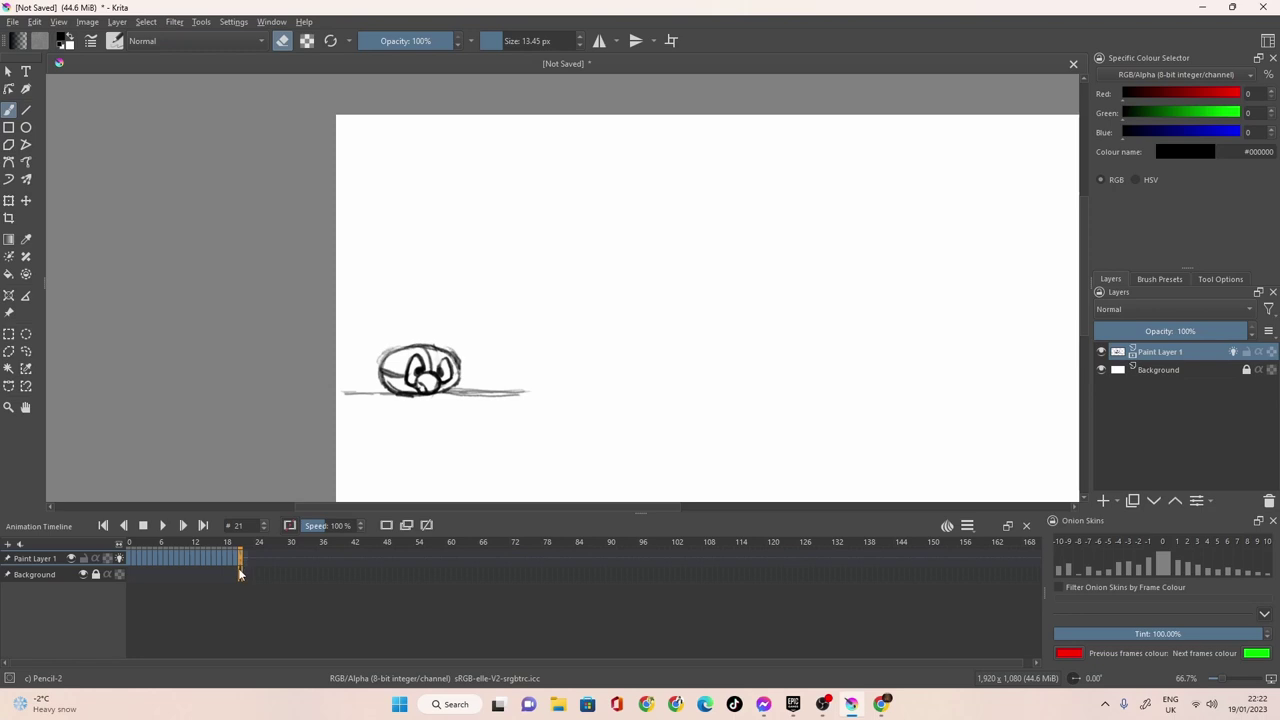
click(127, 562)
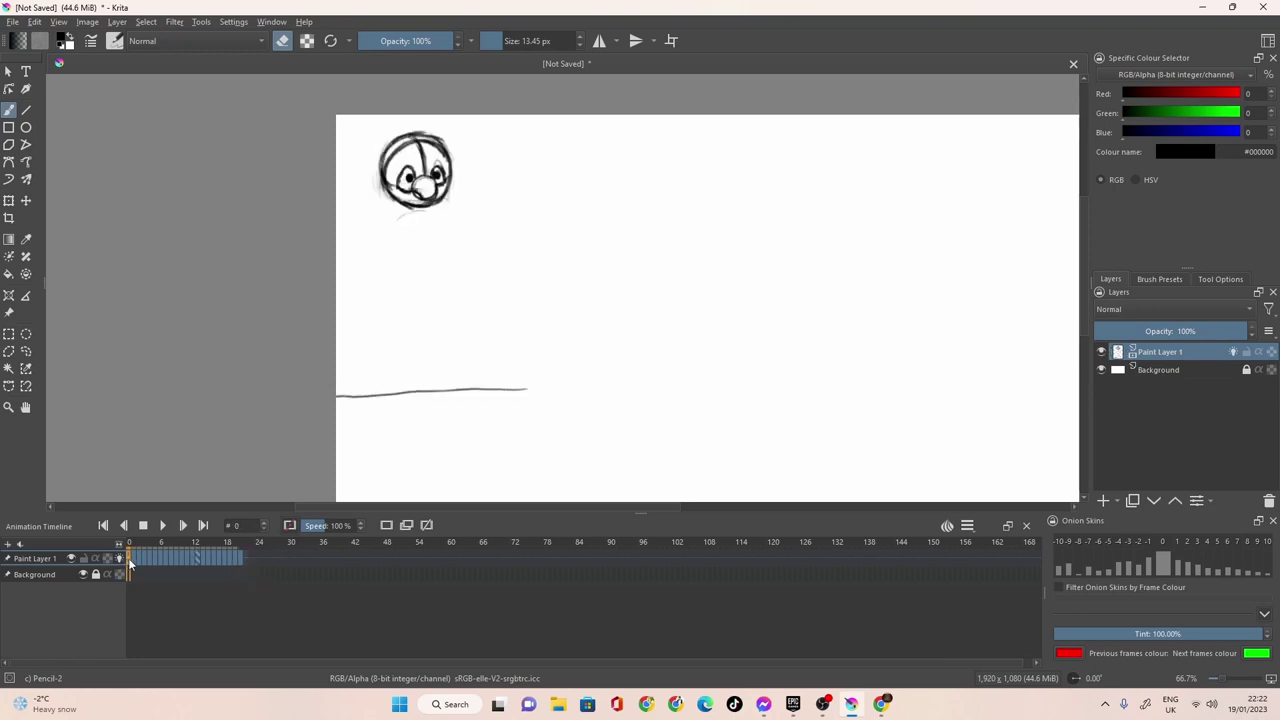
click(240, 555)
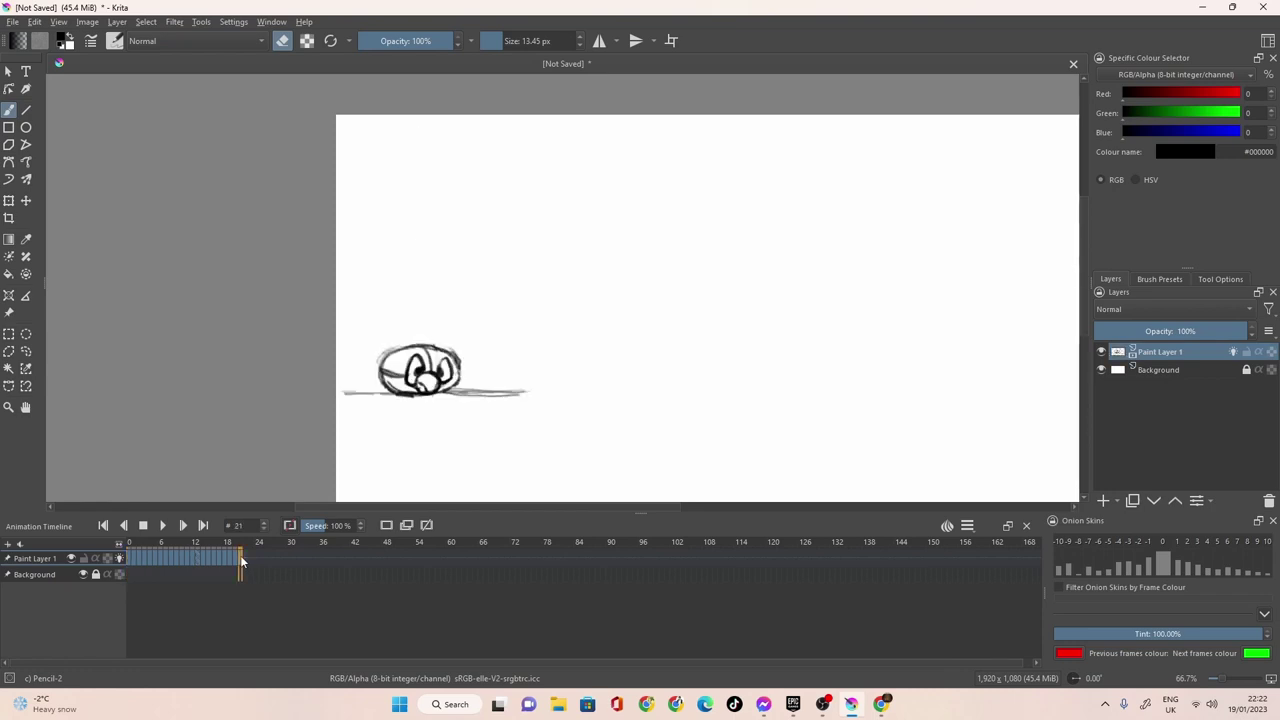
click(150, 560)
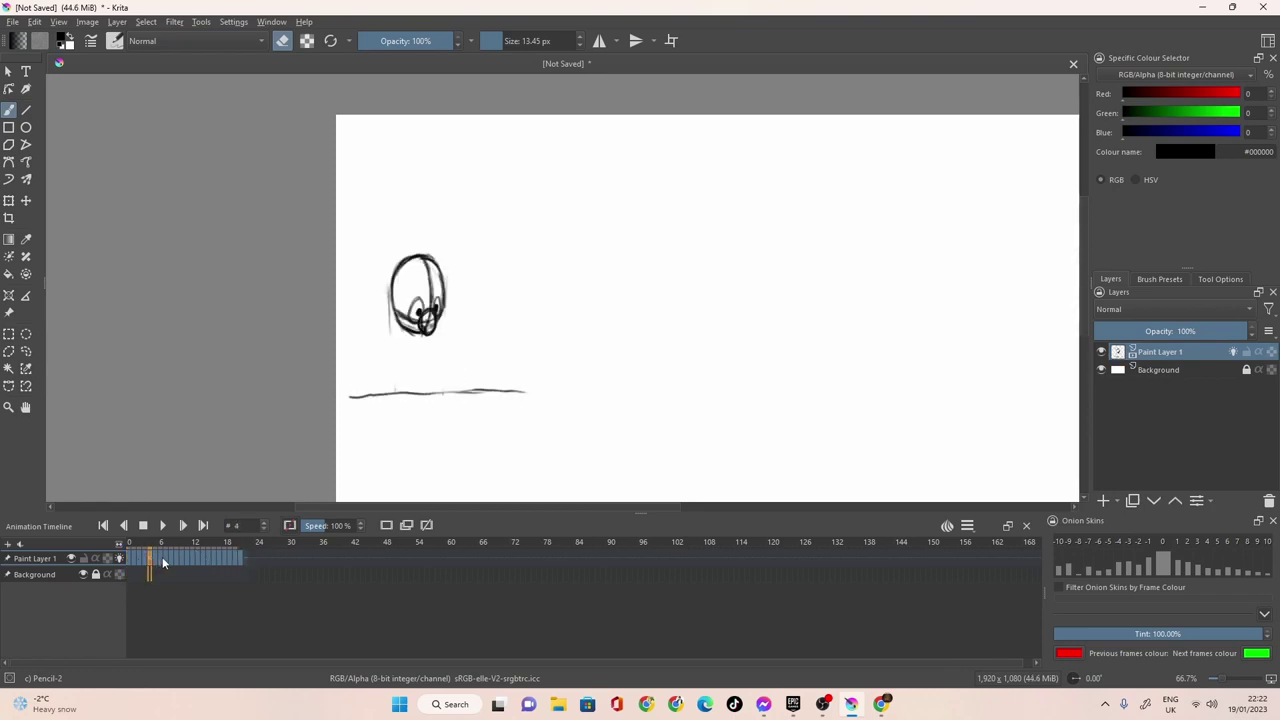
click(242, 557)
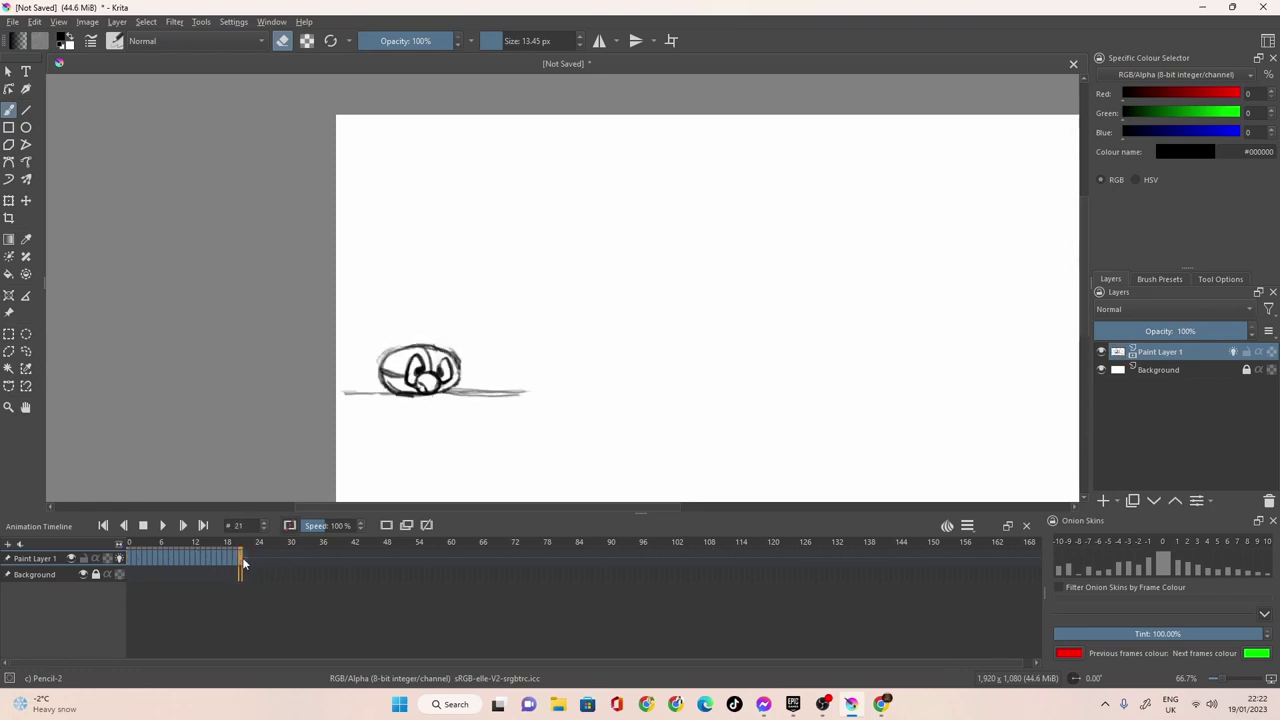
click(170, 557)
click(175, 562)
right_click(170, 558)
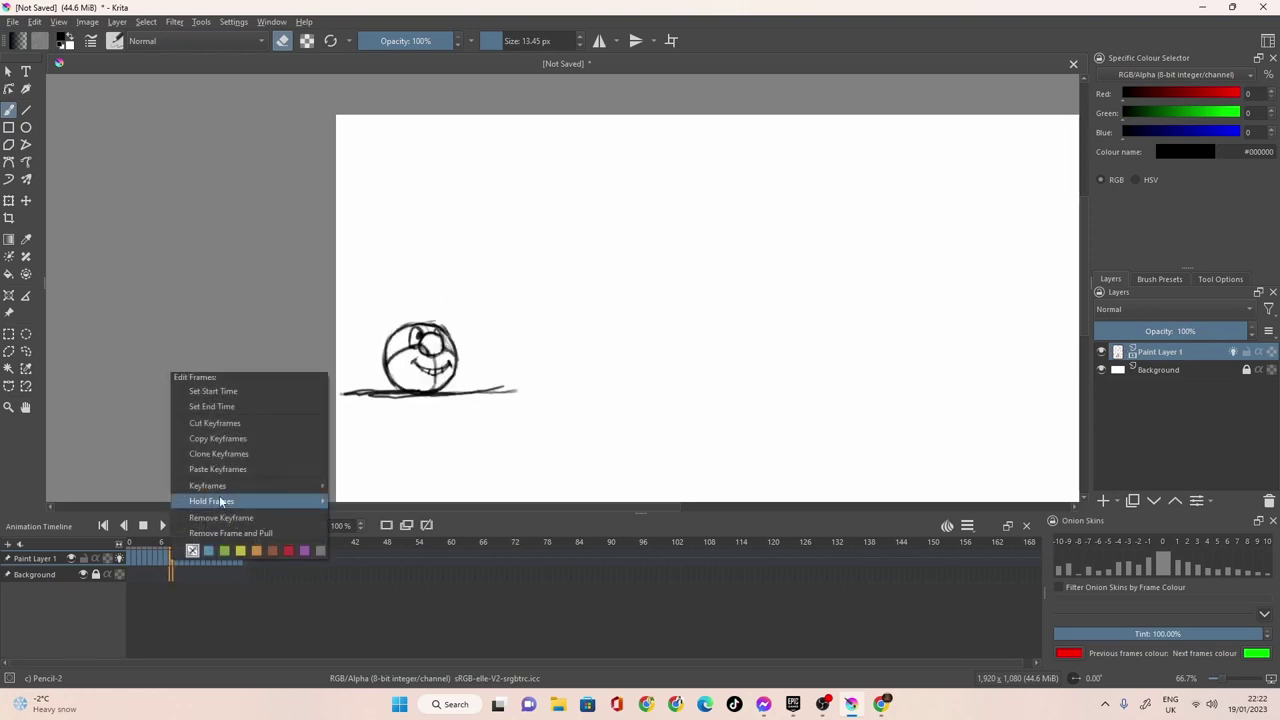
click(220, 442)
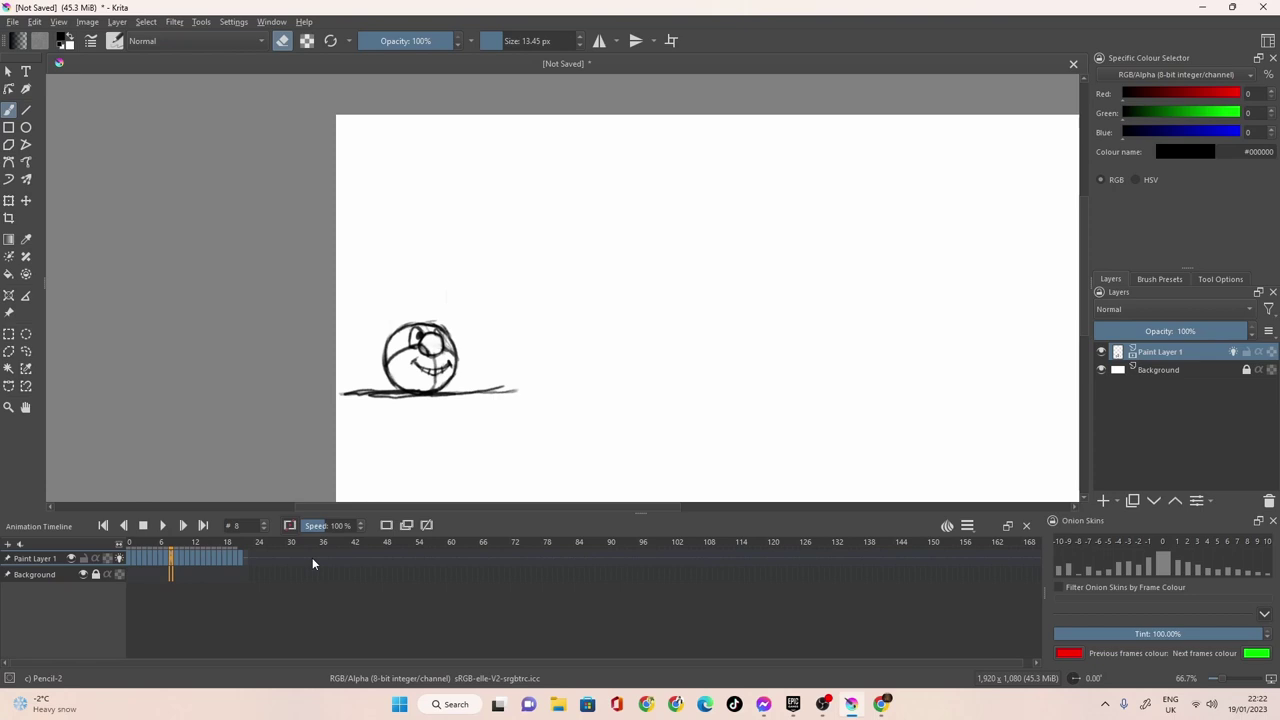
click(247, 557)
right_click(247, 557)
click(302, 606)
Continue the second bounce by copying the keyframe at frame 9 to frame 23.
click(161, 560)
click(160, 562)
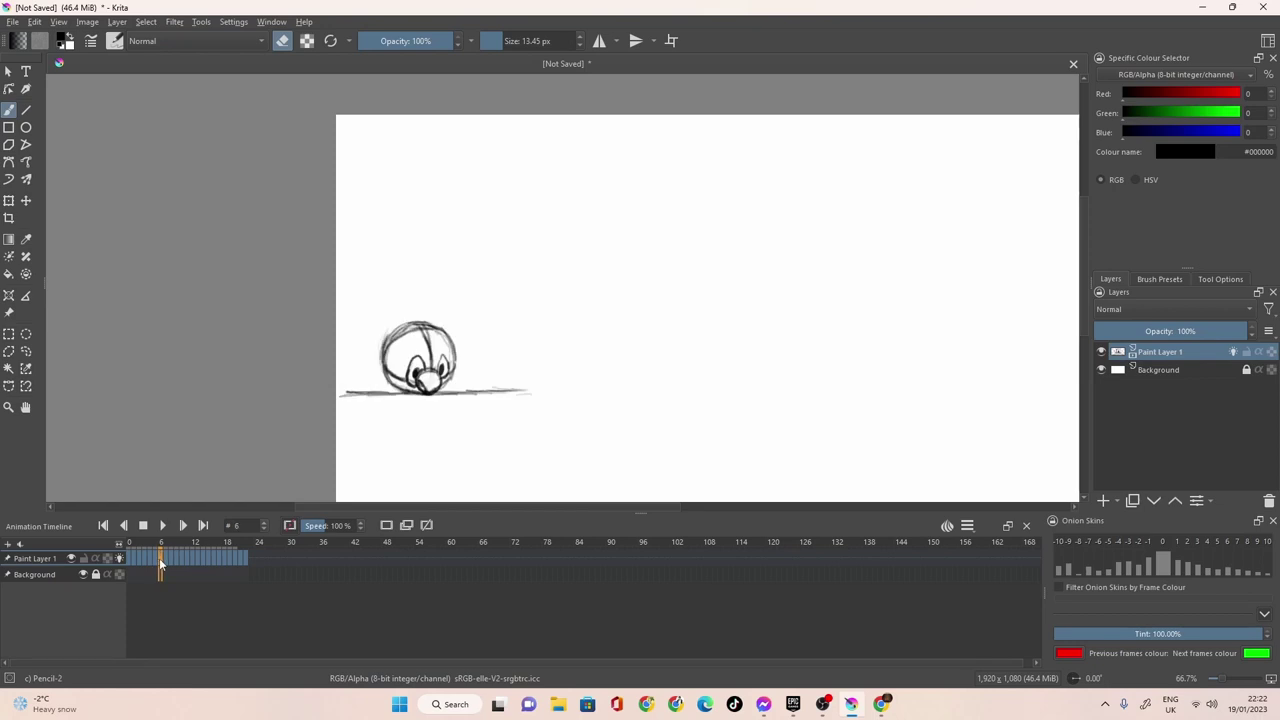
click(168, 557)
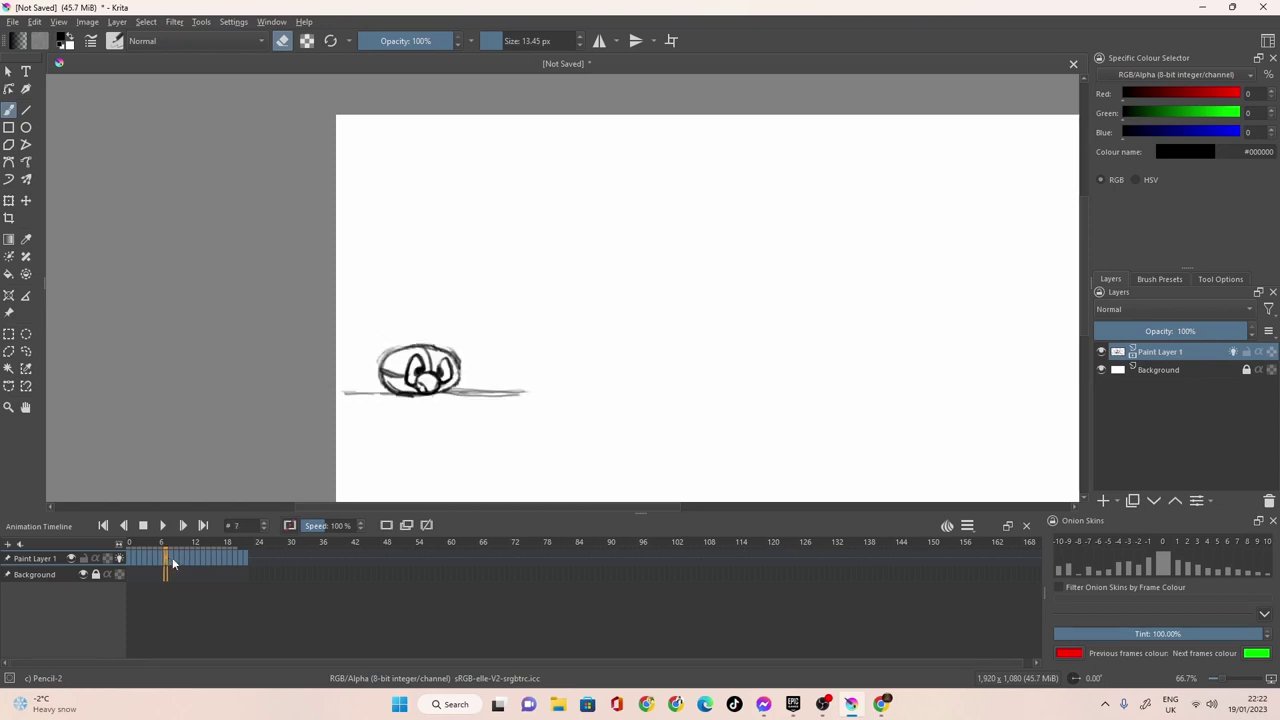
click(172, 562)
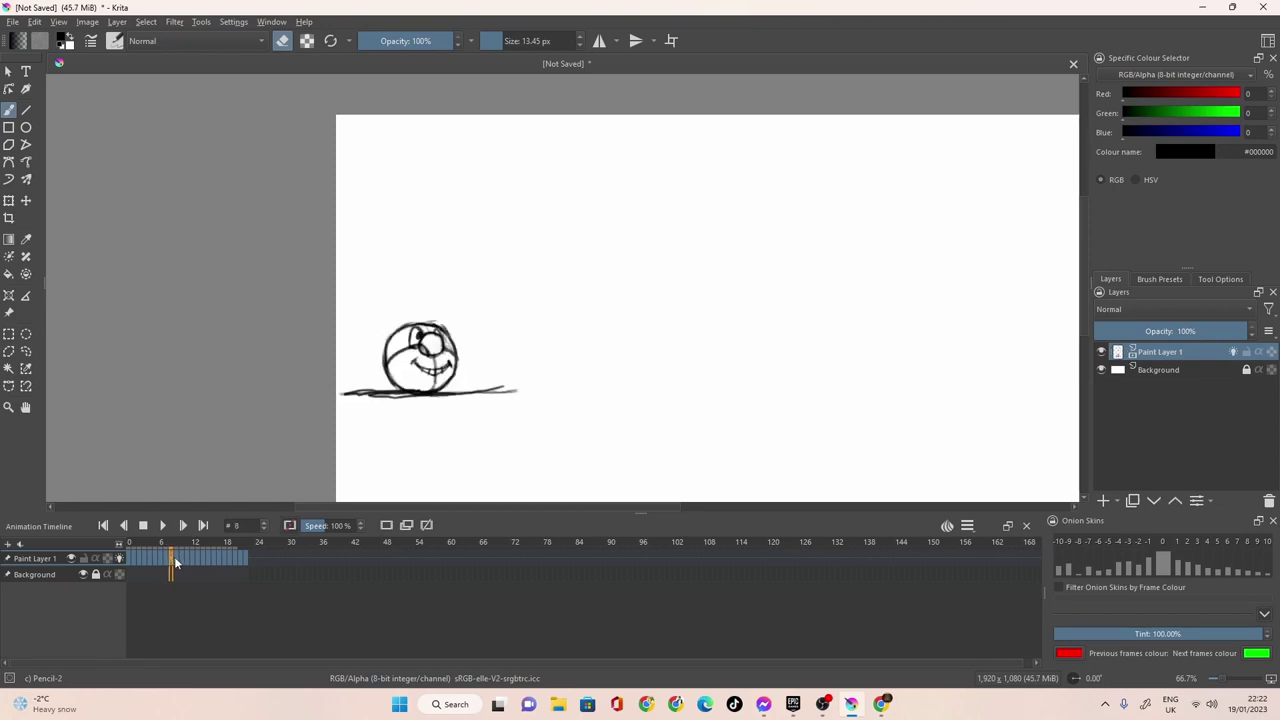
click(174, 556)
right_click(174, 556)
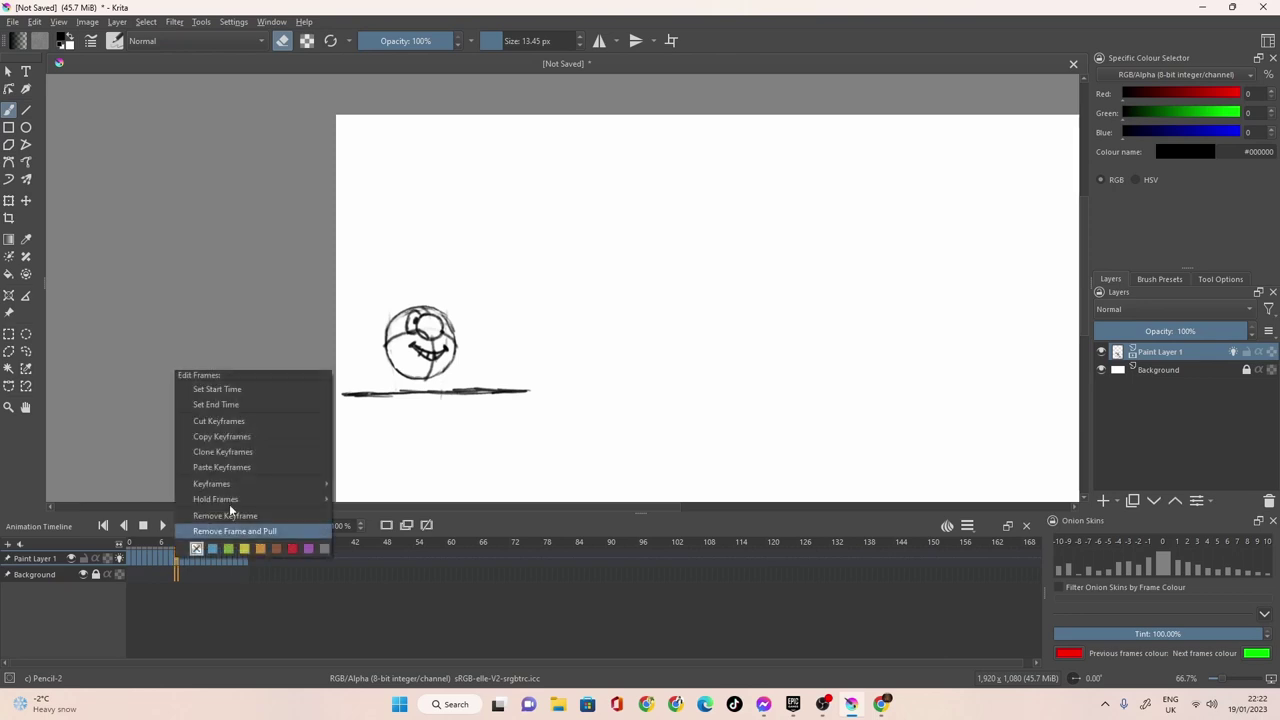
click(240, 436)
click(250, 555)
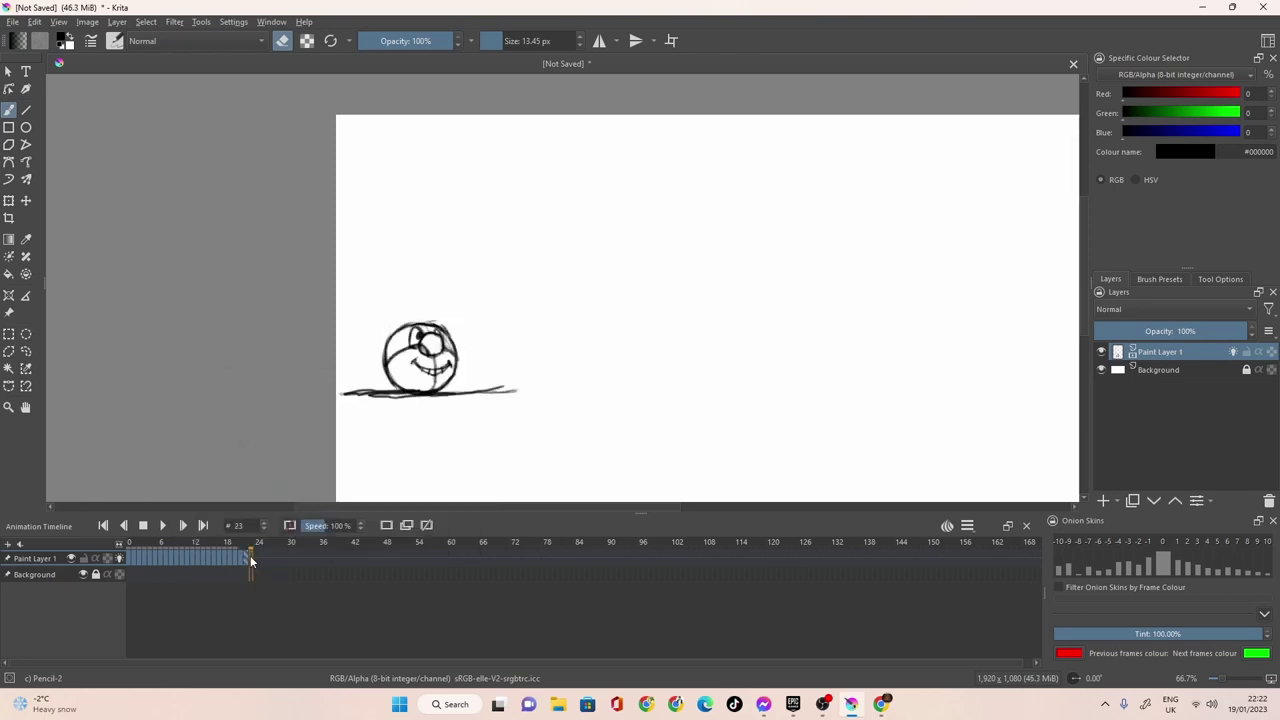
right_click(250, 555)
click(285, 607)
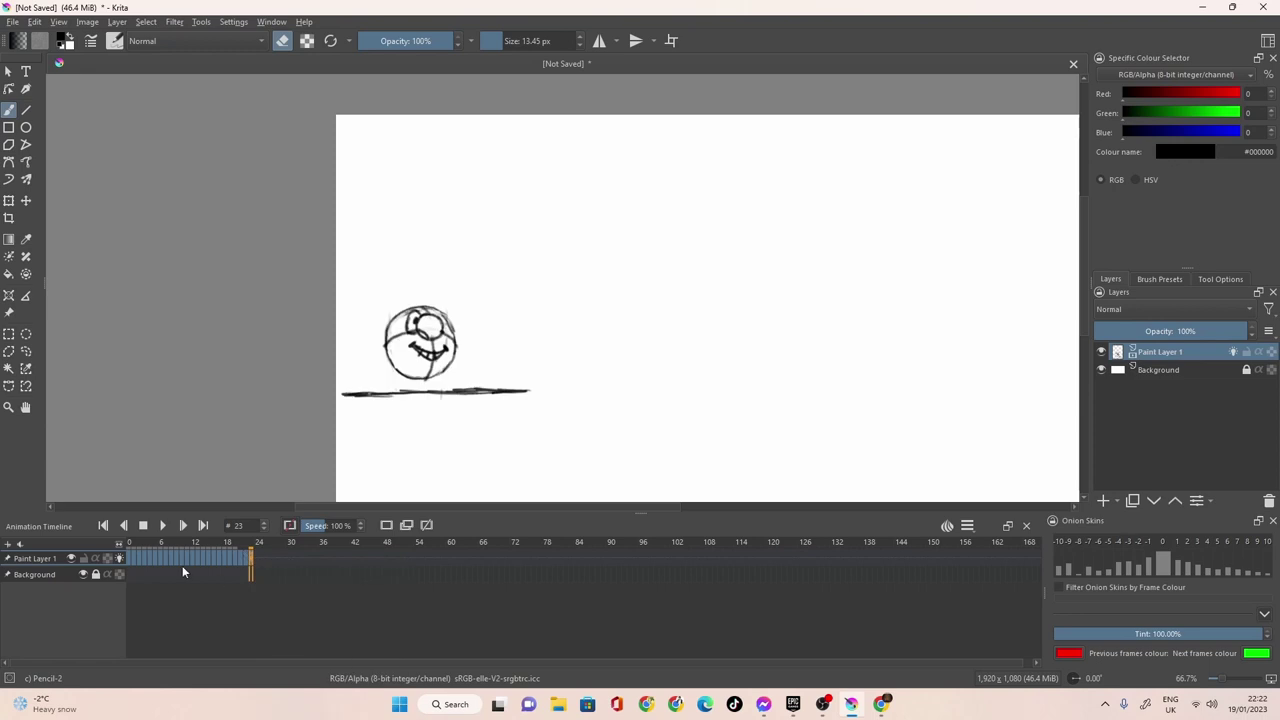
Copy the stretched rising-ball keyframe at frame 10 to frame 24.
click(161, 559)
click(172, 562)
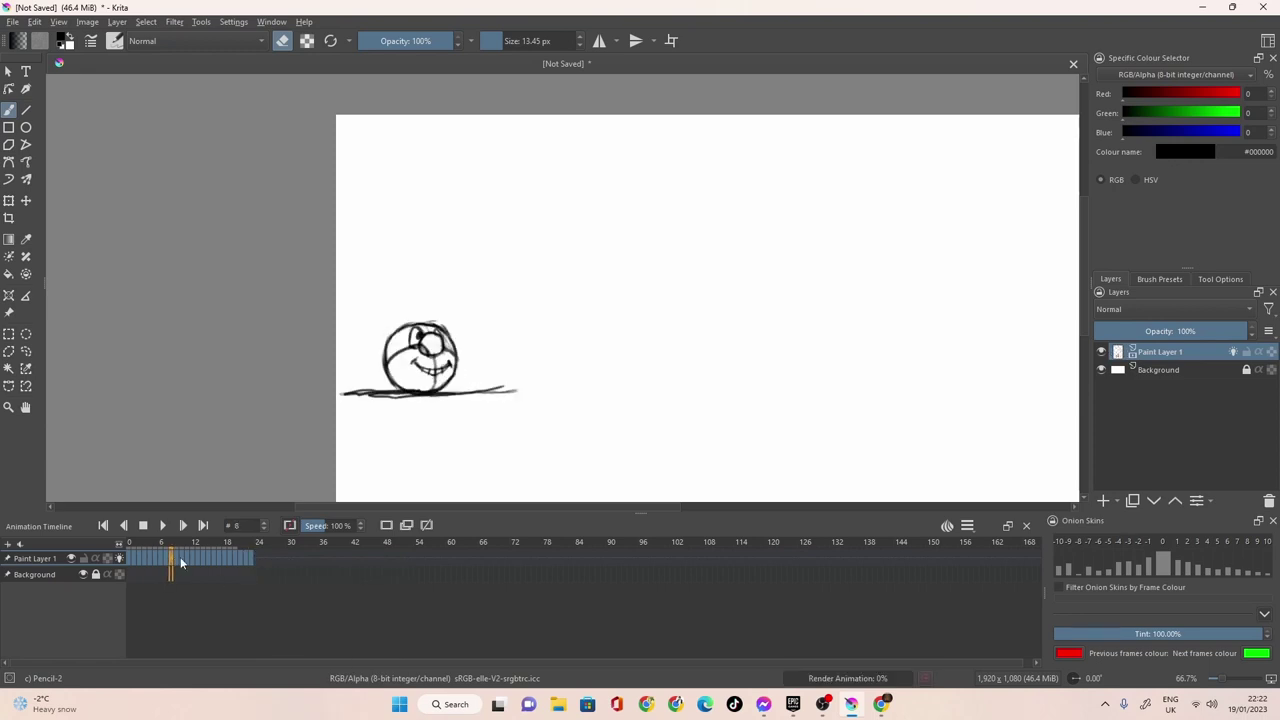
click(181, 557)
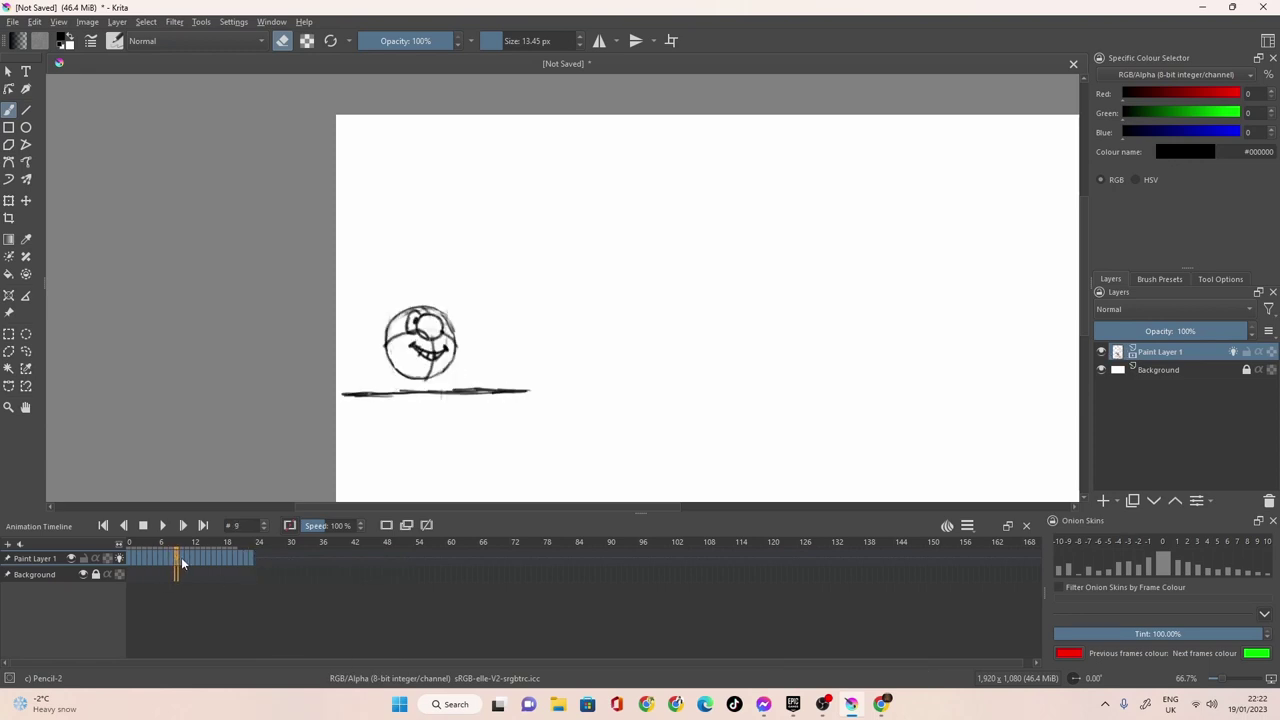
right_click(183, 556)
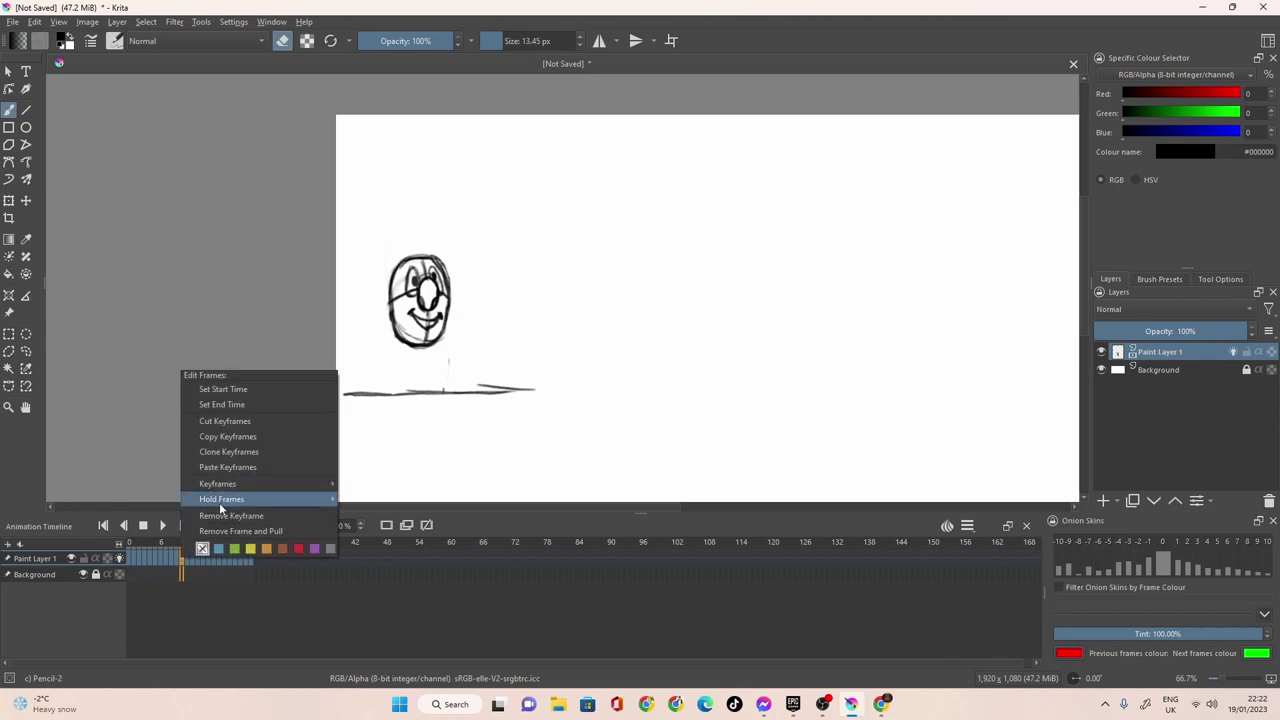
click(253, 437)
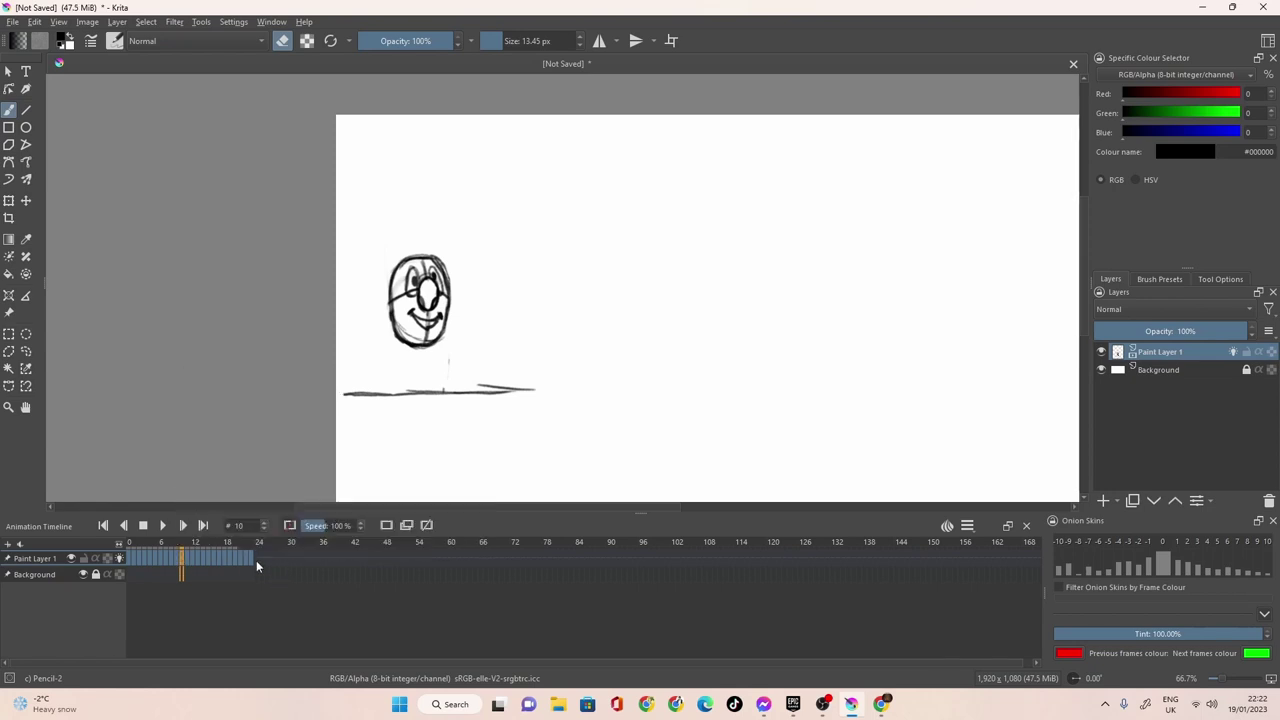
click(256, 560)
right_click(256, 559)
click(302, 611)
Copy the rising-ball keyframe at frame 11 to frame 25.
click(172, 557)
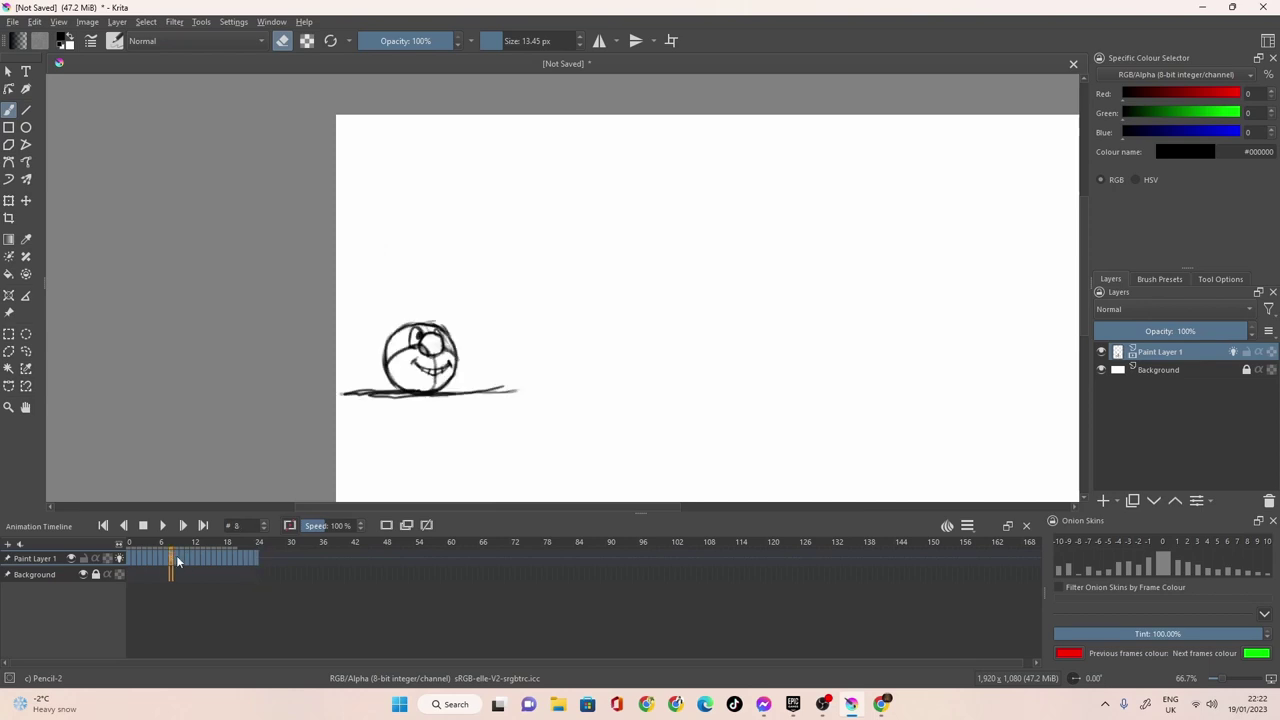
drag(176, 560, 182, 561)
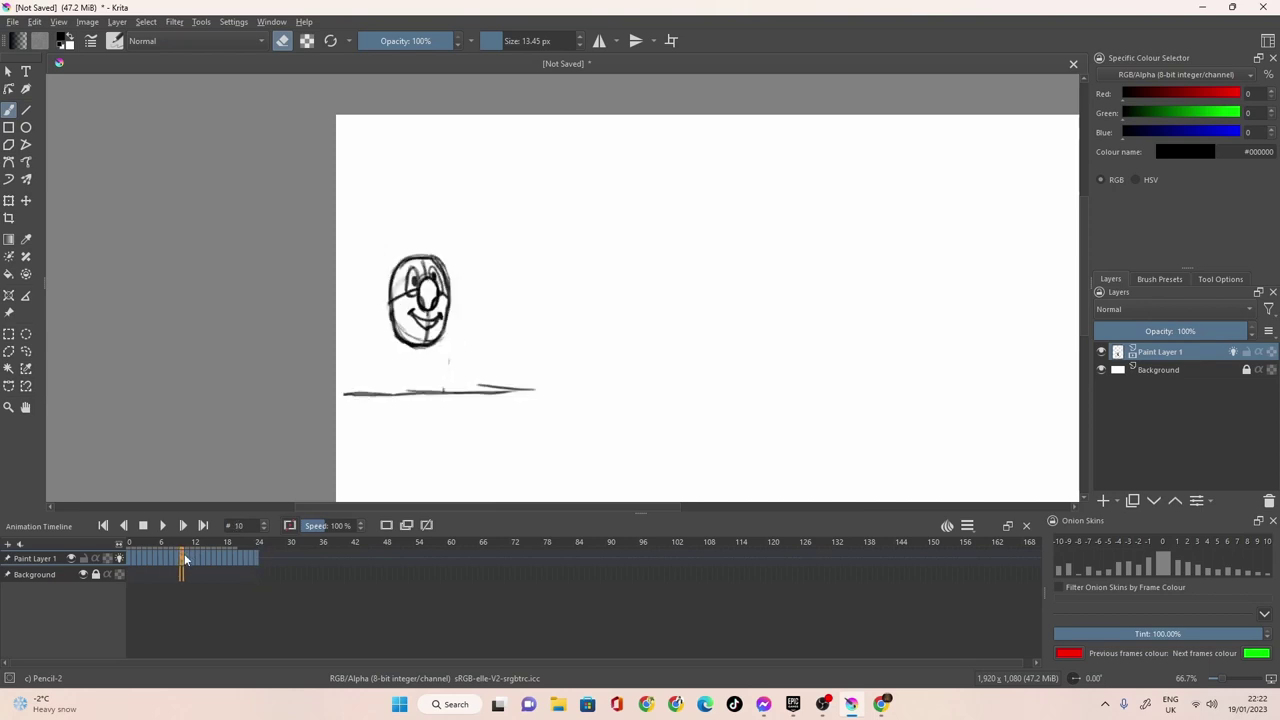
click(186, 557)
right_click(186, 556)
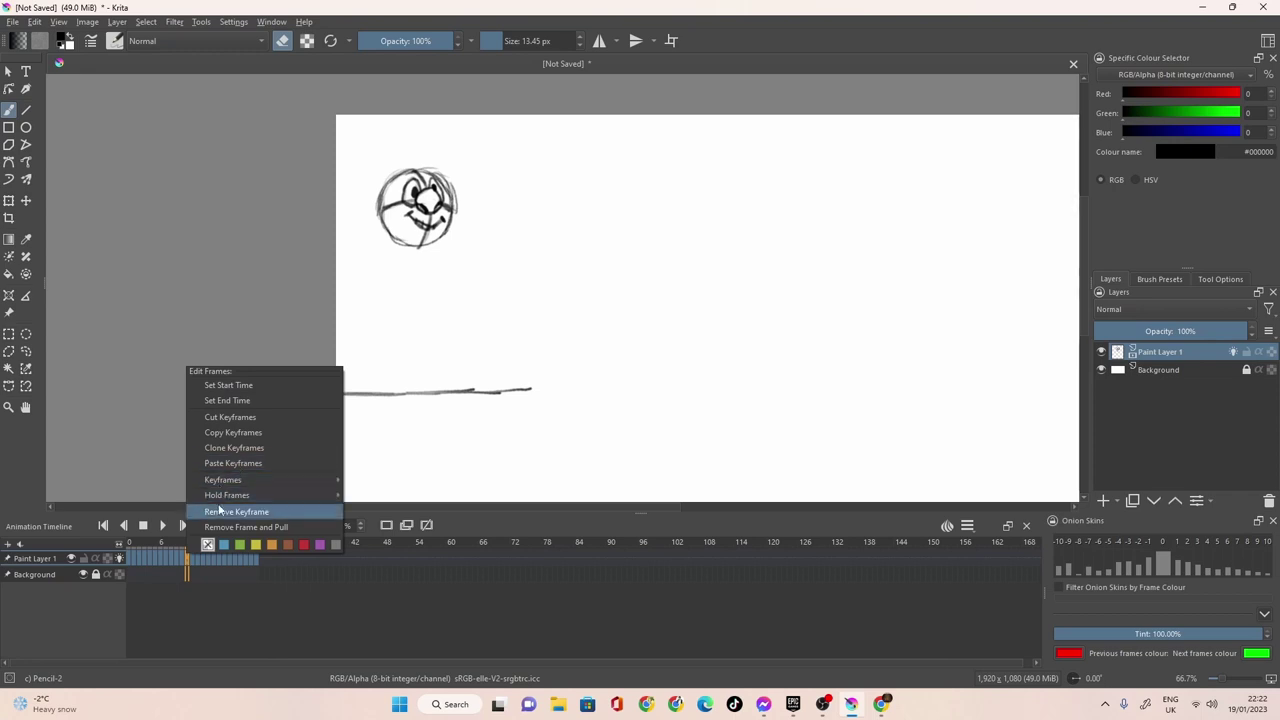
click(246, 433)
click(262, 558)
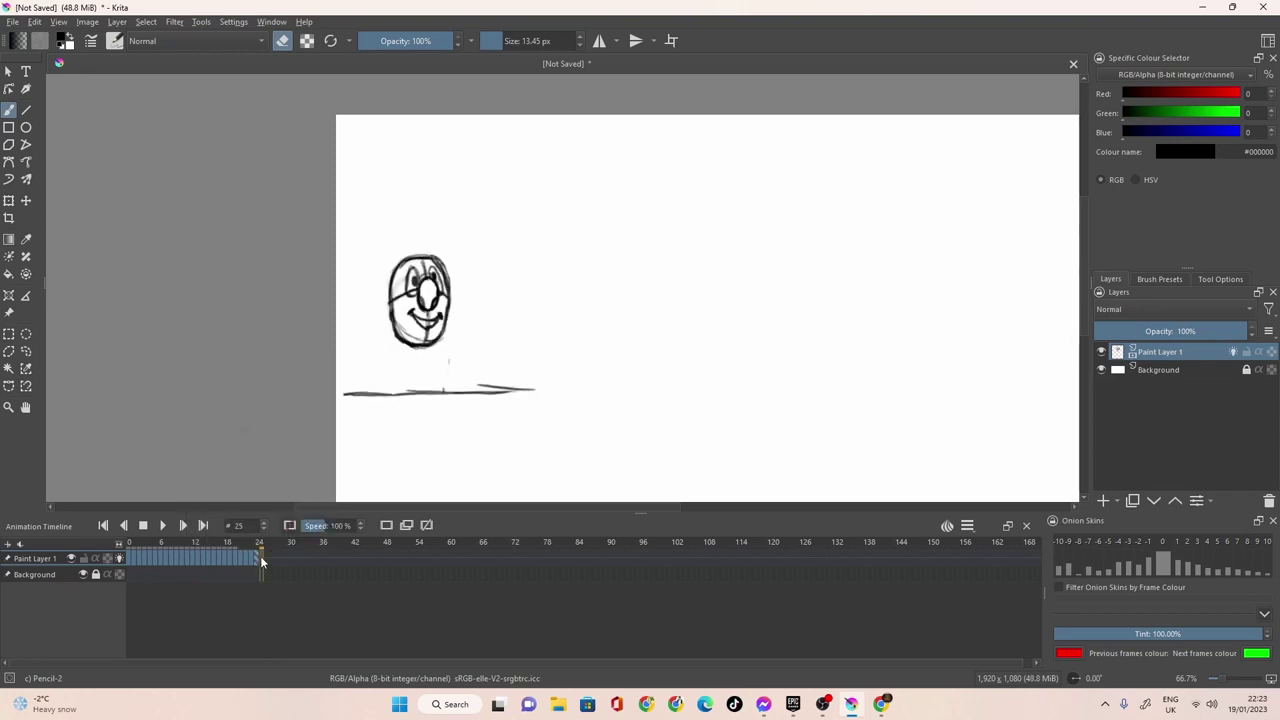
right_click(261, 557)
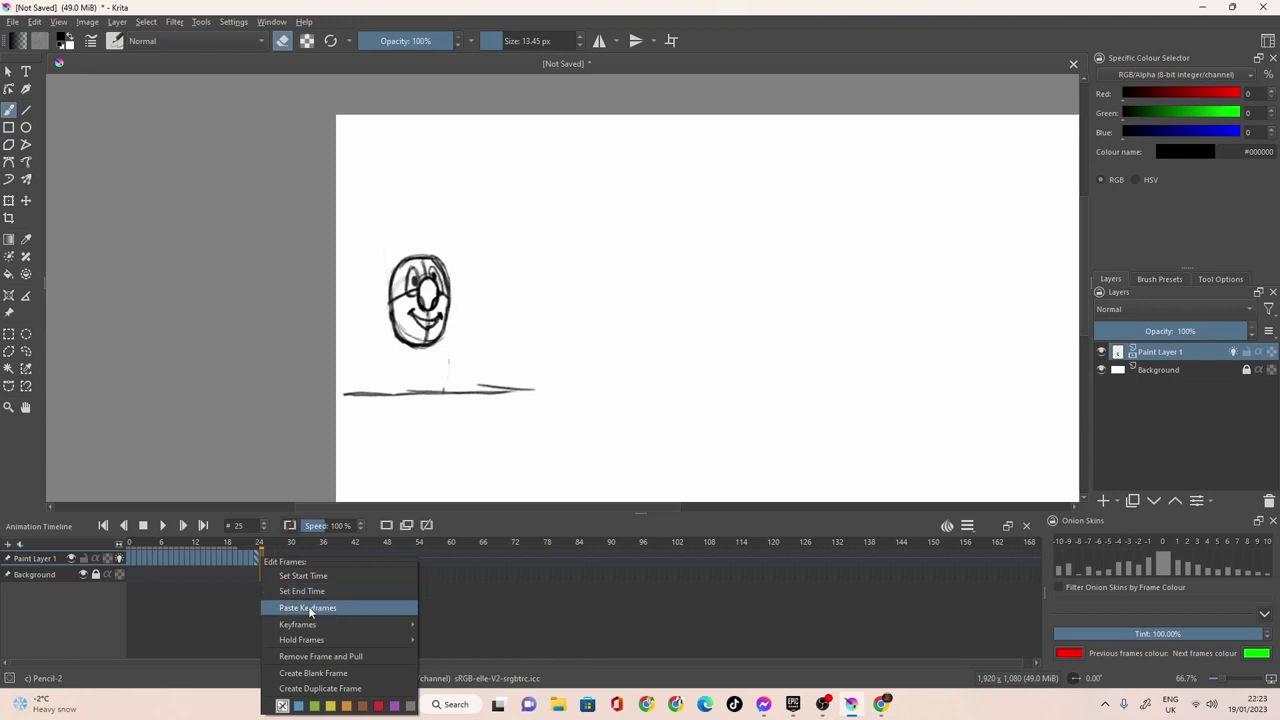
click(308, 607)
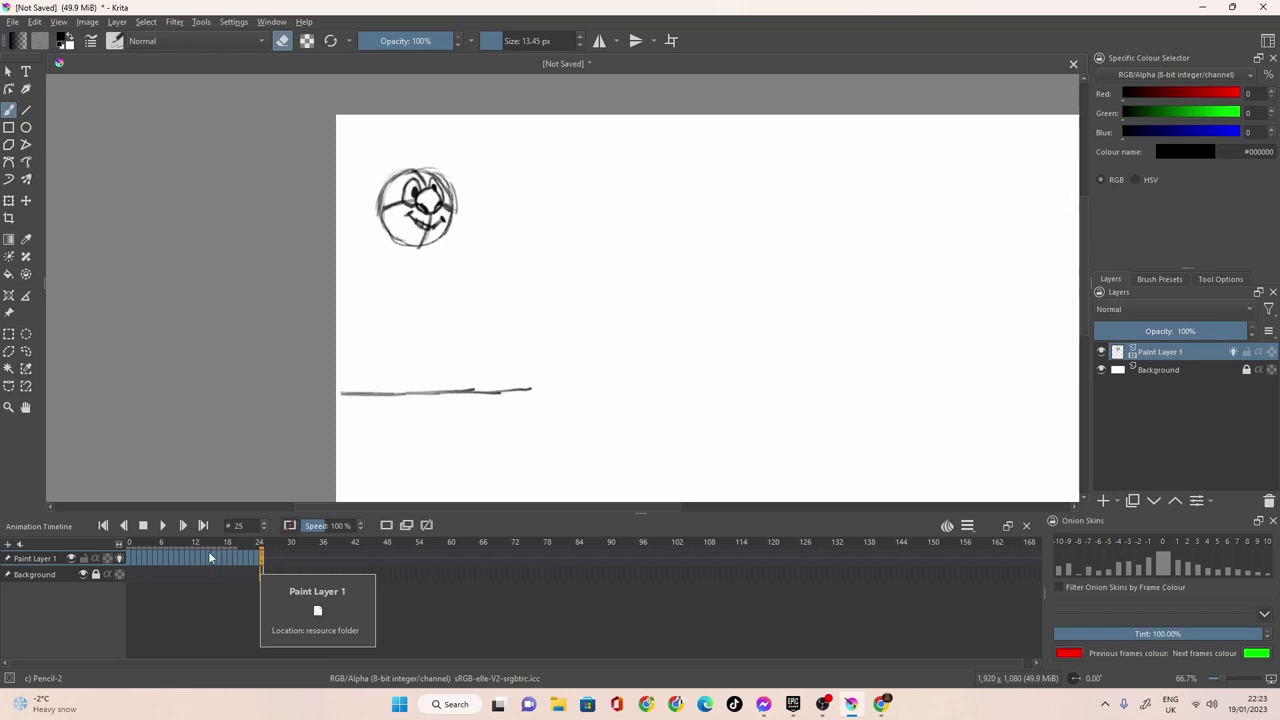
Copy the near-top keyframe at frame 12 to frame 26.
click(172, 563)
click(181, 563)
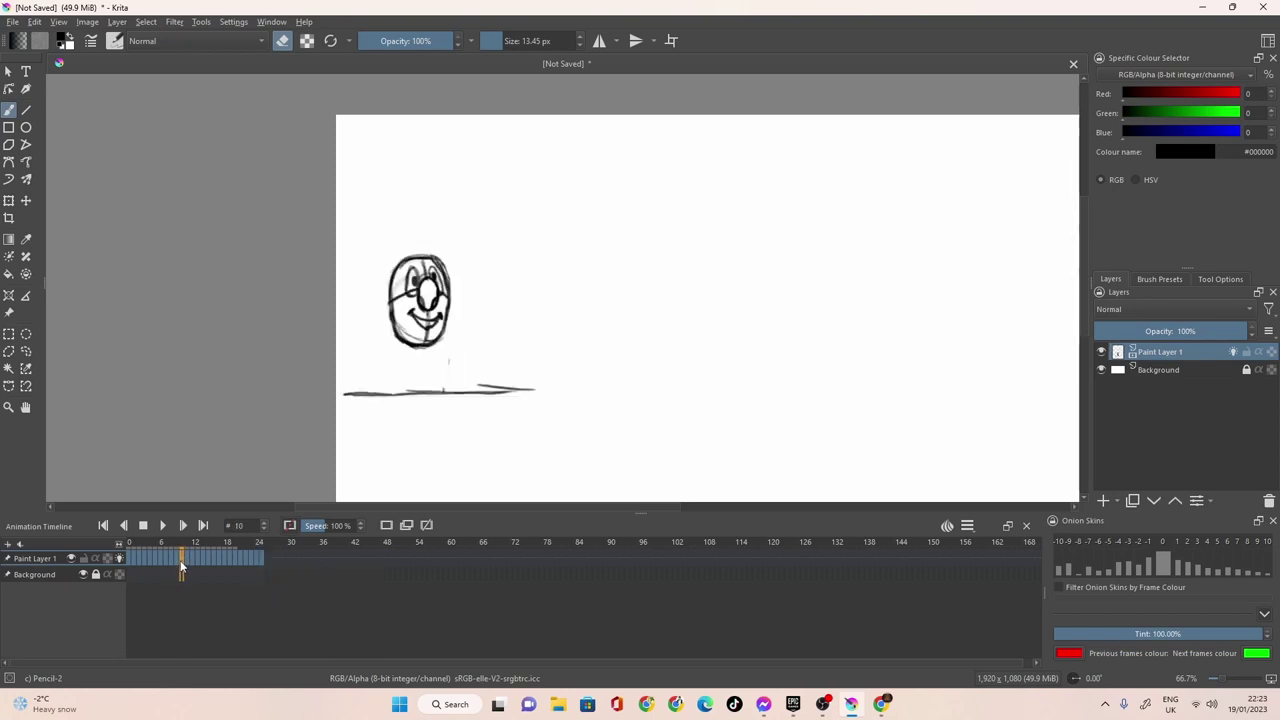
click(188, 562)
click(192, 561)
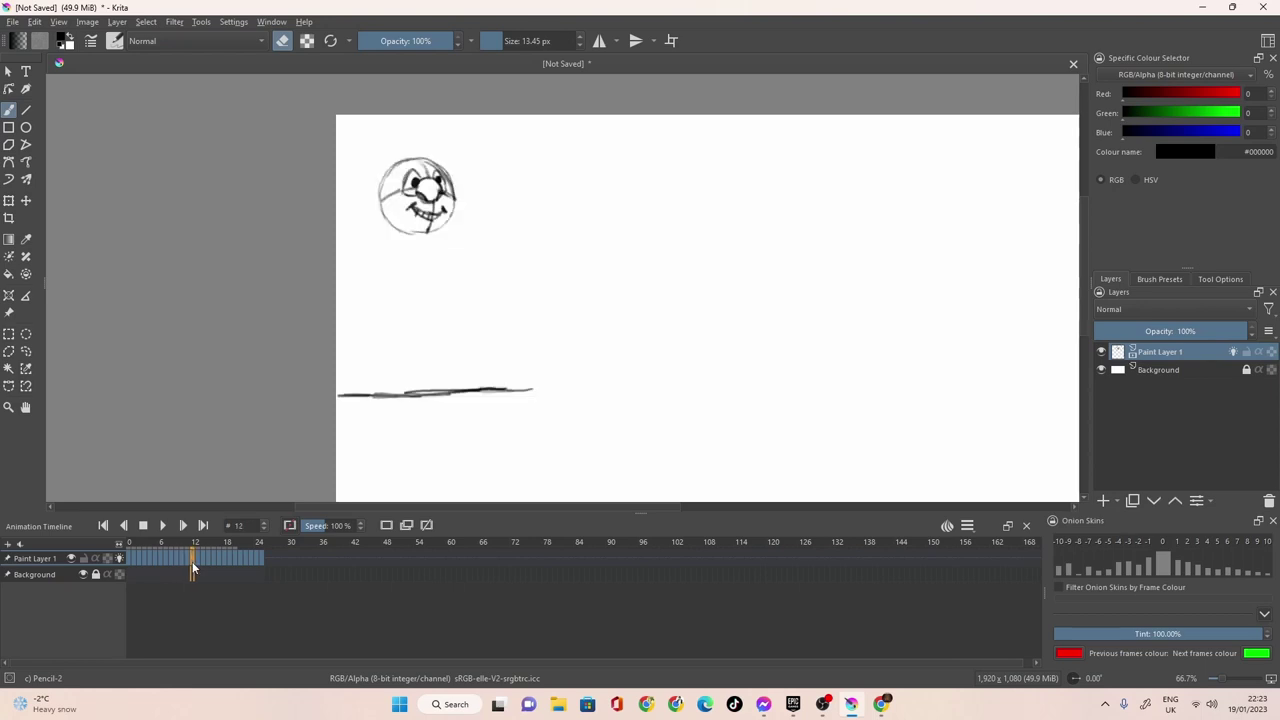
right_click(193, 562)
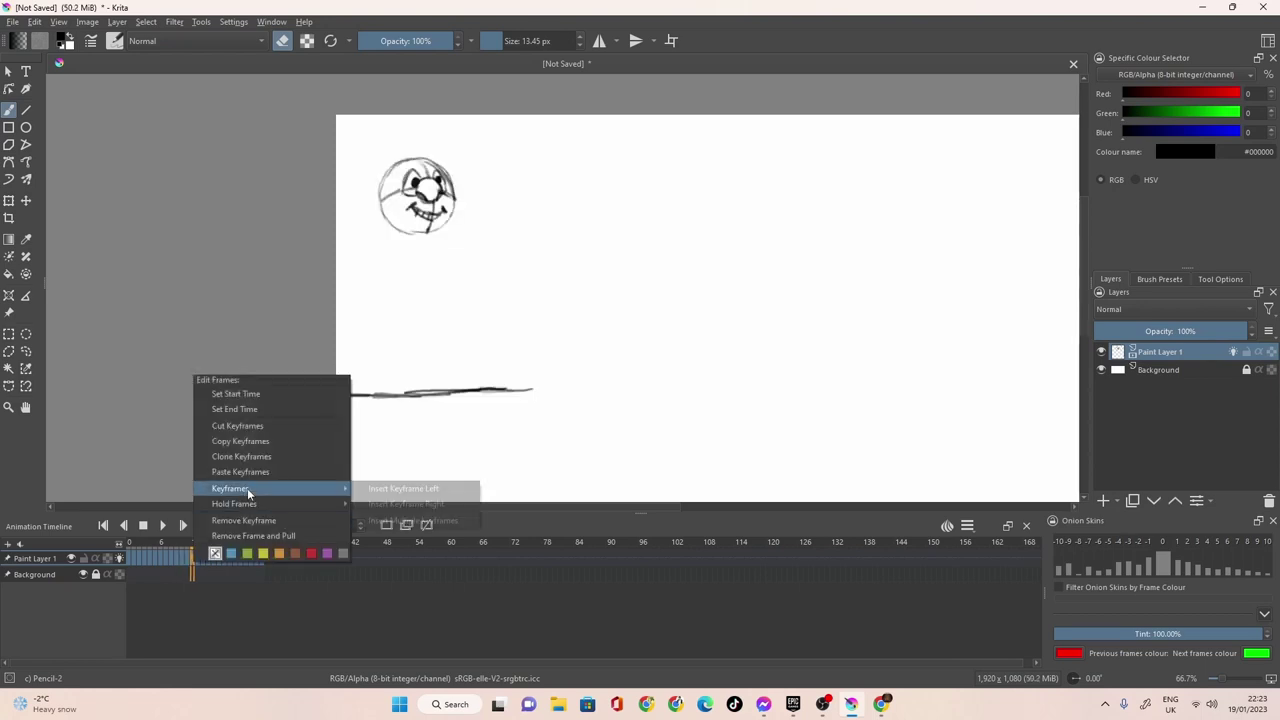
click(276, 445)
click(265, 558)
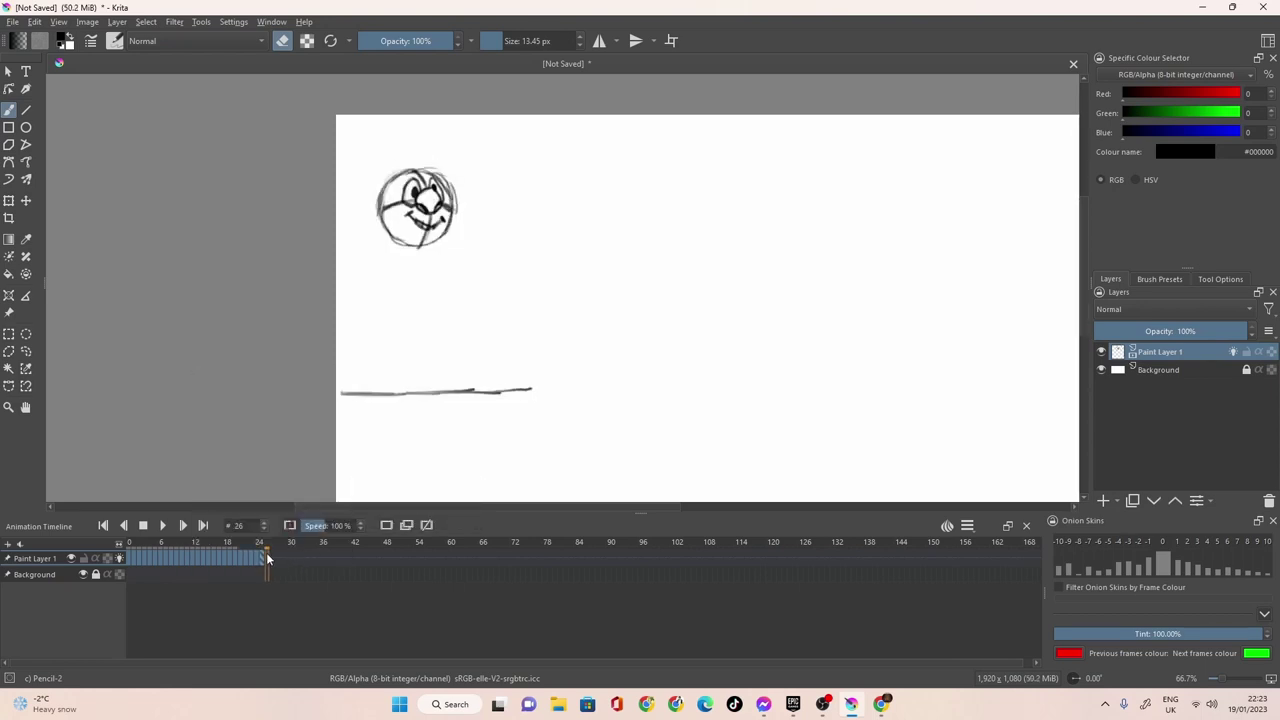
right_click(266, 558)
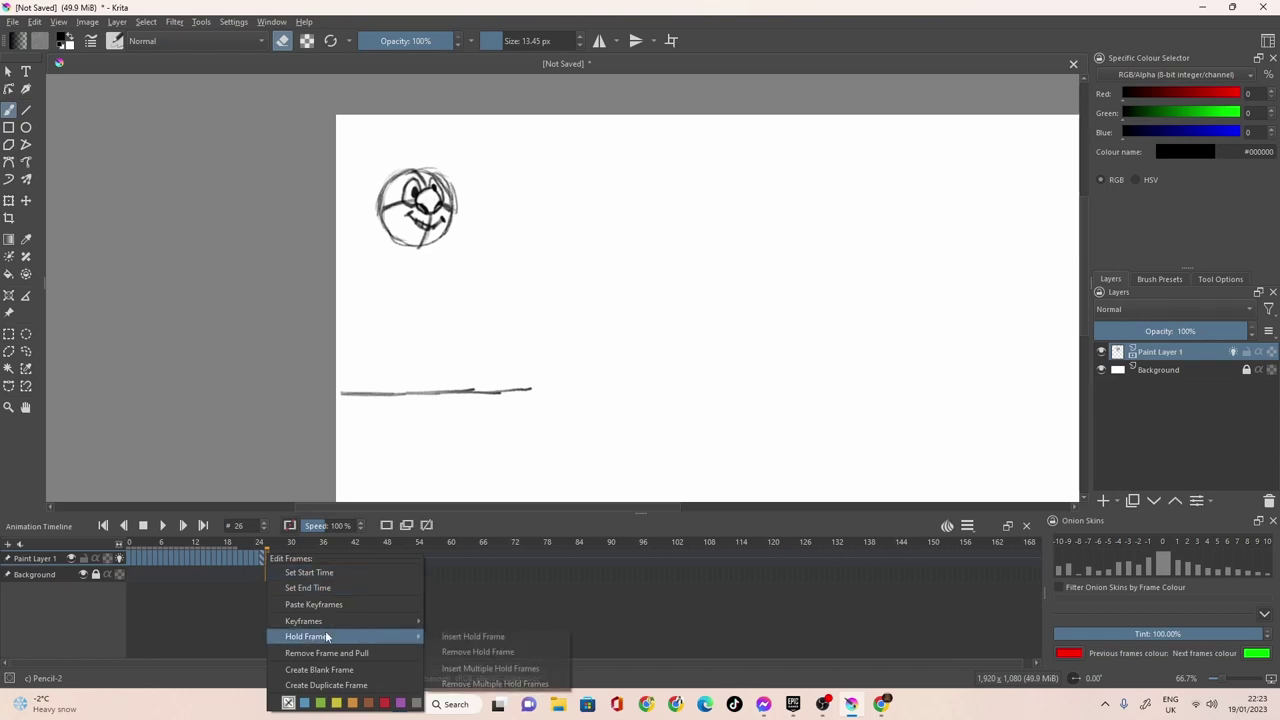
click(333, 604)
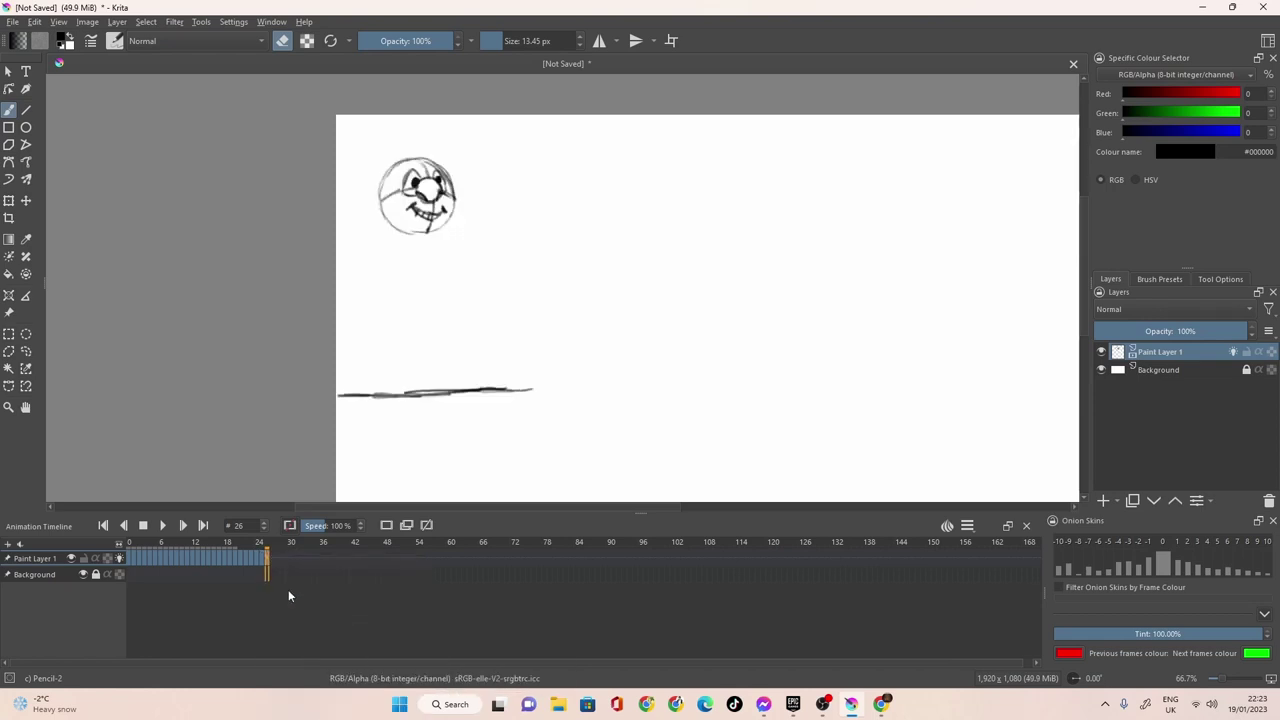
Duplicate the top-of-bounce keyframe from frame 13 onto frame 27 and play the animation.
click(187, 553)
click(195, 558)
click(199, 558)
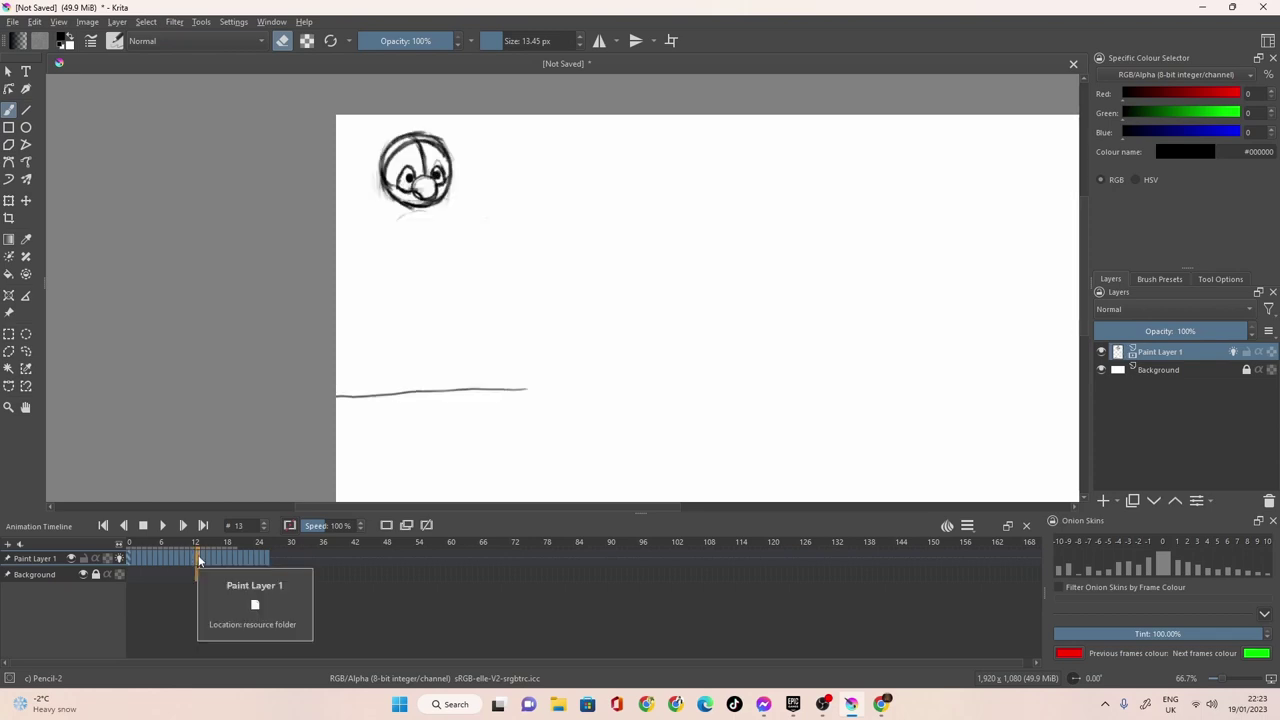
right_click(199, 562)
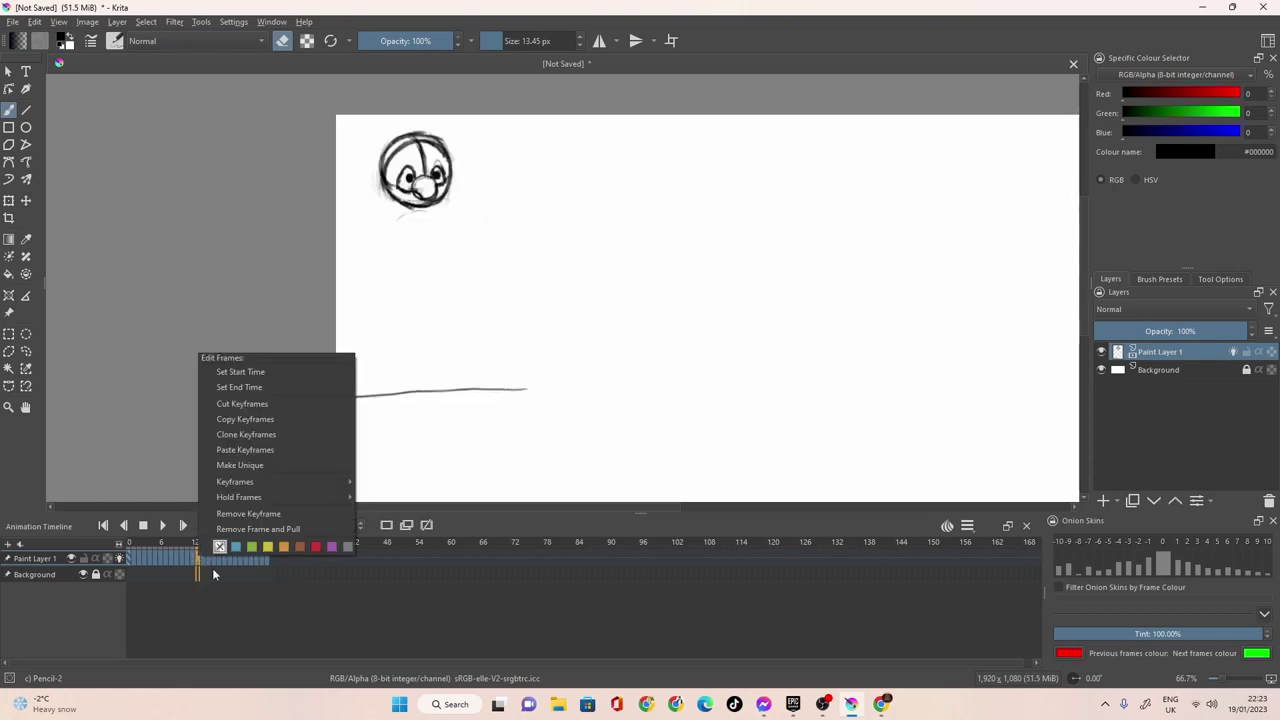
click(195, 560)
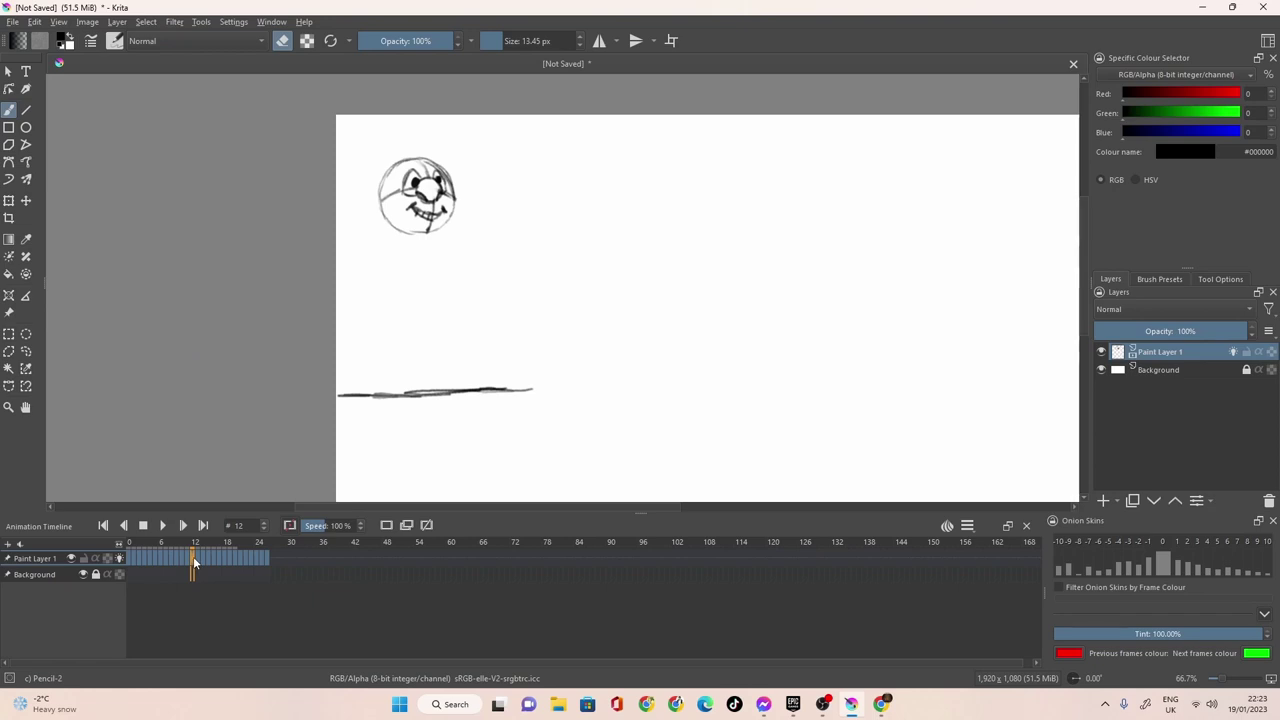
right_click(199, 556)
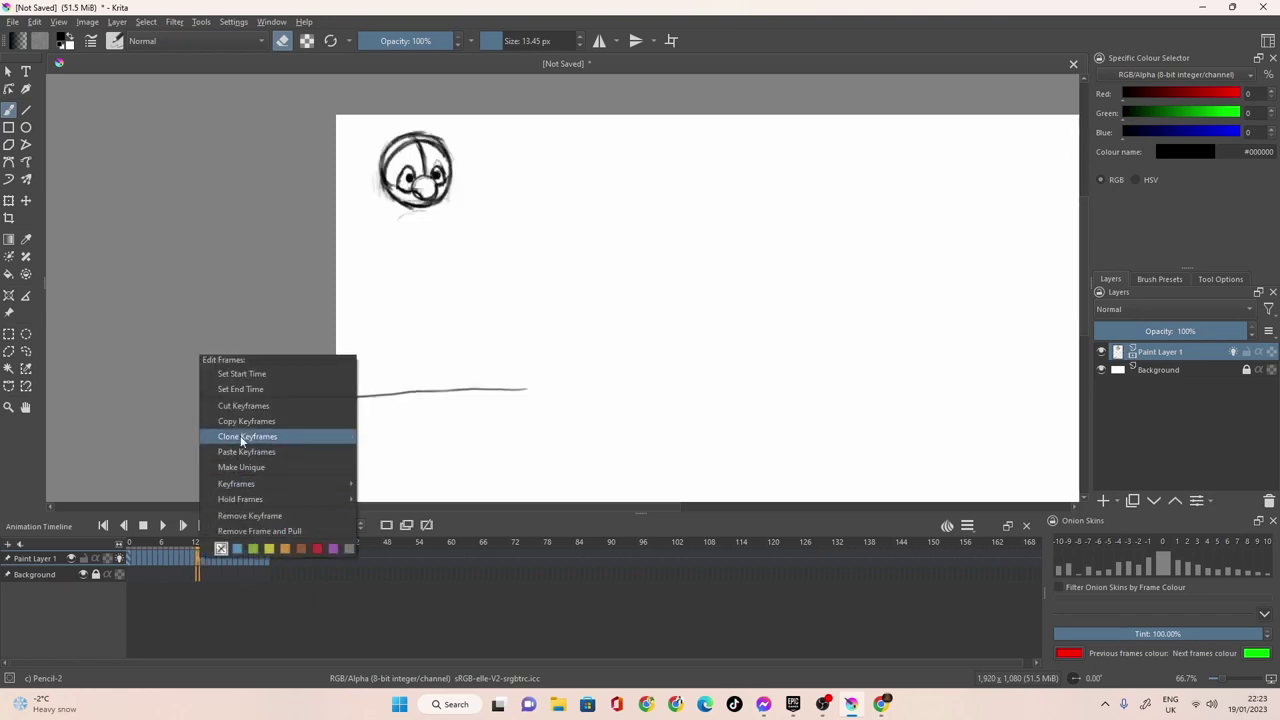
click(293, 562)
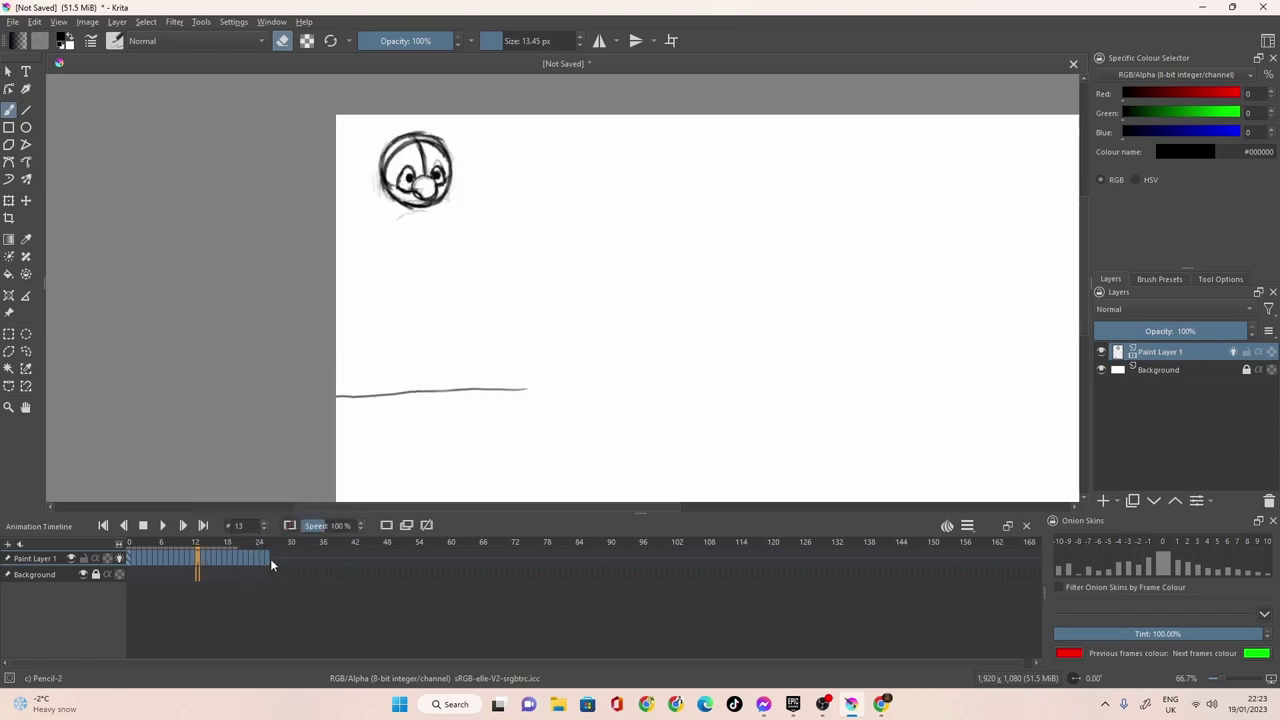
click(273, 558)
right_click(273, 558)
click(303, 614)
click(163, 525)
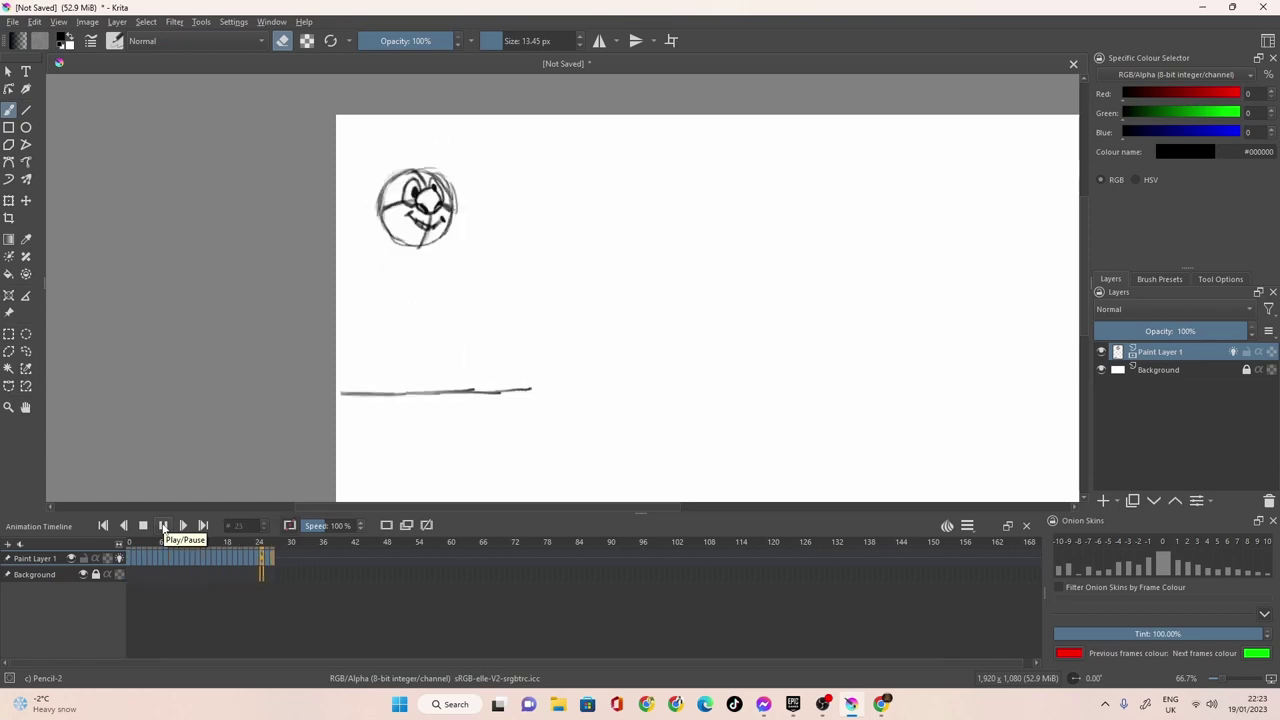
Pause the playback and inspect the timeline at frame 36, past the last keyframe, and at frame 4.
click(163, 525)
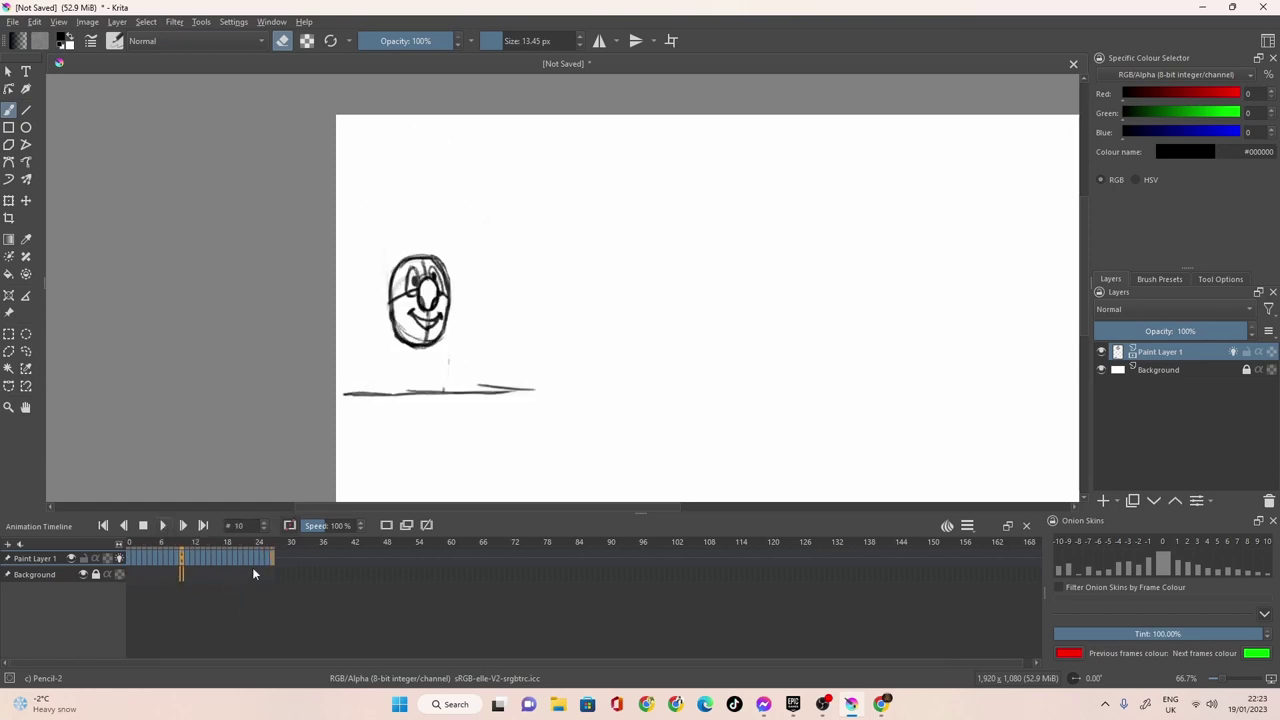
drag(275, 574, 326, 575)
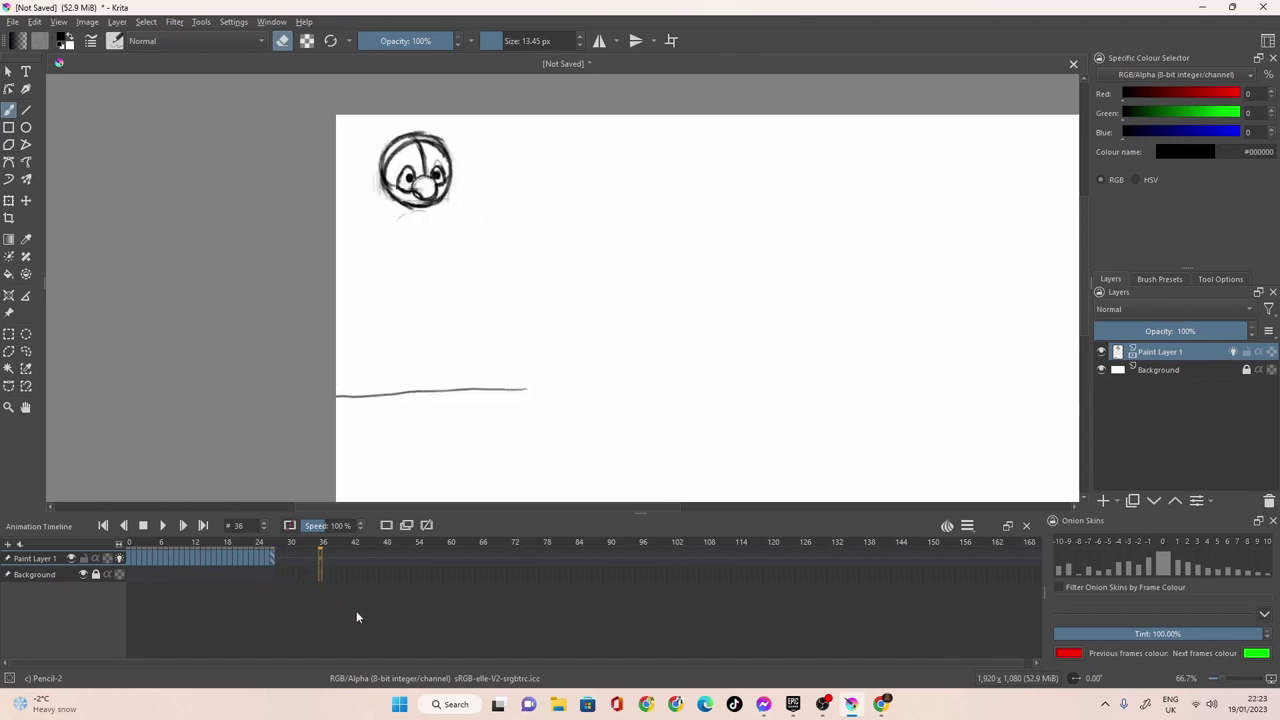
key(space)
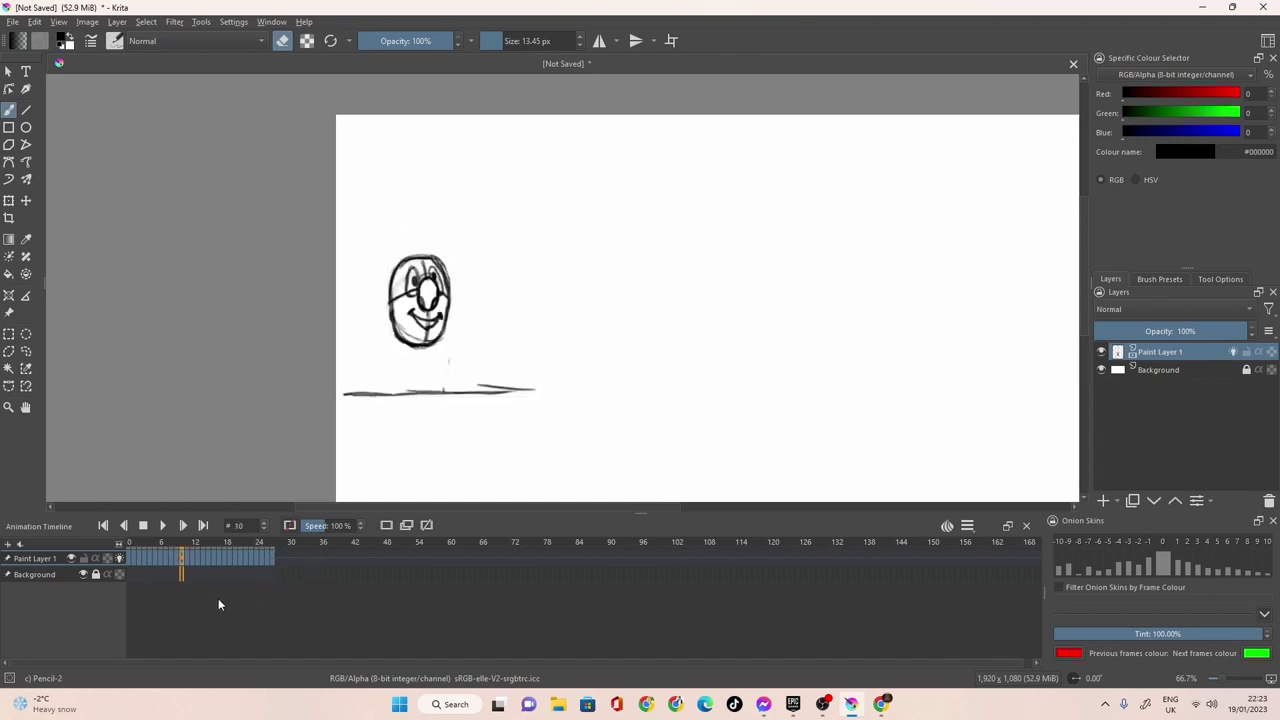
click(149, 560)
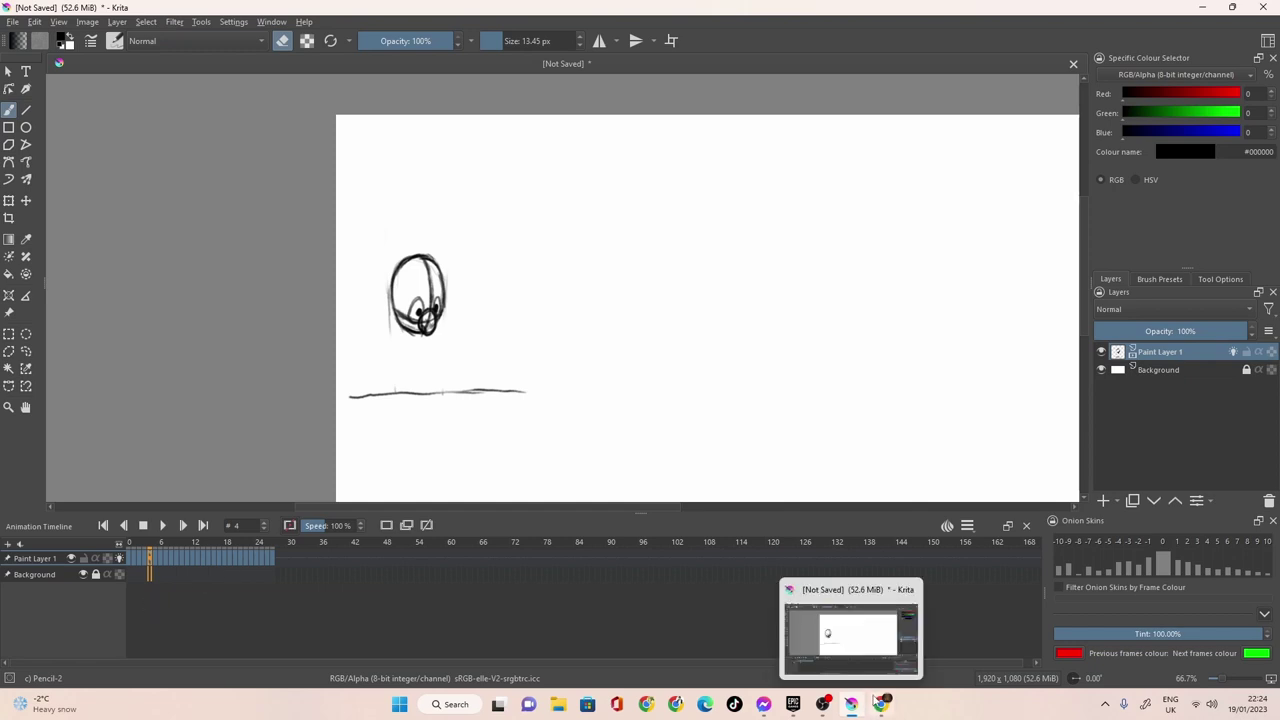
Switch to OBS and stop the running screen recording.
click(851, 703)
click(699, 456)
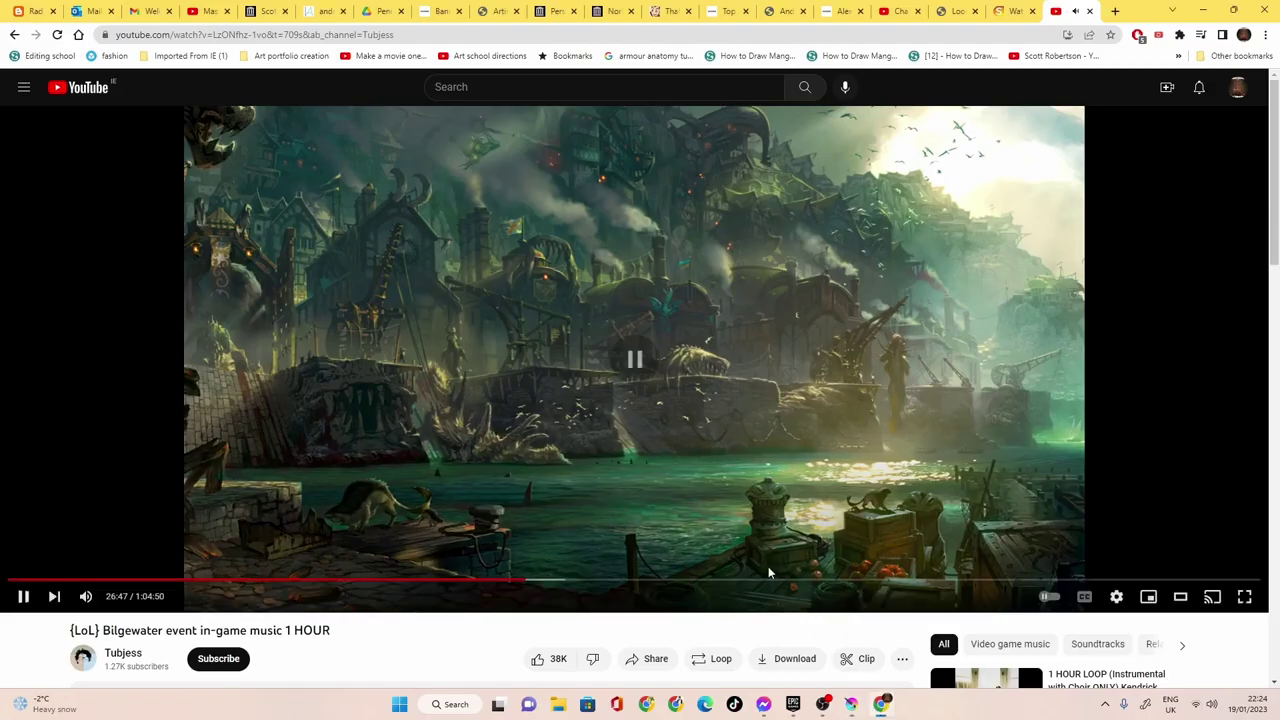
mouse_move(822, 703)
click(880, 630)
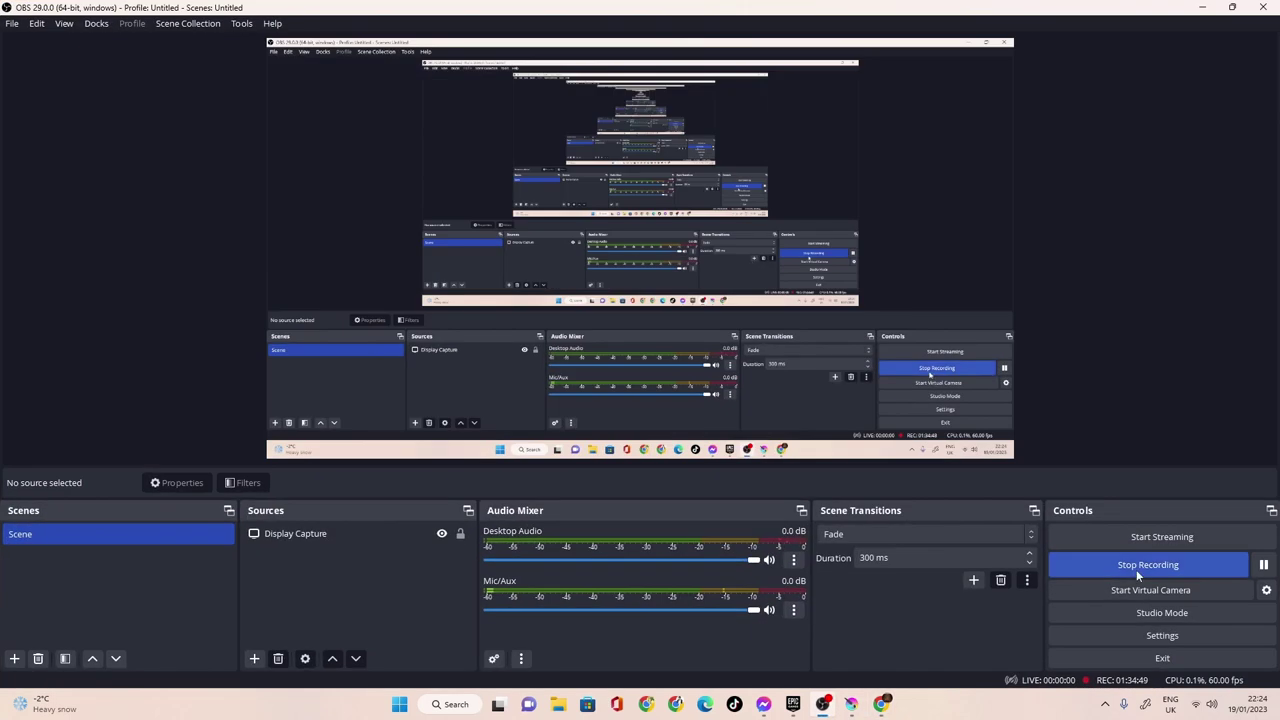
click(1136, 568)
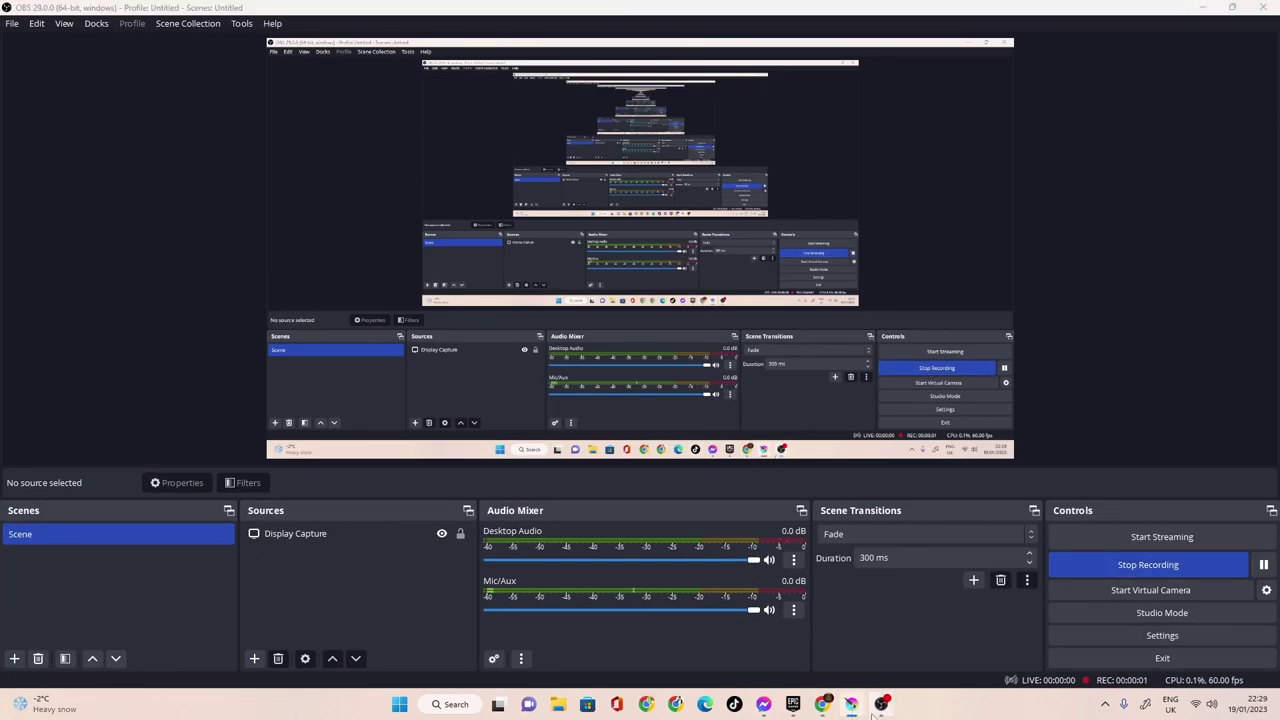
Switch to Krita and play the stuart bounce.kra animation to review the bounce, pausing it after viewing.
click(851, 703)
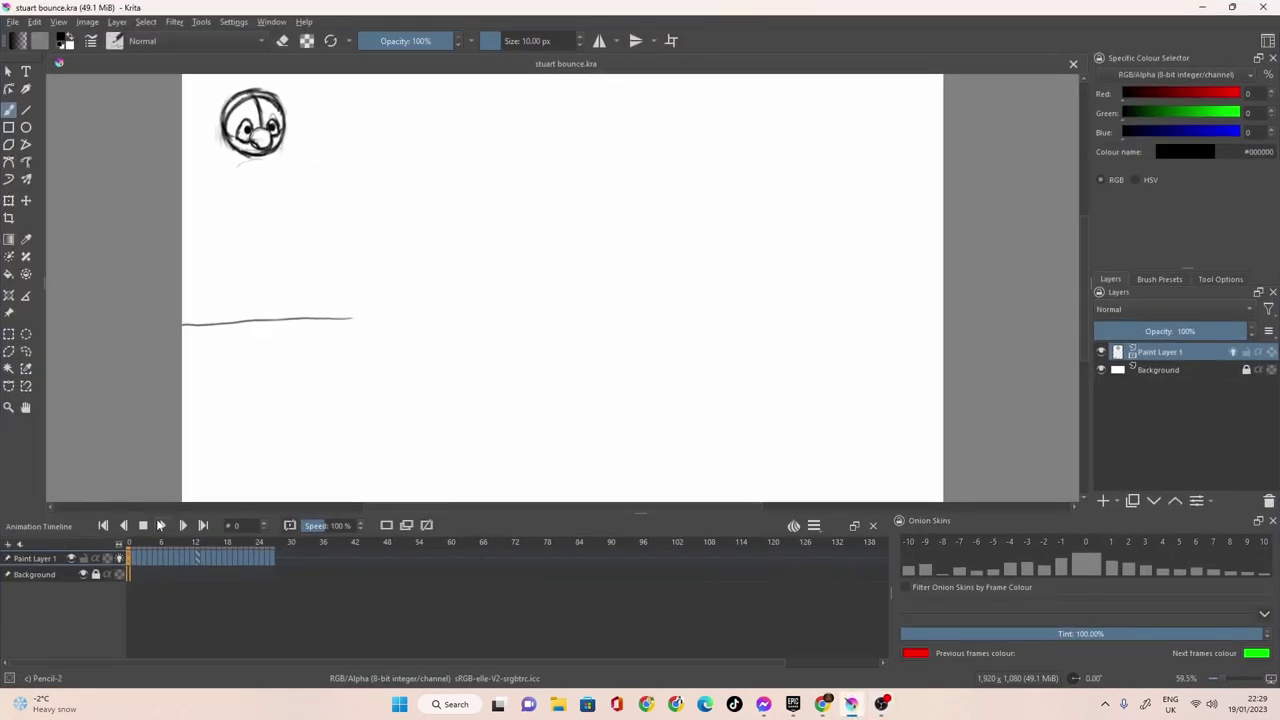
click(162, 525)
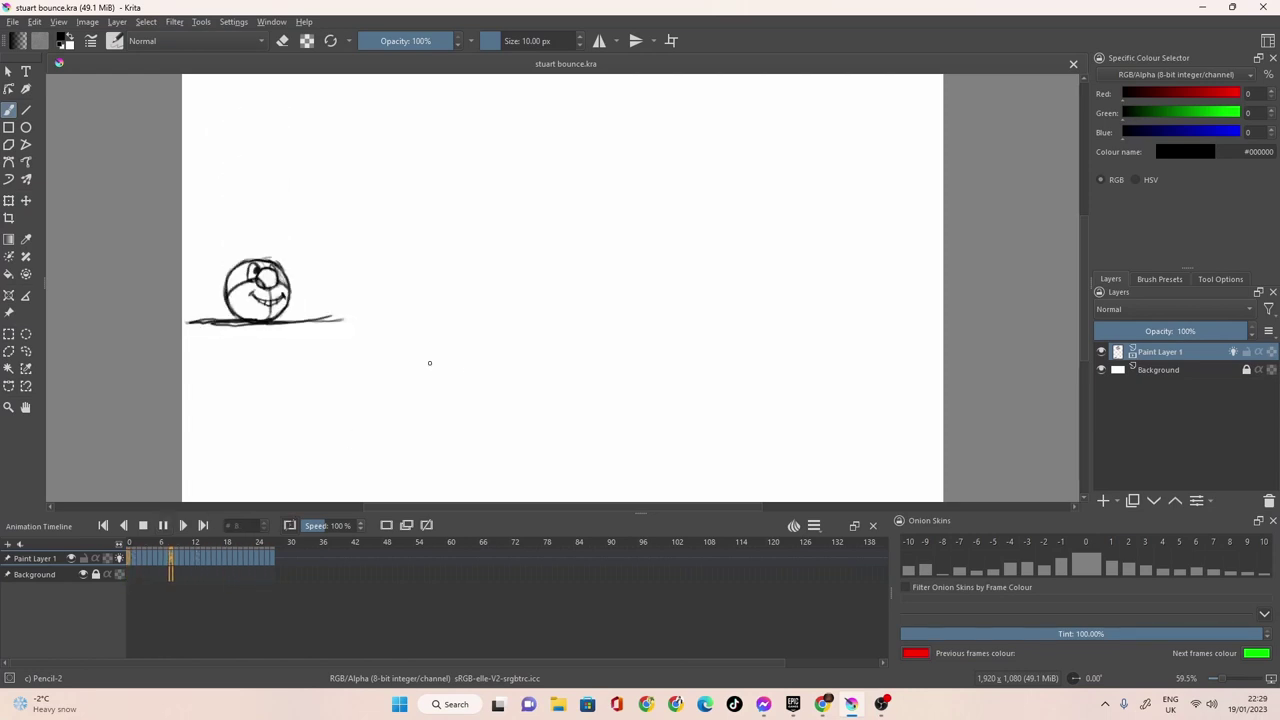
click(161, 524)
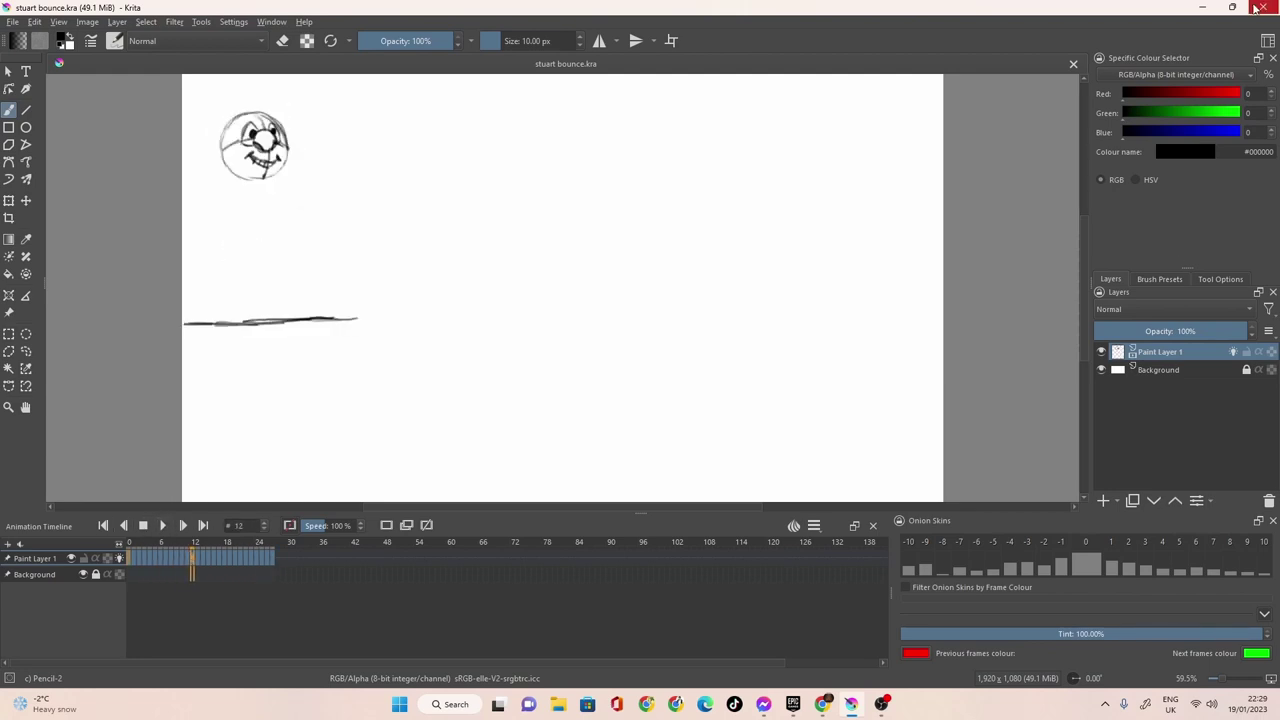